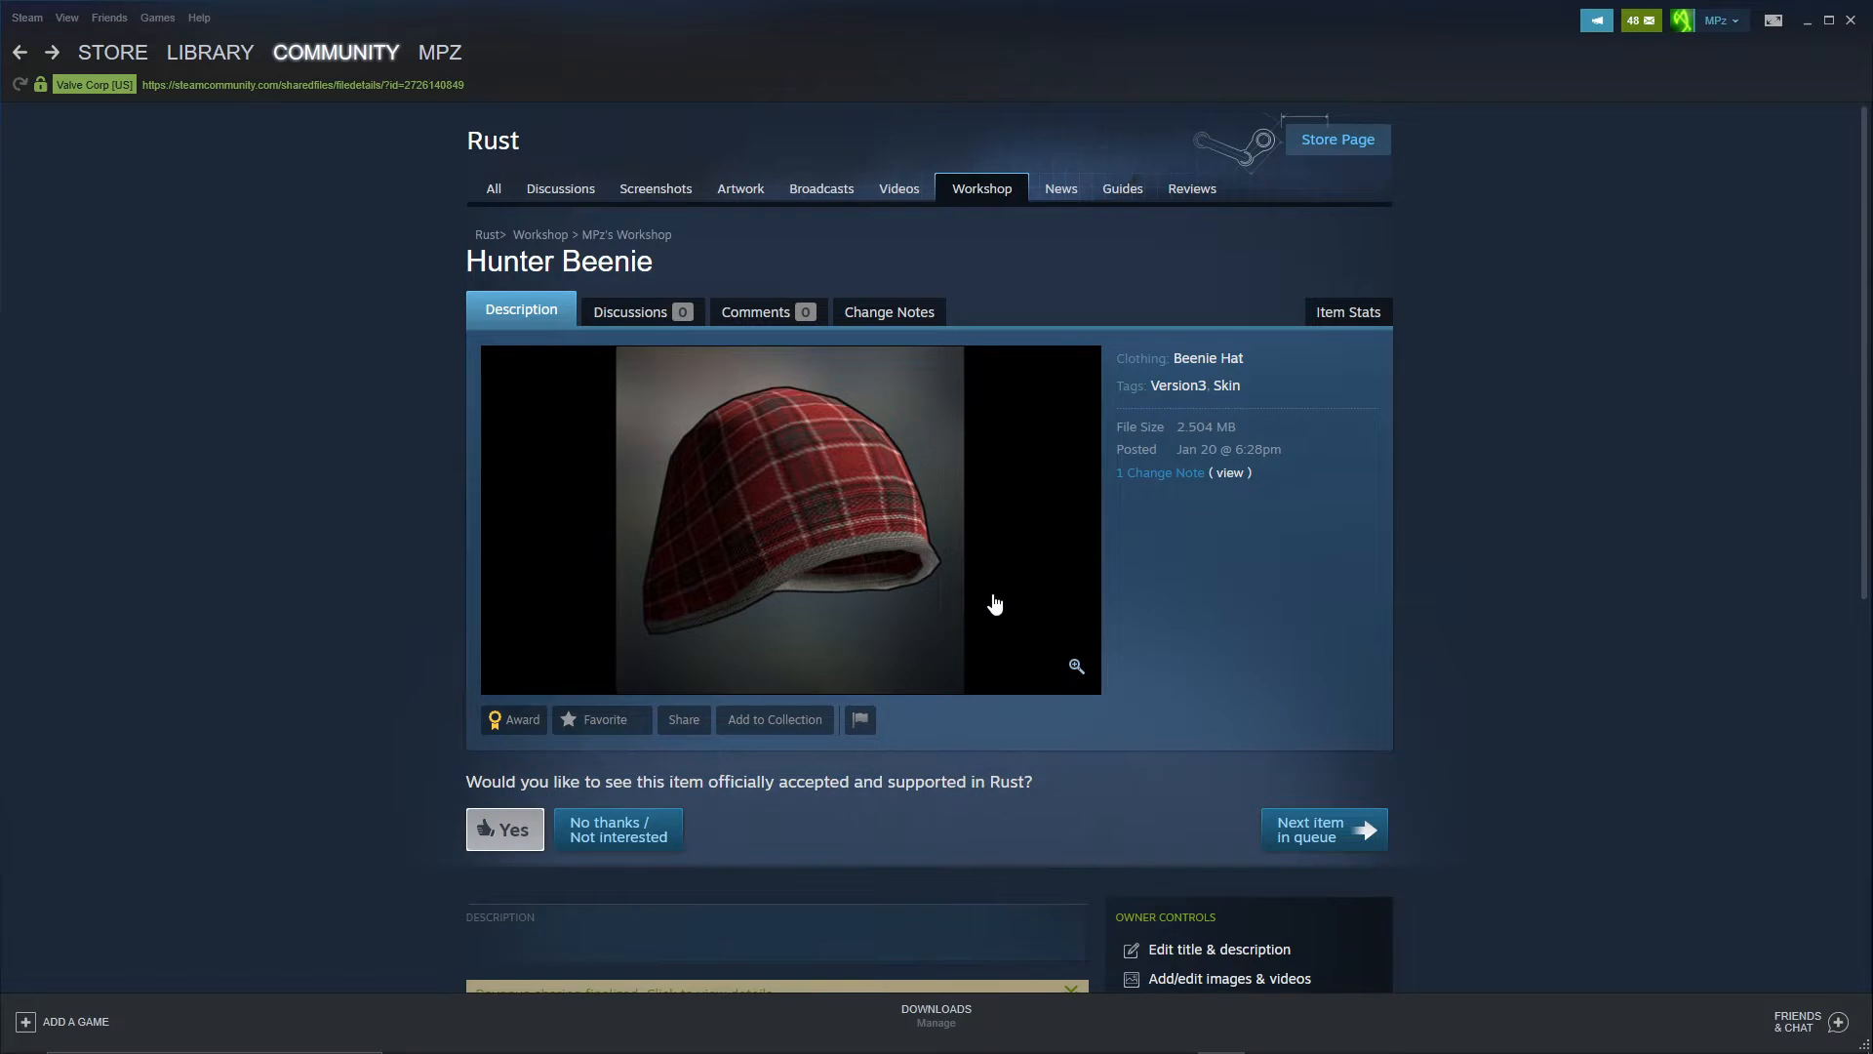
# Look over the Hunter Beenie workshop page and open Blender's page in the Steam library
pyautogui.scroll(-4, 979, 757)
pyautogui.scroll(4, 978, 757)
pyautogui.click(239, 49)
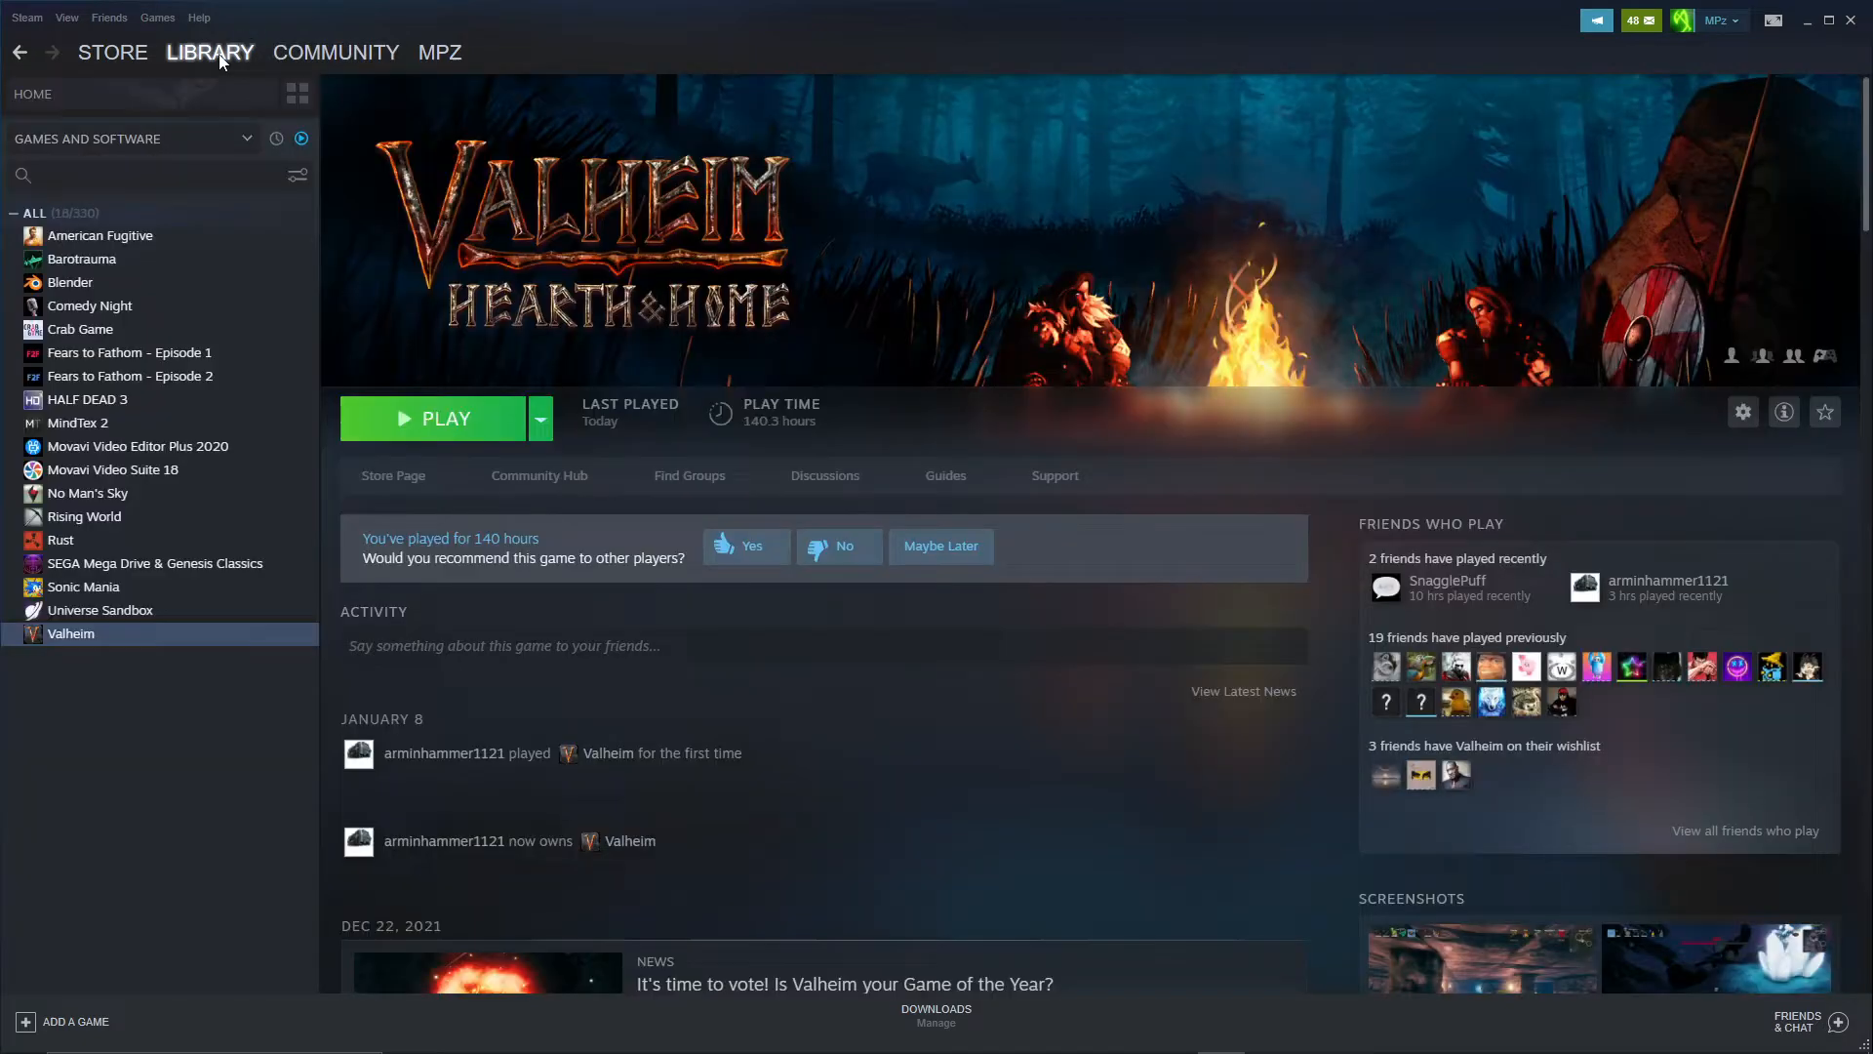
pyautogui.moveTo(839, 1034)
pyautogui.click(60, 287)
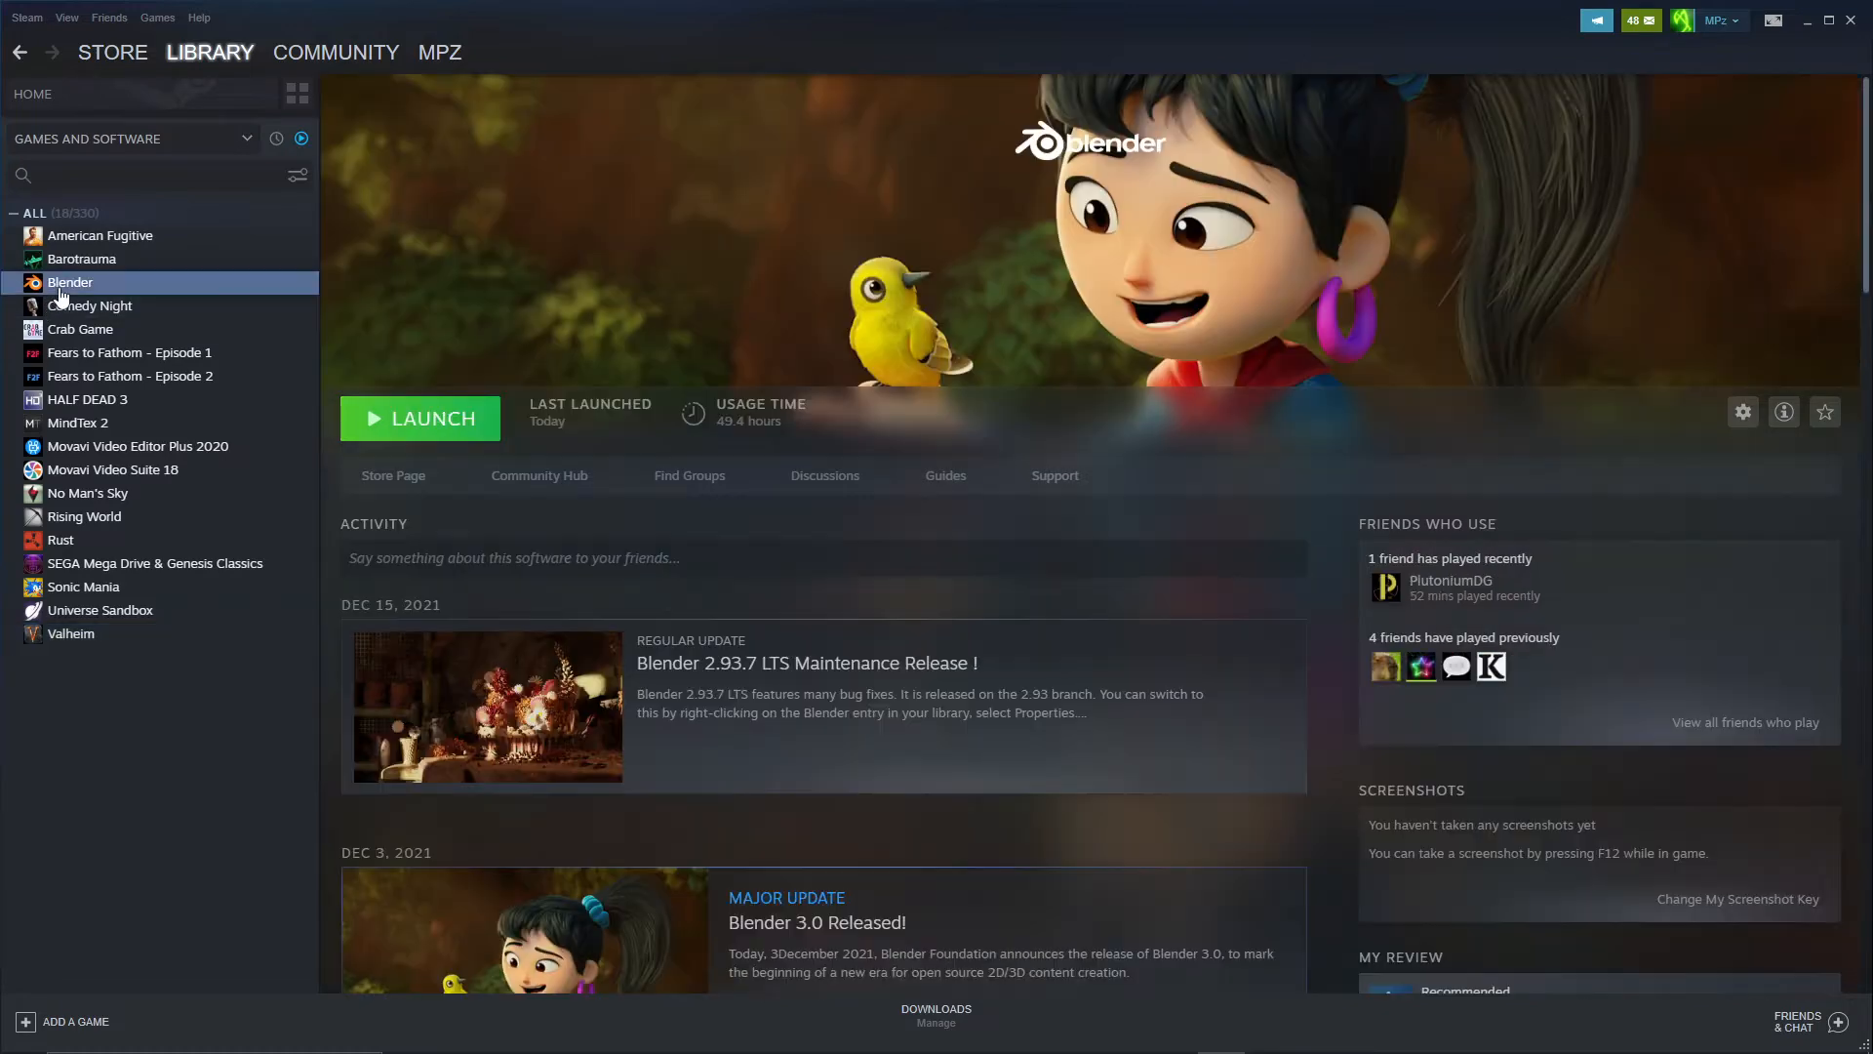
# Opt Blender into the "2.83 - Stable - LTS" beta in its Steam properties and close the properties window
pyautogui.rightClick(60, 291)
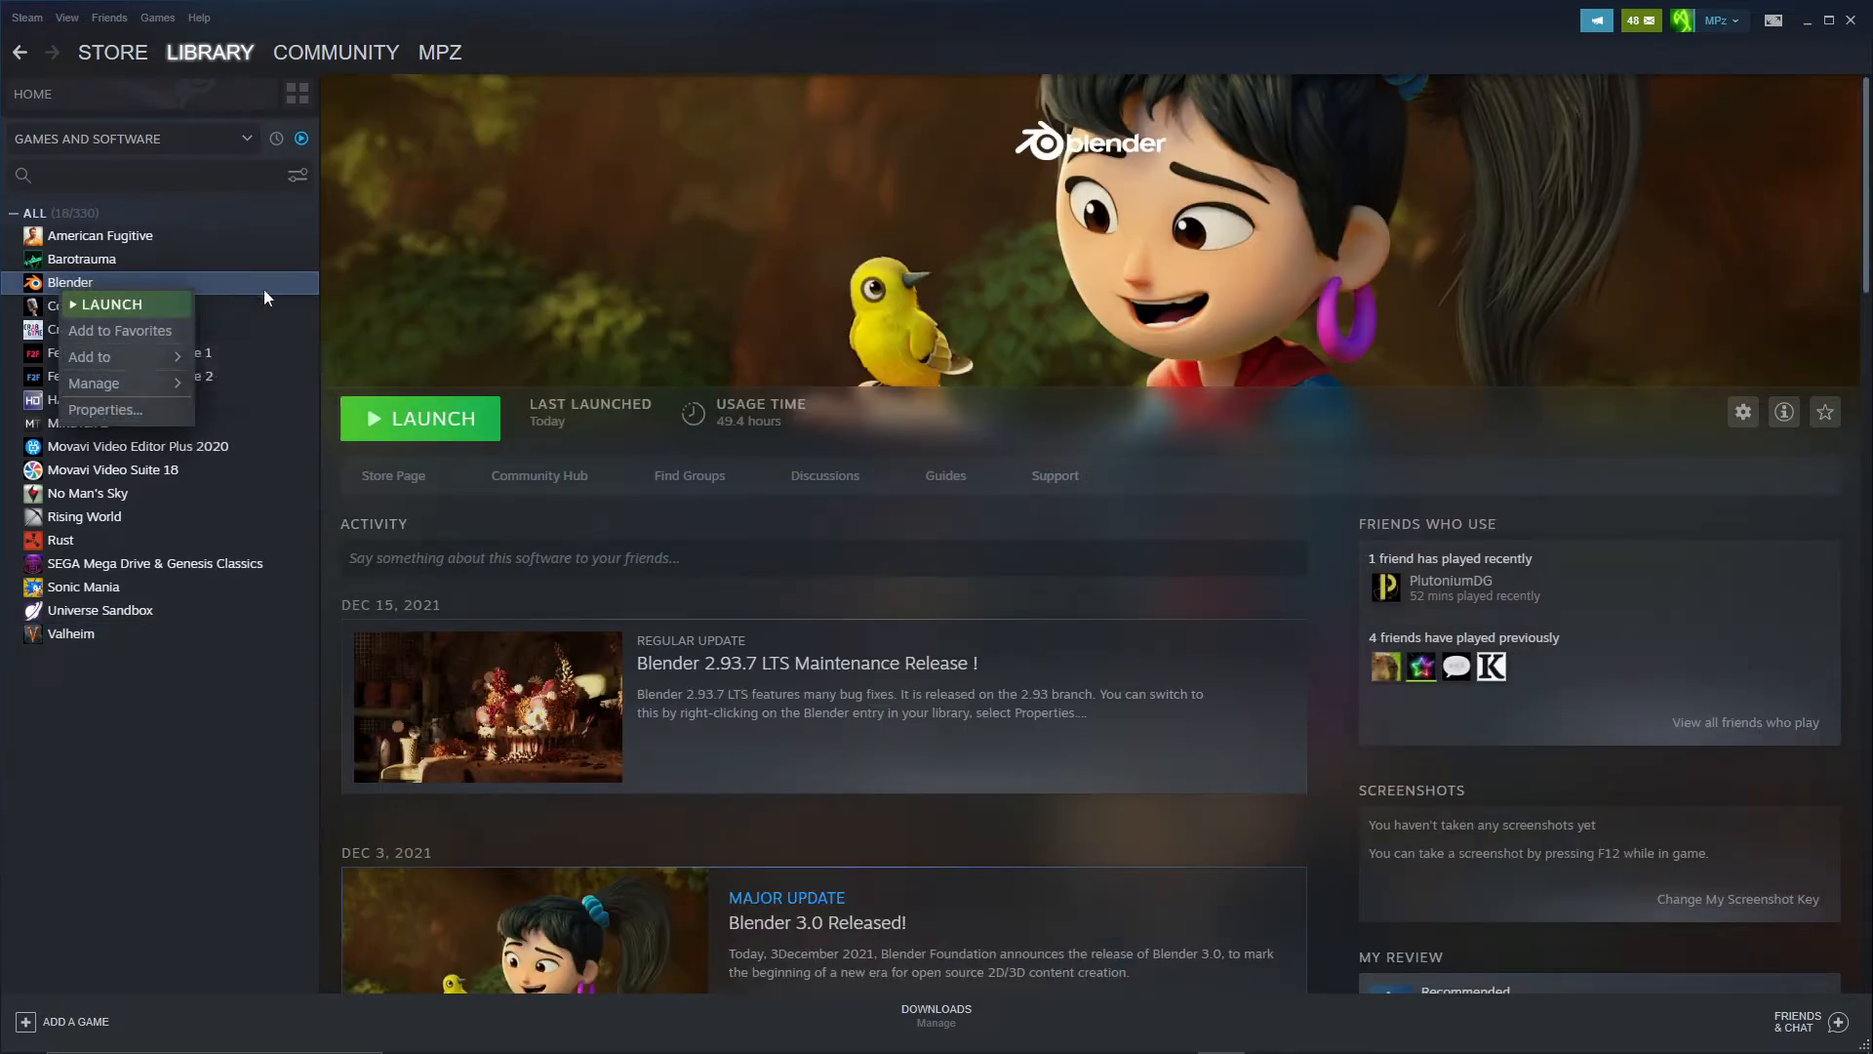
pyautogui.click(154, 8)
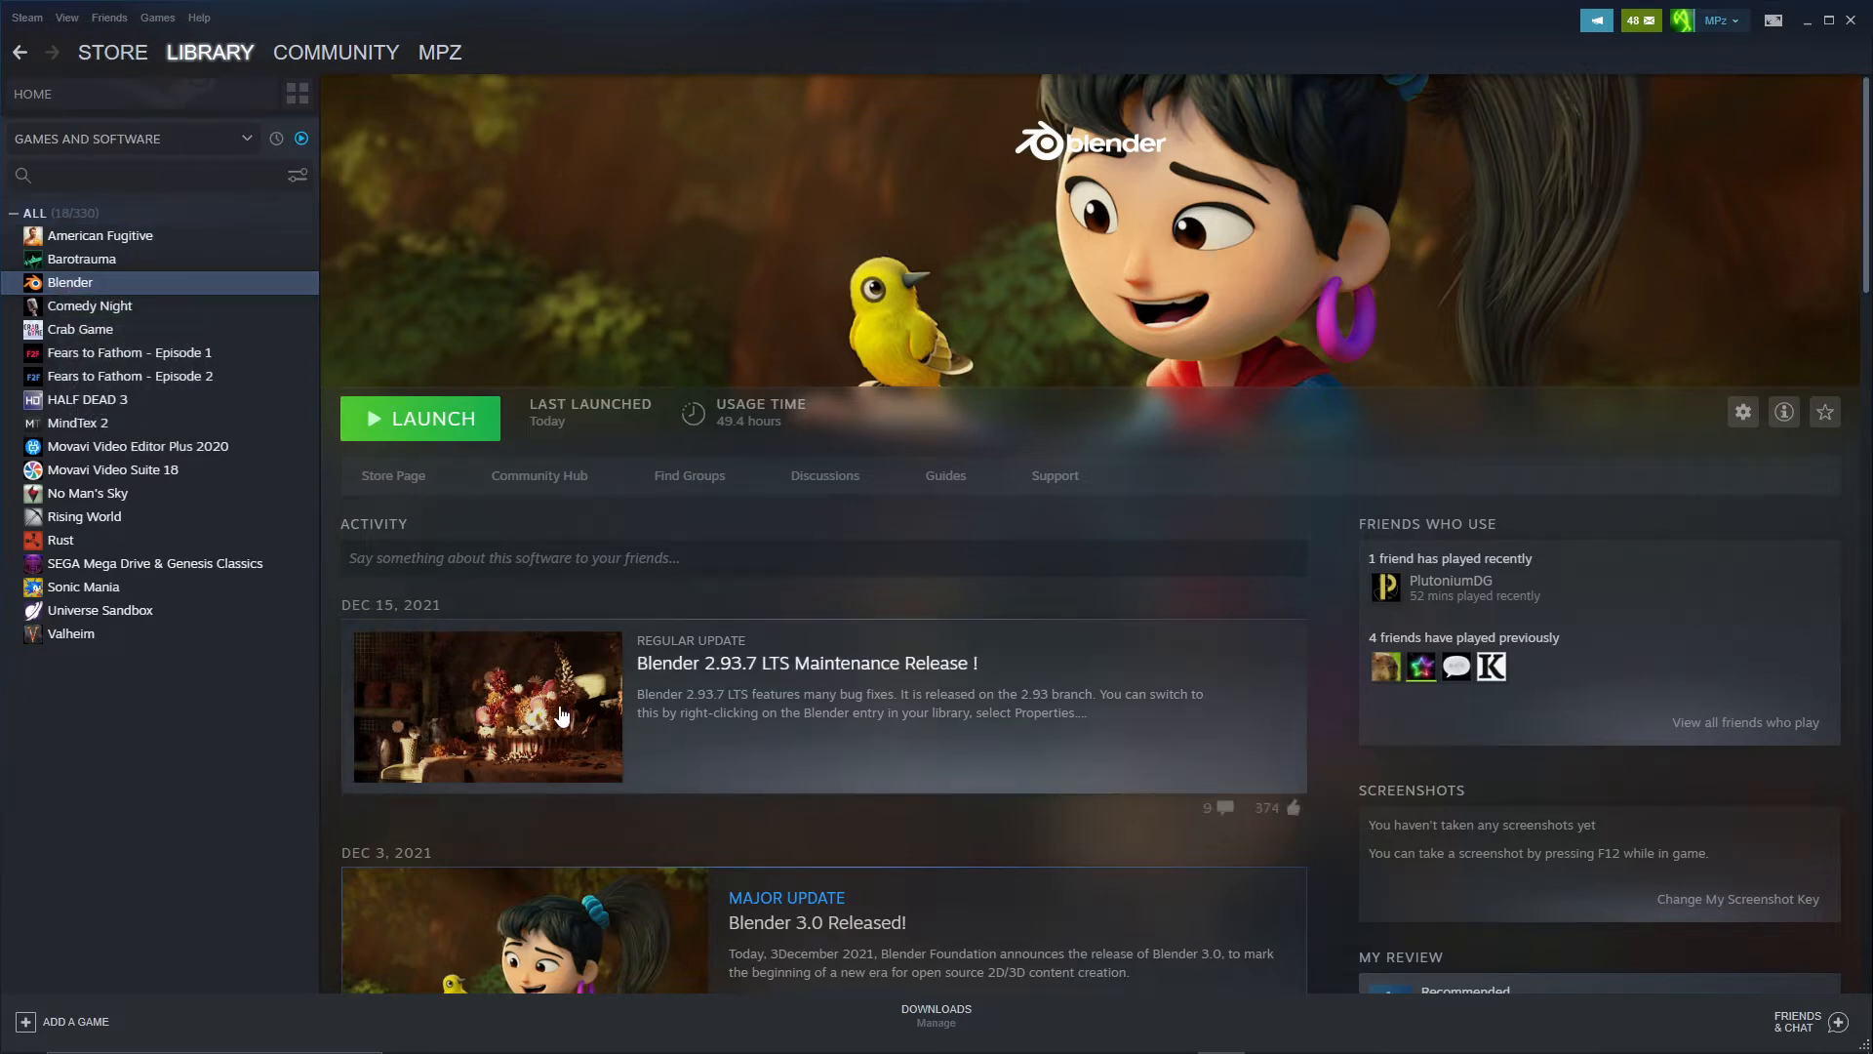
pyautogui.rightClick(114, 289)
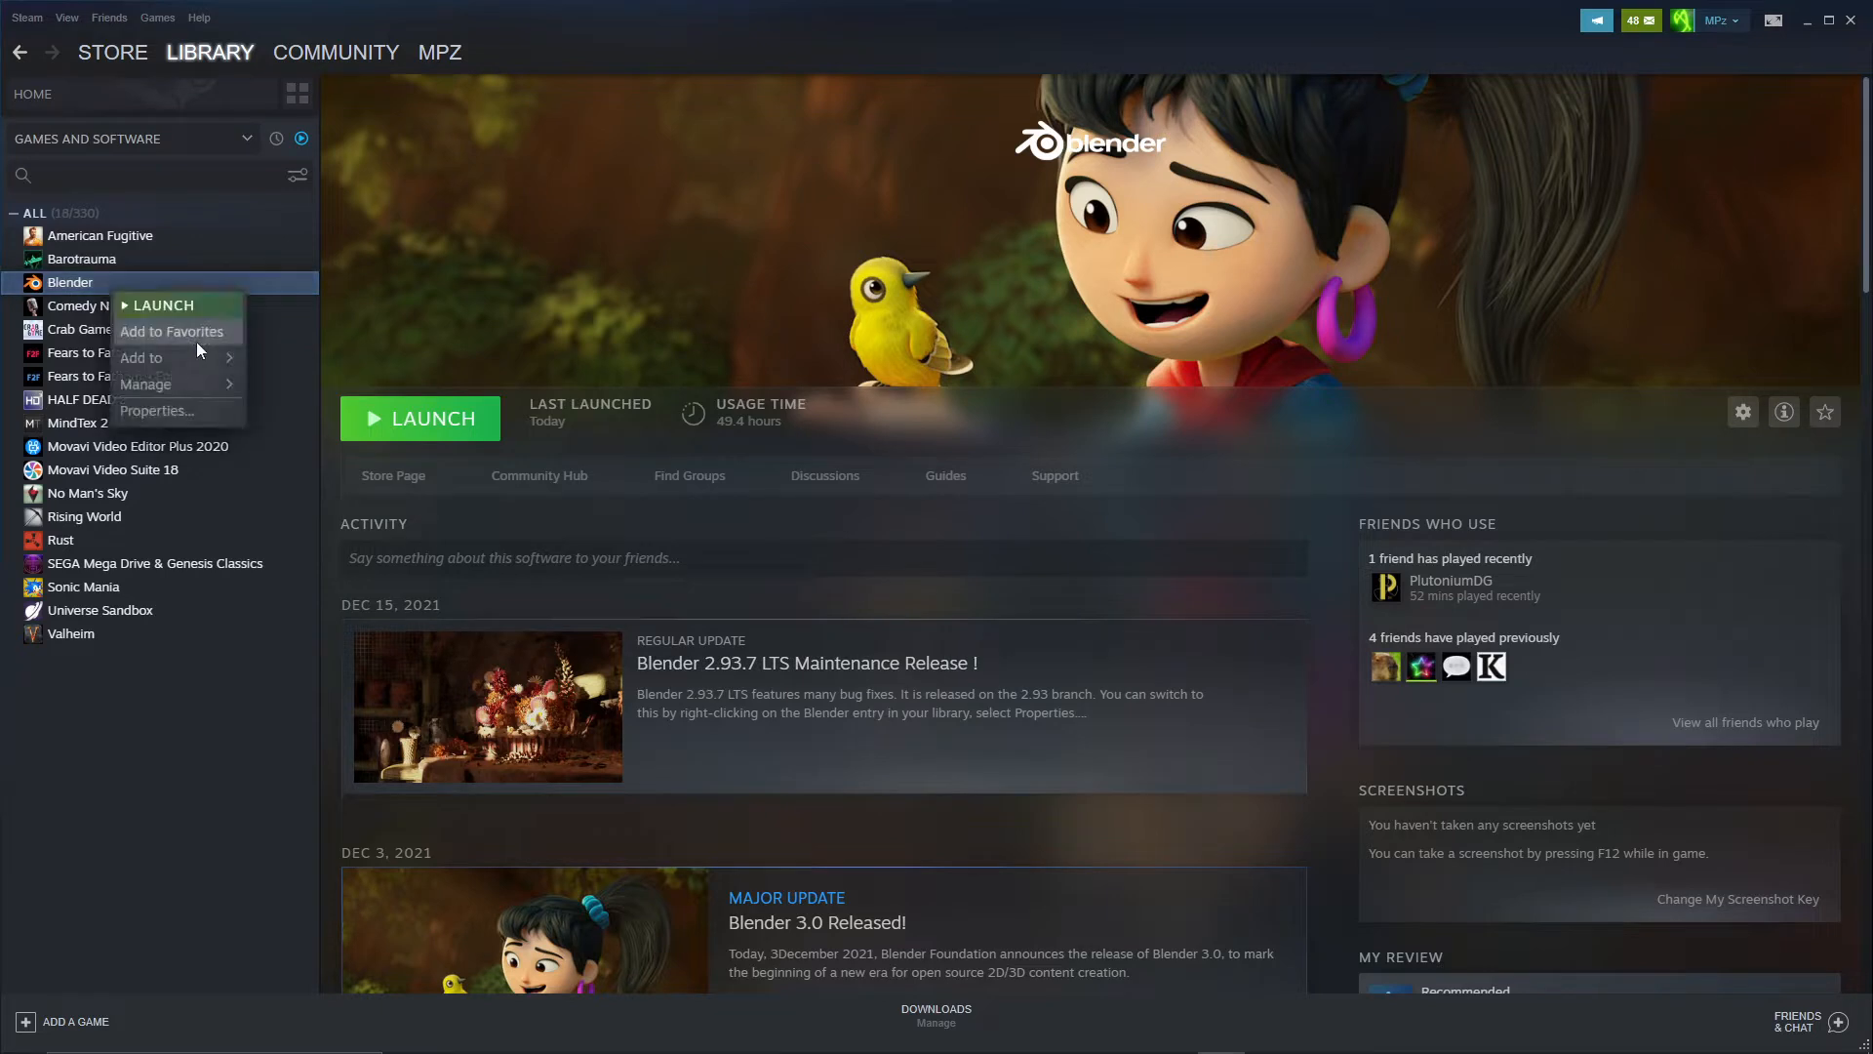
pyautogui.click(199, 408)
pyautogui.click(613, 410)
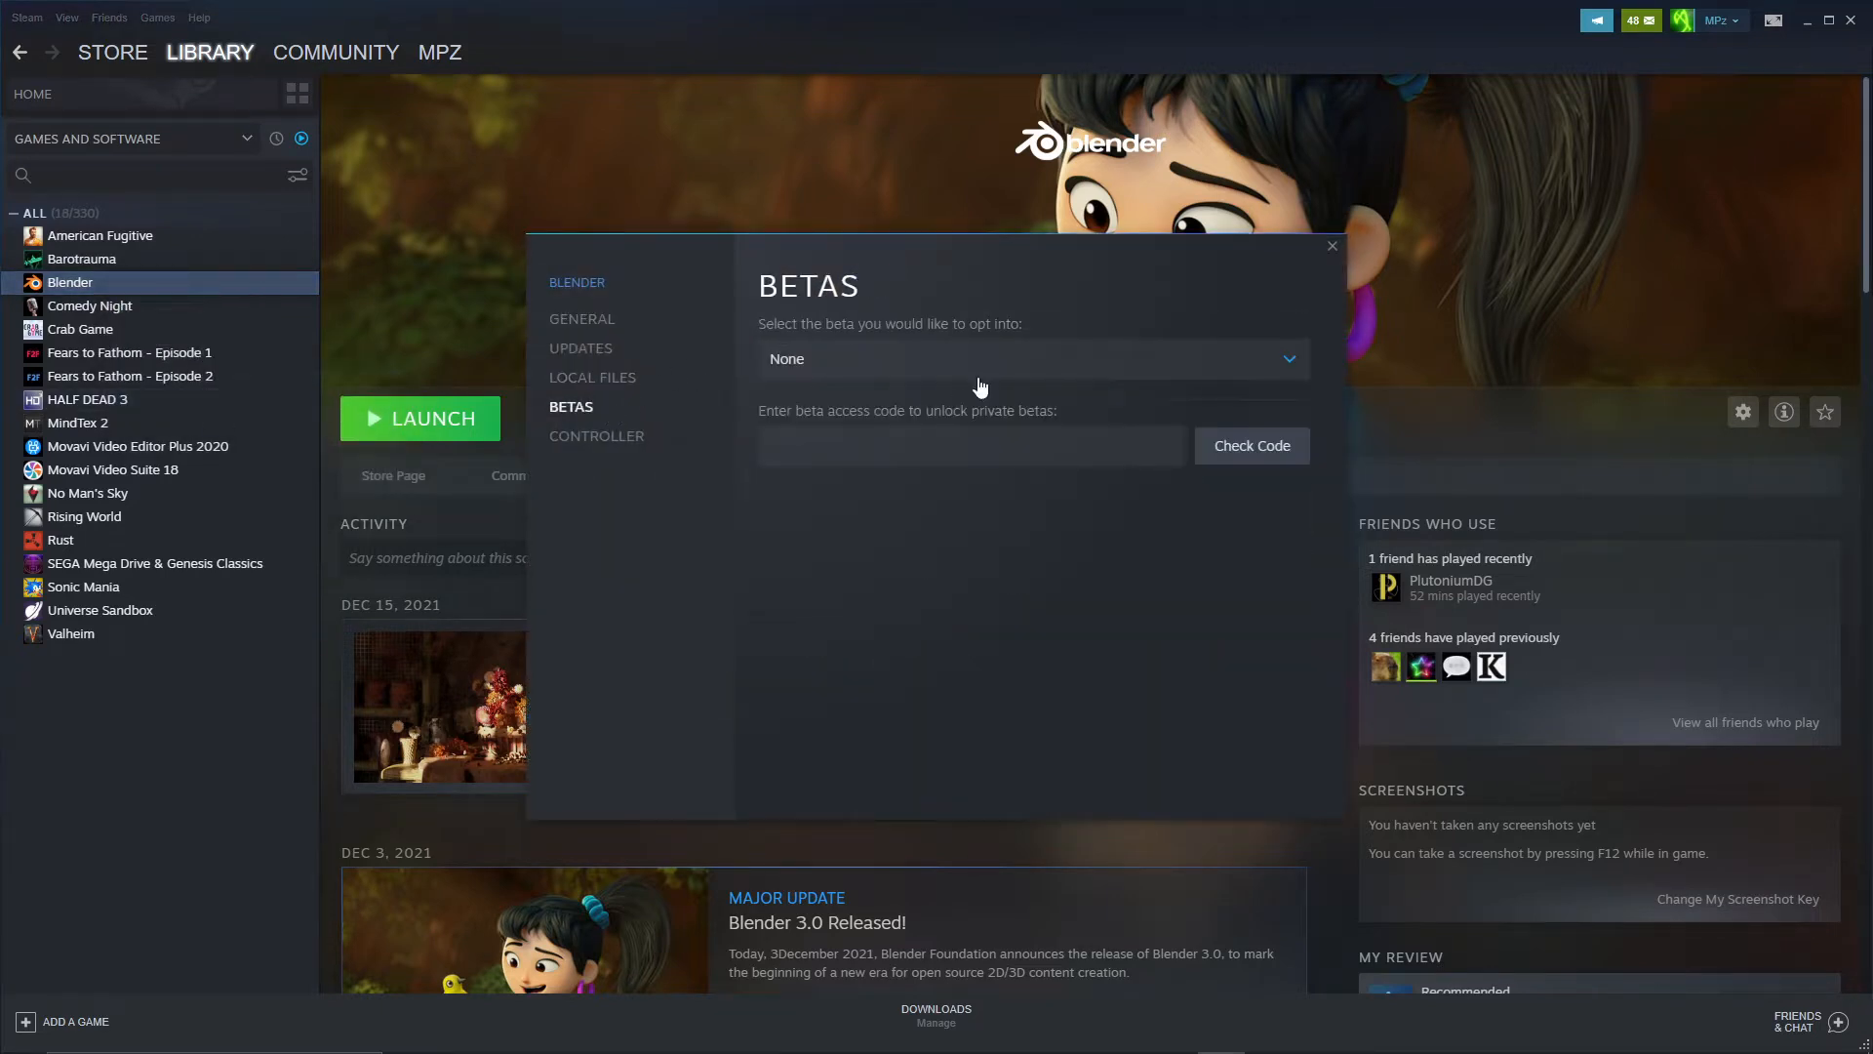
pyautogui.click(898, 363)
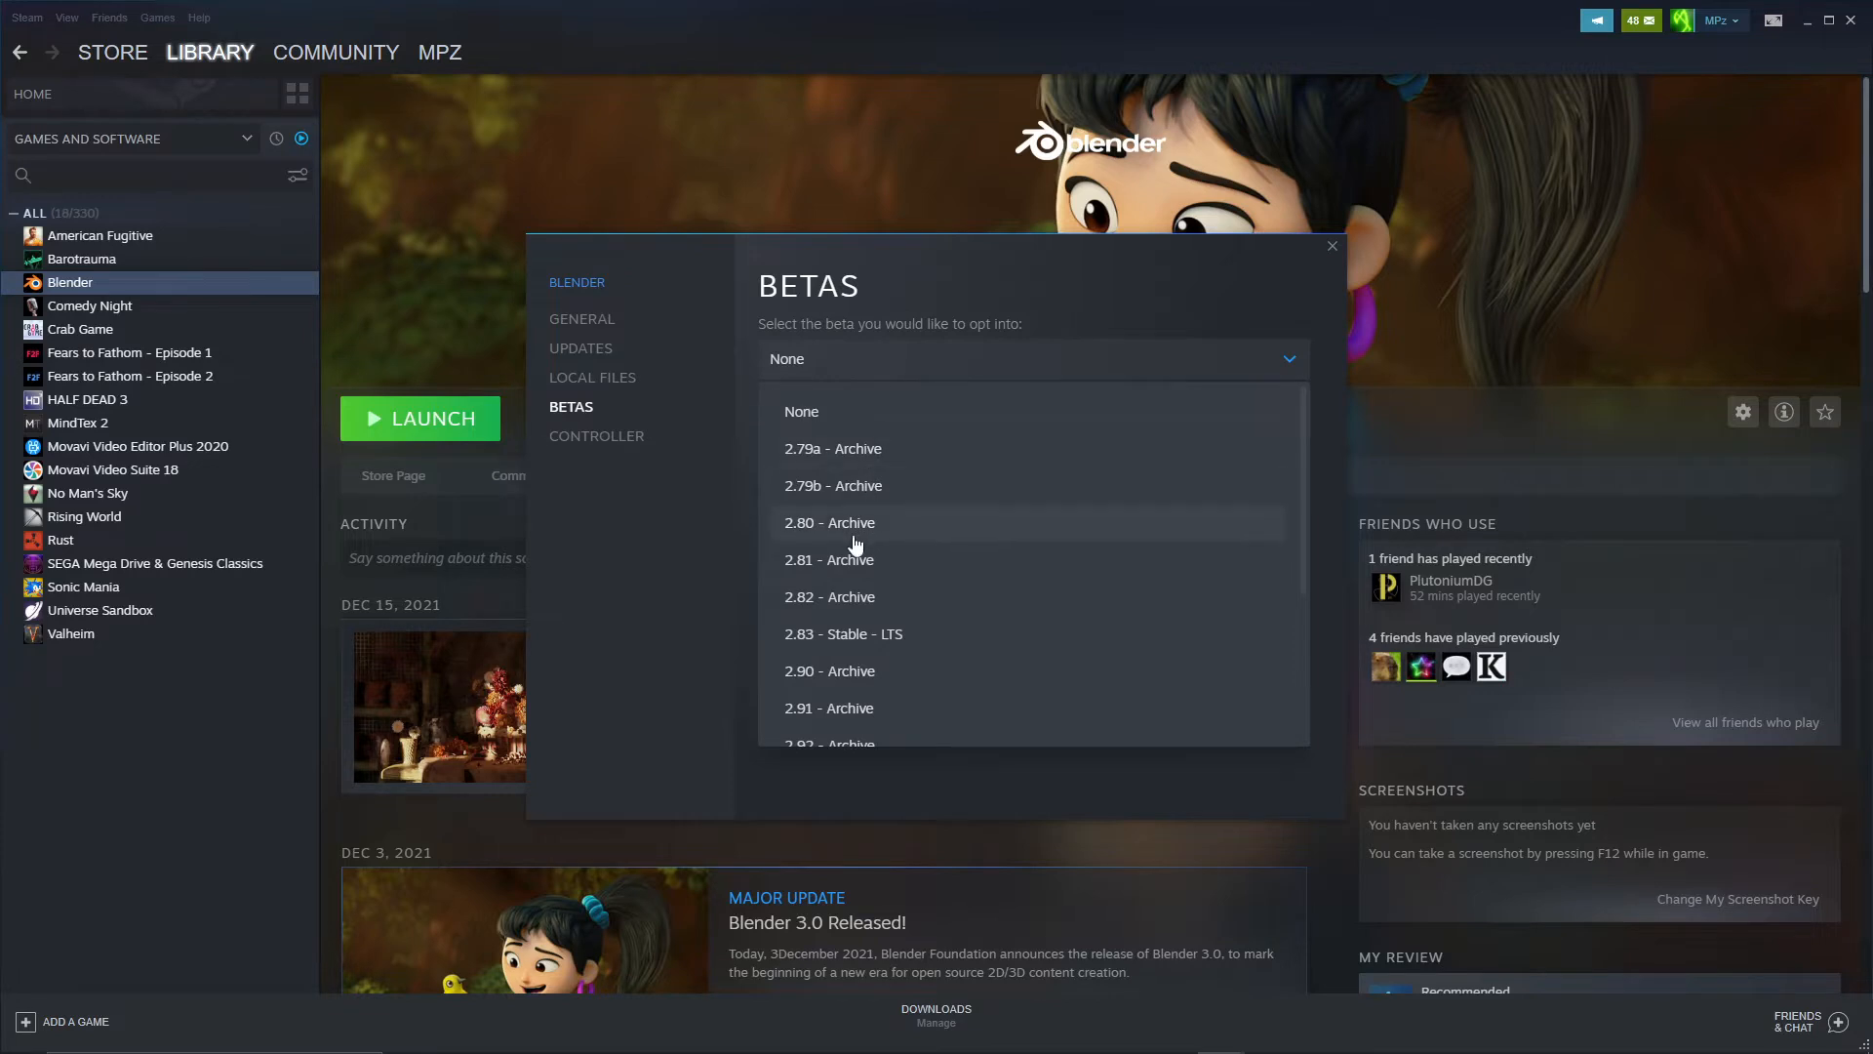
pyautogui.click(889, 636)
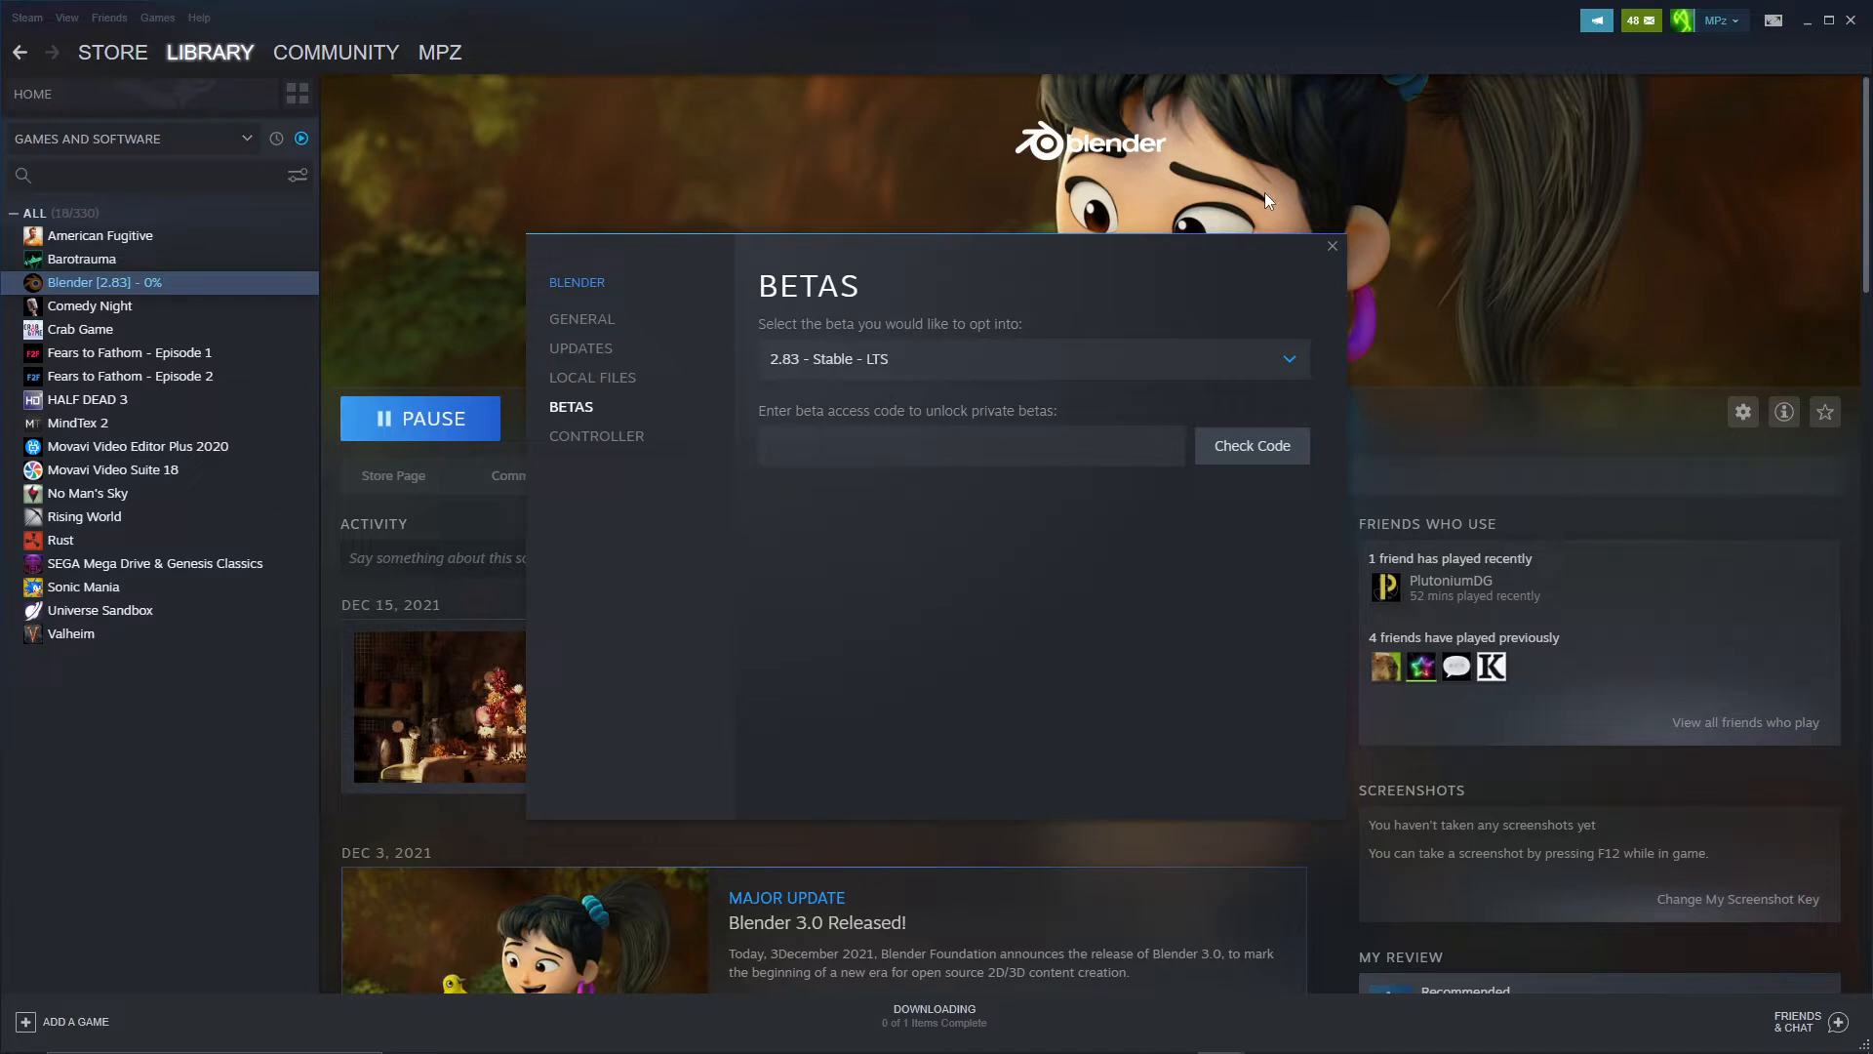
pyautogui.click(1333, 244)
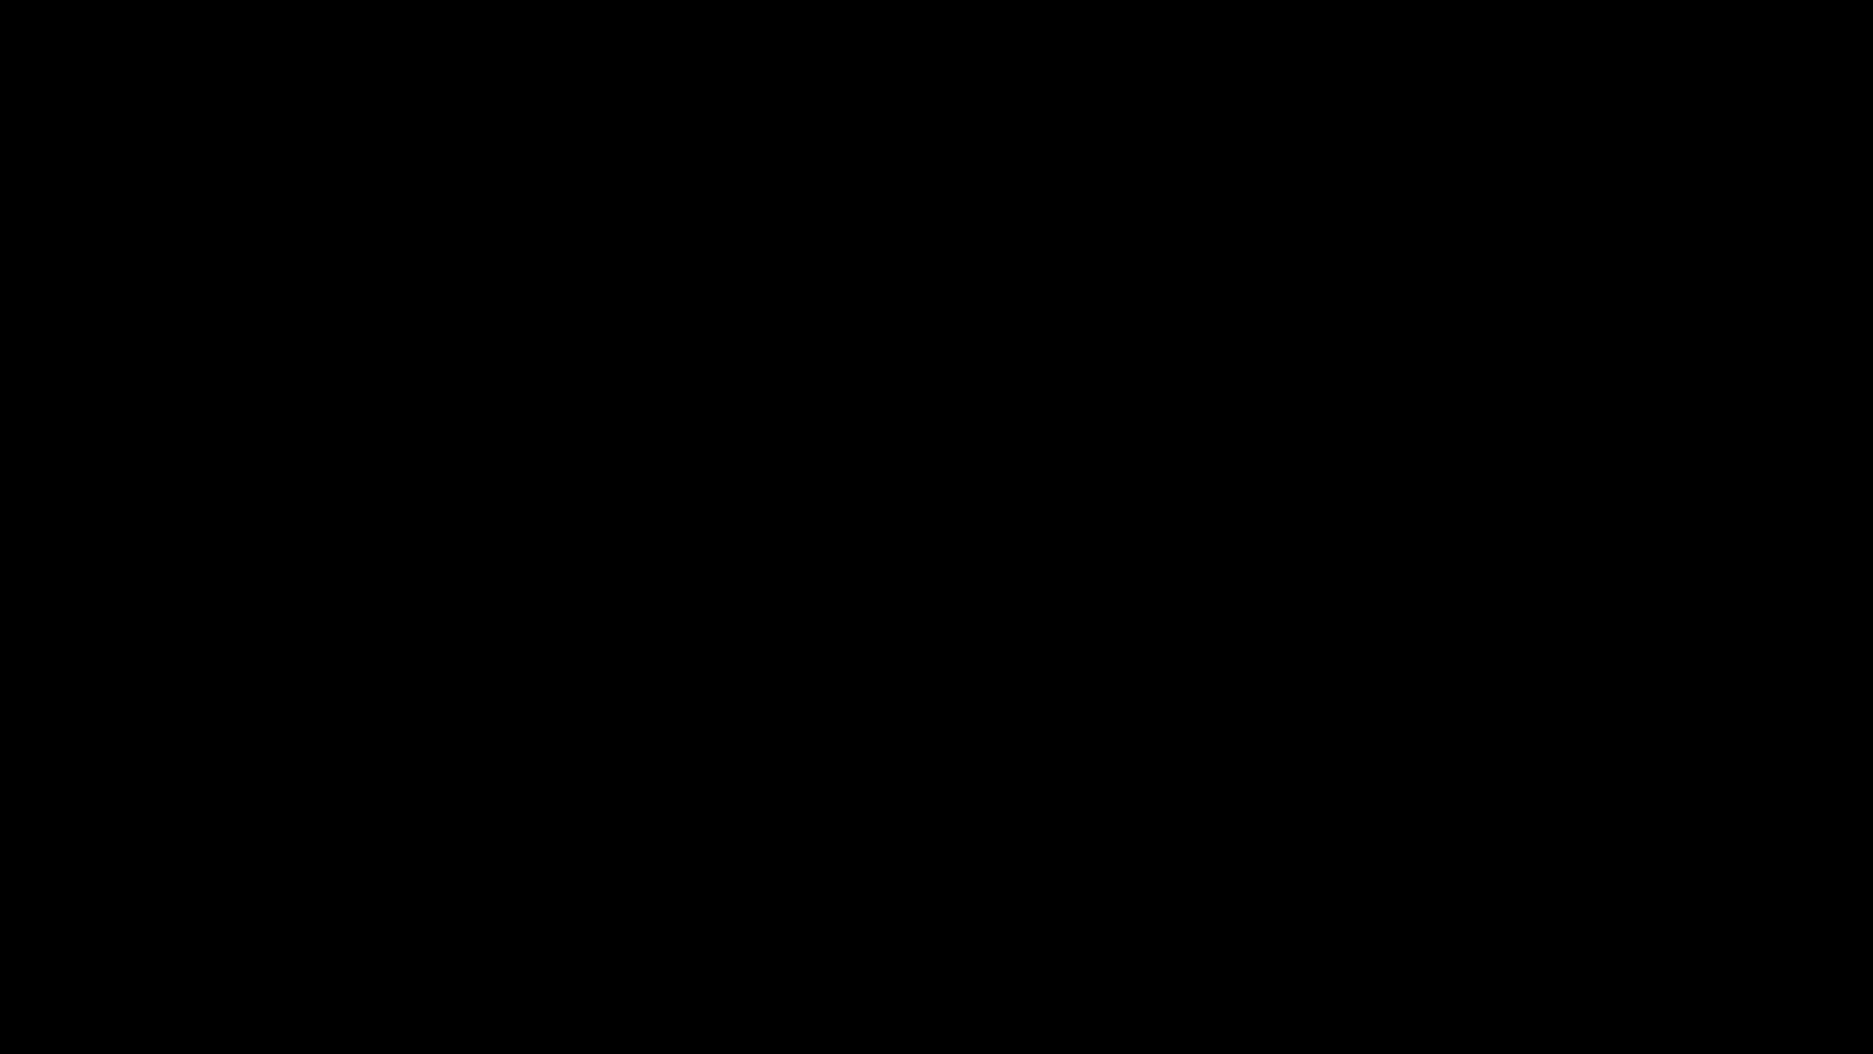
# Switch to the YouTube page in the browser and open the video author's channel at its list of uploaded videos
pyautogui.hotkey('alt', 'Tab')
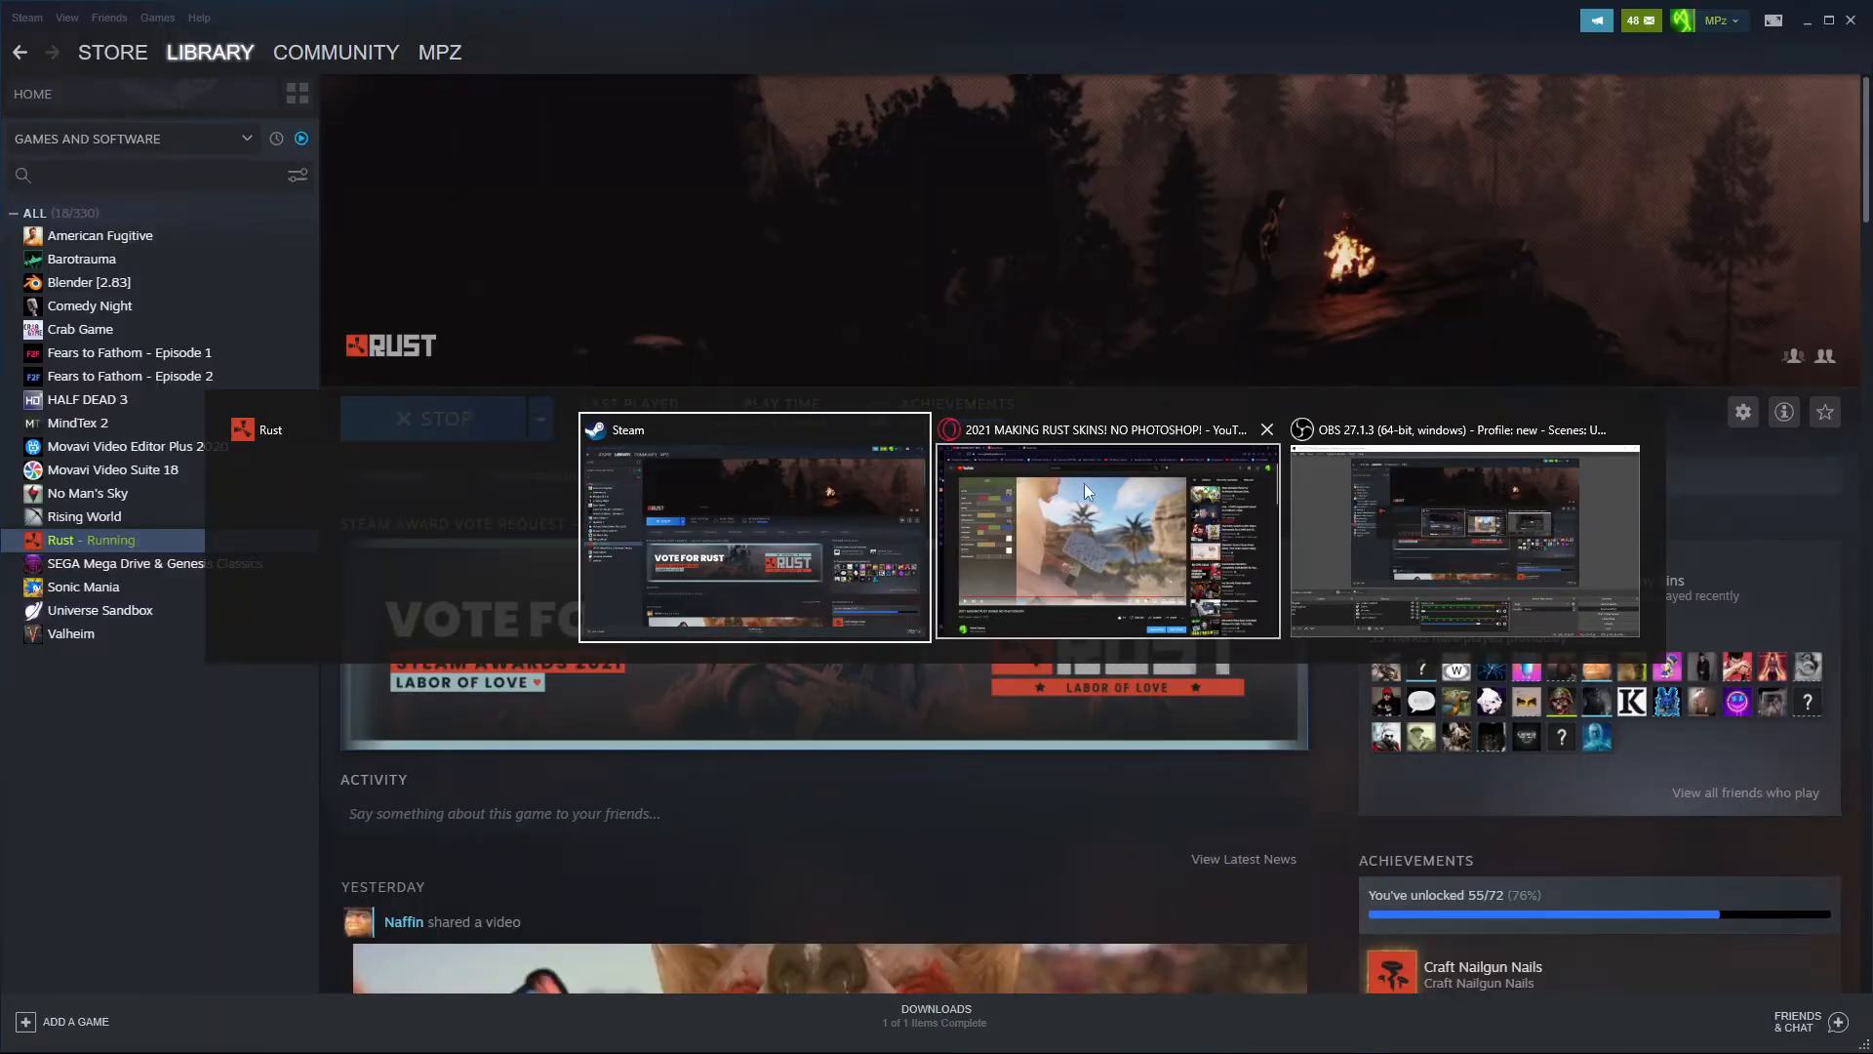
pyautogui.click(1085, 483)
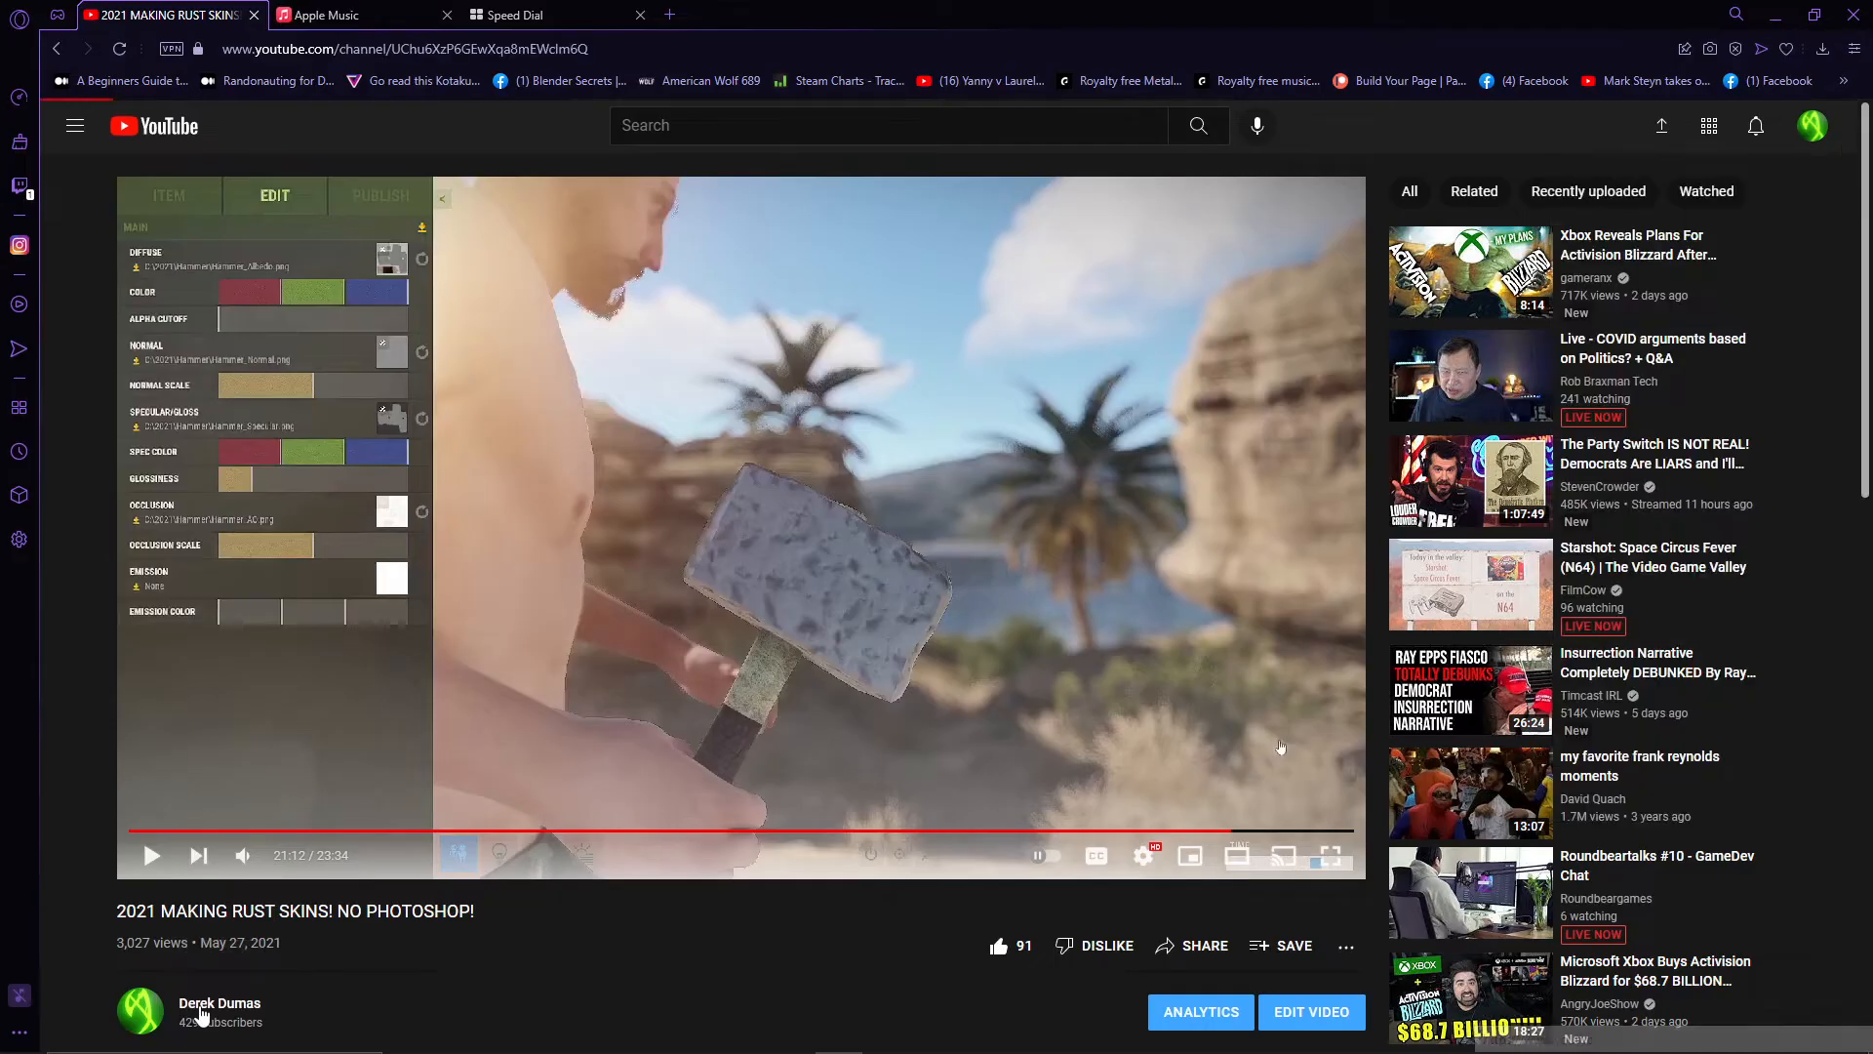
pyautogui.click(186, 1009)
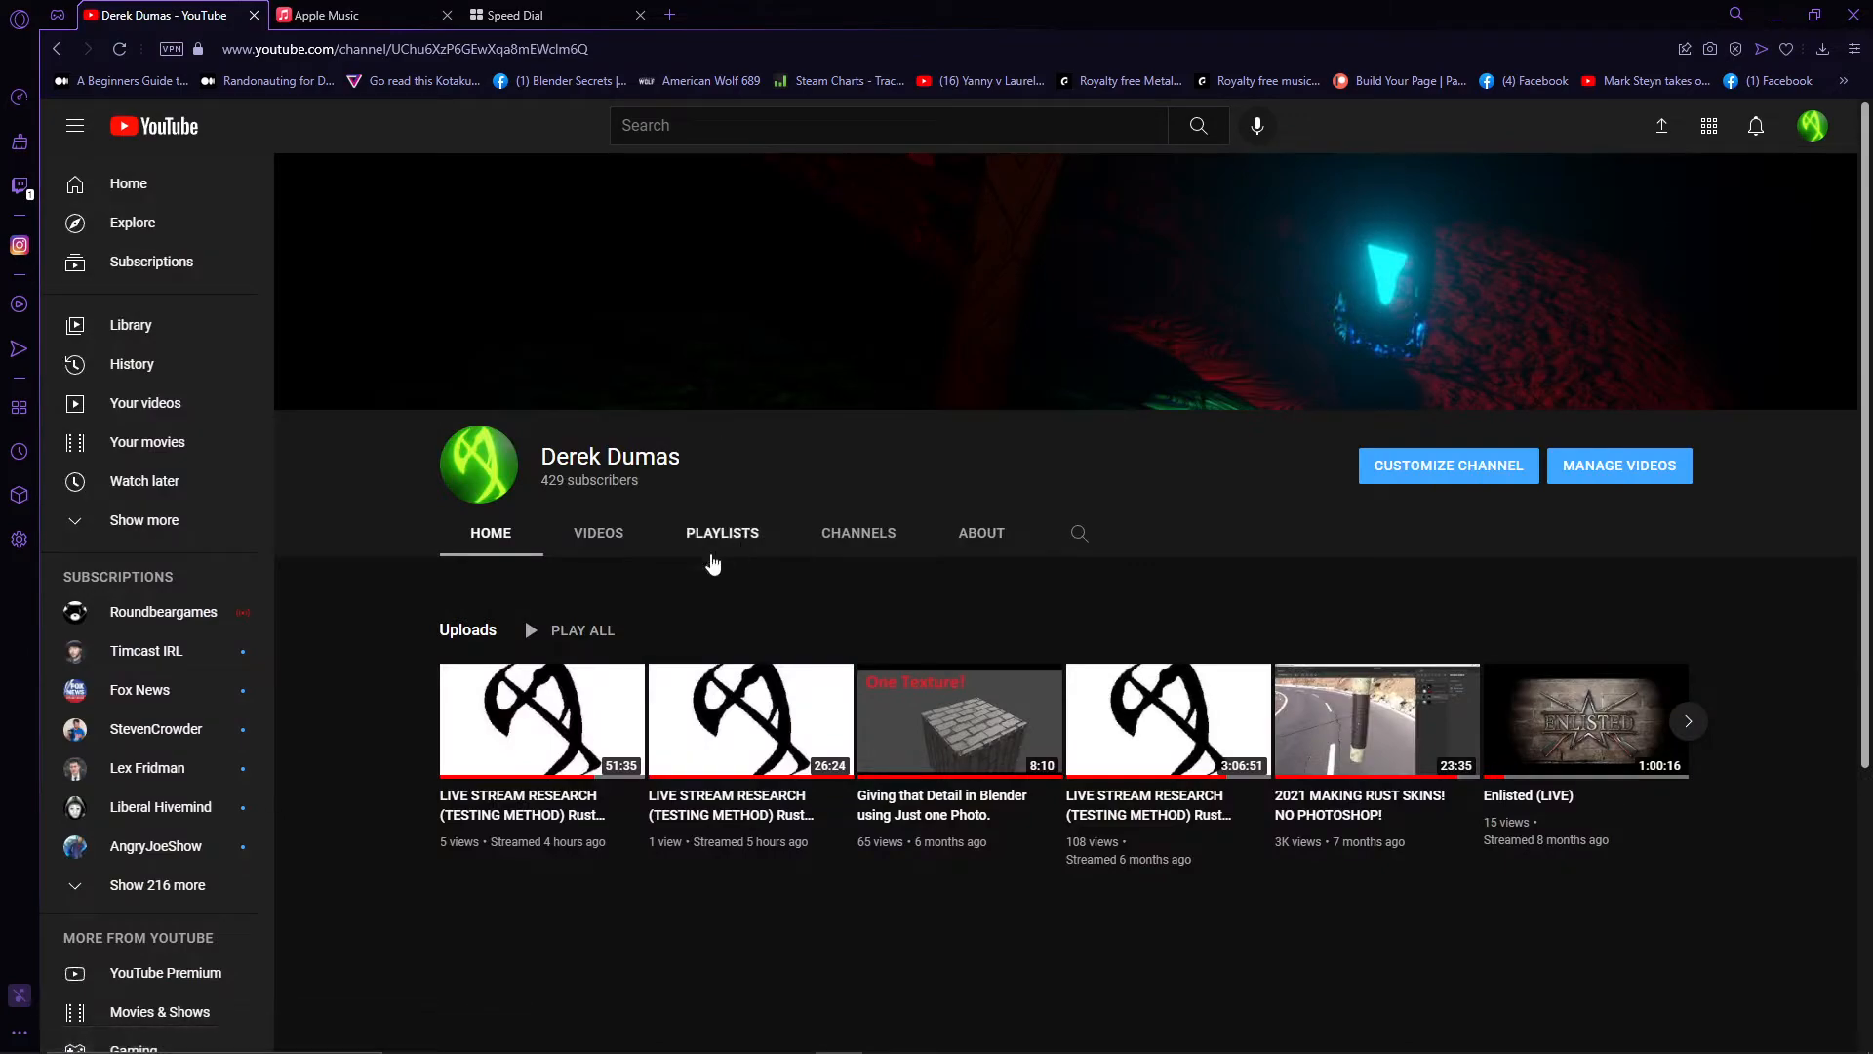
pyautogui.click(619, 540)
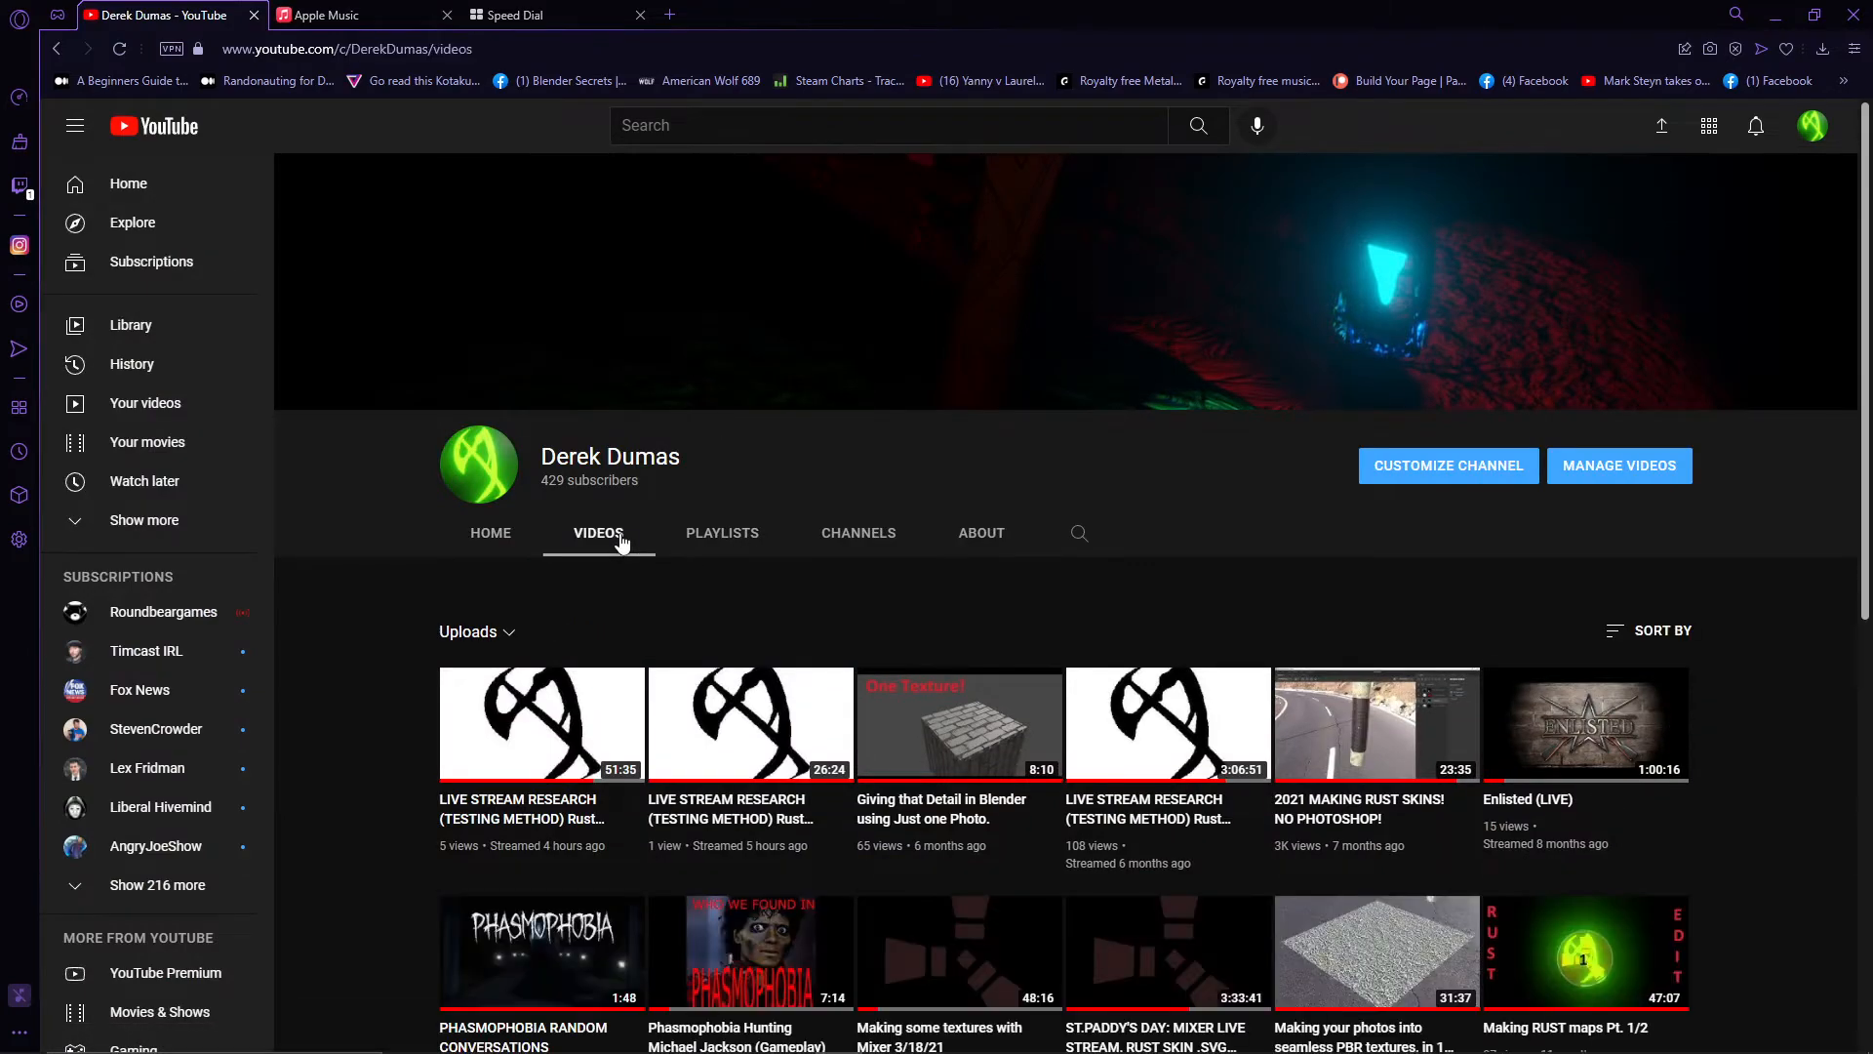
# Look through the channel's uploads for the Rust skin-making tutorials and examine the subscriber line below the channel name
pyautogui.scroll(-10, 588, 662)
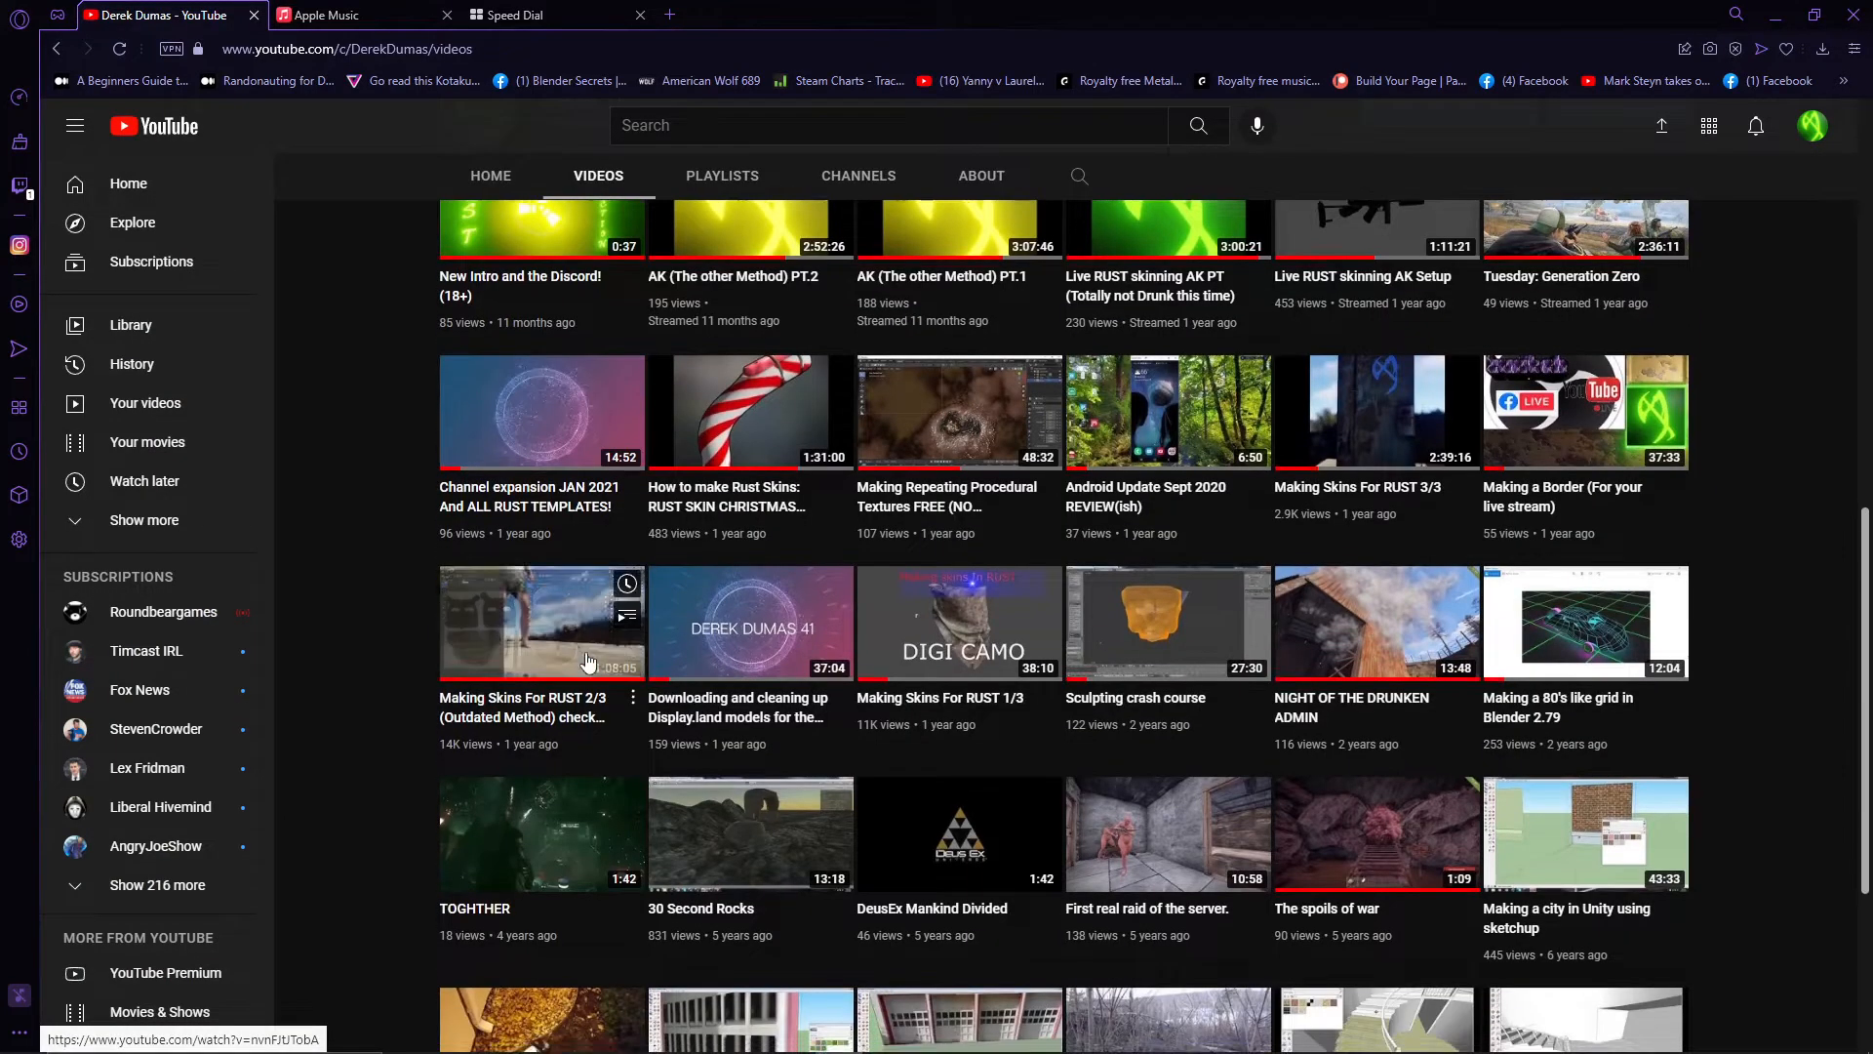
pyautogui.scroll(-4, 588, 663)
pyautogui.scroll(14, 588, 661)
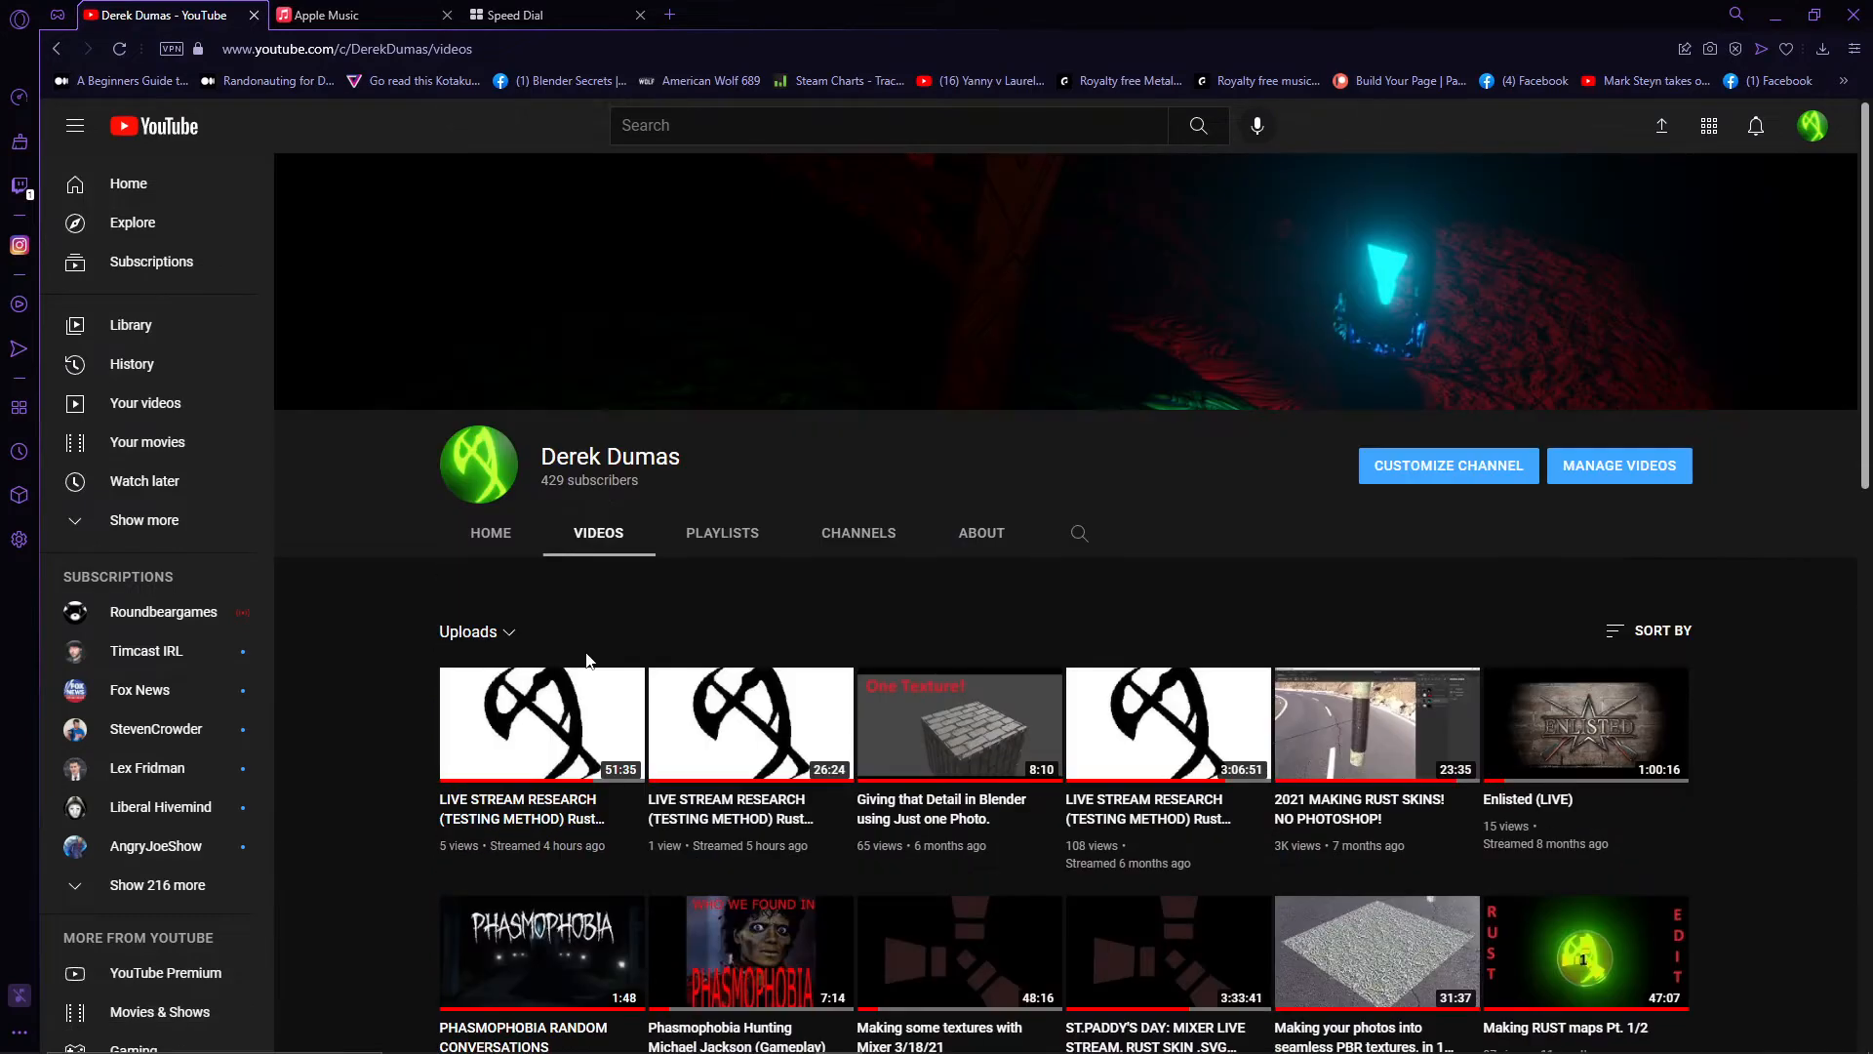
pyautogui.moveTo(552, 491); pyautogui.dragTo(609, 490)
pyautogui.click(609, 487)
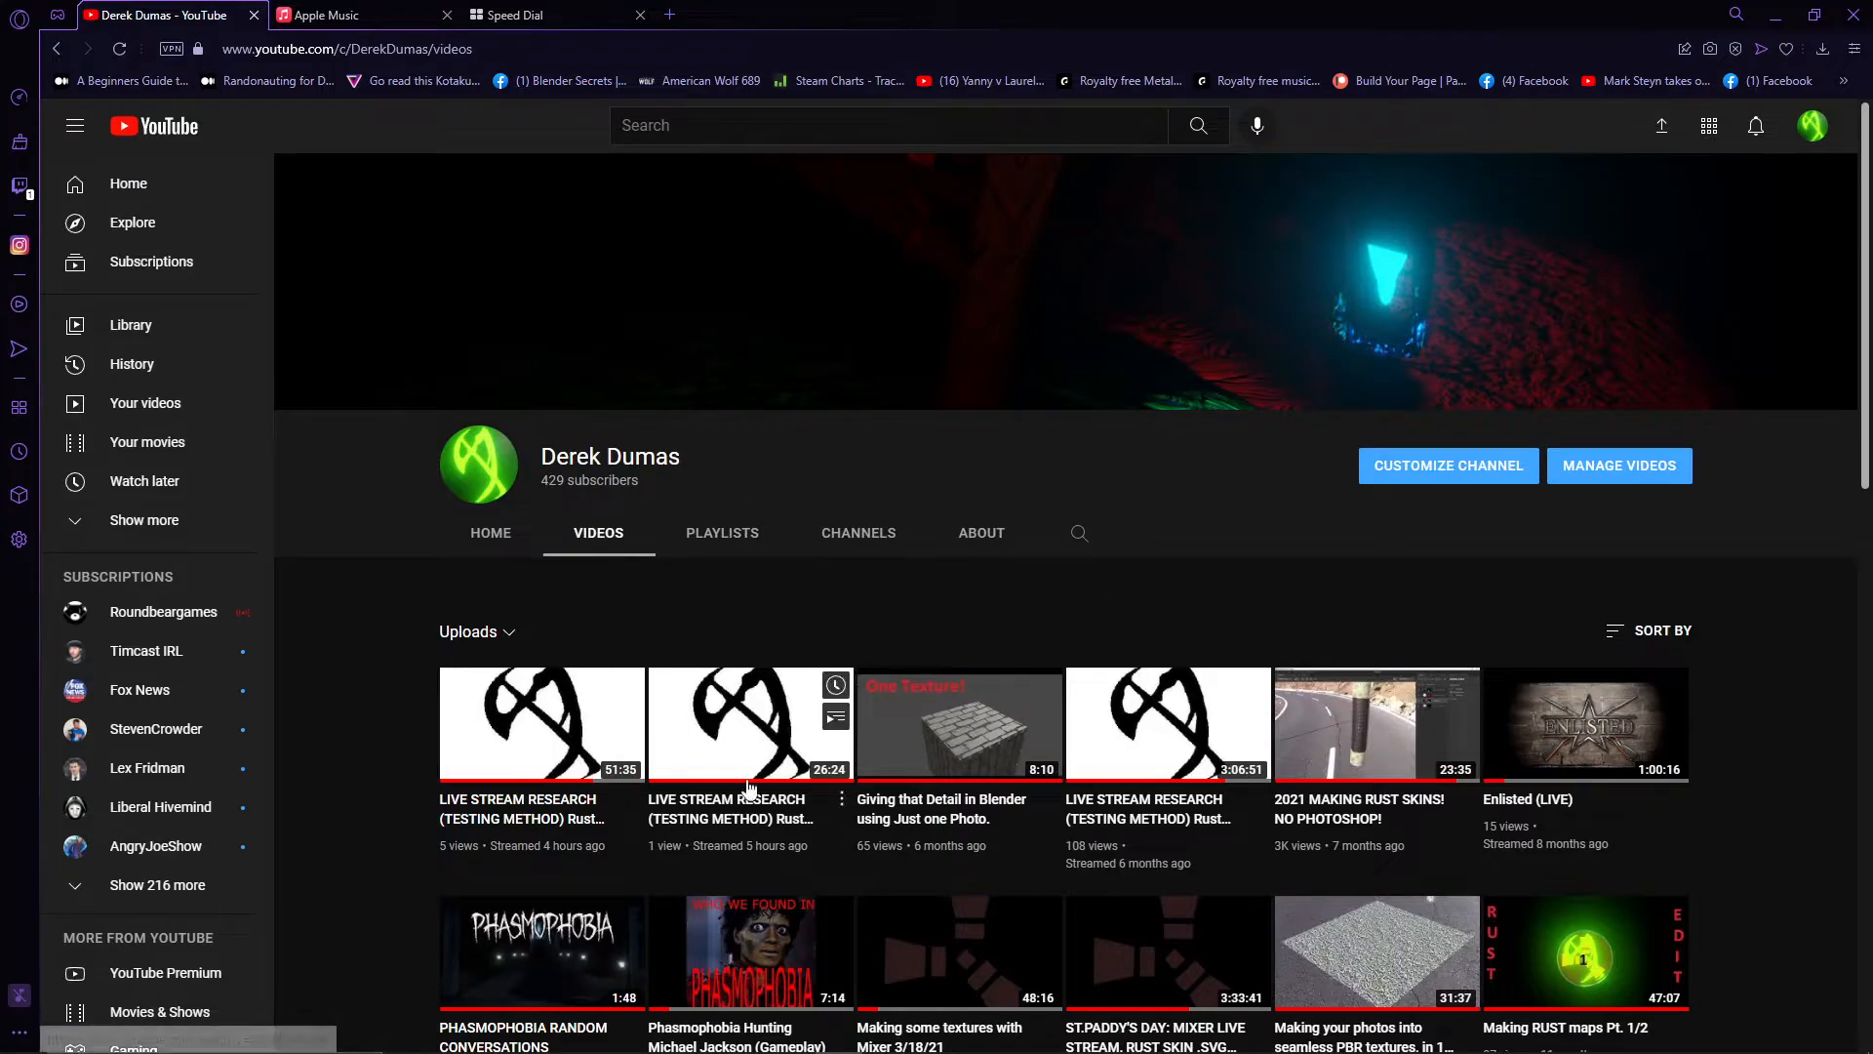
pyautogui.scroll(-8, 754, 639)
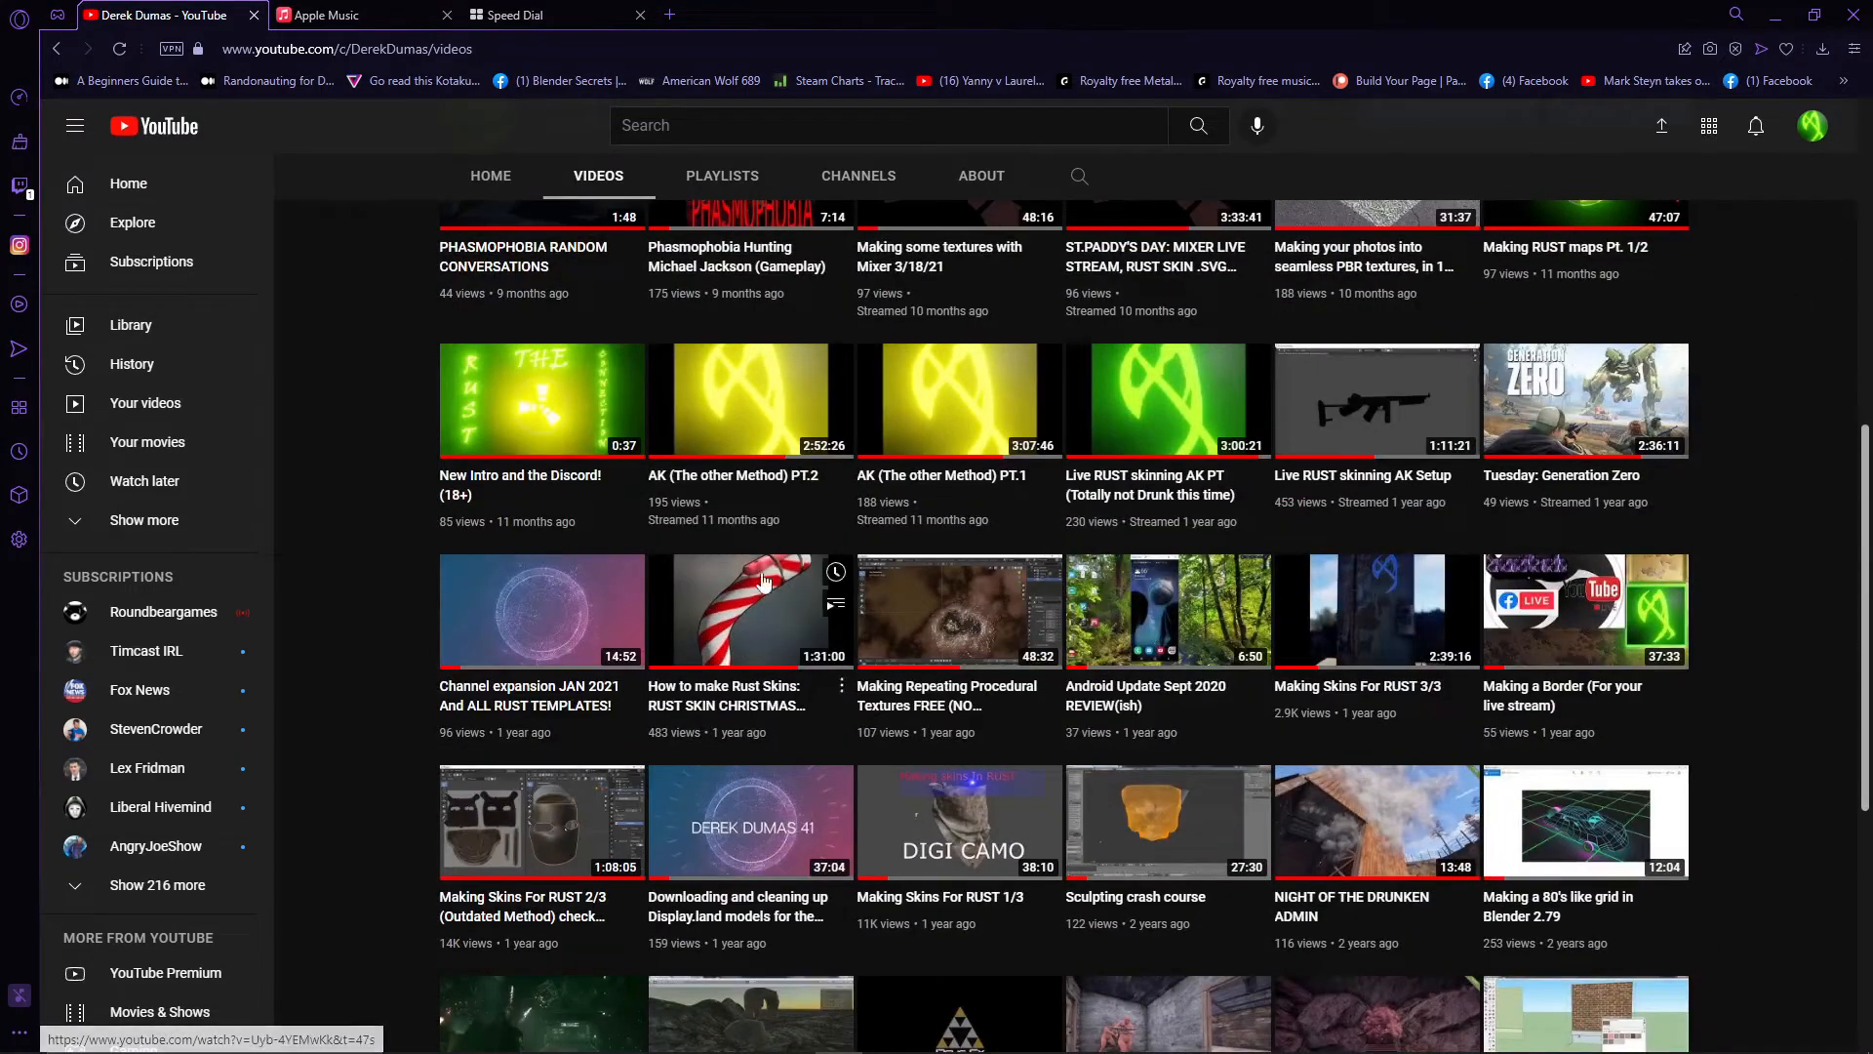
pyautogui.scroll(8, 1034, 820)
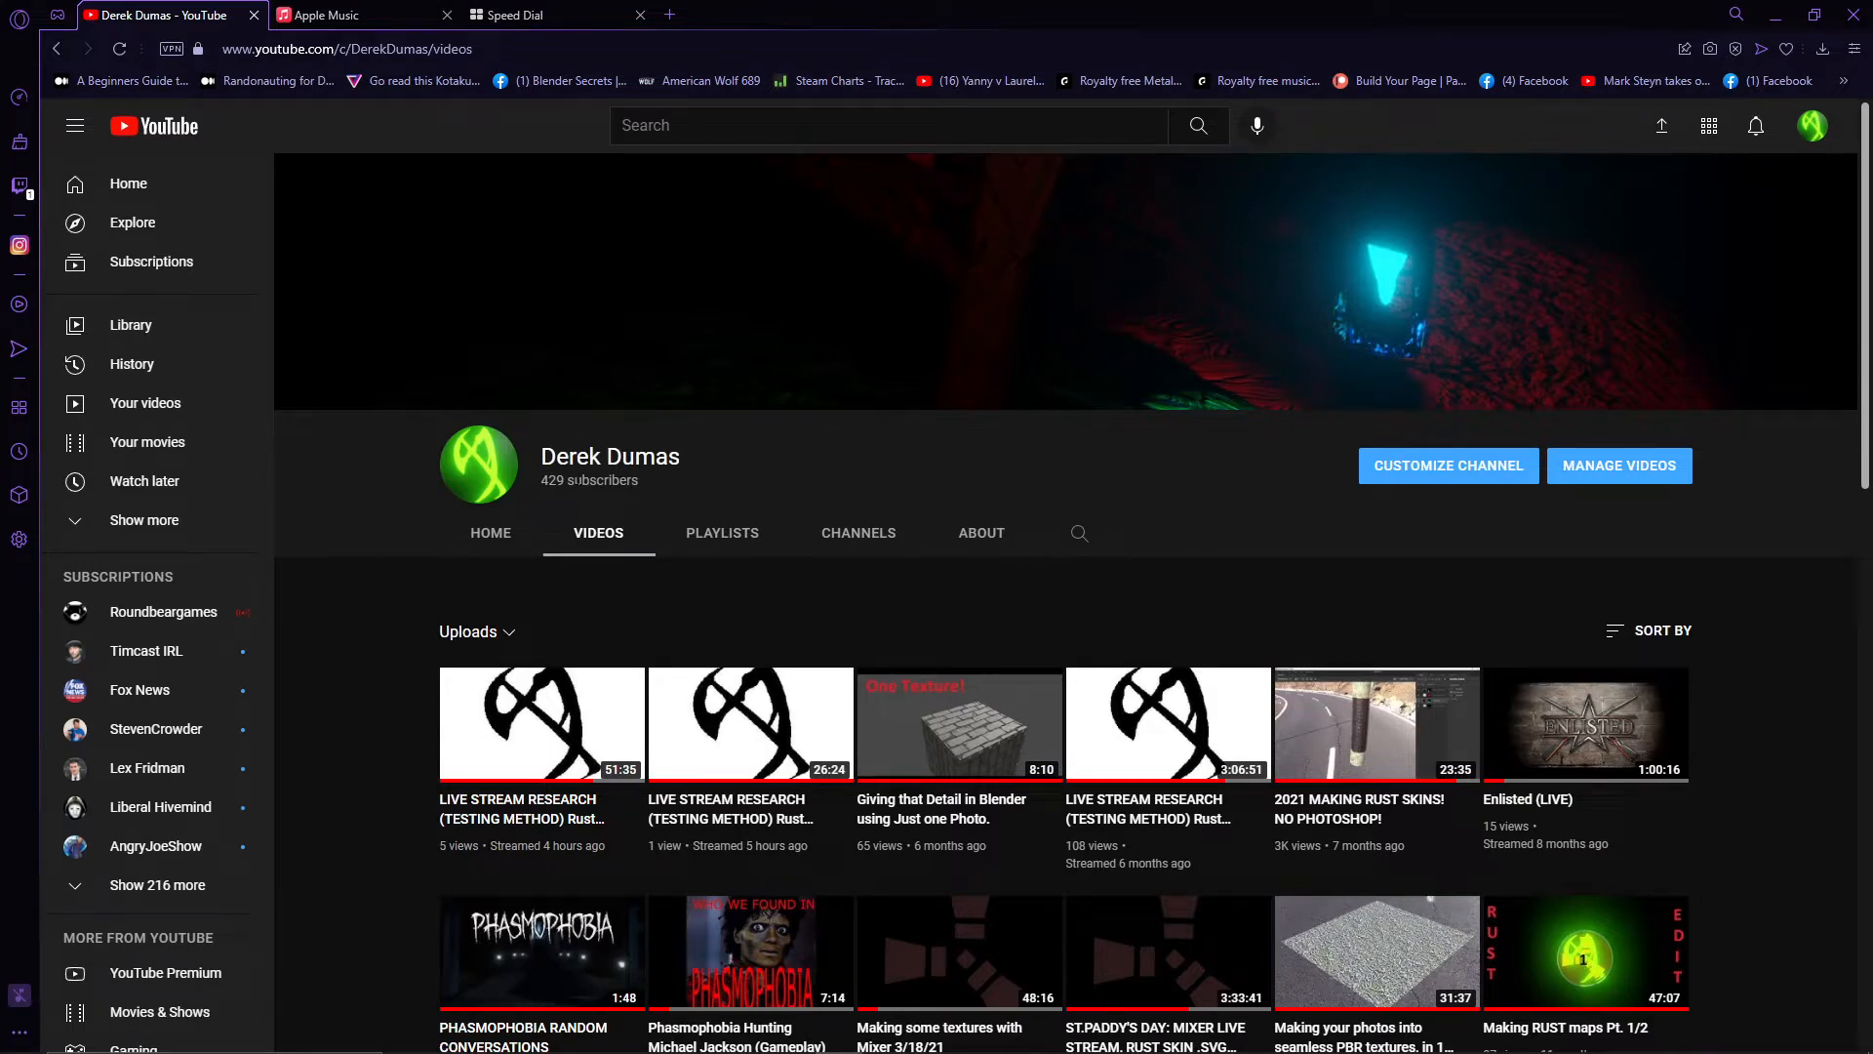
pyautogui.moveTo(529, 485)
pyautogui.mouseDown()
pyautogui.moveTo(595, 482)
pyautogui.moveTo(543, 480)
pyautogui.mouseUp()
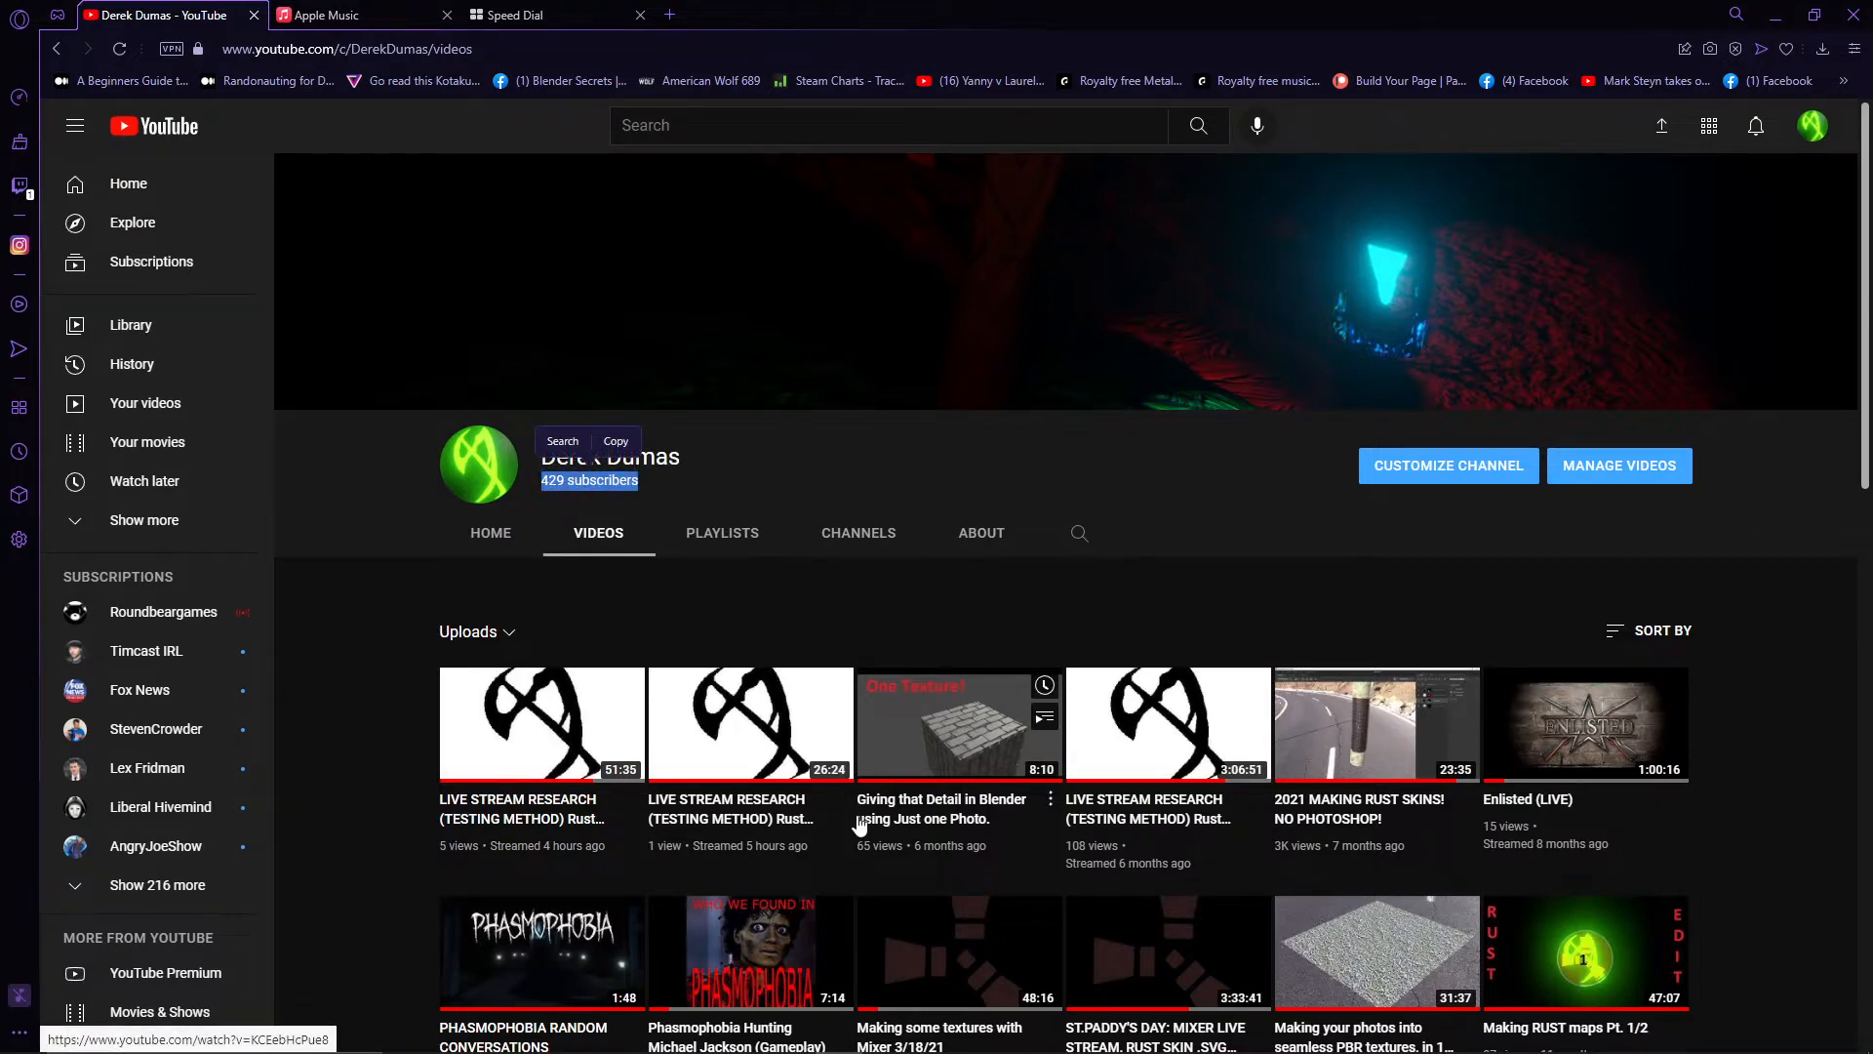
pyautogui.scroll(-3, 858, 825)
pyautogui.scroll(-3, 857, 819)
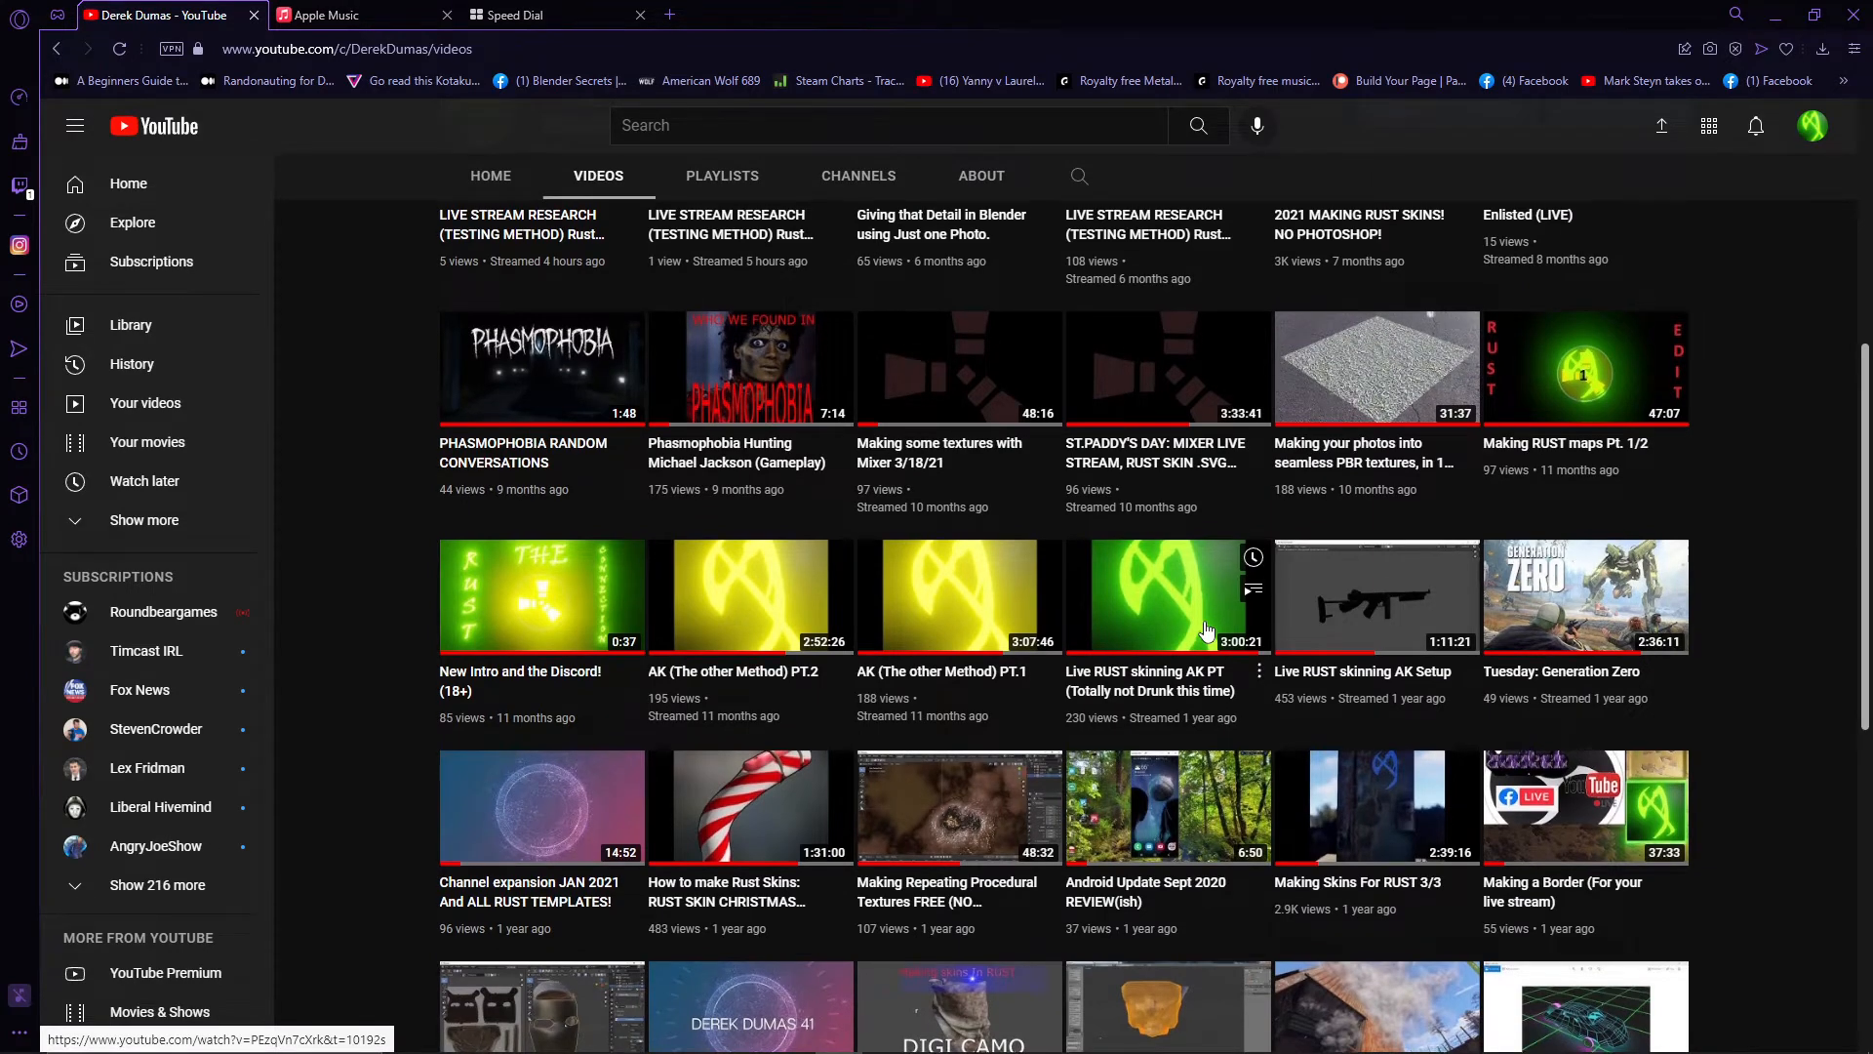
pyautogui.scroll(6, 1206, 632)
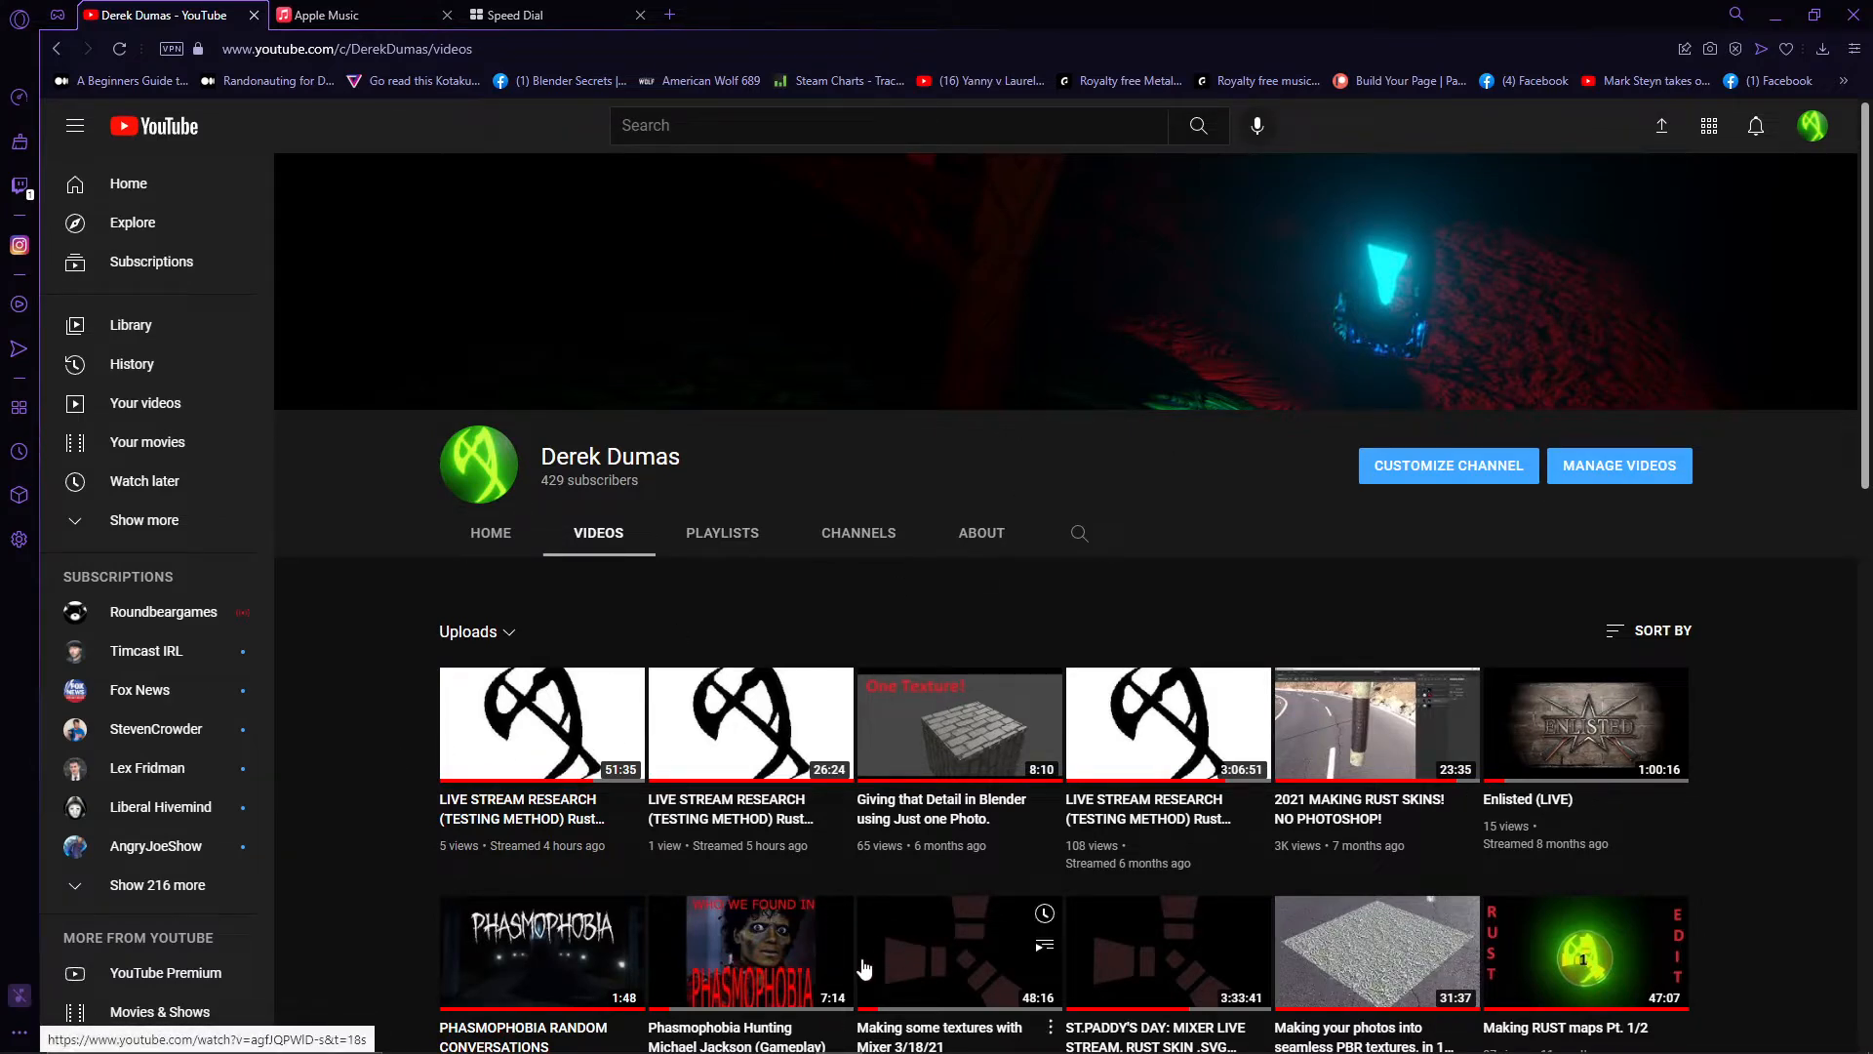
pyautogui.scroll(-3, 871, 969)
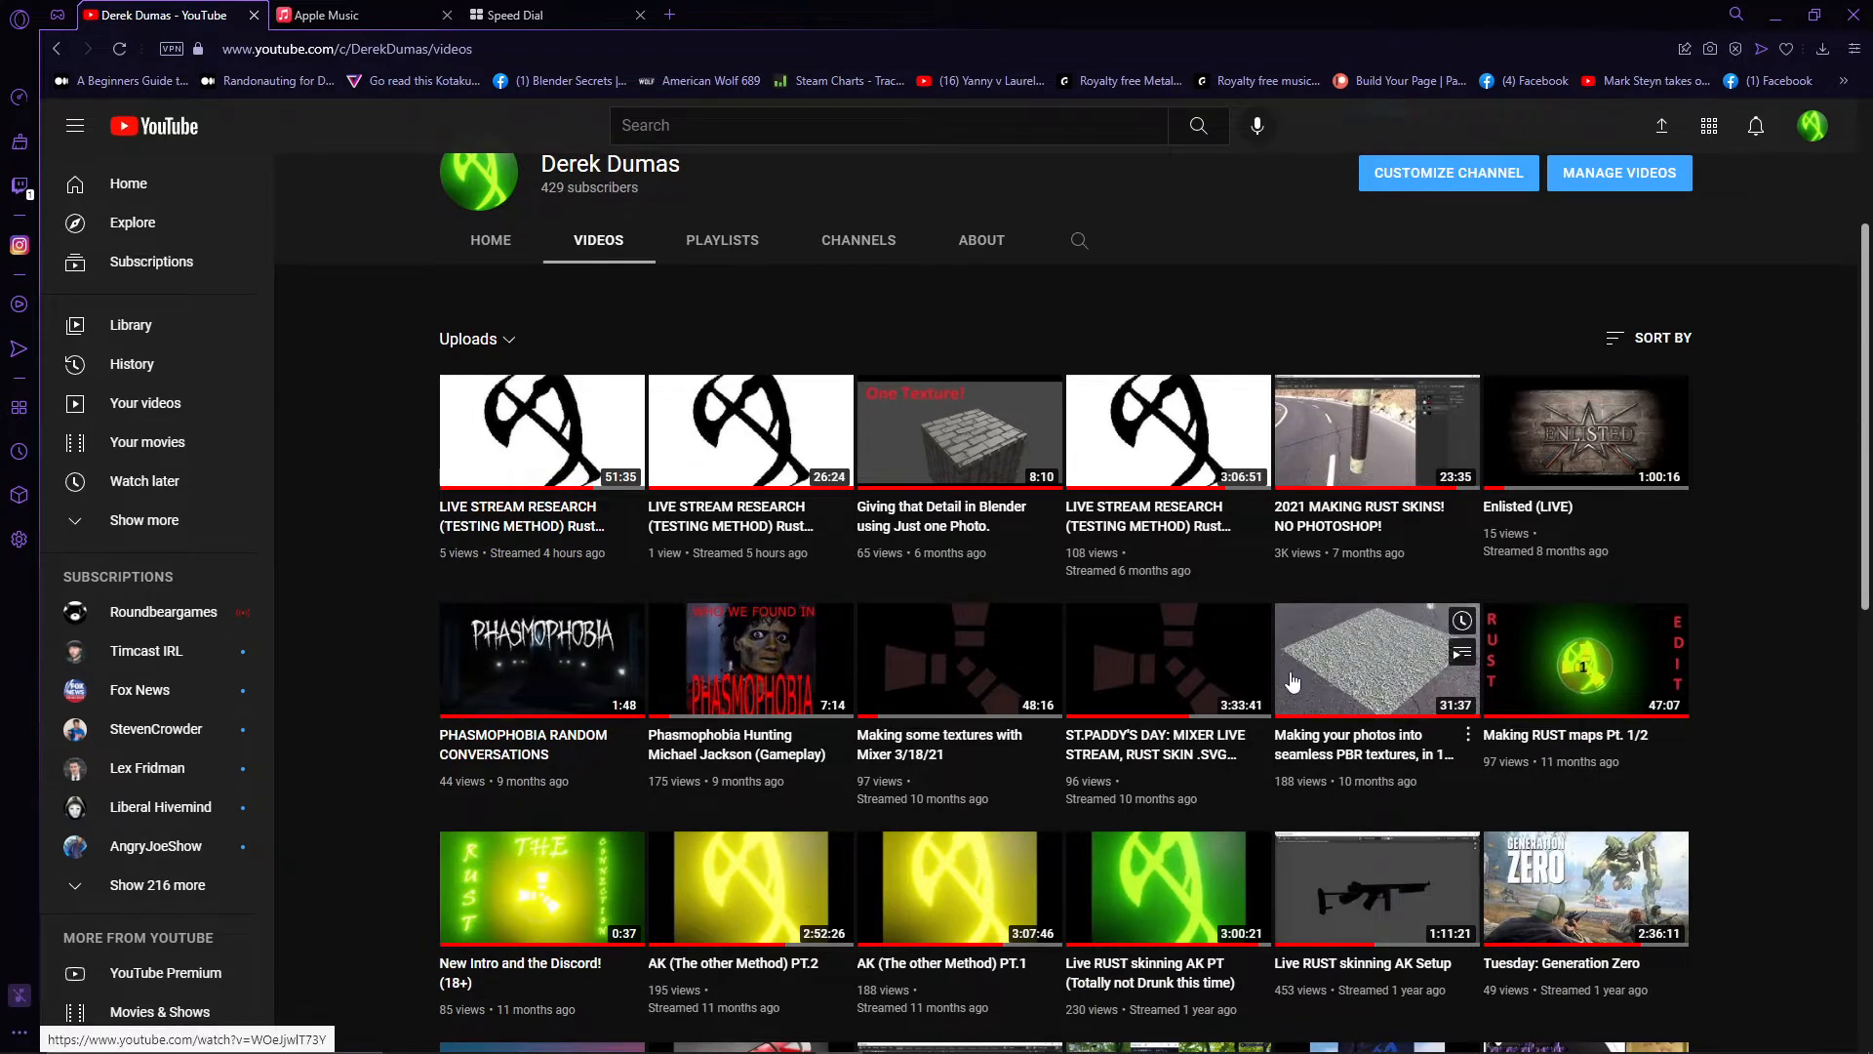
pyautogui.scroll(-1, 1635, 683)
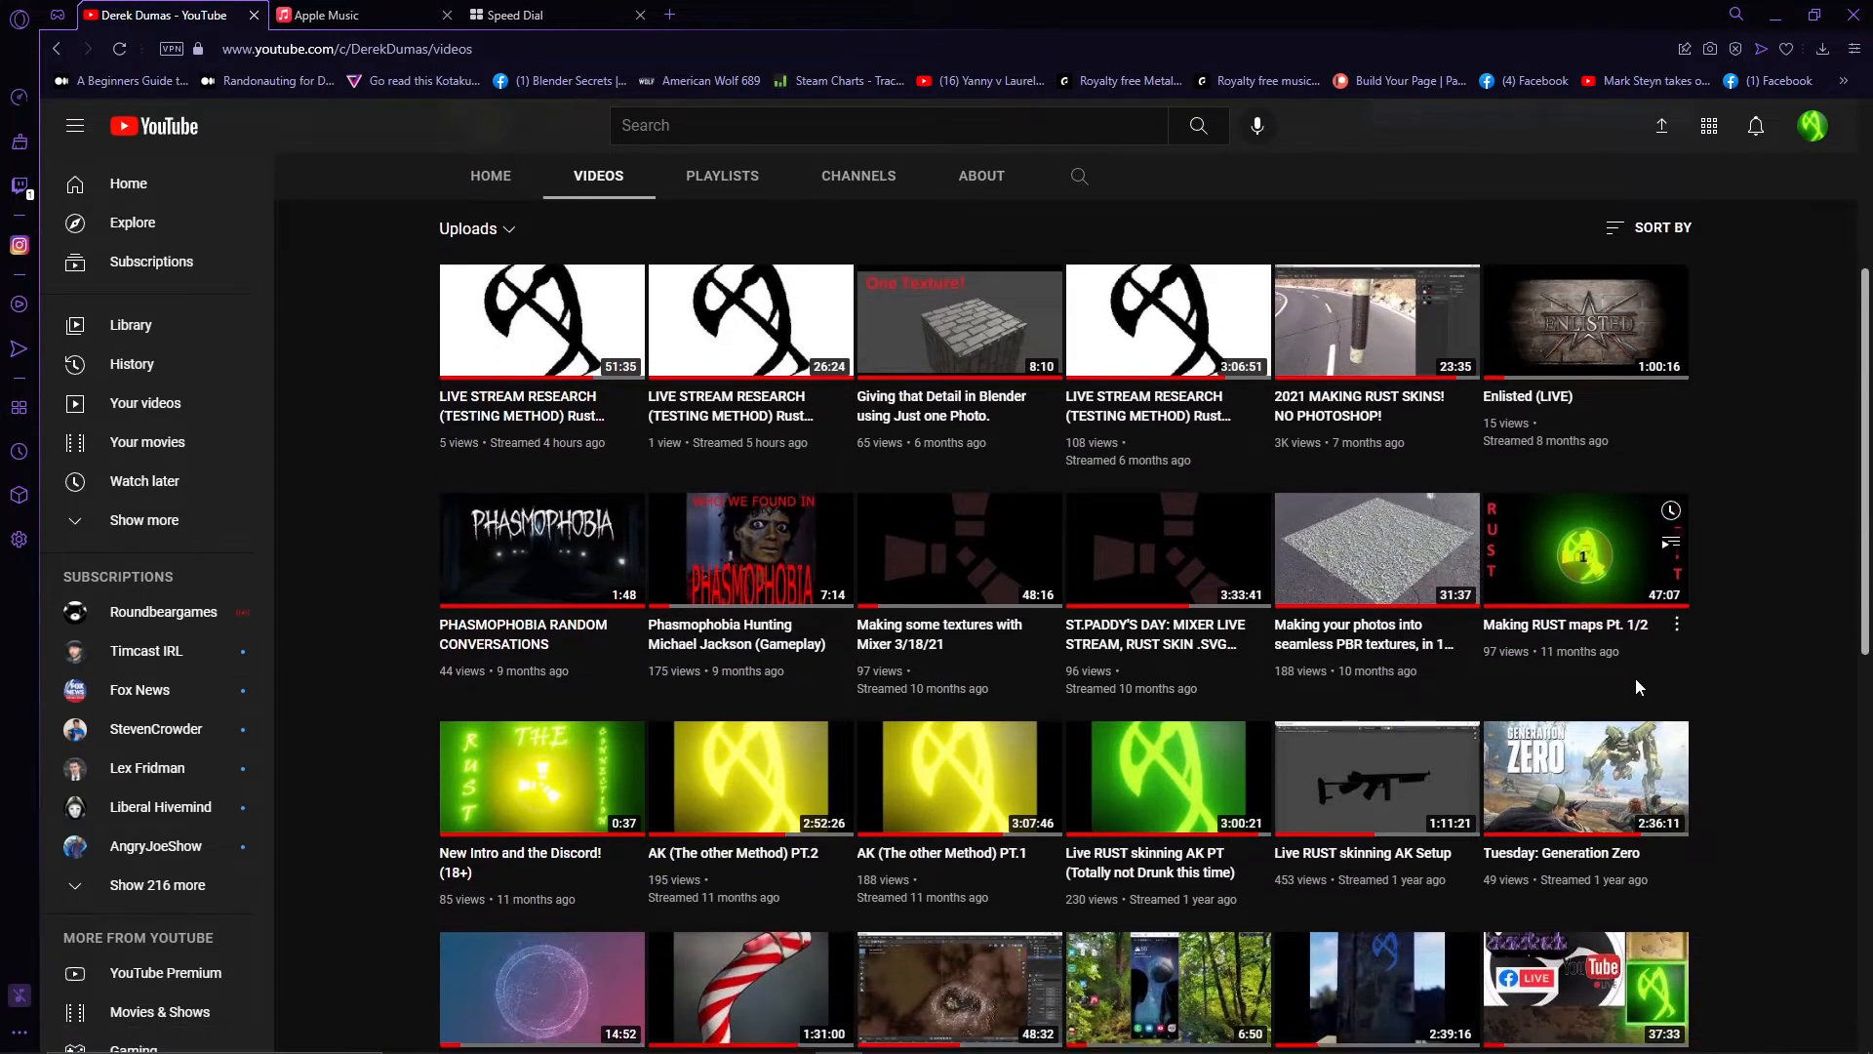
pyautogui.scroll(-5, 1635, 679)
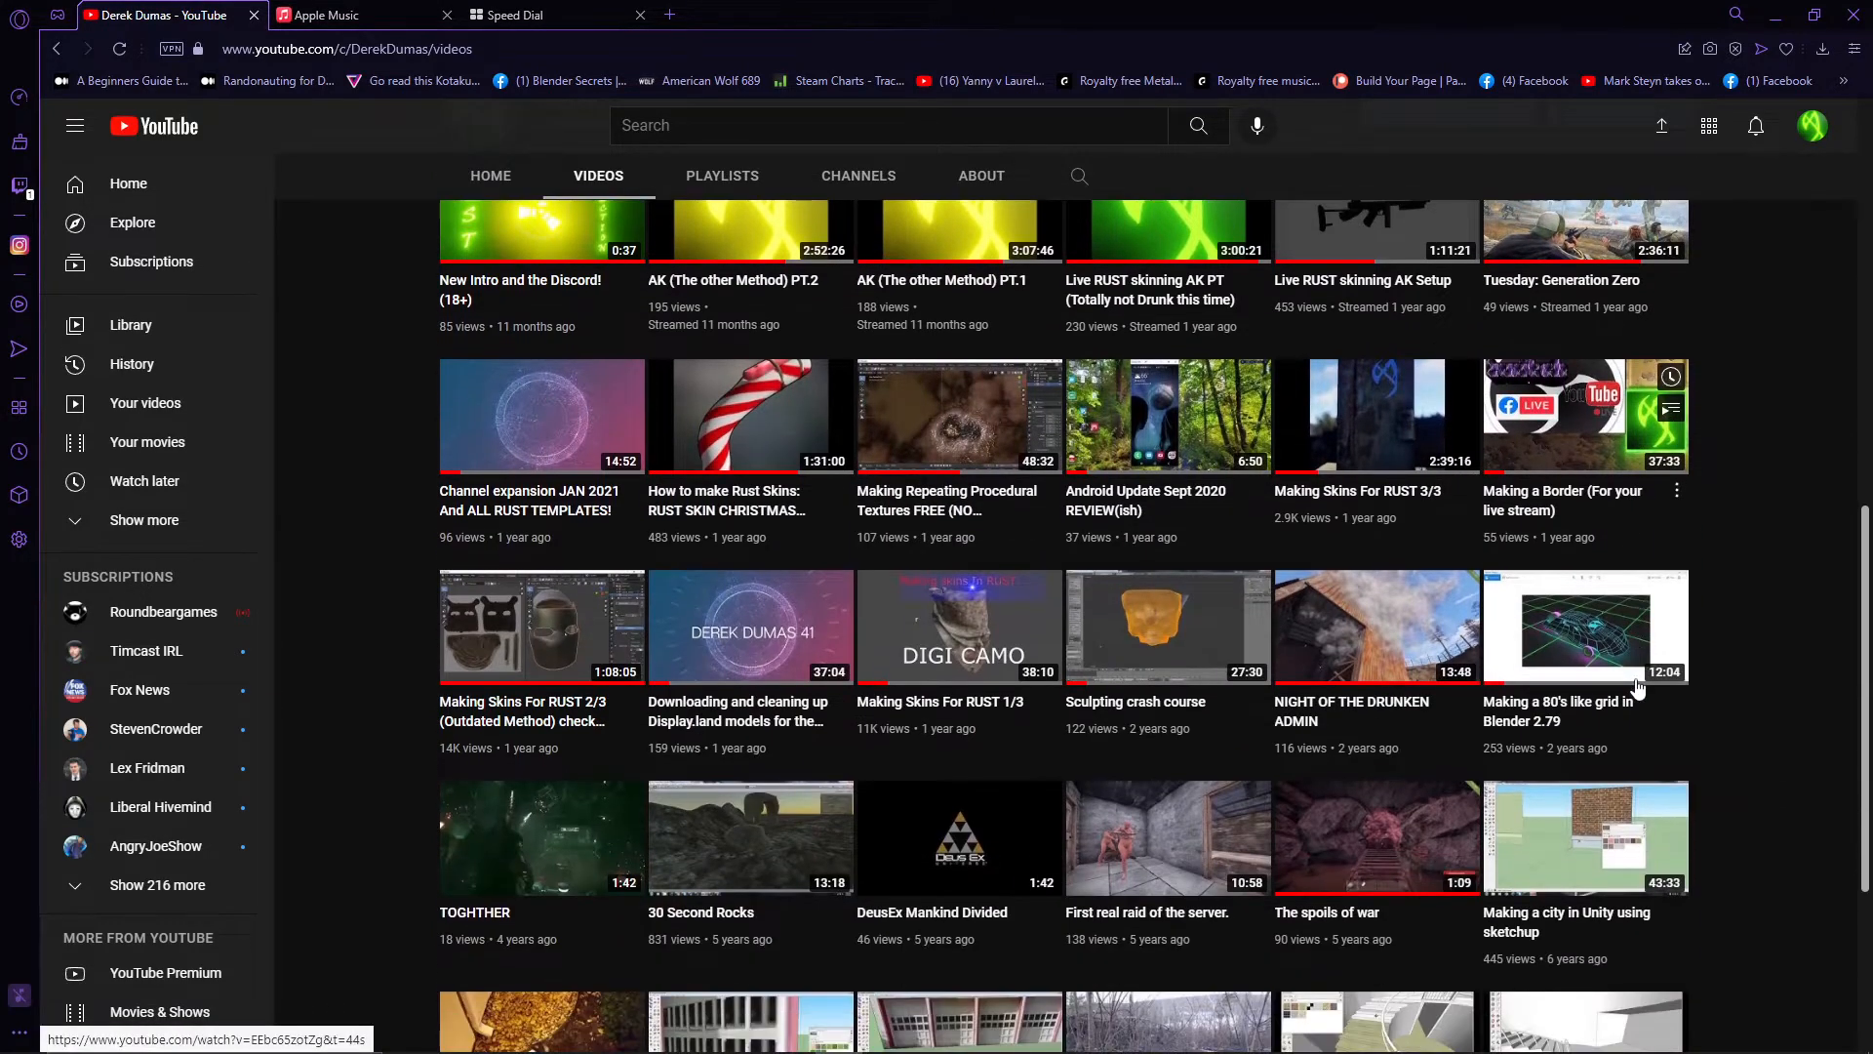
pyautogui.scroll(10, 607, 403)
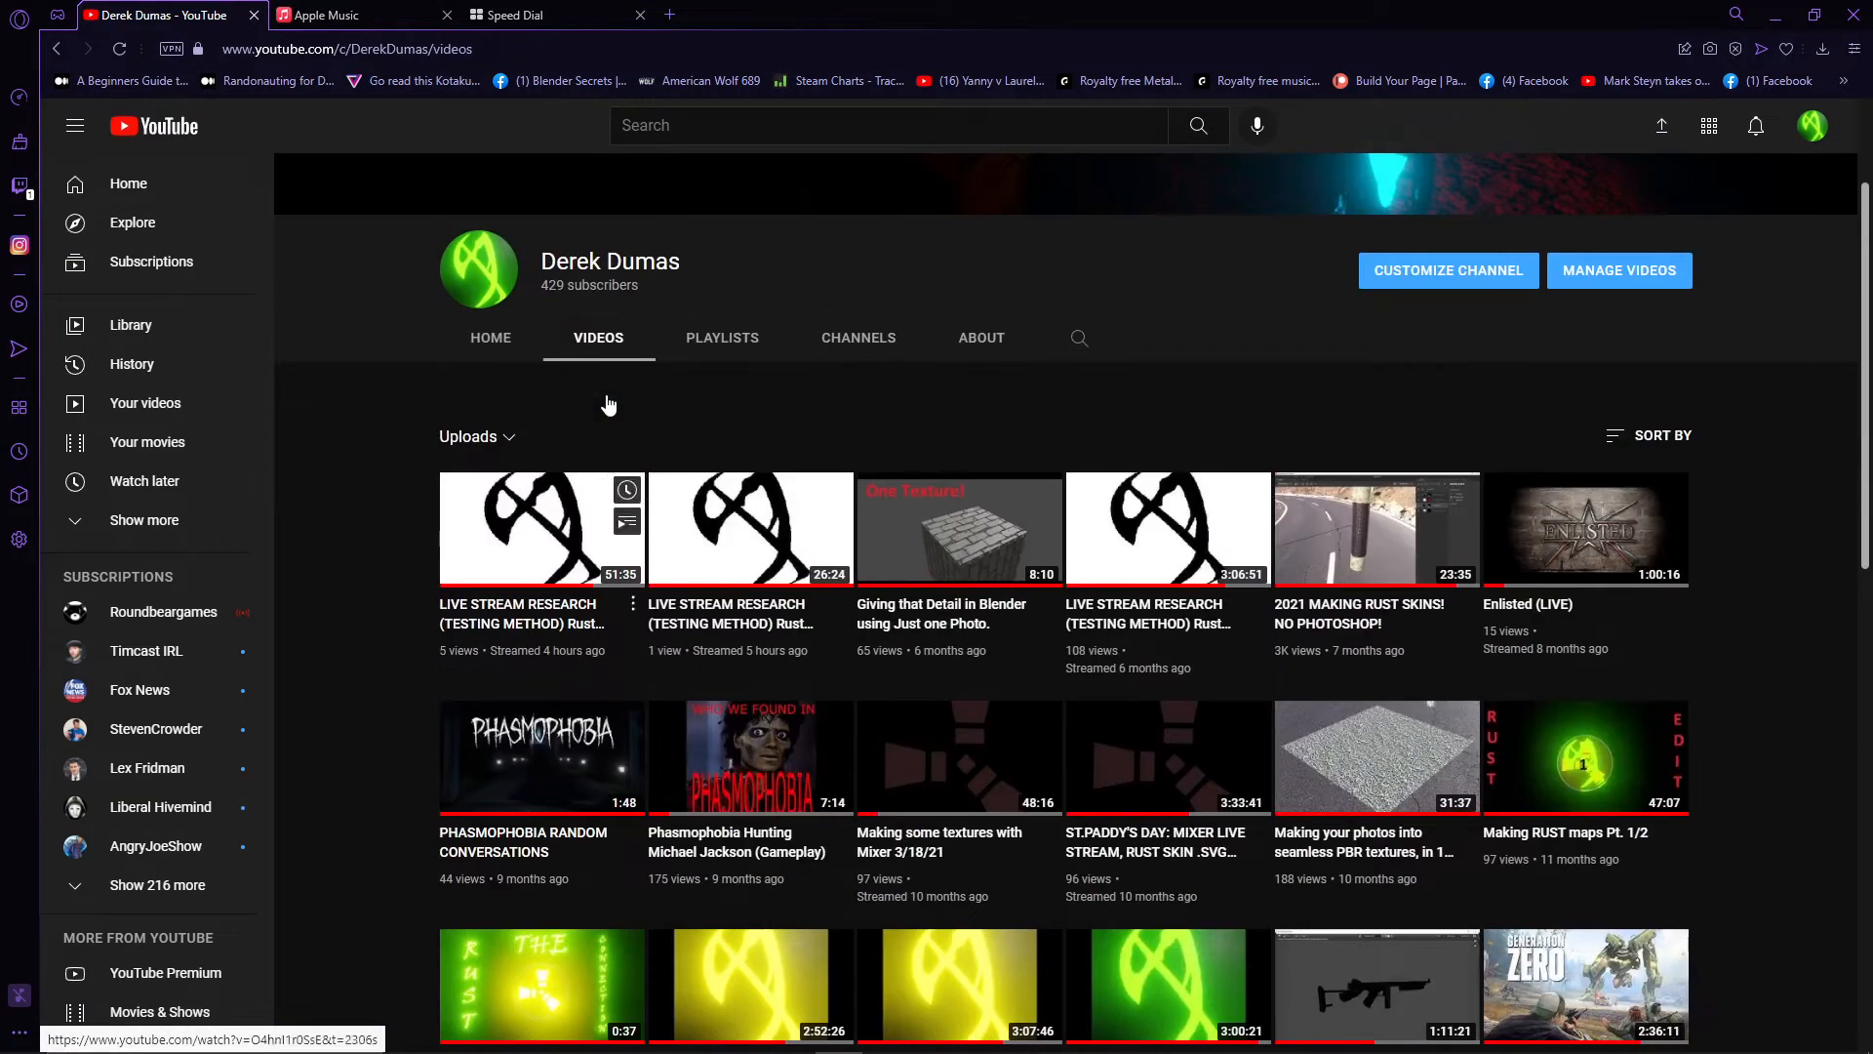
pyautogui.scroll(2, 616, 398)
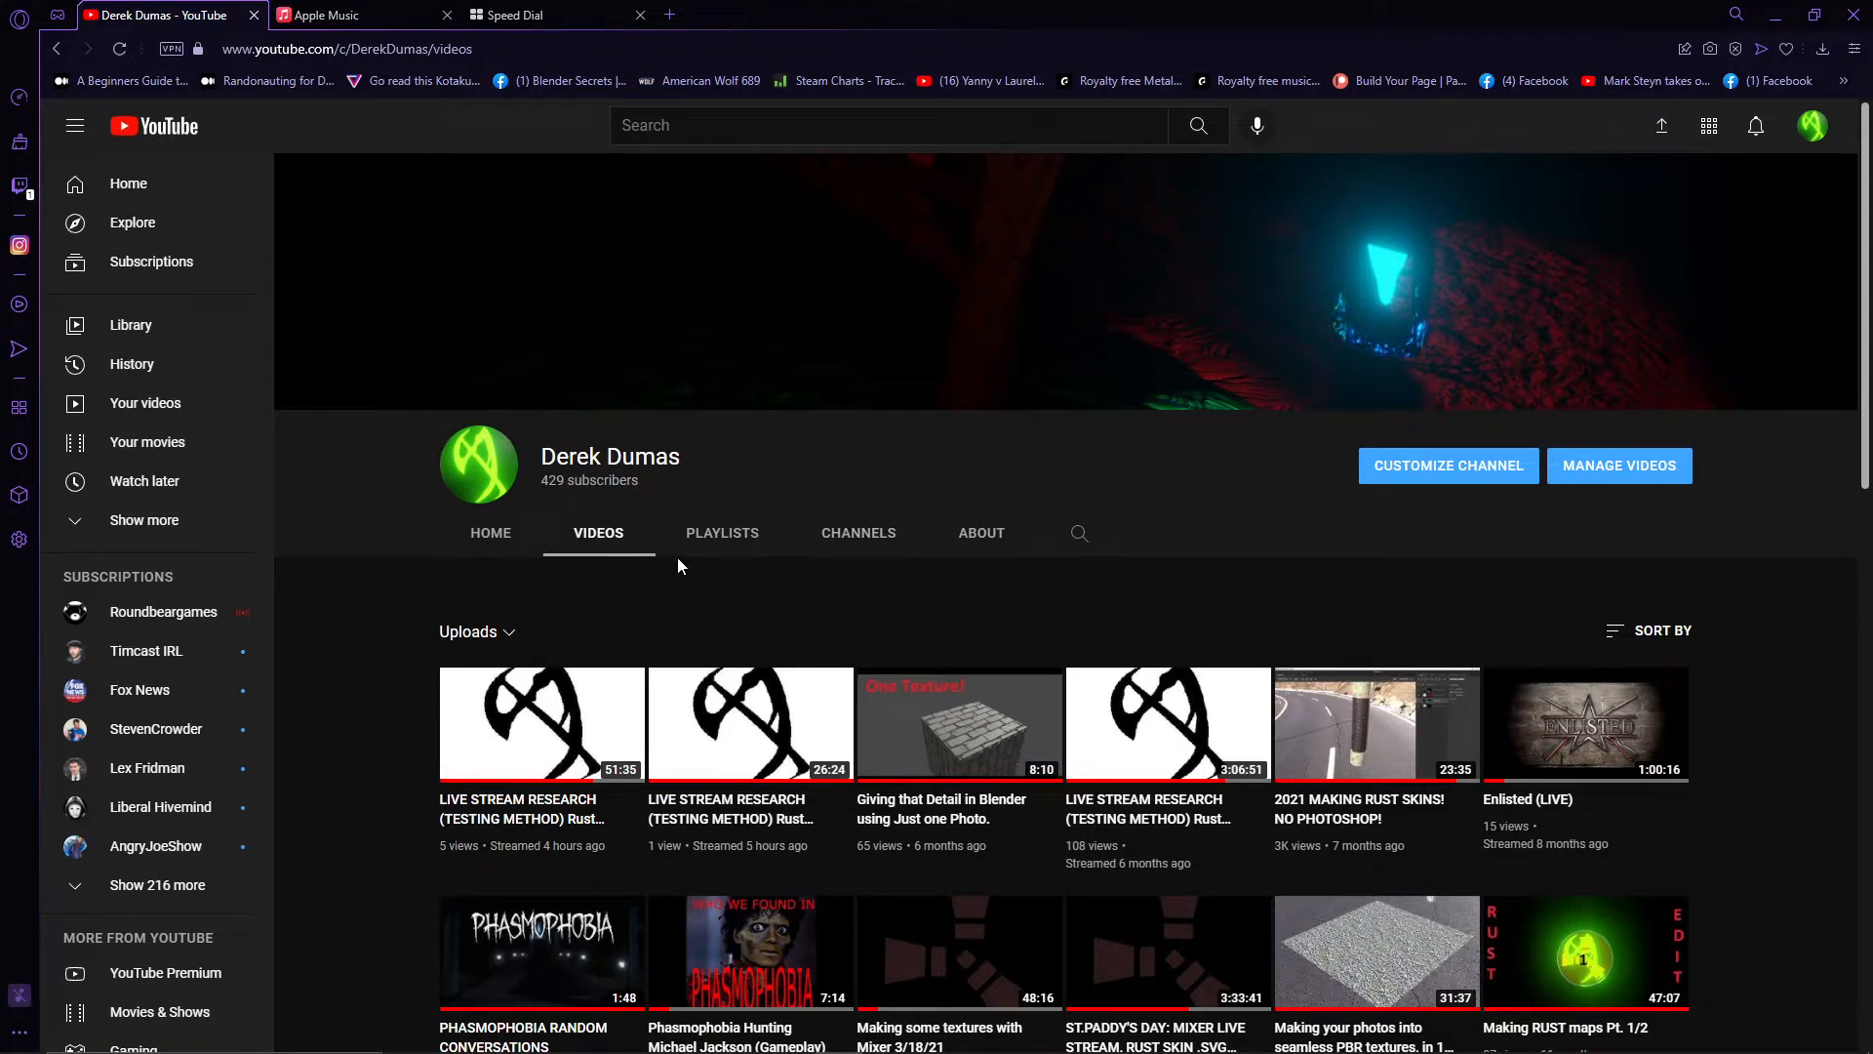
pyautogui.scroll(-4, 680, 565)
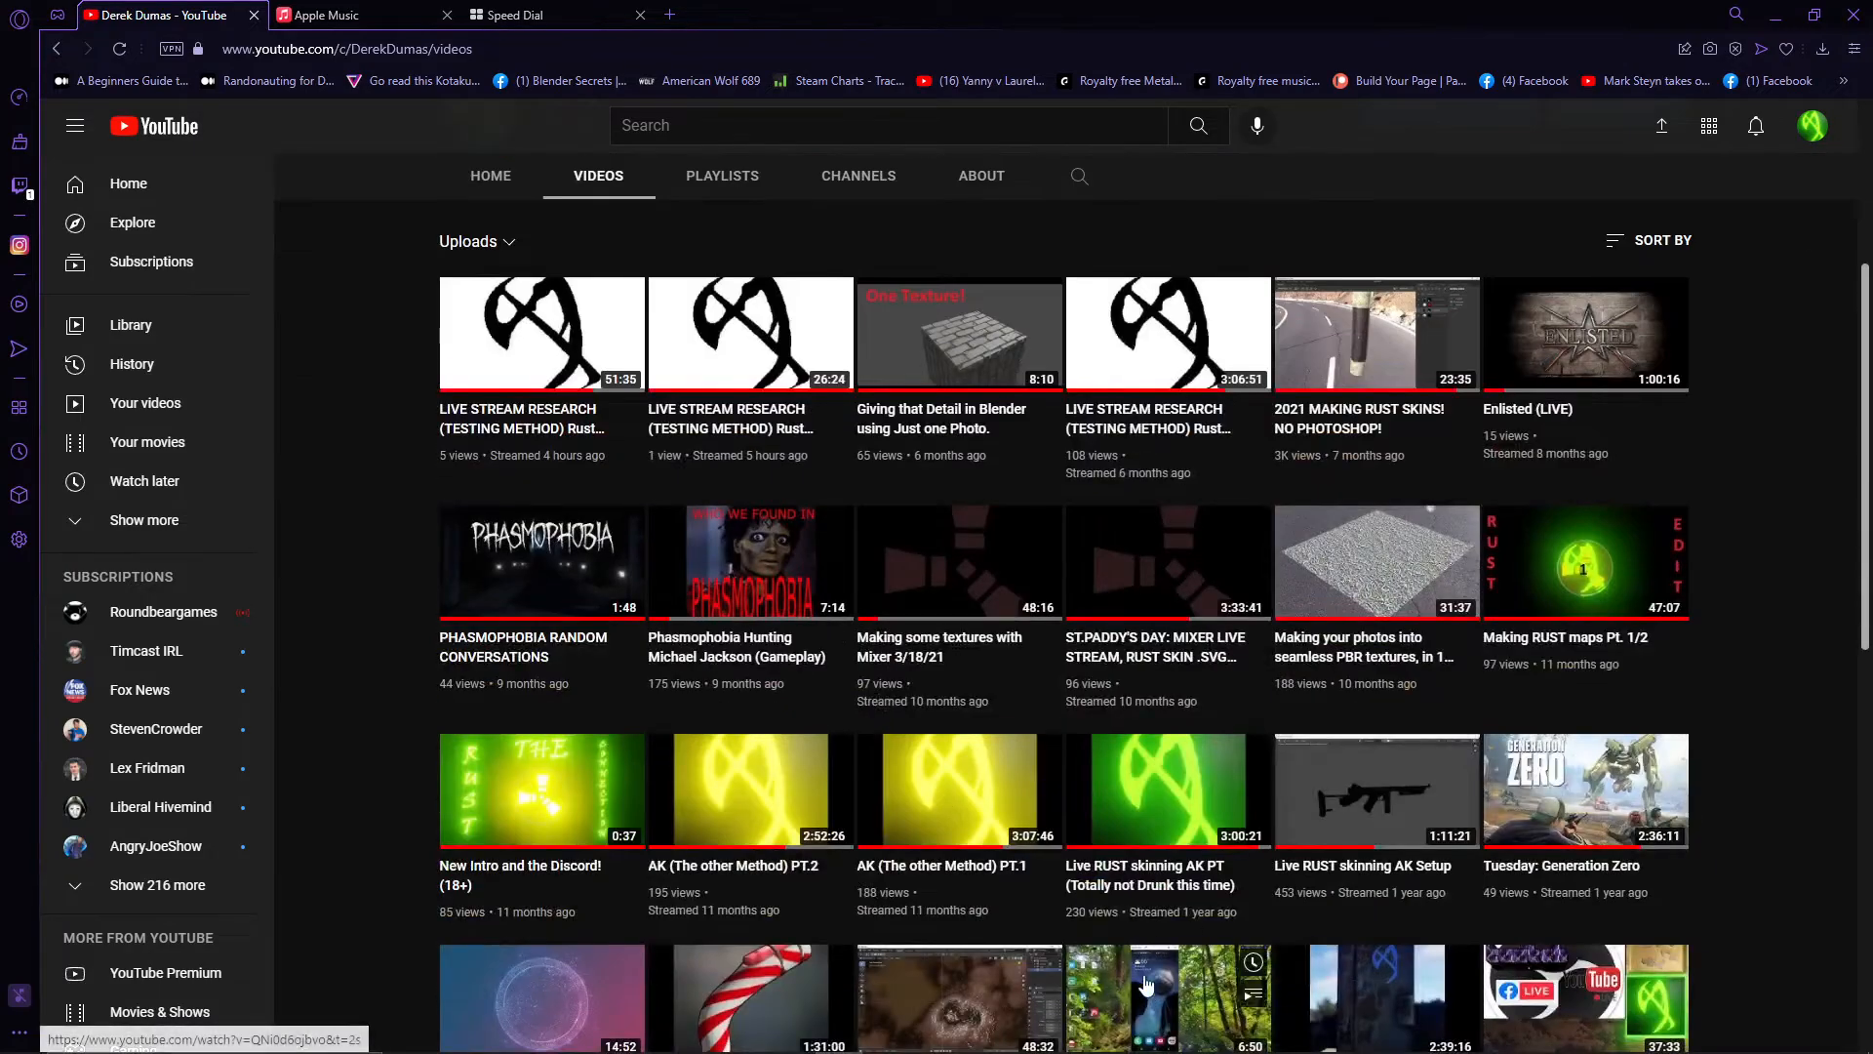
pyautogui.scroll(-4, 1202, 916)
pyautogui.scroll(-3, 1359, 720)
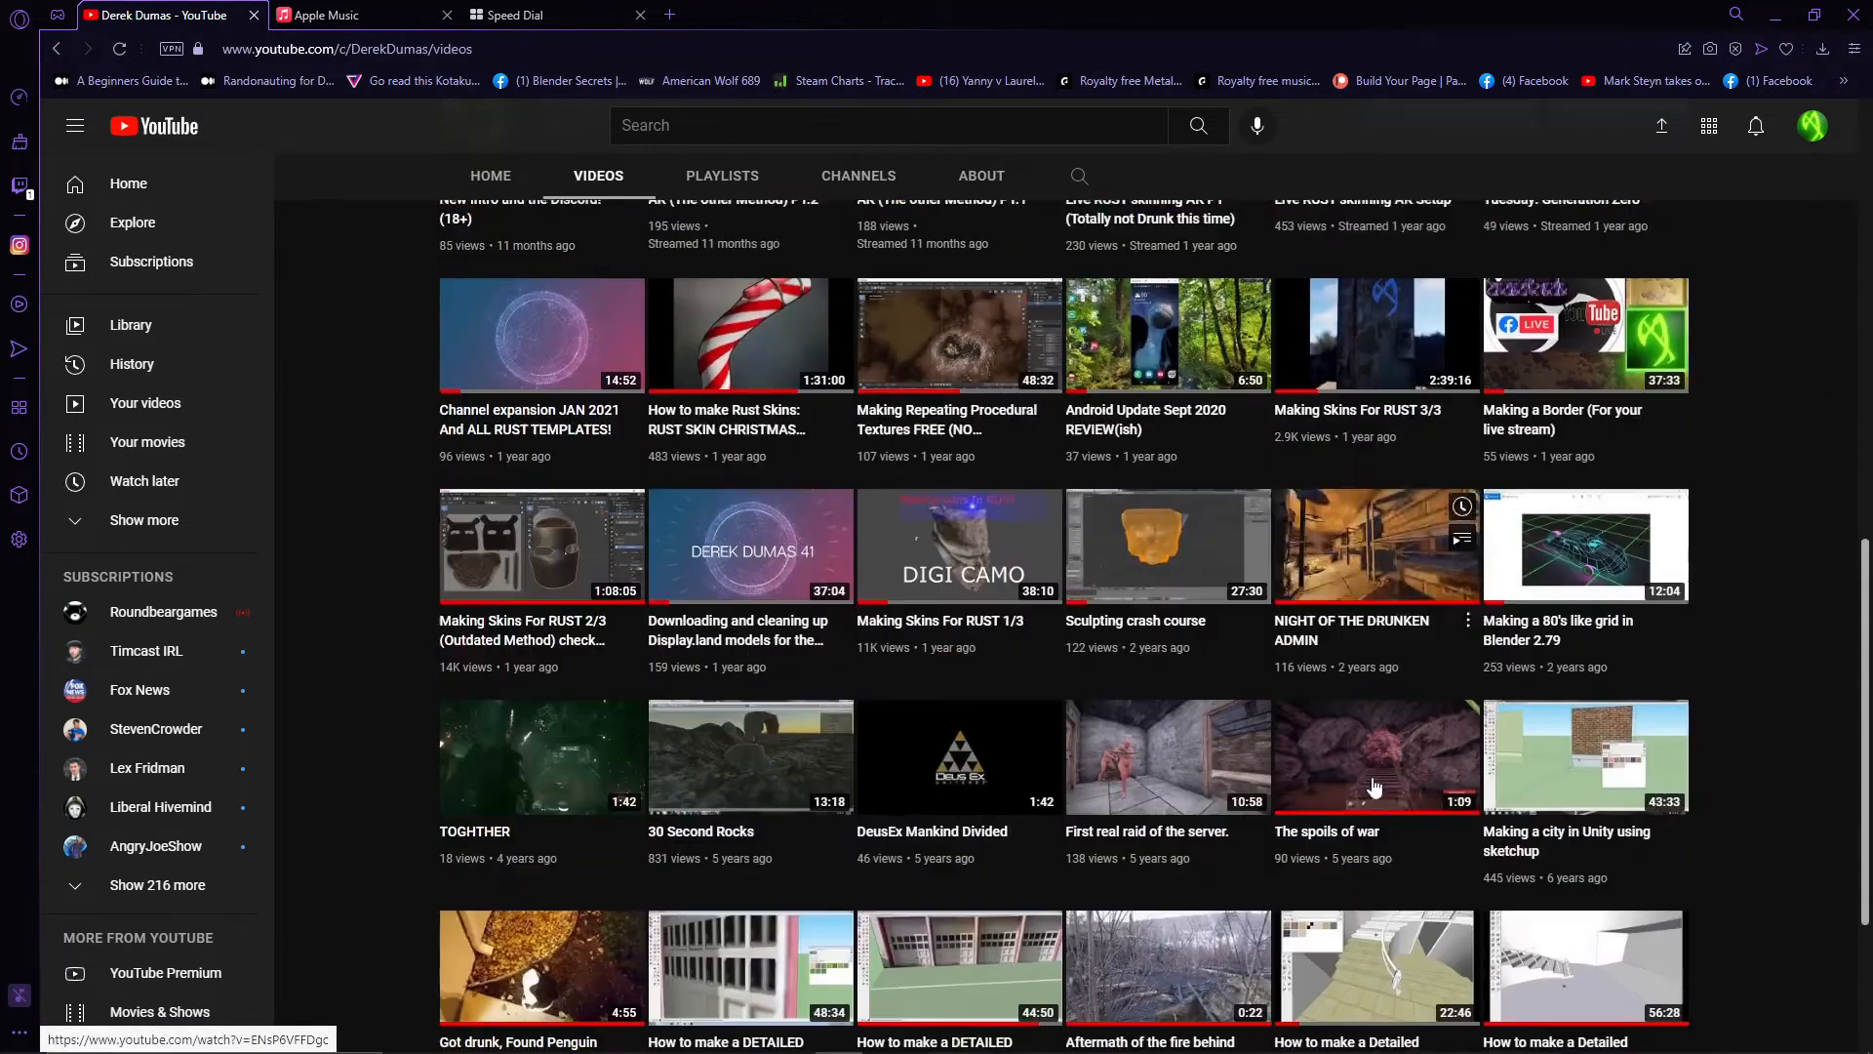
pyautogui.scroll(5, 379, 783)
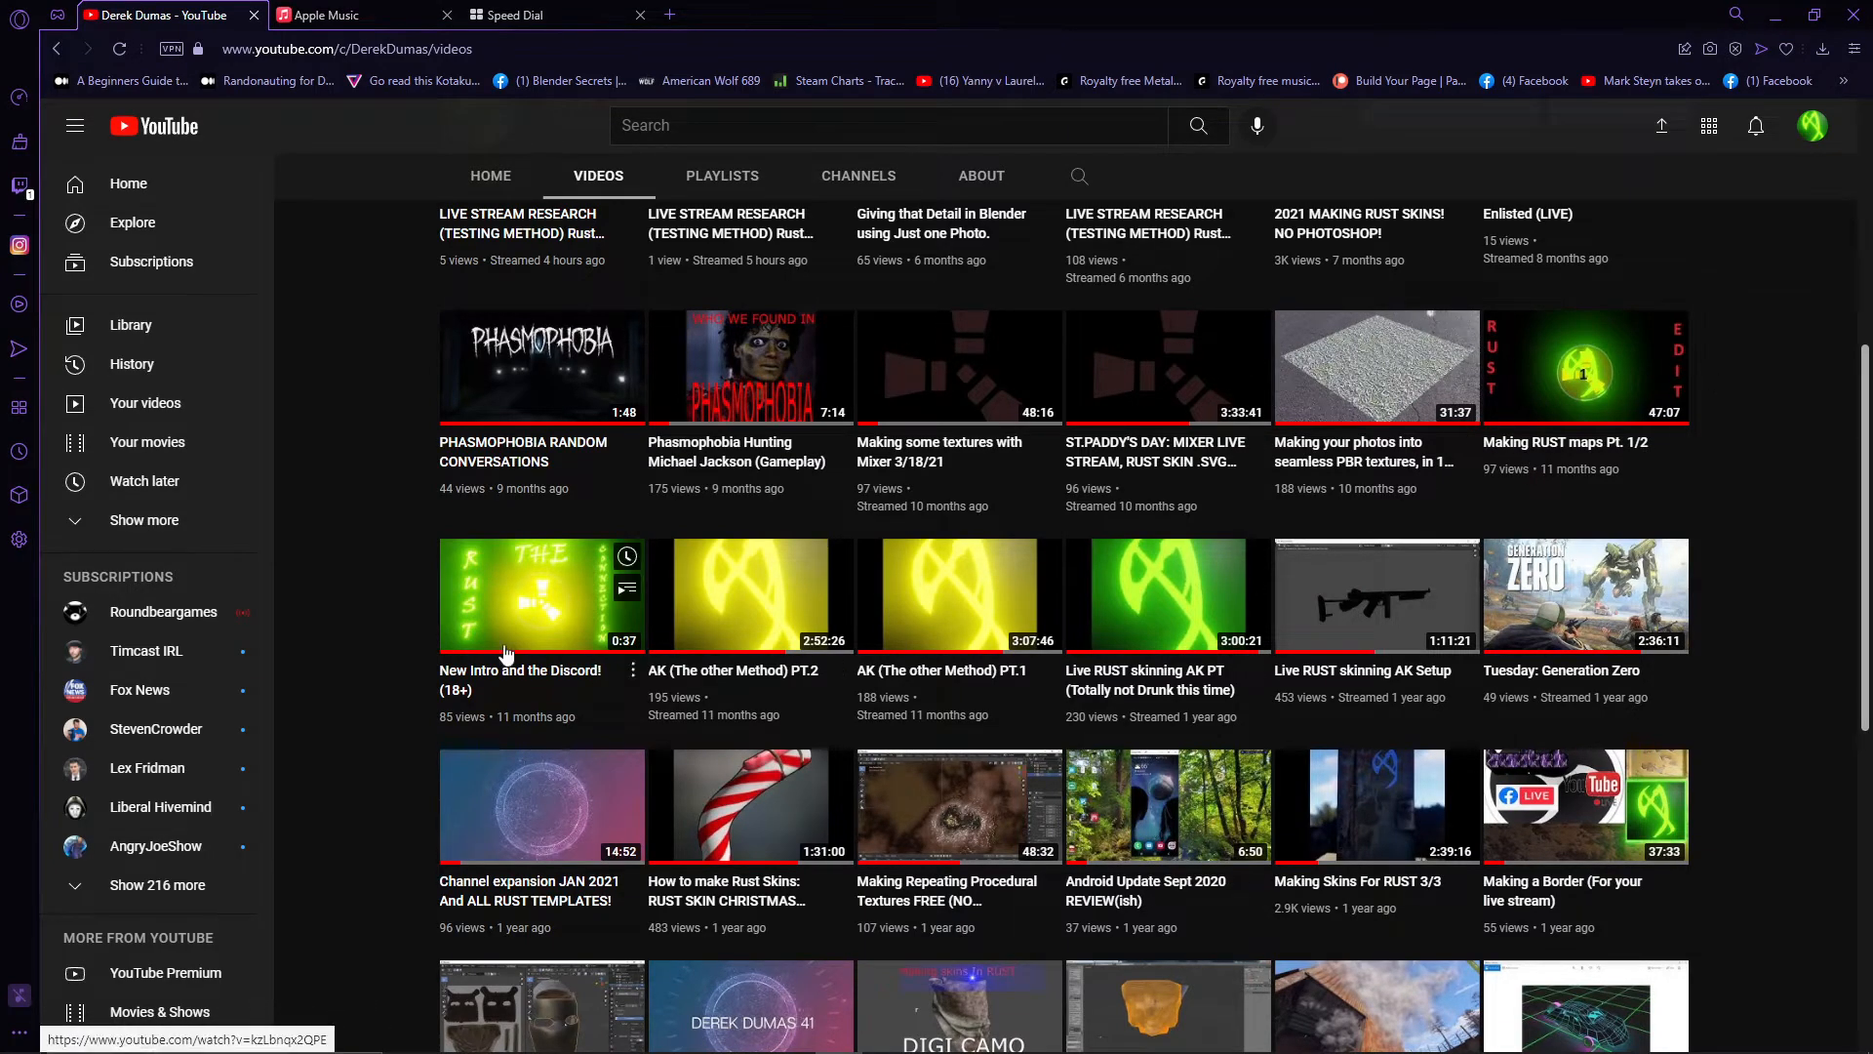
pyautogui.scroll(4, 1799, 593)
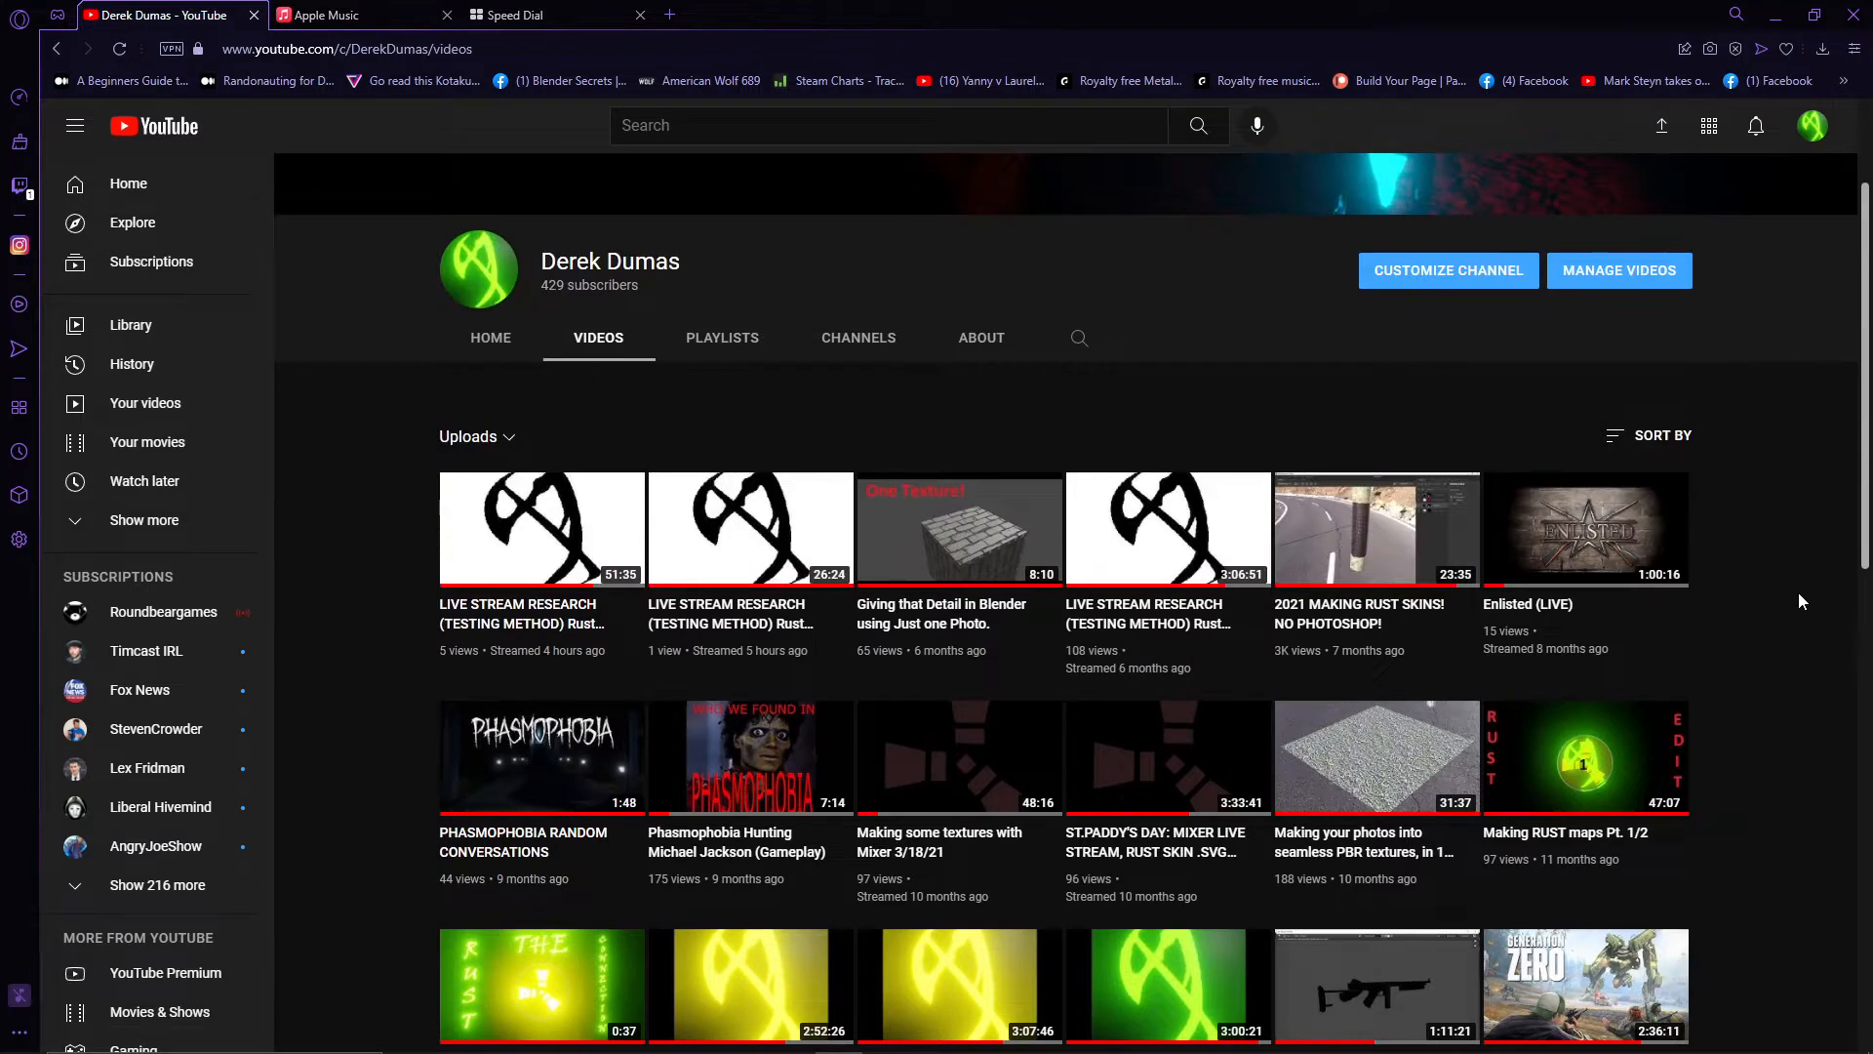
pyautogui.scroll(2, 1793, 594)
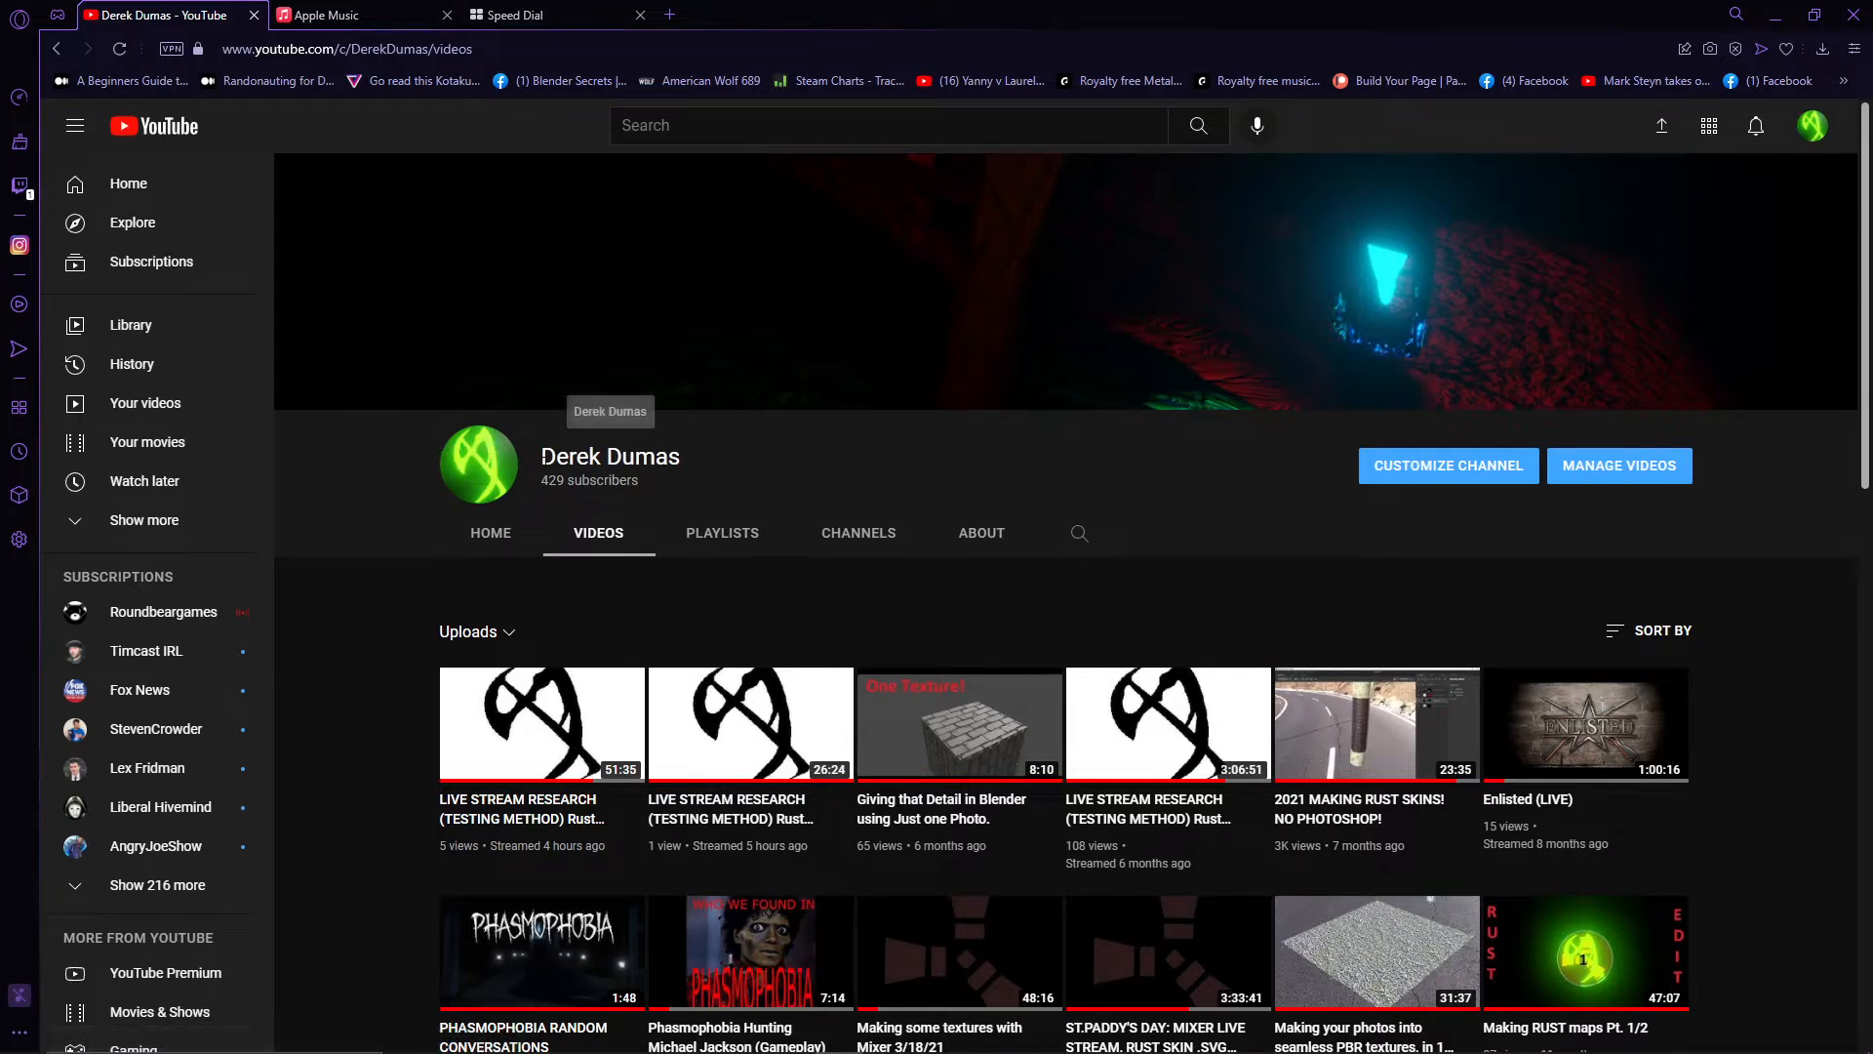
pyautogui.moveTo(523, 483); pyautogui.dragTo(597, 482)
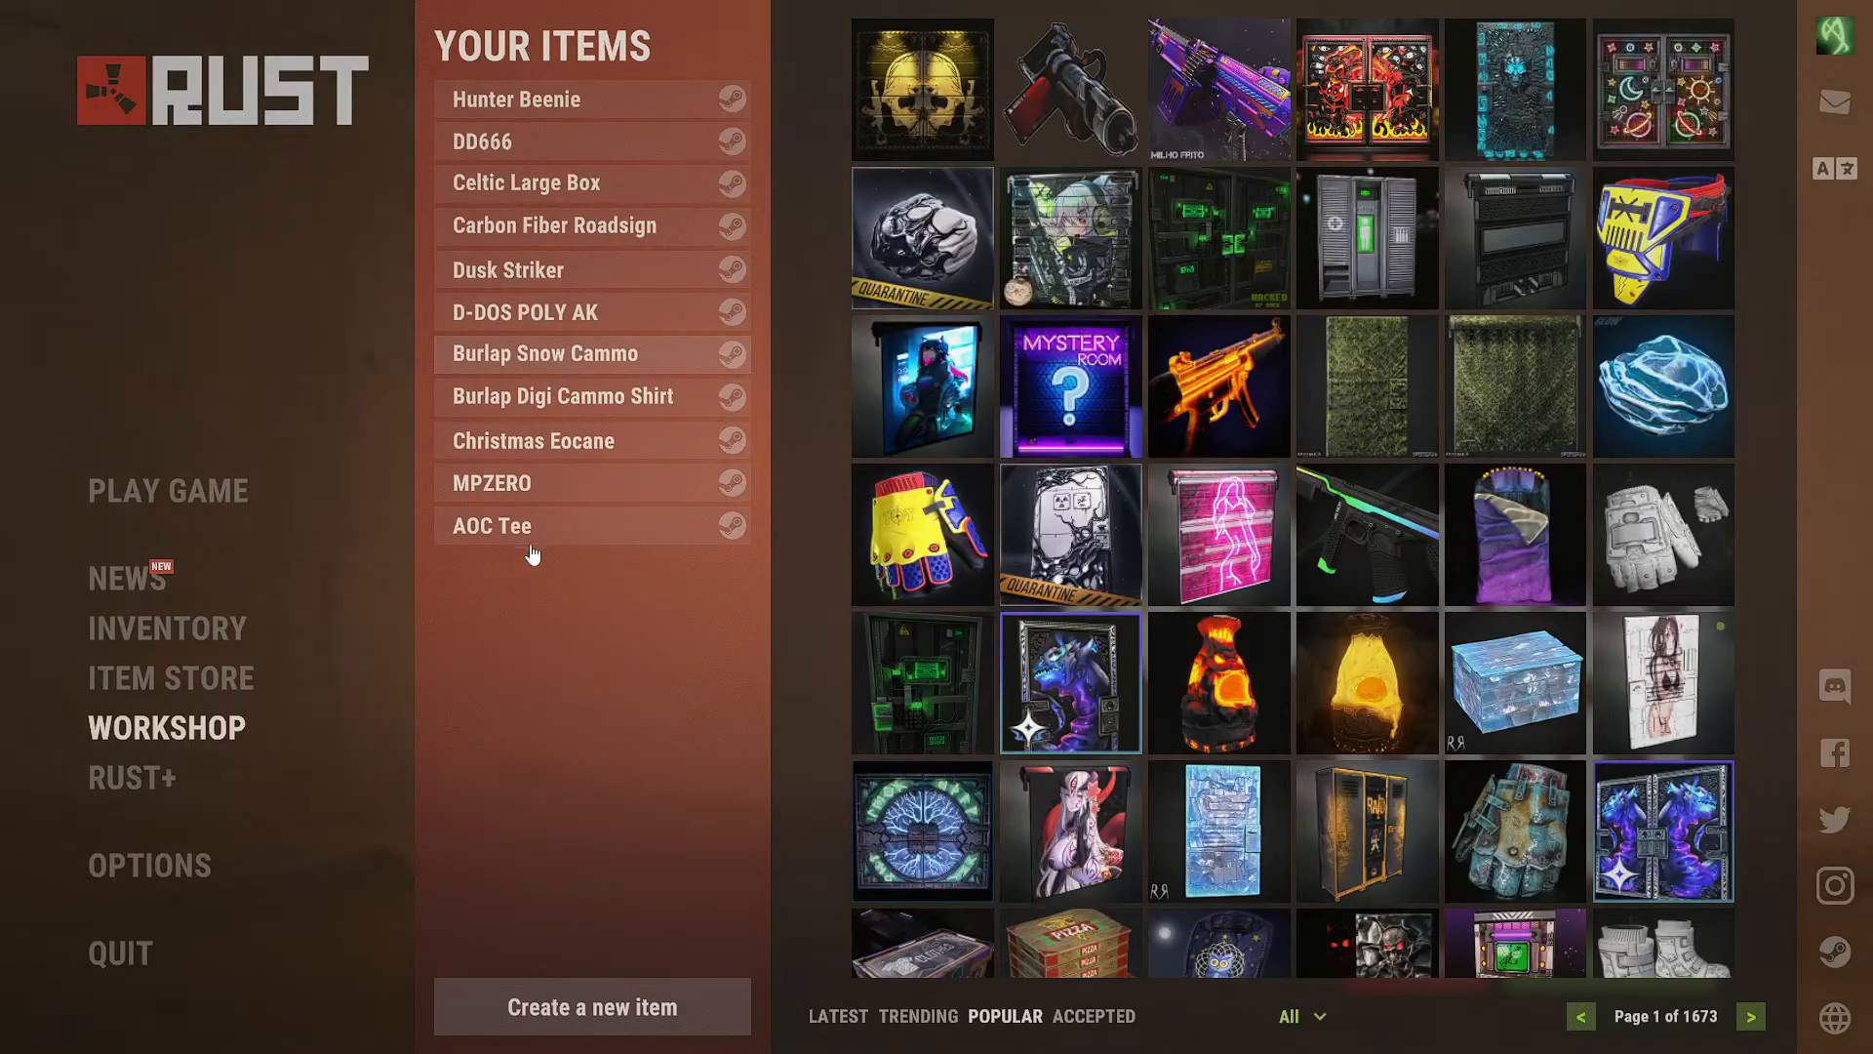
# Open the Hunter Beenie item in Rust's workshop editor, returning to the game from the browser
pyautogui.click(535, 100)
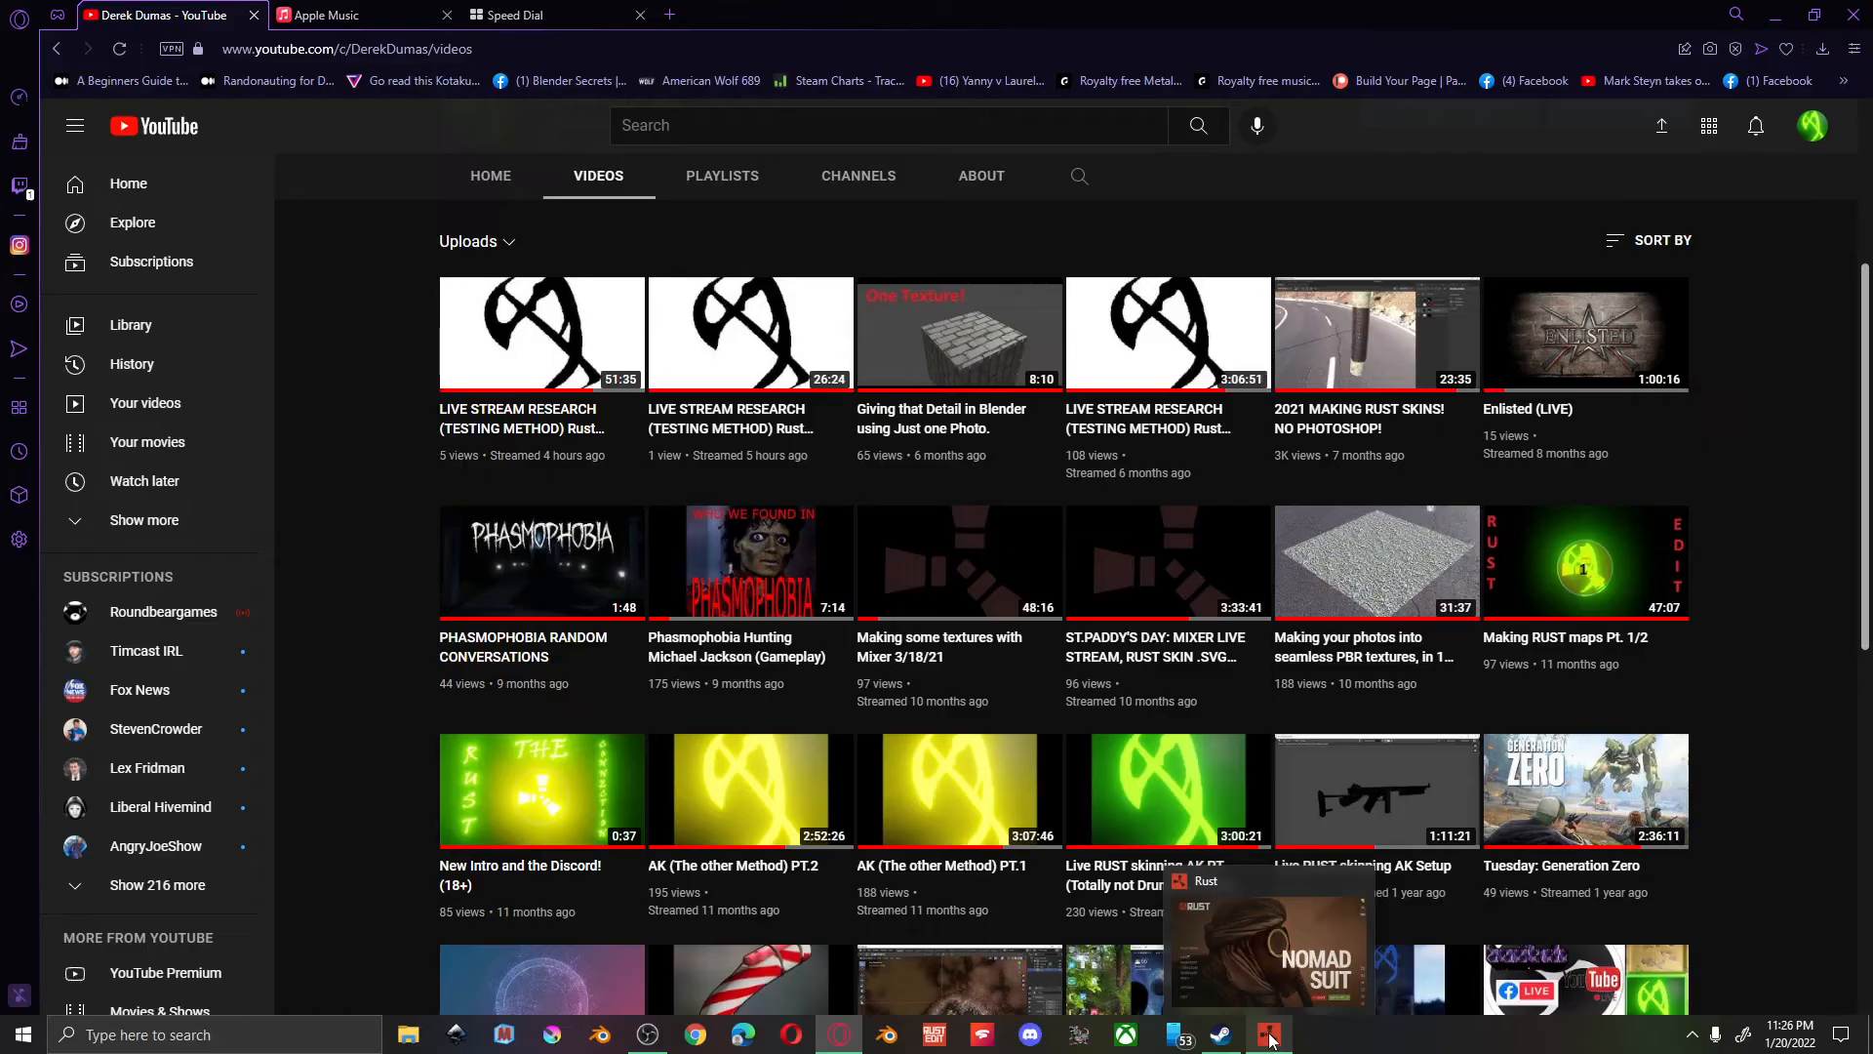
pyautogui.click(1269, 1036)
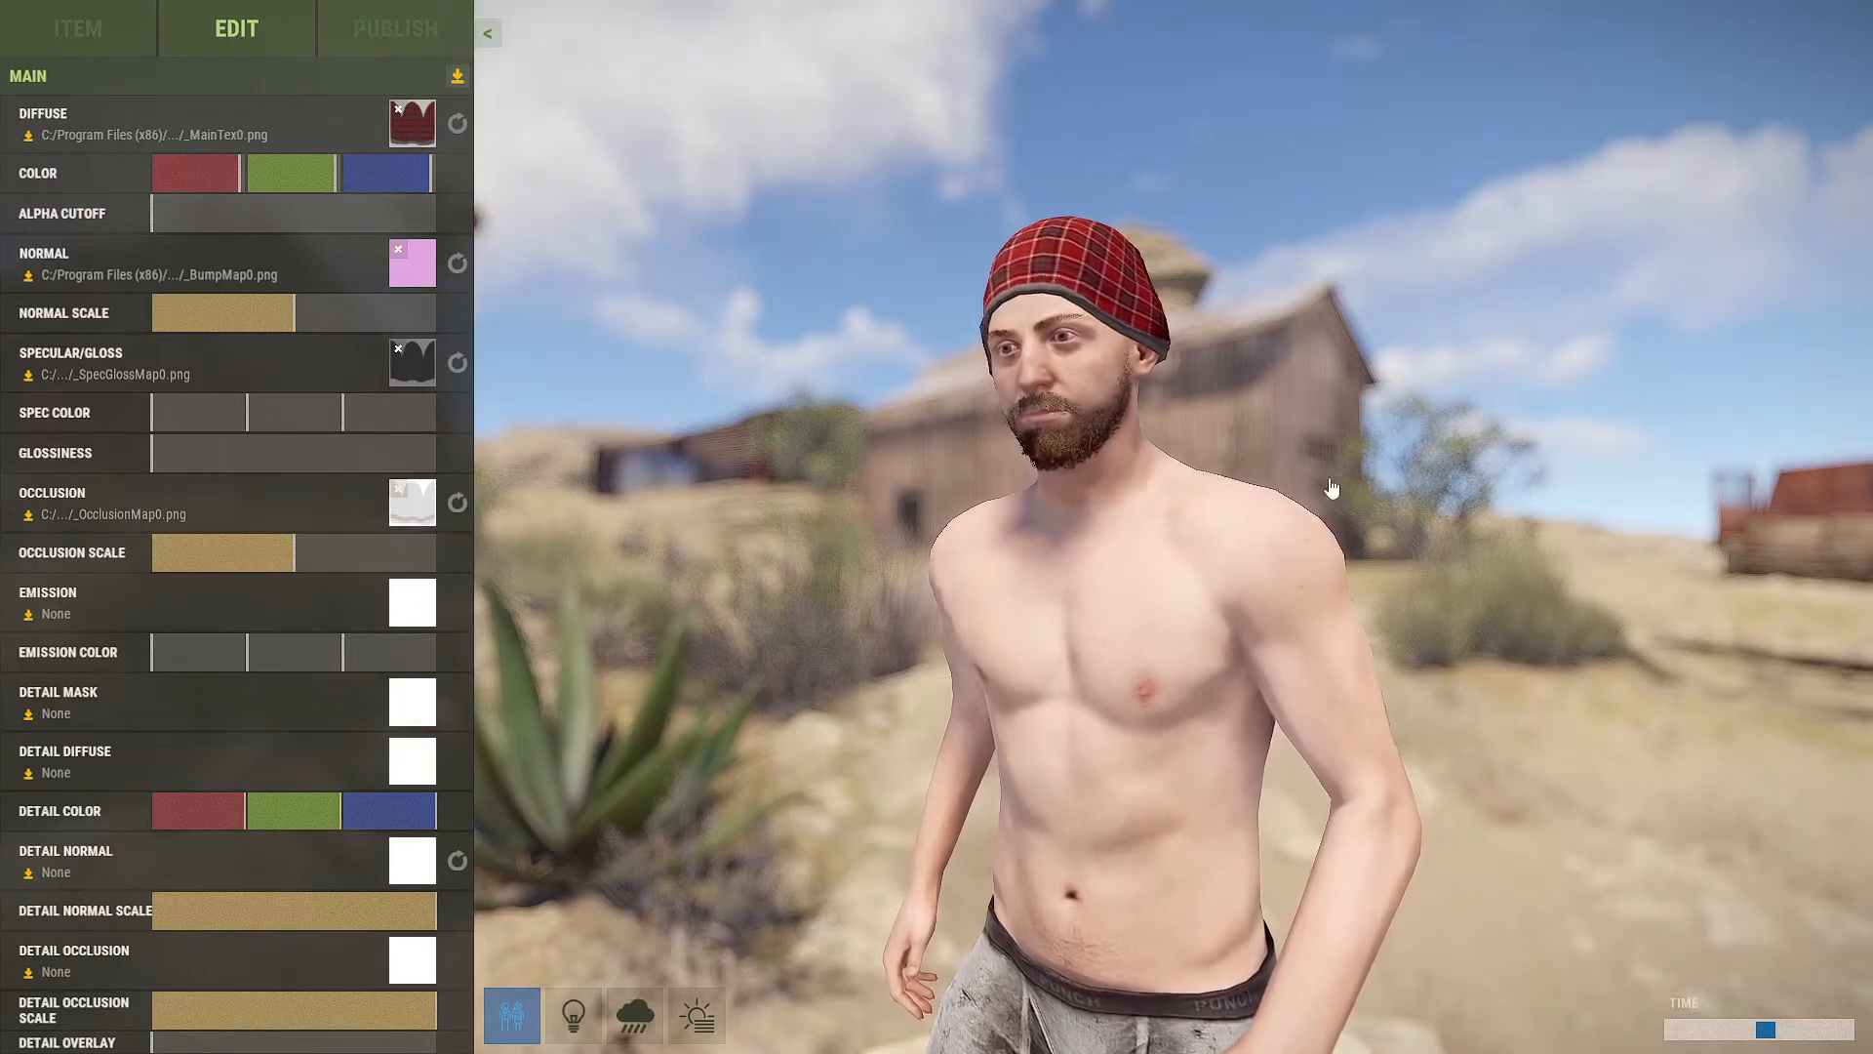
# Start downloading the beenie's main model, pick Beenie.obj in C:\2021 as the save target, and cancel the save
pyautogui.click(458, 77)
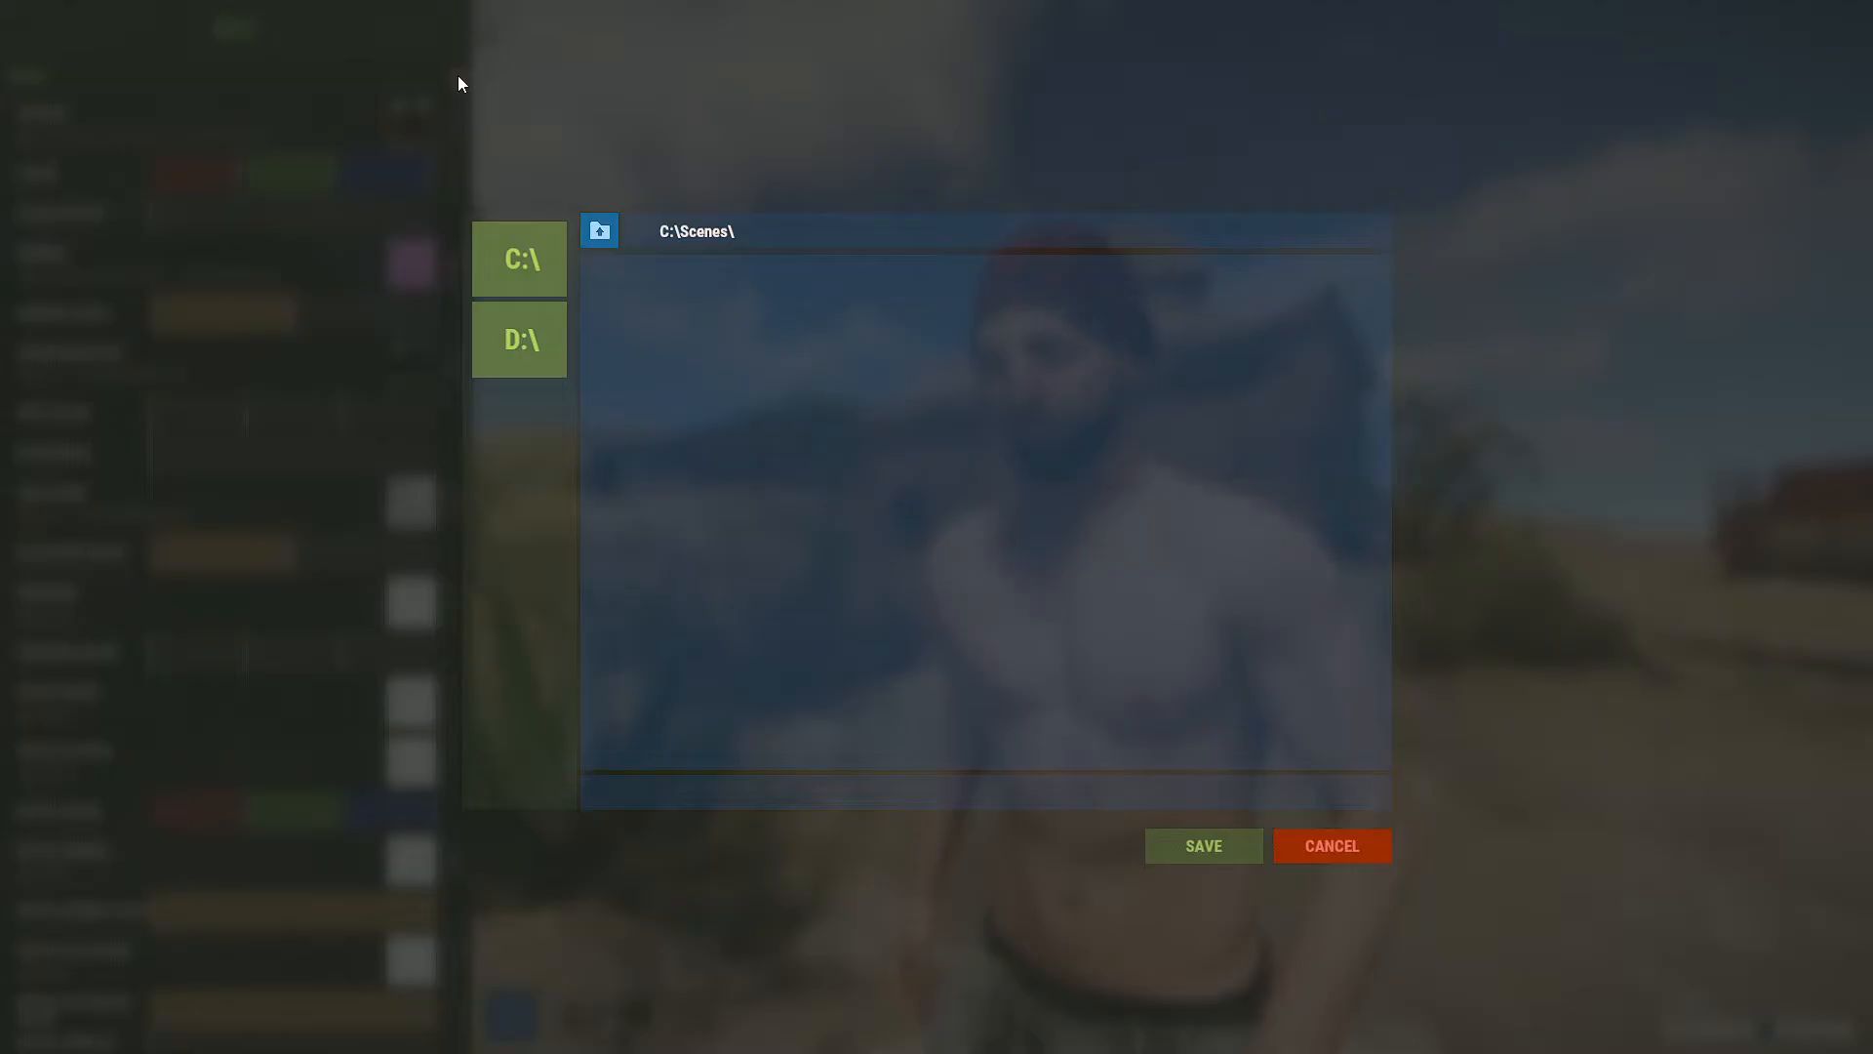
pyautogui.click(536, 260)
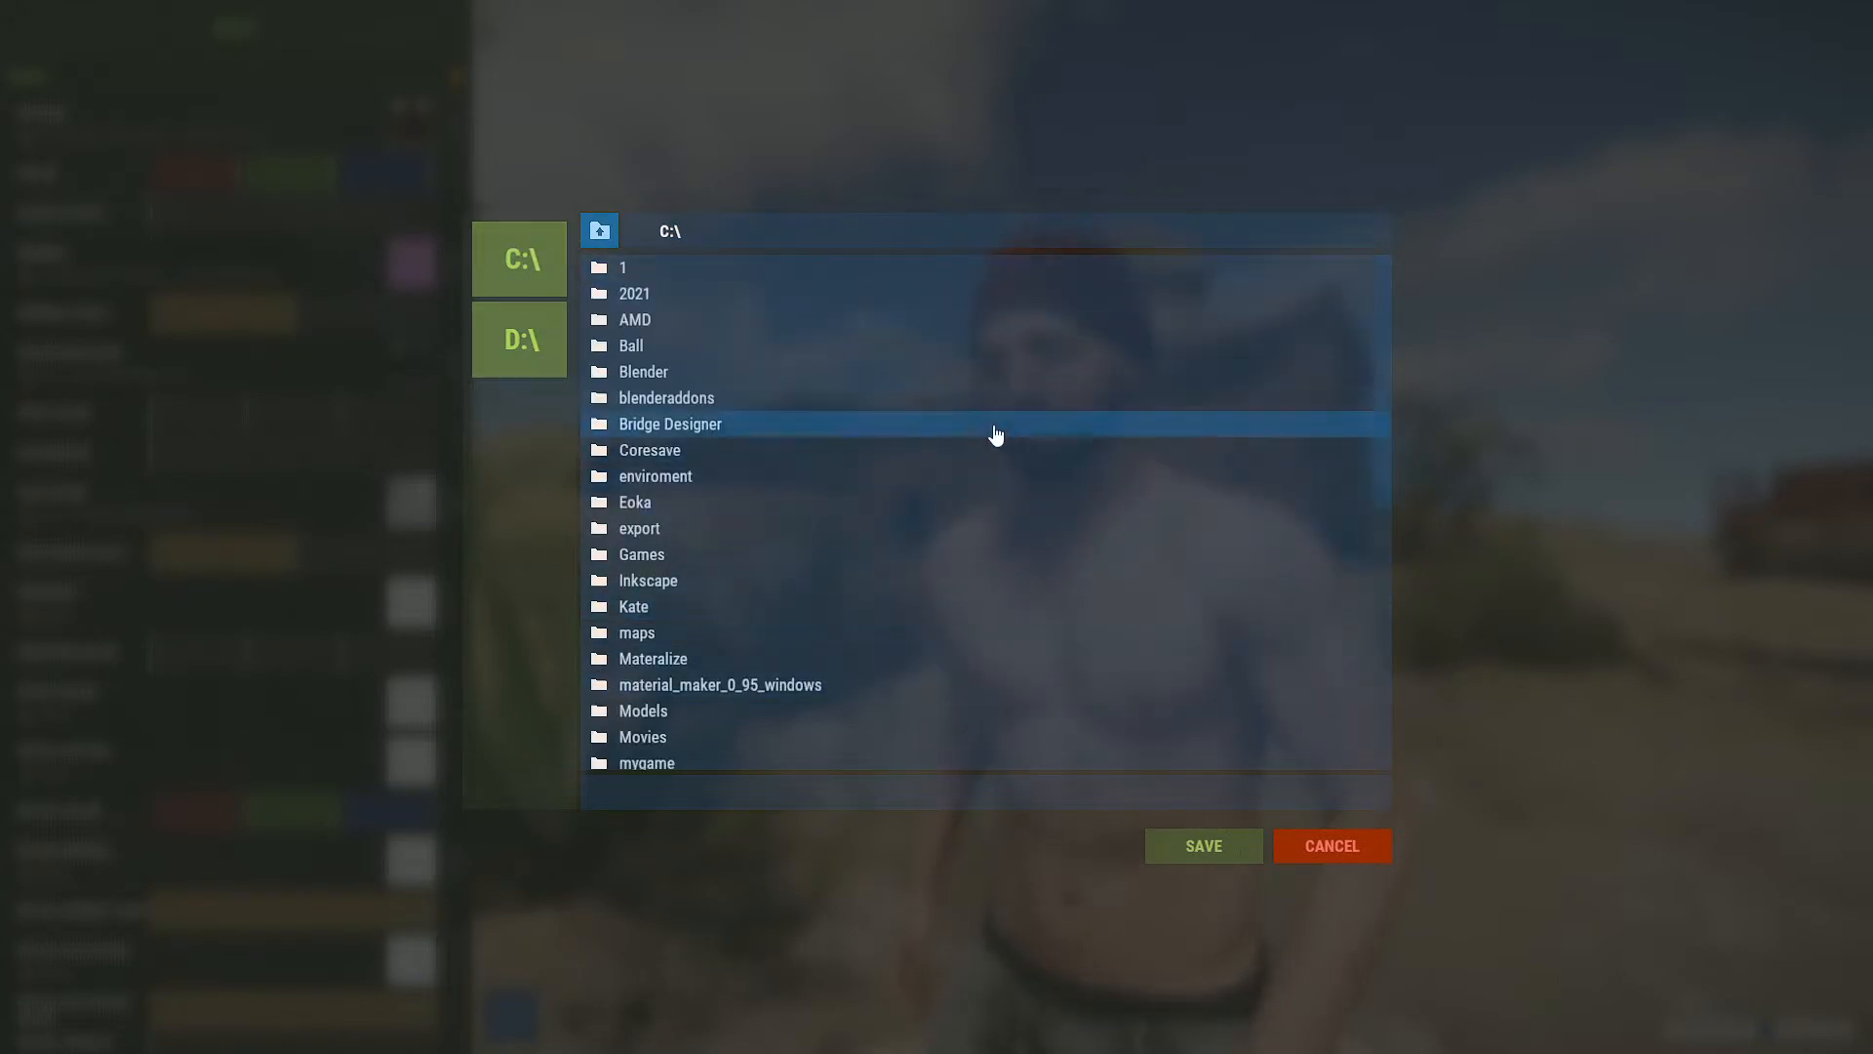
pyautogui.doubleClick(644, 319)
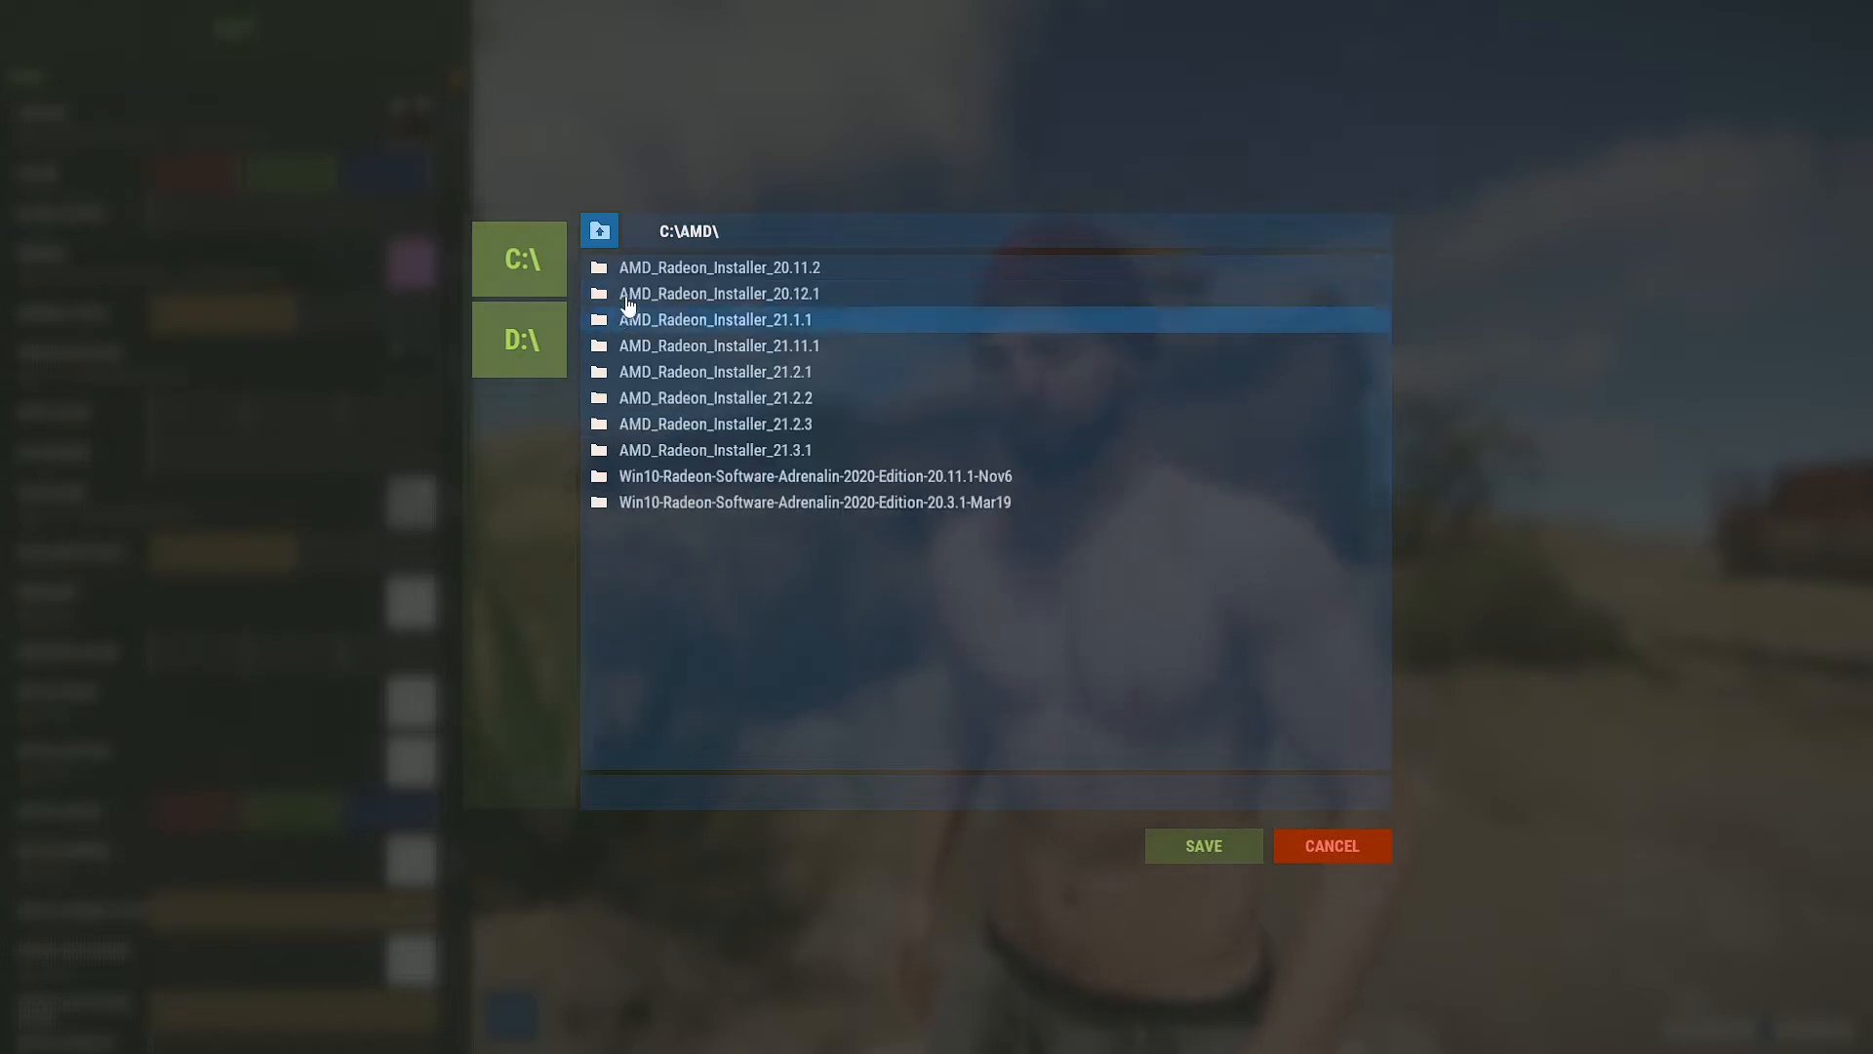
pyautogui.click(599, 232)
pyautogui.doubleClick(597, 296)
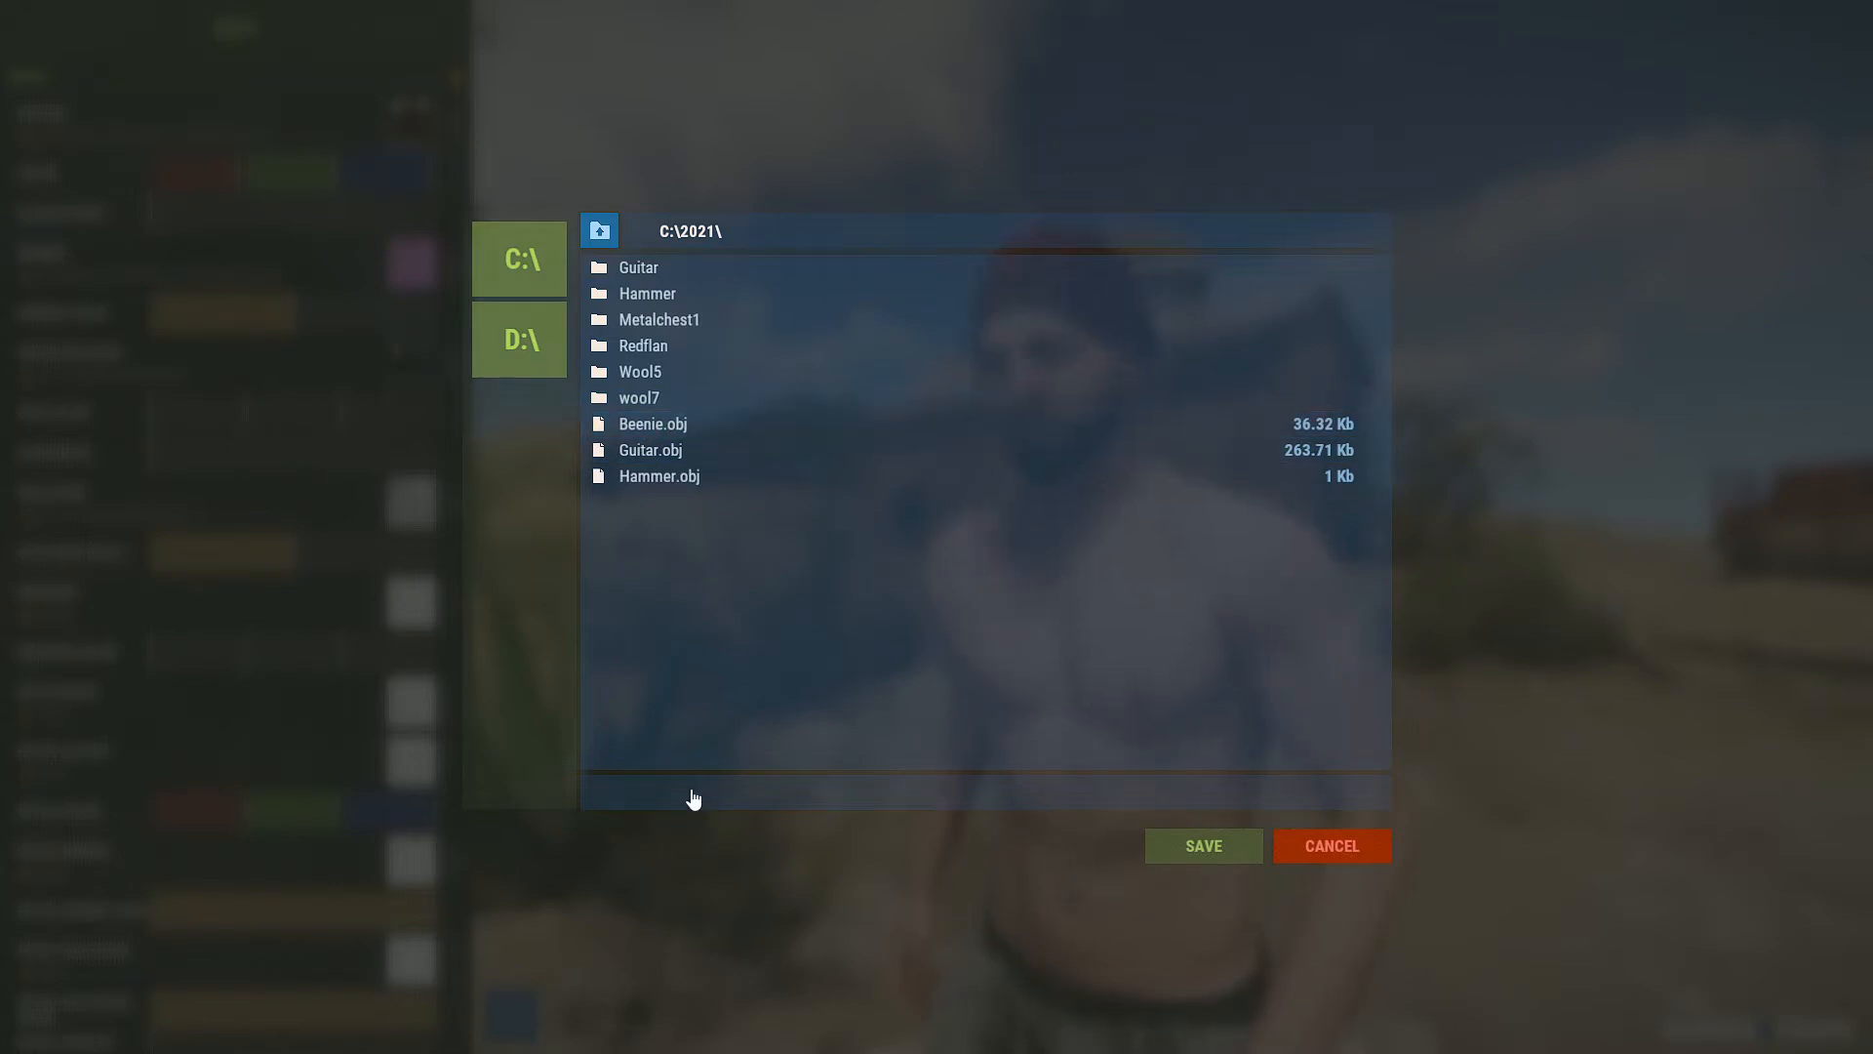
pyautogui.click(682, 424)
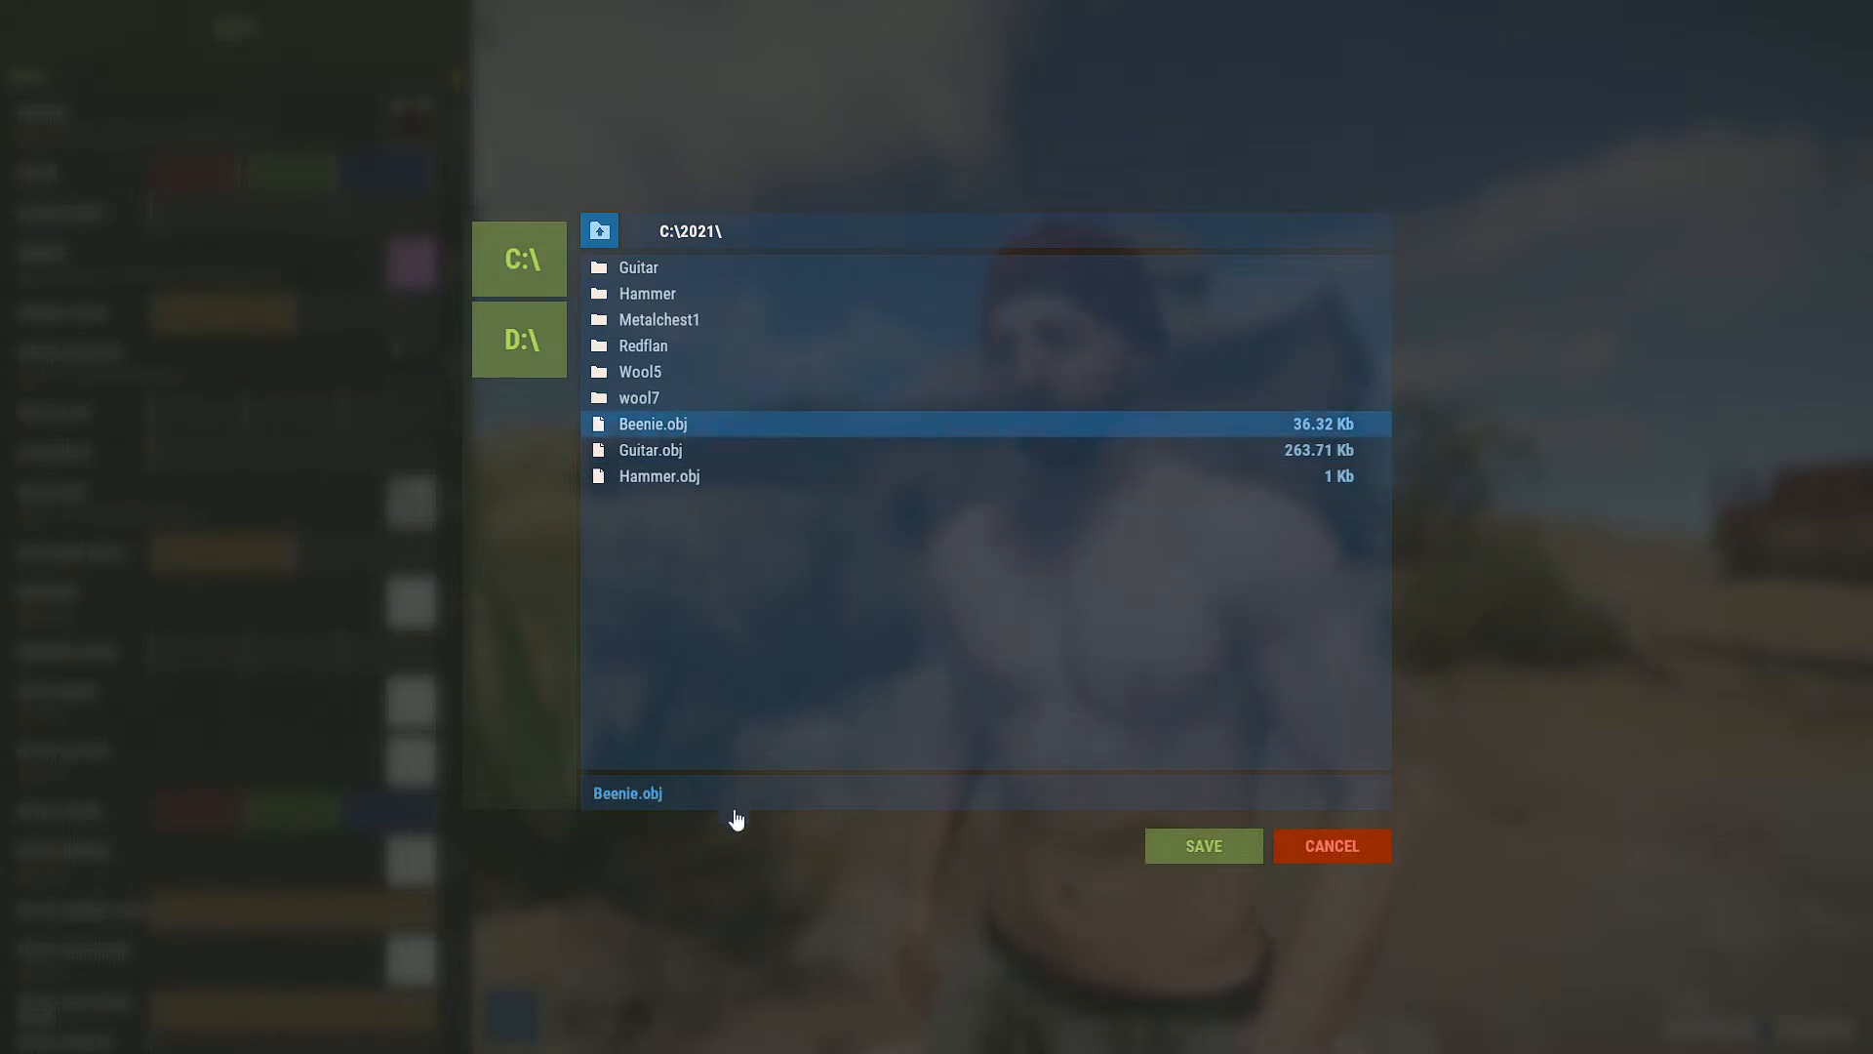
pyautogui.click(1383, 857)
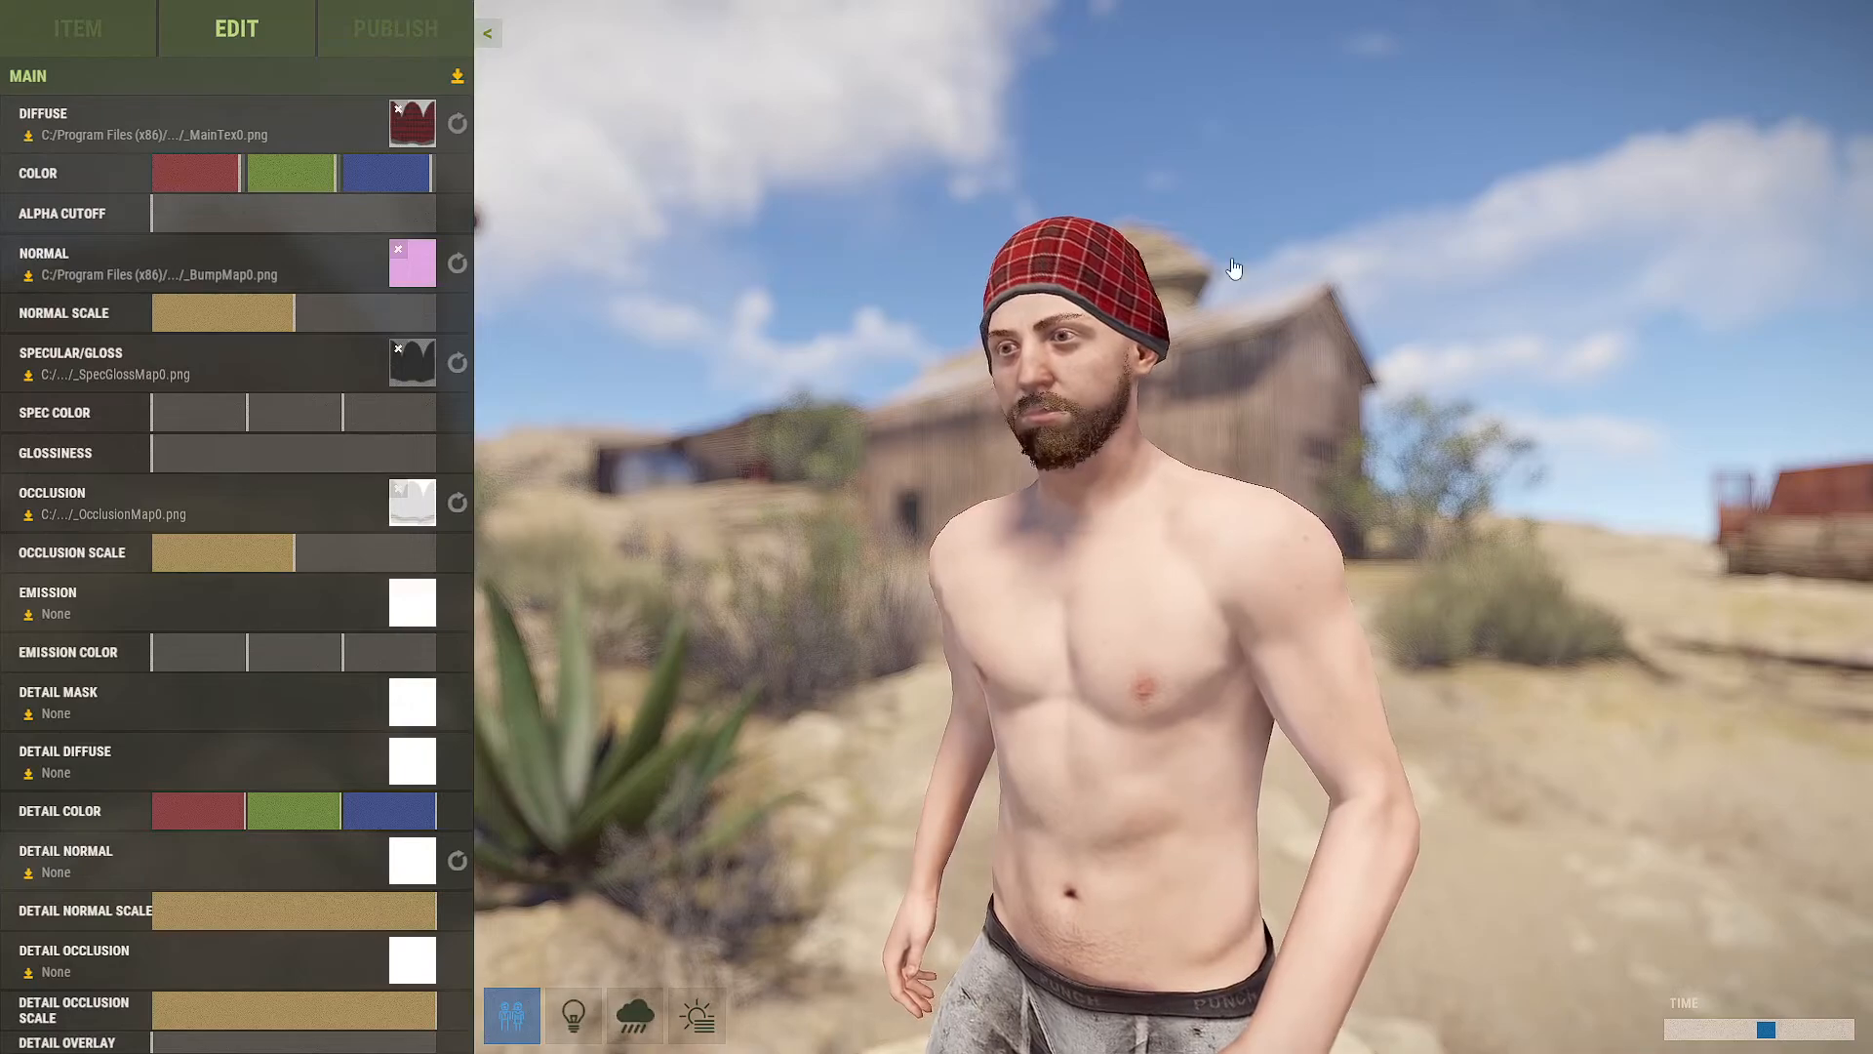
# Leave the workshop editor and quit Rust to the desktop
pyautogui.moveTo(929, 305); pyautogui.dragTo(1012, 303, button='right')
pyautogui.press('Escape')
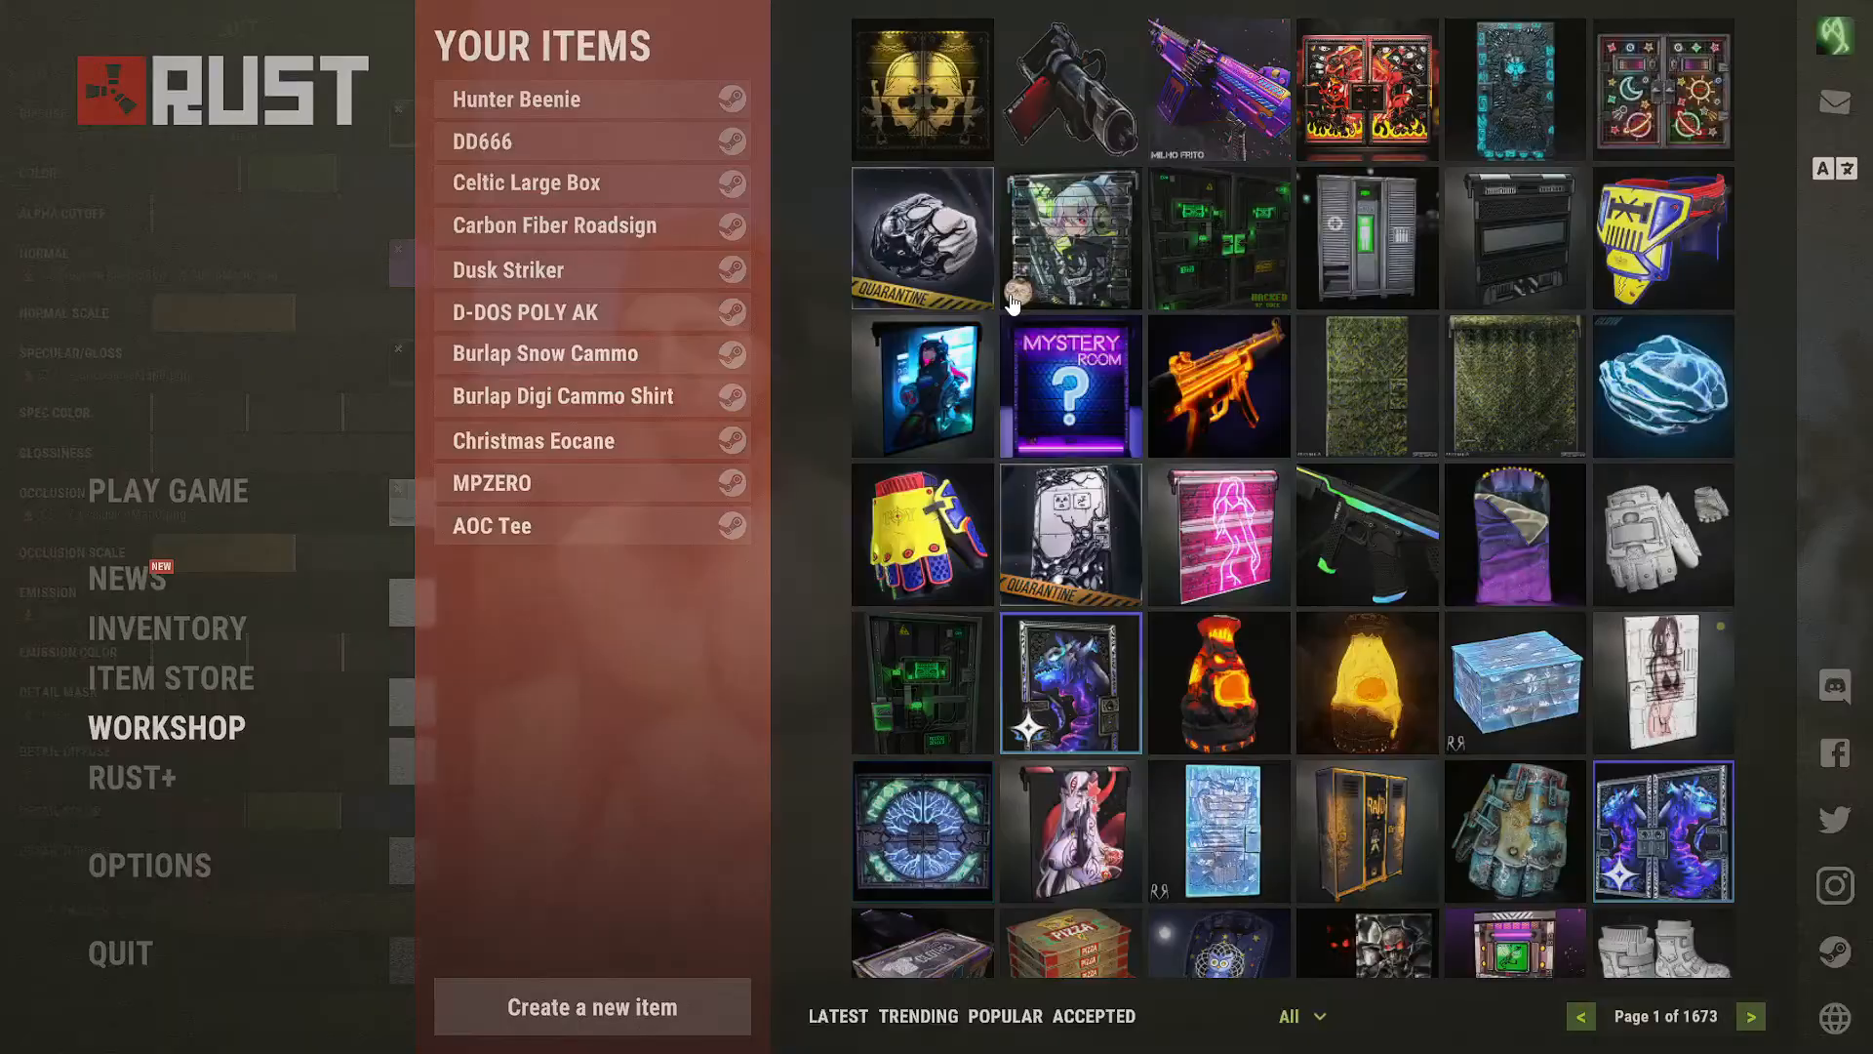
pyautogui.press('Escape')
pyautogui.click(816, 600)
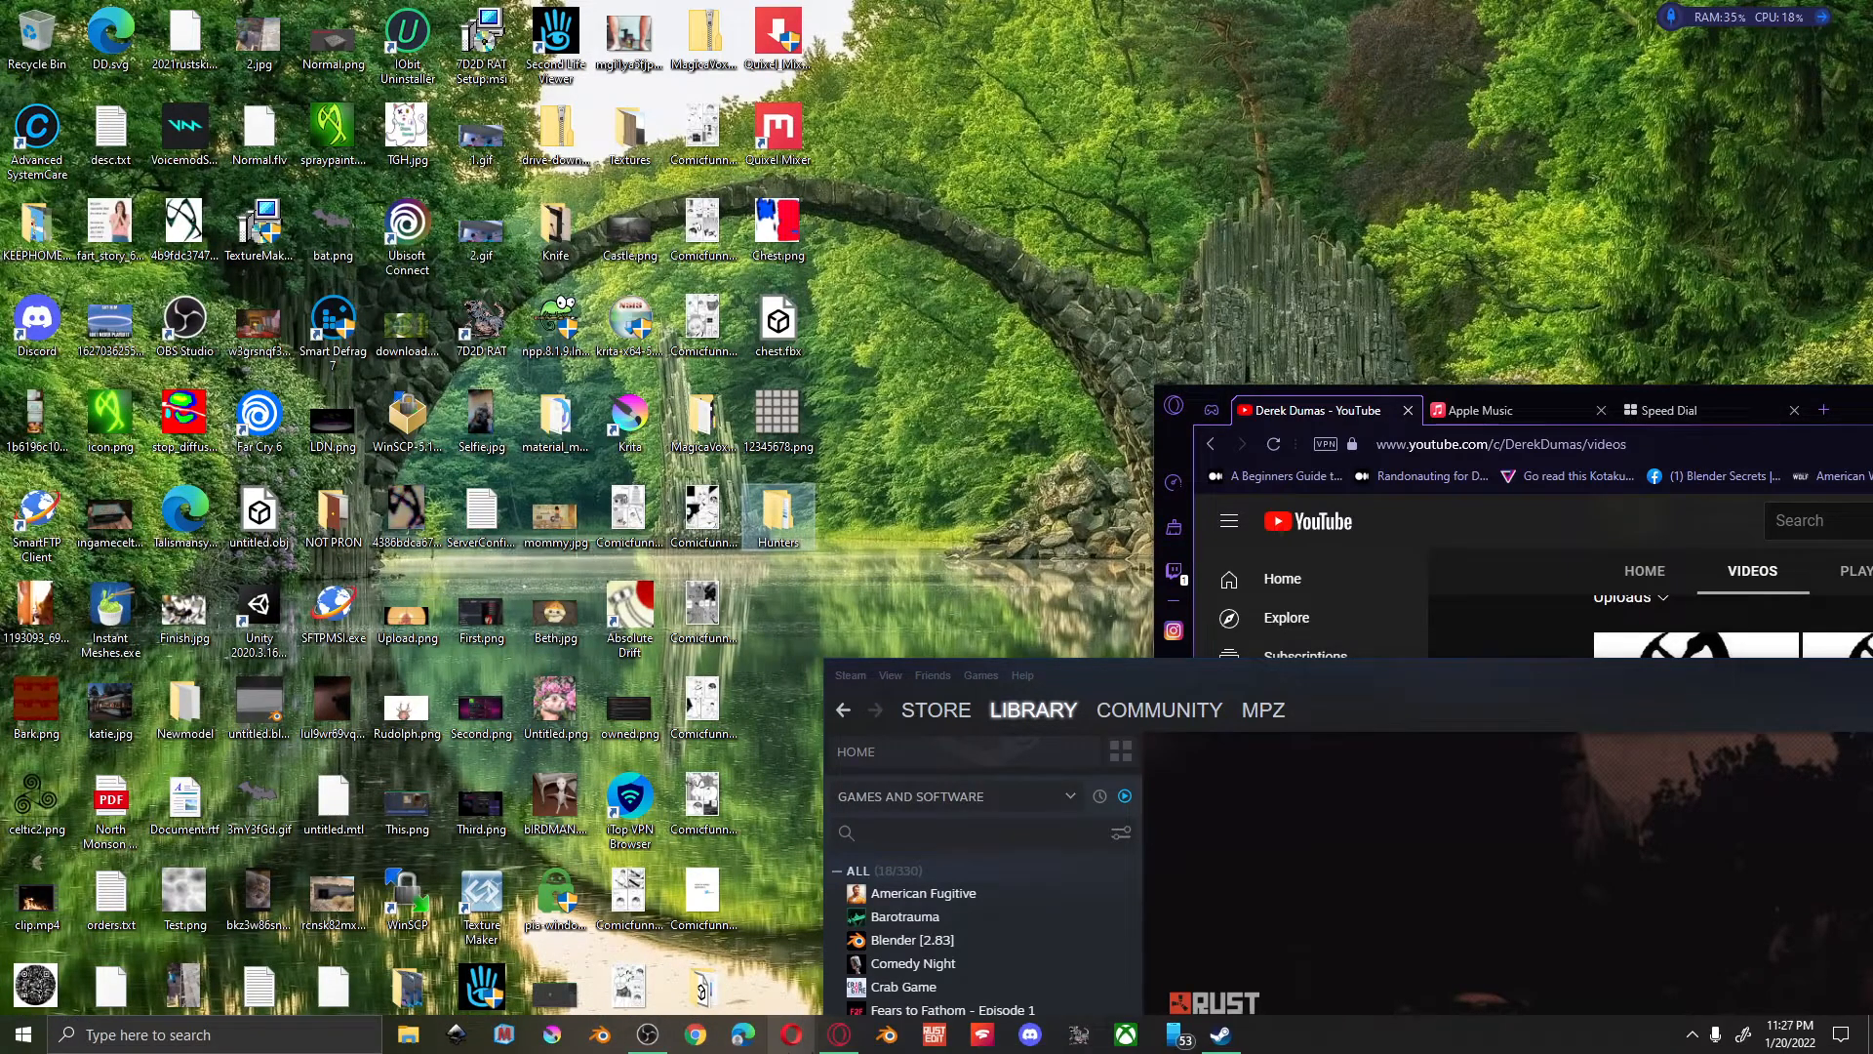
# Bring the YouTube browser window forward and launch Quixel Mixer from the desktop
pyautogui.moveTo(839, 1033)
pyautogui.moveTo(847, 980)
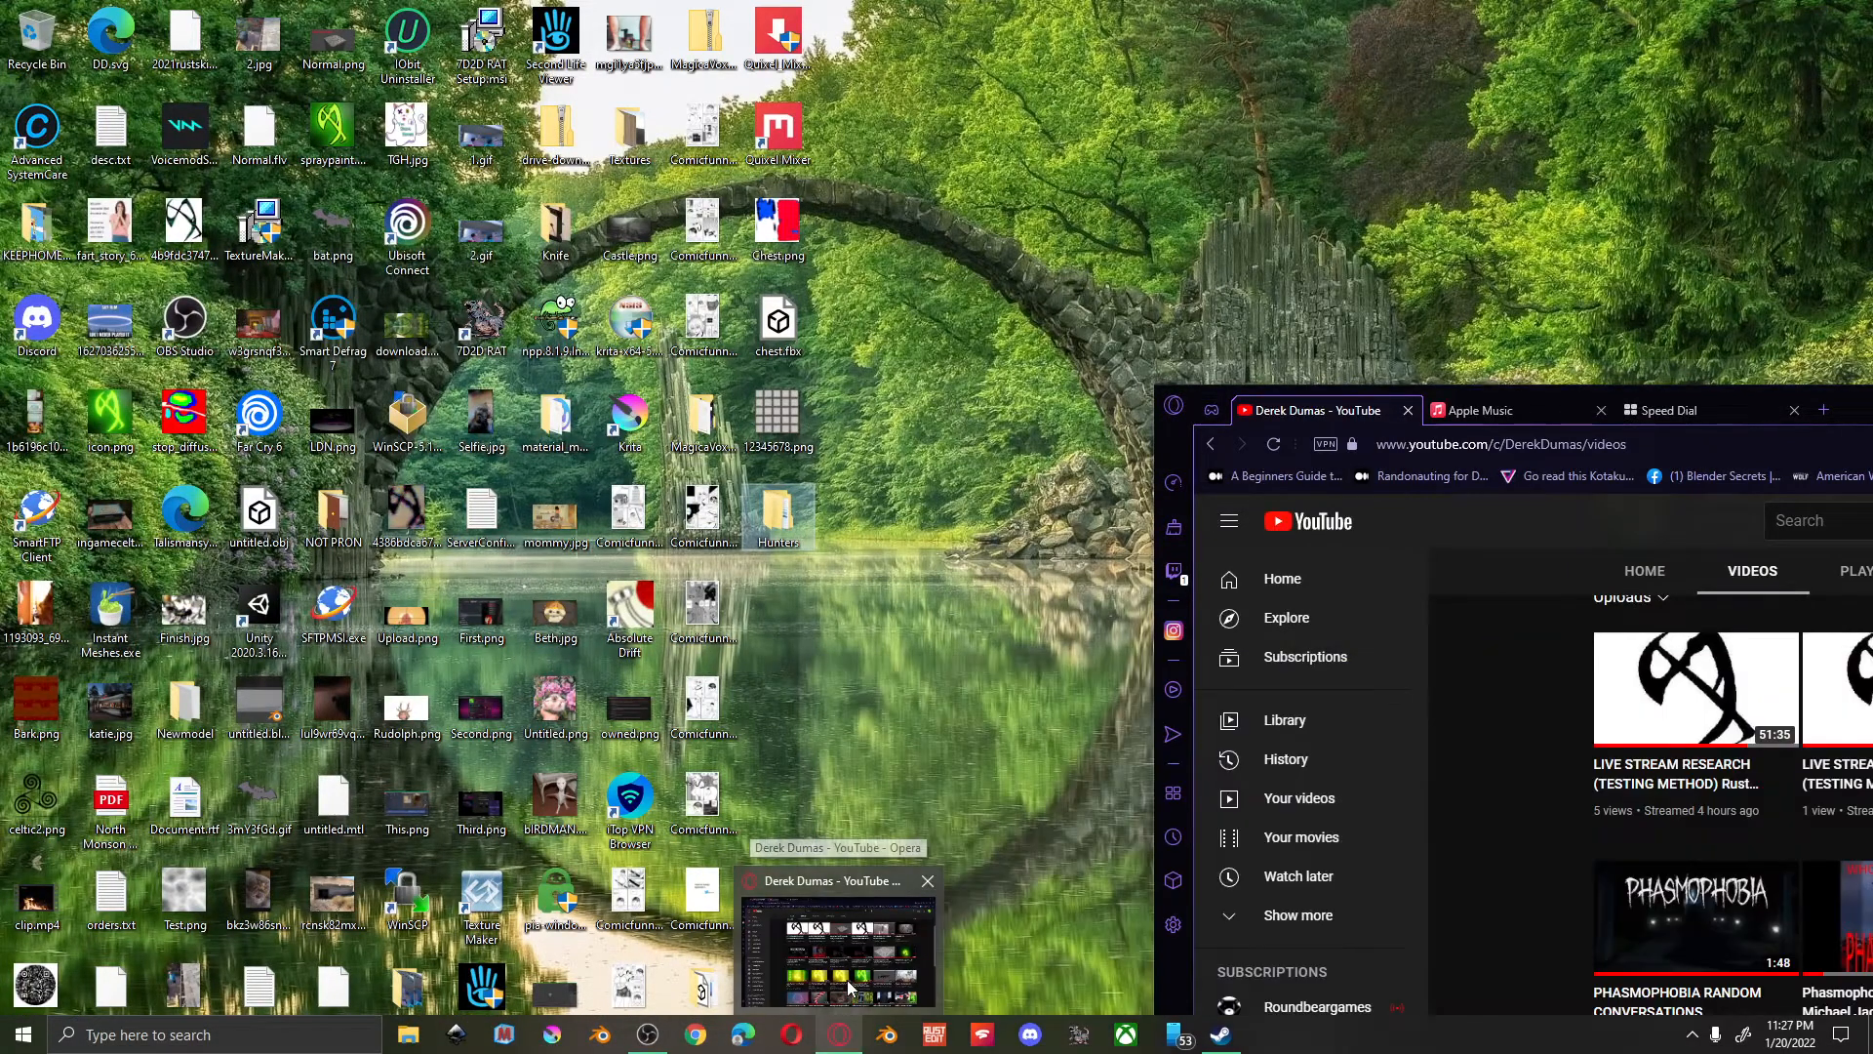
pyautogui.click(847, 979)
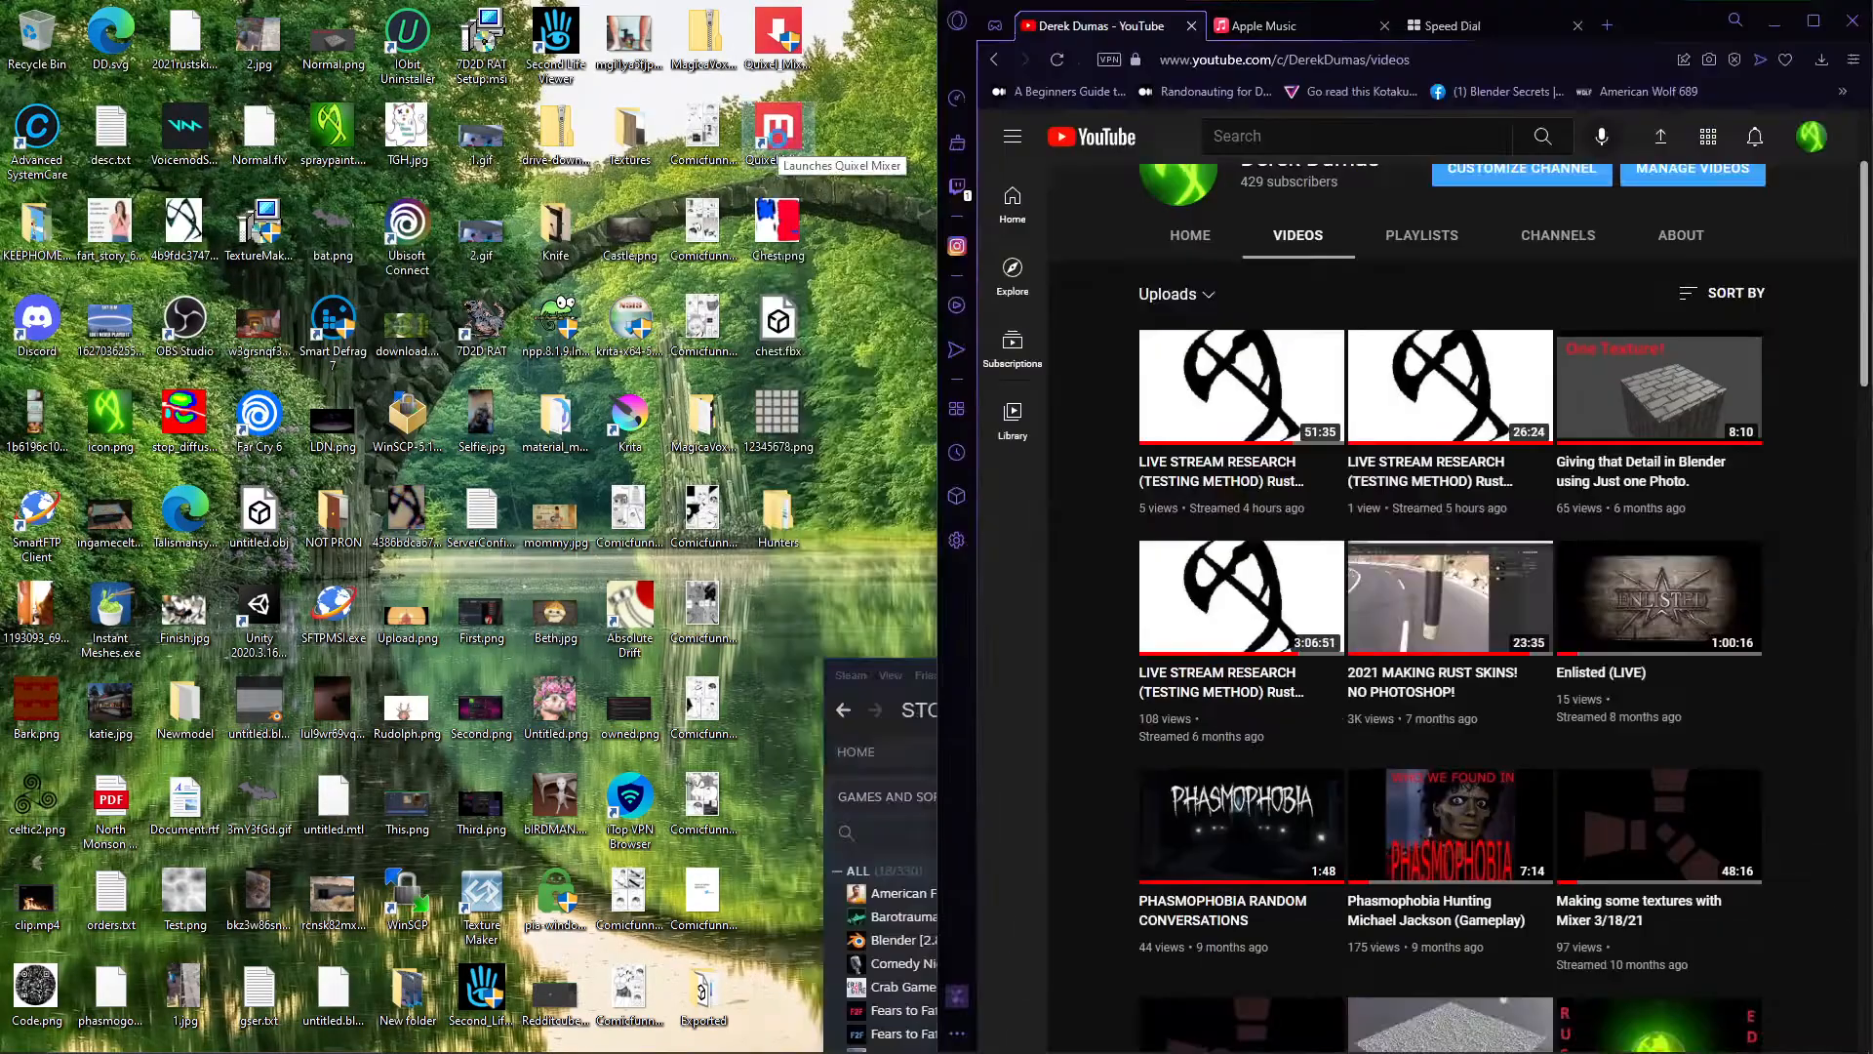
pyautogui.doubleClick(777, 137)
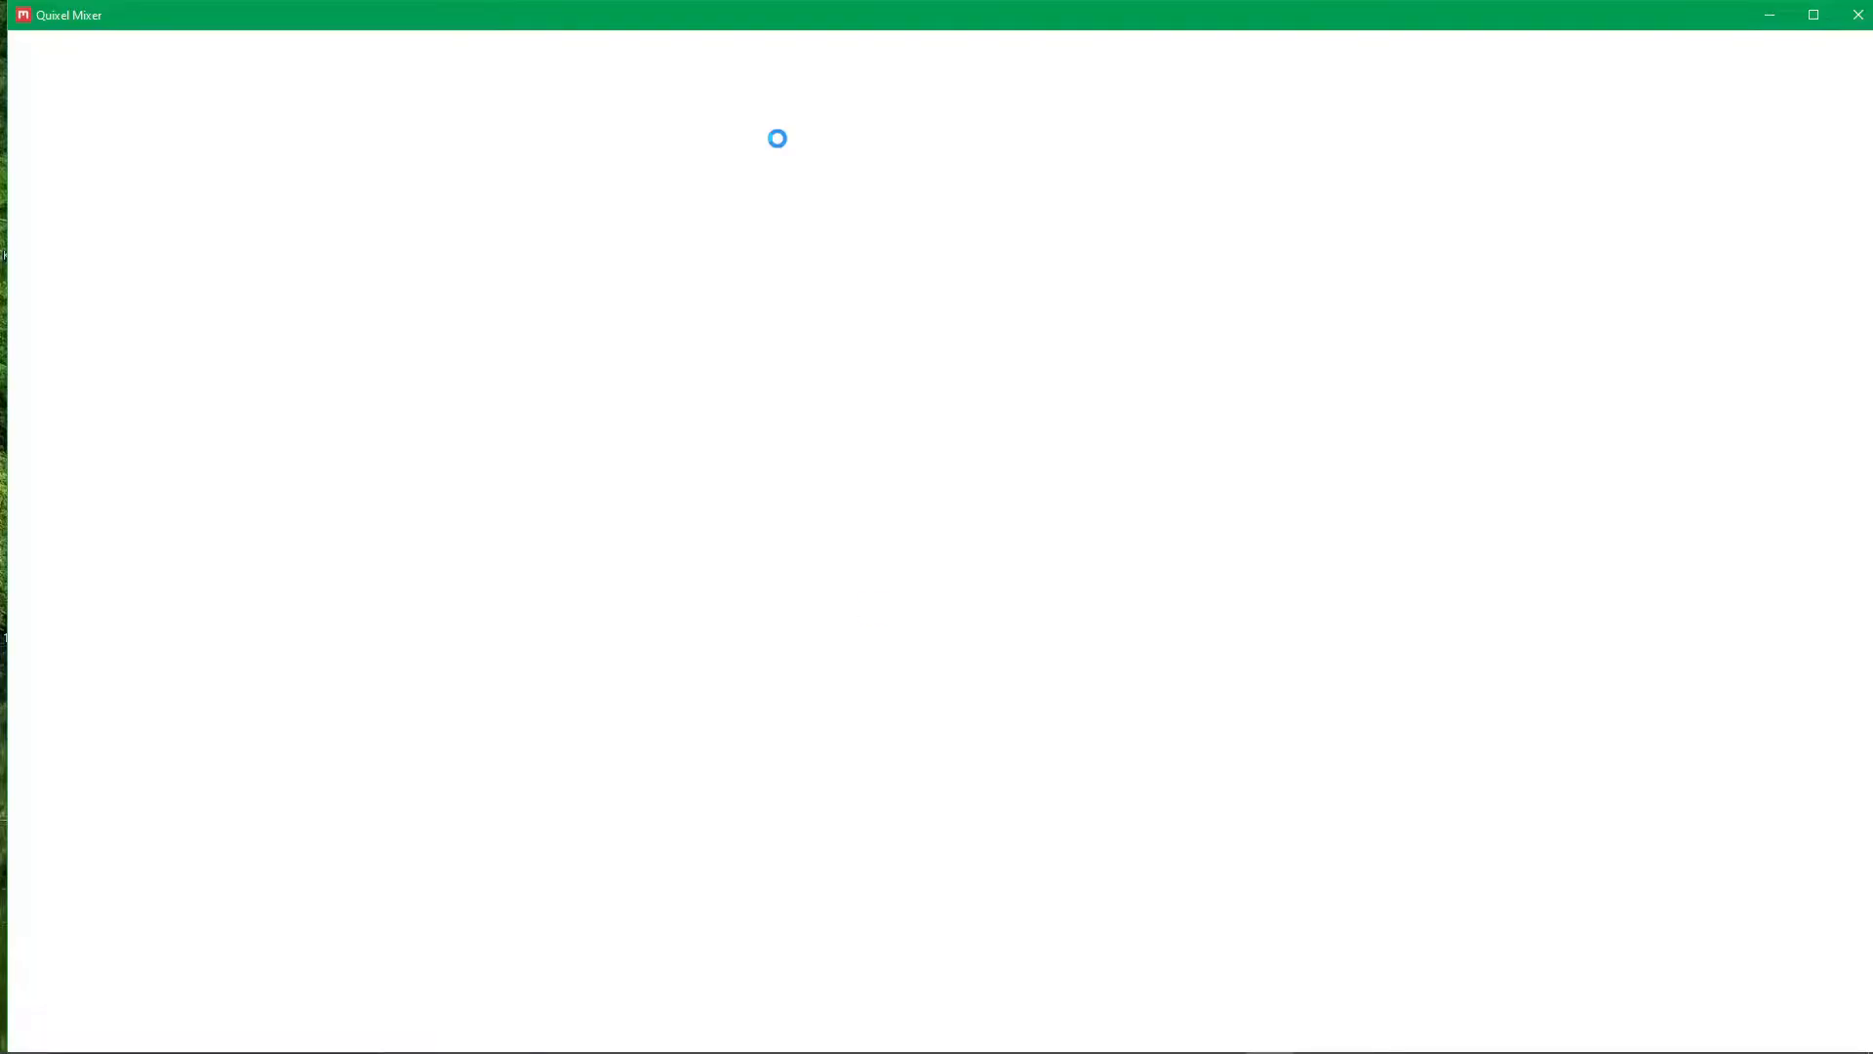
# Switch to the Steam library, launch Blender 2.83 and dismiss its splash screen
pyautogui.click(1224, 1036)
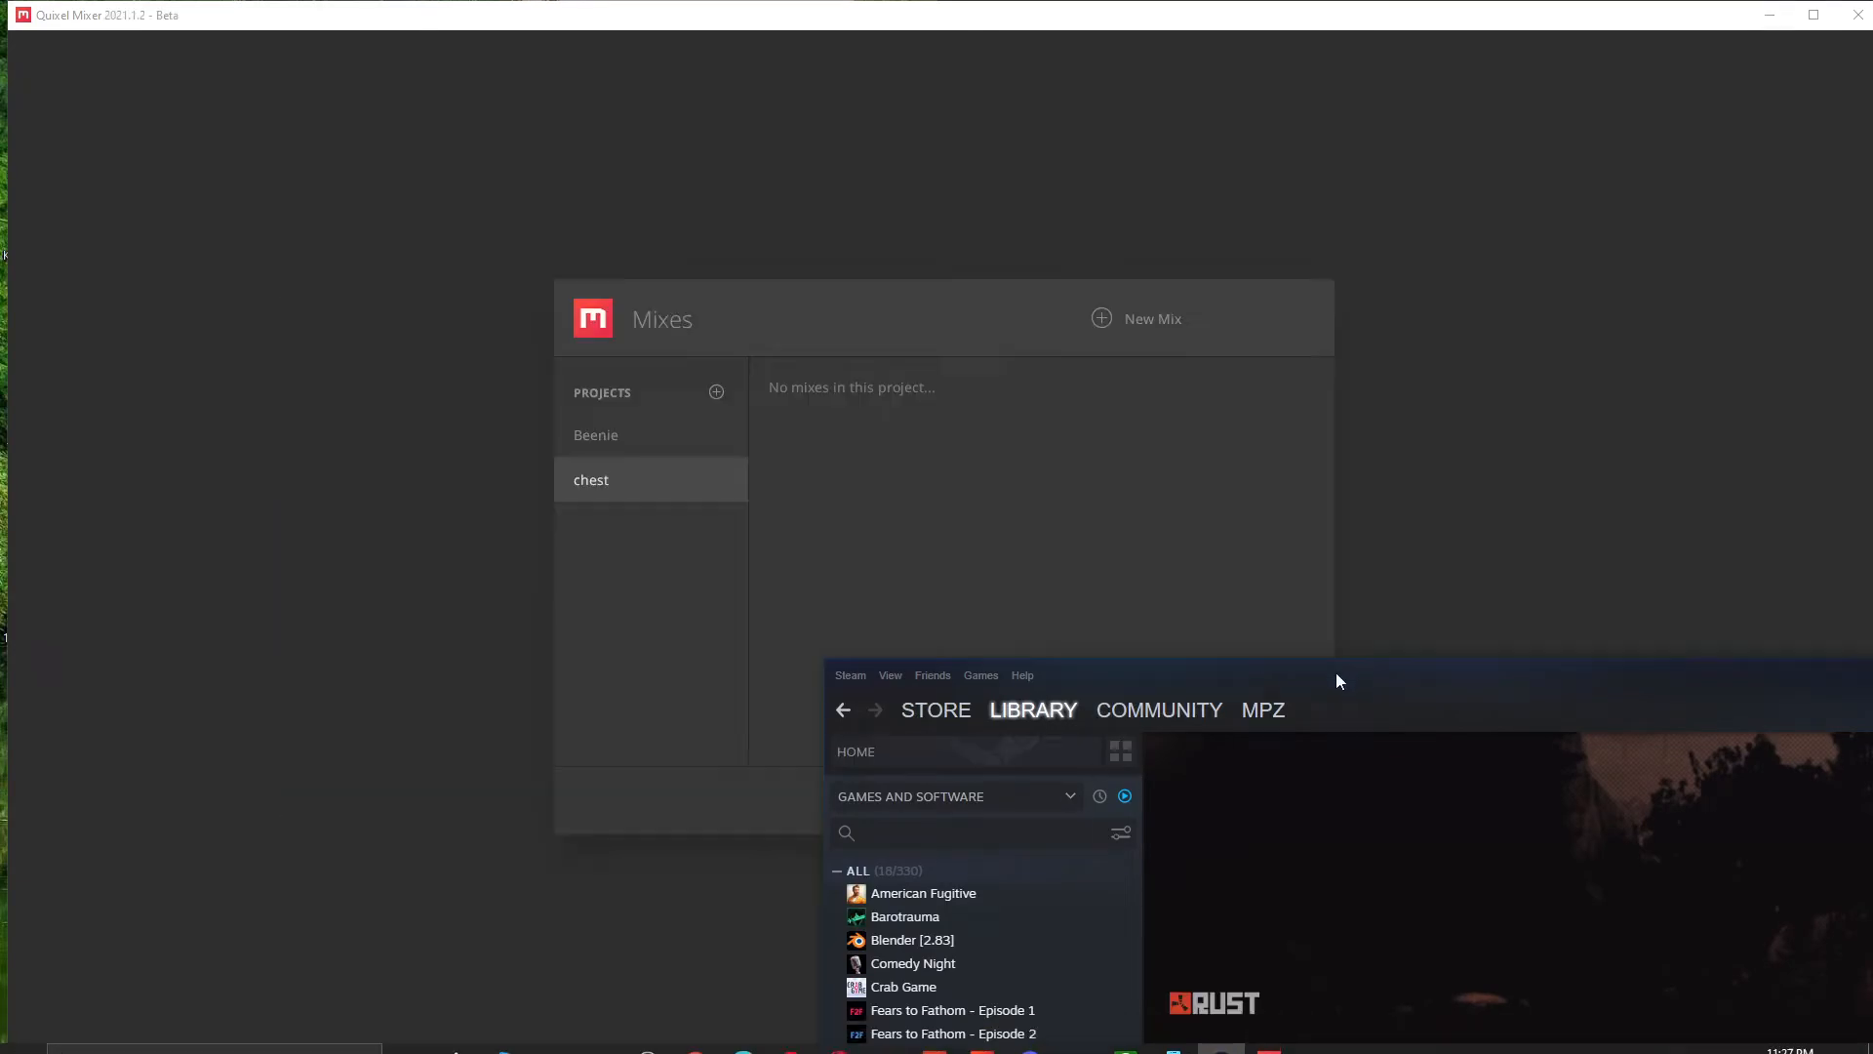
pyautogui.moveTo(1337, 675); pyautogui.dragTo(73, 1)
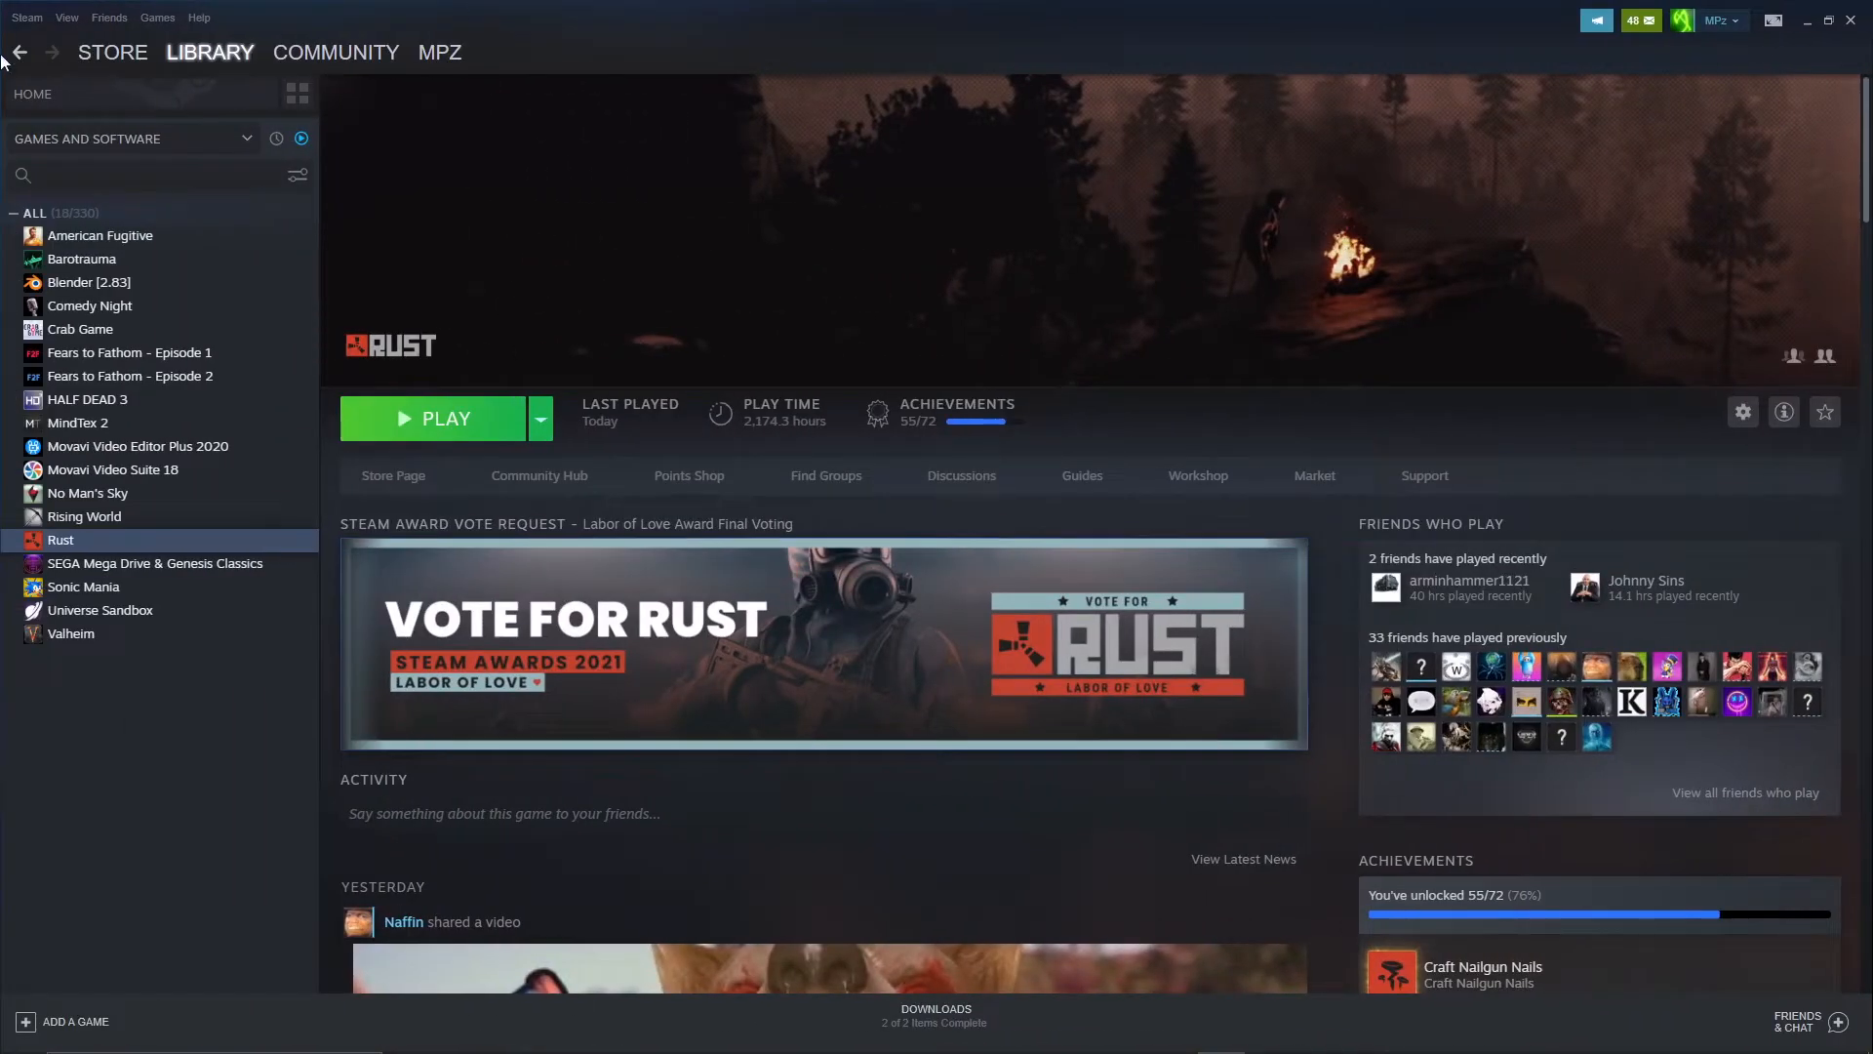
pyautogui.click(95, 283)
pyautogui.click(415, 426)
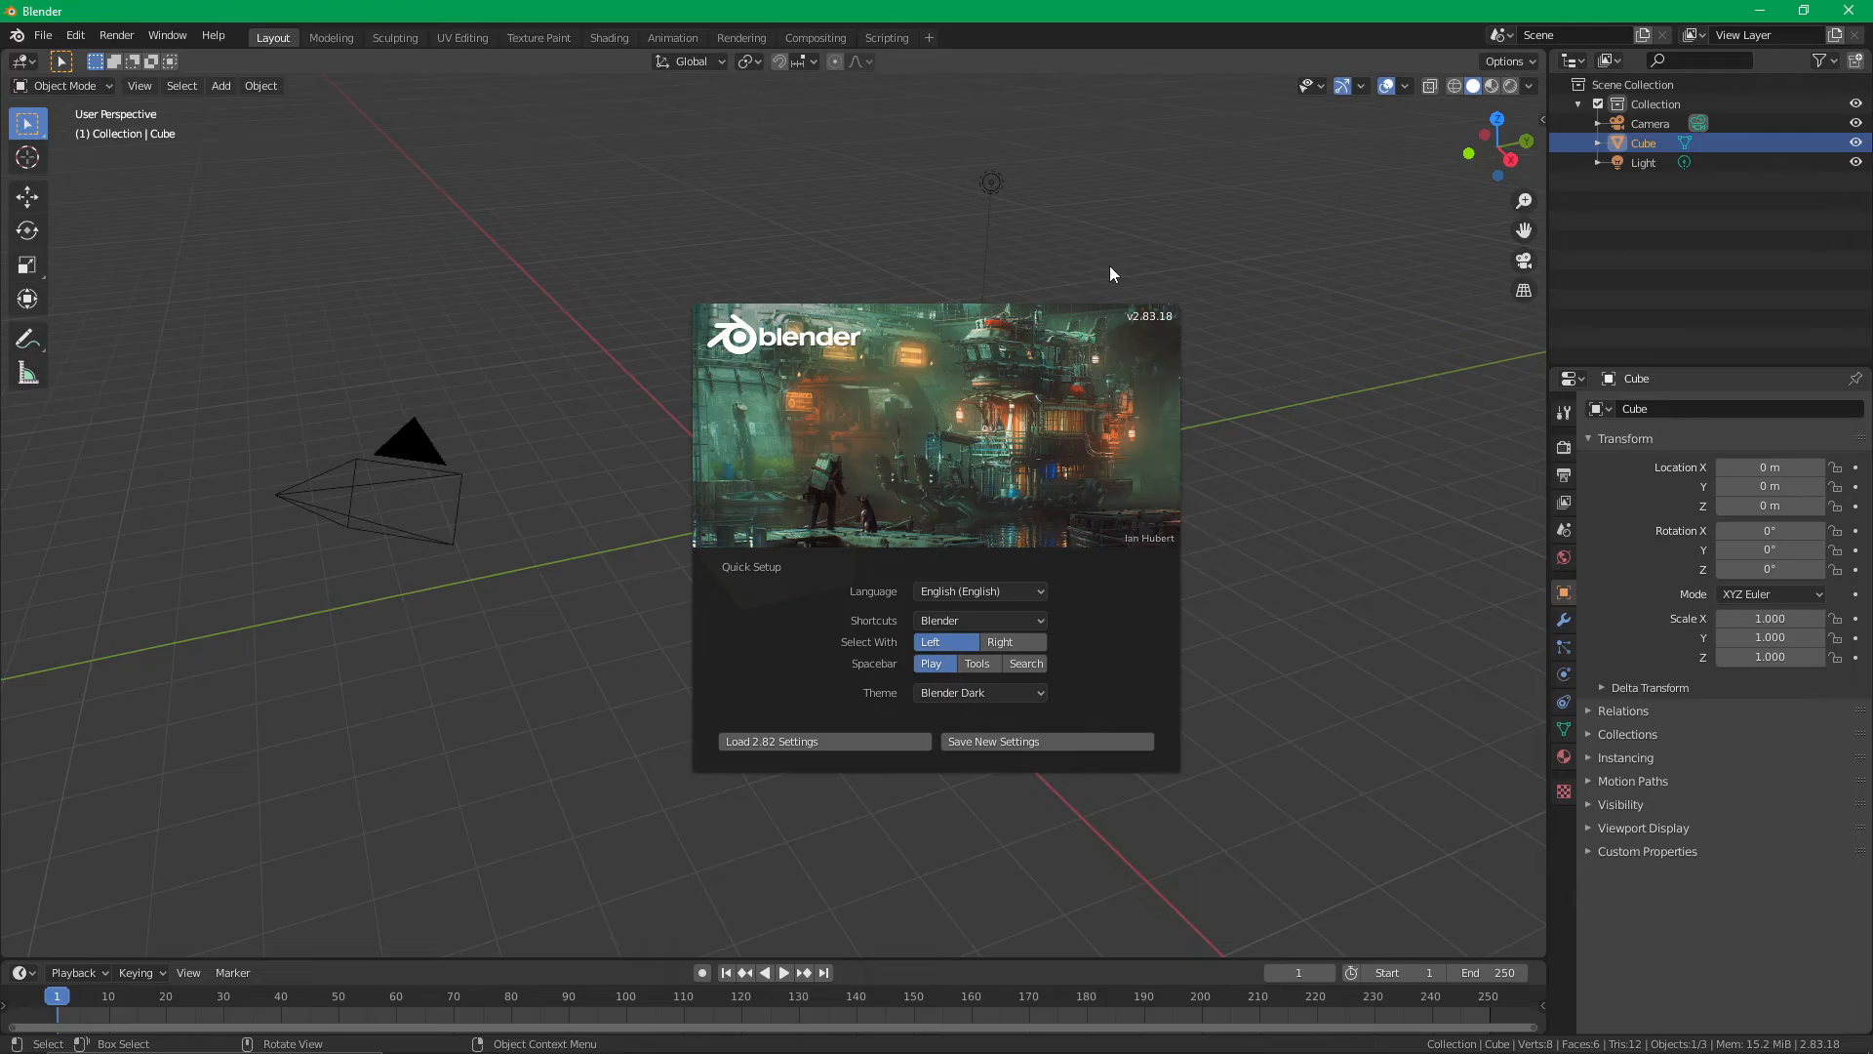
pyautogui.click(1110, 265)
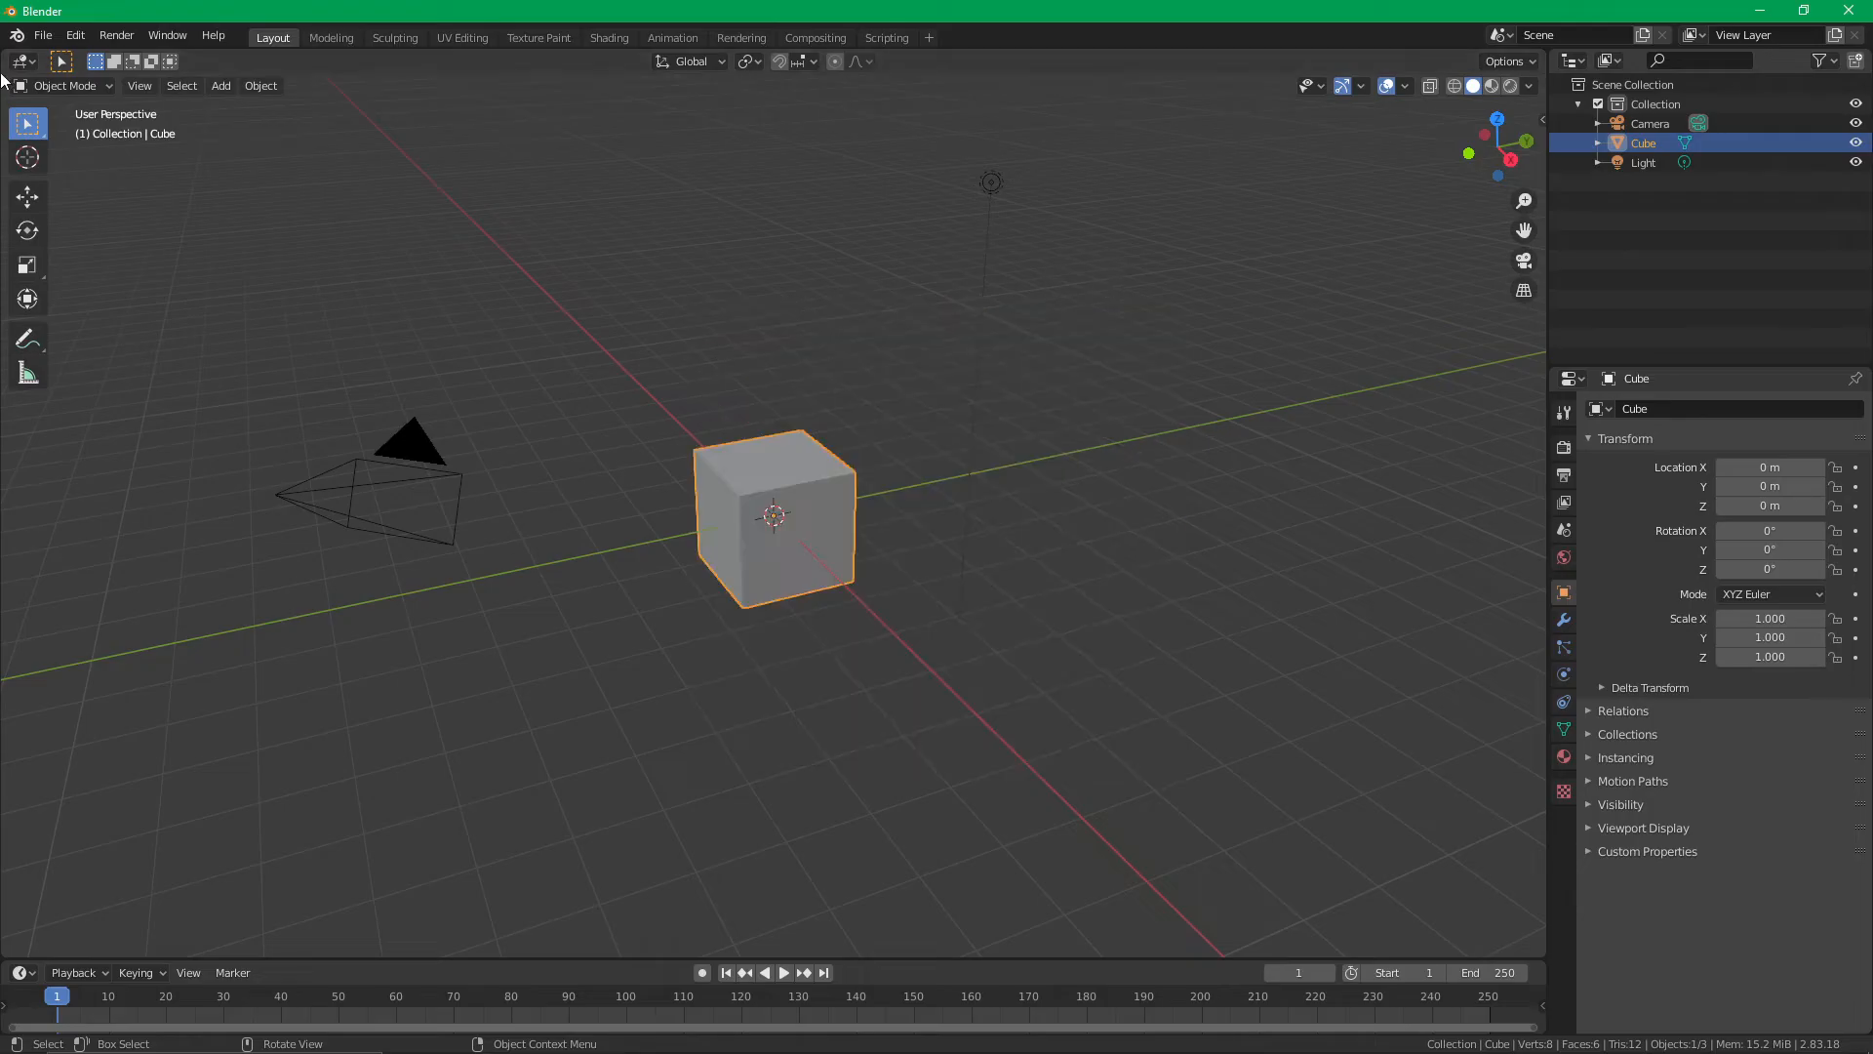
# Open the add-ons section of Blender's preferences
pyautogui.click(78, 39)
pyautogui.click(117, 315)
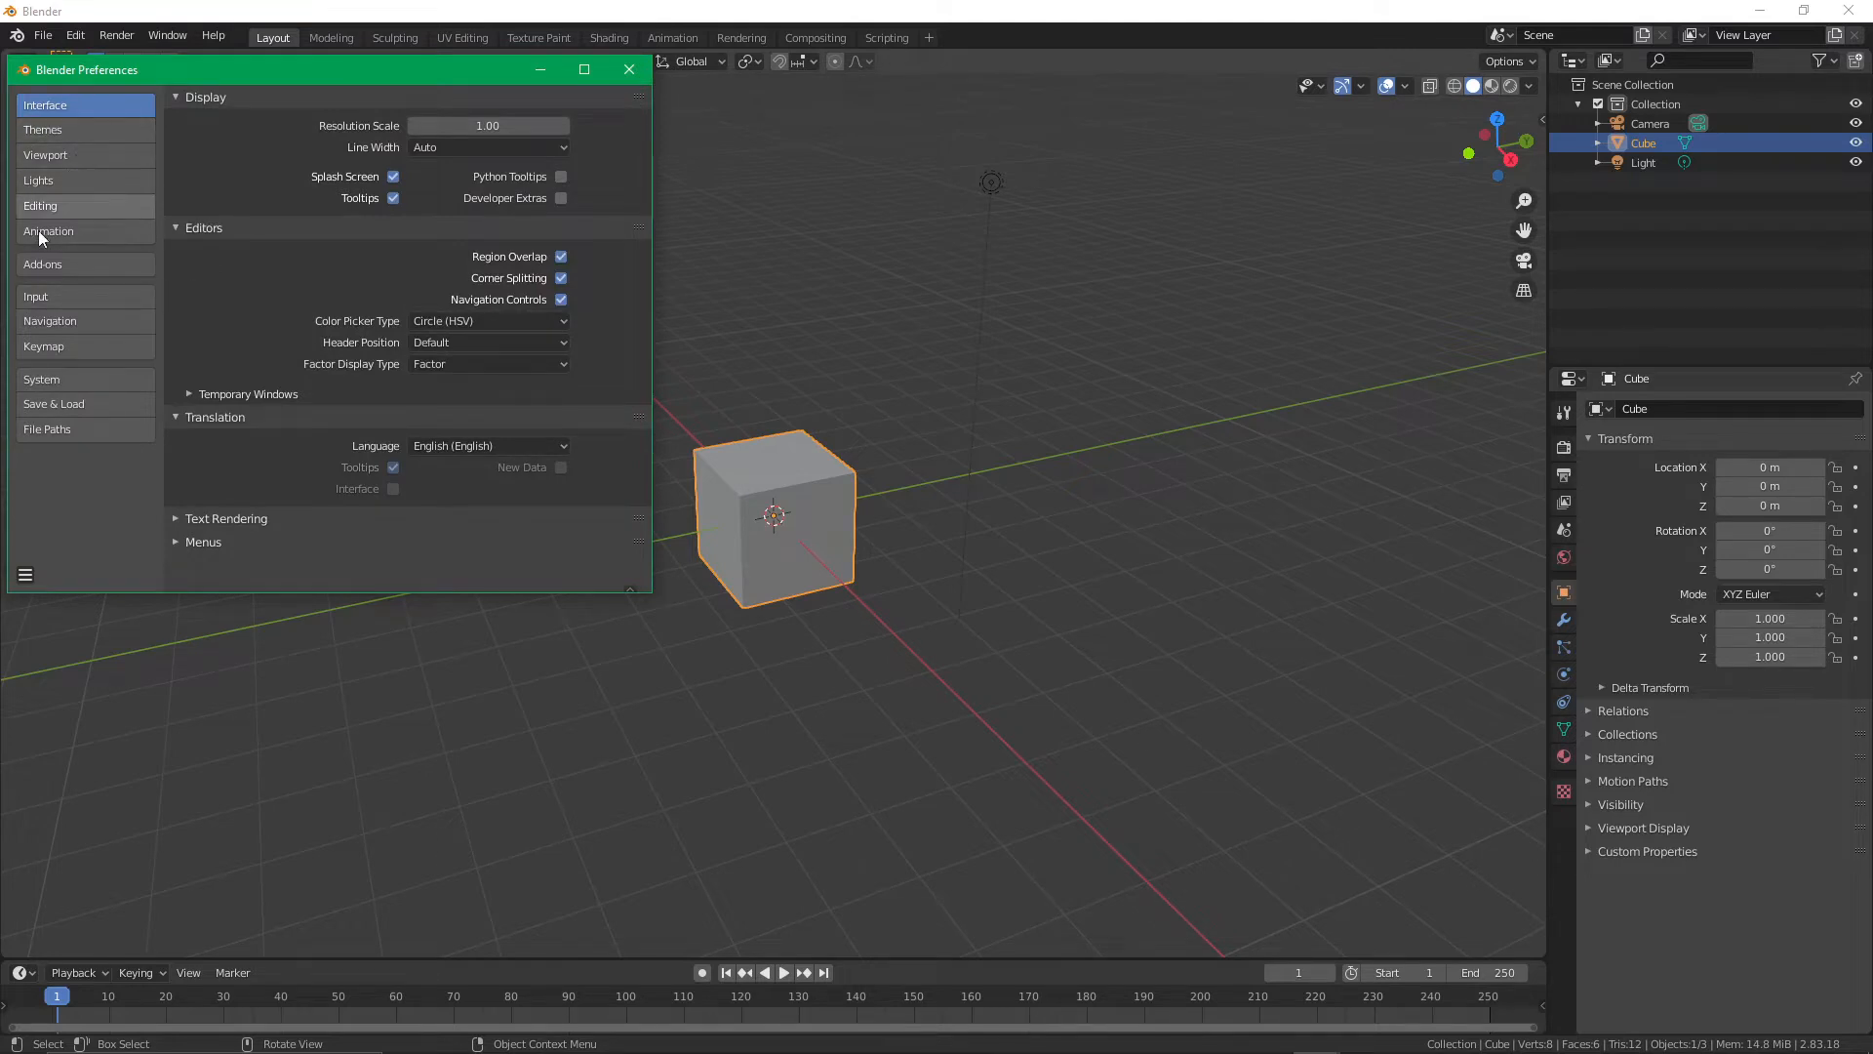
pyautogui.click(79, 380)
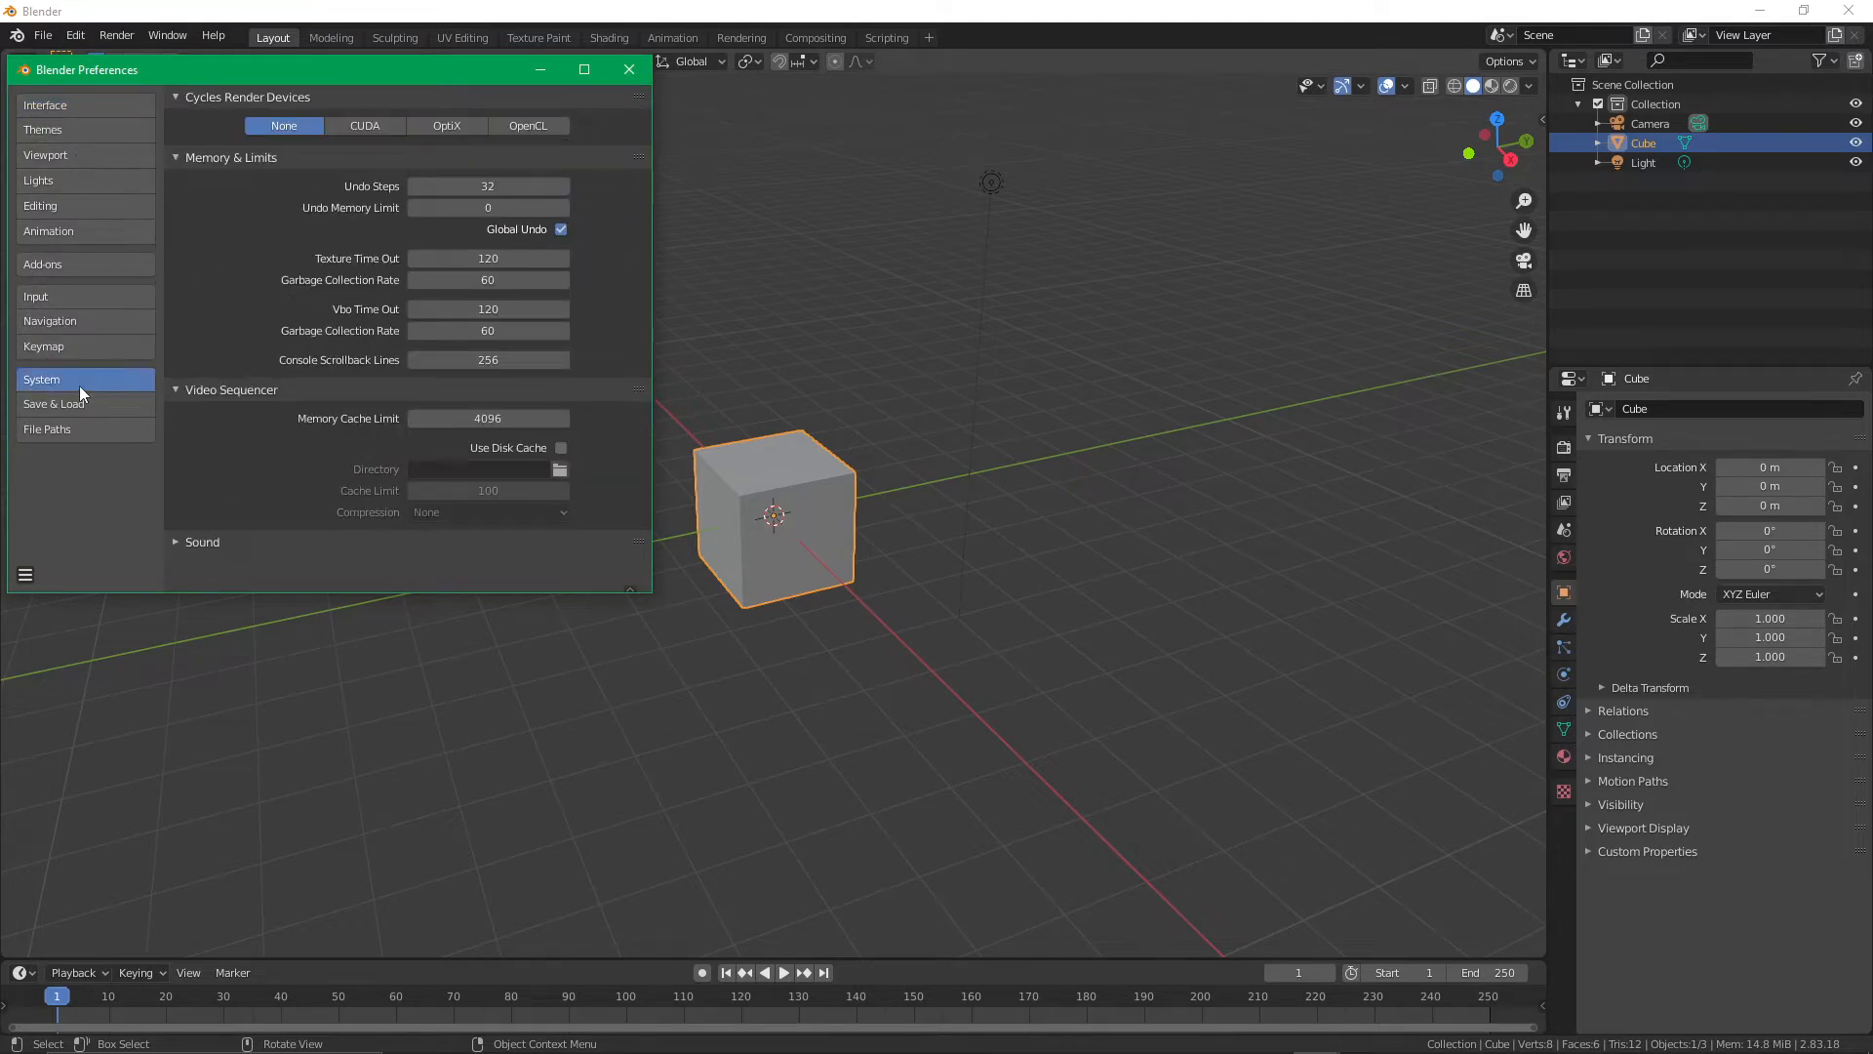
pyautogui.click(49, 261)
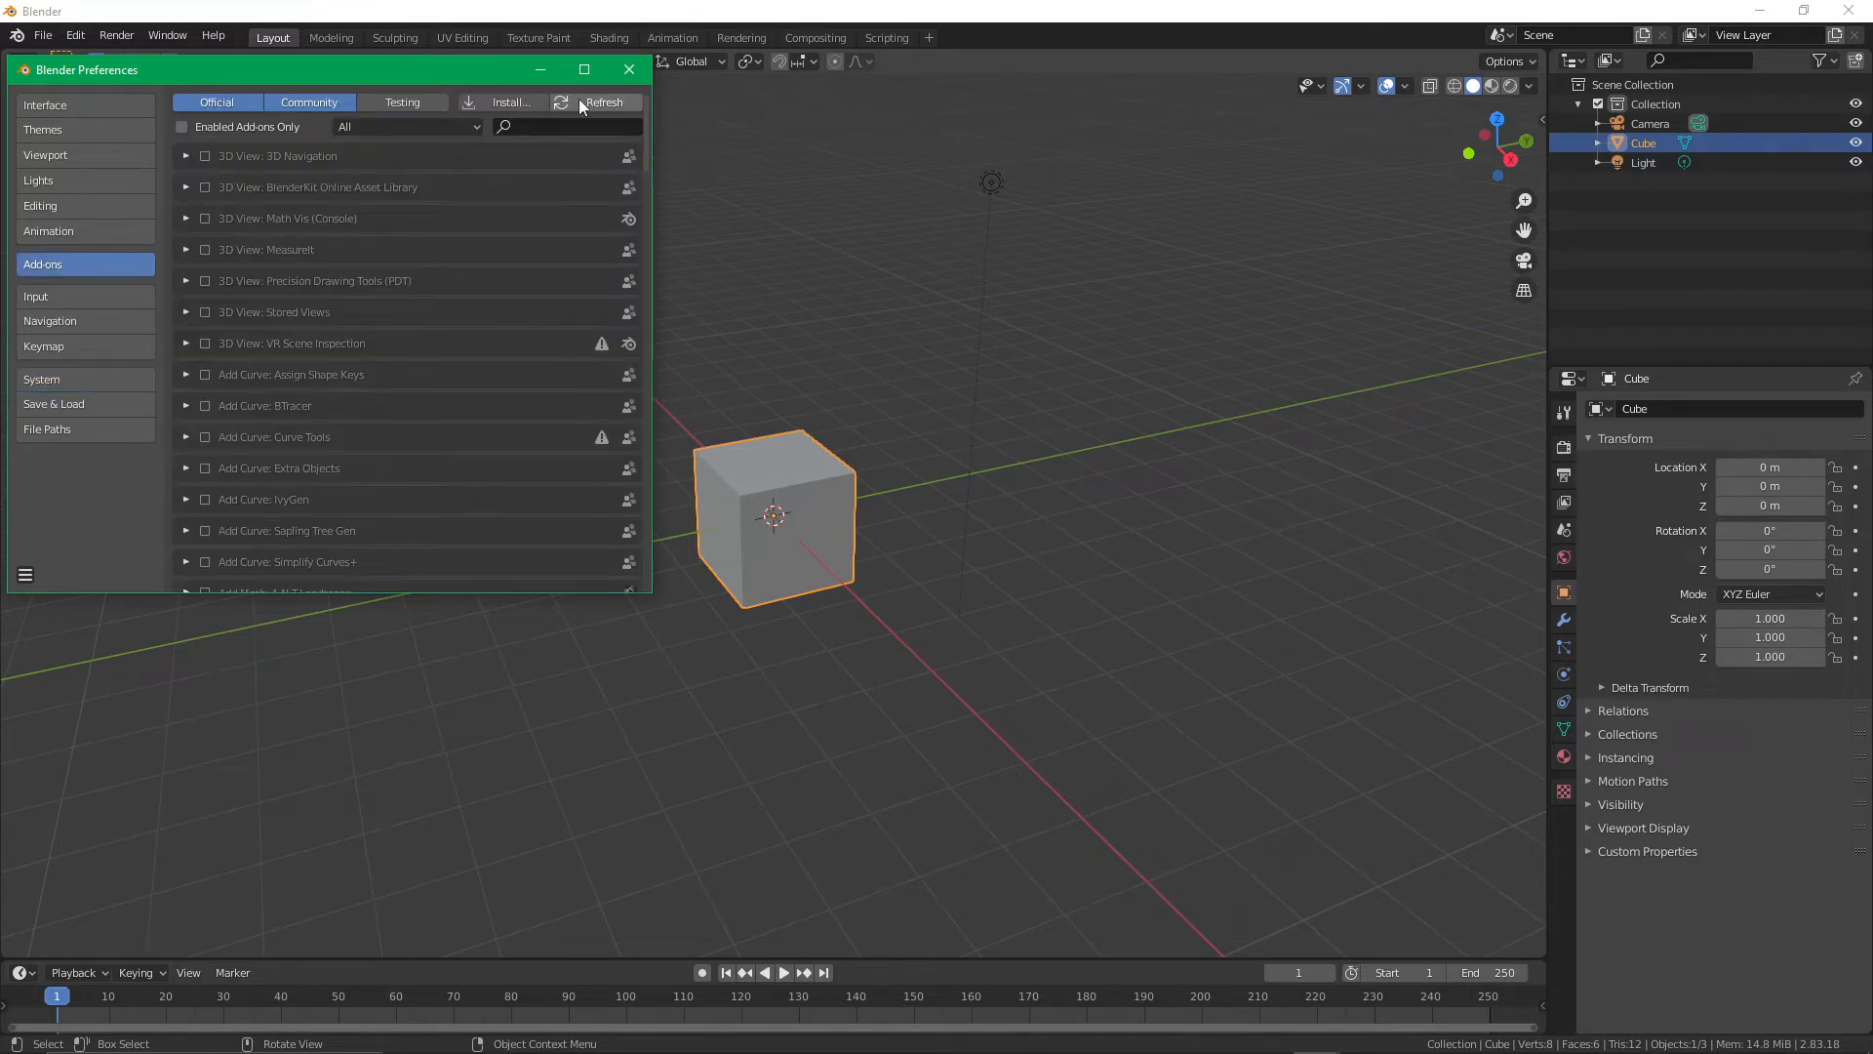
# Install the add-on TexTools_Blender_1_4_1.zip from the C: drive, enable UV: TexTools and close the preferences
pyautogui.click(525, 102)
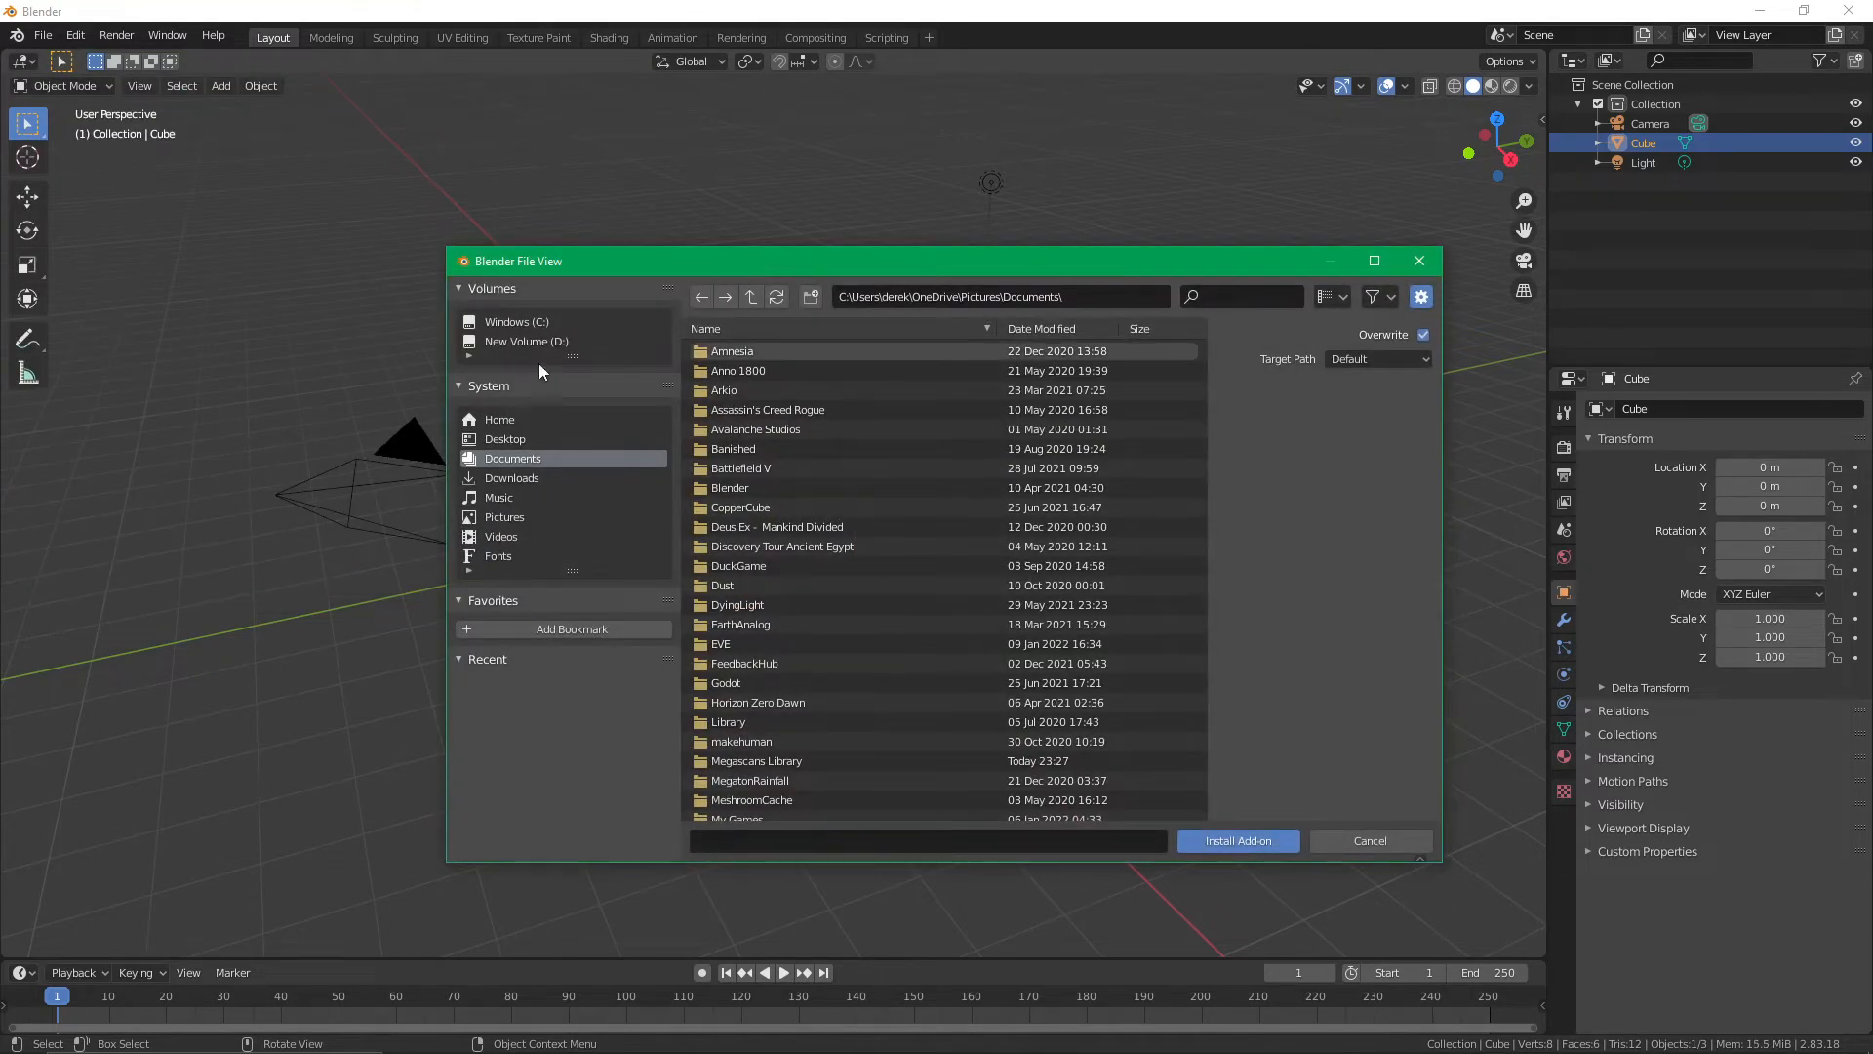
pyautogui.click(529, 340)
pyautogui.click(519, 321)
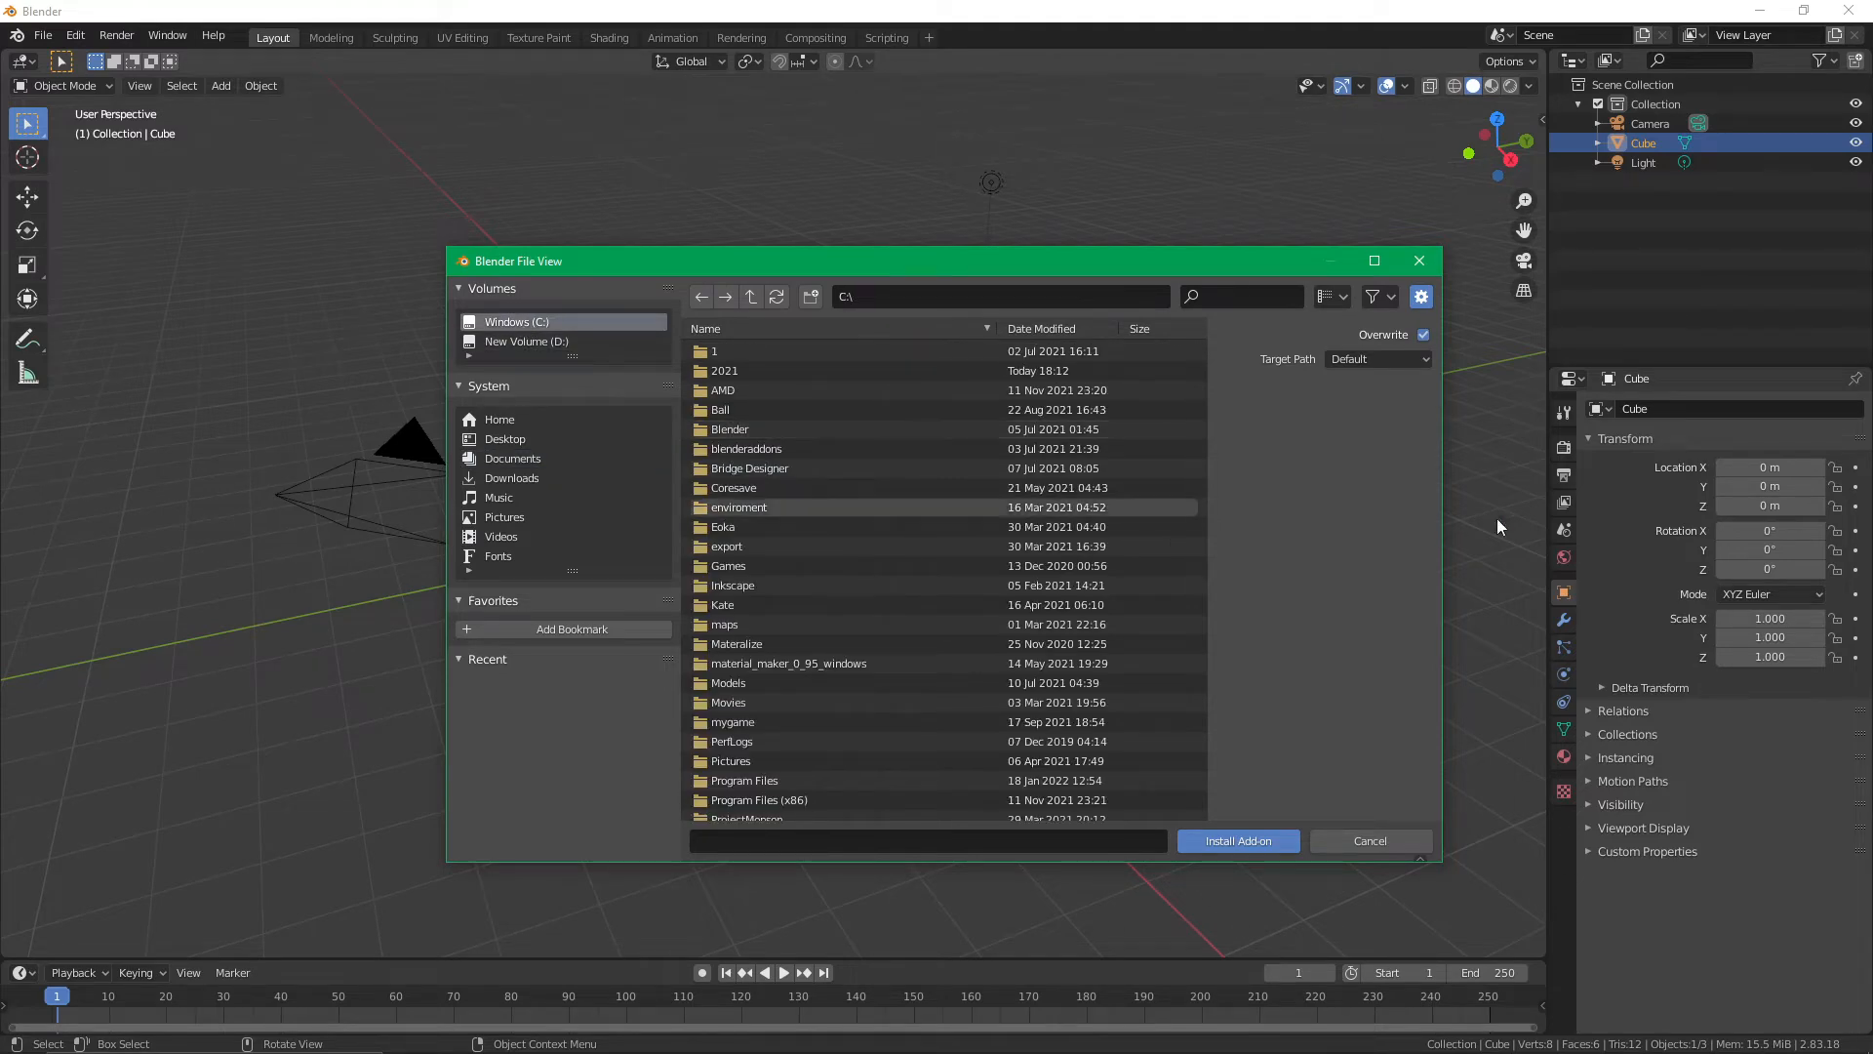
pyautogui.moveTo(1202, 501); pyautogui.dragTo(1184, 844)
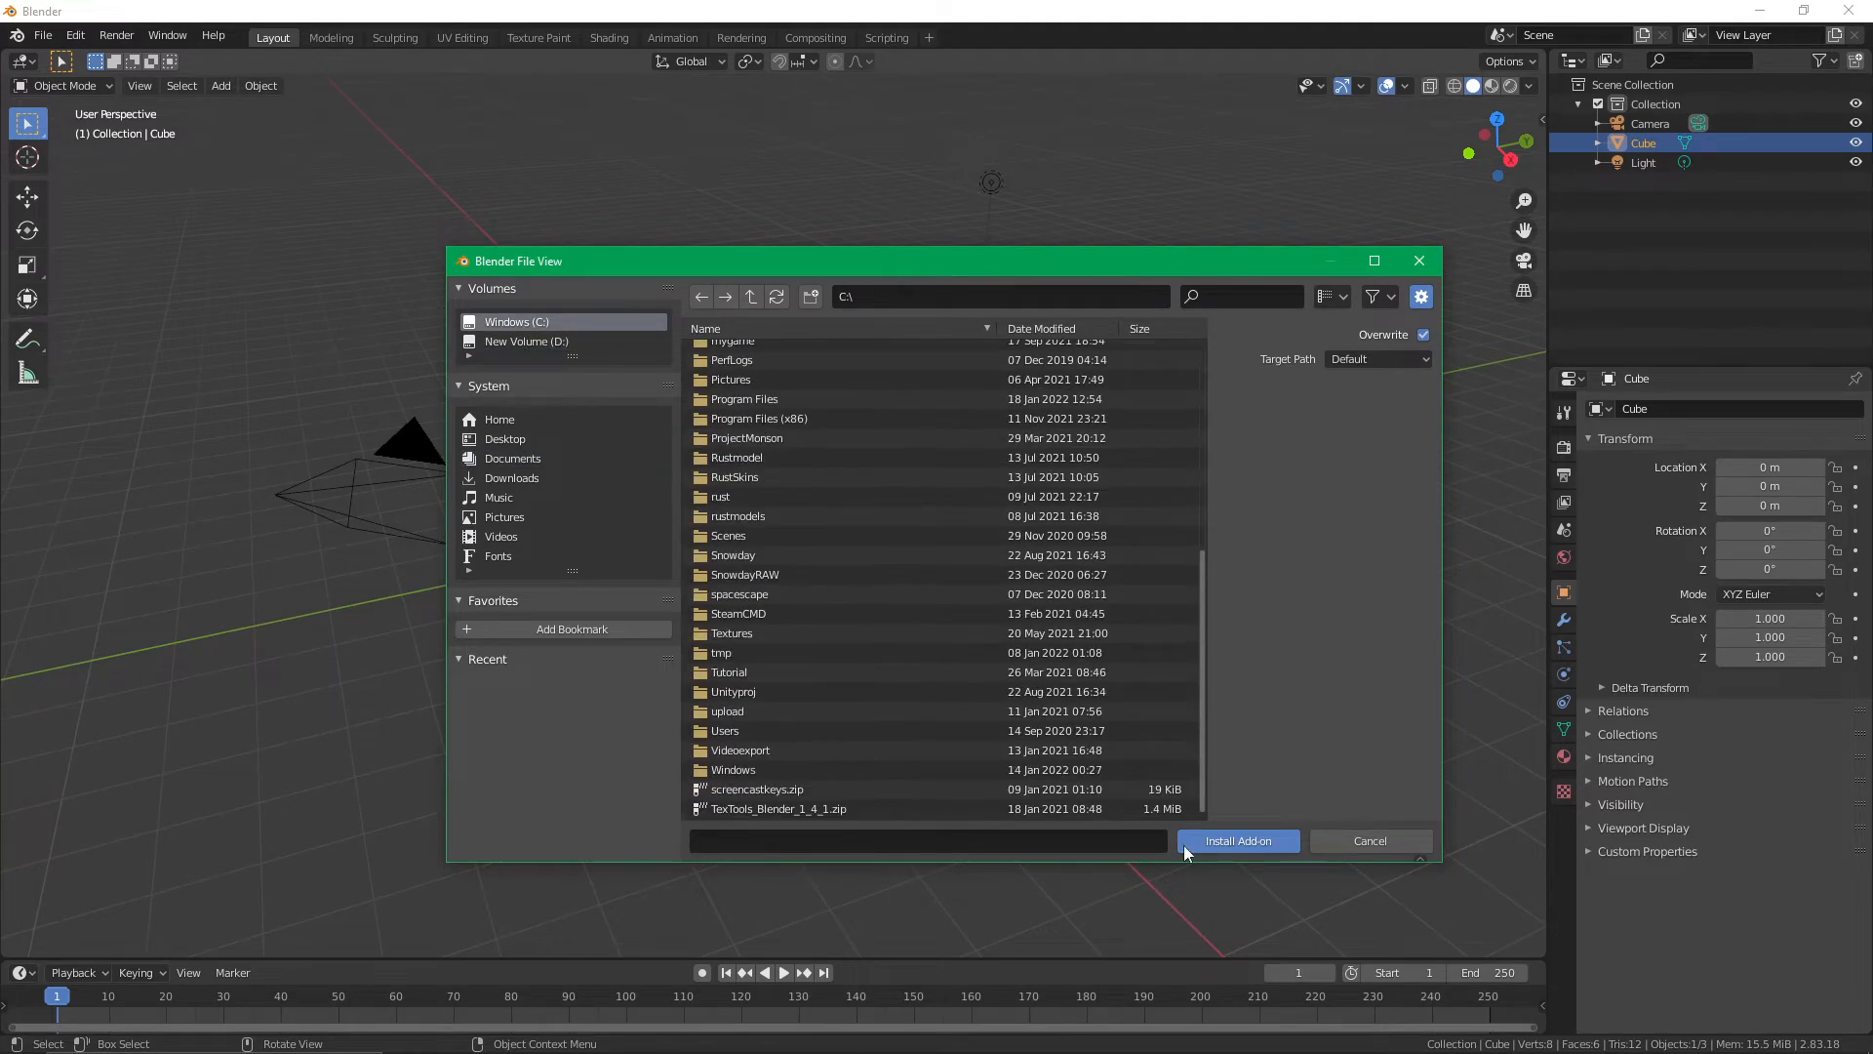
pyautogui.click(740, 807)
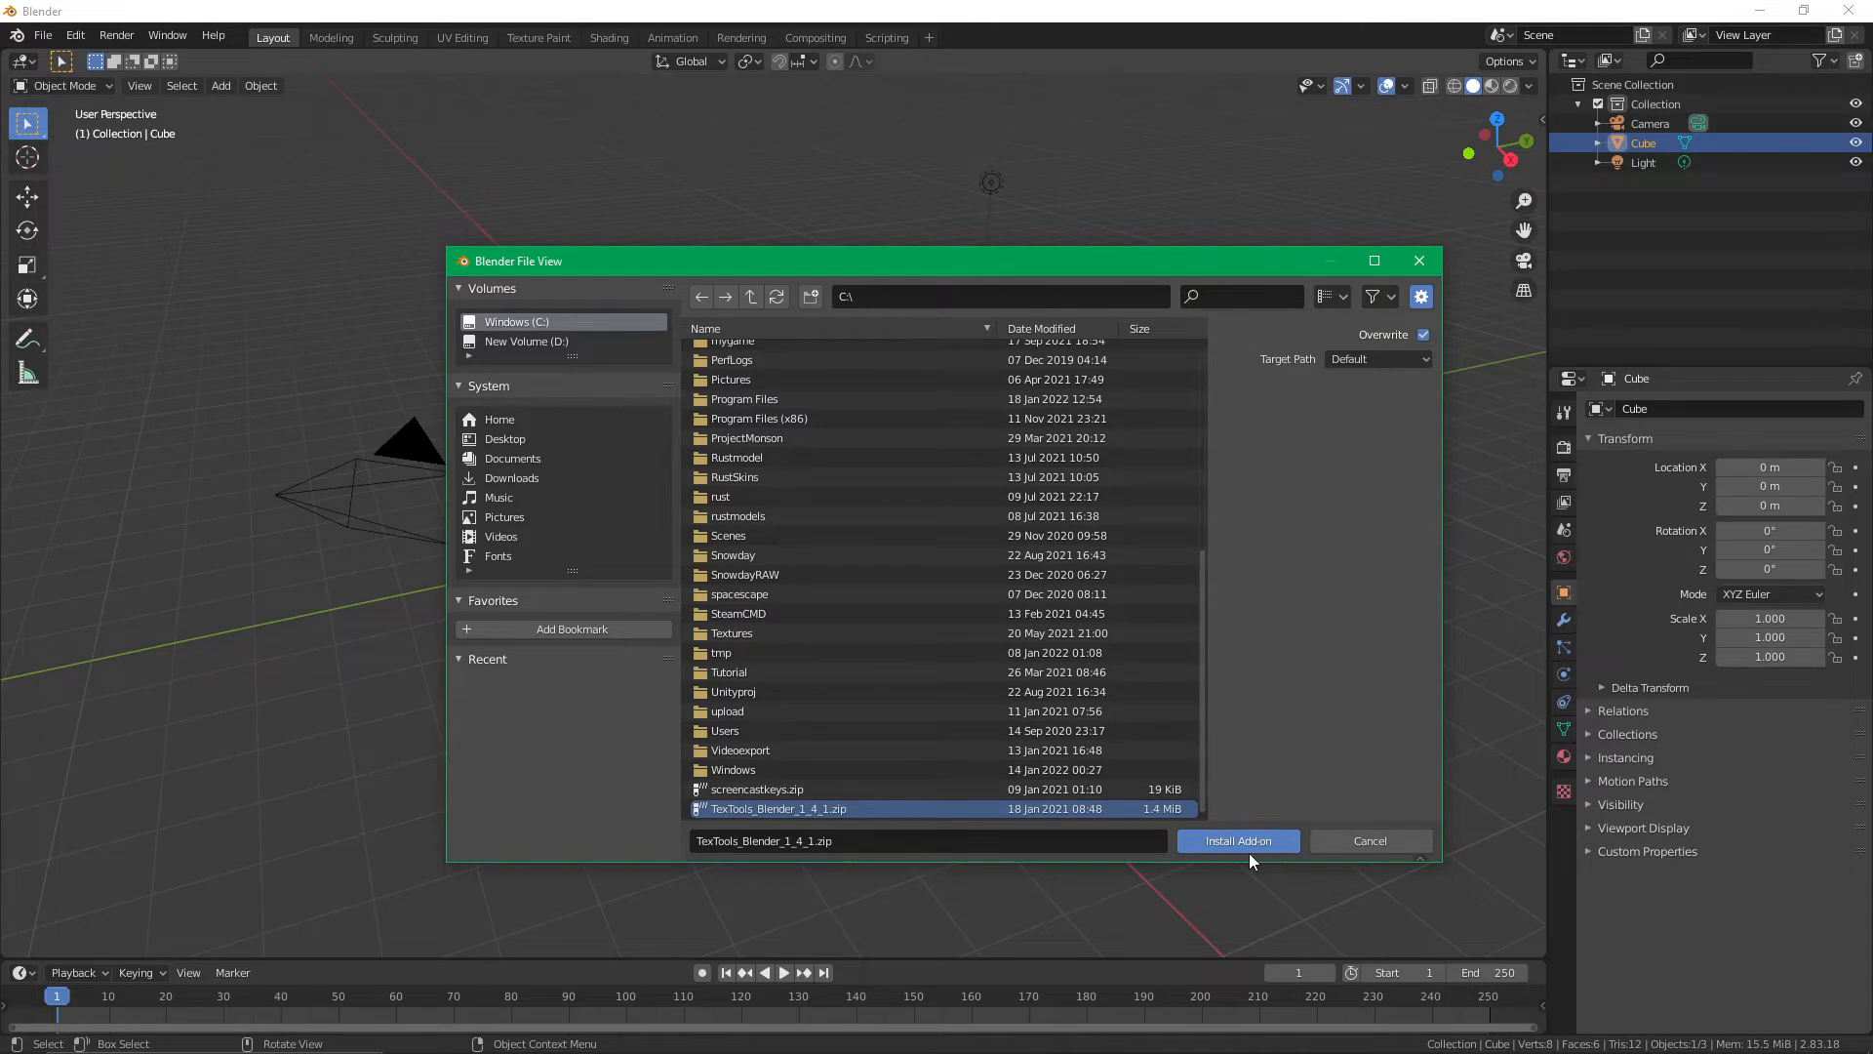
pyautogui.click(1218, 844)
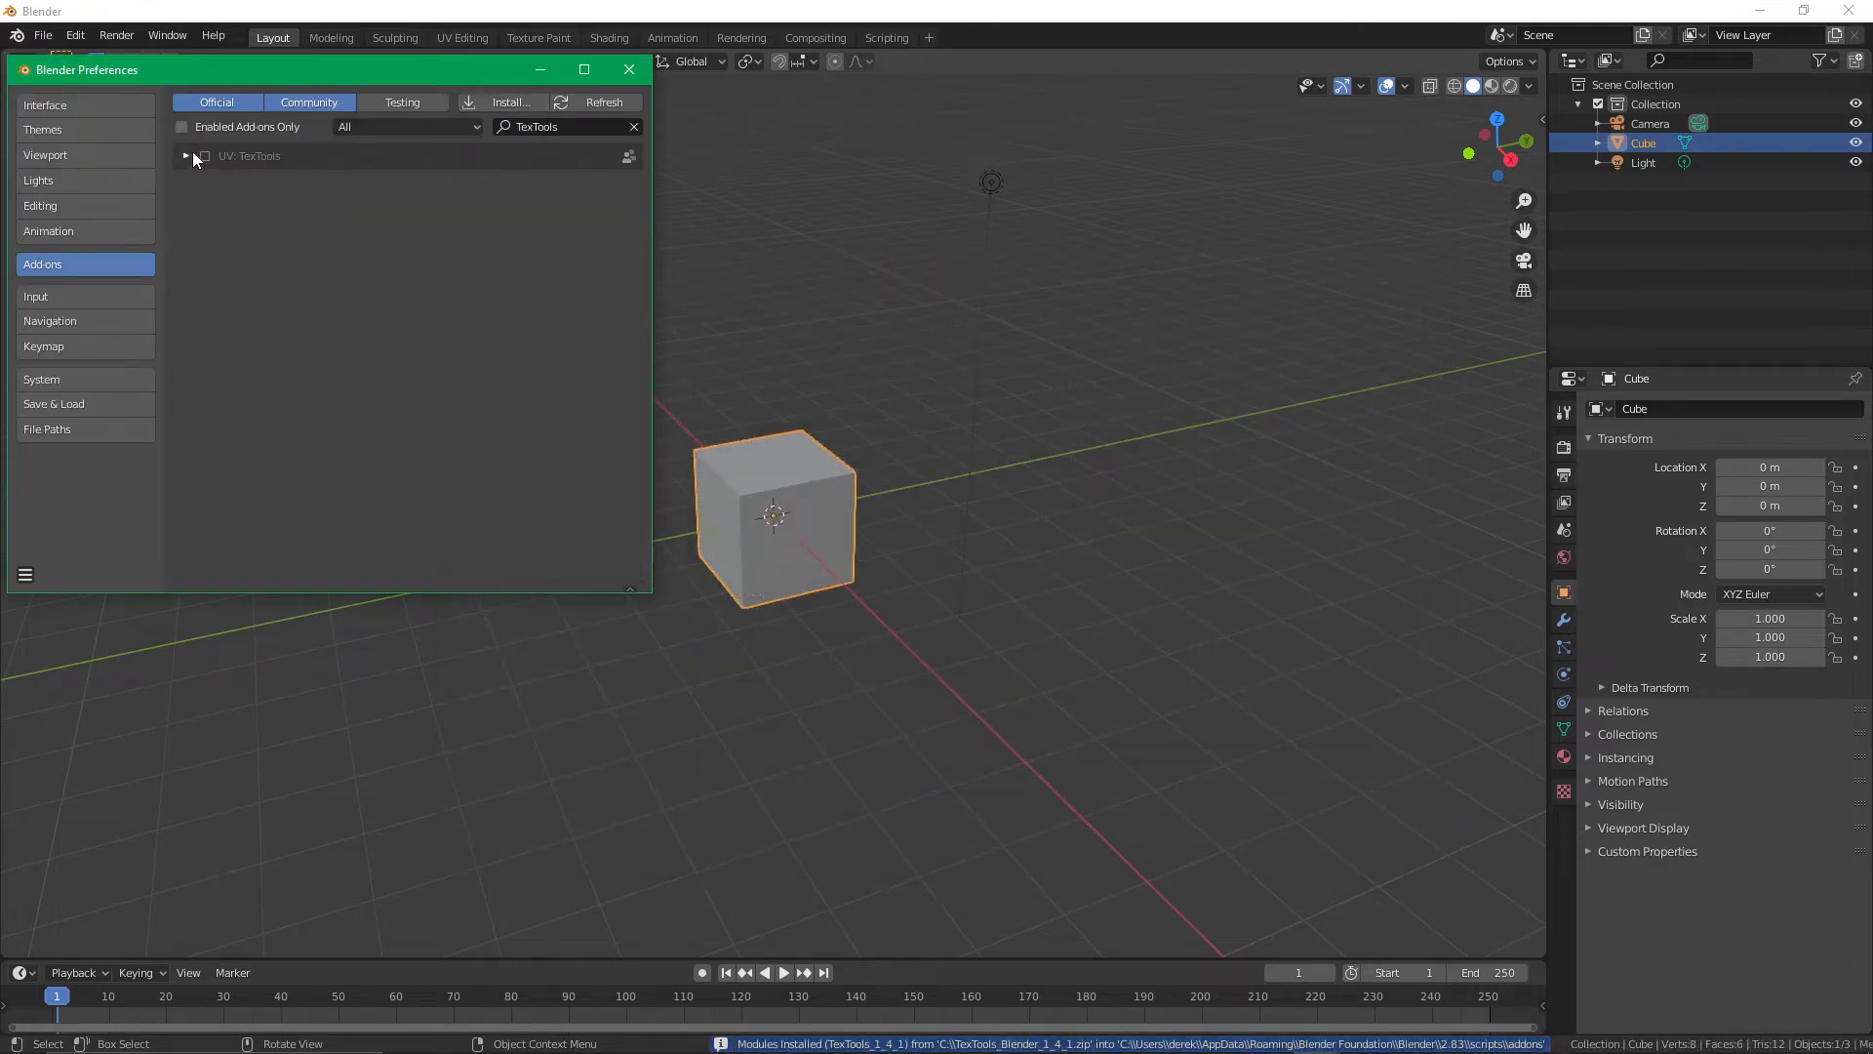
pyautogui.click(202, 155)
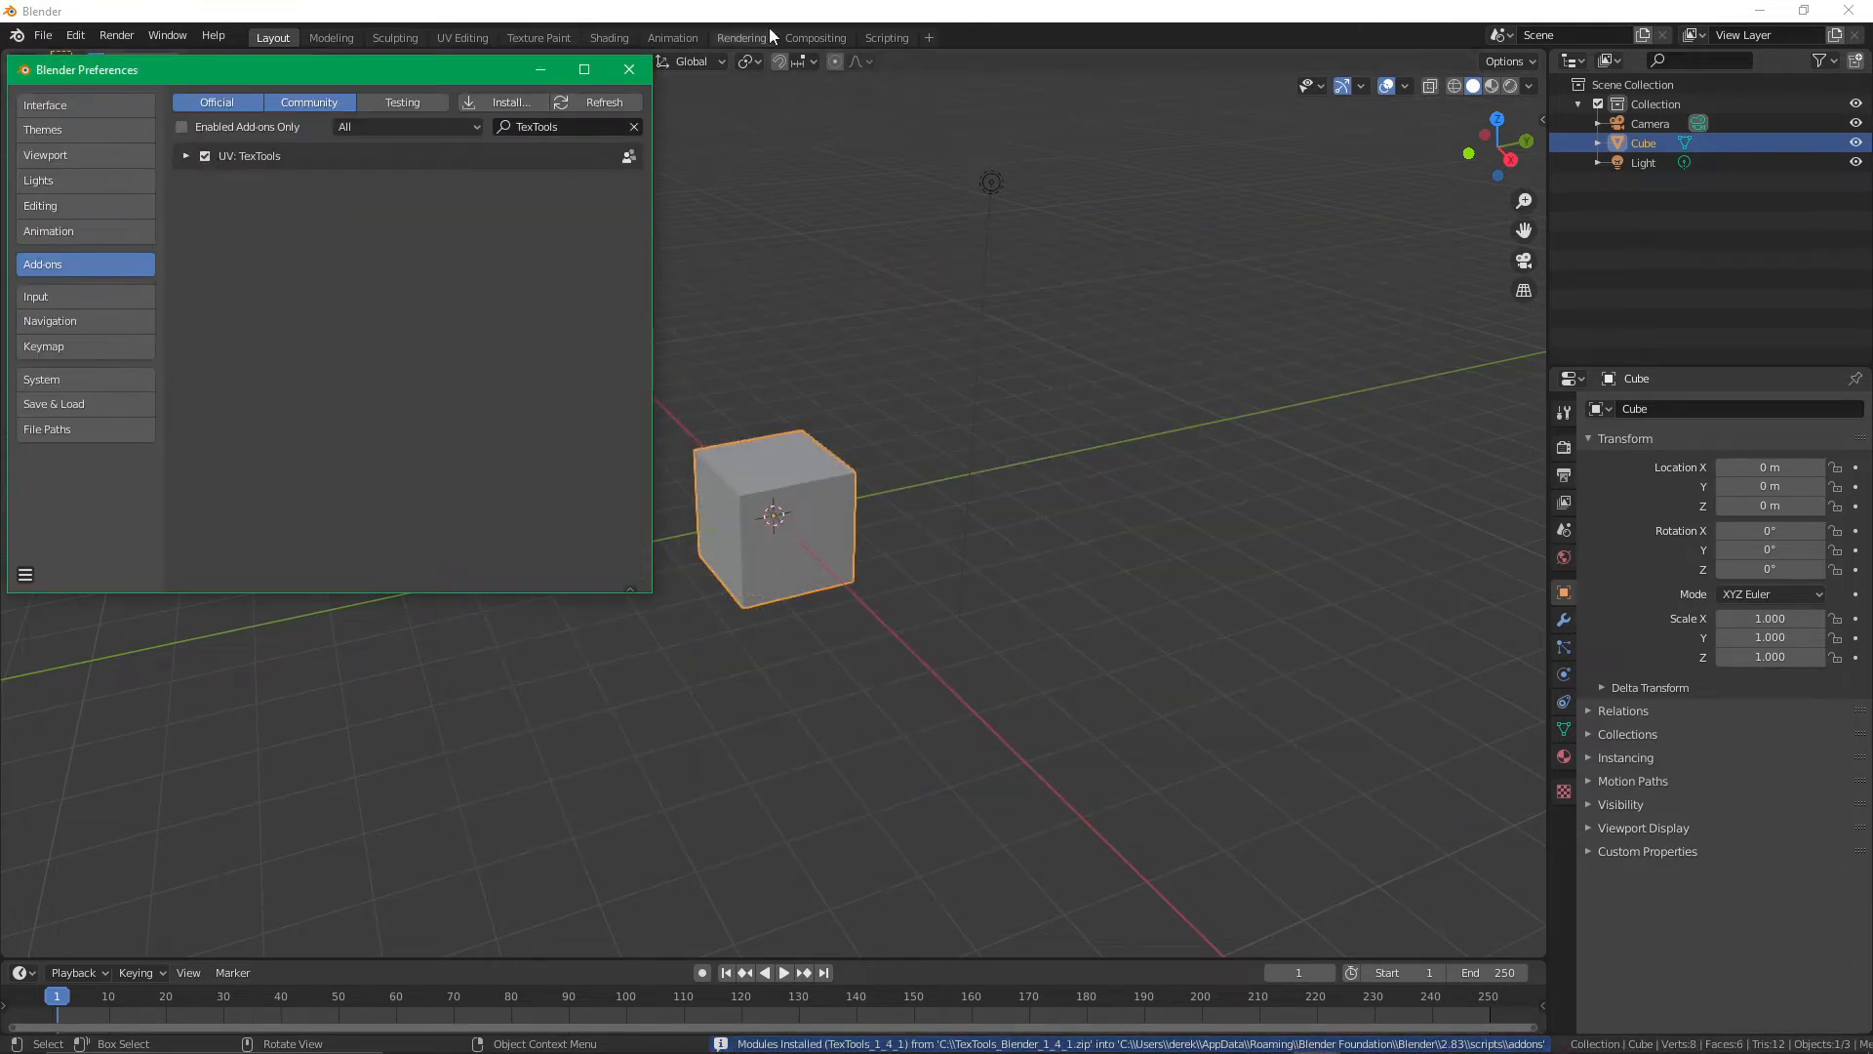
pyautogui.click(628, 69)
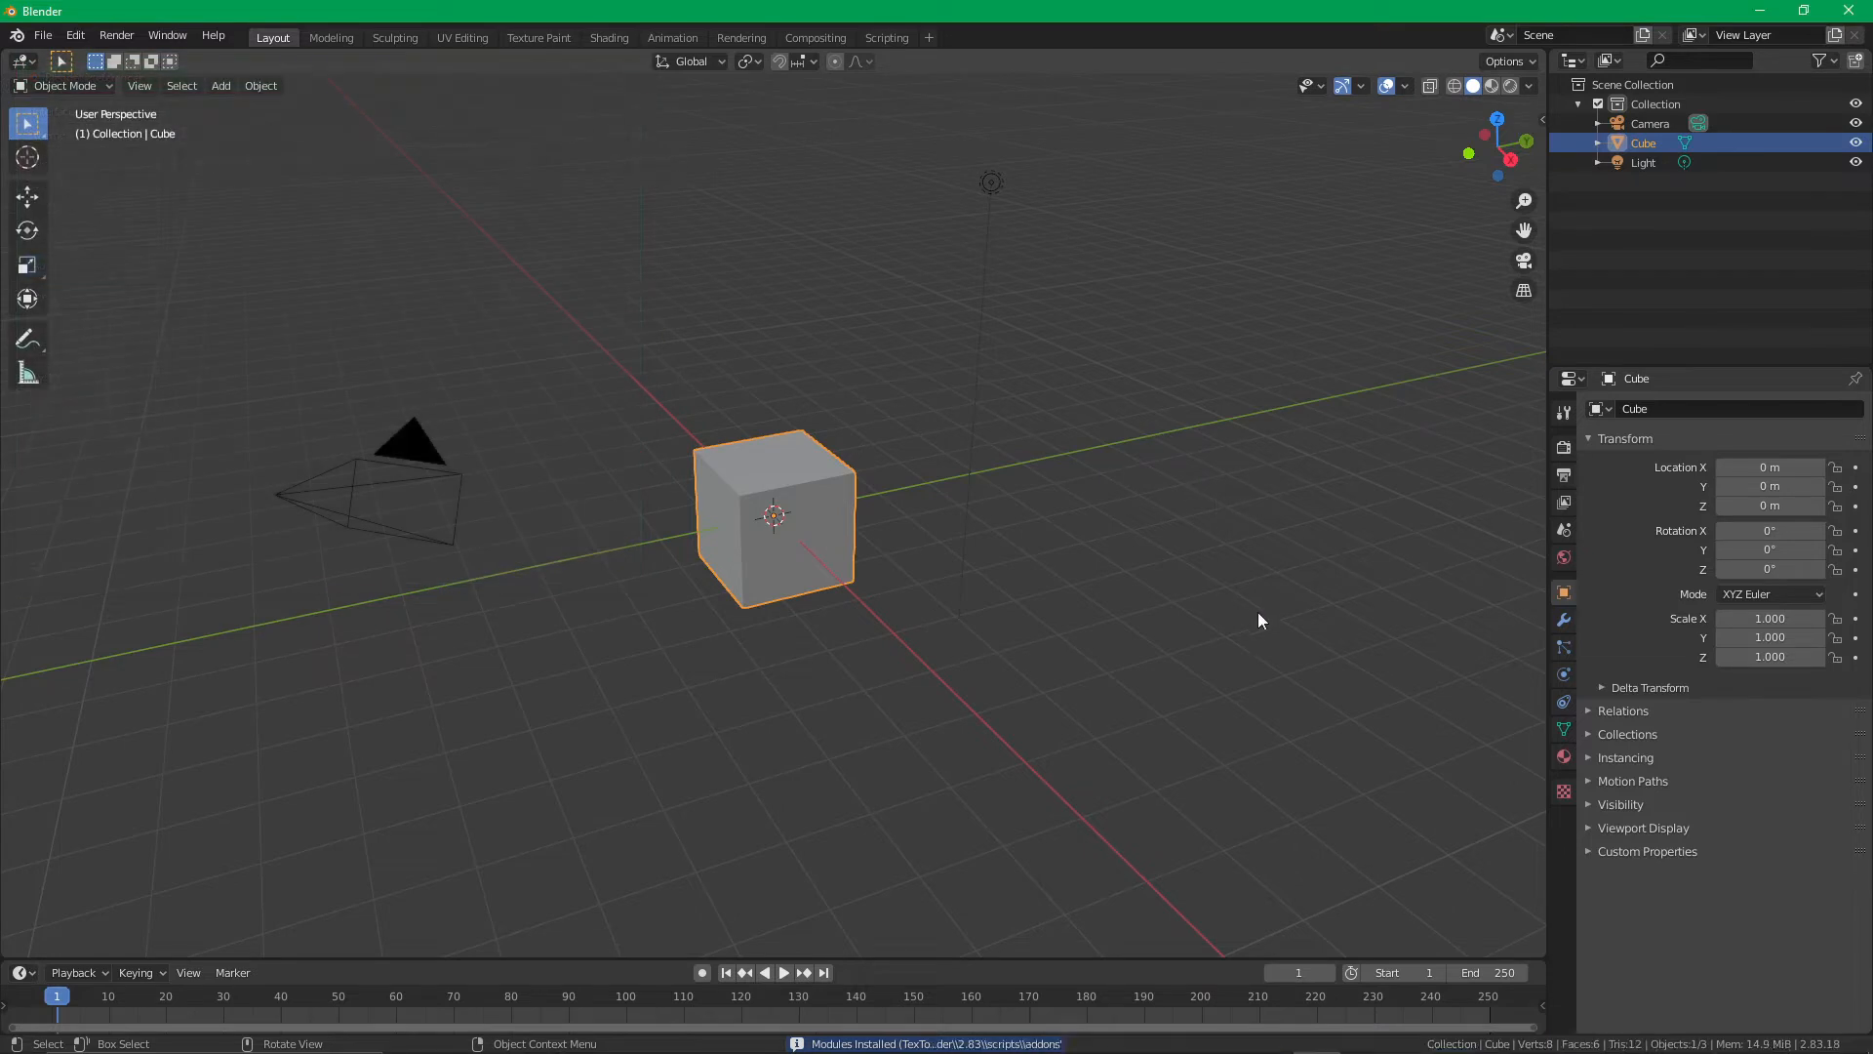
# Delete all the default objects from the scene: the cube, camera and light
pyautogui.press('a')
pyautogui.press('x')
pyautogui.click(638, 412)
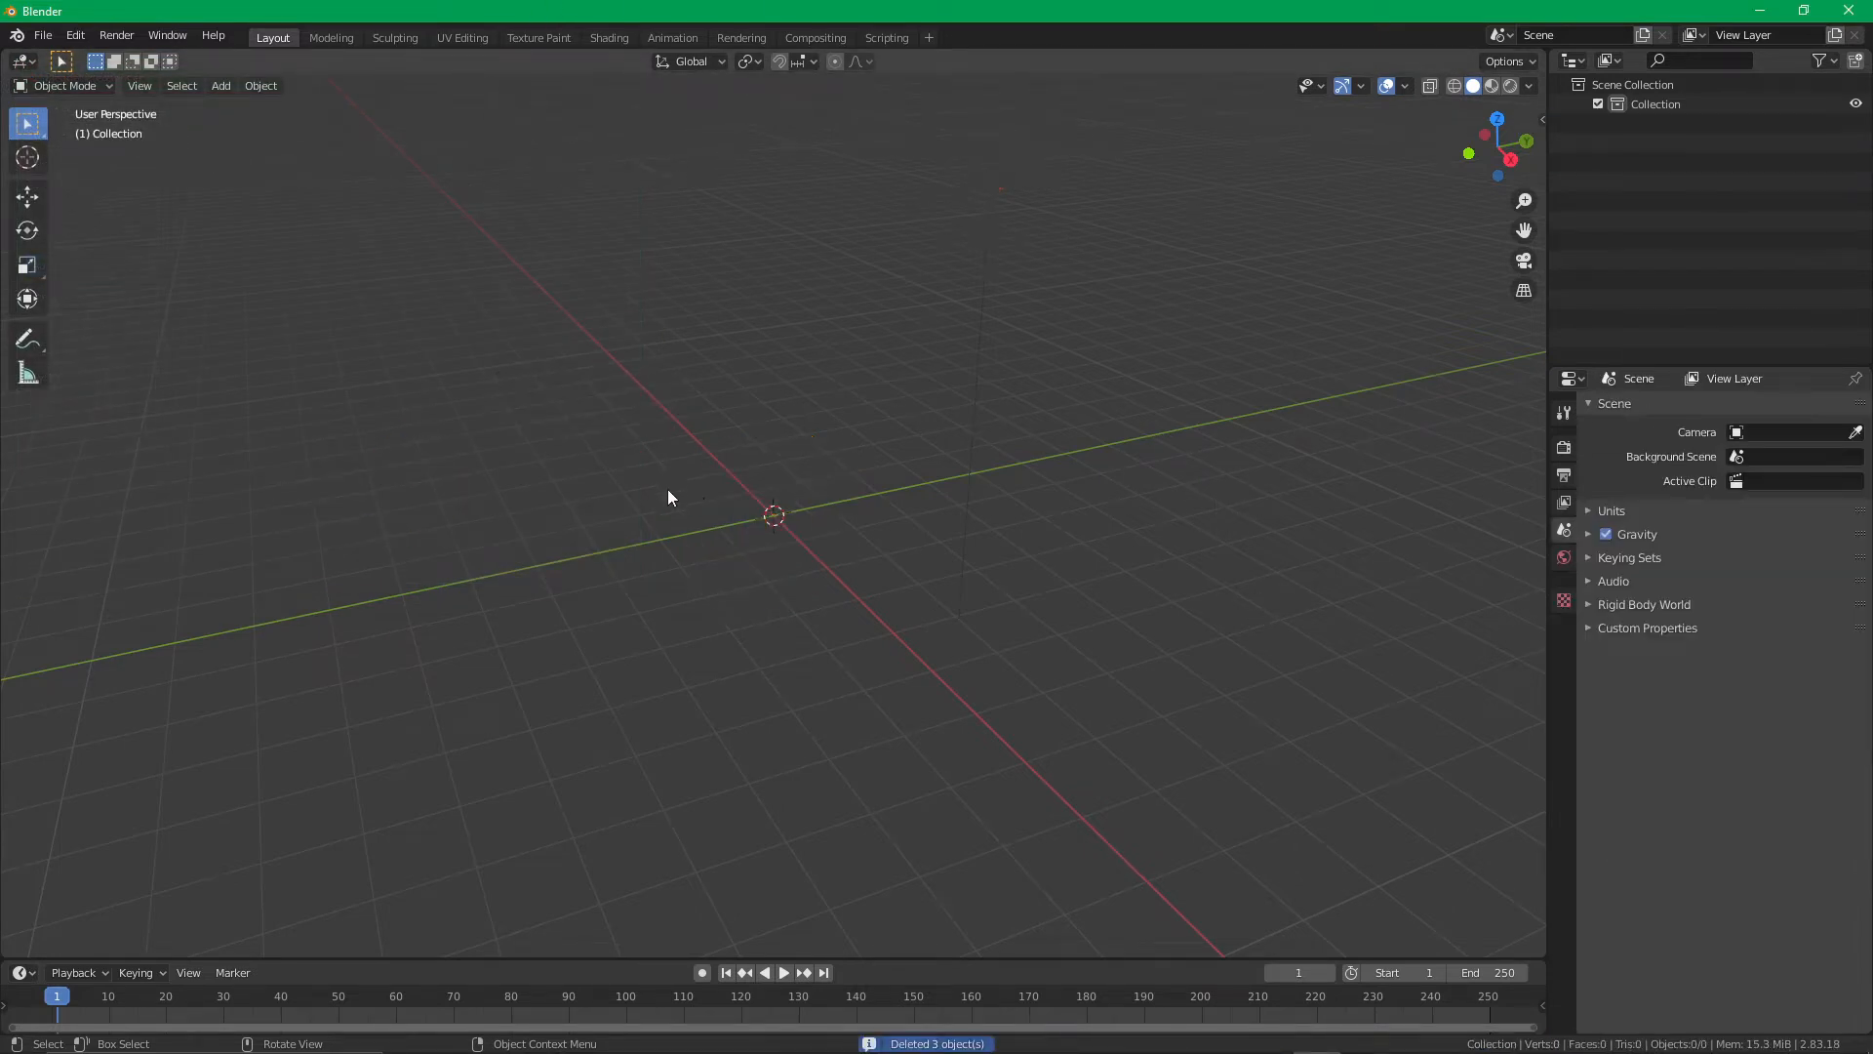
pyautogui.keyDown('shift'); pyautogui.moveTo(767, 506); pyautogui.dragTo(792, 638, button='middle'); pyautogui.keyUp('shift')
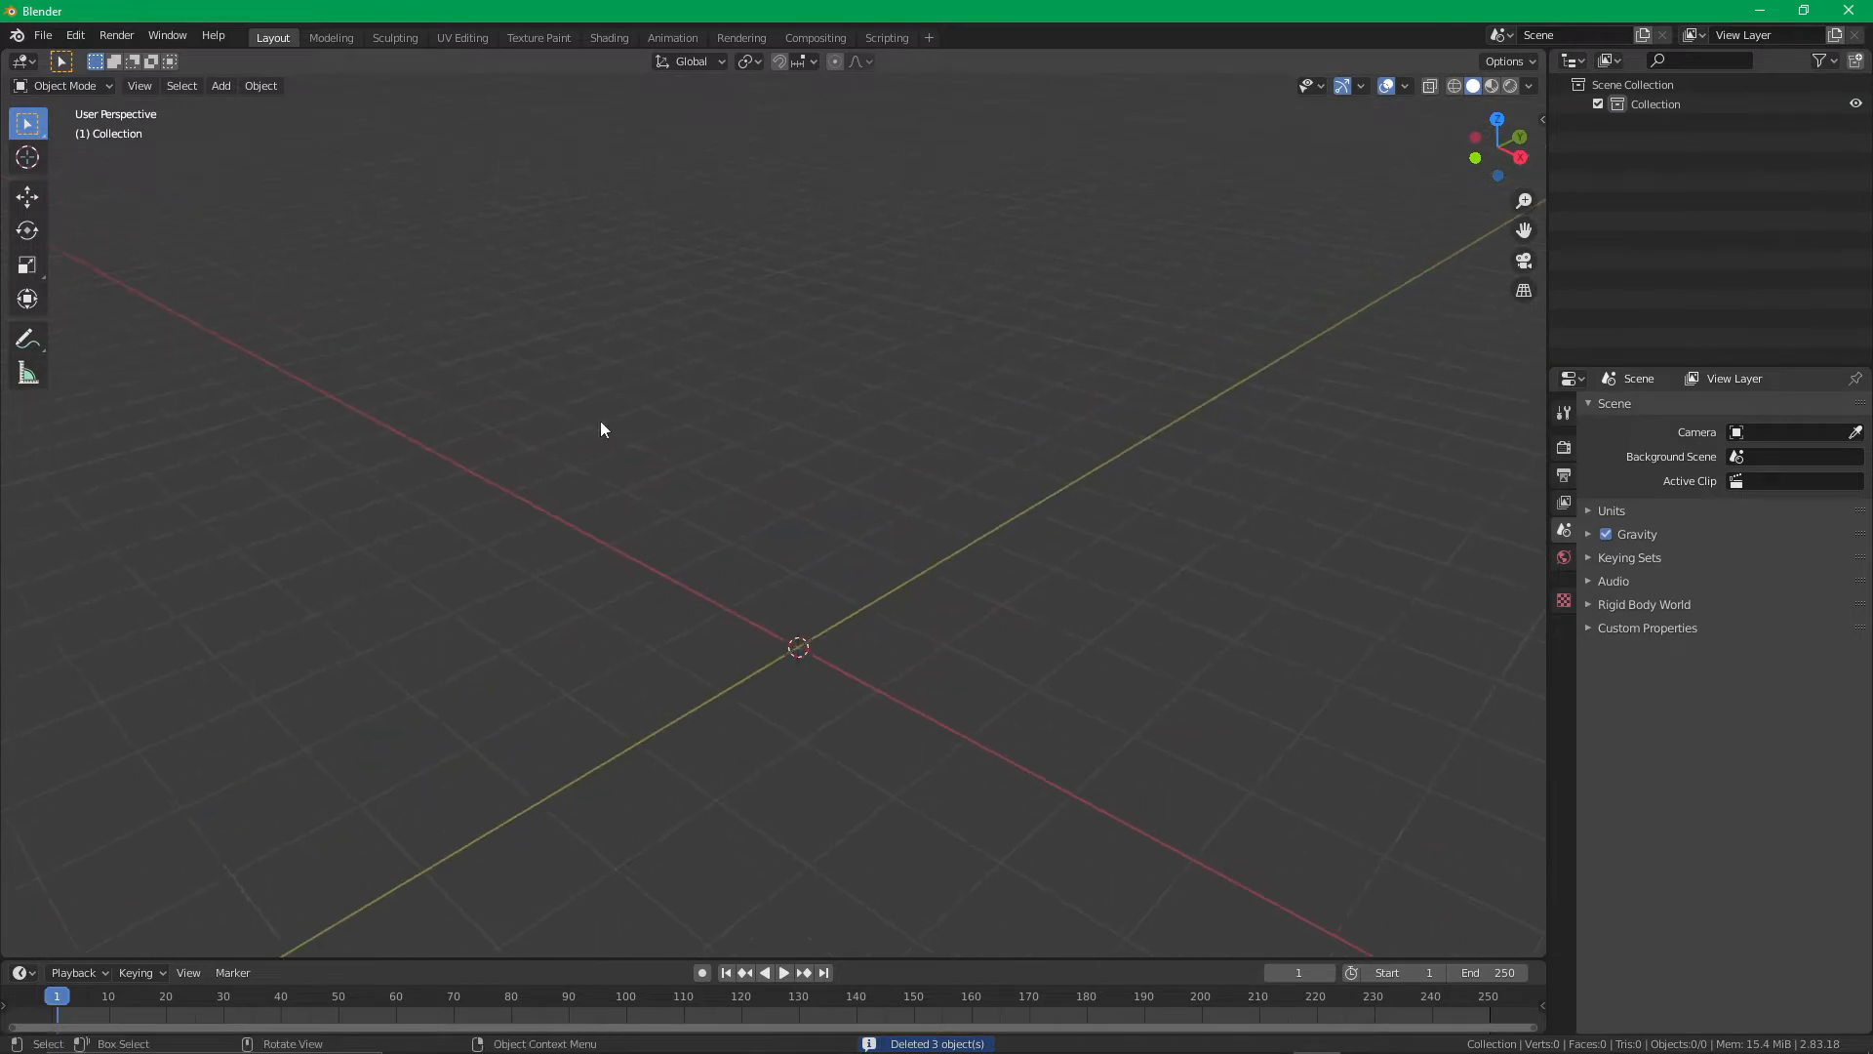
# Import the Wavefront model Beenie.obj from the C:\2021 folder
pyautogui.click(54, 37)
pyautogui.moveTo(98, 291)
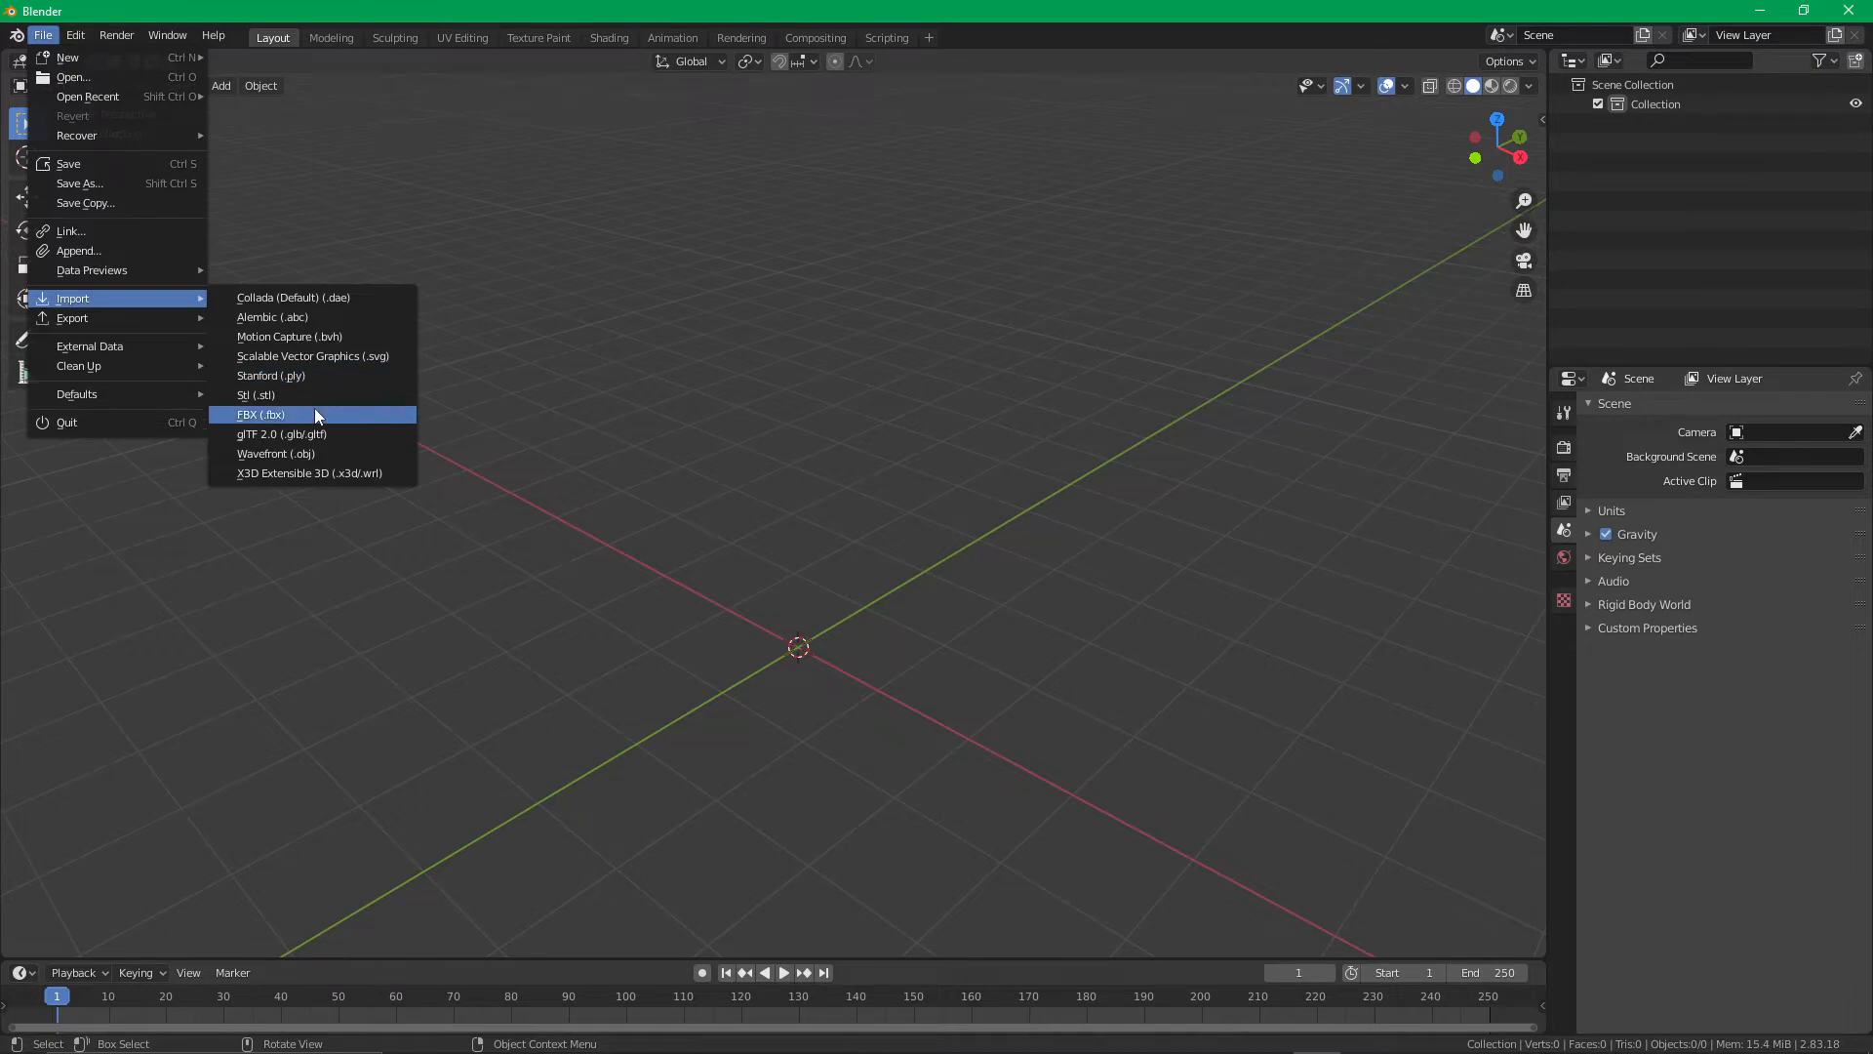
pyautogui.click(306, 451)
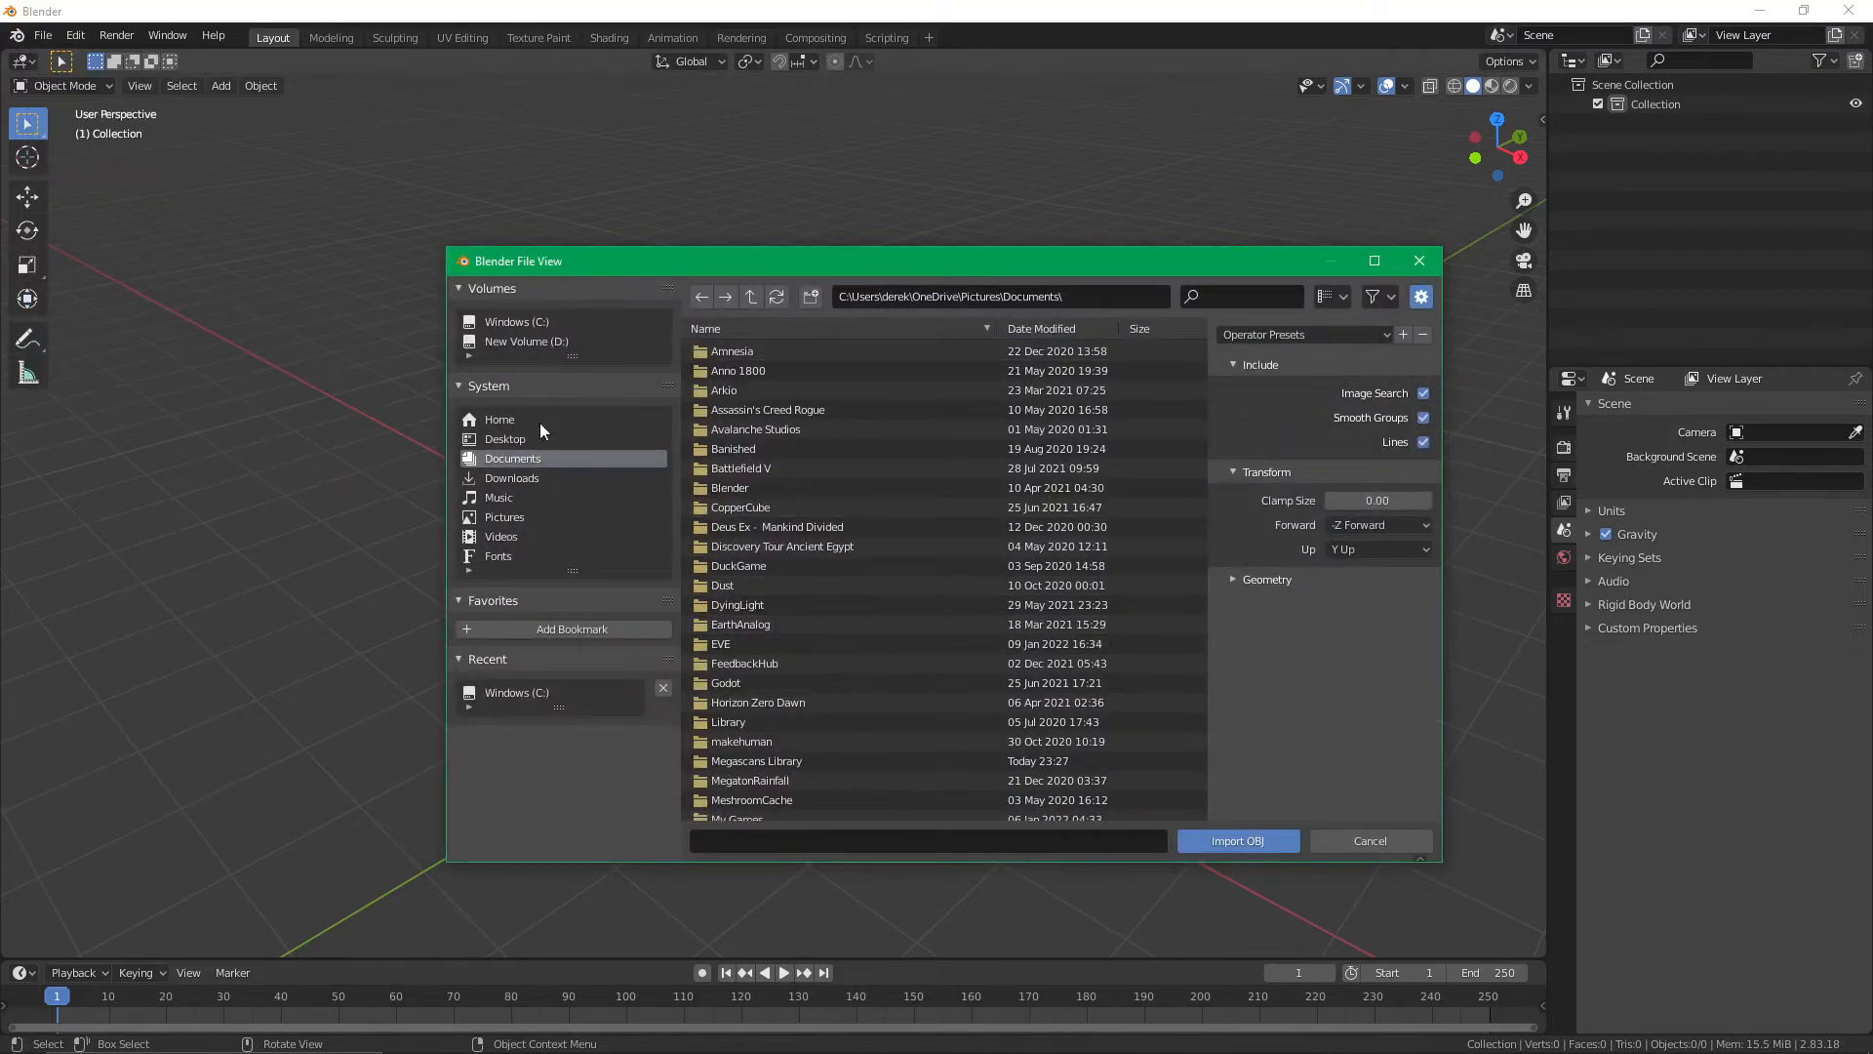
pyautogui.click(527, 321)
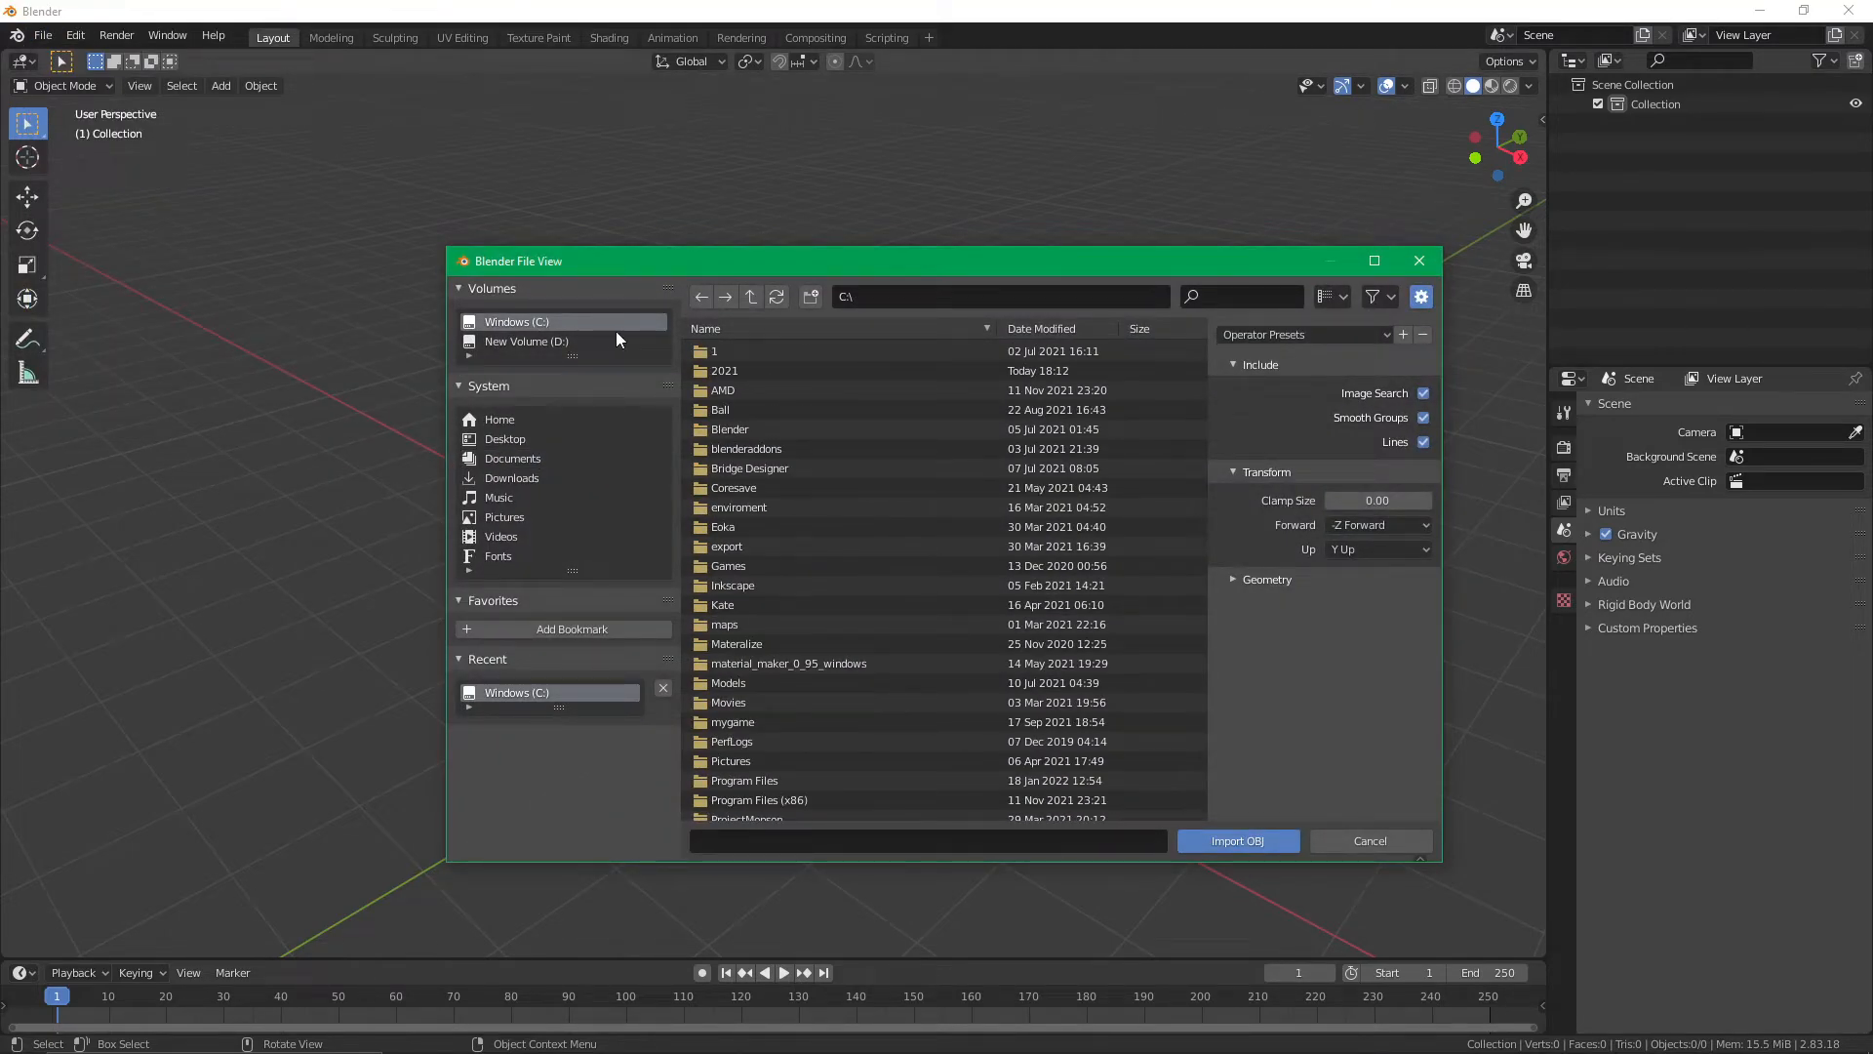
pyautogui.doubleClick(737, 372)
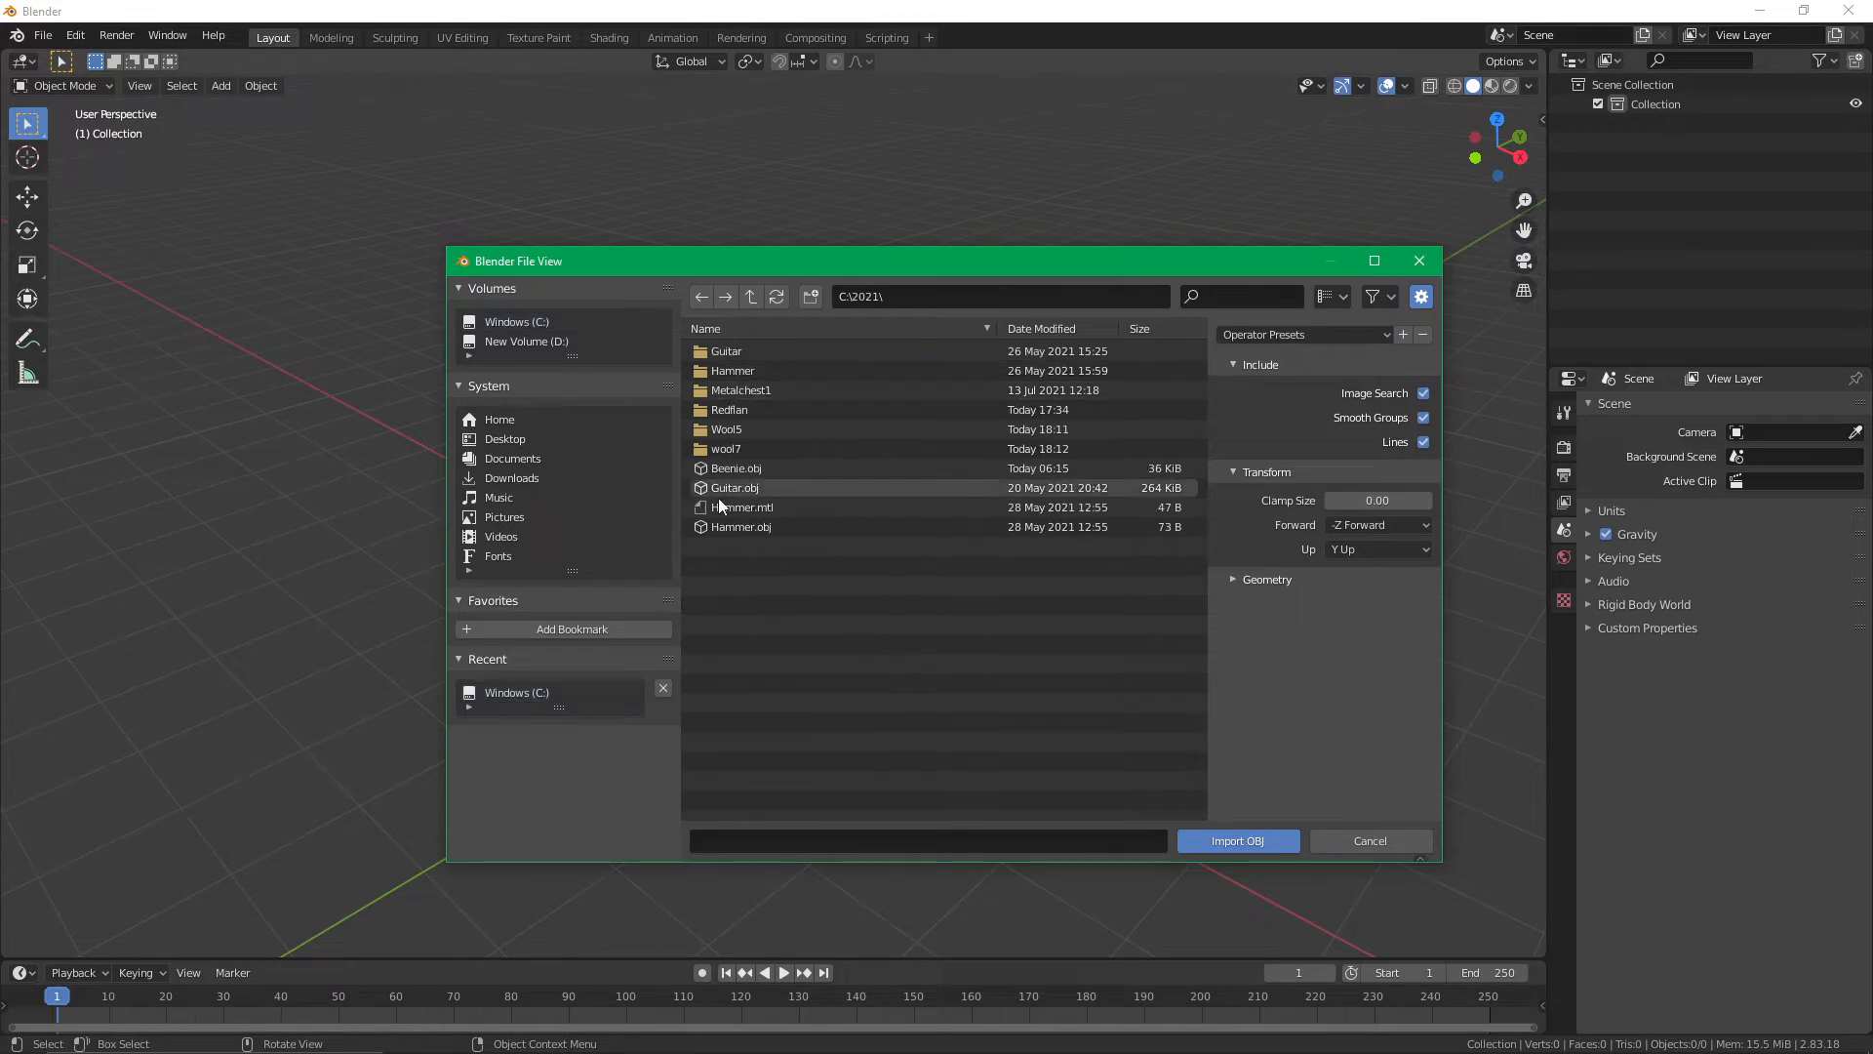
pyautogui.doubleClick(727, 471)
# Scale the imported beenie up by a factor of 20
pyautogui.scroll(3, 914, 749)
pyautogui.moveTo(919, 750); pyautogui.dragTo(833, 744, button='middle')
pyautogui.scroll(-3, 833, 751)
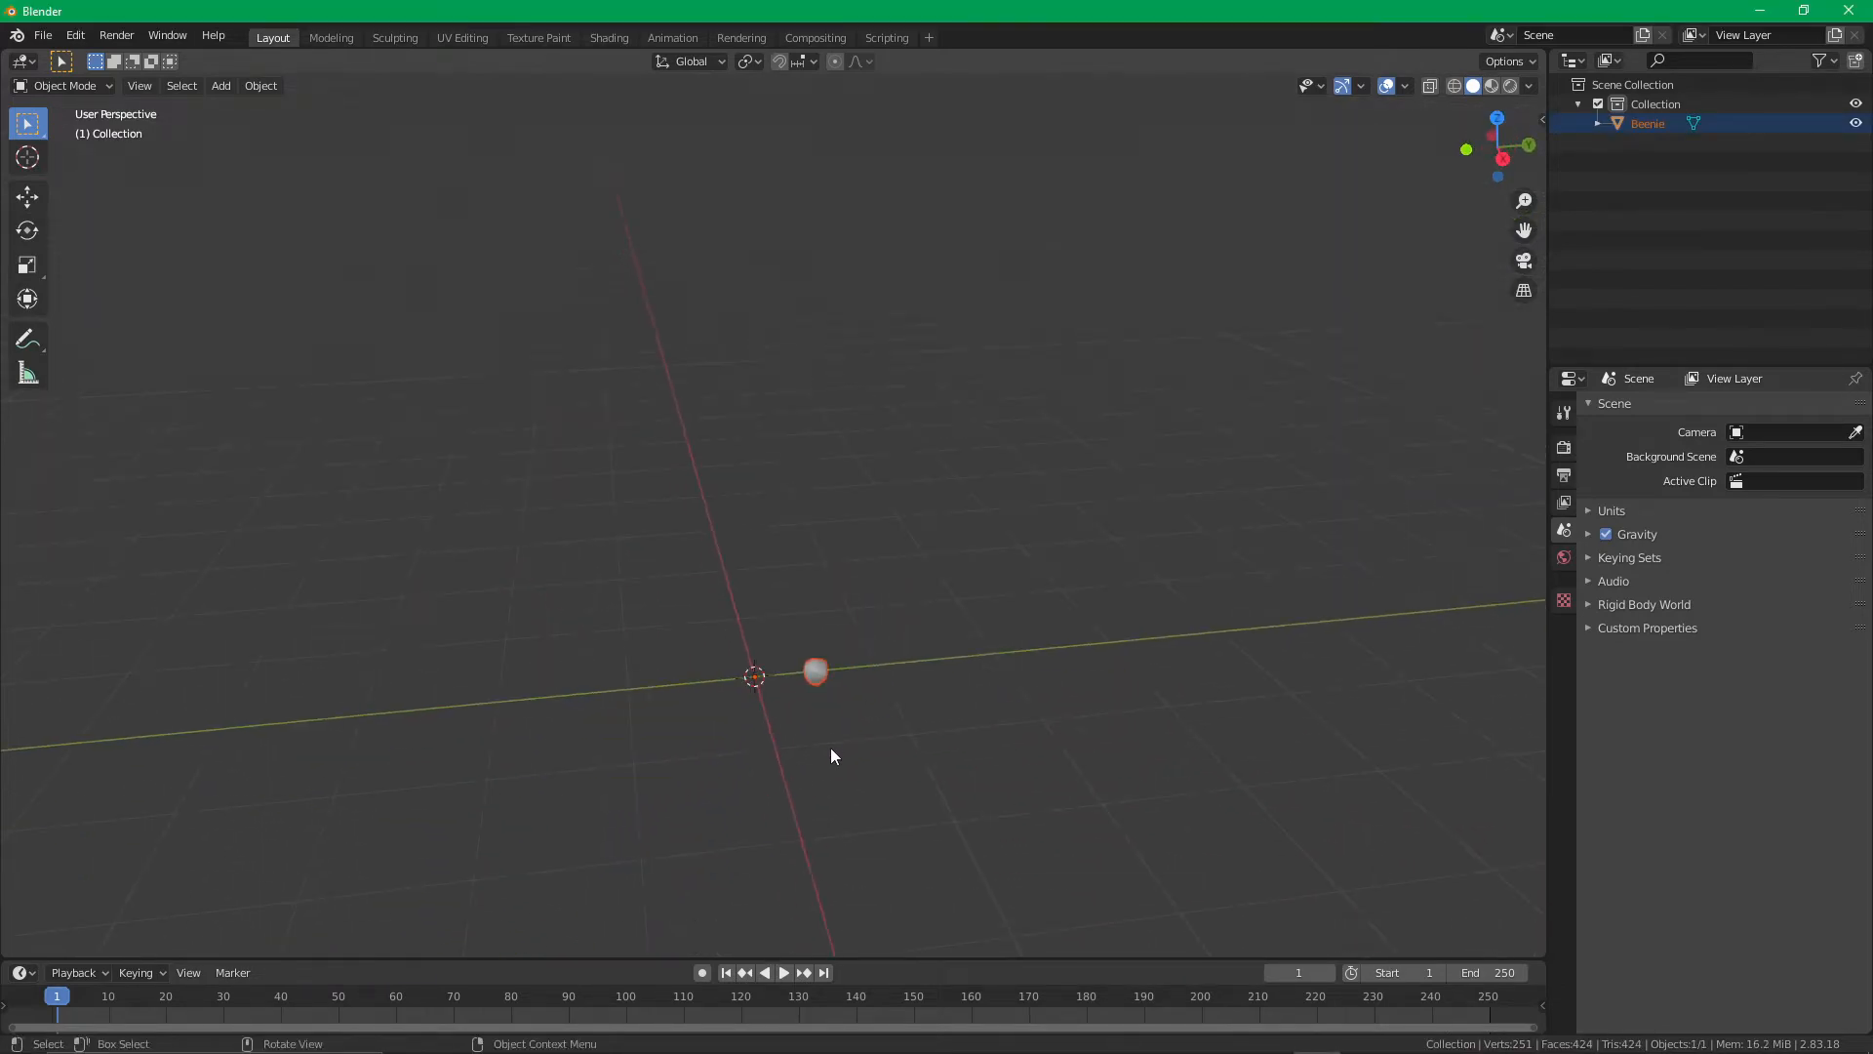
pyautogui.press('s')
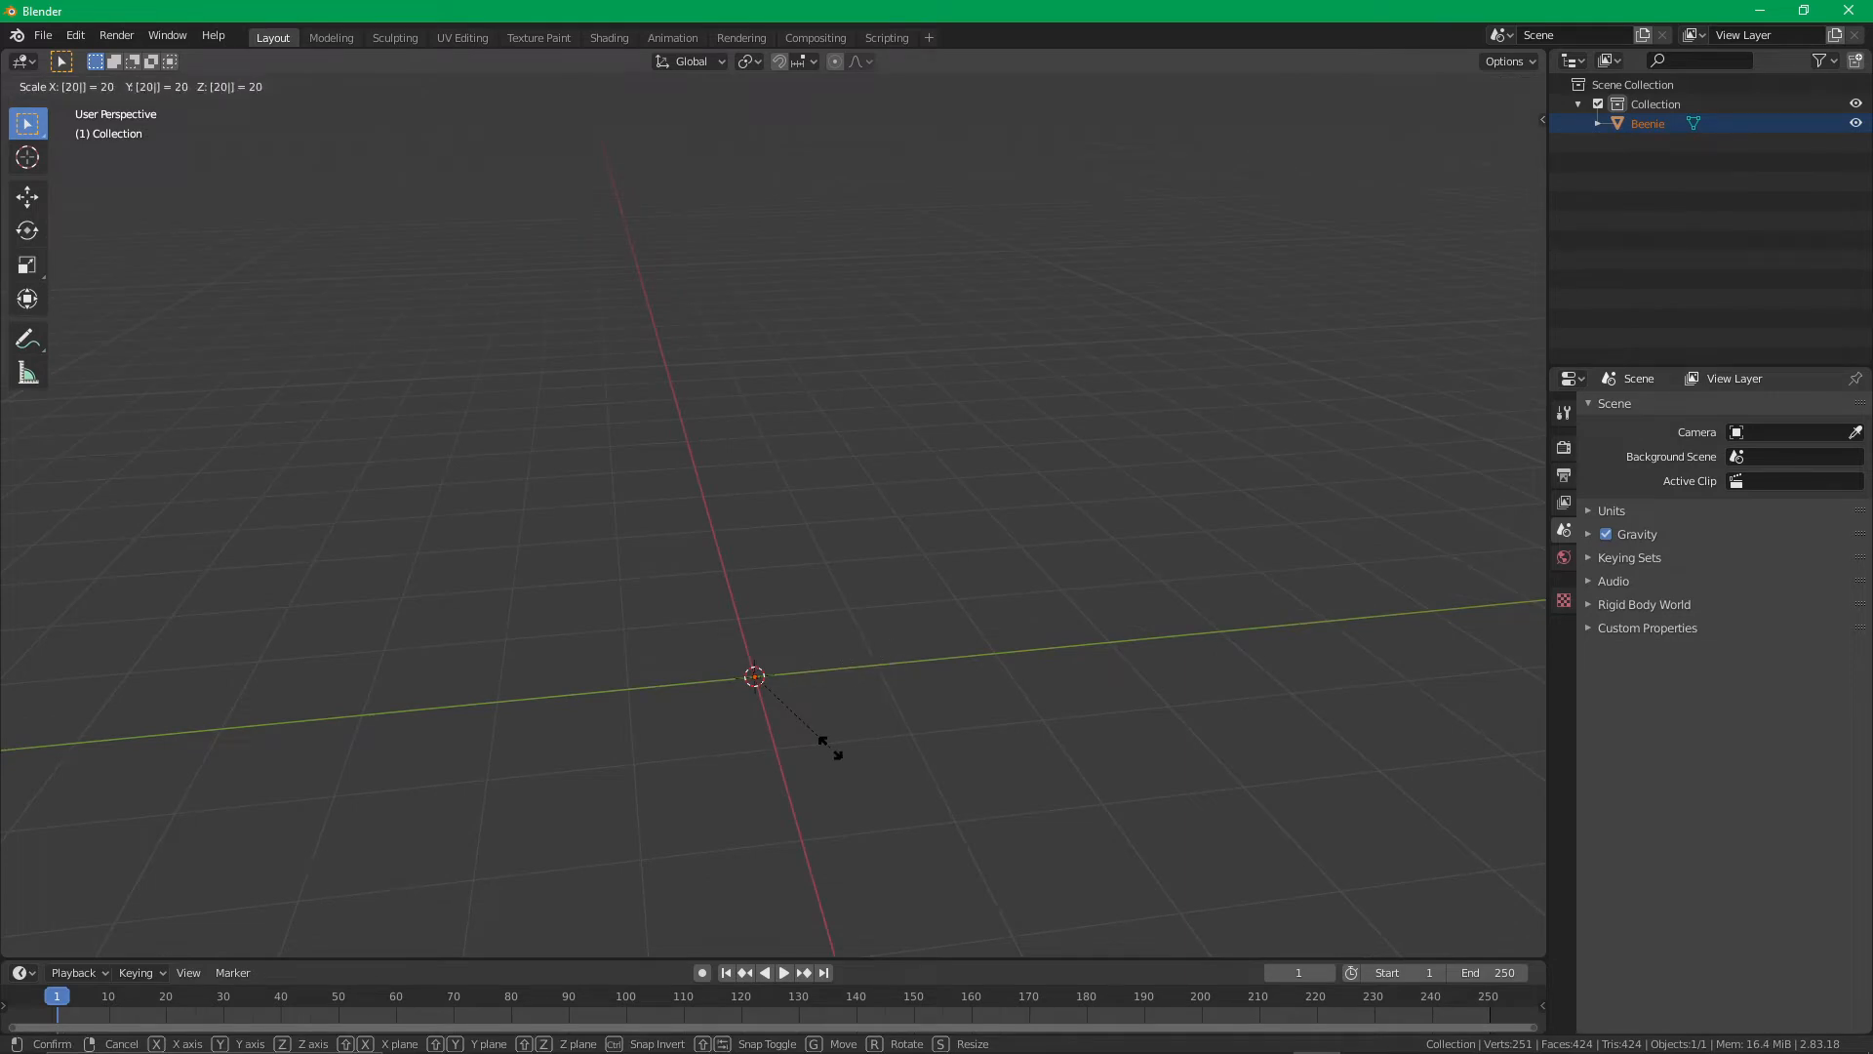
pyautogui.press('Return')
# Move the beenie along the global Y axis until it is centred over the world origin
pyautogui.scroll(-3, 829, 747)
pyautogui.moveTo(829, 747); pyautogui.dragTo(845, 478, button='middle')
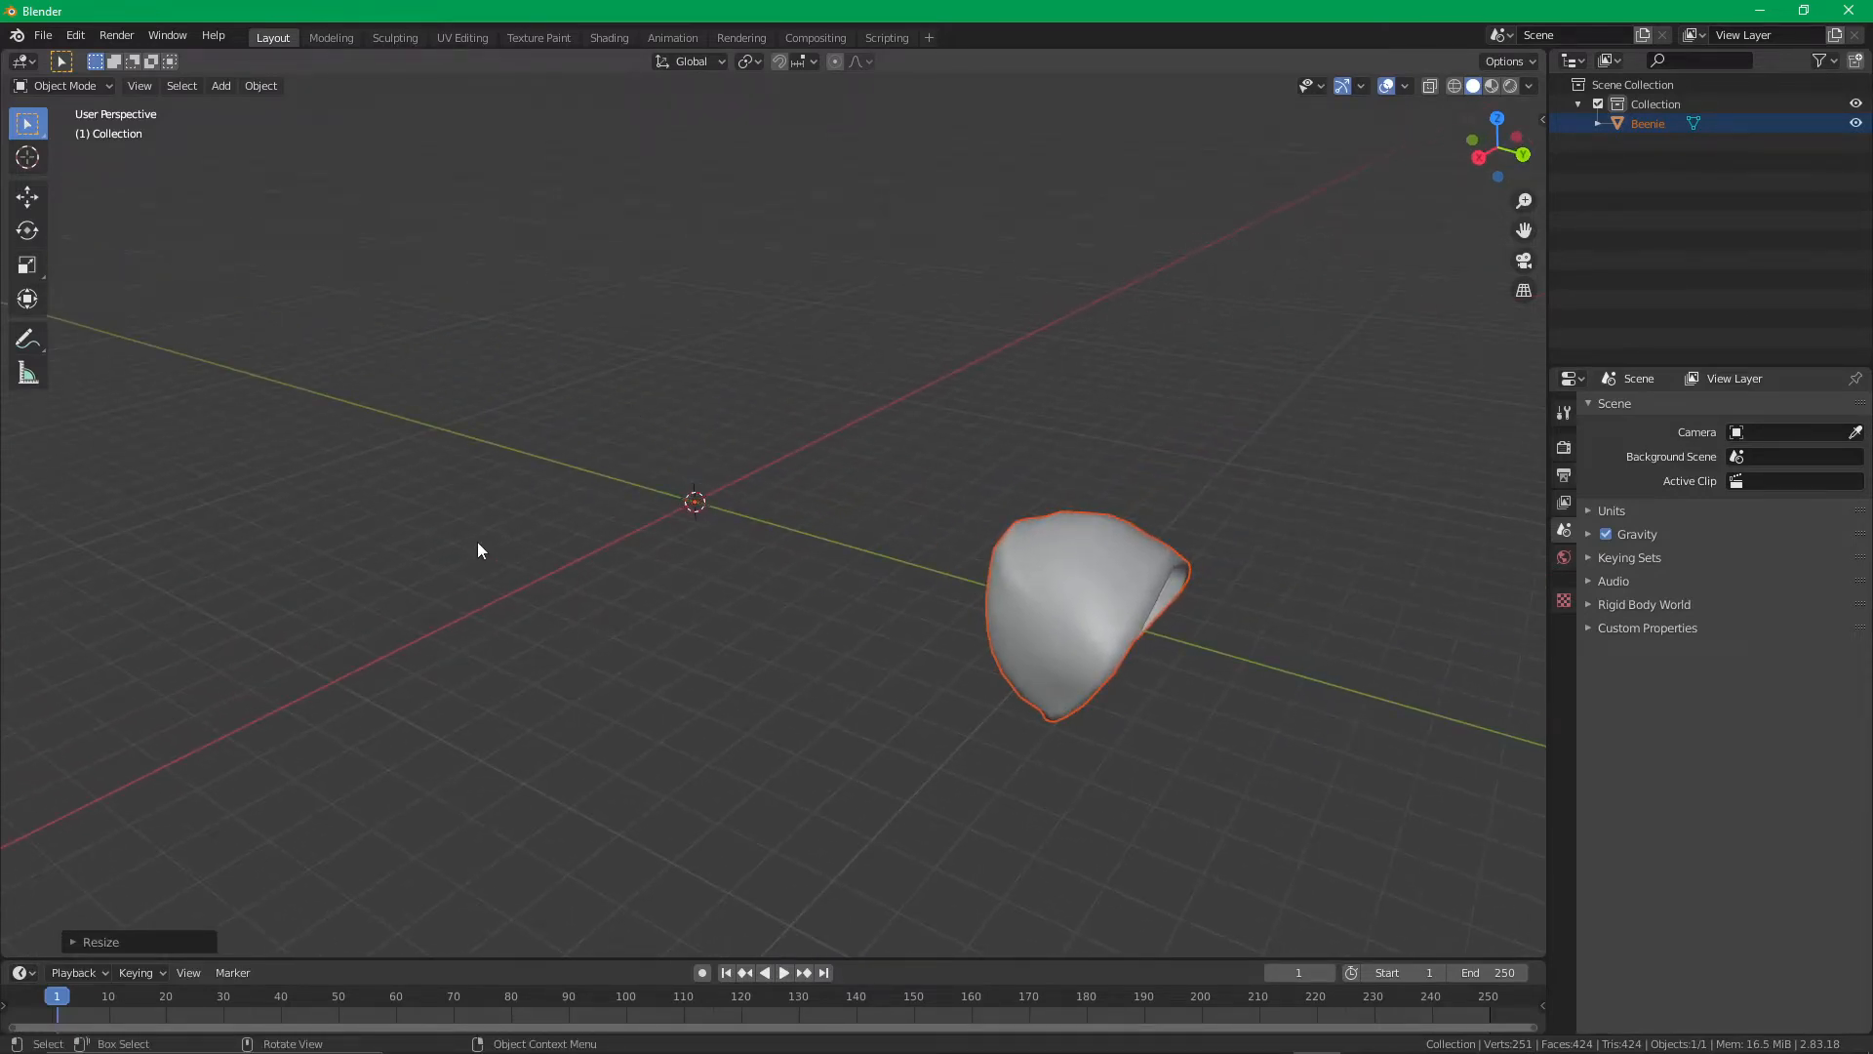
pyautogui.moveTo(1077, 609); pyautogui.dragTo(922, 573, button='middle')
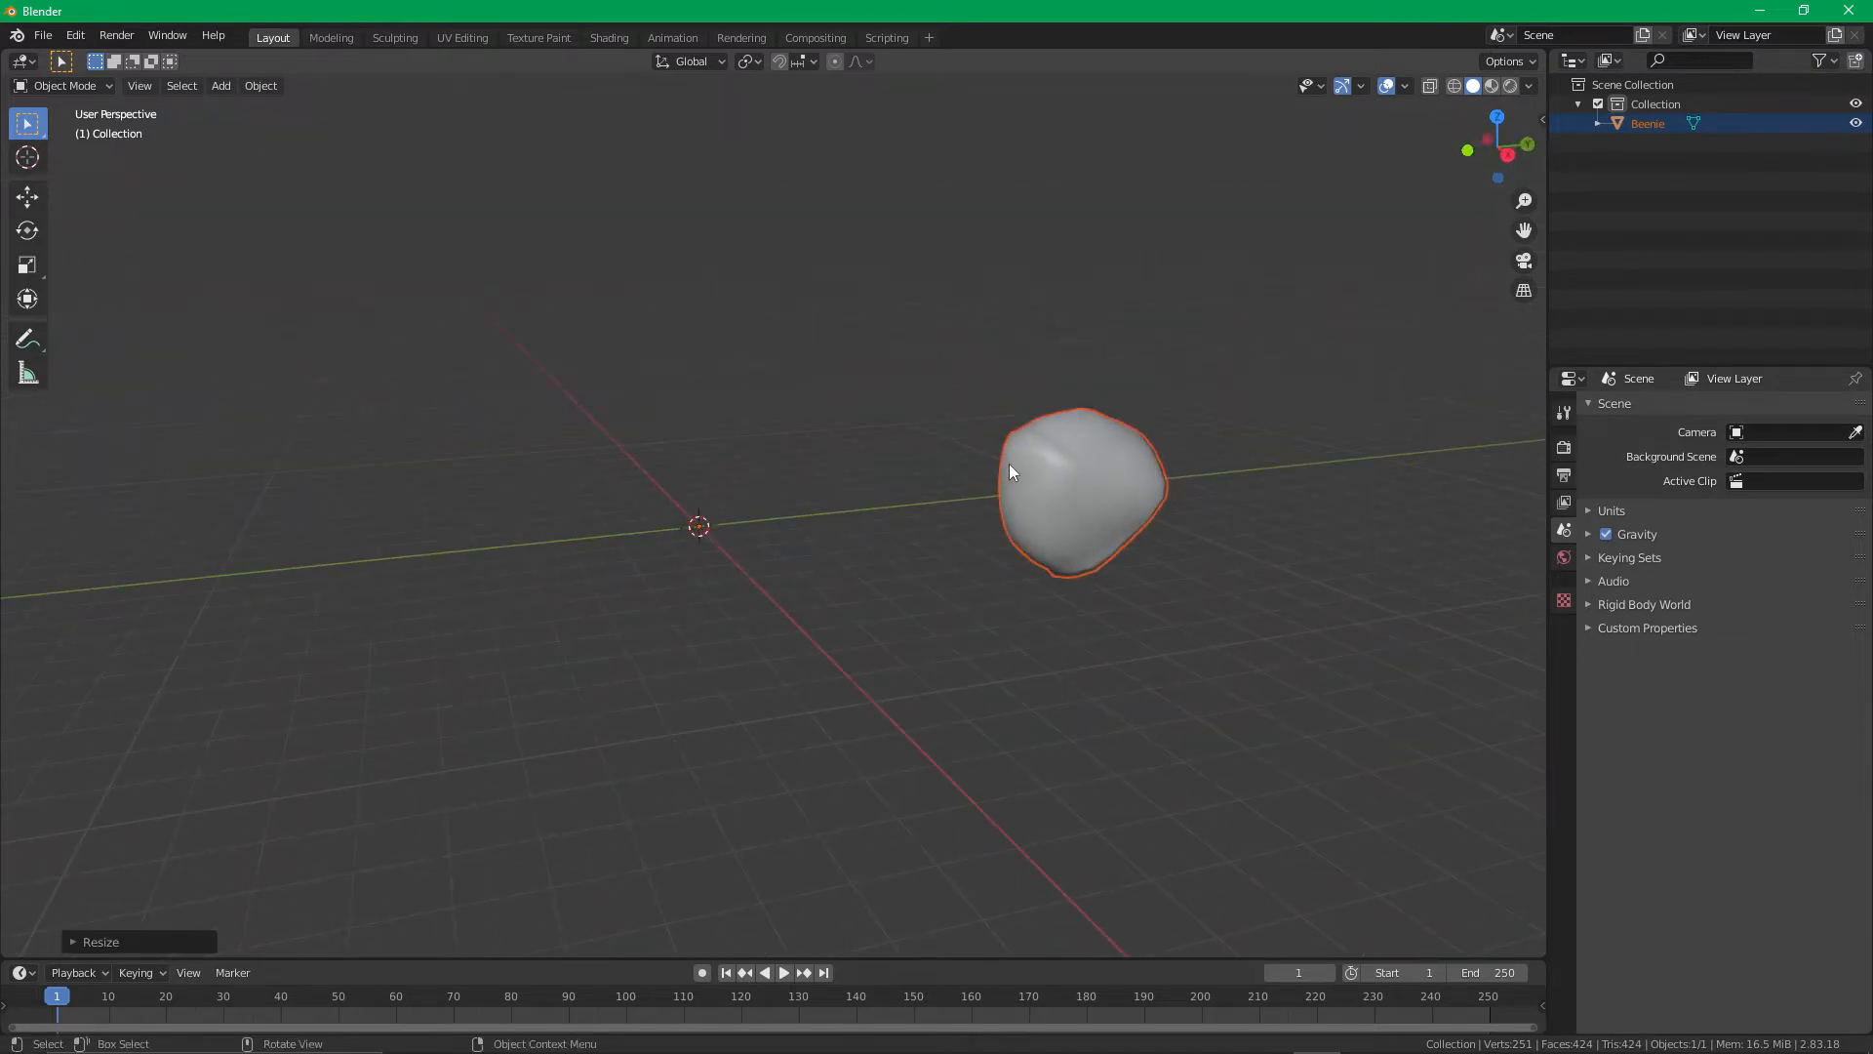
pyautogui.moveTo(1114, 478); pyautogui.dragTo(1074, 493, button='middle')
pyautogui.press('g')
pyautogui.press('y')
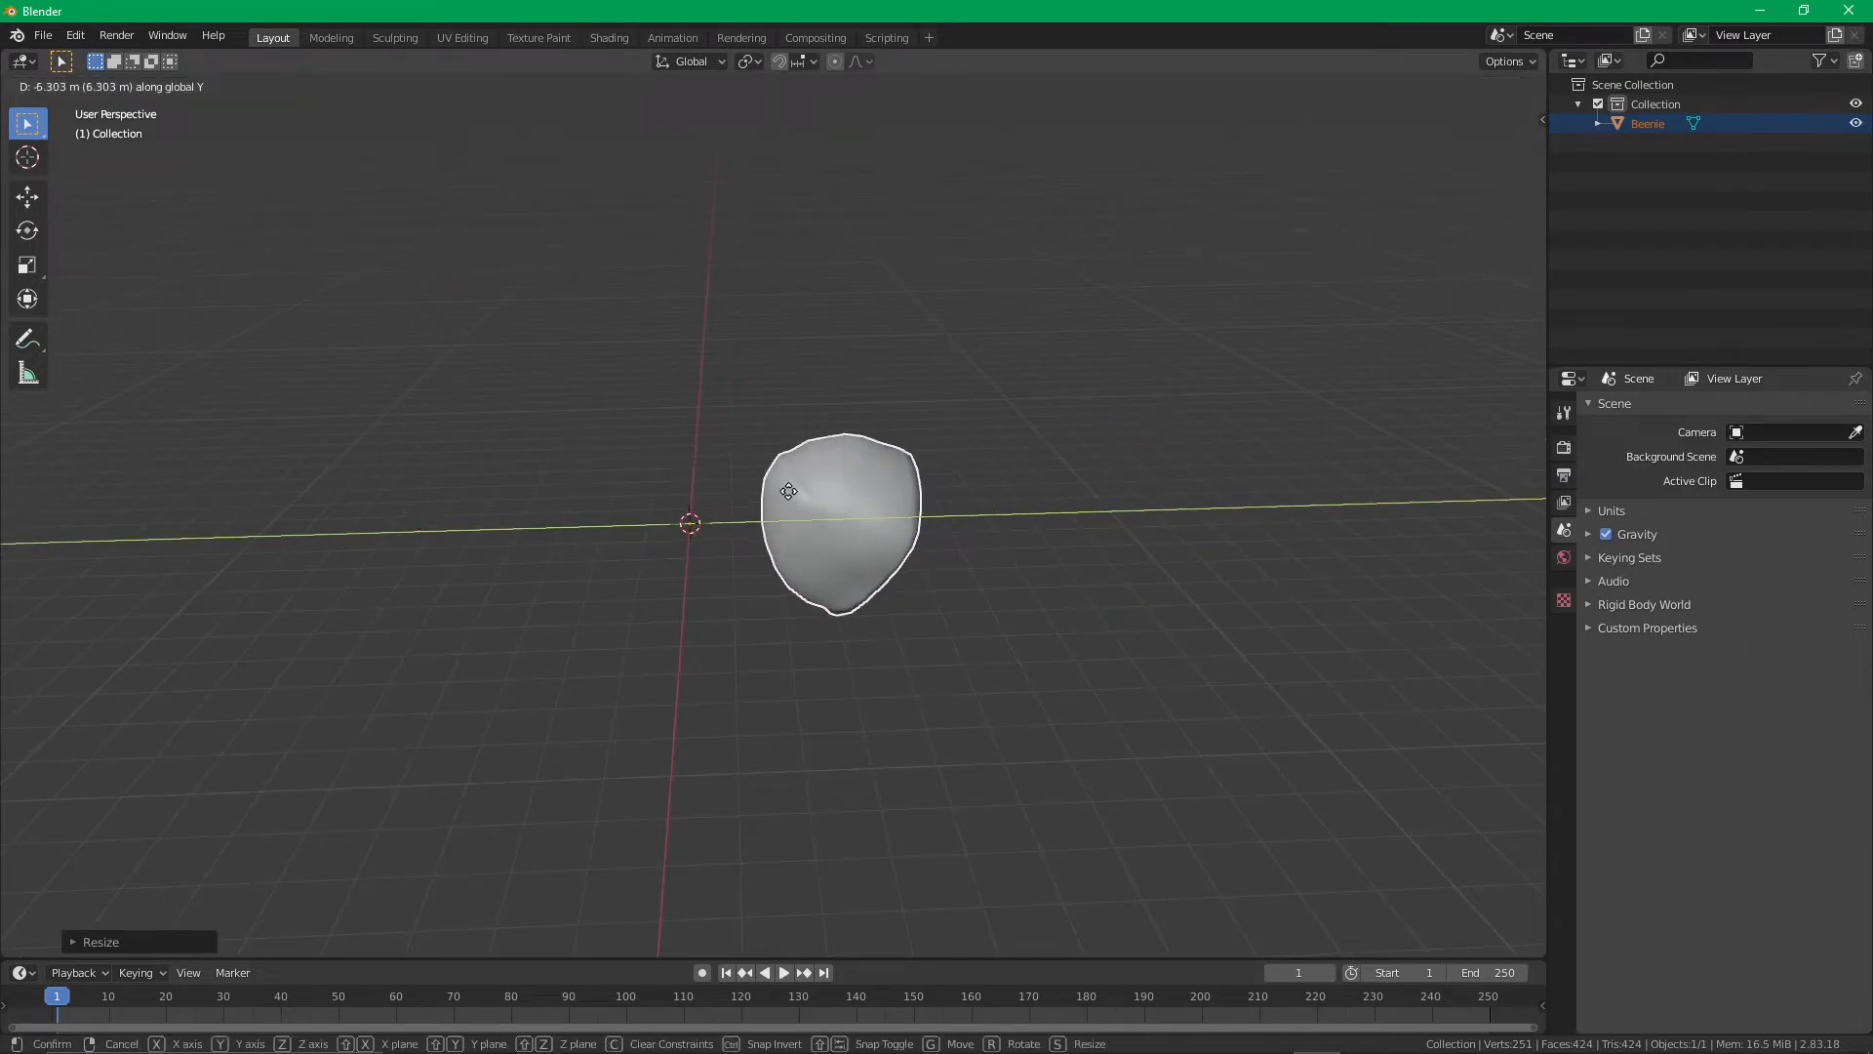
pyautogui.click(635, 486)
# Rotate the beenie about the global X axis until its opening faces down, and re-centre it along Y on the X axis line
pyautogui.moveTo(625, 596)
pyautogui.mouseDown(button='middle')
pyautogui.moveTo(767, 634)
pyautogui.moveTo(729, 648)
pyautogui.moveTo(634, 561)
pyautogui.moveTo(600, 605)
pyautogui.mouseUp(button='middle')
pyautogui.press('r')
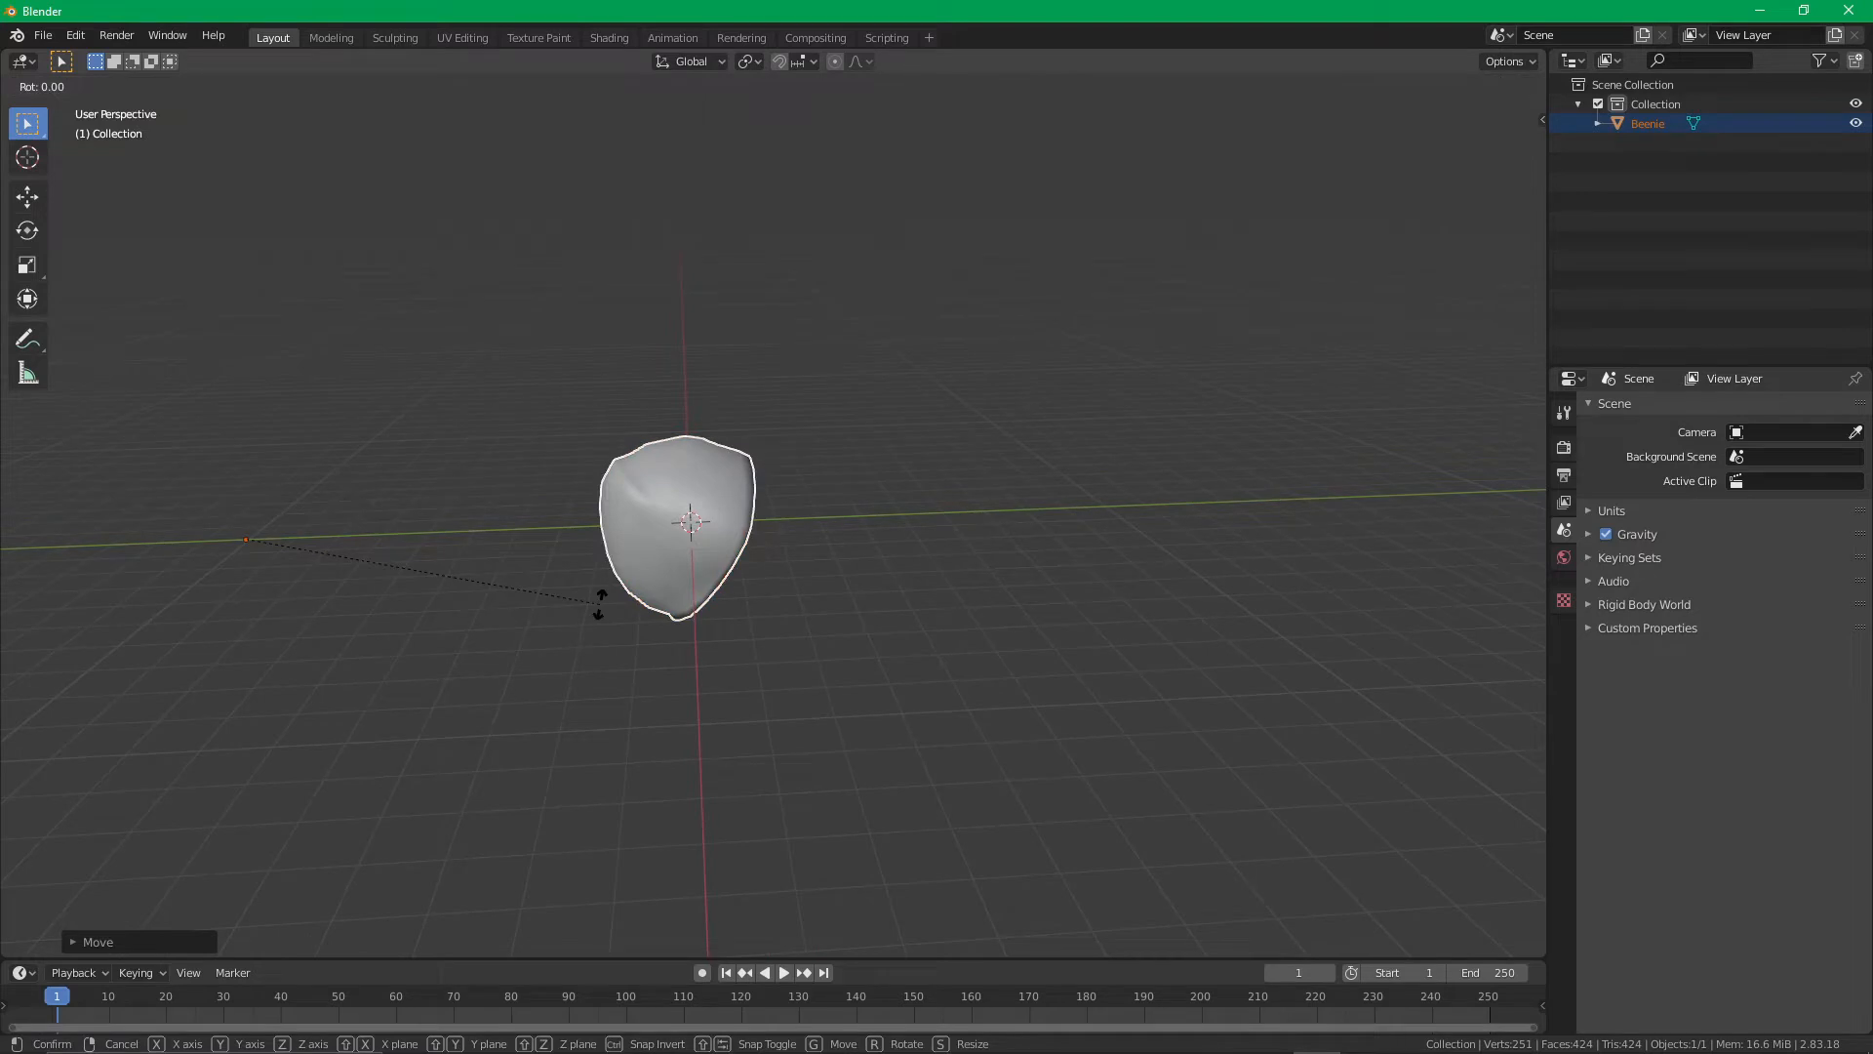
pyautogui.press('x')
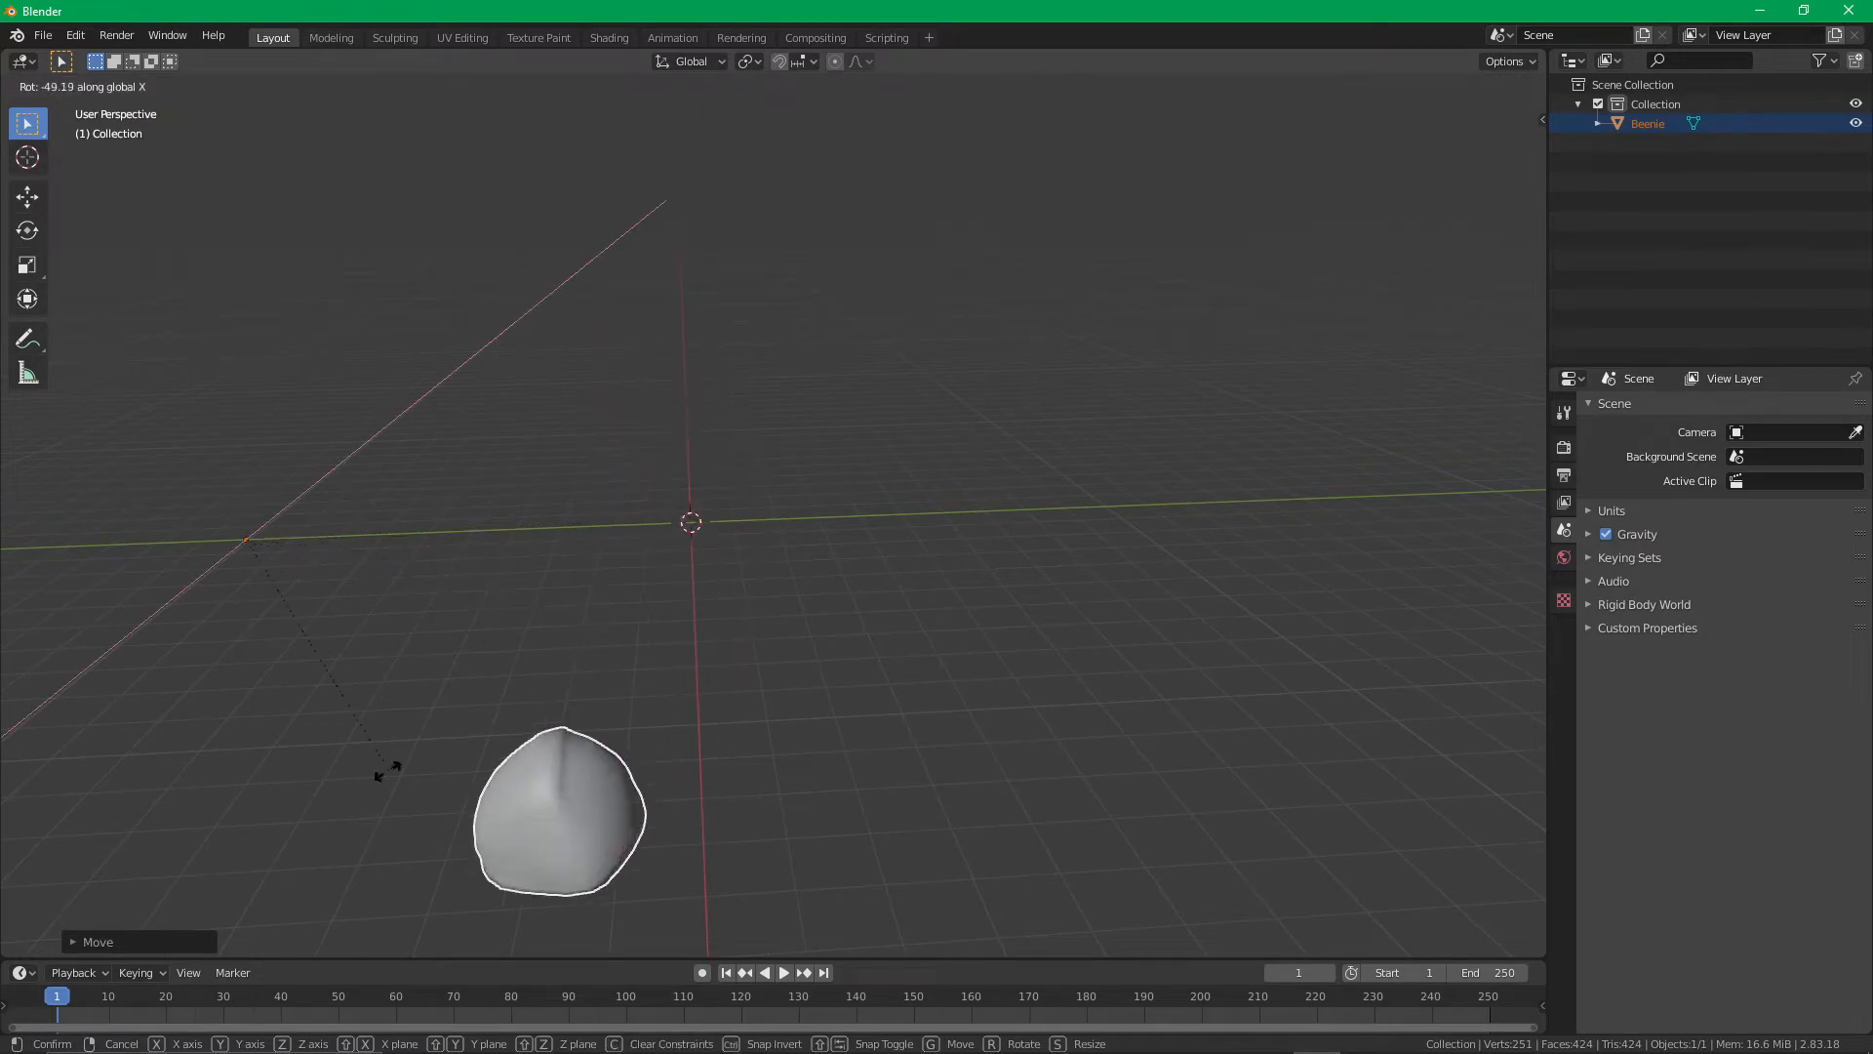
pyautogui.click(356, 785)
pyautogui.press('g')
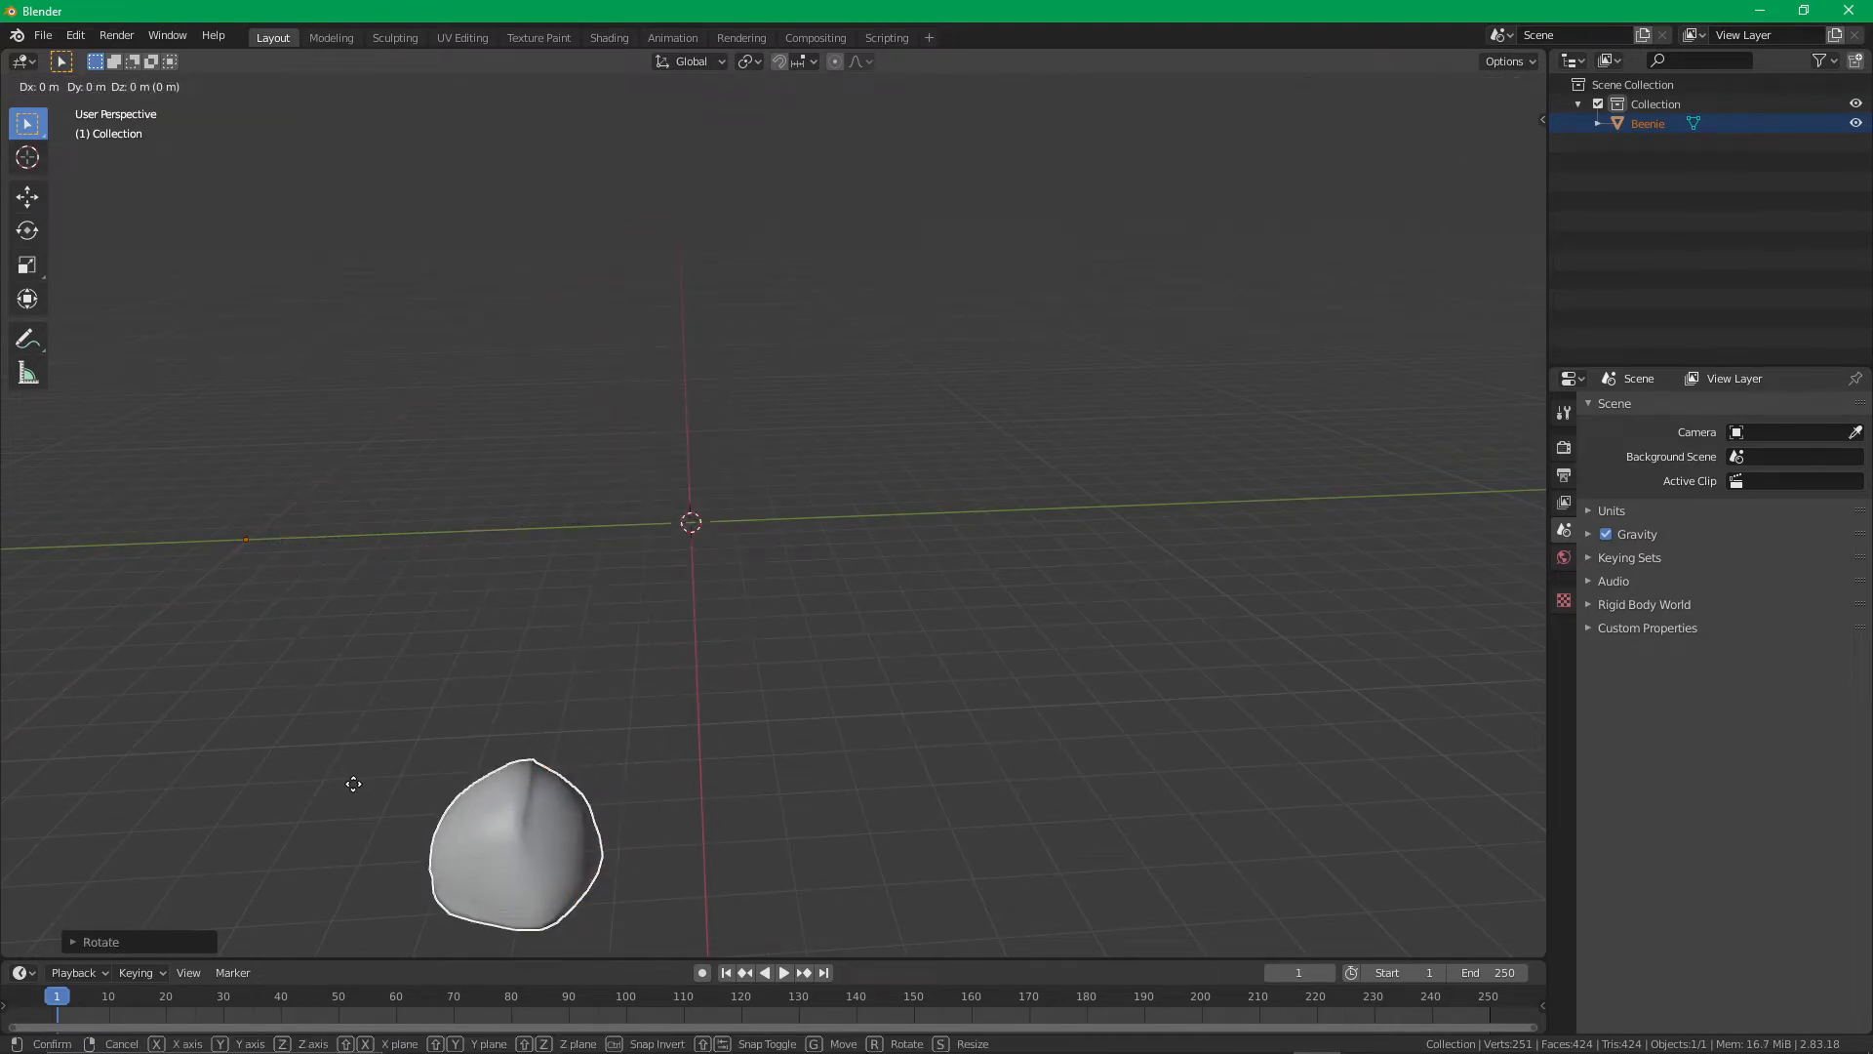
pyautogui.press('y')
pyautogui.click(551, 792)
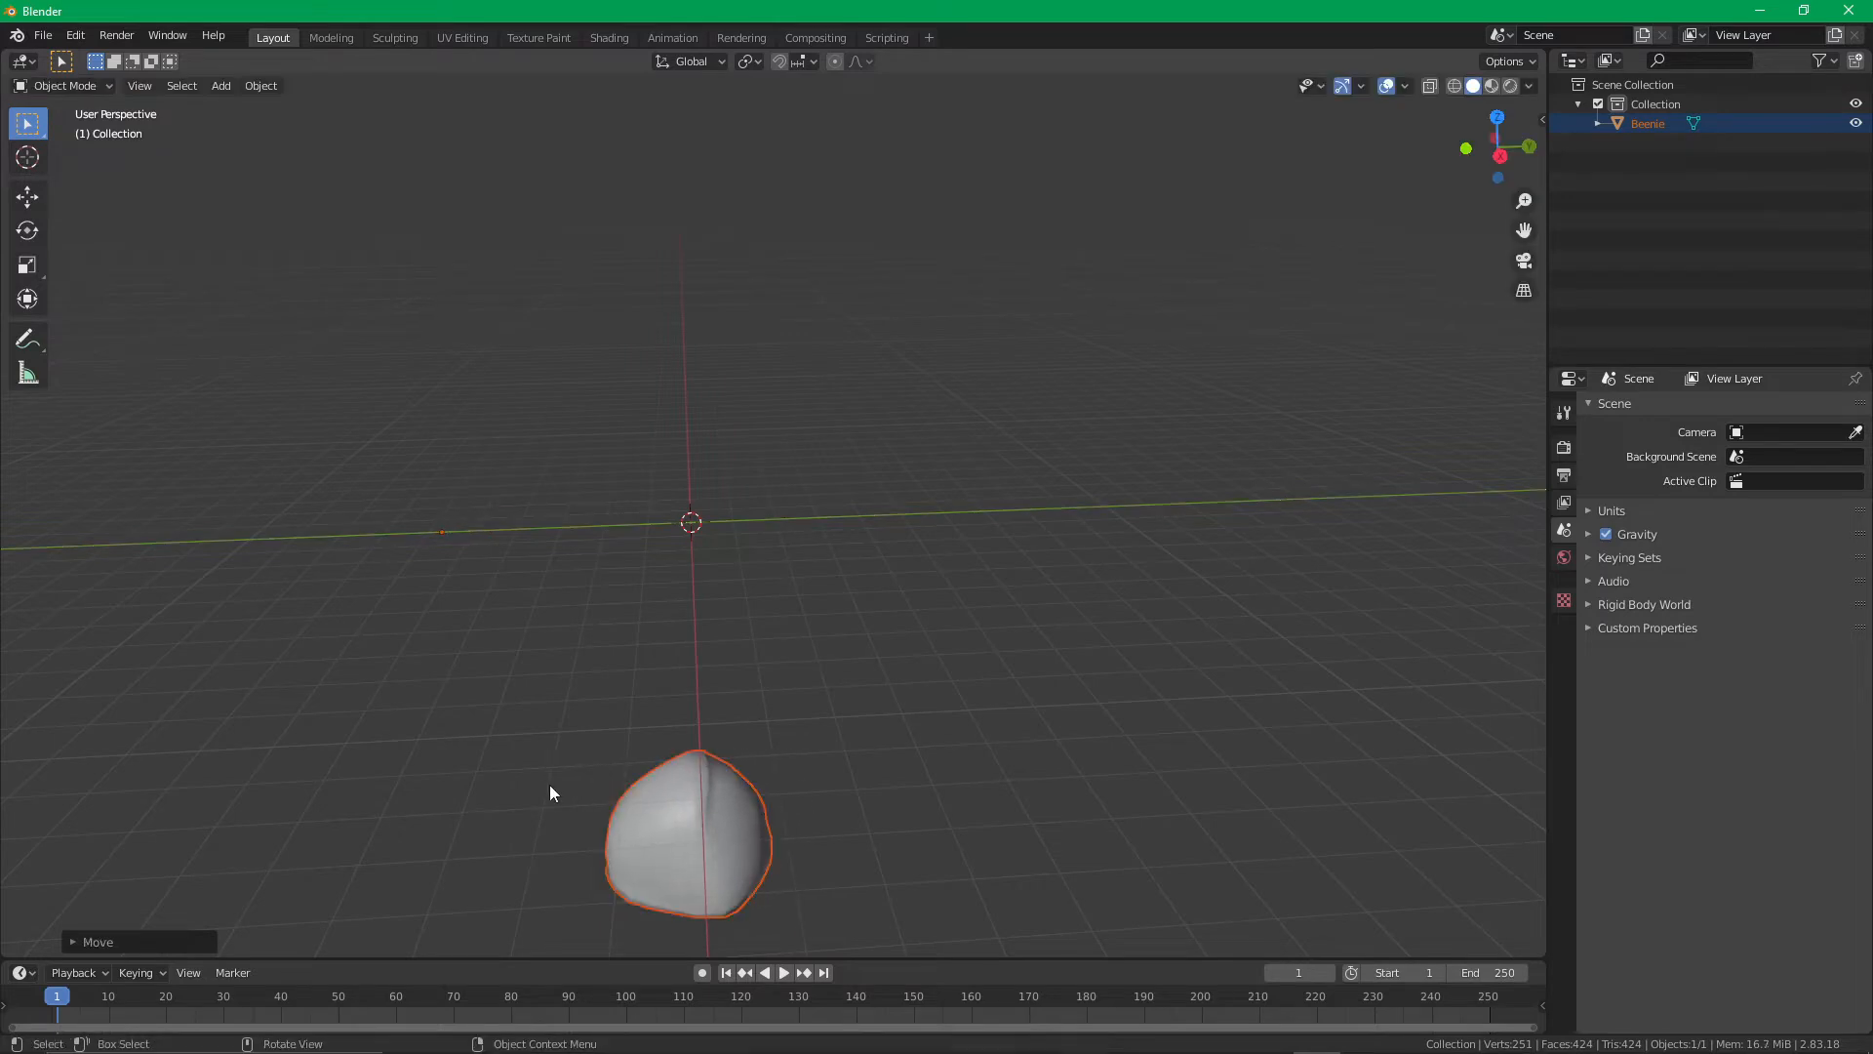
# Raise the beenie along the global Z axis until it sits just above the grid at the world origin, and deselect it
pyautogui.press('g')
pyautogui.press('z')
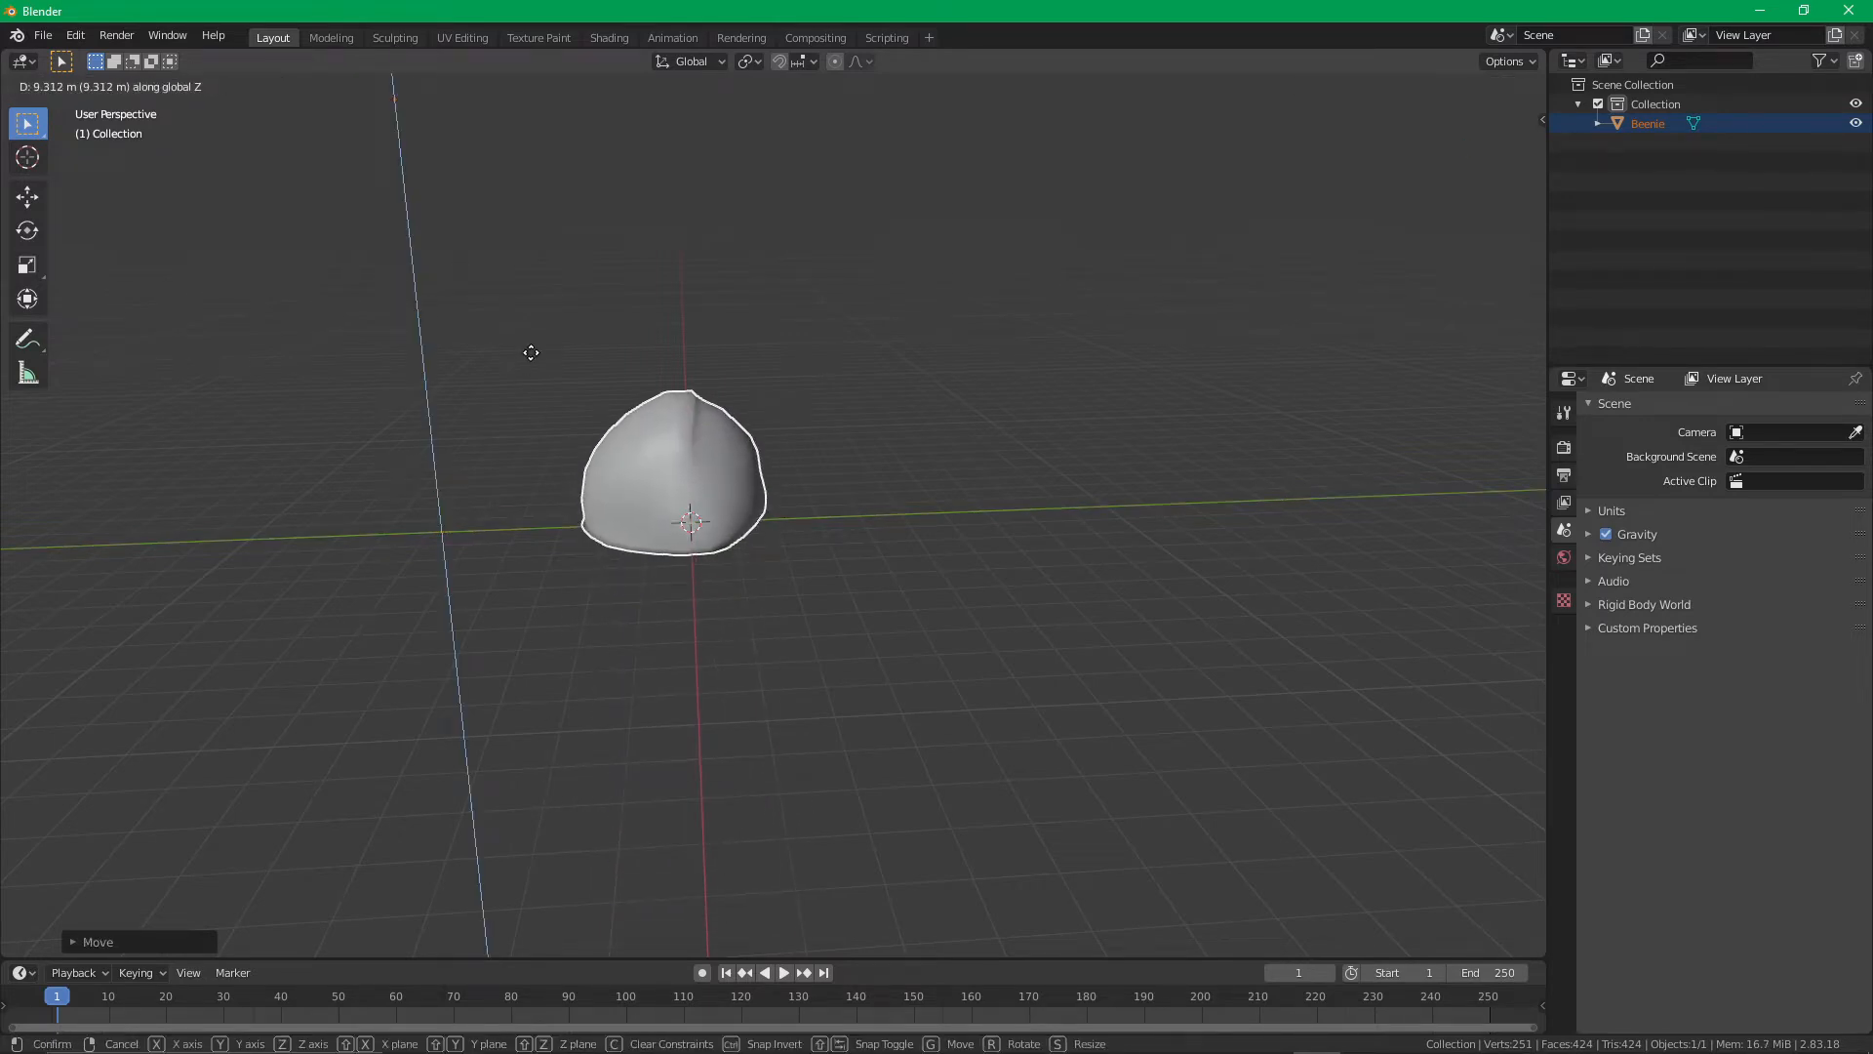
pyautogui.click(544, 413)
pyautogui.moveTo(543, 414); pyautogui.dragTo(874, 439, button='middle')
pyautogui.press('g')
pyautogui.press('z')
pyautogui.click(863, 349)
pyautogui.moveTo(900, 564); pyautogui.dragTo(478, 570, button='middle')
pyautogui.scroll(4, 629, 425)
pyautogui.moveTo(628, 426); pyautogui.dragTo(818, 732, button='middle')
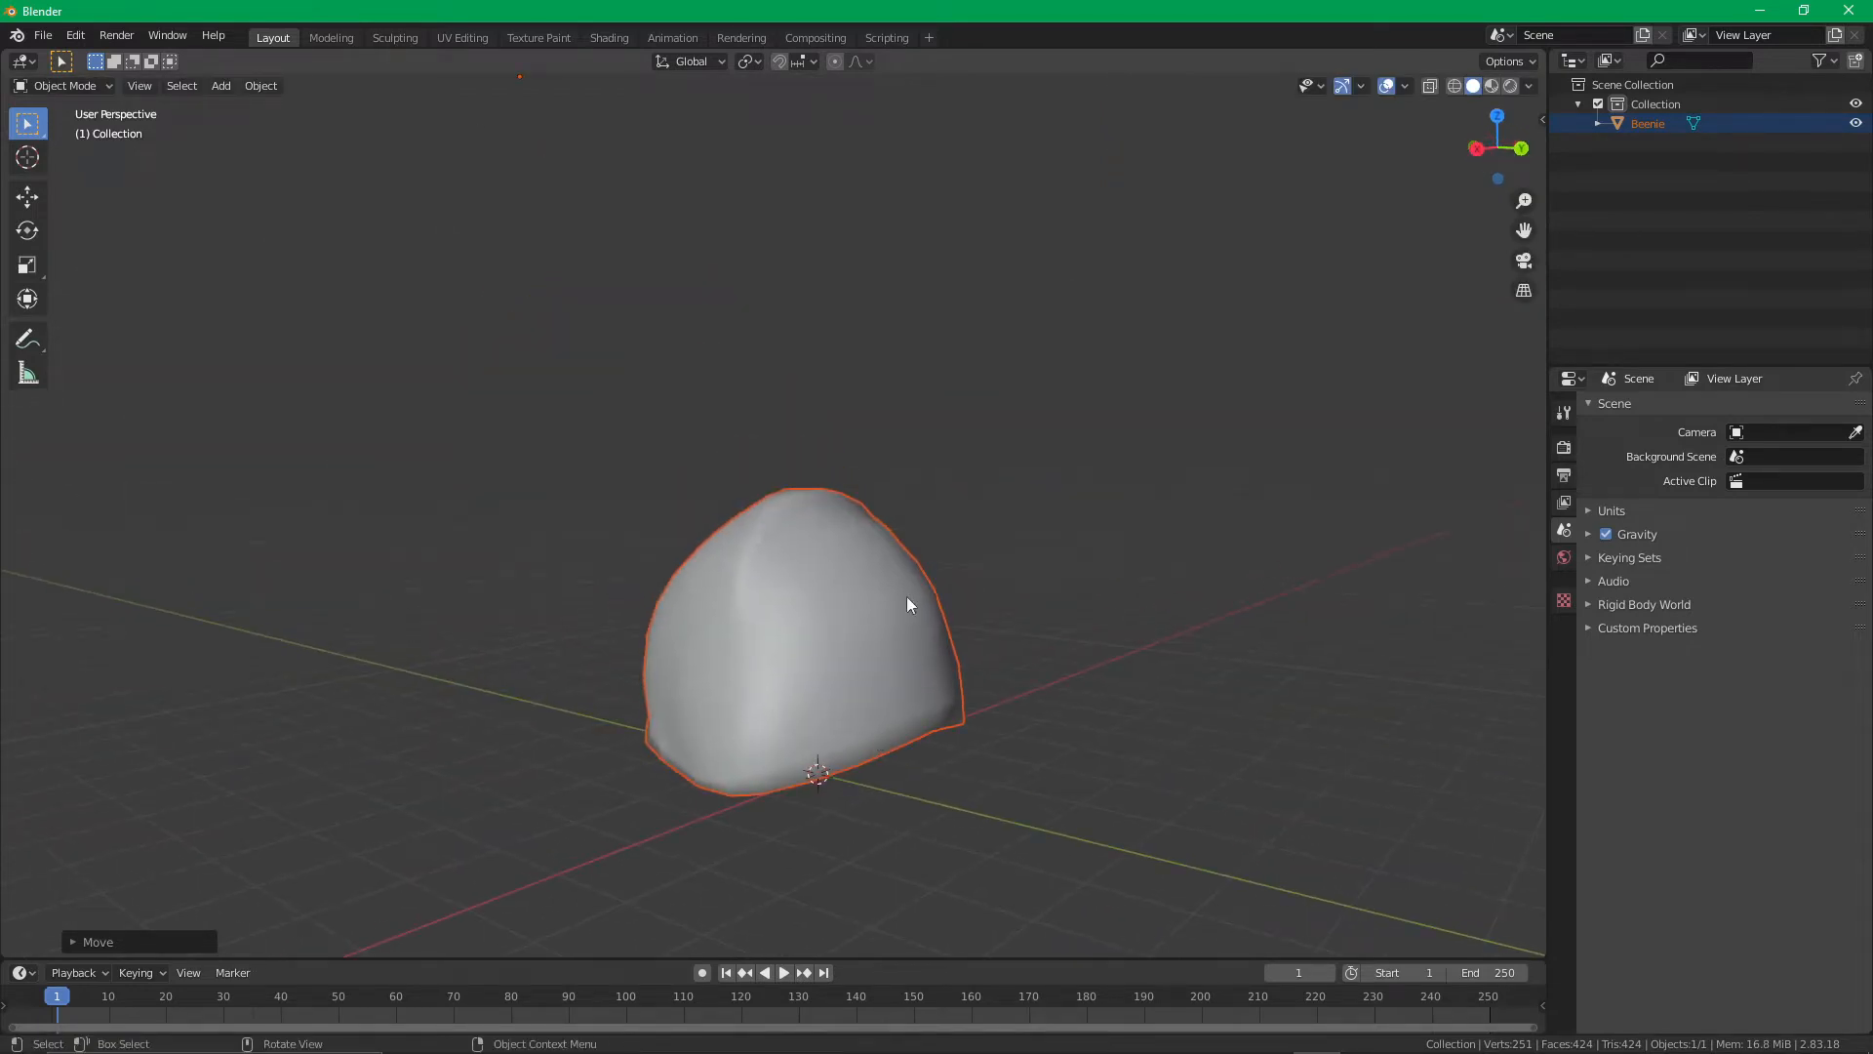
pyautogui.click(1147, 538)
pyautogui.moveTo(1147, 537); pyautogui.dragTo(972, 481, button='middle')
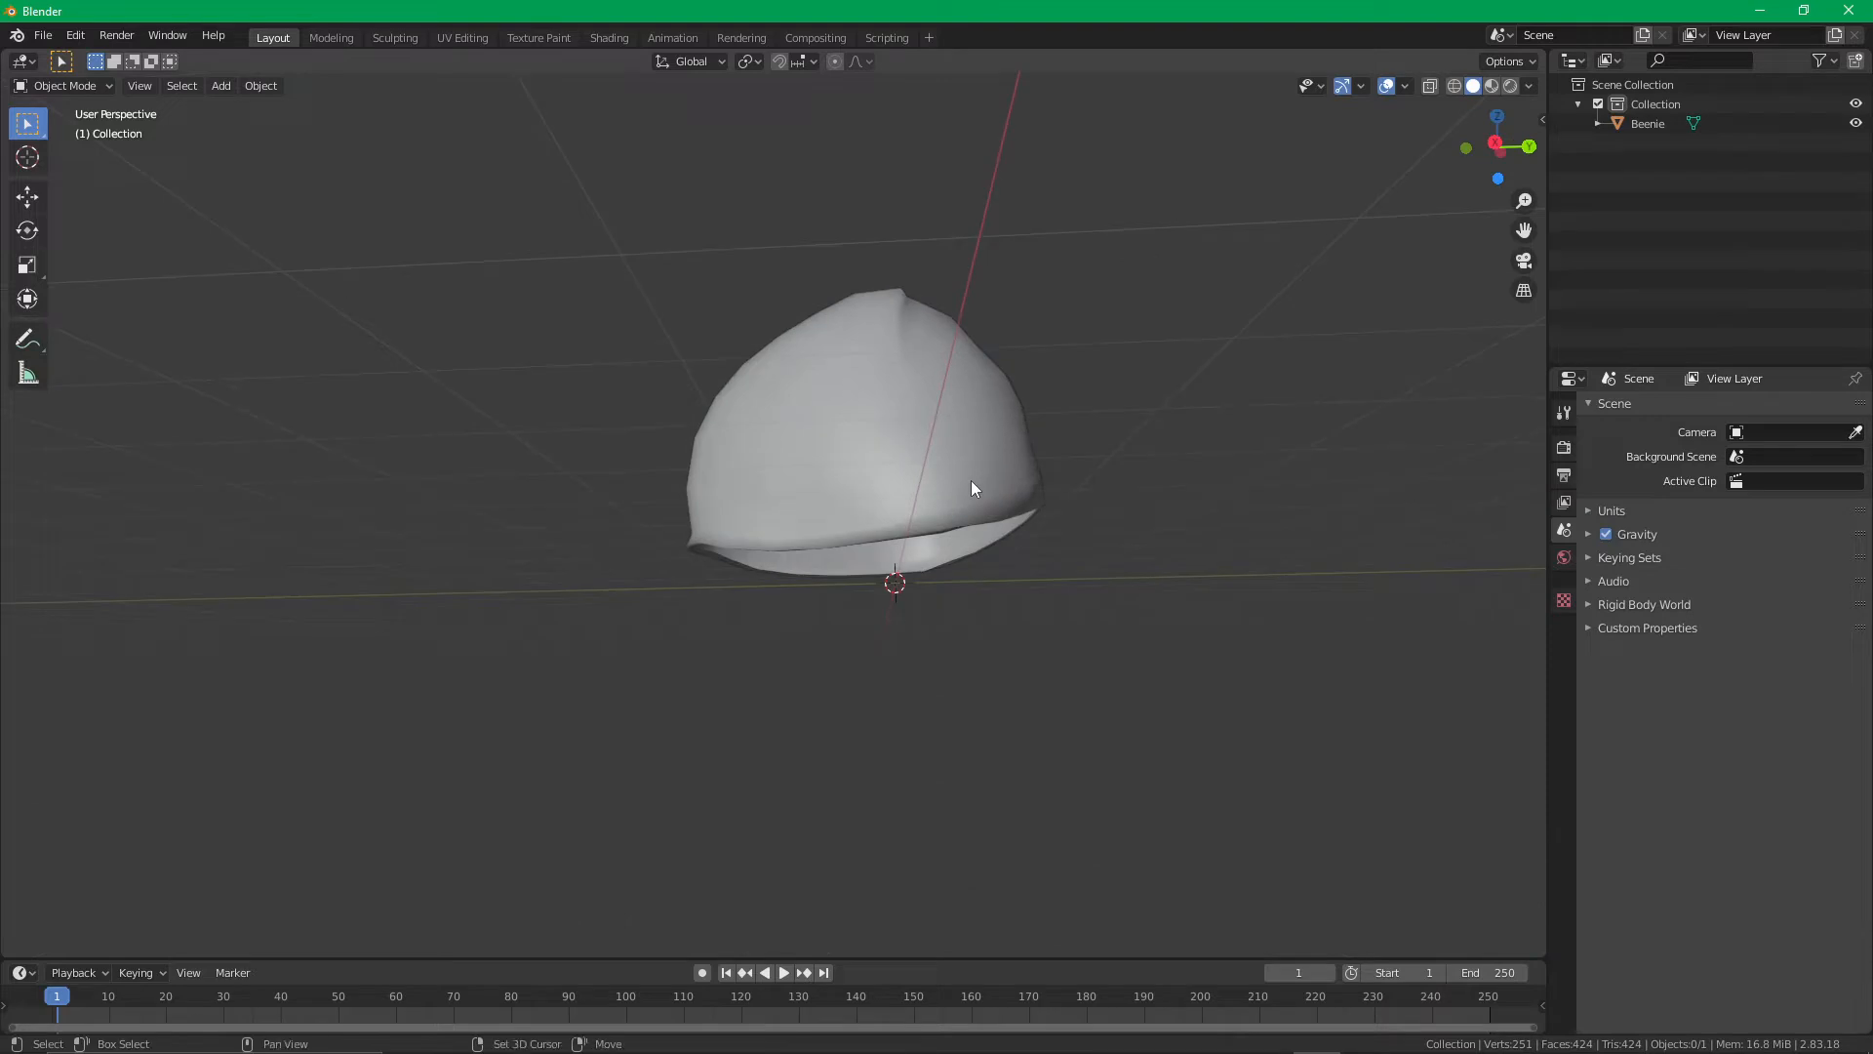
# Open the UV Editing workspace and put the beenie in Edit Mode to show its UV layout
pyautogui.click(461, 38)
pyautogui.click(1161, 495)
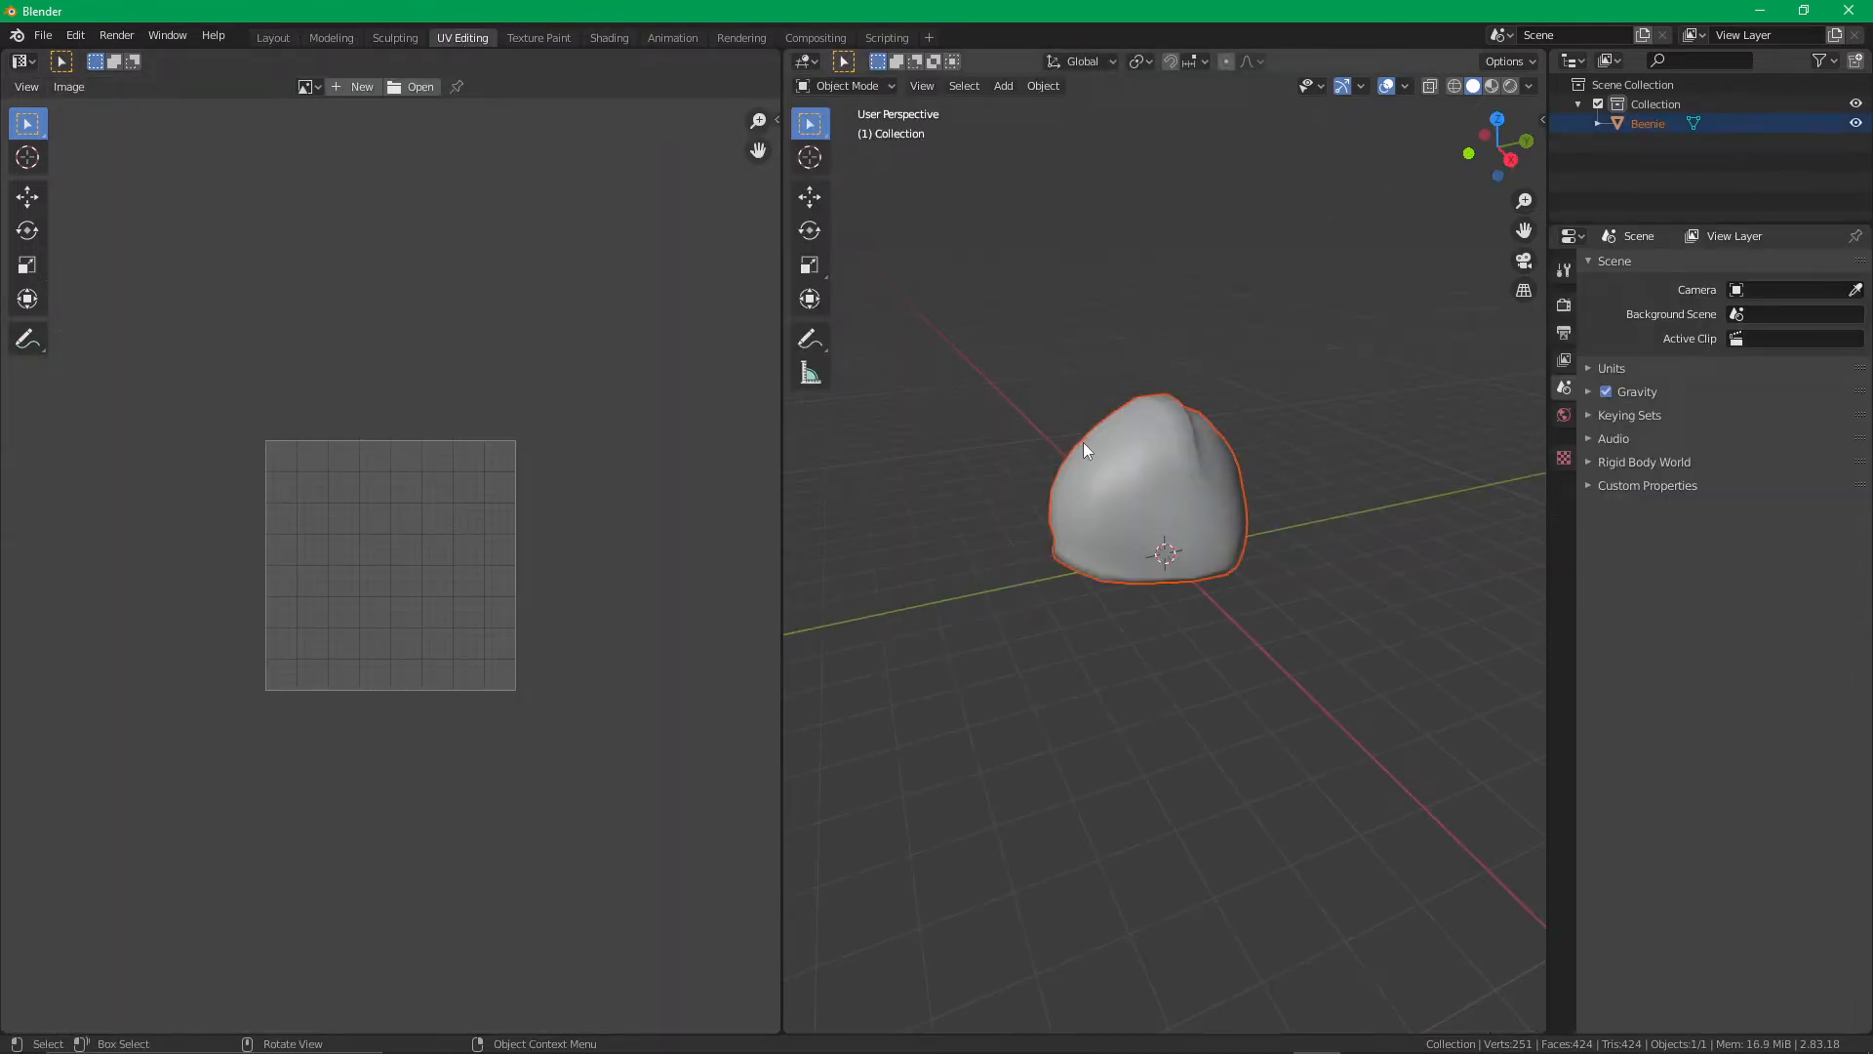
pyautogui.press('Tab')
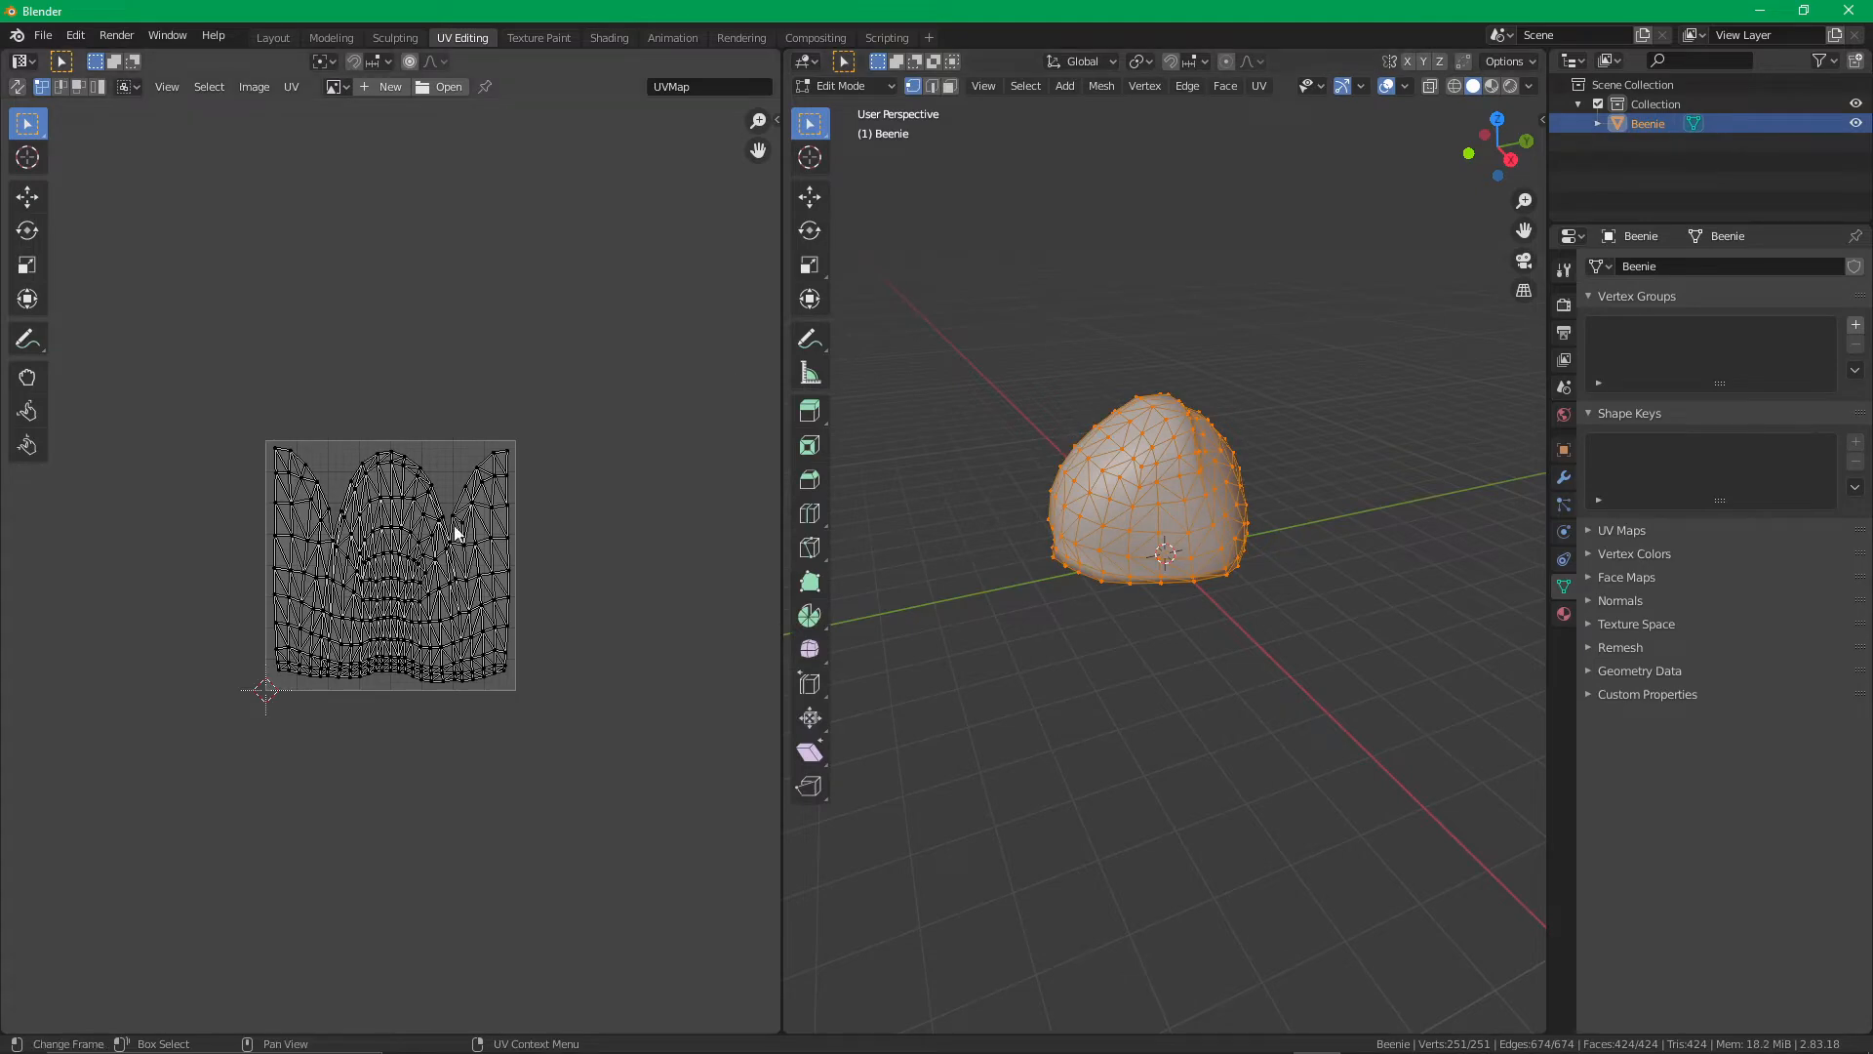
pyautogui.scroll(4, 421, 540)
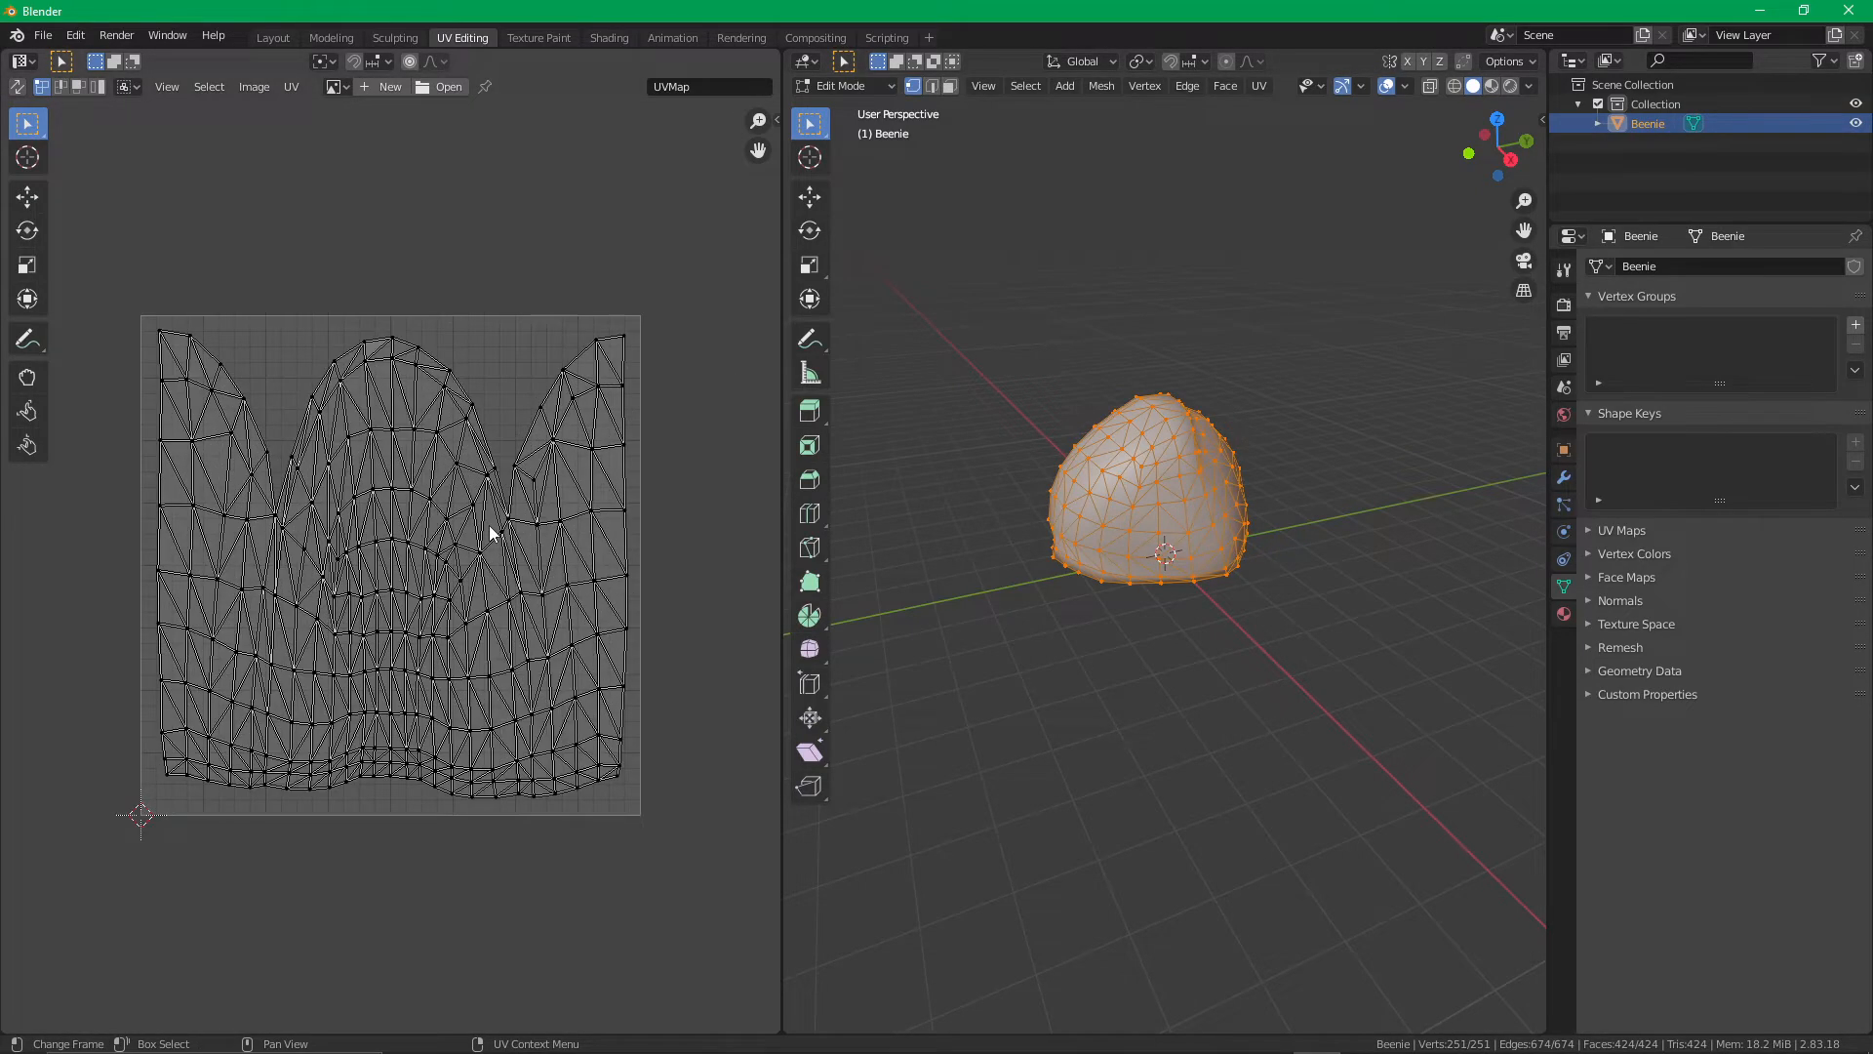
pyautogui.scroll(-1, 711, 444)
pyautogui.moveTo(711, 445); pyautogui.dragTo(618, 482, button='middle')
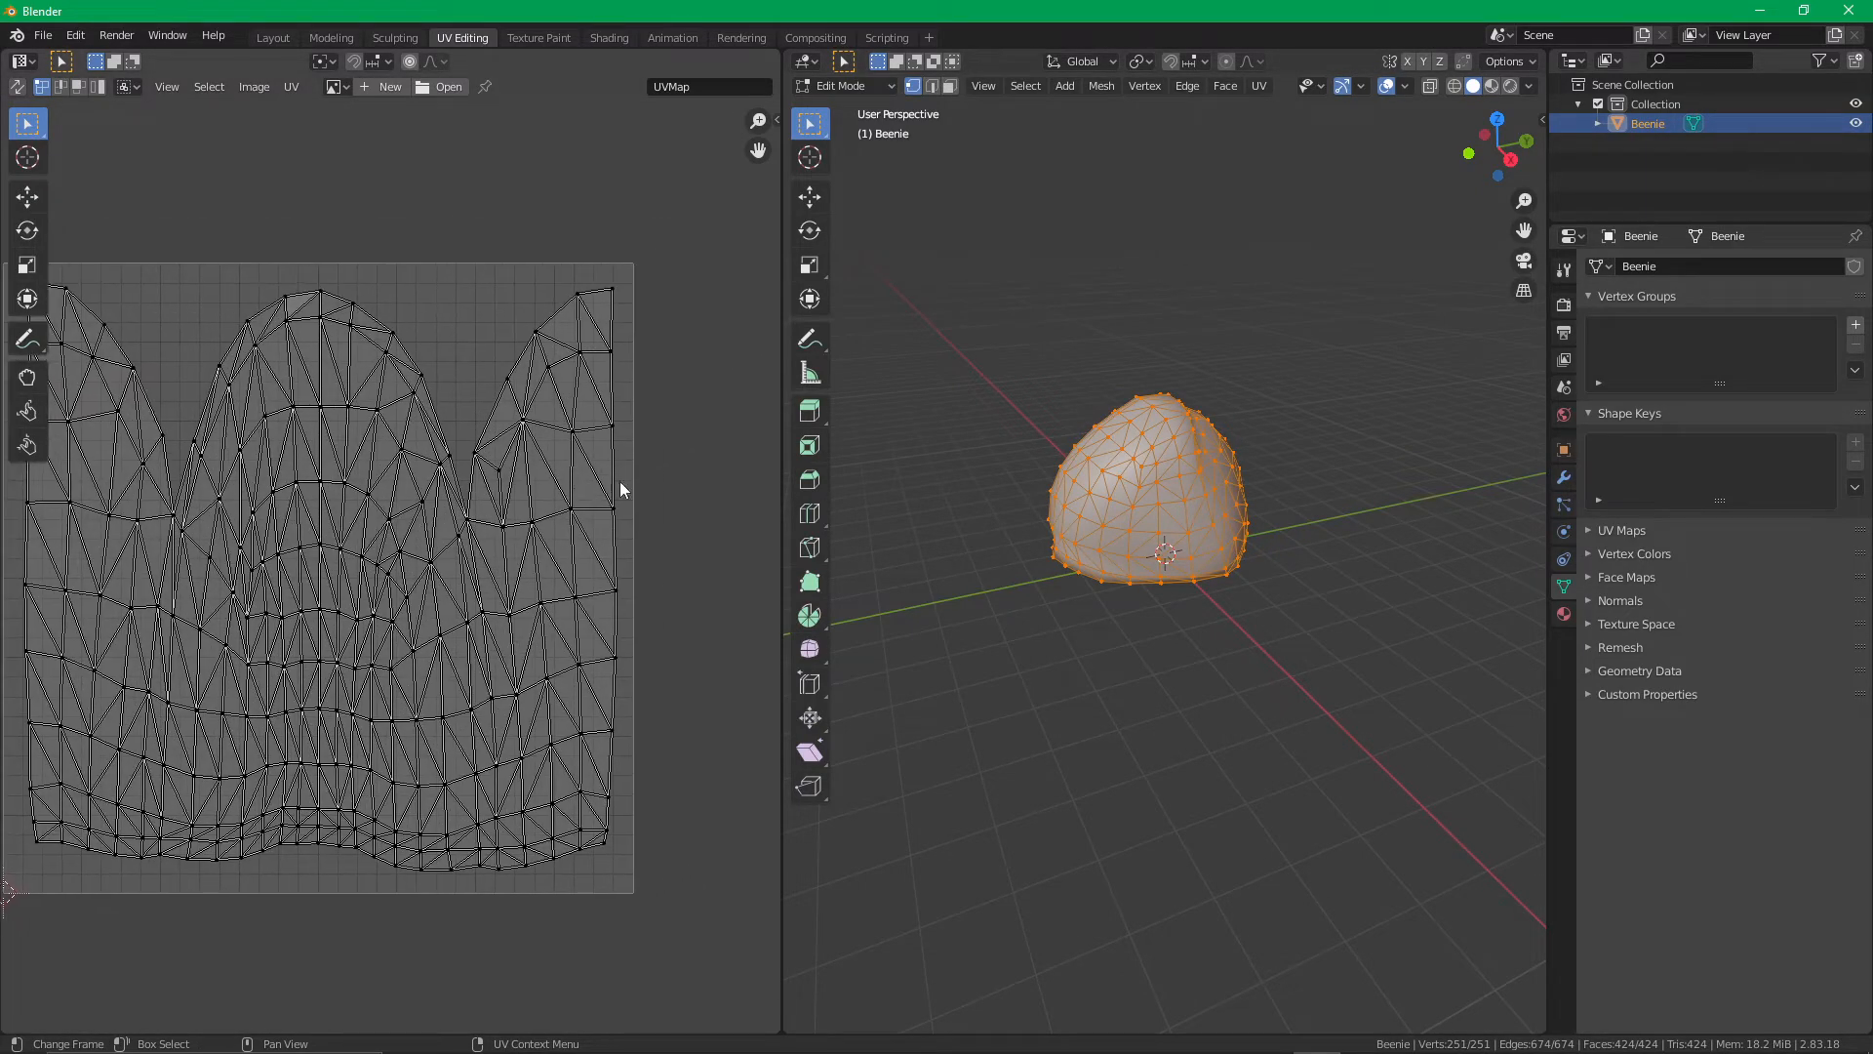
pyautogui.press('n')
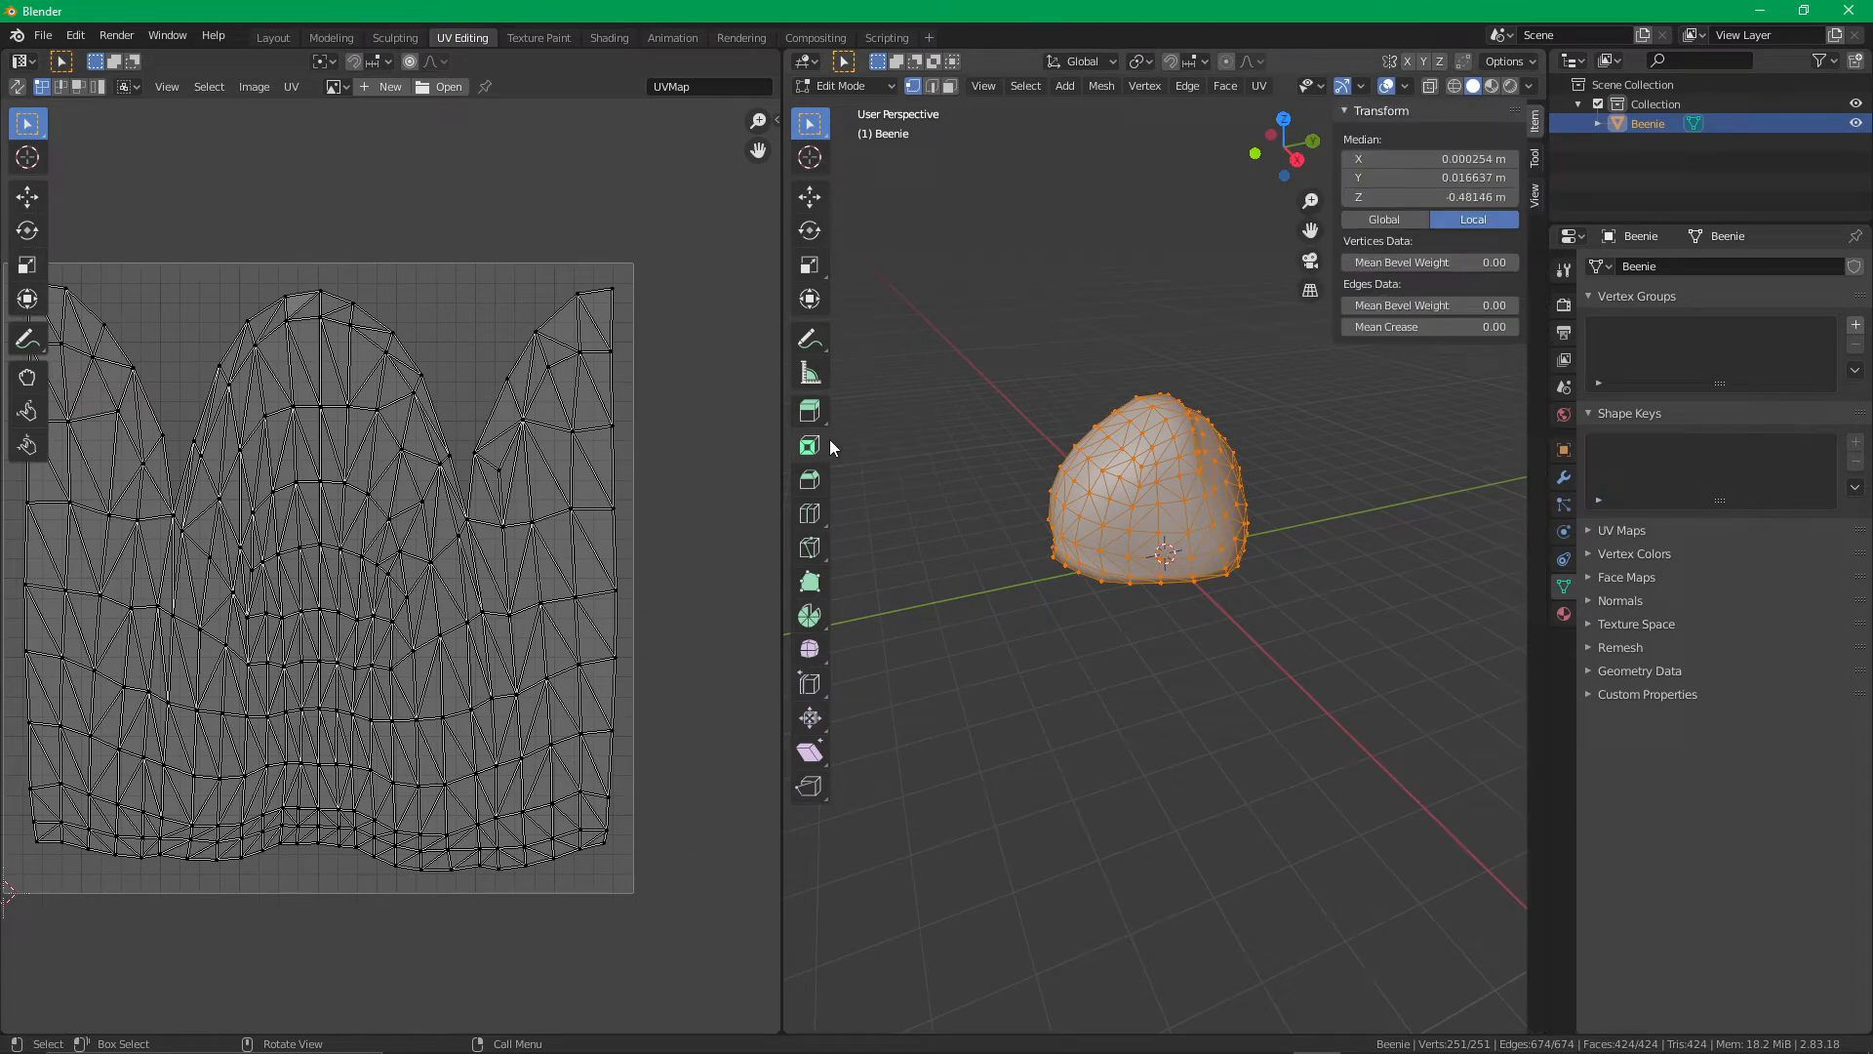
pyautogui.press('n')
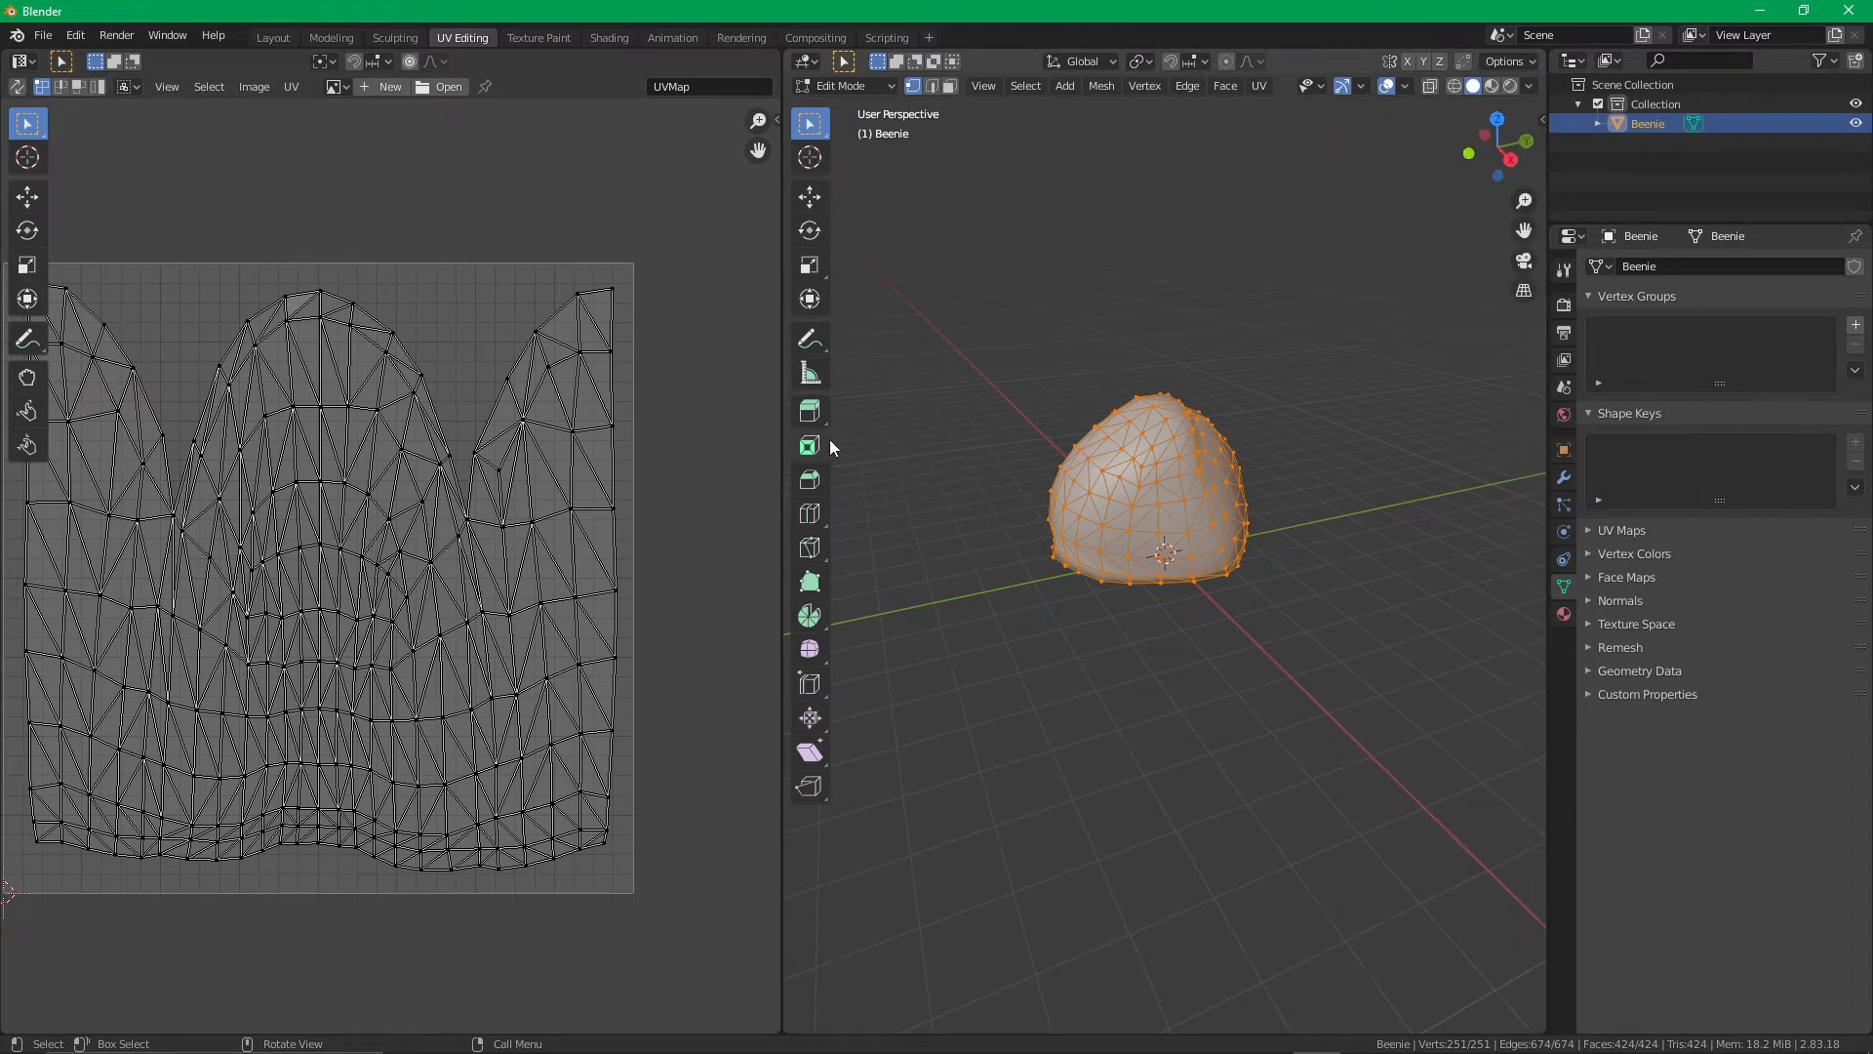
# In the Texture Paint workspace, use TexTools' Color ID to assign red to the whole beenie
pyautogui.click(552, 29)
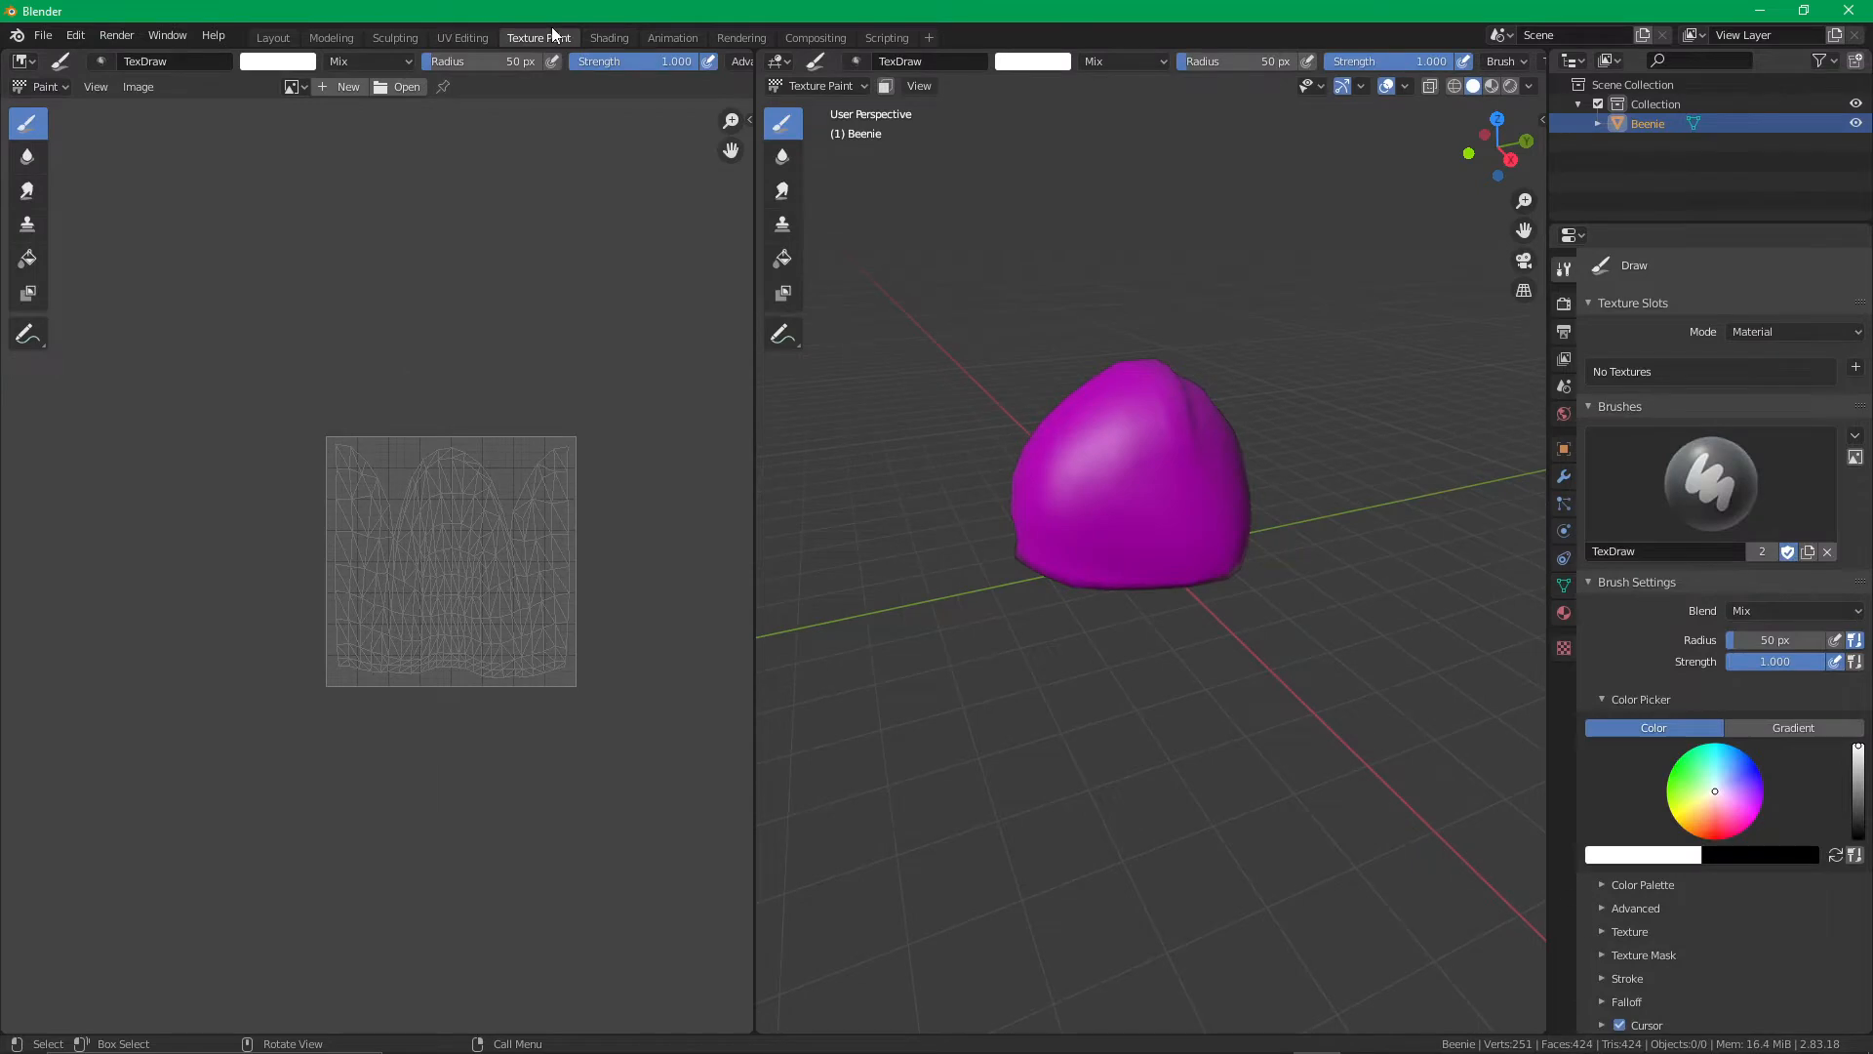
pyautogui.press('n')
pyautogui.moveTo(449, 562); pyautogui.dragTo(92, 556, button='middle')
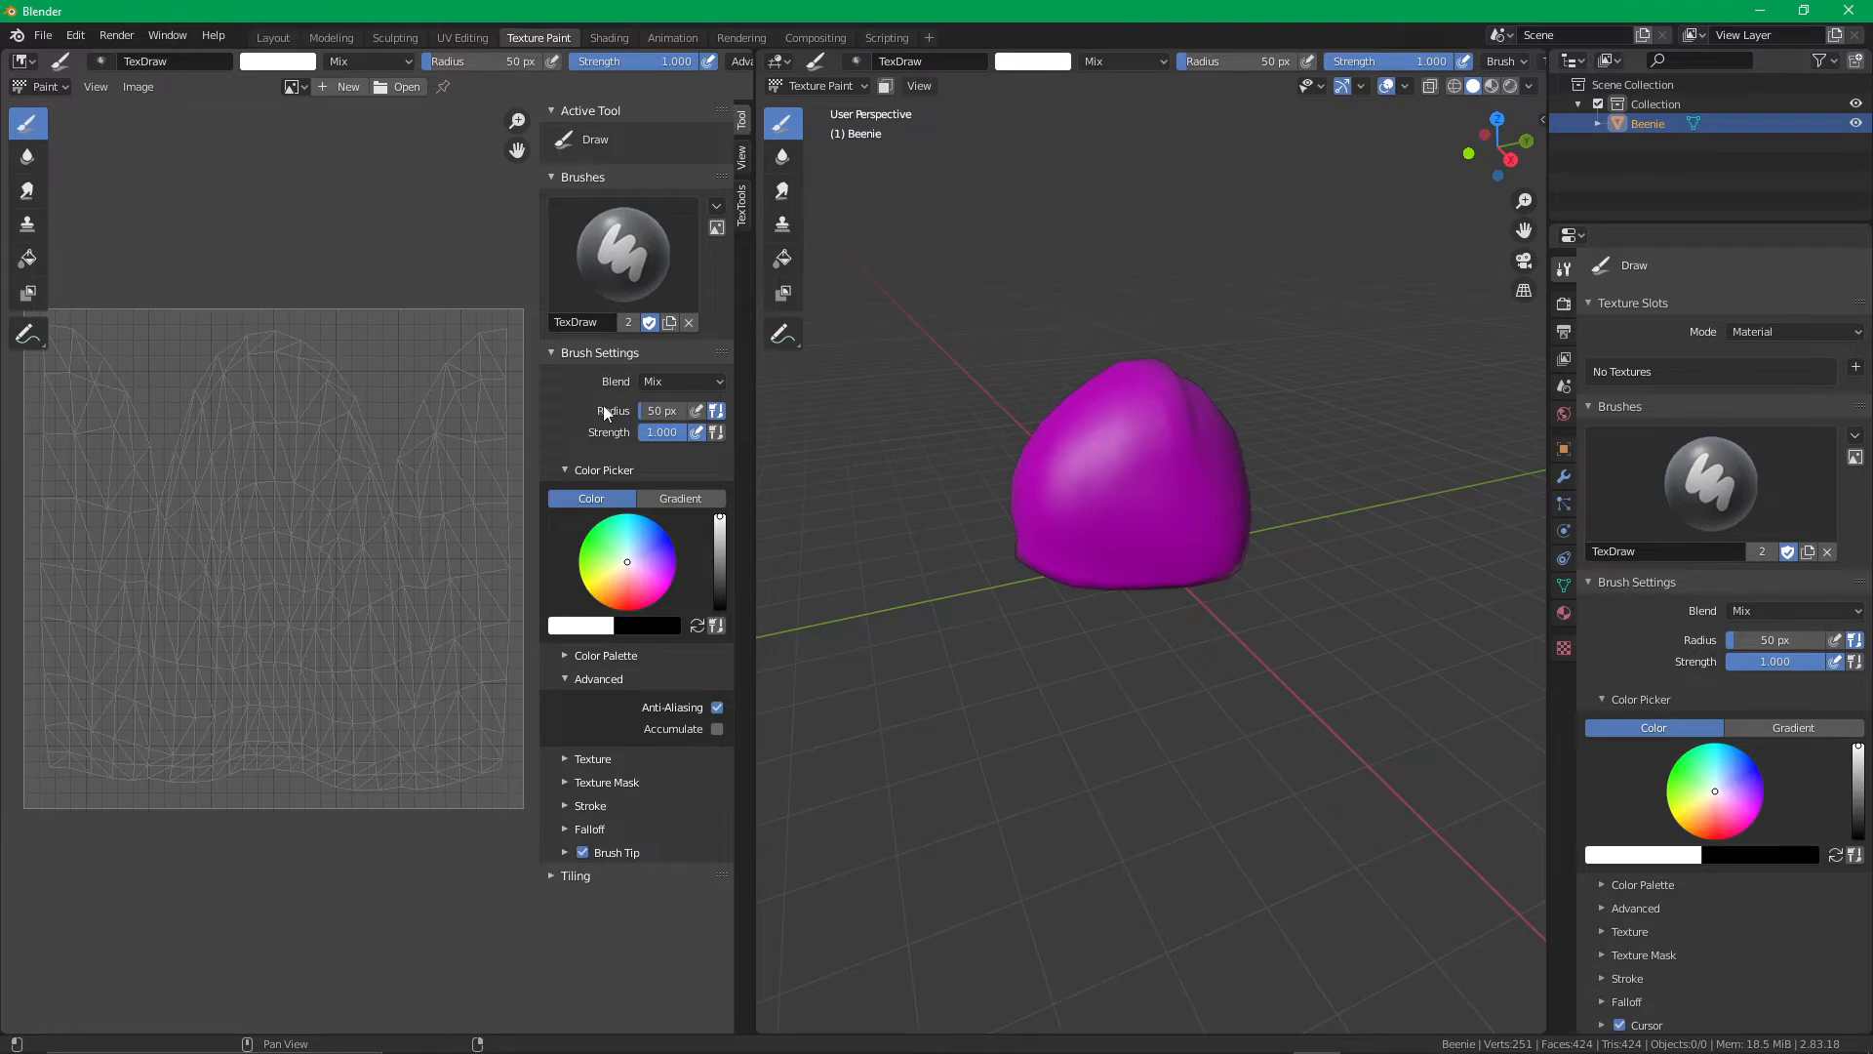
pyautogui.click(738, 217)
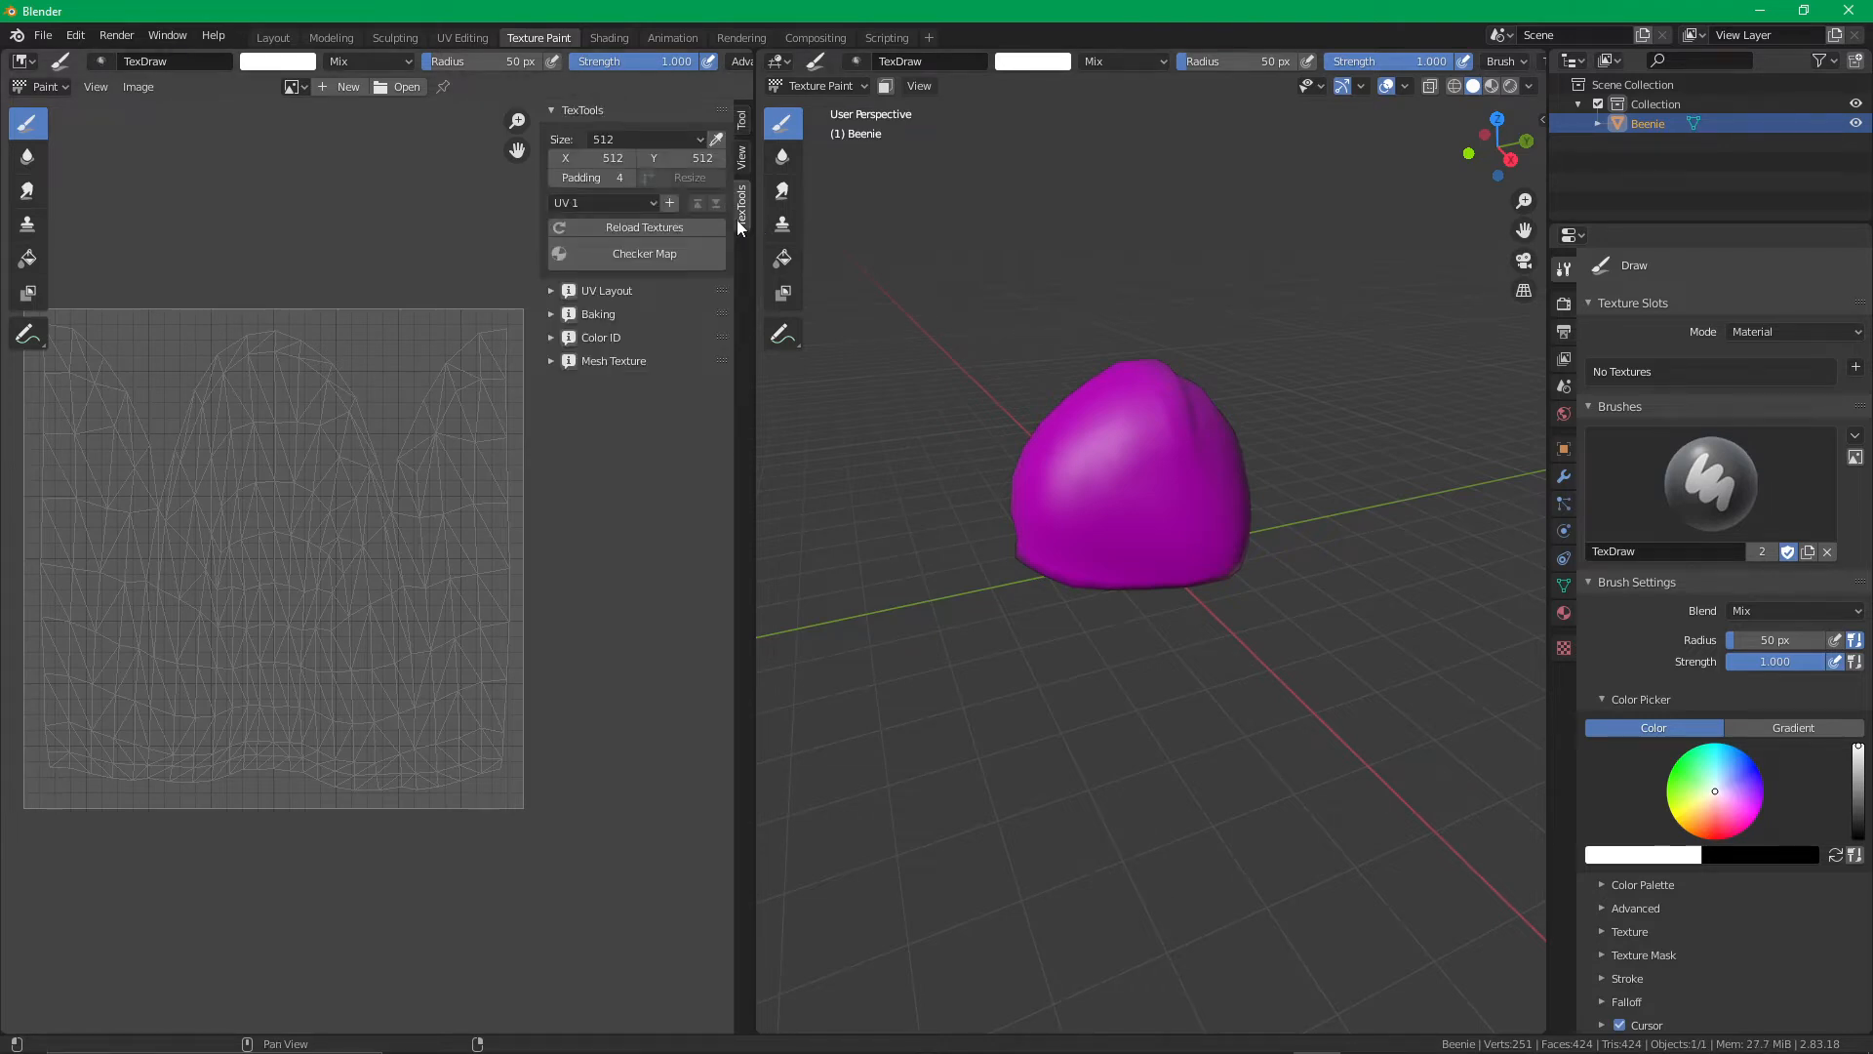
pyautogui.click(551, 338)
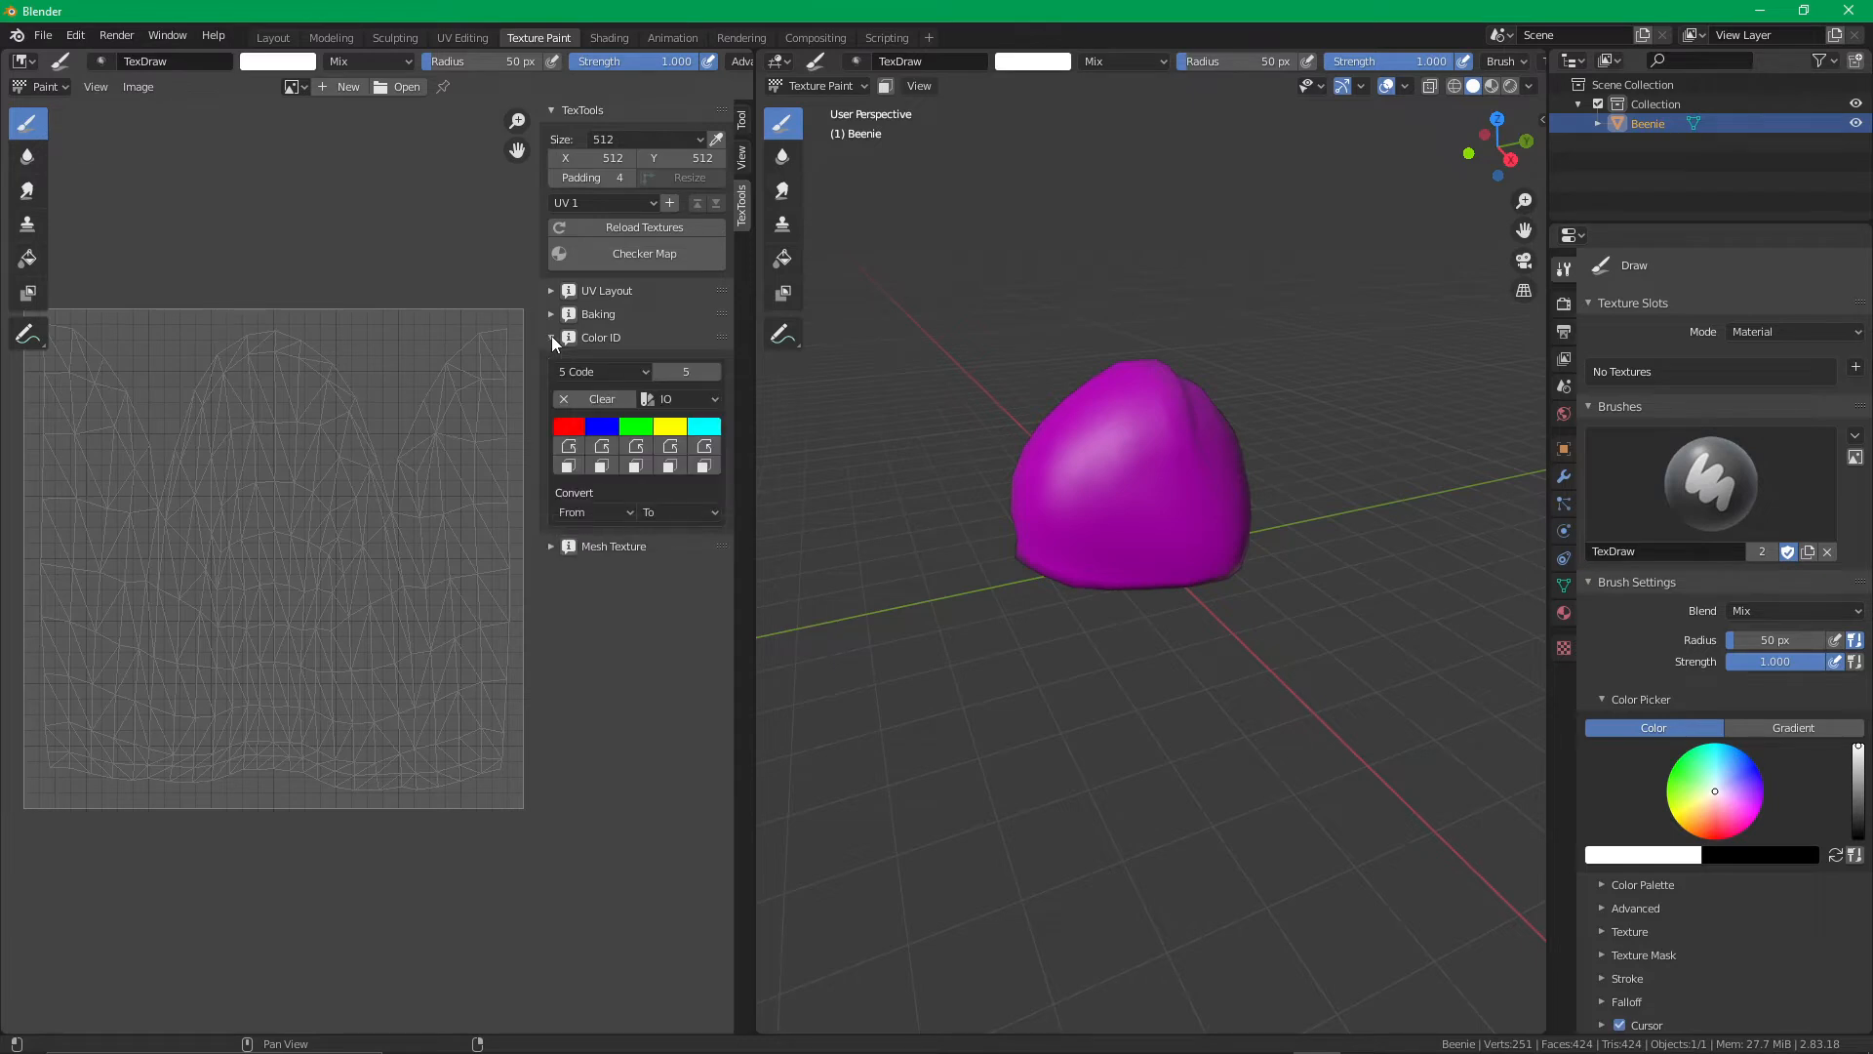
pyautogui.click(570, 447)
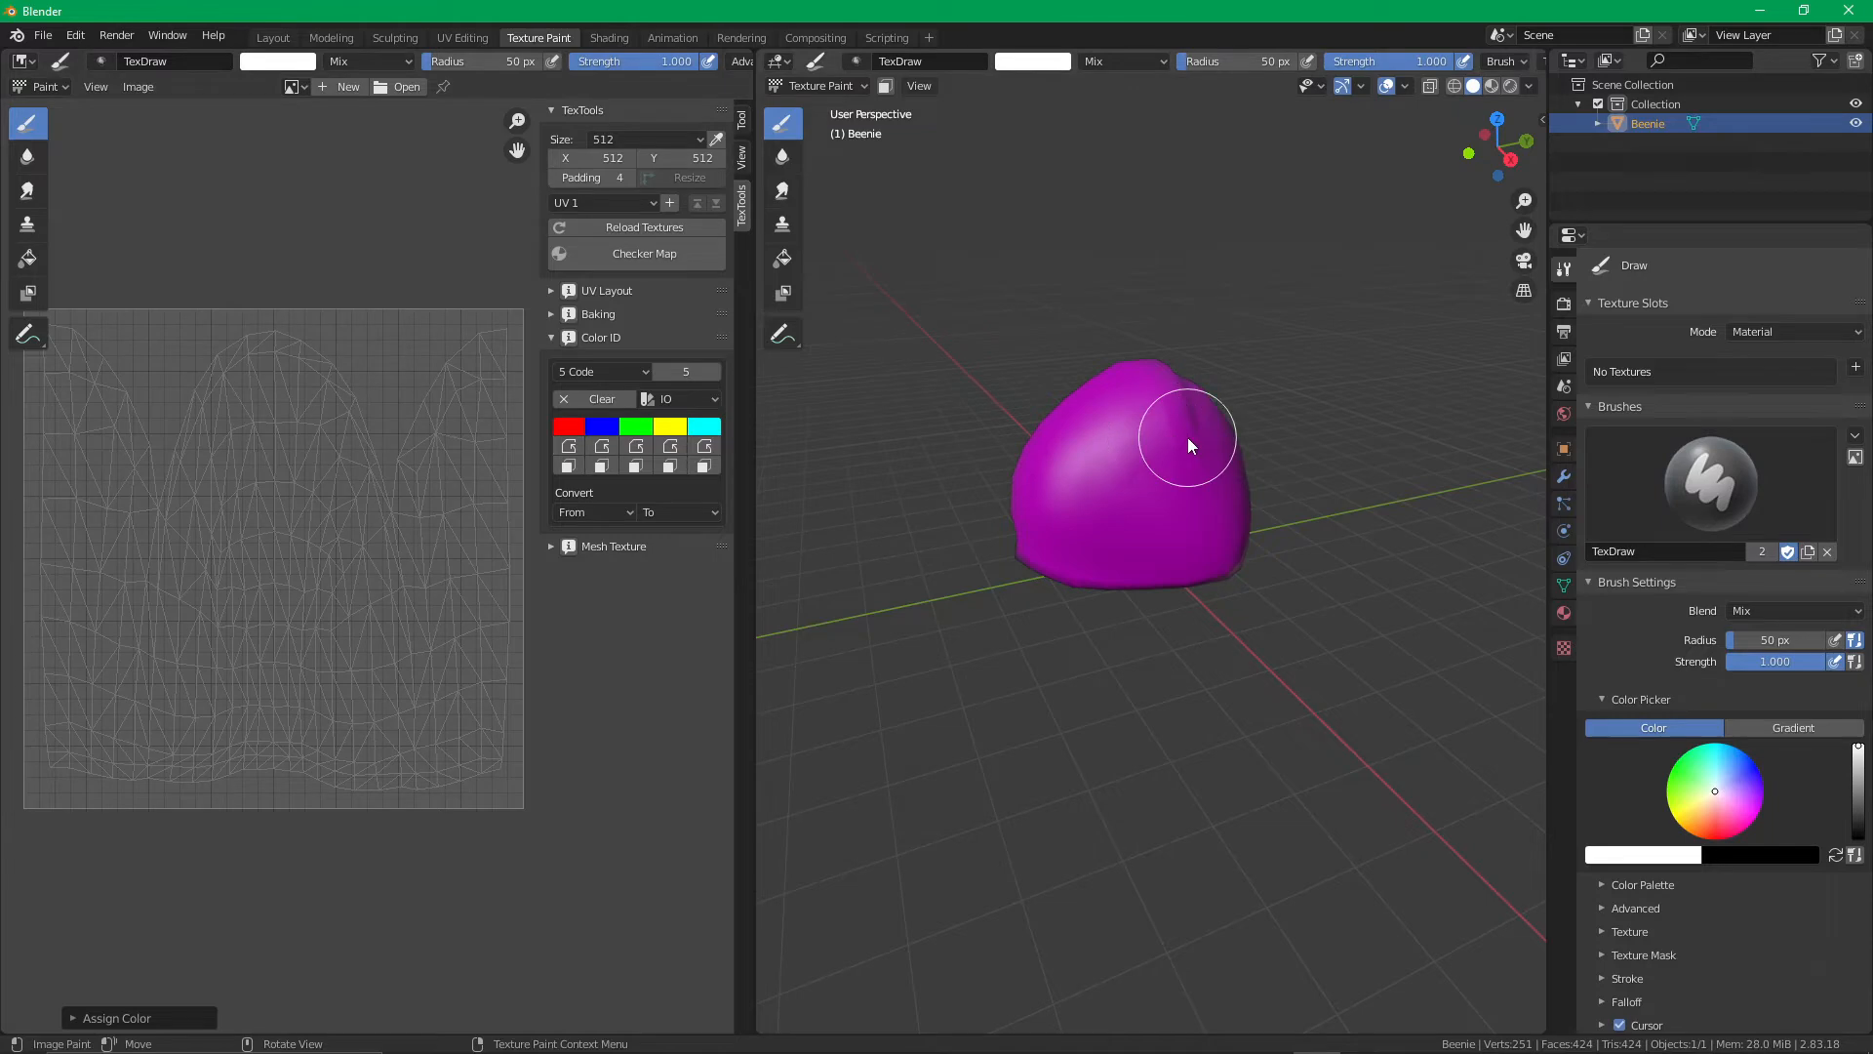
# Put the beenie in Edit Mode with everything deselected and face selection active
pyautogui.press('Tab')
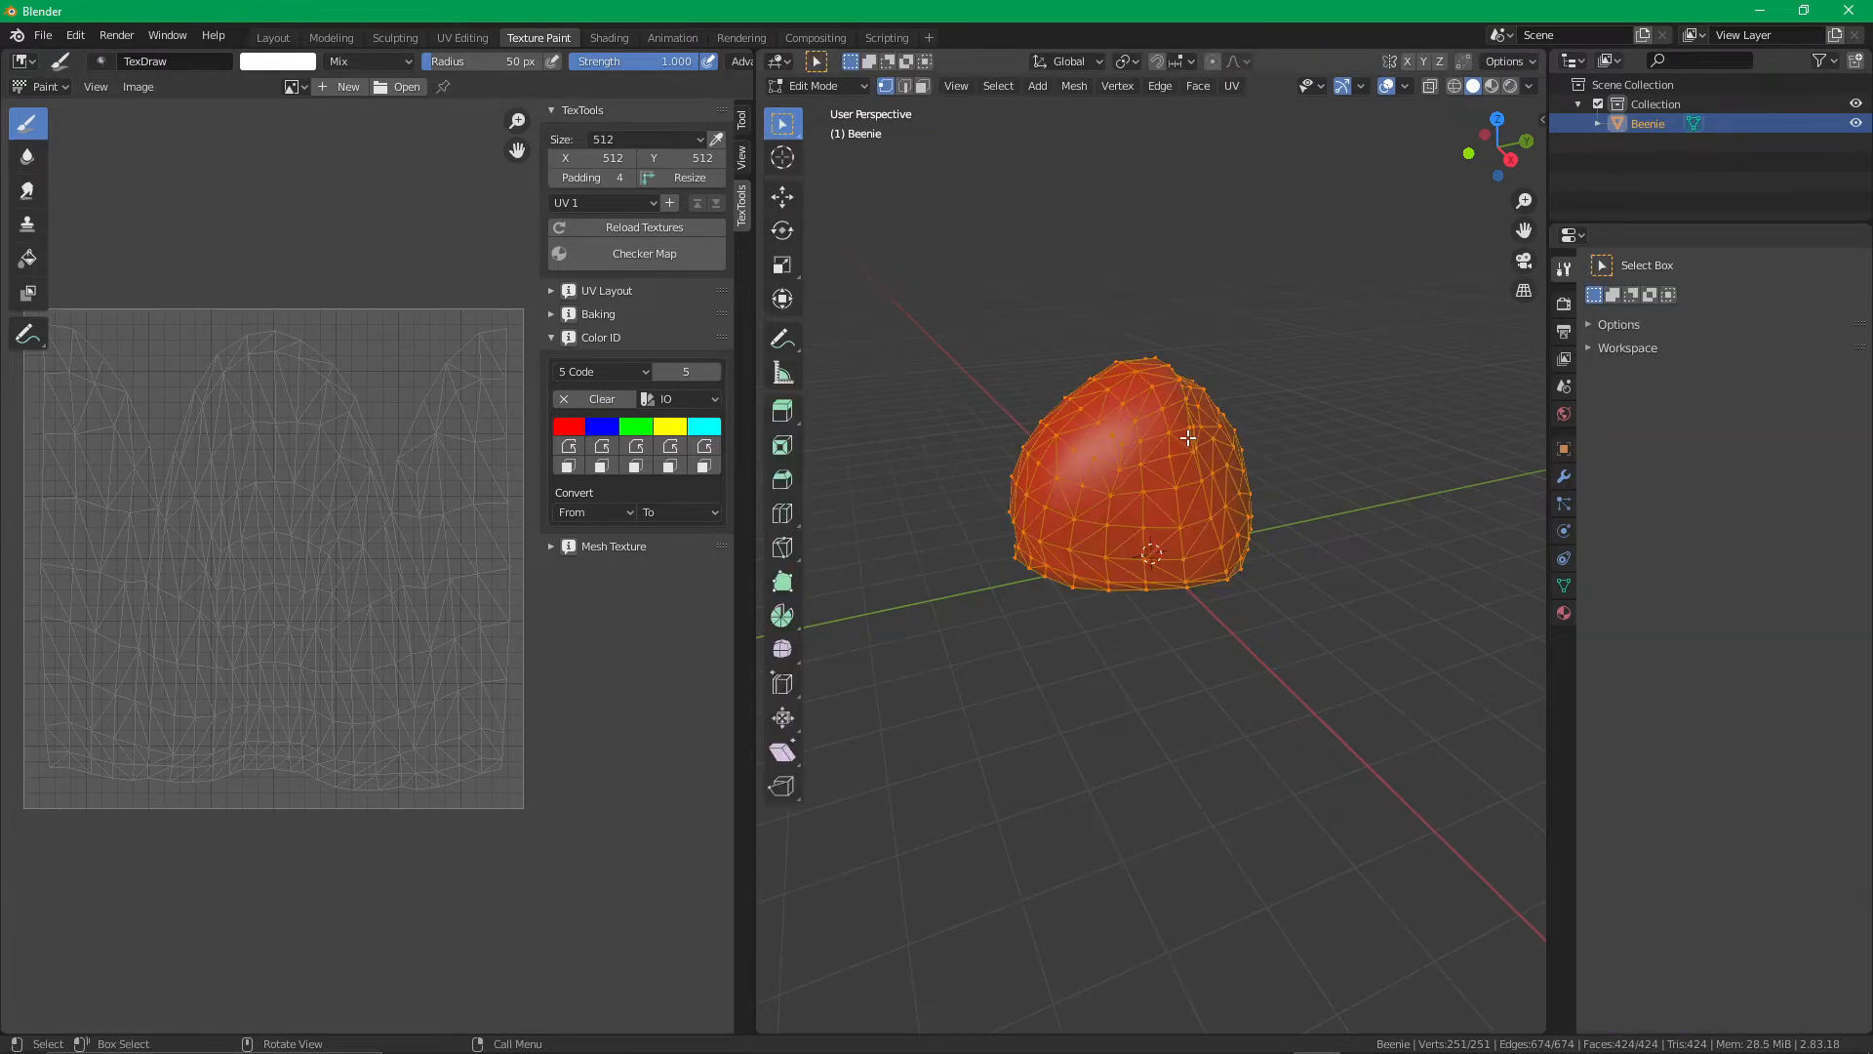
pyautogui.moveTo(982, 502); pyautogui.dragTo(683, 542, button='middle')
pyautogui.hotkey('alt', 'a')
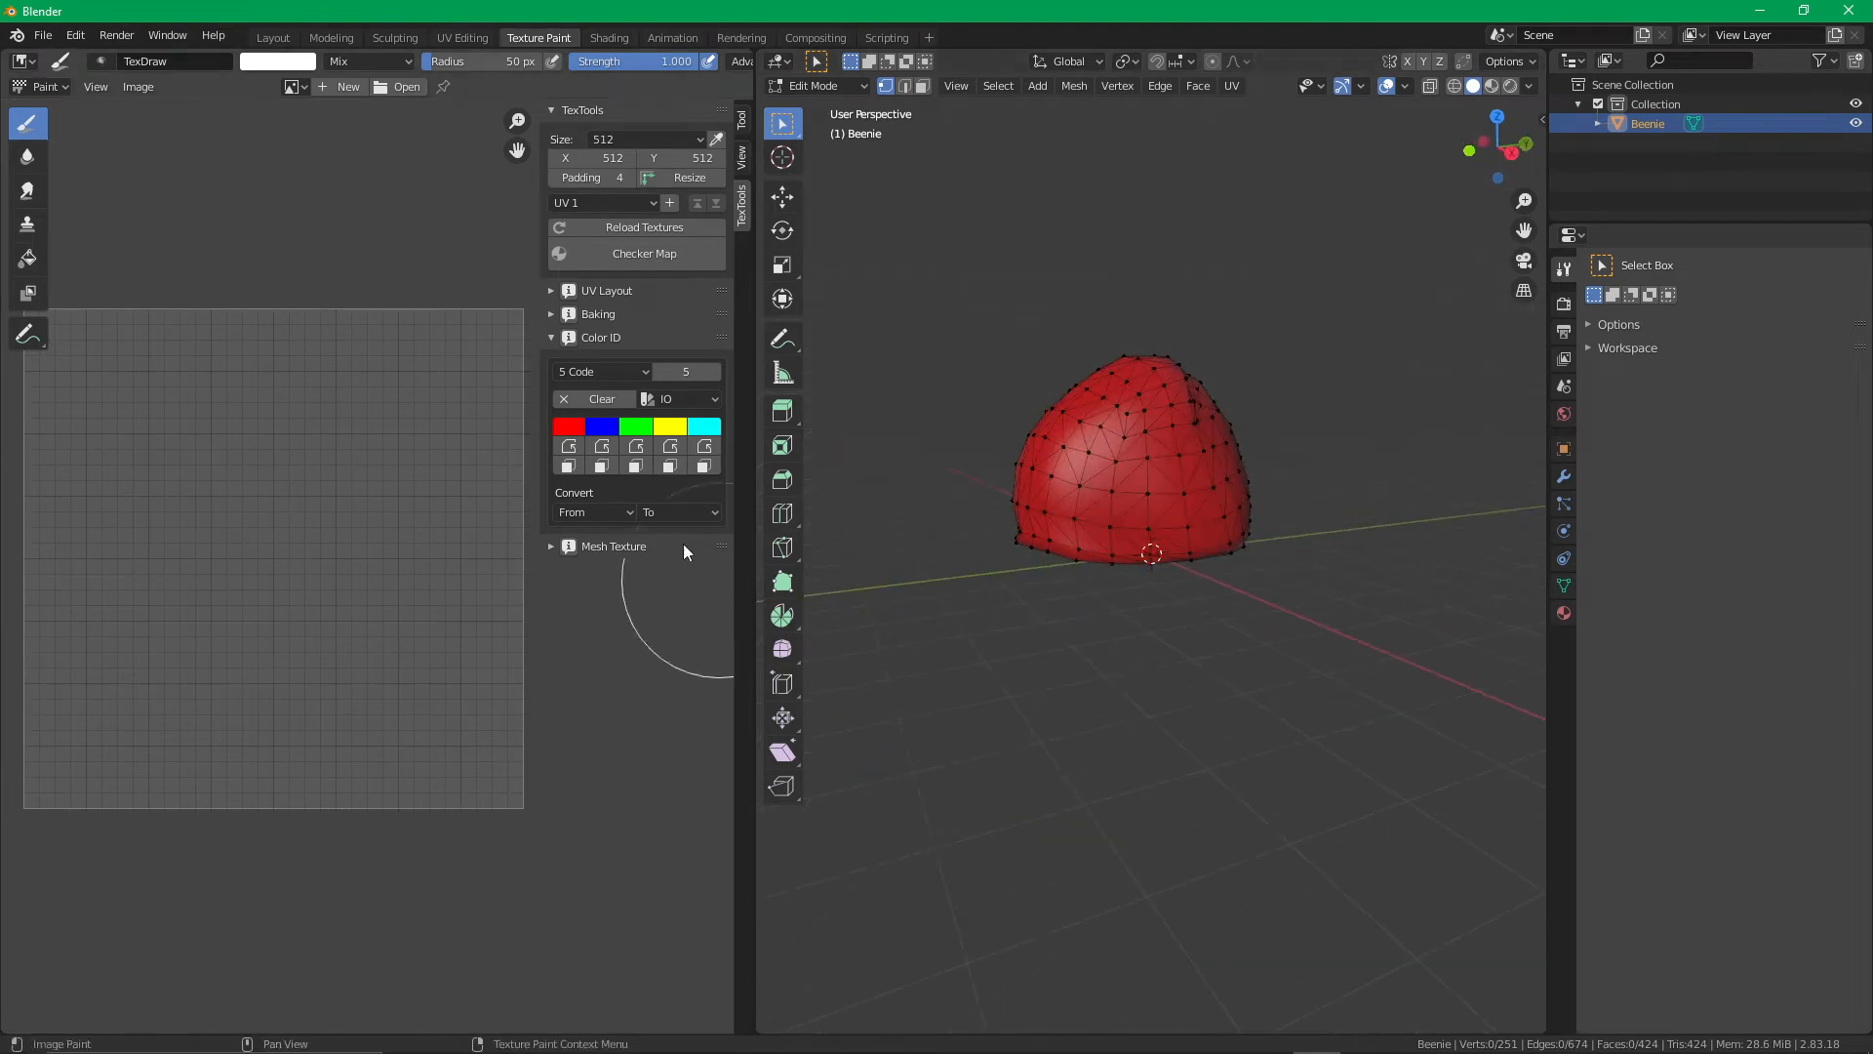
pyautogui.scroll(3, 1229, 547)
pyautogui.moveTo(1229, 547); pyautogui.dragTo(658, 468, button='middle')
pyautogui.press('3')
# Try the blue Color ID on individual triangles at the beenie's side, and reassign red to the whole mesh
pyautogui.click(1100, 427)
pyautogui.click(617, 448)
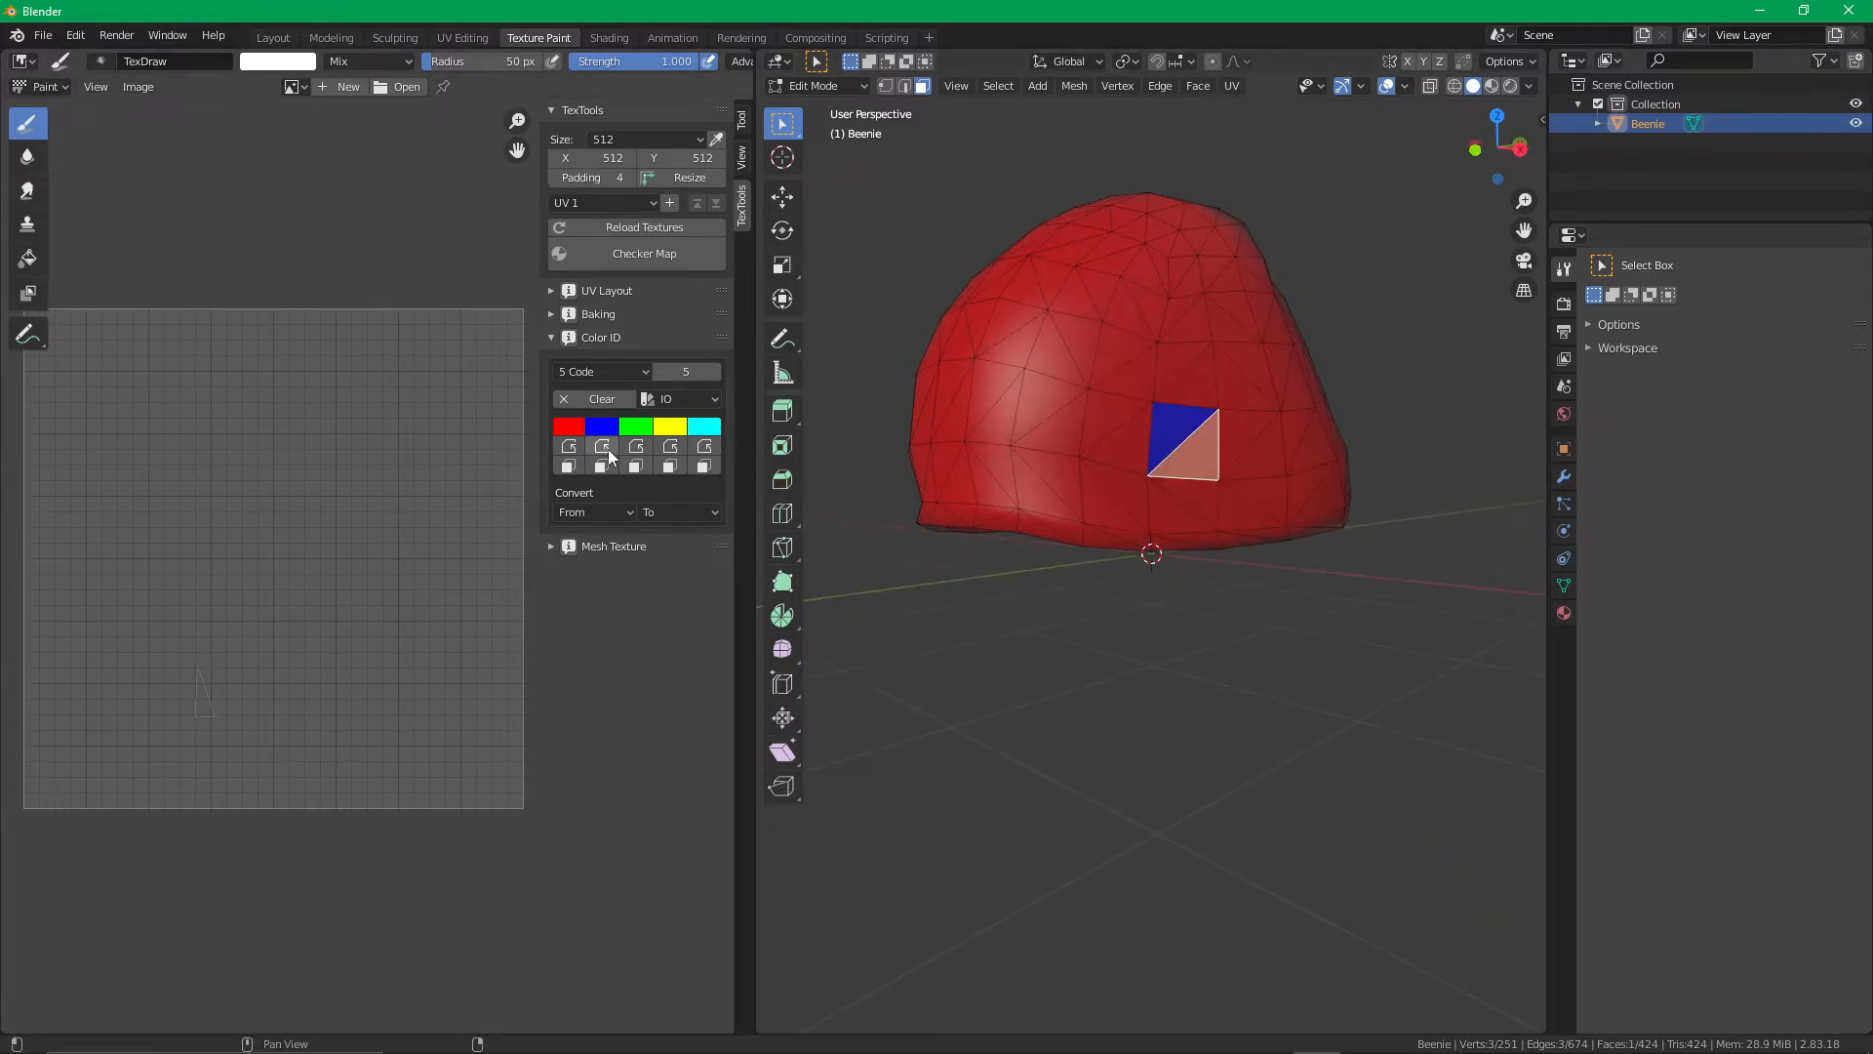
pyautogui.click(1118, 742)
pyautogui.moveTo(1242, 735); pyautogui.dragTo(1110, 661, button='middle')
pyautogui.press('a')
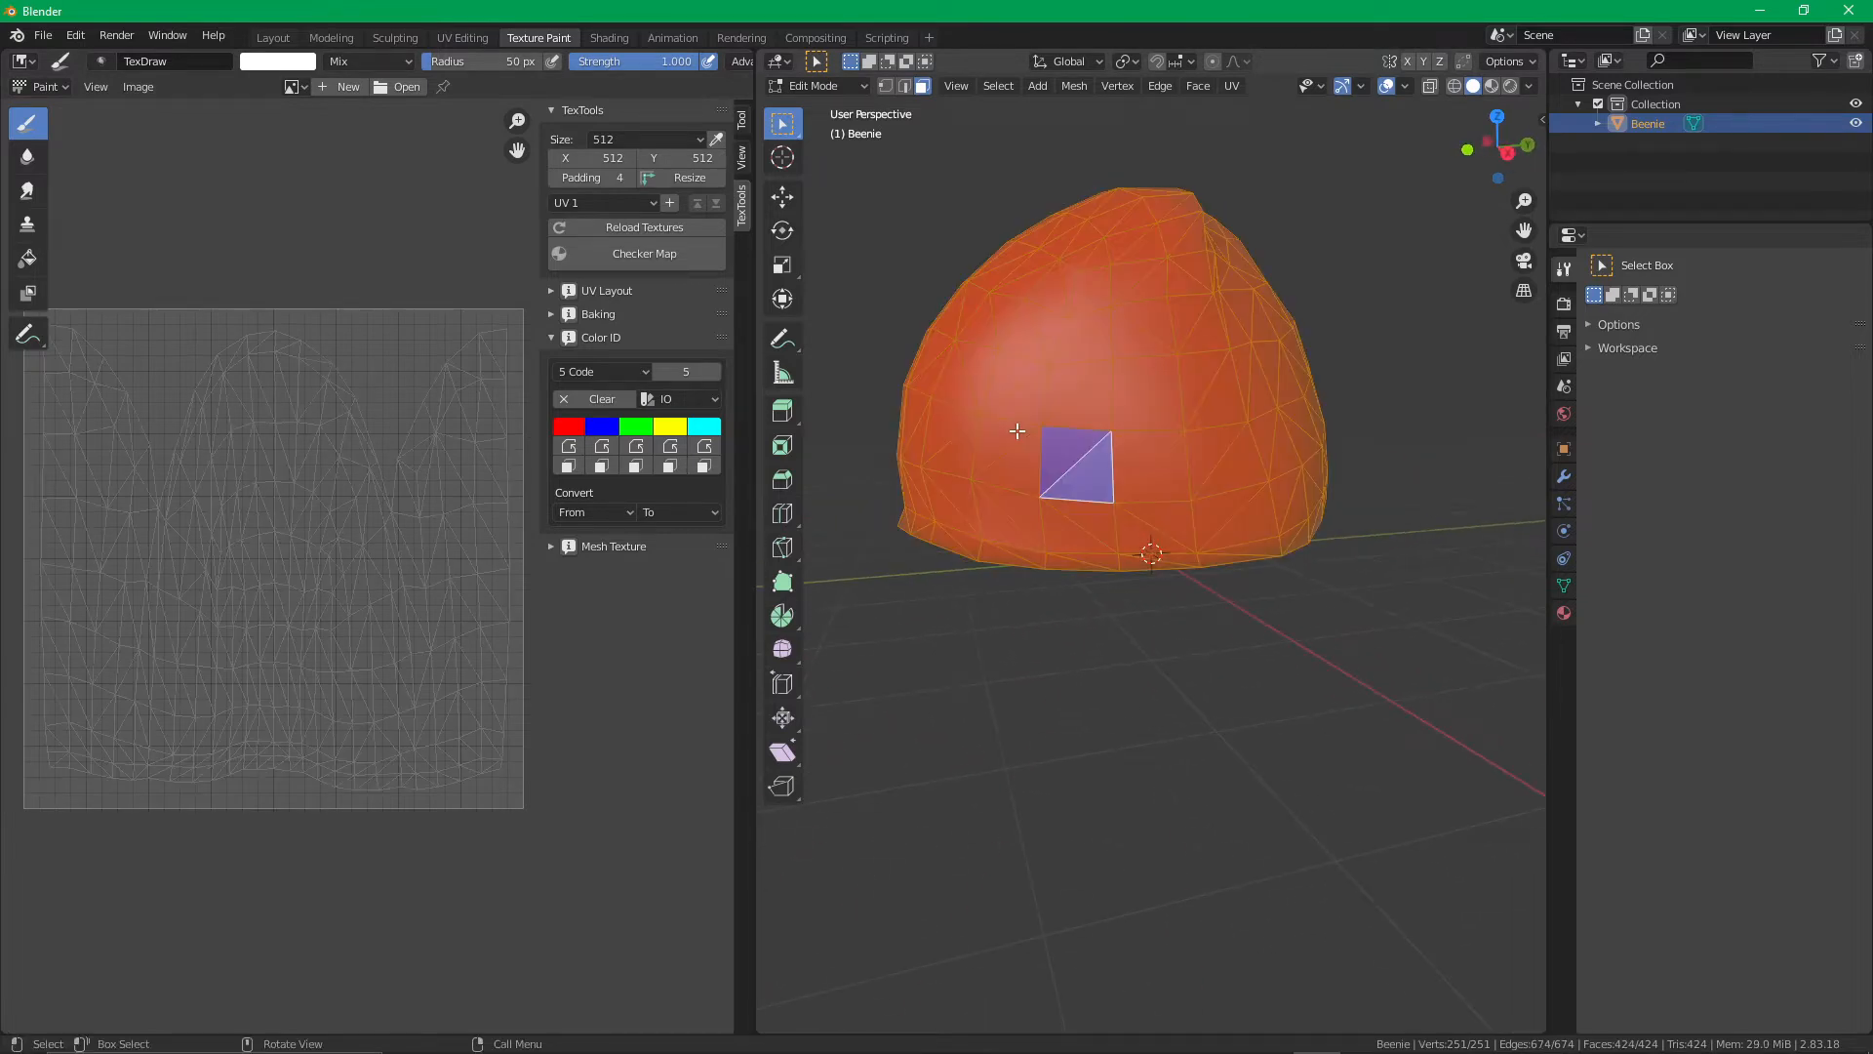
pyautogui.click(569, 446)
pyautogui.click(1330, 765)
# Circle-select the band of faces all around the beenie's lower brim with radius 25 and assign the blue Color ID to it
pyautogui.moveTo(1330, 765); pyautogui.dragTo(1213, 660, button='middle')
pyautogui.press('w')
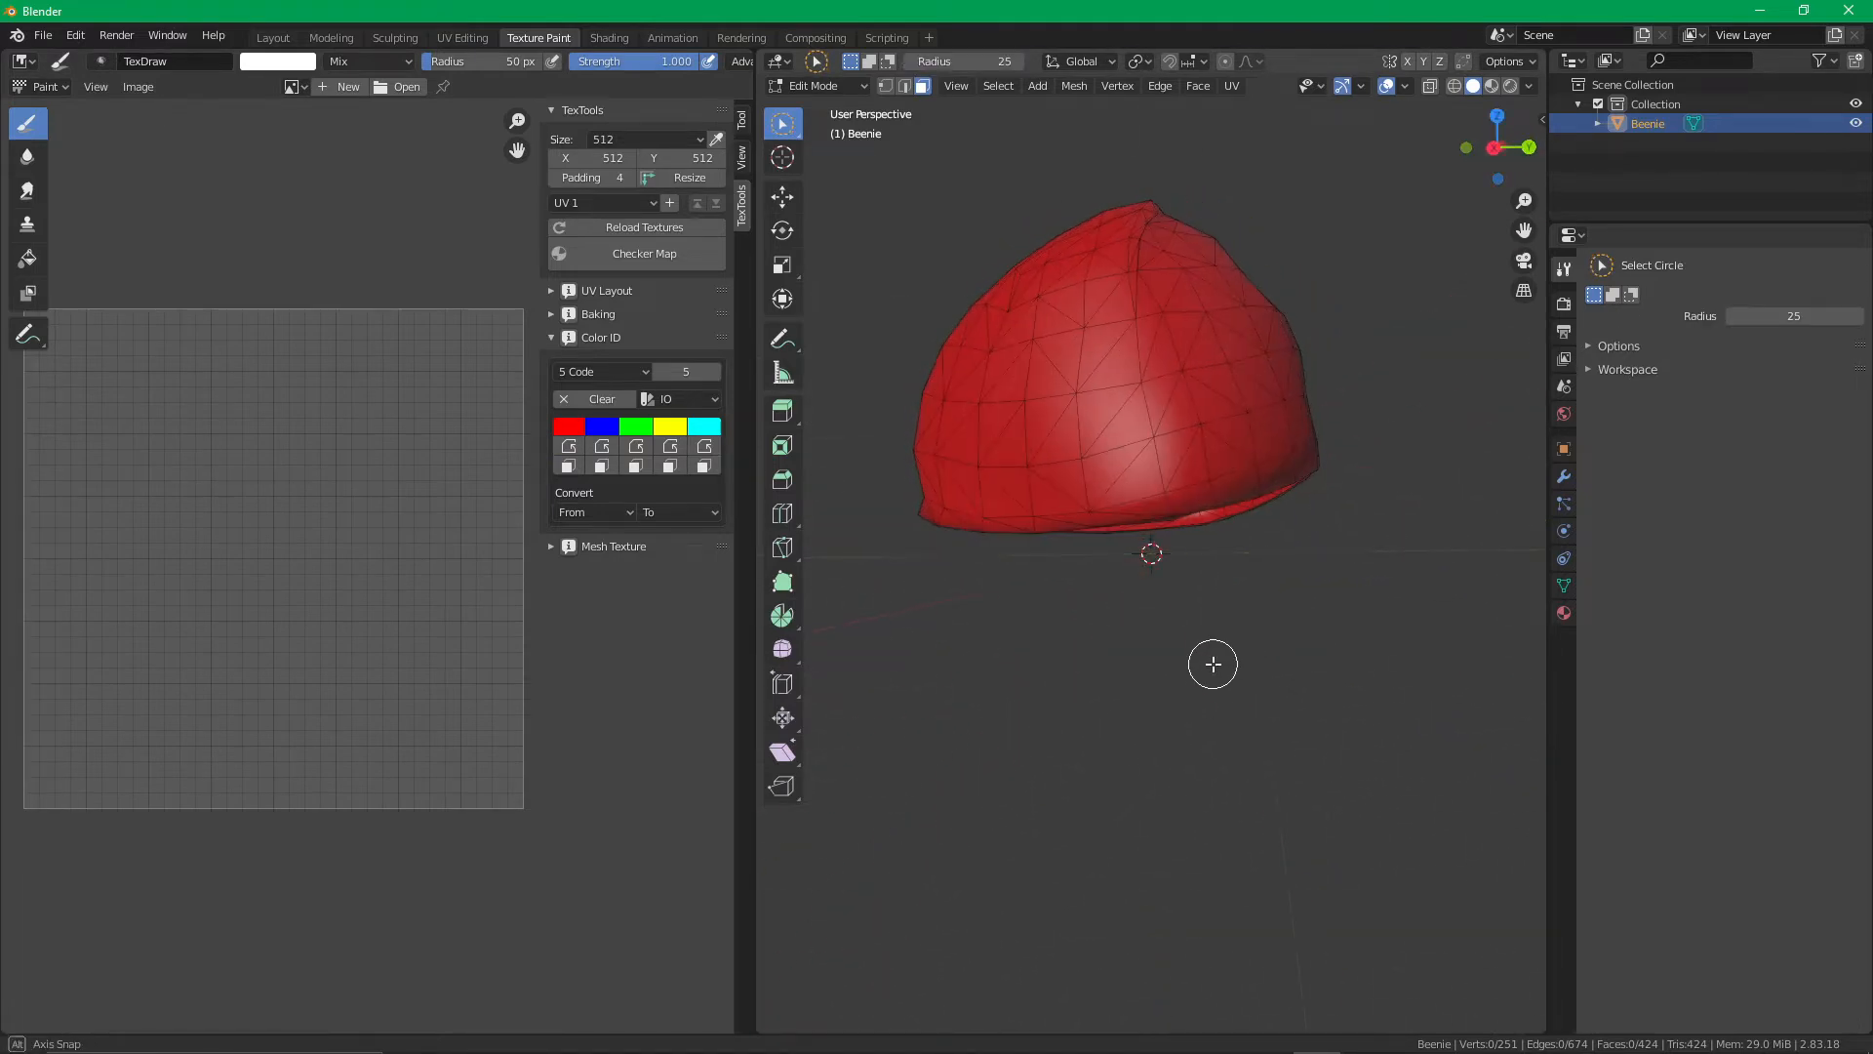
pyautogui.scroll(4, 1210, 661)
pyautogui.moveTo(1259, 406)
pyautogui.mouseDown()
pyautogui.moveTo(1066, 469)
pyautogui.moveTo(836, 504)
pyautogui.mouseUp()
pyautogui.moveTo(923, 504); pyautogui.dragTo(1011, 514, button='middle')
pyautogui.hotkey('alt', 'a')
pyautogui.moveTo(1210, 536)
pyautogui.mouseDown()
pyautogui.moveTo(1255, 502)
pyautogui.moveTo(889, 555)
pyautogui.moveTo(1559, 518)
pyautogui.moveTo(1379, 533)
pyautogui.mouseUp()
pyautogui.moveTo(1097, 605); pyautogui.dragTo(1305, 597, button='middle')
pyautogui.scroll(-3, 1305, 597)
pyautogui.moveTo(1350, 519); pyautogui.dragTo(945, 527)
pyautogui.moveTo(945, 527); pyautogui.dragTo(1251, 542, button='middle')
pyautogui.moveTo(1252, 543)
pyautogui.mouseDown()
pyautogui.moveTo(986, 478)
pyautogui.moveTo(1035, 498)
pyautogui.mouseUp()
pyautogui.moveTo(1034, 497); pyautogui.dragTo(1314, 560, button='middle')
pyautogui.moveTo(1280, 521)
pyautogui.mouseDown()
pyautogui.moveTo(1108, 521)
pyautogui.moveTo(1204, 498)
pyautogui.mouseUp()
pyautogui.moveTo(1312, 518)
pyautogui.mouseDown(button='middle')
pyautogui.moveTo(1152, 556)
pyautogui.moveTo(836, 494)
pyautogui.mouseUp(button='middle')
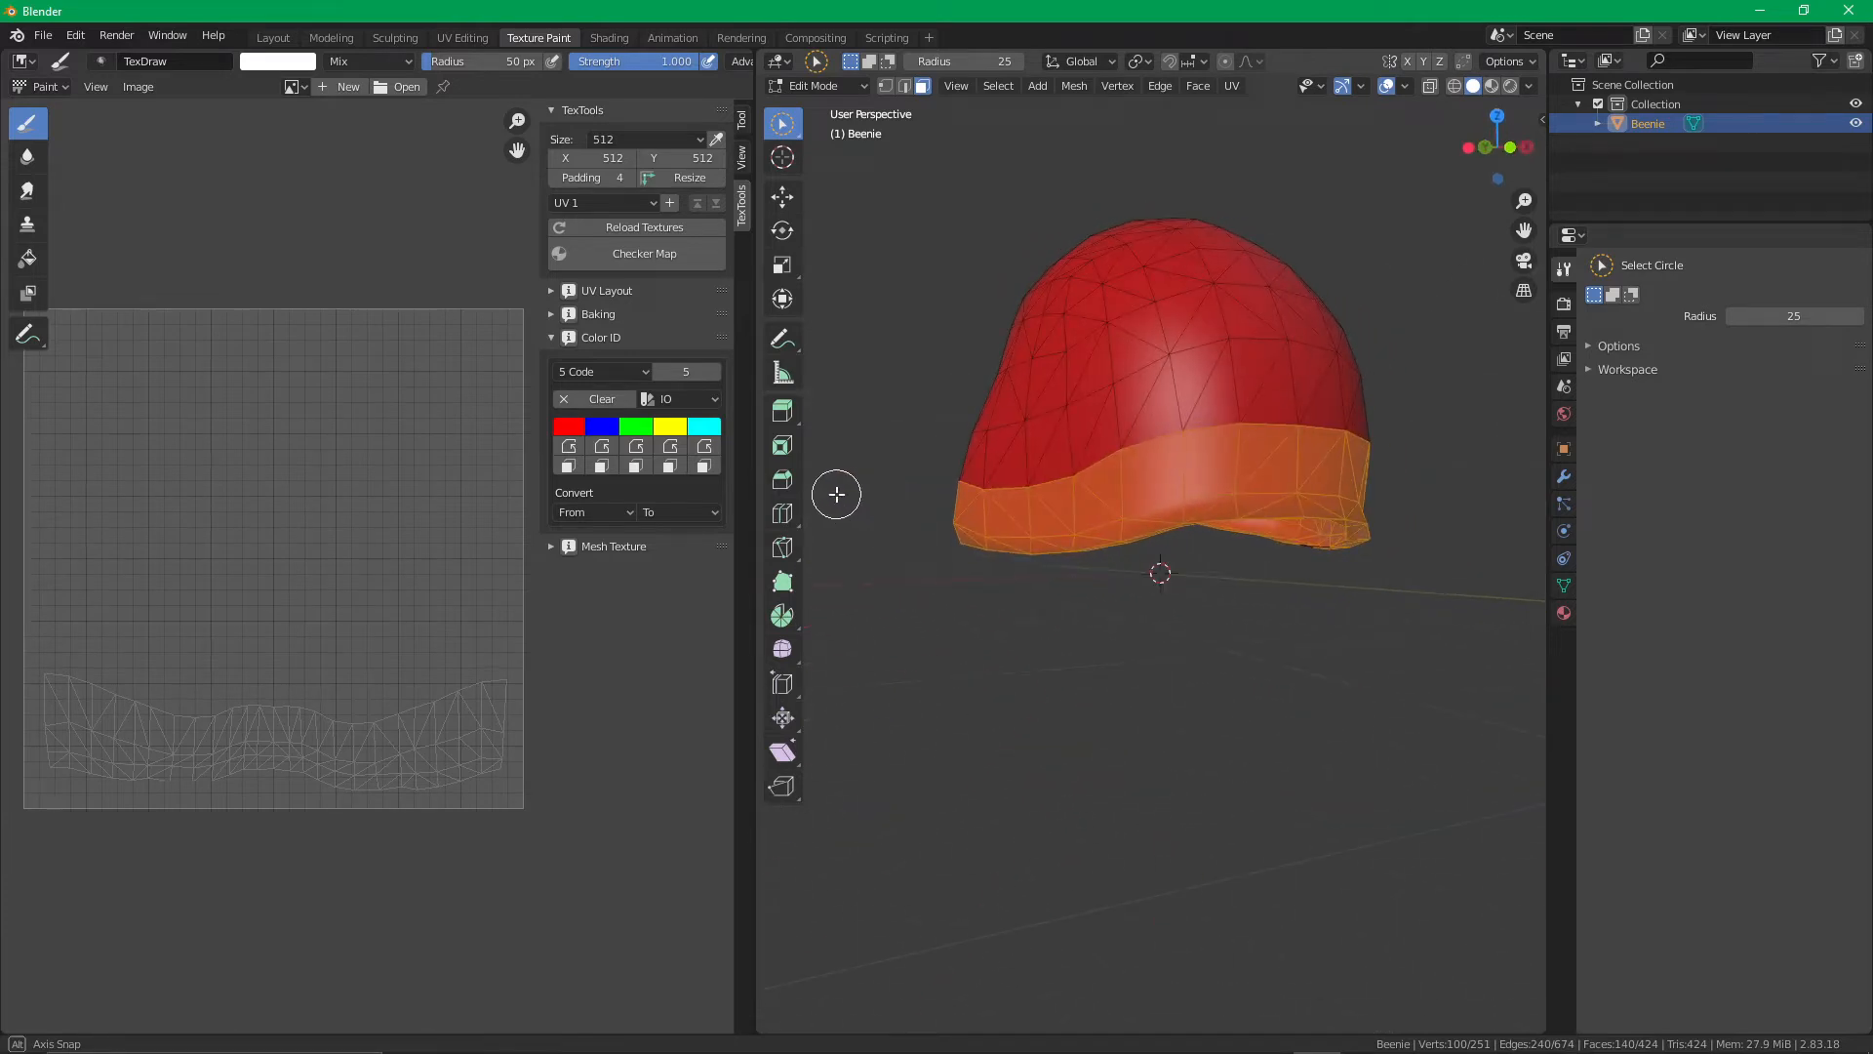
pyautogui.click(603, 447)
# Circle-select the narrow strip of faces along the beenie's bottom edge, seen from below
pyautogui.moveTo(1179, 502); pyautogui.dragTo(1249, 561, button='middle')
pyautogui.moveTo(1248, 561)
pyautogui.mouseDown()
pyautogui.moveTo(1079, 585)
pyautogui.moveTo(974, 563)
pyautogui.mouseUp()
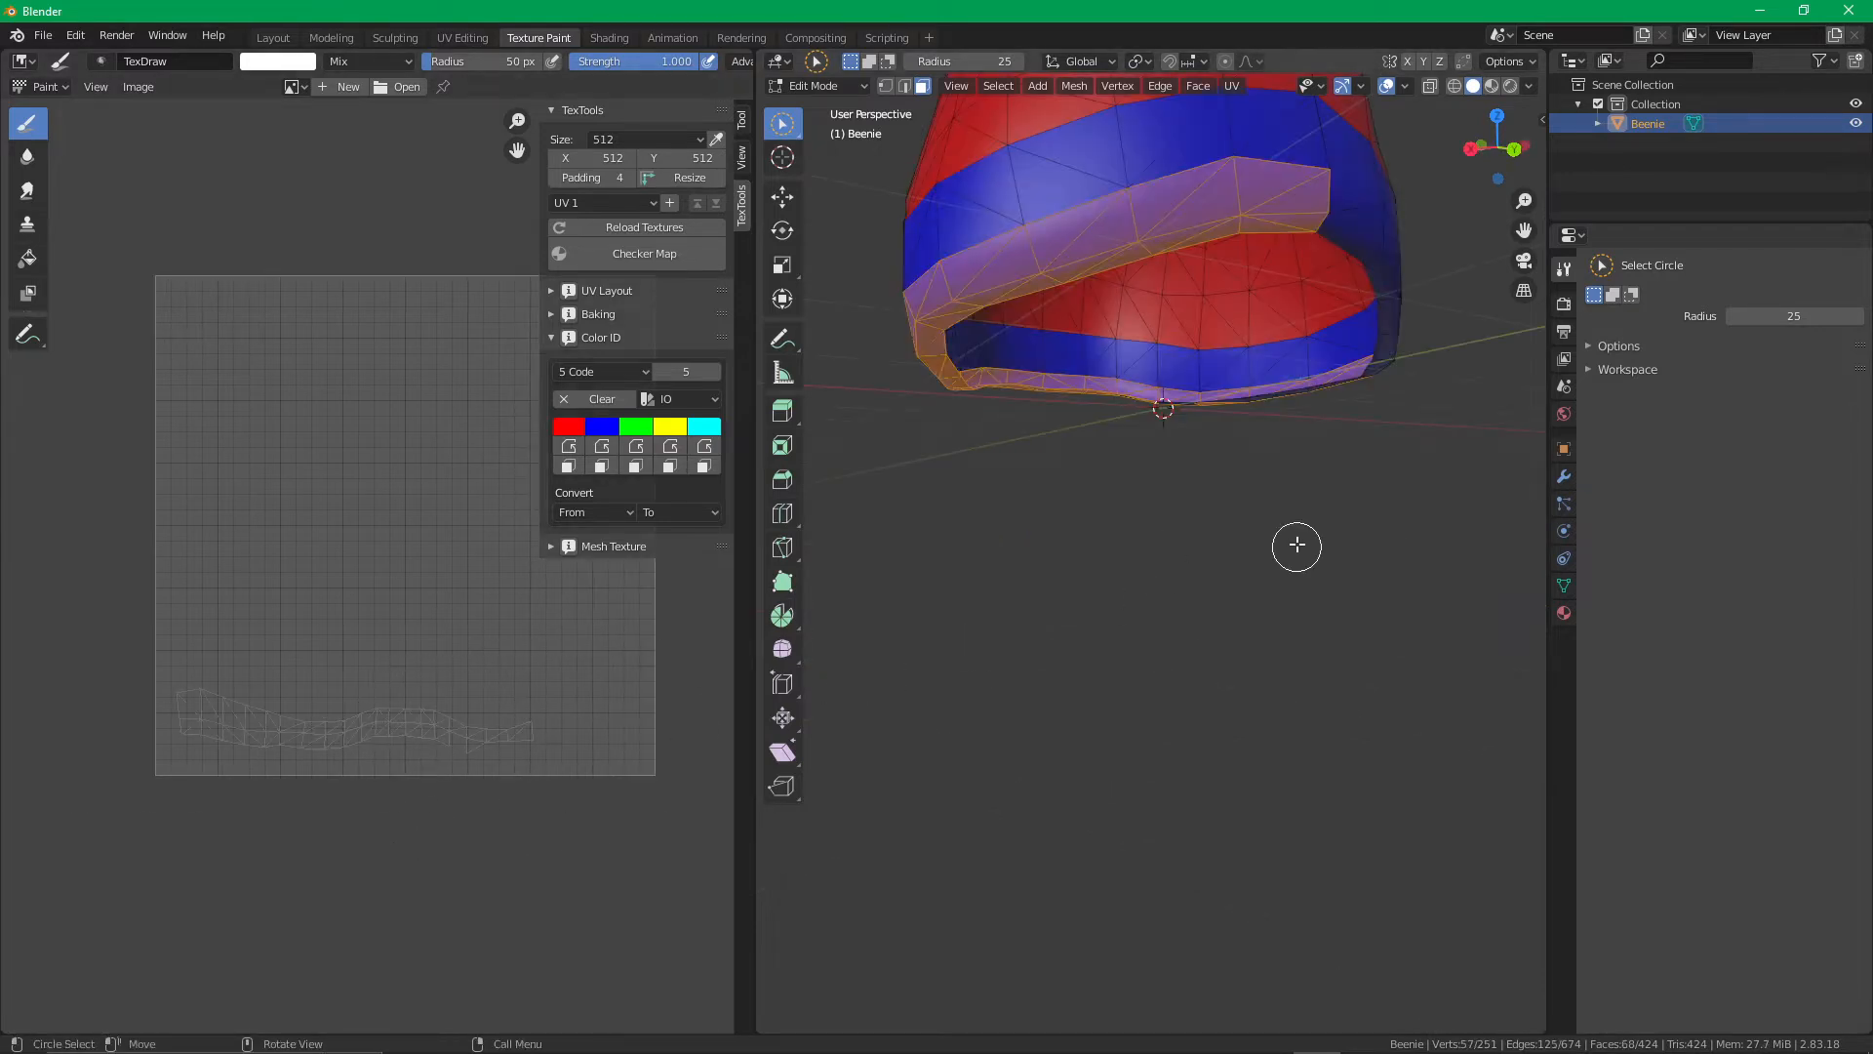
pyautogui.scroll(1, 278, 801)
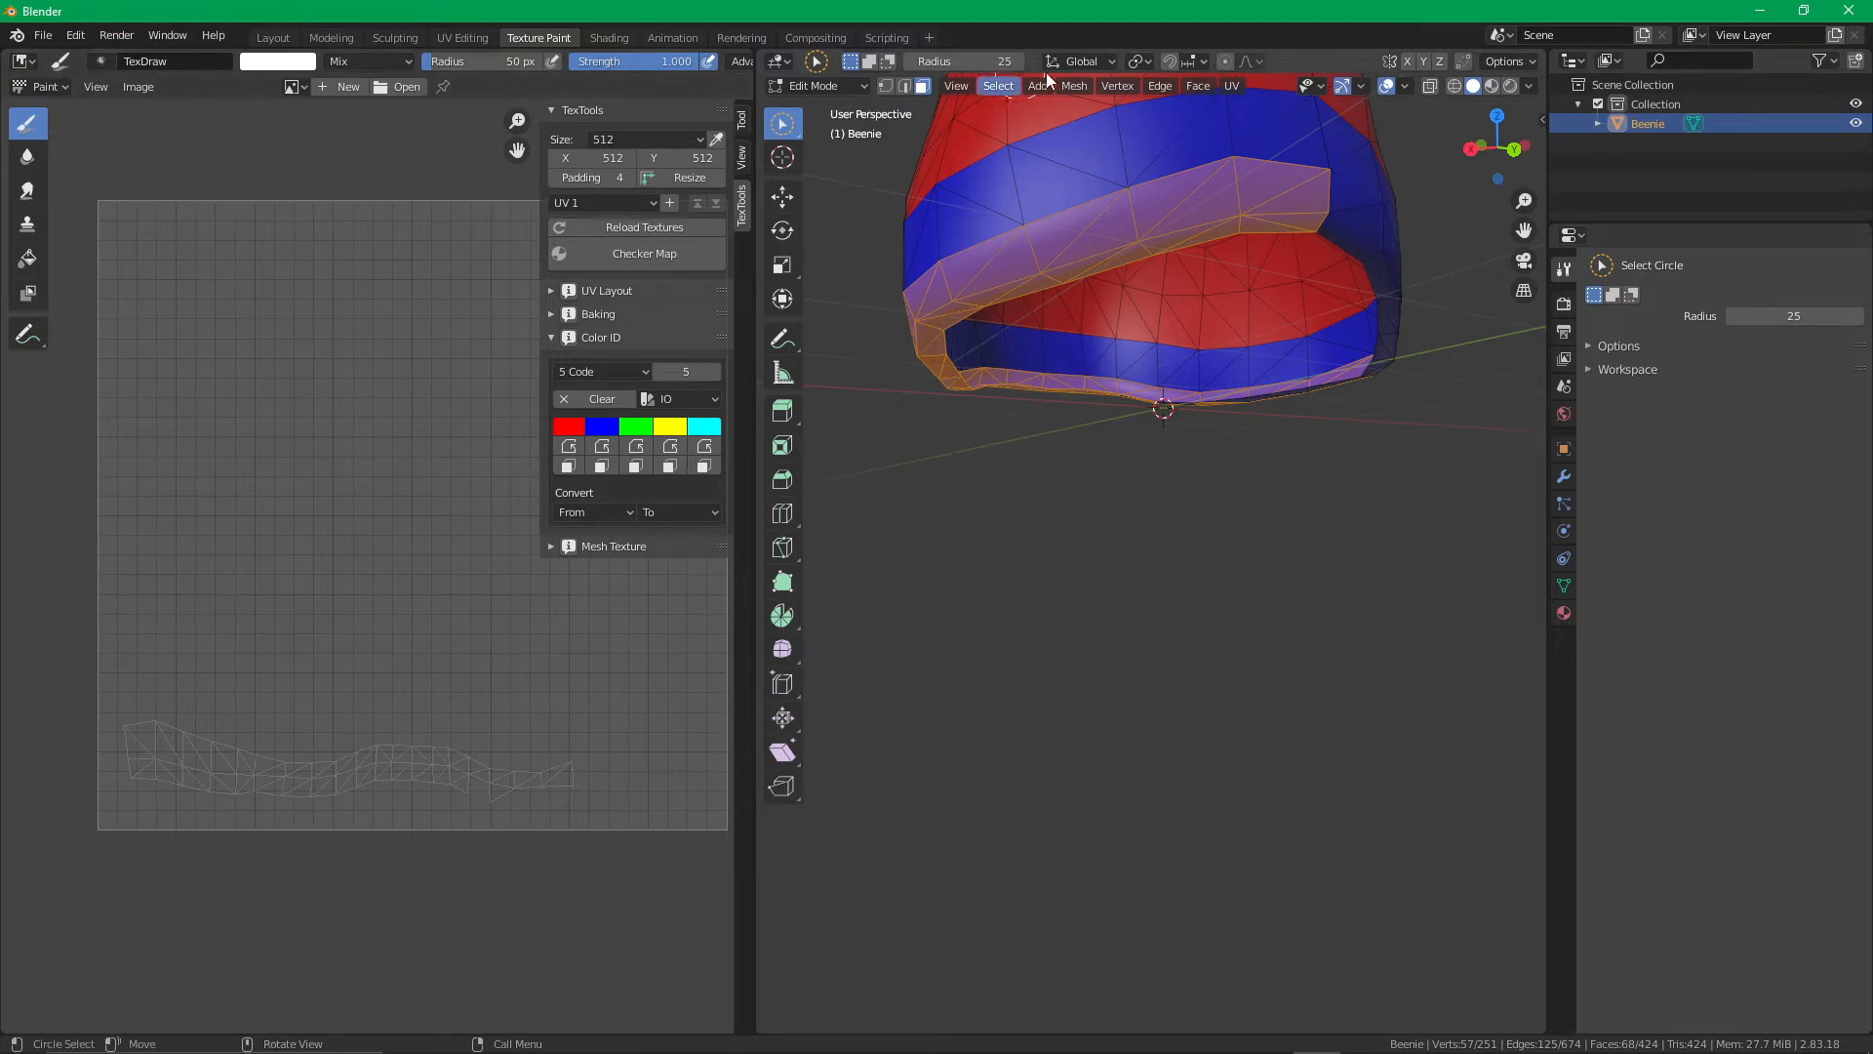
# In the UV Editing workspace, sync the UV selection and circle-select the remaining faces along the UV layout's lower edge
pyautogui.click(469, 36)
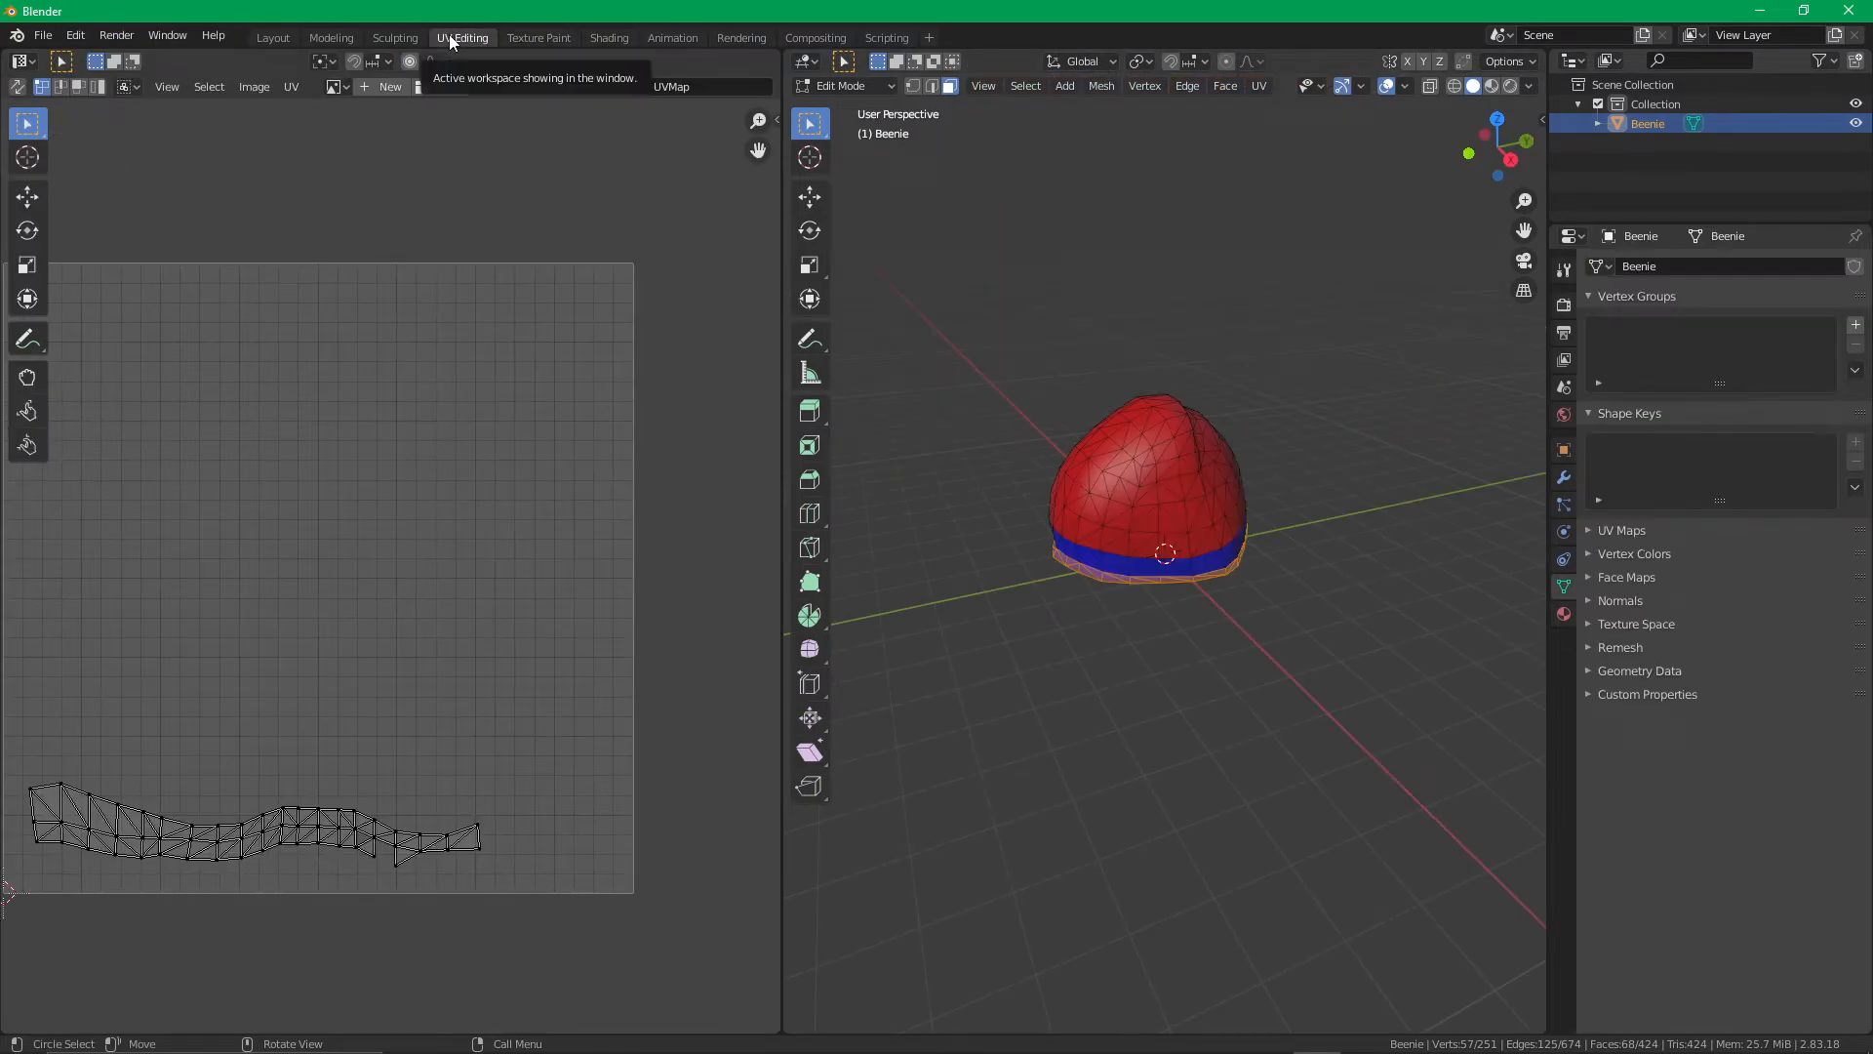
pyautogui.click(16, 87)
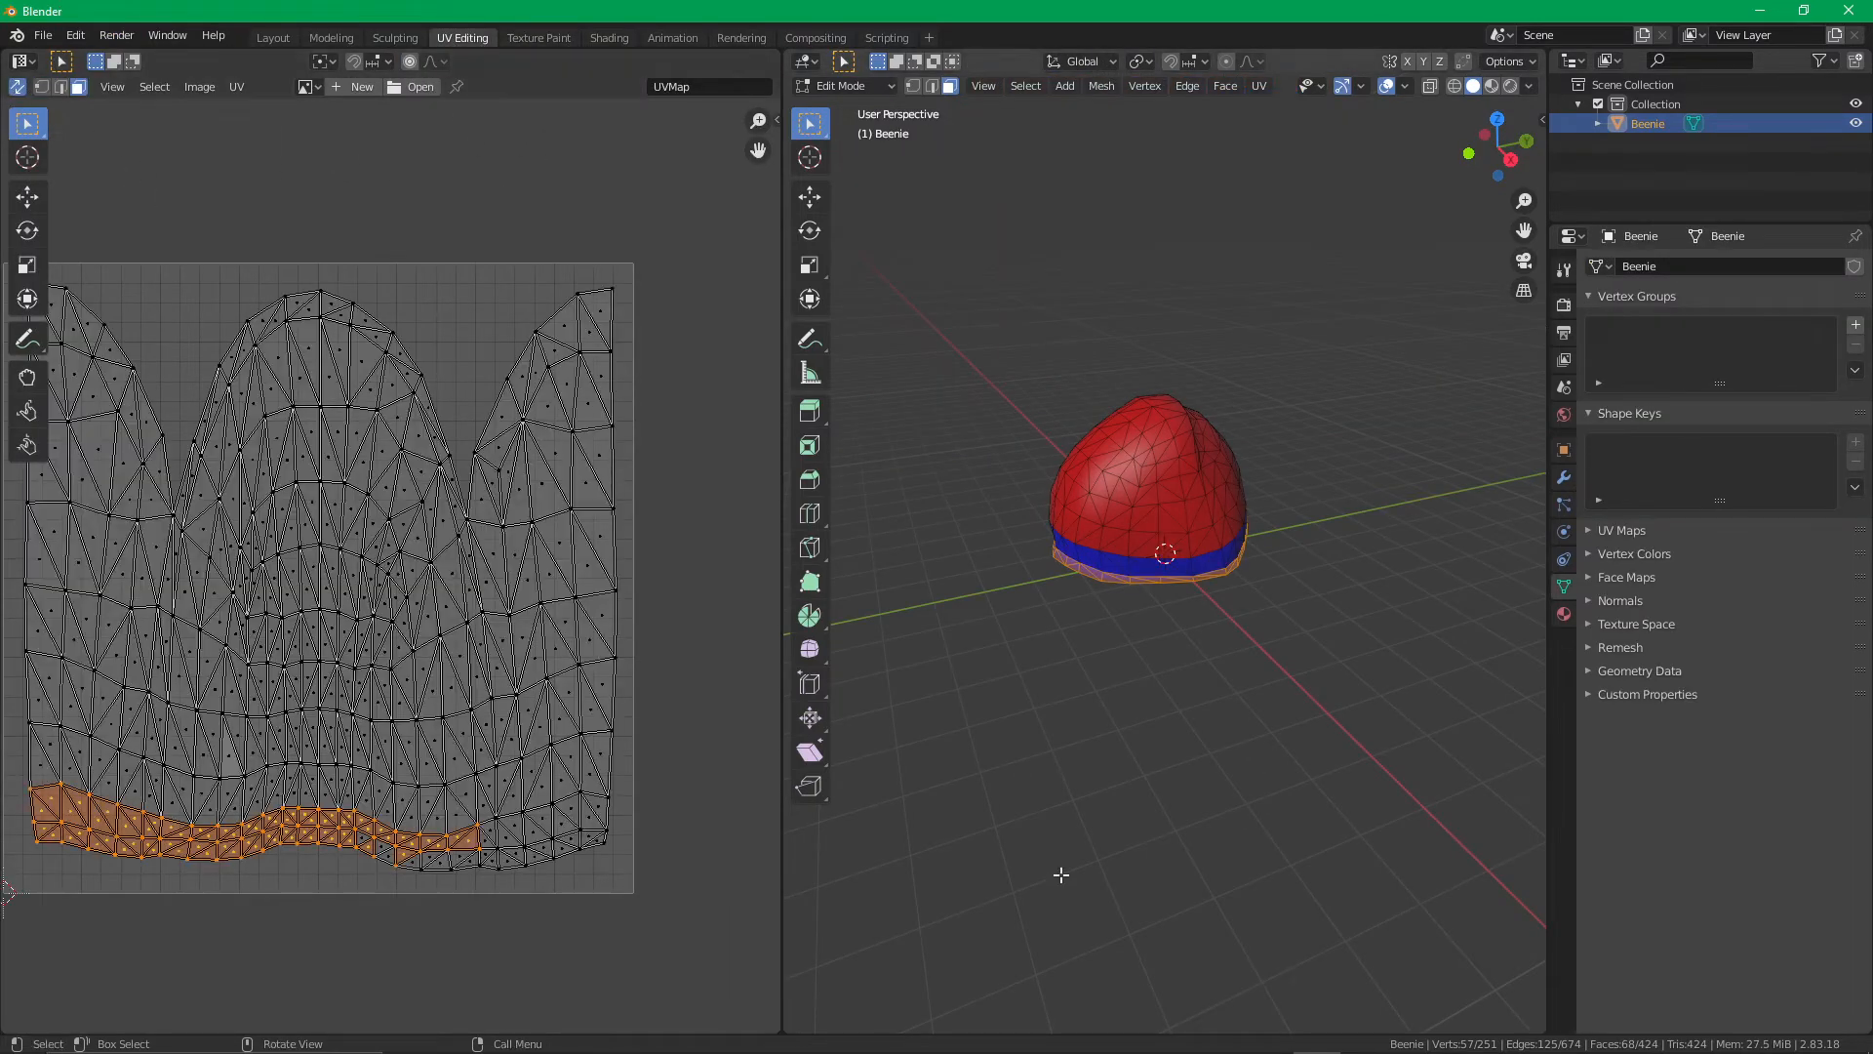
pyautogui.press('c')
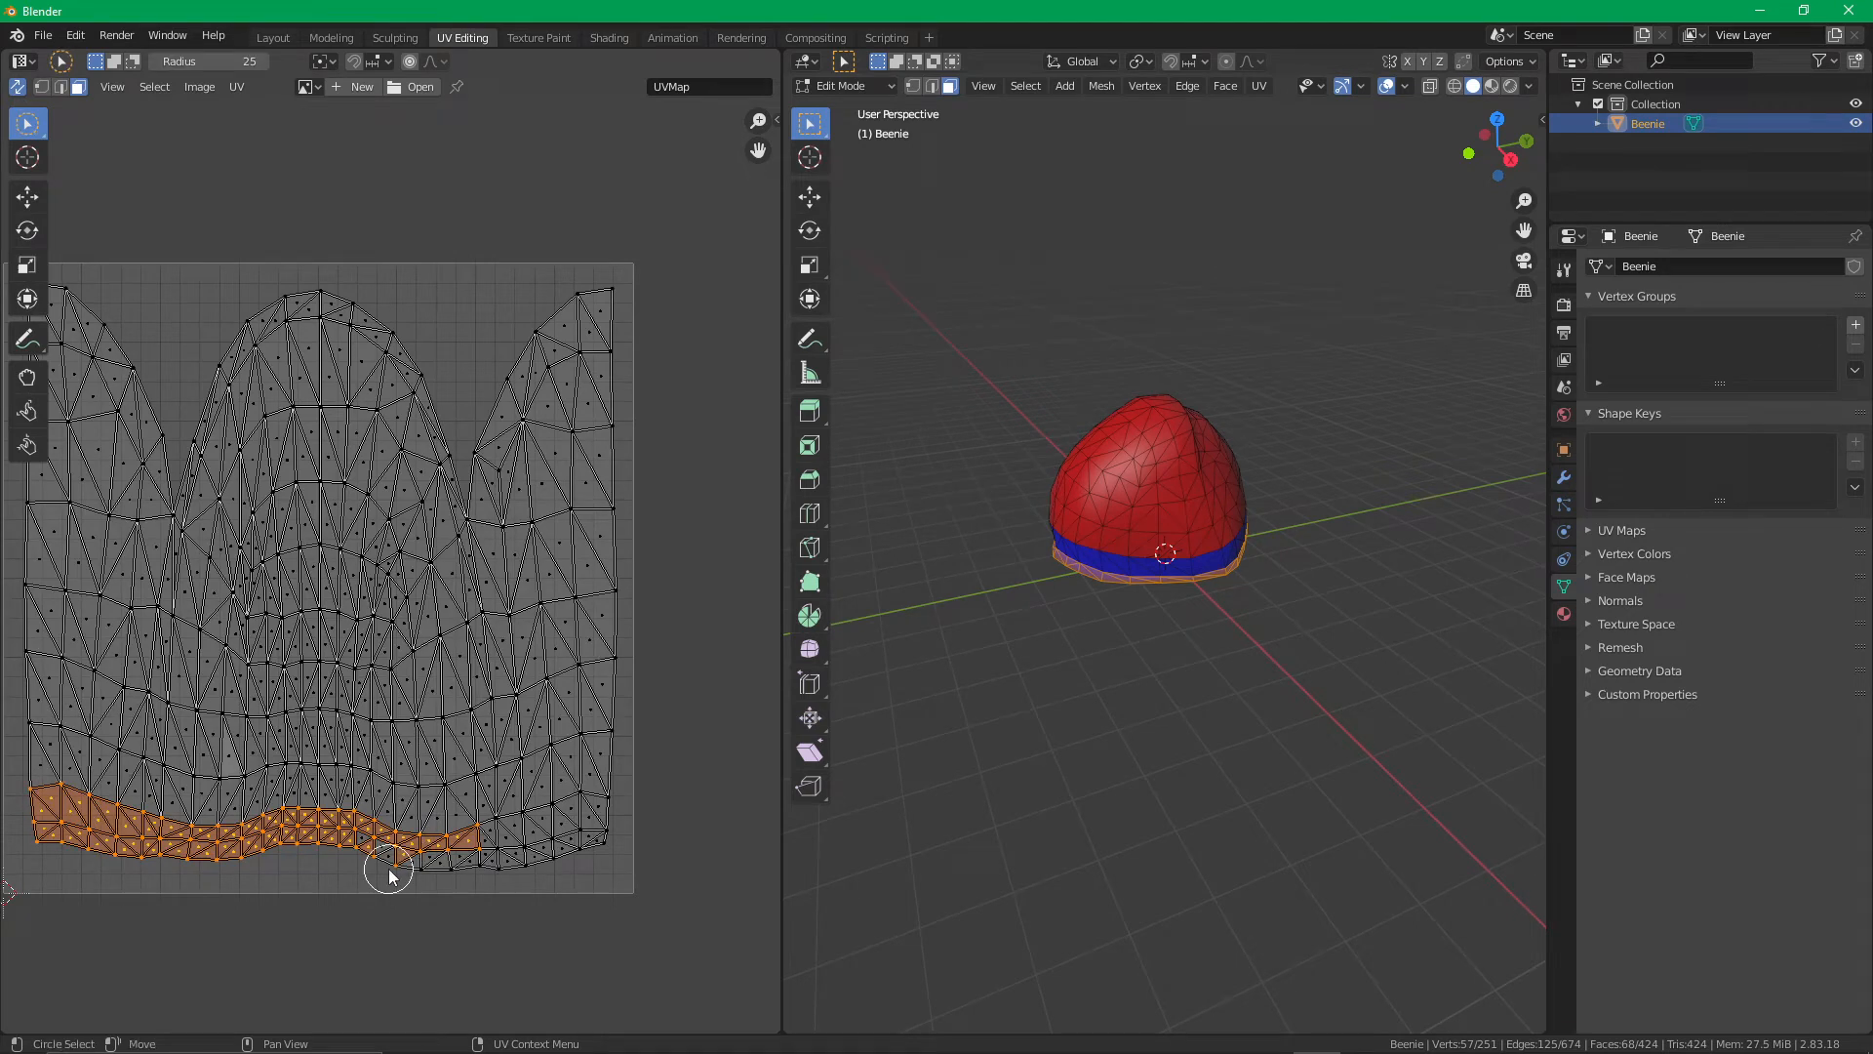
pyautogui.moveTo(398, 858); pyautogui.dragTo(578, 847)
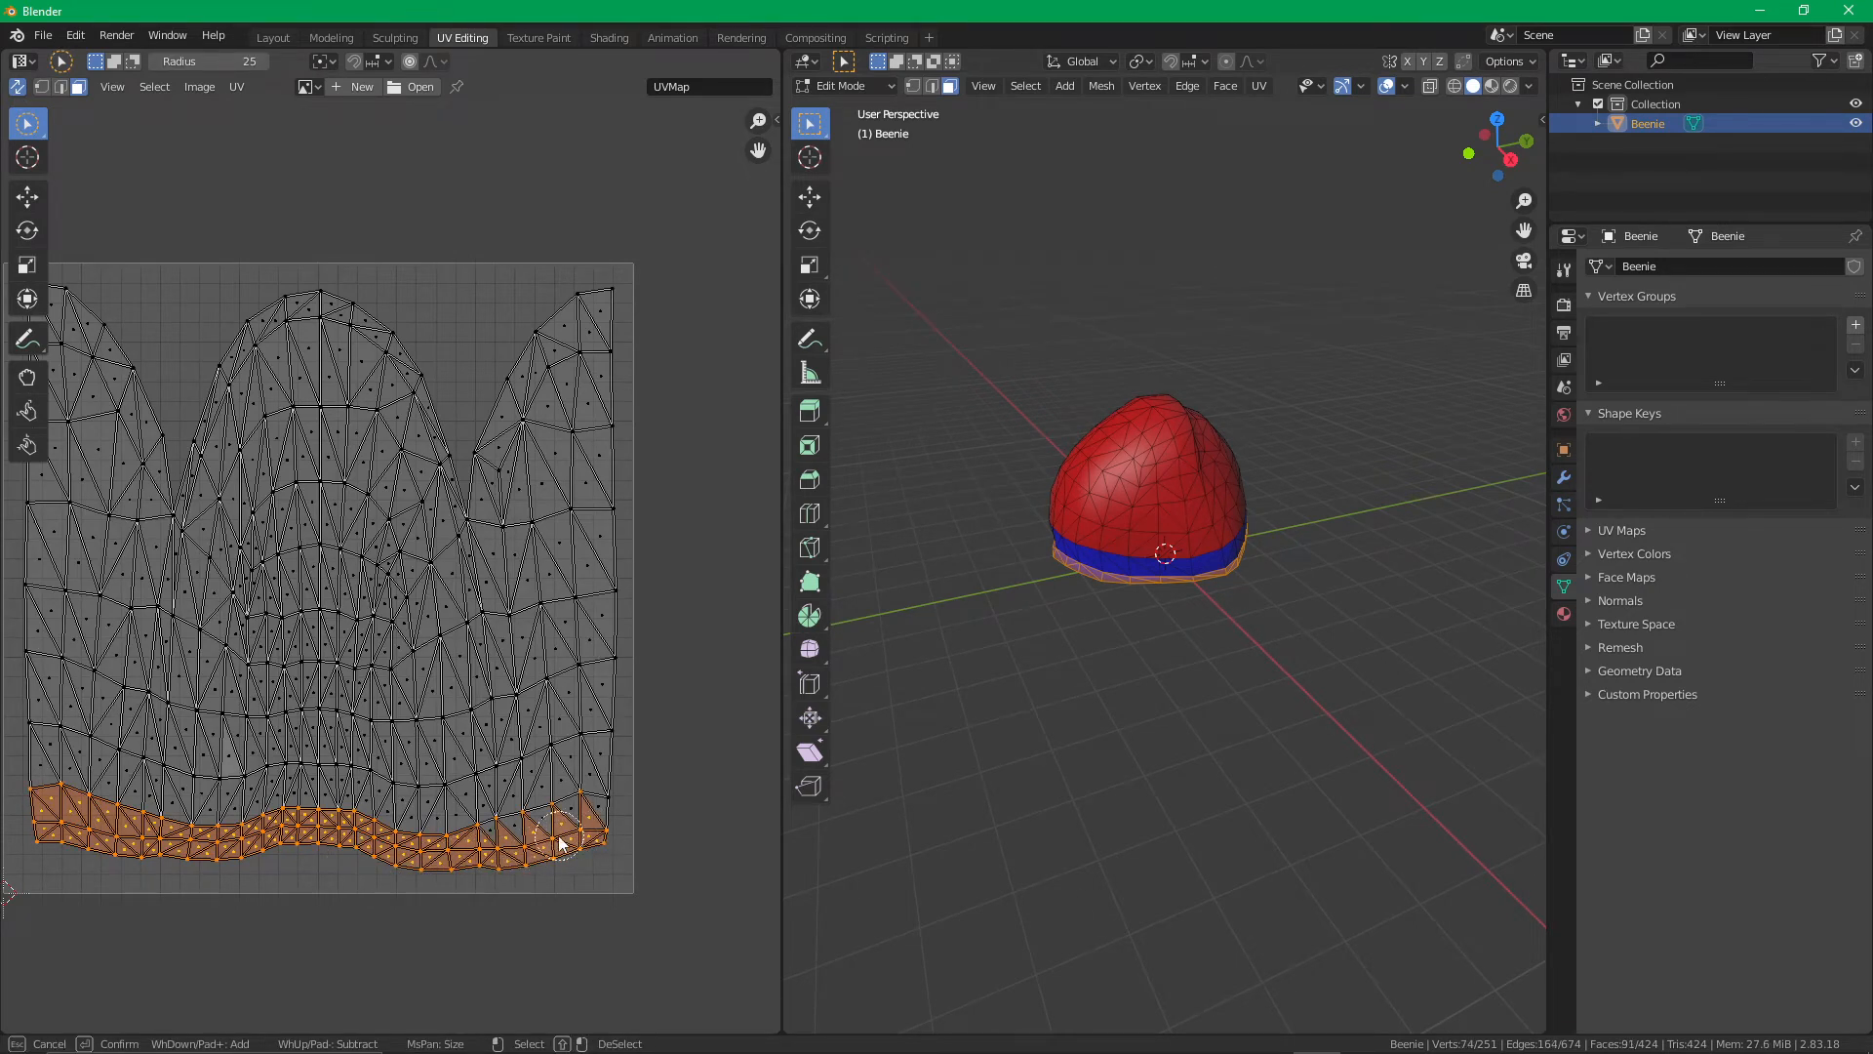
pyautogui.rightClick(595, 832)
pyautogui.moveTo(1200, 736); pyautogui.dragTo(1112, 660, button='middle')
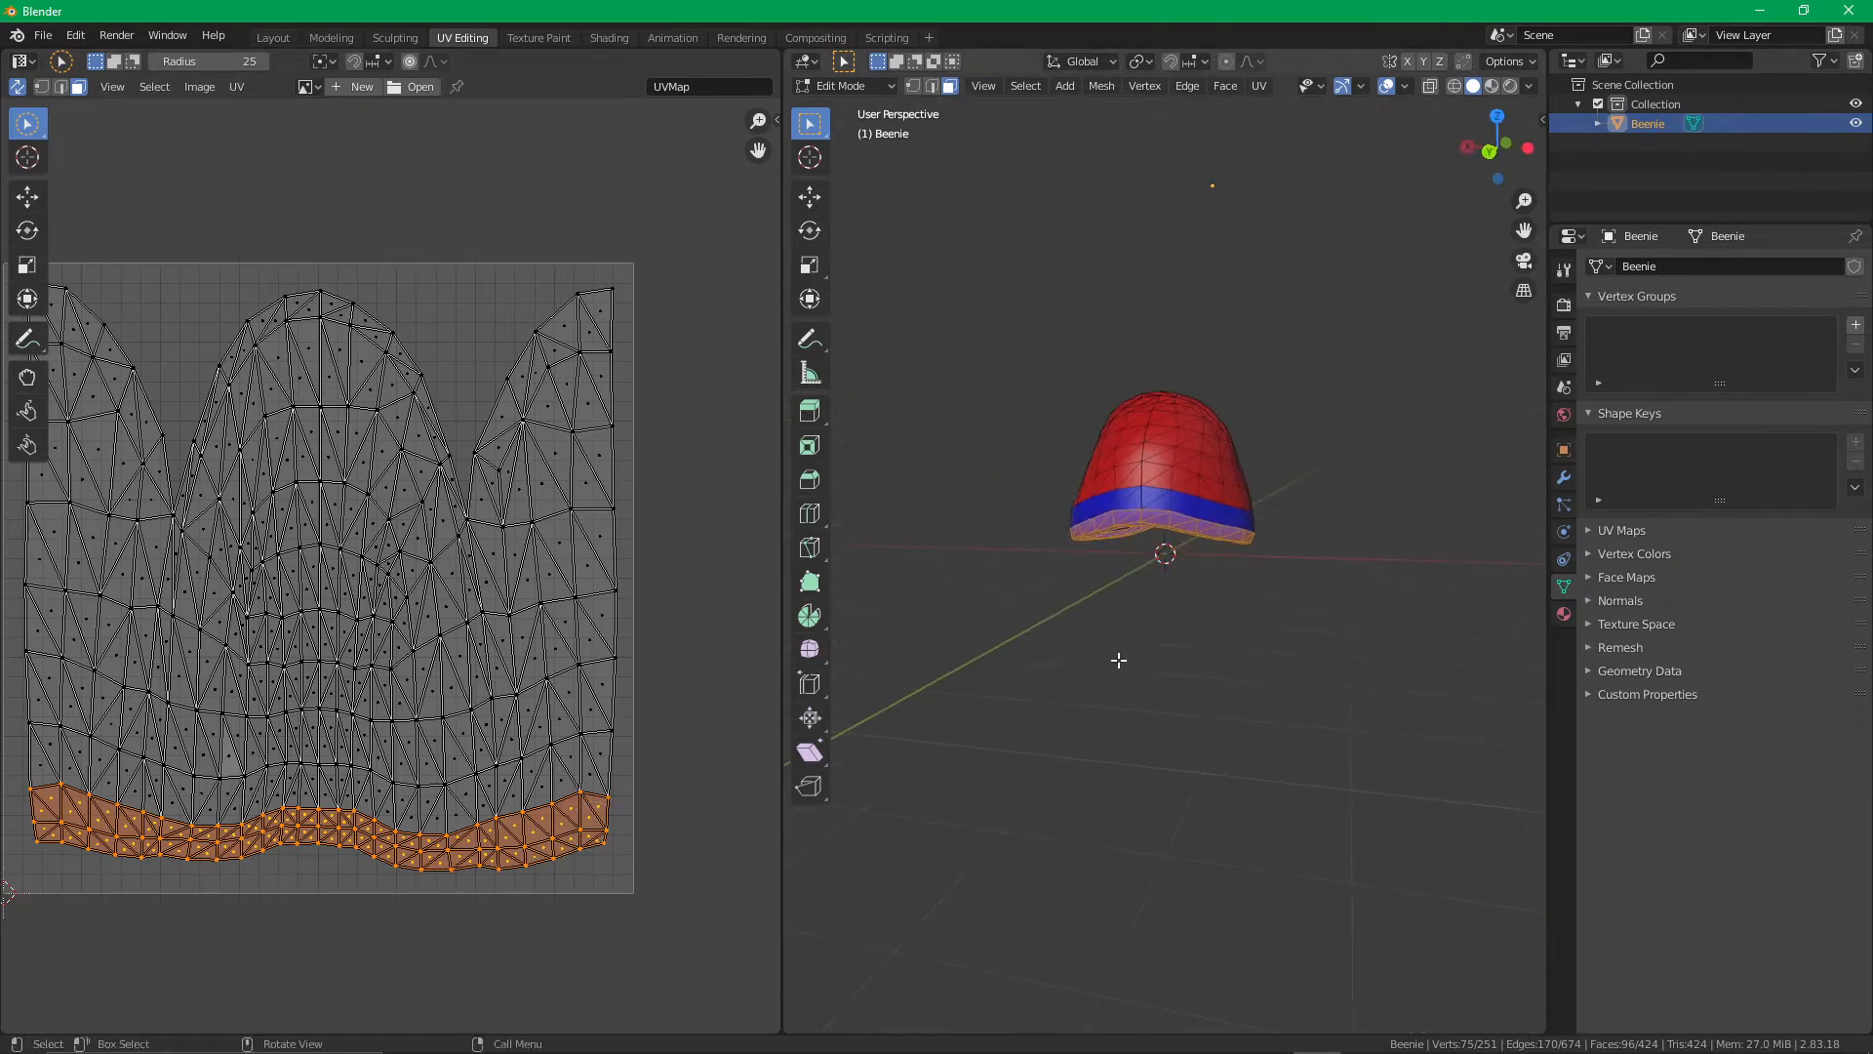
# Back in the Texture Paint workspace, assign the green Color ID to the selected bottom-edge strip and deselect everything
pyautogui.click(560, 35)
pyautogui.press('Tab')
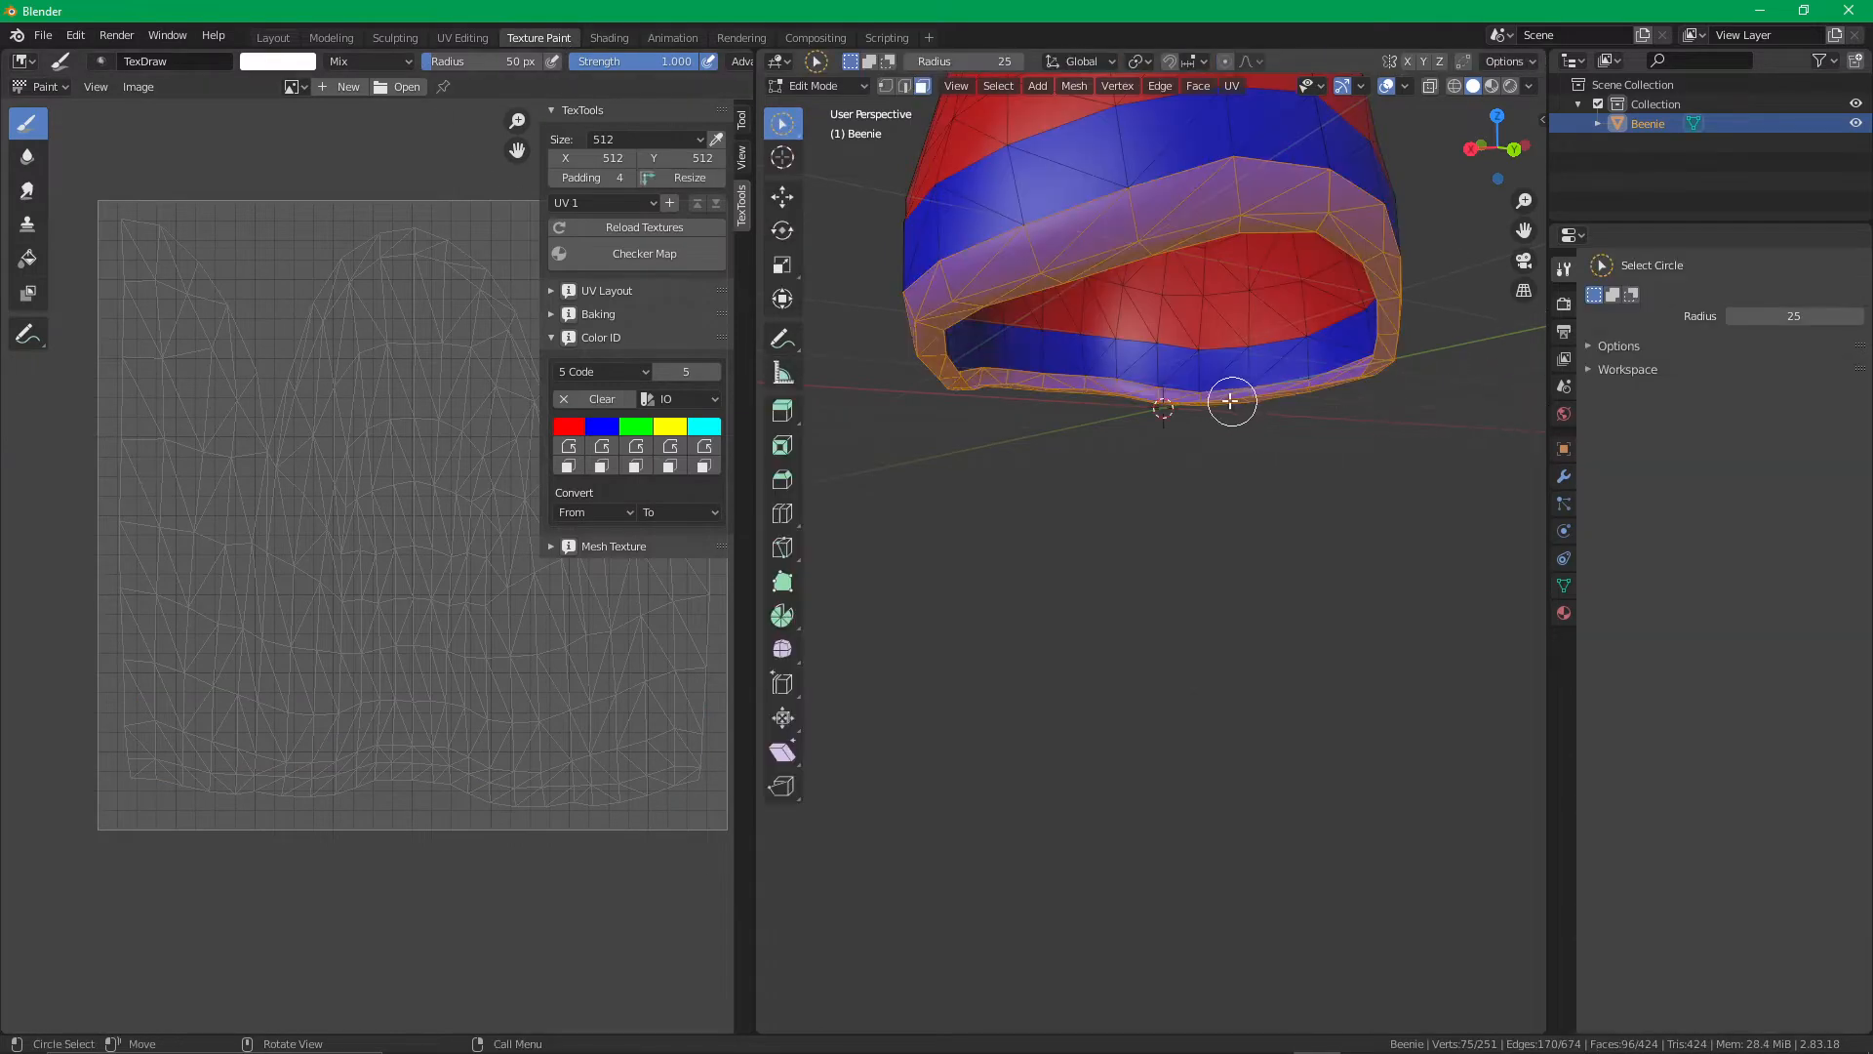
pyautogui.moveTo(1212, 402); pyautogui.dragTo(1288, 590, button='middle')
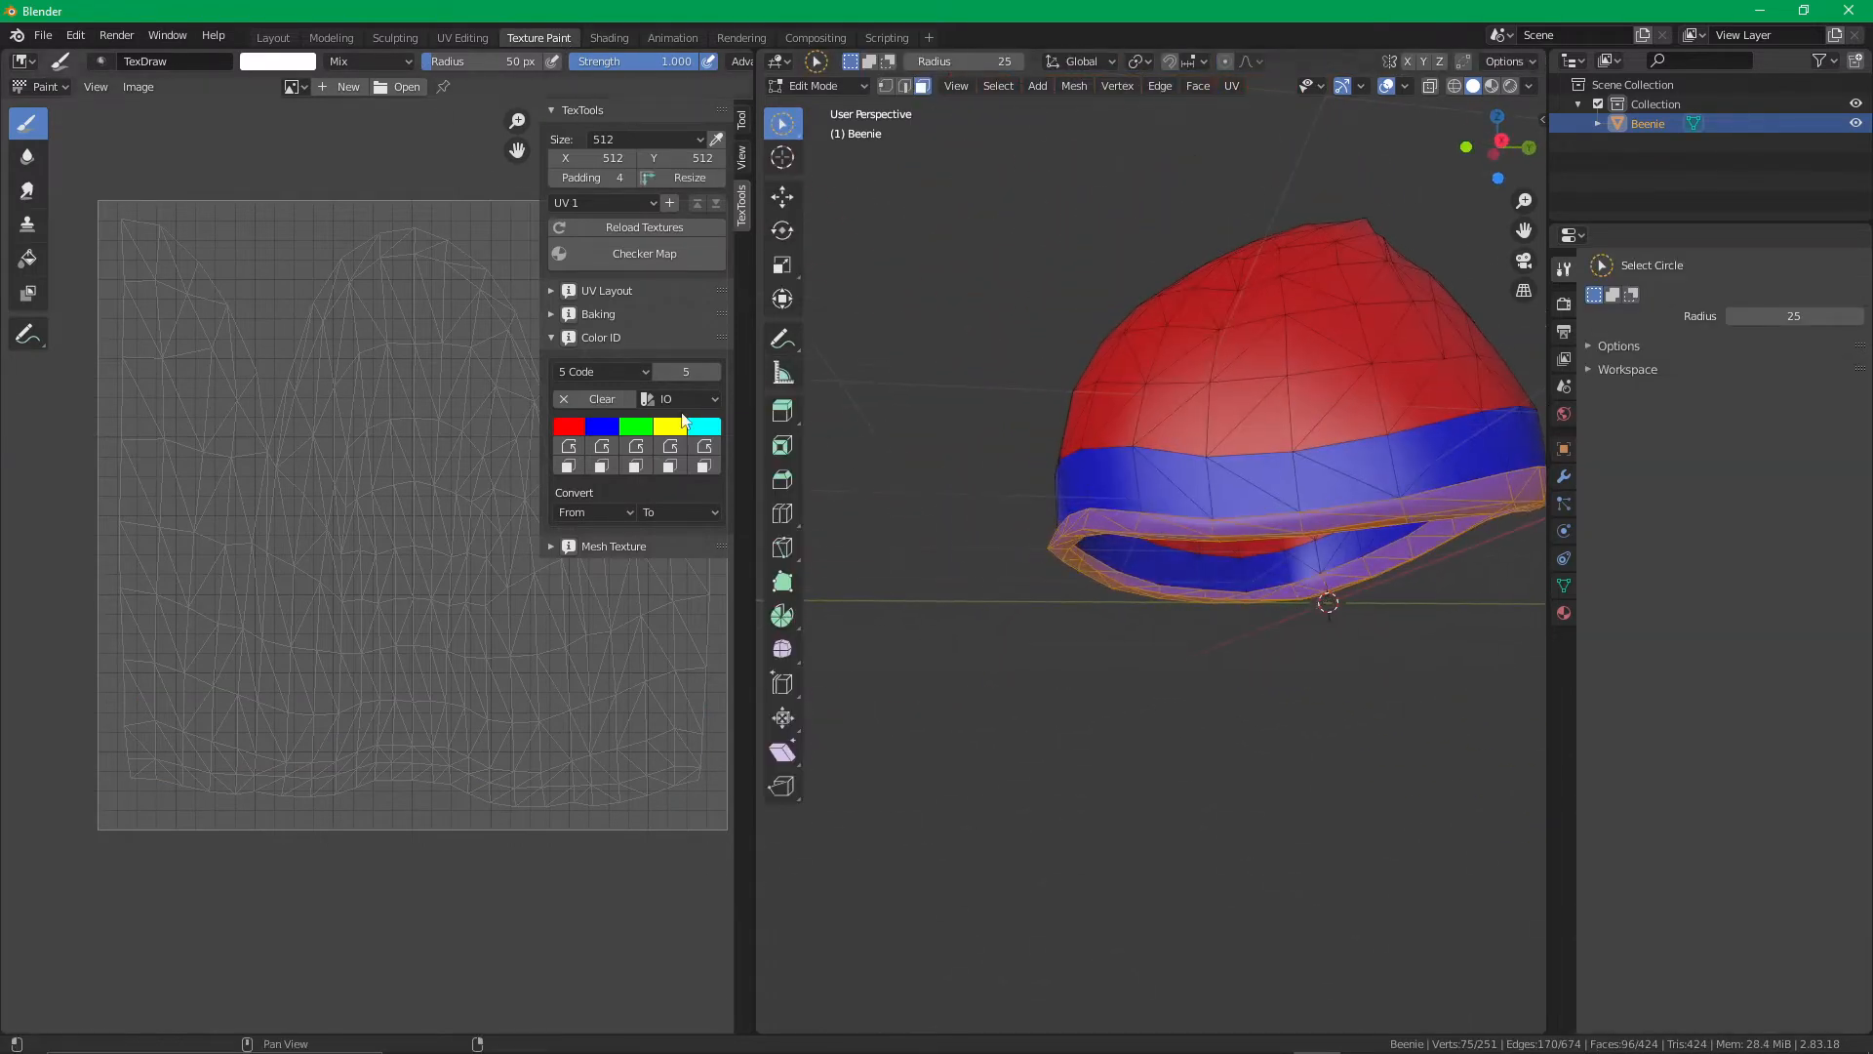
pyautogui.click(641, 449)
pyautogui.hotkey('alt', 'a')
pyautogui.moveTo(1208, 798); pyautogui.dragTo(1153, 837, button='middle')
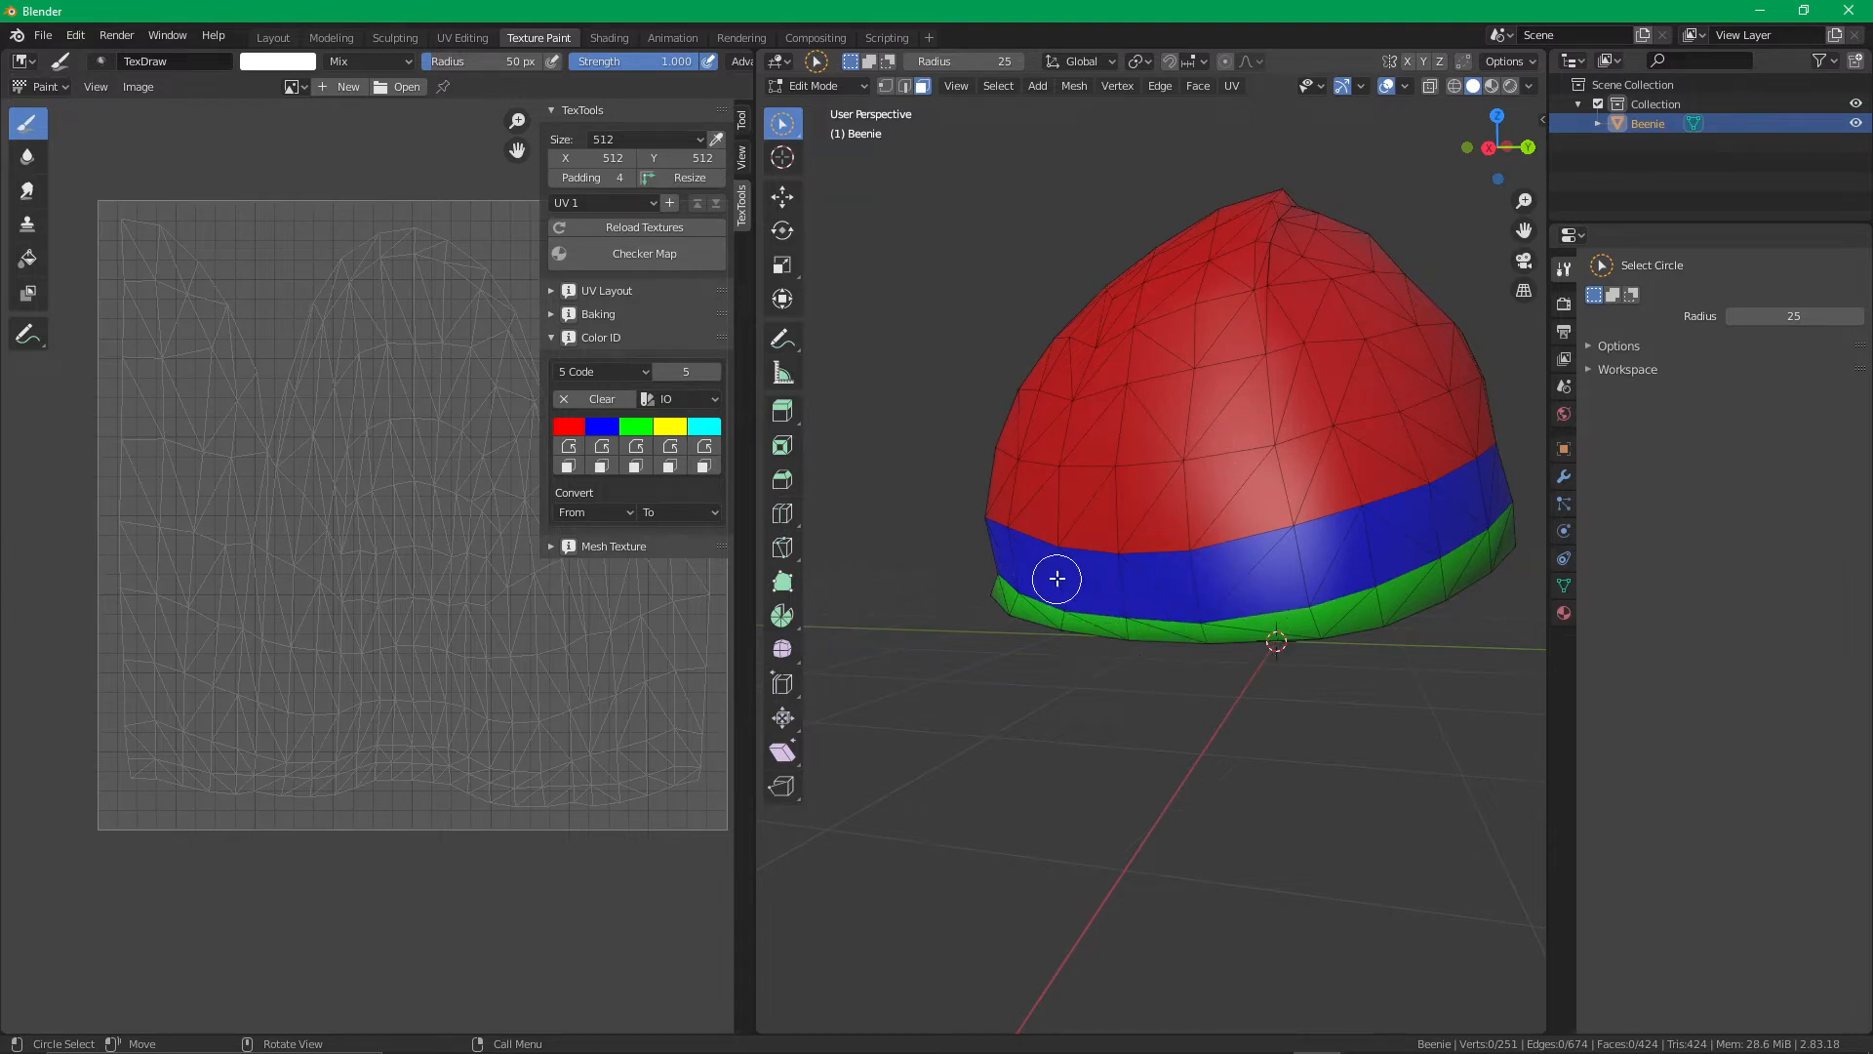
pyautogui.moveTo(1131, 651); pyautogui.dragTo(1346, 682, button='middle')
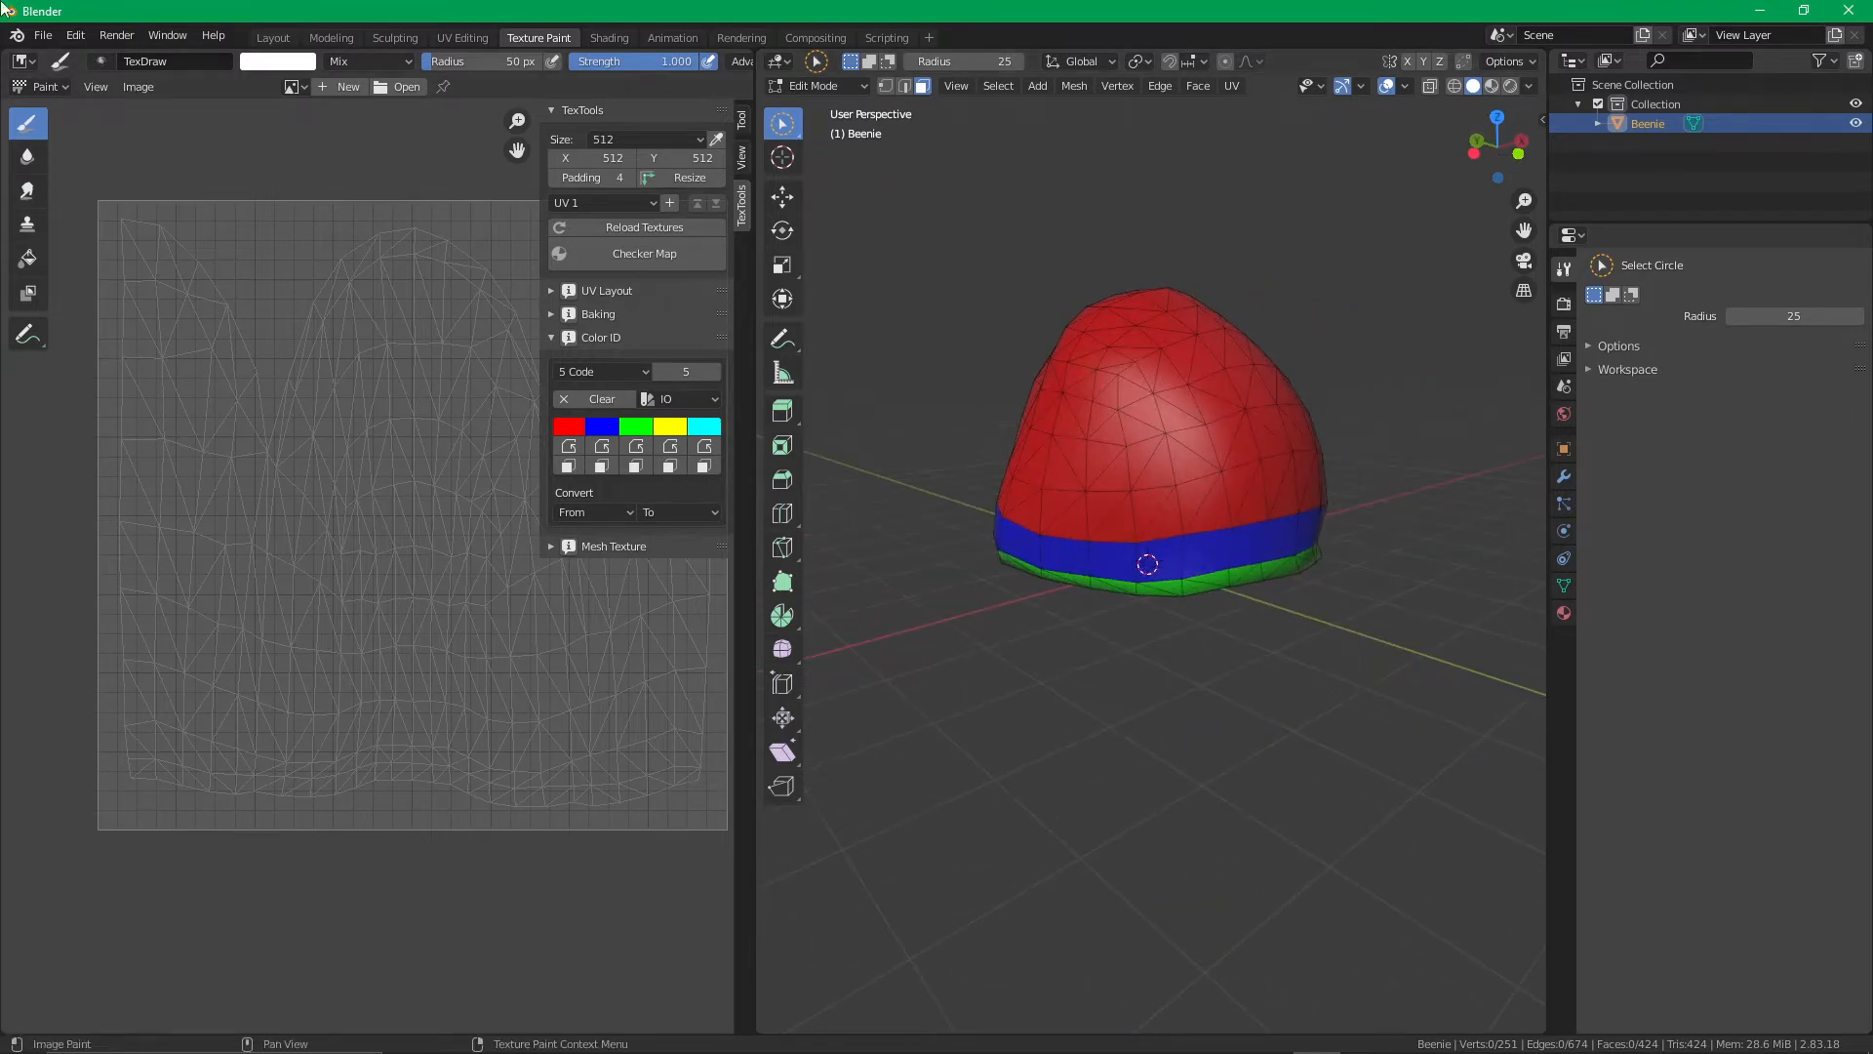
pyautogui.click(50, 35)
pyautogui.moveTo(117, 300)
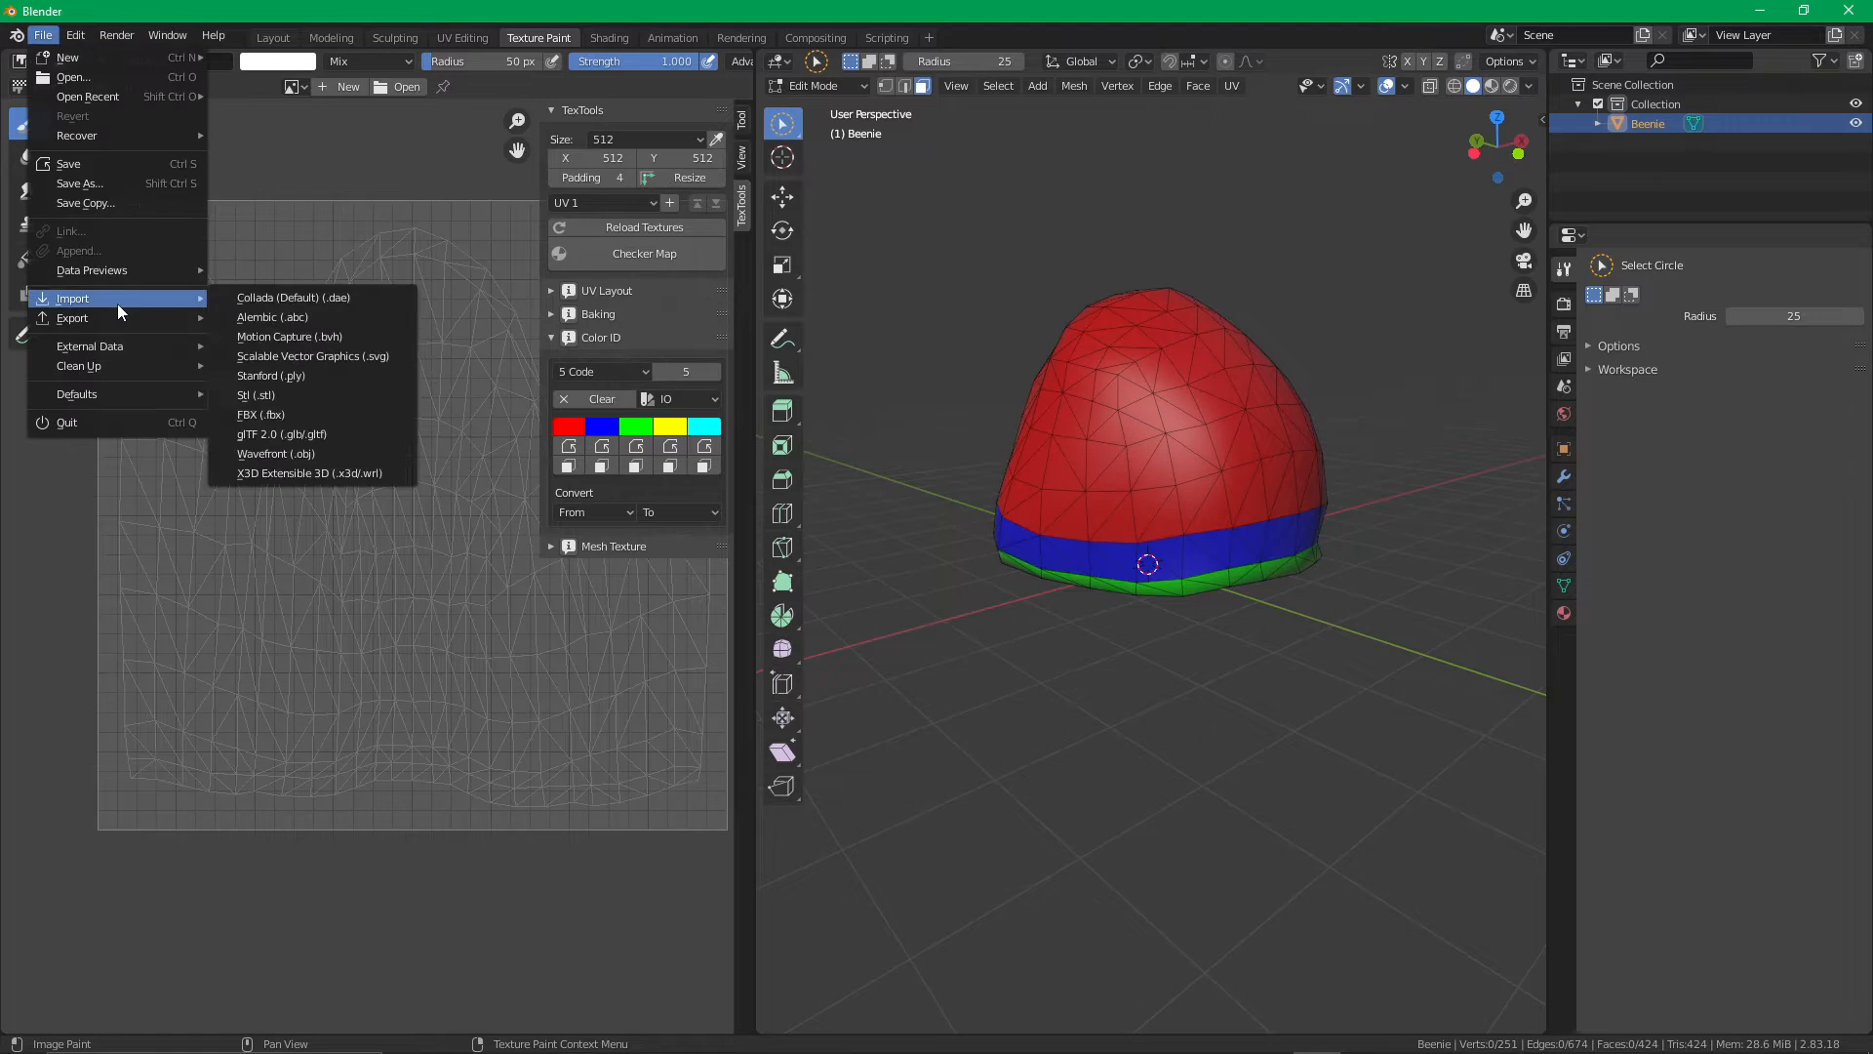
pyautogui.moveTo(70, 326)
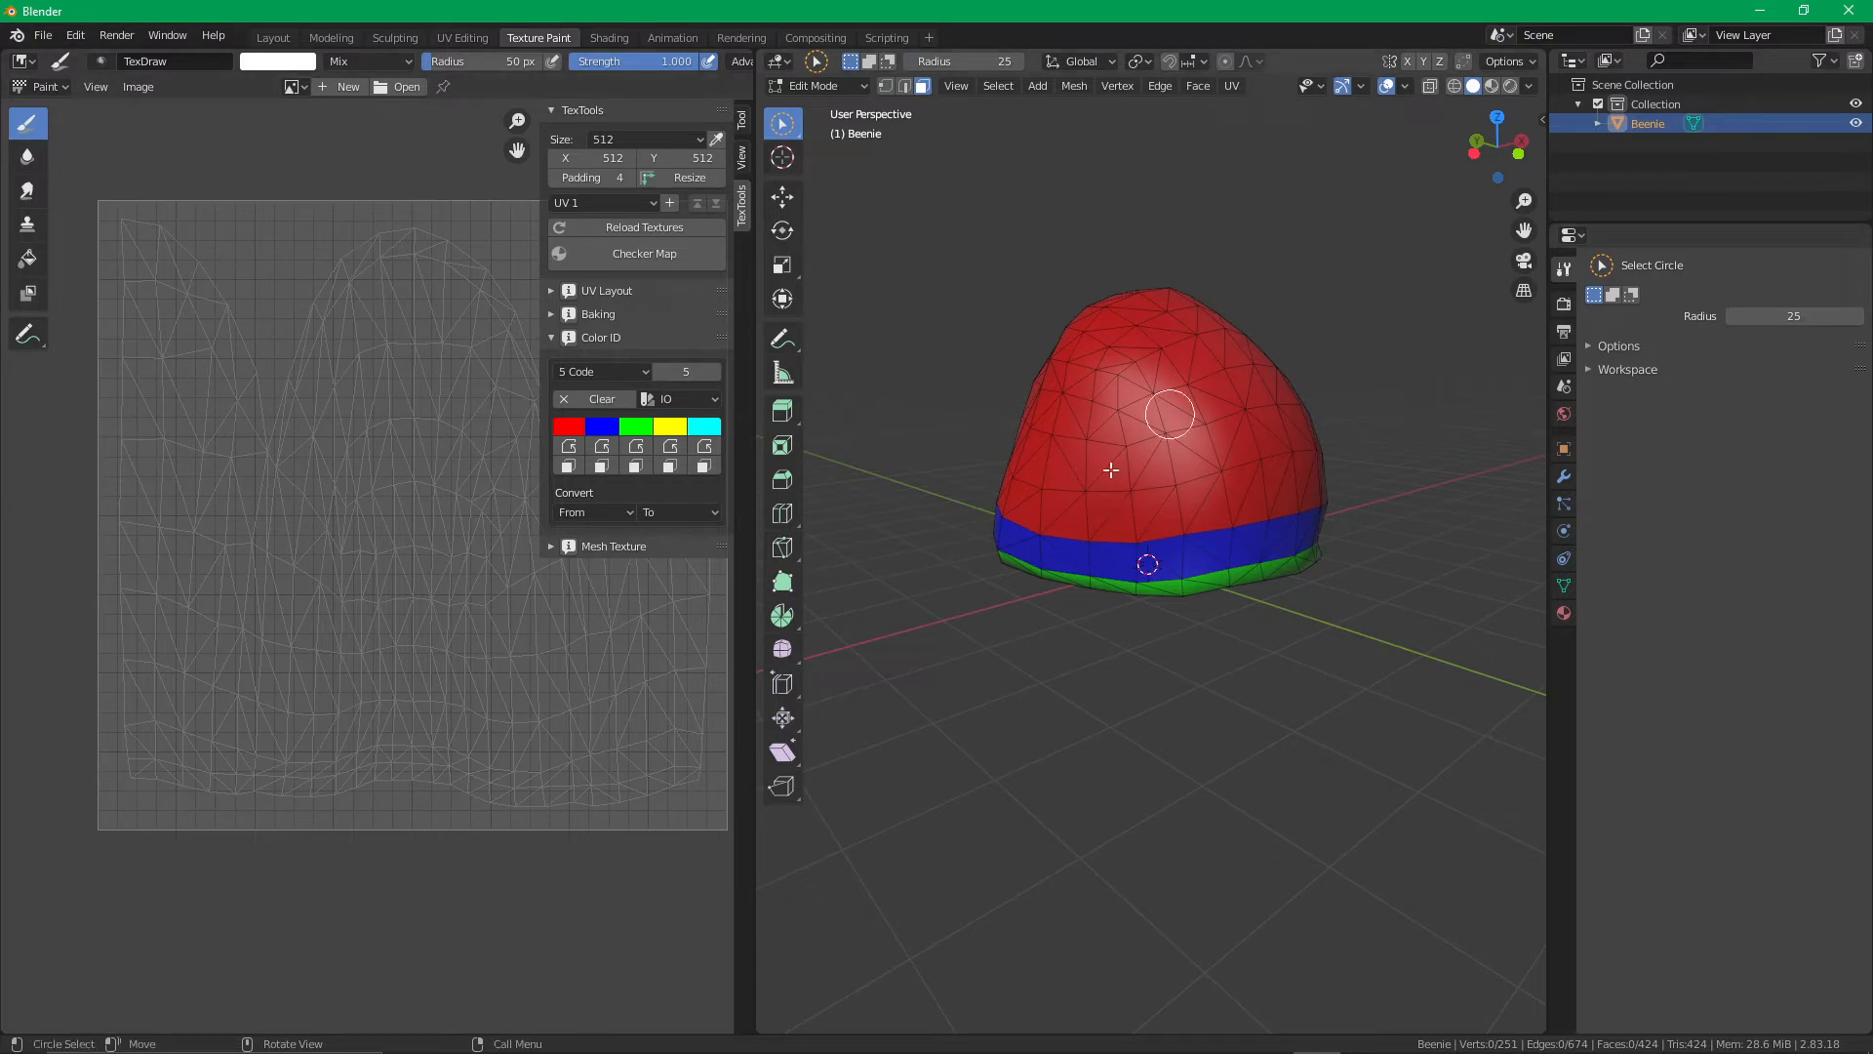
pyautogui.click(44, 35)
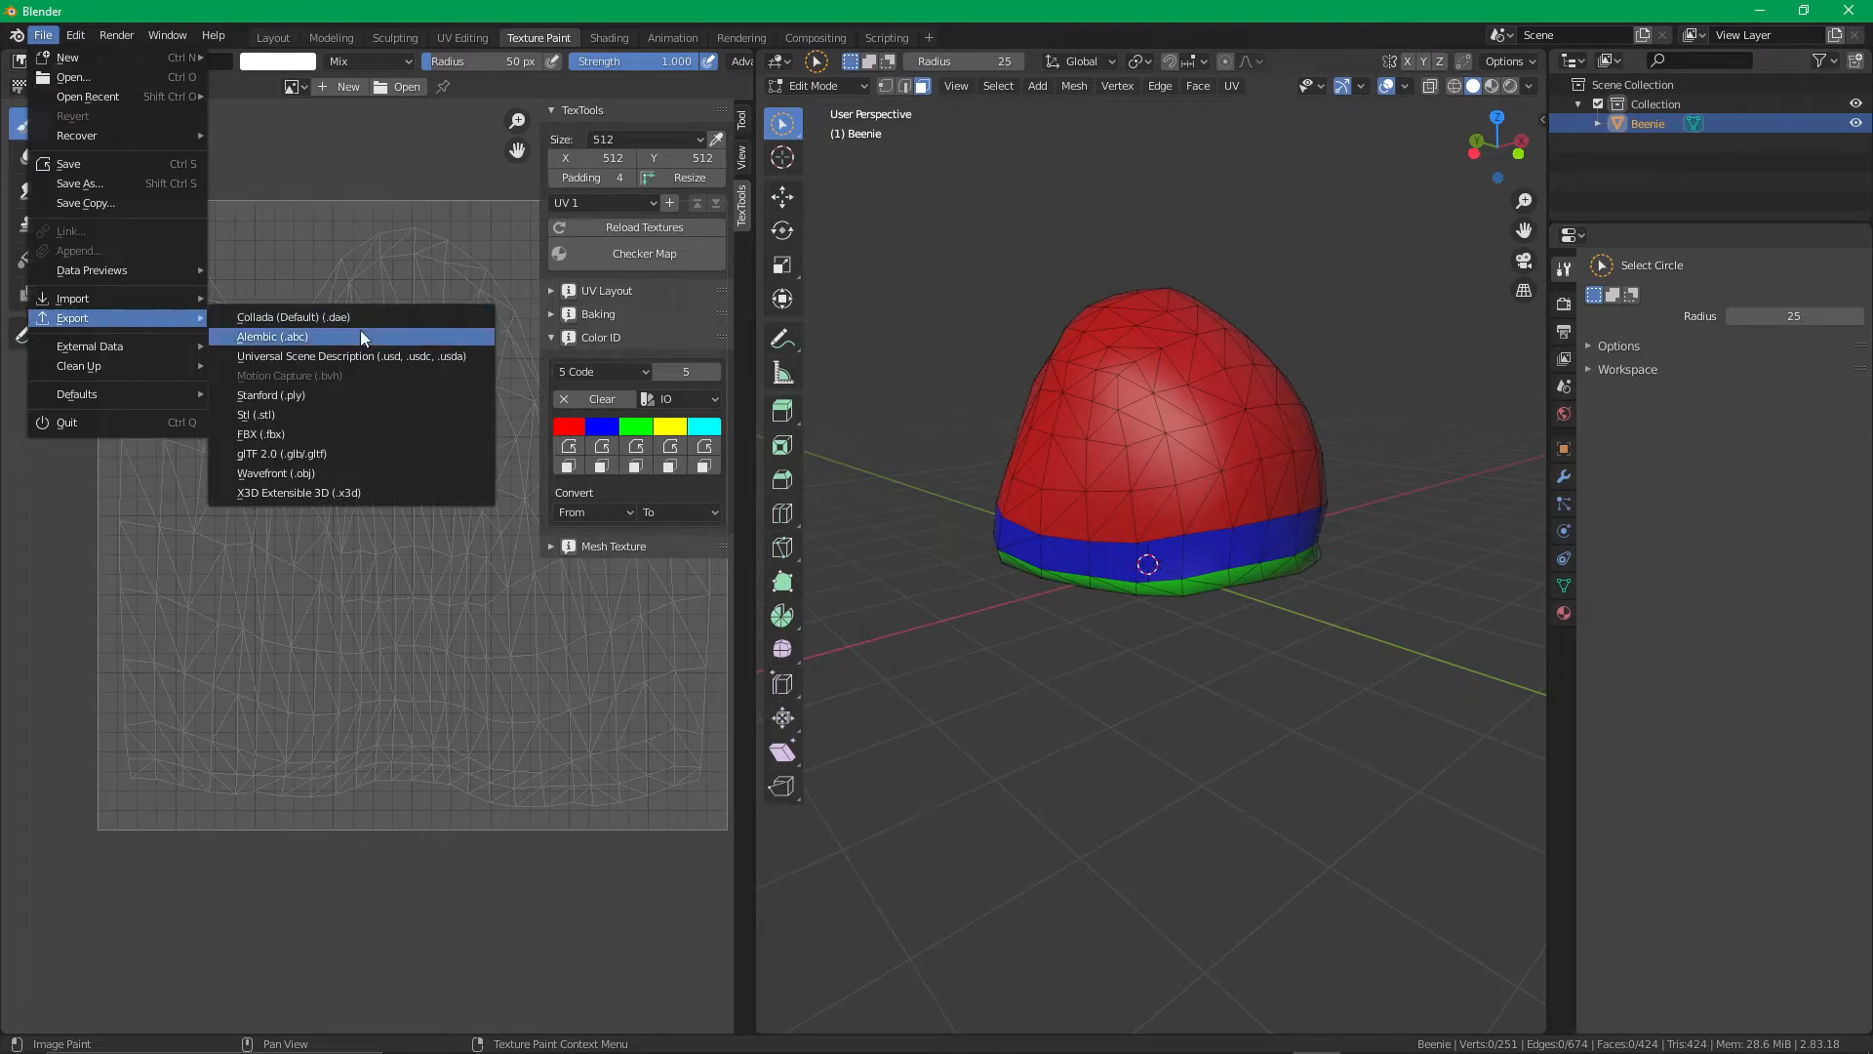
pyautogui.click(345, 432)
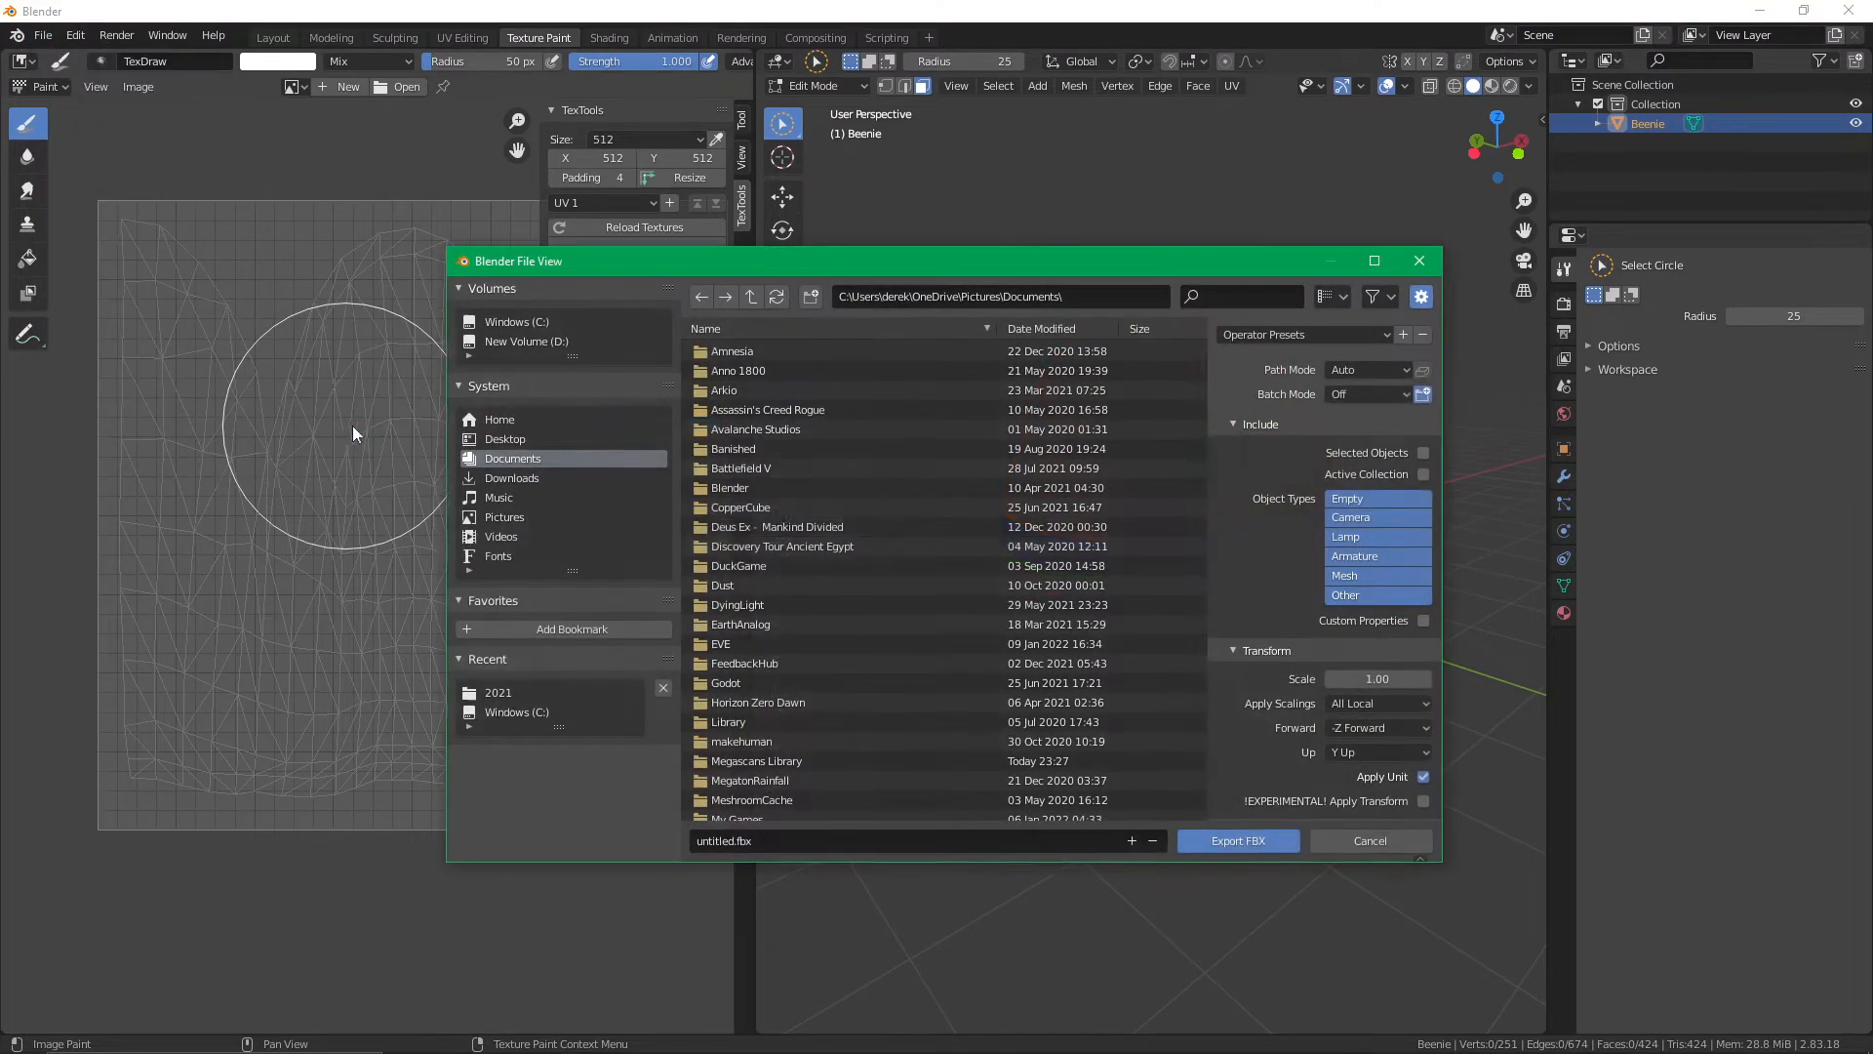
pyautogui.click(517, 321)
pyautogui.doubleClick(856, 372)
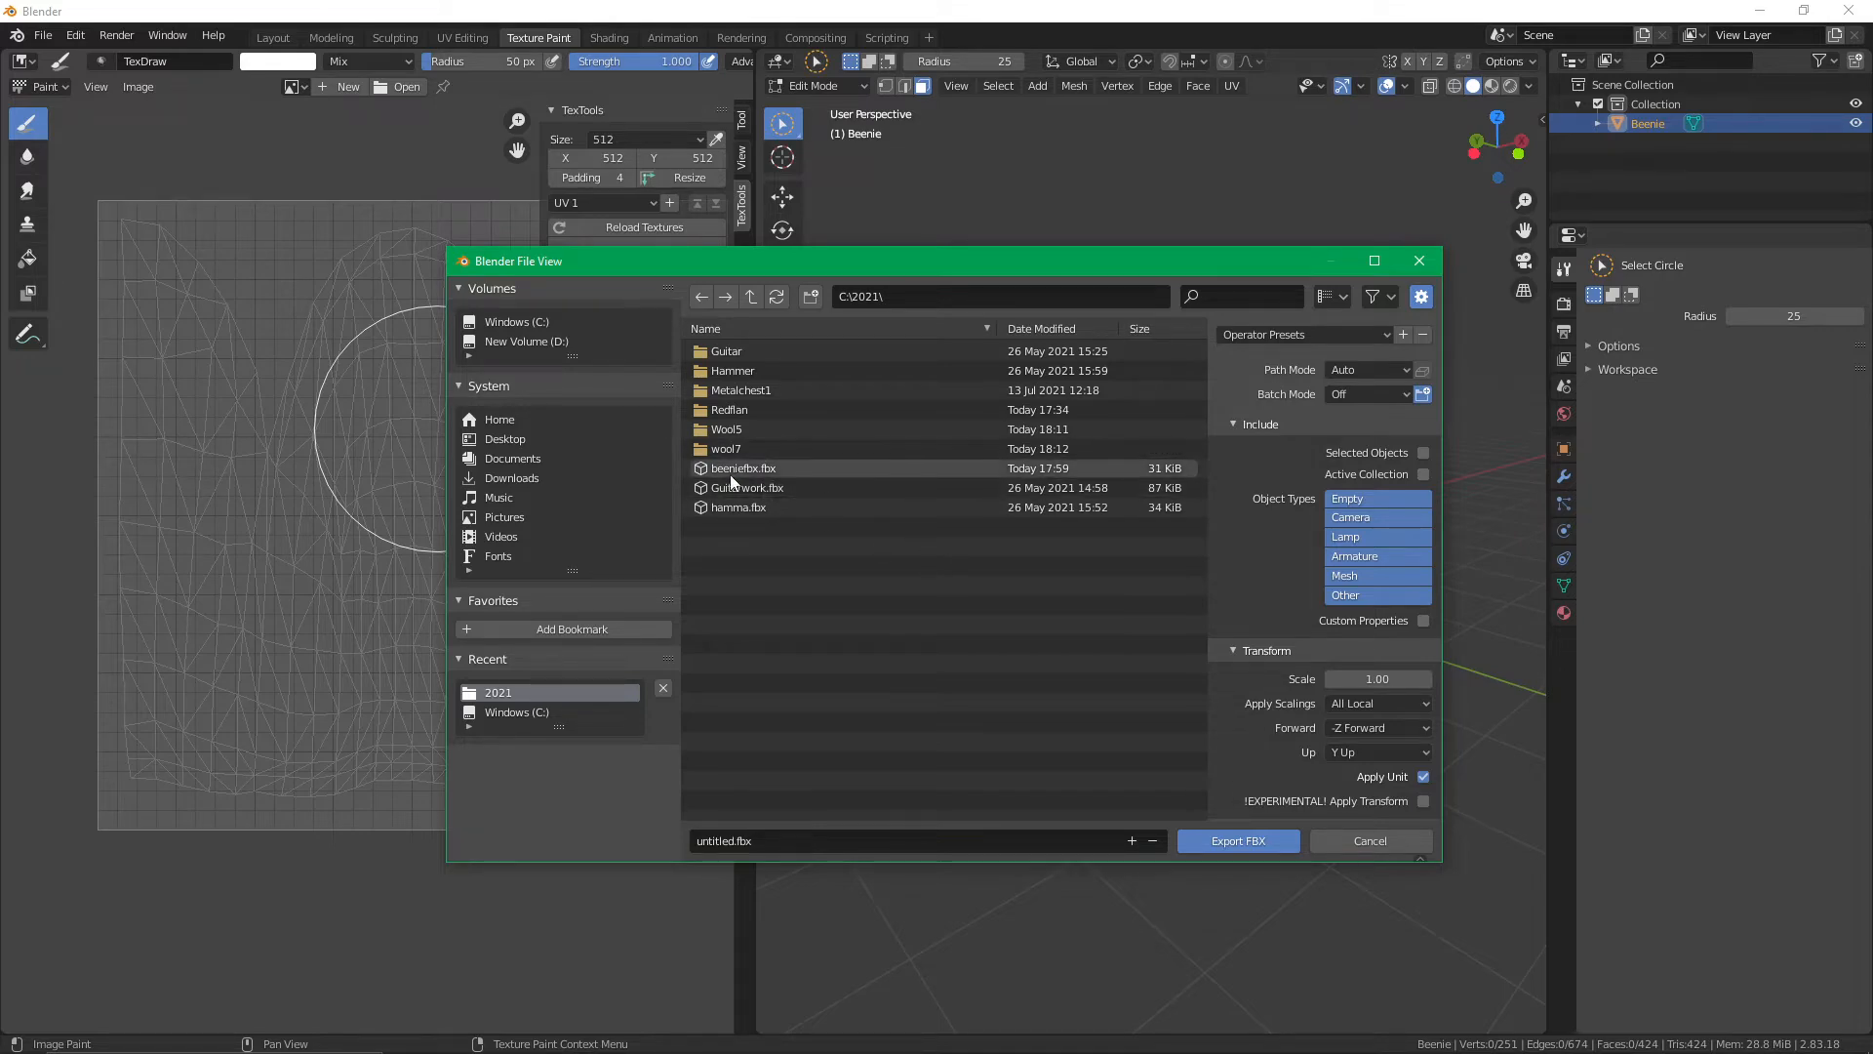
pyautogui.click(1373, 841)
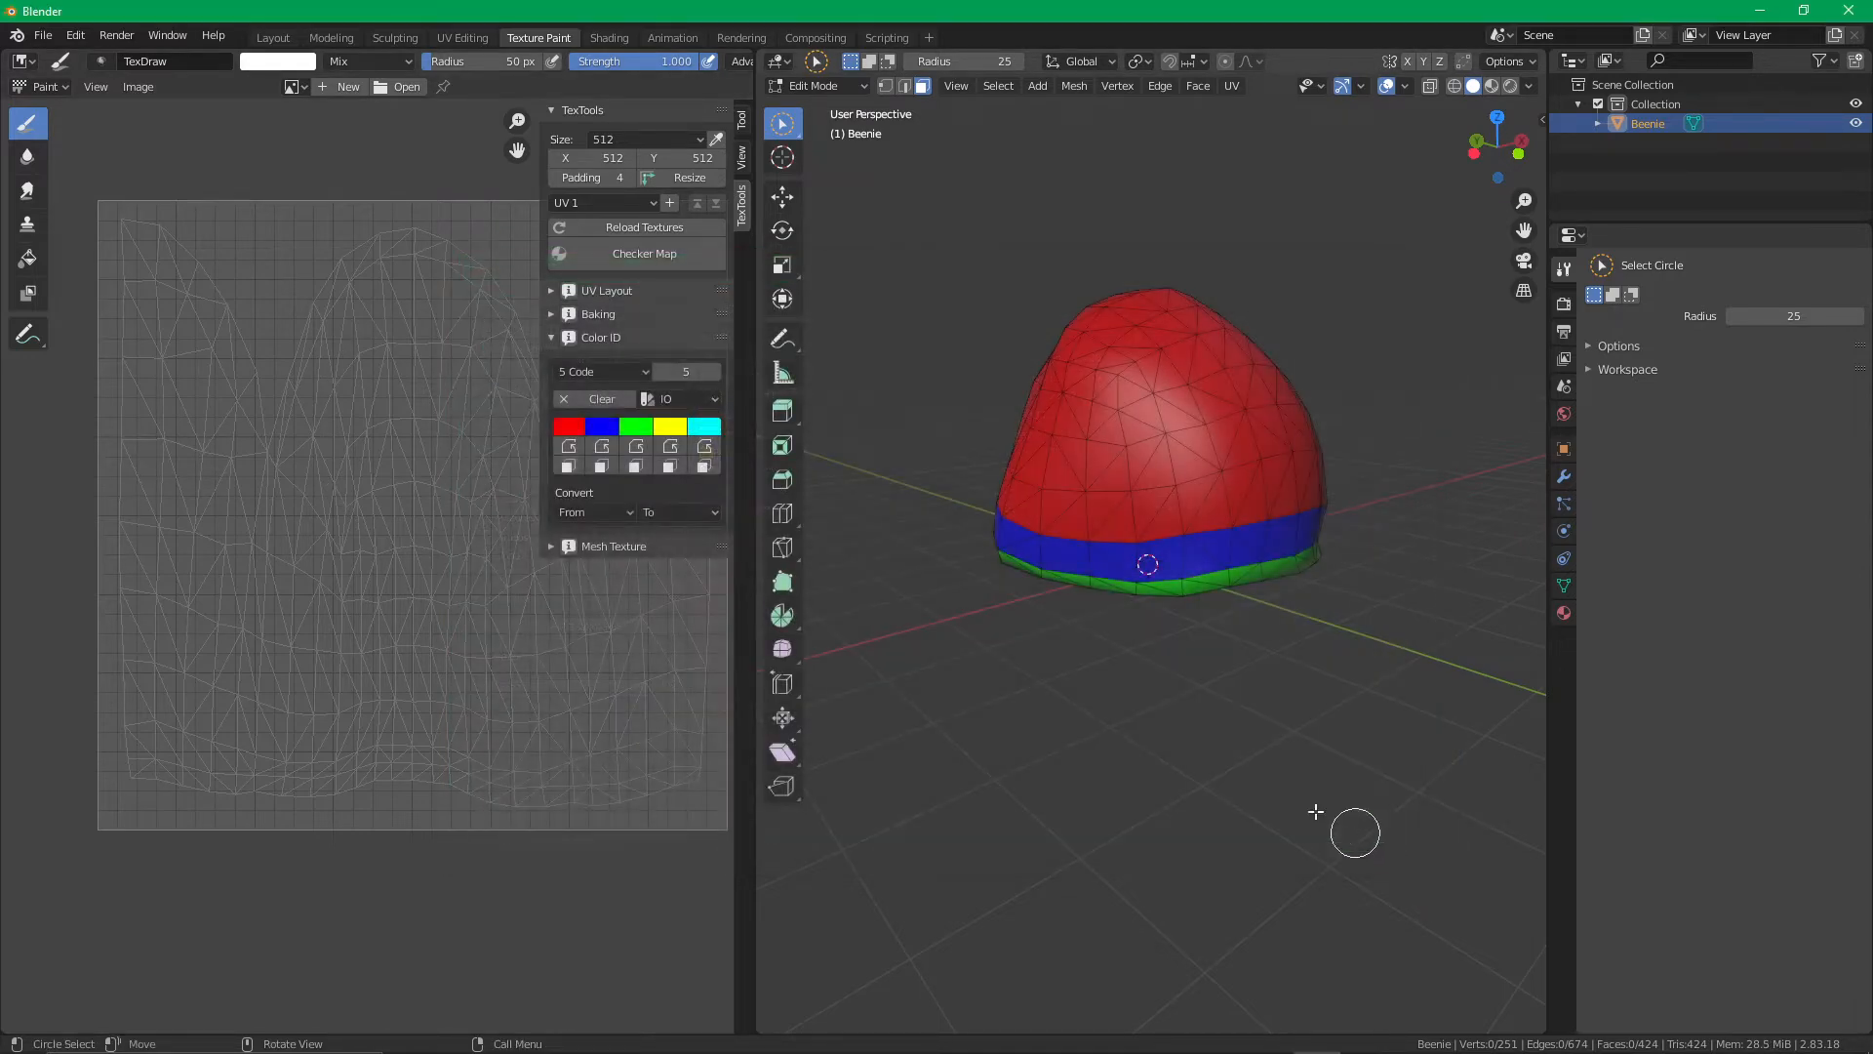
# Set the TexTools bake mode to Diffuse and bake the beenie's texture
pyautogui.click(566, 314)
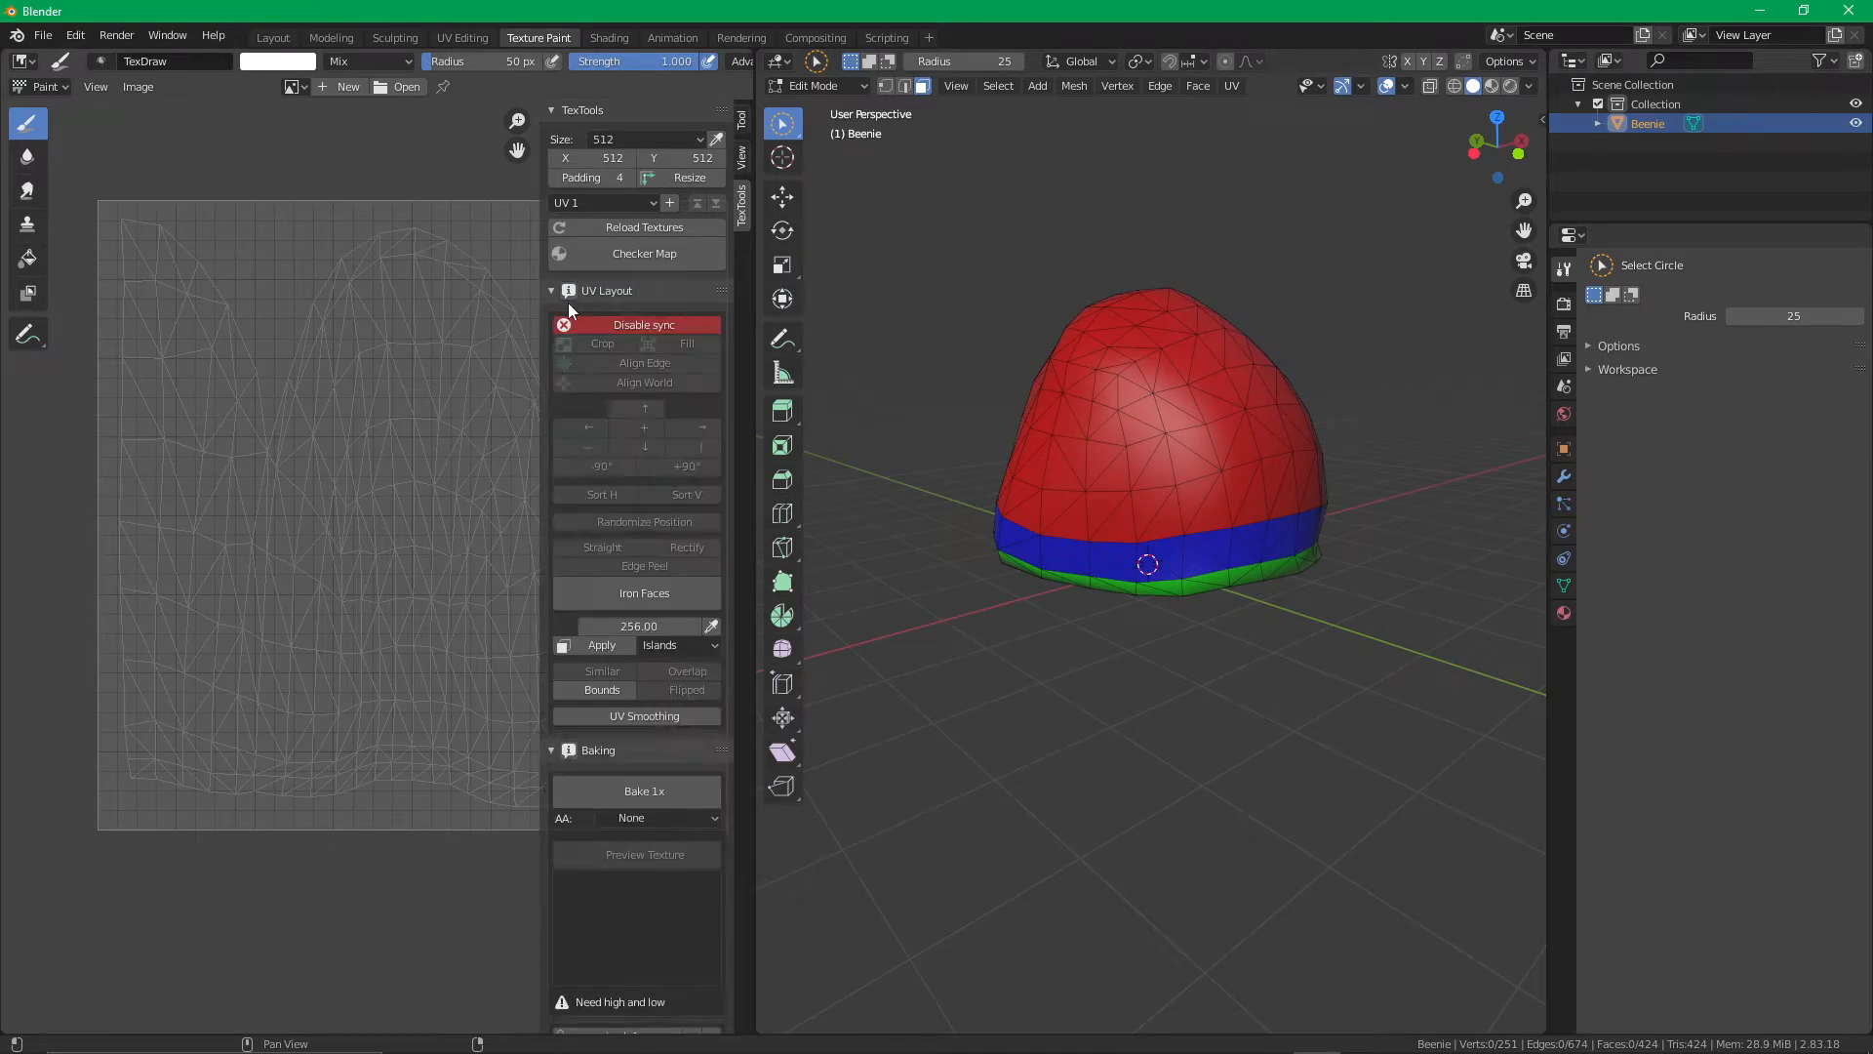
pyautogui.click(552, 290)
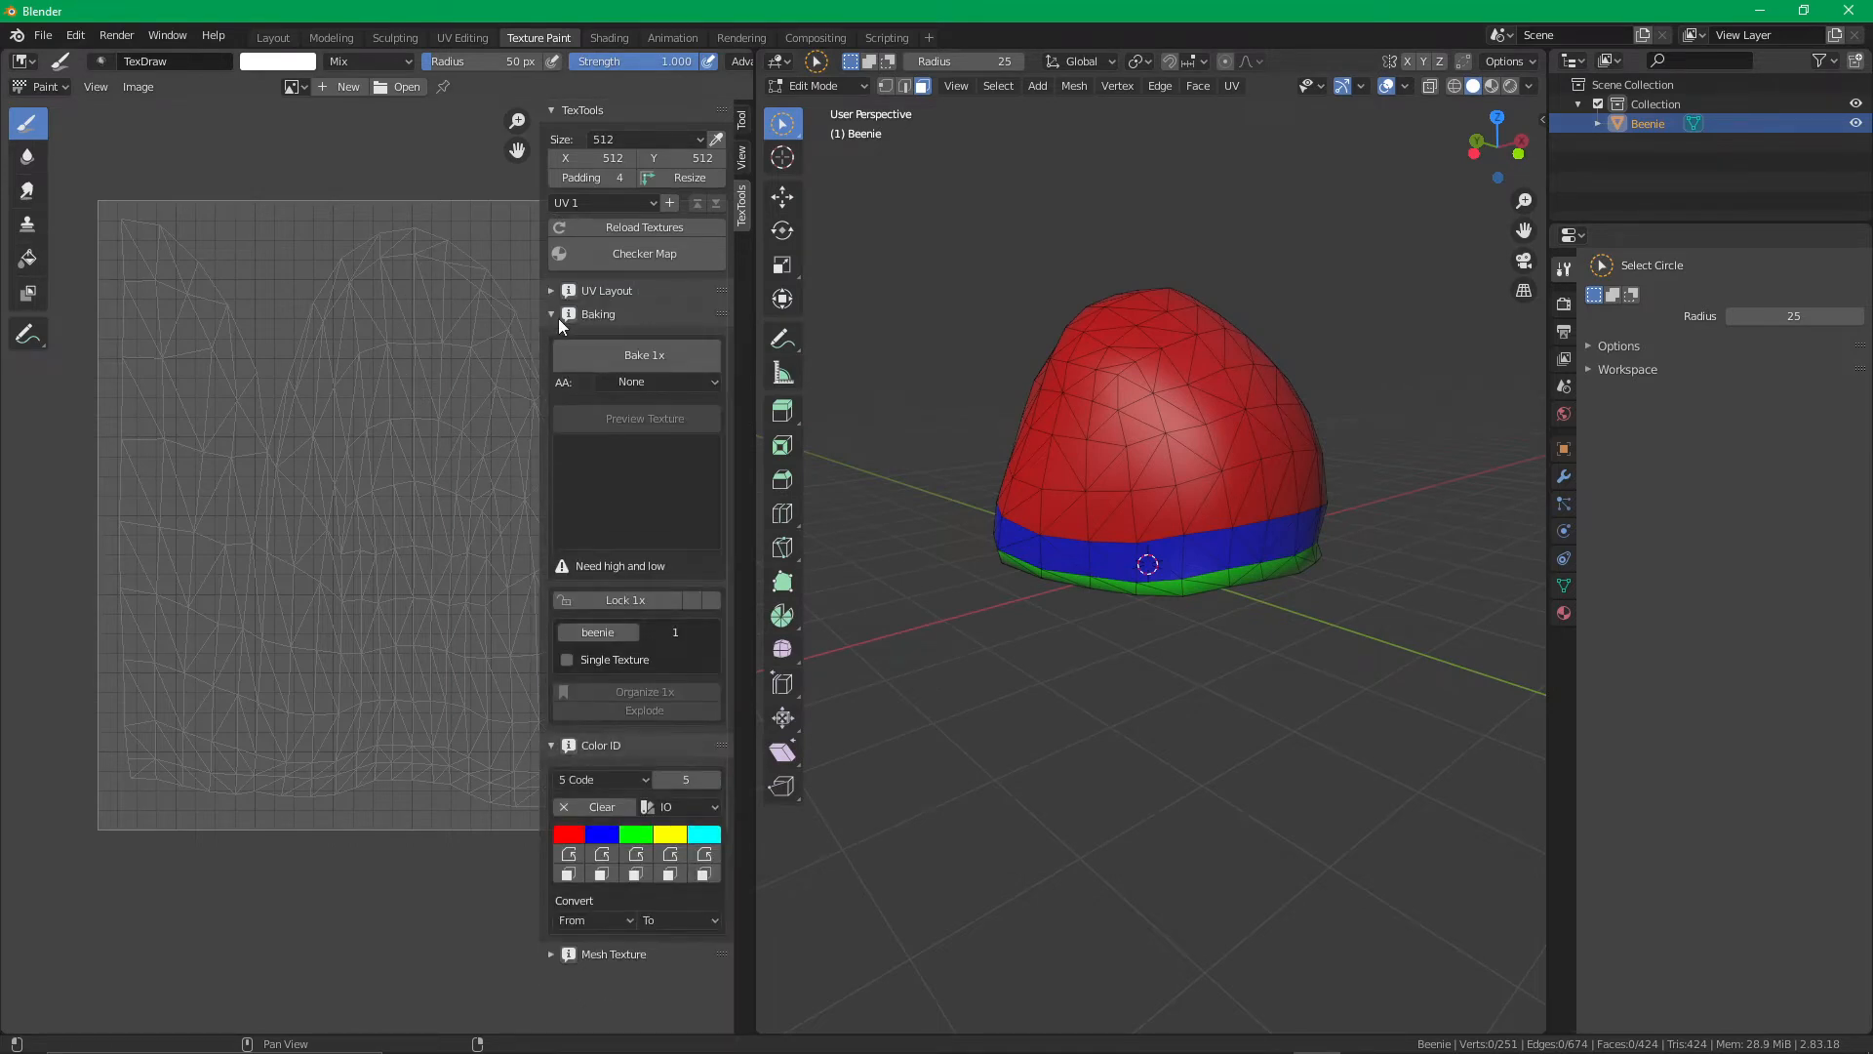
pyautogui.click(636, 476)
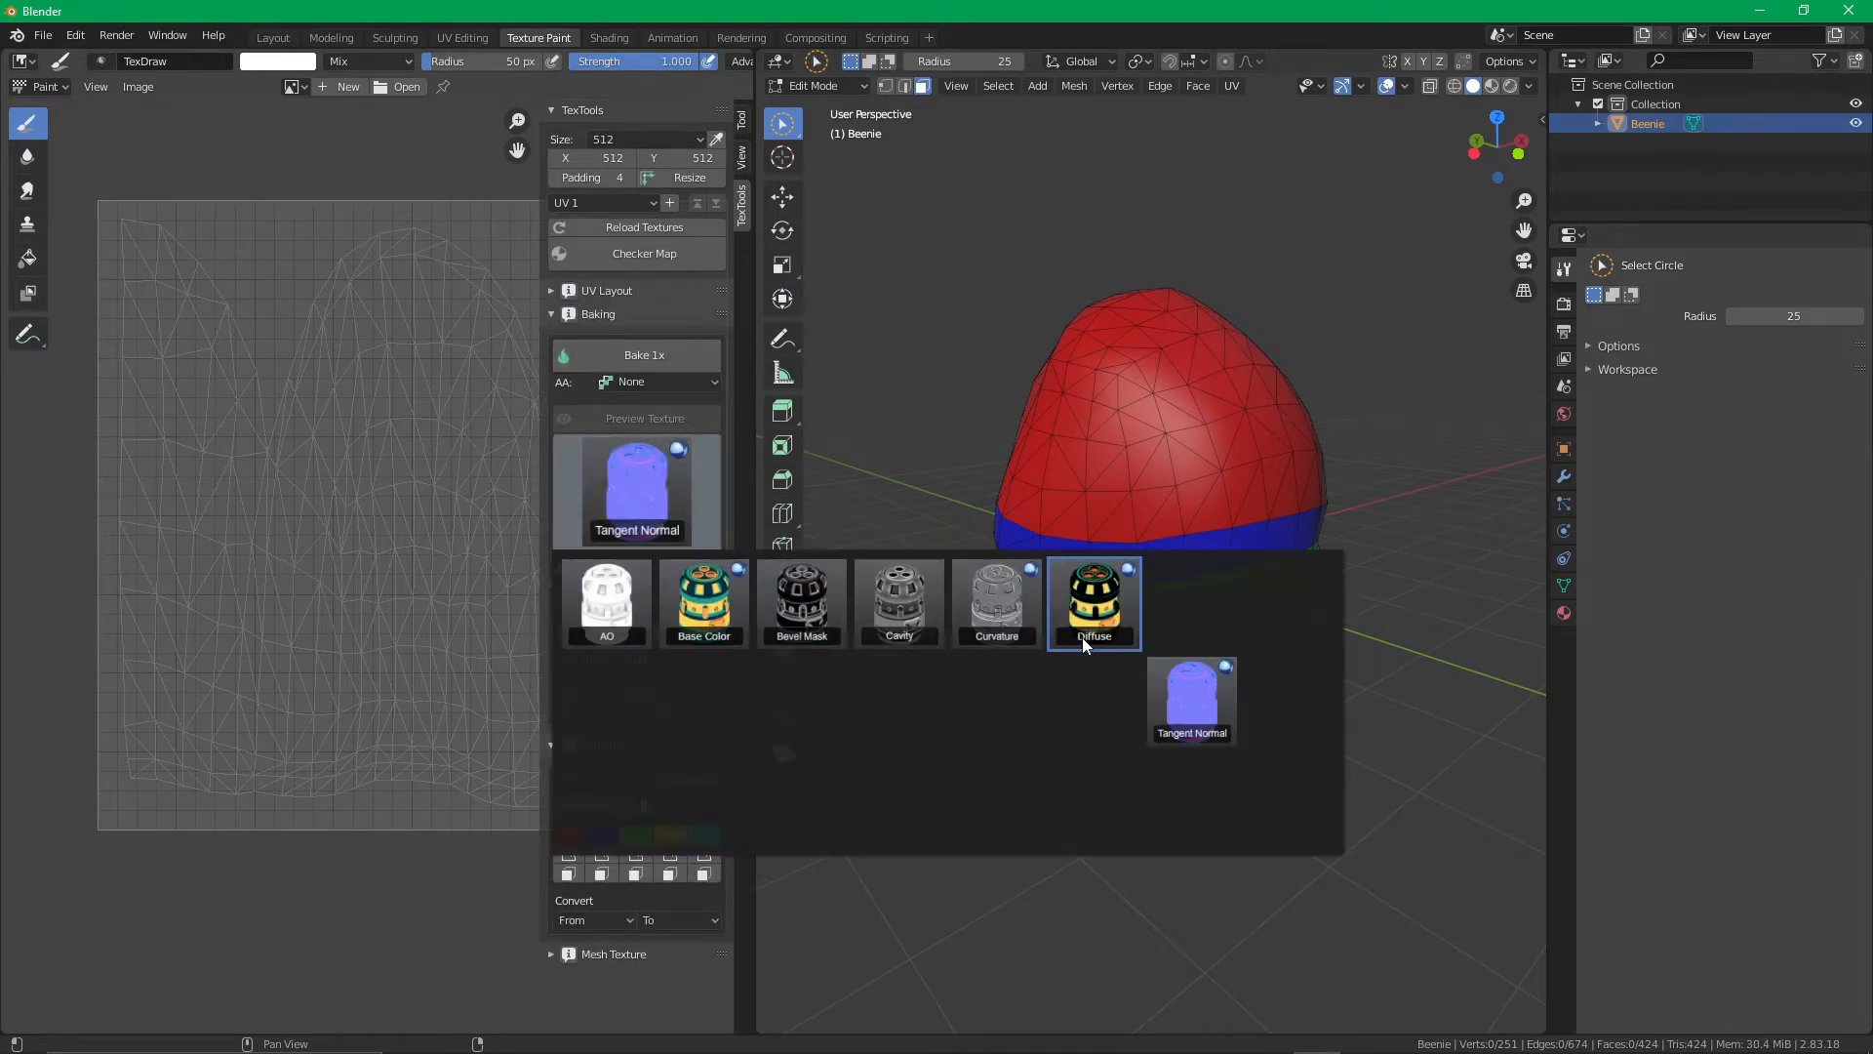
pyautogui.click(1078, 613)
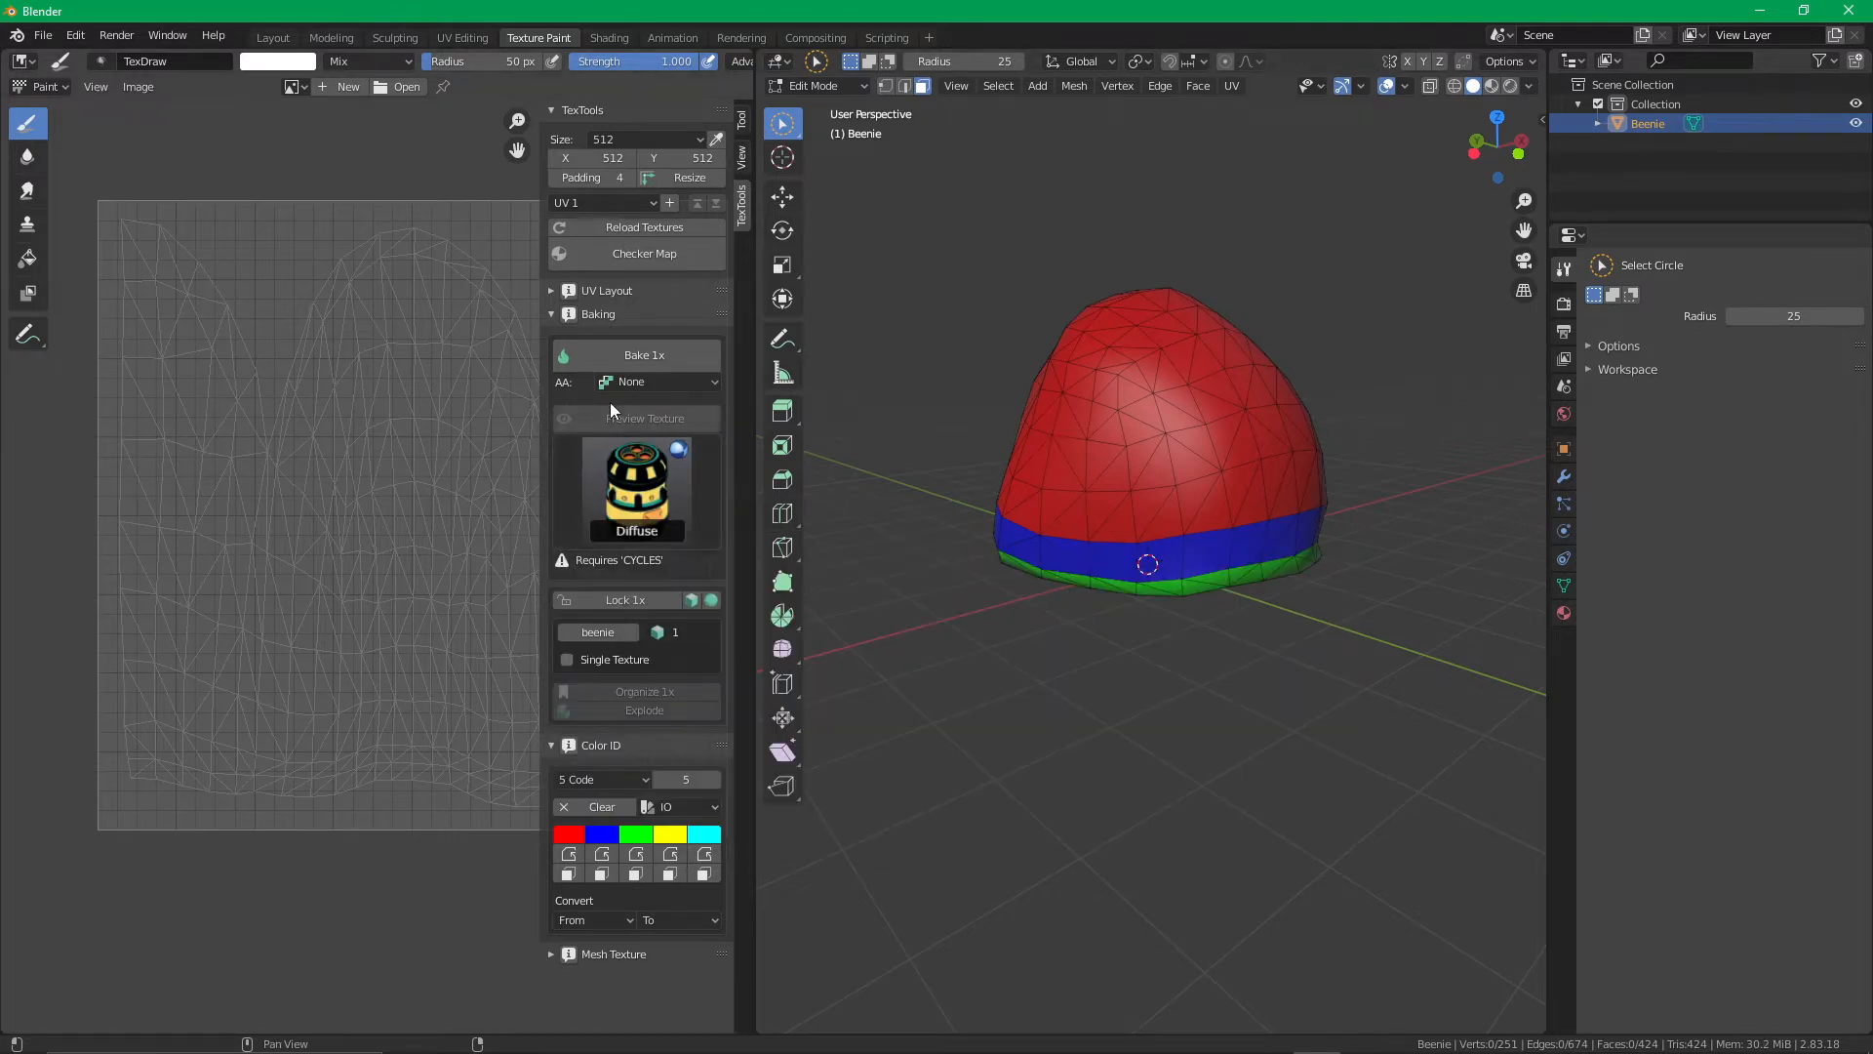
pyautogui.click(640, 357)
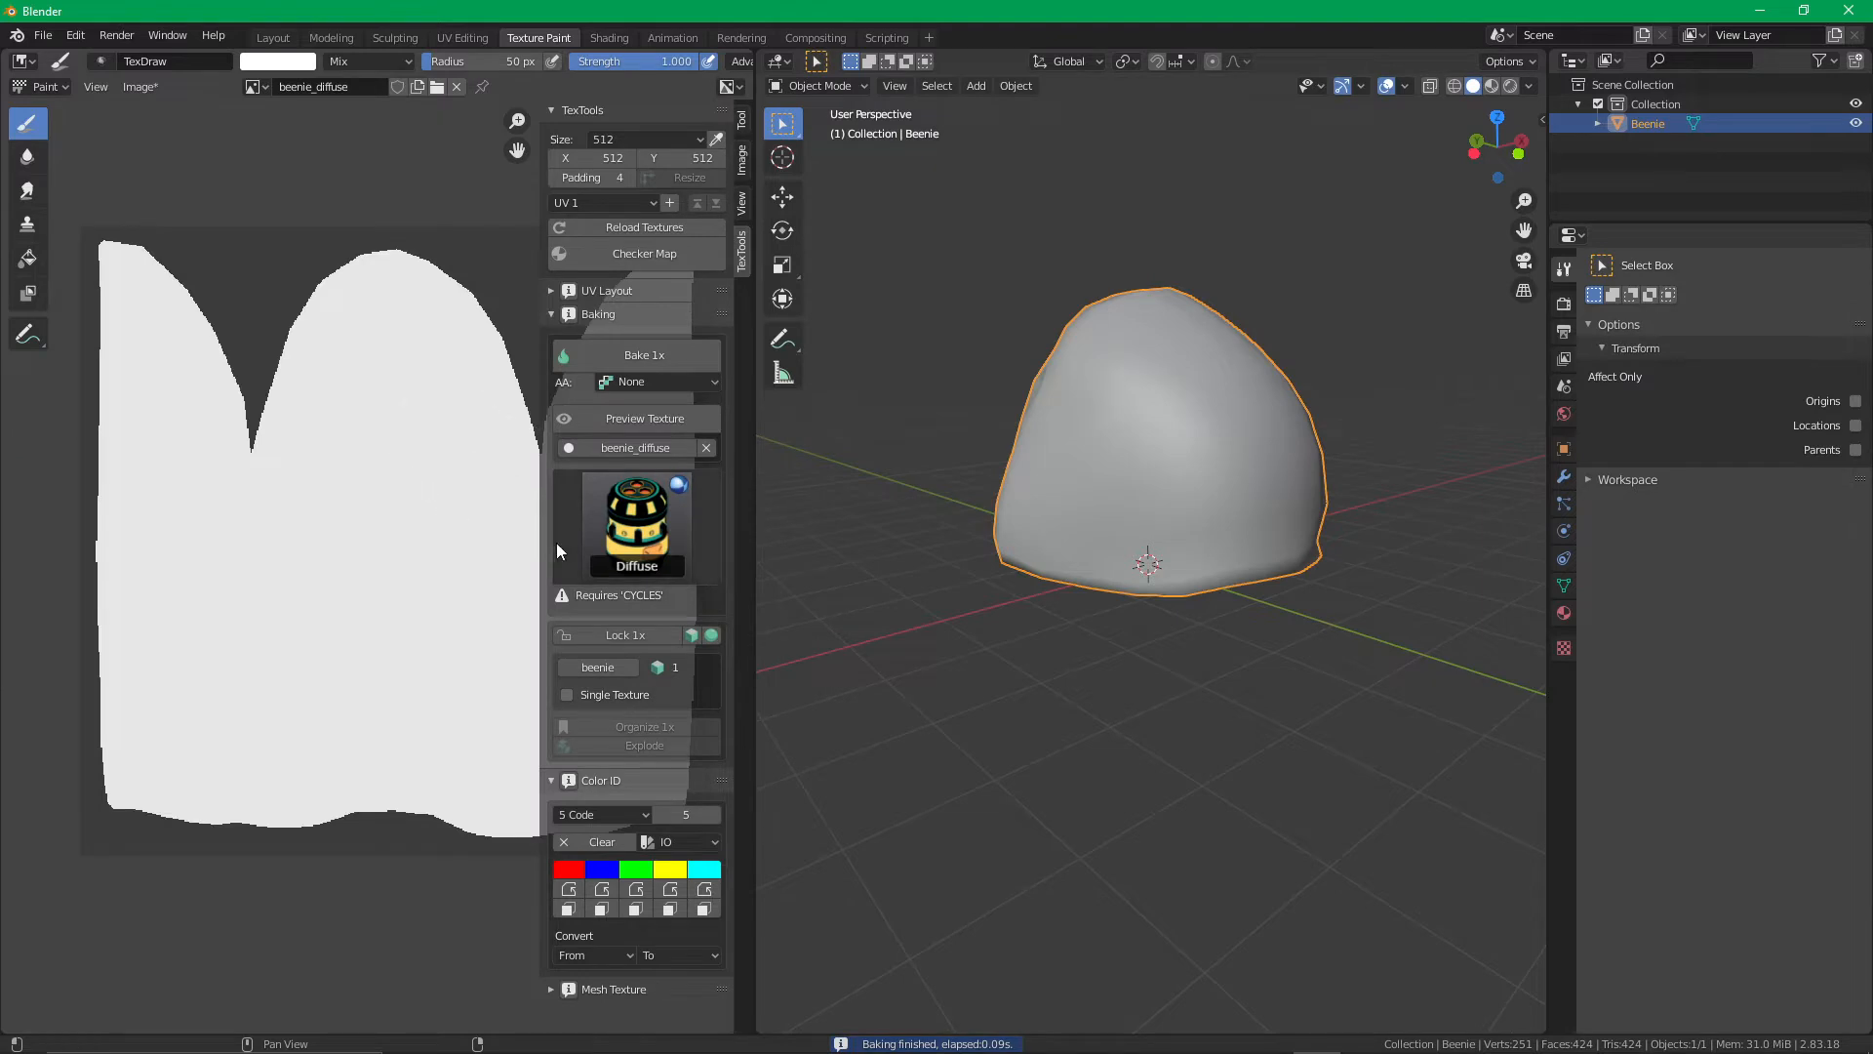
pyautogui.scroll(2, 440, 539)
# Switch the bake mode to Element ID and bake the beenie's map
pyautogui.click(641, 491)
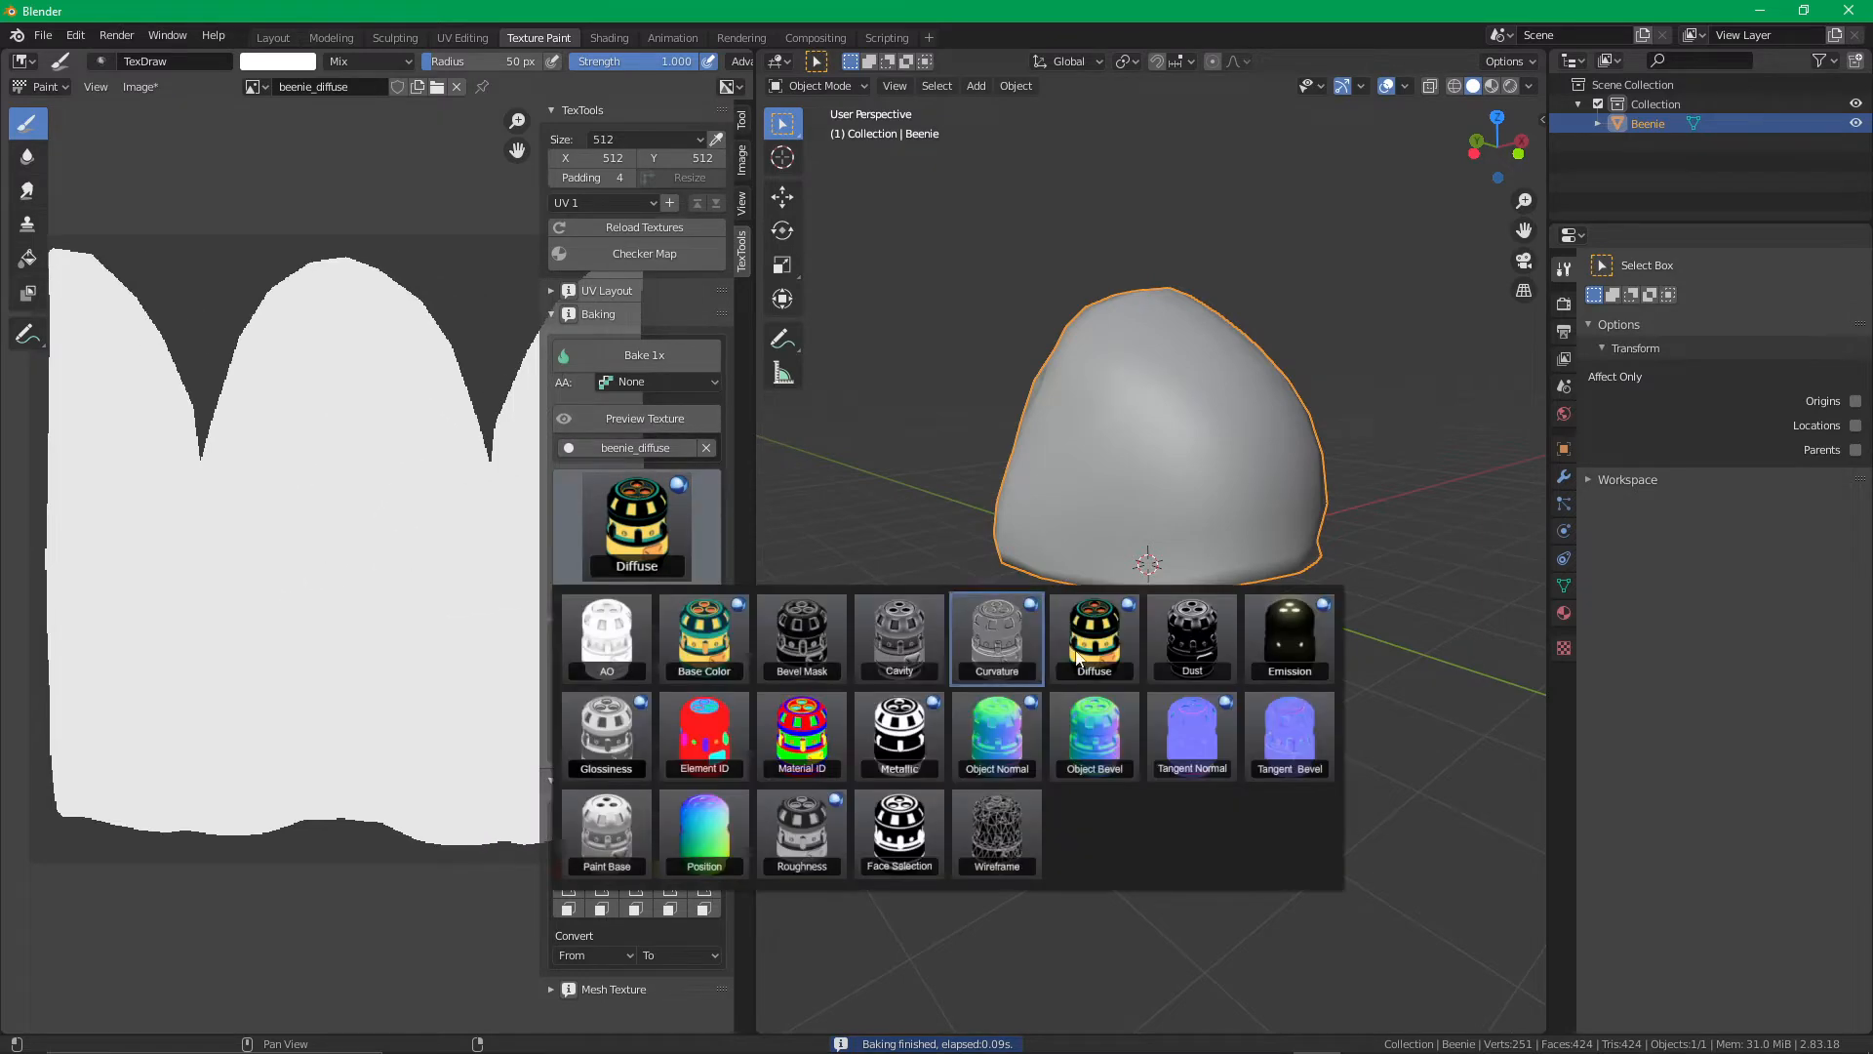
pyautogui.click(724, 732)
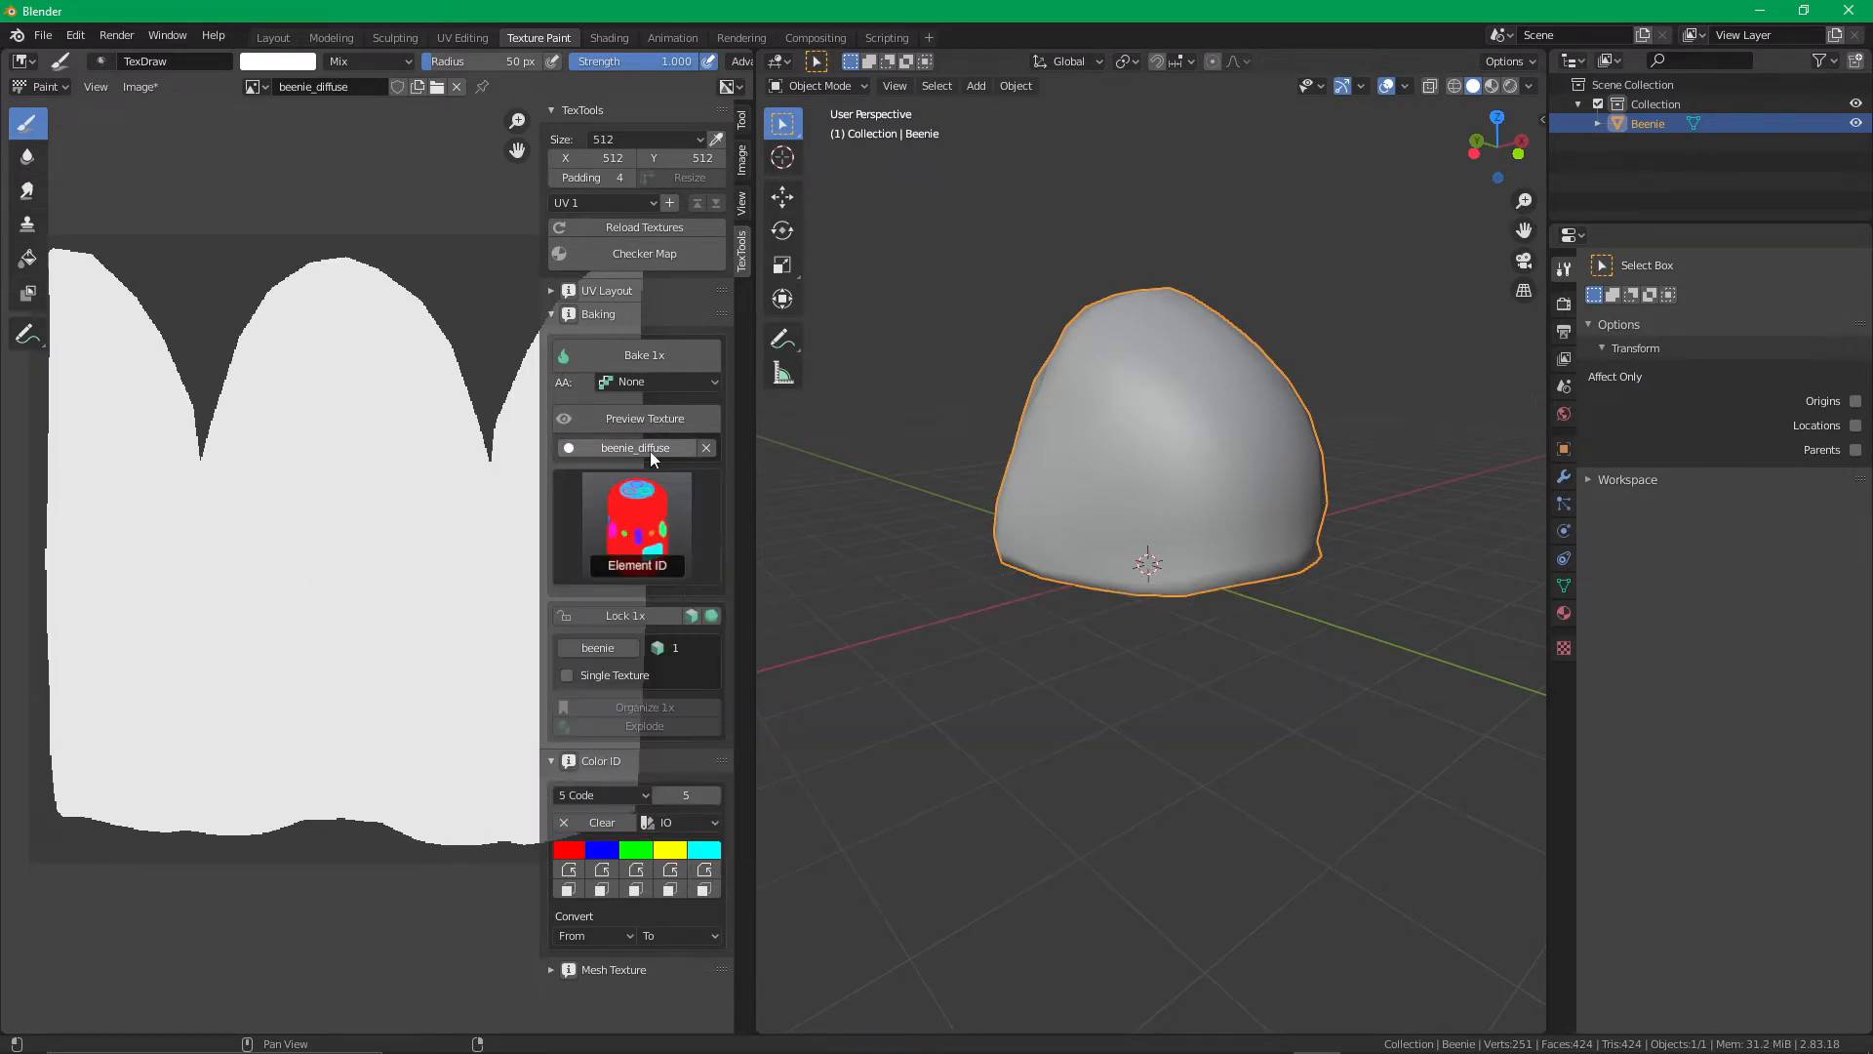
pyautogui.click(643, 359)
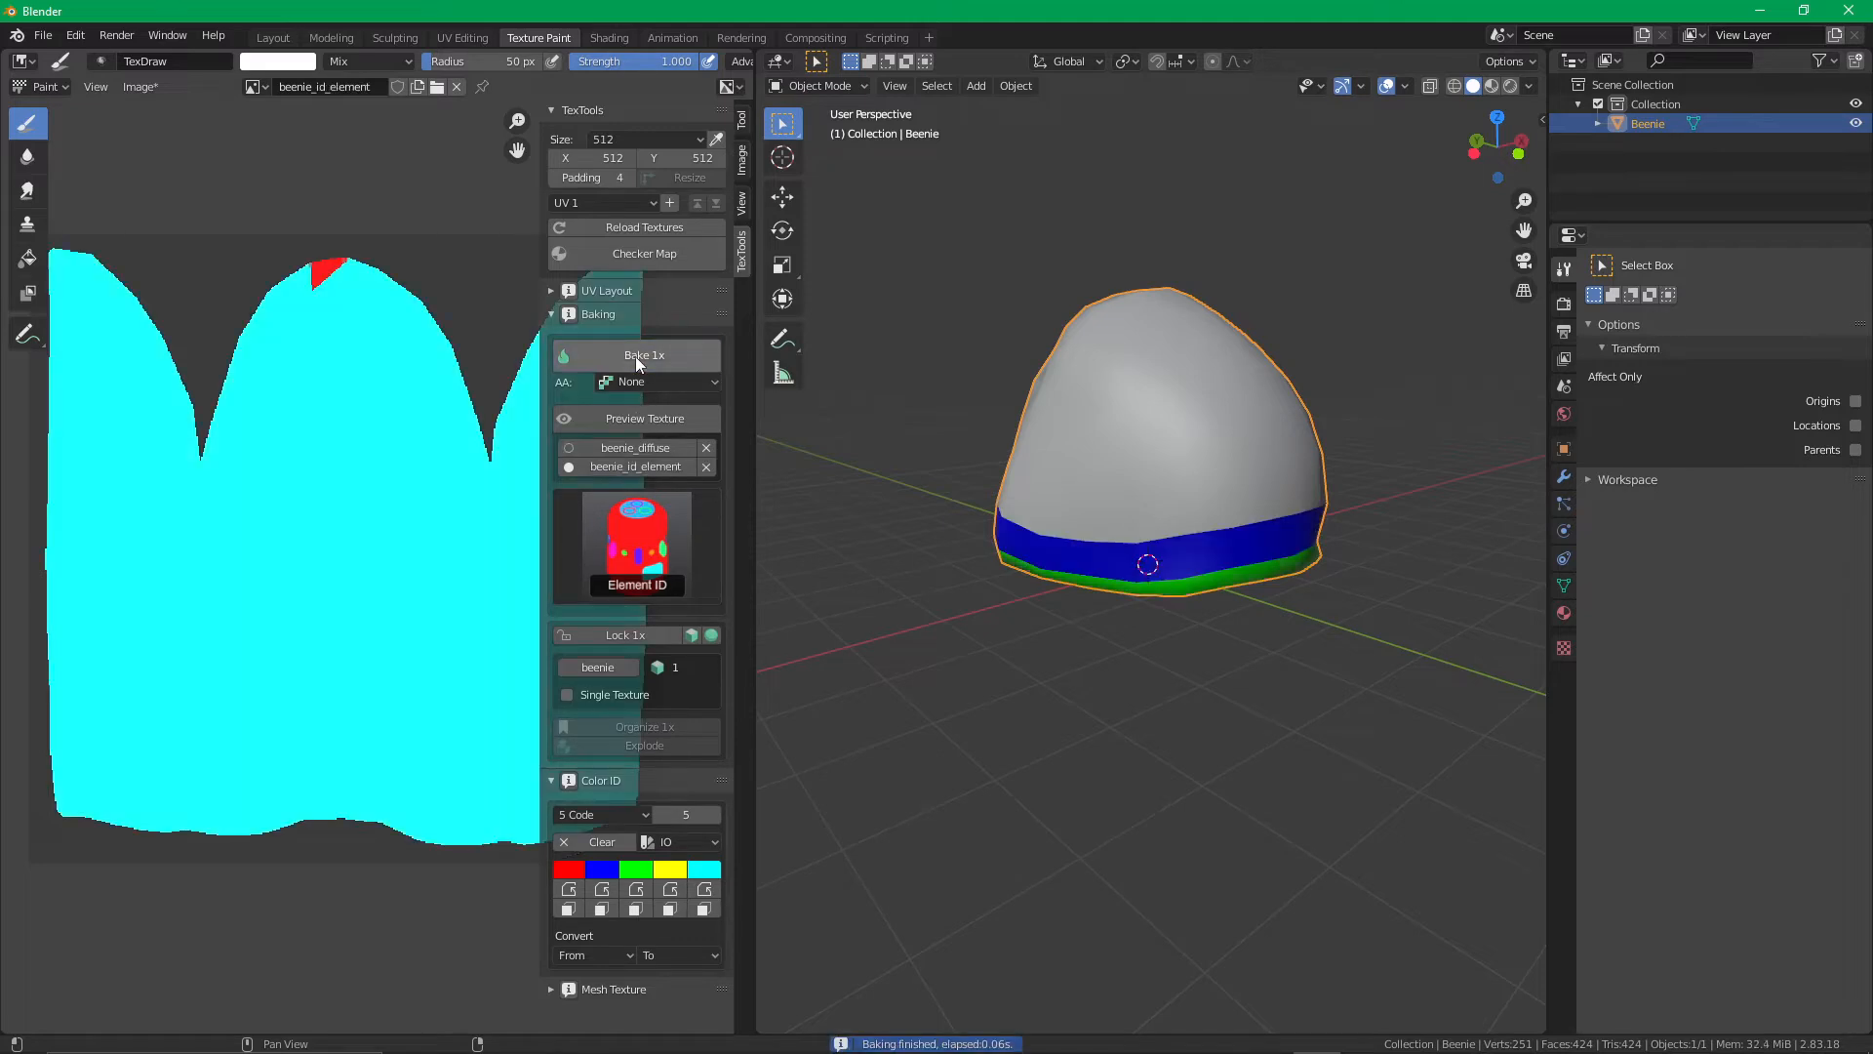
pyautogui.moveTo(383, 471); pyautogui.dragTo(335, 481, button='middle')
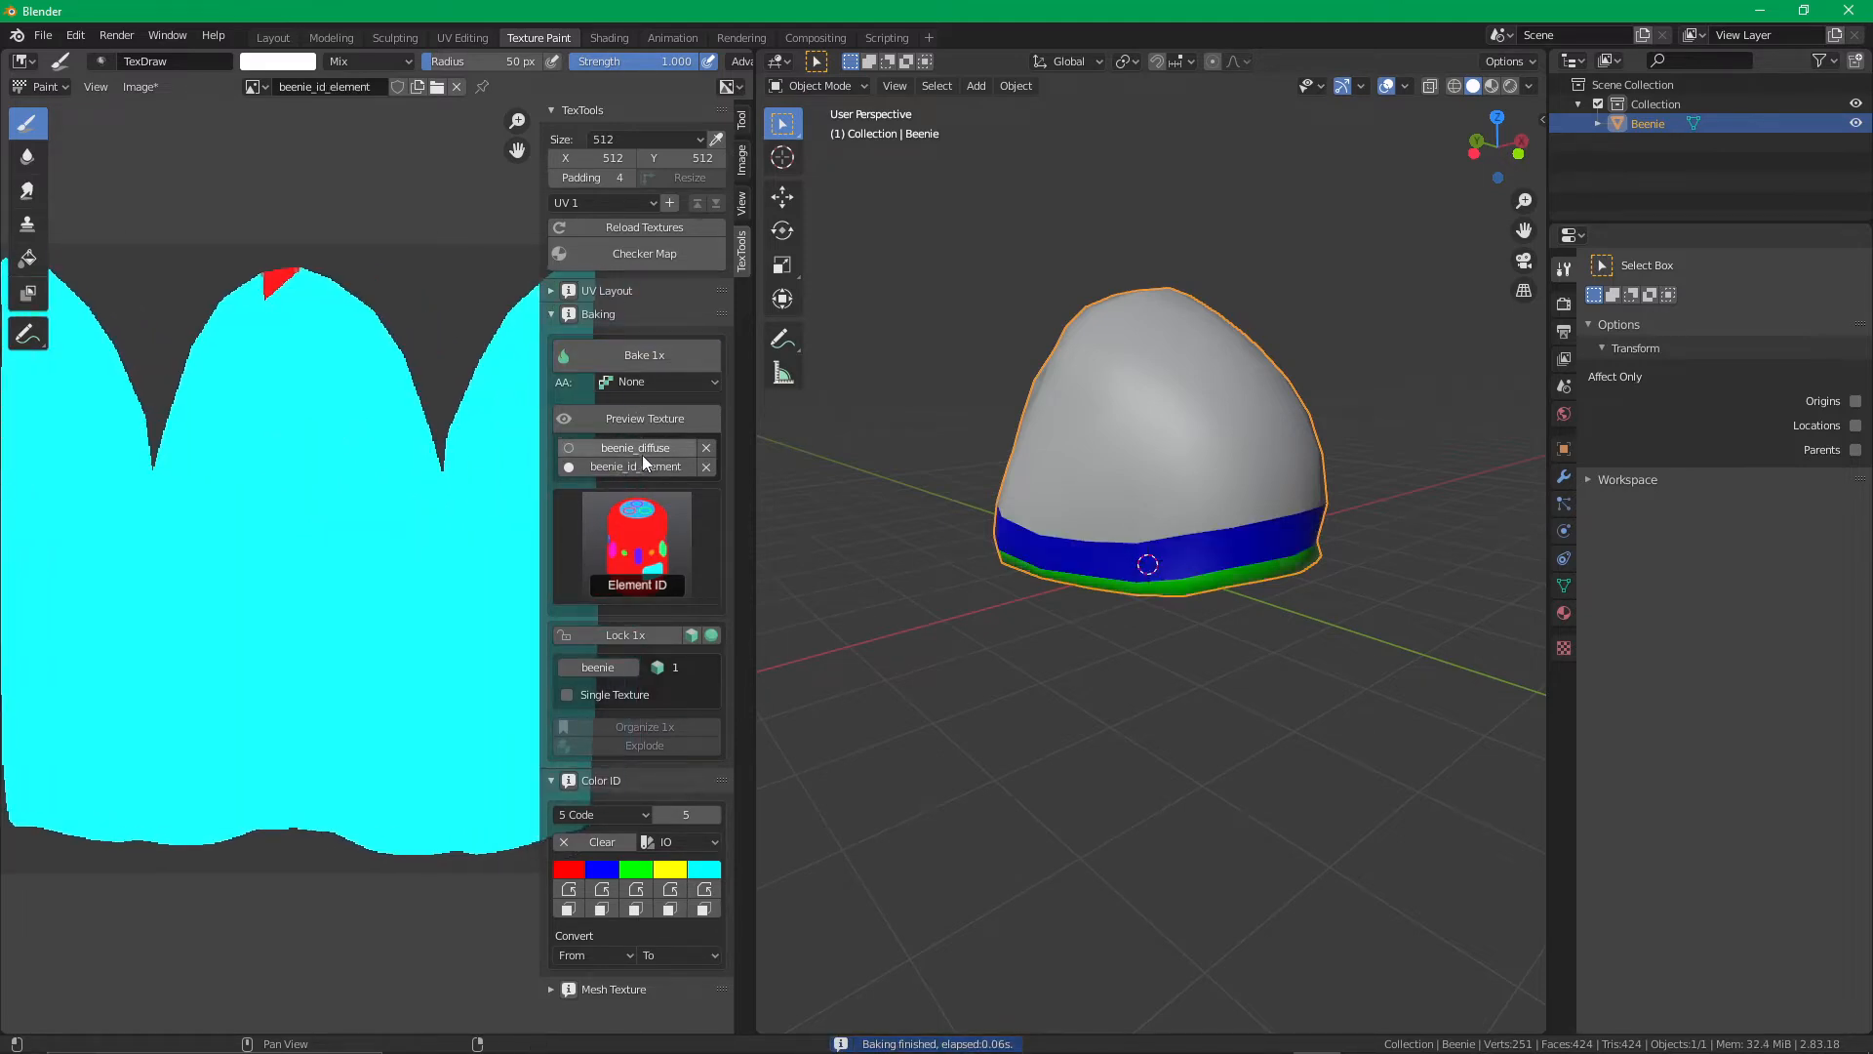
# Bake the beenie in Material ID mode and inspect the colour regions of the resulting map
pyautogui.click(643, 537)
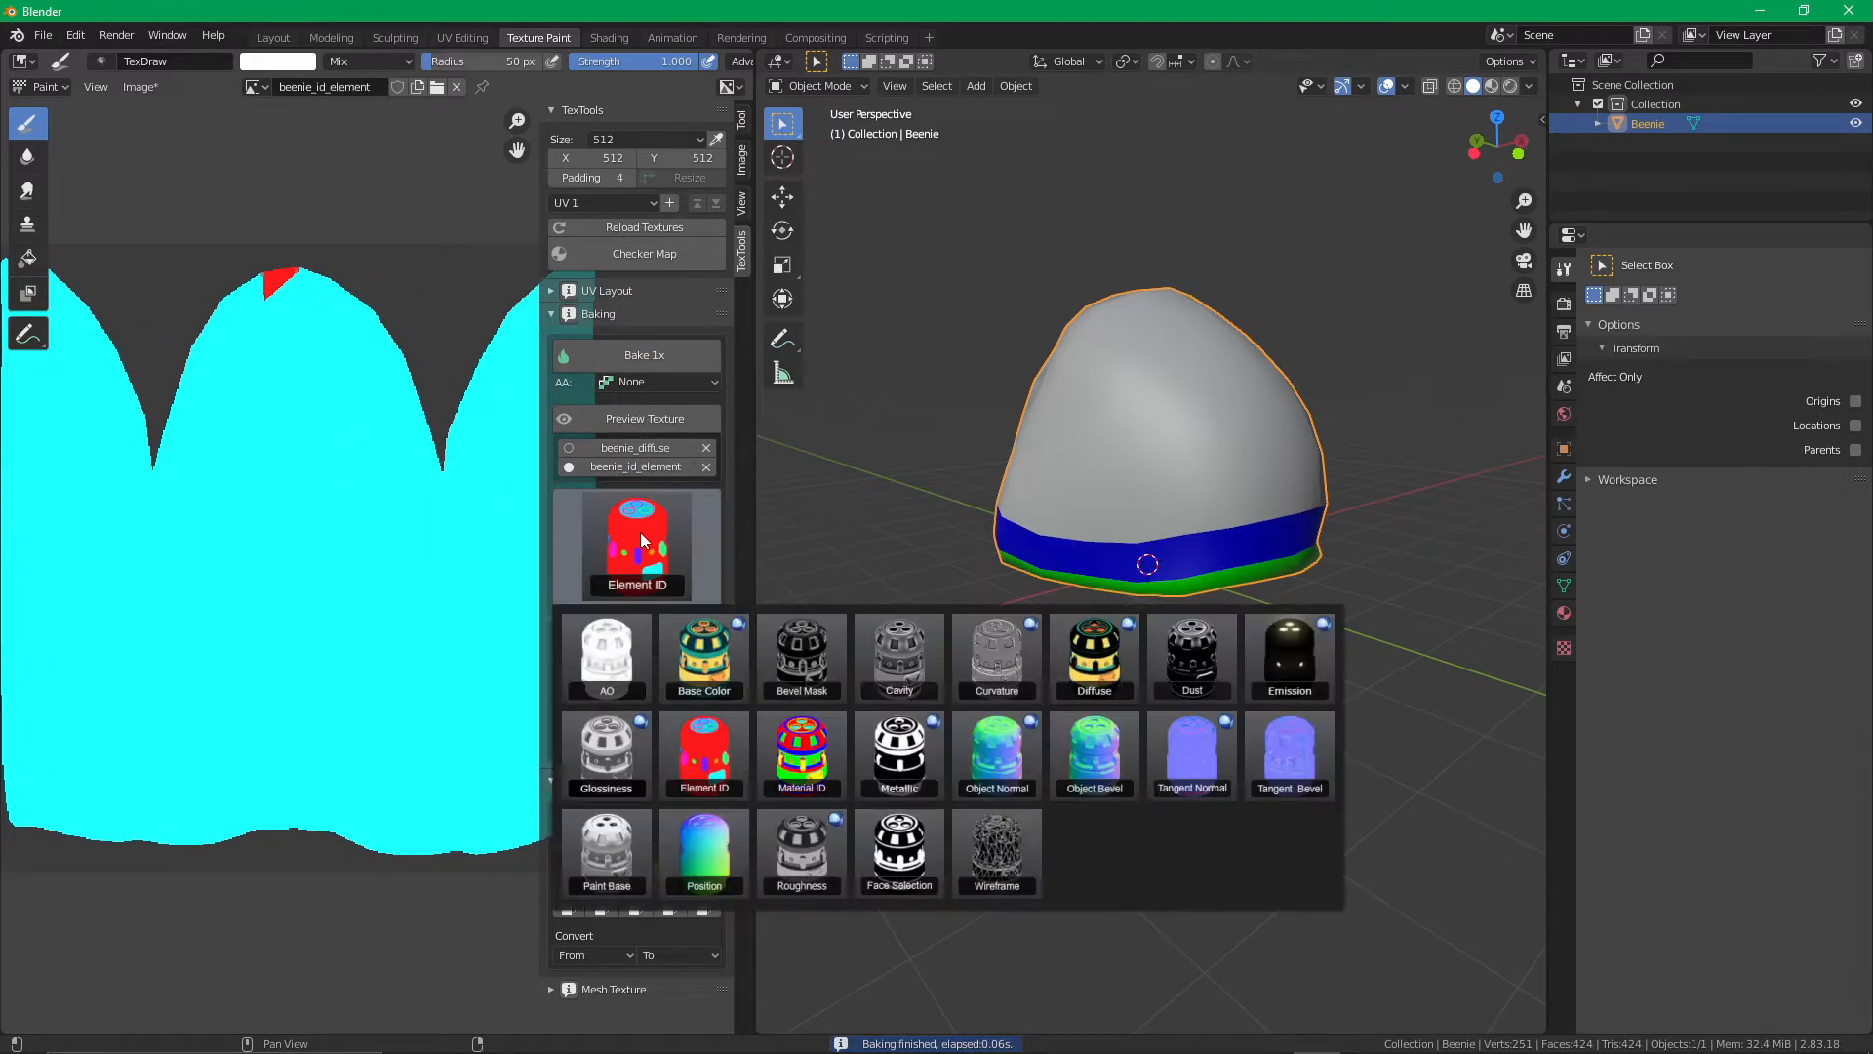
pyautogui.click(828, 755)
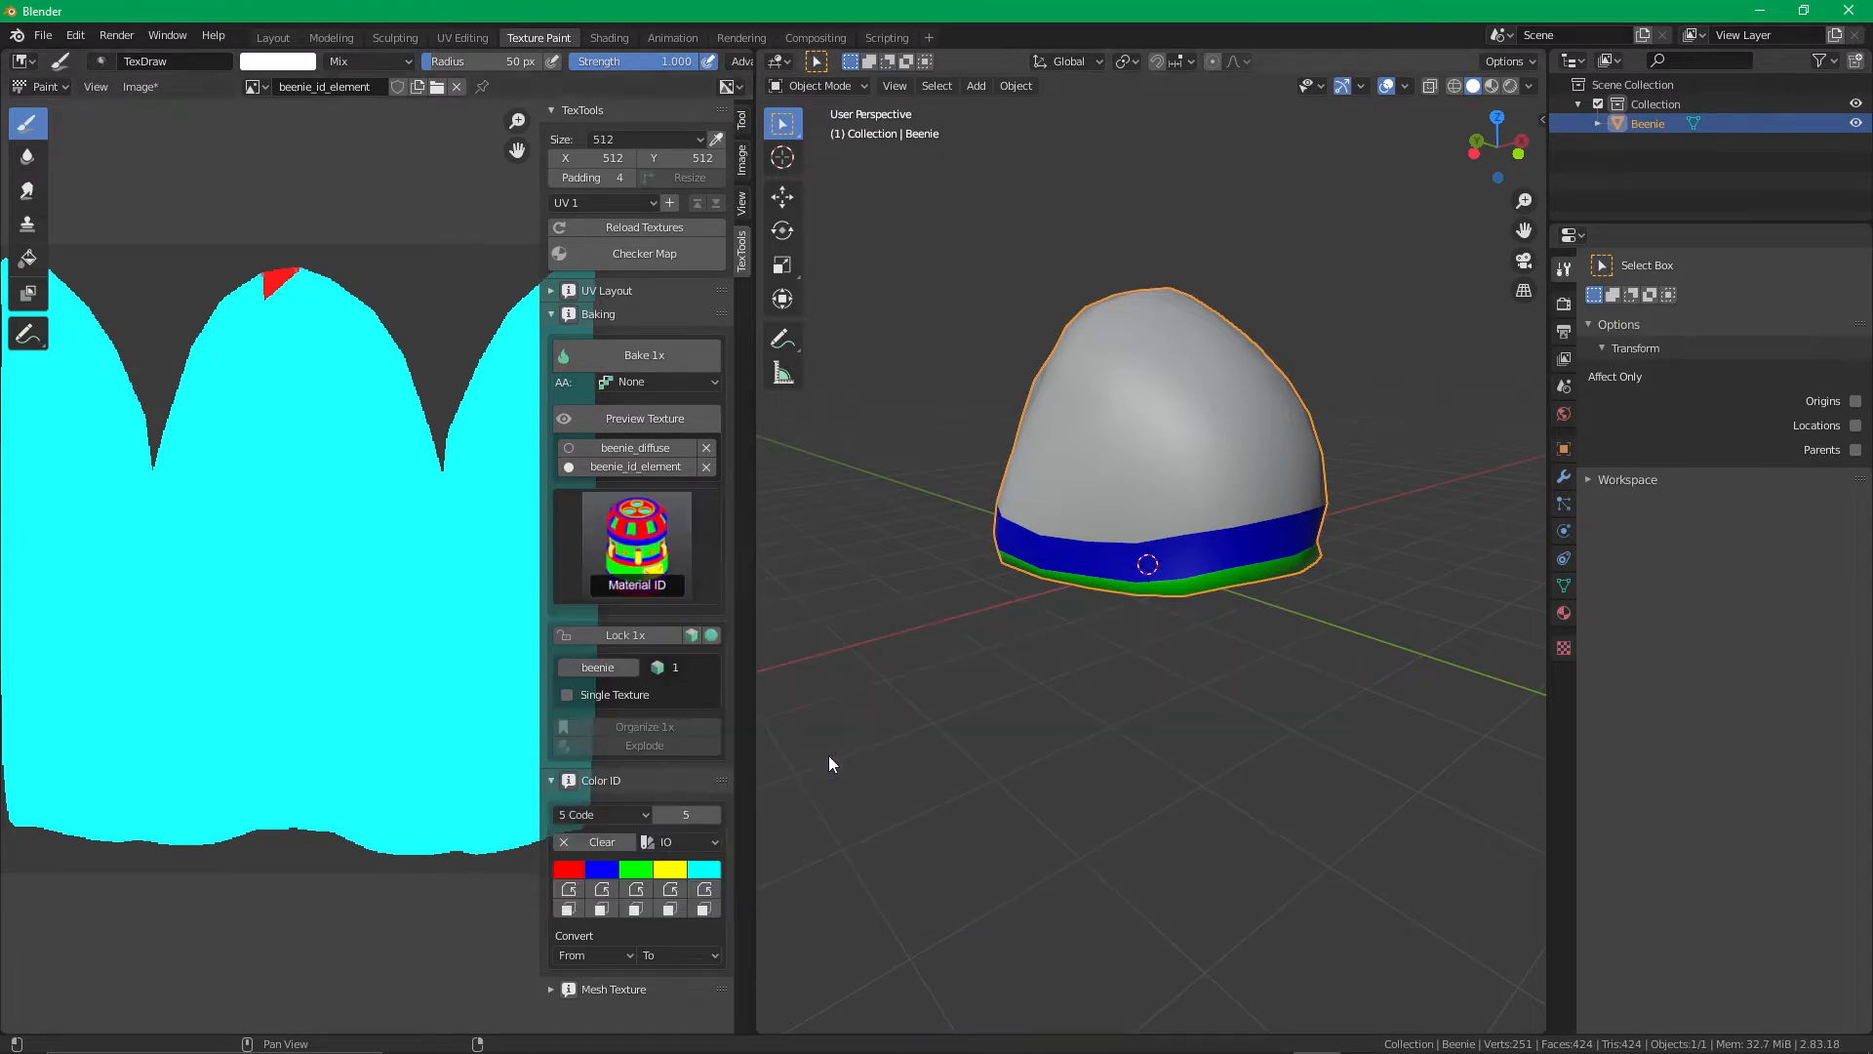
pyautogui.click(617, 355)
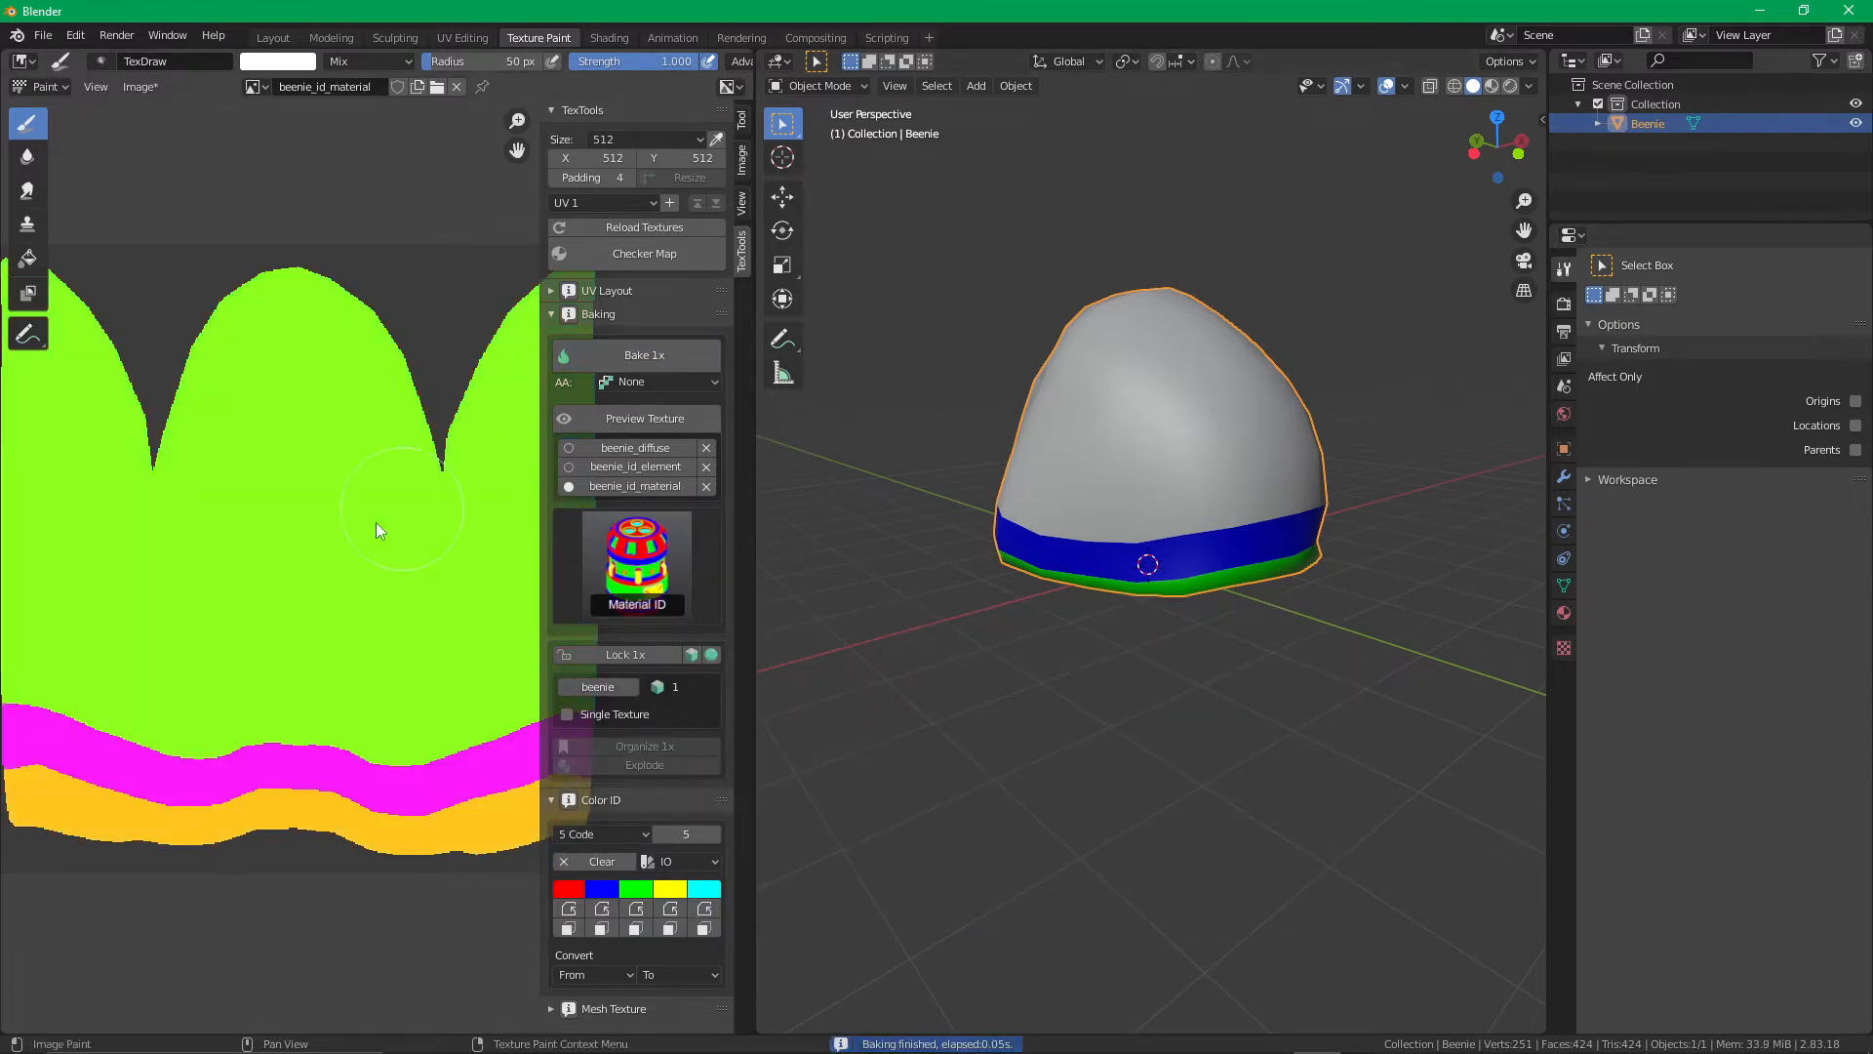
pyautogui.moveTo(227, 558); pyautogui.dragTo(369, 565, button='middle')
pyautogui.scroll(-2, 368, 566)
pyautogui.scroll(3, 347, 588)
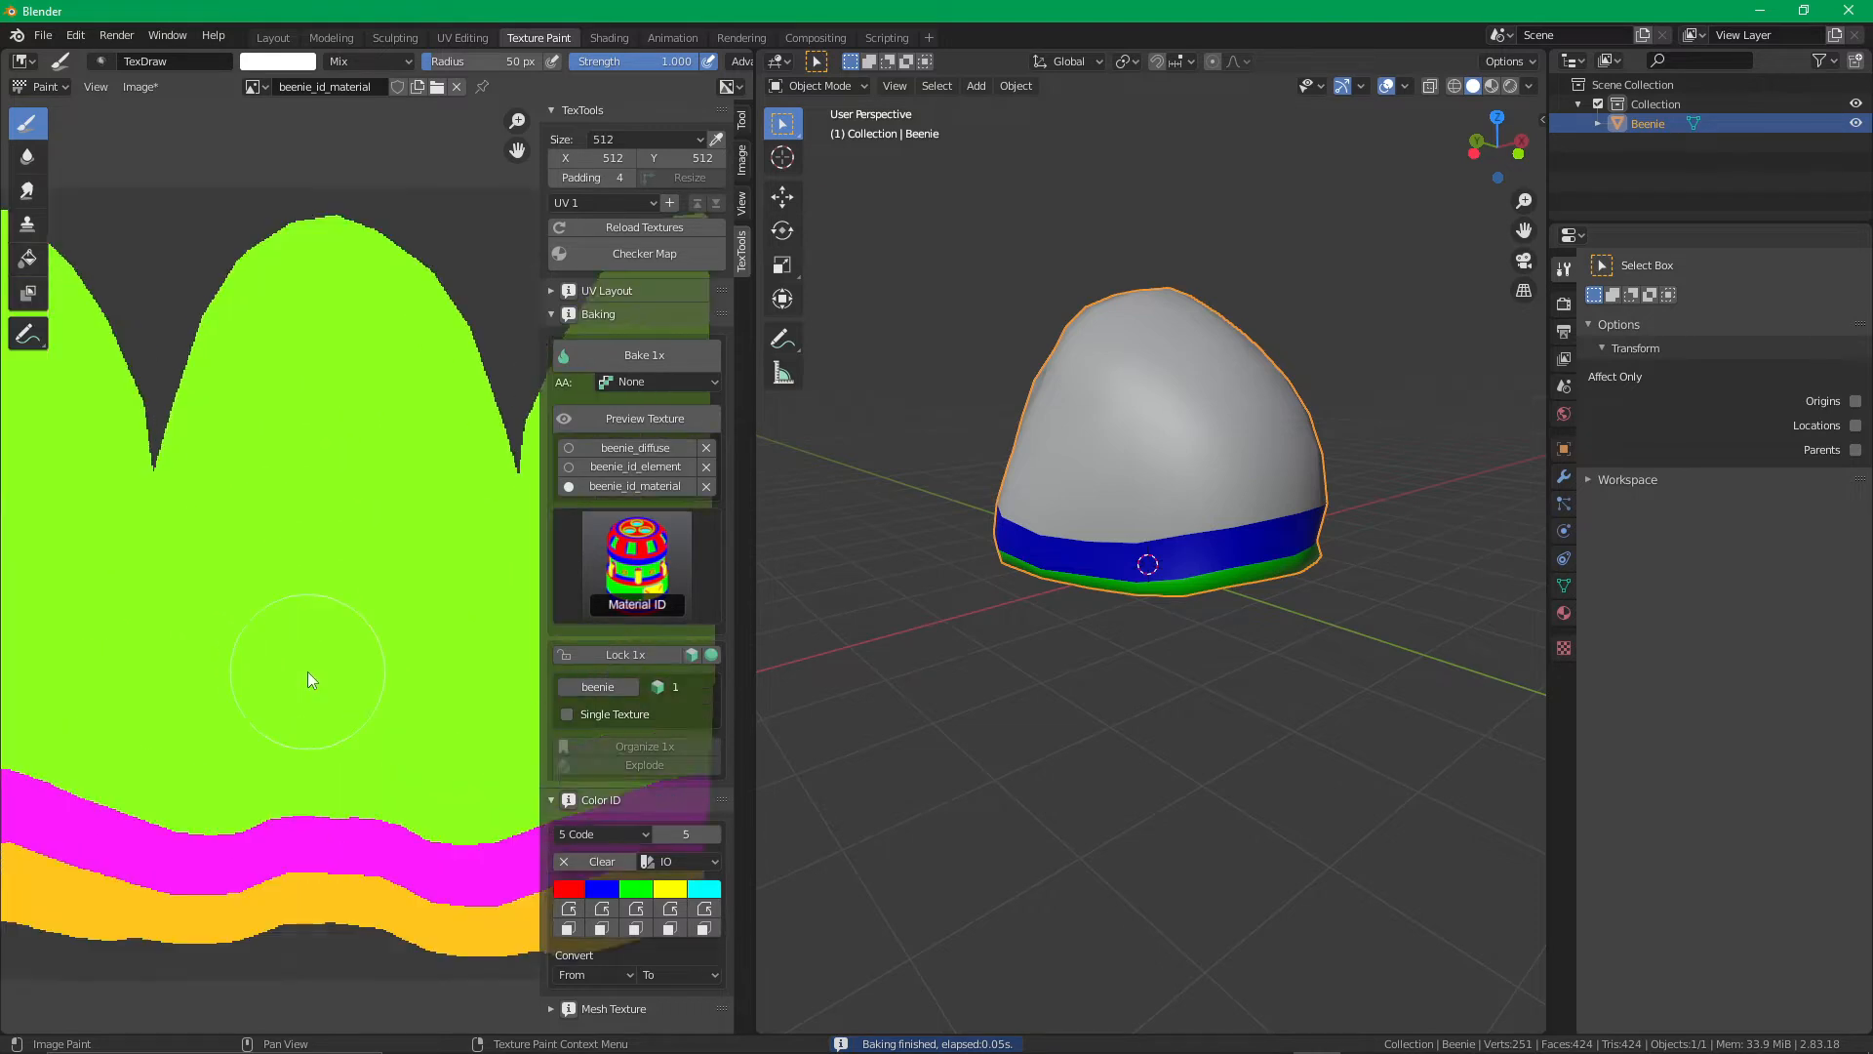
pyautogui.moveTo(307, 671); pyautogui.dragTo(430, 548, button='middle')
pyautogui.moveTo(310, 629); pyautogui.dragTo(239, 558, button='middle')
pyautogui.scroll(-2, 243, 556)
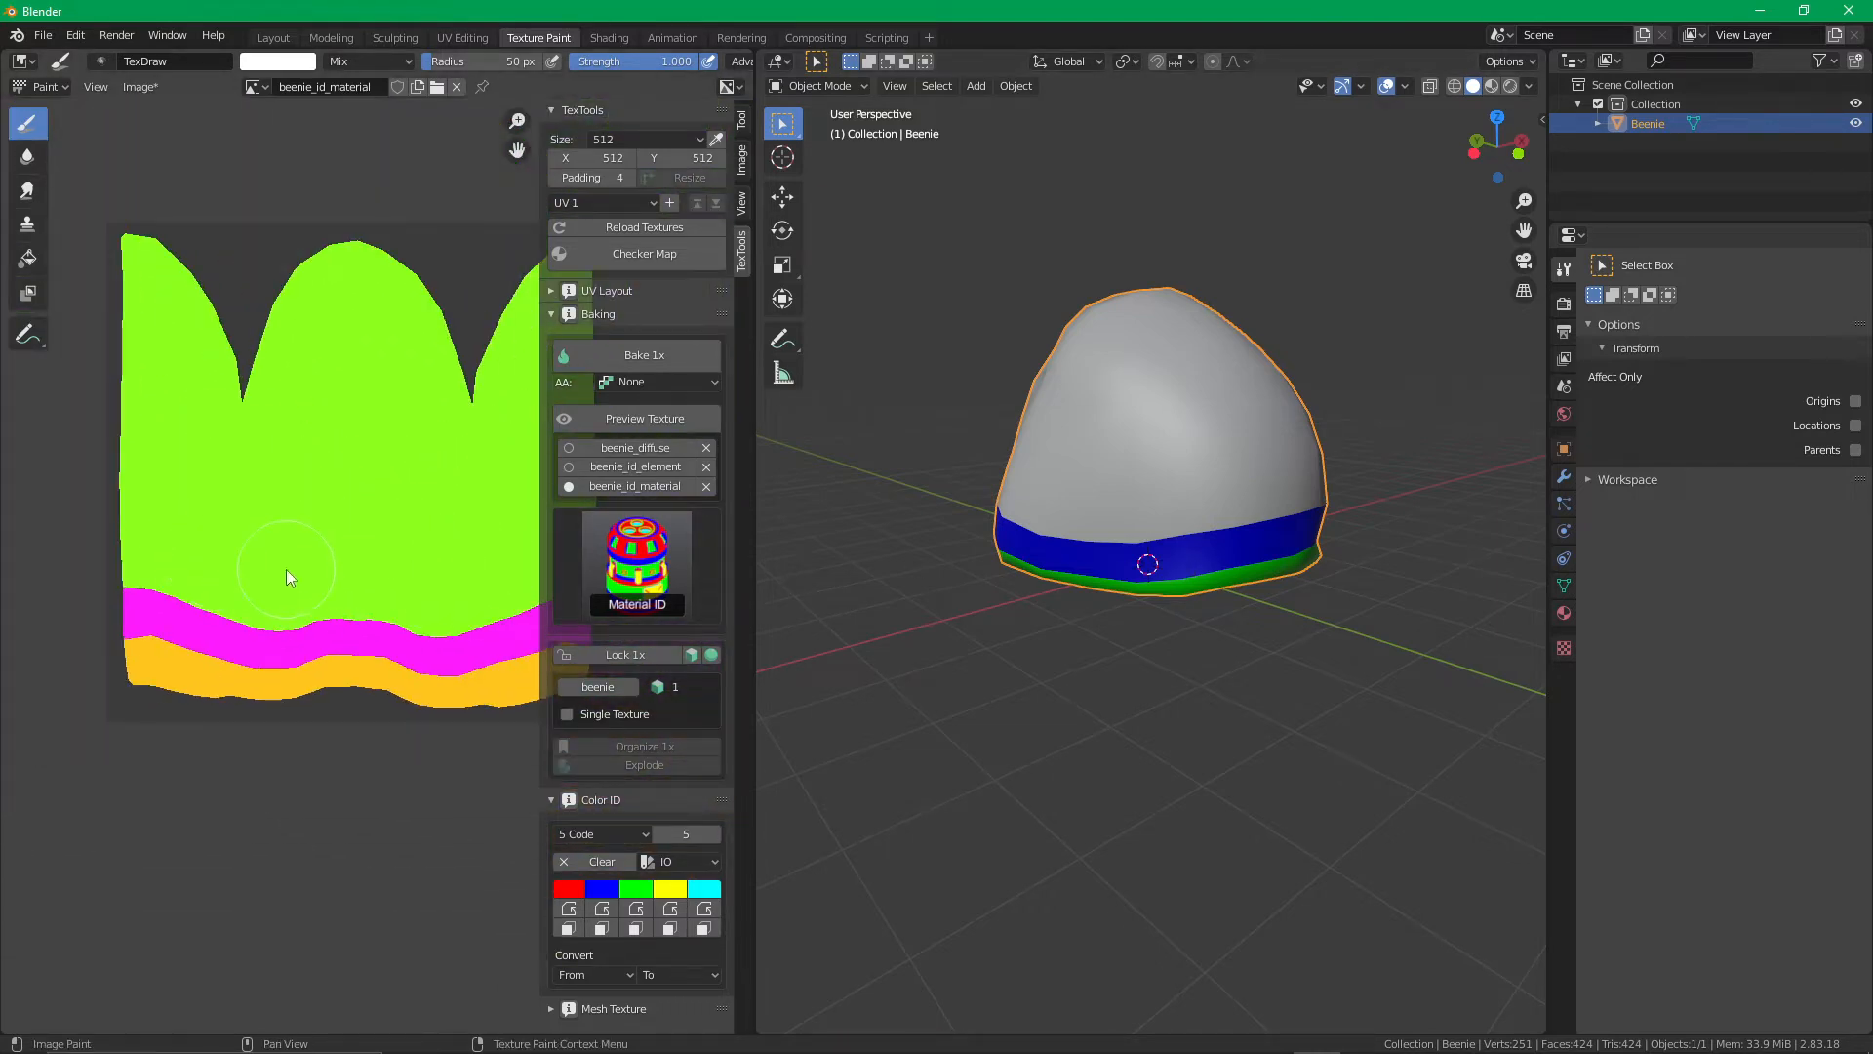
pyautogui.moveTo(317, 710); pyautogui.dragTo(259, 795, button='middle')
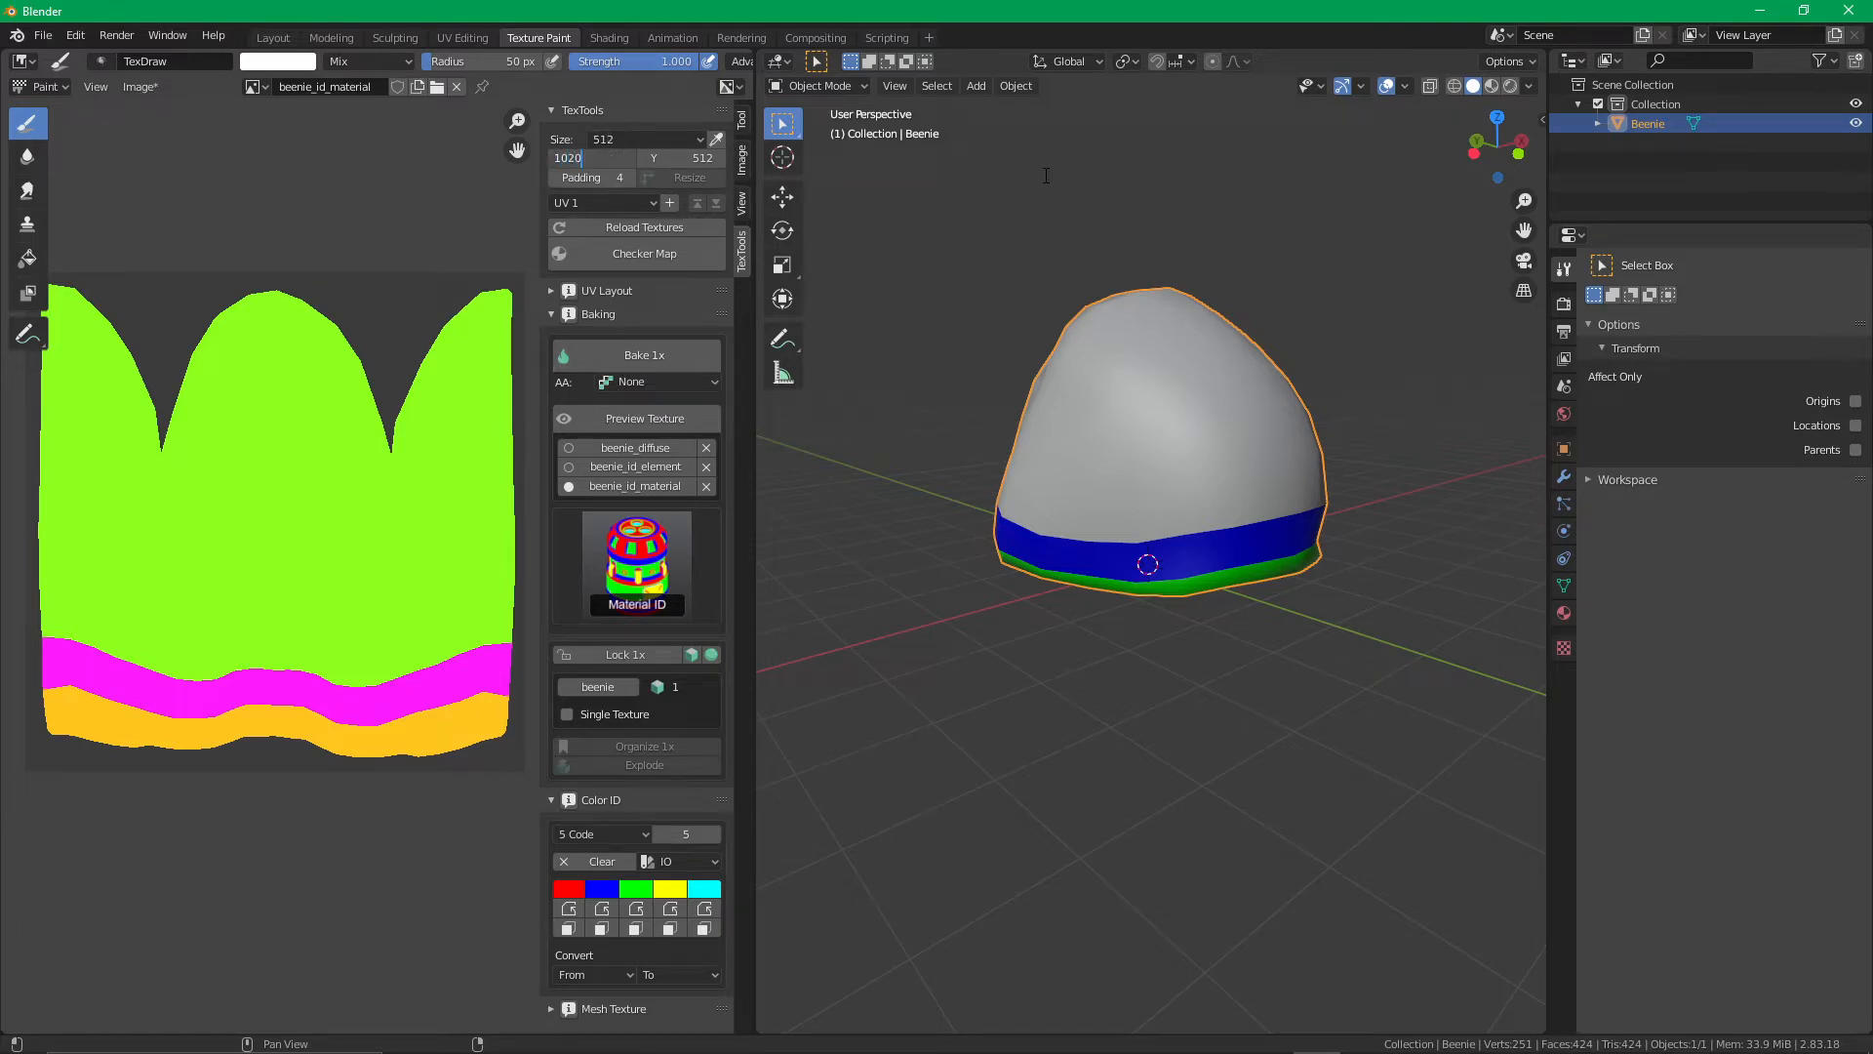
# Set the TexTools texture dimensions to 1024 by 1024 and rebake the Material ID map
pyautogui.press('Tab')
pyautogui.press('Return')
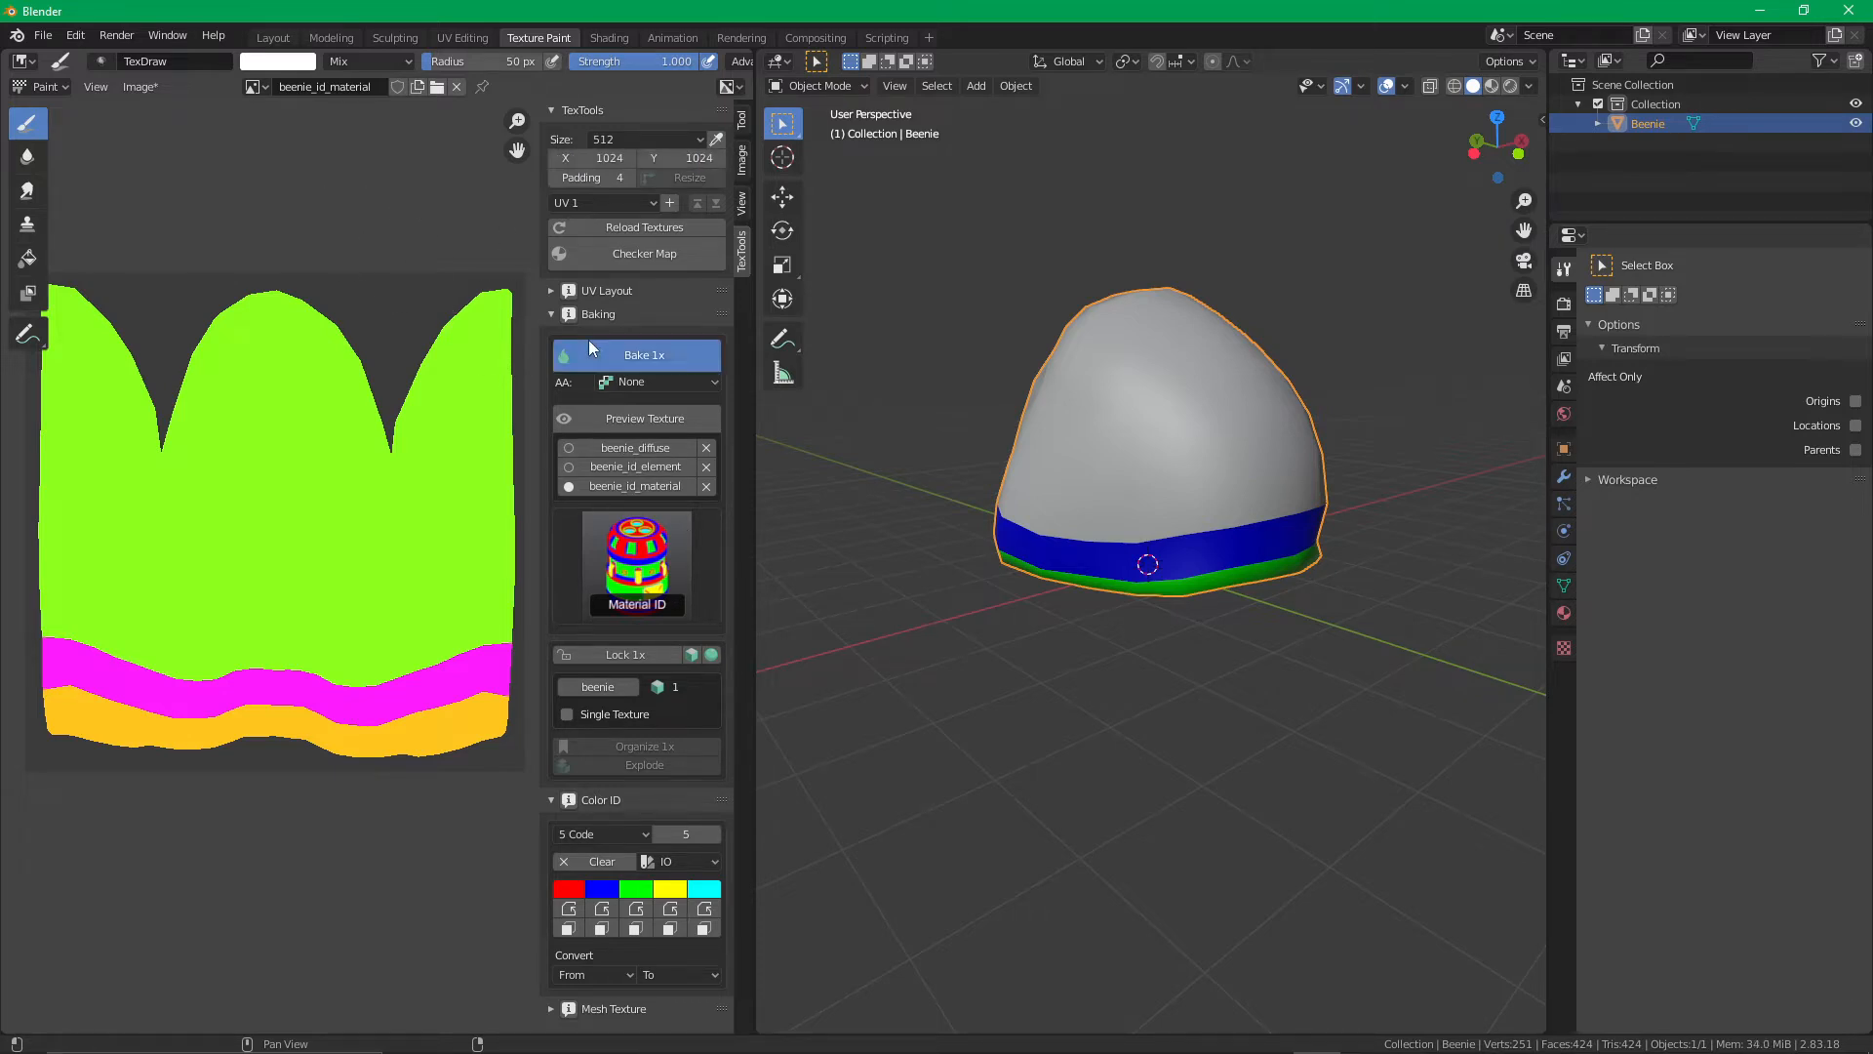
pyautogui.click(590, 346)
pyautogui.scroll(-4, 279, 753)
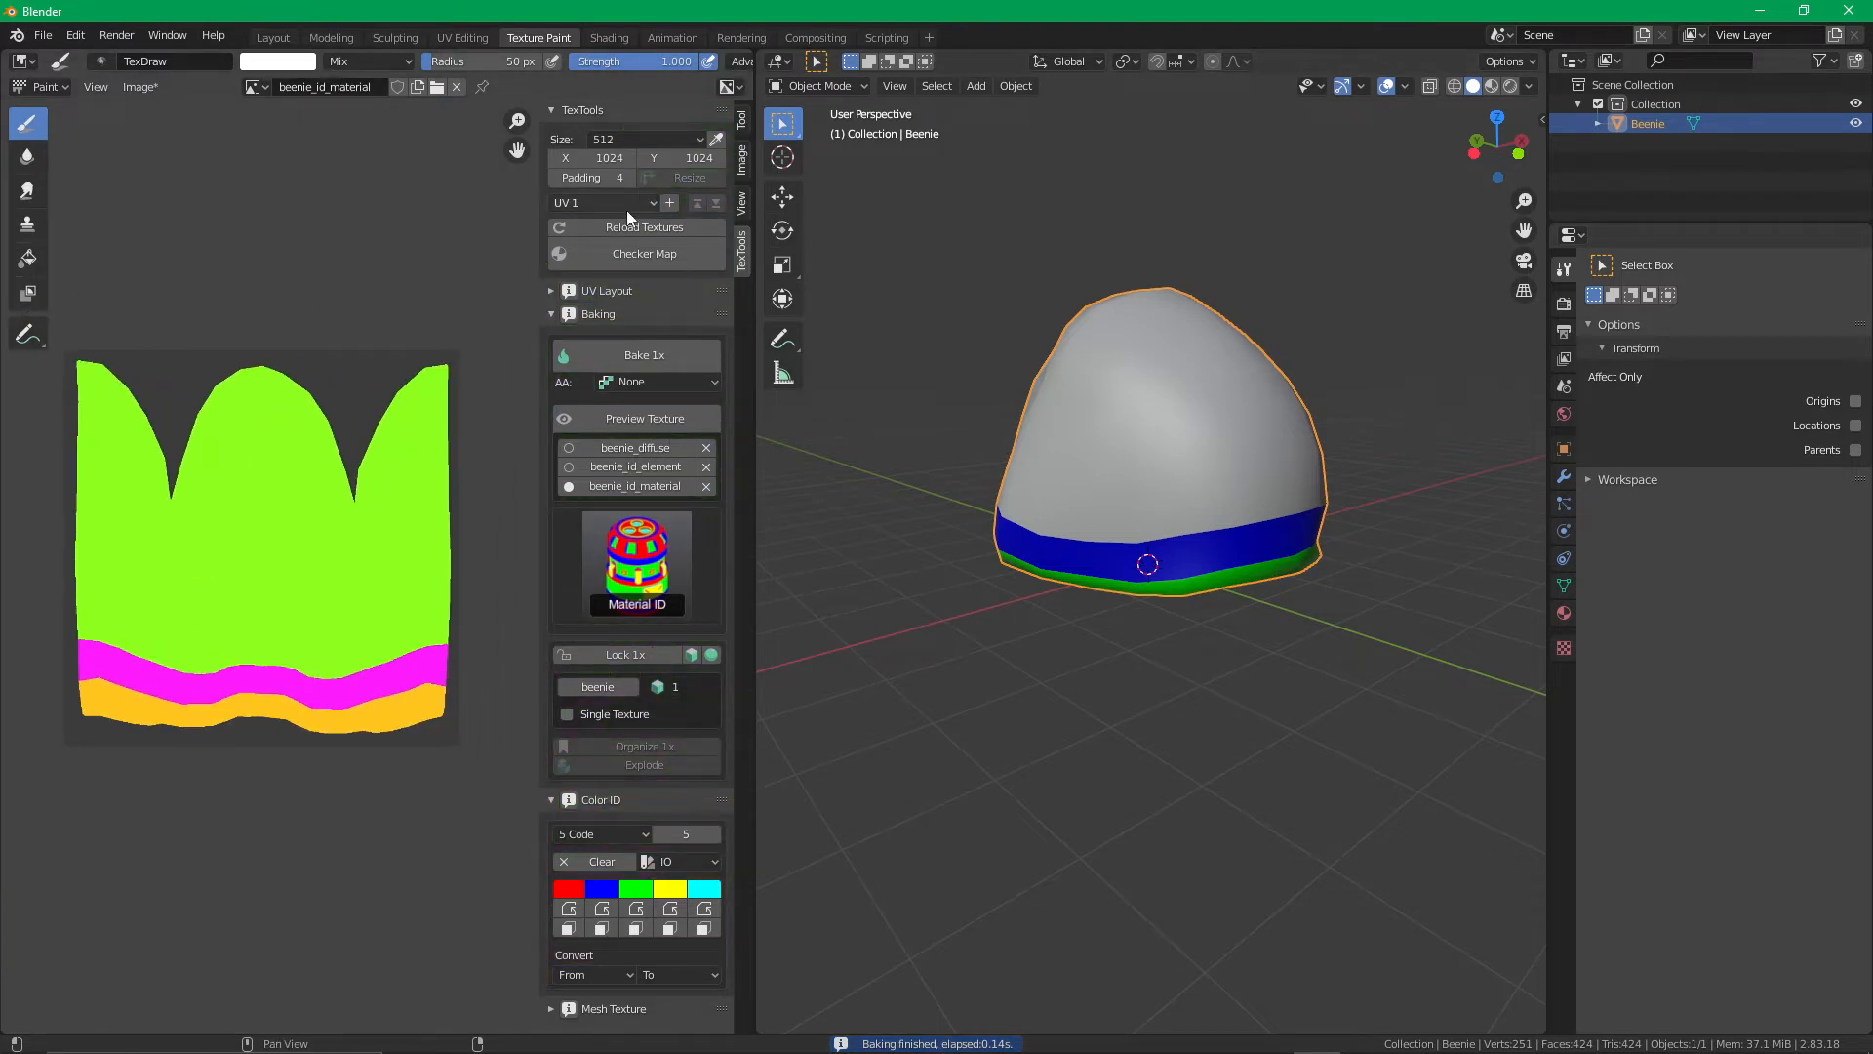
# Set the TexTools texture dimensions to 2048 by 2048 and choose the 2048 size preset
pyautogui.click(608, 157)
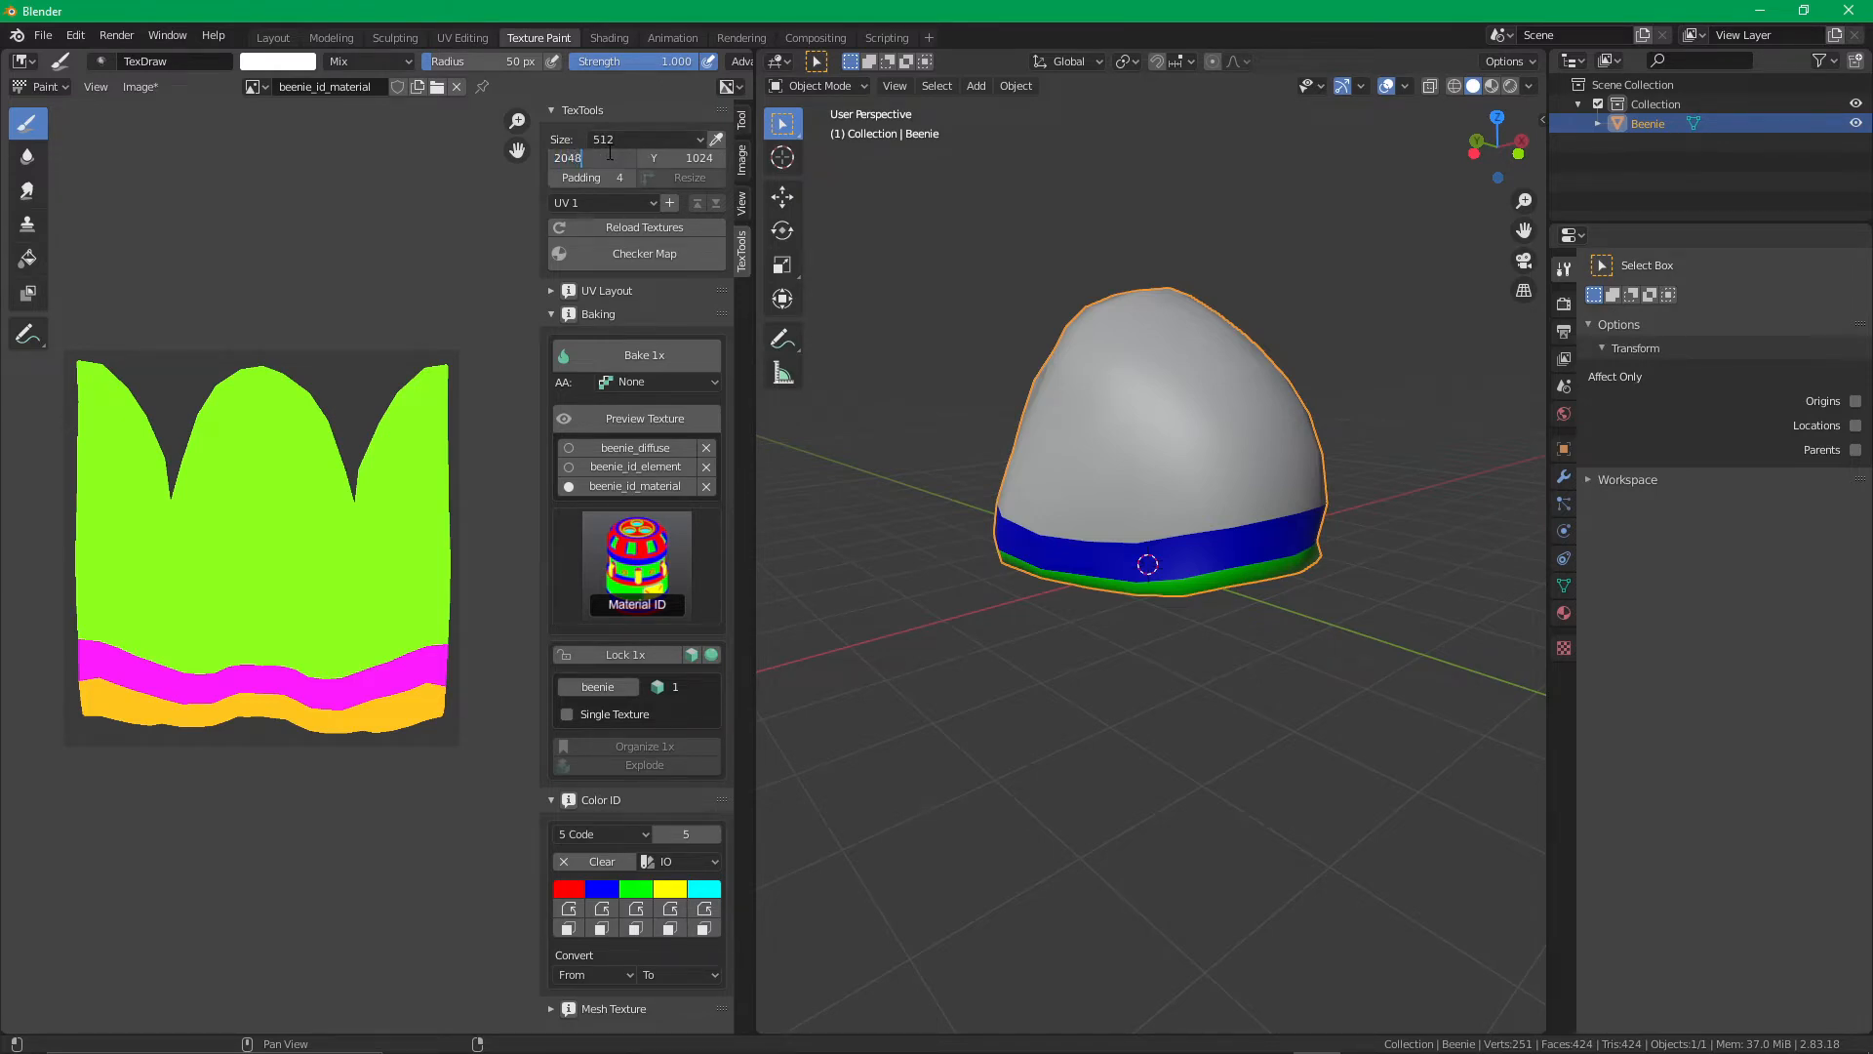
pyautogui.press('Tab')
pyautogui.press('Return')
pyautogui.click(653, 139)
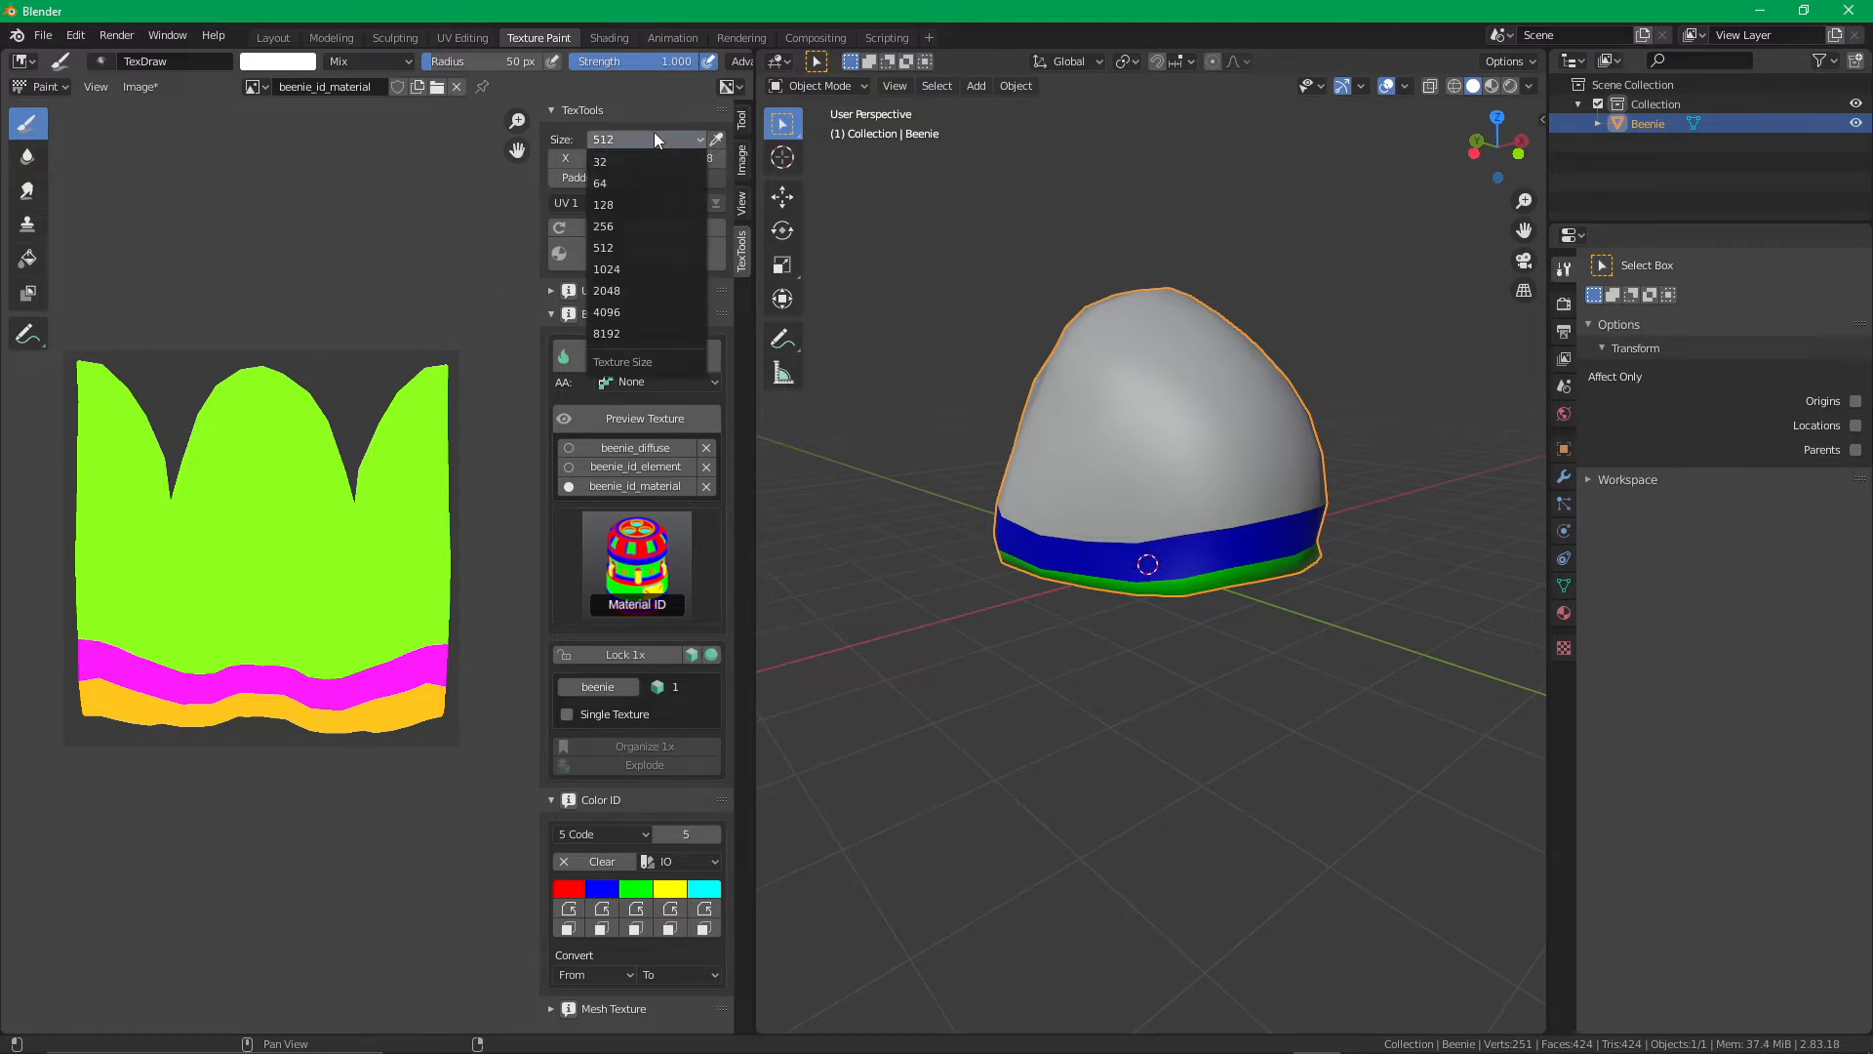
pyautogui.click(615, 290)
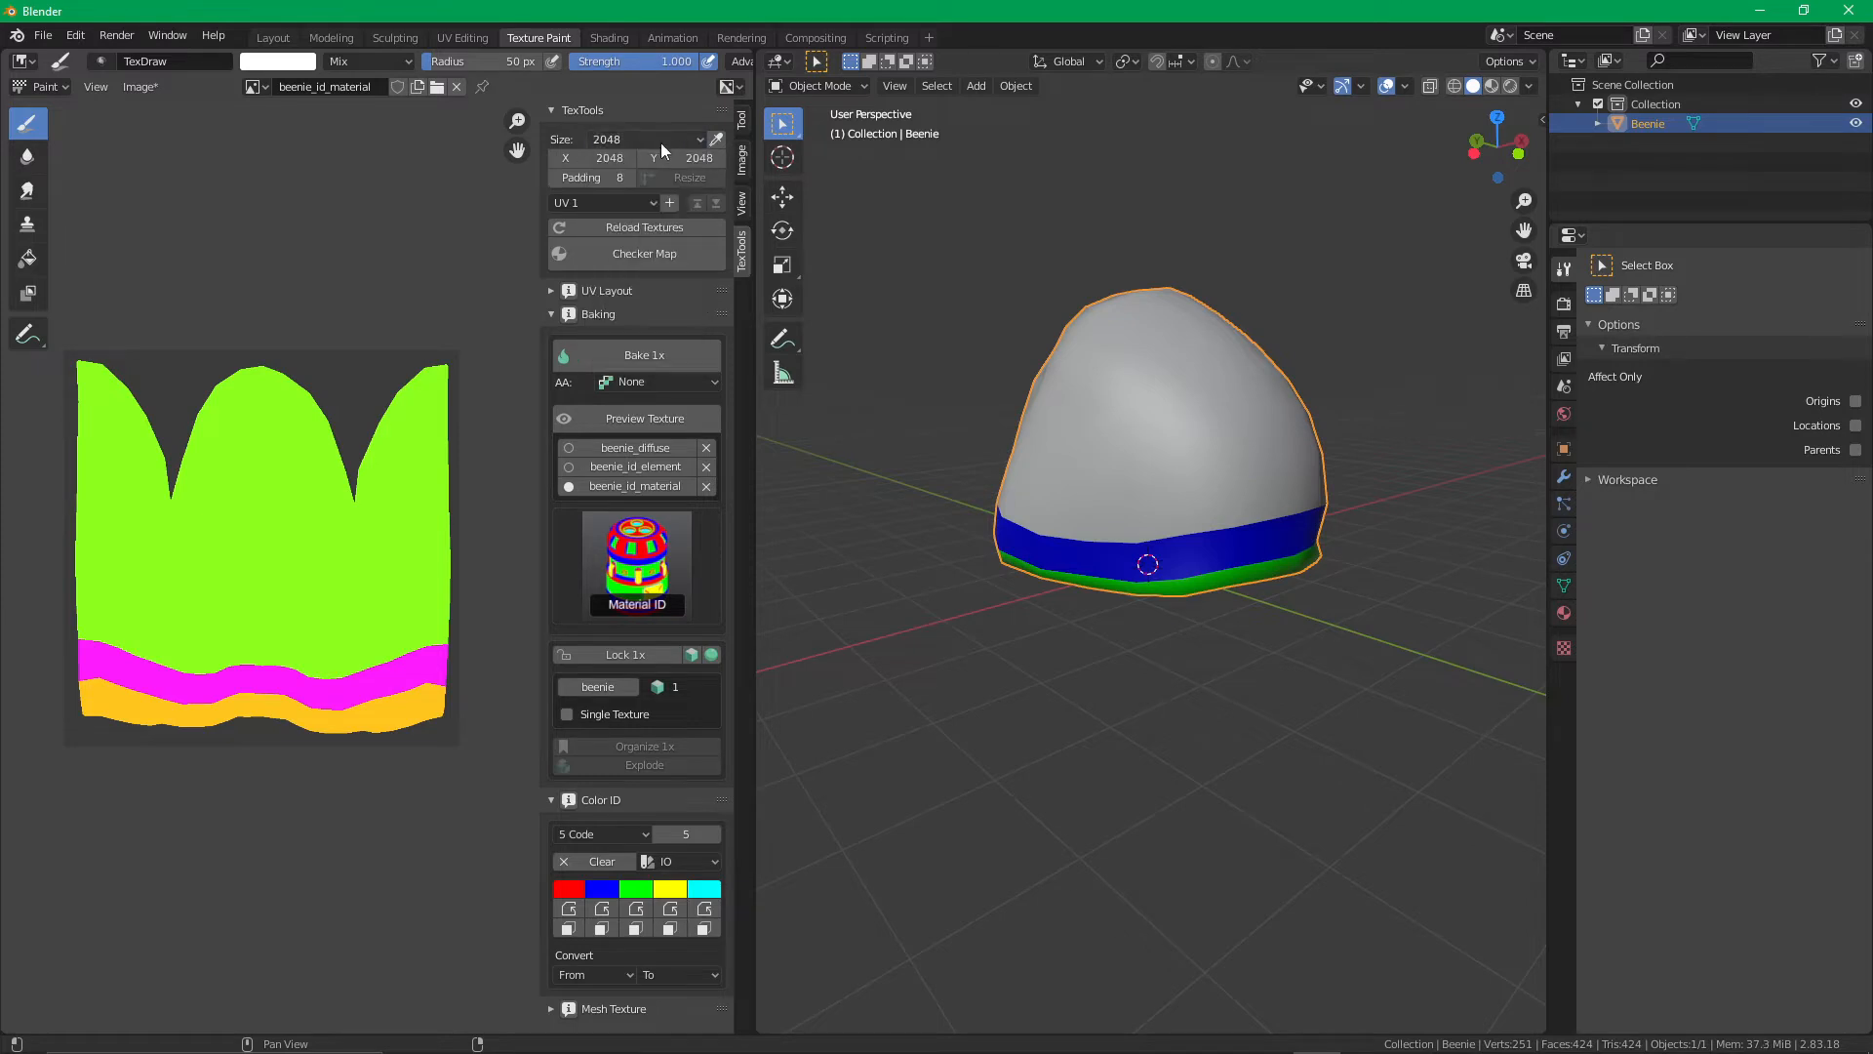
# Bake the beenie's Material ID map at 2048 and check its coloured bands on the mesh in Edit Mode
pyautogui.click(636, 357)
pyautogui.scroll(-3, 326, 492)
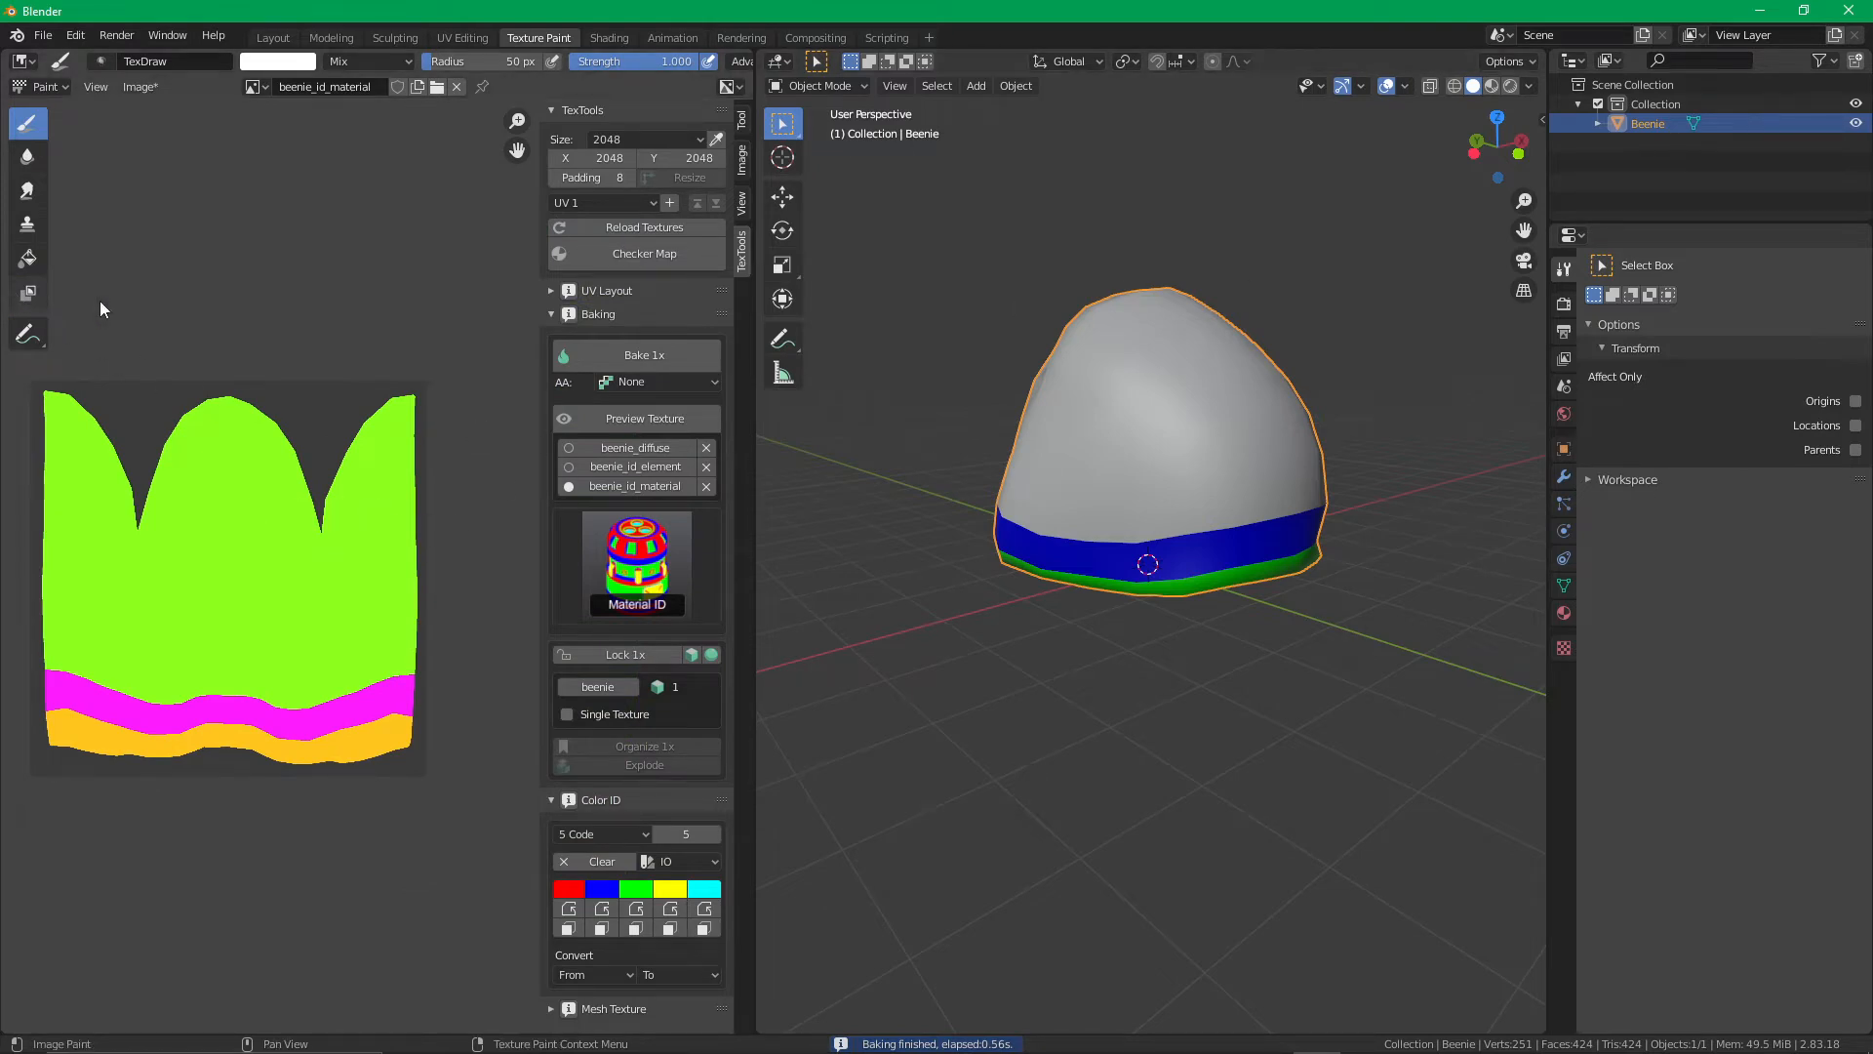
pyautogui.moveTo(1325, 675); pyautogui.dragTo(1219, 488, button='middle')
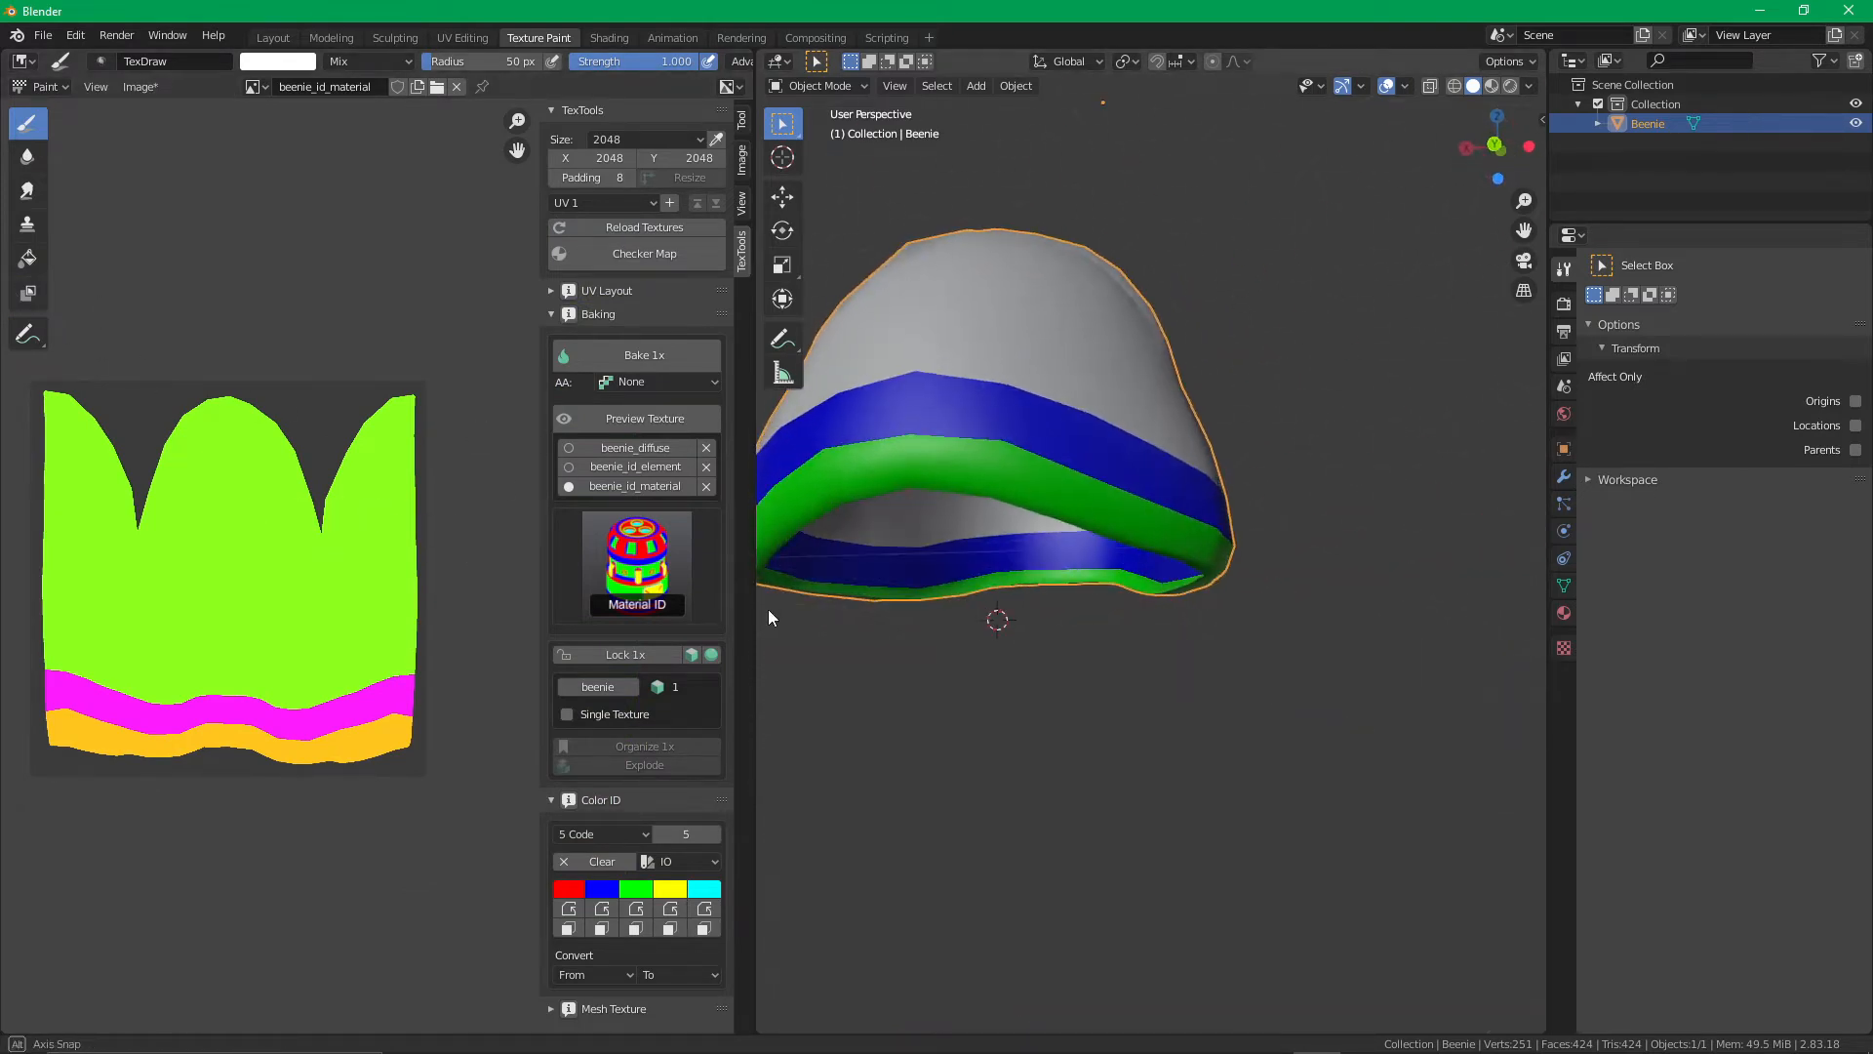
pyautogui.scroll(2, 1132, 458)
pyautogui.scroll(-1, 1122, 458)
pyautogui.press('Tab')
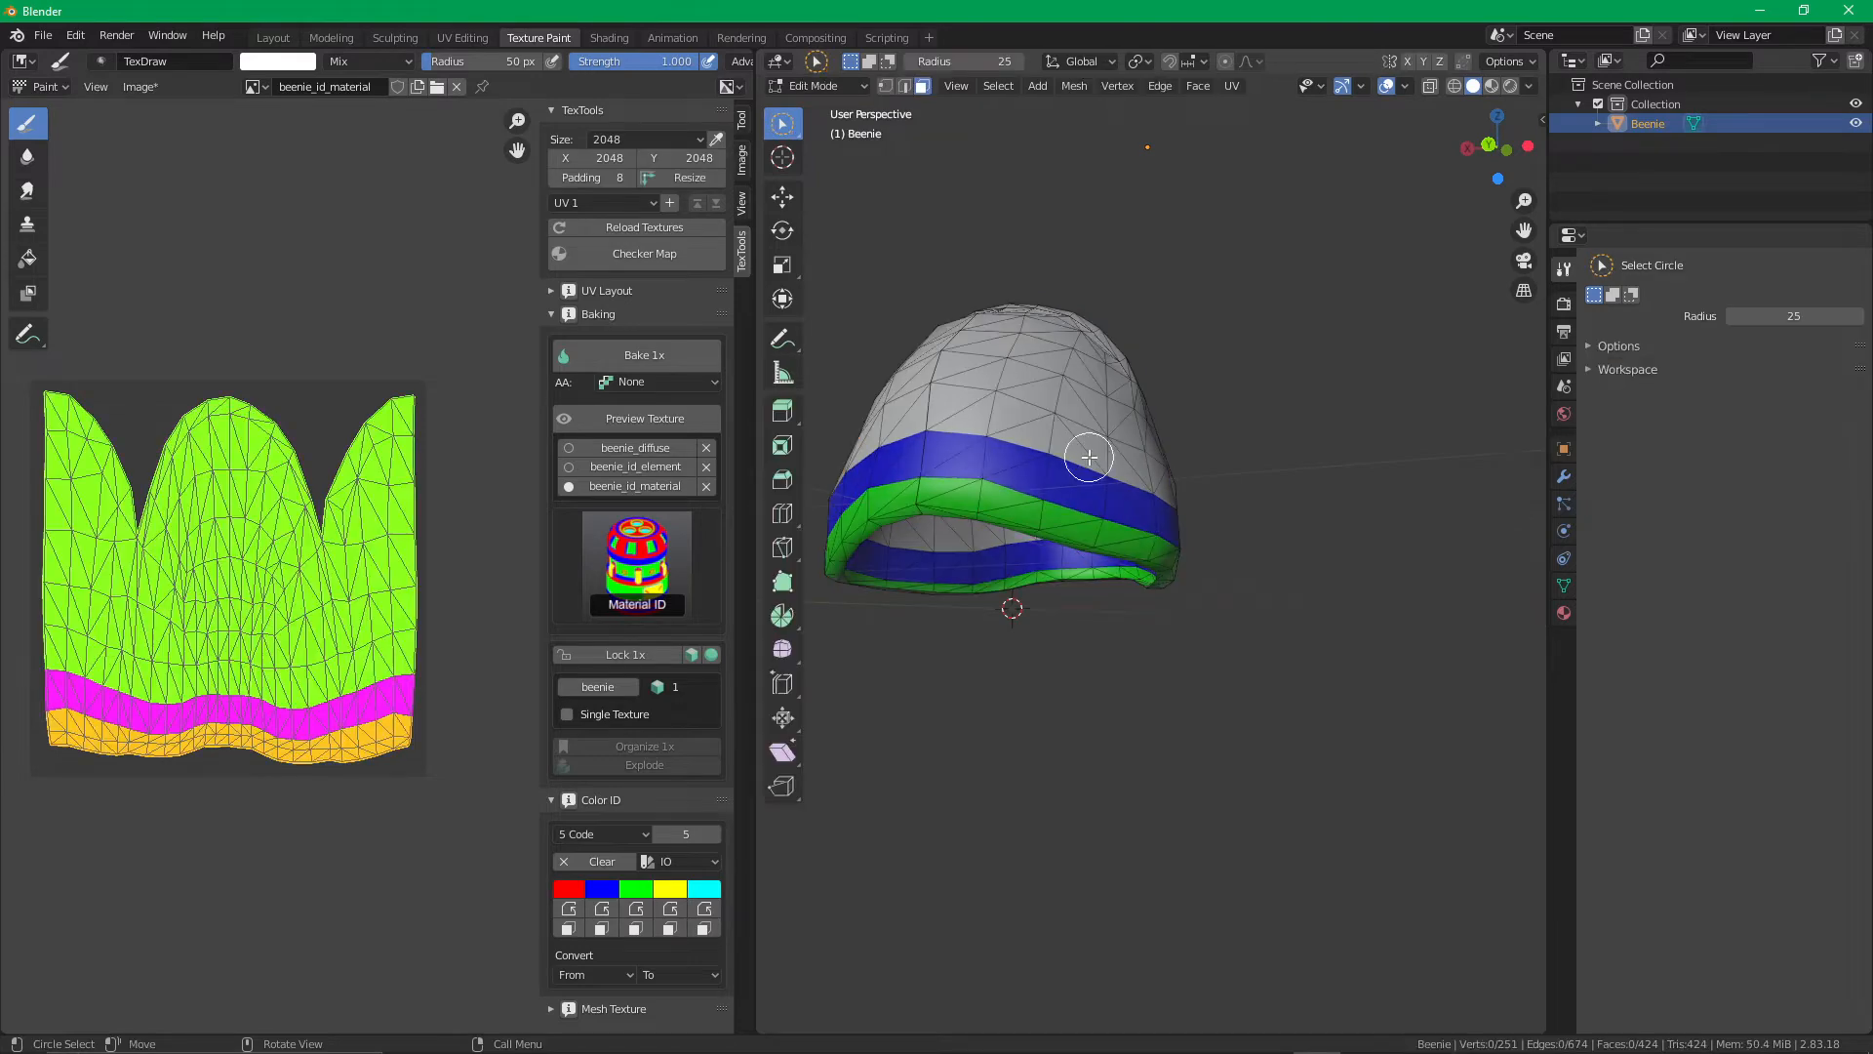
pyautogui.moveTo(1089, 457); pyautogui.dragTo(1024, 434, button='middle')
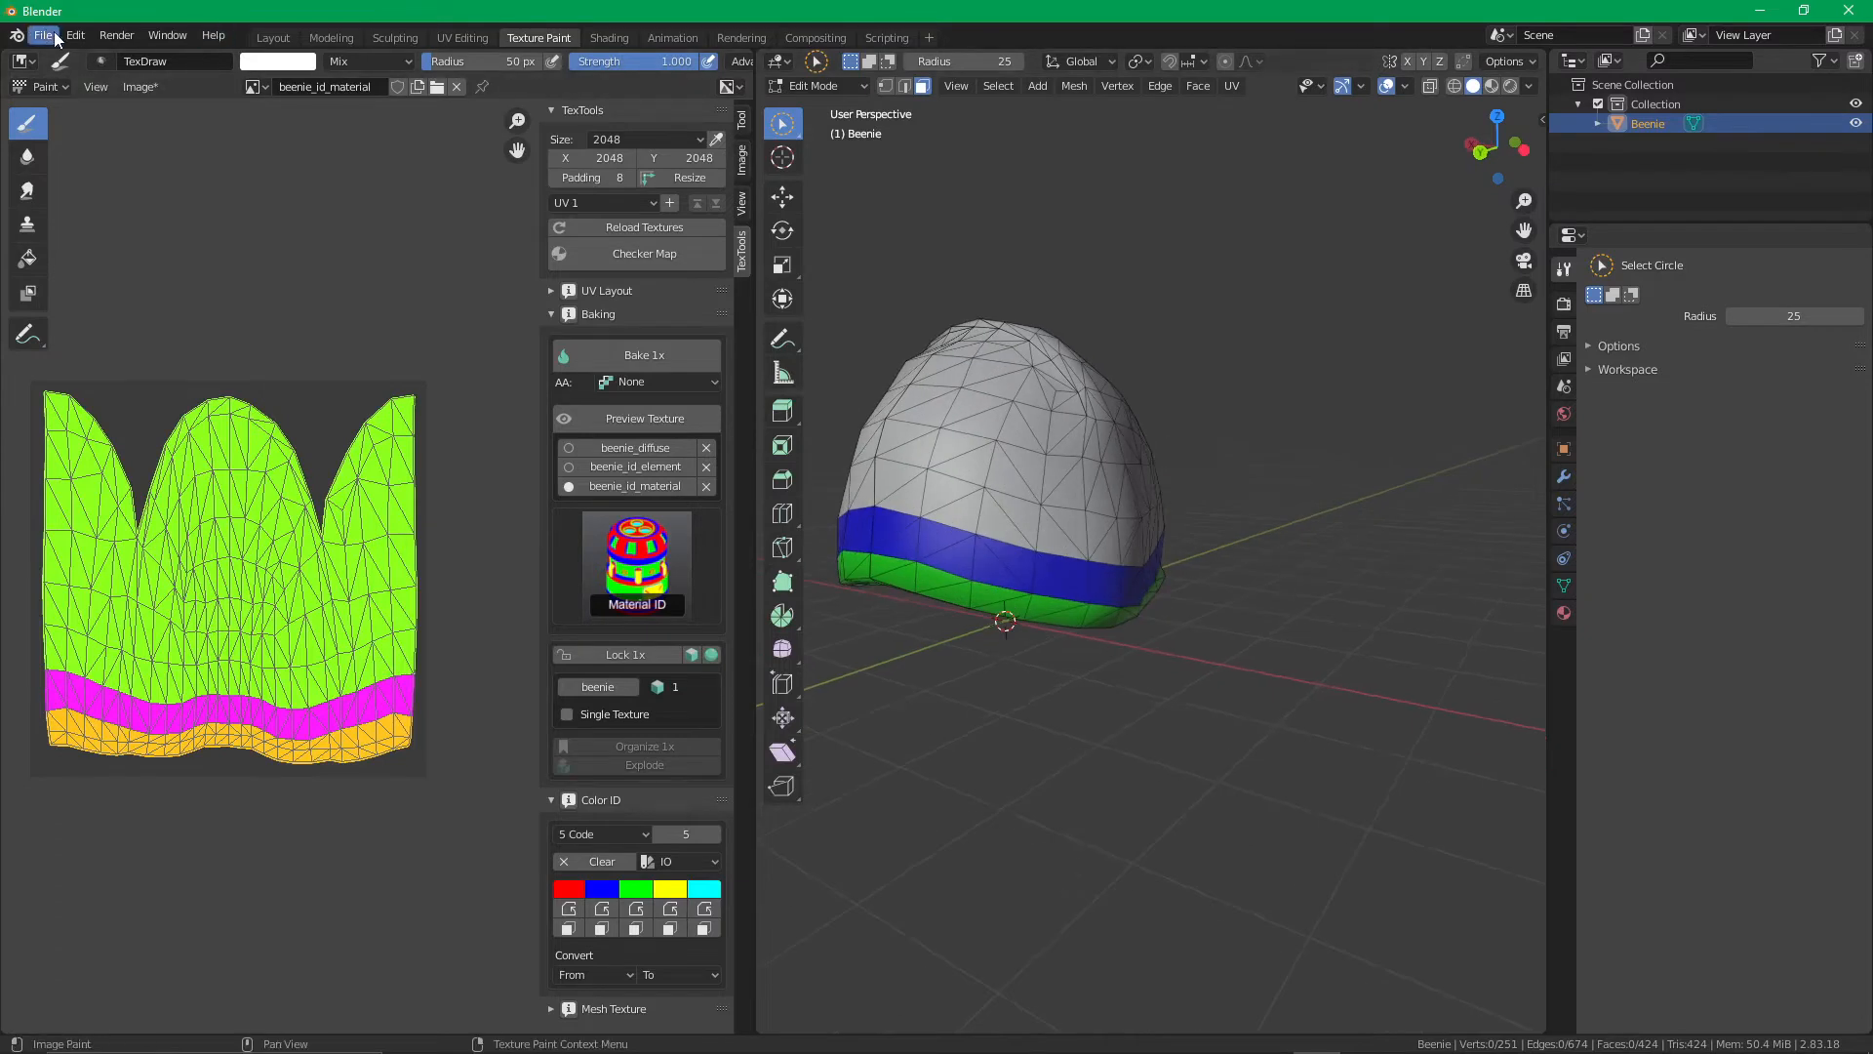
# Save the baked map as beenie_id_material.png in the C:\2021 folder
pyautogui.click(148, 85)
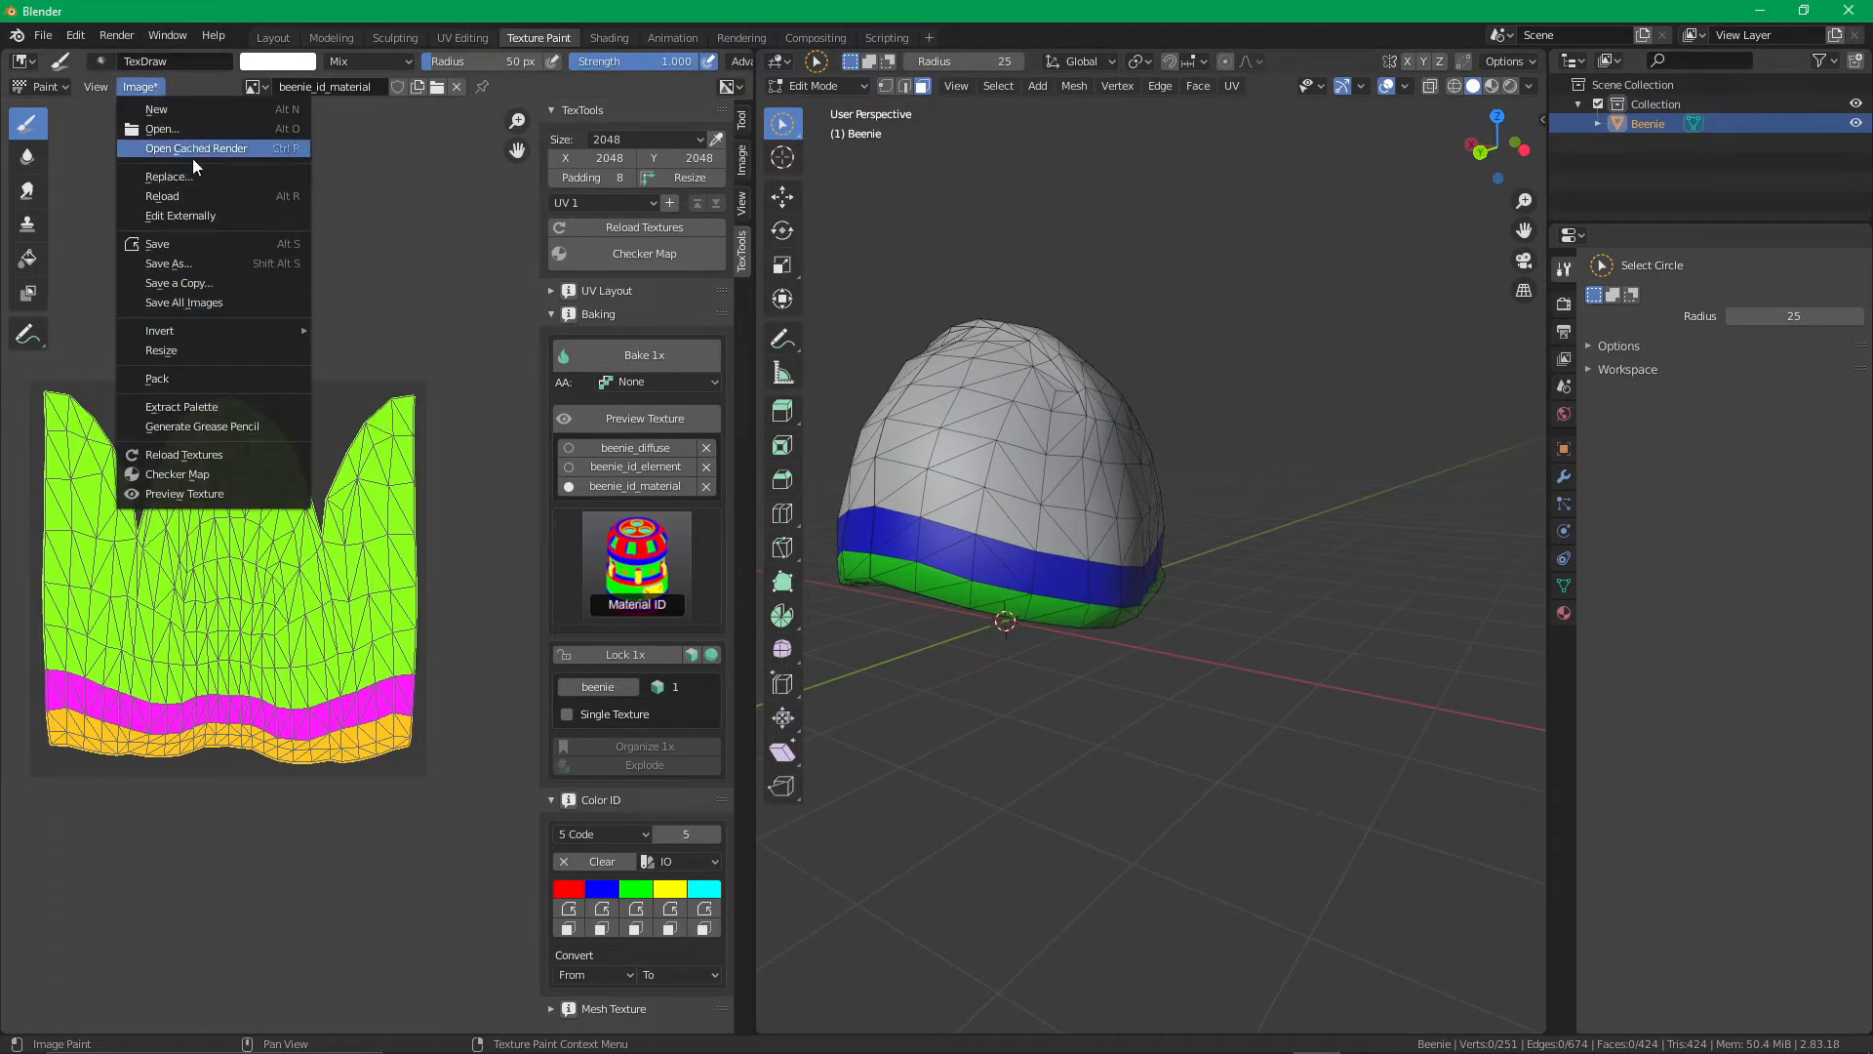
pyautogui.click(198, 255)
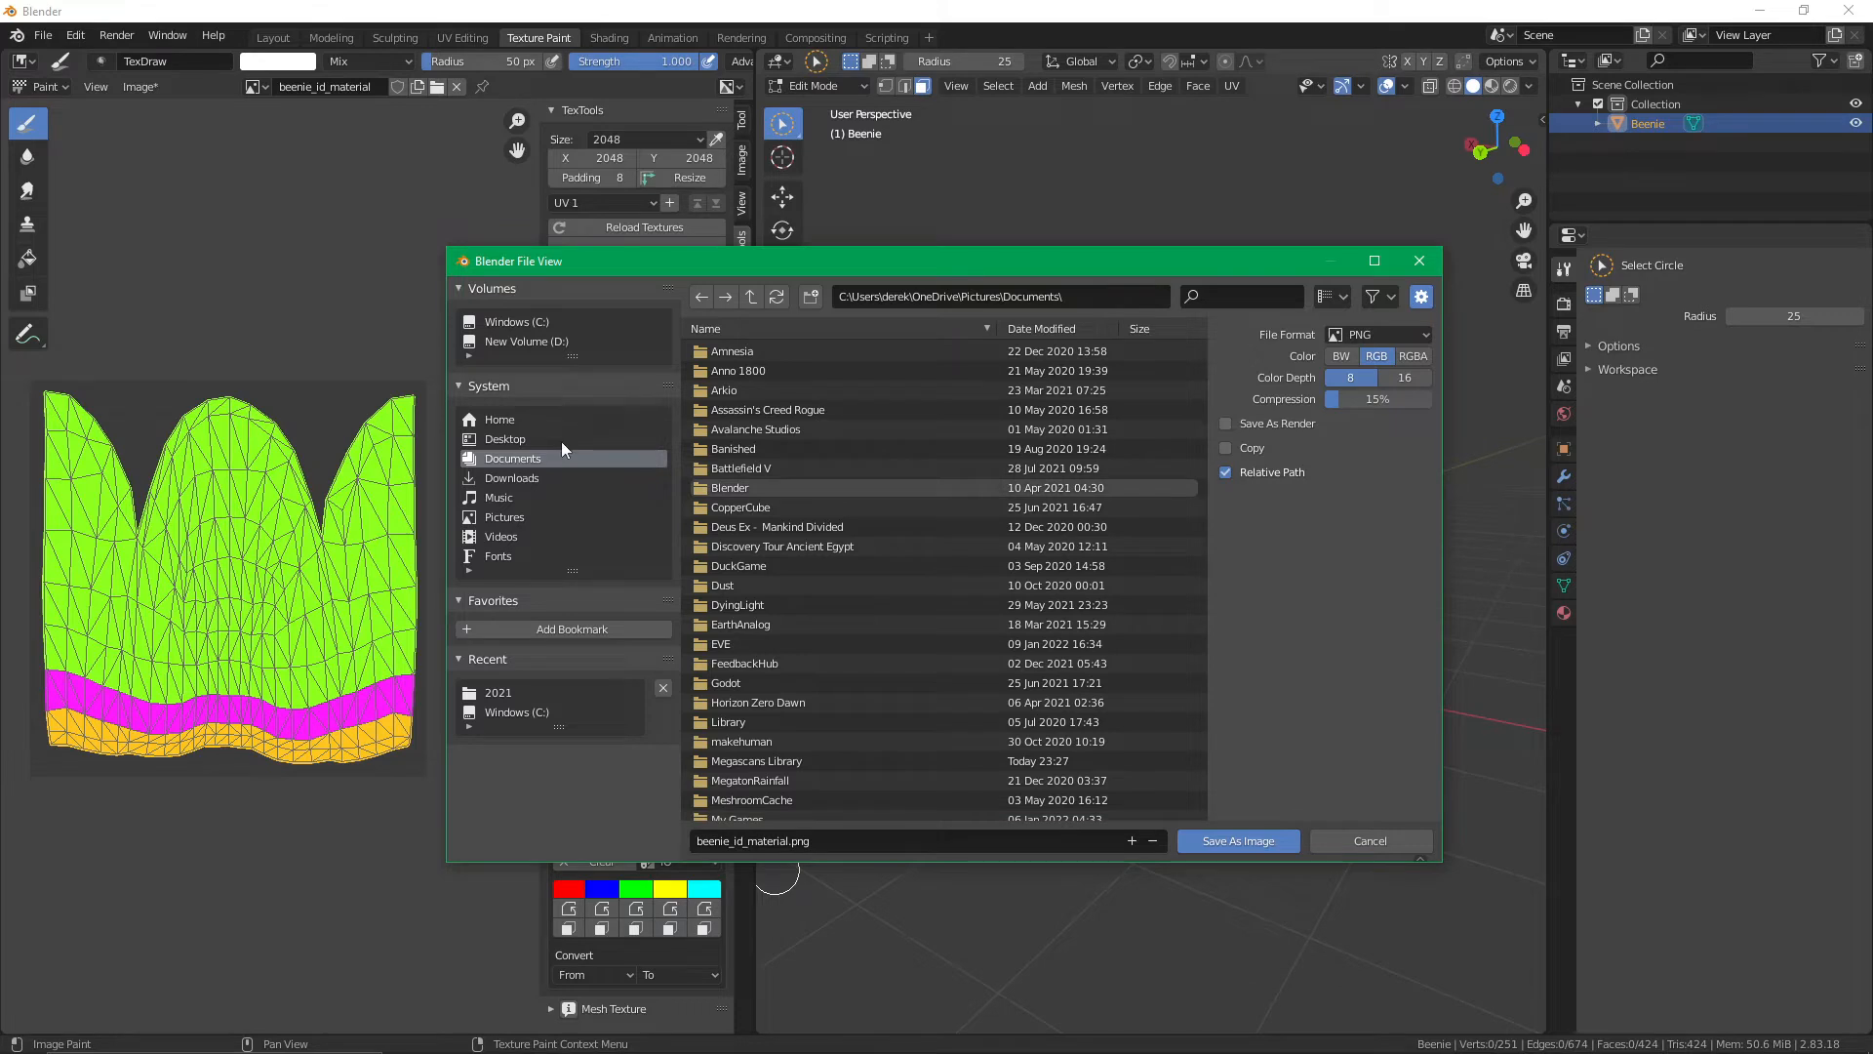
pyautogui.click(539, 322)
pyautogui.doubleClick(847, 374)
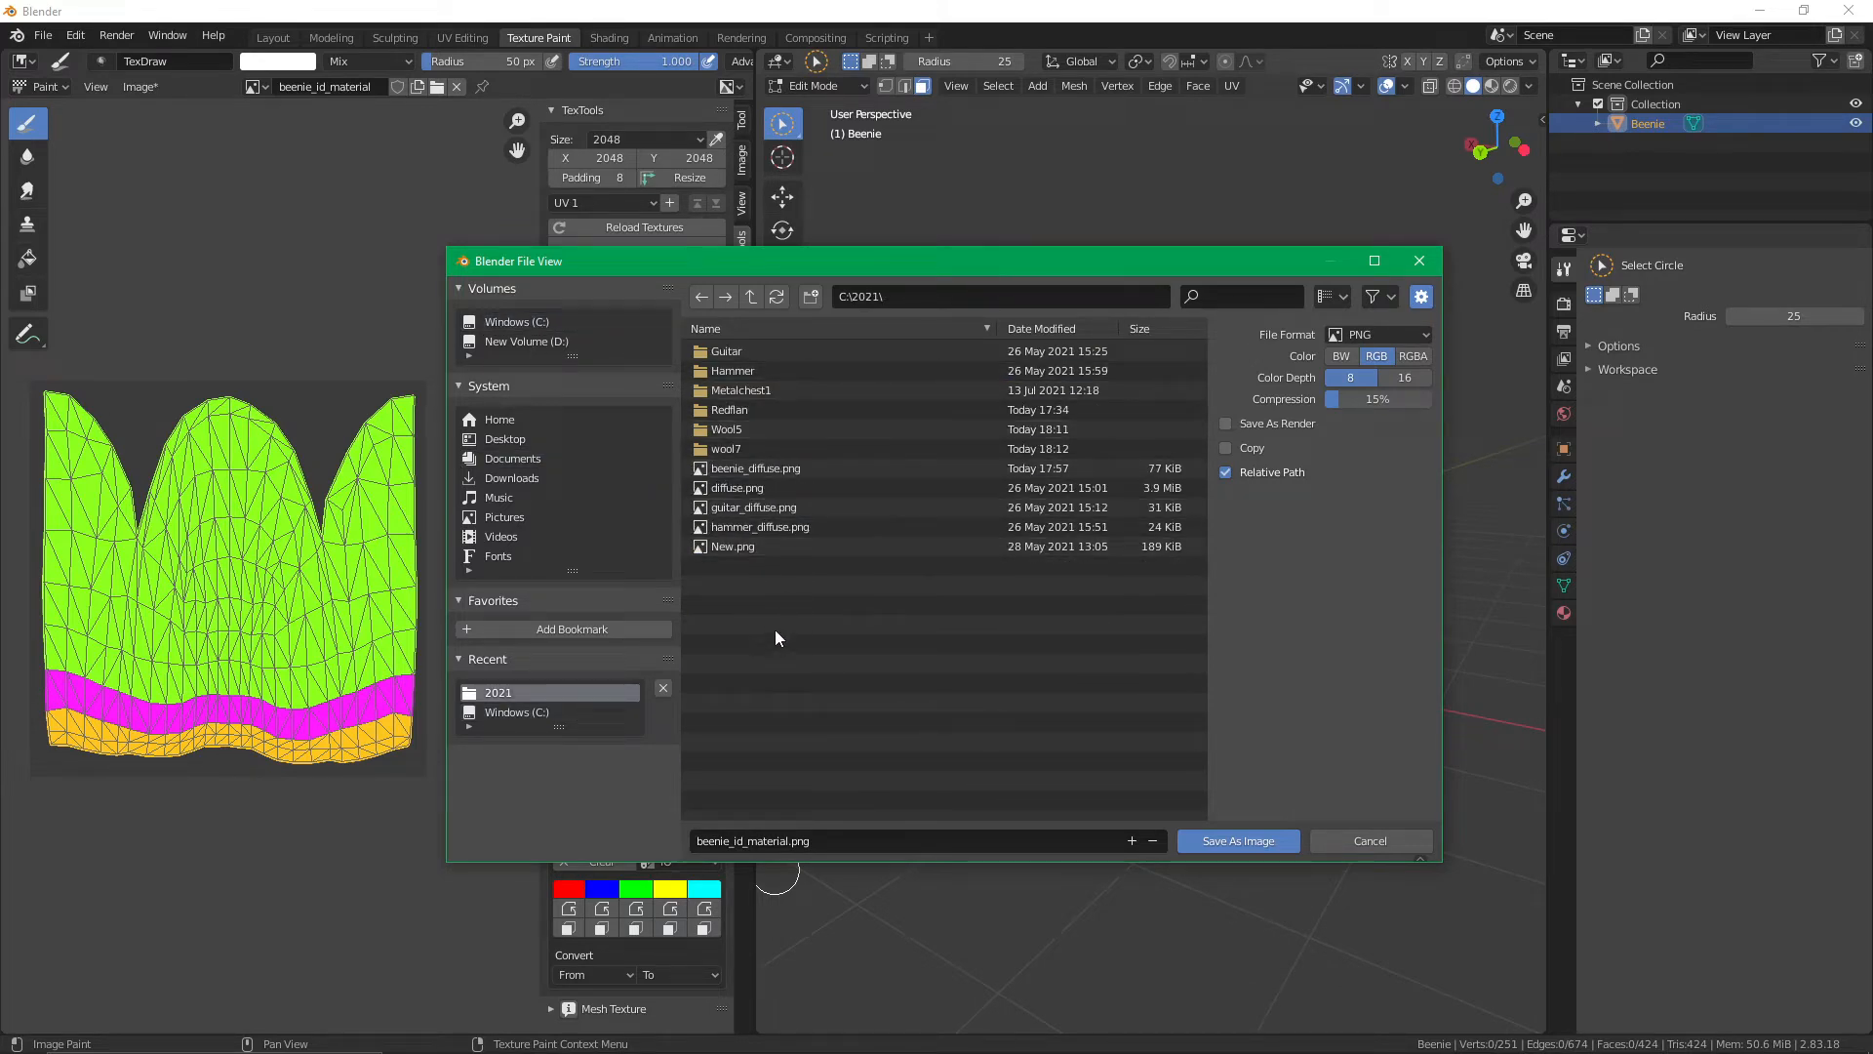
pyautogui.click(1214, 846)
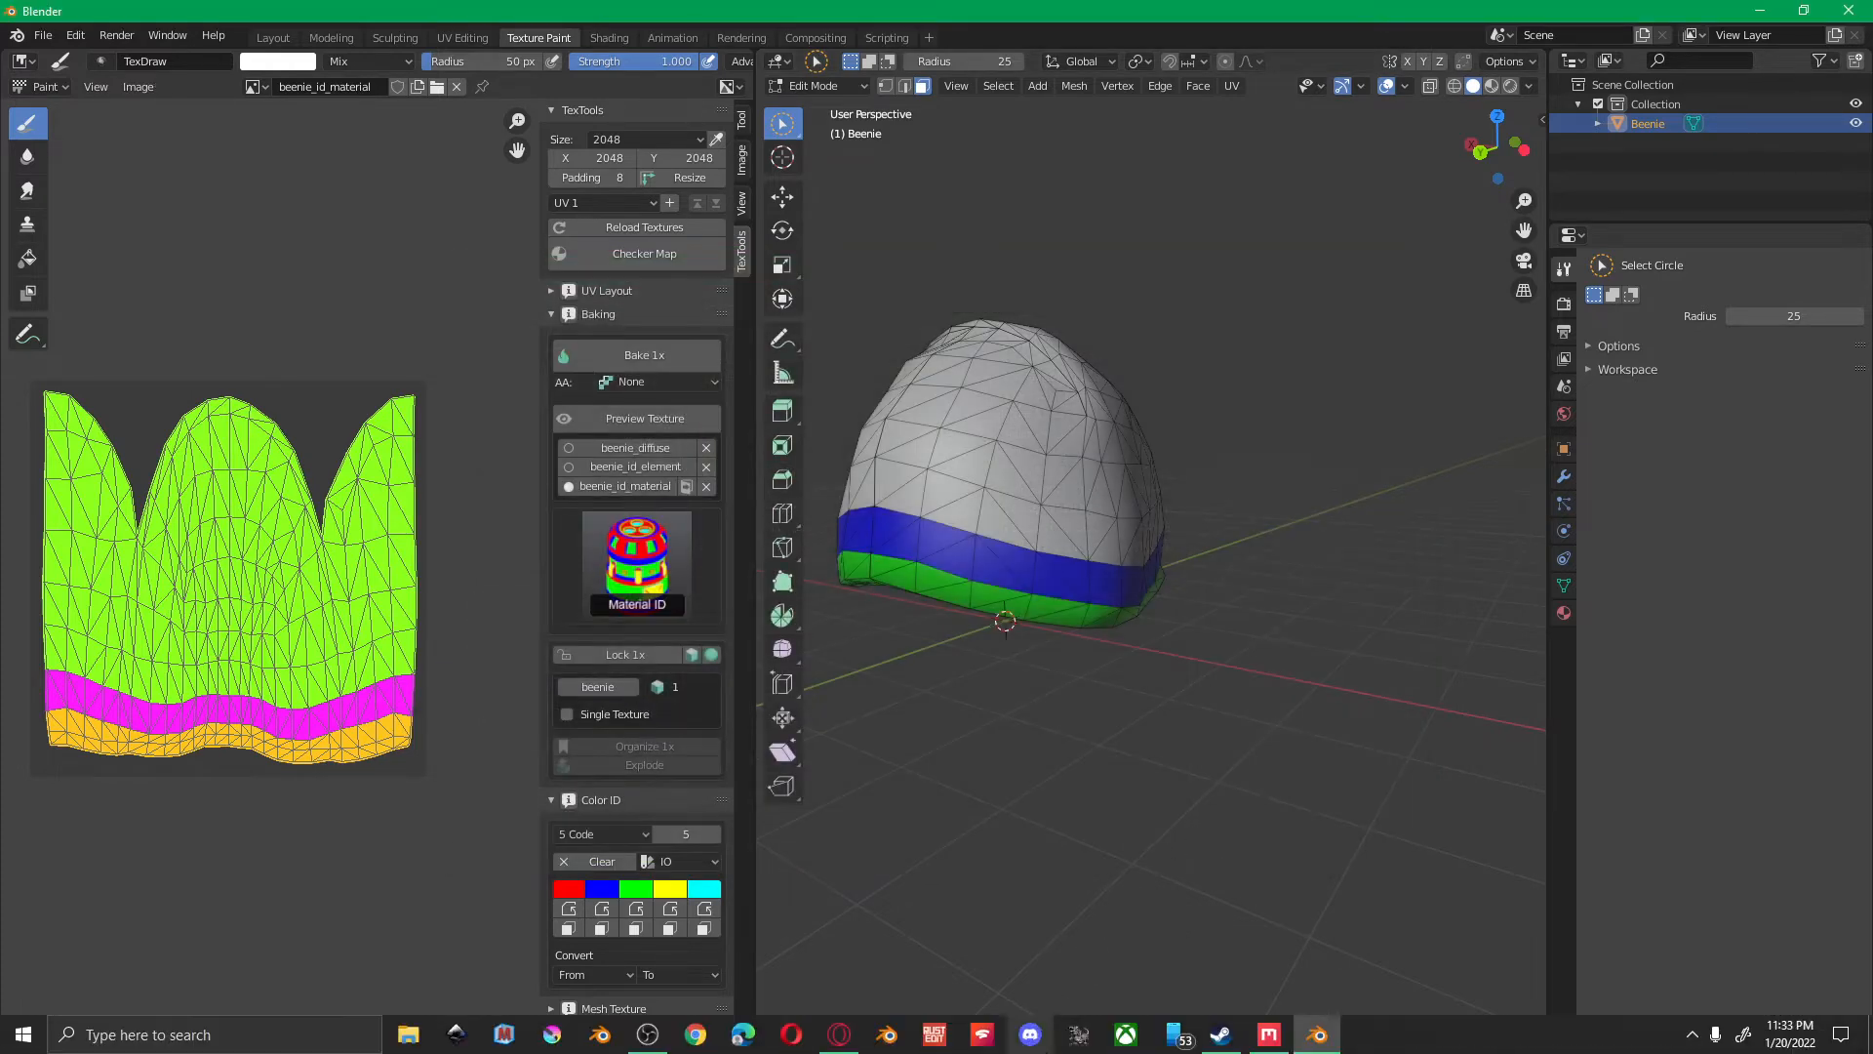
# Switch to Quixel Mixer and create a mix named Tutorial in the Beenie project at 2048 px working resolution
pyautogui.click(1183, 884)
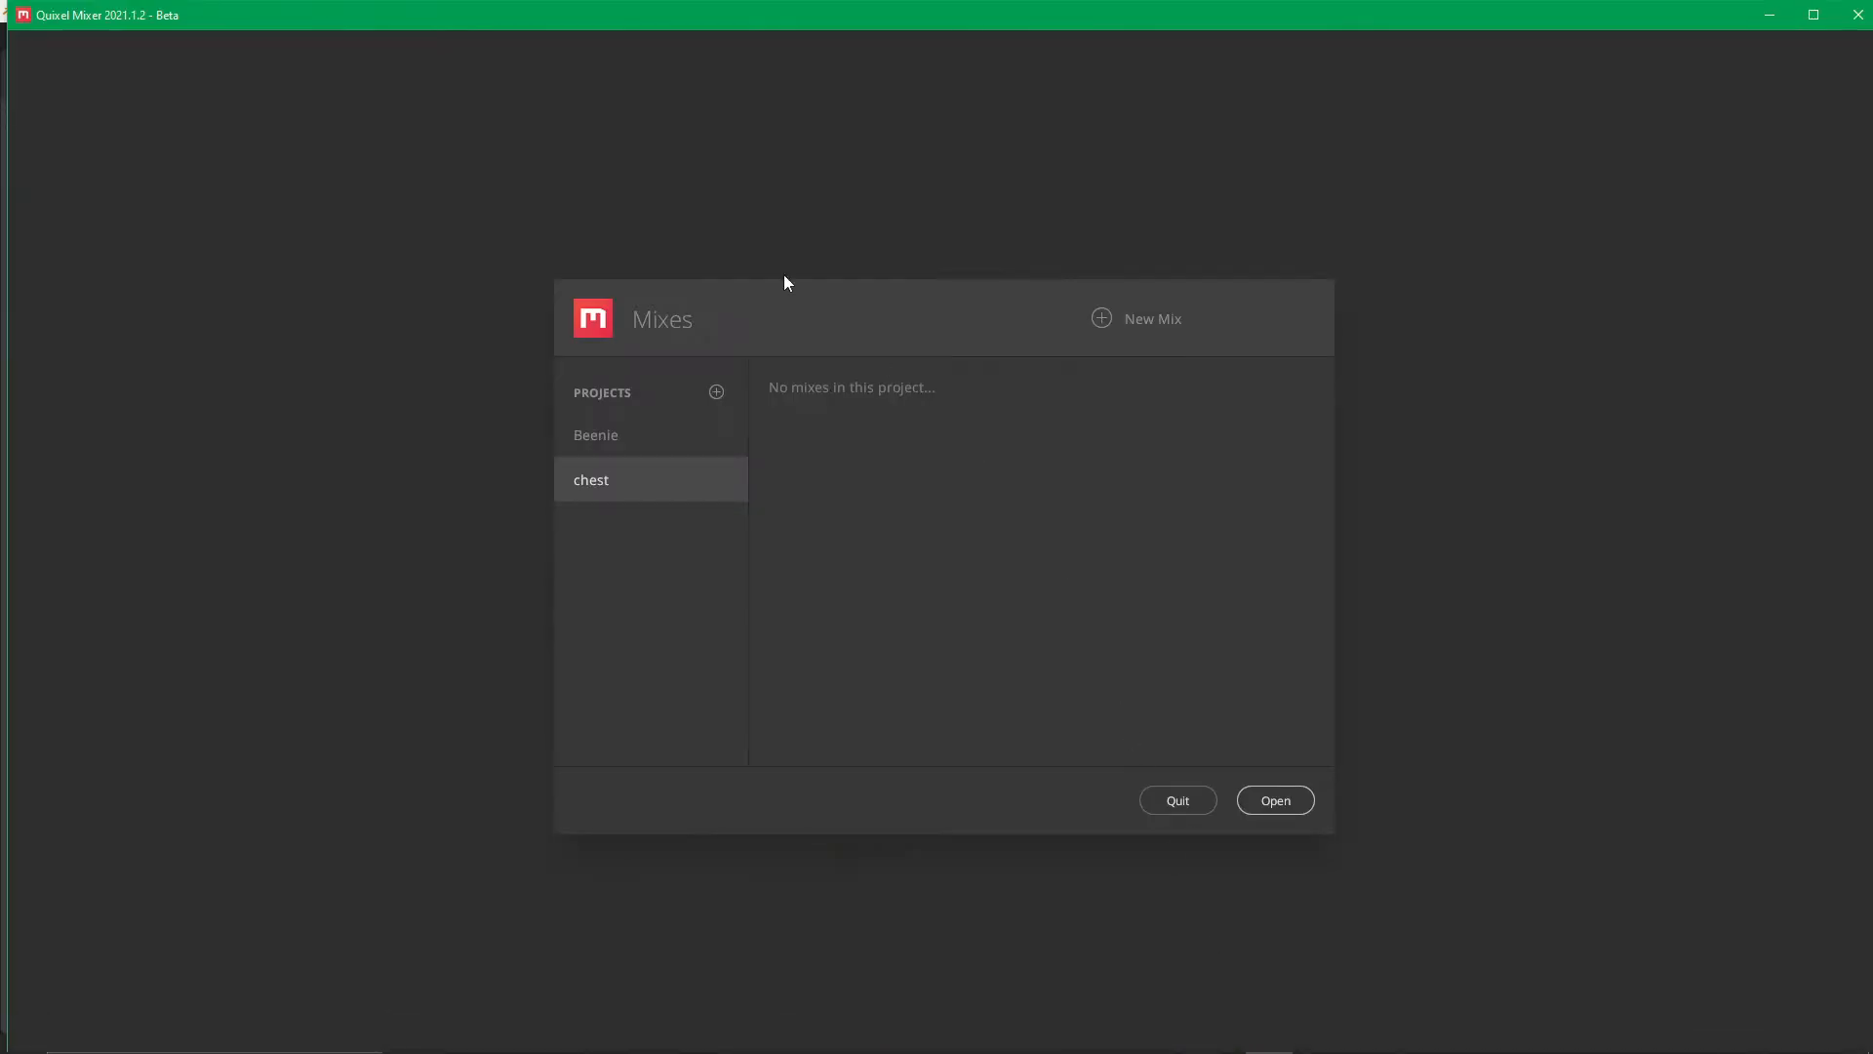
pyautogui.click(601, 439)
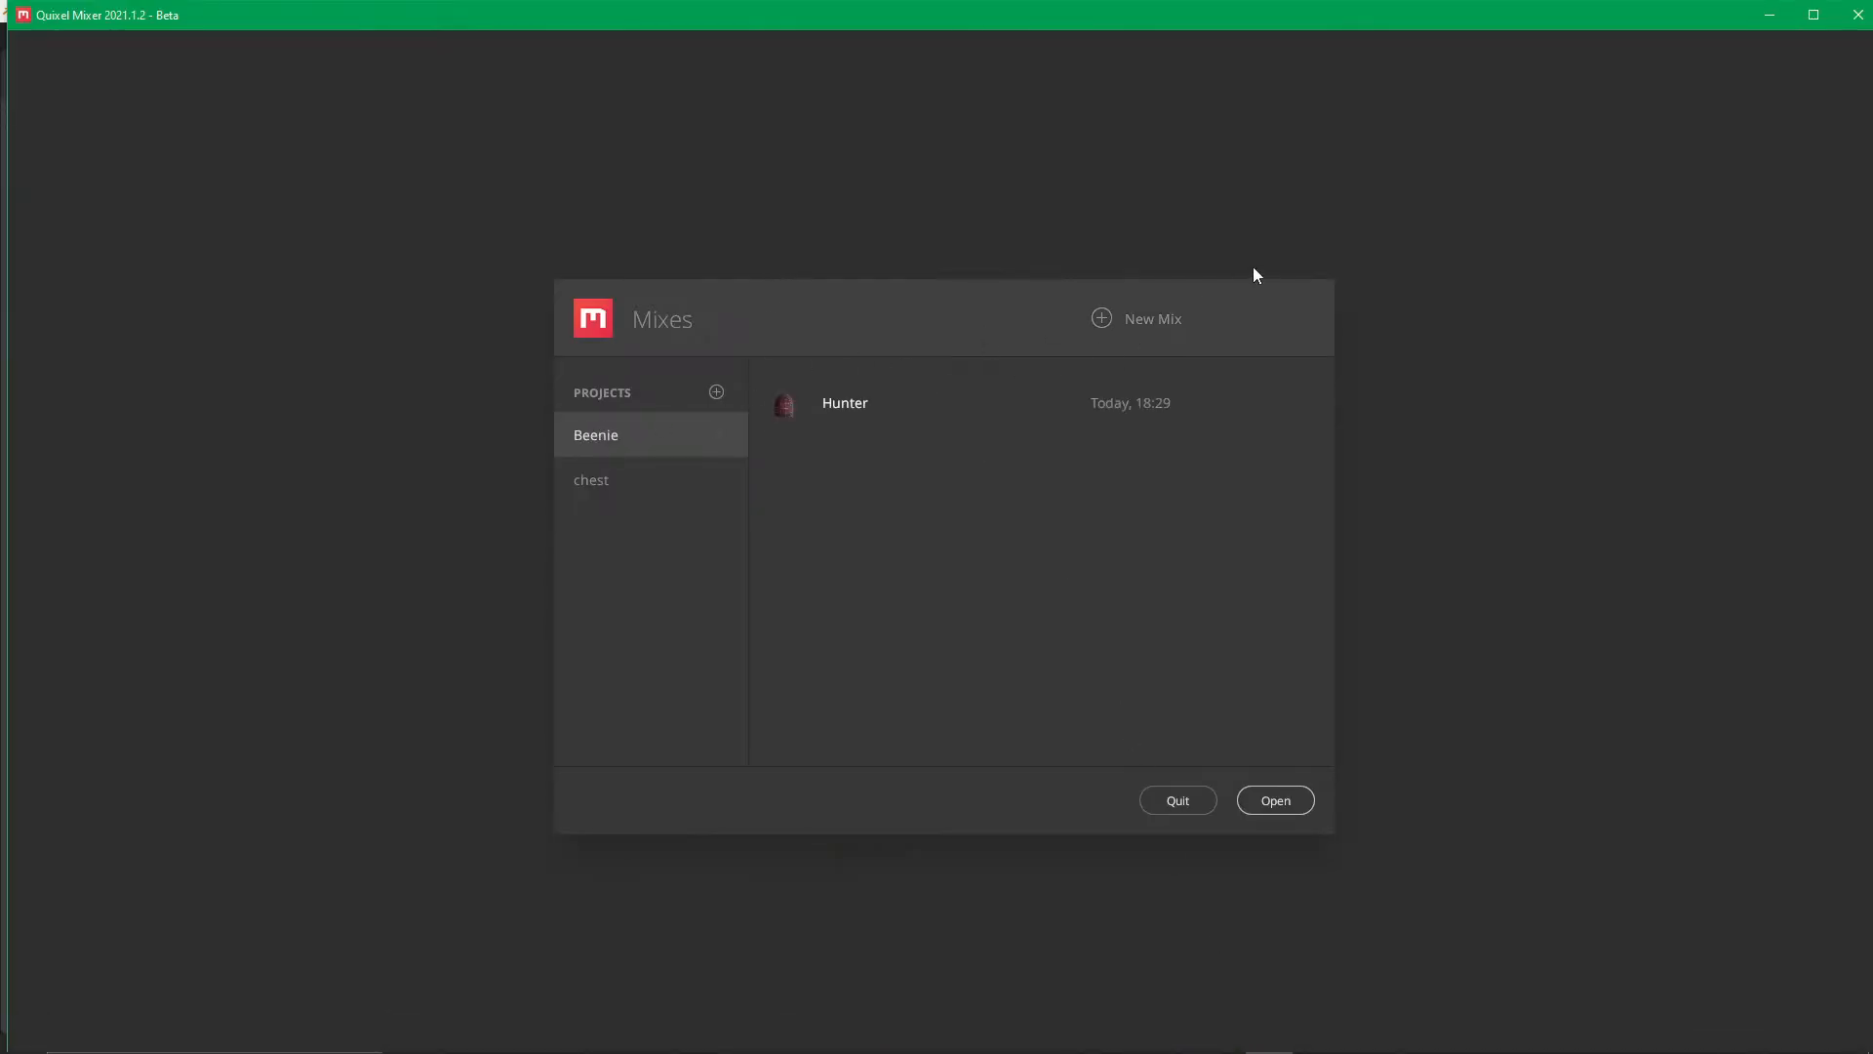
pyautogui.click(1144, 329)
pyautogui.doubleClick(934, 506)
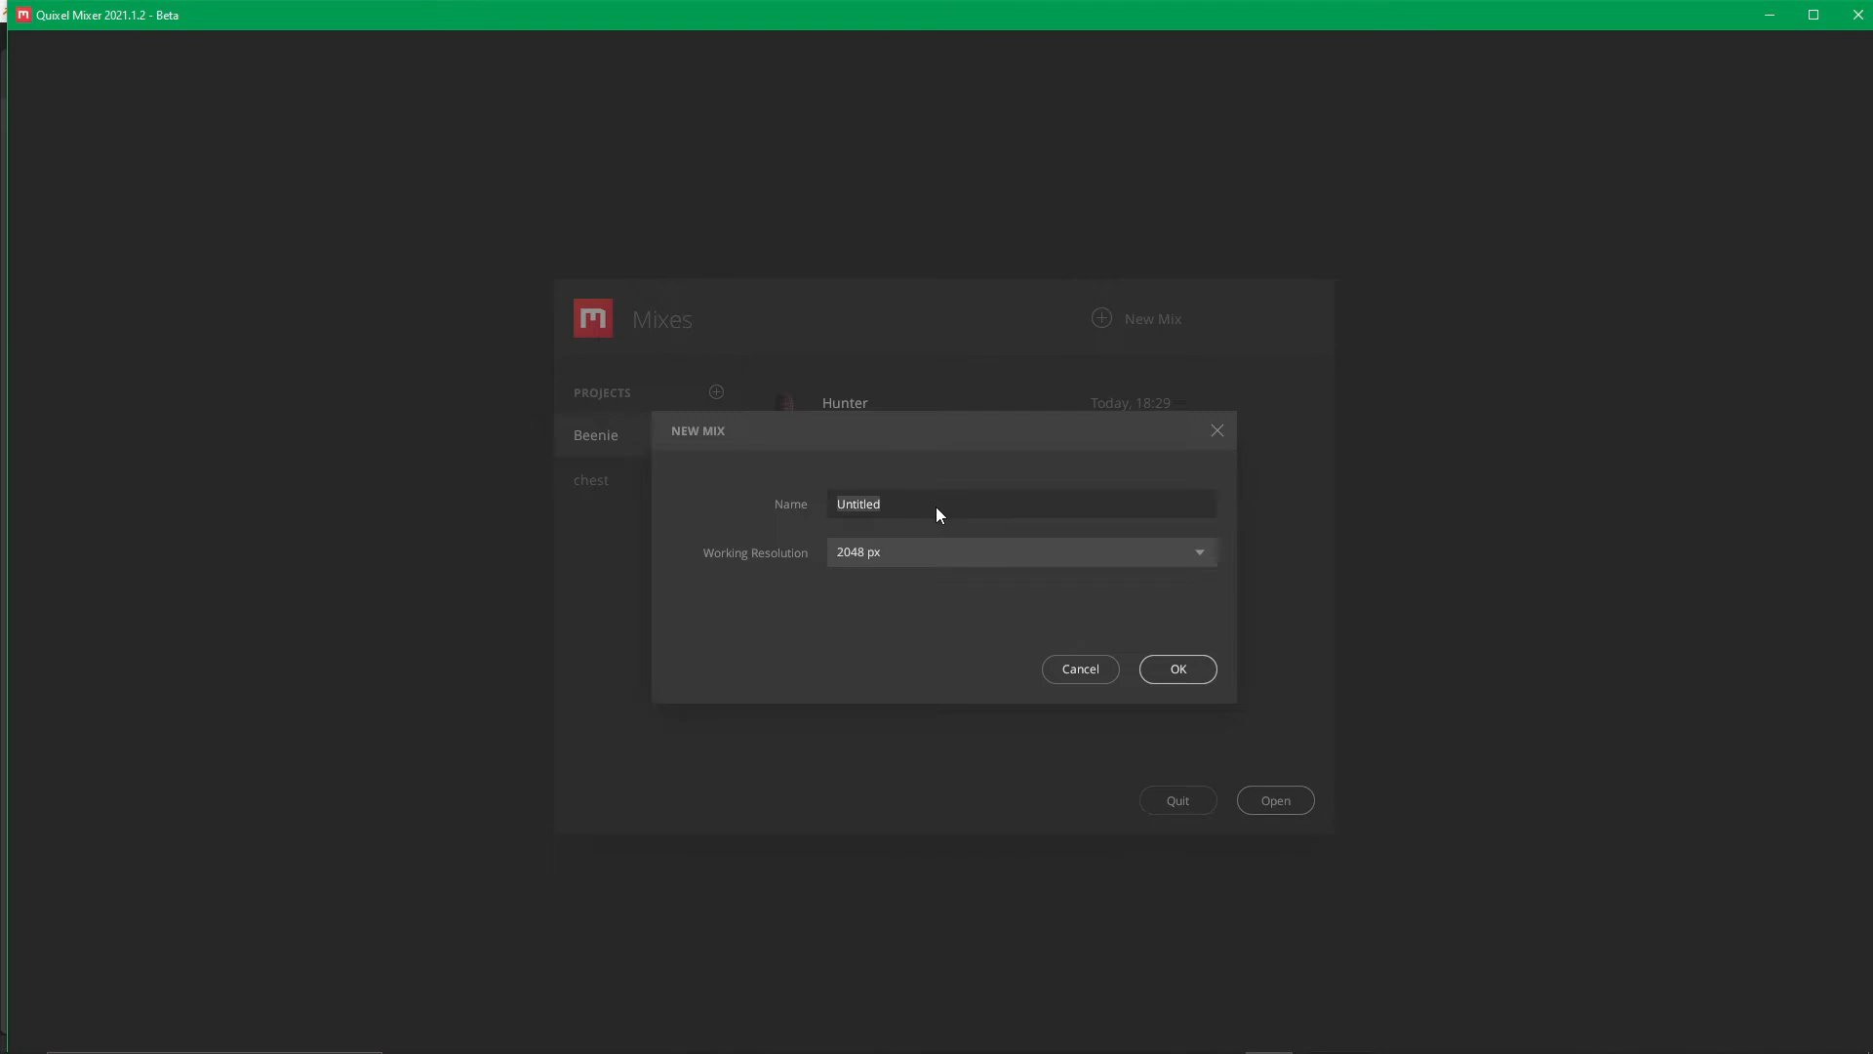
pyautogui.write('Tutorial')
pyautogui.press('Return')
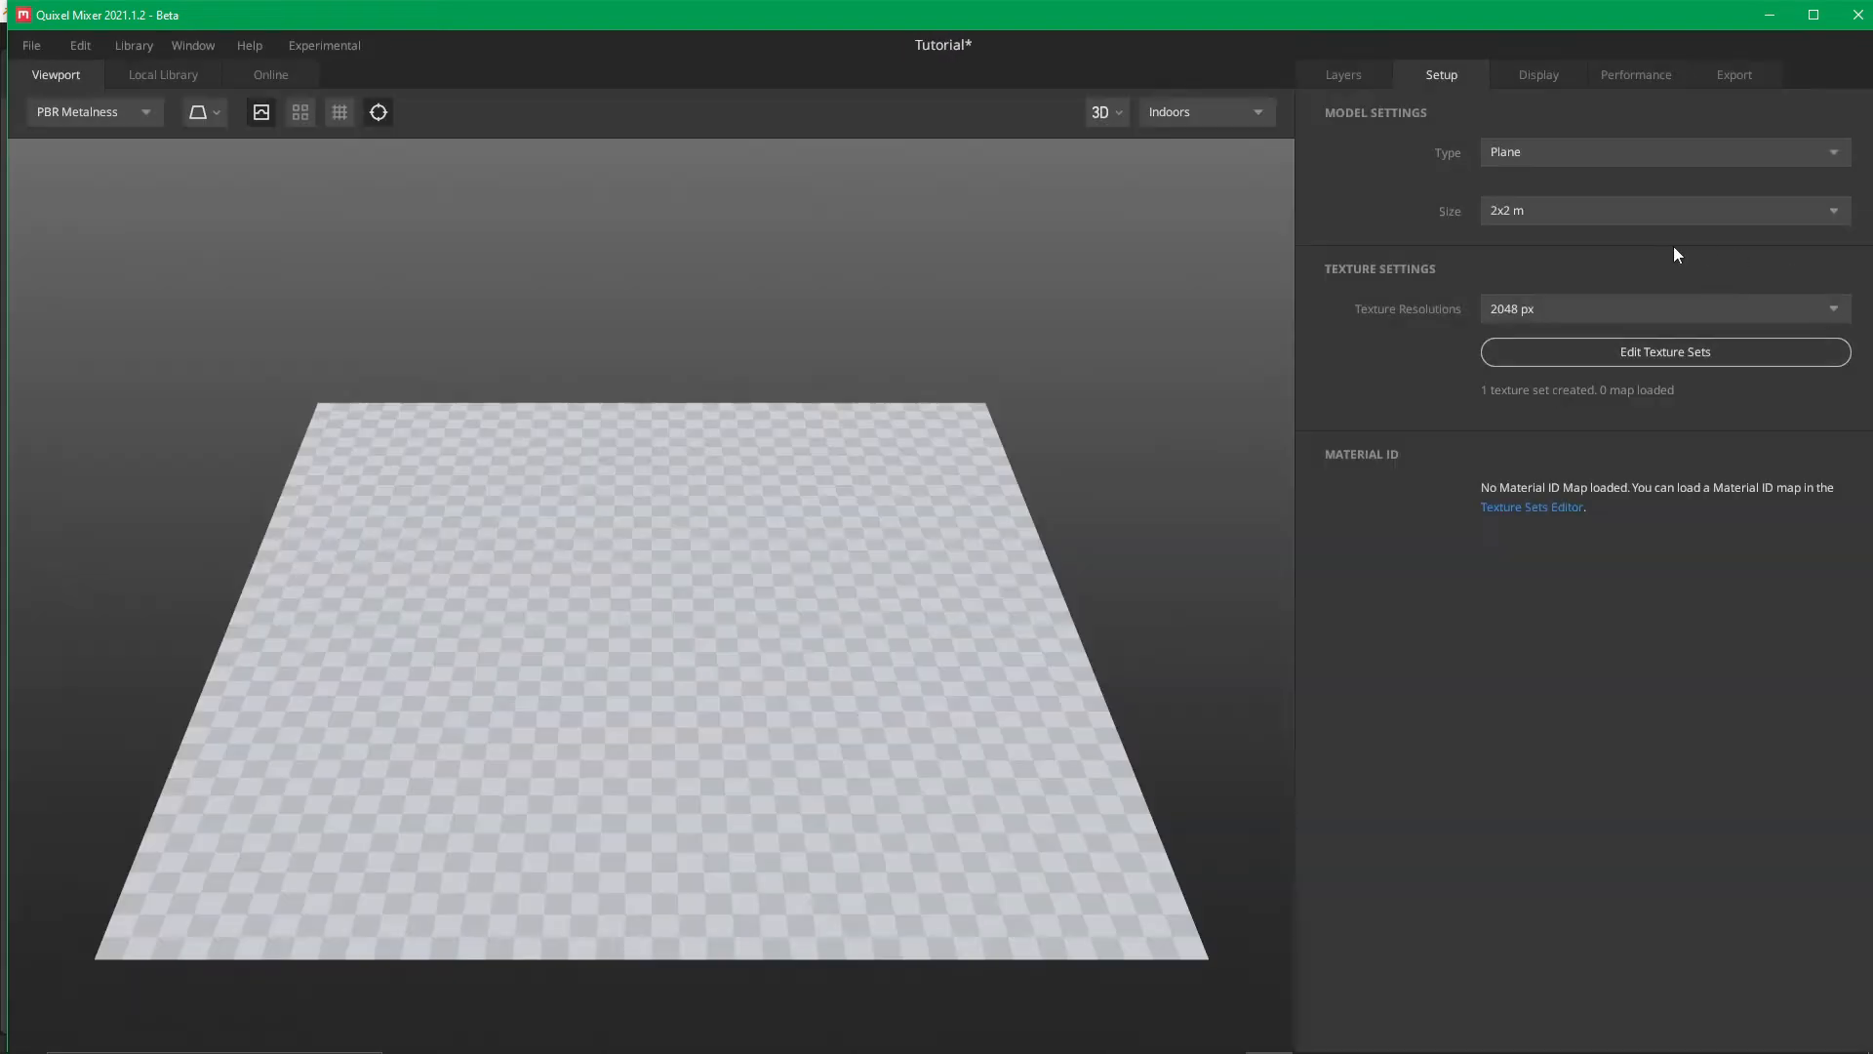
# Set the model type to Custom Model, load Beenie.obj and inspect it in the viewport
pyautogui.click(1504, 151)
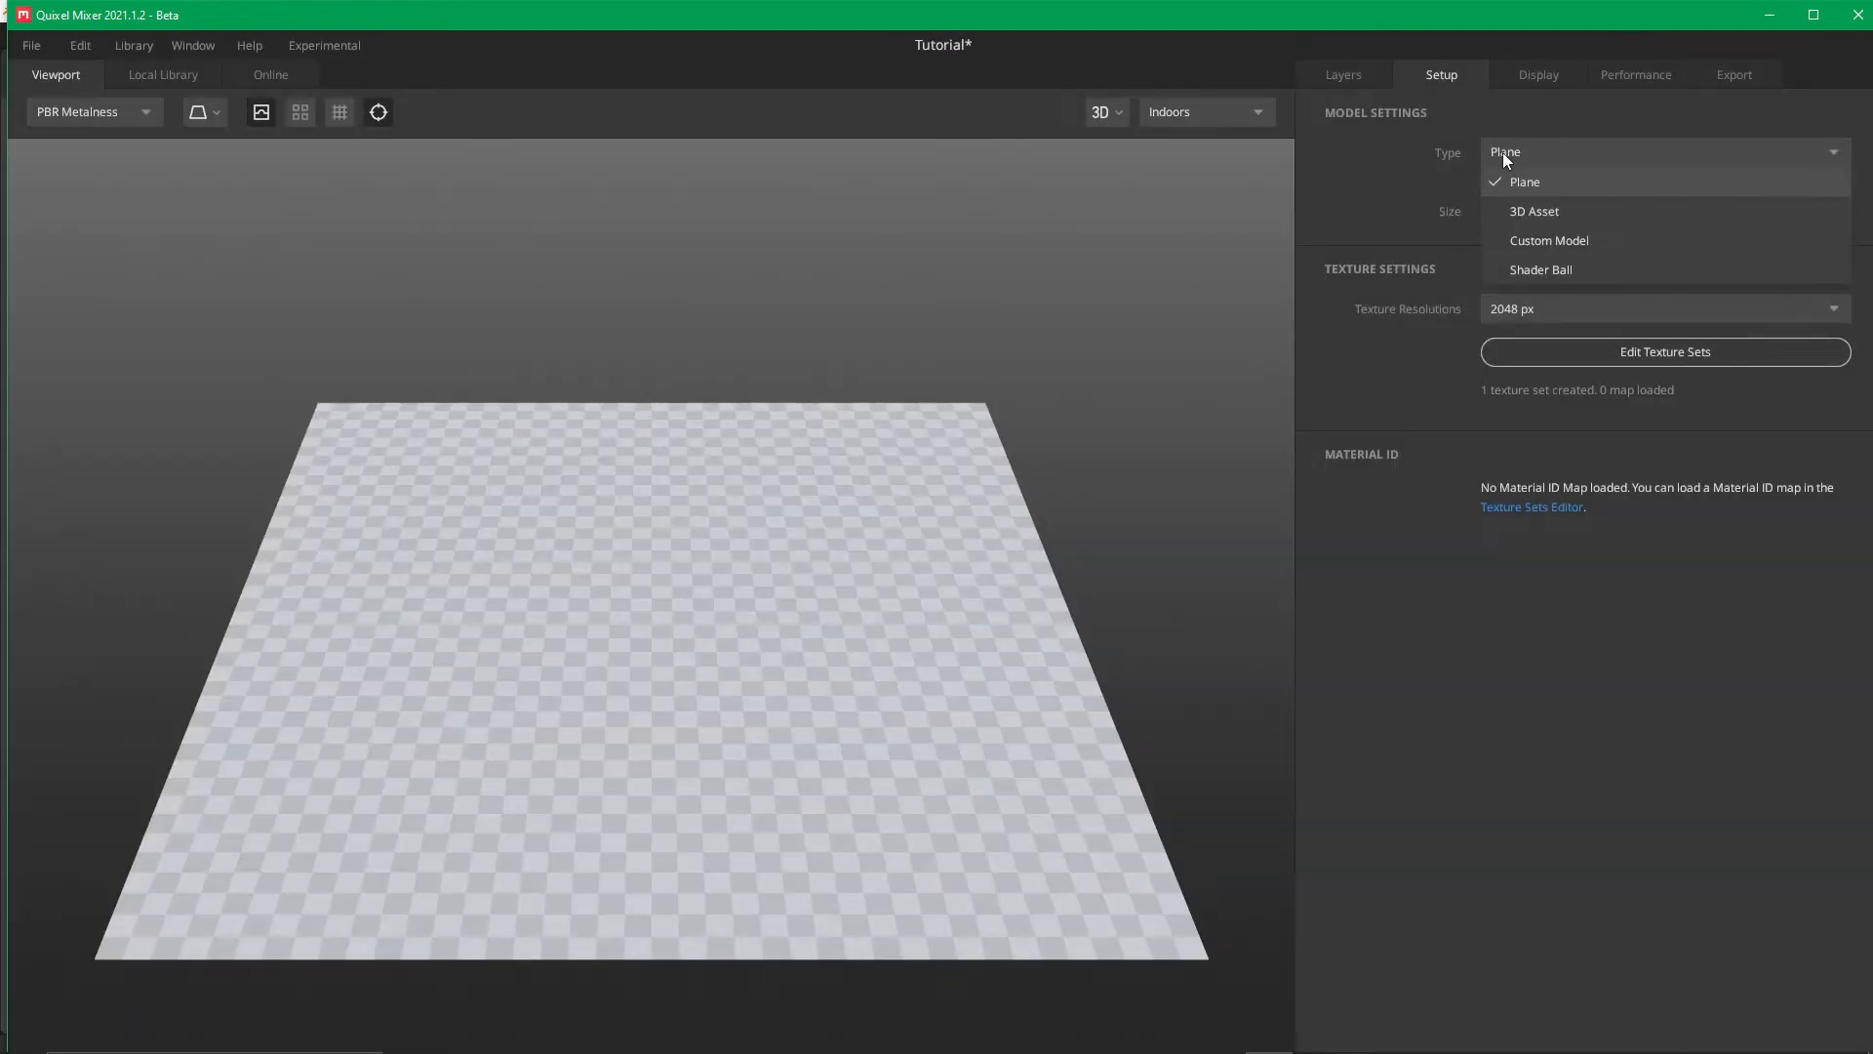
pyautogui.click(1559, 240)
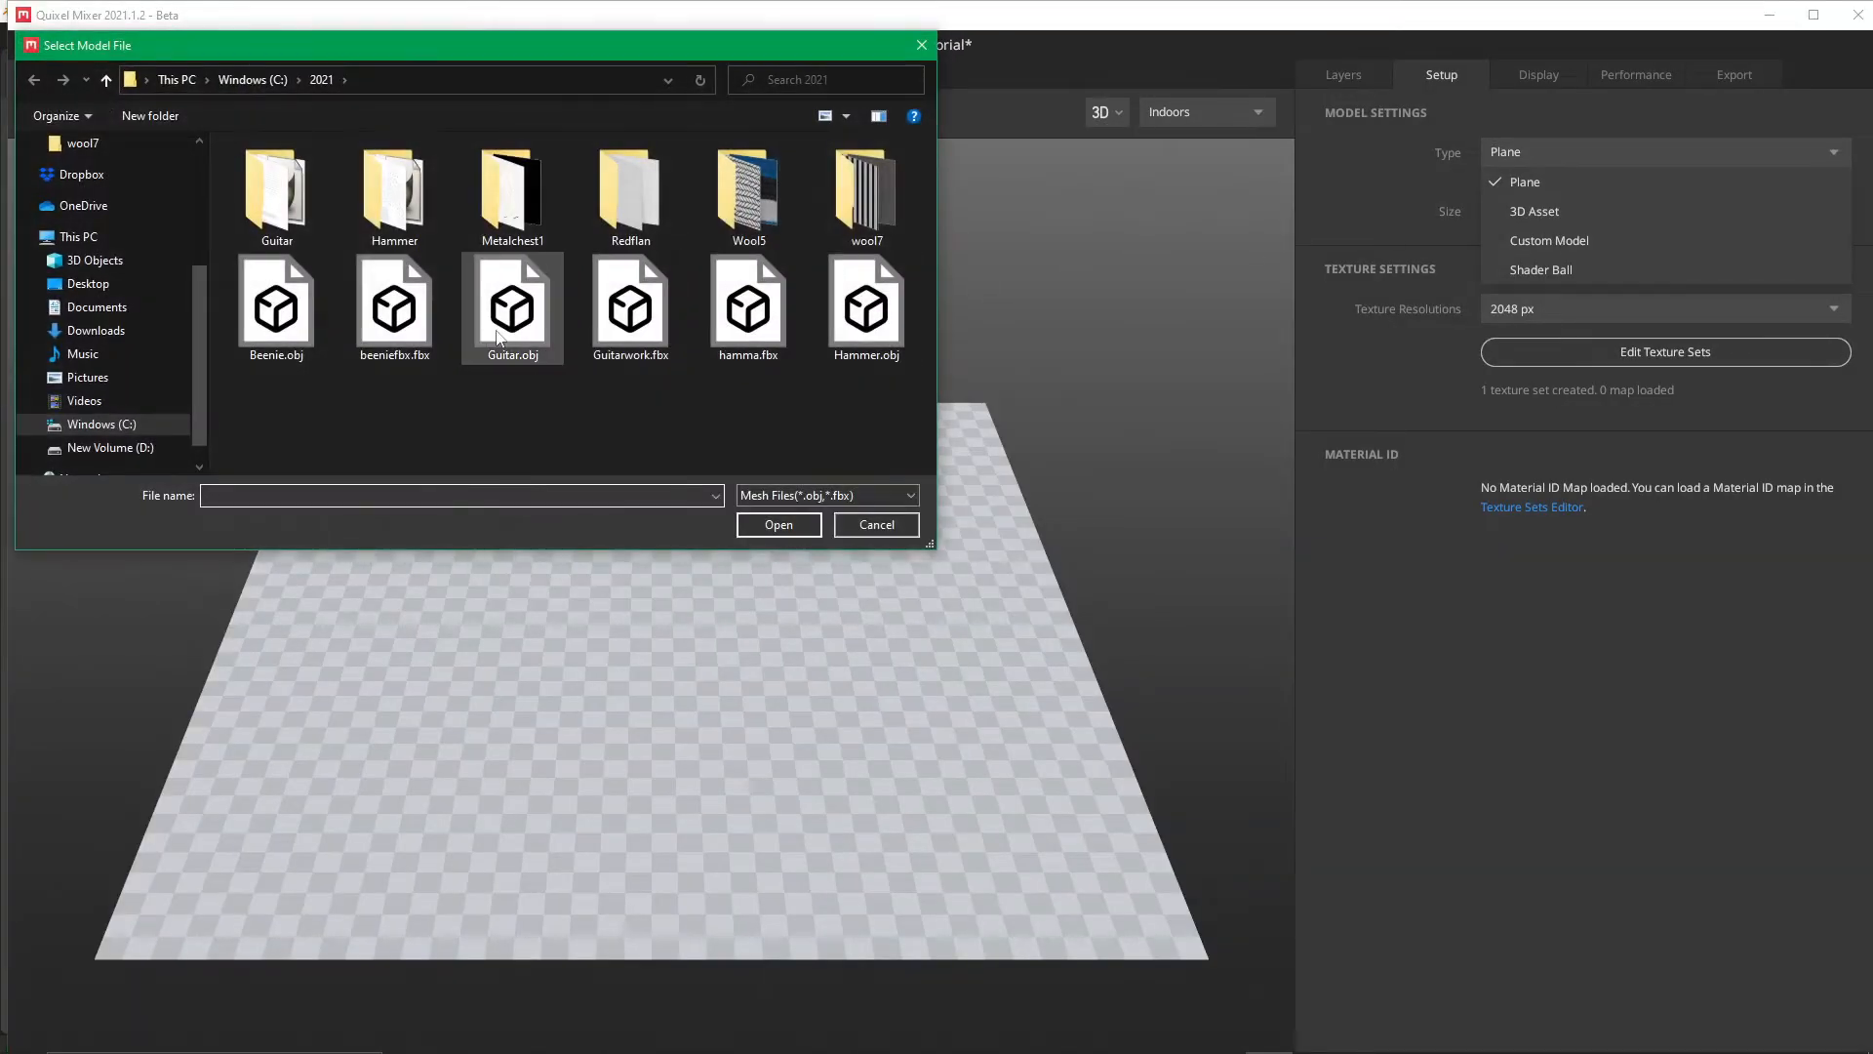
pyautogui.click(289, 322)
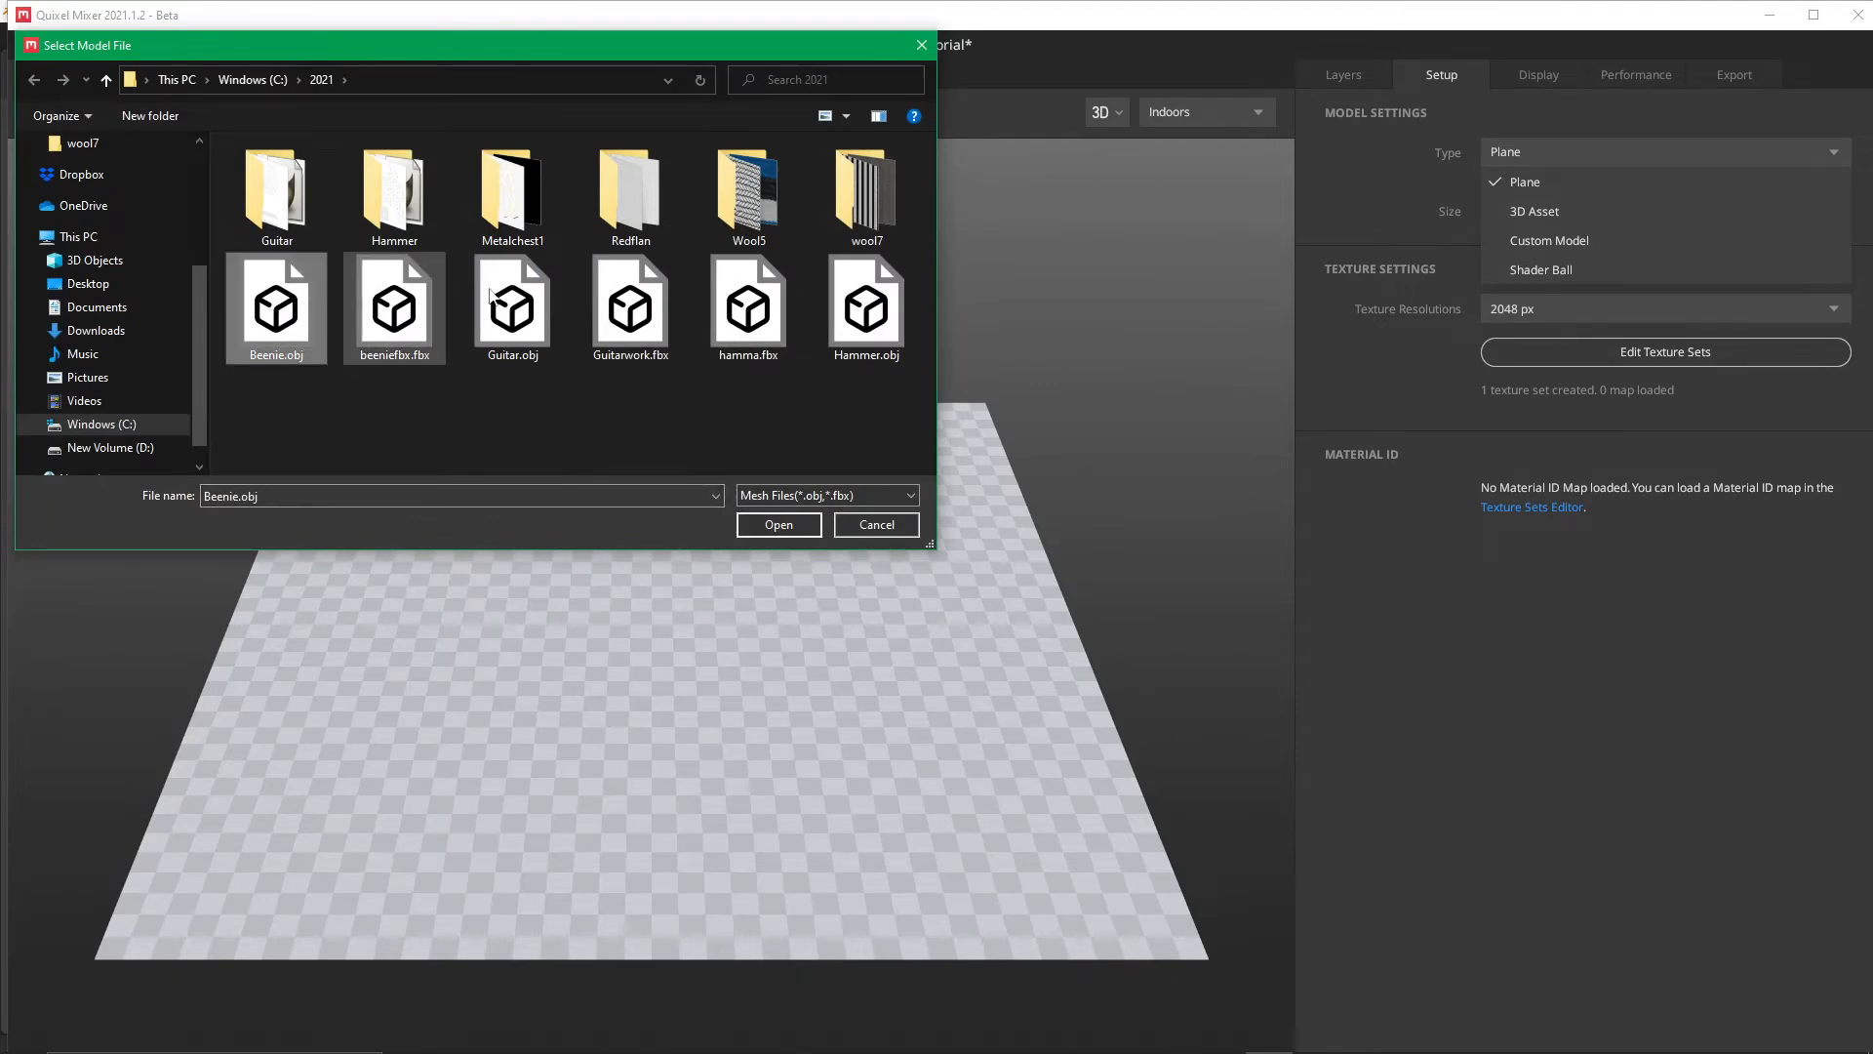
pyautogui.doubleClick(273, 305)
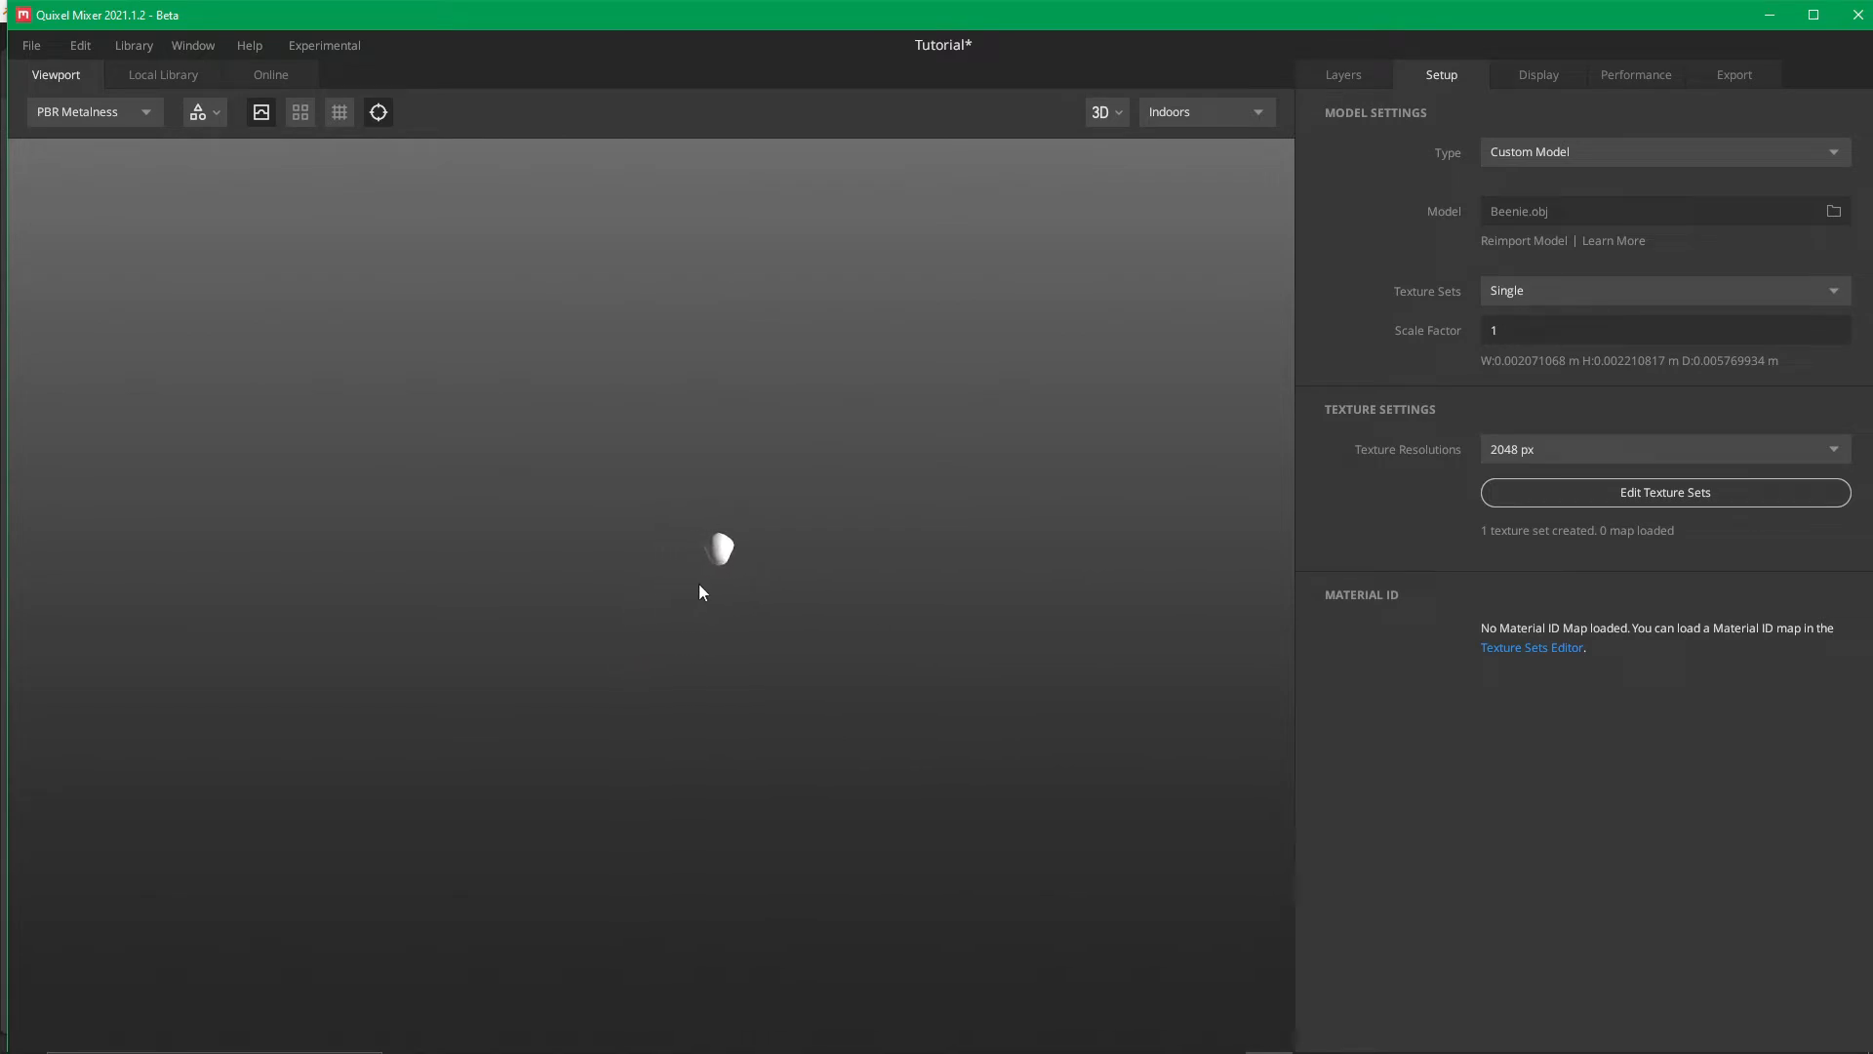
pyautogui.moveTo(935, 598); pyautogui.dragTo(607, 601, button='middle')
pyautogui.moveTo(659, 619); pyautogui.dragTo(741, 655, button='middle')
pyautogui.scroll(3, 742, 656)
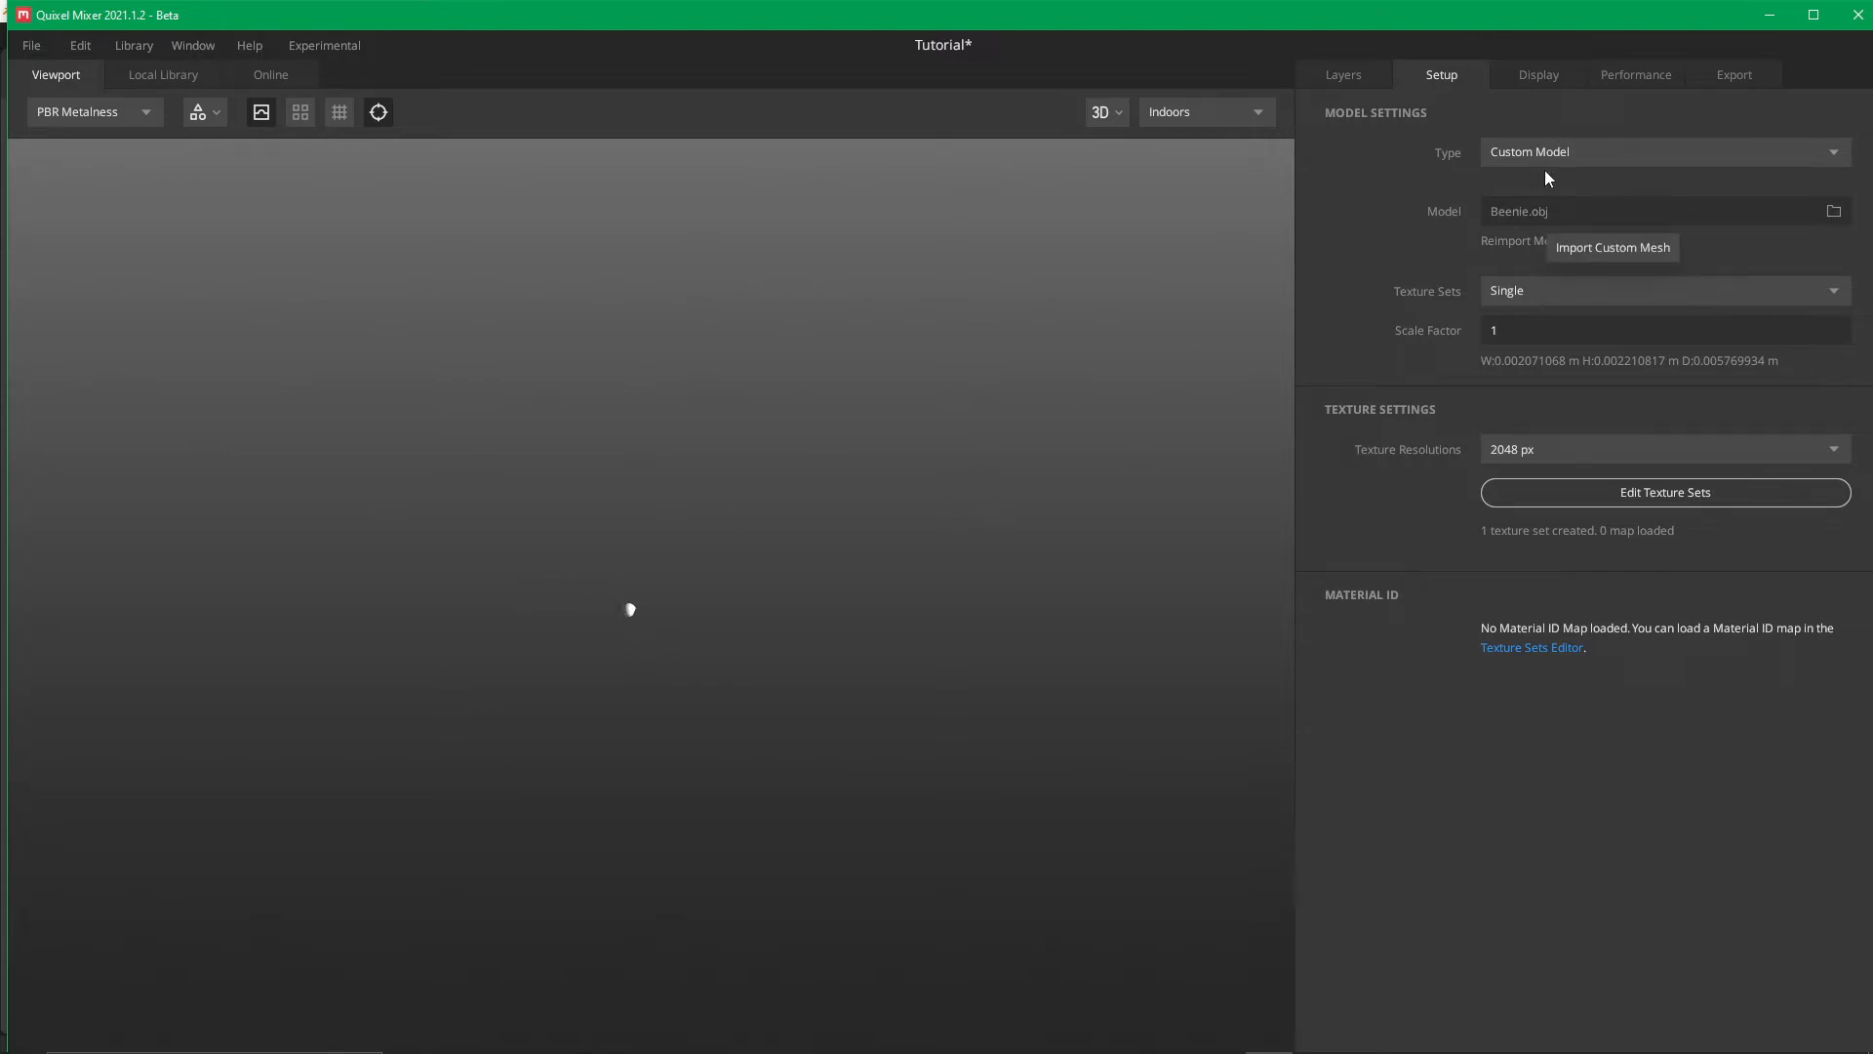
# Replace the custom model with beeniefbx.fbx and inspect it from several sides
pyautogui.click(1570, 220)
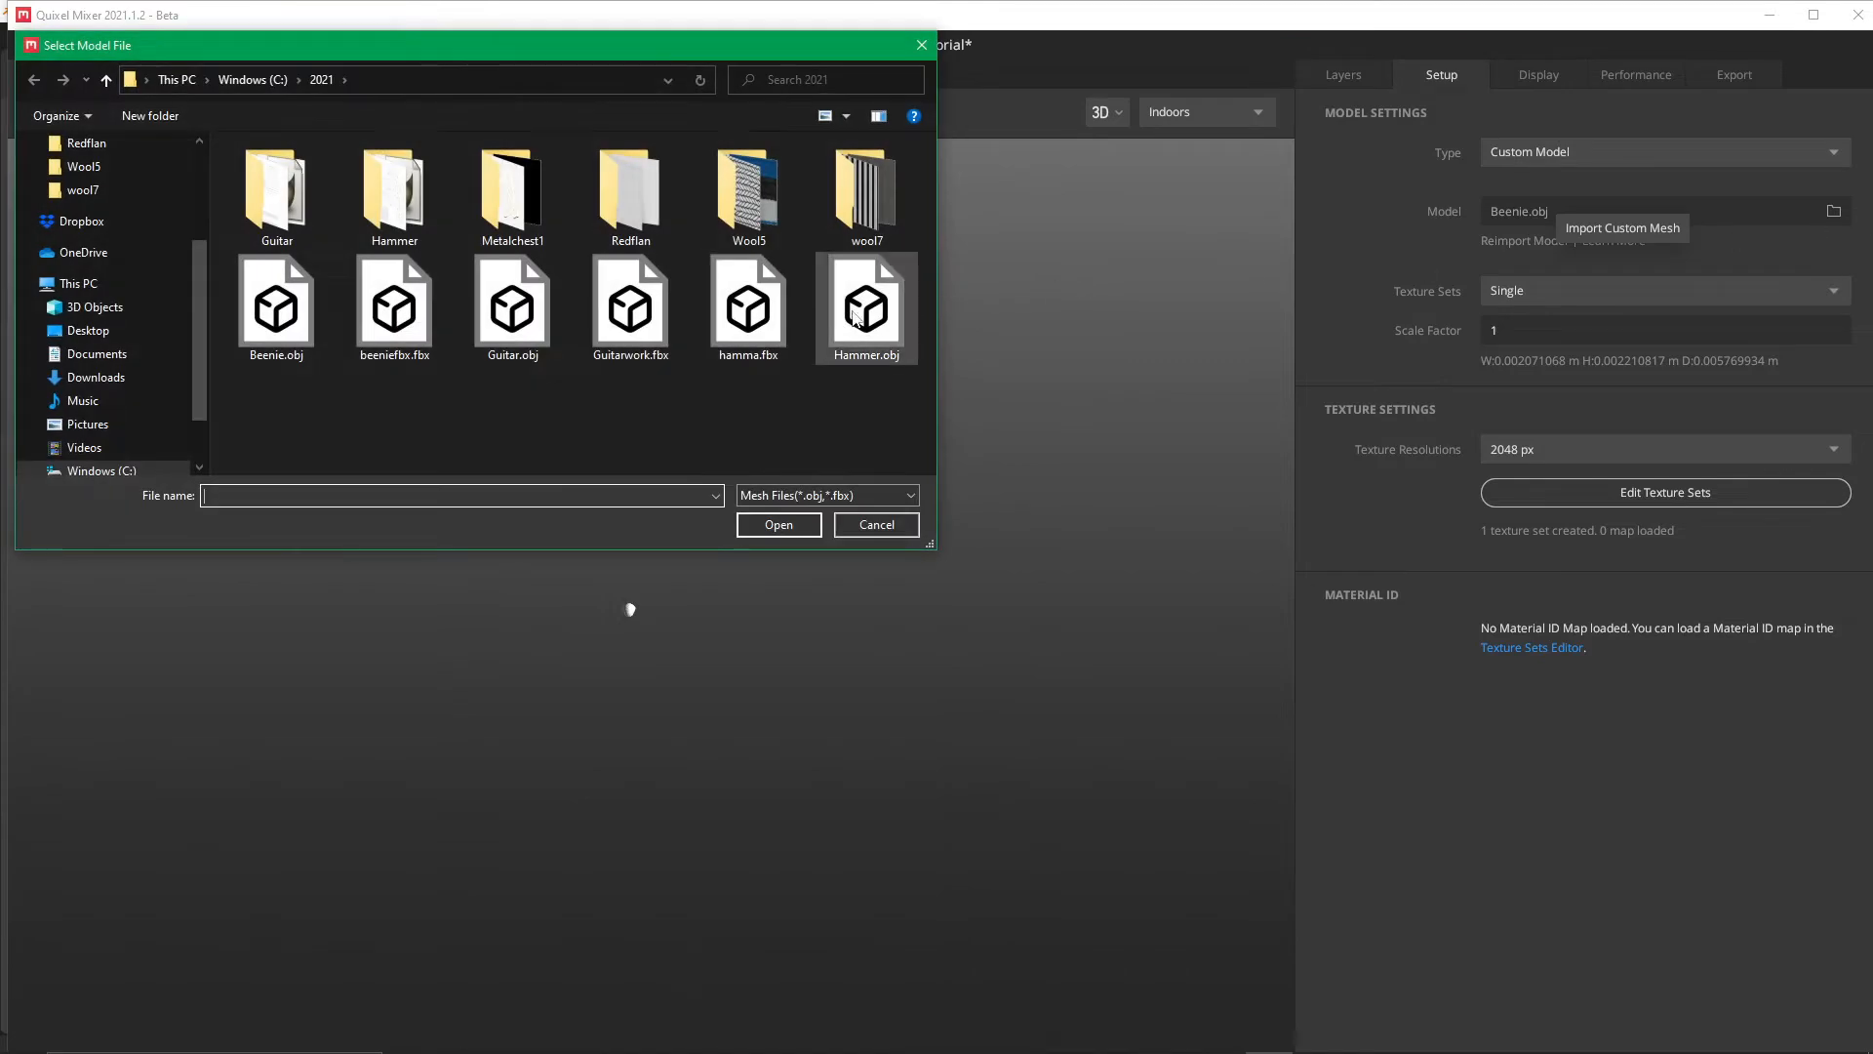
pyautogui.doubleClick(402, 318)
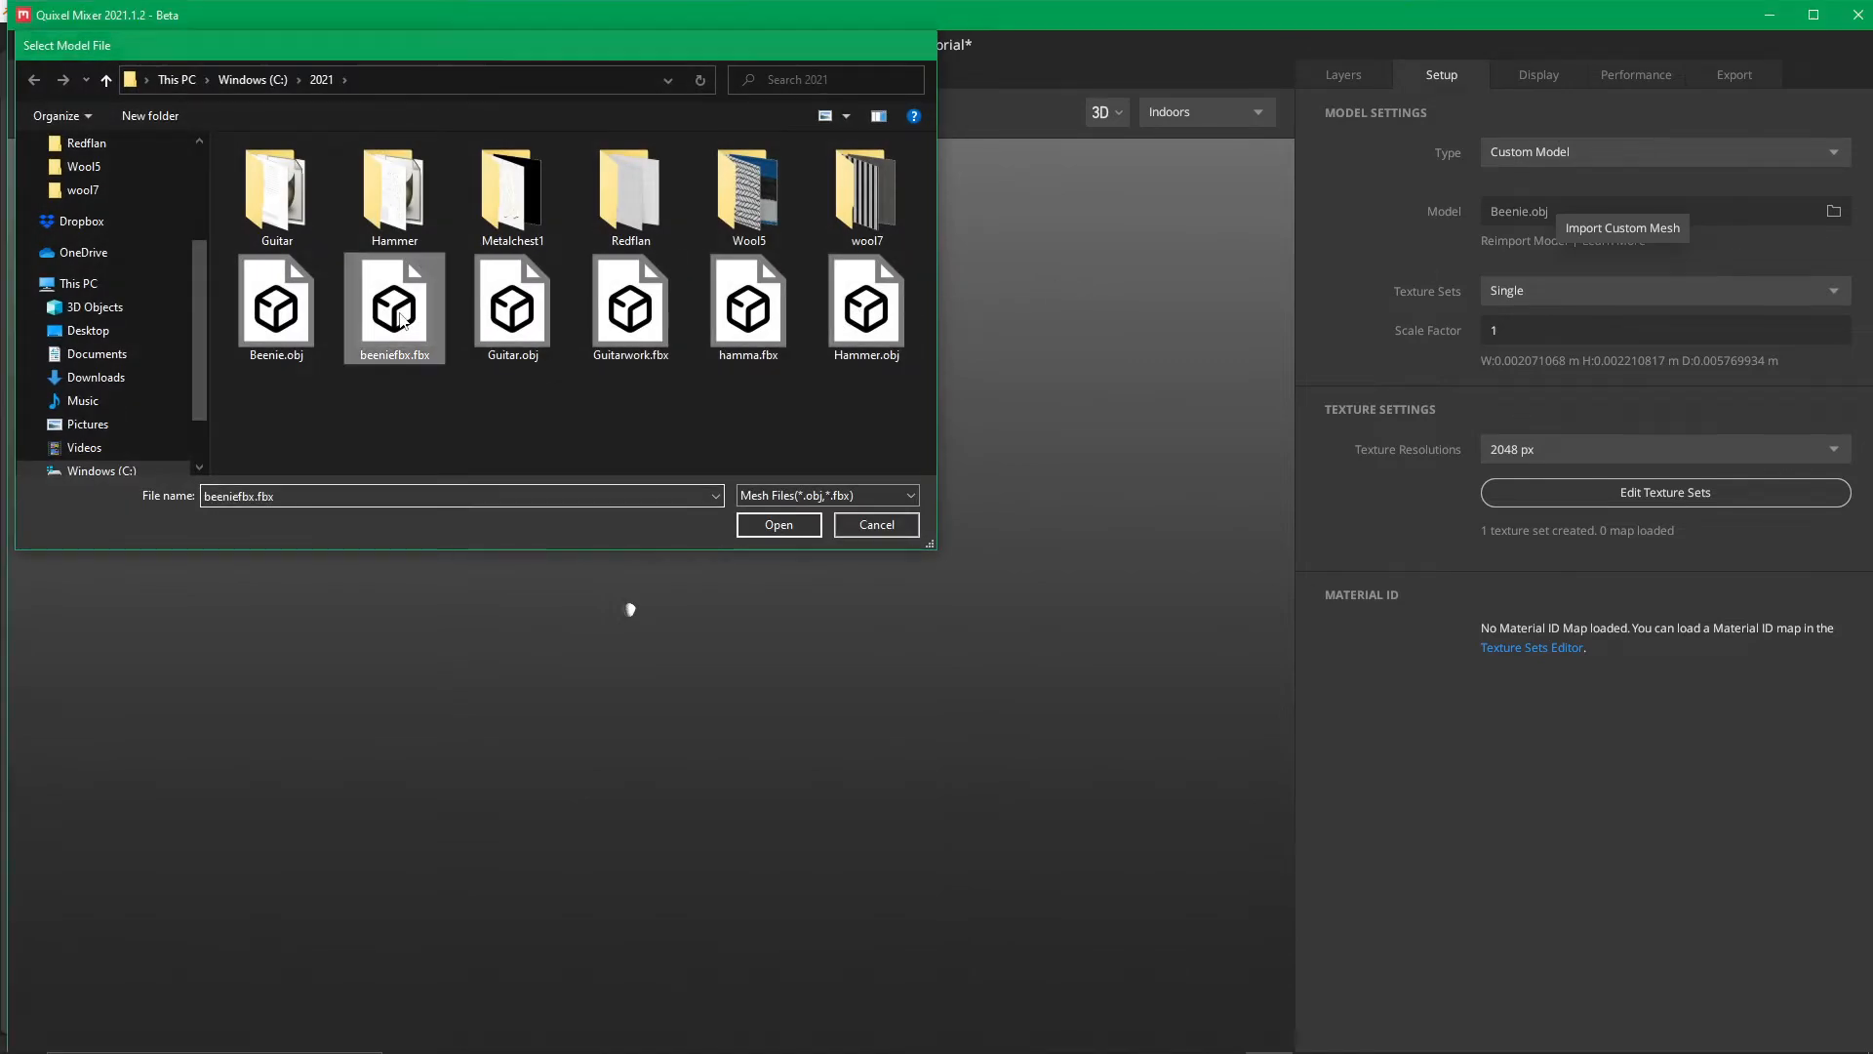
pyautogui.scroll(-4, 697, 663)
pyautogui.scroll(6, 682, 798)
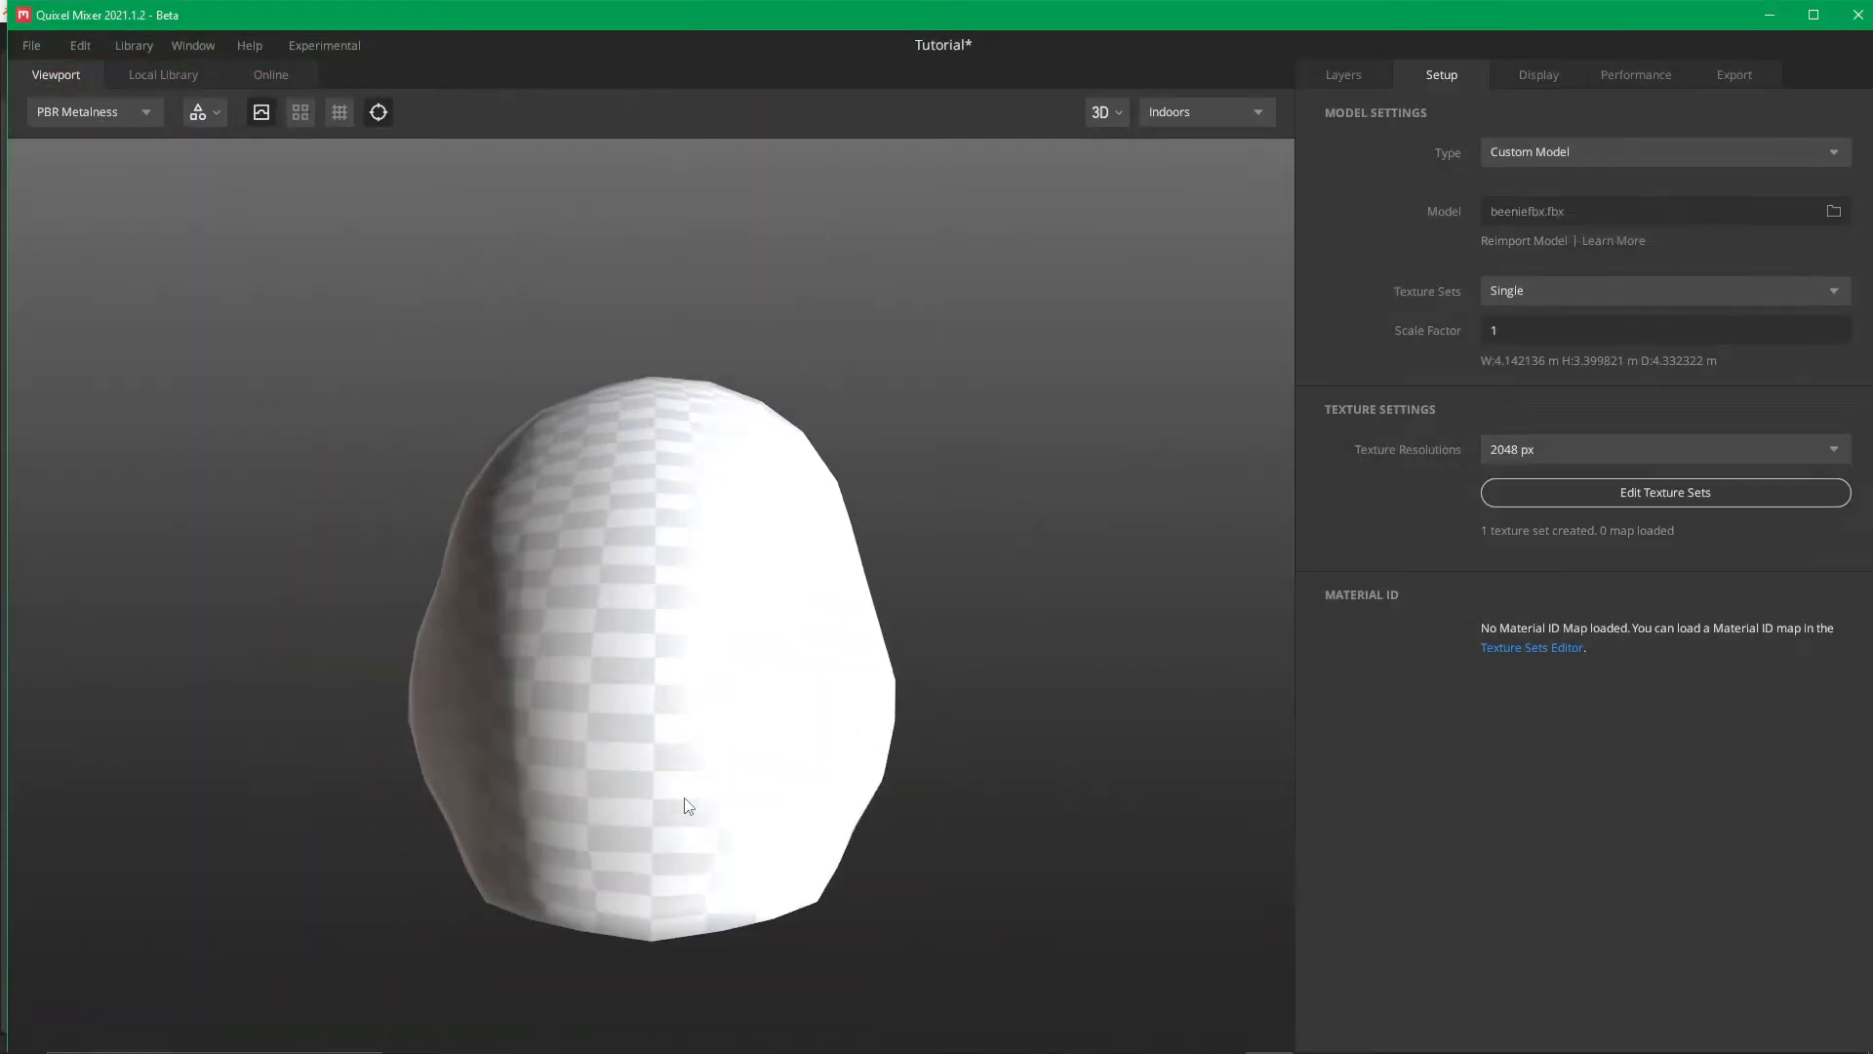
pyautogui.scroll(-5, 683, 798)
pyautogui.moveTo(709, 798); pyautogui.dragTo(537, 802, button='middle')
pyautogui.moveTo(536, 802); pyautogui.dragTo(890, 785)
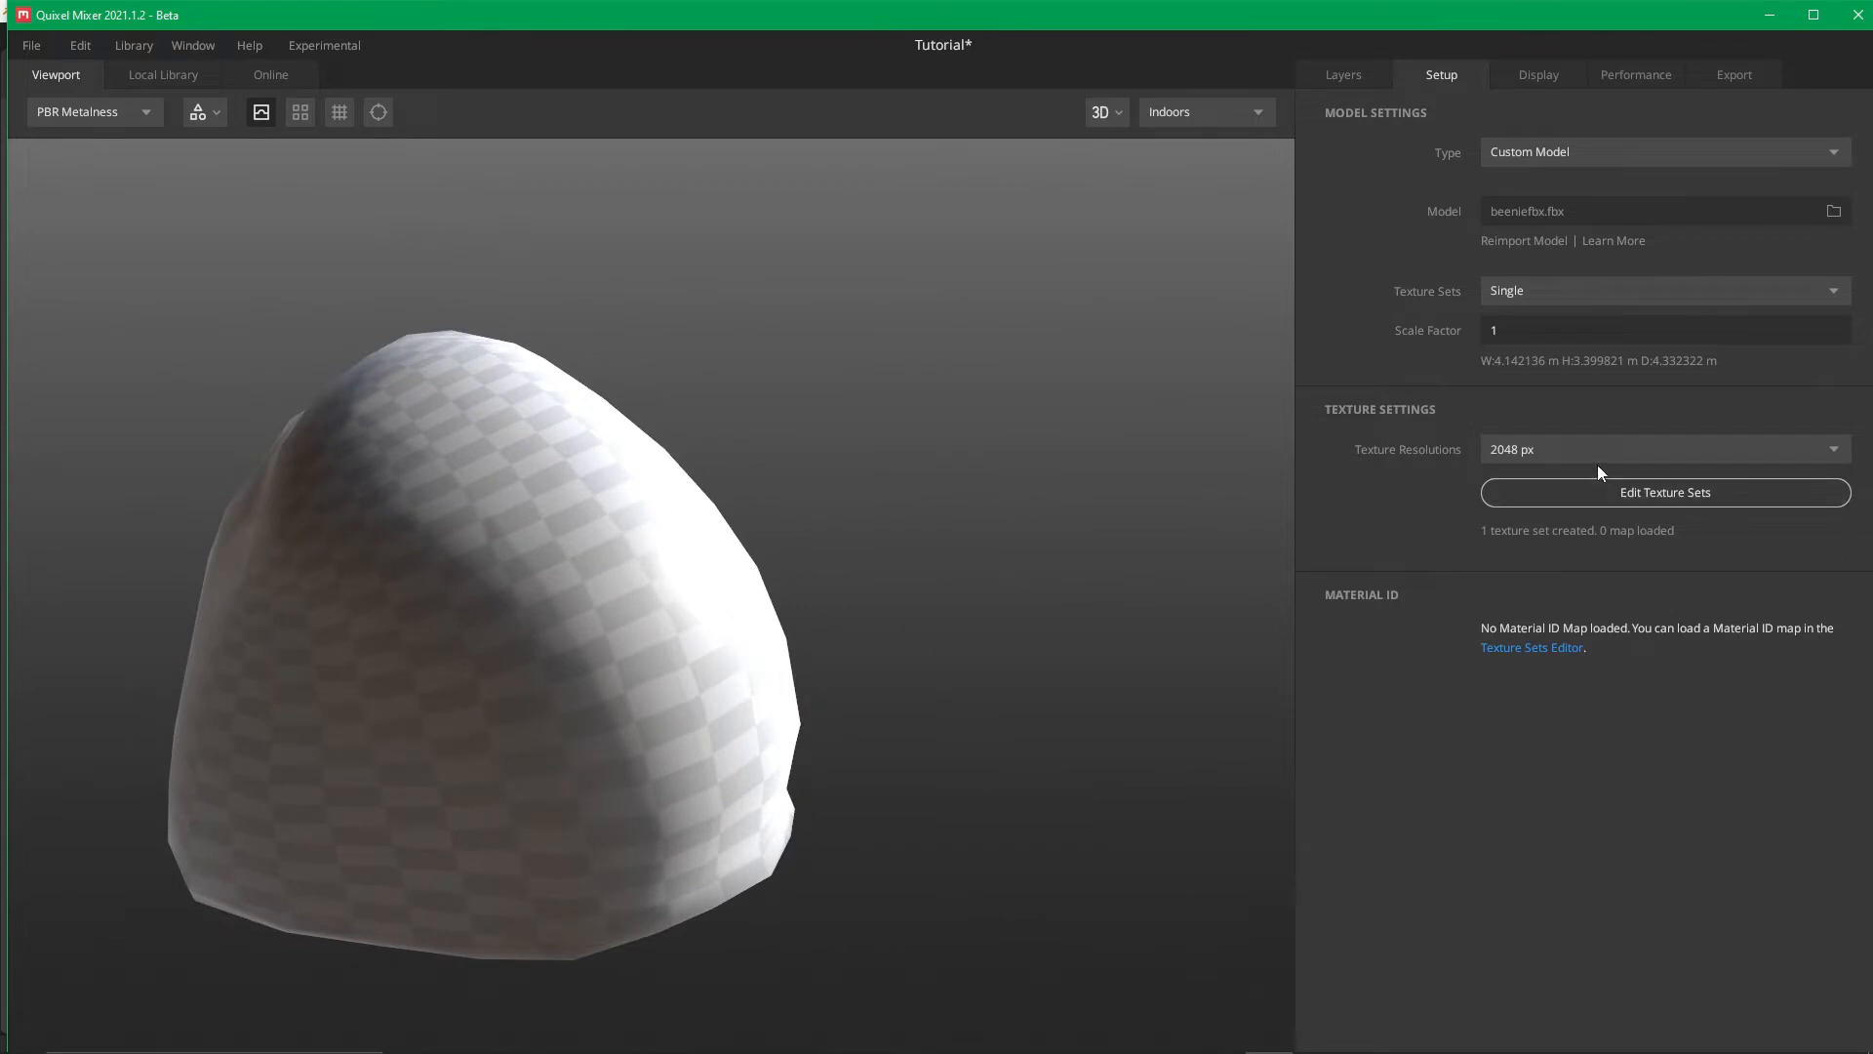
# Load beenie_id_material.png as the Material ID map of Texture Set 1
pyautogui.click(1529, 645)
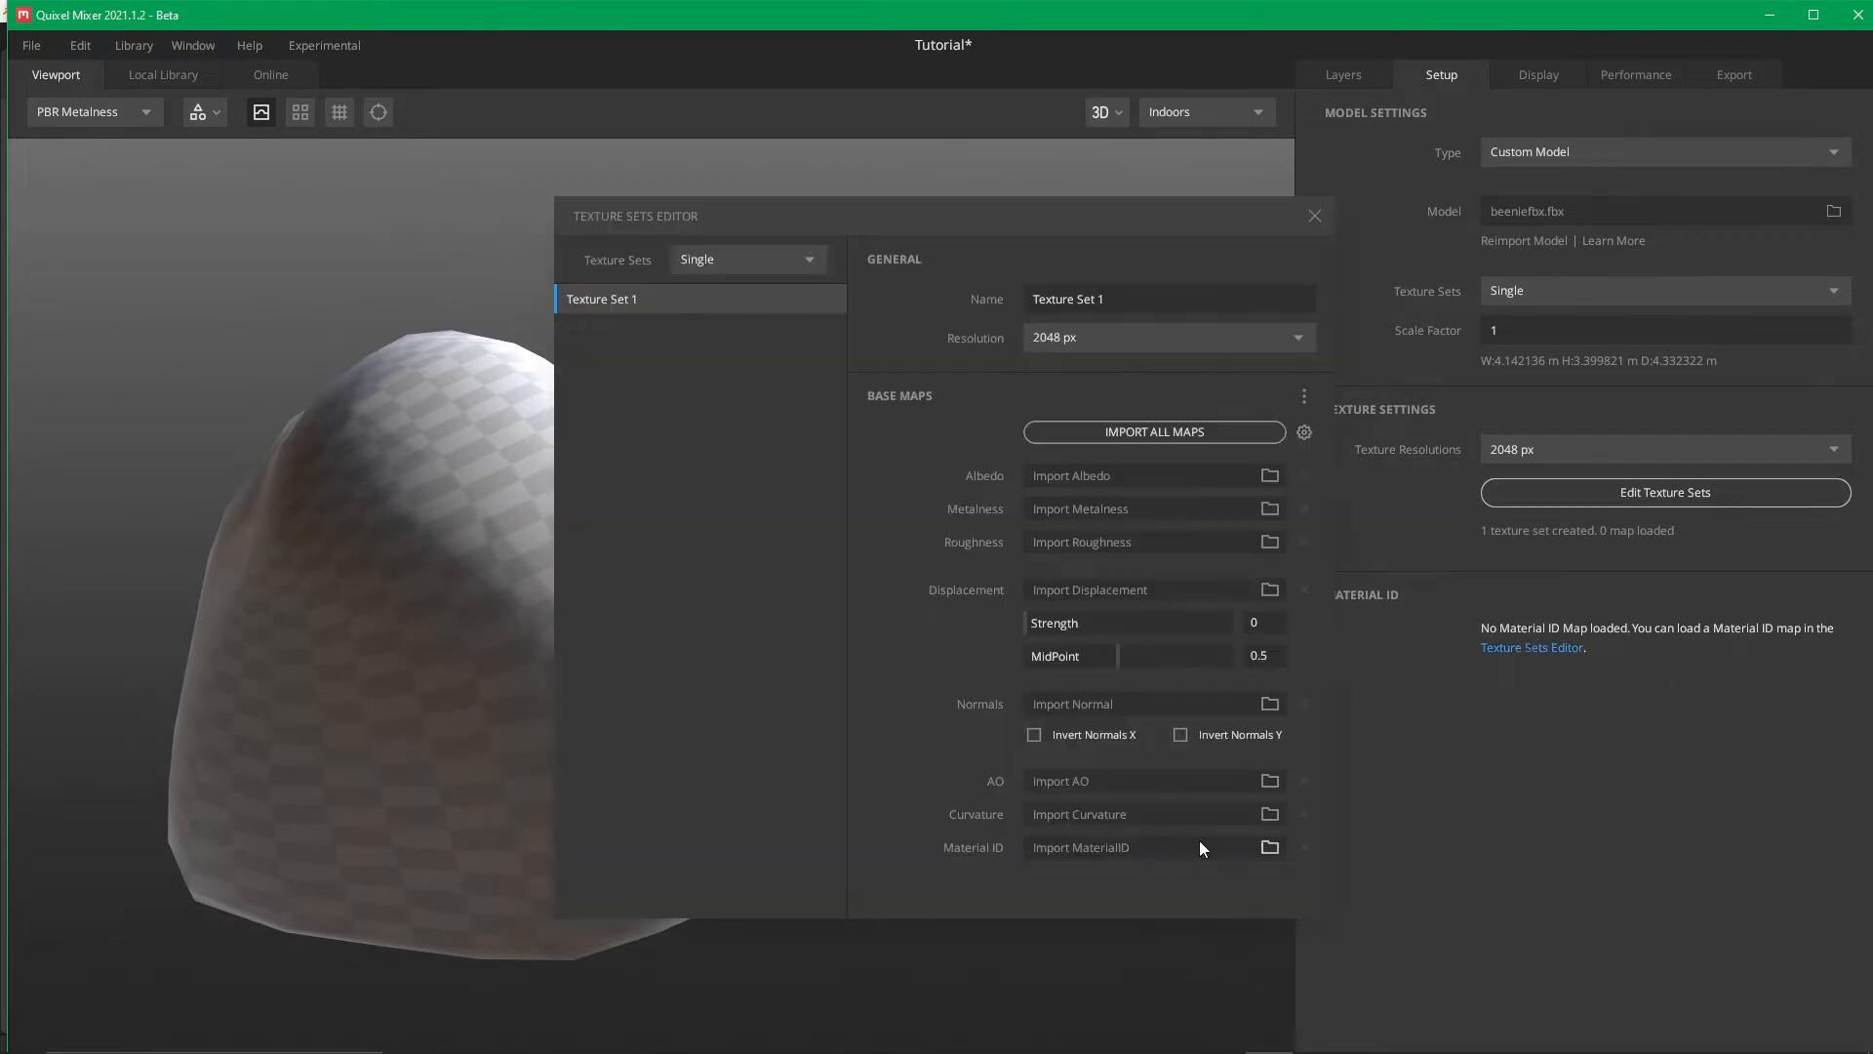
pyautogui.click(1267, 847)
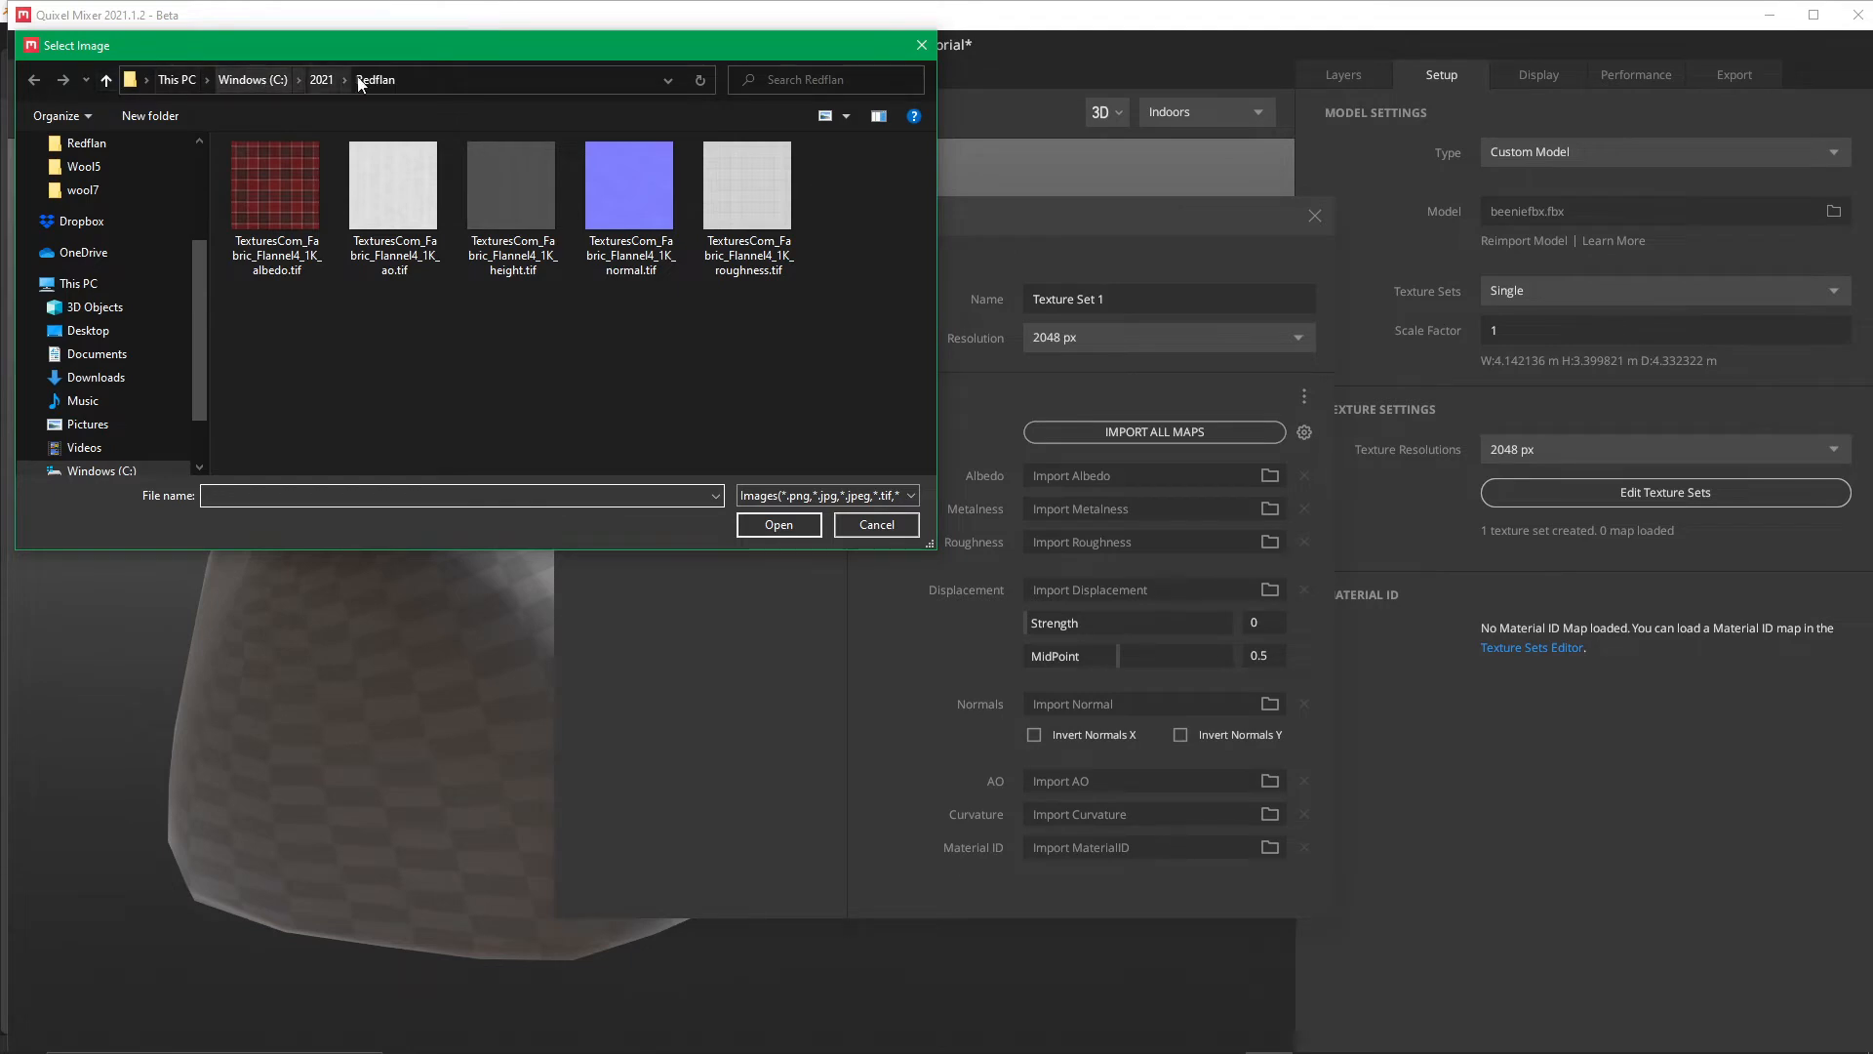
pyautogui.click(322, 79)
pyautogui.doubleClick(437, 290)
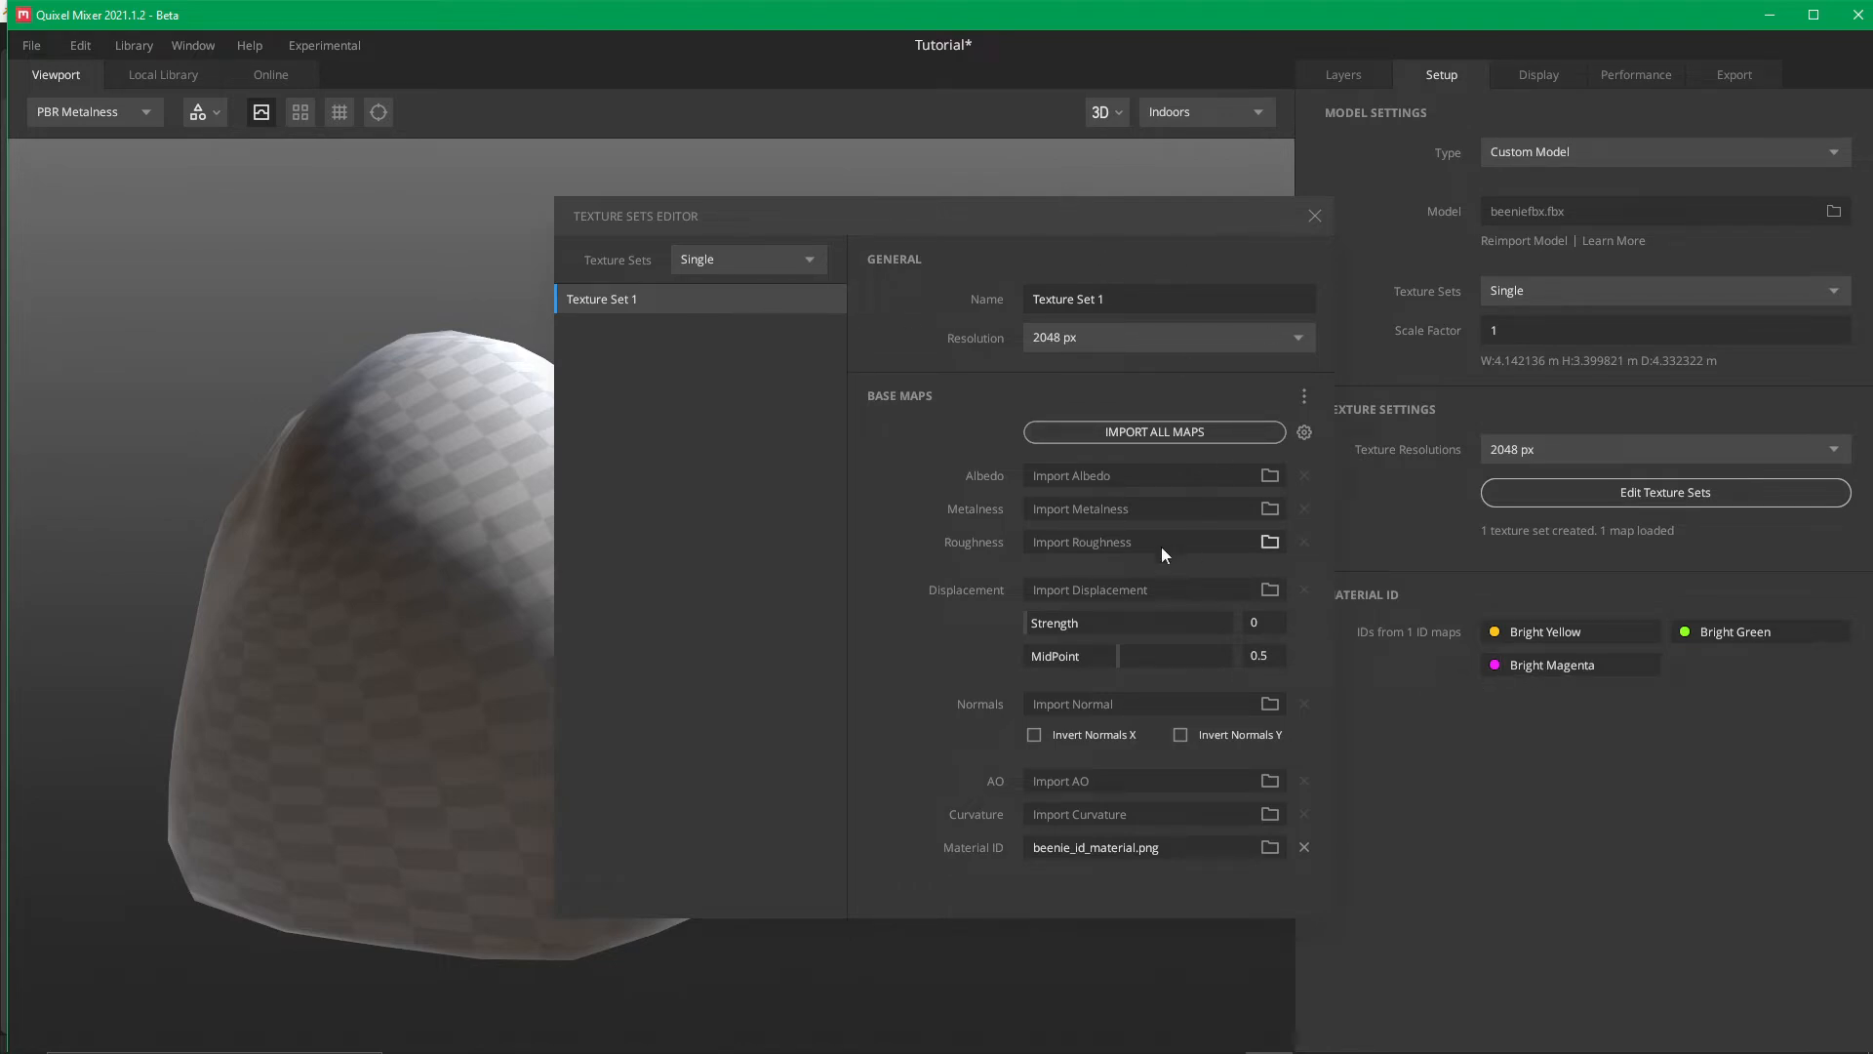
pyautogui.click(1314, 215)
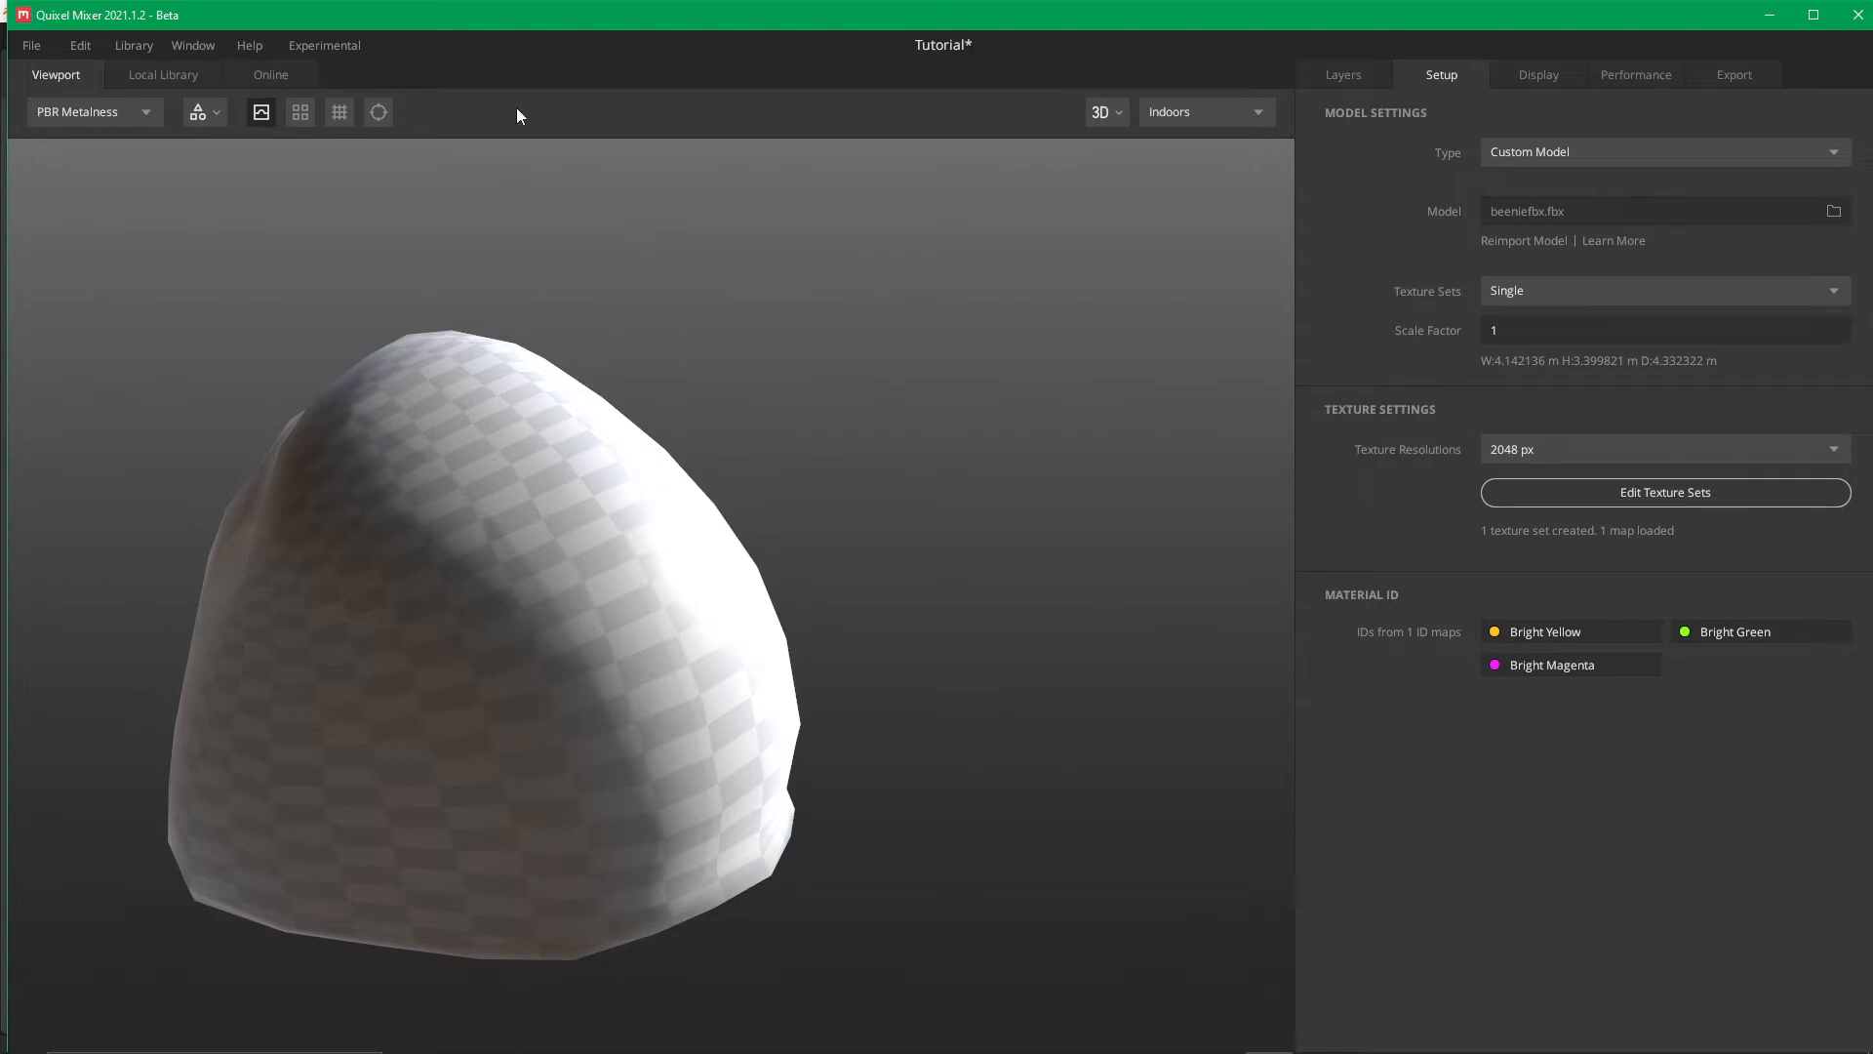
# Start importing a custom surface into the library
pyautogui.click(131, 46)
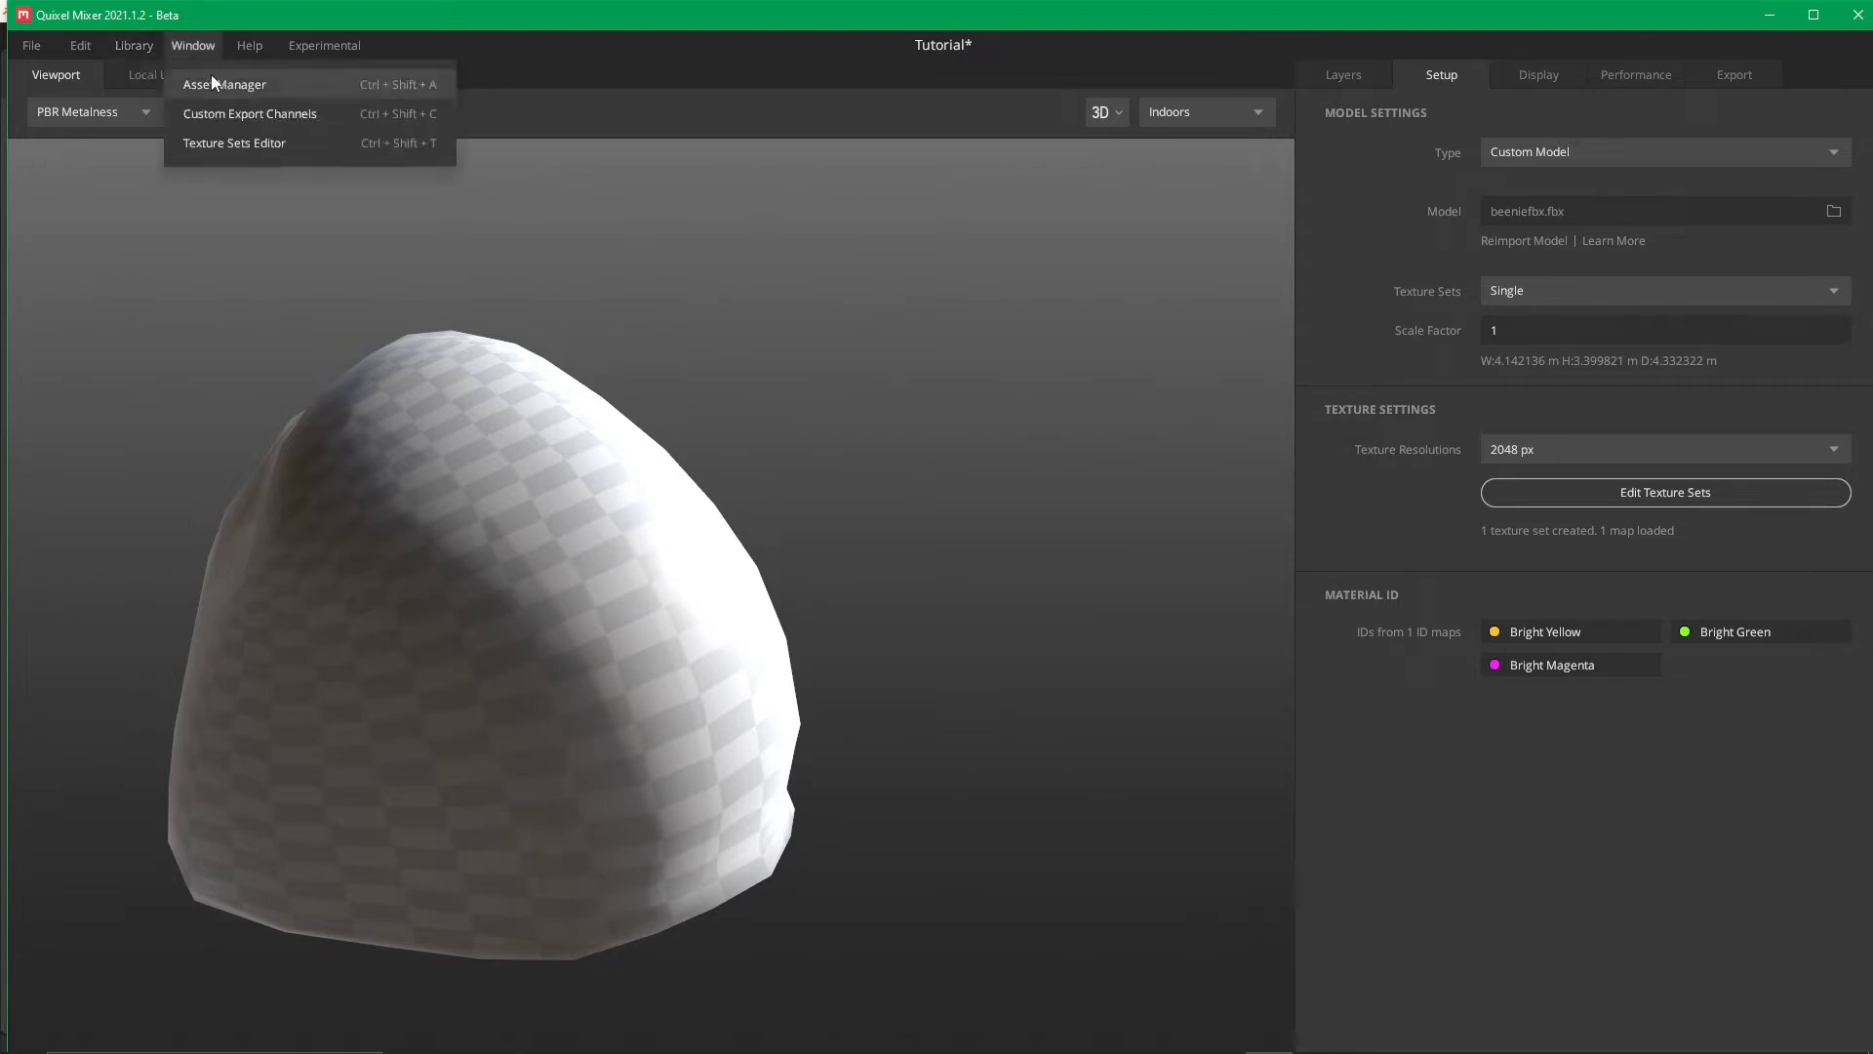
pyautogui.click(166, 86)
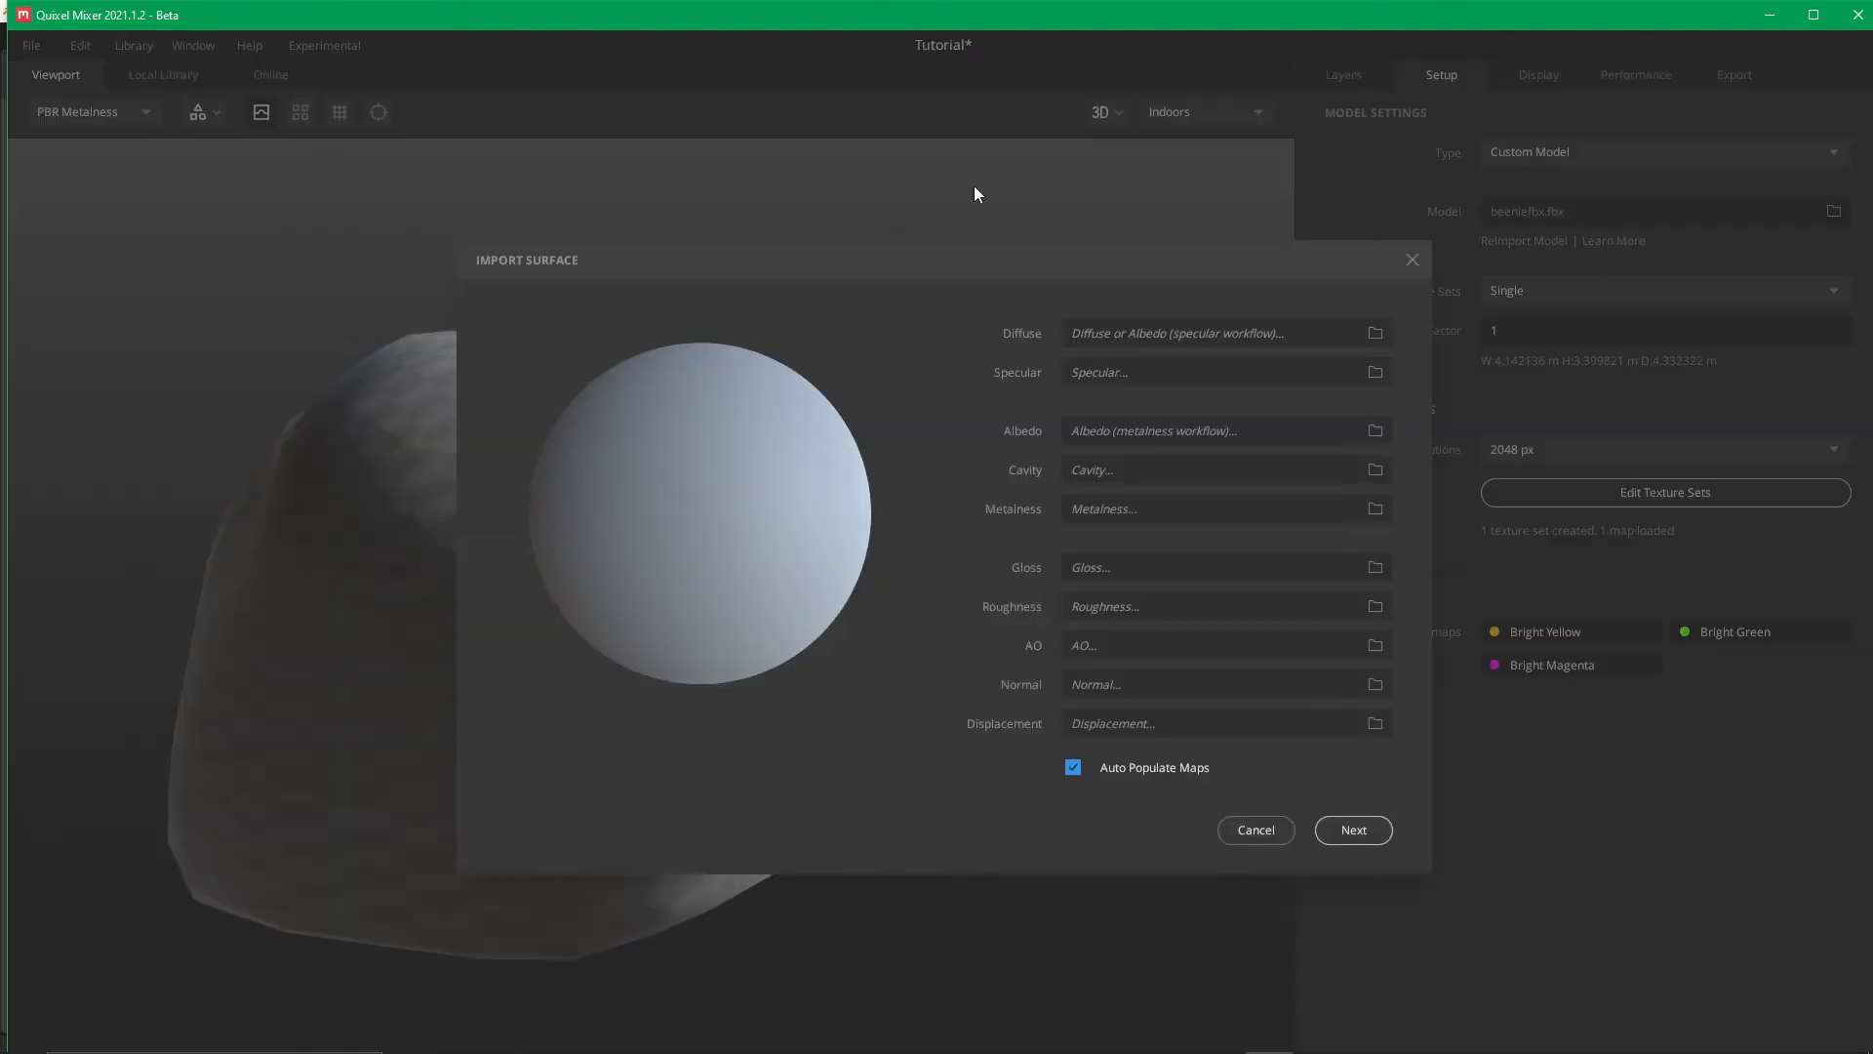
# Look through the Wool5 folder for a diffuse map and try to continue the surface import without any maps
pyautogui.click(1375, 333)
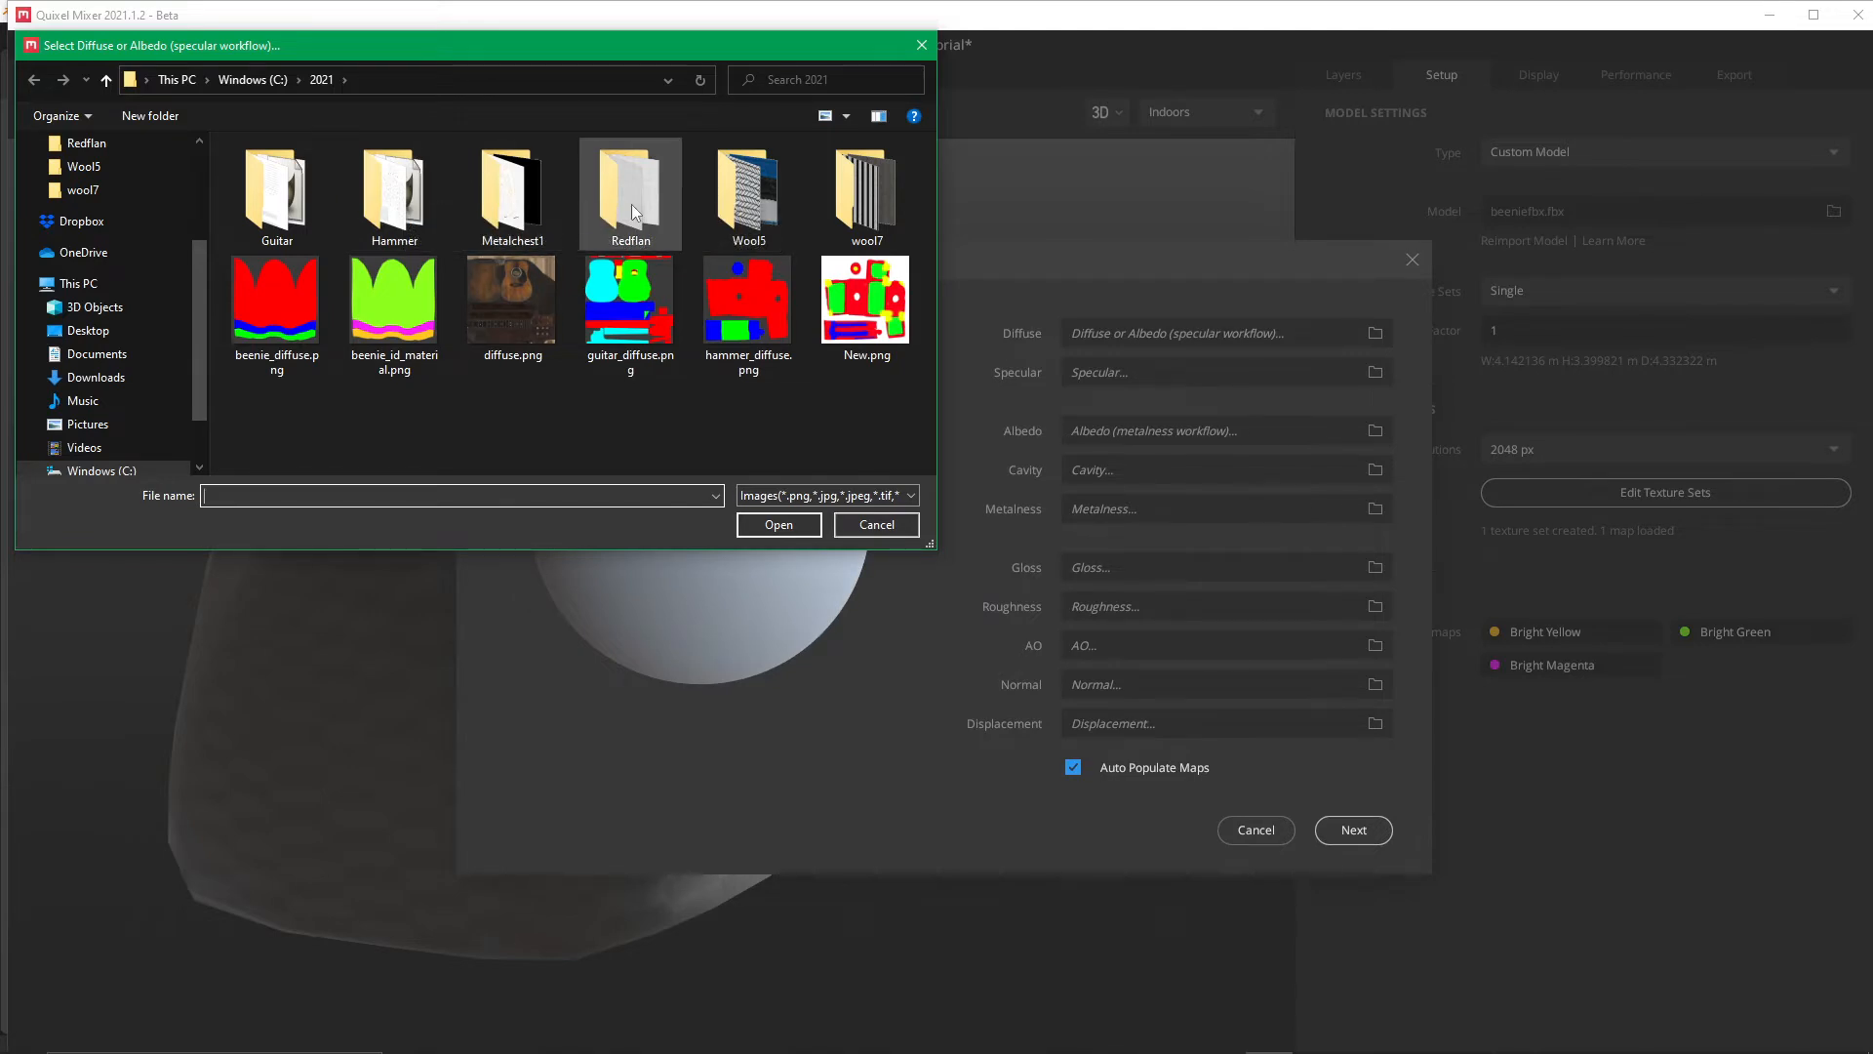
pyautogui.doubleClick(759, 188)
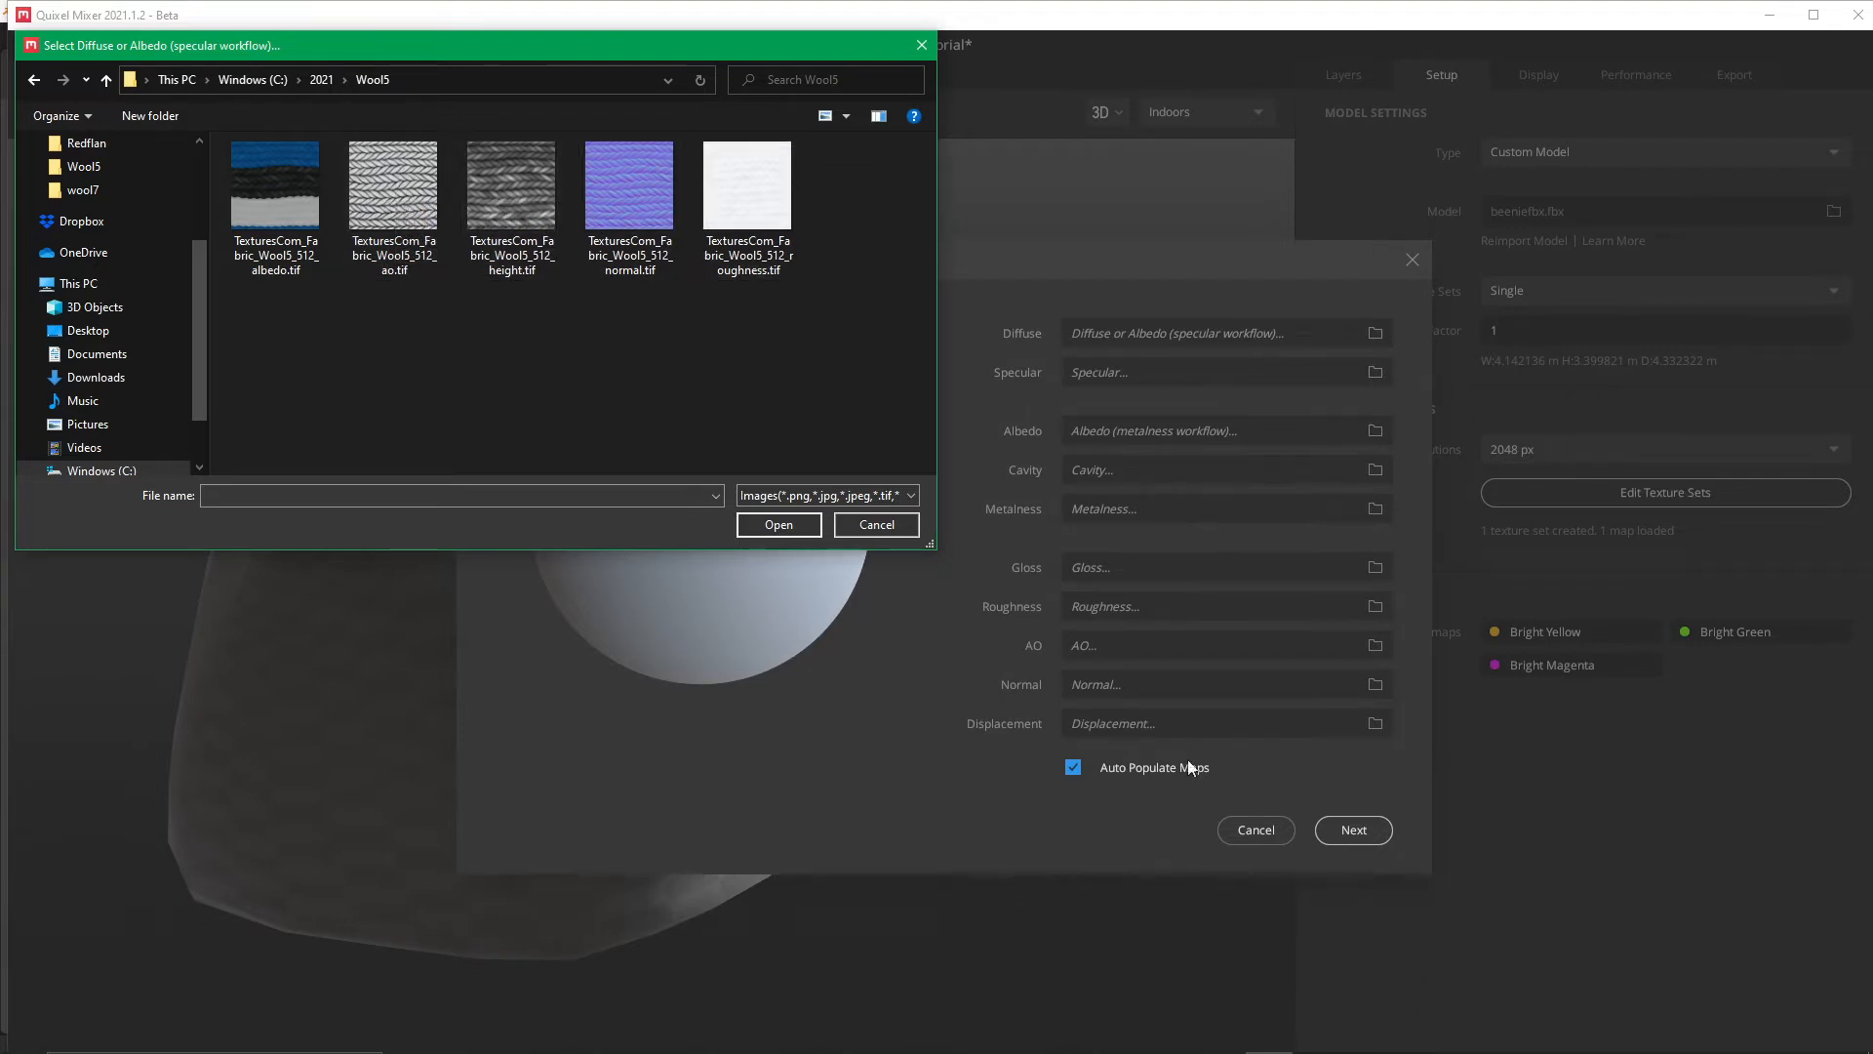
pyautogui.click(1337, 688)
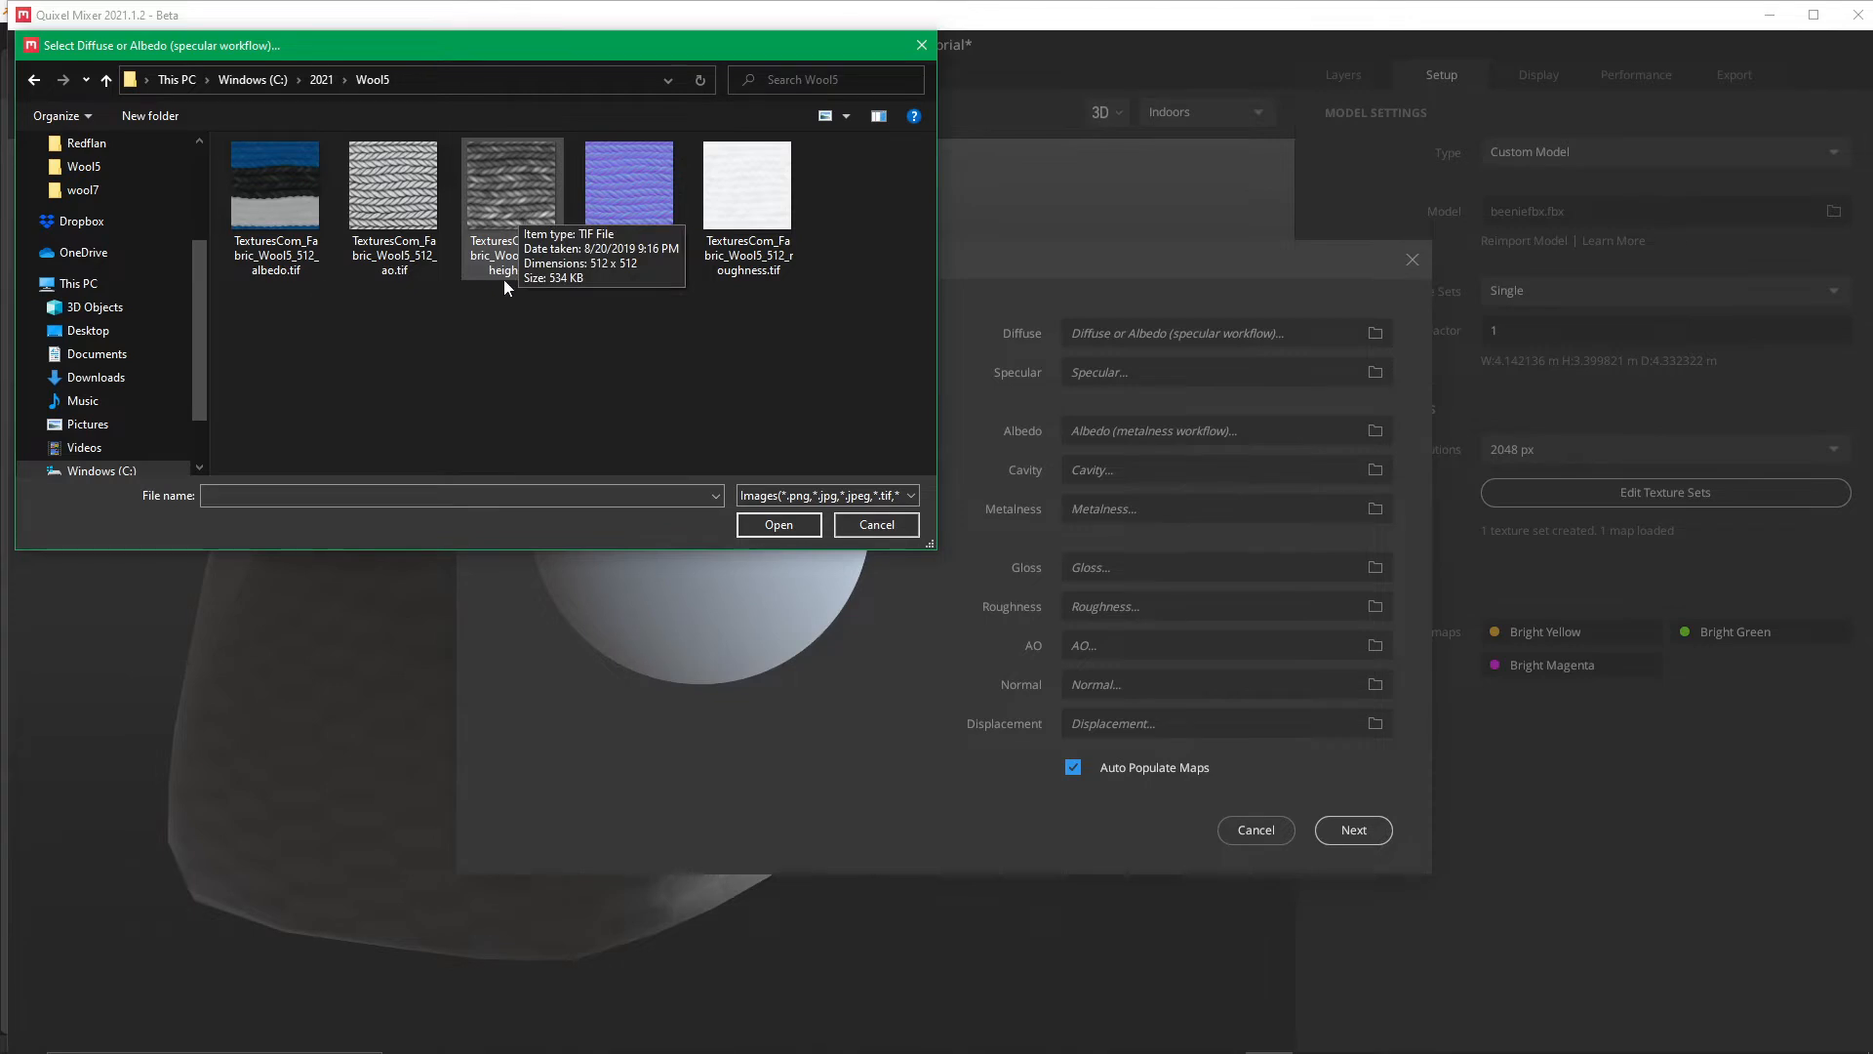
pyautogui.click(876, 525)
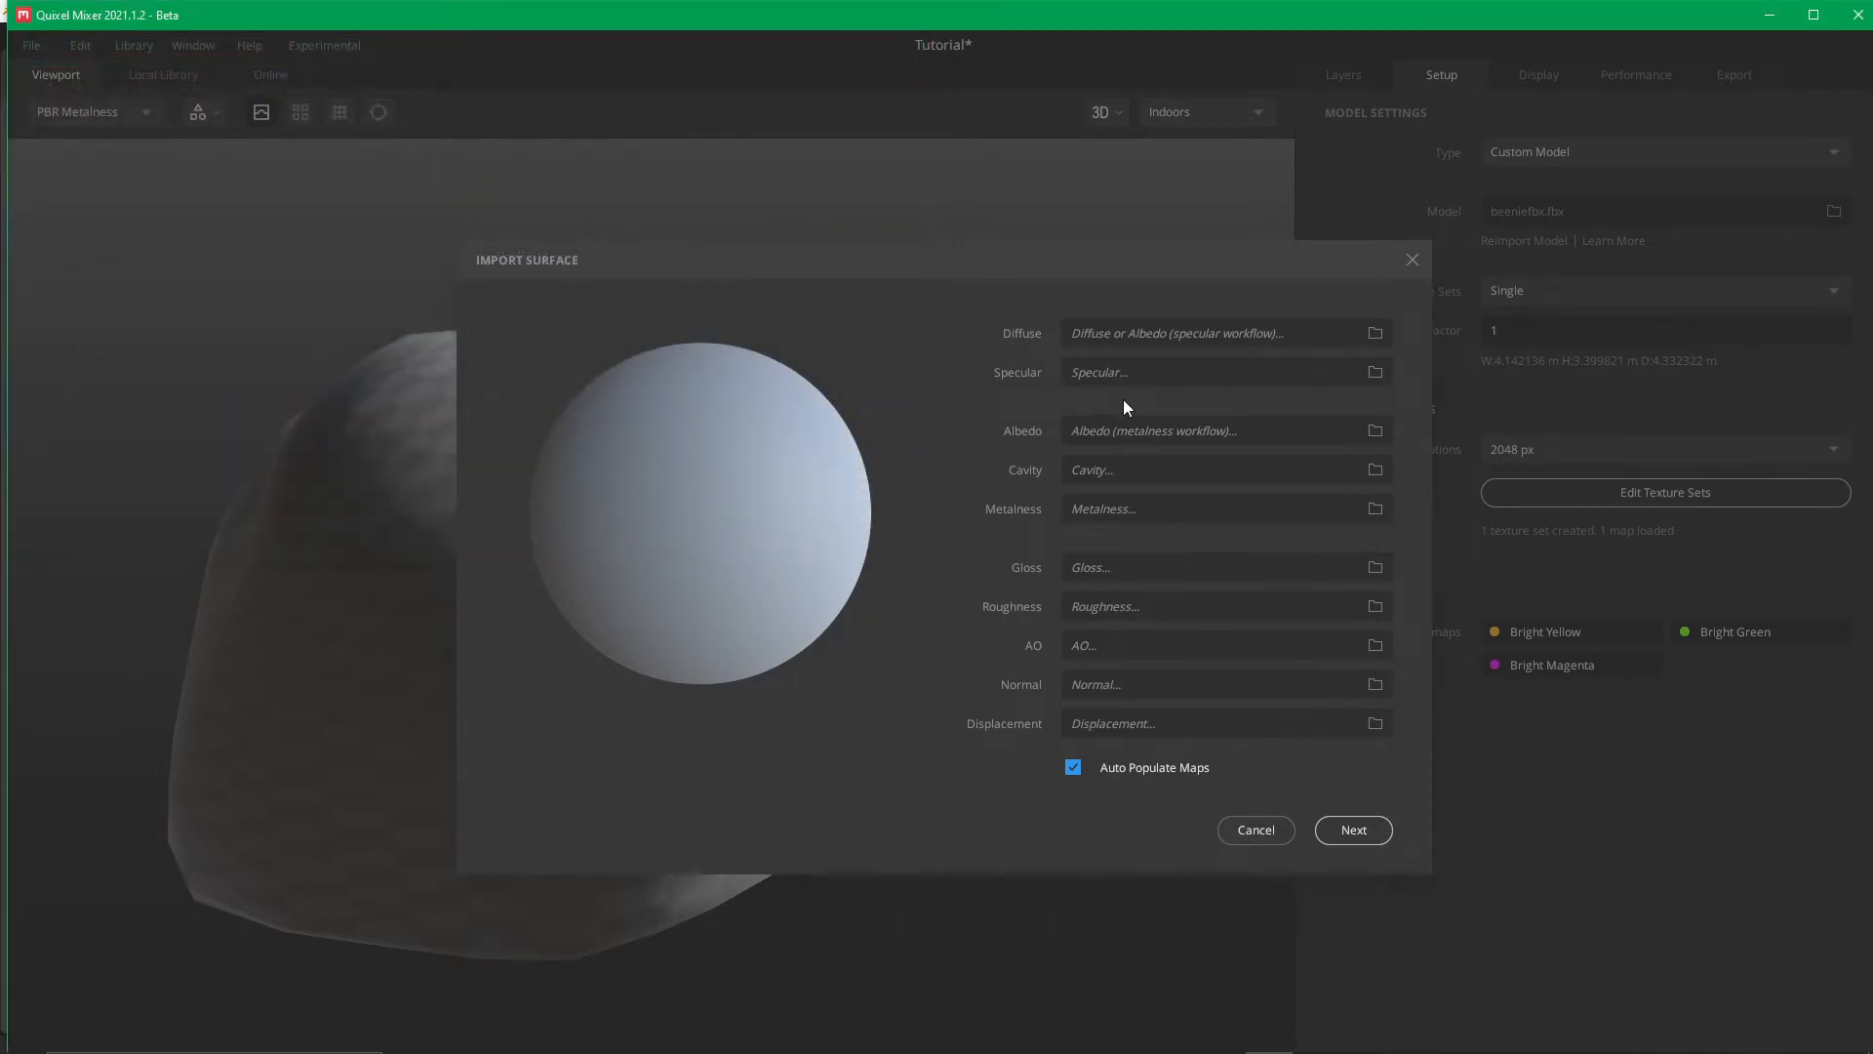
pyautogui.click(1340, 831)
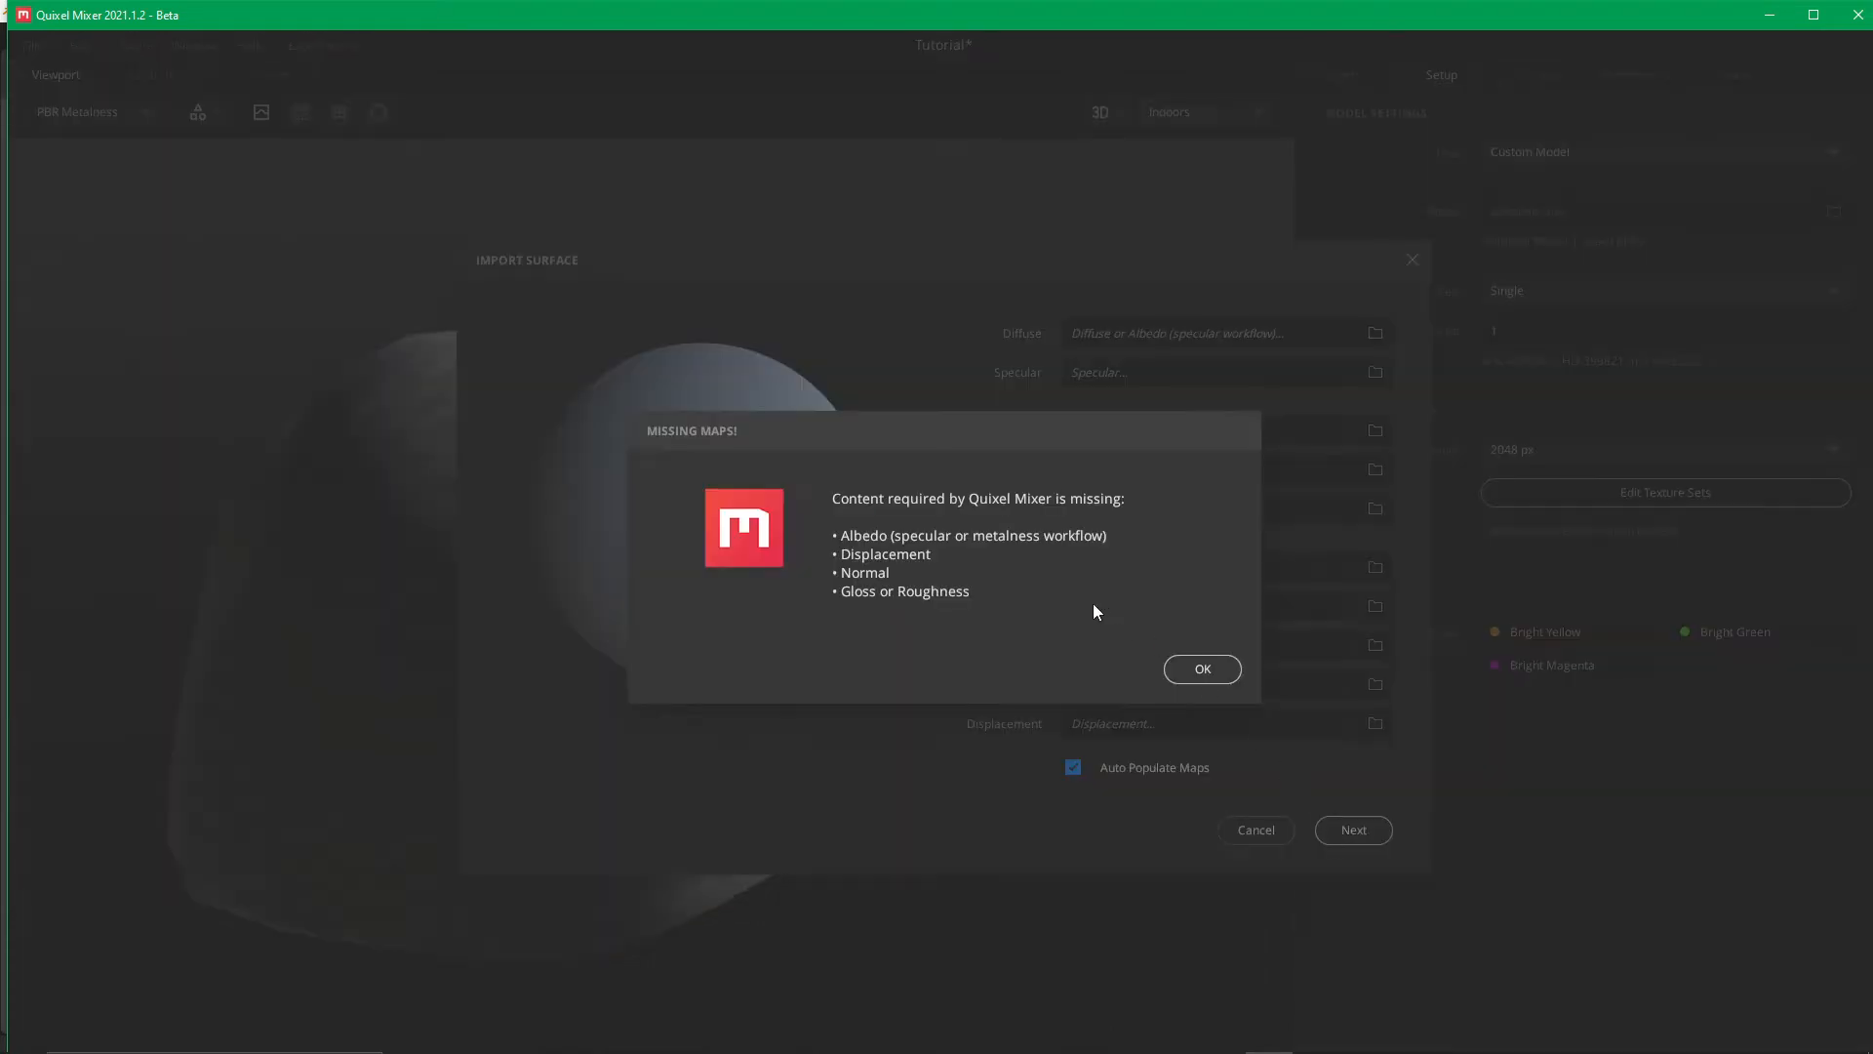
pyautogui.click(1199, 669)
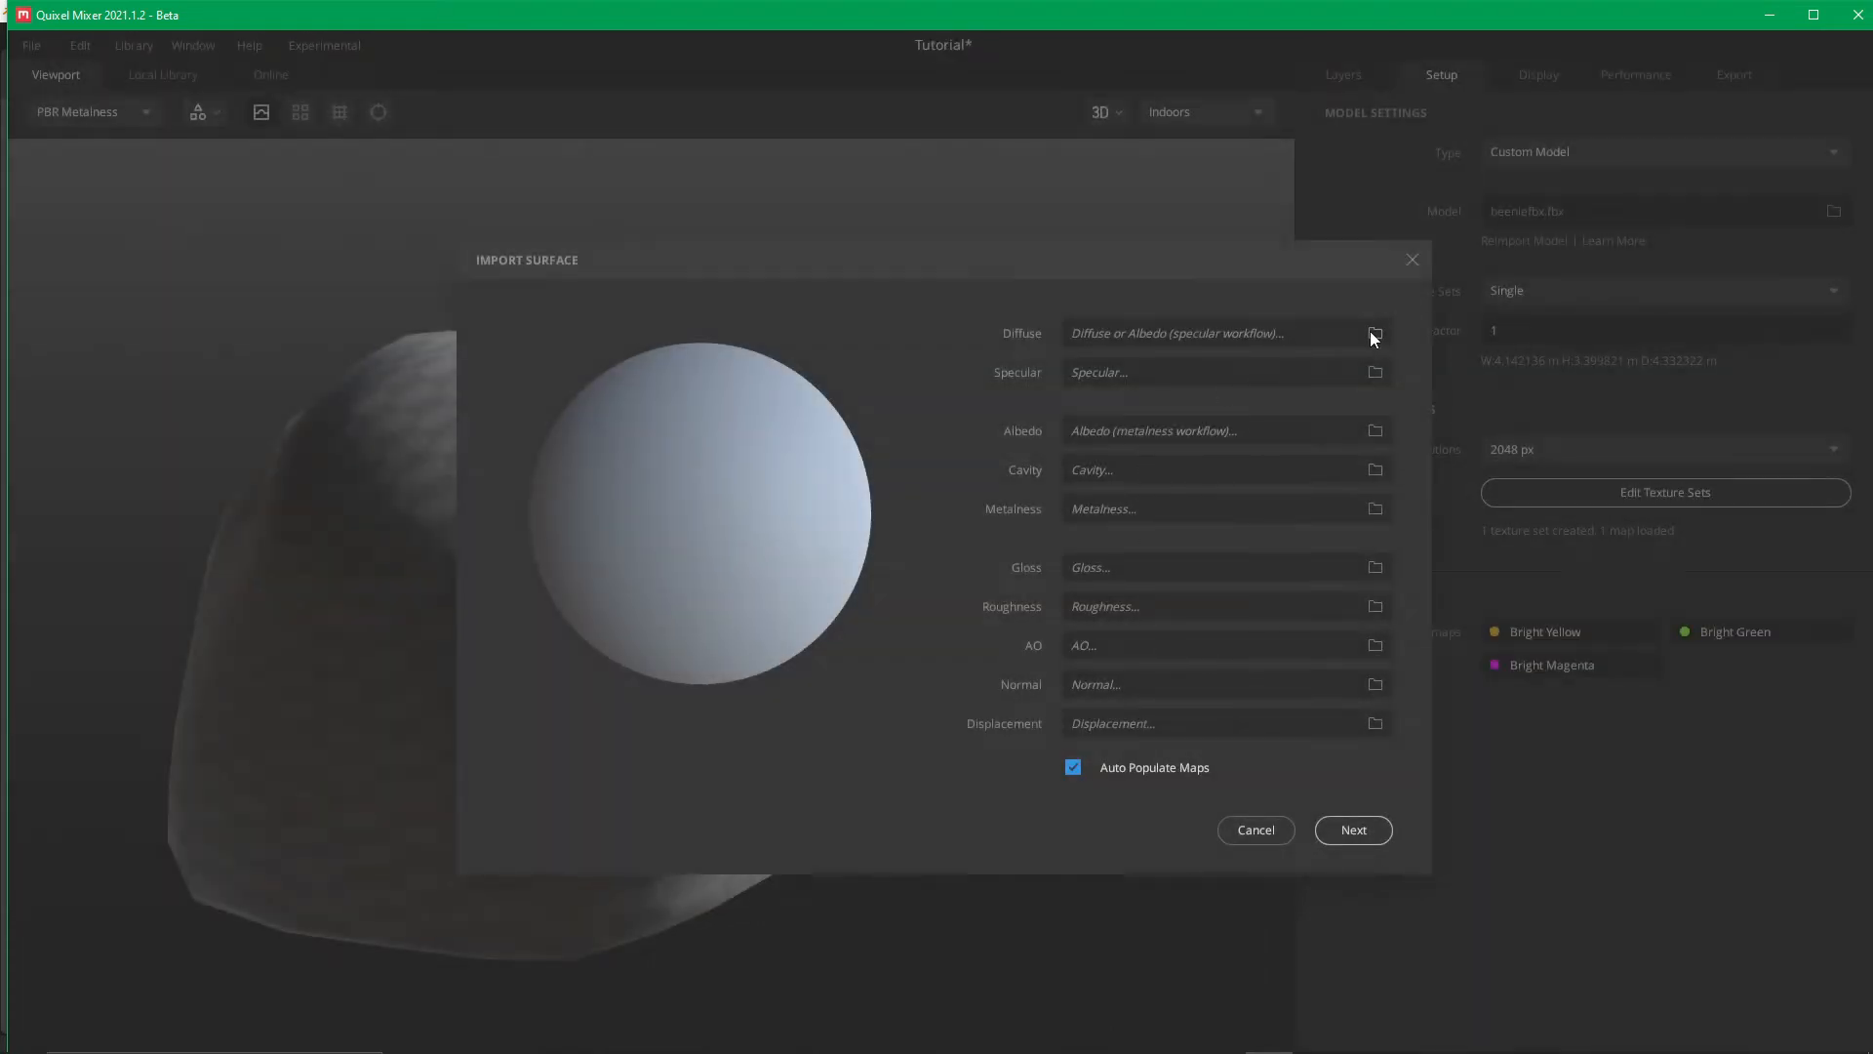
# Load TexturesCom_Fabric_Wool7_512_albedo.tif from the wool7 folder as the surface's Diffuse map
pyautogui.click(1375, 332)
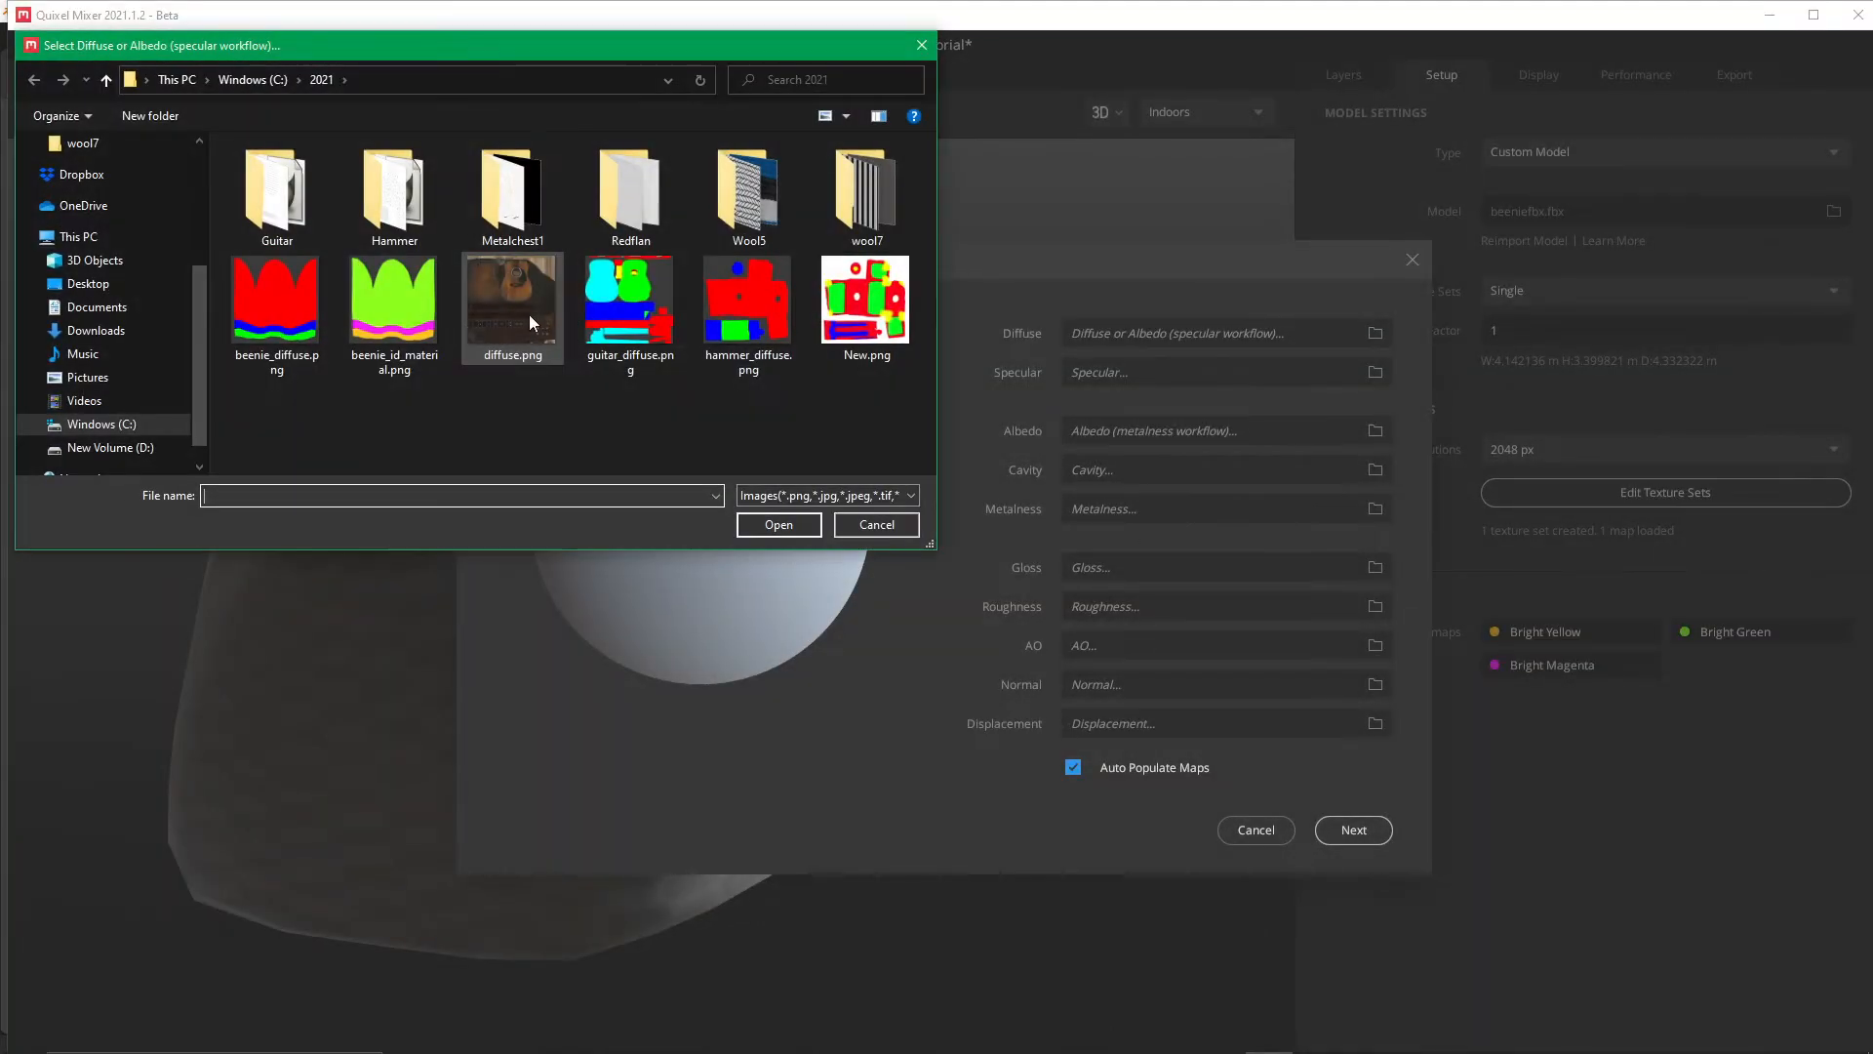
pyautogui.doubleClick(873, 190)
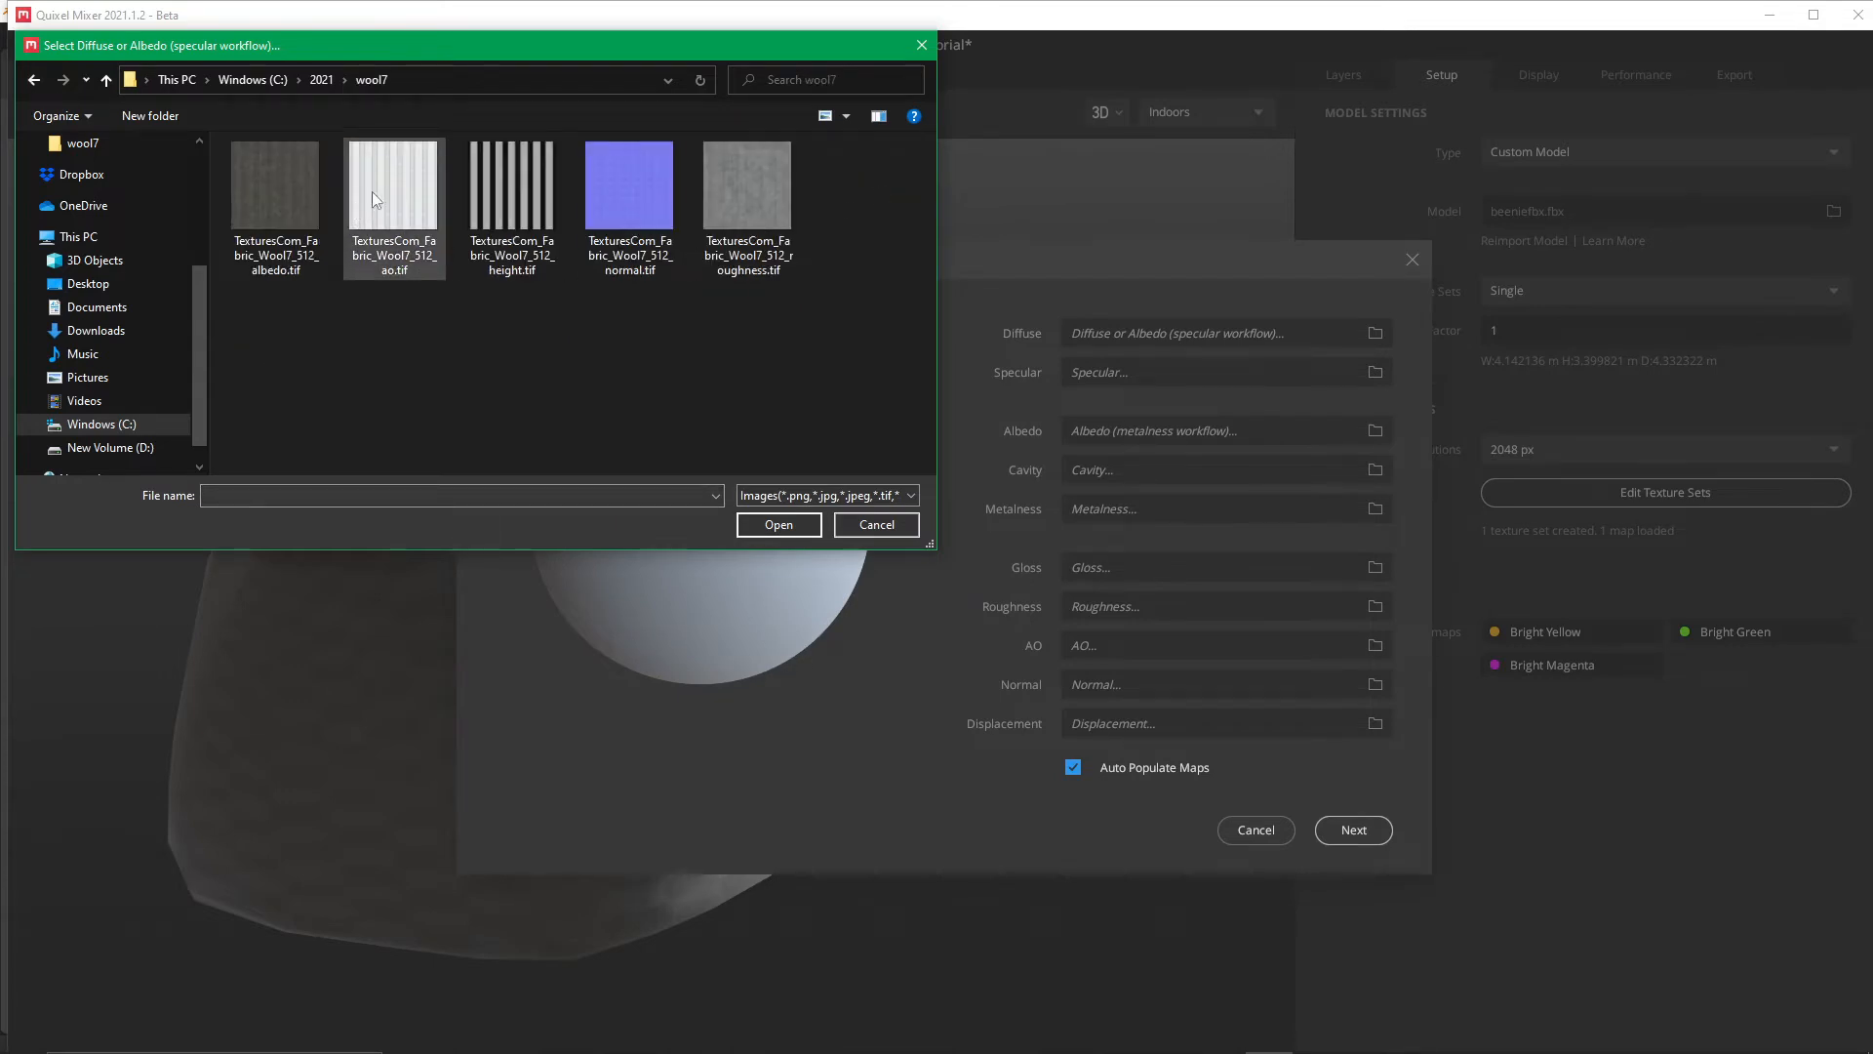
pyautogui.doubleClick(304, 191)
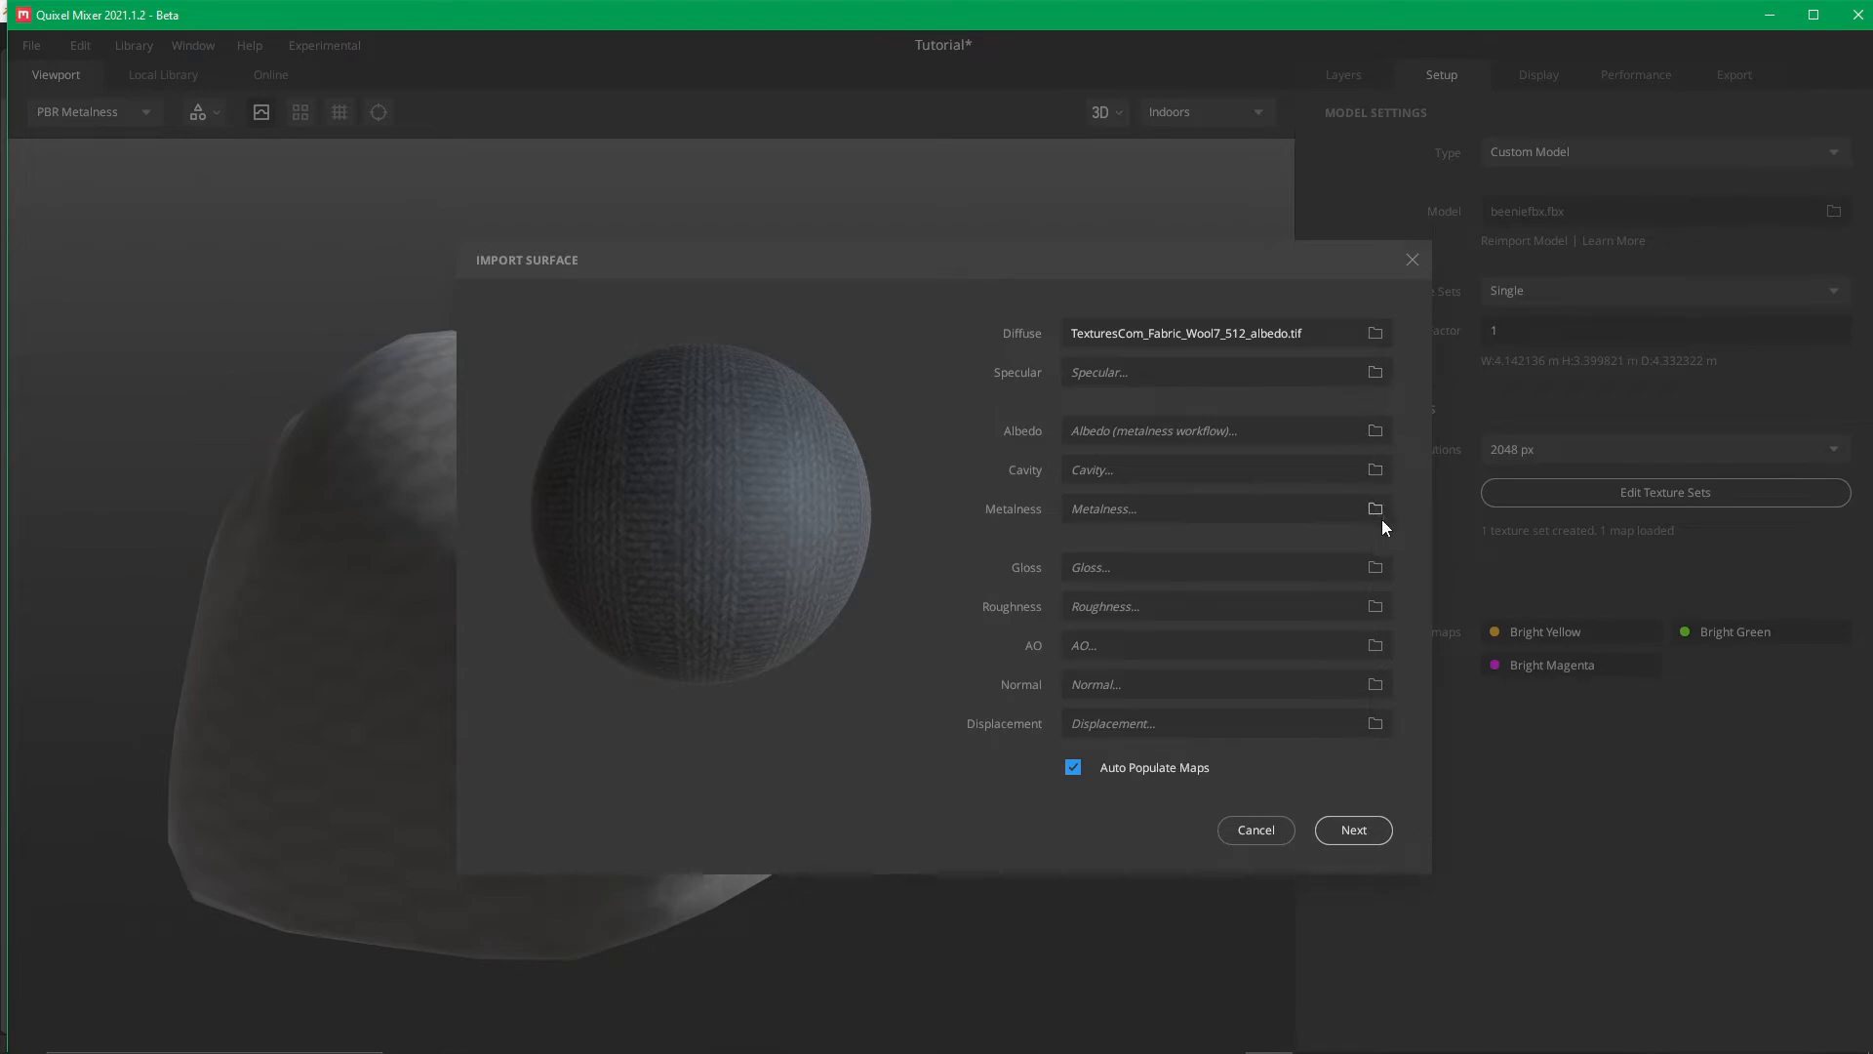
pyautogui.click(1377, 570)
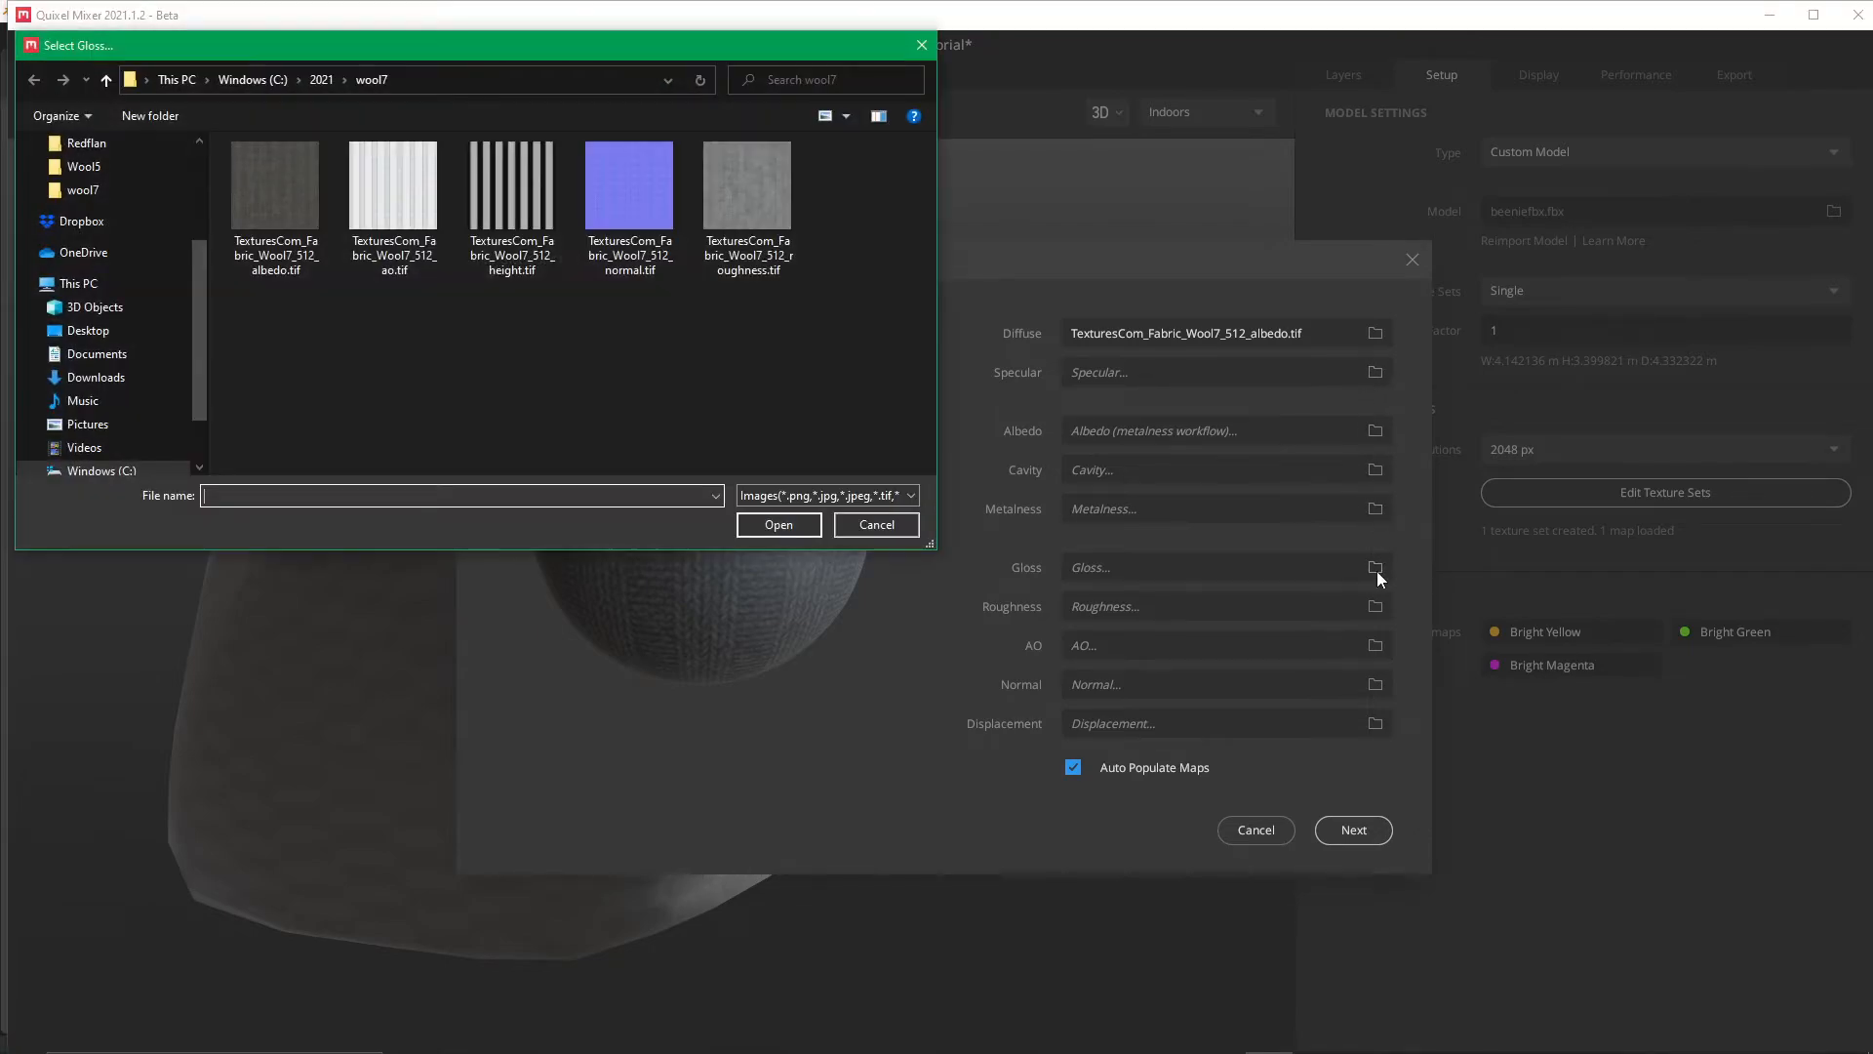
pyautogui.click(876, 524)
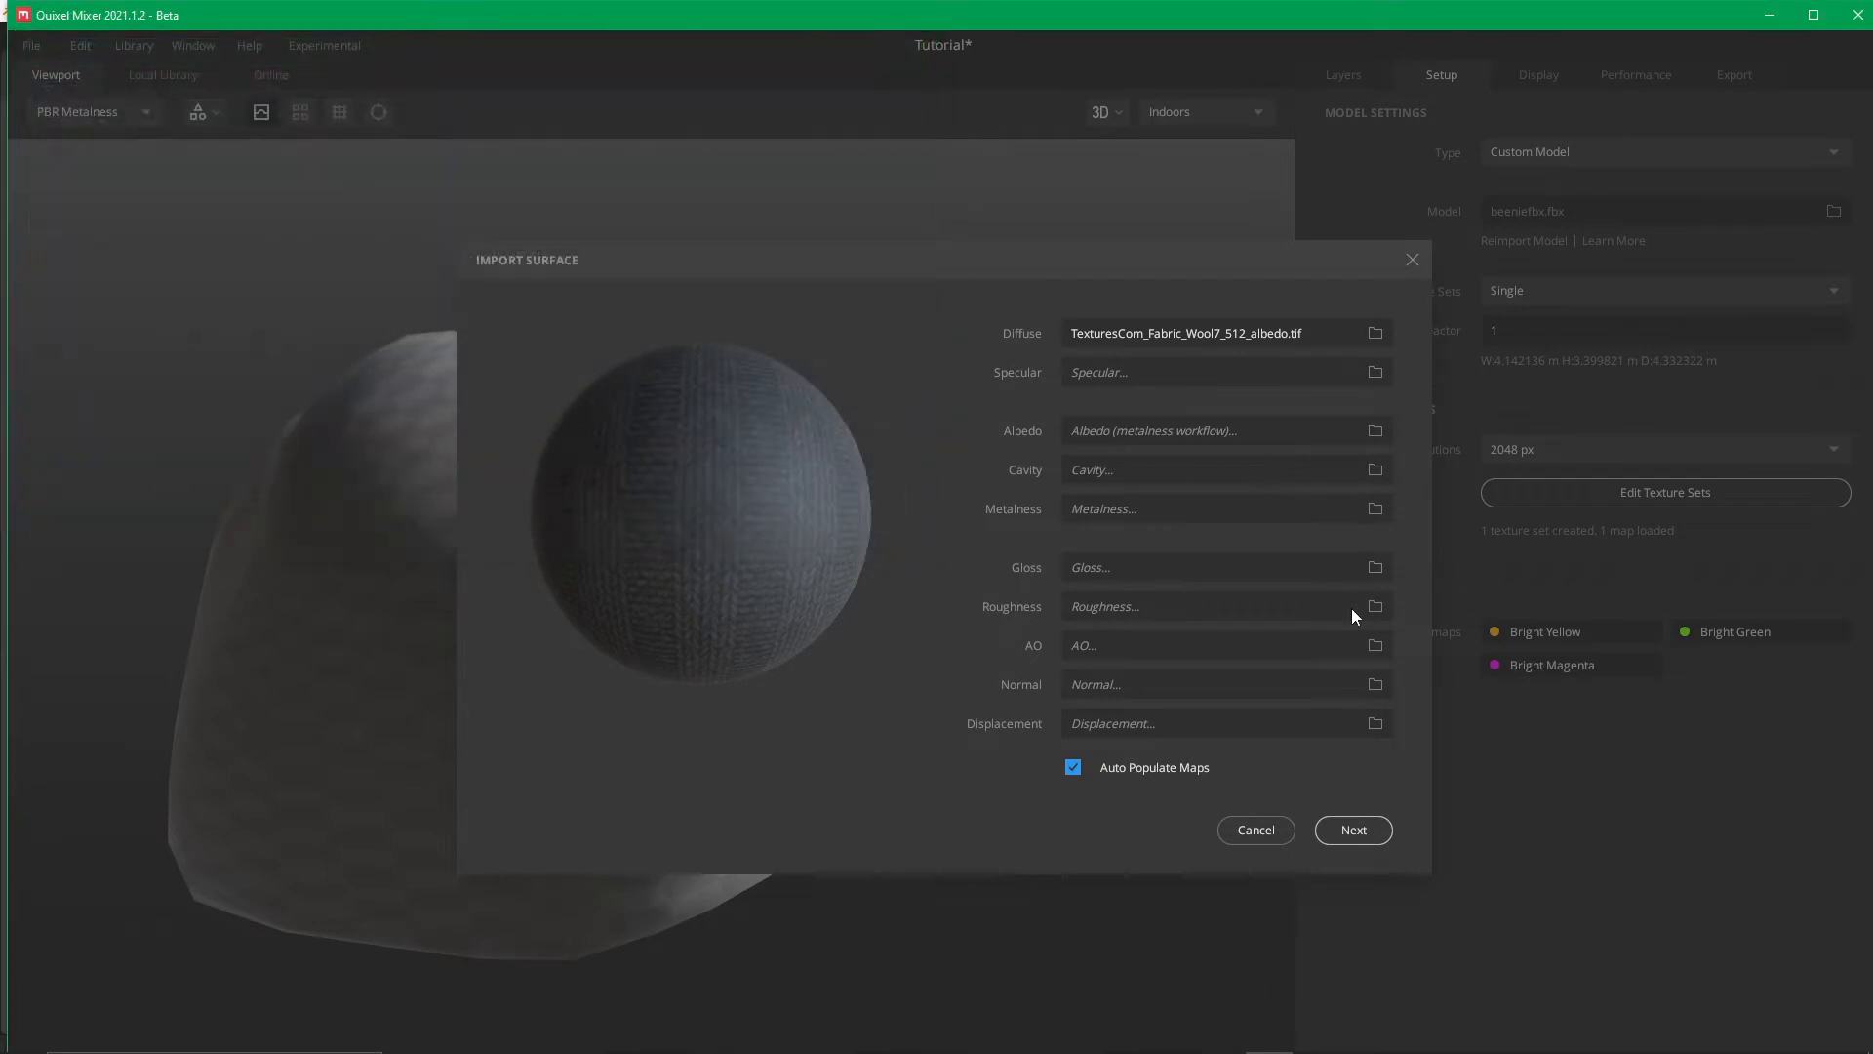
# Load TexturesCom_Fabric_Wool7_512_normal.tif as the Normal map and TexturesCom_Fabric_Wool7_512_height.tif as the Displacement map
pyautogui.click(1377, 685)
pyautogui.doubleClick(636, 187)
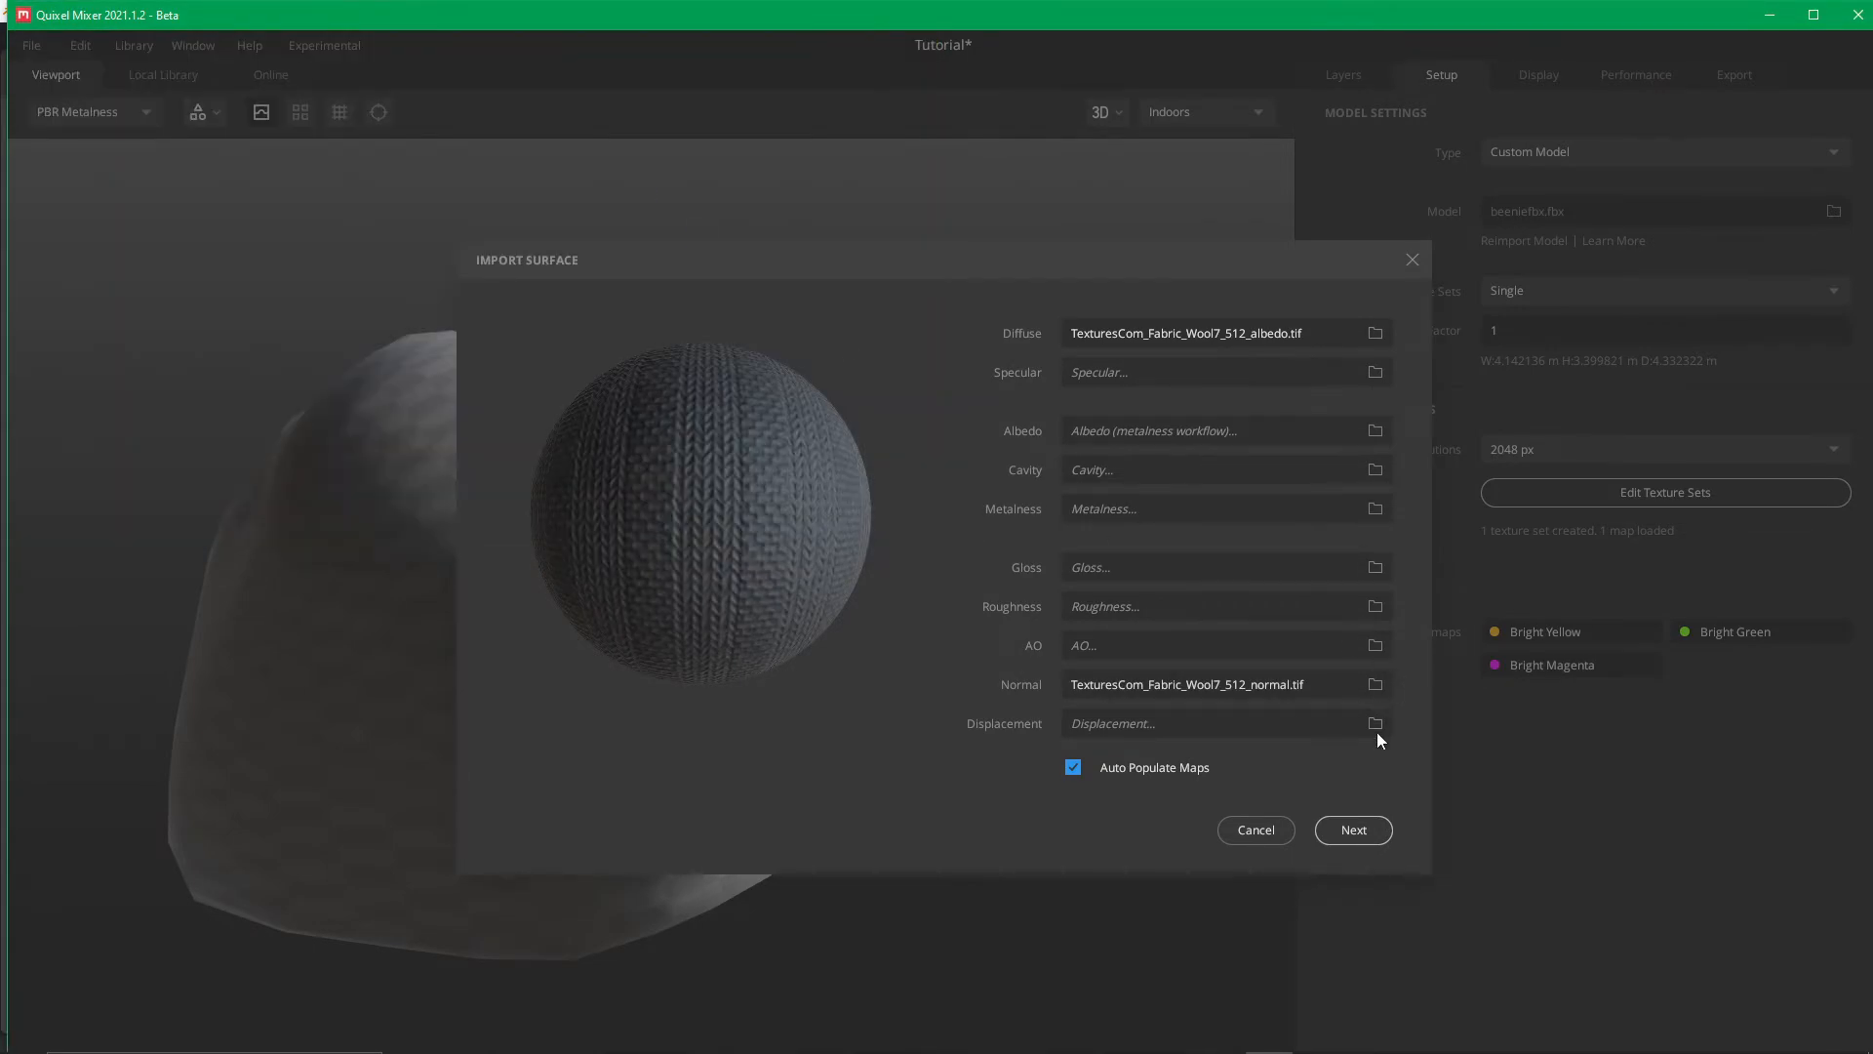
pyautogui.click(1376, 723)
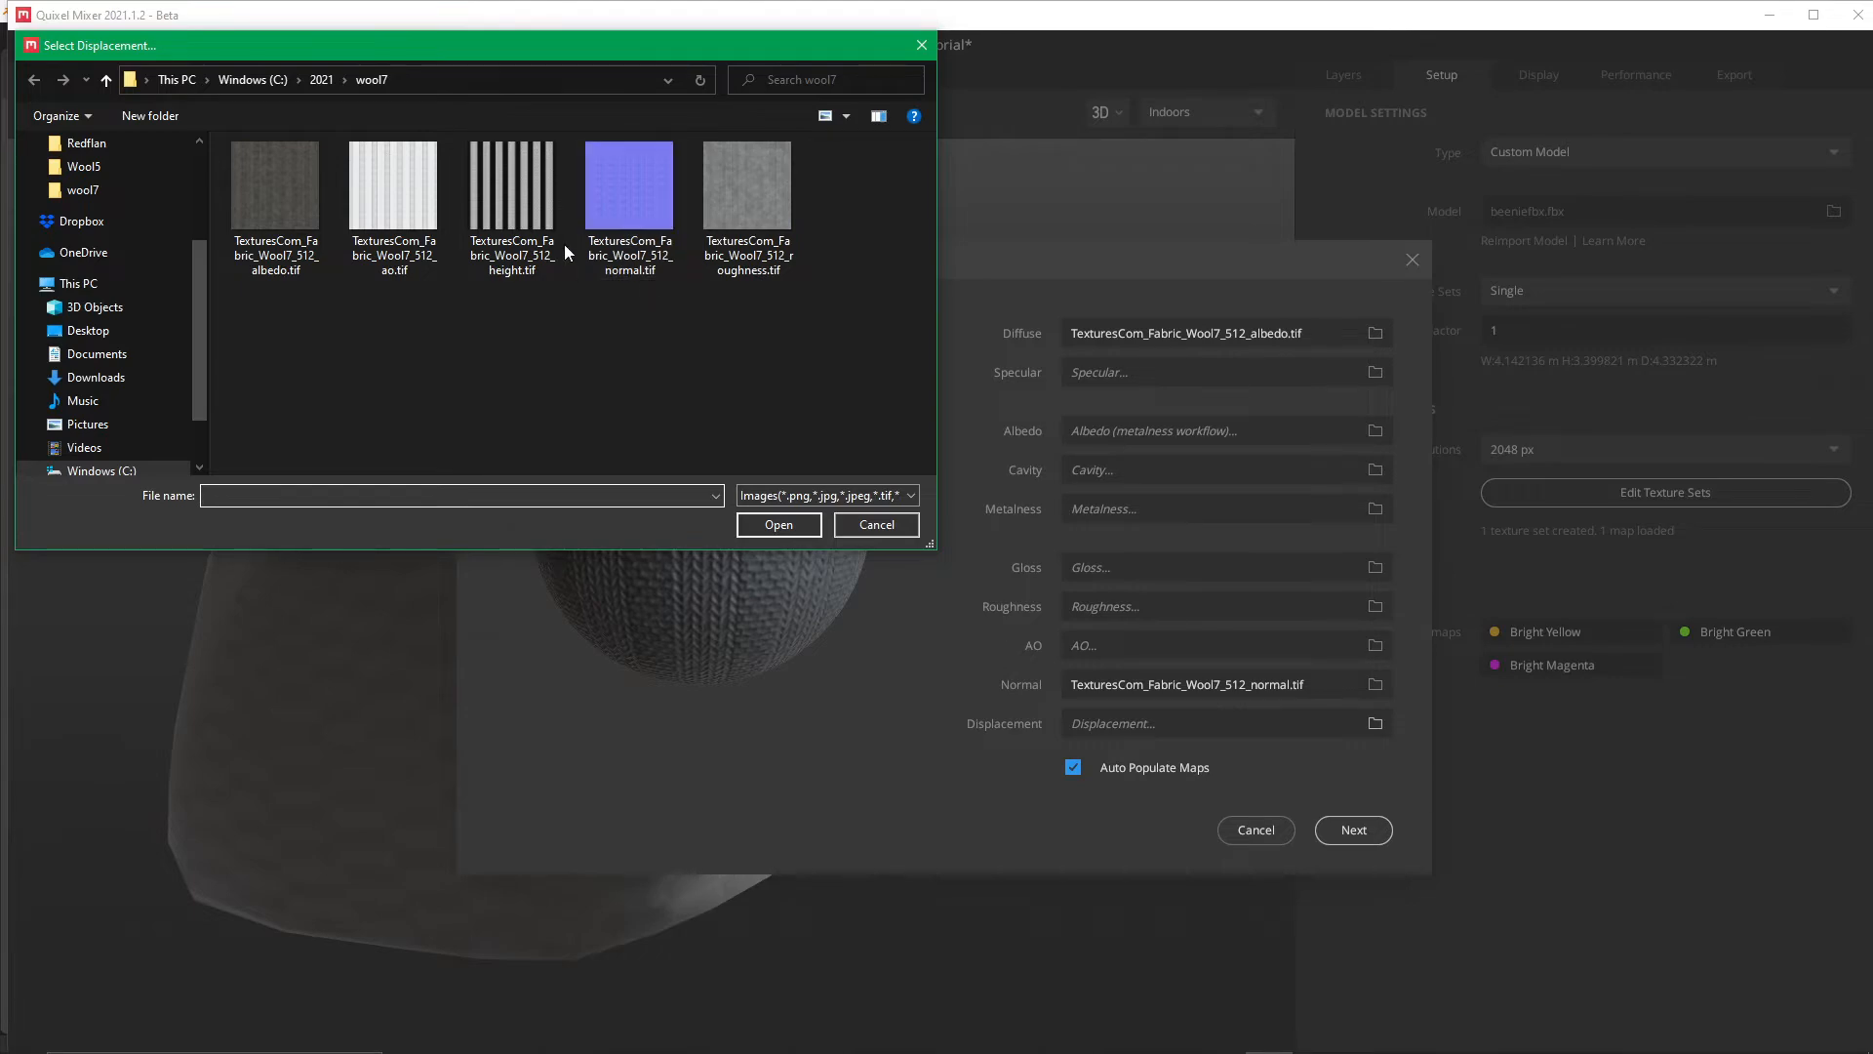
pyautogui.doubleClick(515, 208)
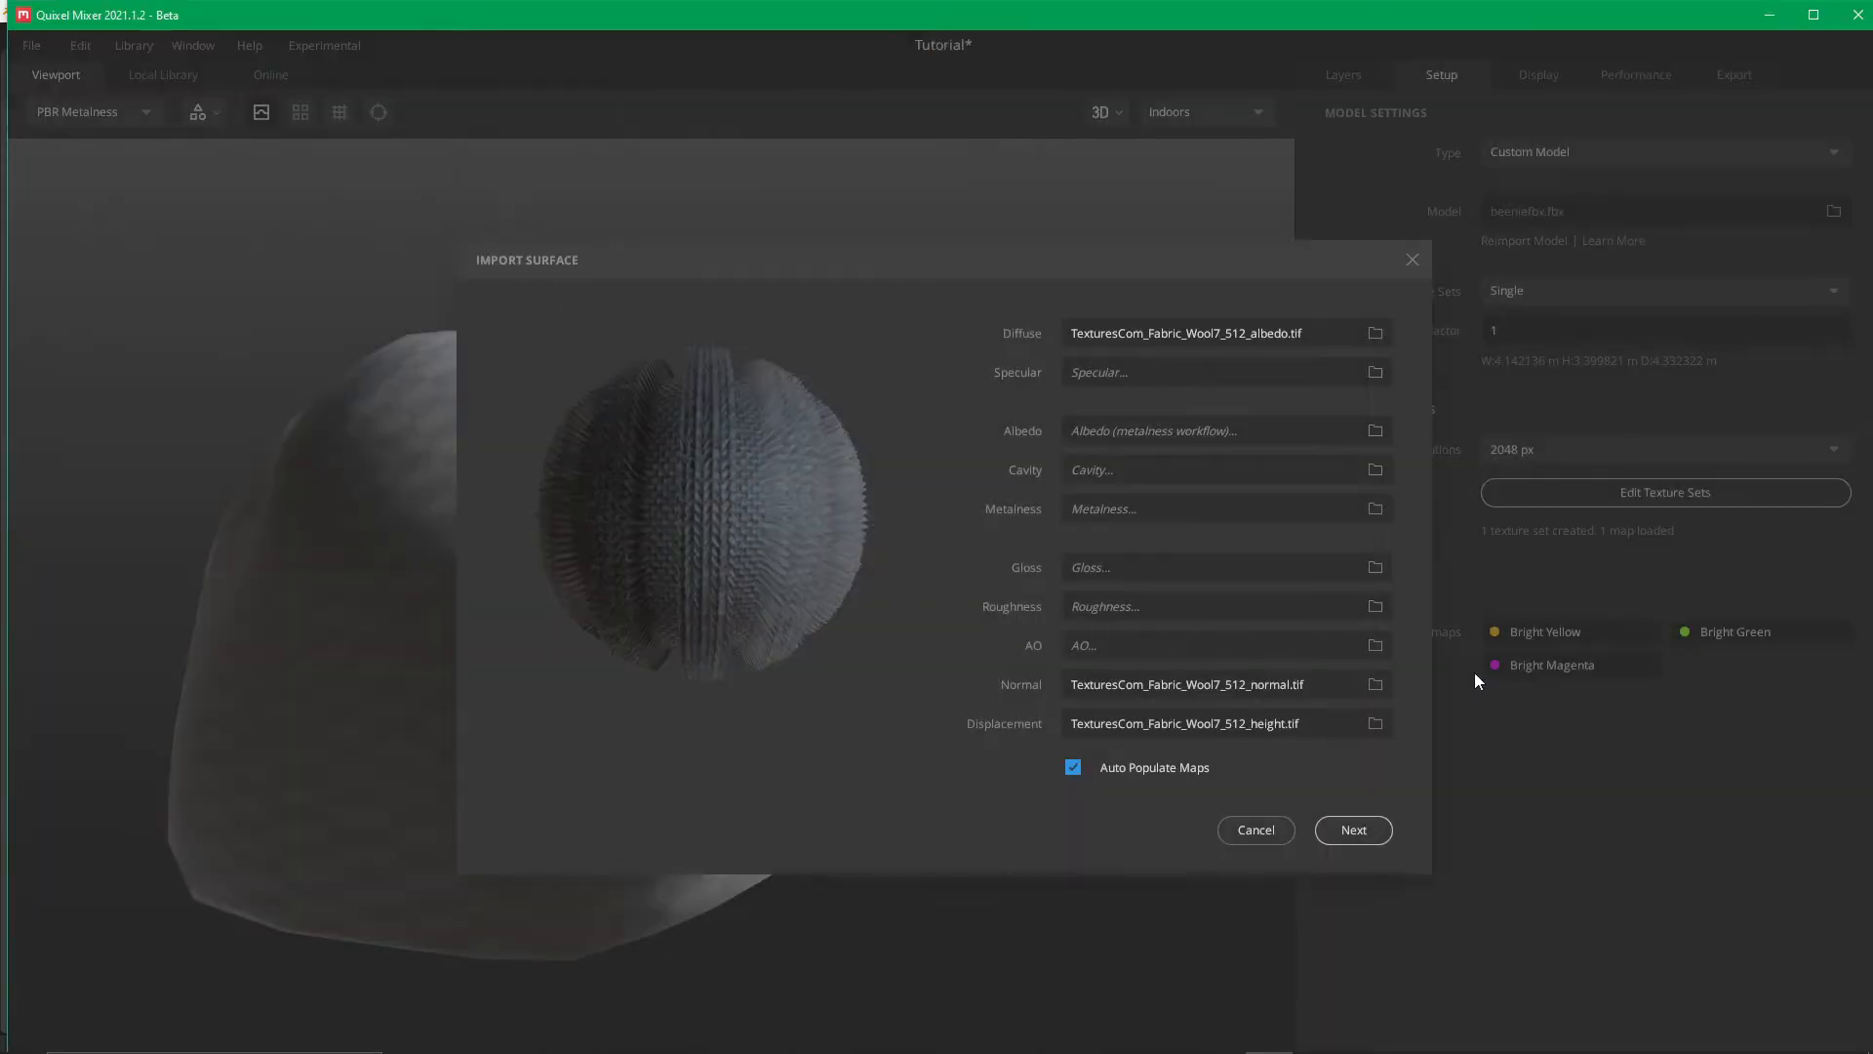
# Load TexturesCom_Fabric_Wool7_512_roughness.tif as the Roughness map and TexturesCom_Fabric_Wool7_512_ao.tif as the AO map
pyautogui.click(1374, 606)
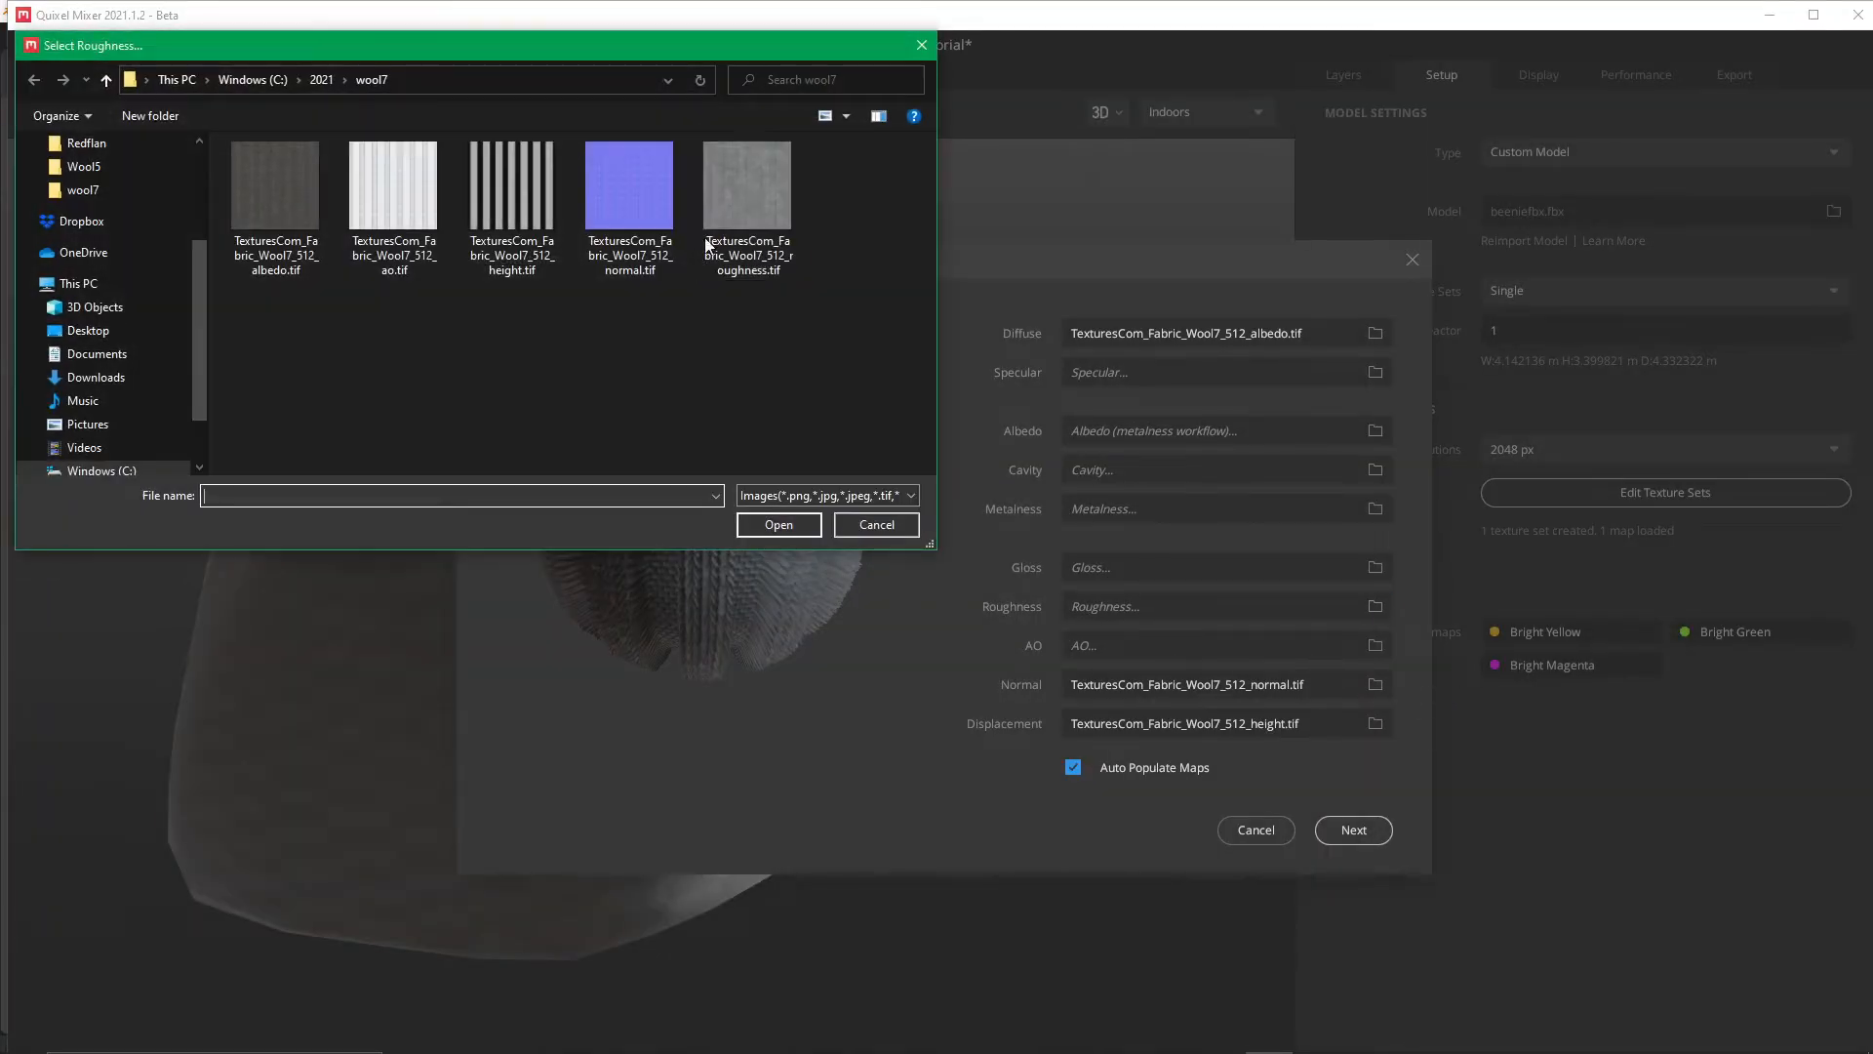
pyautogui.doubleClick(745, 195)
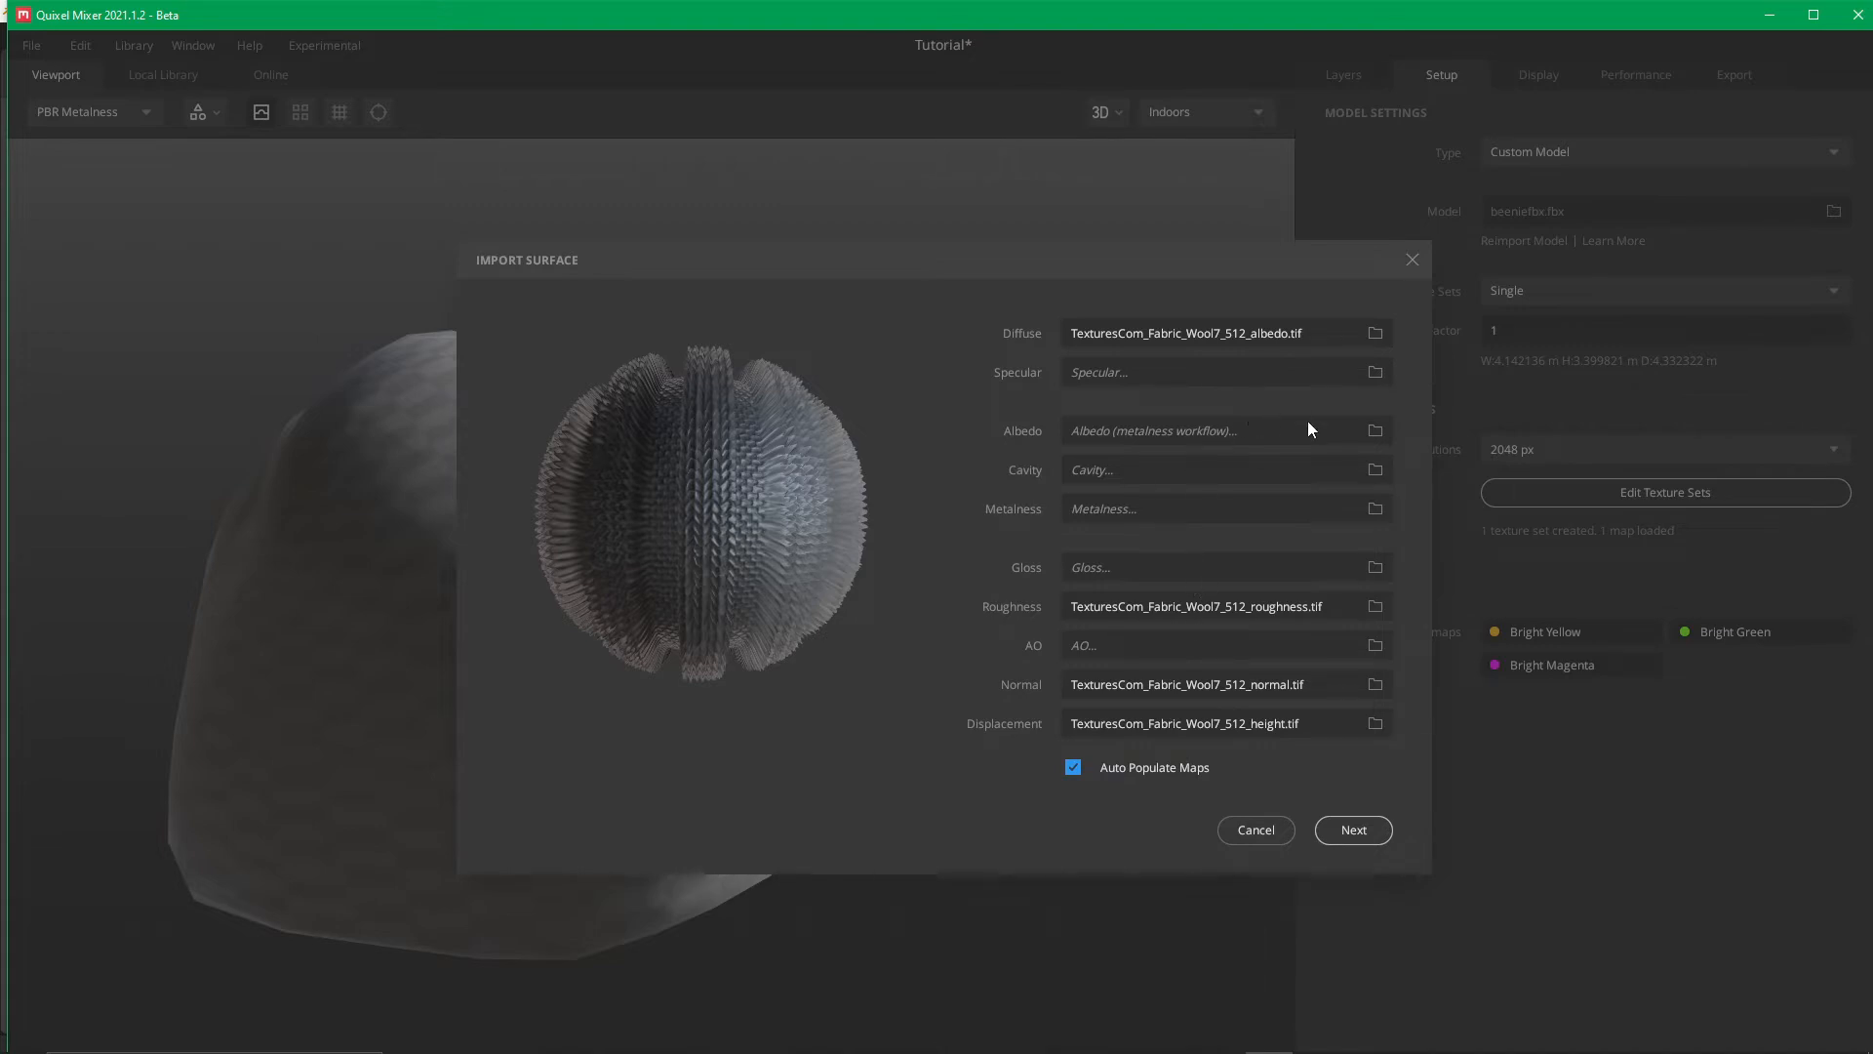
pyautogui.click(1375, 646)
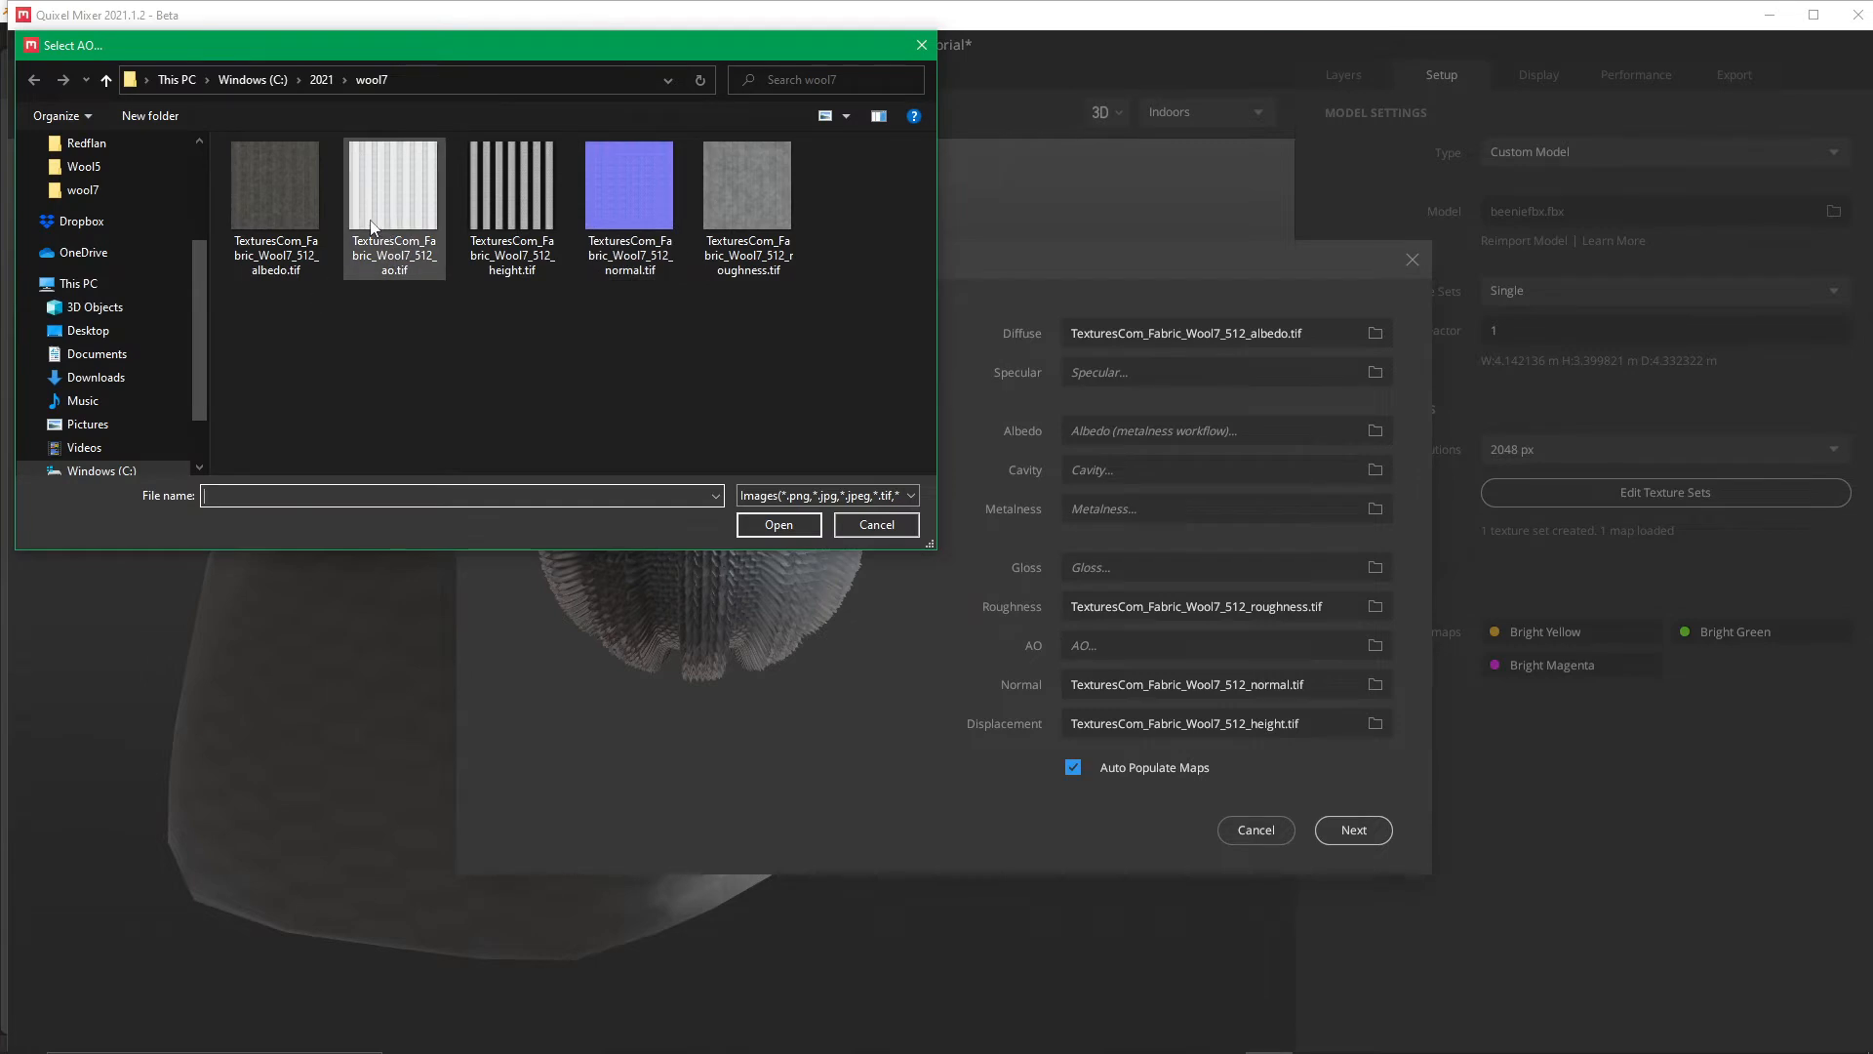
pyautogui.doubleClick(383, 213)
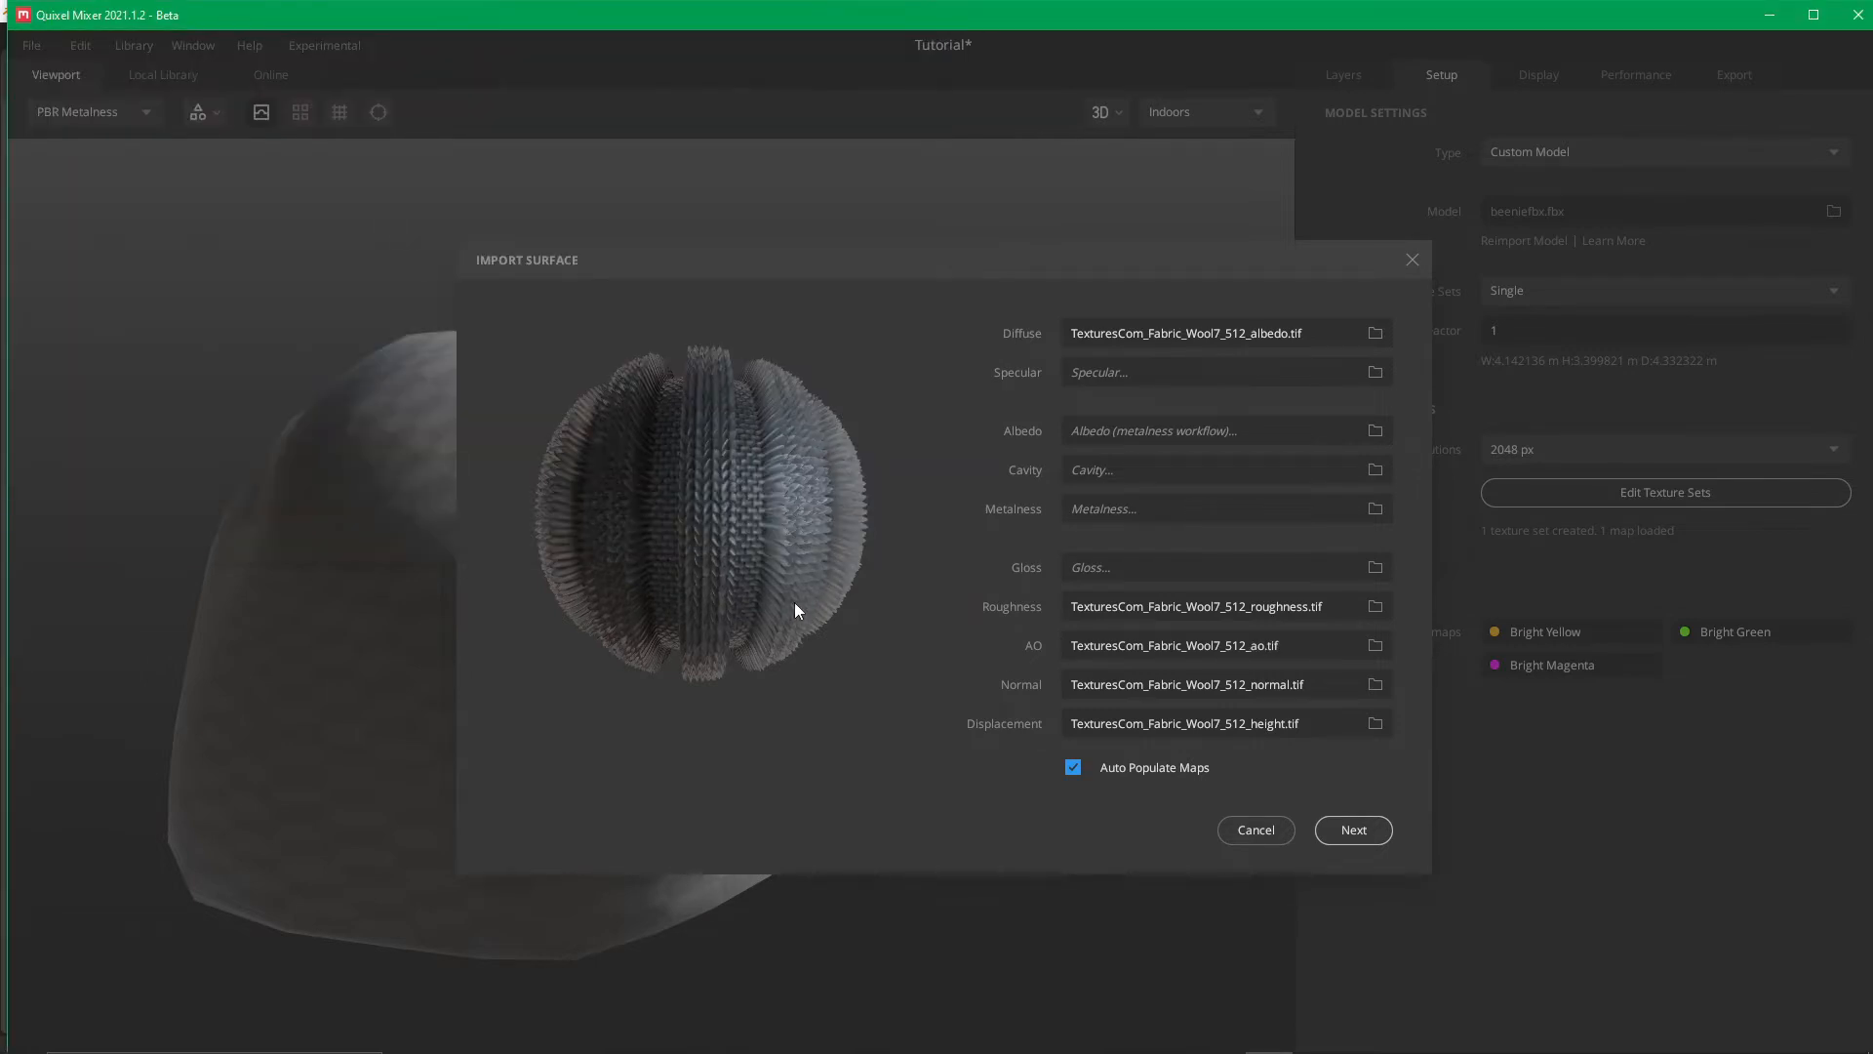
# Continue to the surface details and set the height to 5 and the area to 3 m
pyautogui.click(1339, 832)
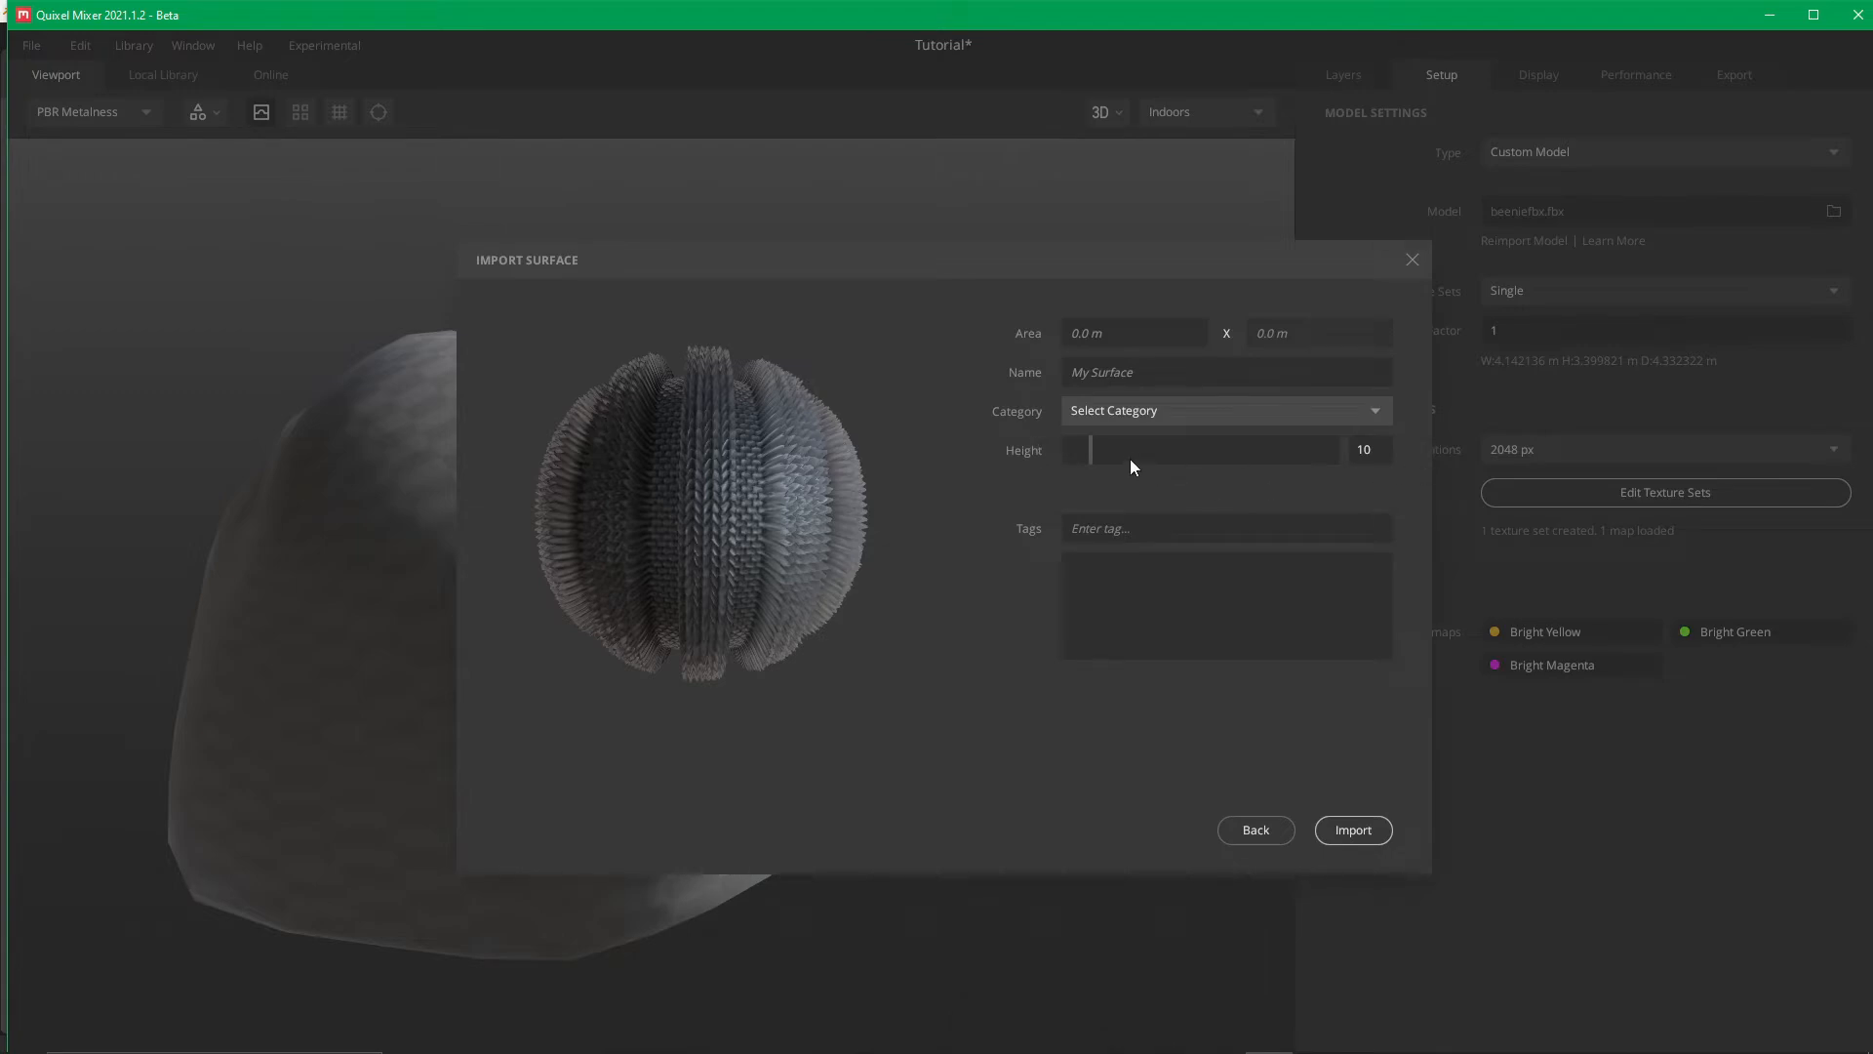
pyautogui.moveTo(1101, 449)
pyautogui.mouseDown()
pyautogui.moveTo(1231, 453)
pyautogui.moveTo(1100, 457)
pyautogui.mouseUp()
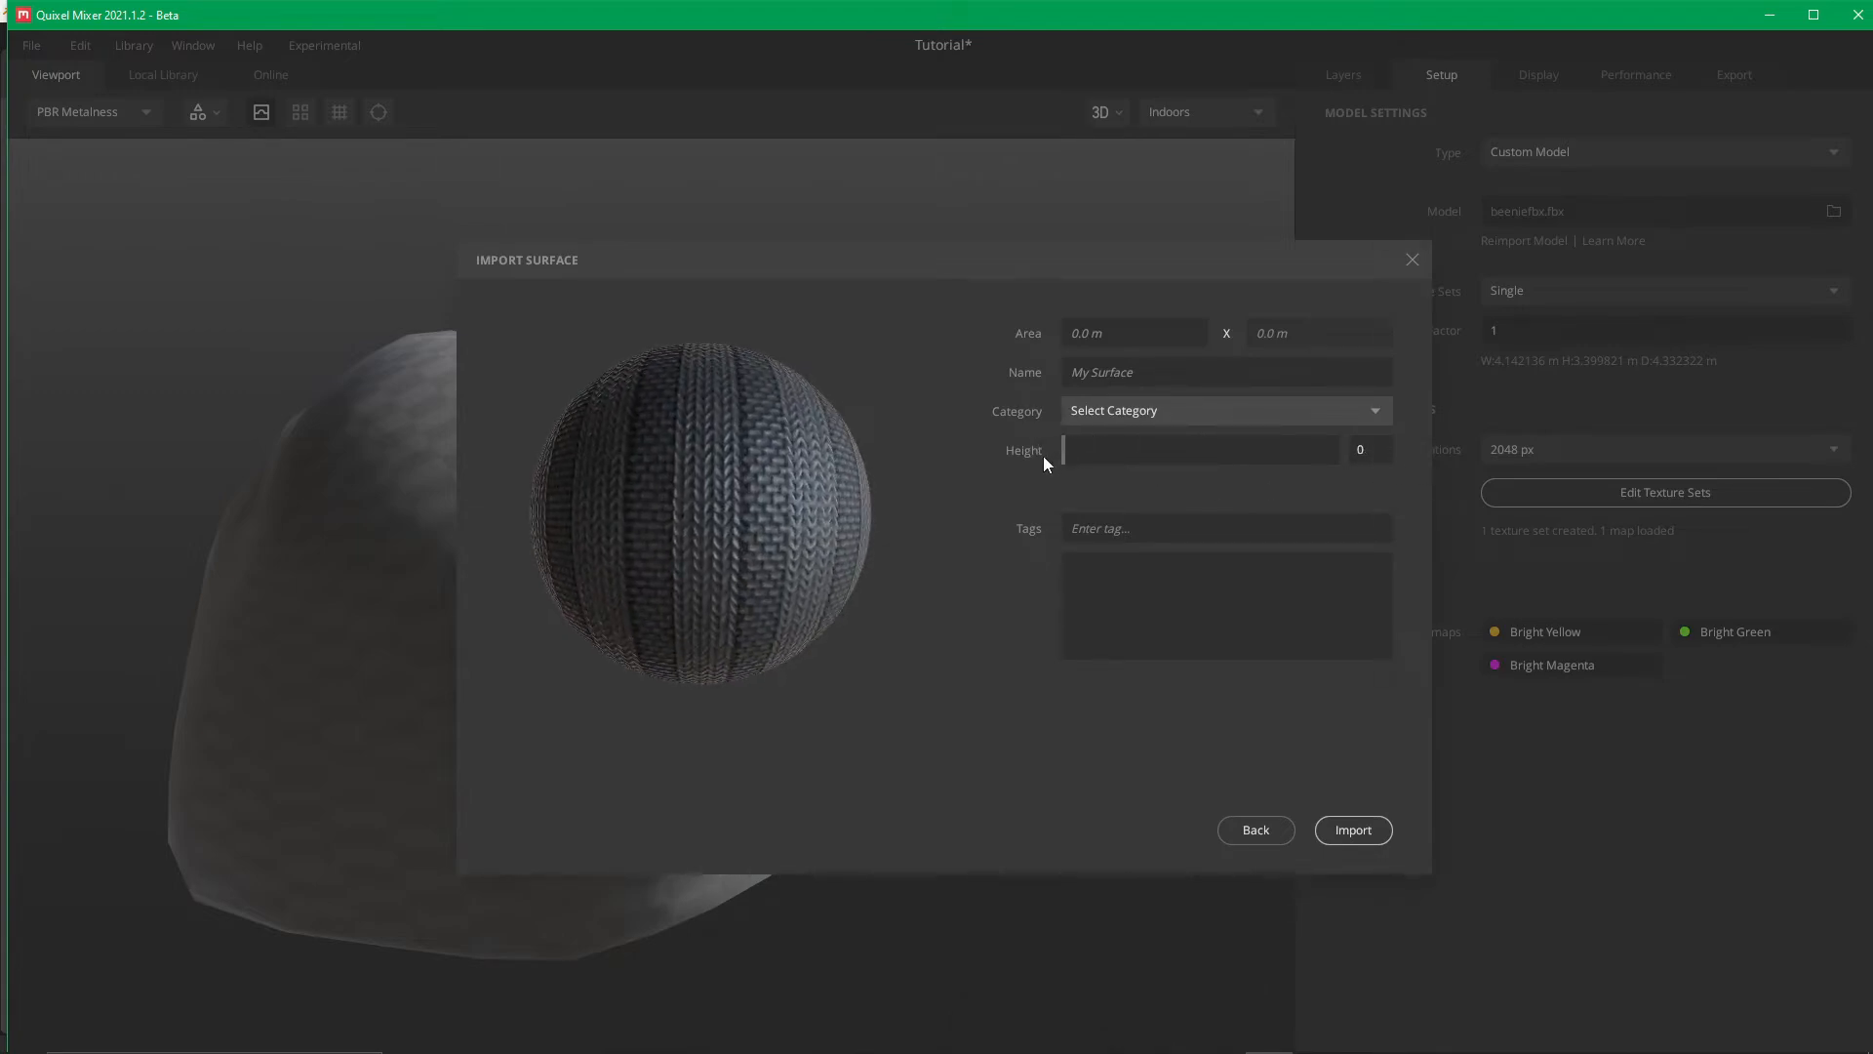
pyautogui.moveTo(1064, 454); pyautogui.dragTo(1036, 443)
pyautogui.write('5')
pyautogui.press('Return')
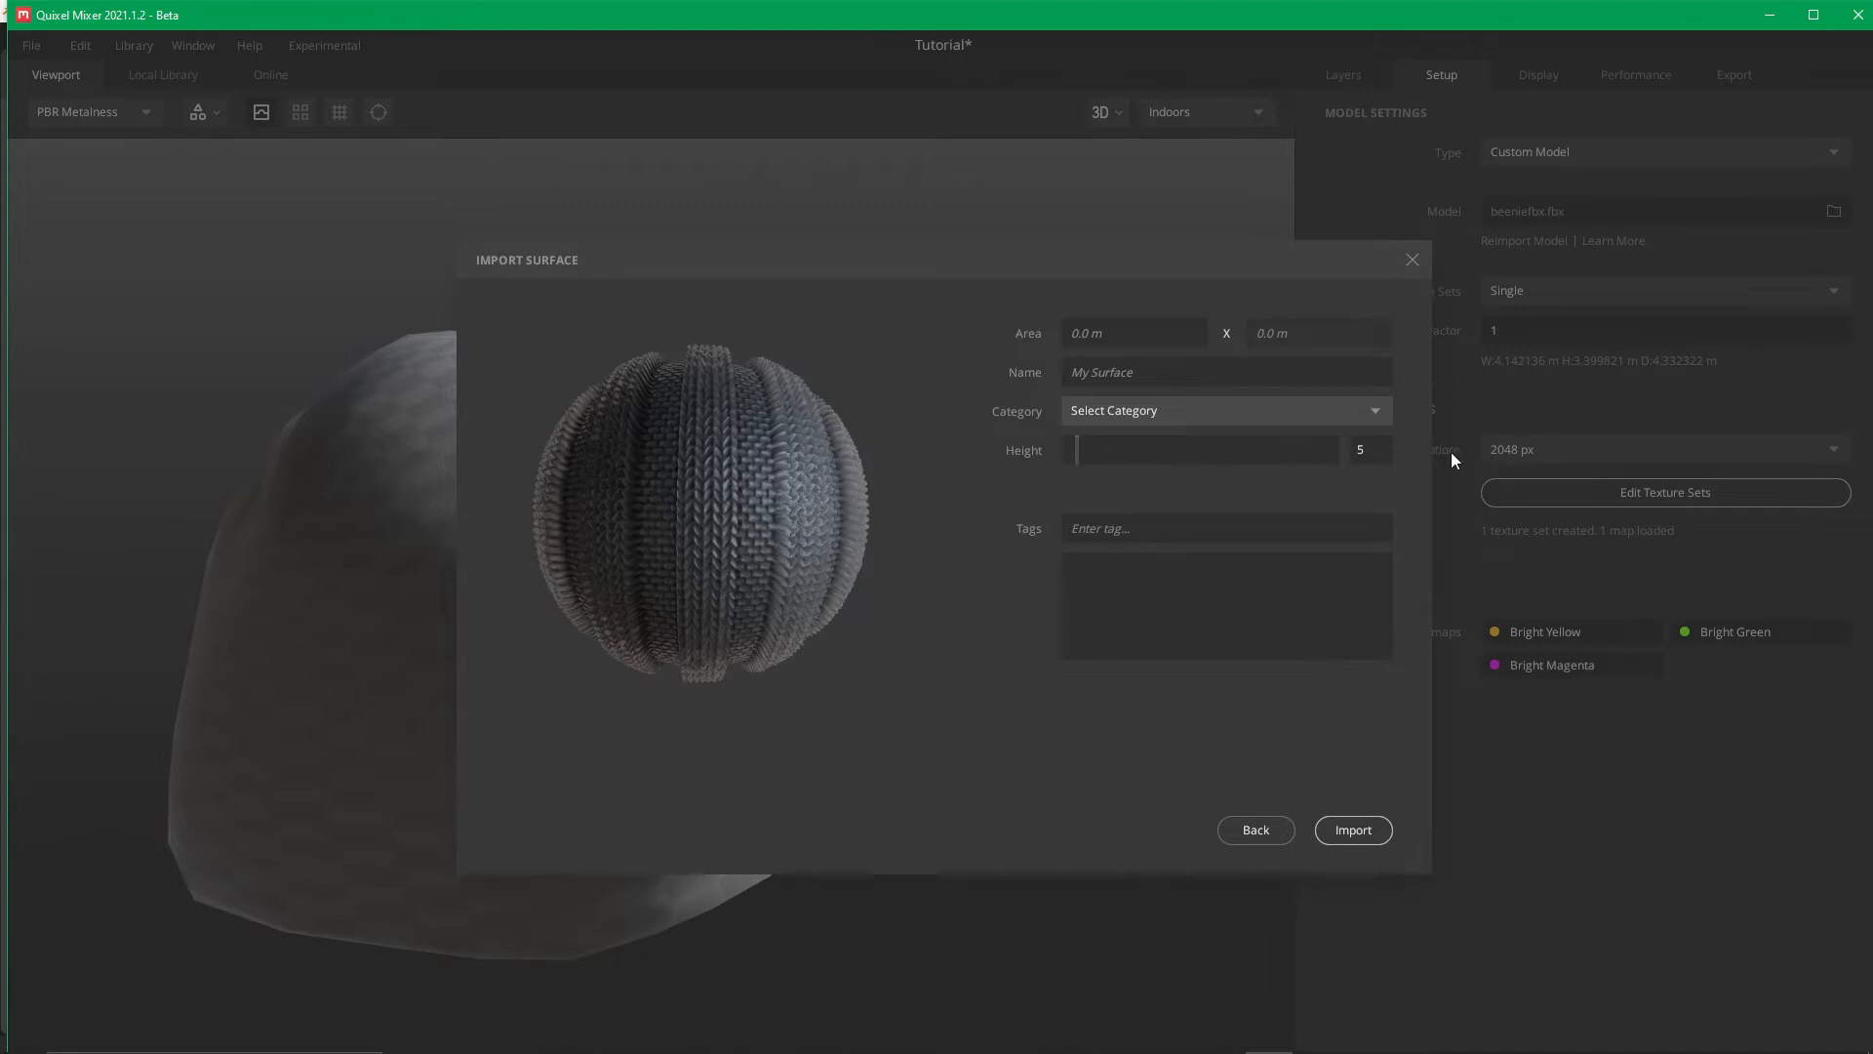
pyautogui.click(1076, 324)
pyautogui.write('3')
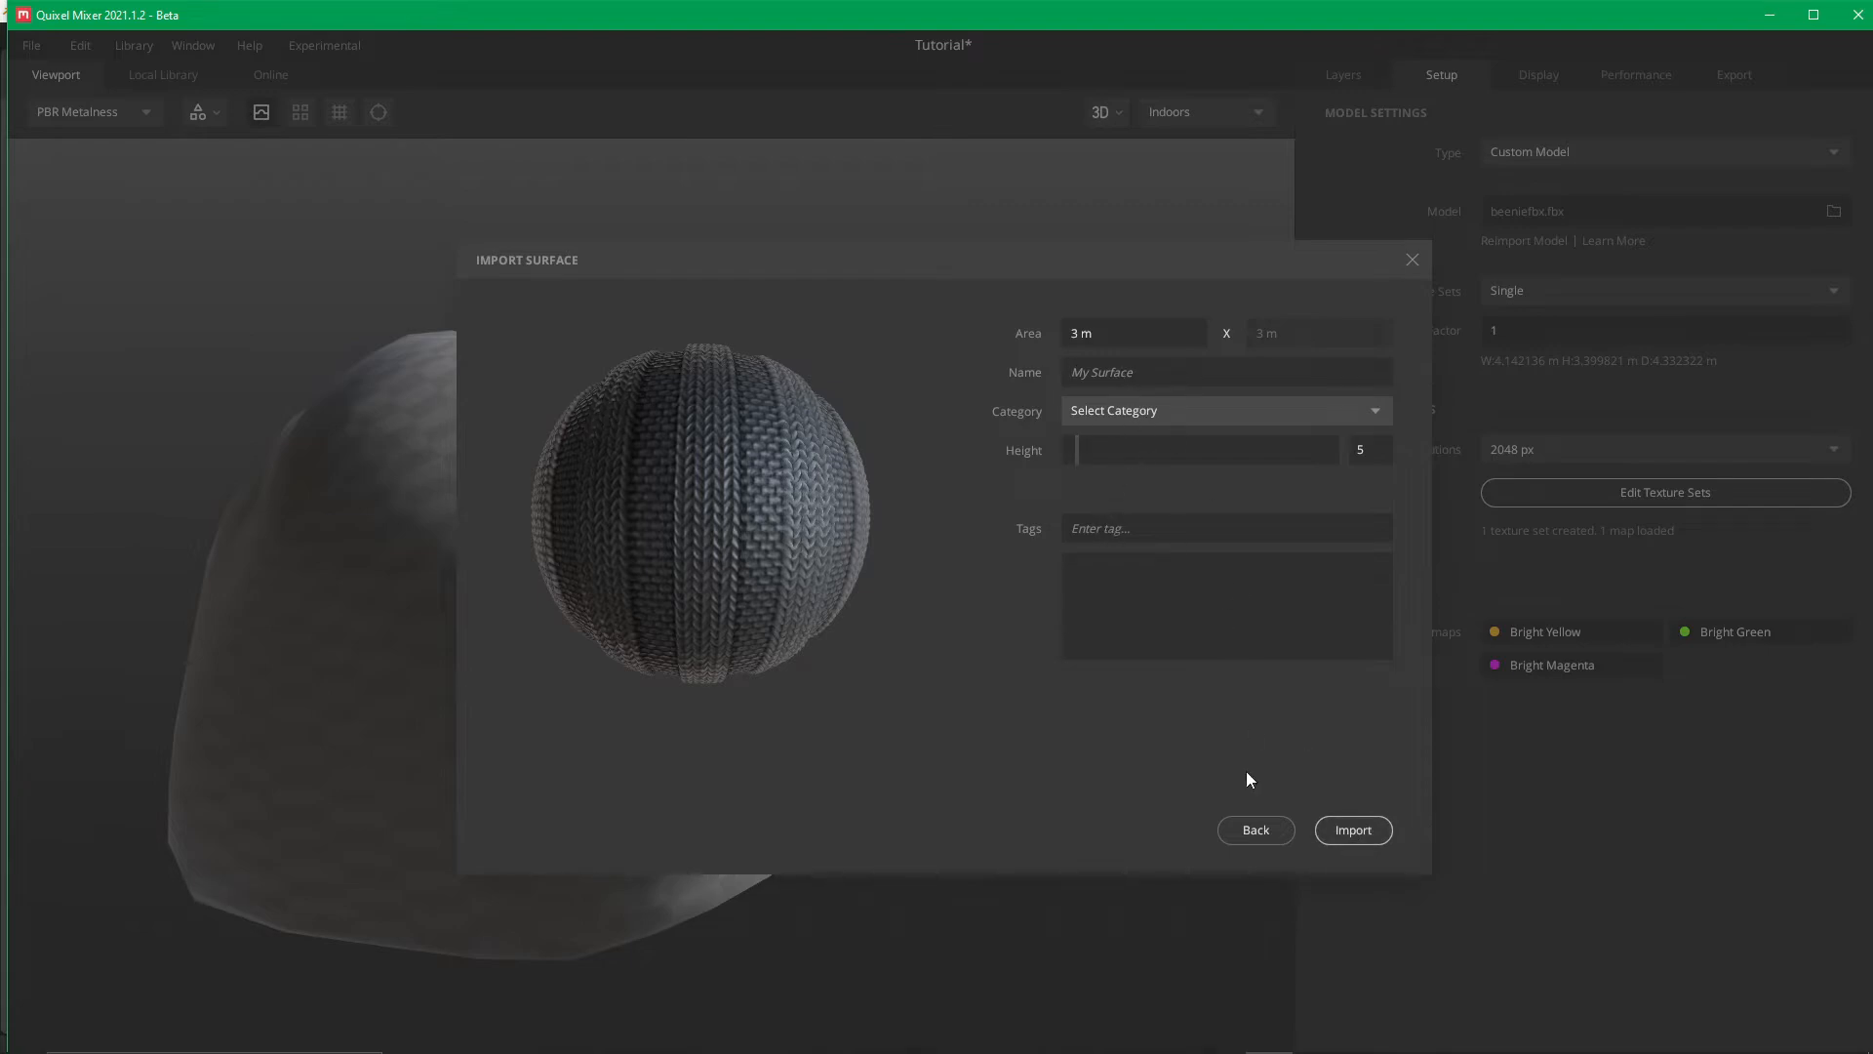
# Name the surface Next, assign it to the My Surfaces category and import it
pyautogui.click(1354, 835)
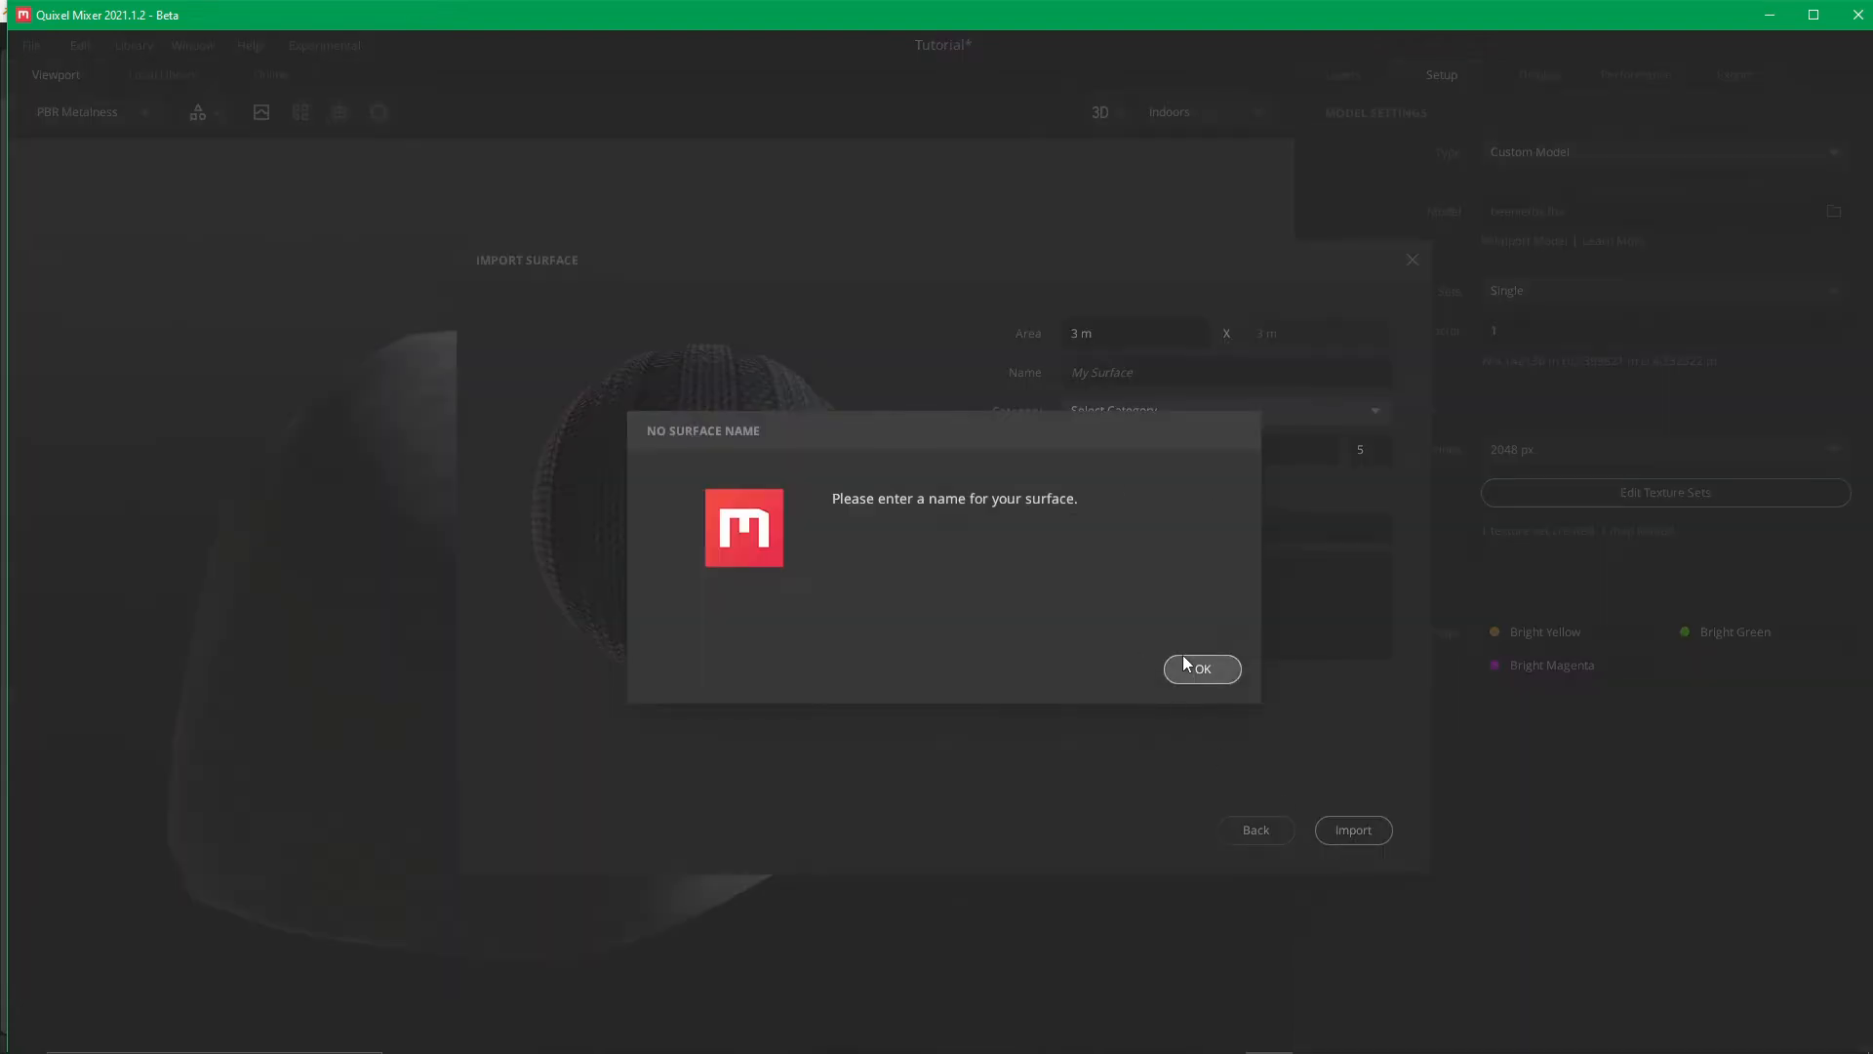
pyautogui.click(1186, 663)
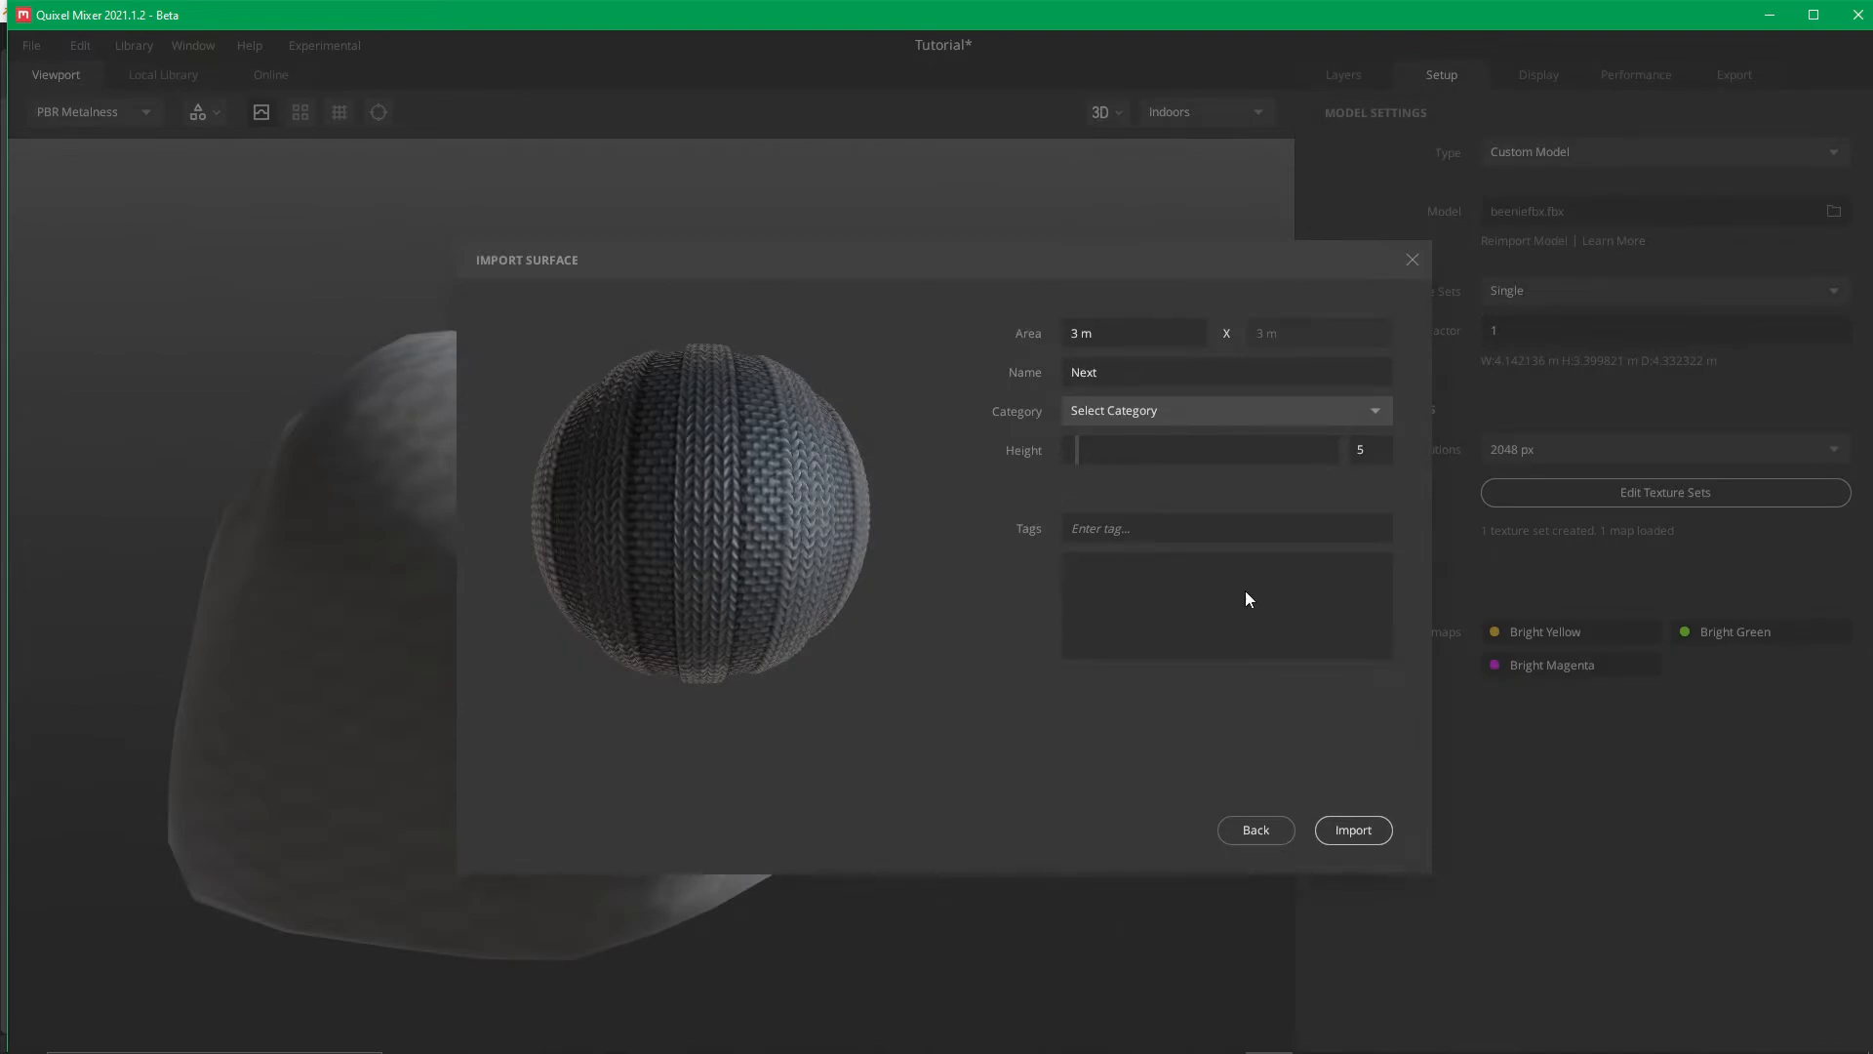
pyautogui.click(1373, 830)
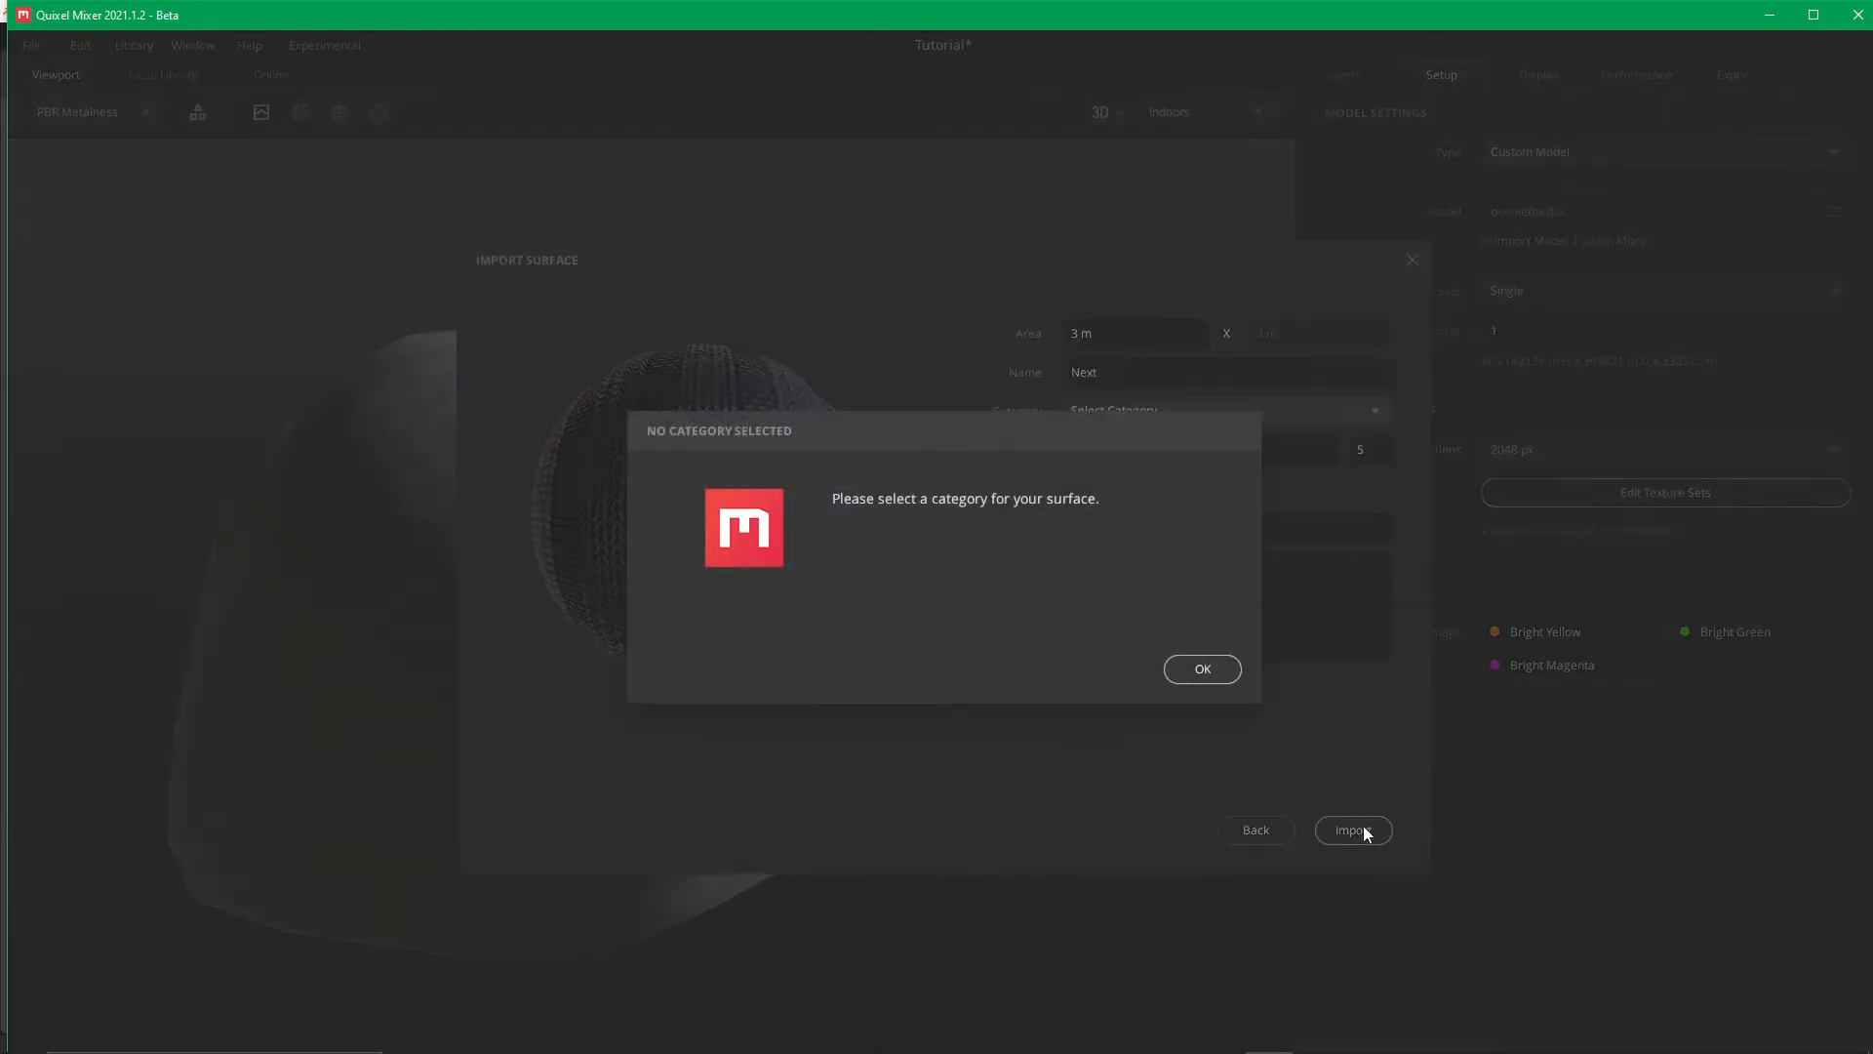
pyautogui.click(1173, 671)
pyautogui.click(1145, 408)
pyautogui.scroll(-2, 1211, 681)
pyautogui.click(1130, 757)
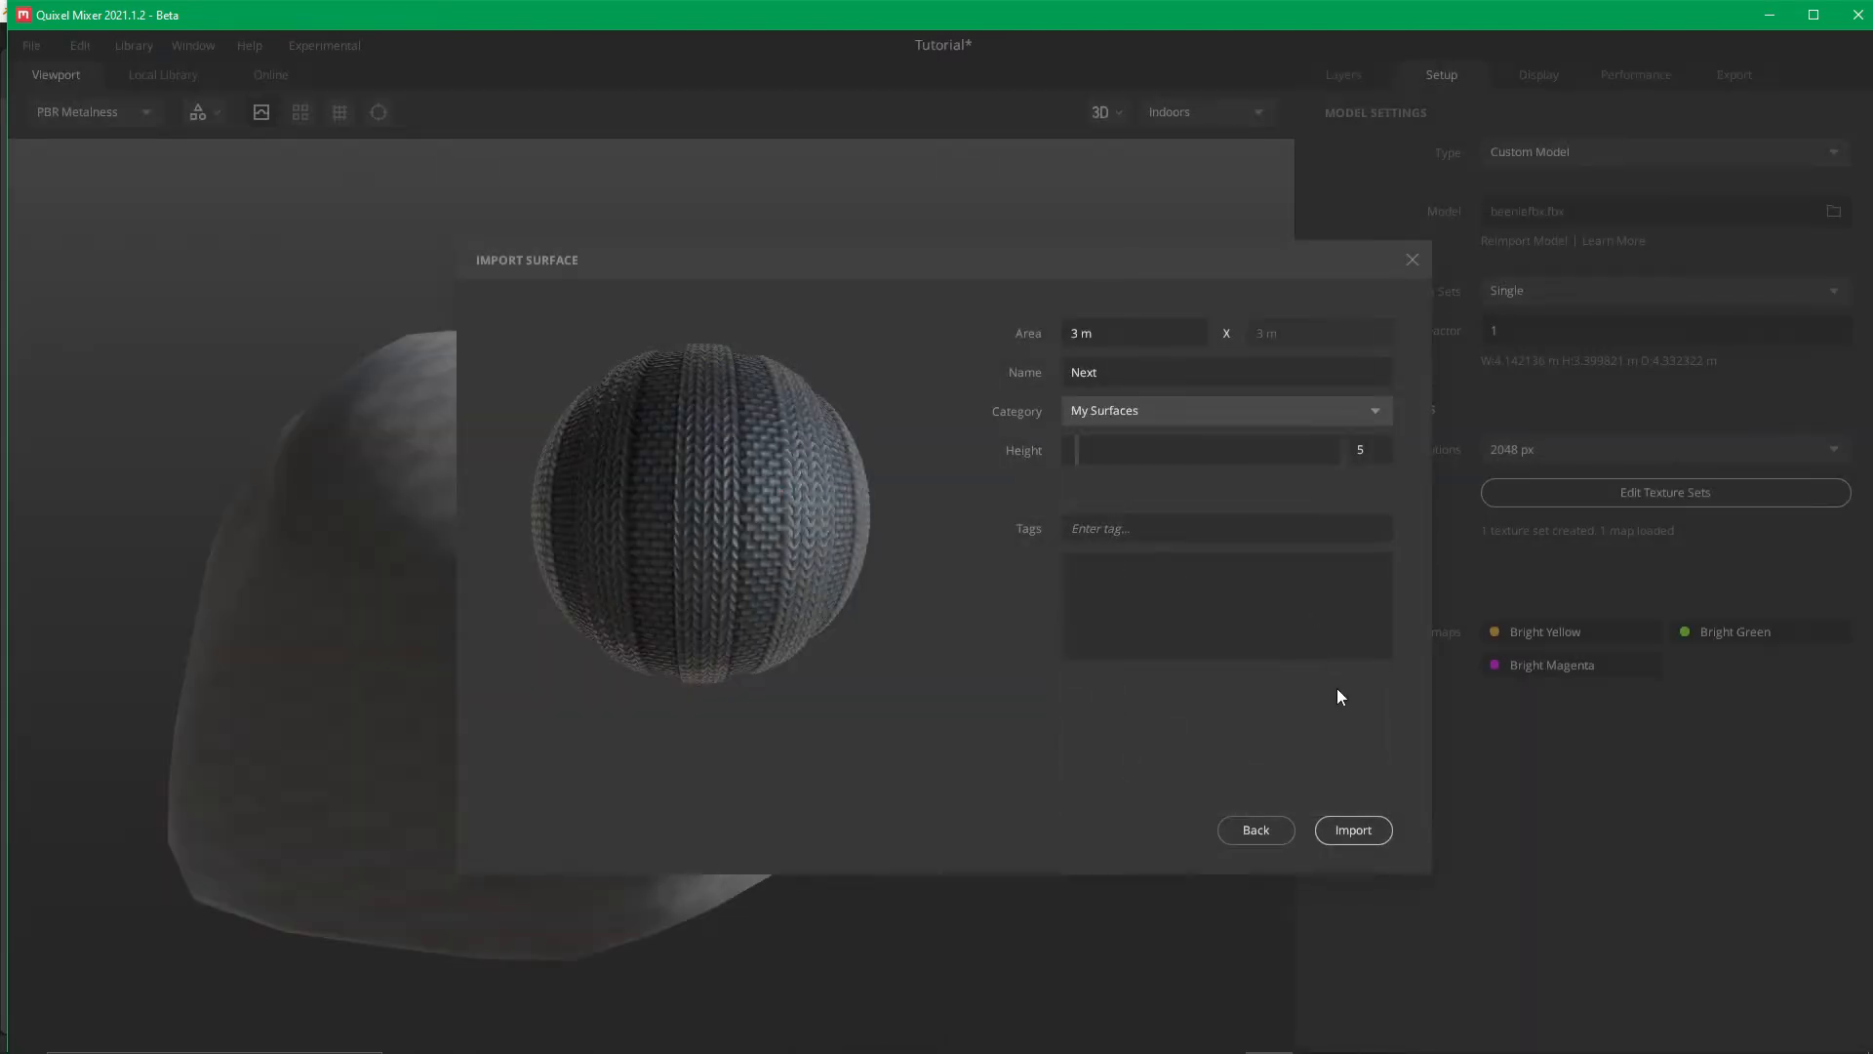
pyautogui.click(1362, 821)
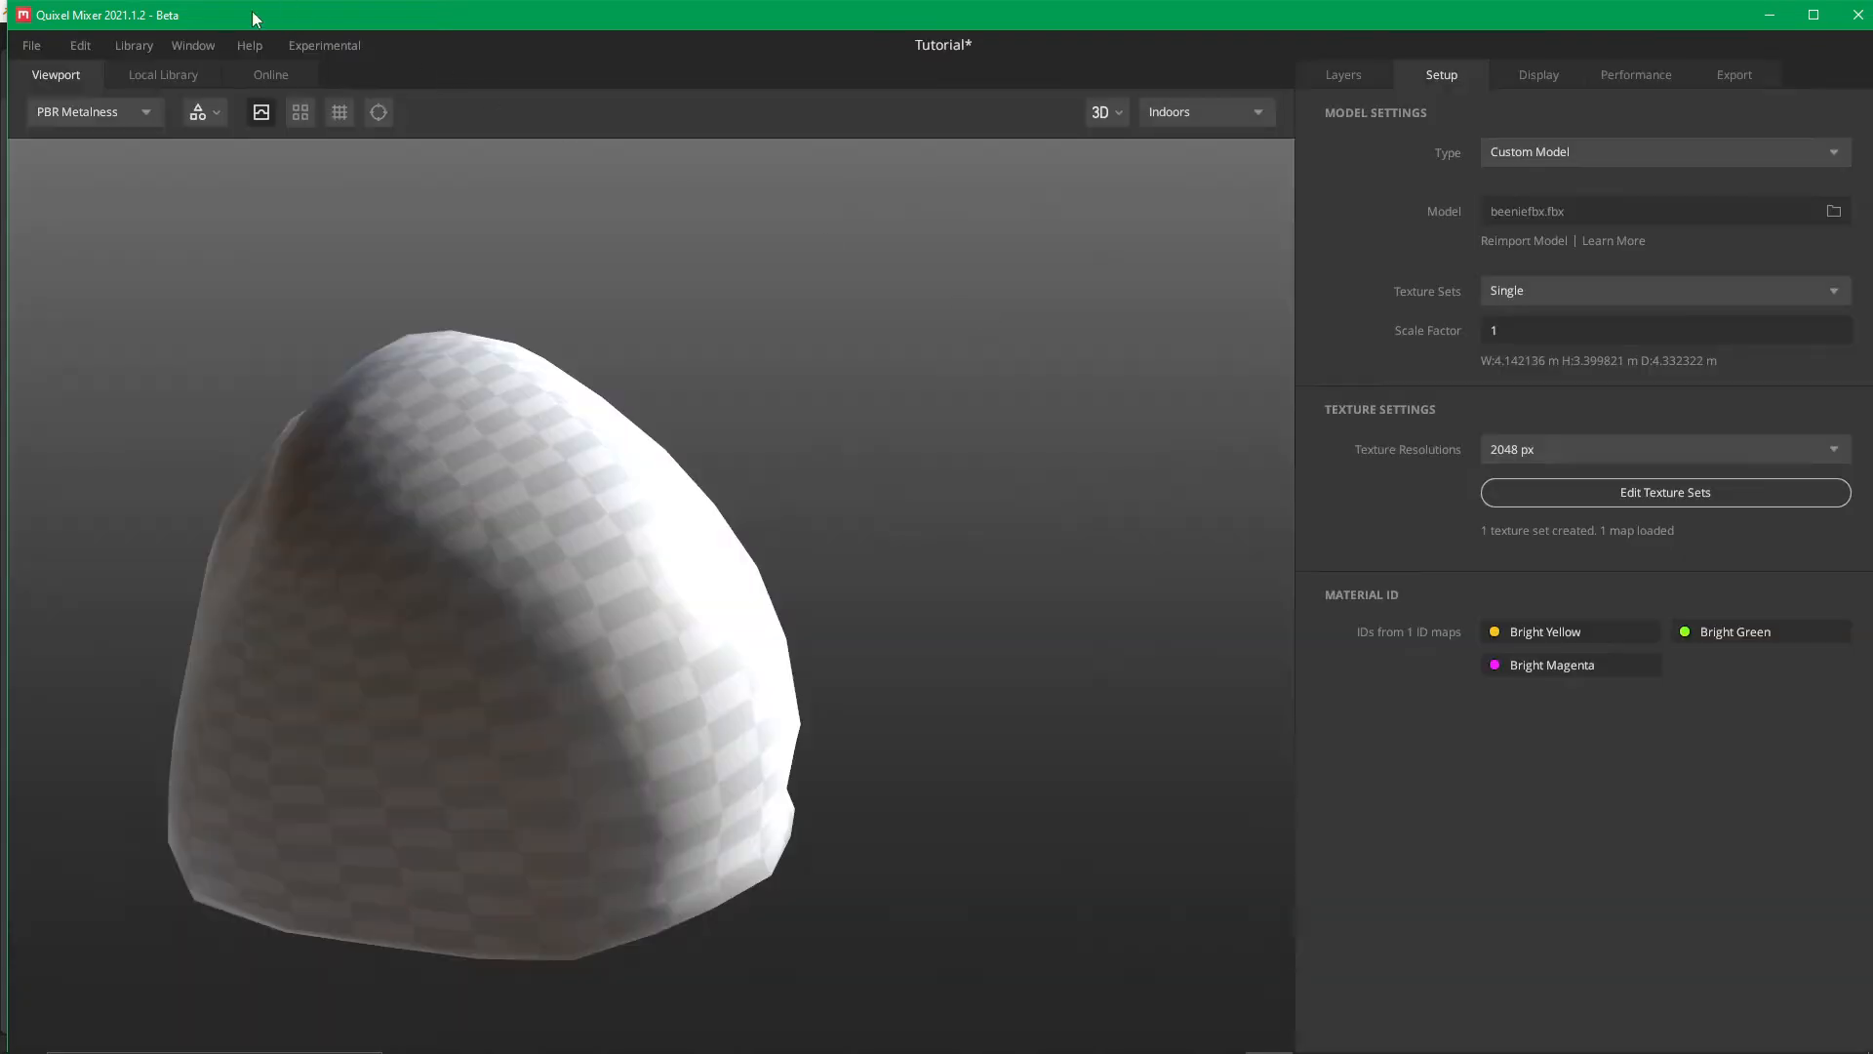
# Remove the Next surface from the local library
pyautogui.click(154, 74)
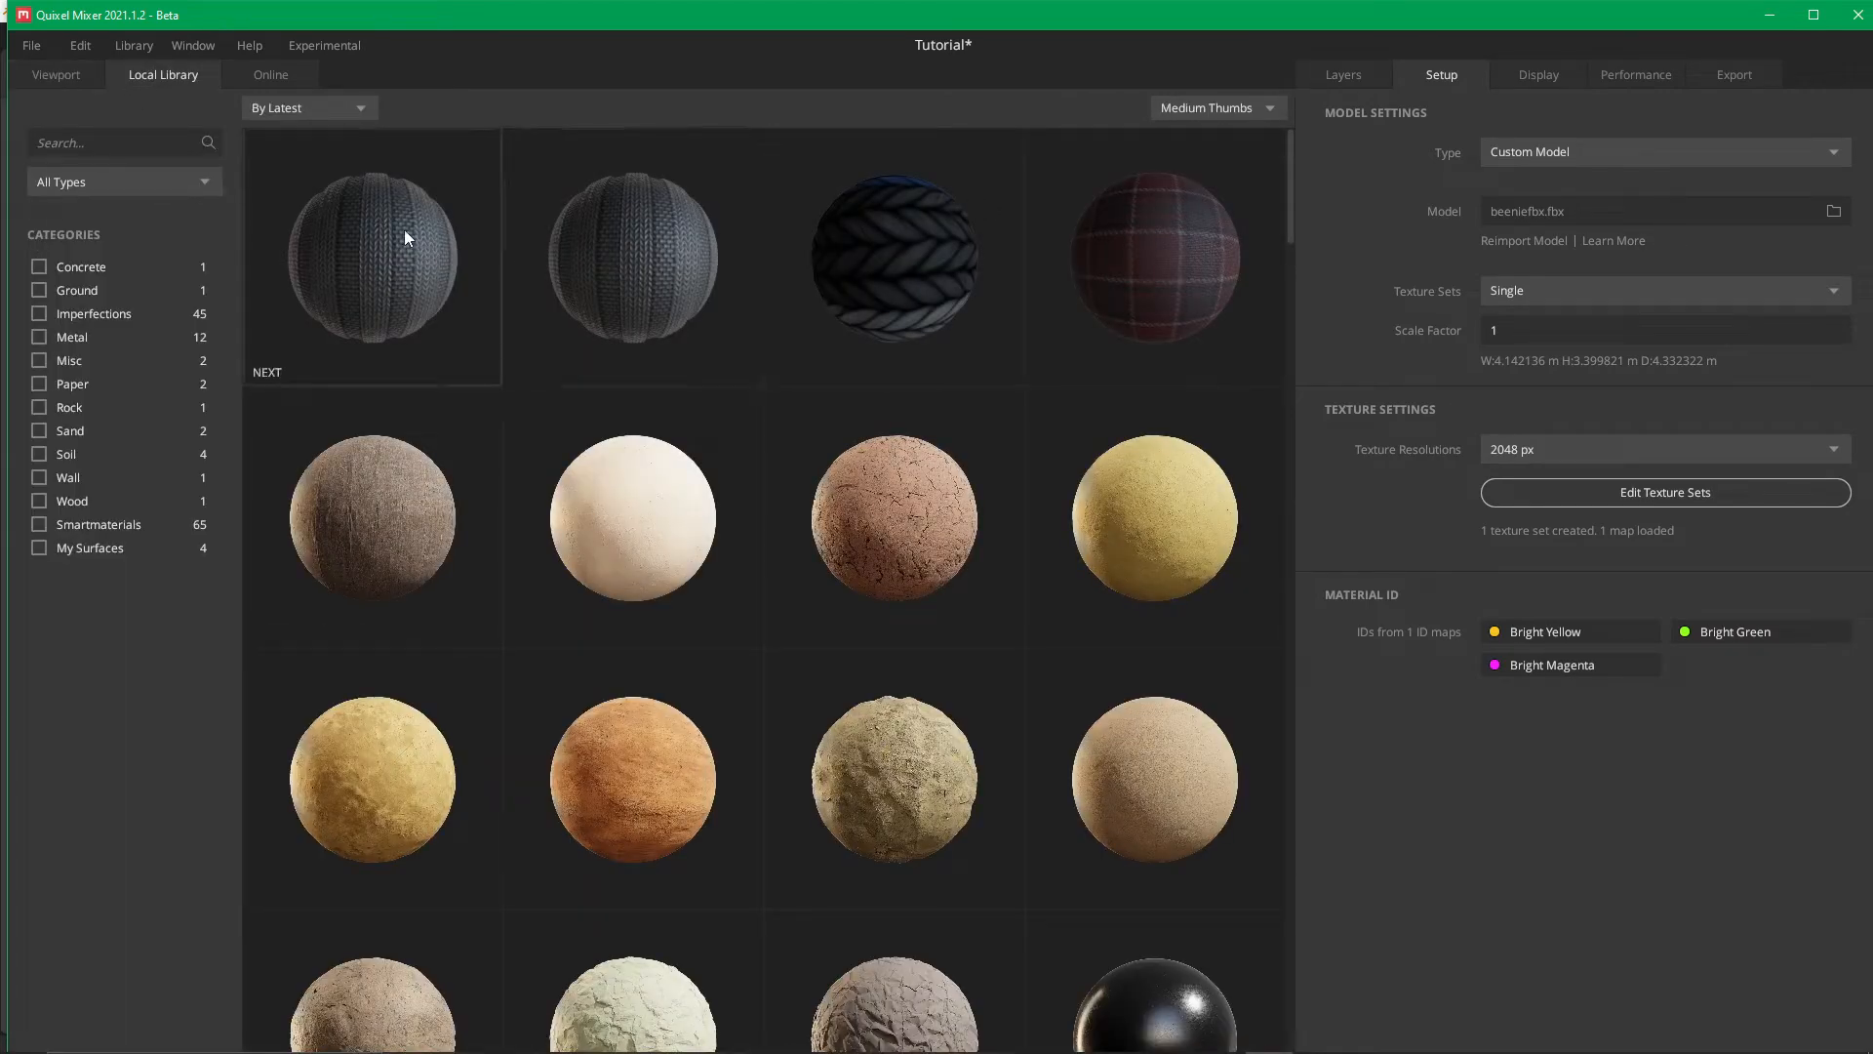
pyautogui.rightClick(449, 279)
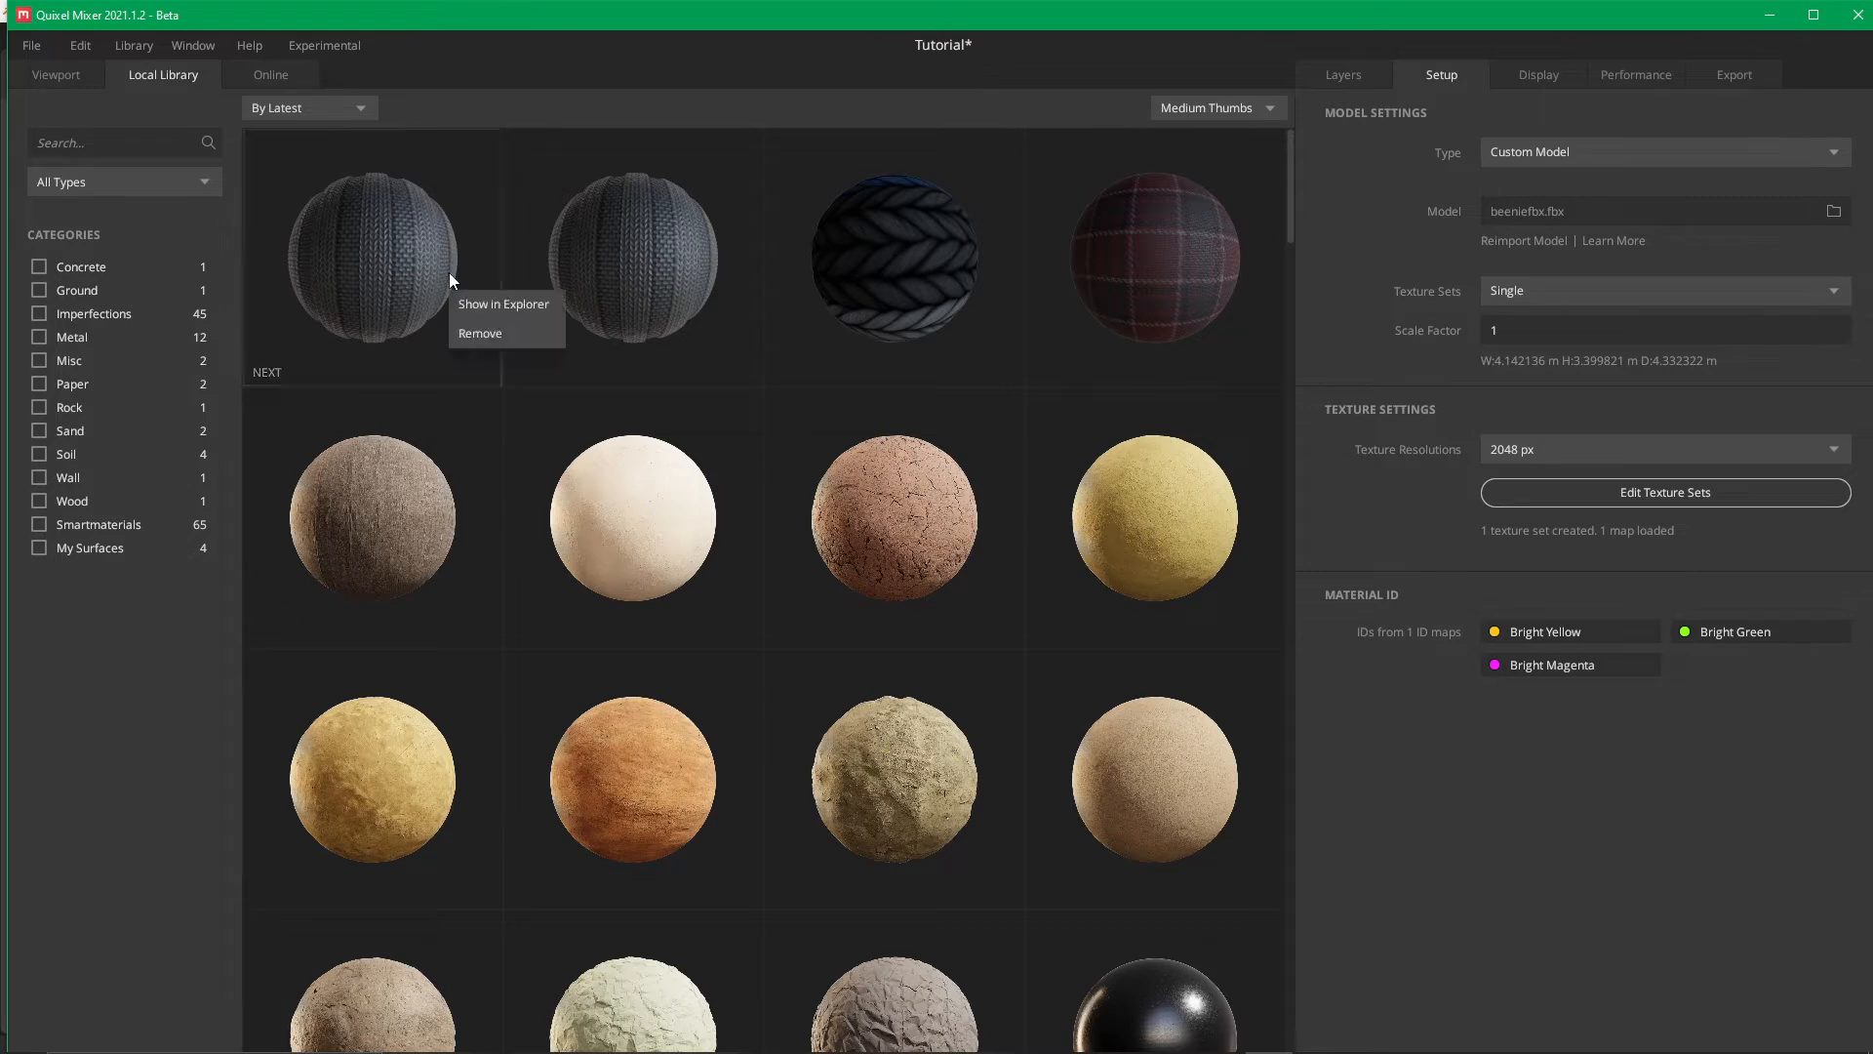
pyautogui.click(498, 335)
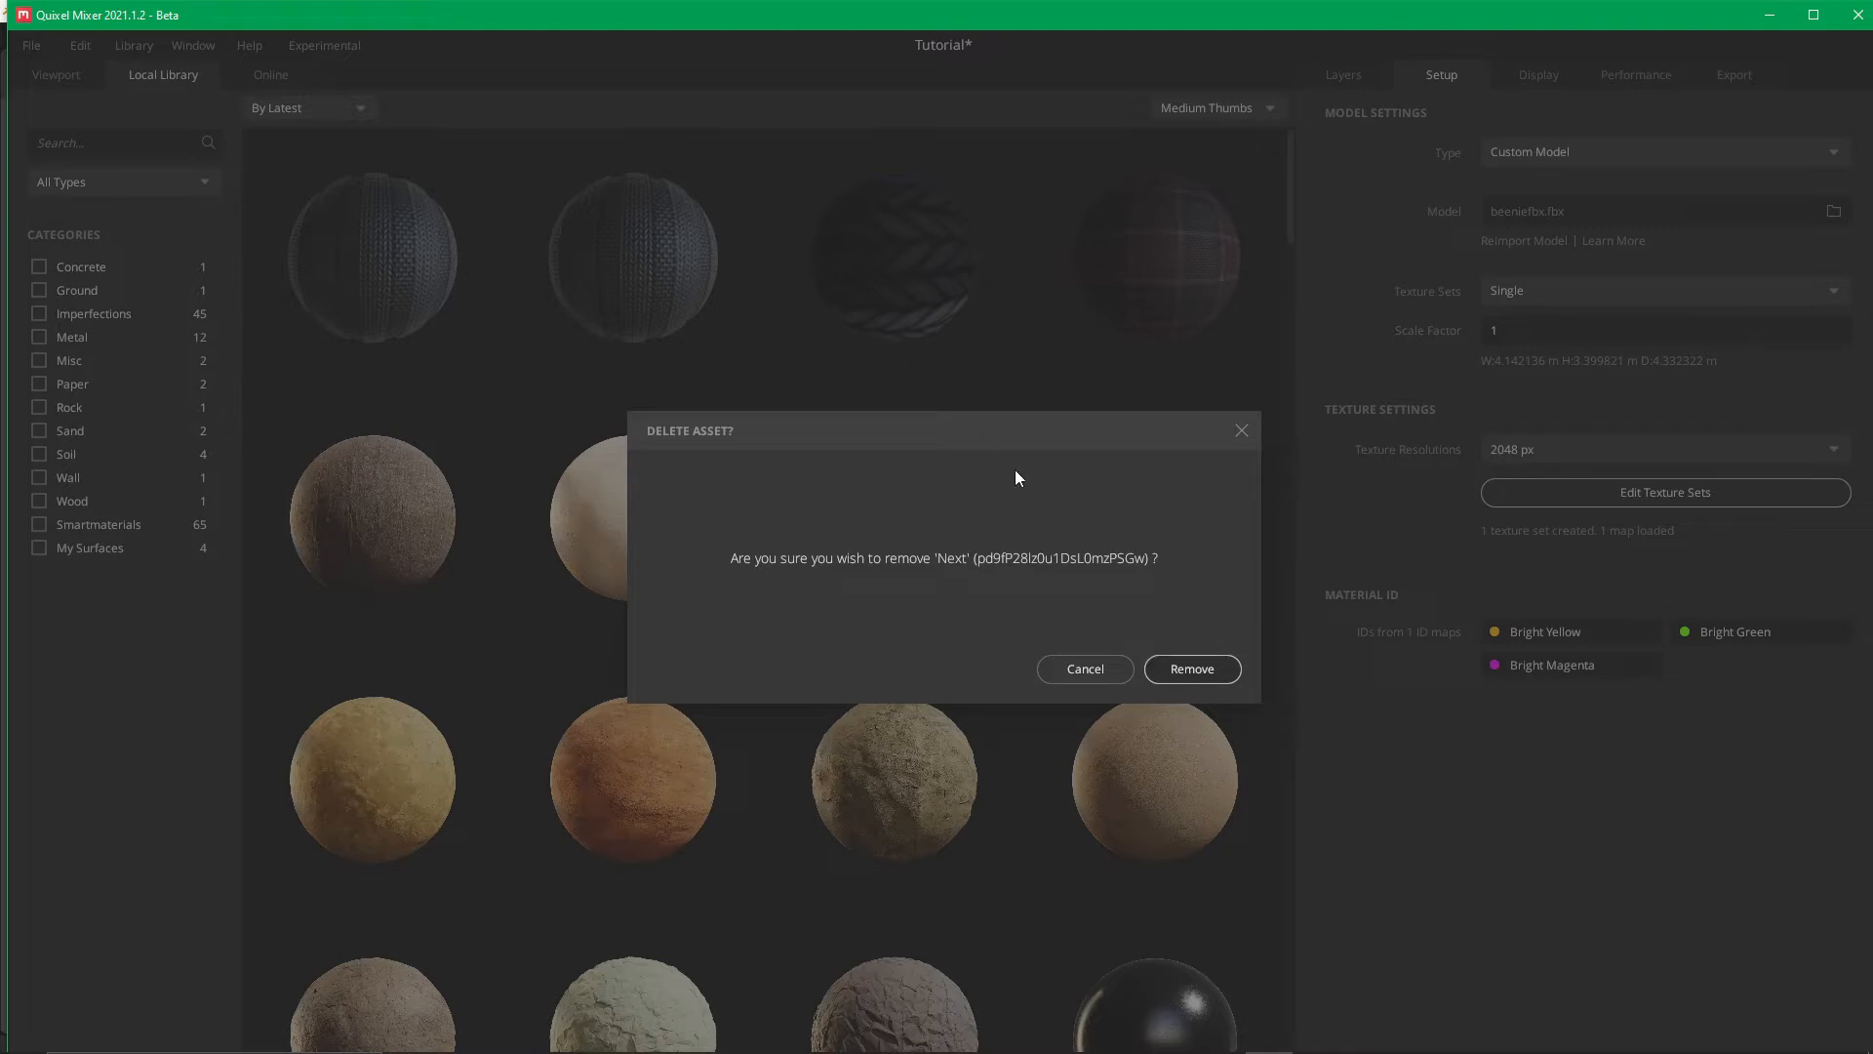
pyautogui.click(1195, 671)
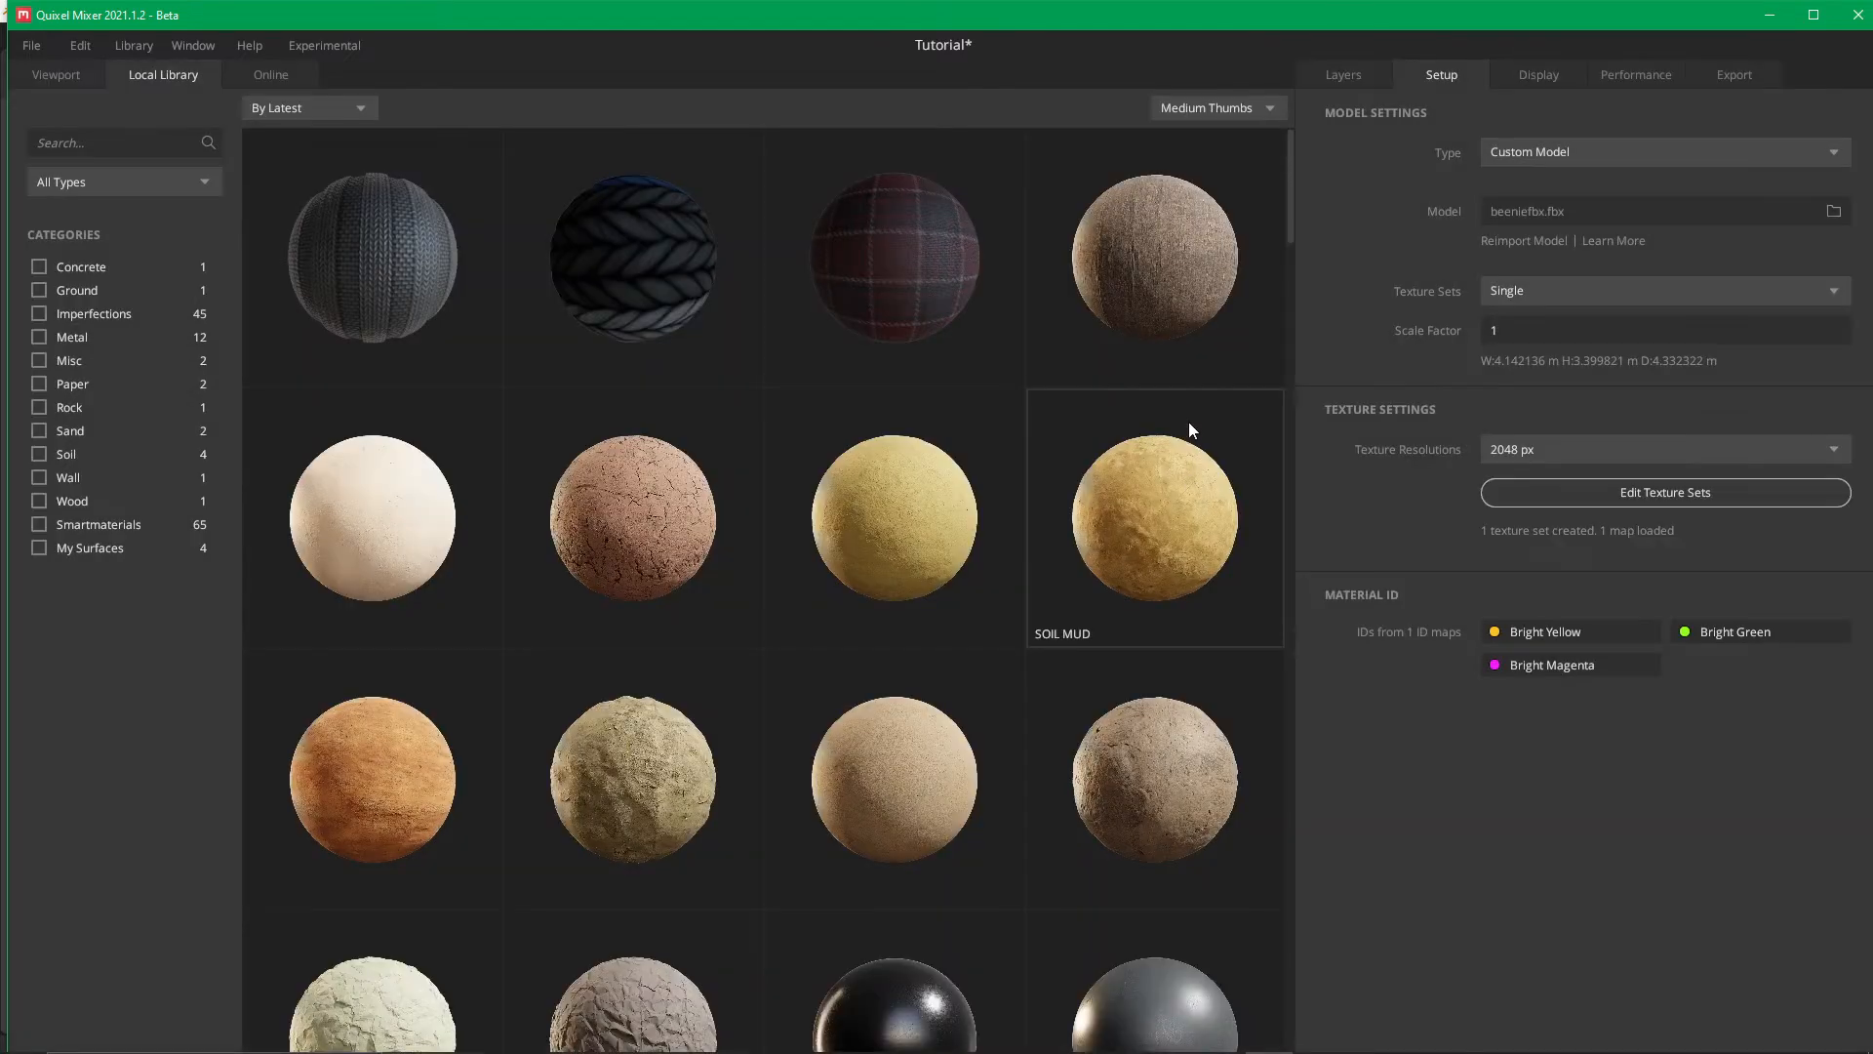
# Apply the Wool 5 surface from the local library to the beenie and inspect it from several sides
pyautogui.click(387, 211)
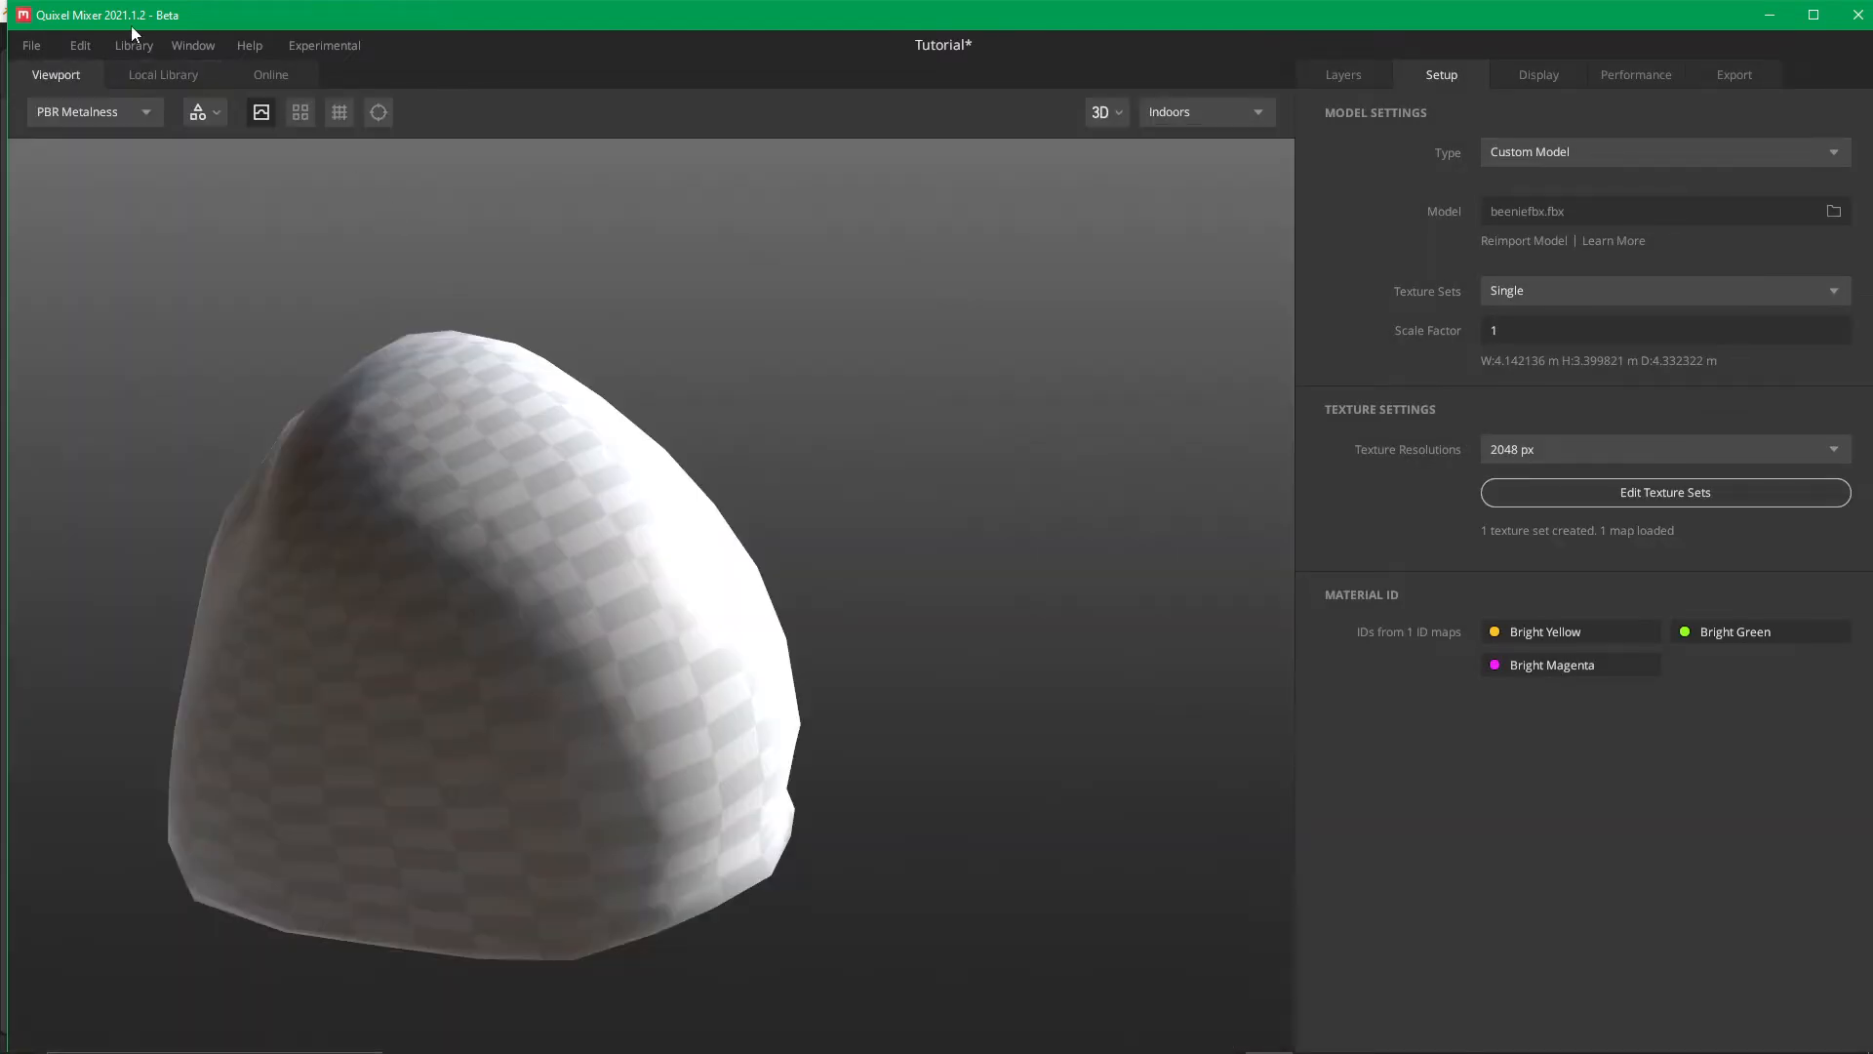
pyautogui.moveTo(564, 517); pyautogui.dragTo(997, 678)
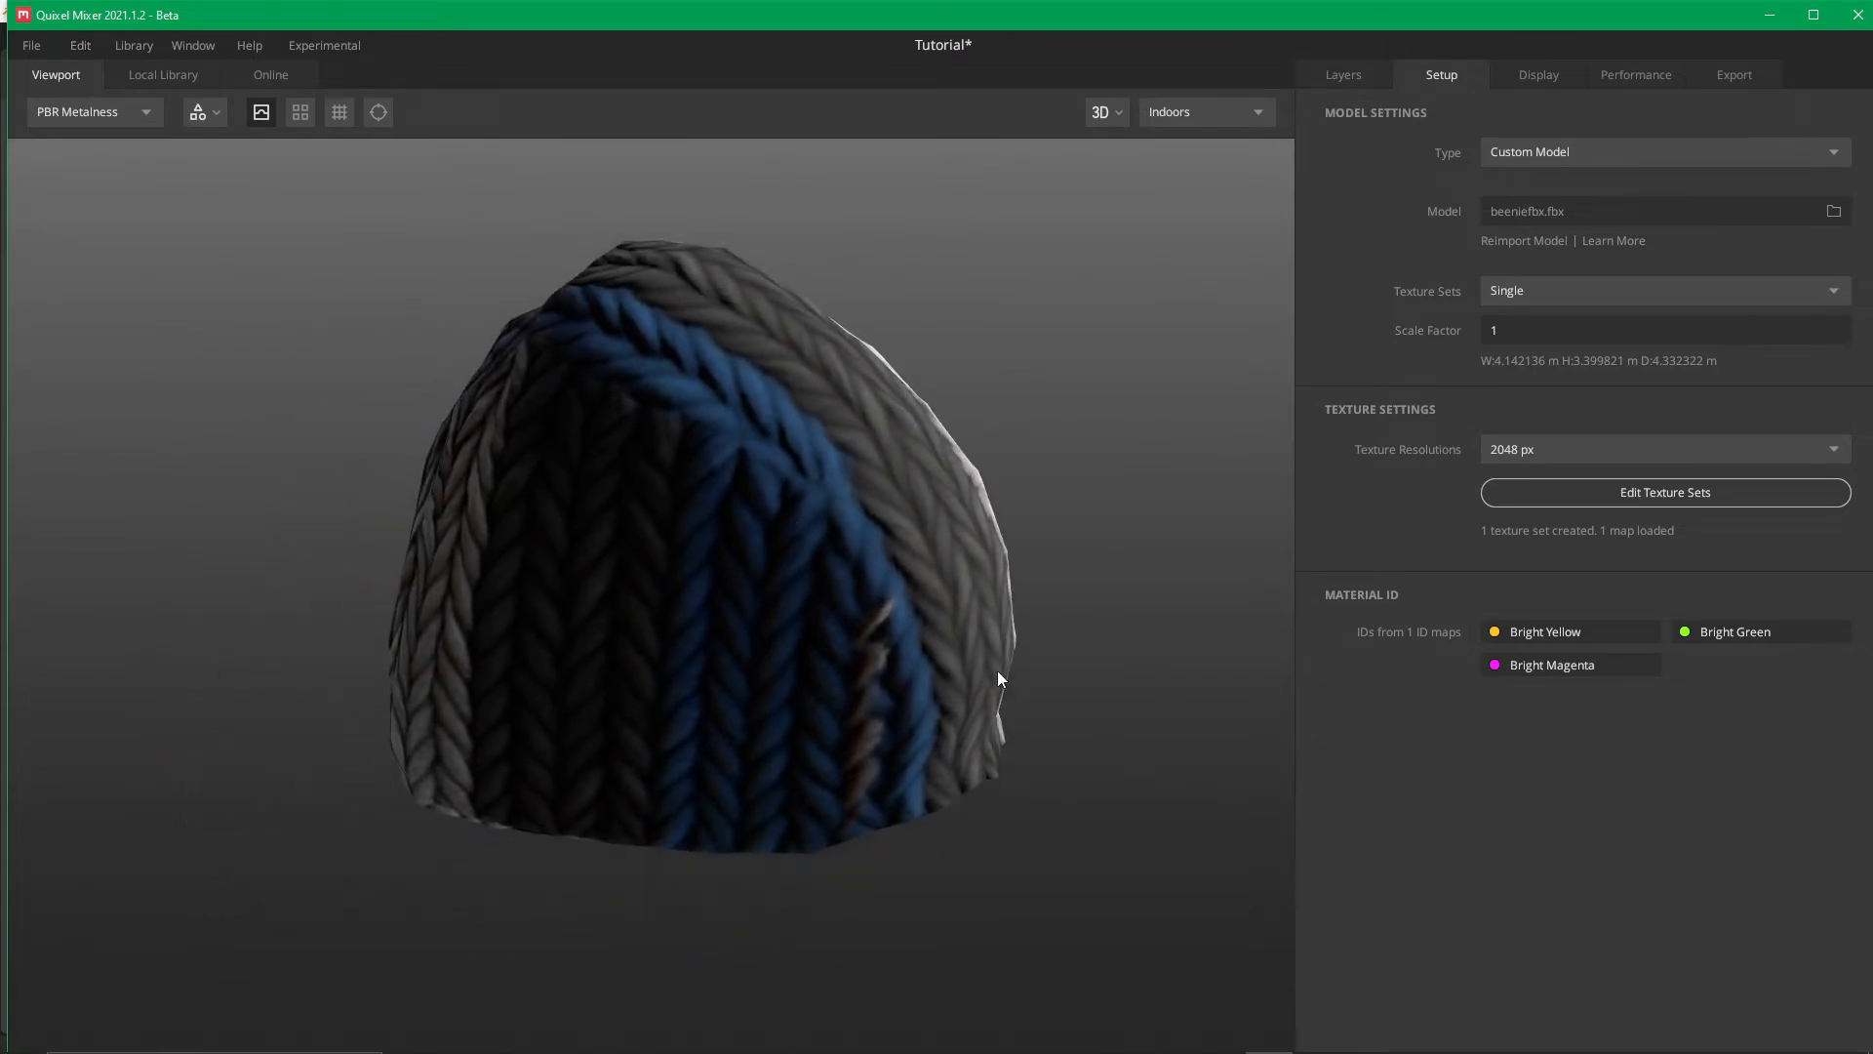
pyautogui.moveTo(1061, 599)
pyautogui.mouseDown()
pyautogui.moveTo(688, 471)
pyautogui.moveTo(431, 453)
pyautogui.moveTo(1038, 552)
pyautogui.moveTo(1192, 499)
pyautogui.moveTo(459, 439)
pyautogui.moveTo(355, 531)
pyautogui.moveTo(574, 680)
pyautogui.moveTo(624, 677)
pyautogui.mouseUp()
pyautogui.scroll(3, 623, 677)
pyautogui.moveTo(624, 677); pyautogui.dragTo(731, 564, button='middle')
pyautogui.moveTo(722, 580)
pyautogui.mouseDown()
pyautogui.moveTo(706, 482)
pyautogui.moveTo(493, 359)
pyautogui.moveTo(780, 435)
pyautogui.mouseUp()
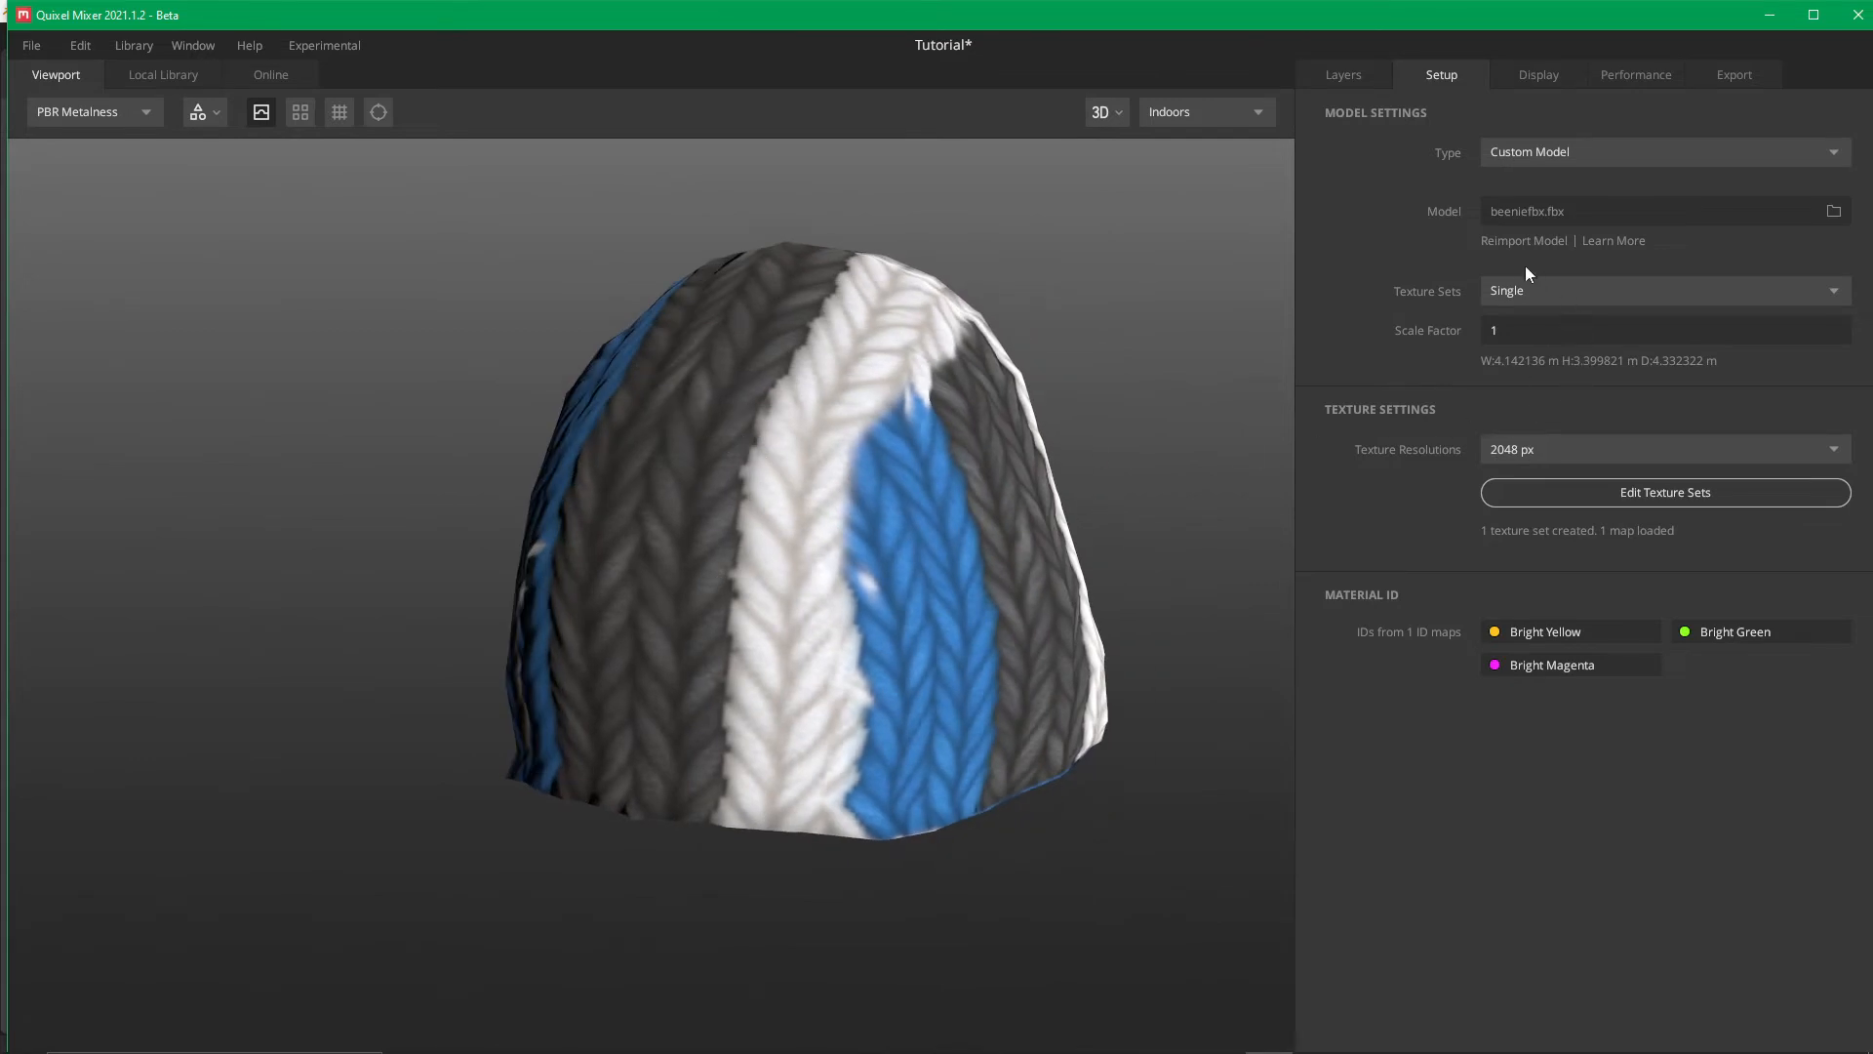
# Set the Wool 5 layer's height frequency to -2.129 high and 0.139 low
pyautogui.click(1341, 74)
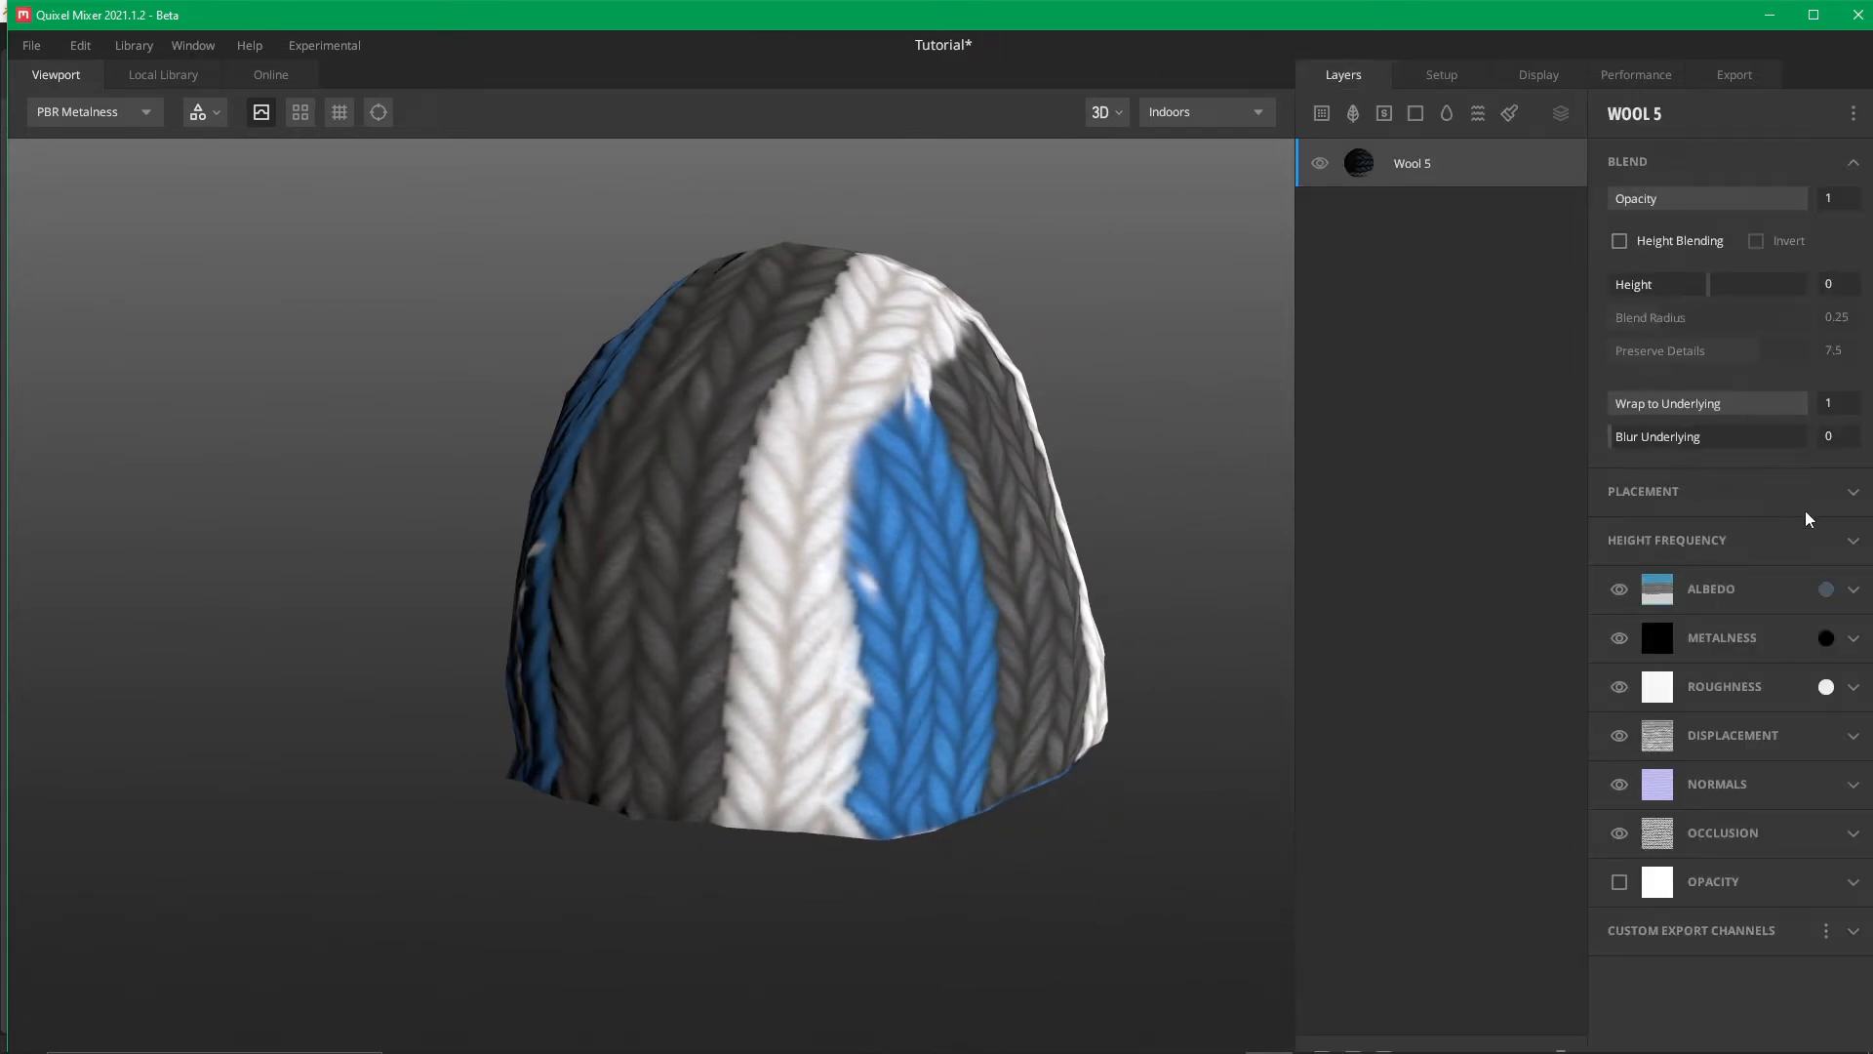
pyautogui.click(1851, 541)
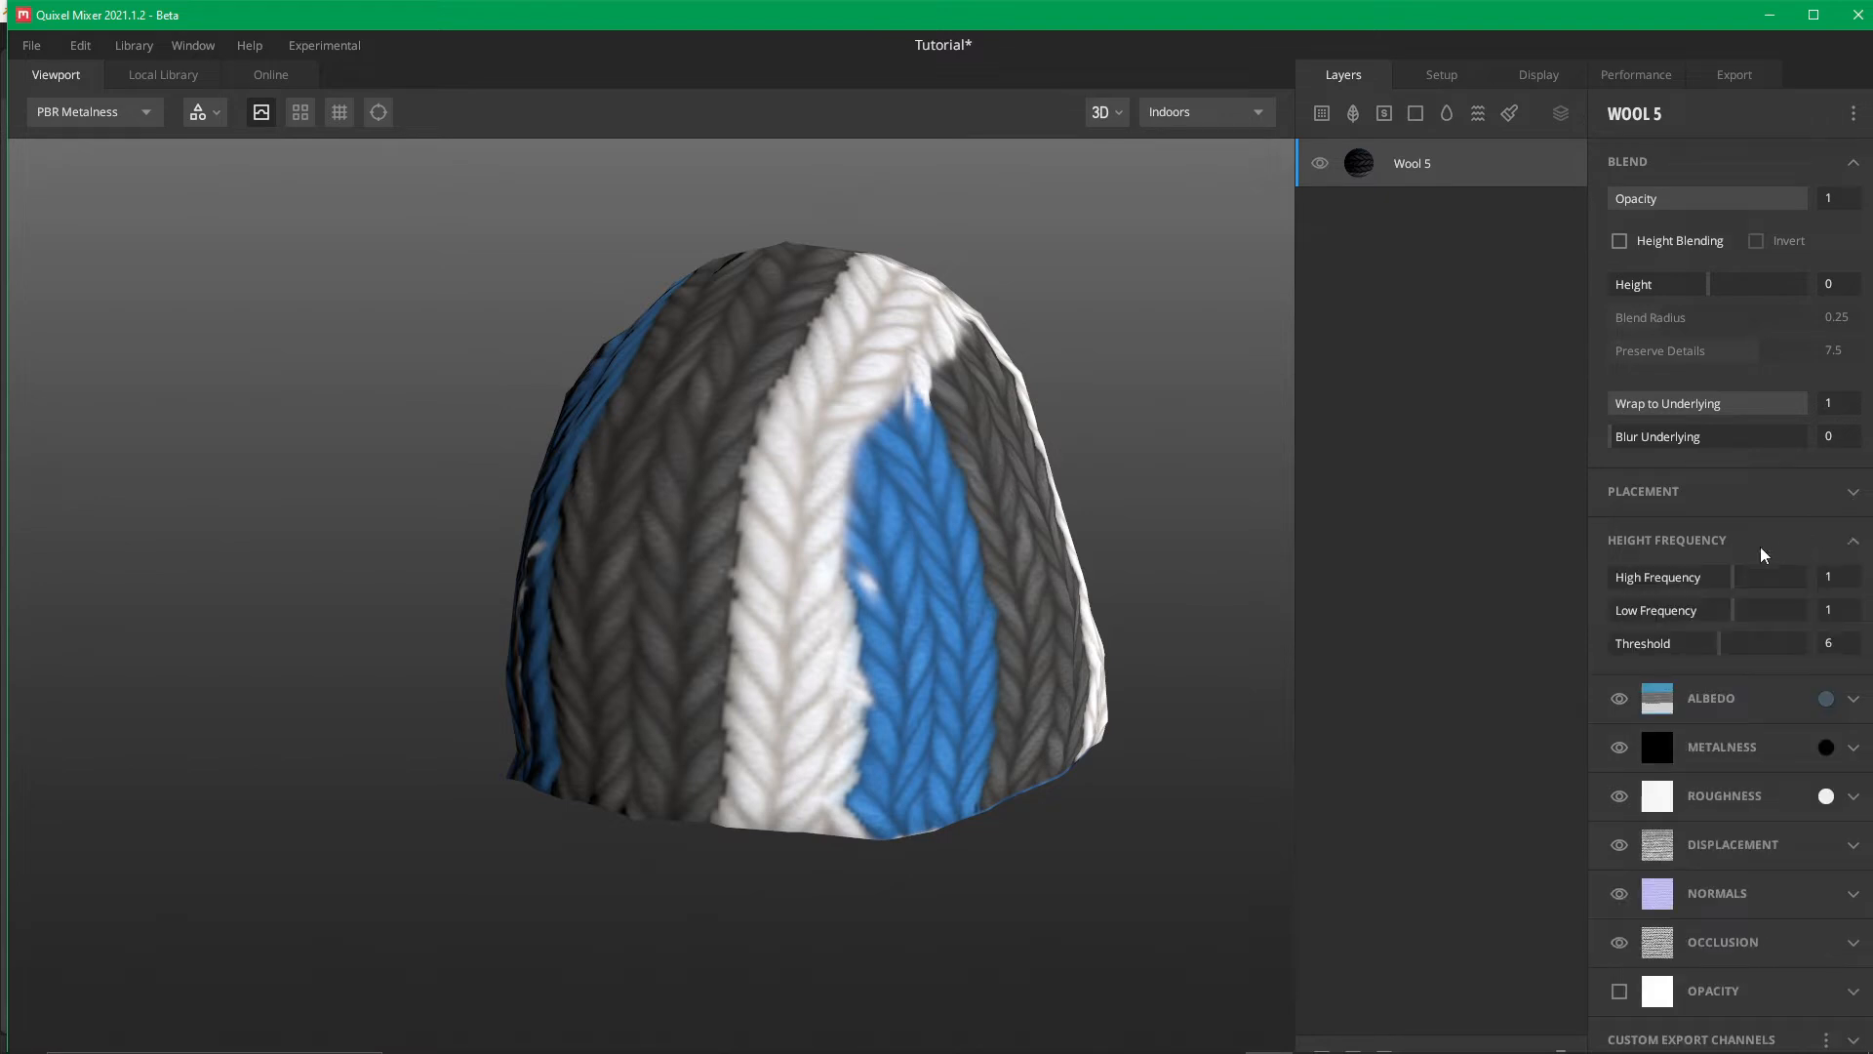
pyautogui.moveTo(1727, 582)
pyautogui.mouseDown()
pyautogui.moveTo(1795, 577)
pyautogui.moveTo(1800, 610)
pyautogui.moveTo(1660, 610)
pyautogui.moveTo(1717, 610)
pyautogui.moveTo(1690, 611)
pyautogui.moveTo(1782, 648)
pyautogui.moveTo(1630, 644)
pyautogui.moveTo(1768, 640)
pyautogui.moveTo(1723, 640)
pyautogui.moveTo(1714, 588)
pyautogui.moveTo(1636, 580)
pyautogui.moveTo(1753, 612)
pyautogui.moveTo(1672, 611)
pyautogui.moveTo(1714, 612)
pyautogui.mouseUp()
pyautogui.moveTo(629, 568); pyautogui.dragTo(752, 628, button='middle')
pyautogui.scroll(-4, 566, 685)
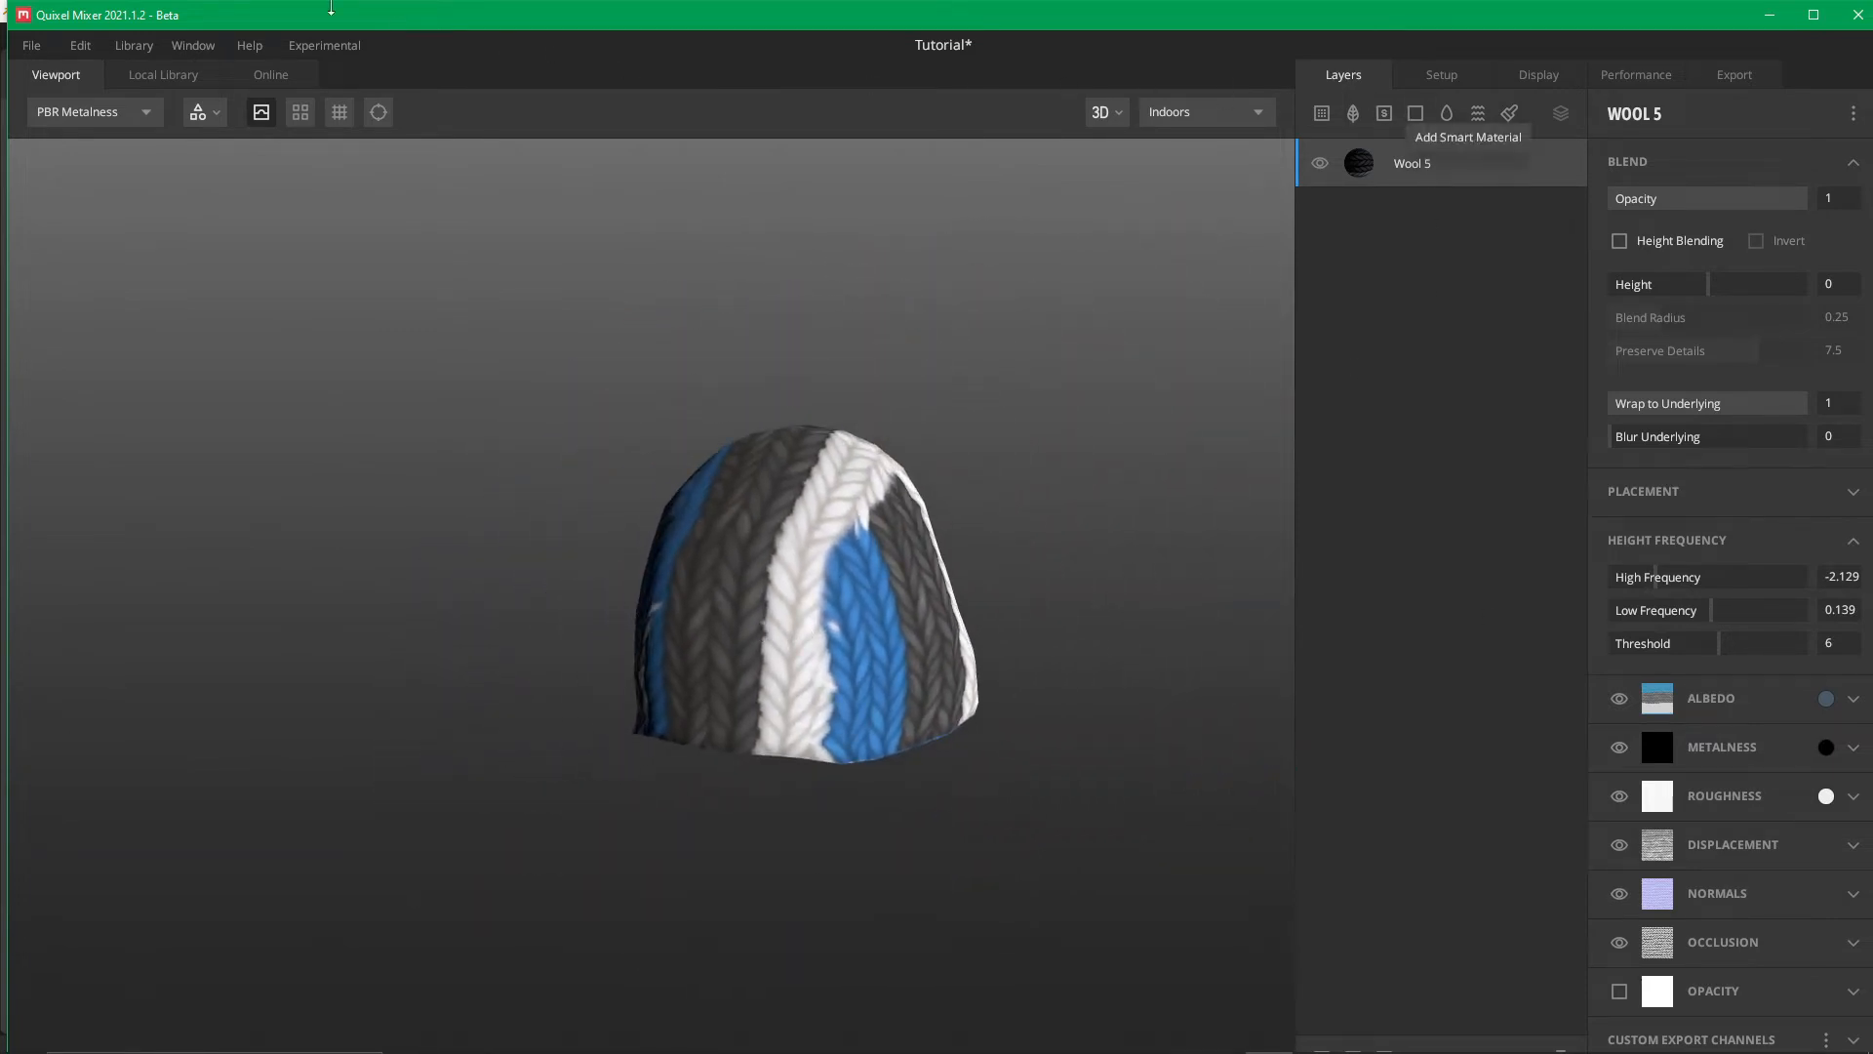
# Add the Wool 7 surface from the local library as a layer above Wool 5 and inspect the beenie
pyautogui.click(166, 77)
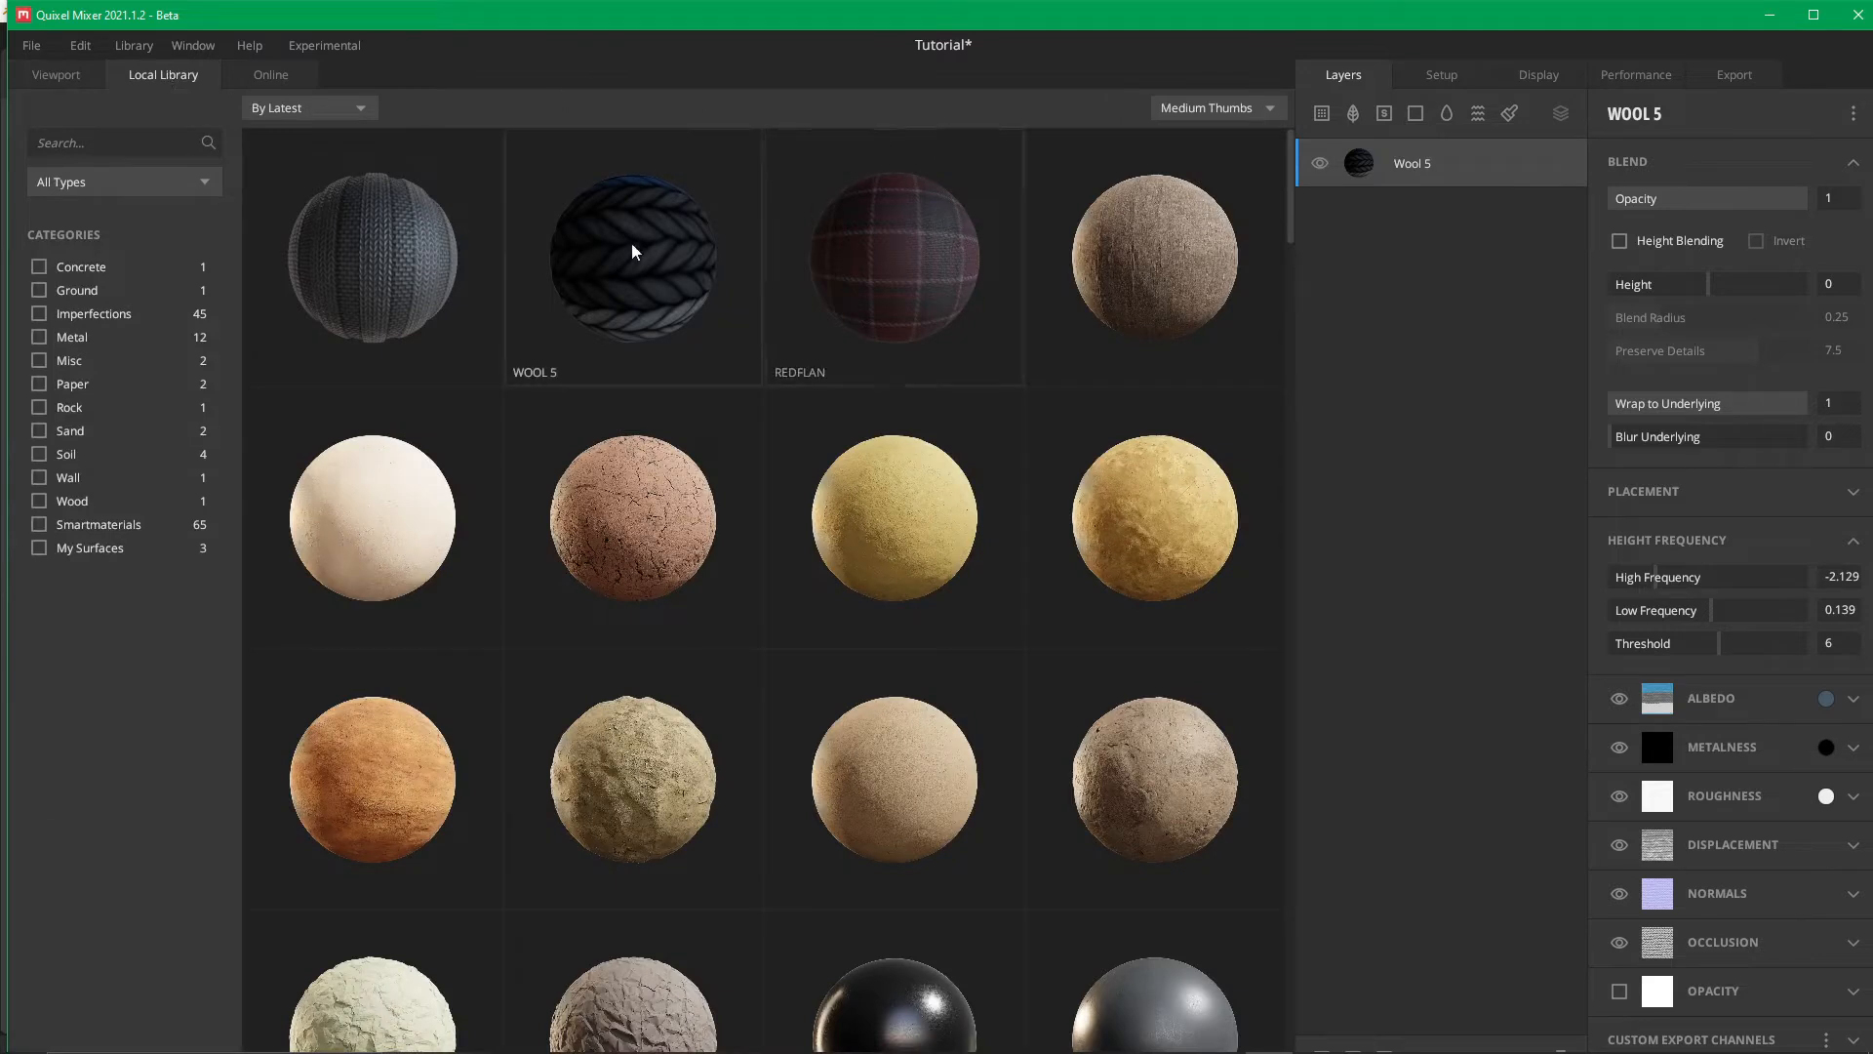
pyautogui.click(357, 255)
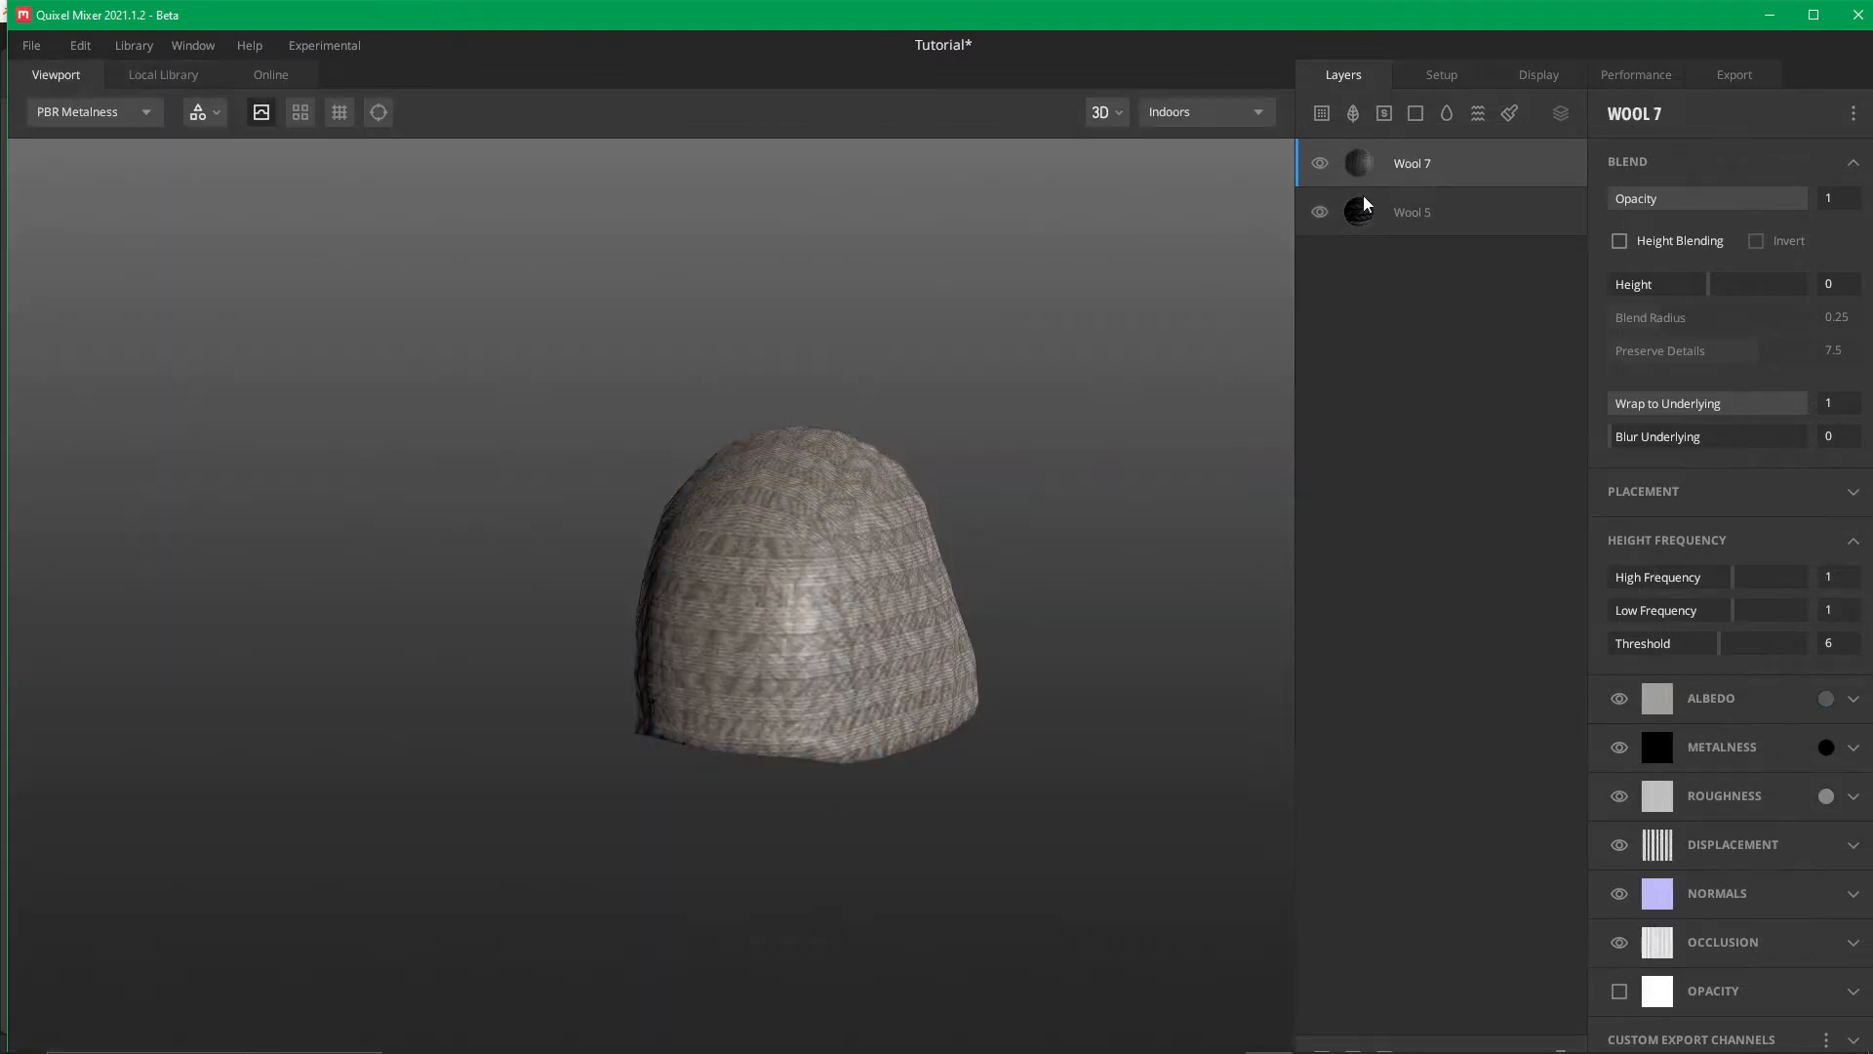
pyautogui.scroll(4, 887, 624)
pyautogui.moveTo(883, 623); pyautogui.dragTo(685, 575, button='middle')
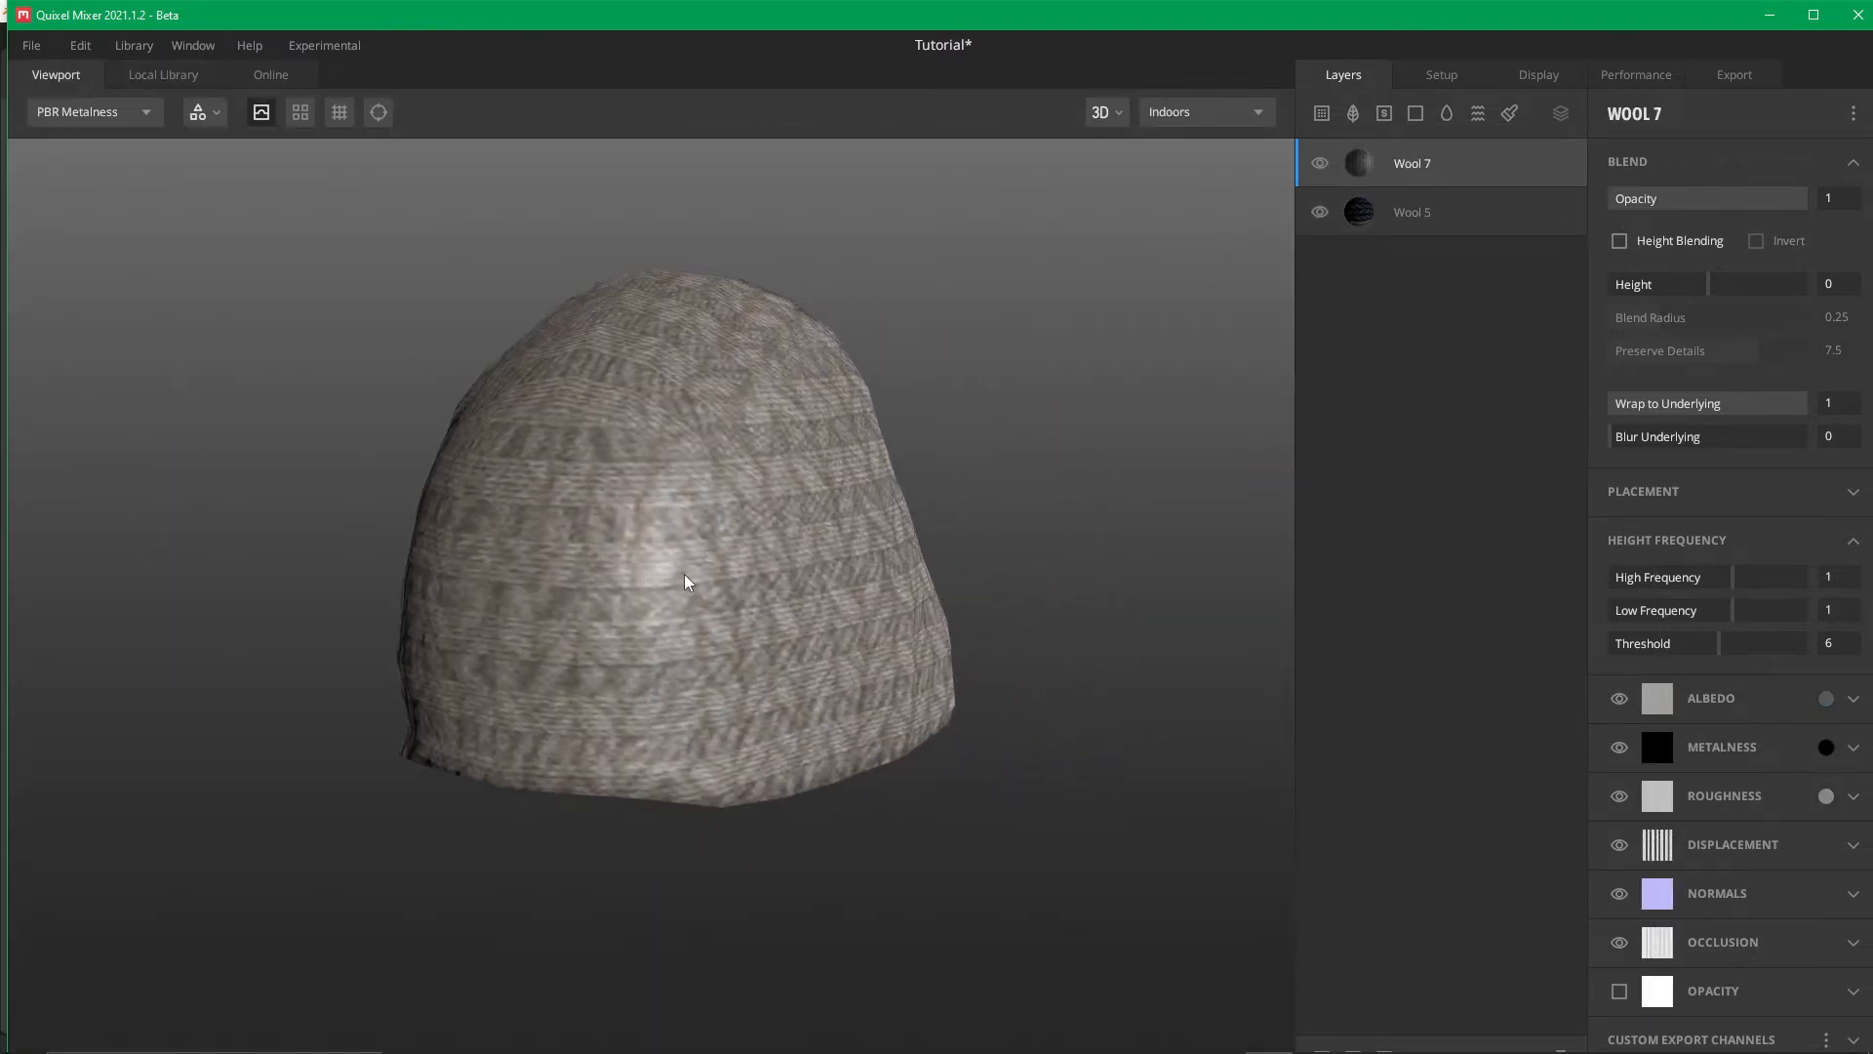
pyautogui.moveTo(685, 582)
pyautogui.mouseDown()
pyautogui.moveTo(1124, 531)
pyautogui.moveTo(425, 477)
pyautogui.mouseUp()
pyautogui.moveTo(529, 564); pyautogui.dragTo(1451, 397)
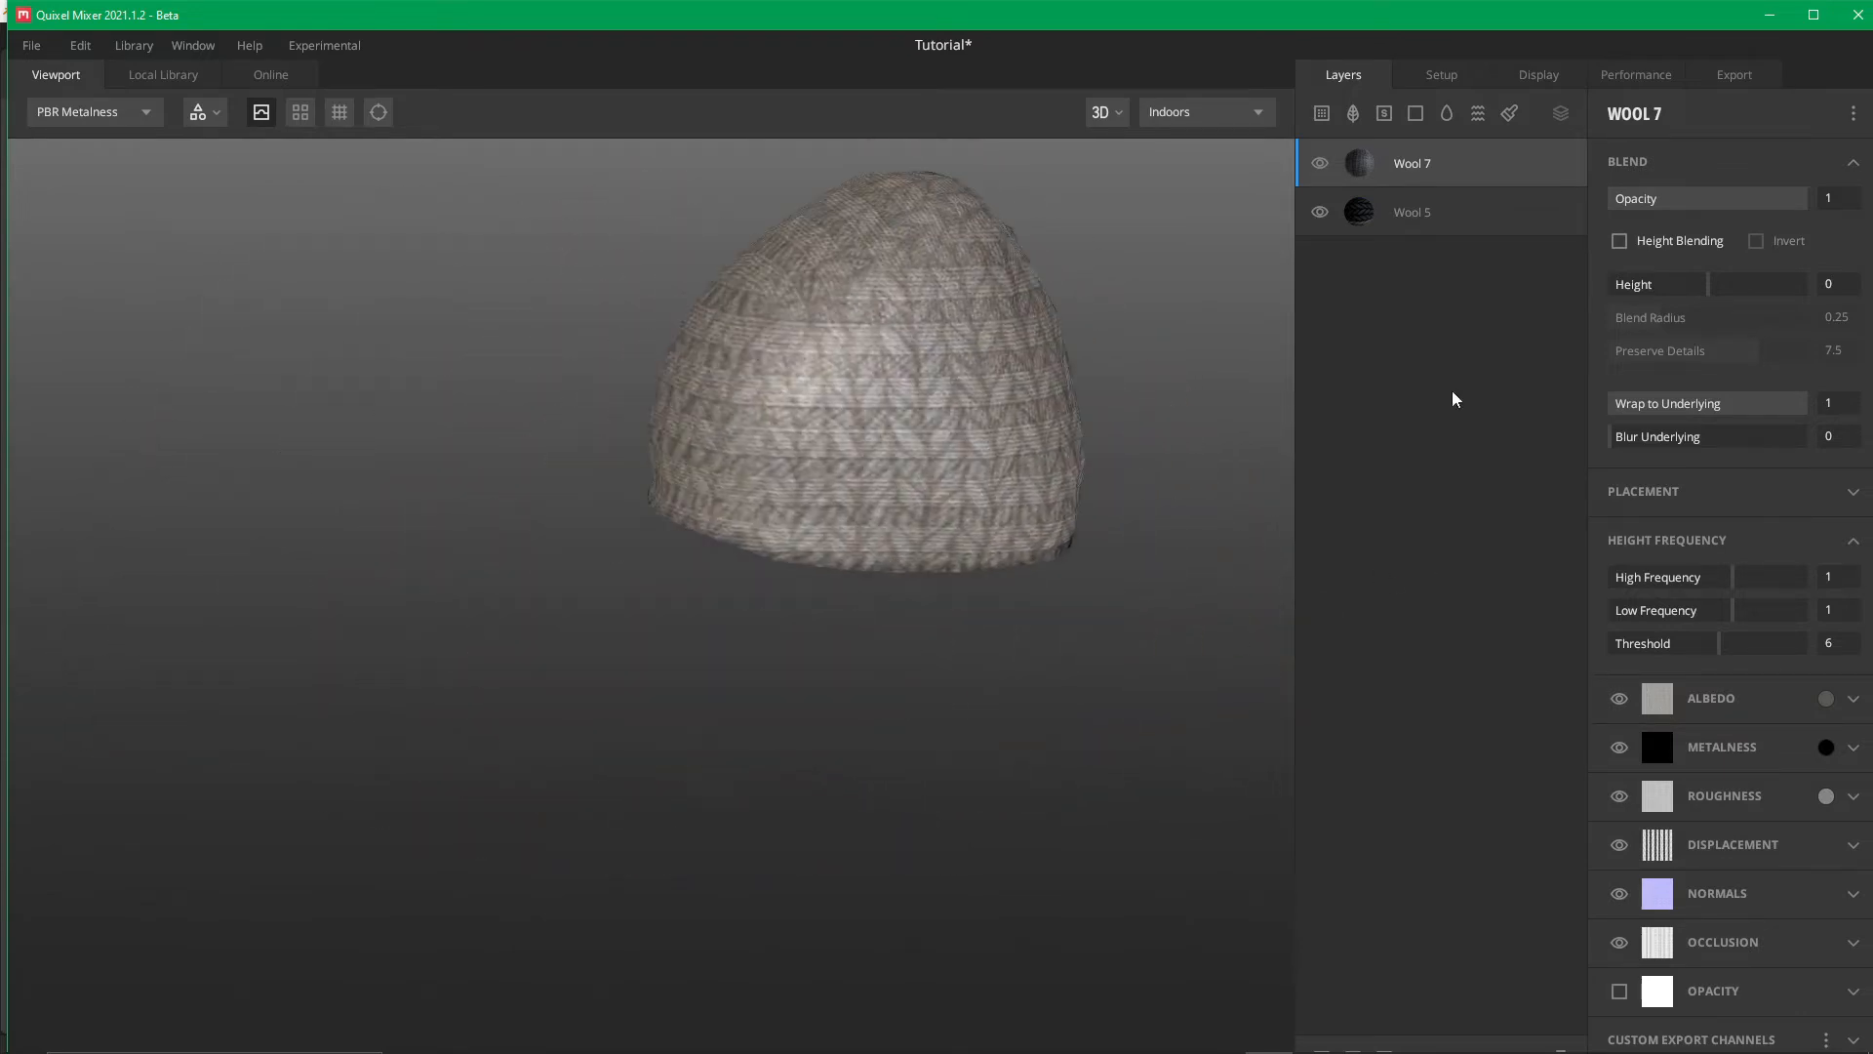
# Add an ID mask to the Wool 7 layer and switch the Bright Yellow ID on and off again
pyautogui.rightClick(1393, 177)
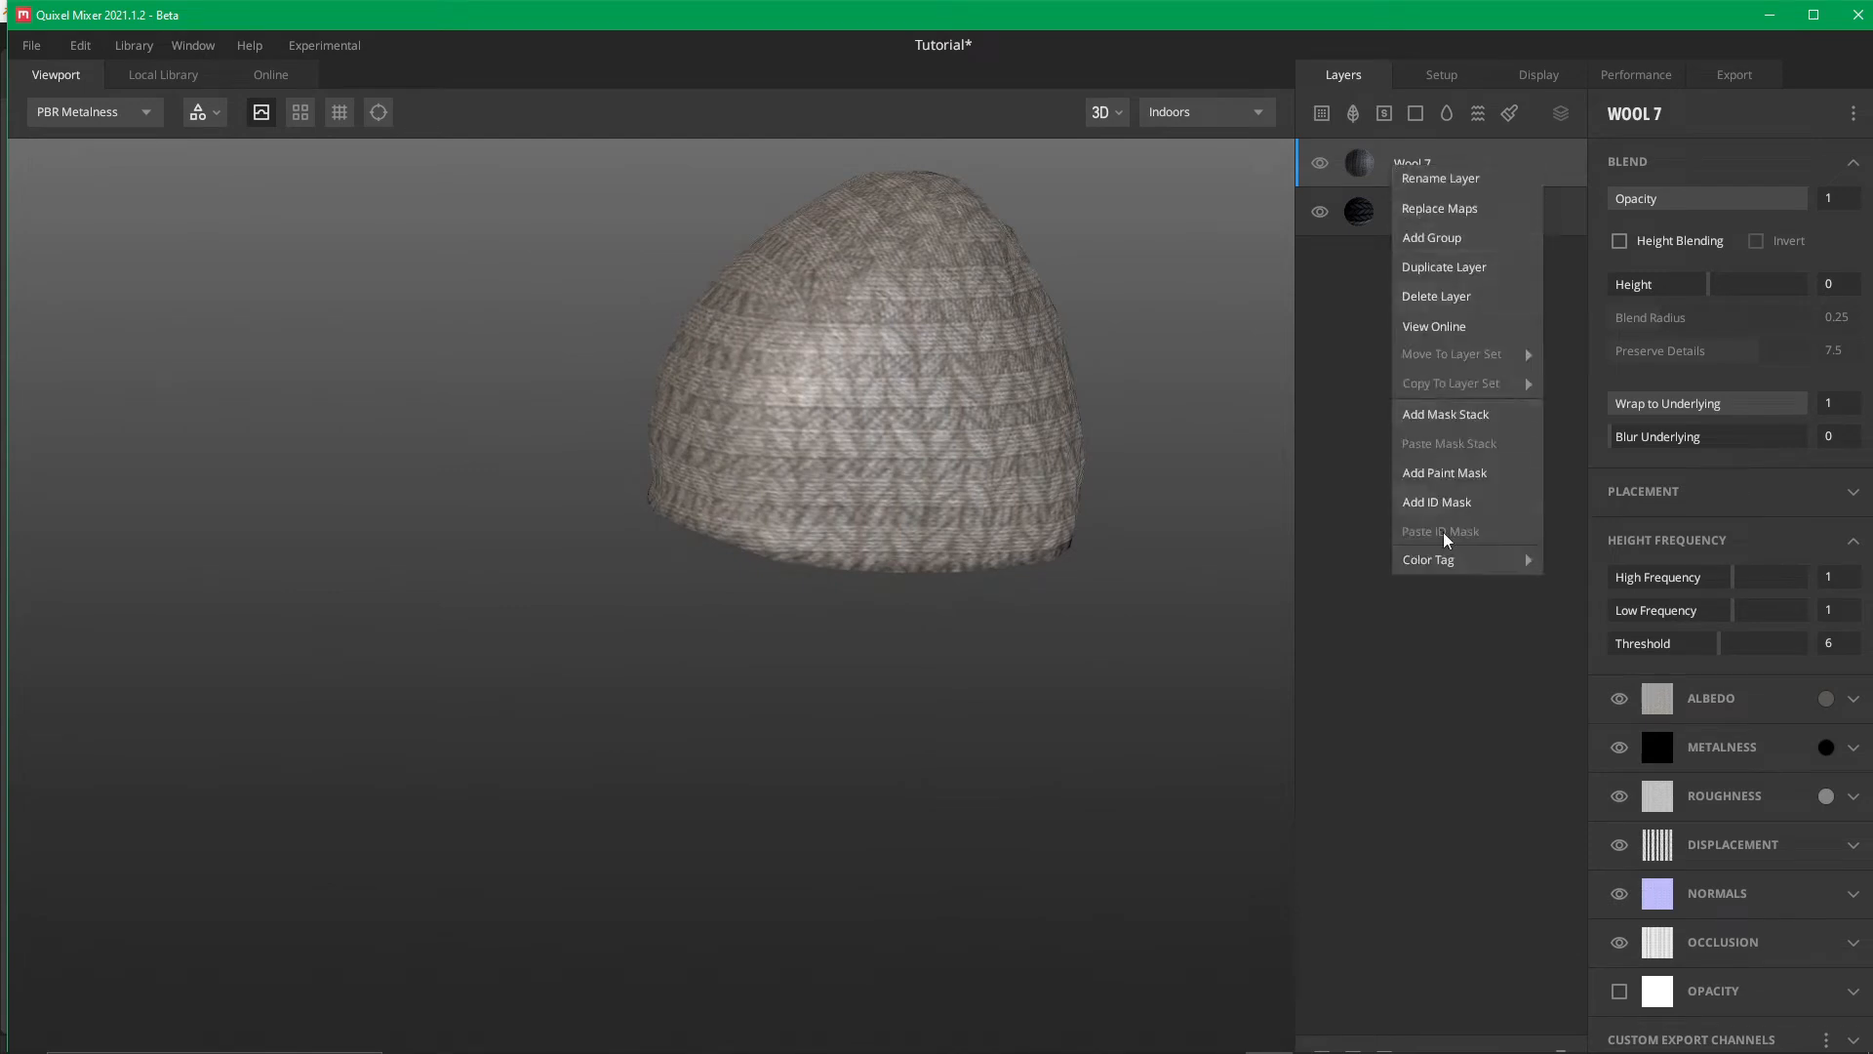
pyautogui.click(1444, 495)
pyautogui.click(1623, 206)
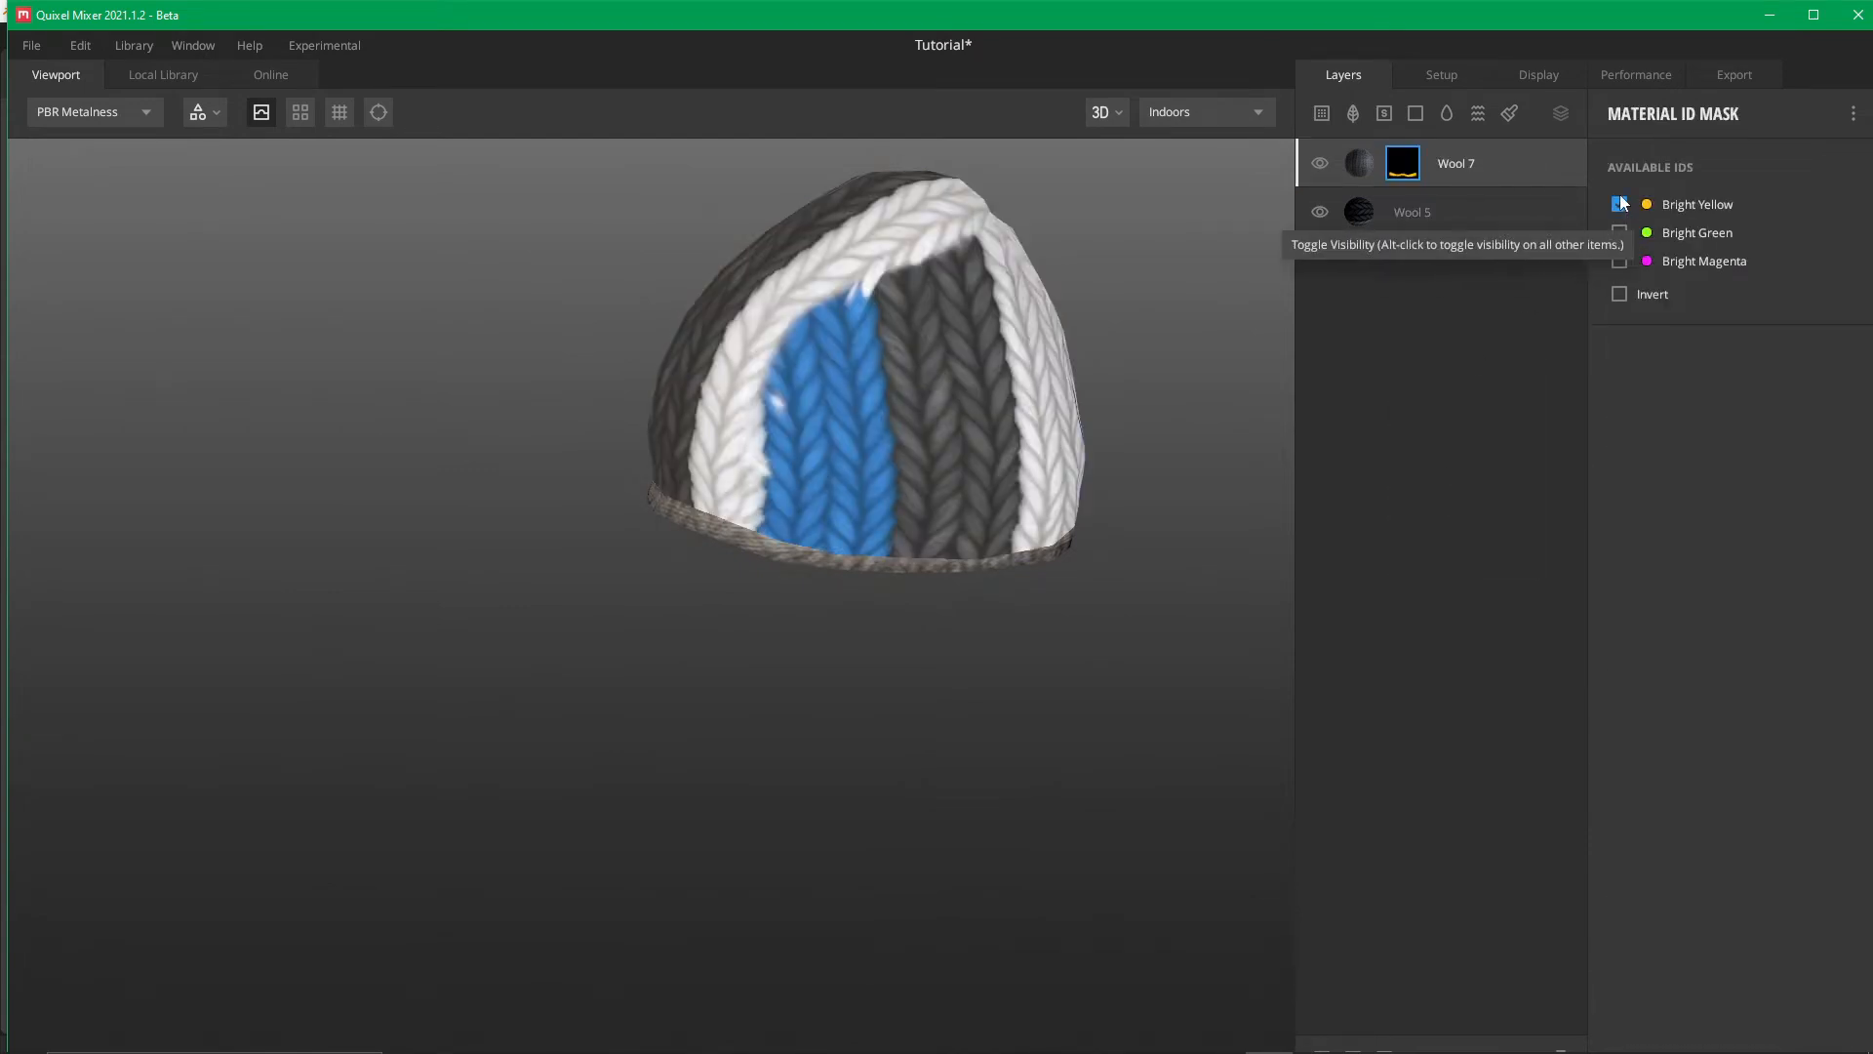
pyautogui.click(1620, 205)
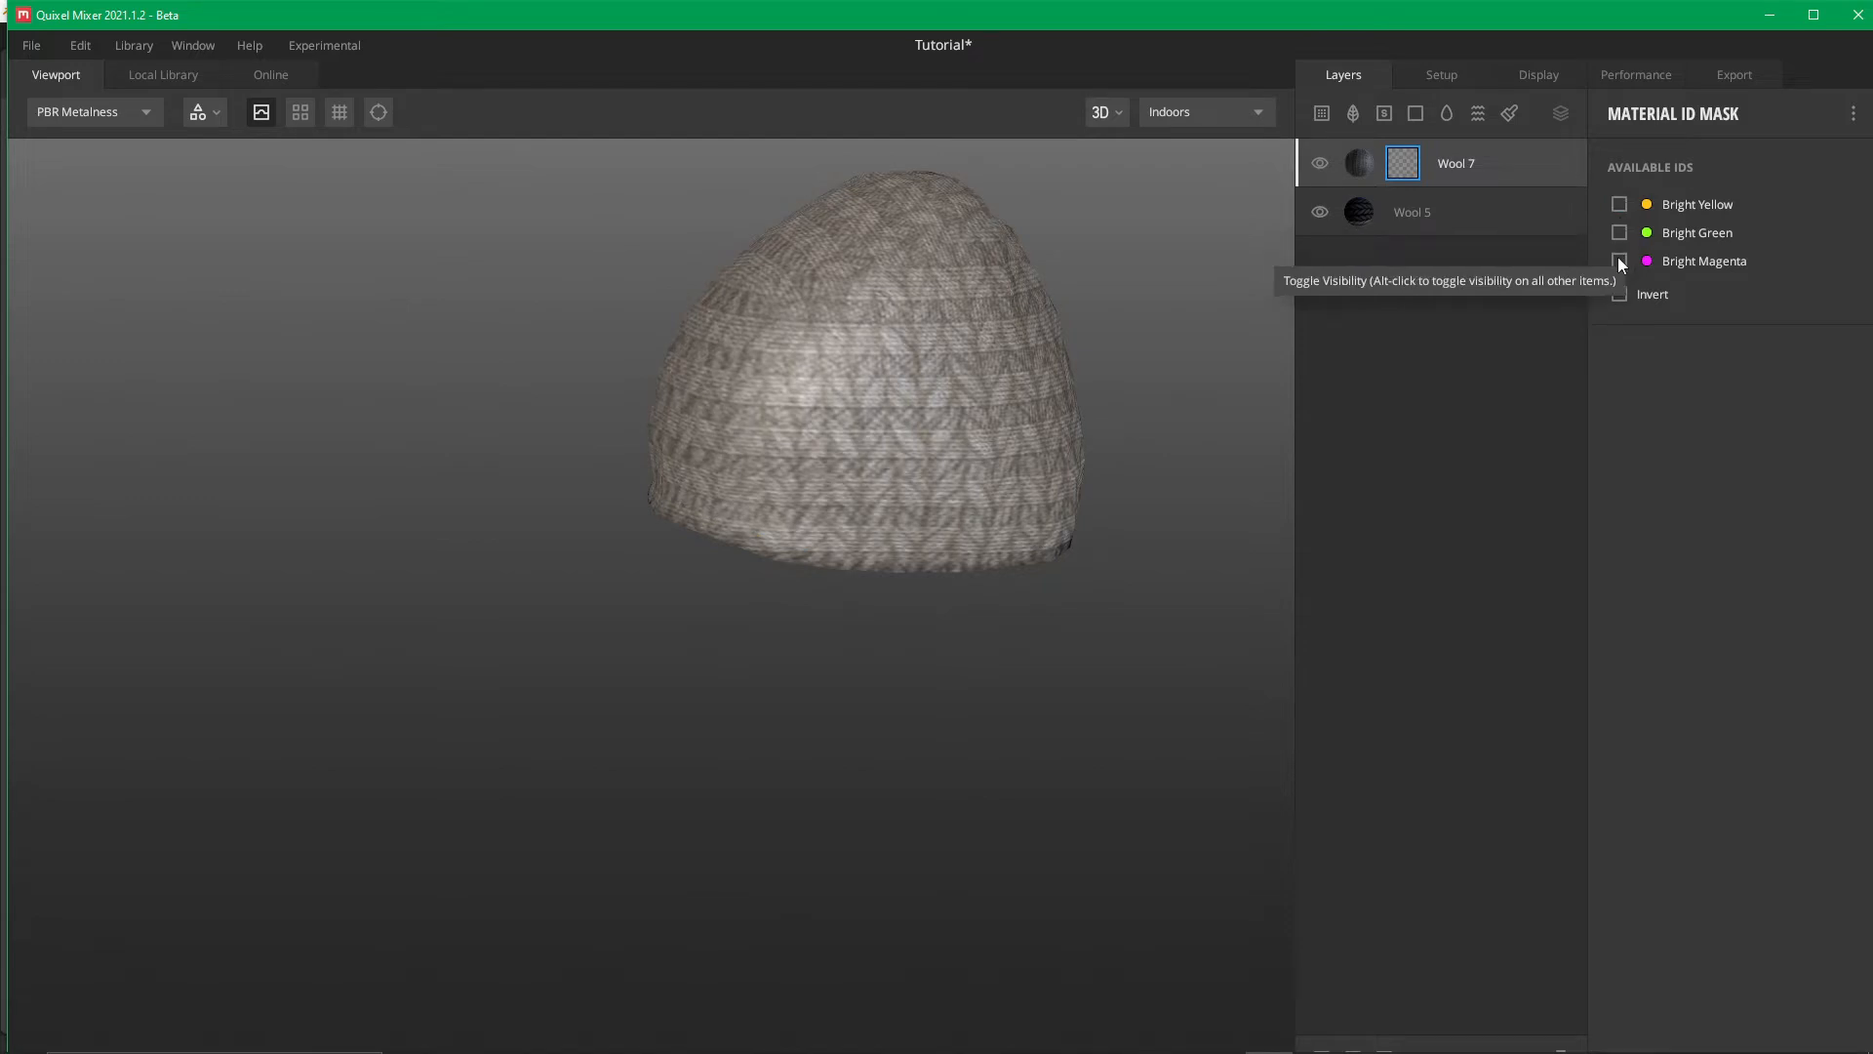
# Limit the Wool 7 layer's material ID mask to Bright Magenta and Bright Green
pyautogui.click(1619, 258)
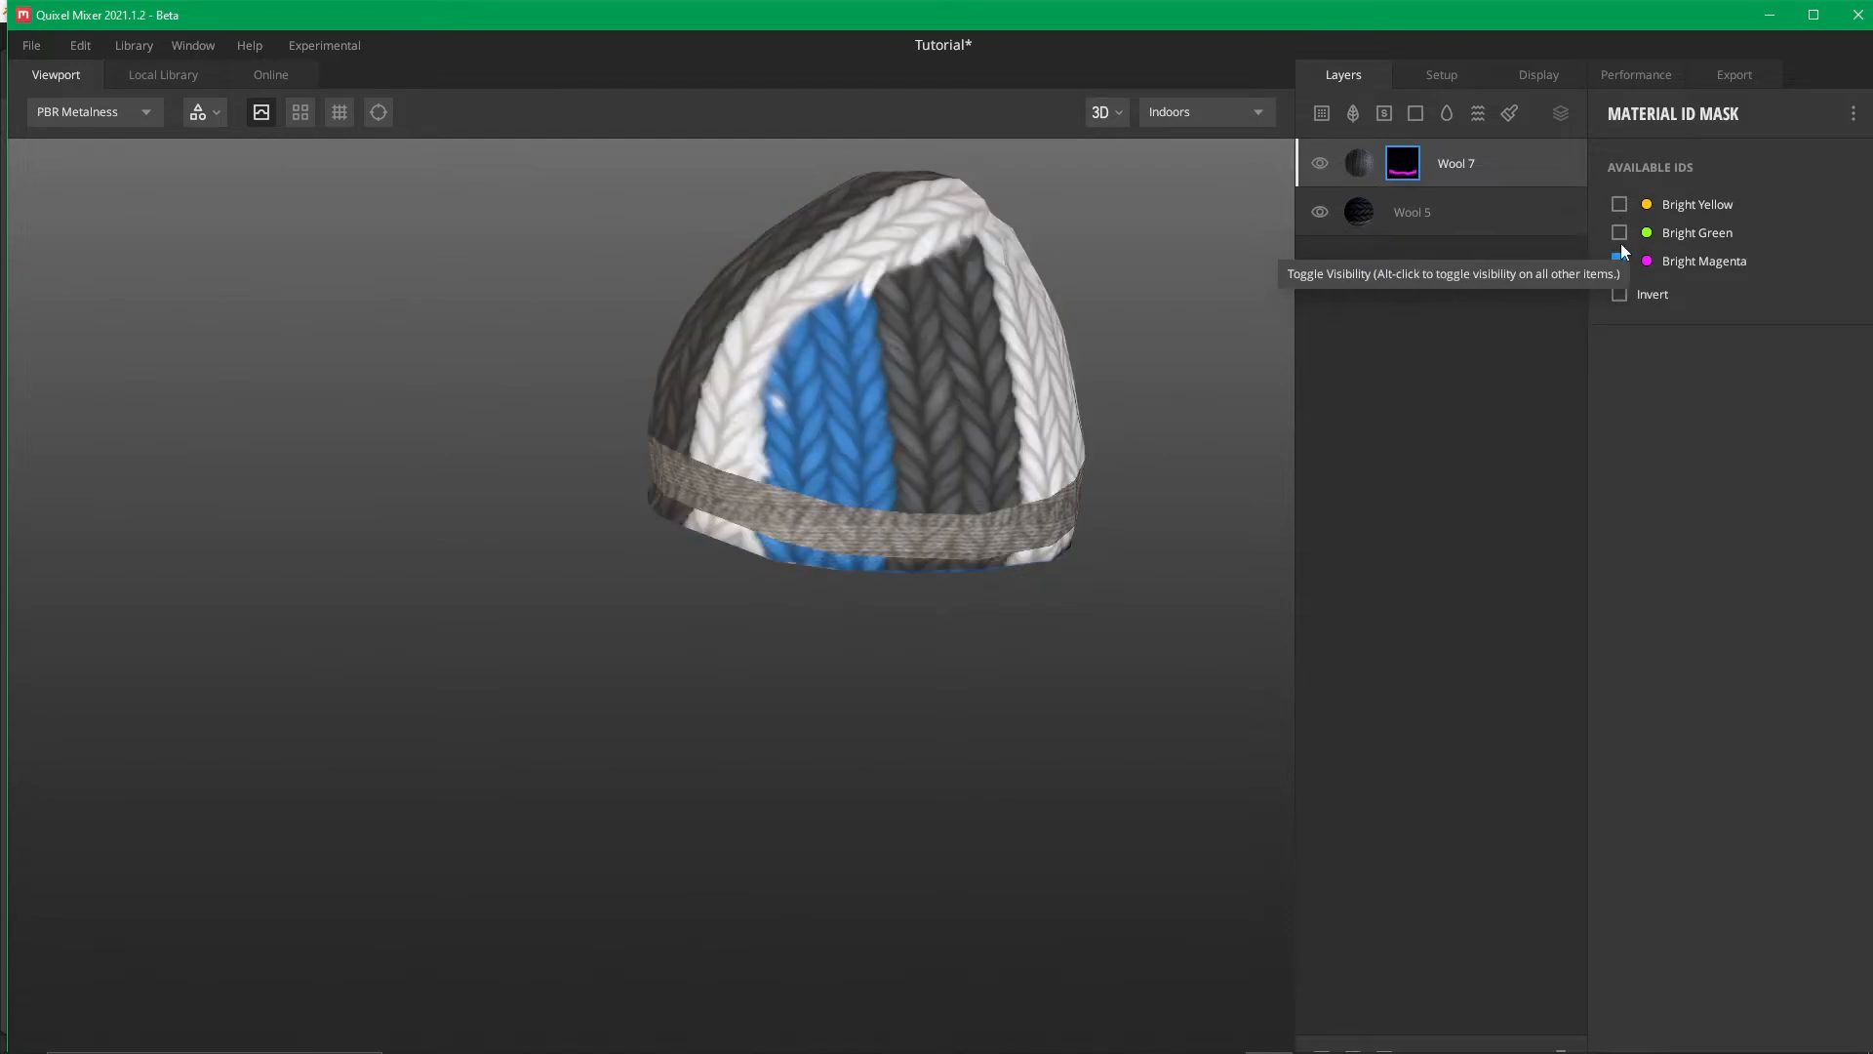
pyautogui.click(1618, 233)
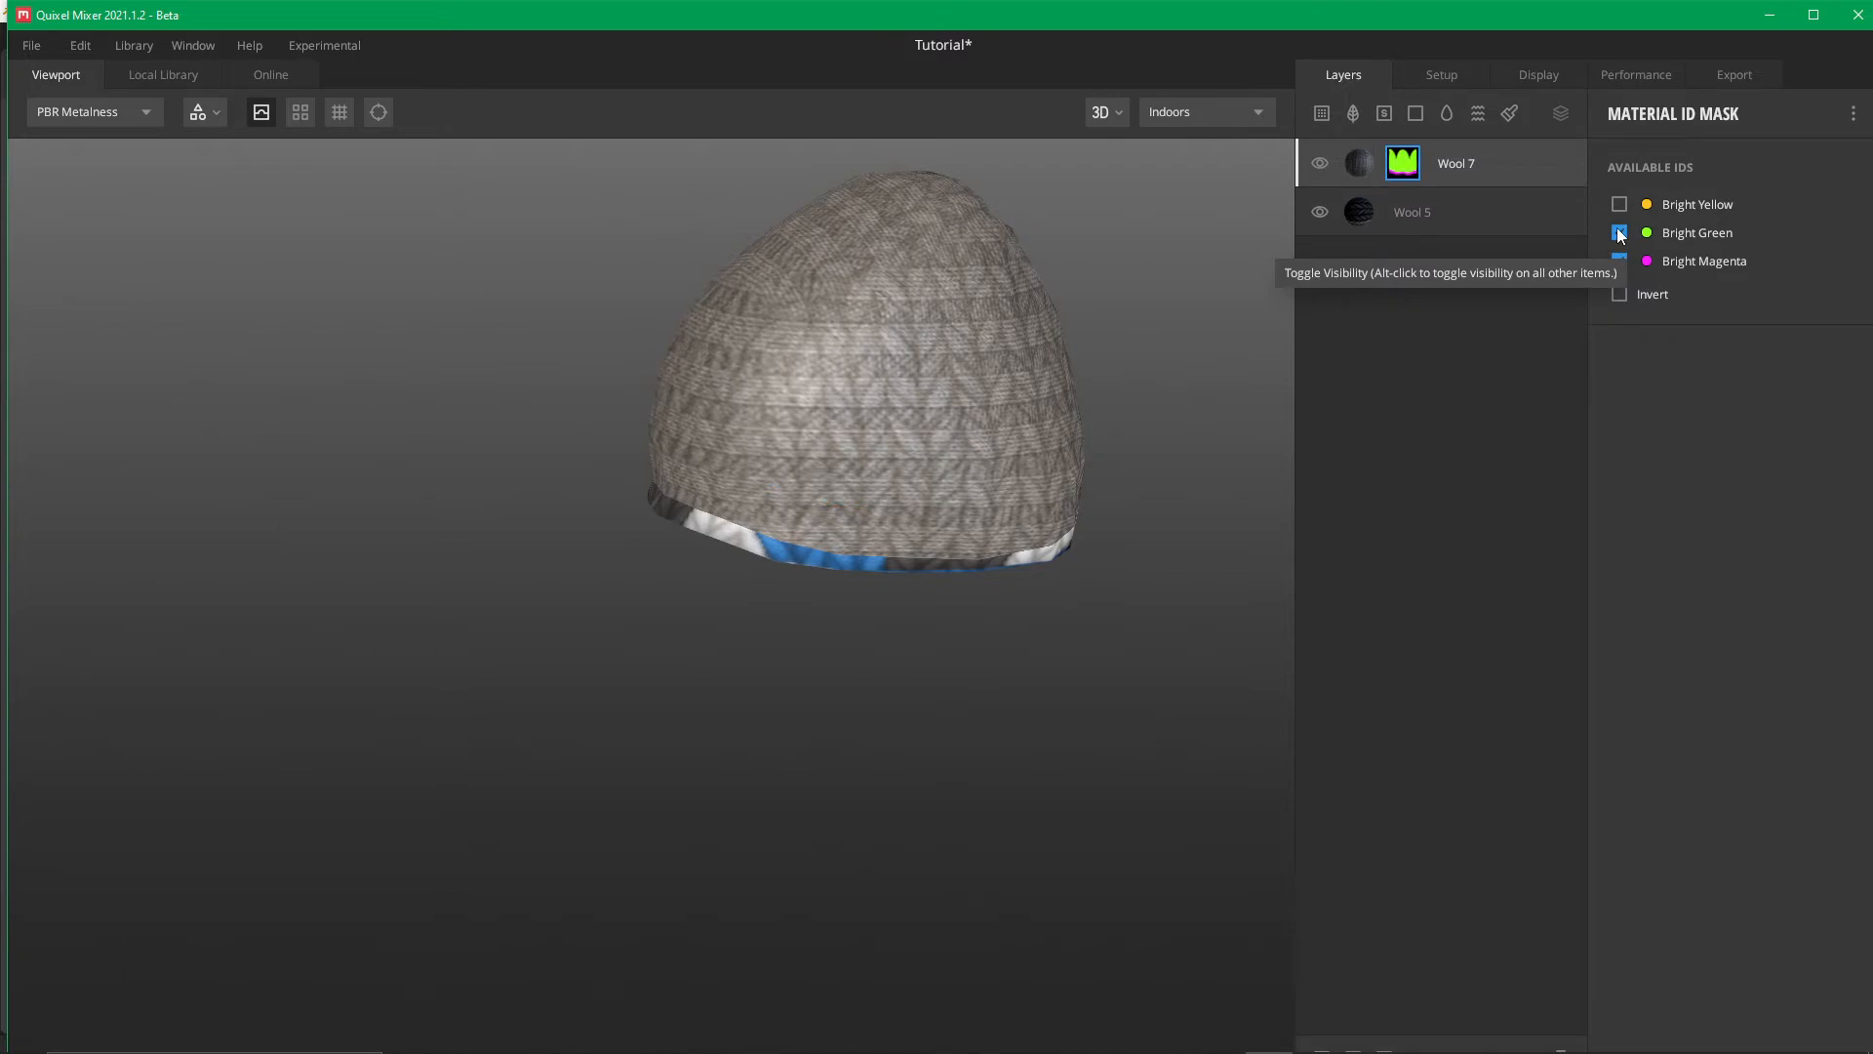
pyautogui.scroll(5, 1010, 478)
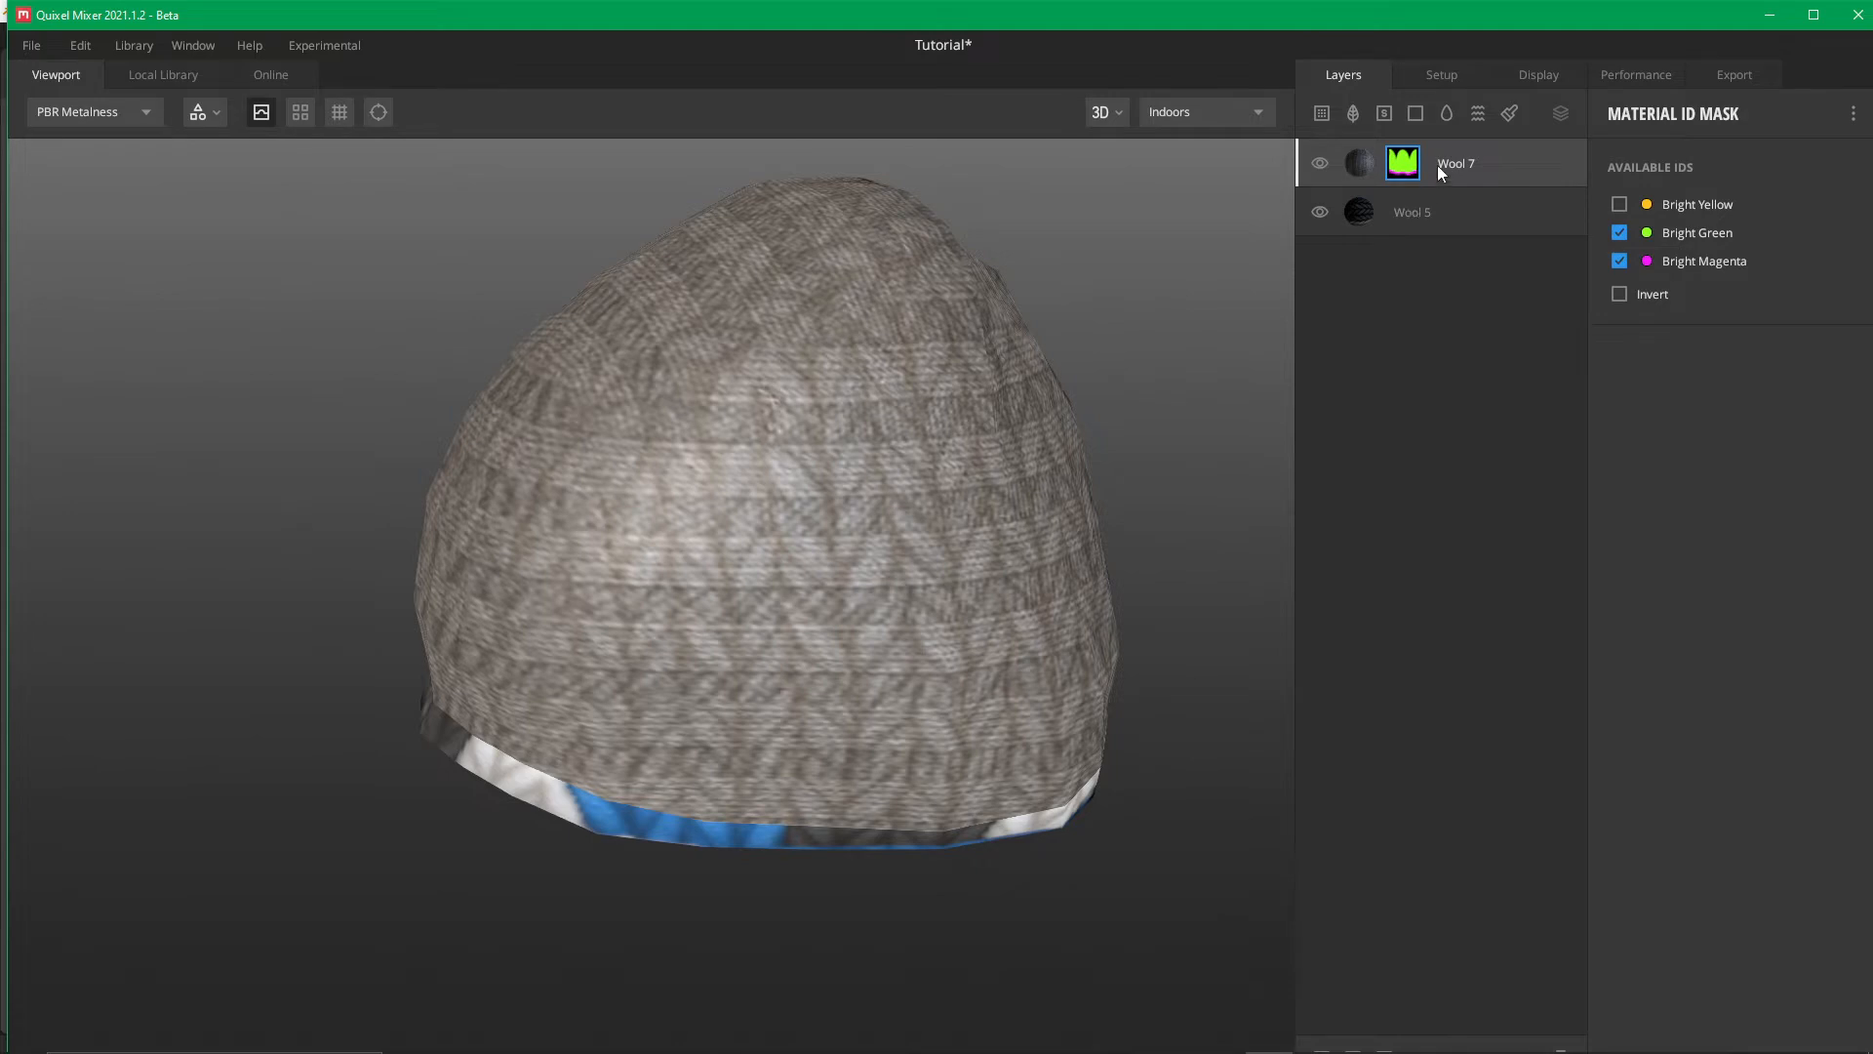
# Add an ID mask to the Wool 5 layer
pyautogui.click(1442, 226)
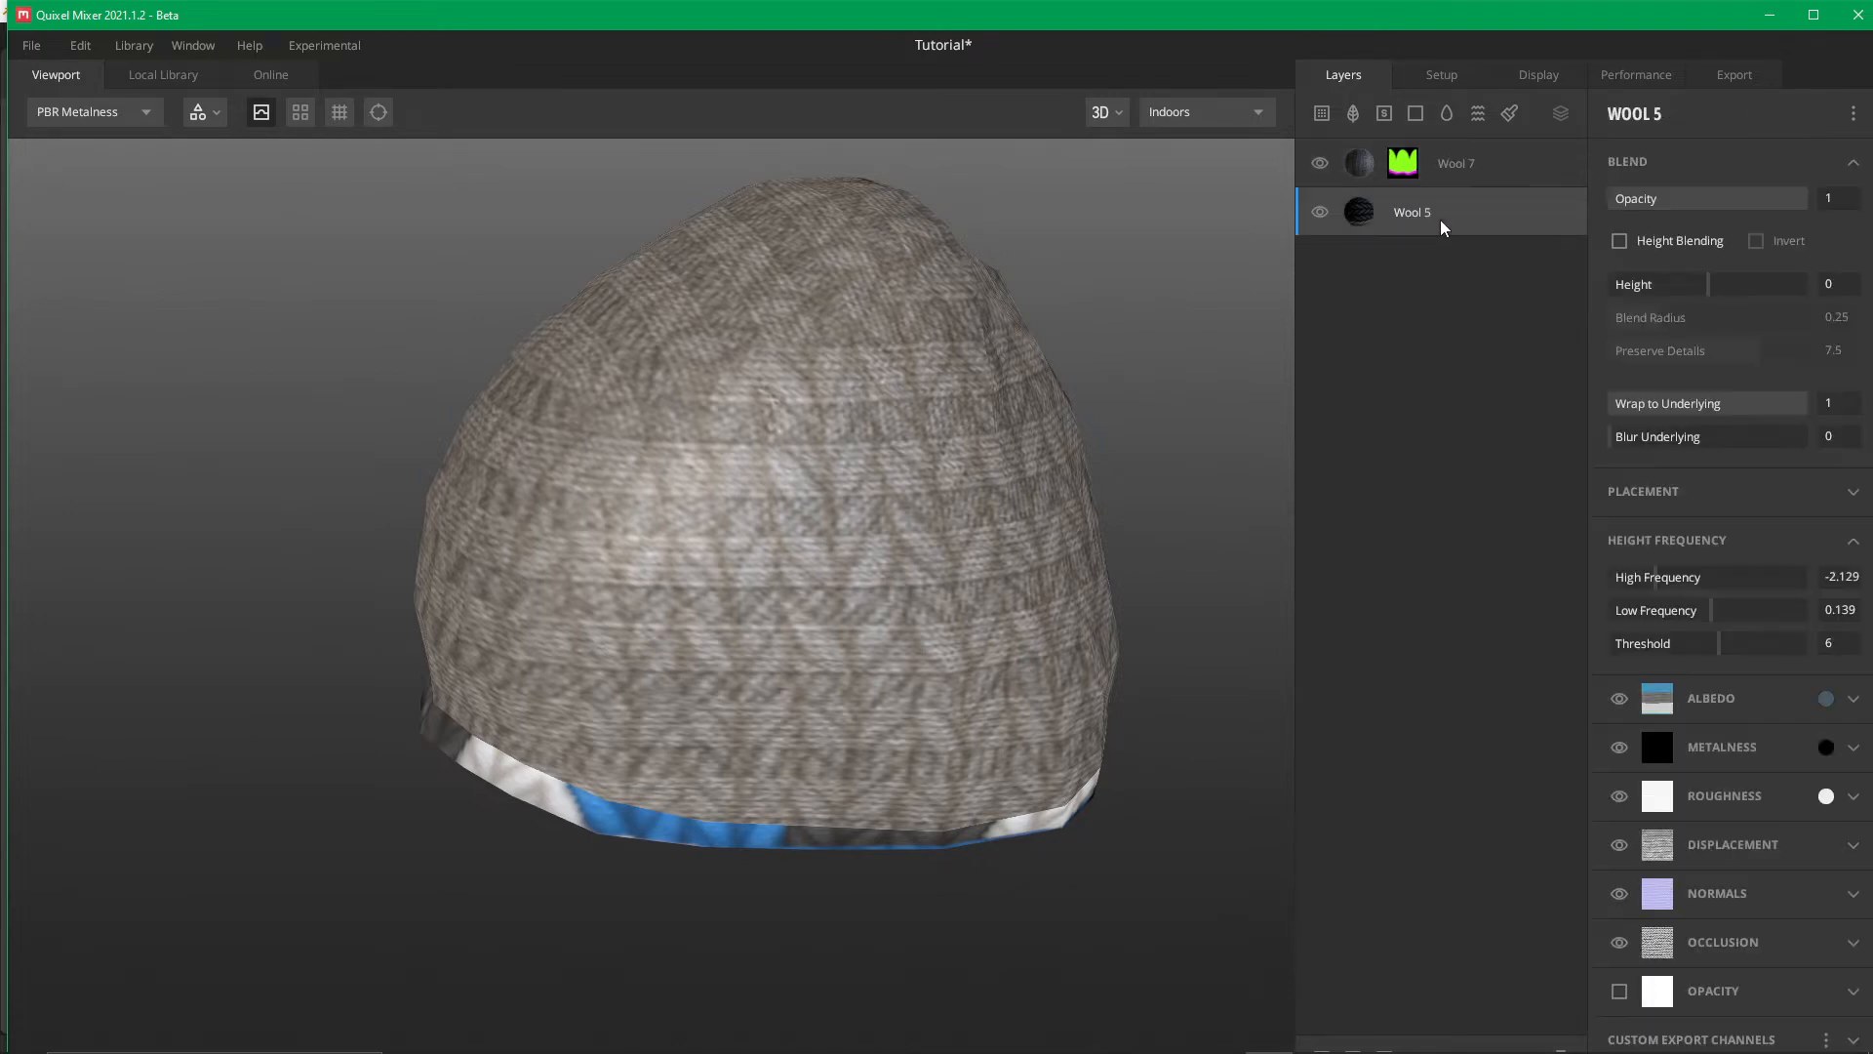
pyautogui.rightClick(1430, 215)
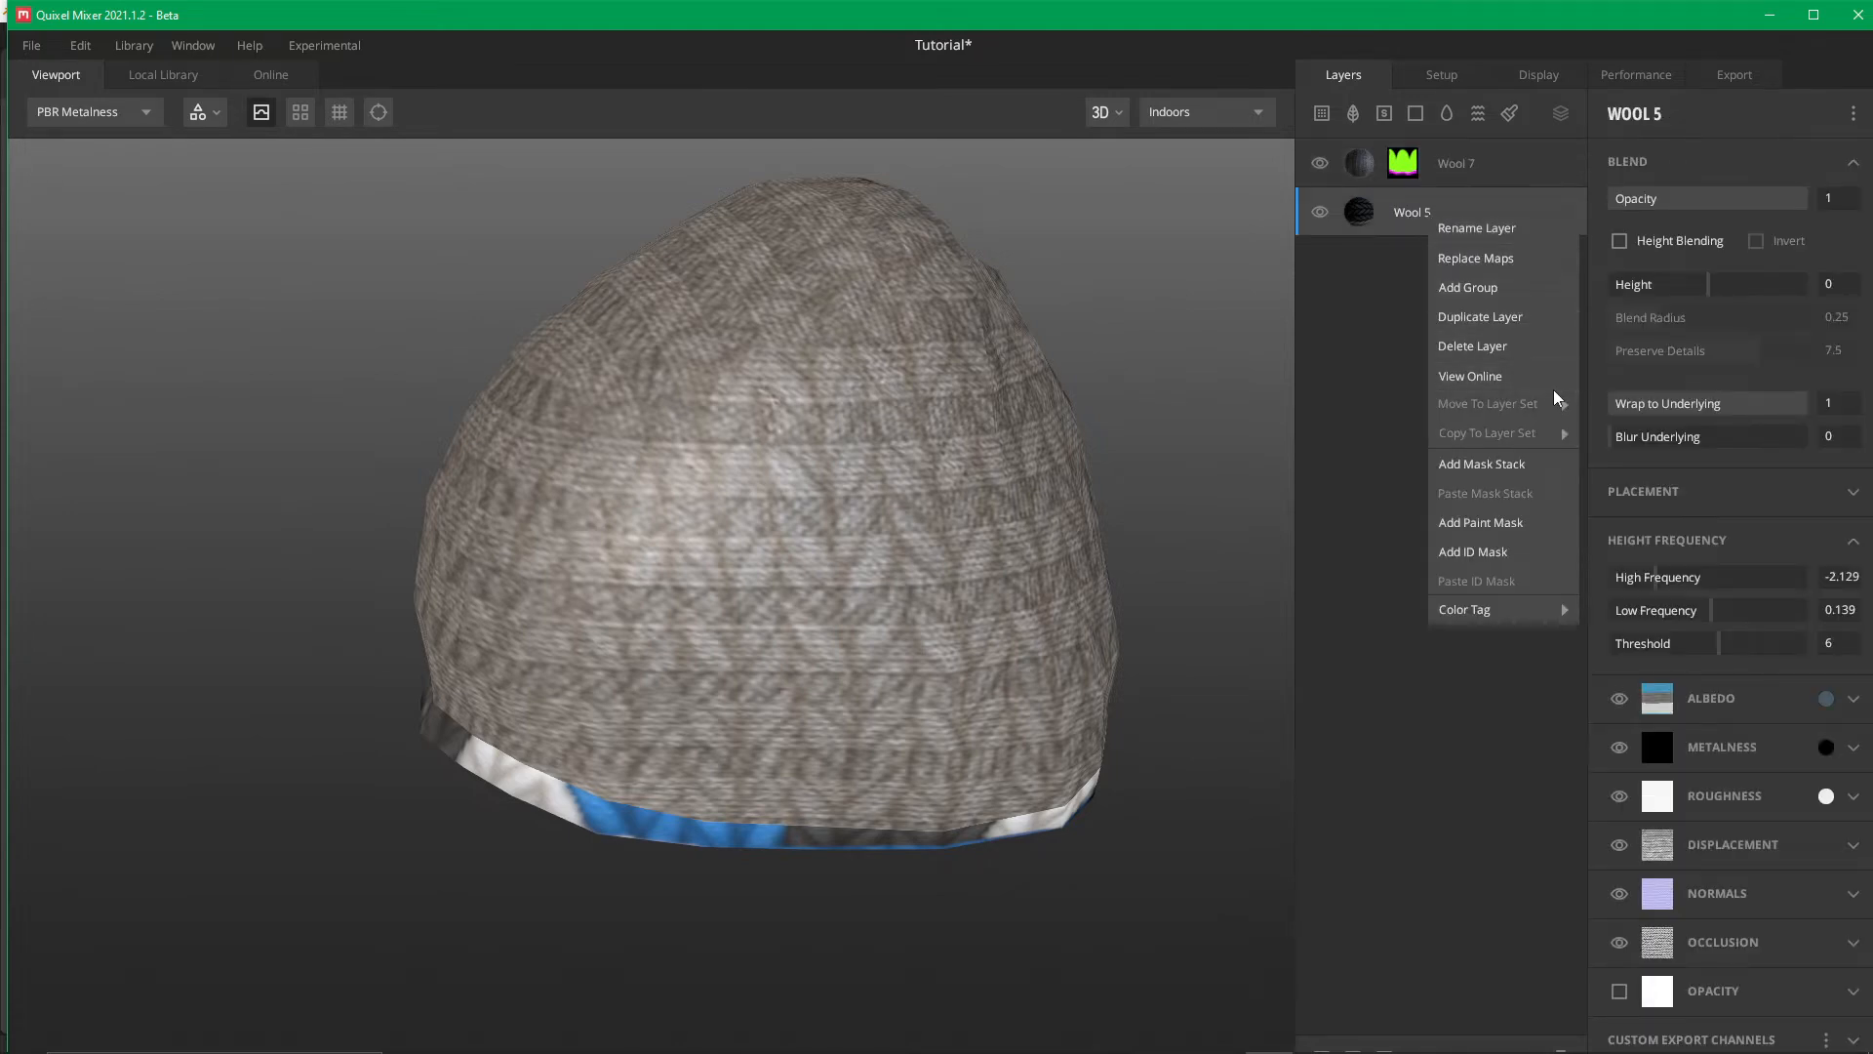
pyautogui.click(1512, 551)
# Try Bright Magenta, Bright Green and Bright Yellow one at a time on the Wool 5 mask, clearing each again
pyautogui.click(1620, 261)
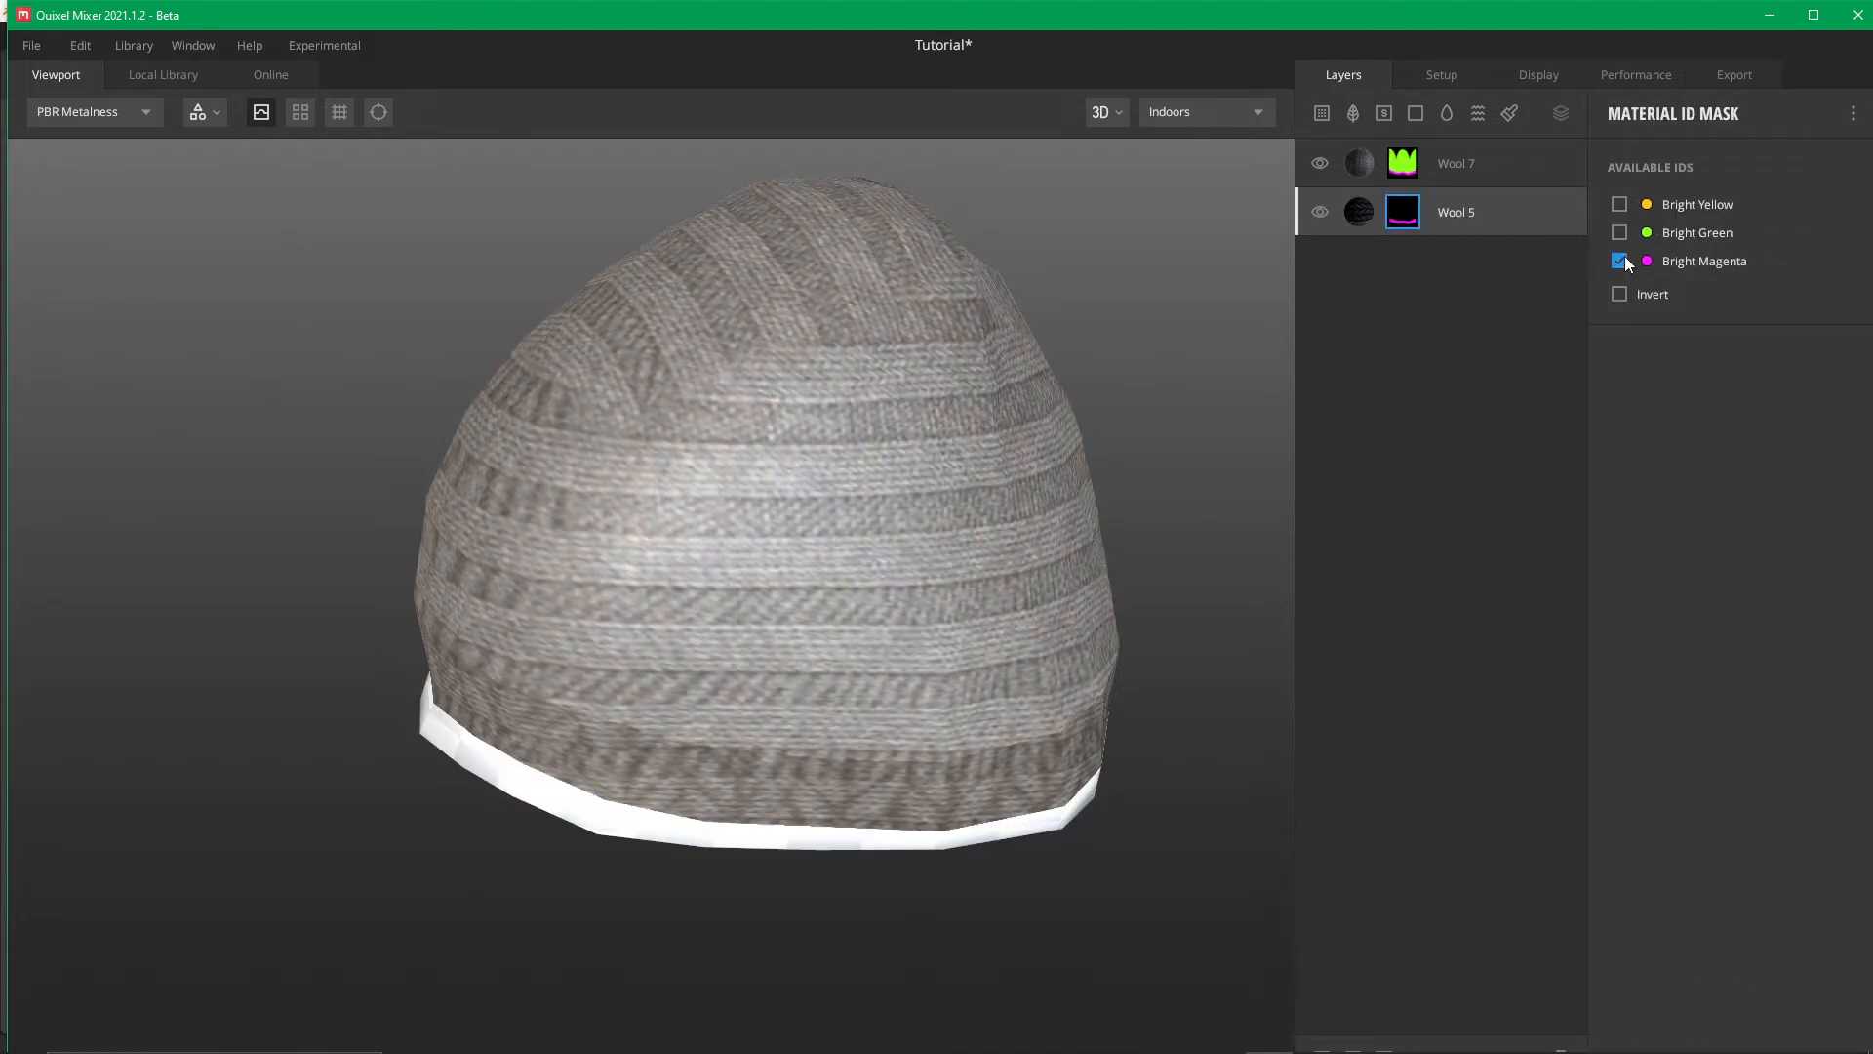
pyautogui.click(1621, 261)
pyautogui.click(1620, 232)
pyautogui.click(1618, 230)
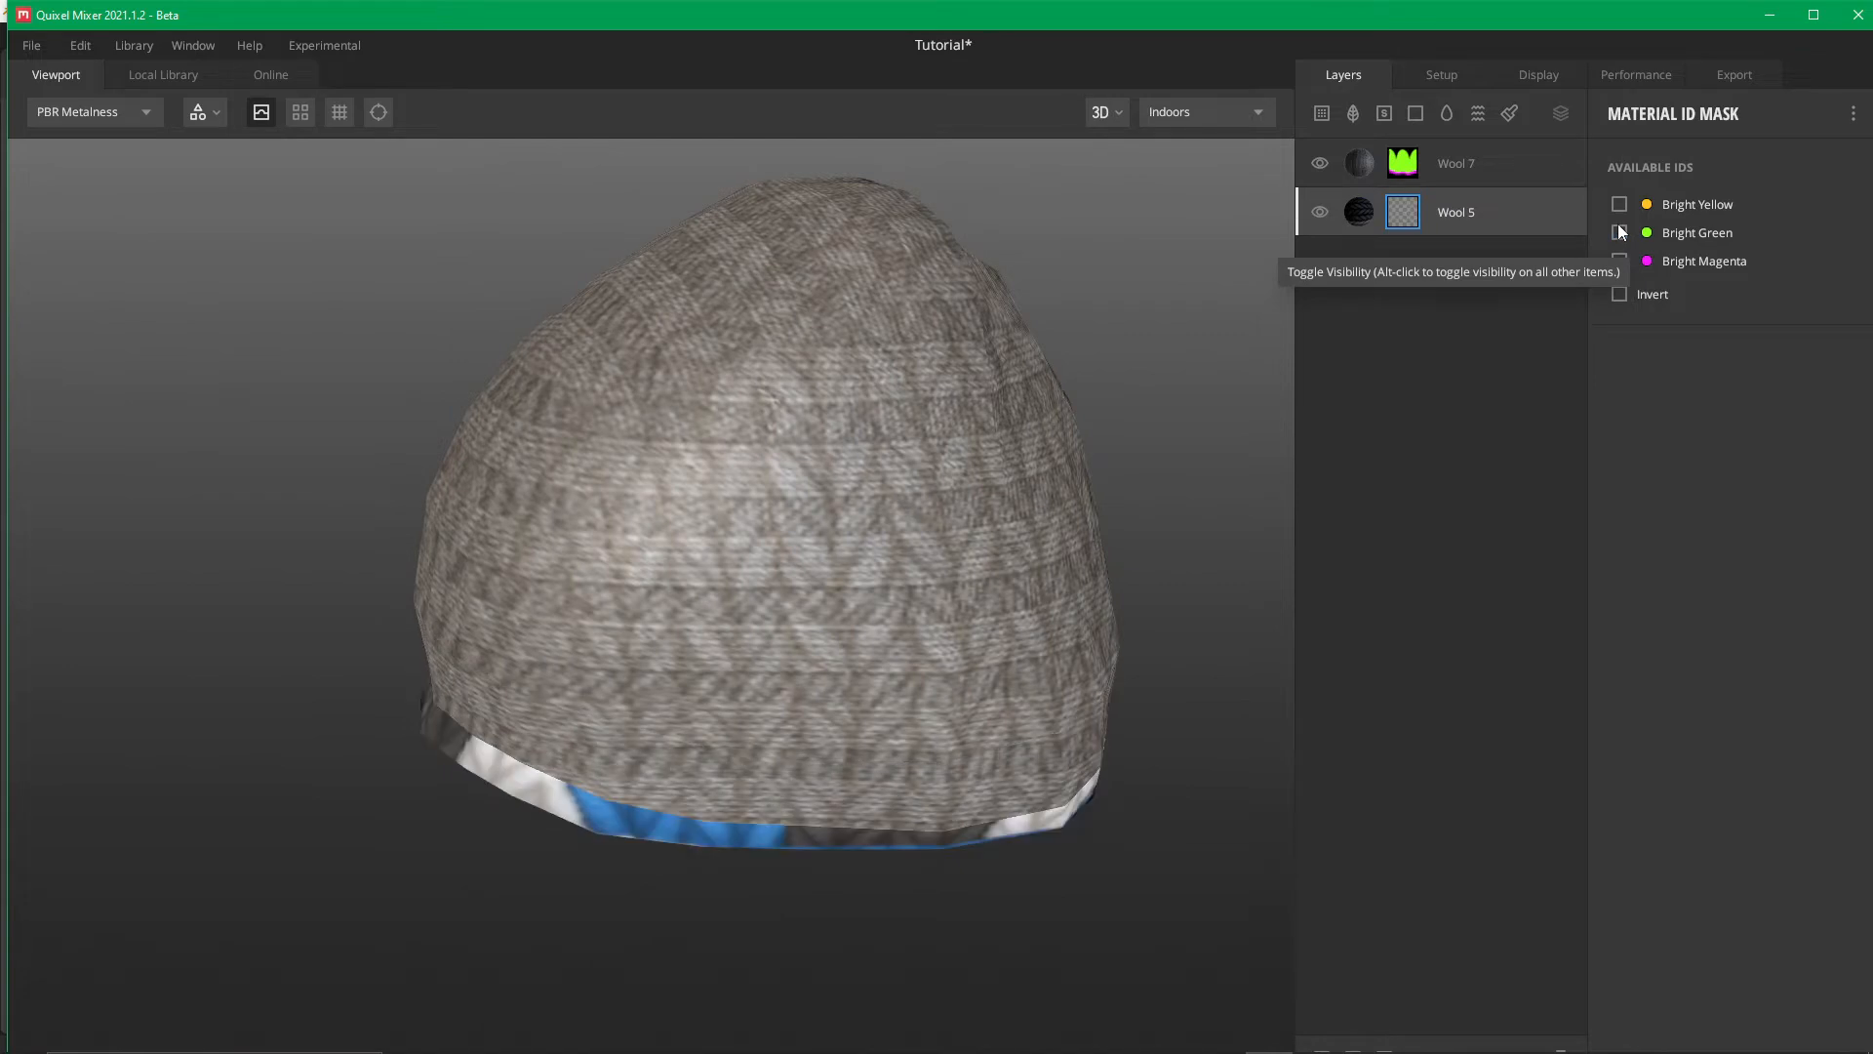
pyautogui.click(1621, 204)
pyautogui.click(1620, 204)
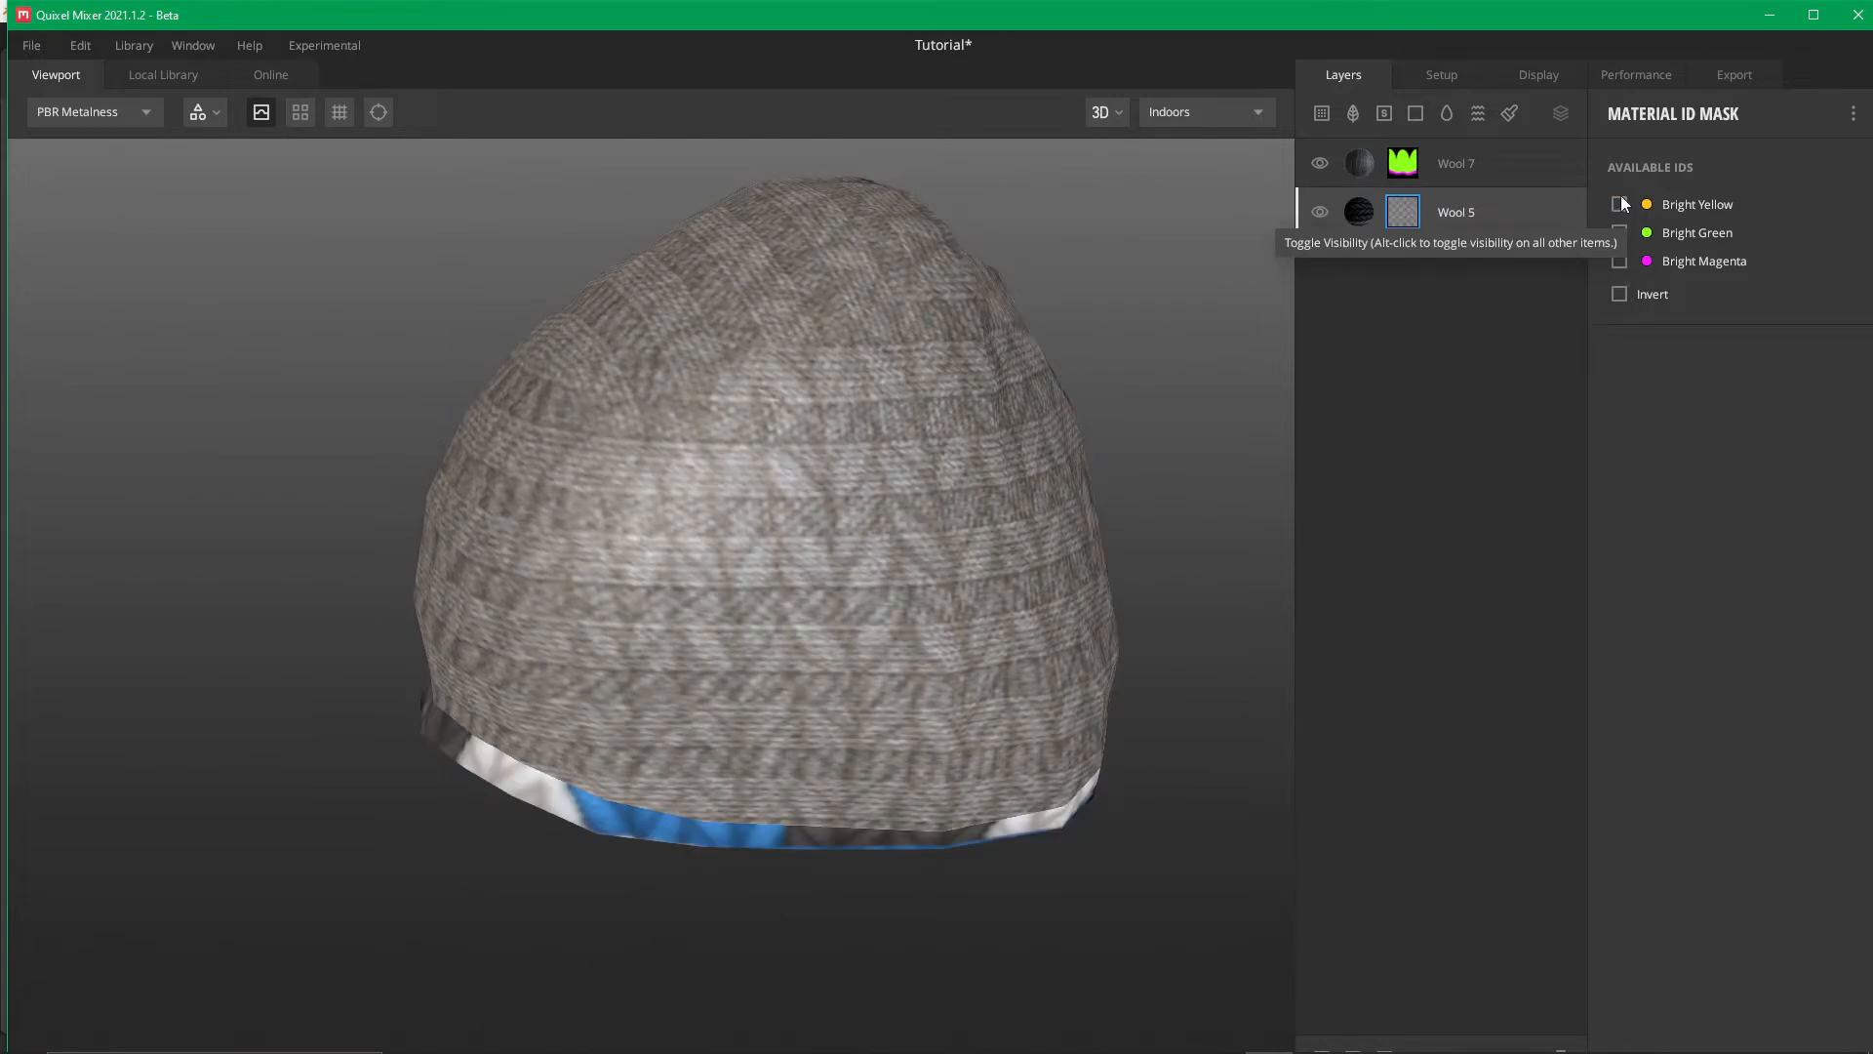
# Change the Wool 7 layer's placement from Box Projection to Tiling
pyautogui.click(1413, 172)
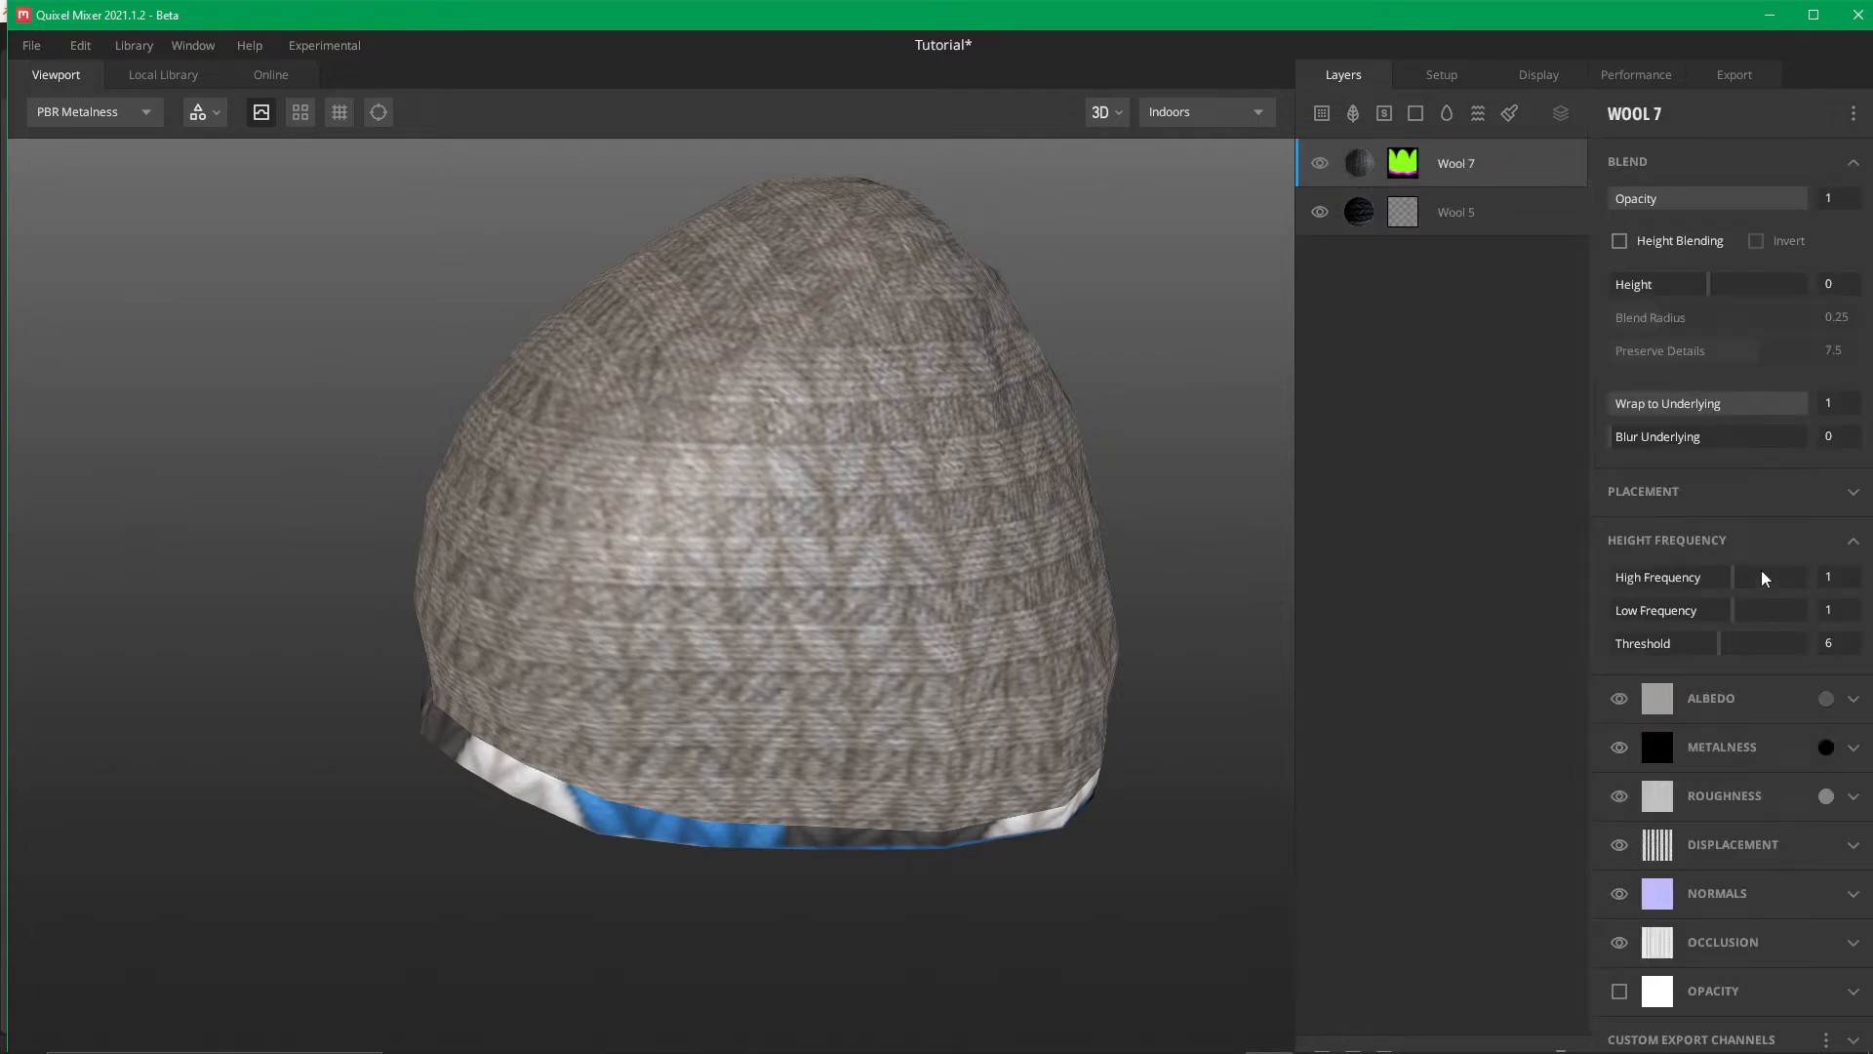
pyautogui.click(1853, 539)
pyautogui.click(1826, 511)
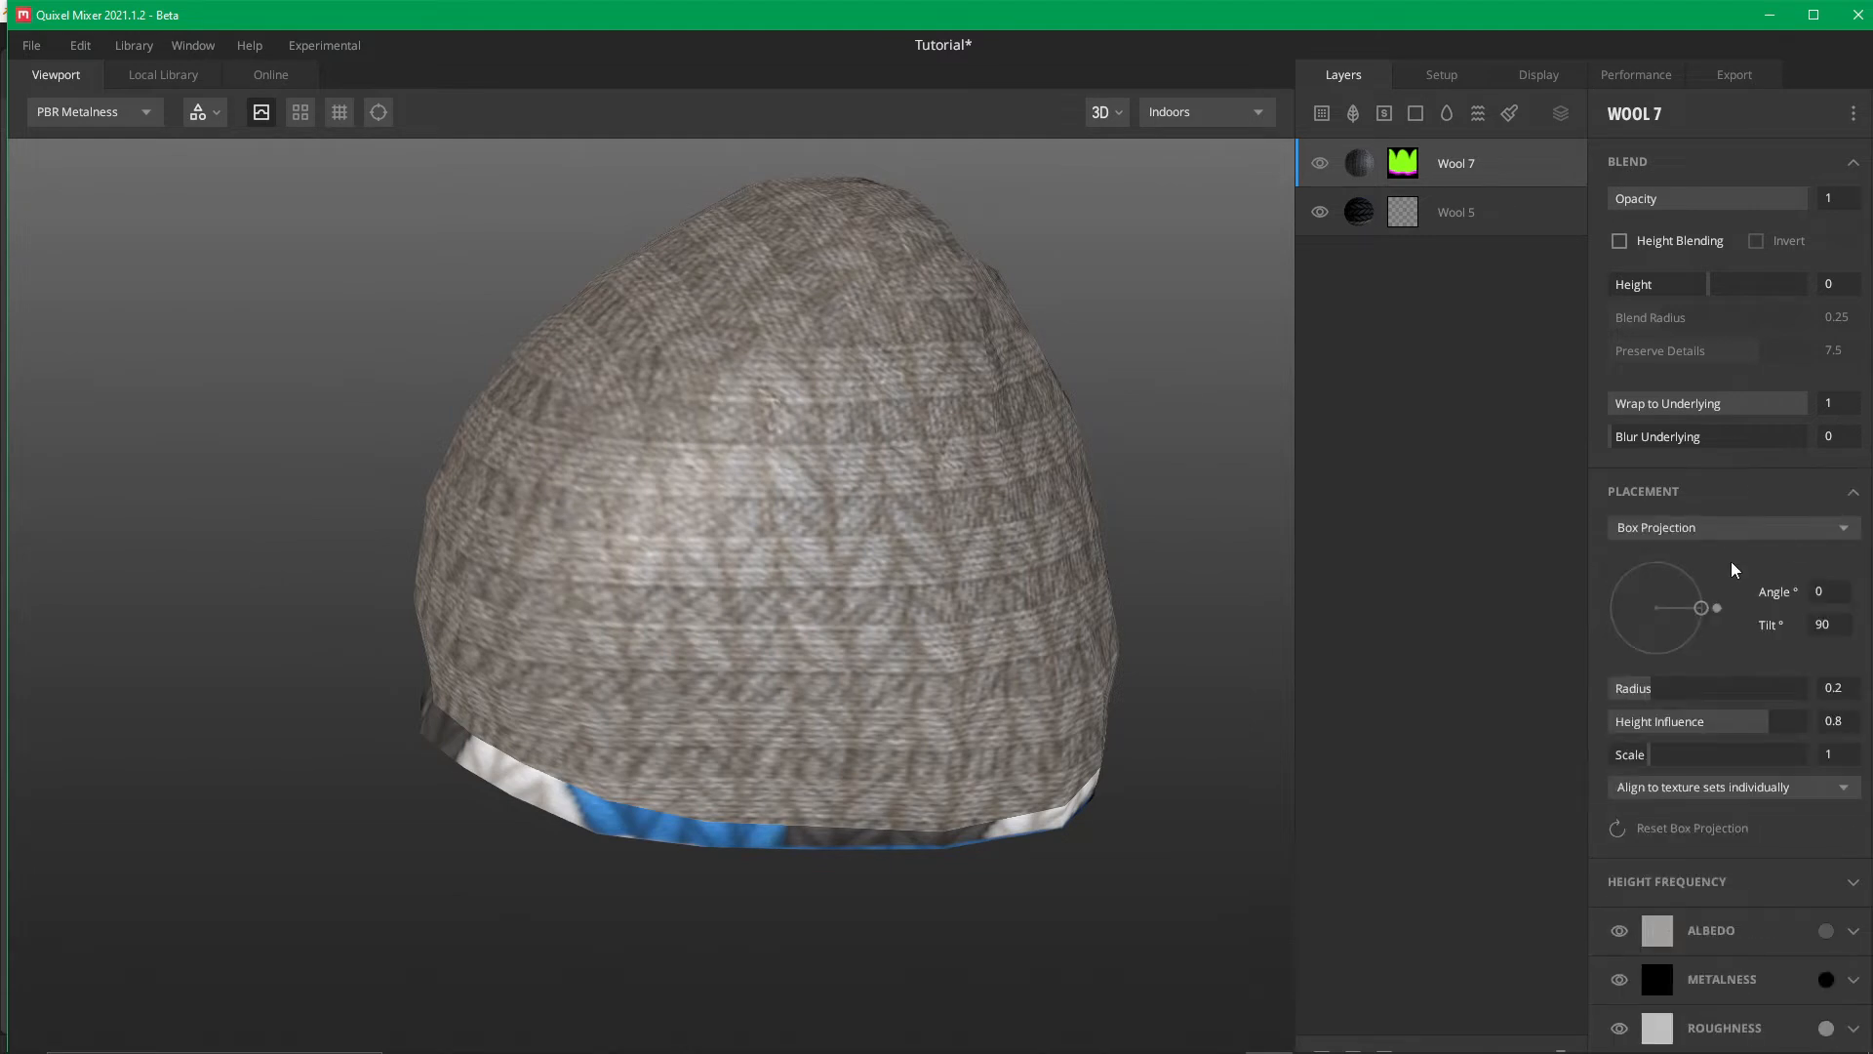
pyautogui.click(1676, 532)
pyautogui.click(1664, 556)
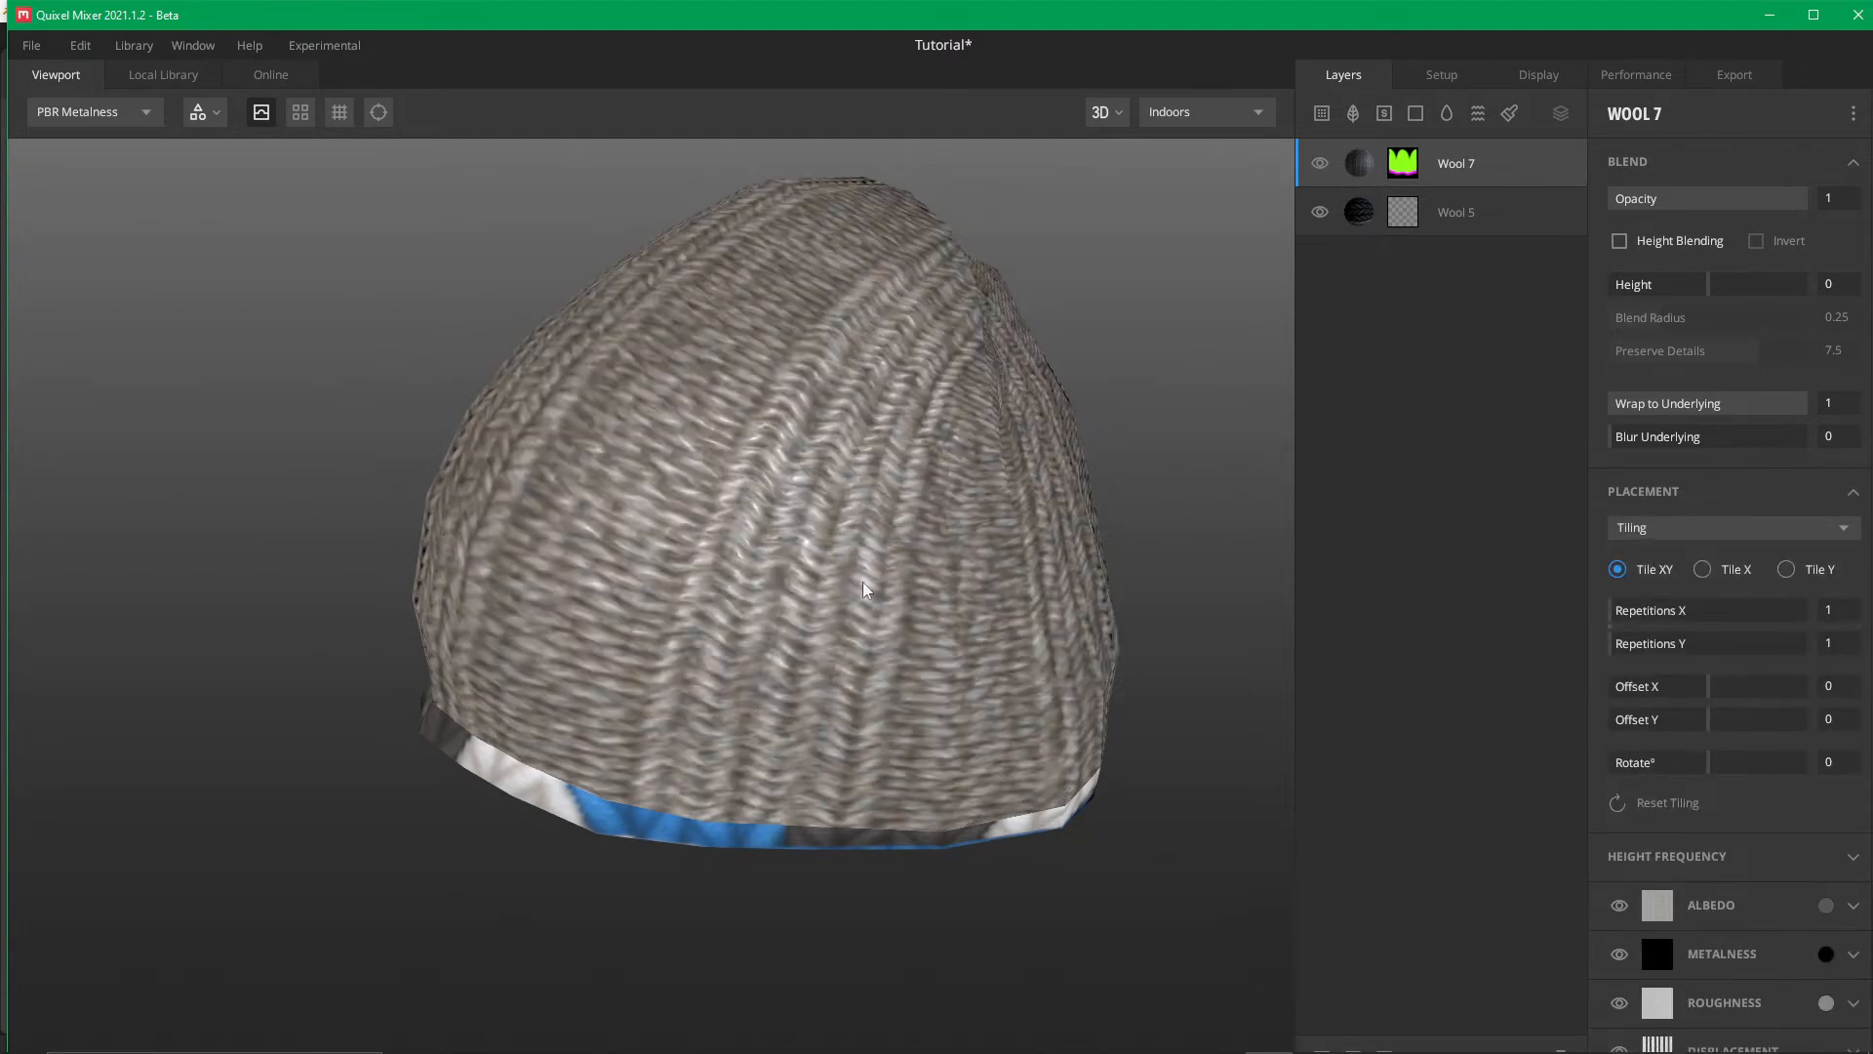
# Examine the tiled knit pattern on the hat from different angles and distances
pyautogui.scroll(-4, 863, 588)
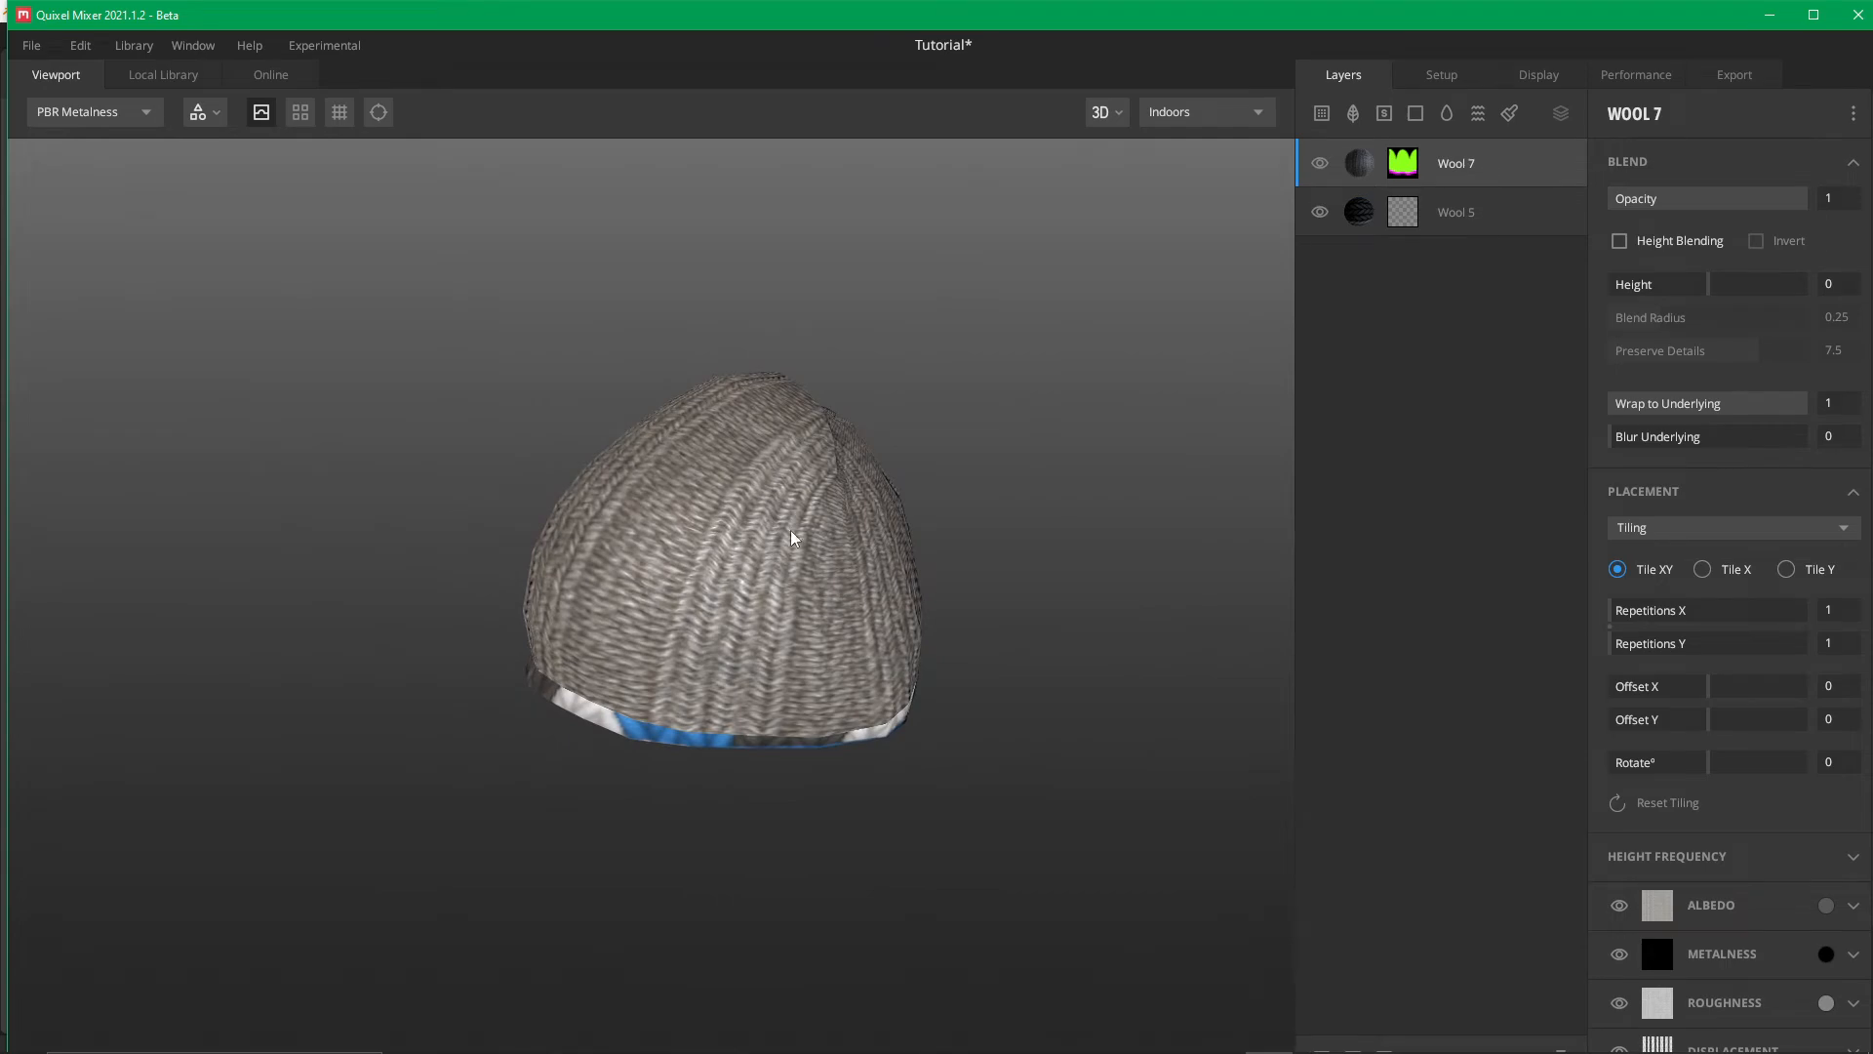
pyautogui.moveTo(719, 481)
pyautogui.mouseDown()
pyautogui.moveTo(1075, 472)
pyautogui.moveTo(1158, 397)
pyautogui.moveTo(782, 402)
pyautogui.moveTo(577, 435)
pyautogui.moveTo(776, 438)
pyautogui.moveTo(736, 502)
pyautogui.mouseUp()
pyautogui.scroll(5, 789, 516)
pyautogui.scroll(-8, 788, 516)
pyautogui.moveTo(794, 627); pyautogui.dragTo(704, 483, button='middle')
pyautogui.moveTo(704, 483); pyautogui.dragTo(813, 554)
pyautogui.moveTo(791, 578); pyautogui.dragTo(770, 412, button='middle')
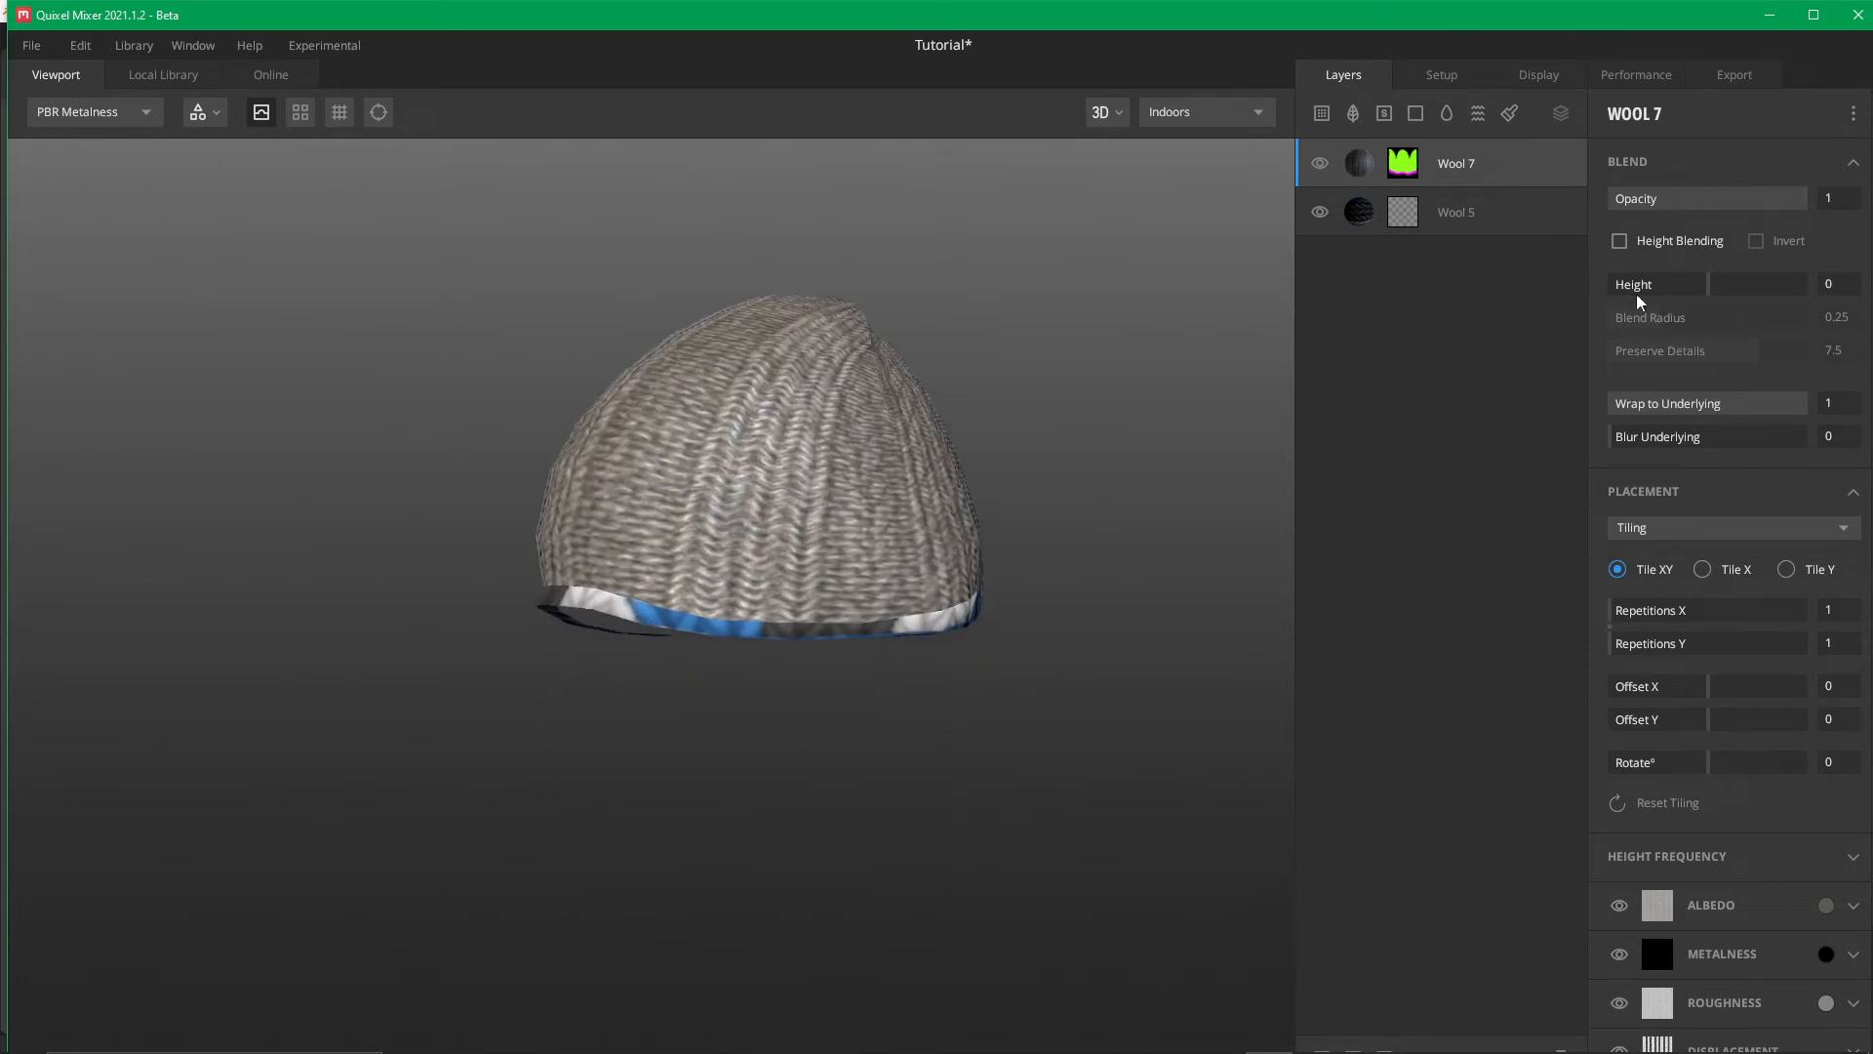
# Change the Wool 5 layer's placement from Box Projection to Tiling
pyautogui.click(1404, 212)
pyautogui.click(1460, 224)
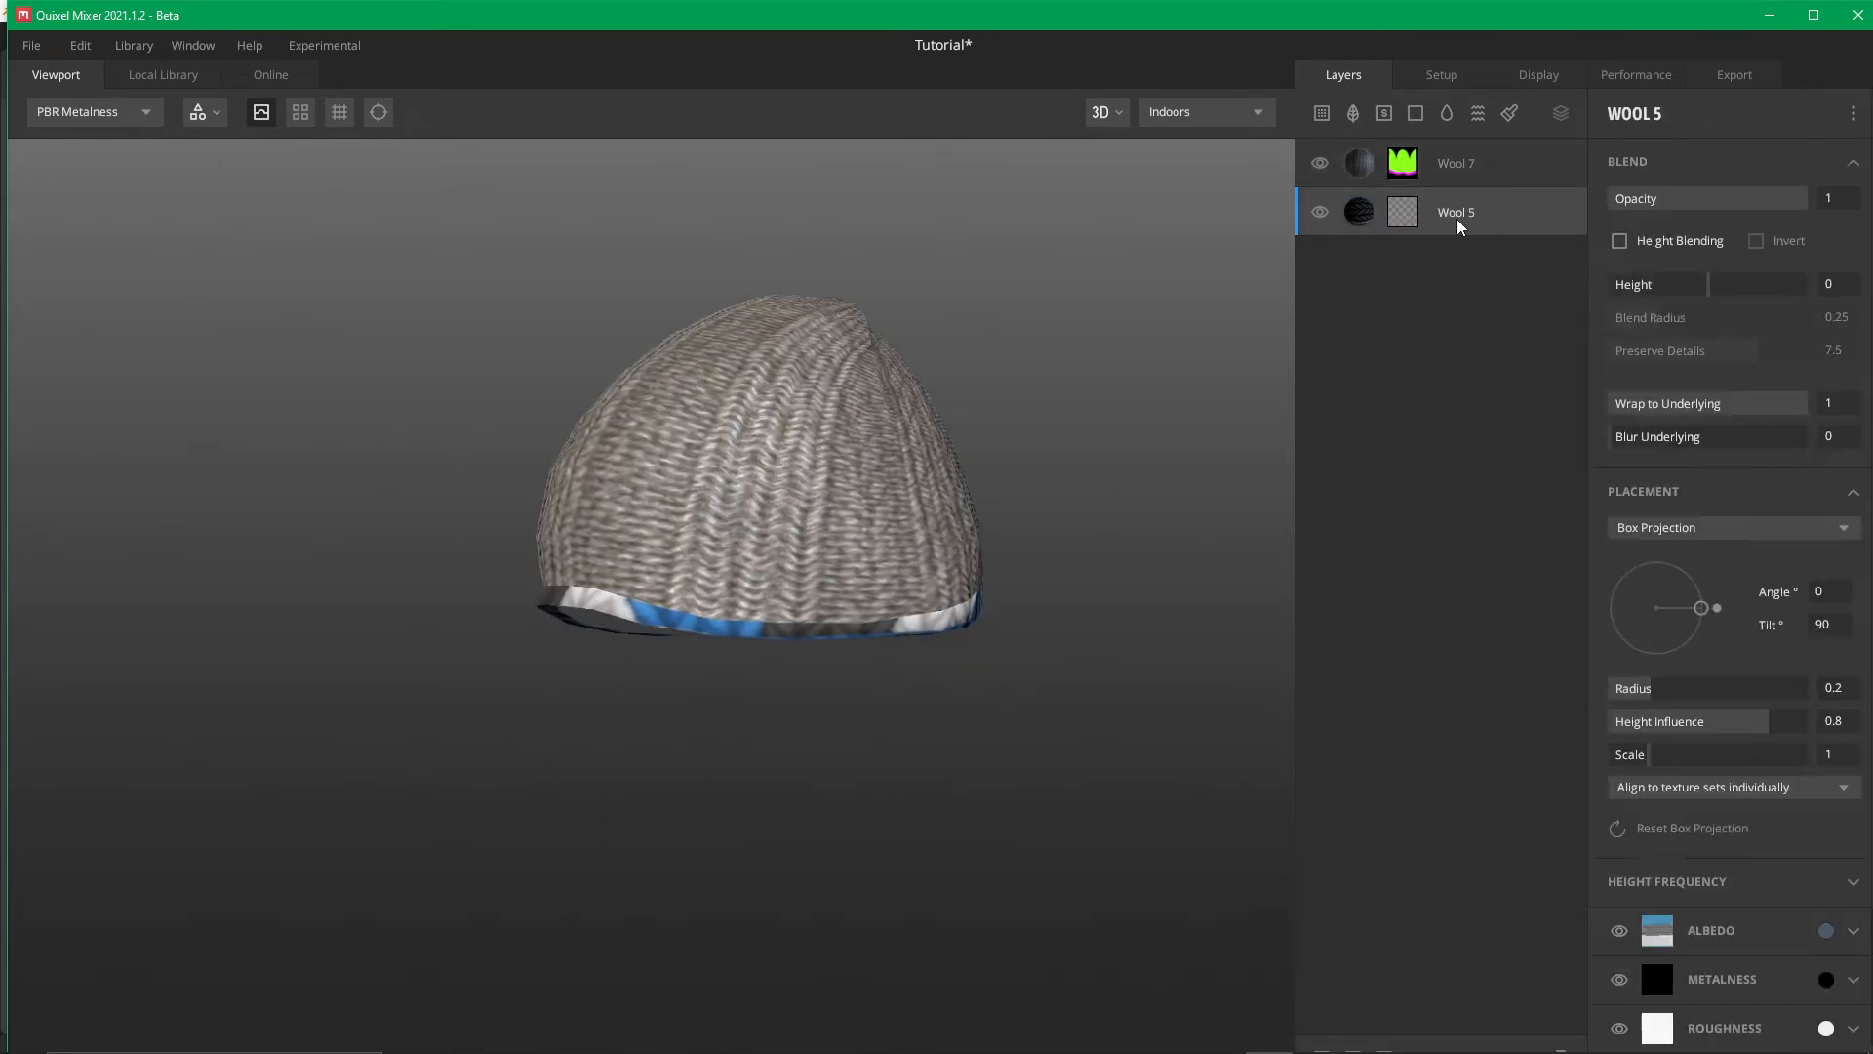
pyautogui.click(1723, 528)
pyautogui.click(1652, 555)
pyautogui.scroll(4, 922, 514)
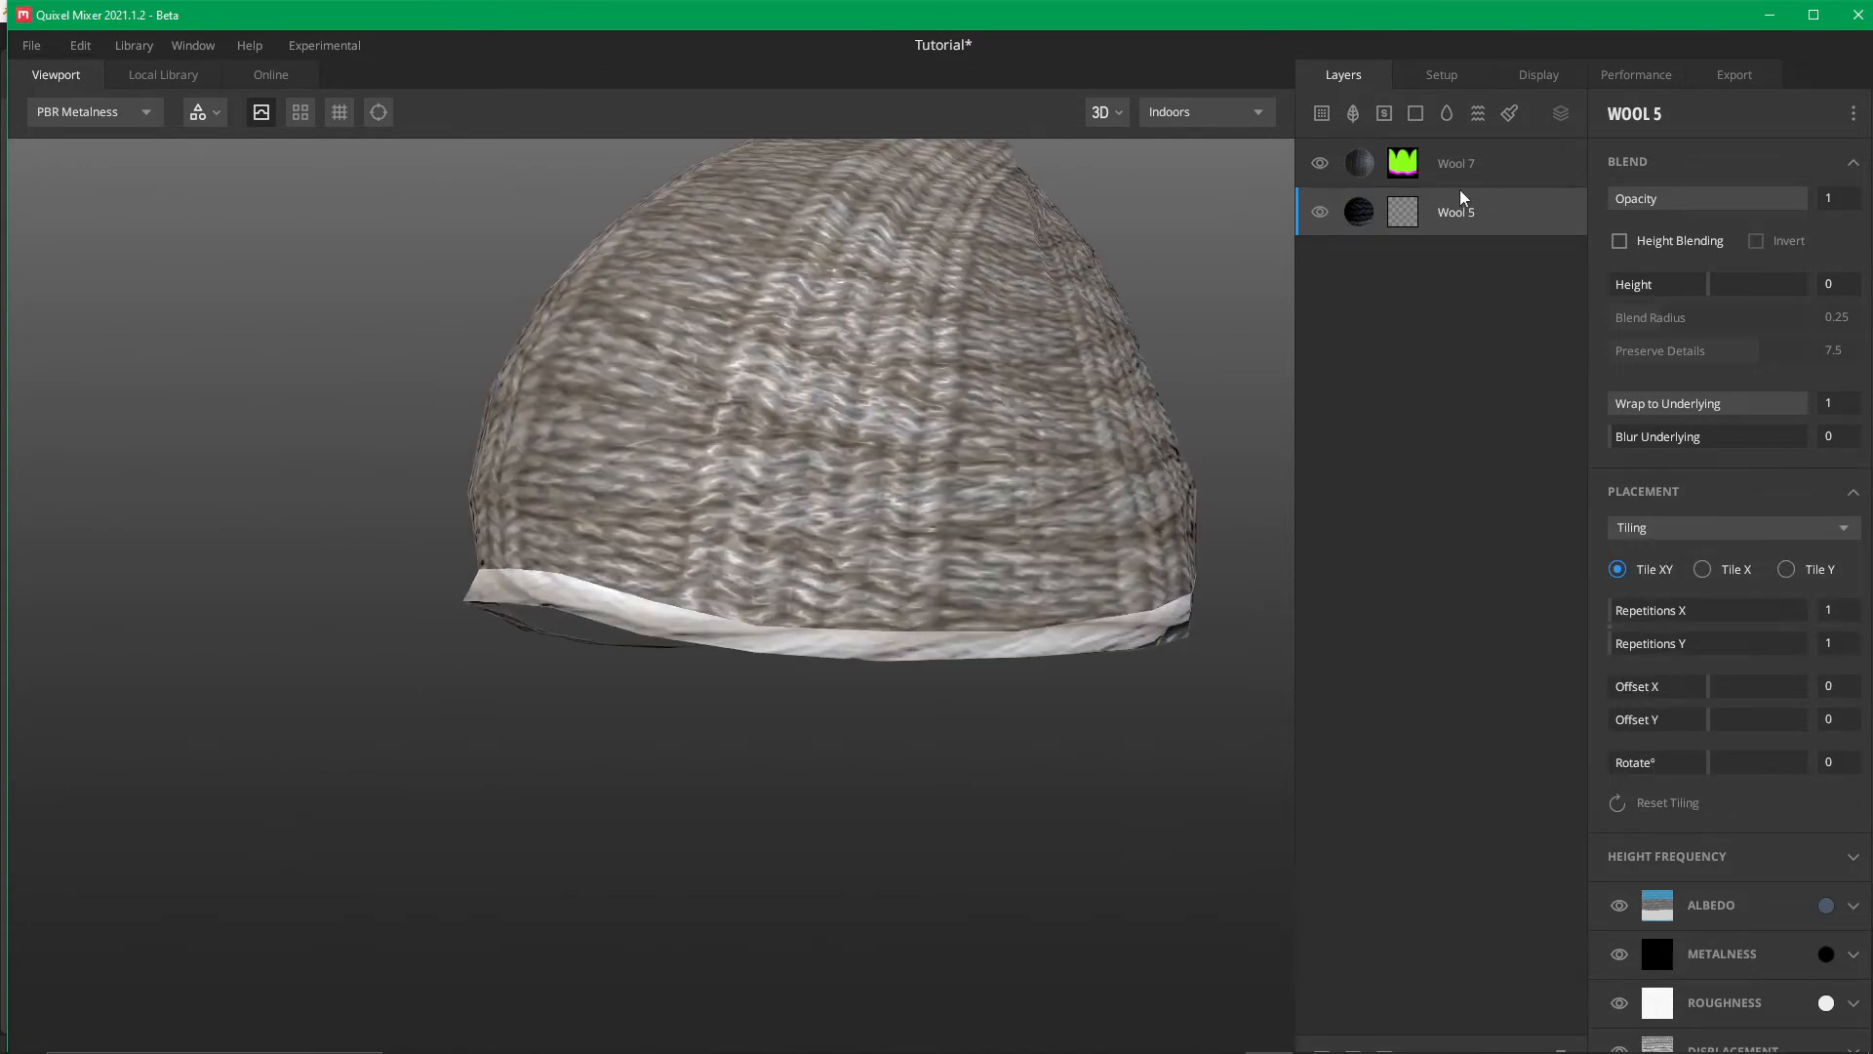
# Try Bright Green, Bright Yellow and Bright Magenta in turn on the Wool 5 material ID mask
pyautogui.click(1402, 223)
pyautogui.click(1618, 231)
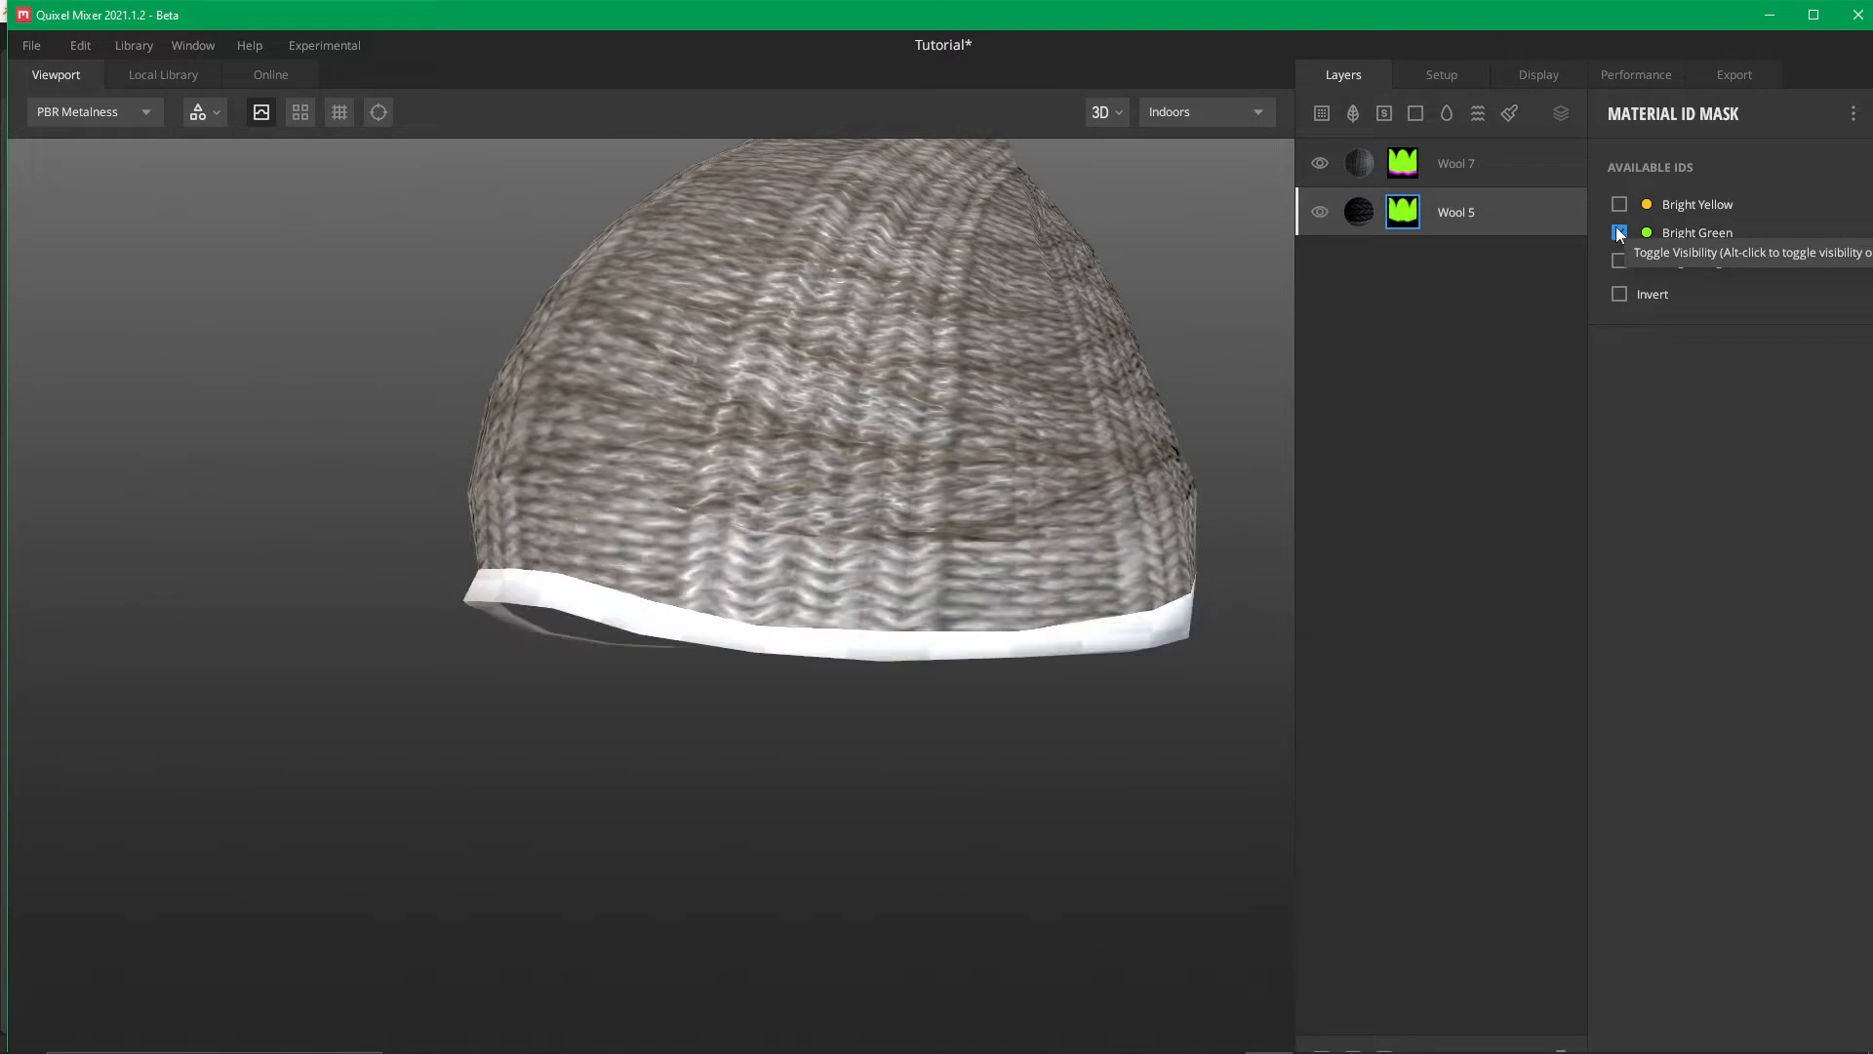
pyautogui.click(1616, 230)
pyautogui.click(1623, 204)
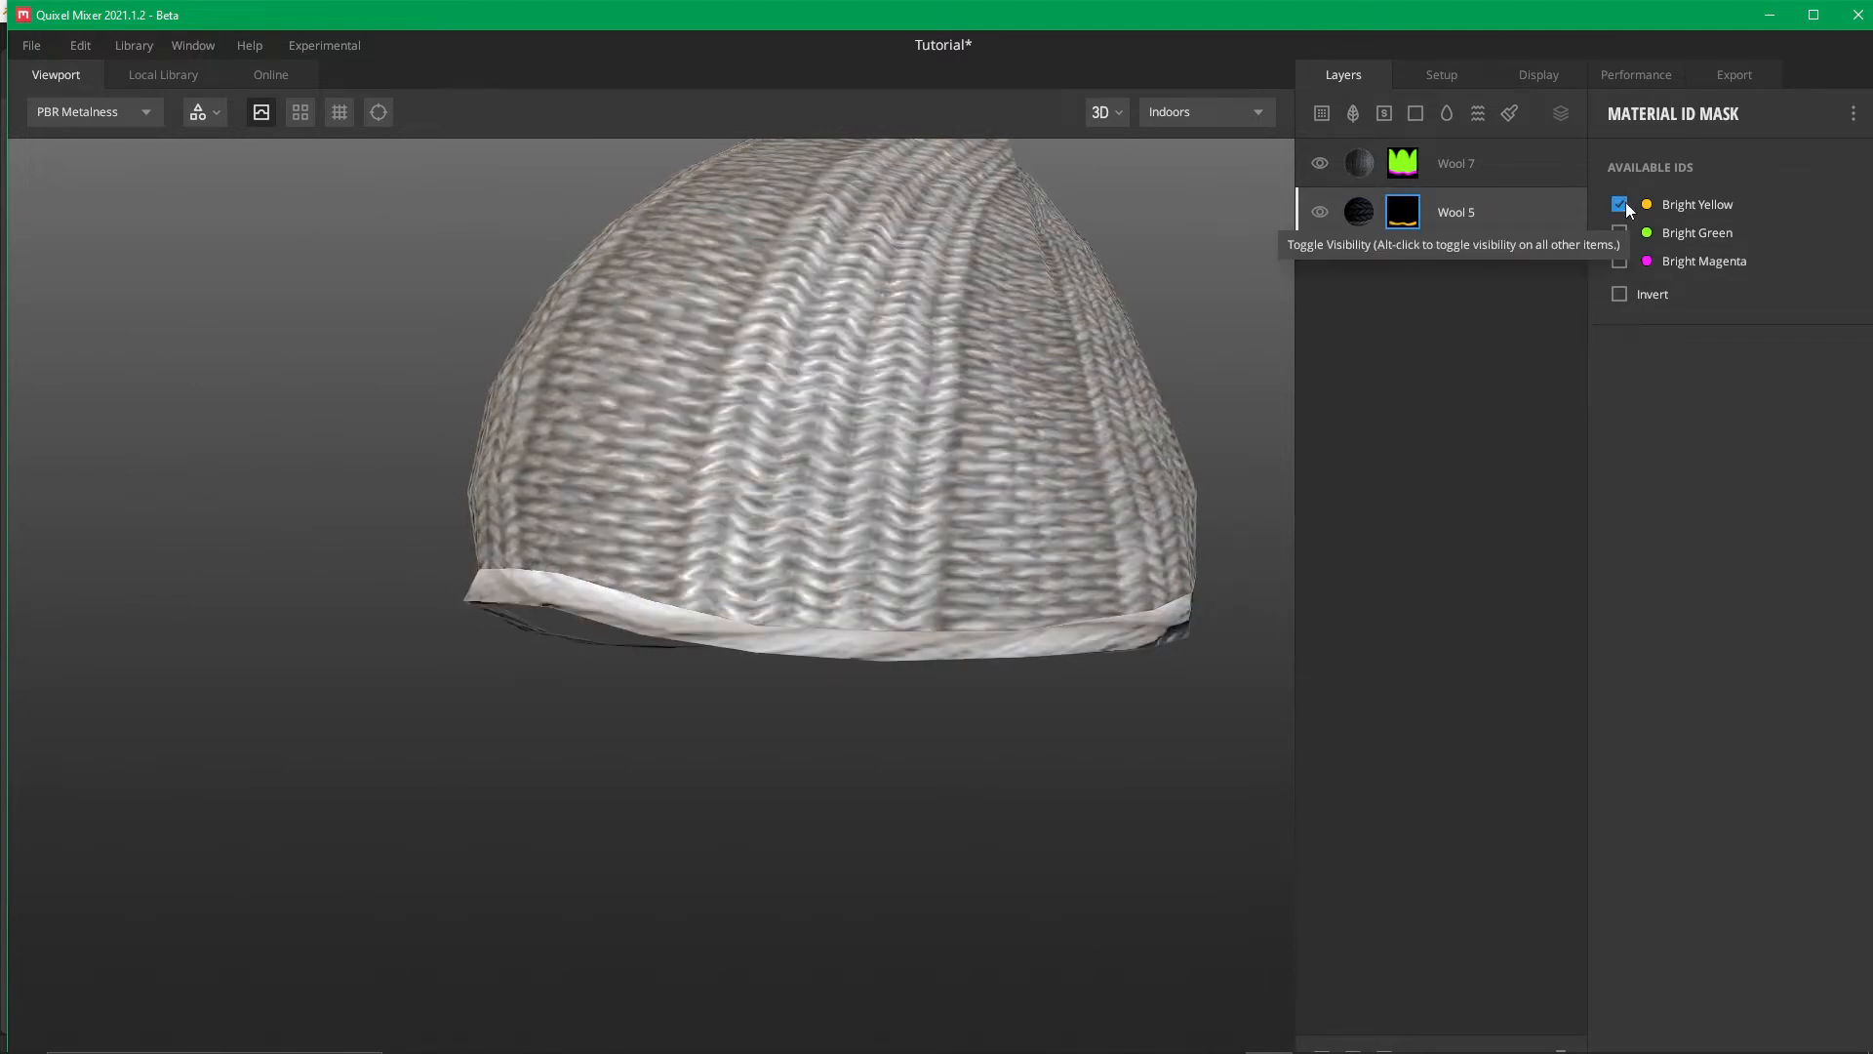
pyautogui.click(1620, 261)
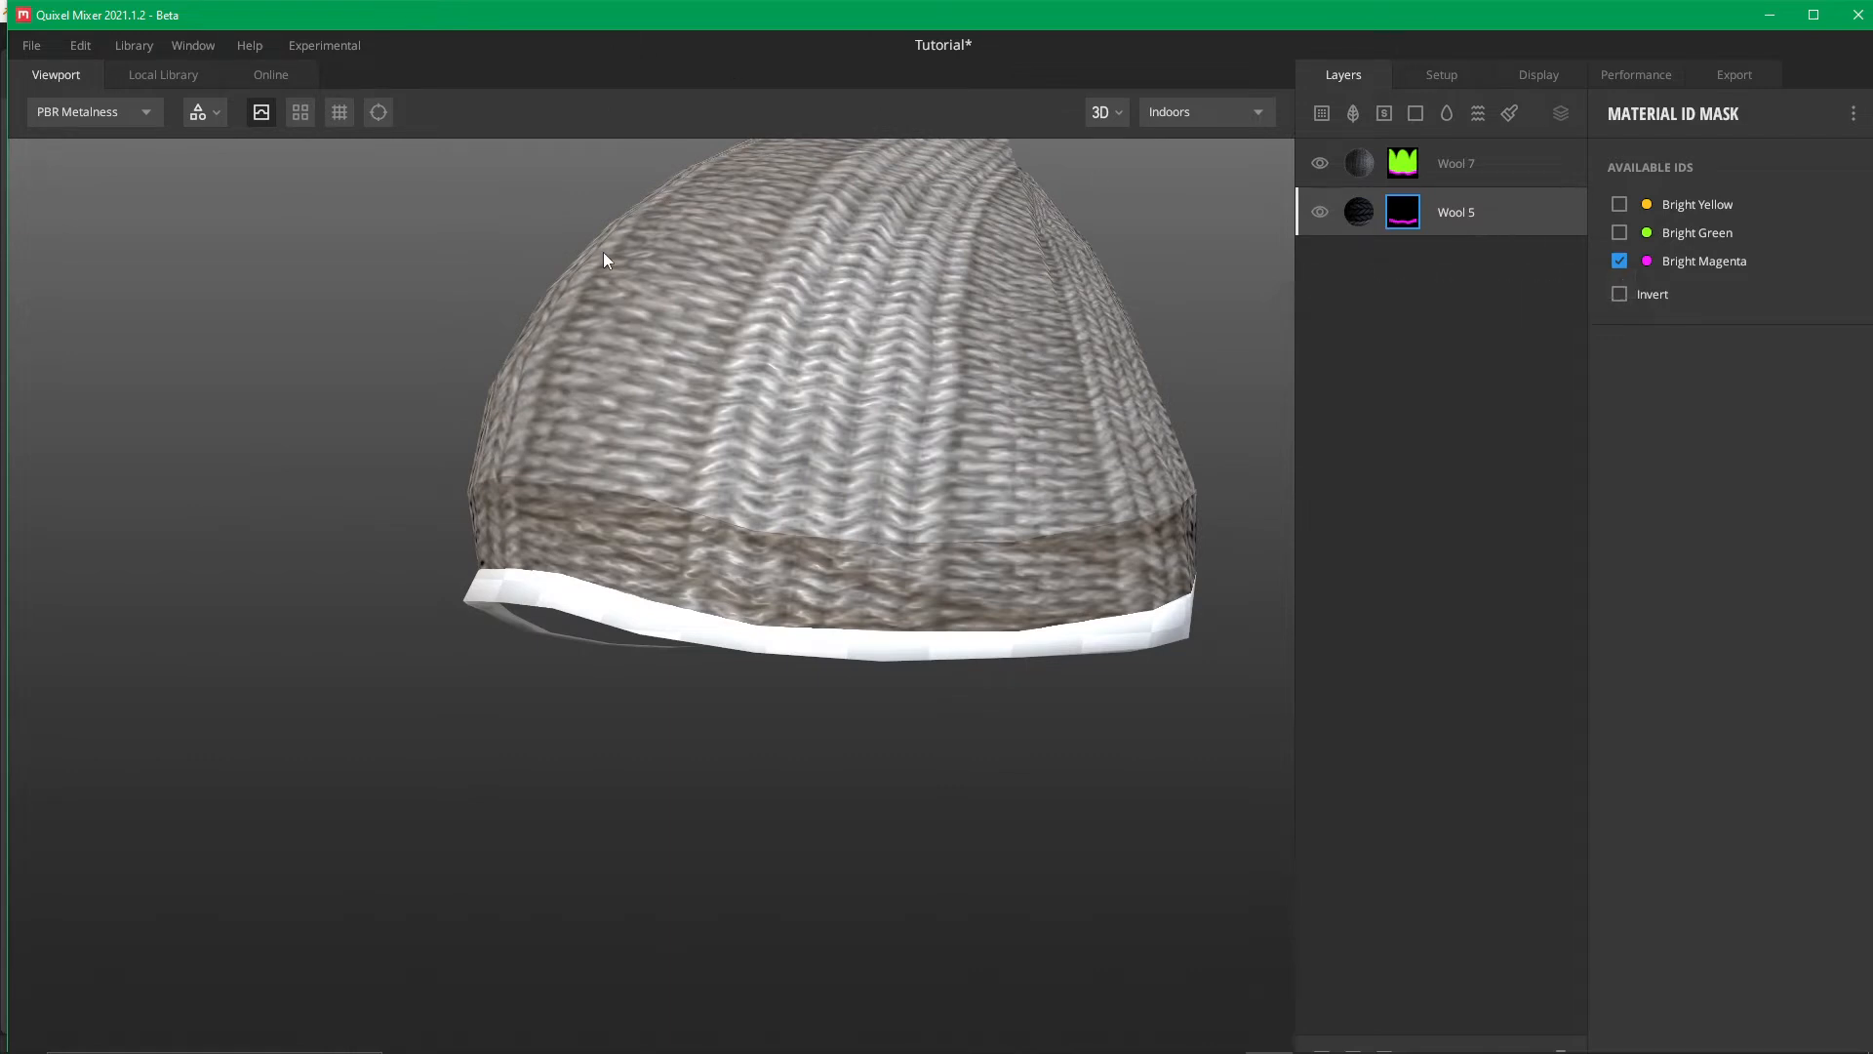
# Check the ID regions in the Material ID view, restrict the Wool 5 mask to Bright Yellow, and return to PBR Metalness
pyautogui.press('m')
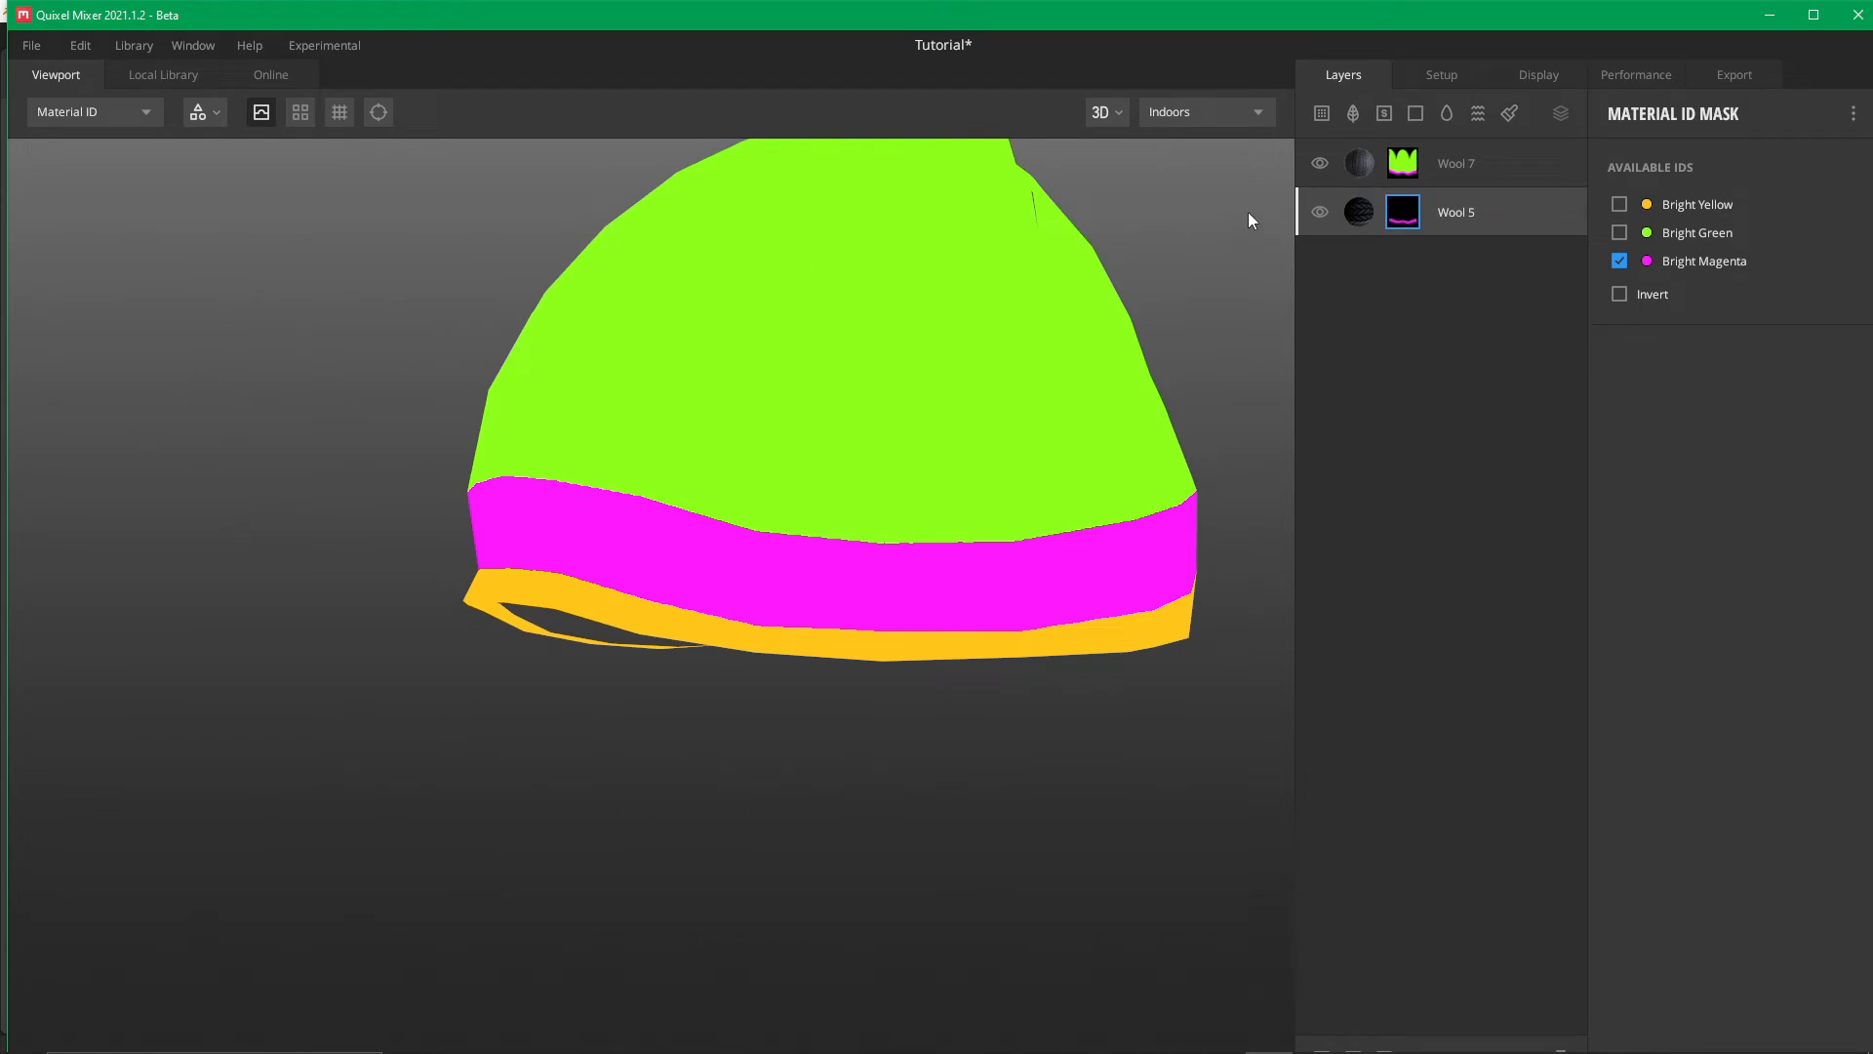
pyautogui.click(1620, 205)
pyautogui.click(1621, 260)
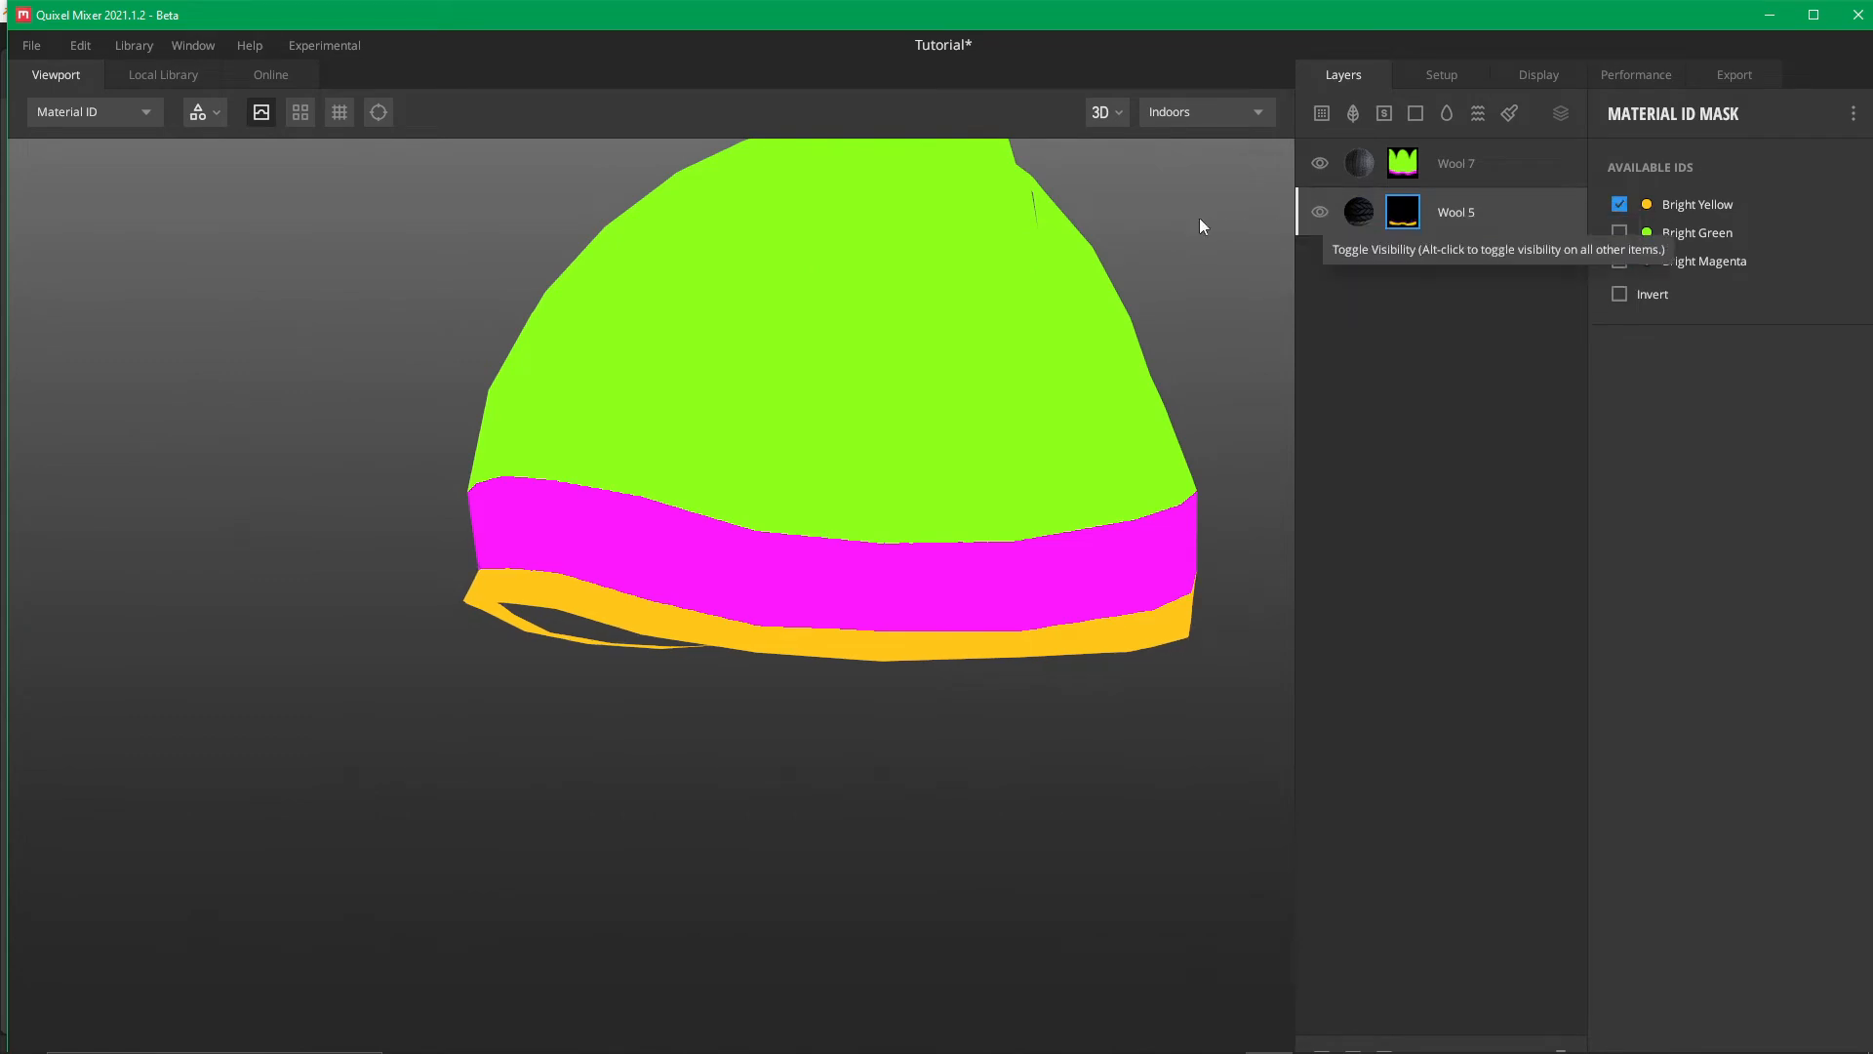
pyautogui.press('c')
pyautogui.press('m')
pyautogui.moveTo(994, 406); pyautogui.dragTo(989, 375, button='middle')
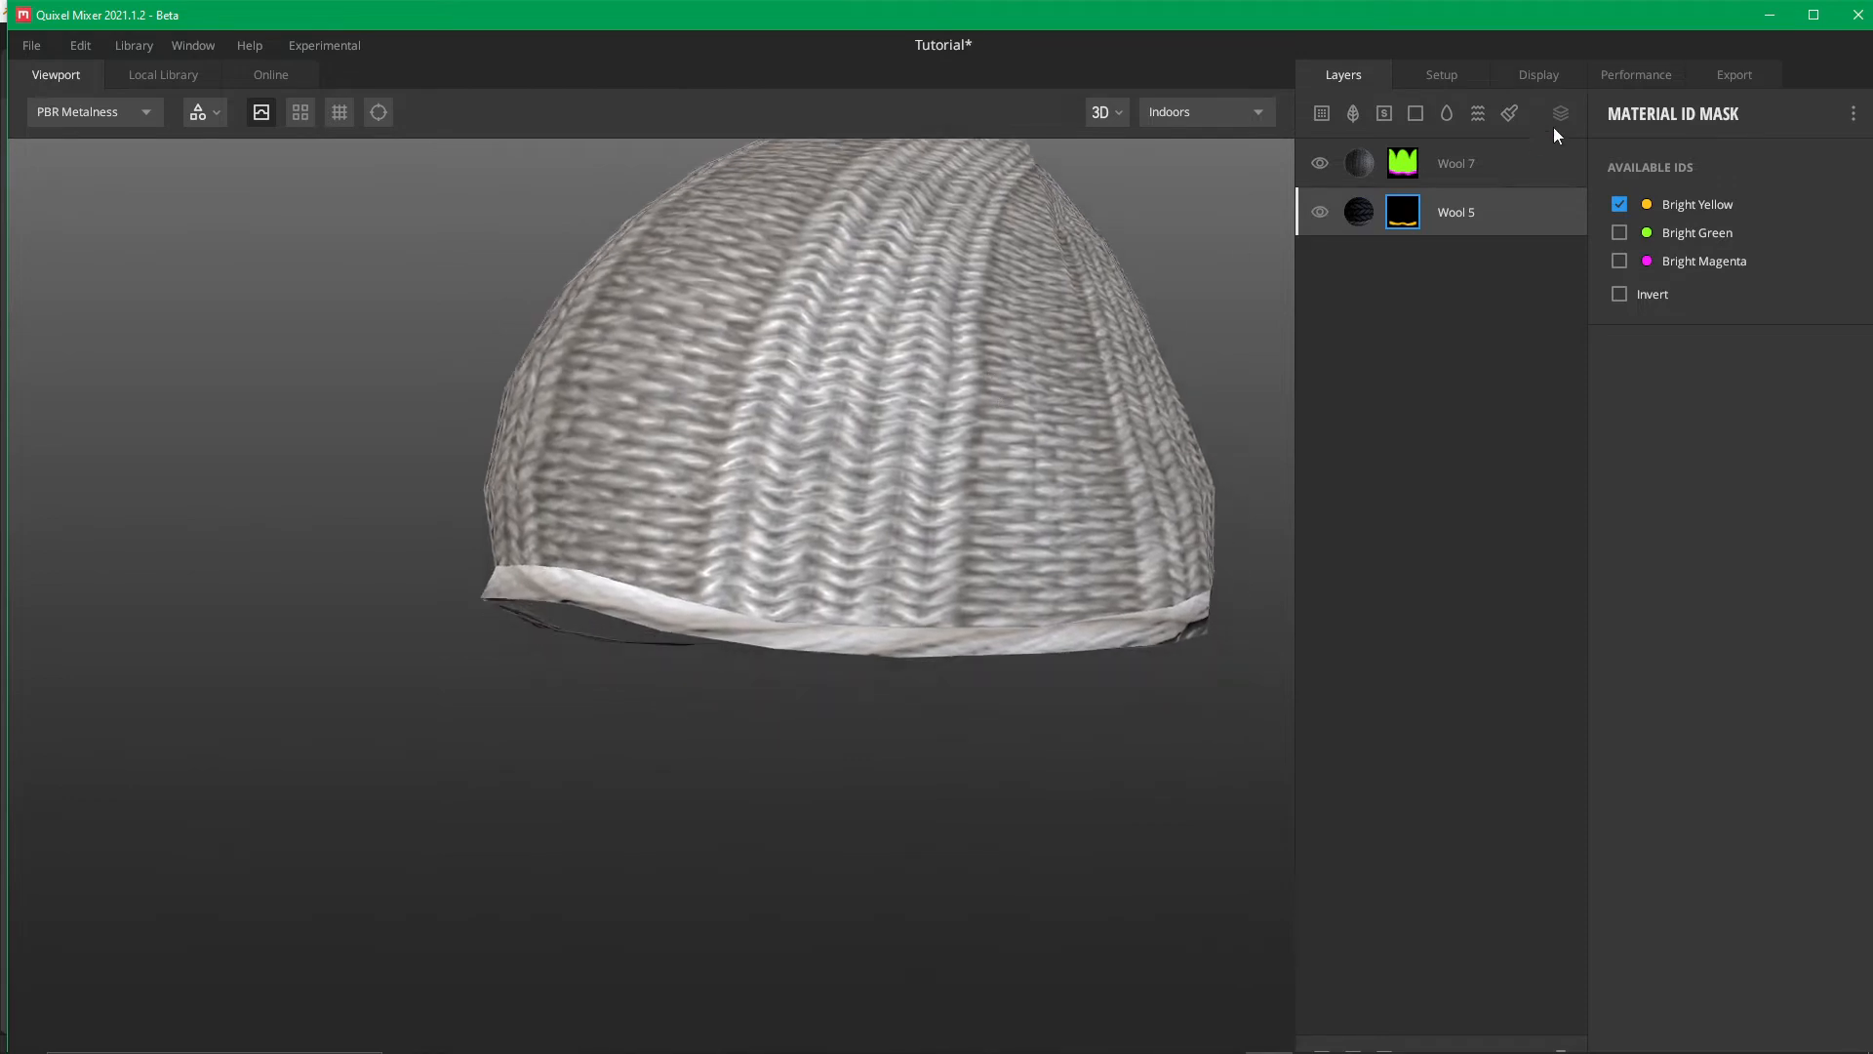
# Set the Wool 5 layer's tiling to 4 repetitions in X and 8 in Y
pyautogui.click(1463, 219)
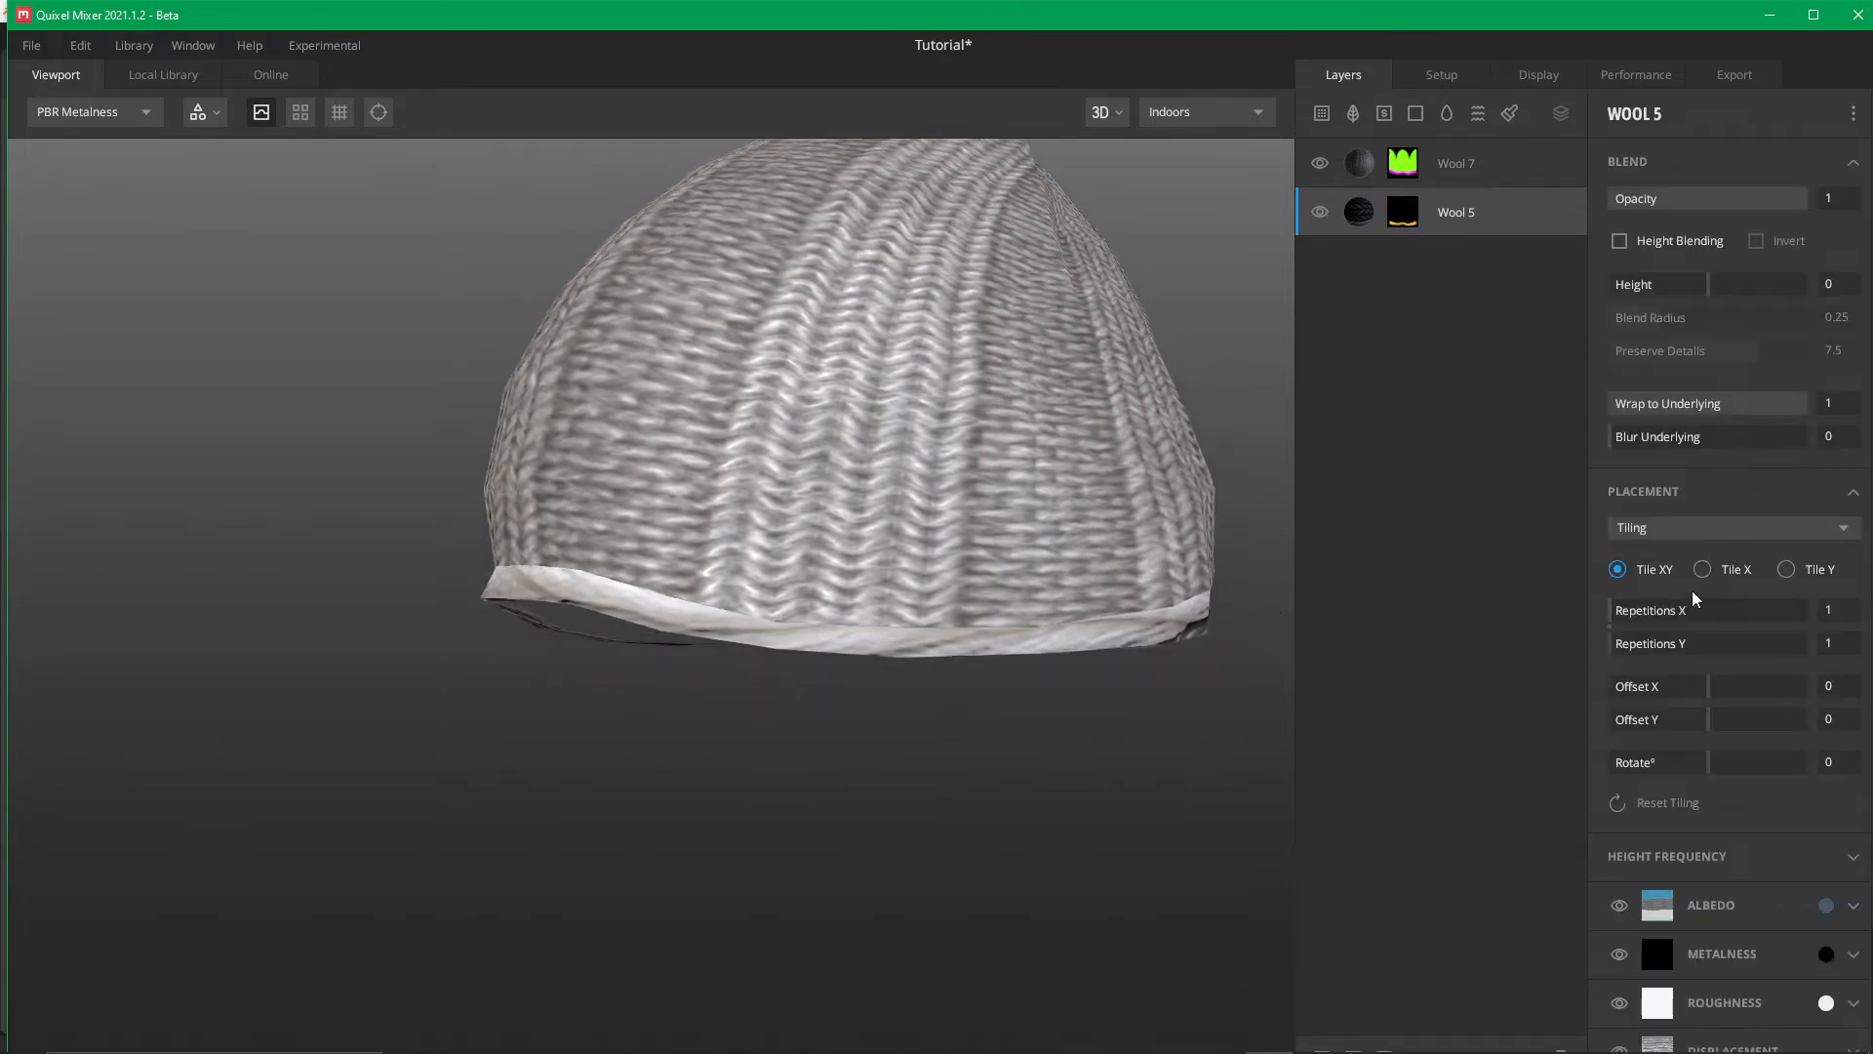
pyautogui.moveTo(1621, 600); pyautogui.dragTo(1653, 649)
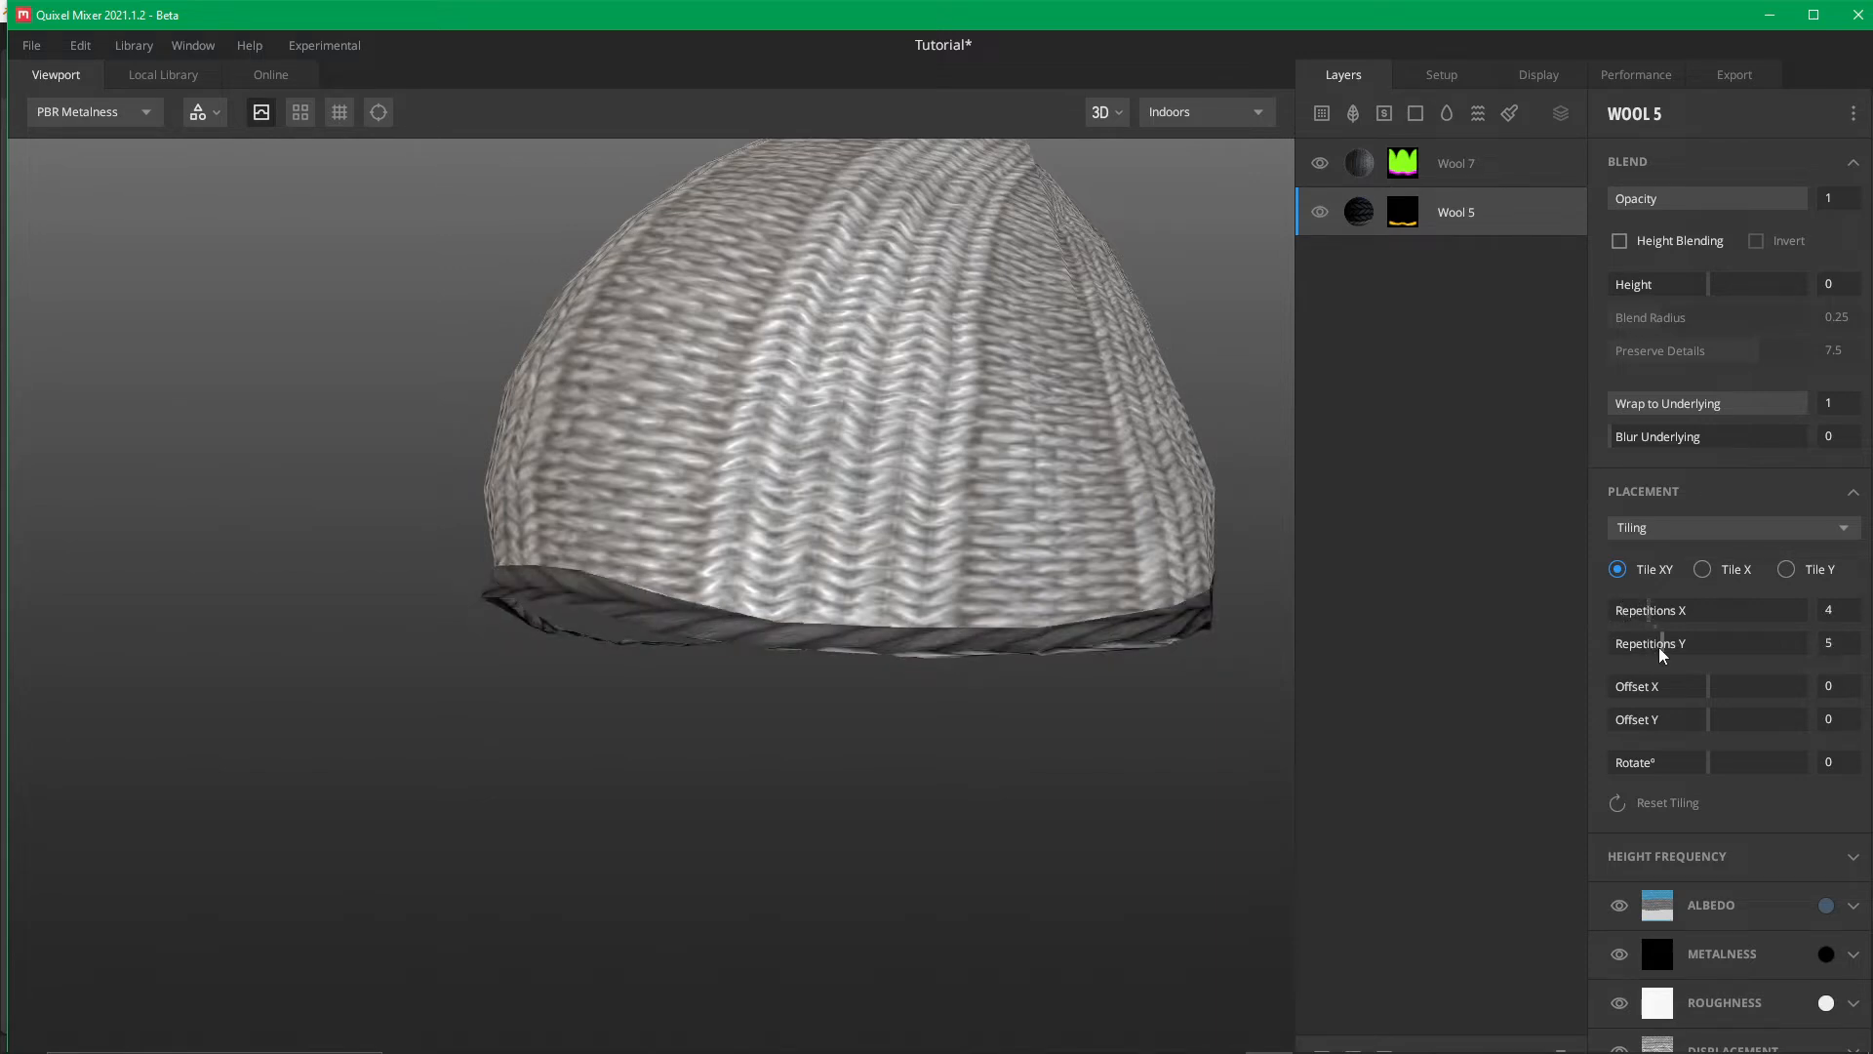
pyautogui.moveTo(1666, 647); pyautogui.dragTo(1703, 648)
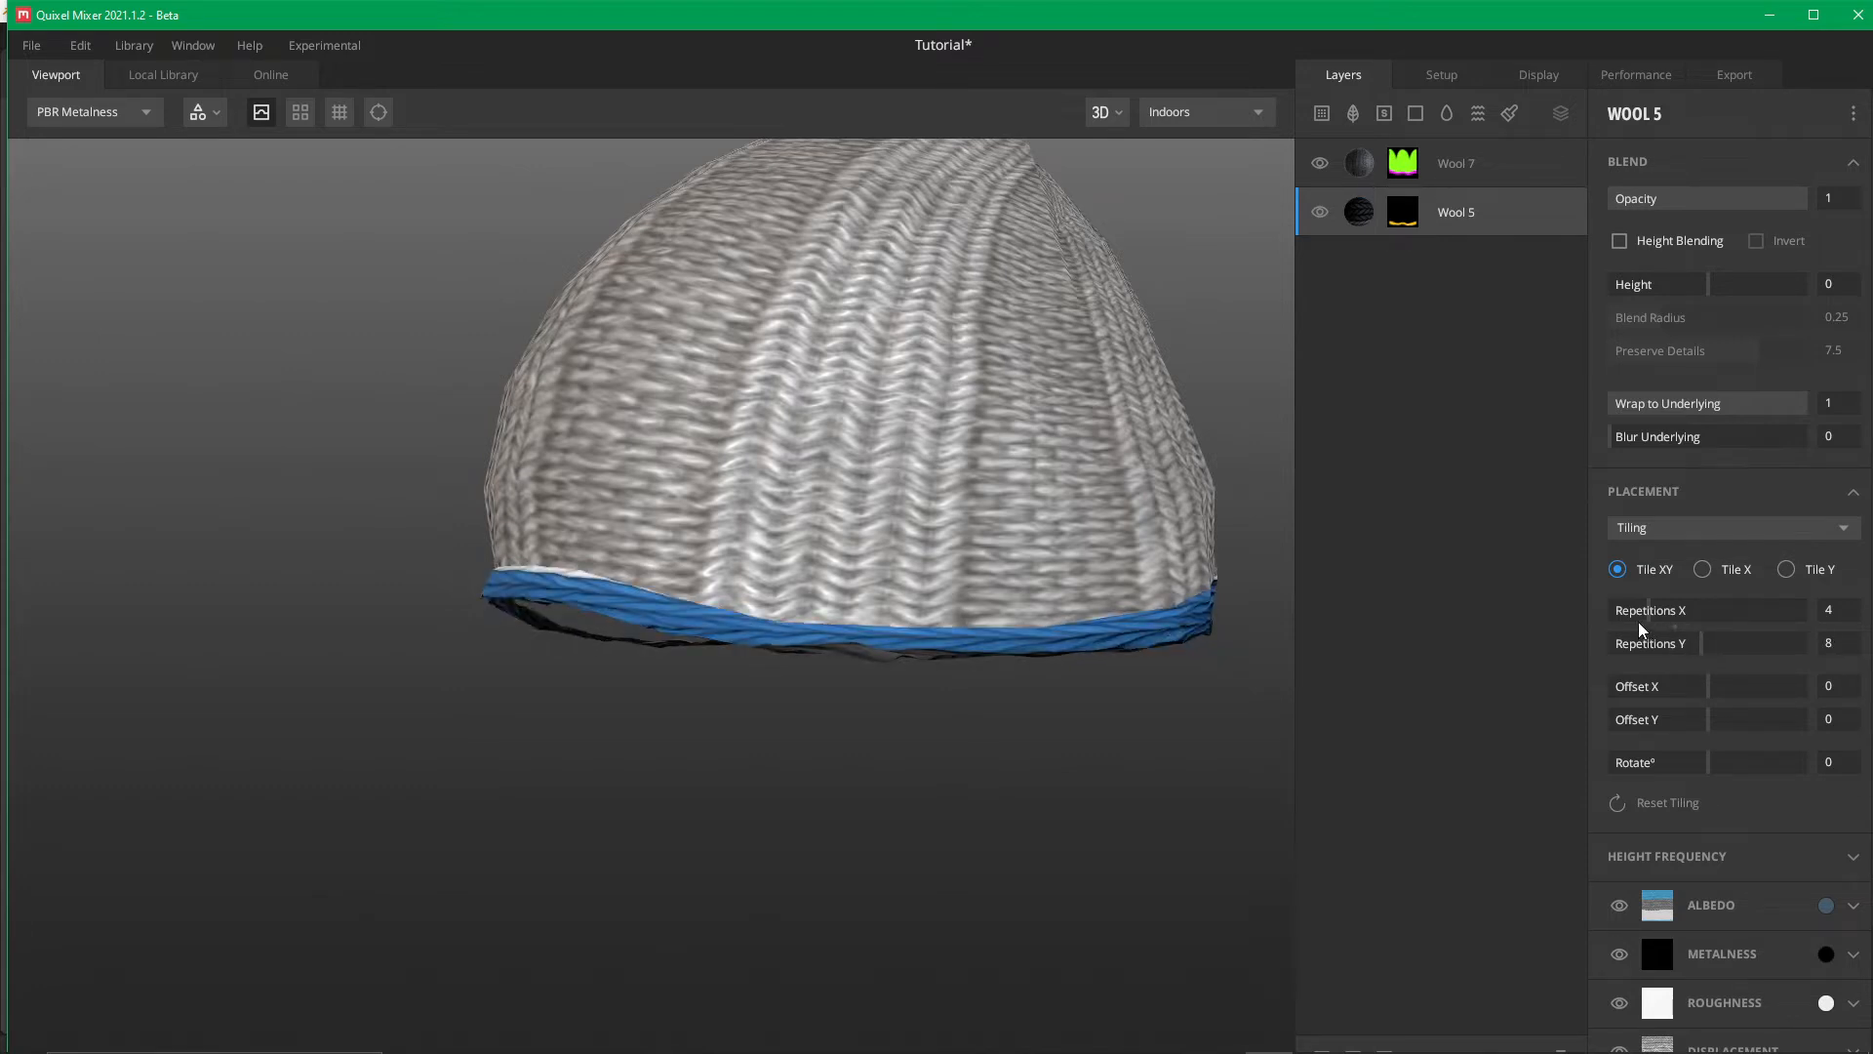
# Switch the Wool 5 material ID mask from Bright Yellow to Bright Magenta
pyautogui.click(1417, 222)
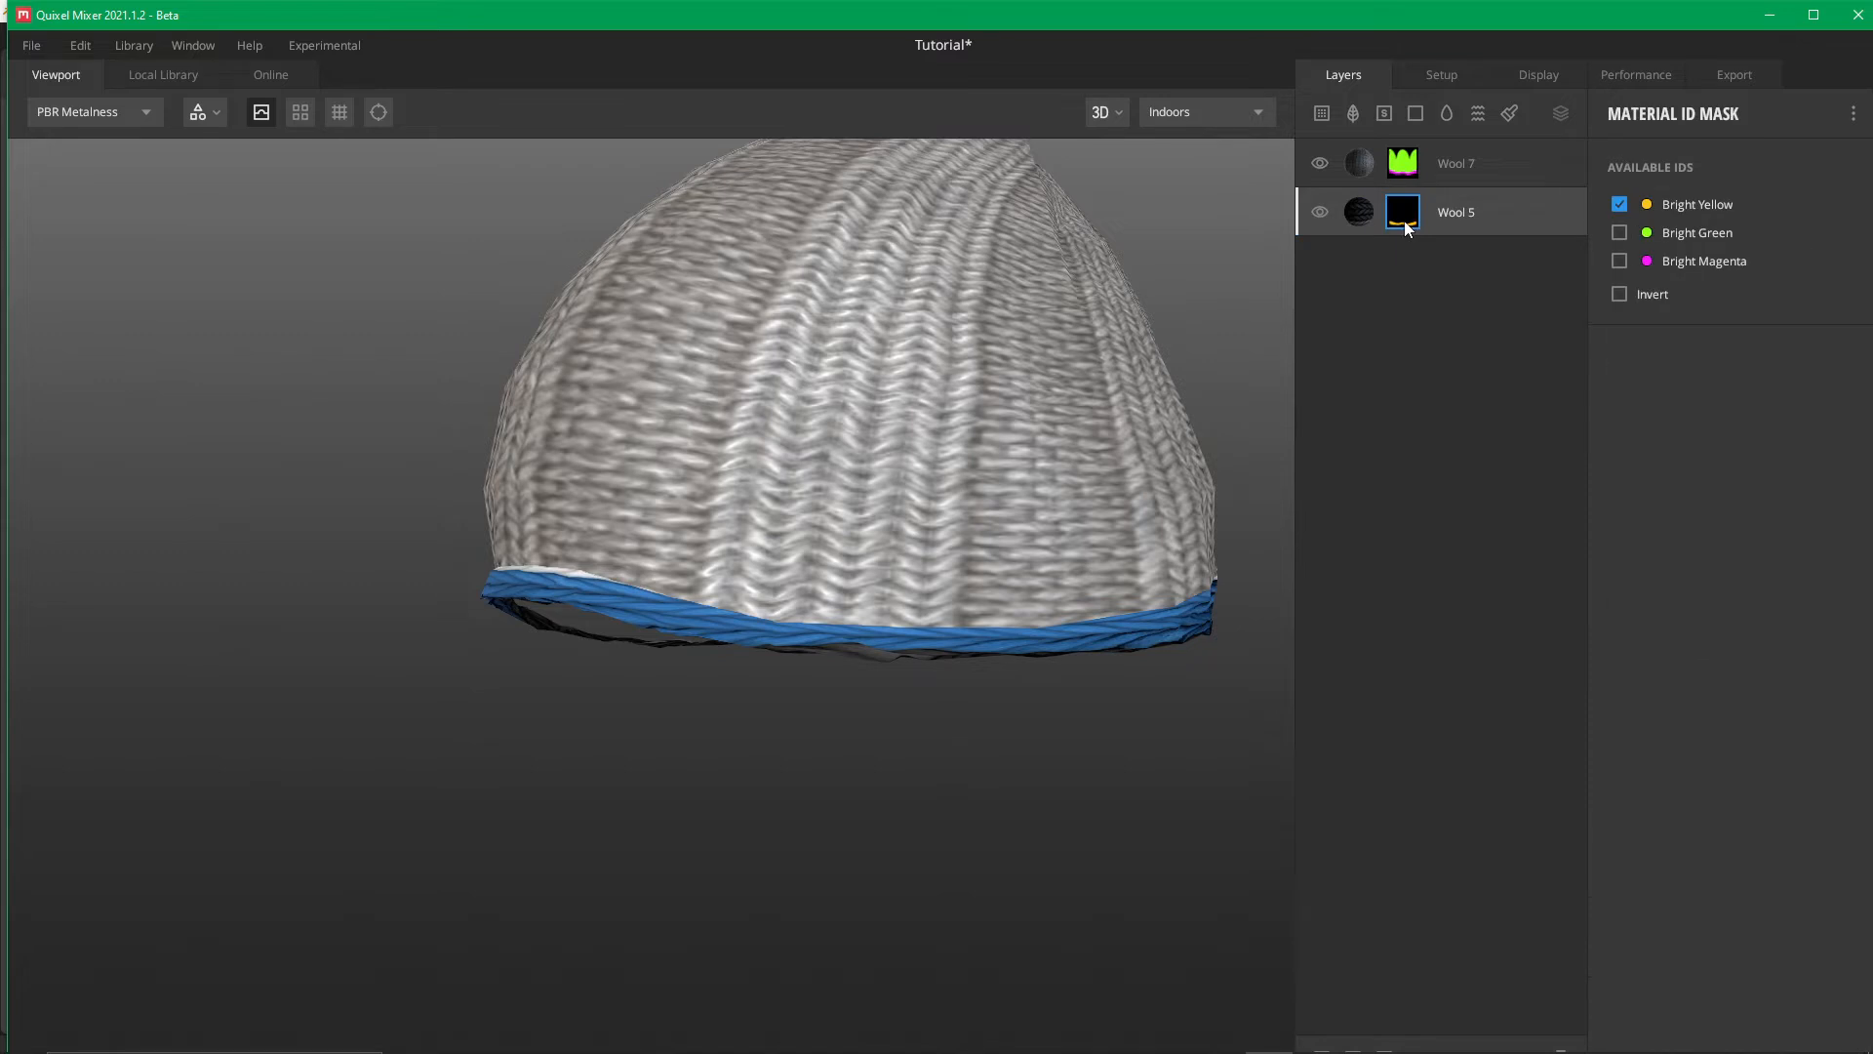
pyautogui.click(1618, 259)
pyautogui.click(1613, 203)
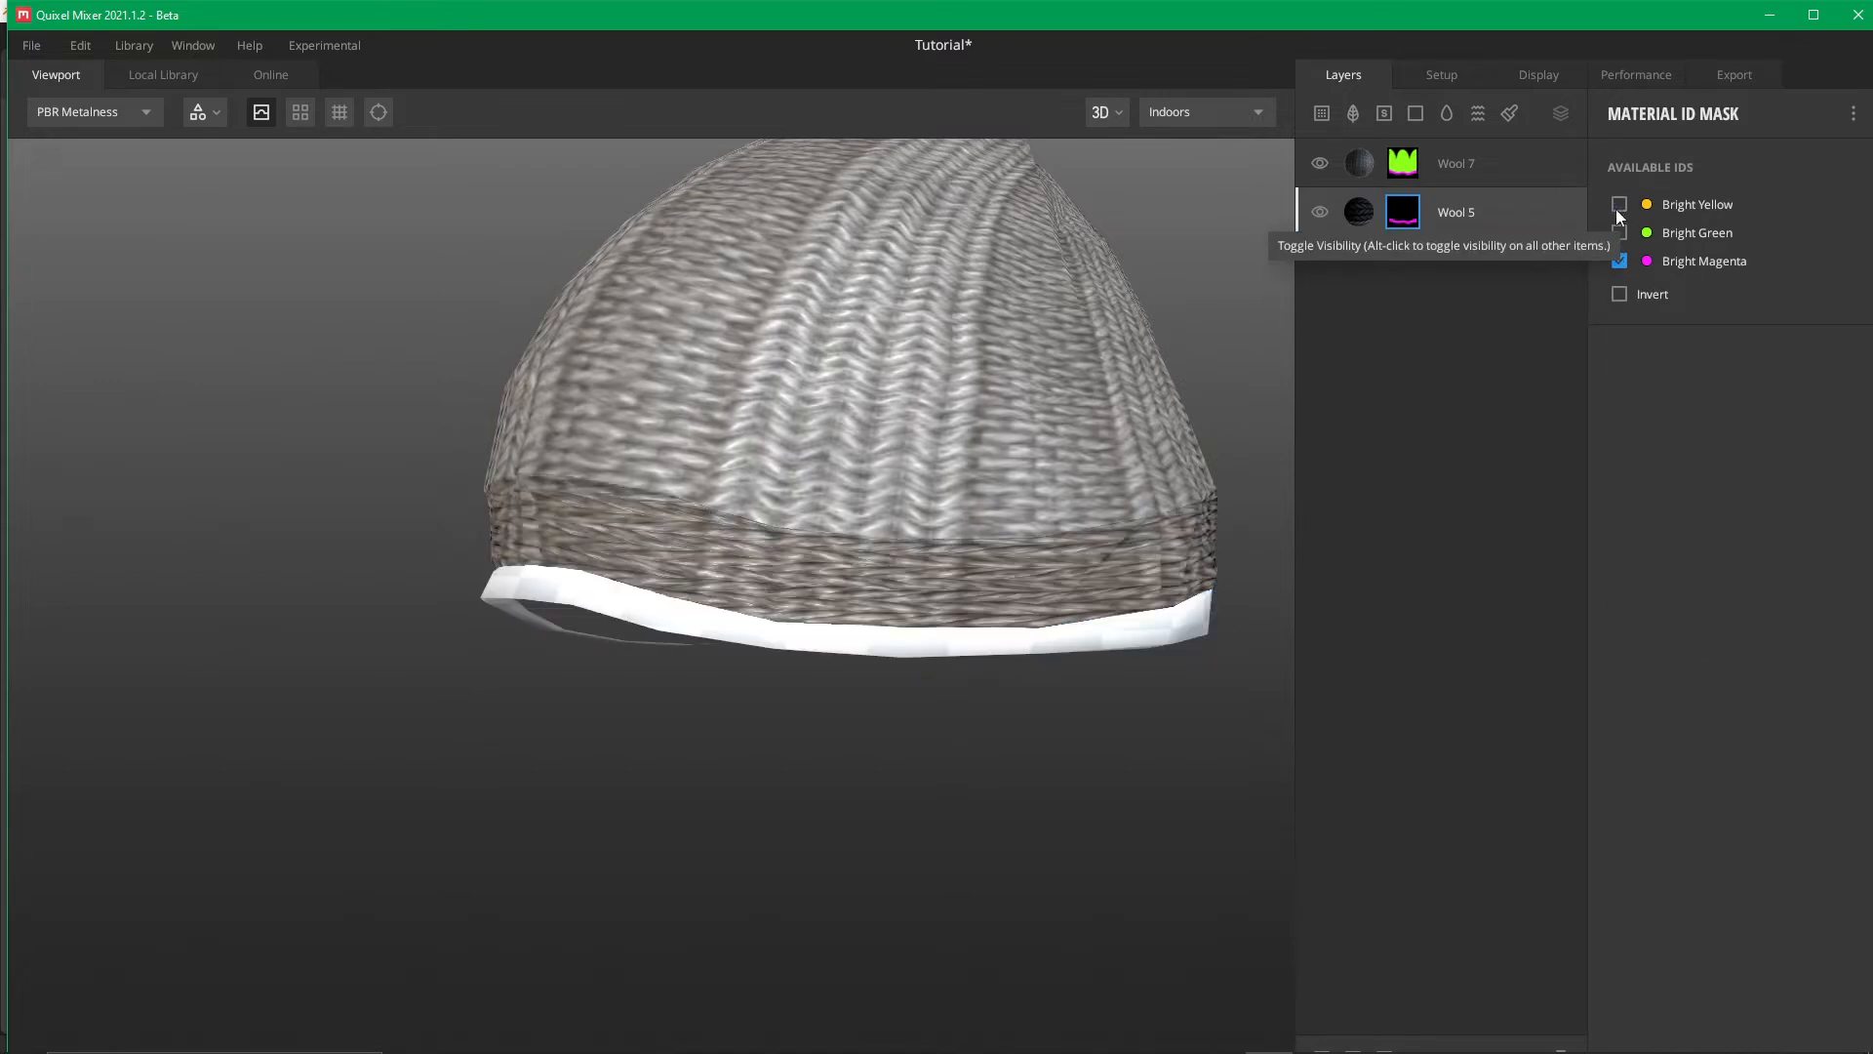
# Add Bright Yellow to the Wool 7 material ID mask so the layer covers all three IDs
pyautogui.click(1471, 164)
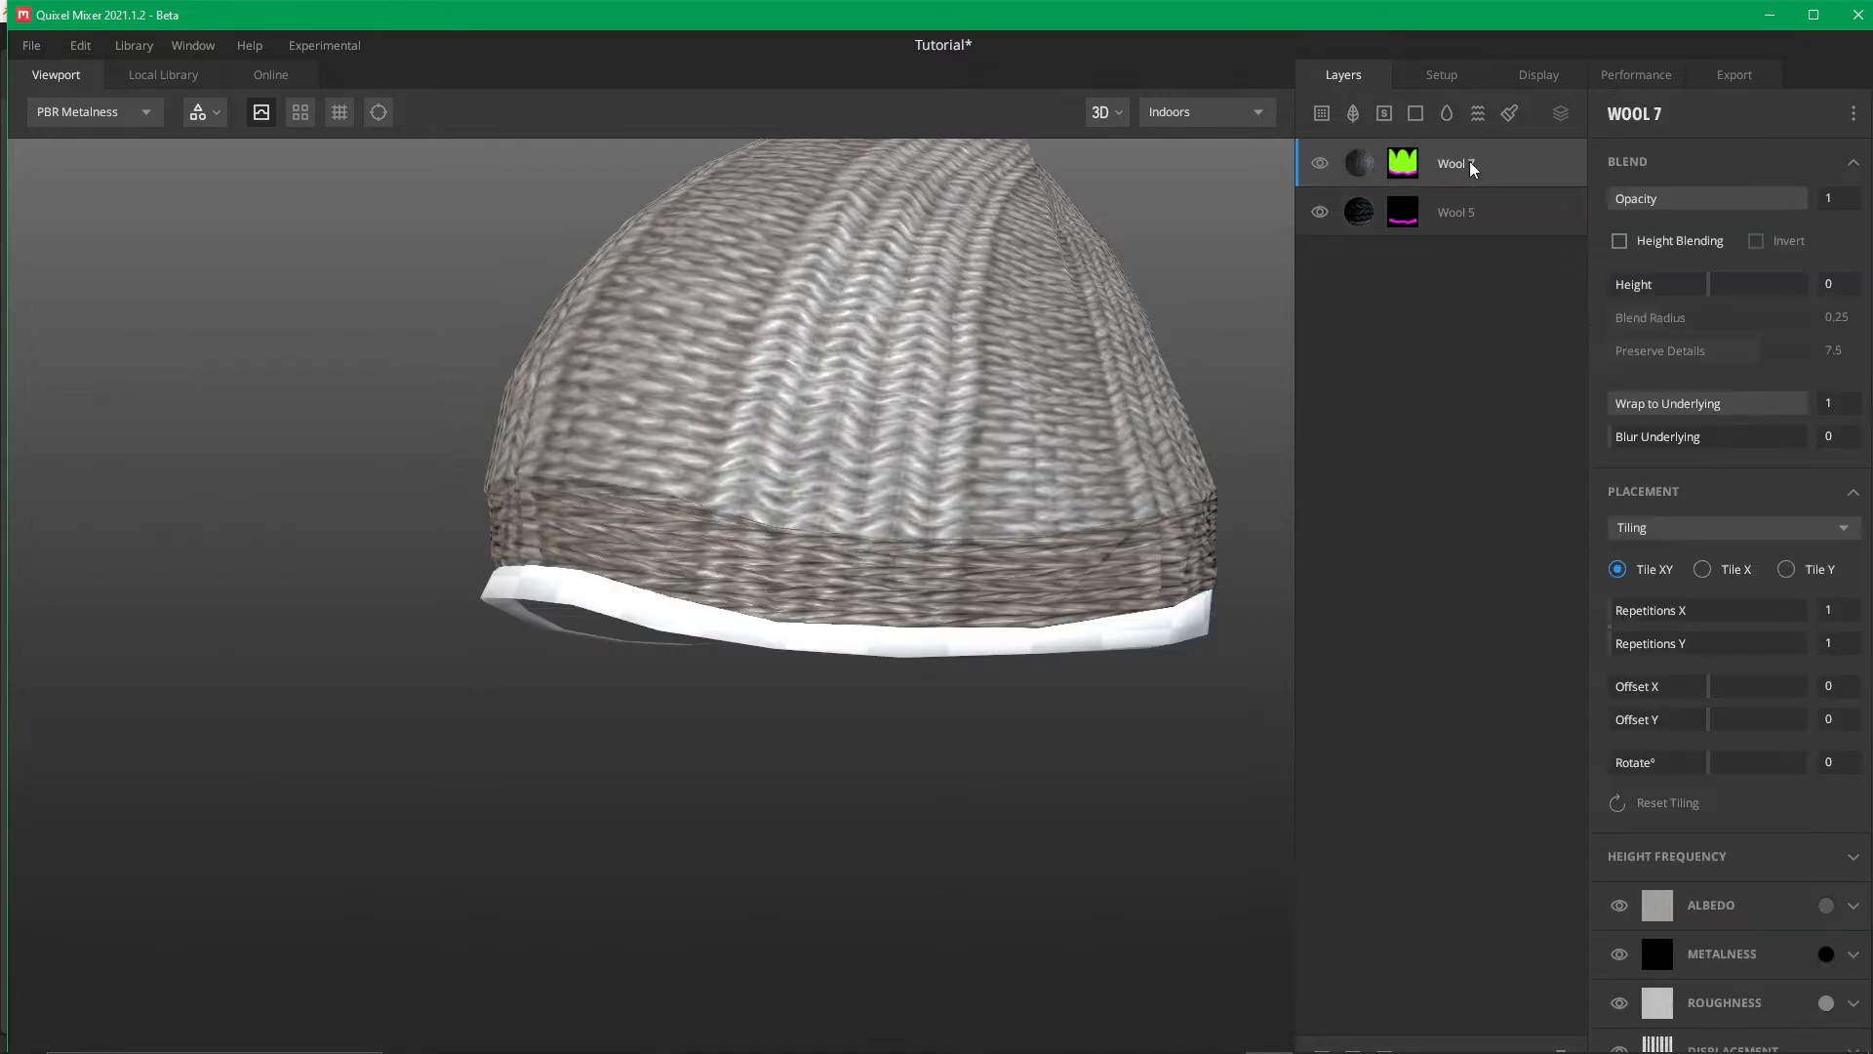
pyautogui.click(1469, 207)
pyautogui.click(1419, 208)
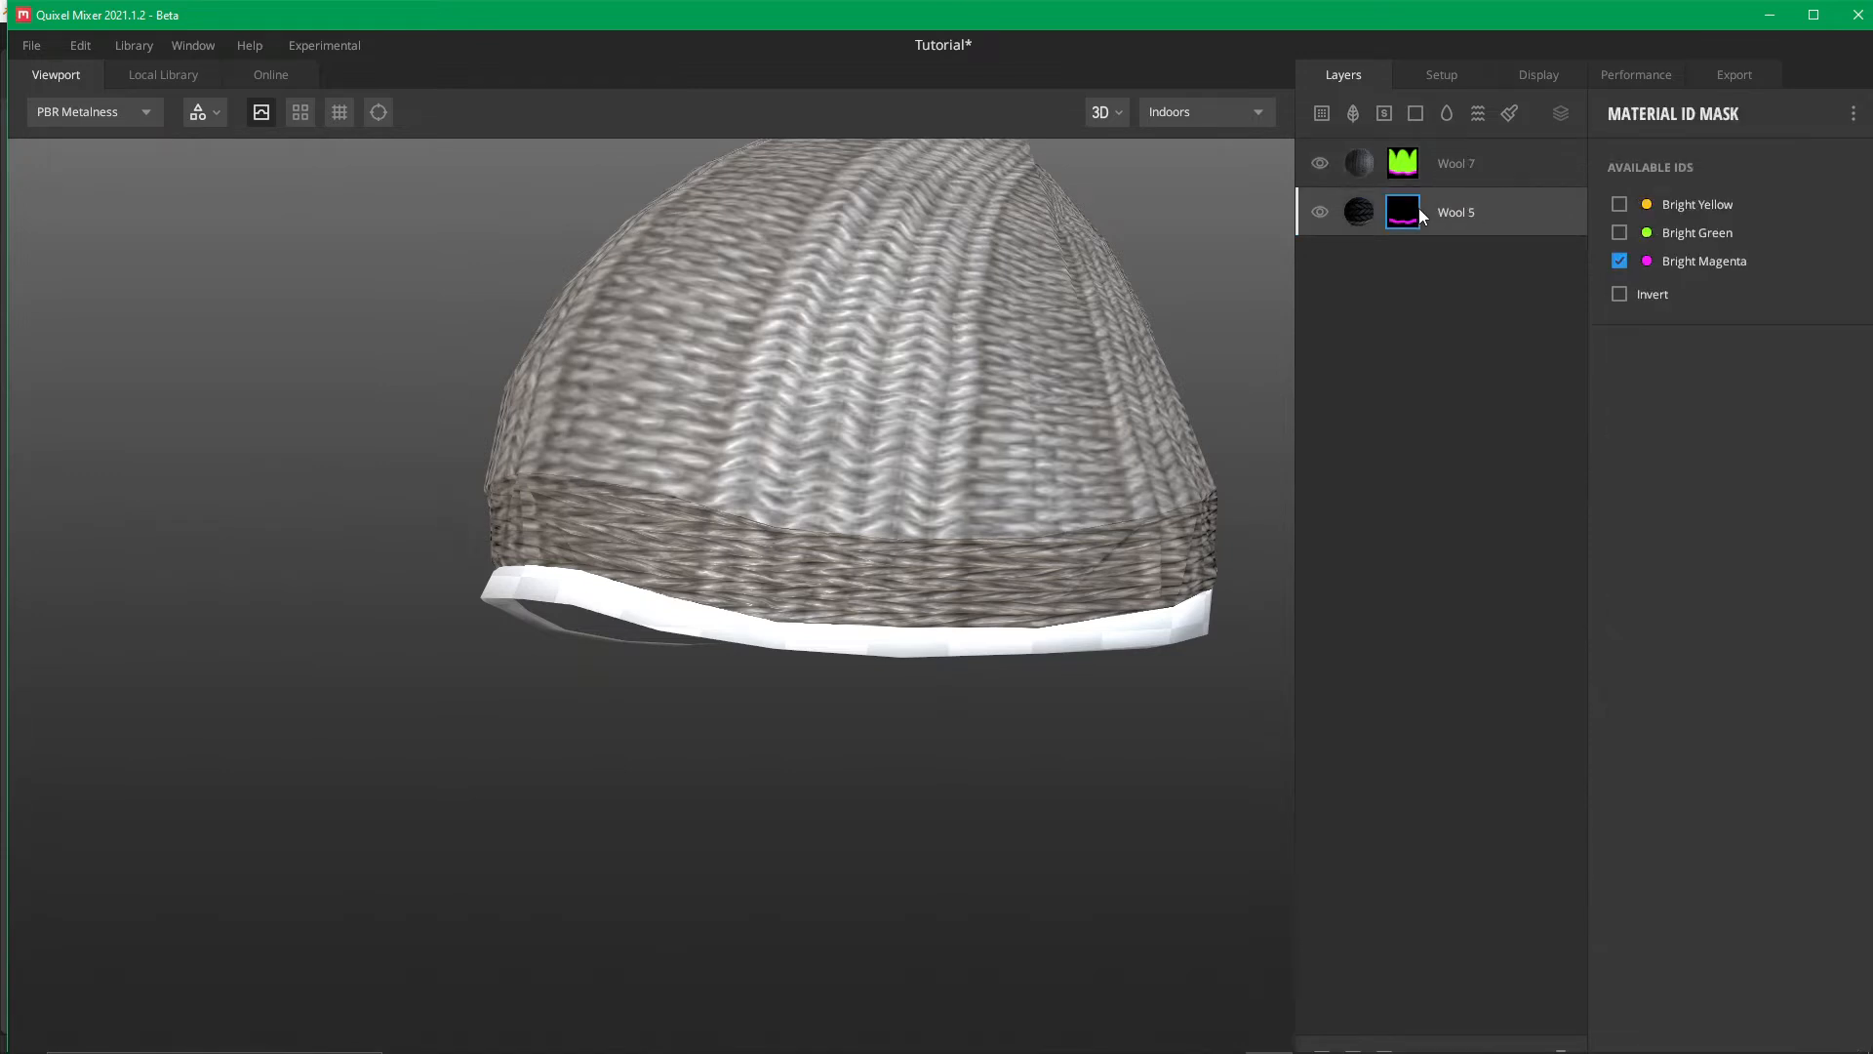
pyautogui.click(1447, 162)
pyautogui.click(1417, 166)
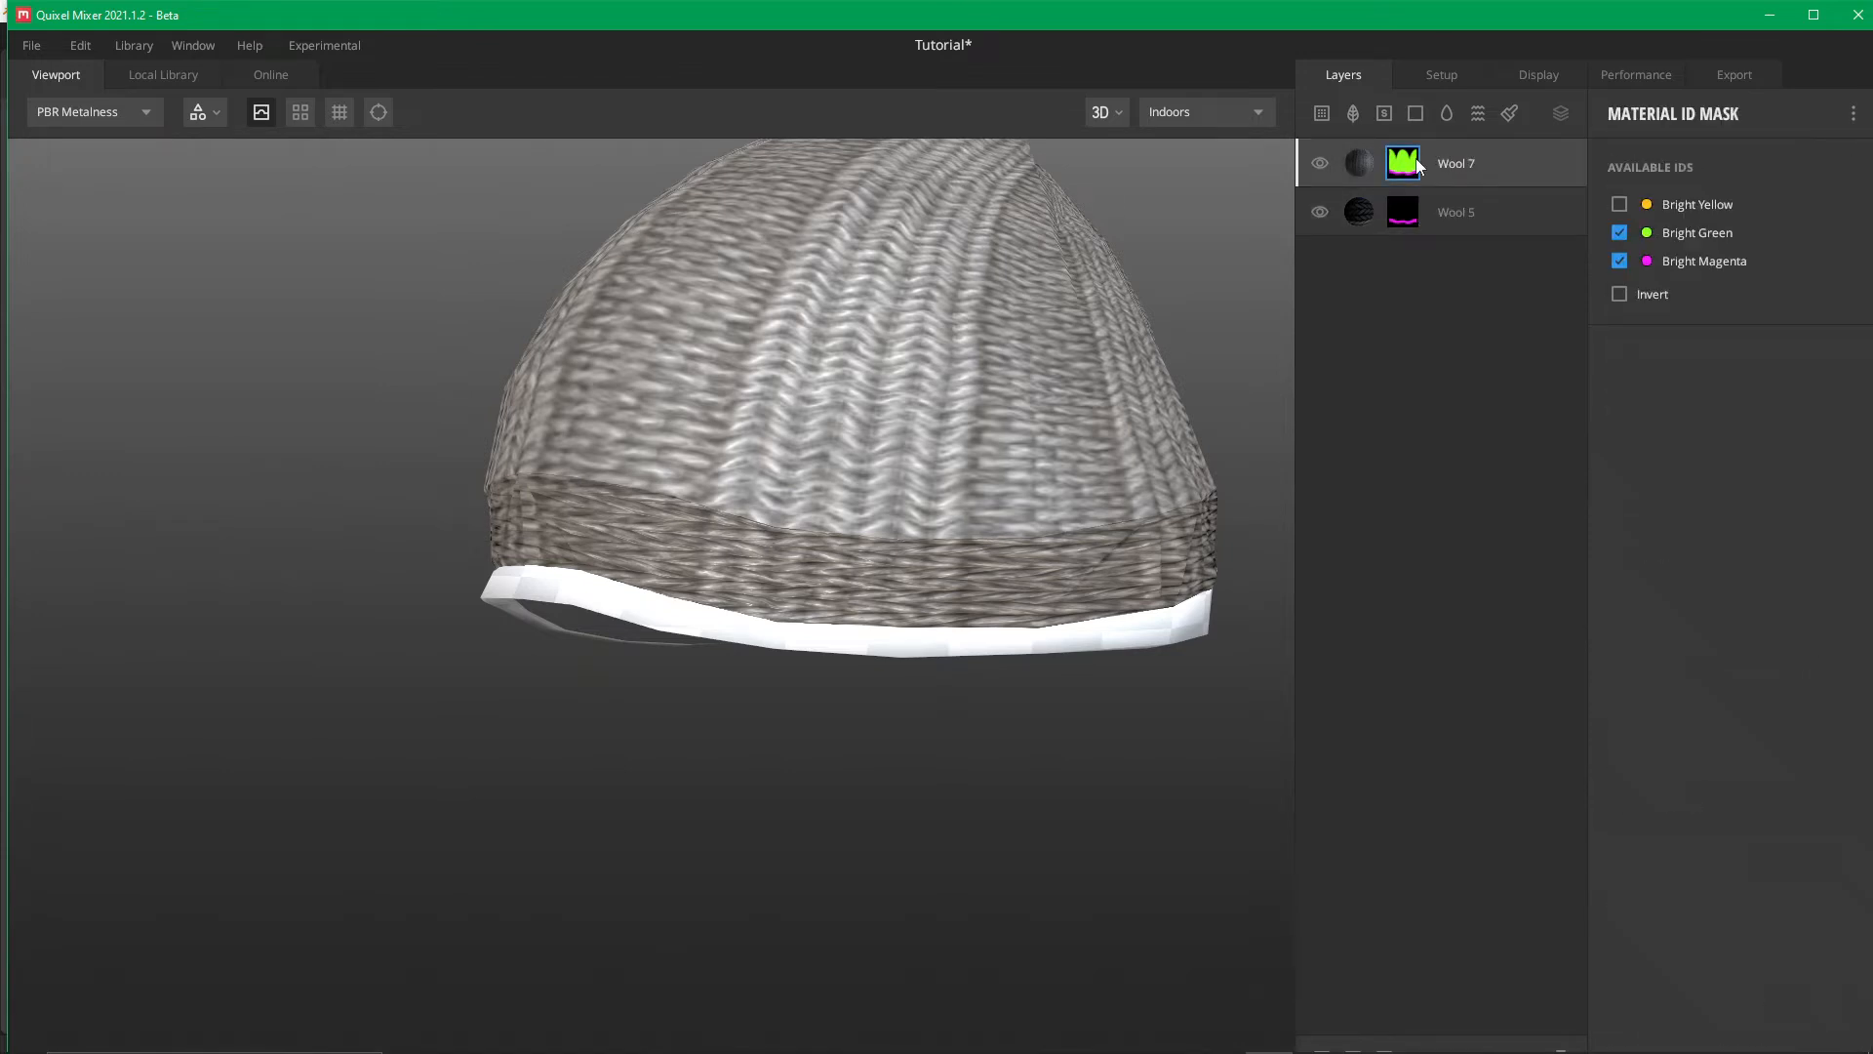
pyautogui.click(1615, 205)
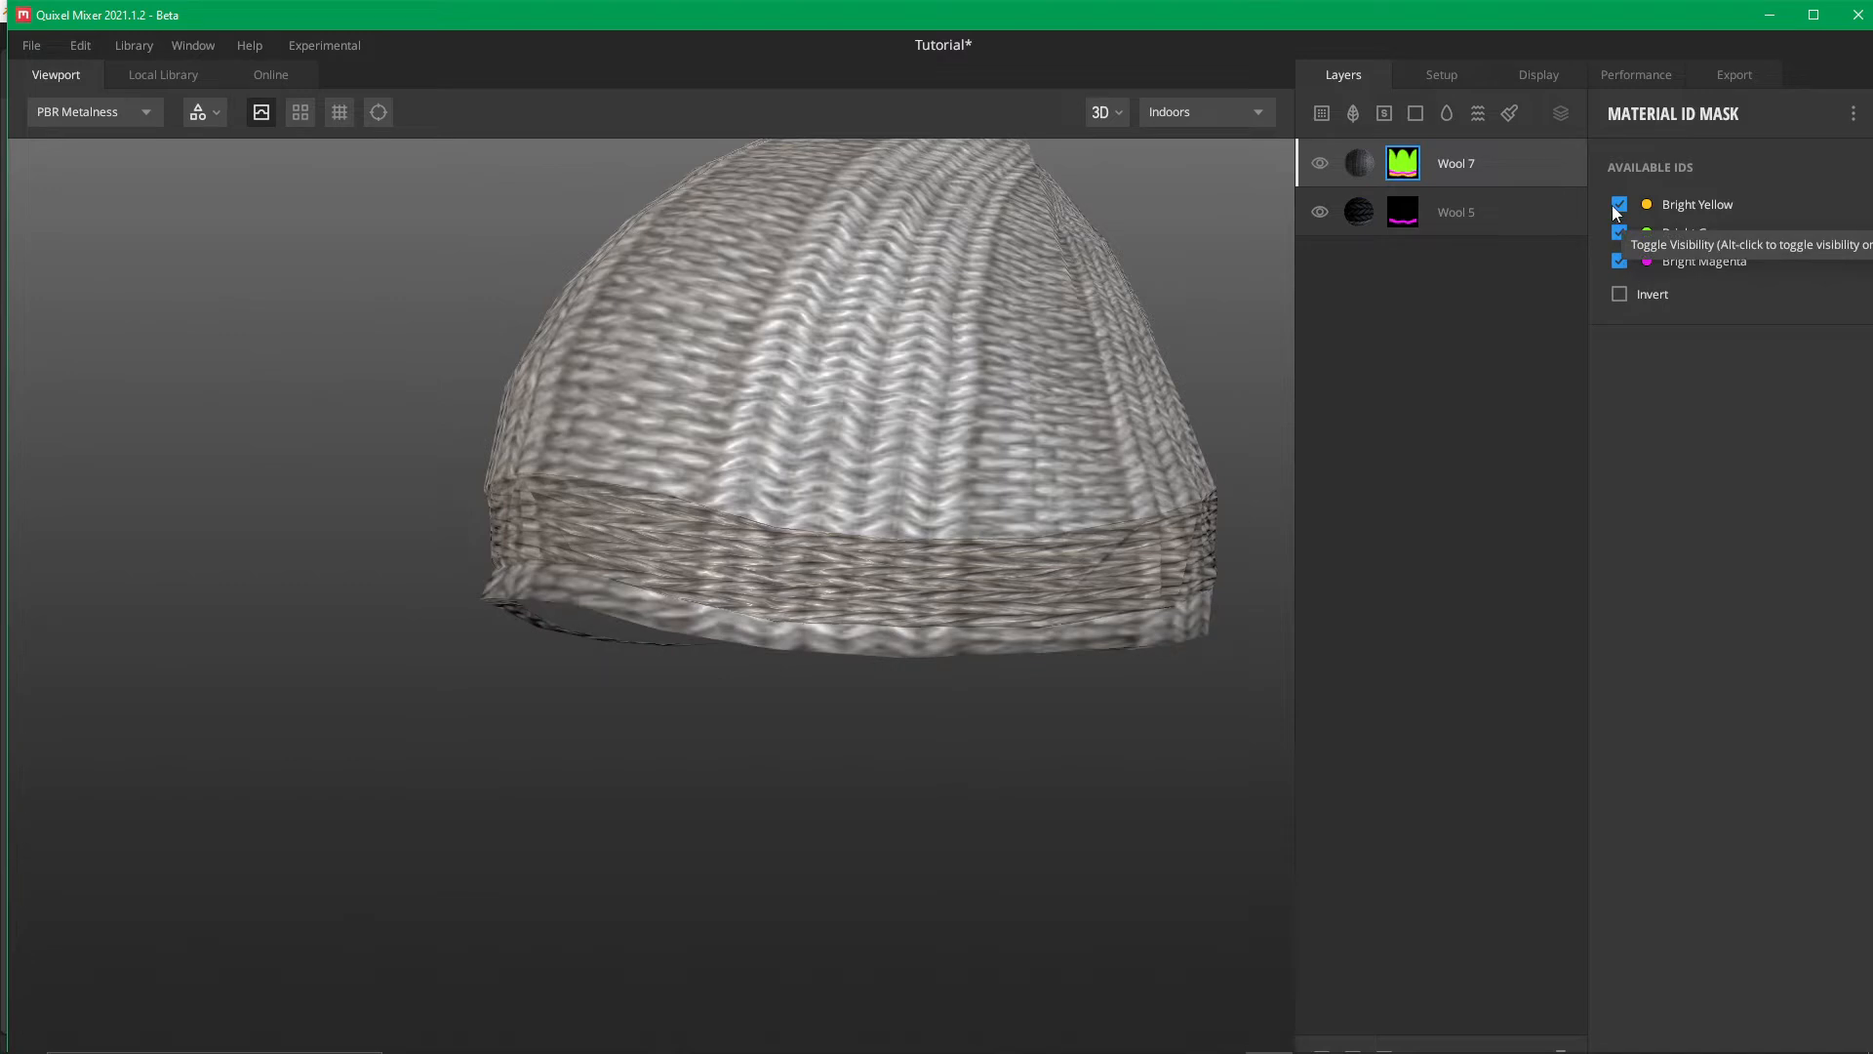
pyautogui.moveTo(999, 388); pyautogui.dragTo(858, 304, button='middle')
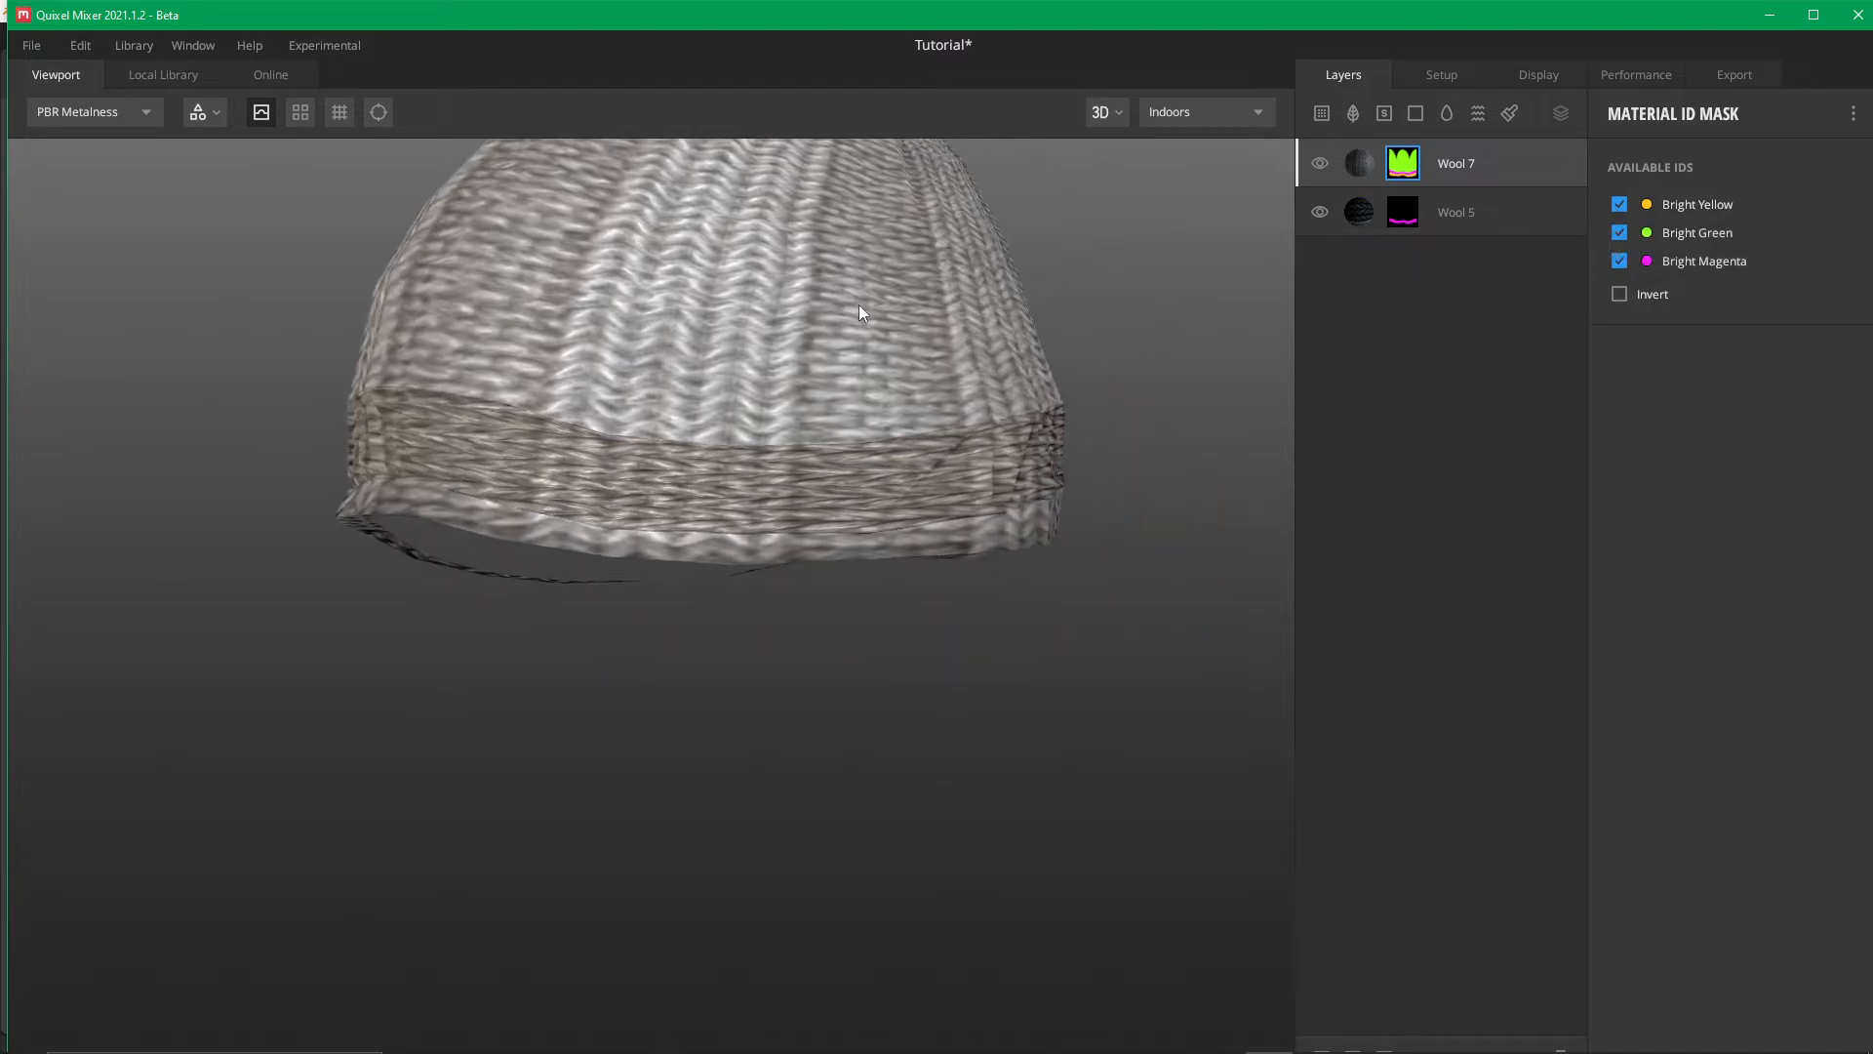
pyautogui.moveTo(517, 454); pyautogui.dragTo(660, 444, button='middle')
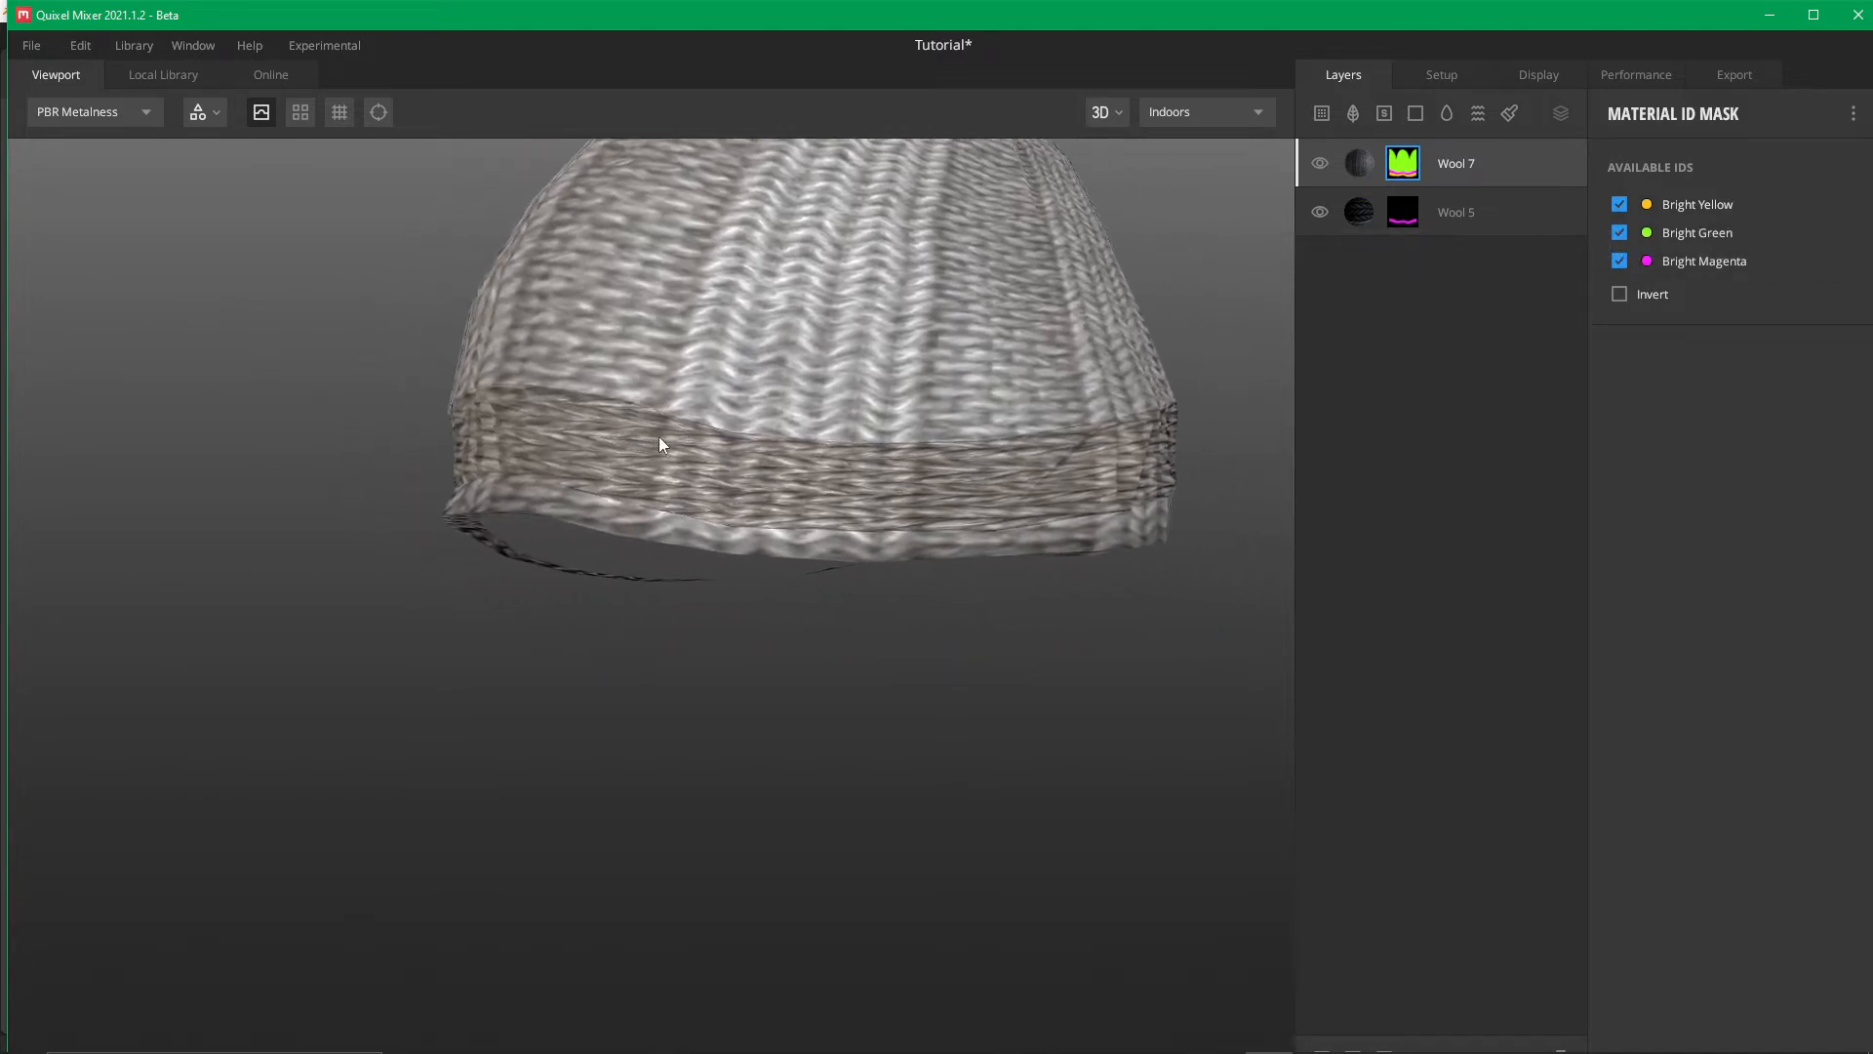
# Set the Wool 5 layer's tiling to 15 repetitions in X and inspect the hat's knitted band
pyautogui.click(1447, 214)
pyautogui.moveTo(1656, 612); pyautogui.dragTo(1789, 610)
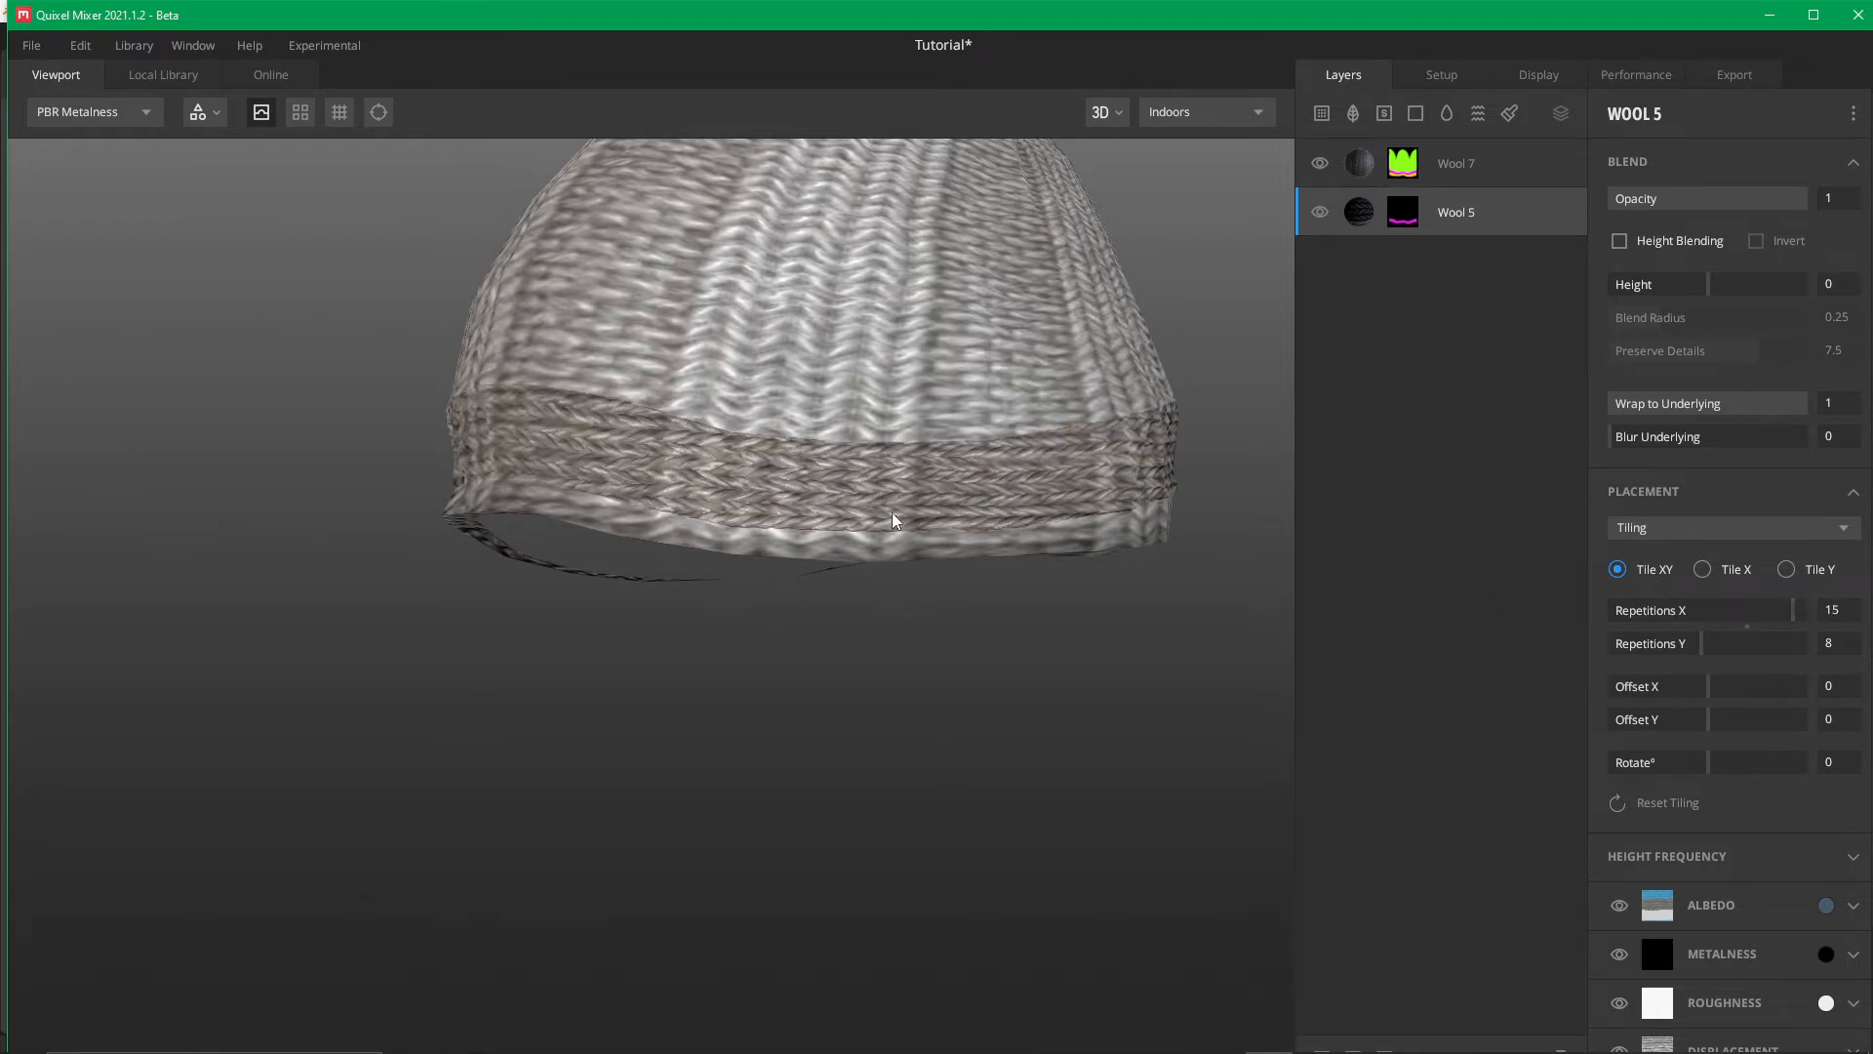
pyautogui.moveTo(881, 512); pyautogui.dragTo(631, 477, button='middle')
pyautogui.moveTo(695, 432); pyautogui.dragTo(830, 468)
pyautogui.scroll(5, 825, 497)
pyautogui.moveTo(709, 648); pyautogui.dragTo(592, 426, button='middle')
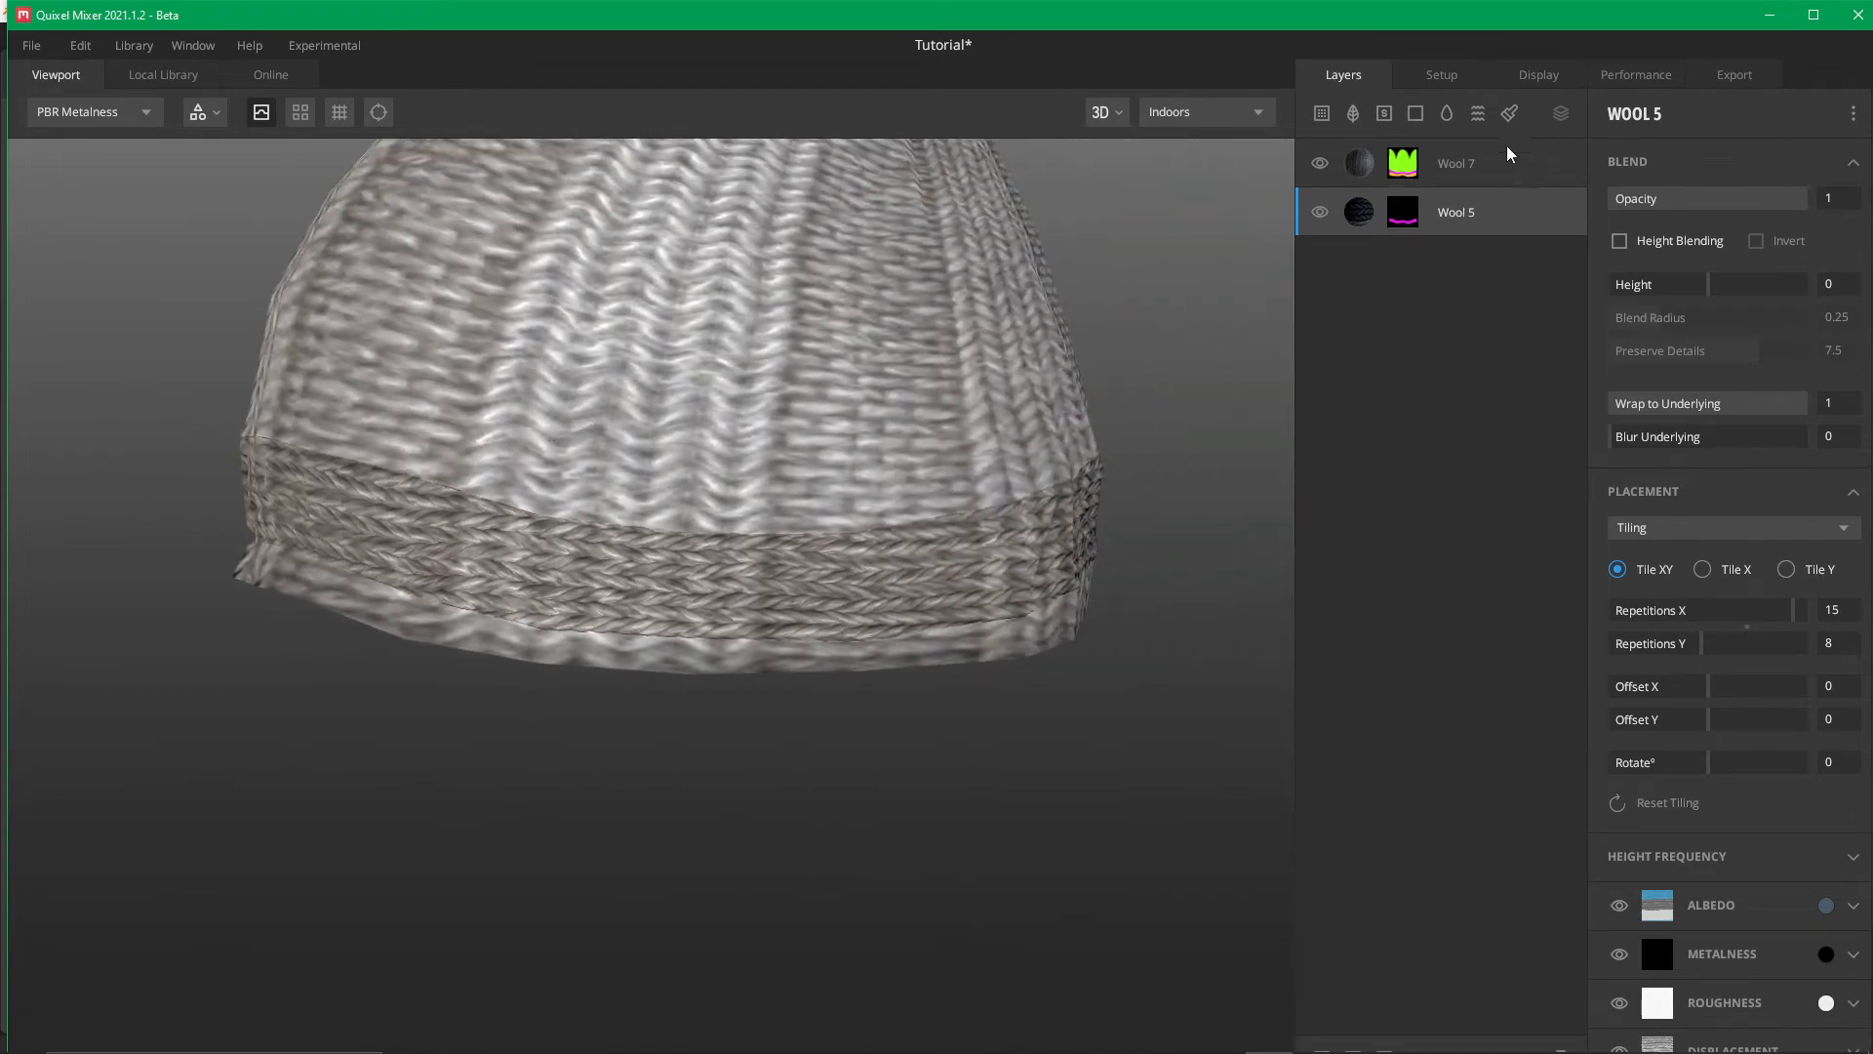
# Add Bright Green and Bright Yellow to the Wool 5 material ID mask
pyautogui.click(1402, 212)
pyautogui.click(1619, 232)
pyautogui.click(1619, 204)
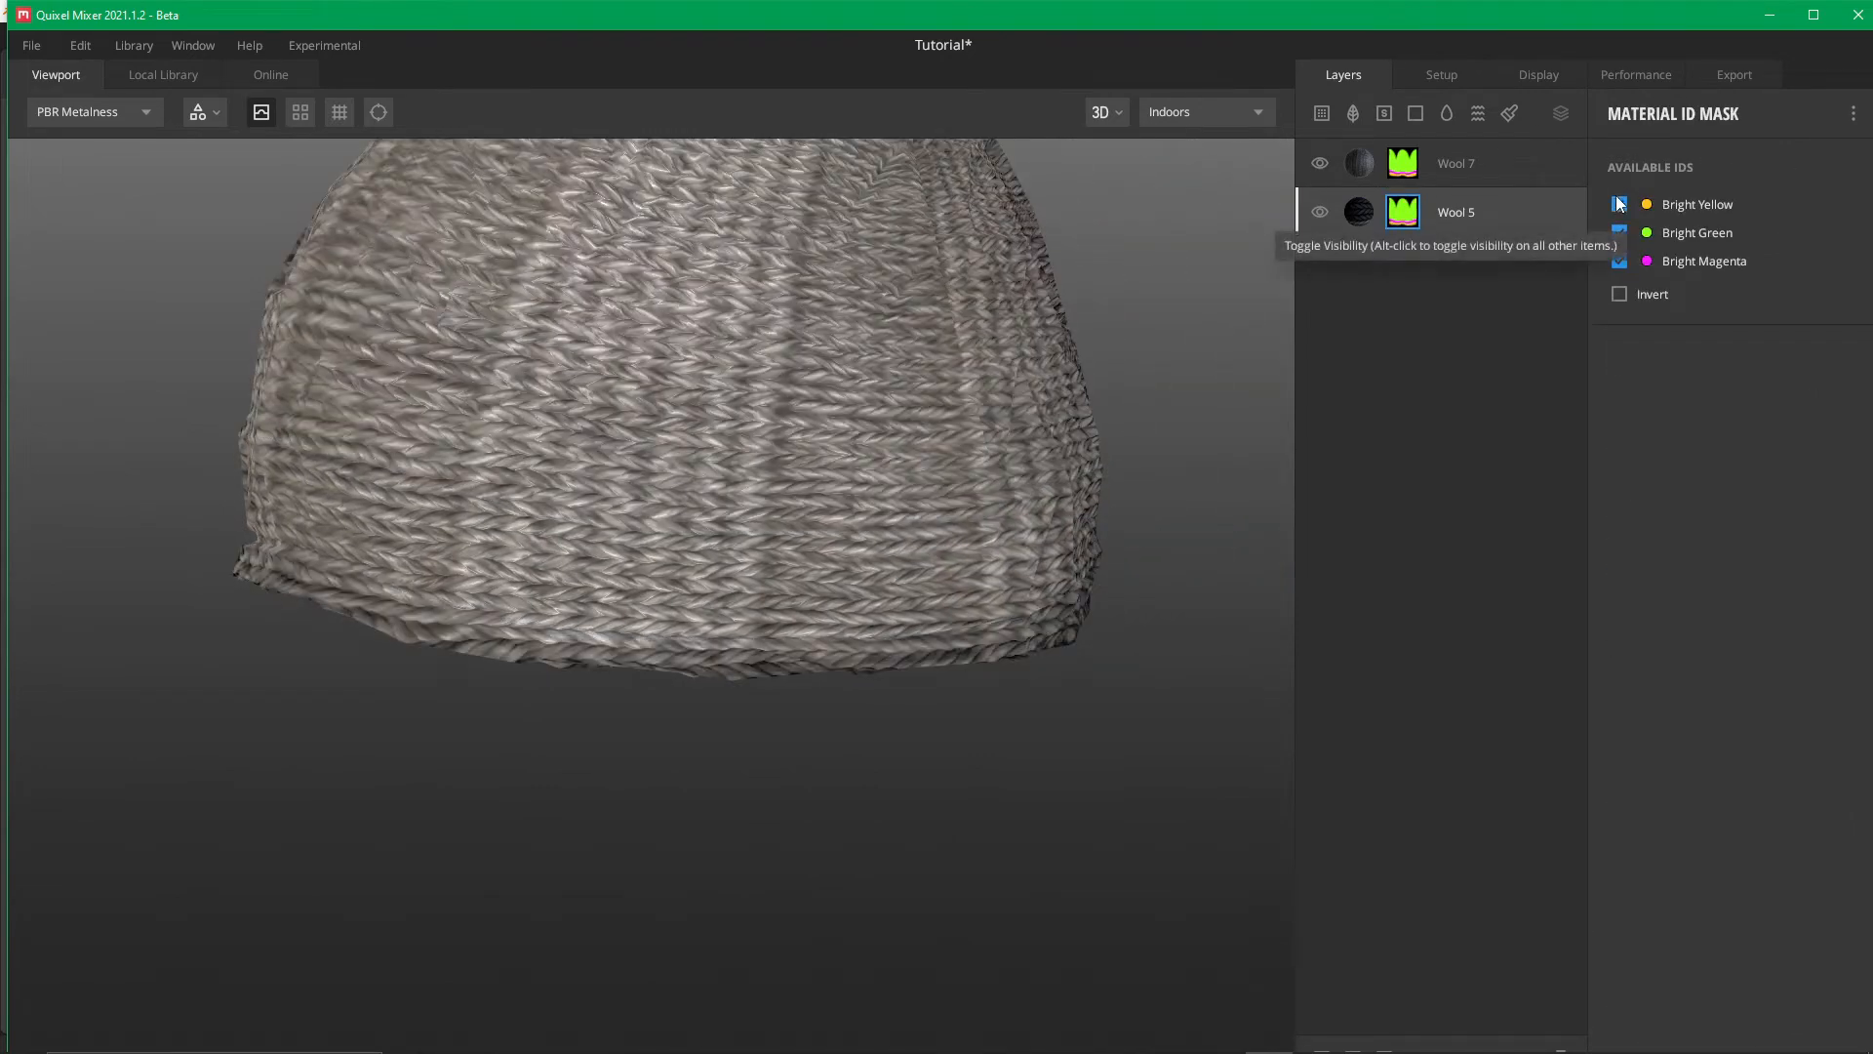
# Copy the Wool 7 layer's ID mask and move the Wool 7 layer below Wool 5 in the layer stack
pyautogui.scroll(-5, 436, 515)
pyautogui.scroll(4, 433, 516)
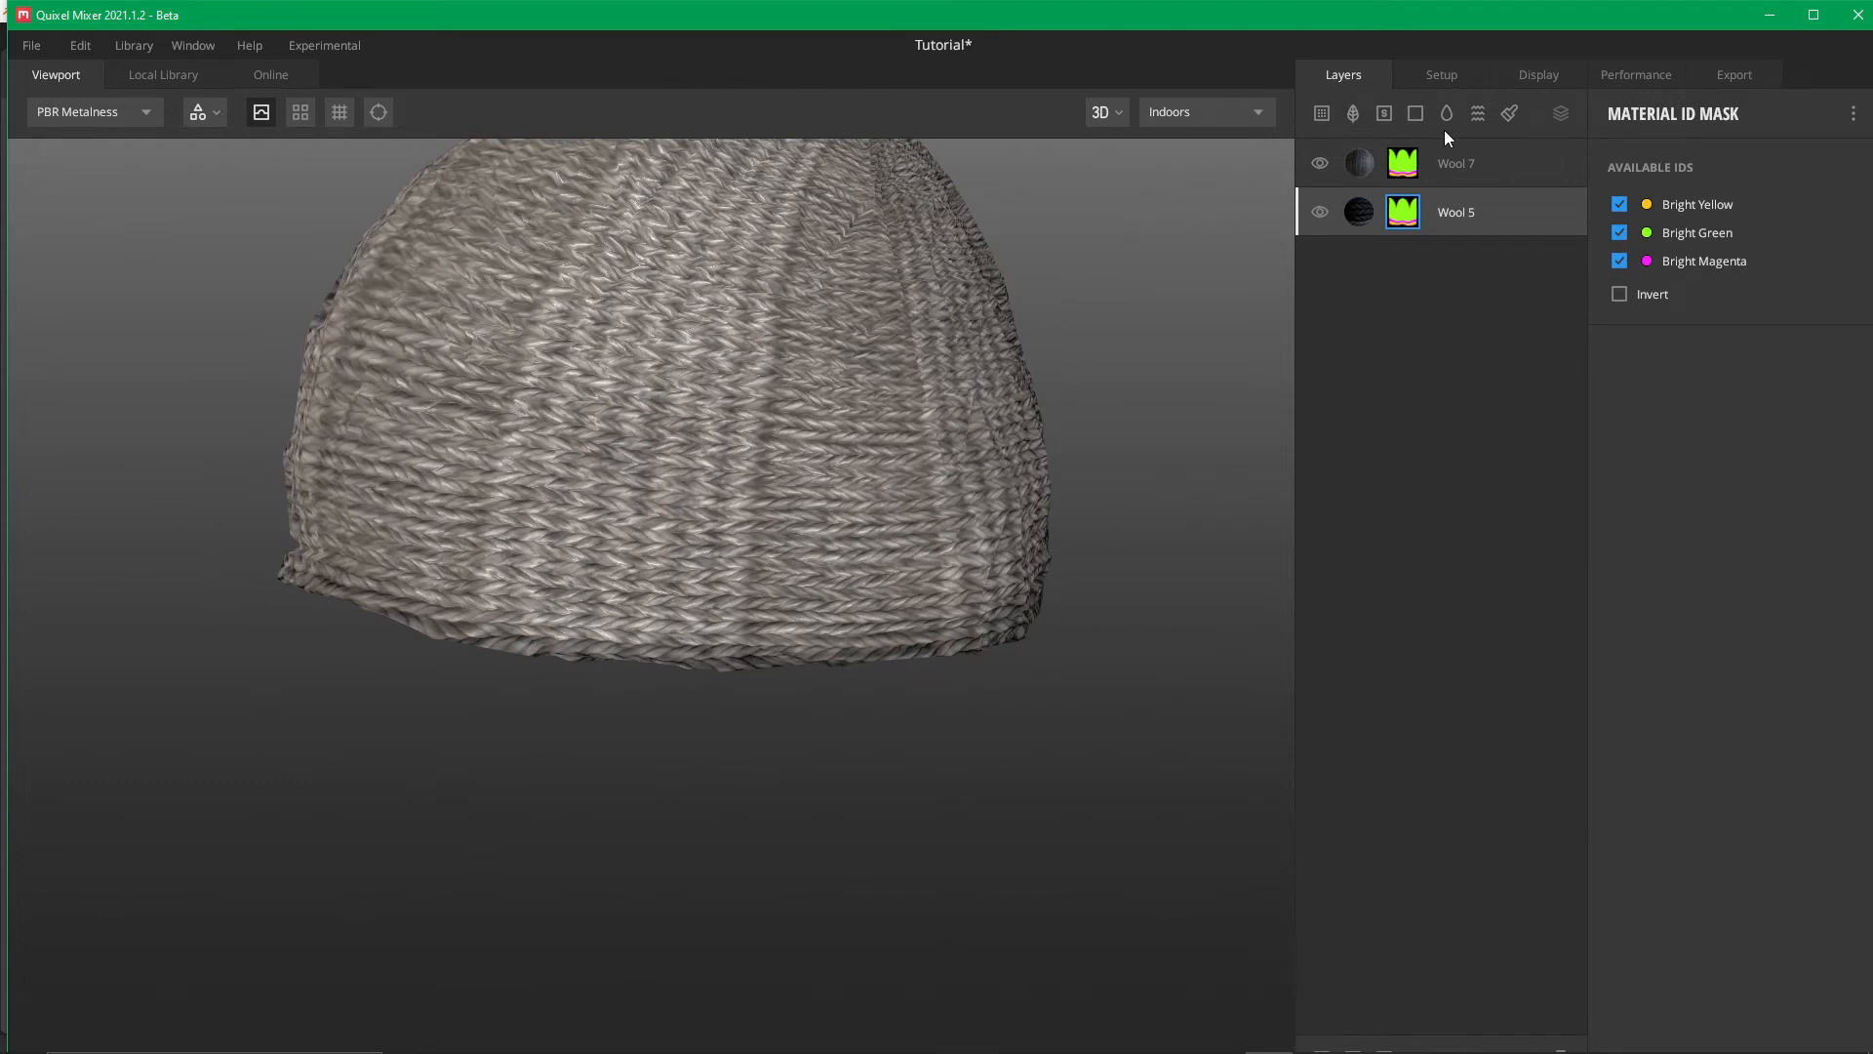
pyautogui.click(1402, 163)
pyautogui.rightClick(1413, 164)
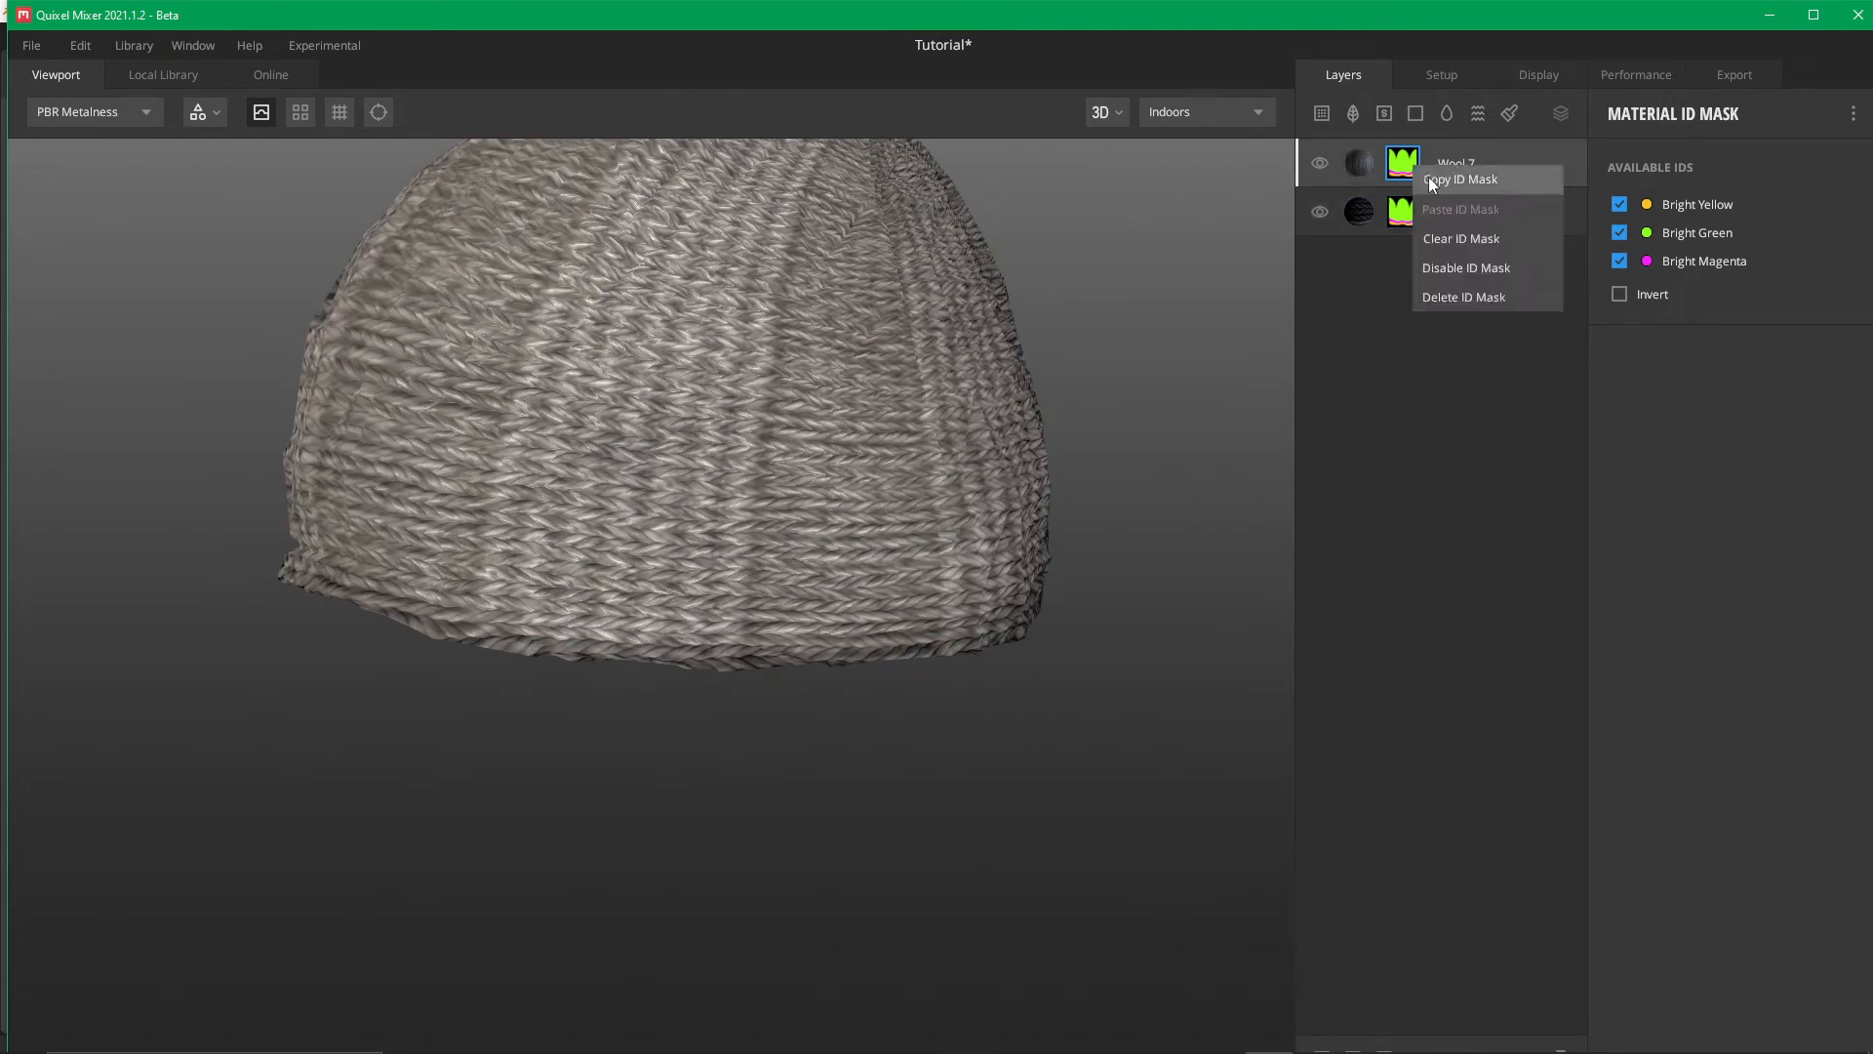
pyautogui.click(1434, 185)
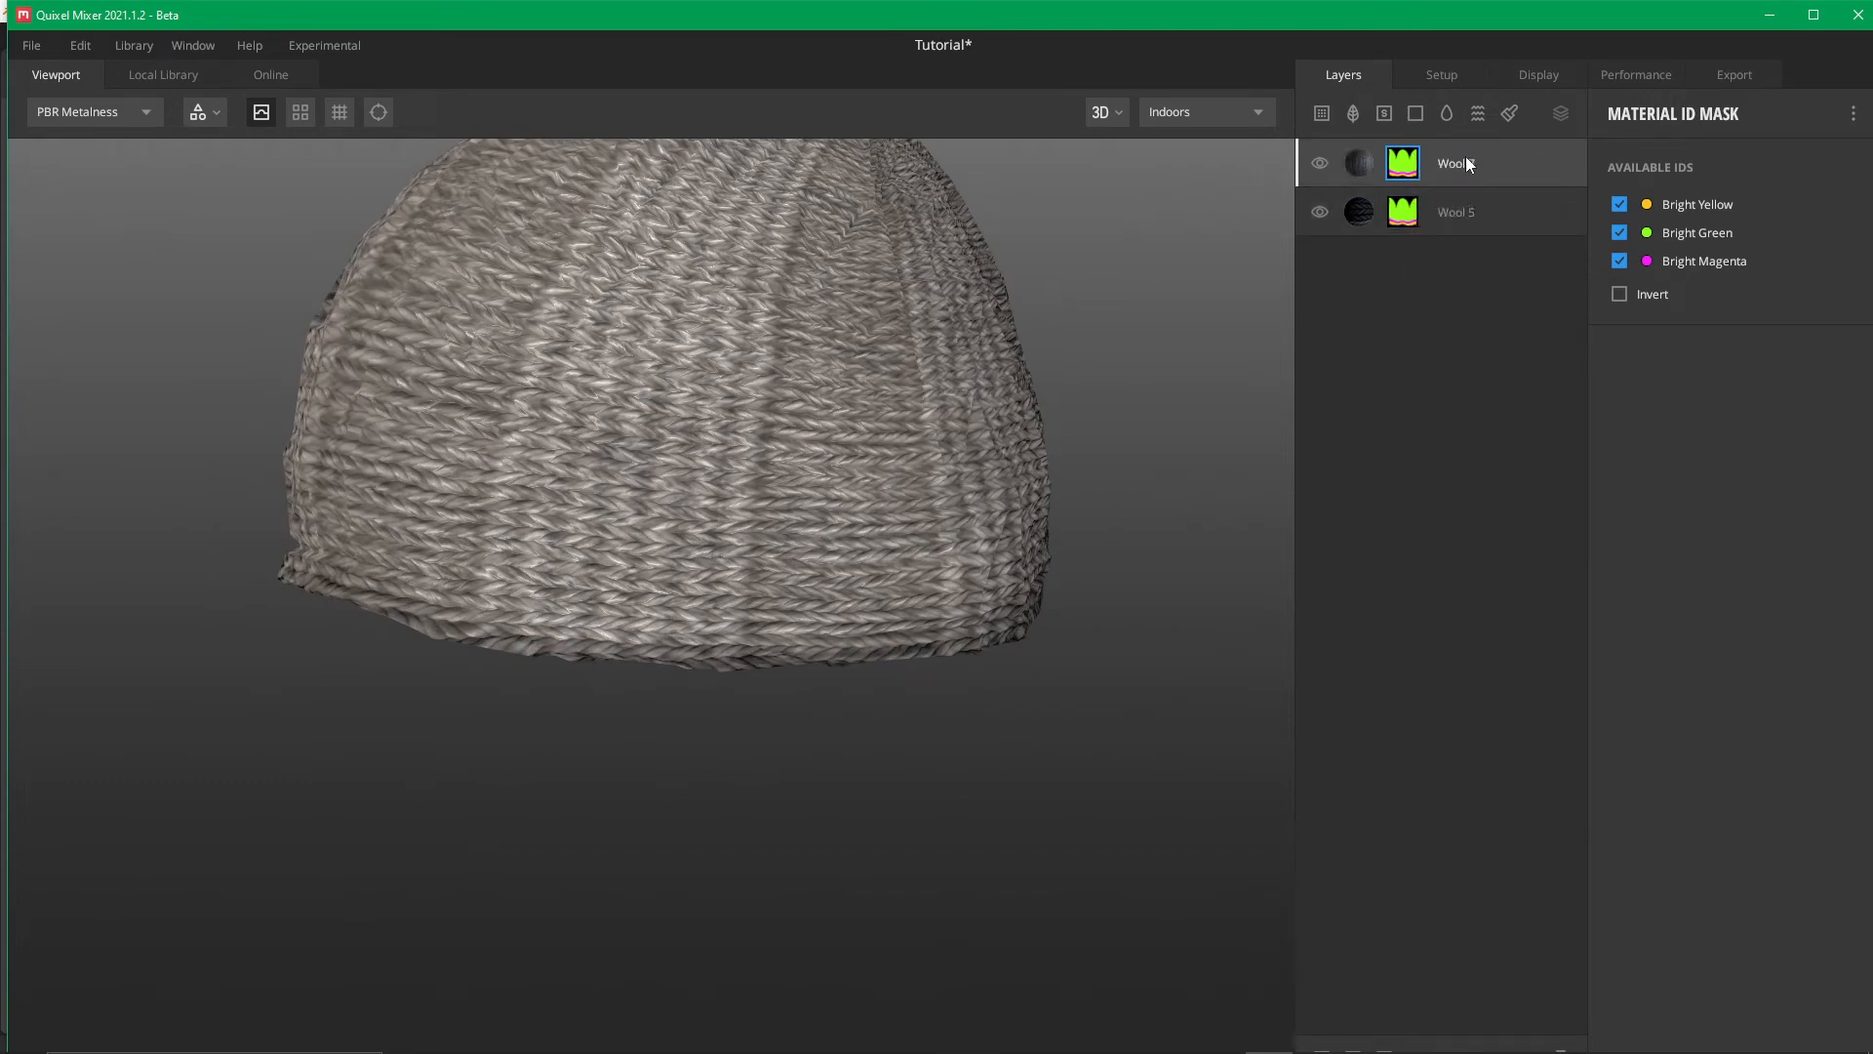
pyautogui.moveTo(1466, 163); pyautogui.dragTo(1467, 281)
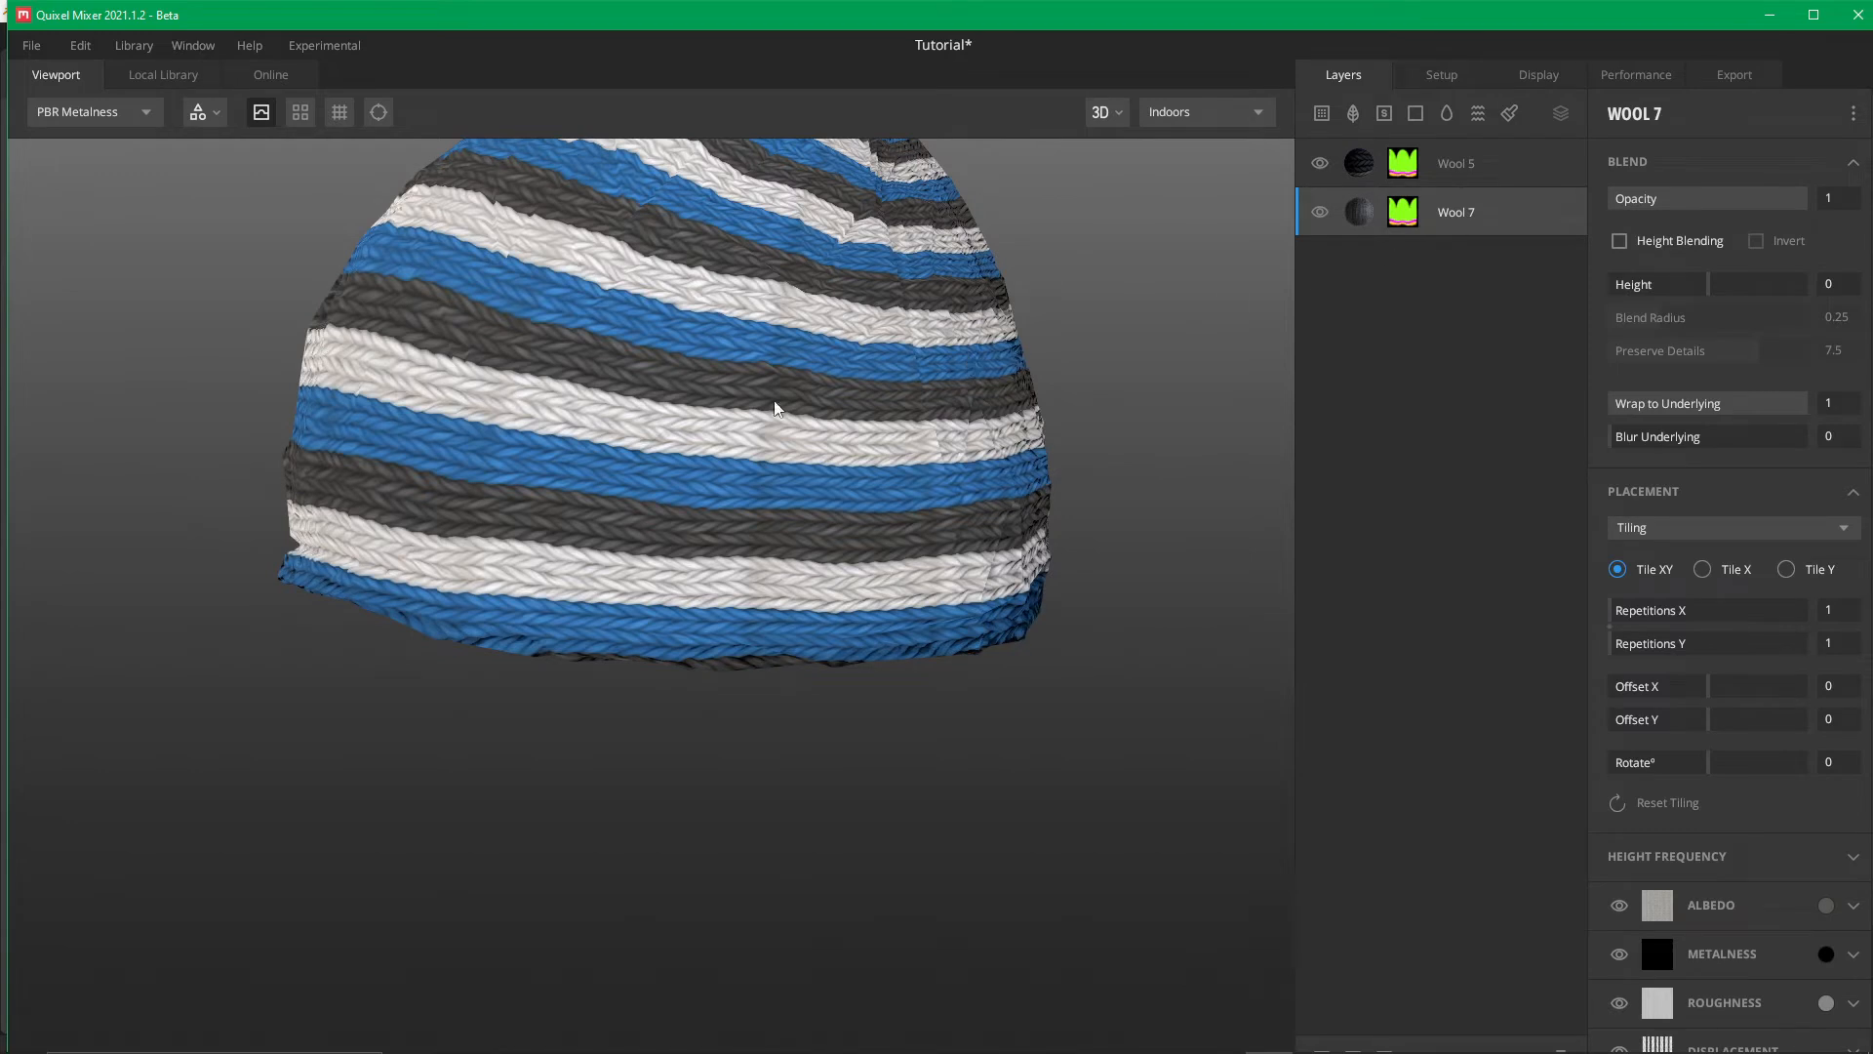
# Remove Bright Green and Bright Yellow from the Wool 7 material ID mask, leaving only Bright Magenta
pyautogui.click(1405, 168)
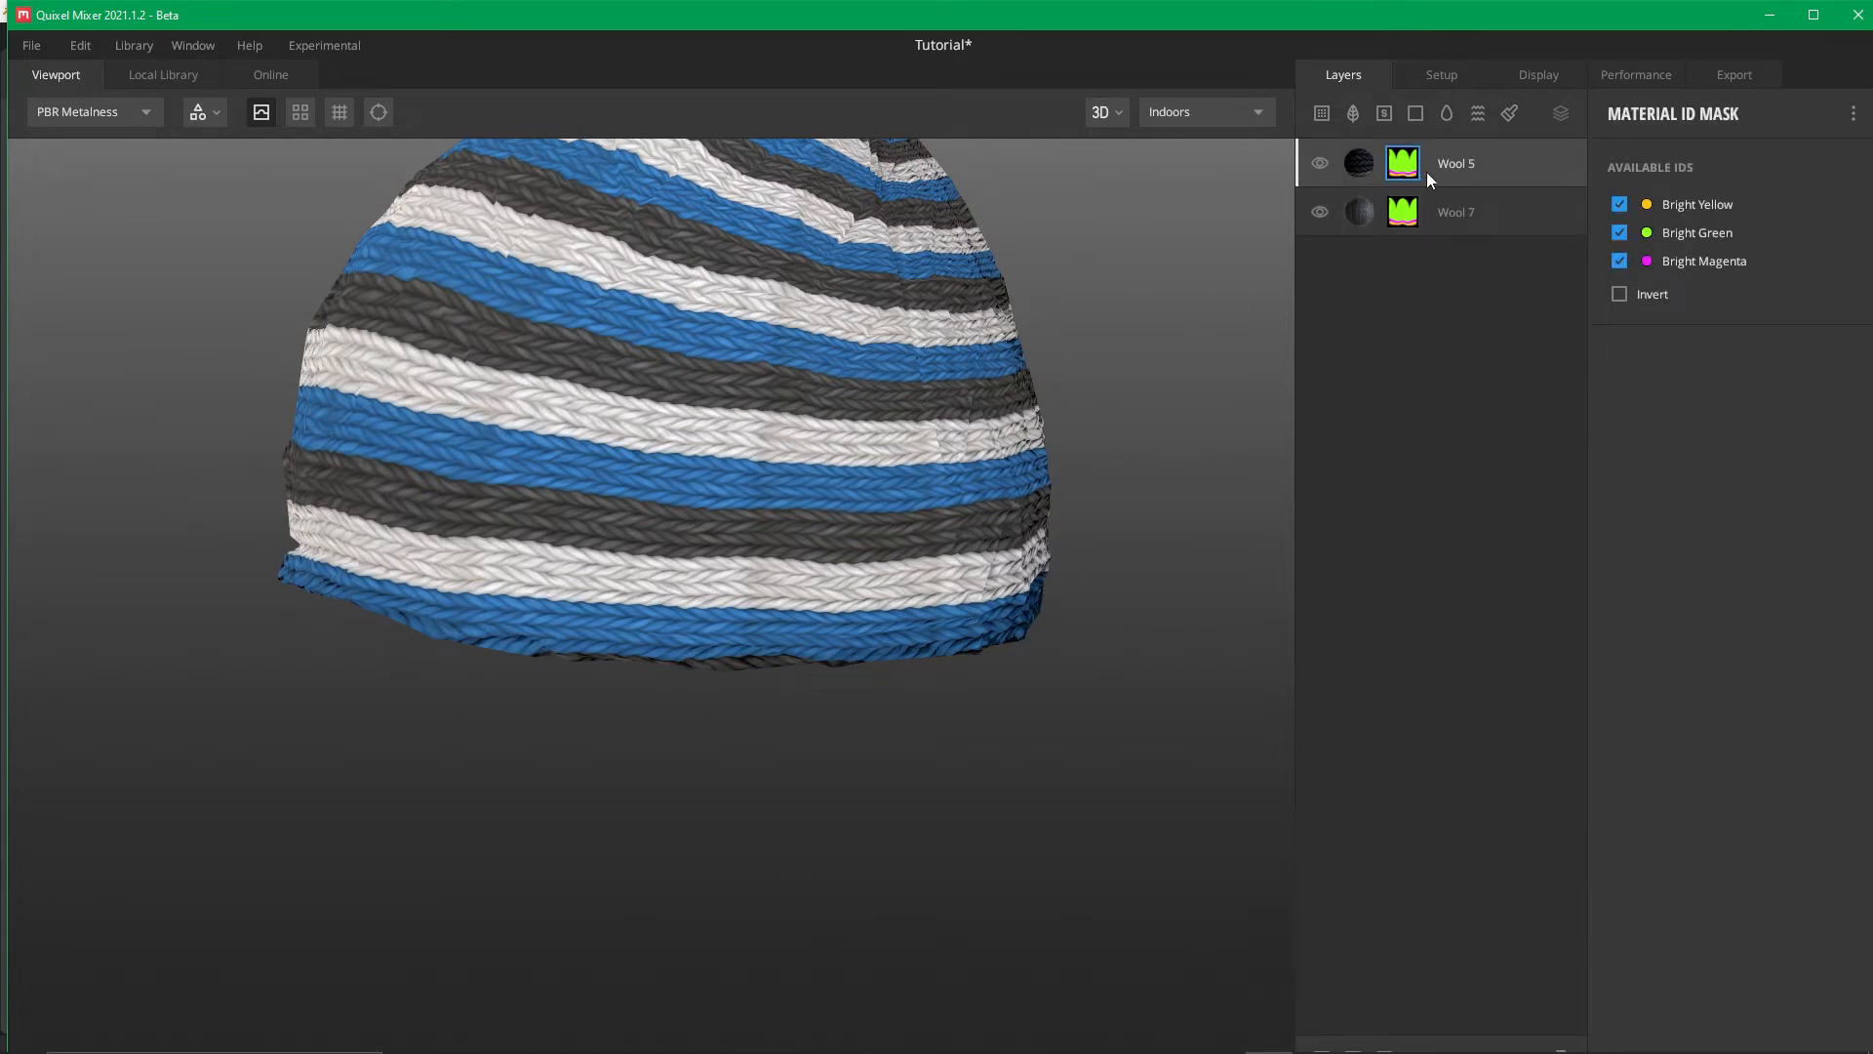
pyautogui.click(1416, 203)
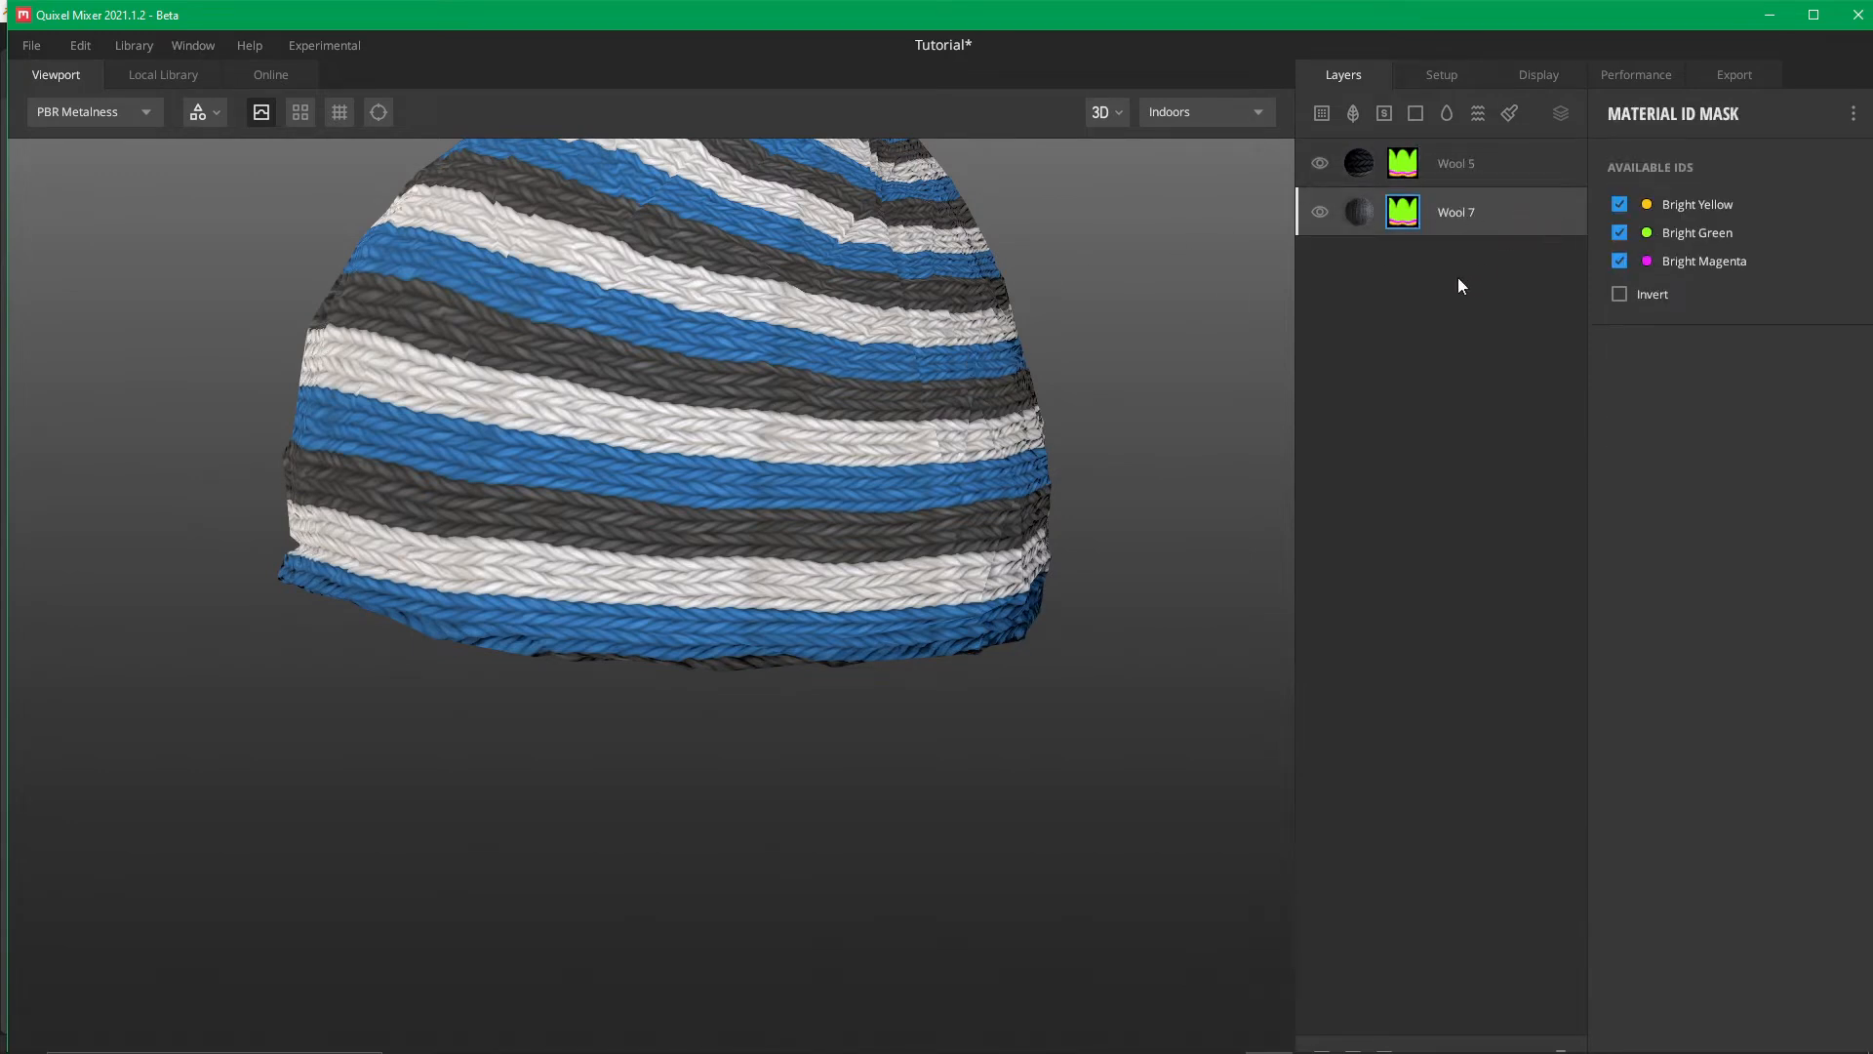
pyautogui.click(1619, 234)
pyautogui.click(1620, 205)
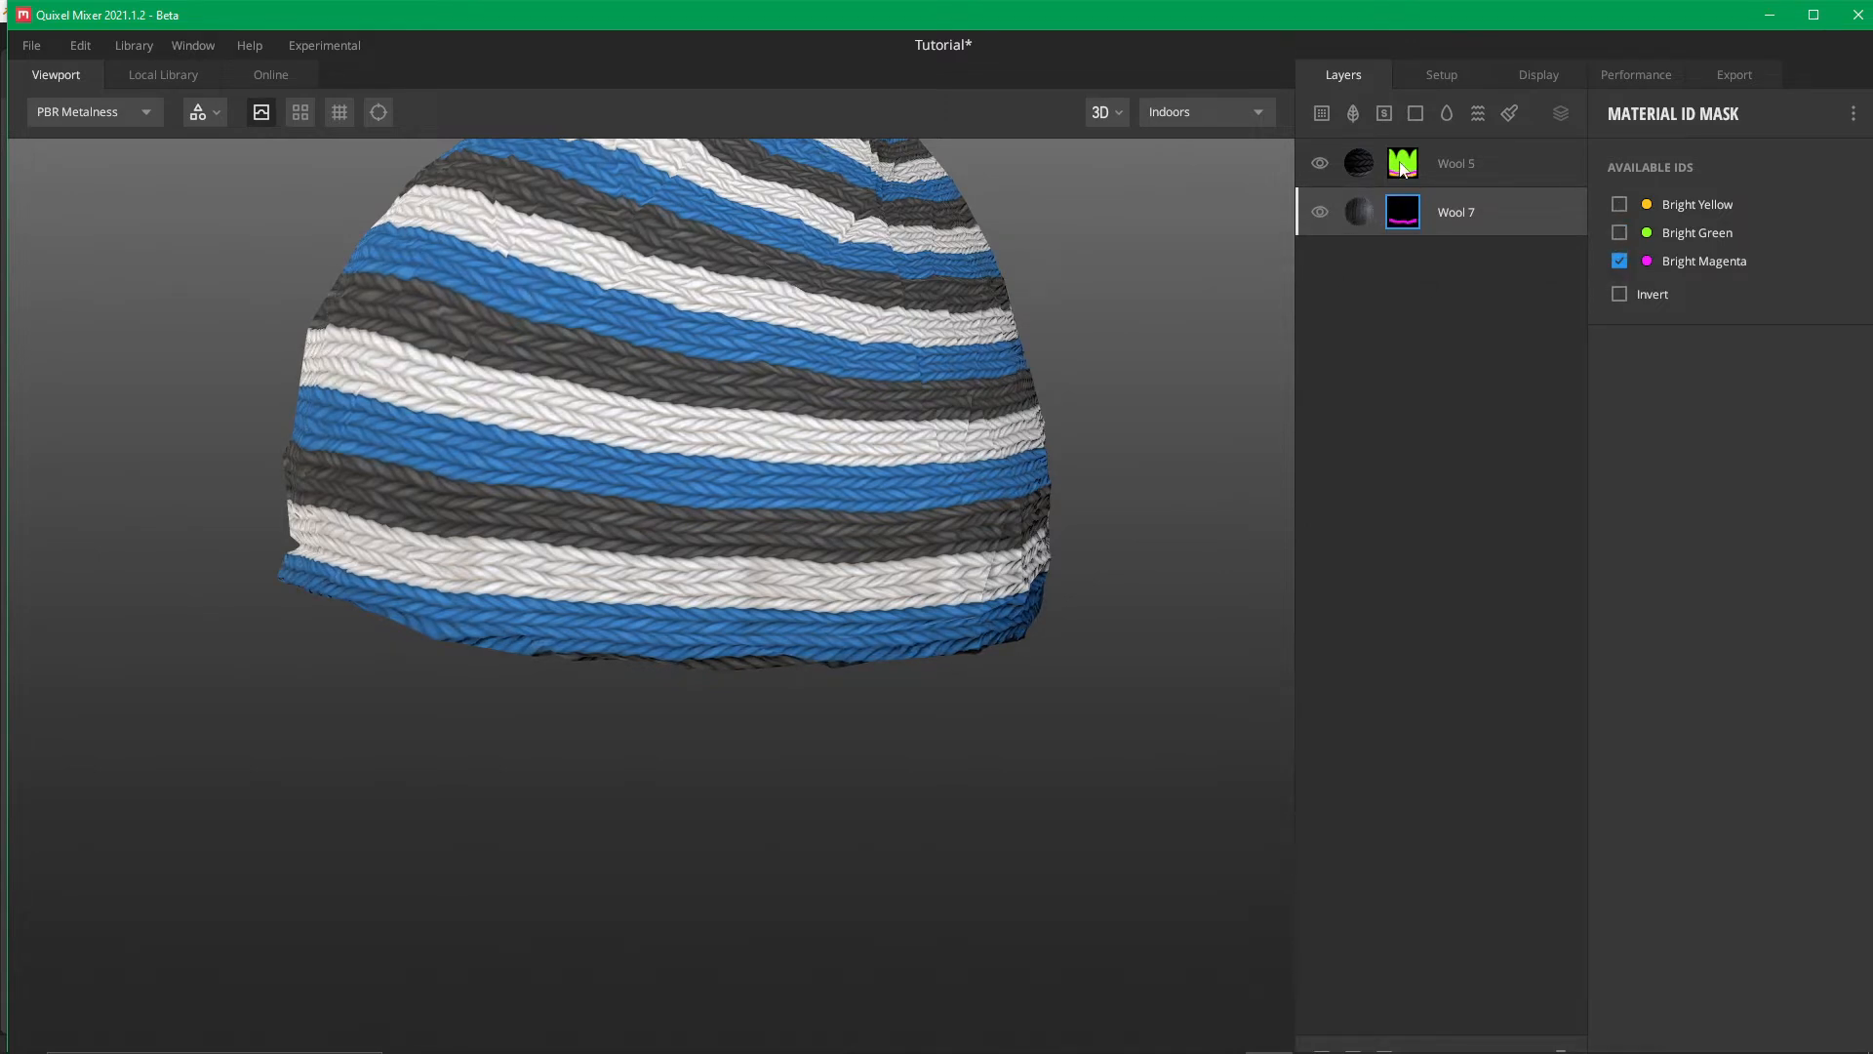
# Remove Bright Magenta from the Wool 5 material ID mask to uncover Wool 7 on the hat's band
pyautogui.click(1401, 172)
pyautogui.click(1418, 215)
pyautogui.click(1405, 181)
pyautogui.click(1405, 172)
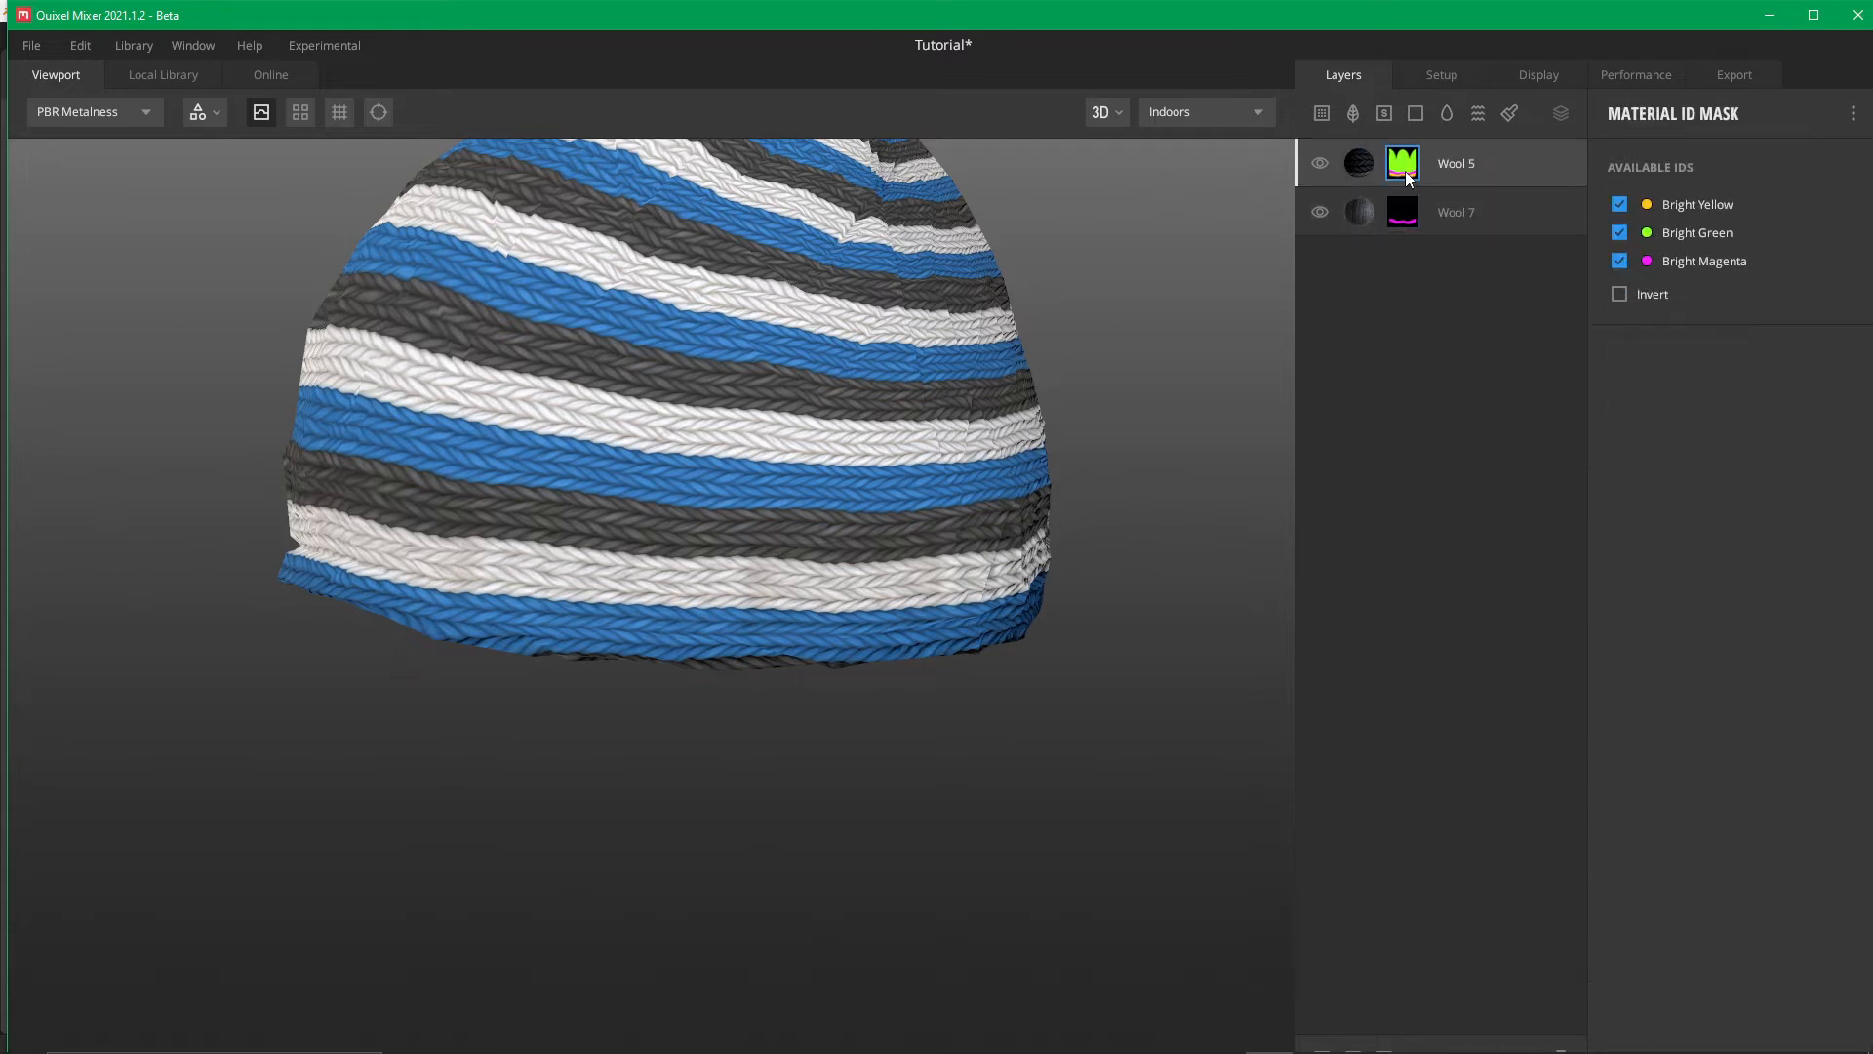
pyautogui.click(1620, 262)
pyautogui.scroll(-3, 751, 493)
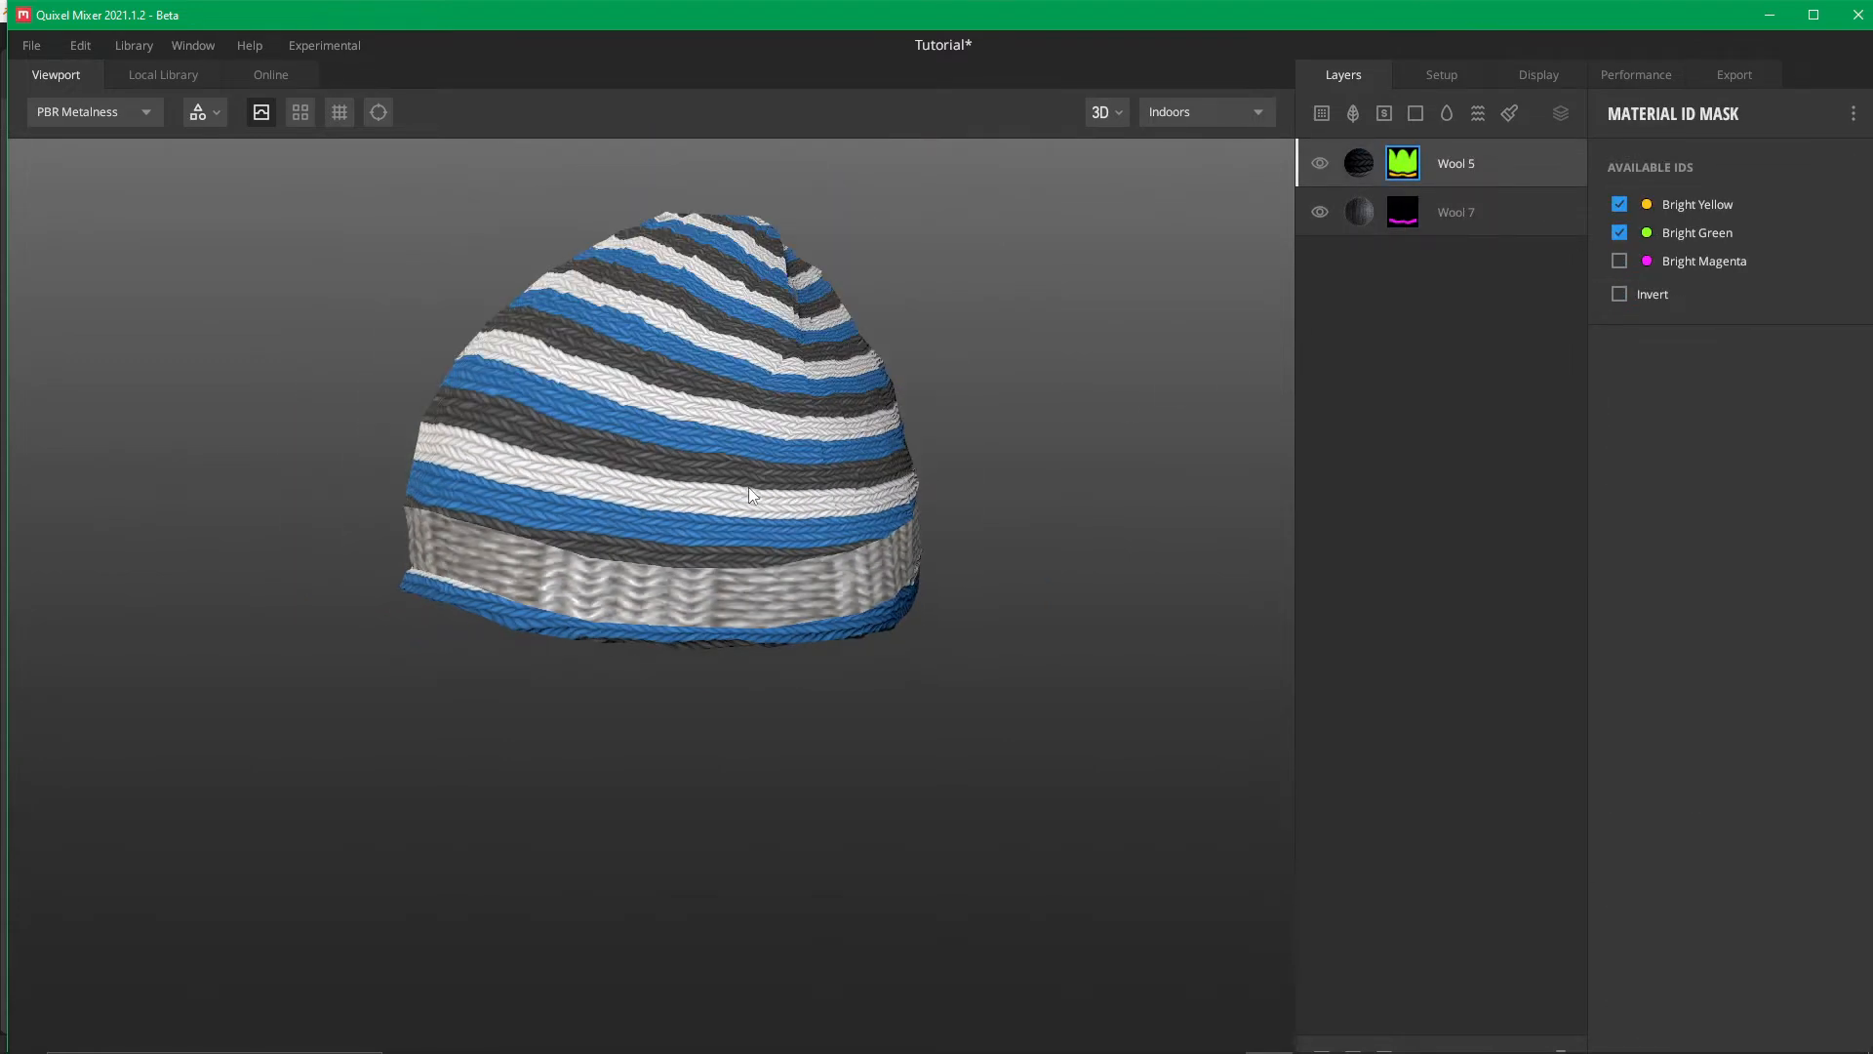
# Set the Wool 7 layer's tiling to a 90° rotation, 3 repetitions in Y and a Y offset of -0.04
pyautogui.click(1458, 214)
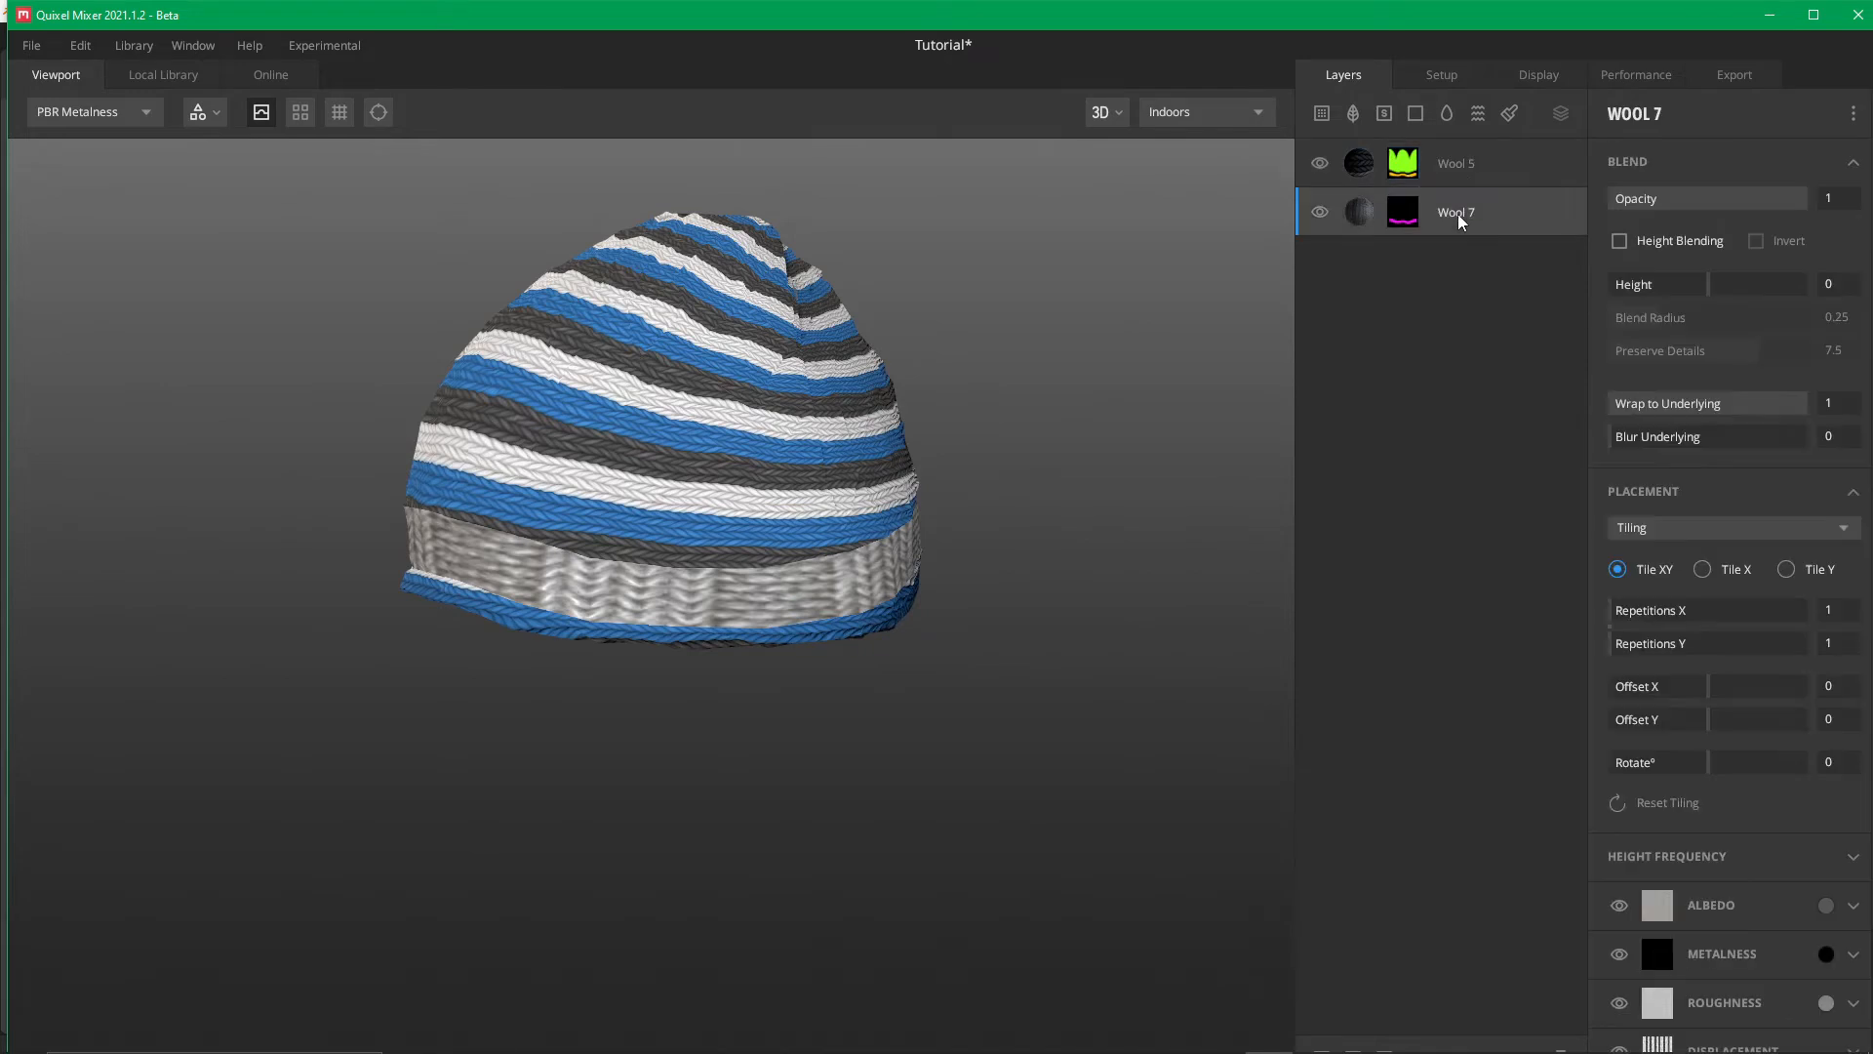
pyautogui.scroll(3, 721, 550)
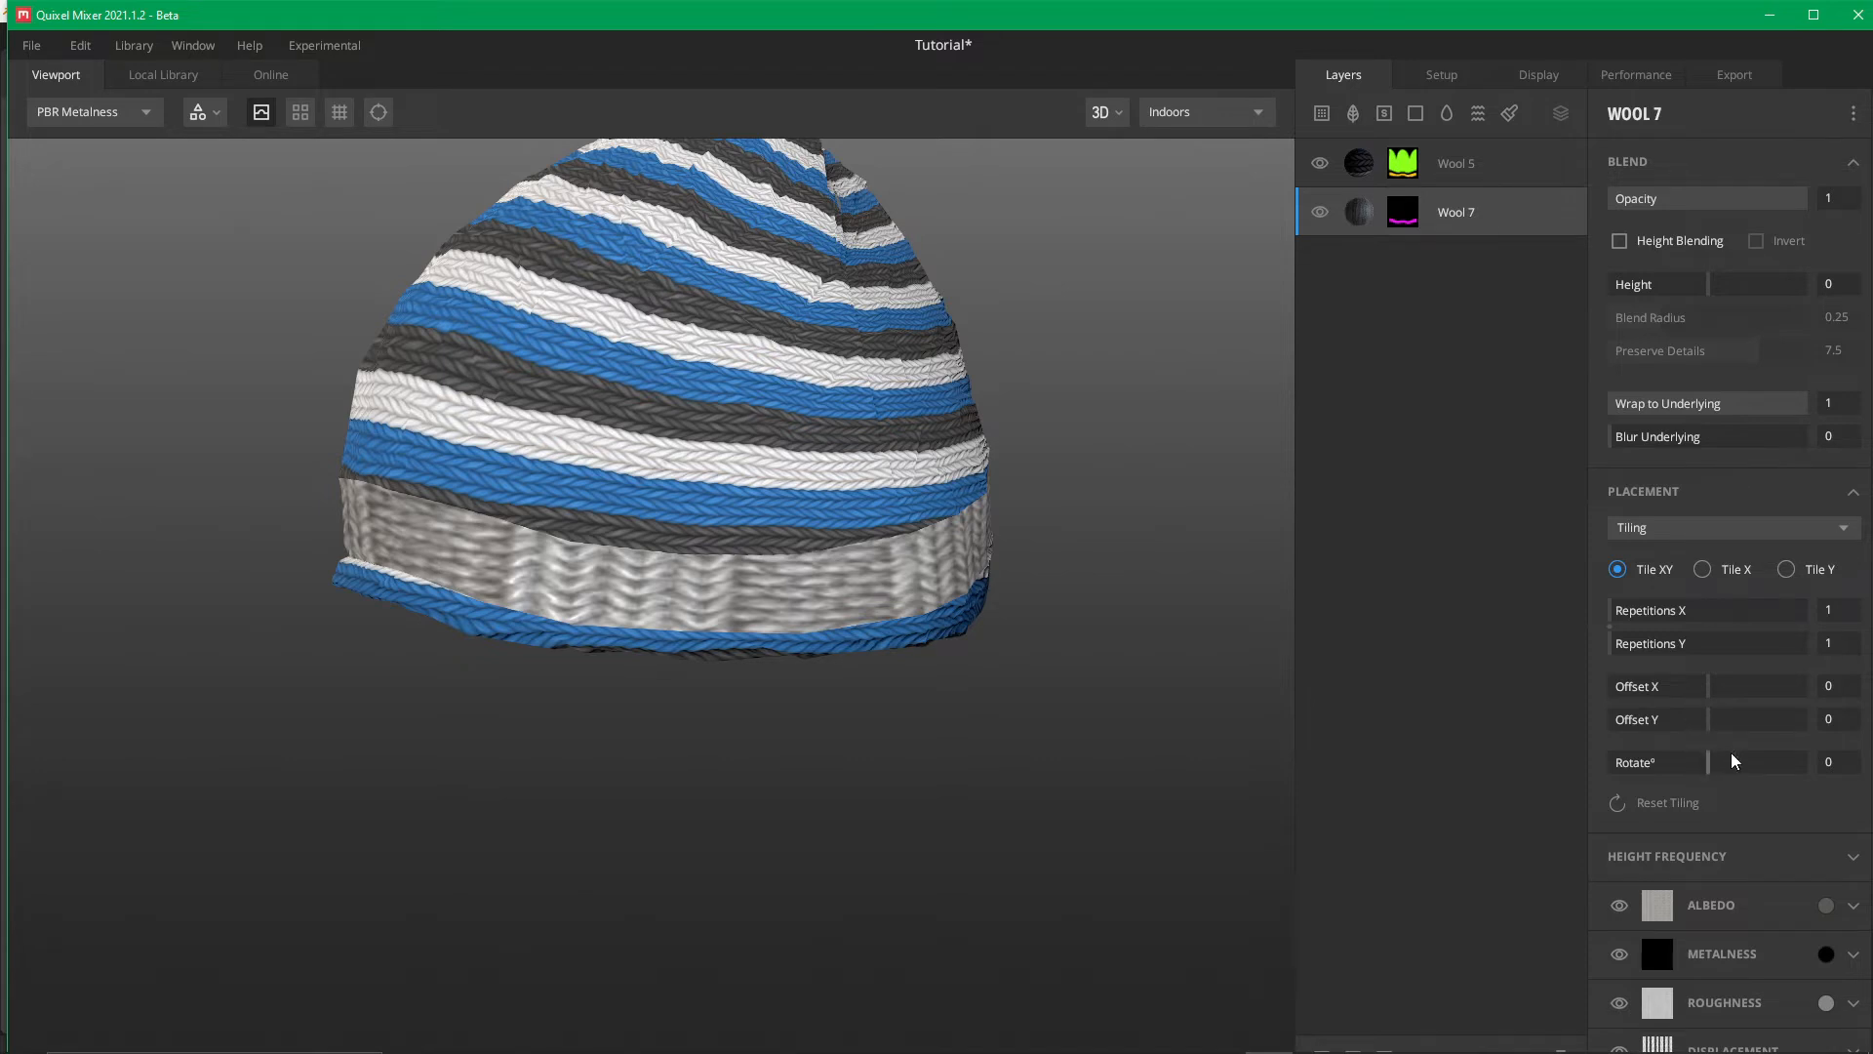
pyautogui.moveTo(1733, 760); pyautogui.dragTo(1743, 760)
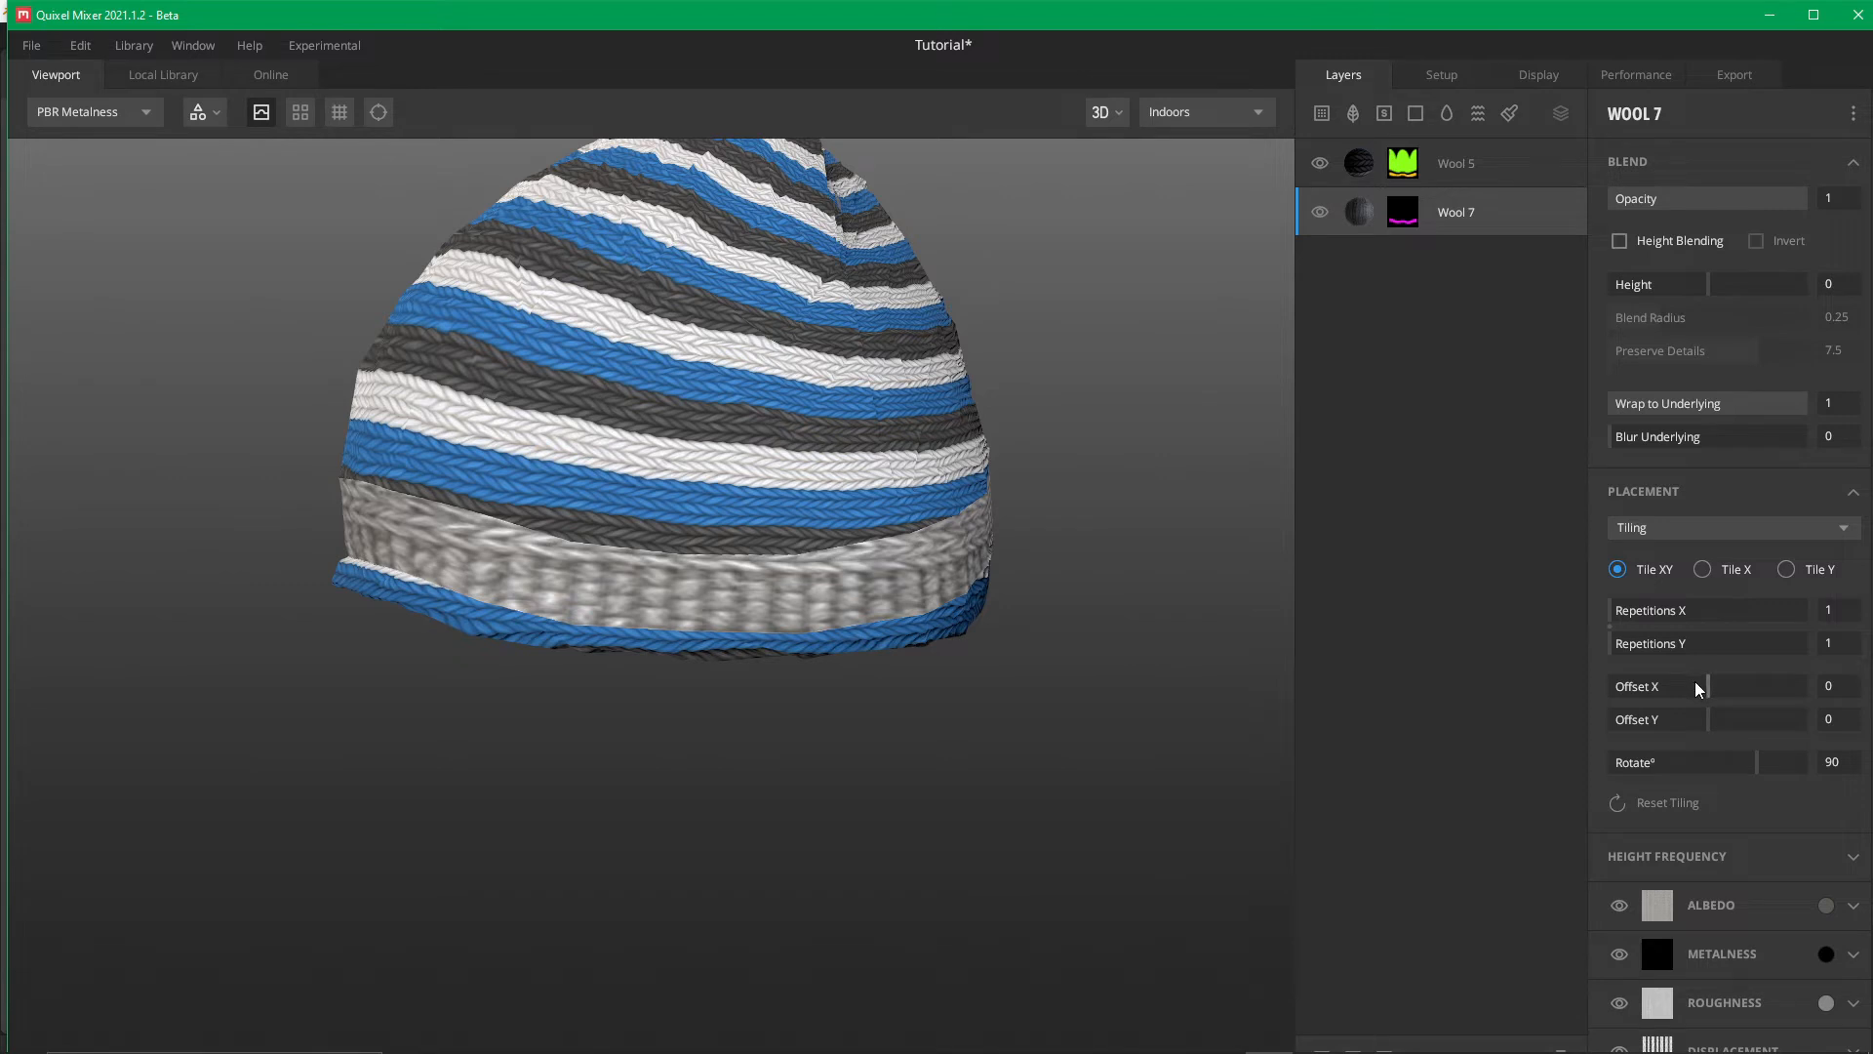
pyautogui.moveTo(1710, 713); pyautogui.dragTo(1703, 715)
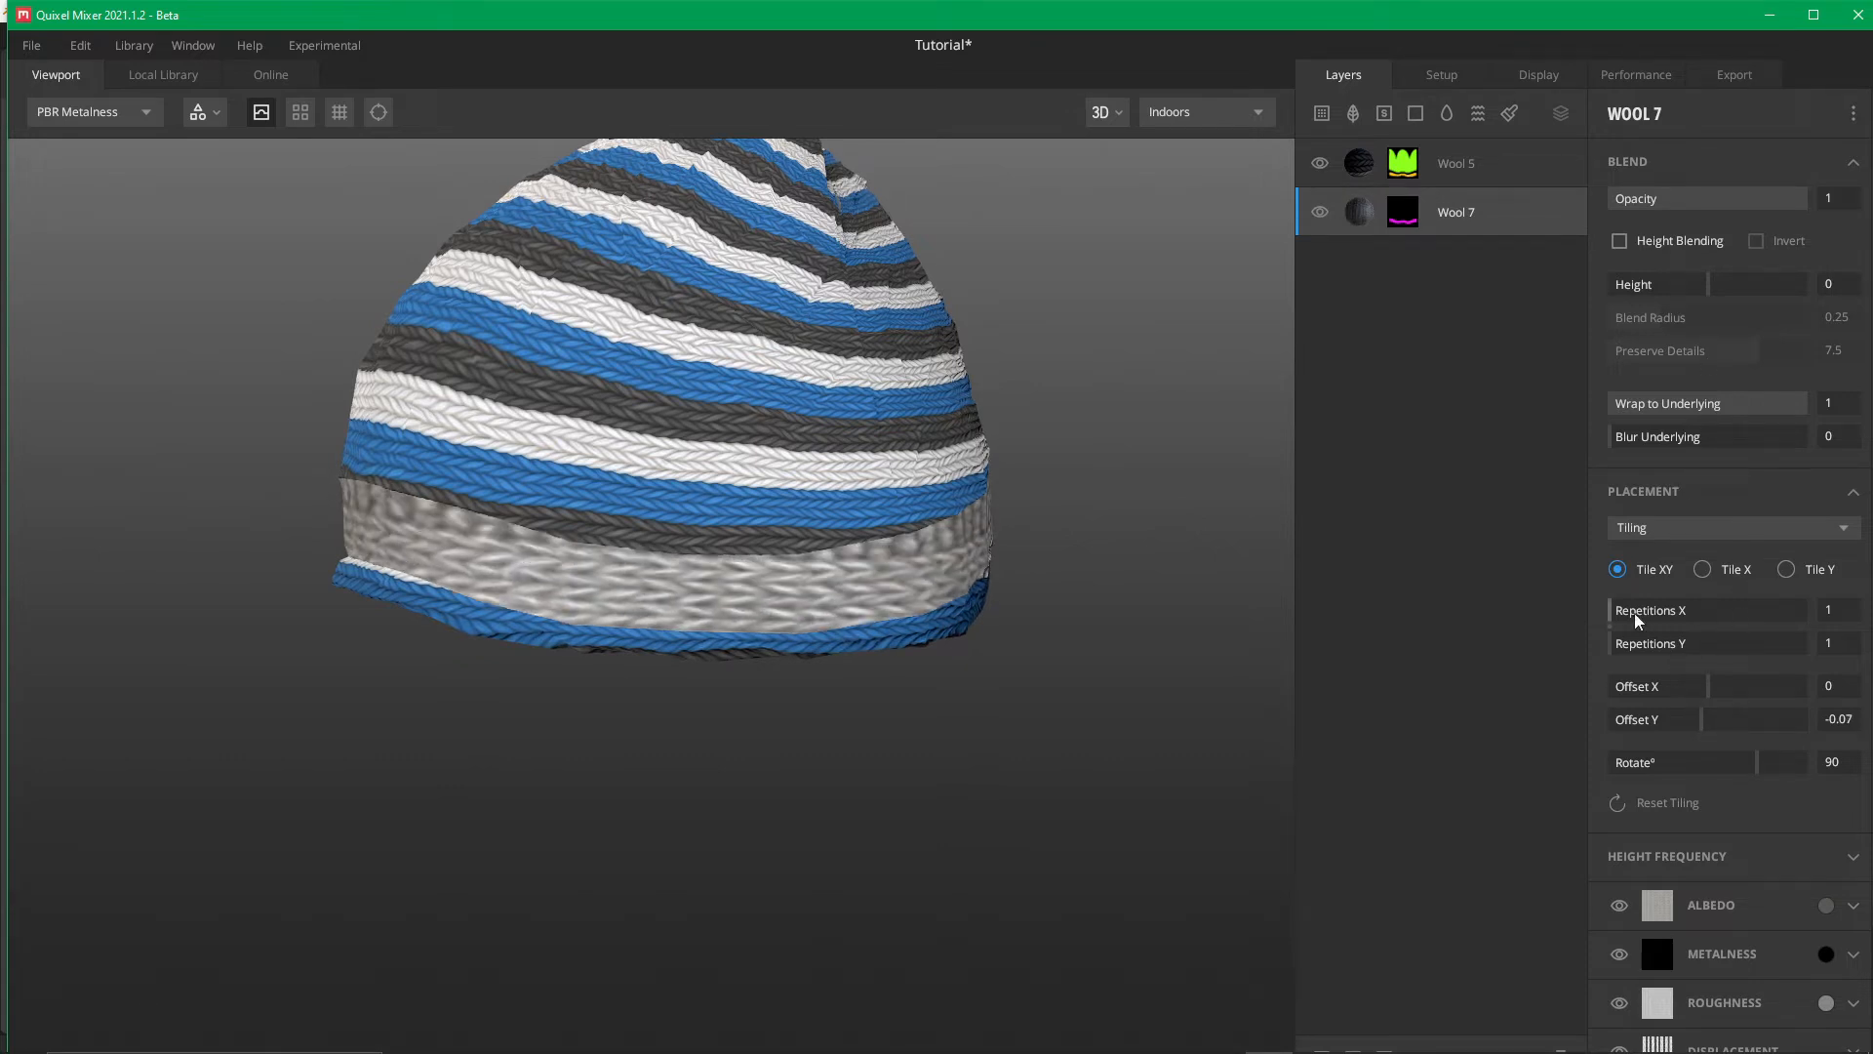
pyautogui.moveTo(1622, 612)
pyautogui.mouseDown()
pyautogui.moveTo(1668, 641)
pyautogui.moveTo(1623, 645)
pyautogui.moveTo(1664, 607)
pyautogui.moveTo(1612, 607)
pyautogui.mouseUp()
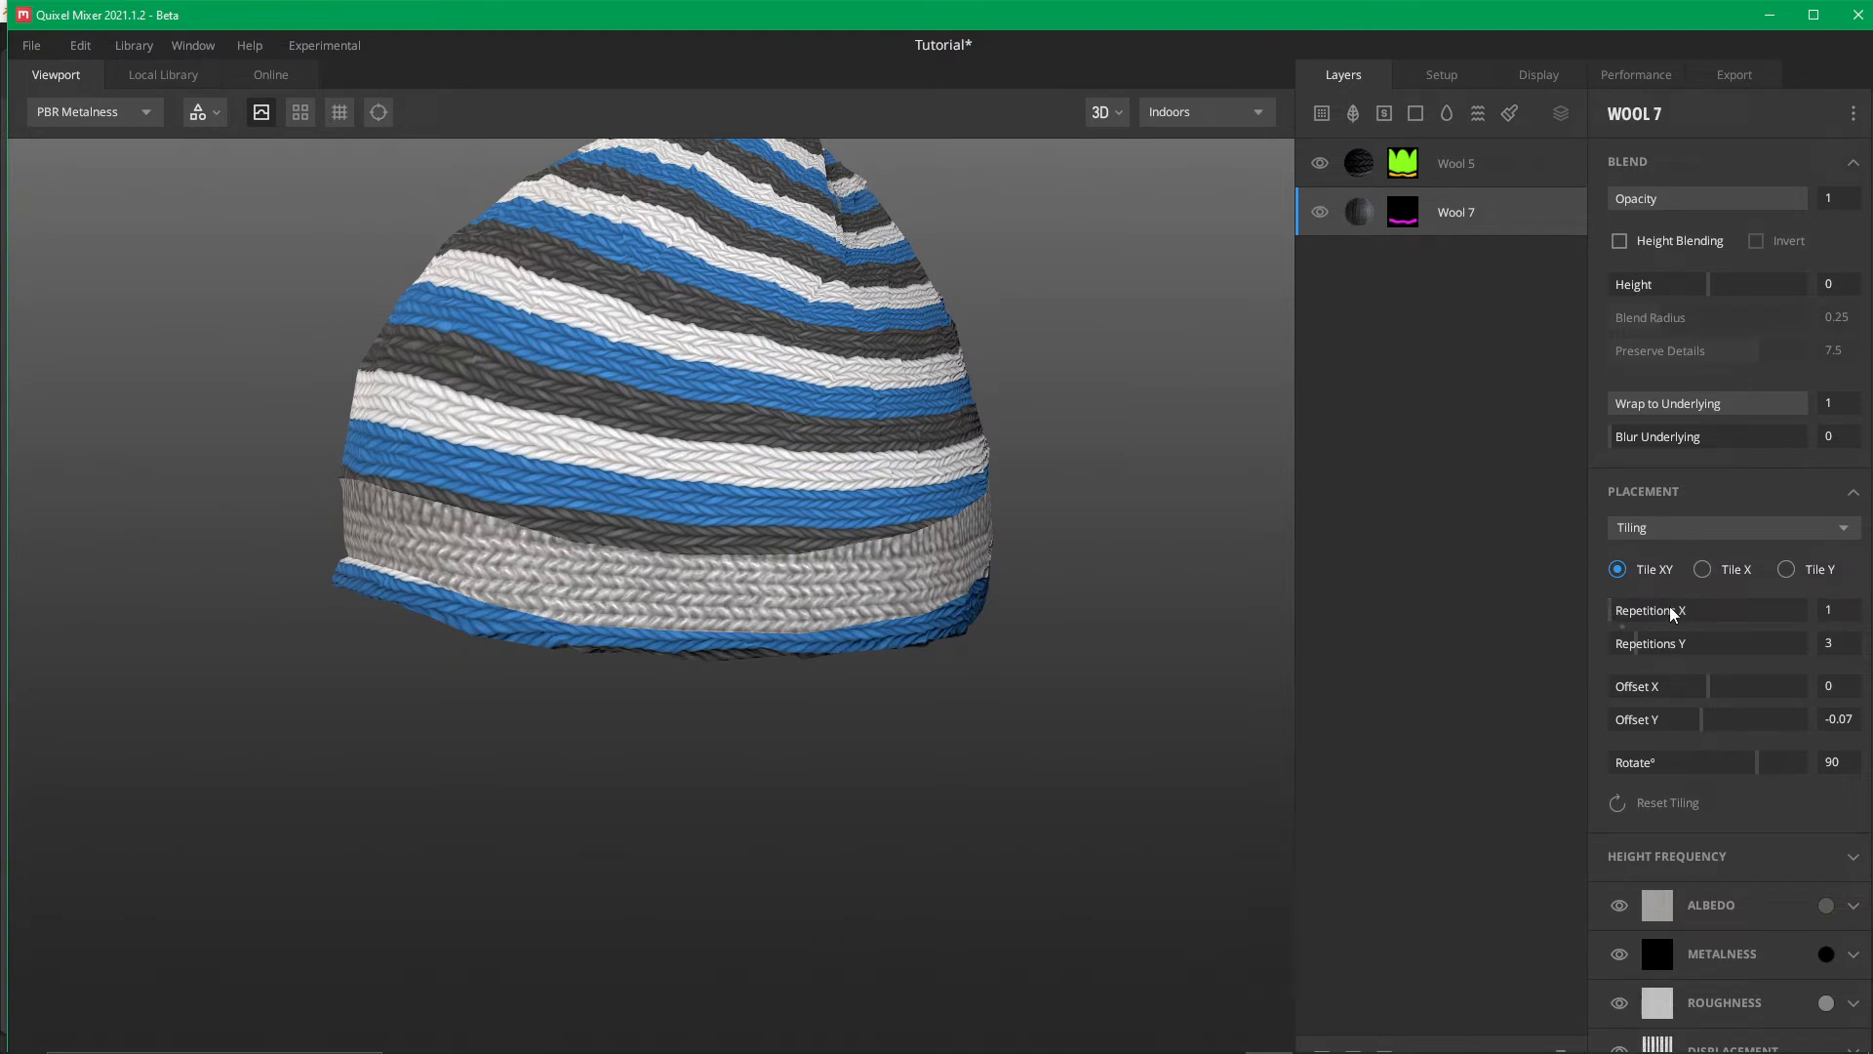
pyautogui.moveTo(1699, 722); pyautogui.dragTo(1706, 730)
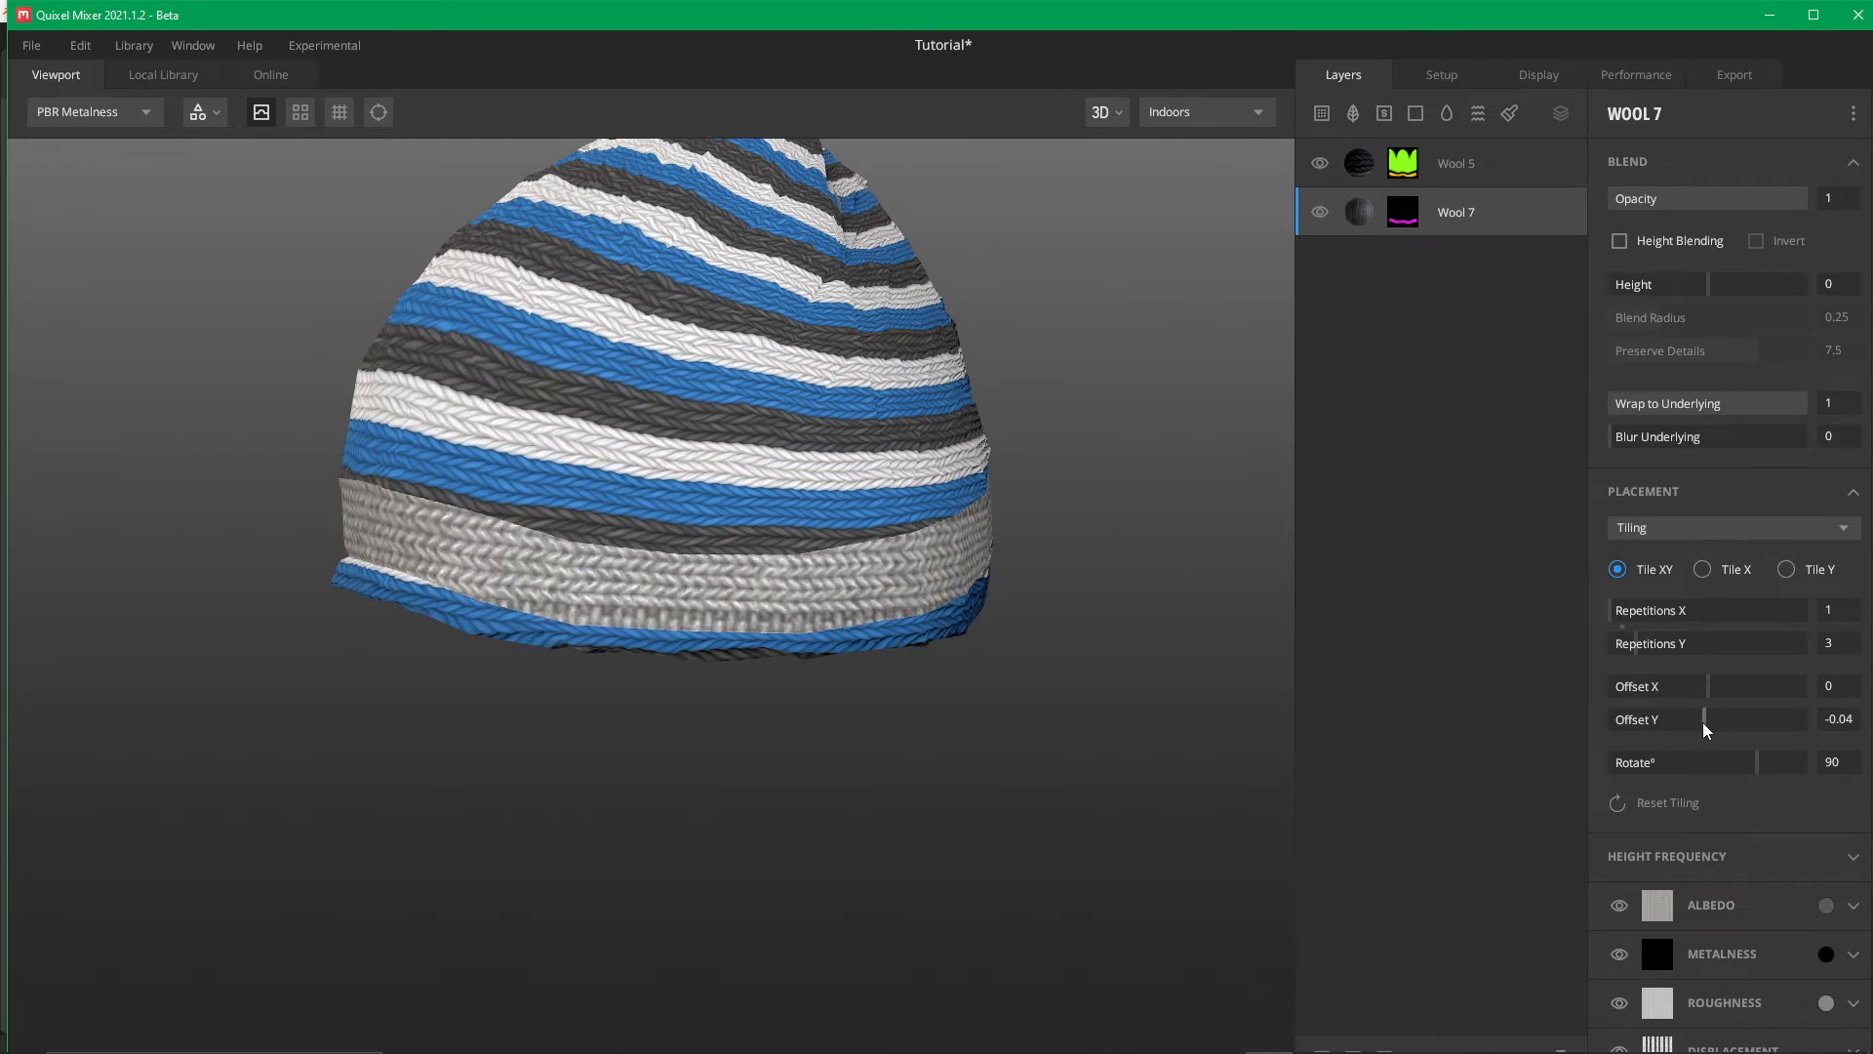
# Examine the band's knit direction and scale from other sides of the hat
pyautogui.moveTo(1151, 728); pyautogui.dragTo(874, 632, button='middle')
pyautogui.moveTo(1067, 535); pyautogui.dragTo(1602, 576)
pyautogui.scroll(-4, 446, 524)
pyautogui.scroll(3, 796, 566)
pyautogui.scroll(2, 796, 566)
pyautogui.moveTo(482, 509); pyautogui.dragTo(628, 574, button='middle')
pyautogui.scroll(2, 702, 585)
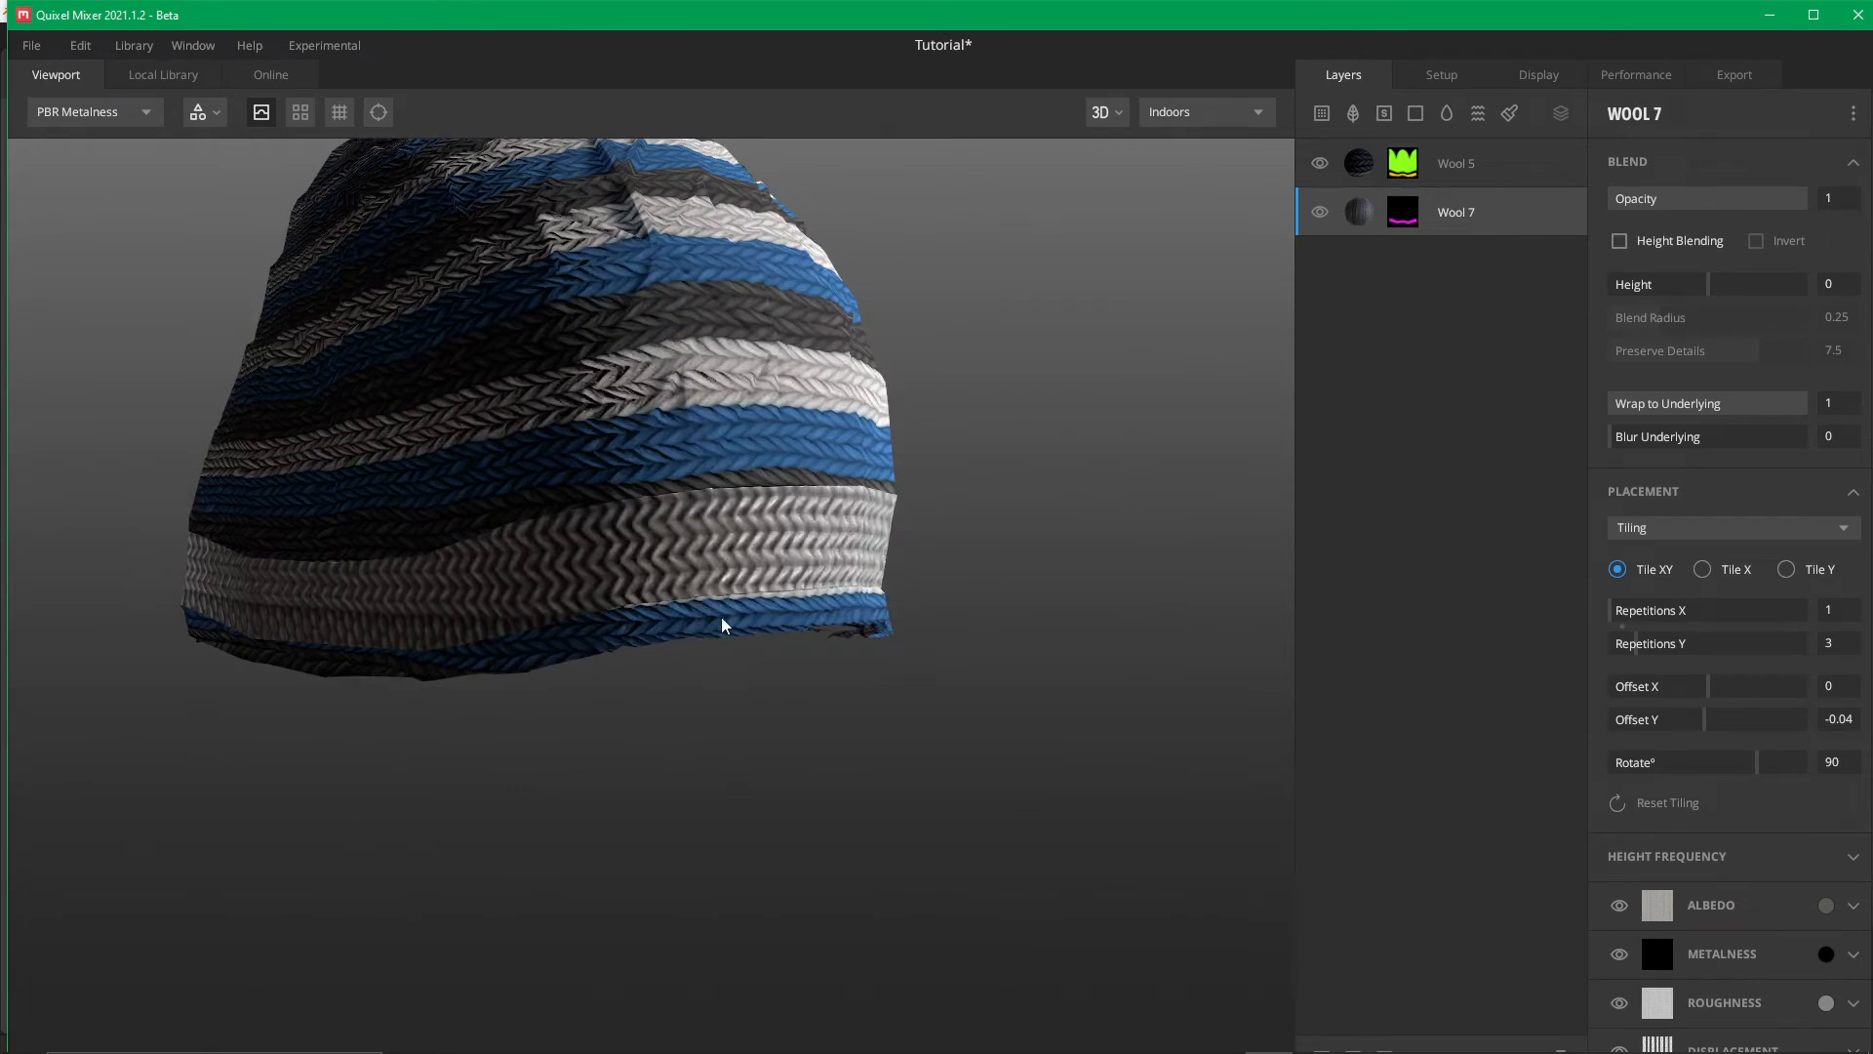
# Add Bright Yellow to the Wool 7 material ID mask, testing Bright Green but leaving it disabled
pyautogui.click(1404, 215)
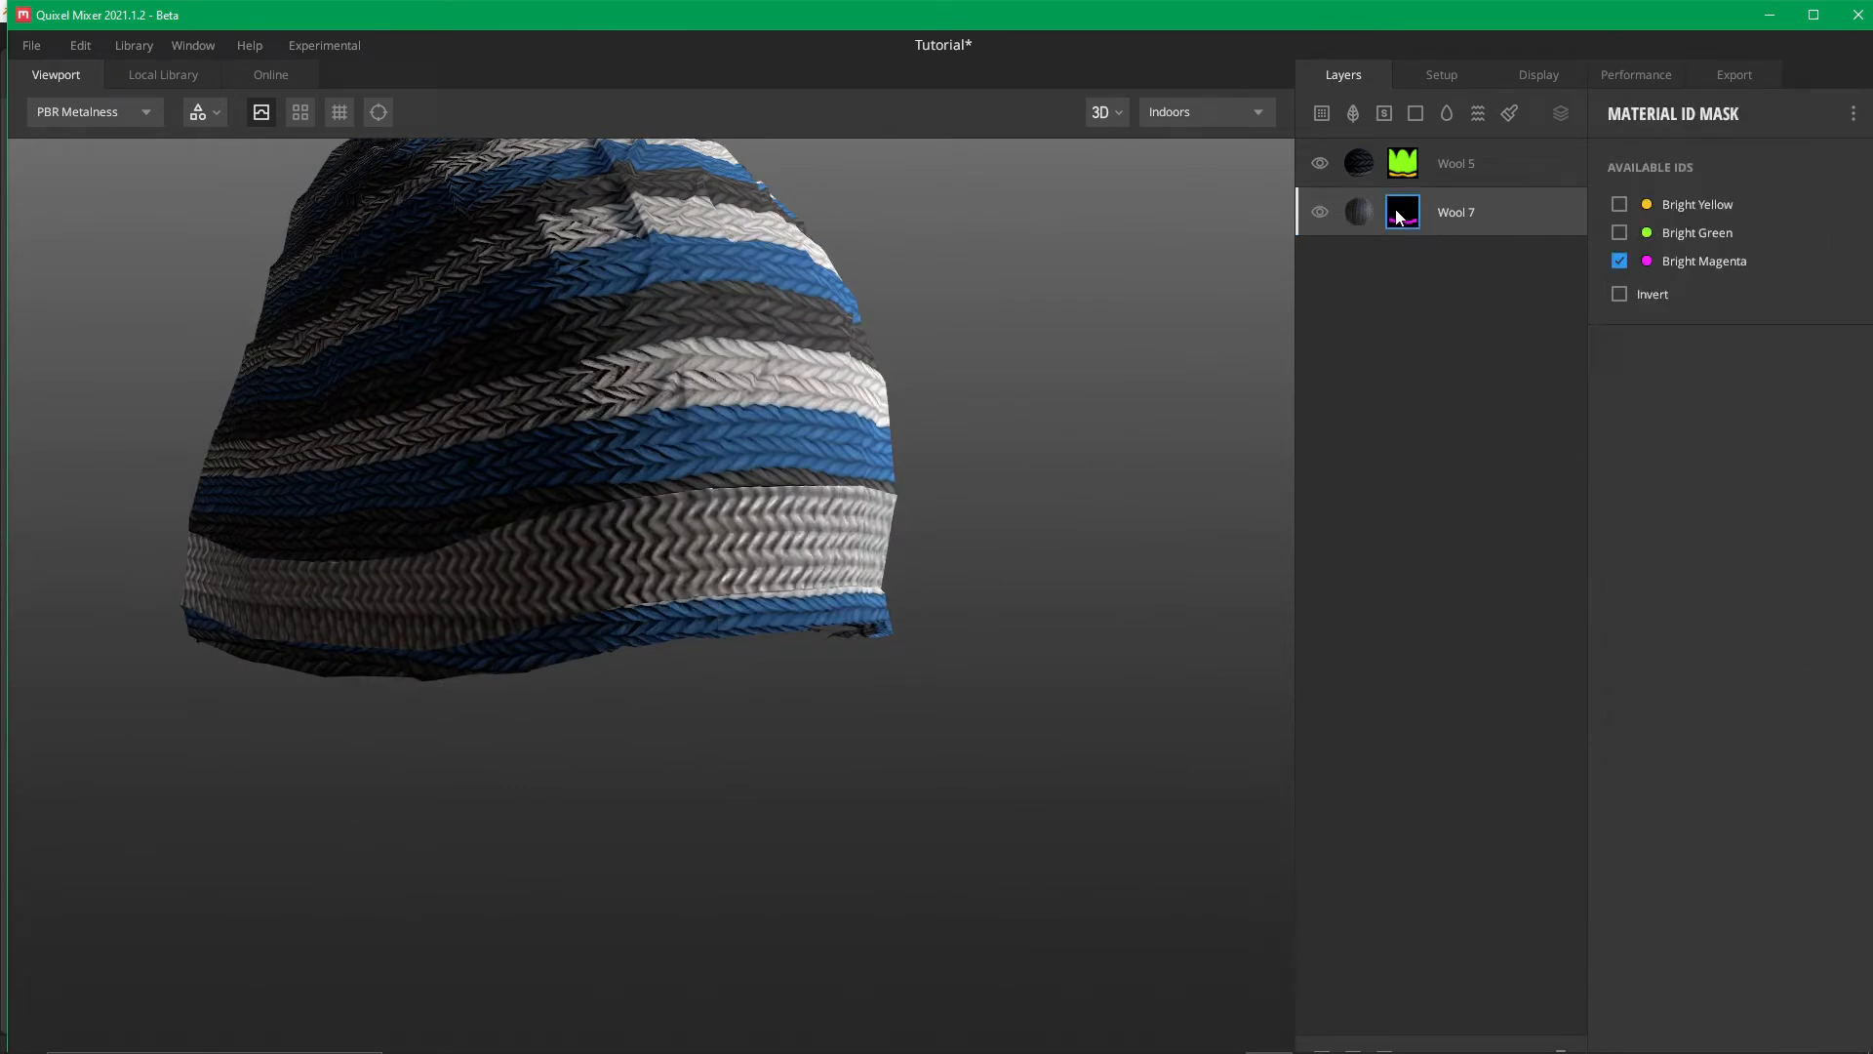
pyautogui.click(1618, 232)
pyautogui.click(1619, 232)
pyautogui.click(1619, 205)
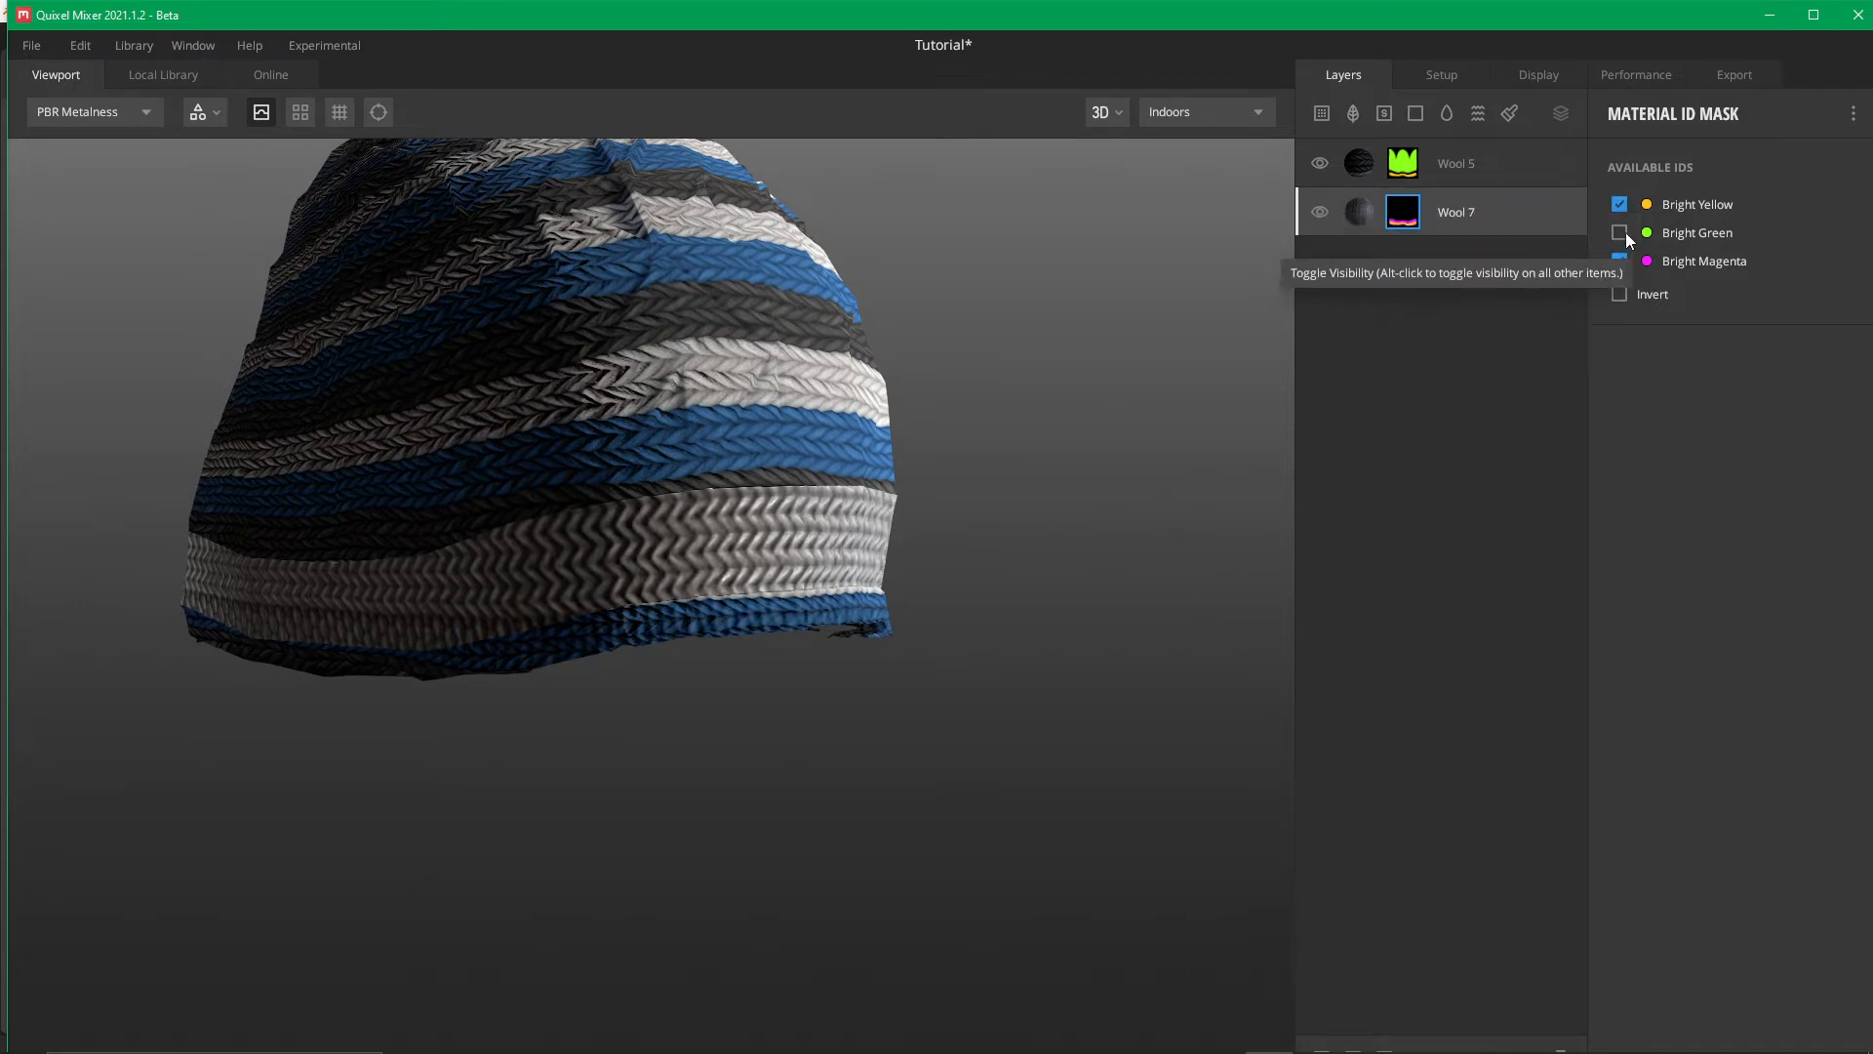
pyautogui.click(1620, 237)
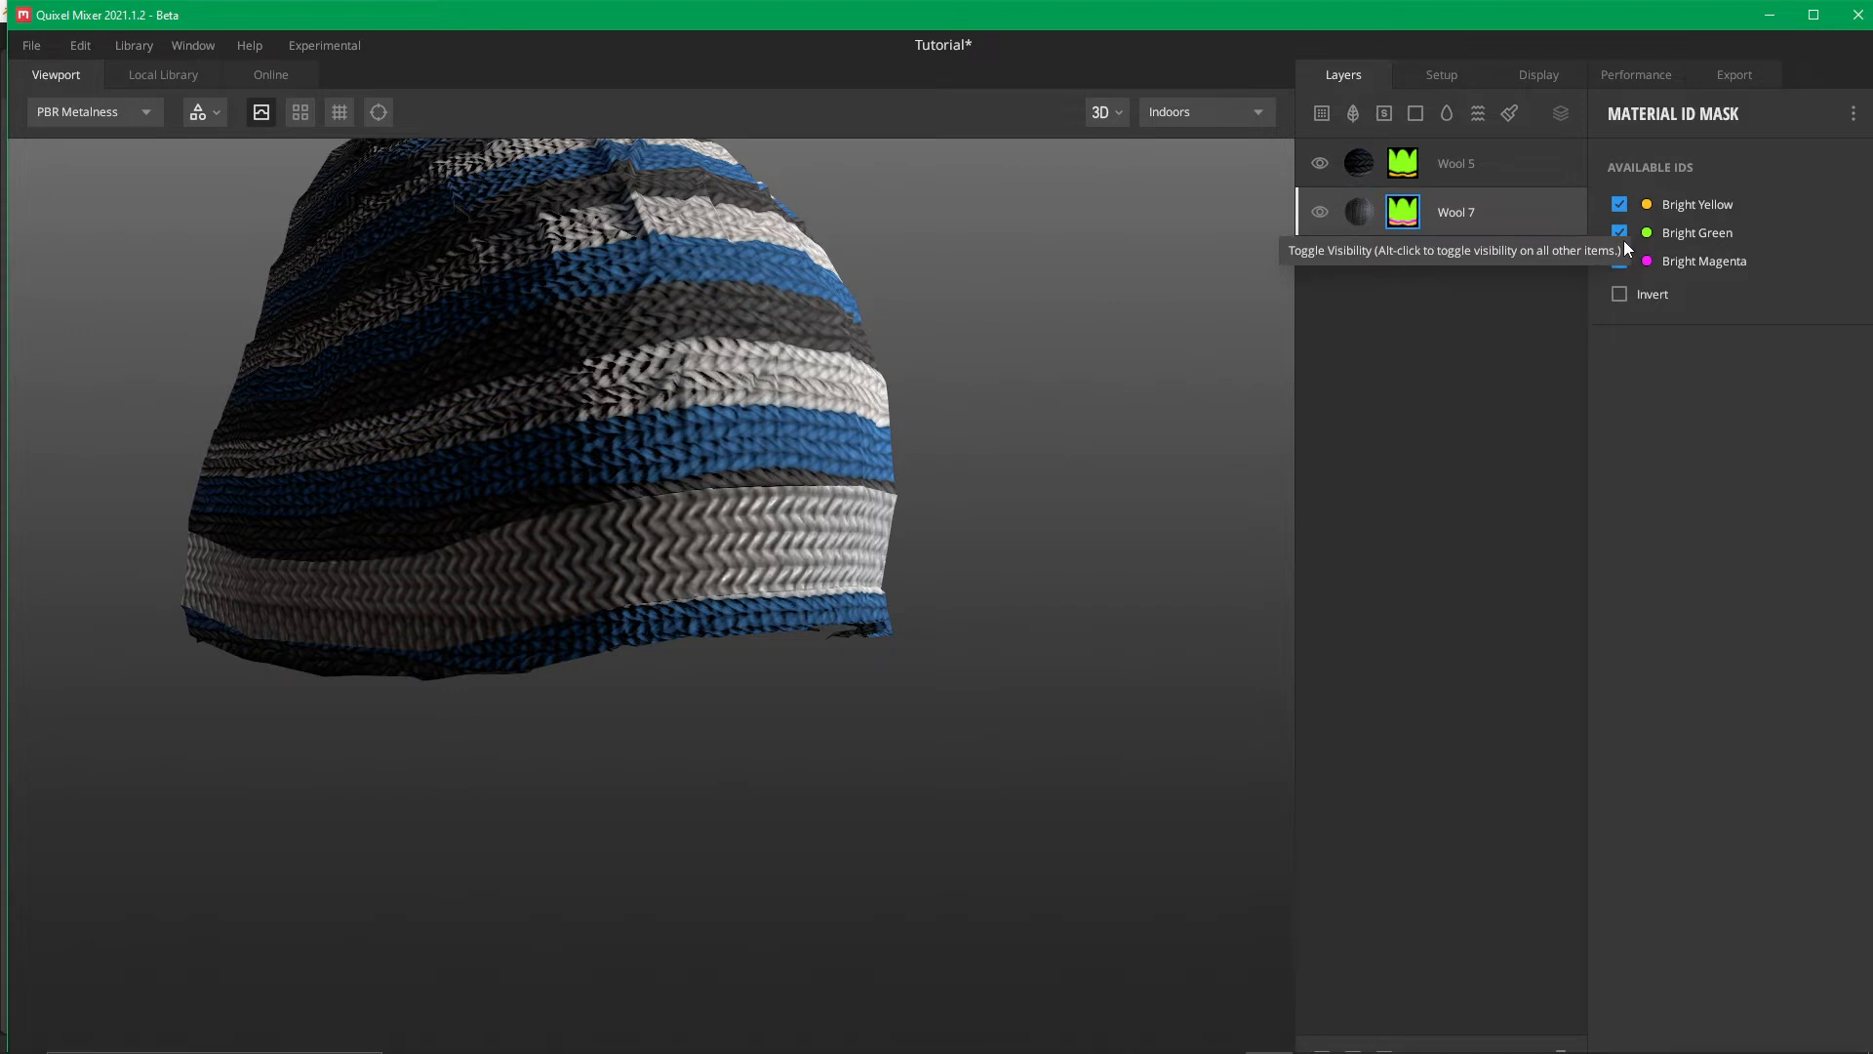
pyautogui.click(1621, 232)
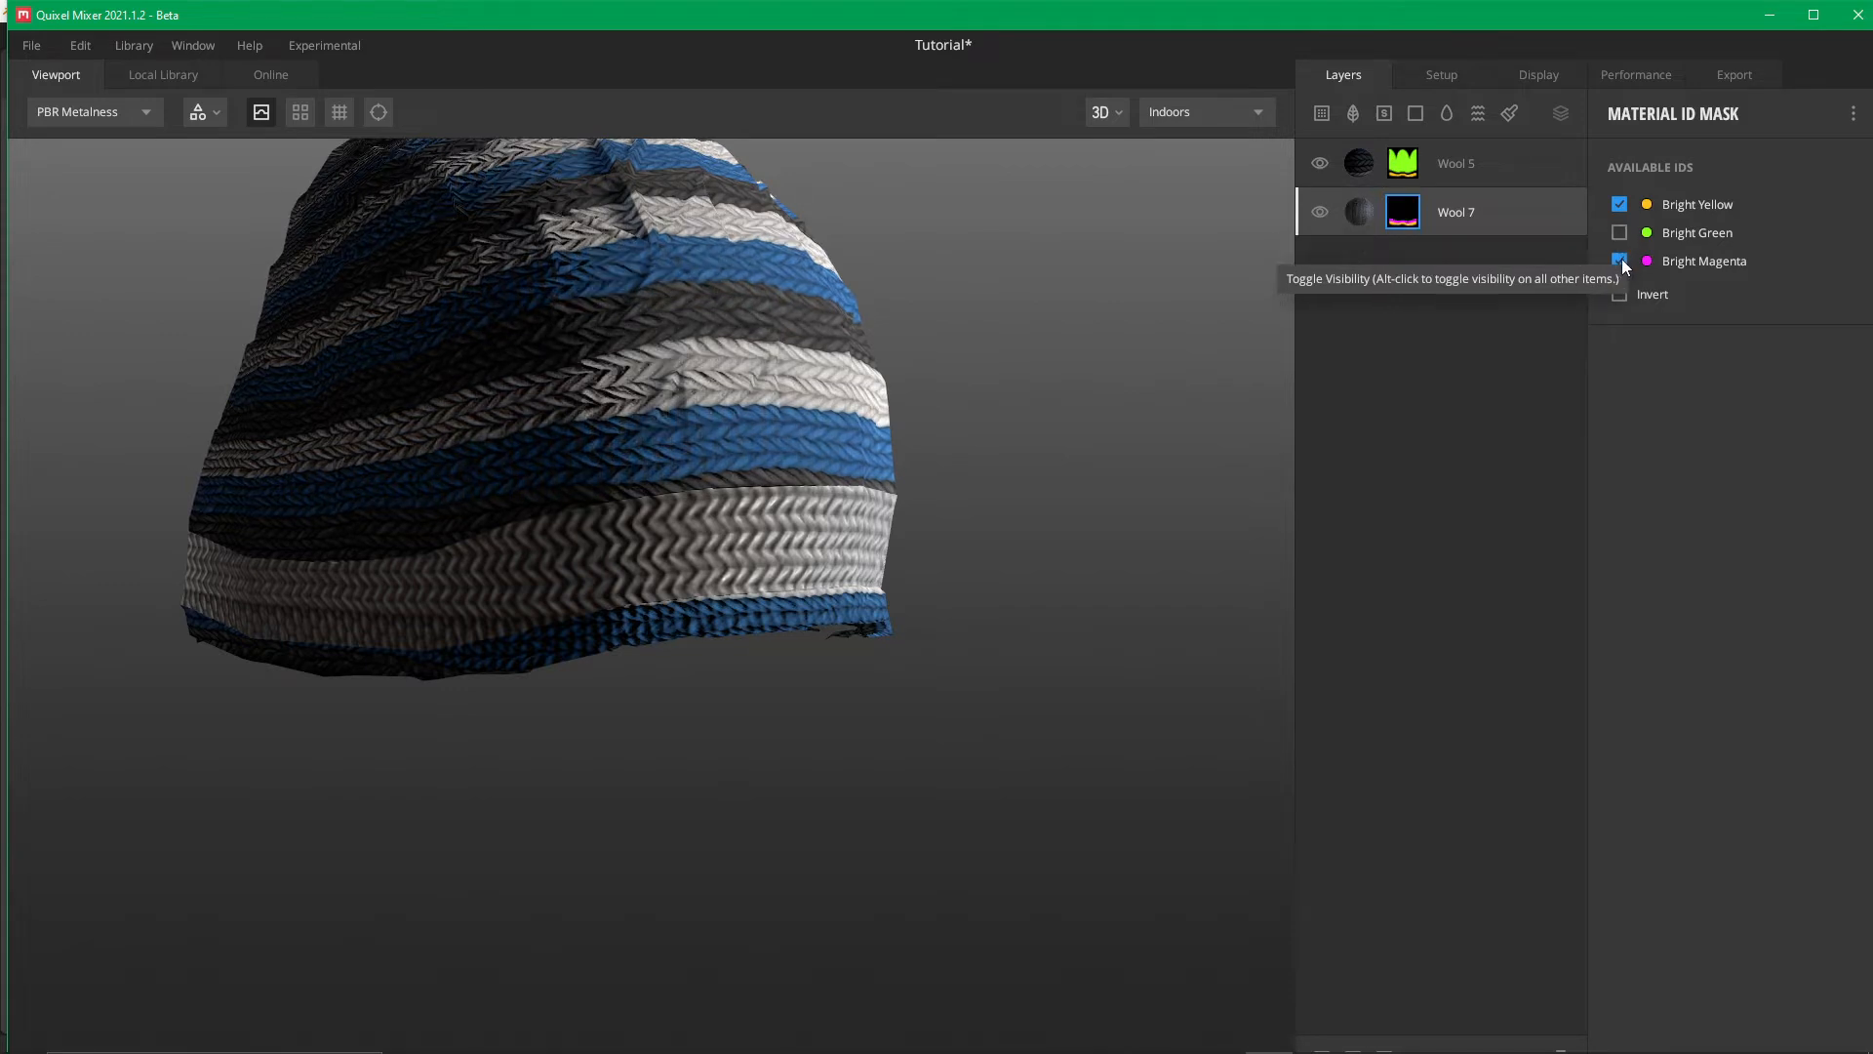
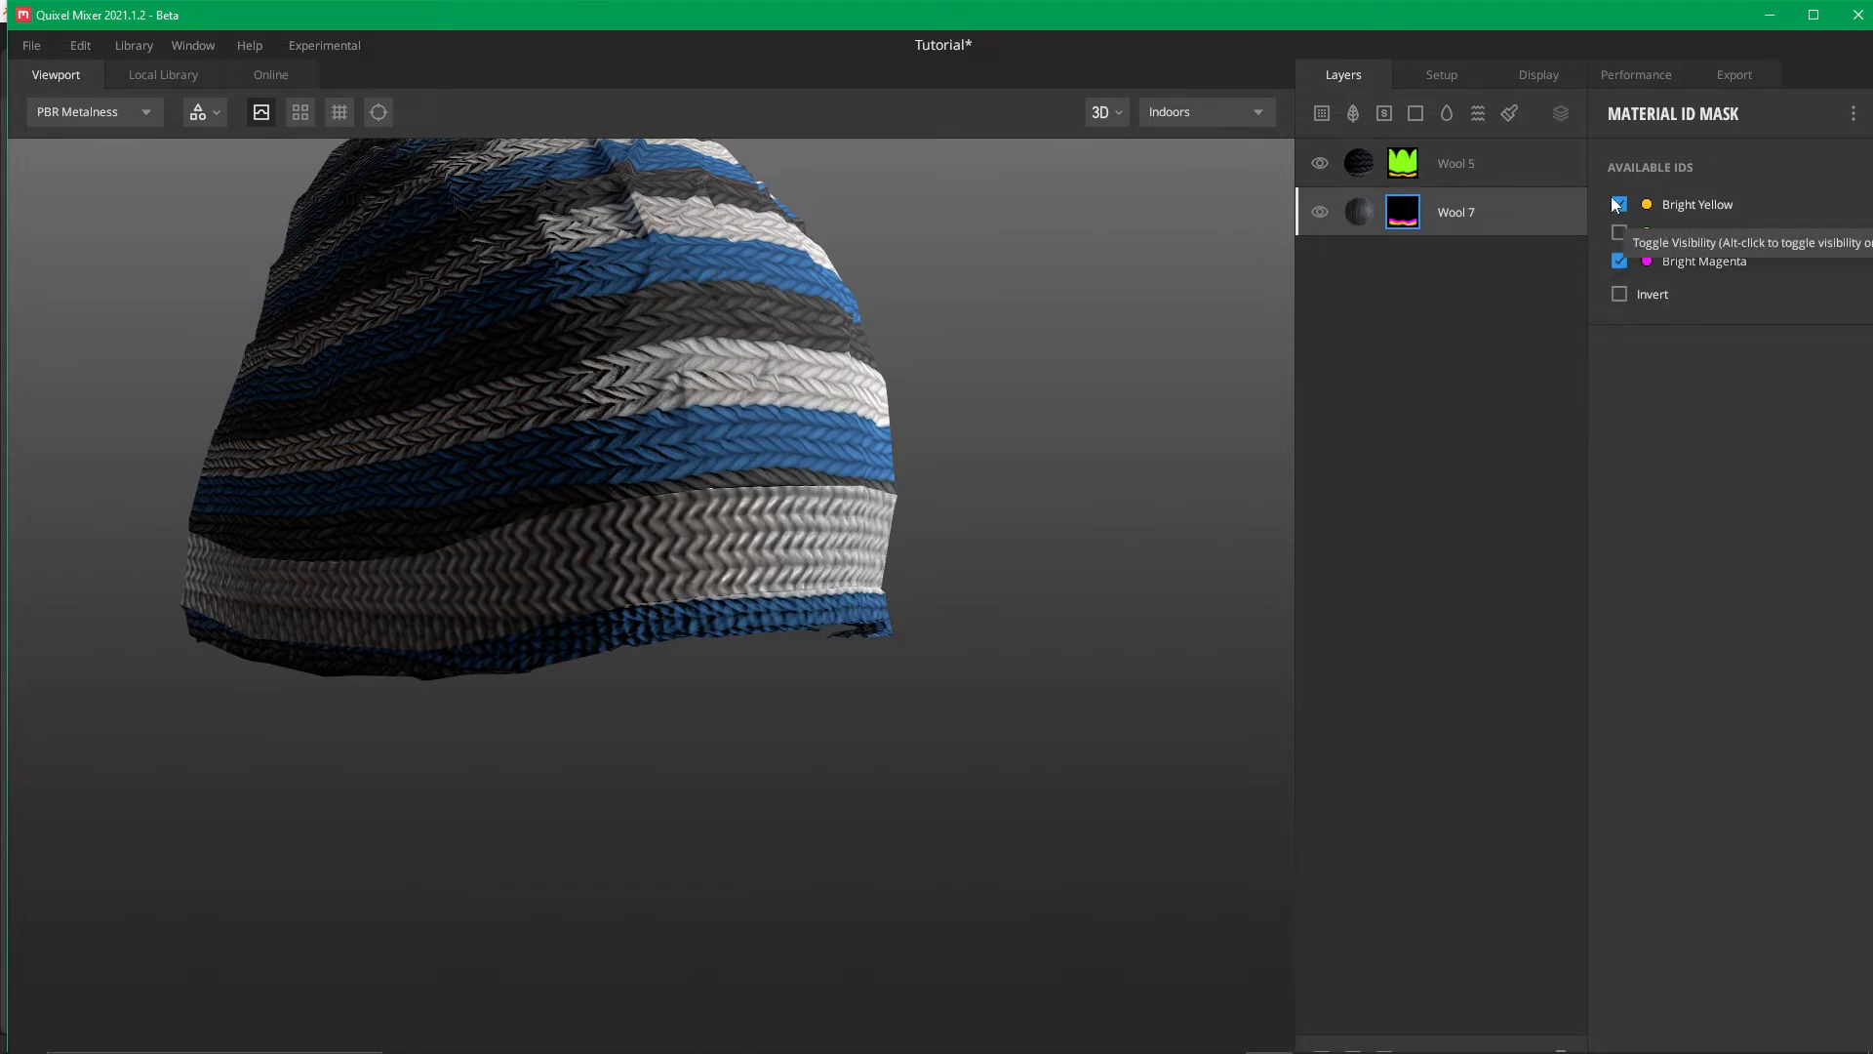
# Remove Bright Yellow from the Wool 5 material ID mask so the hat's lower edge uses Wool 7
pyautogui.click(1496, 162)
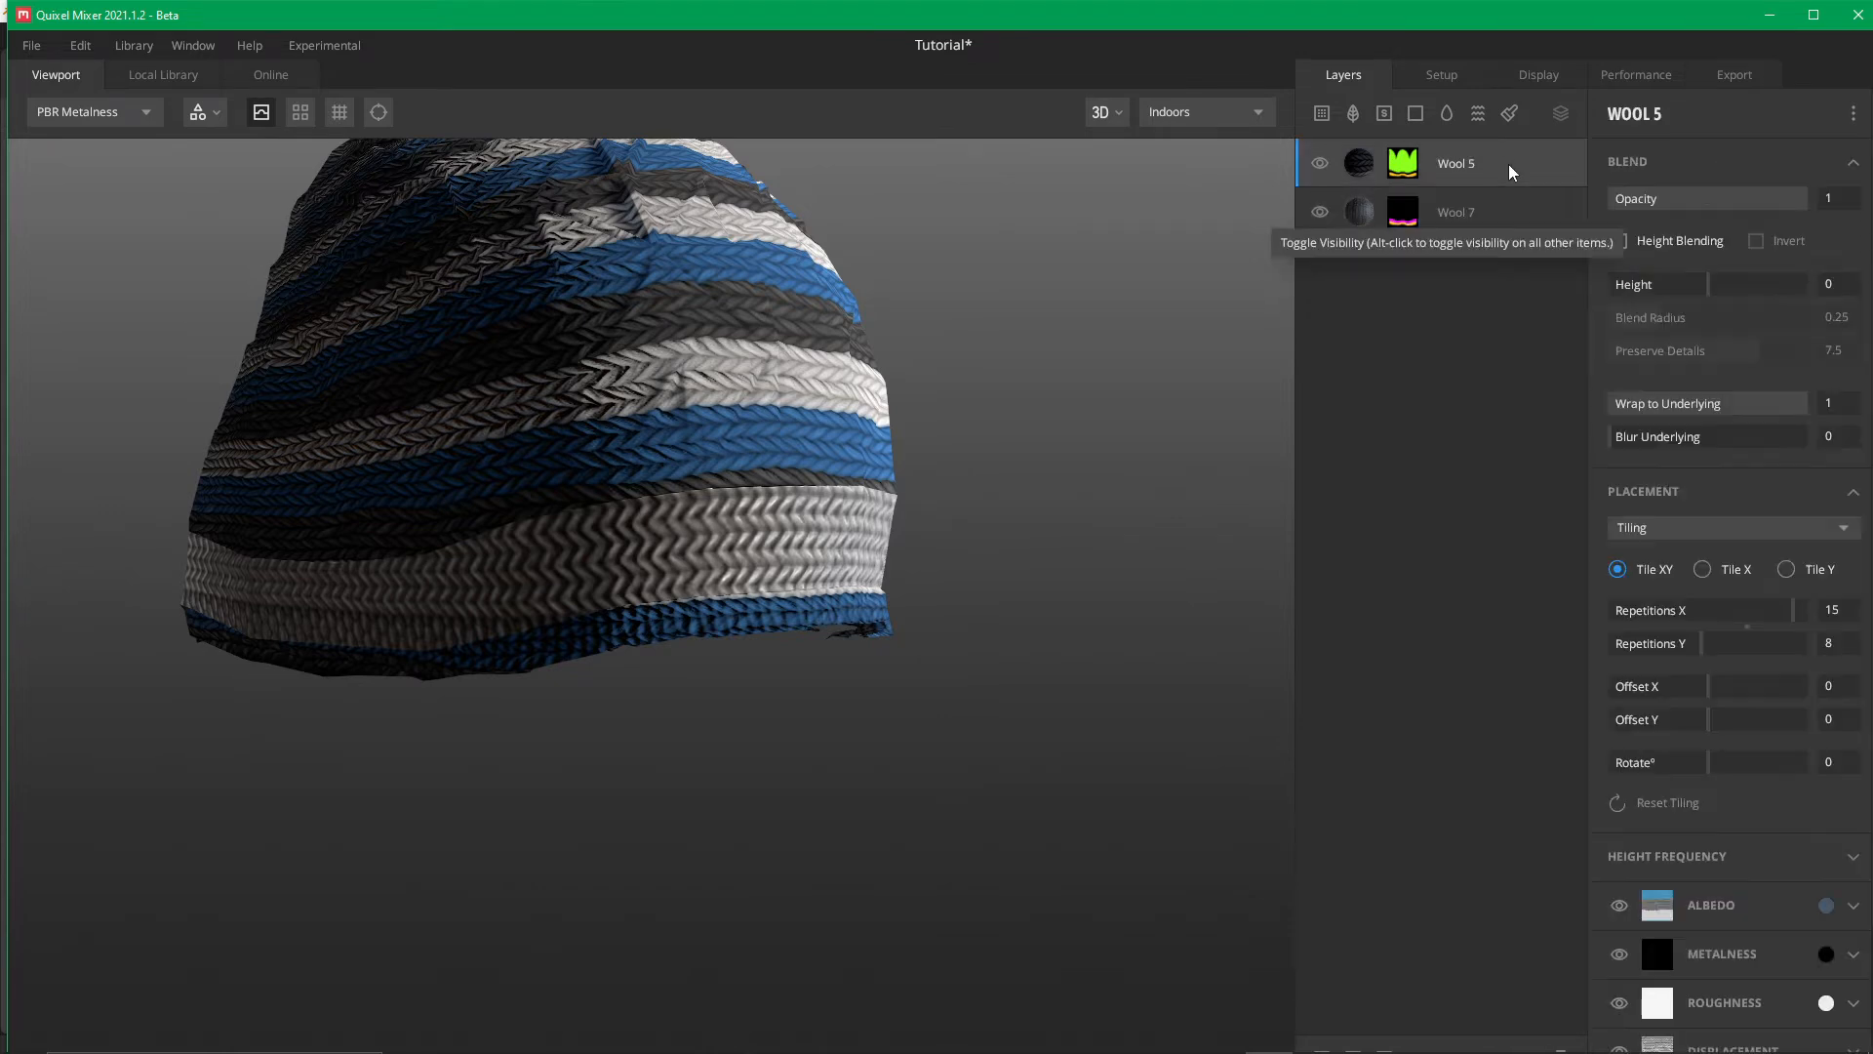
pyautogui.click(1415, 162)
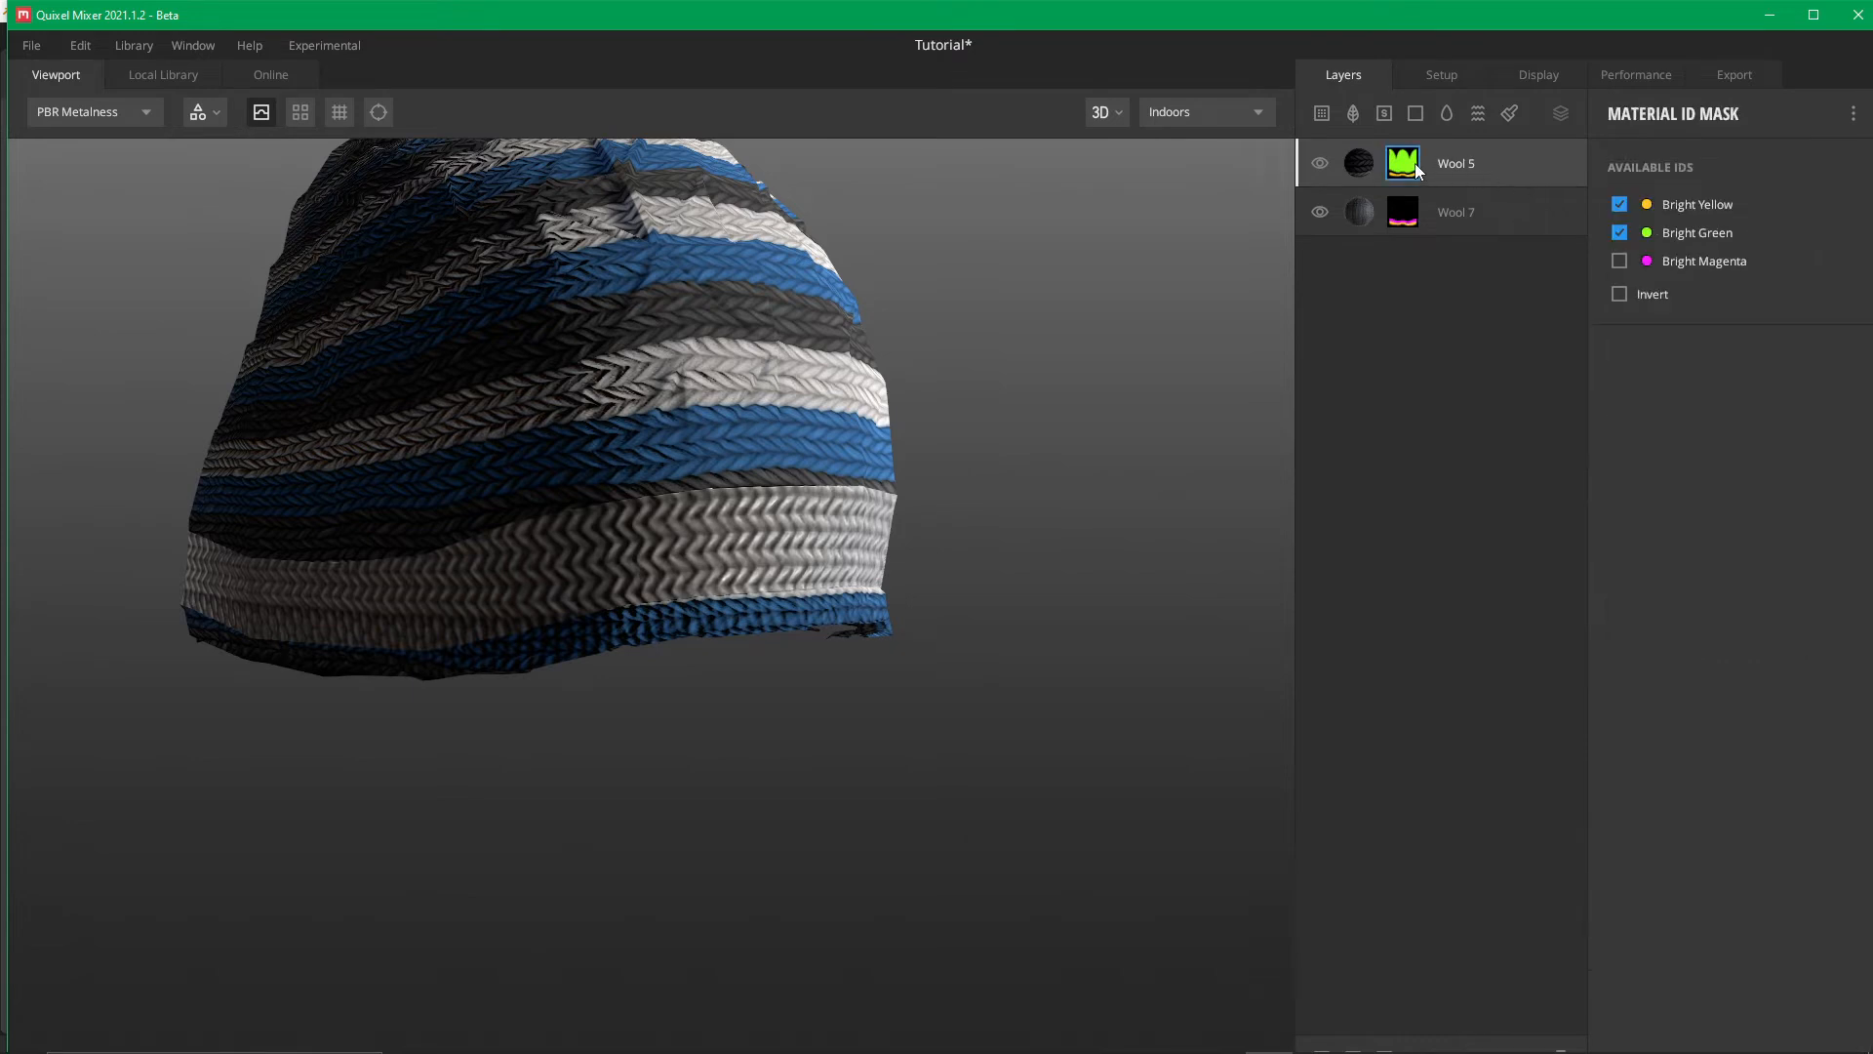
pyautogui.click(1615, 207)
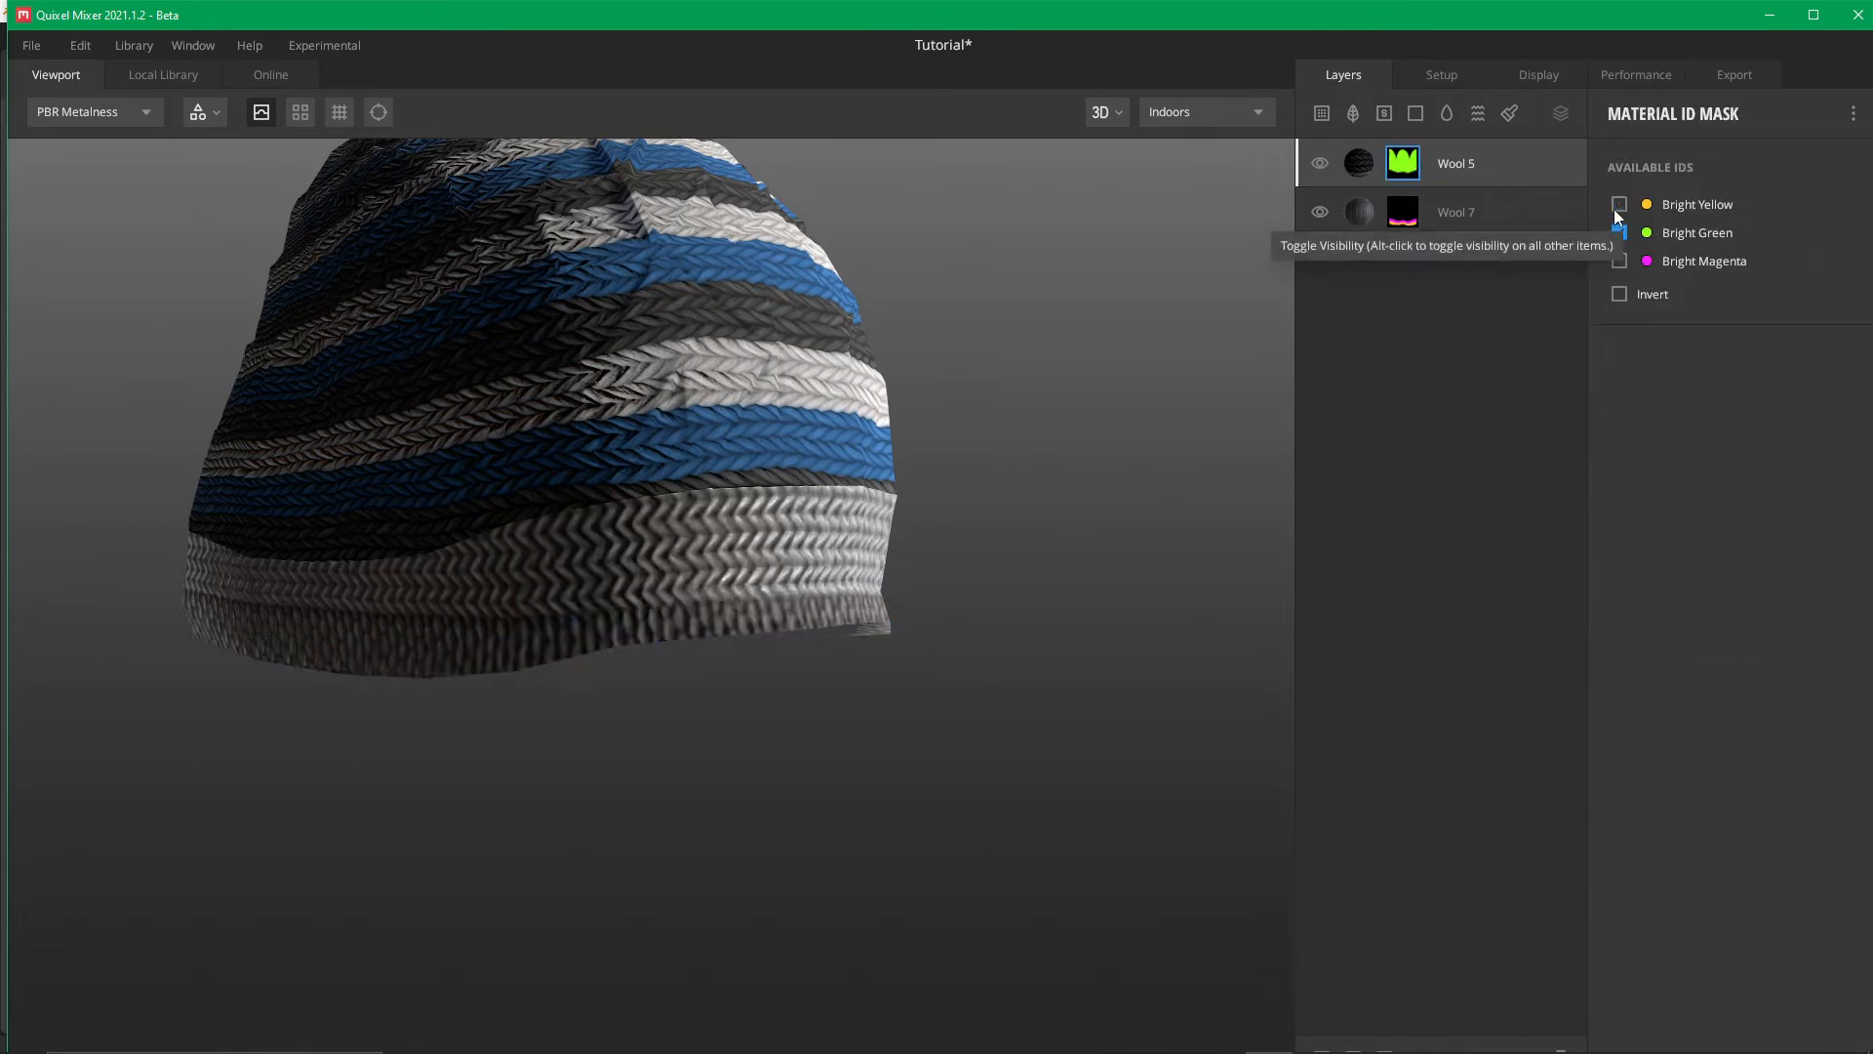
# Inspect the hat's band and lower edge from several angles and compare them with the Material ID view
pyautogui.moveTo(1110, 535); pyautogui.dragTo(1077, 542, button='middle')
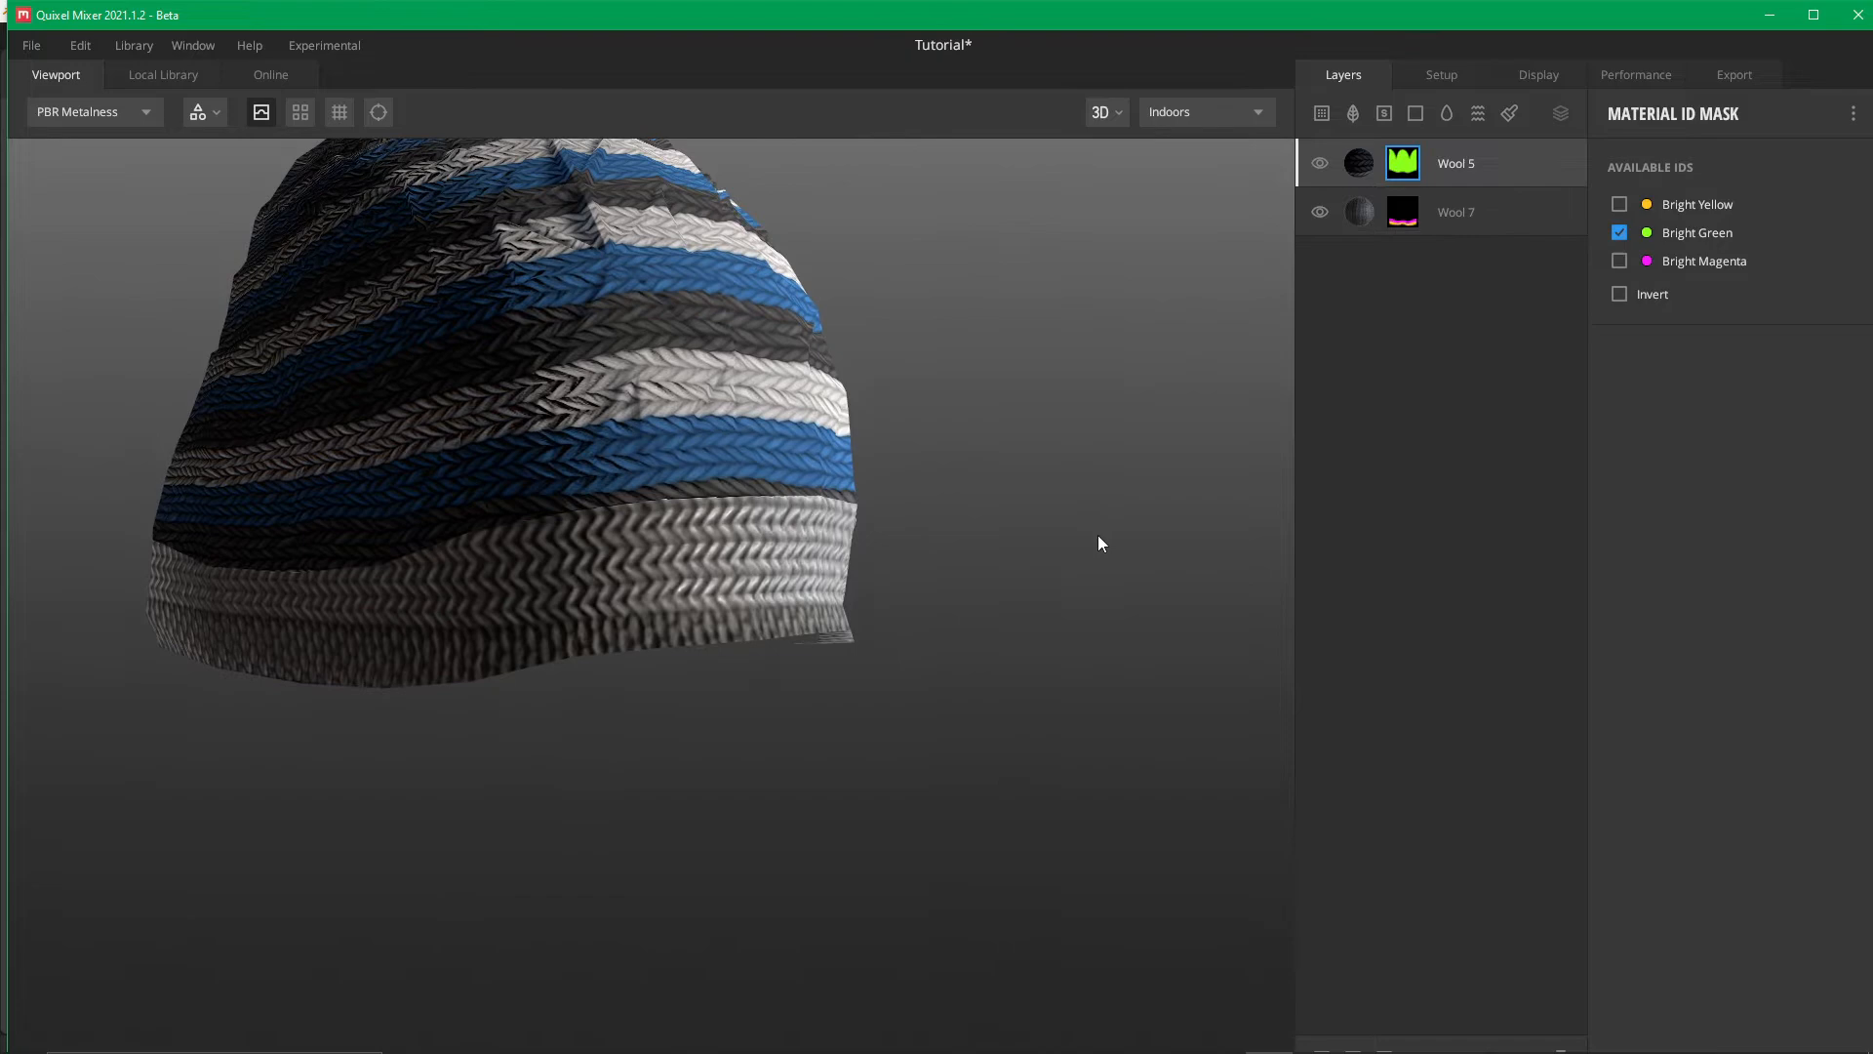
pyautogui.moveTo(988, 536); pyautogui.dragTo(793, 533)
pyautogui.moveTo(875, 344); pyautogui.dragTo(894, 467)
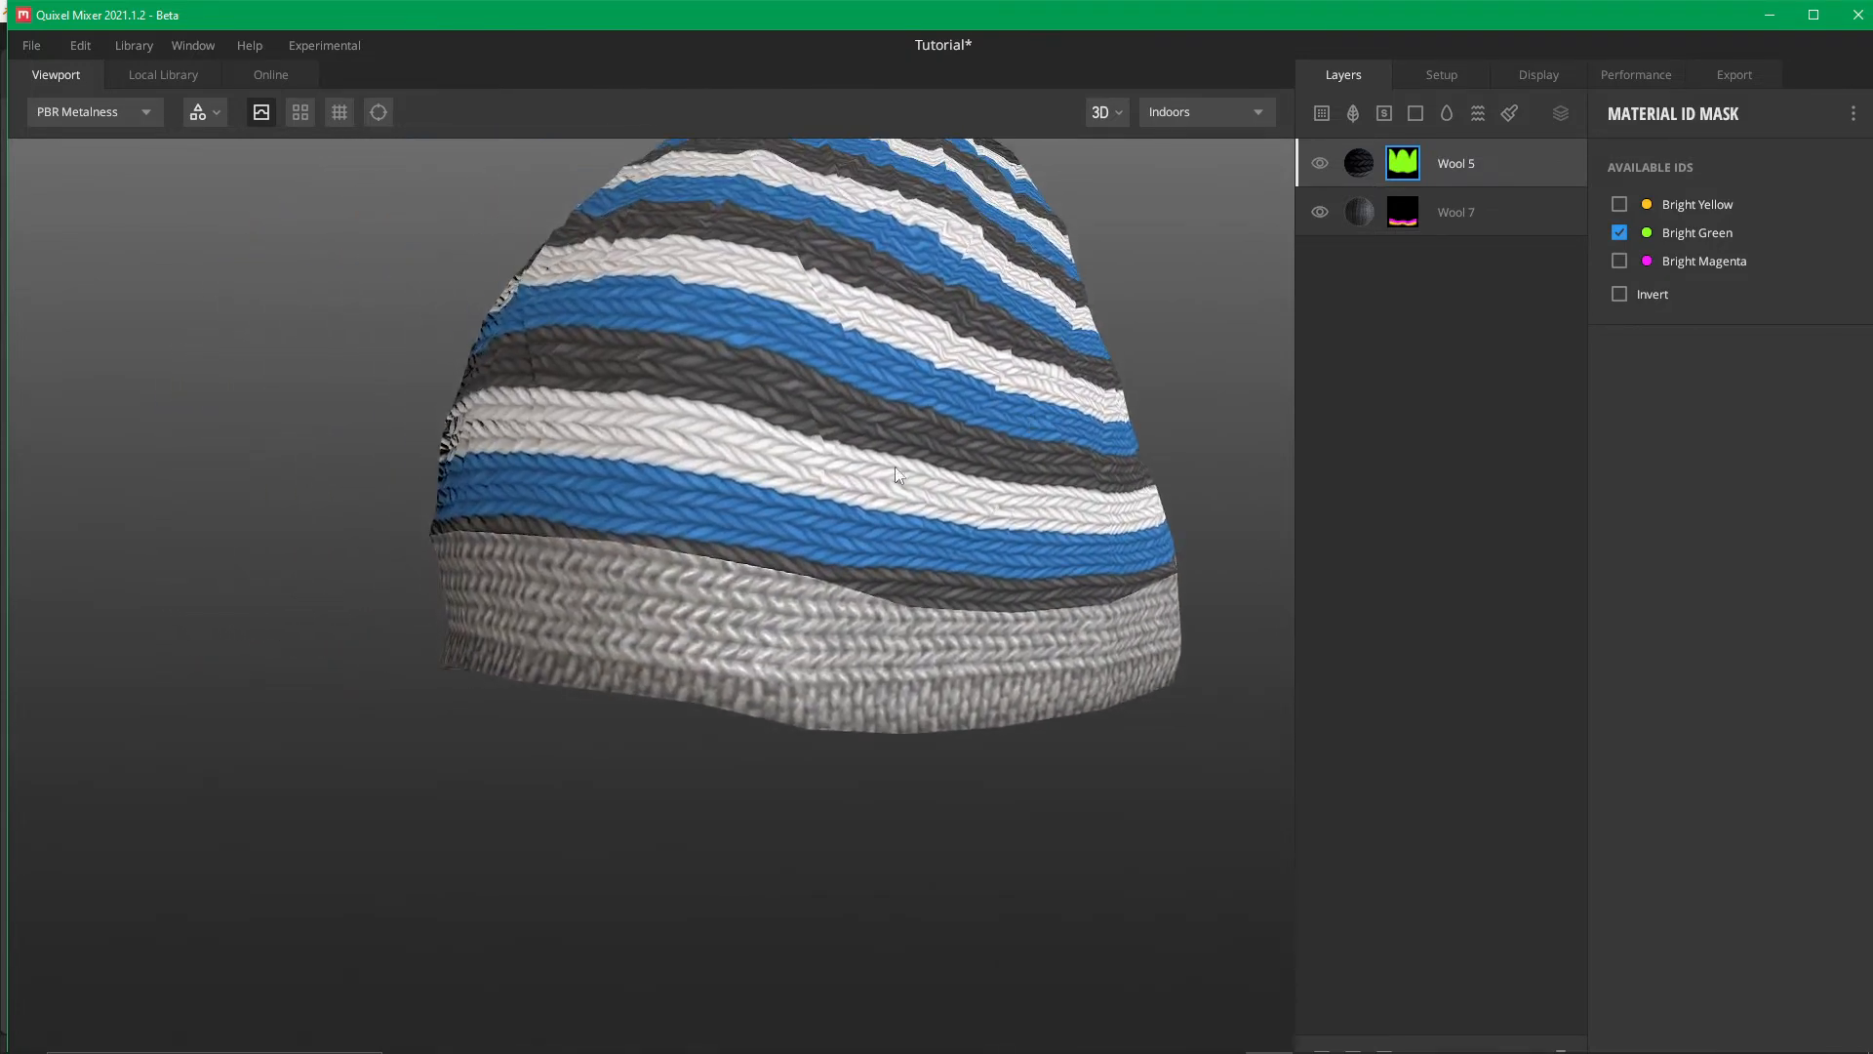
pyautogui.moveTo(593, 628); pyautogui.dragTo(864, 627)
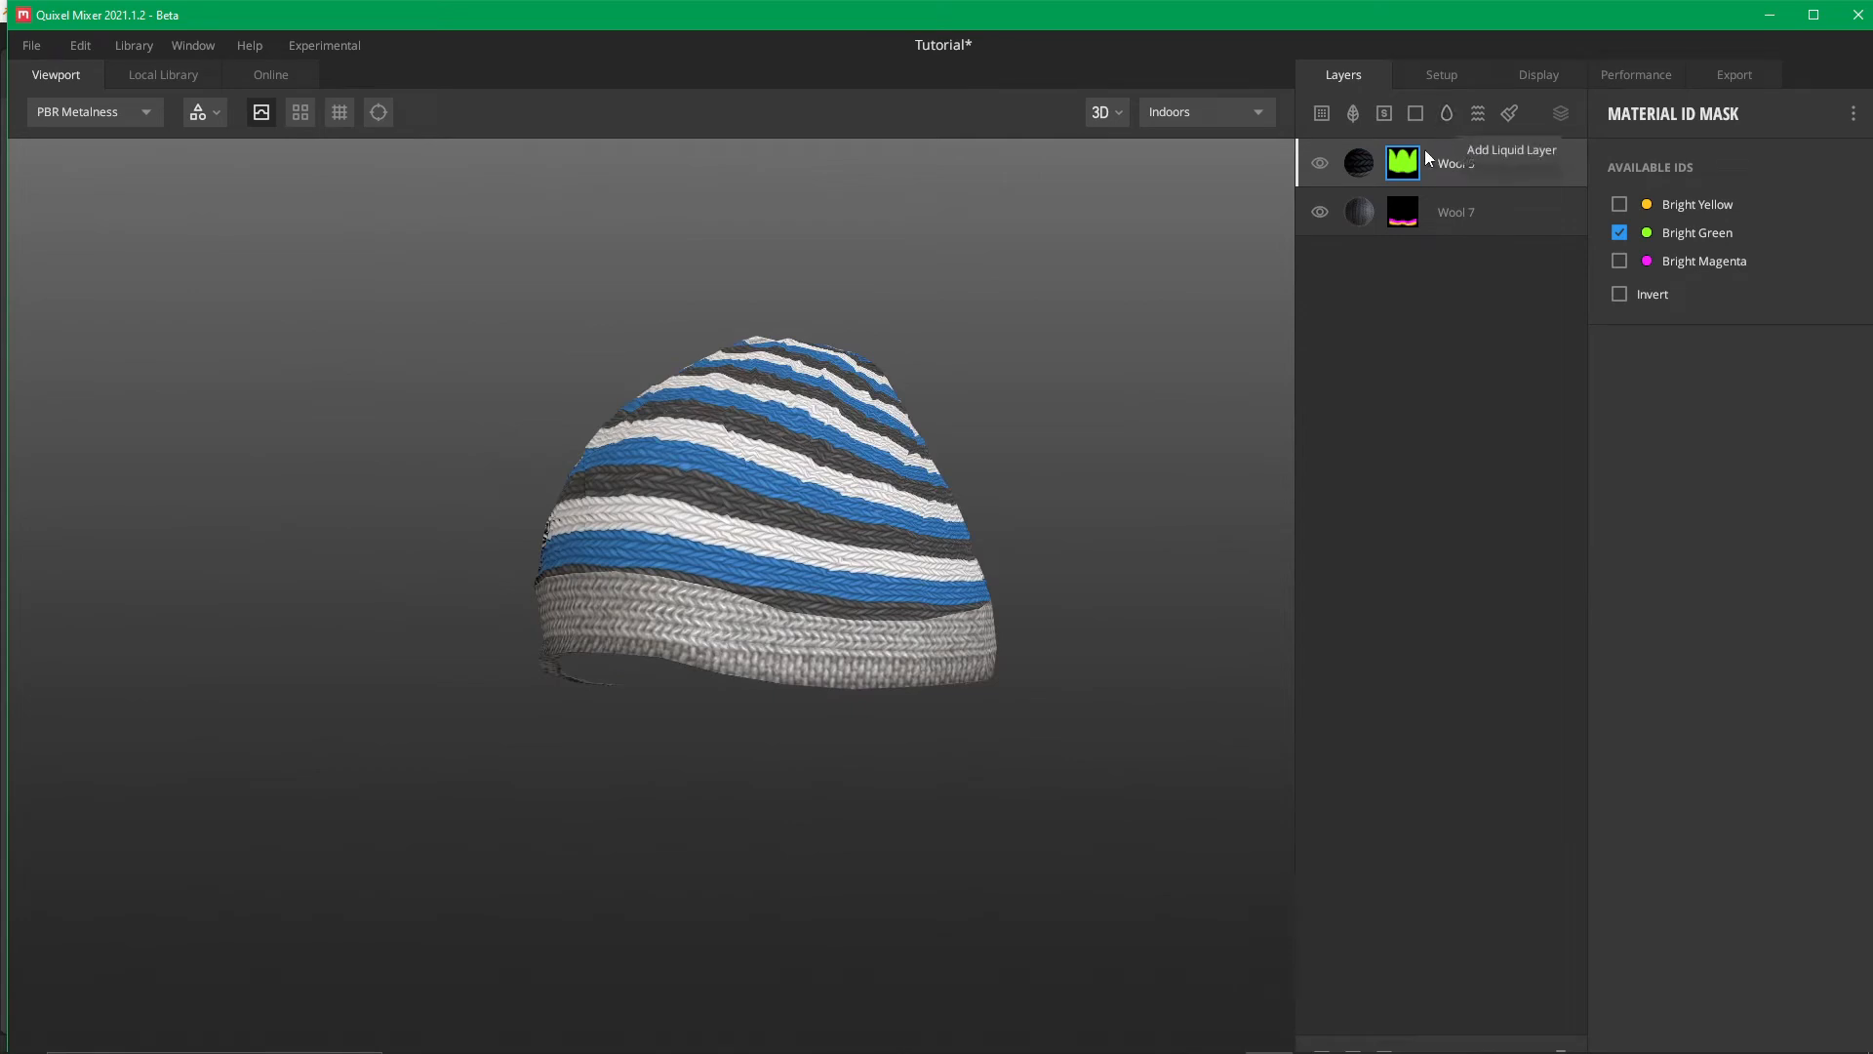
pyautogui.press('m')
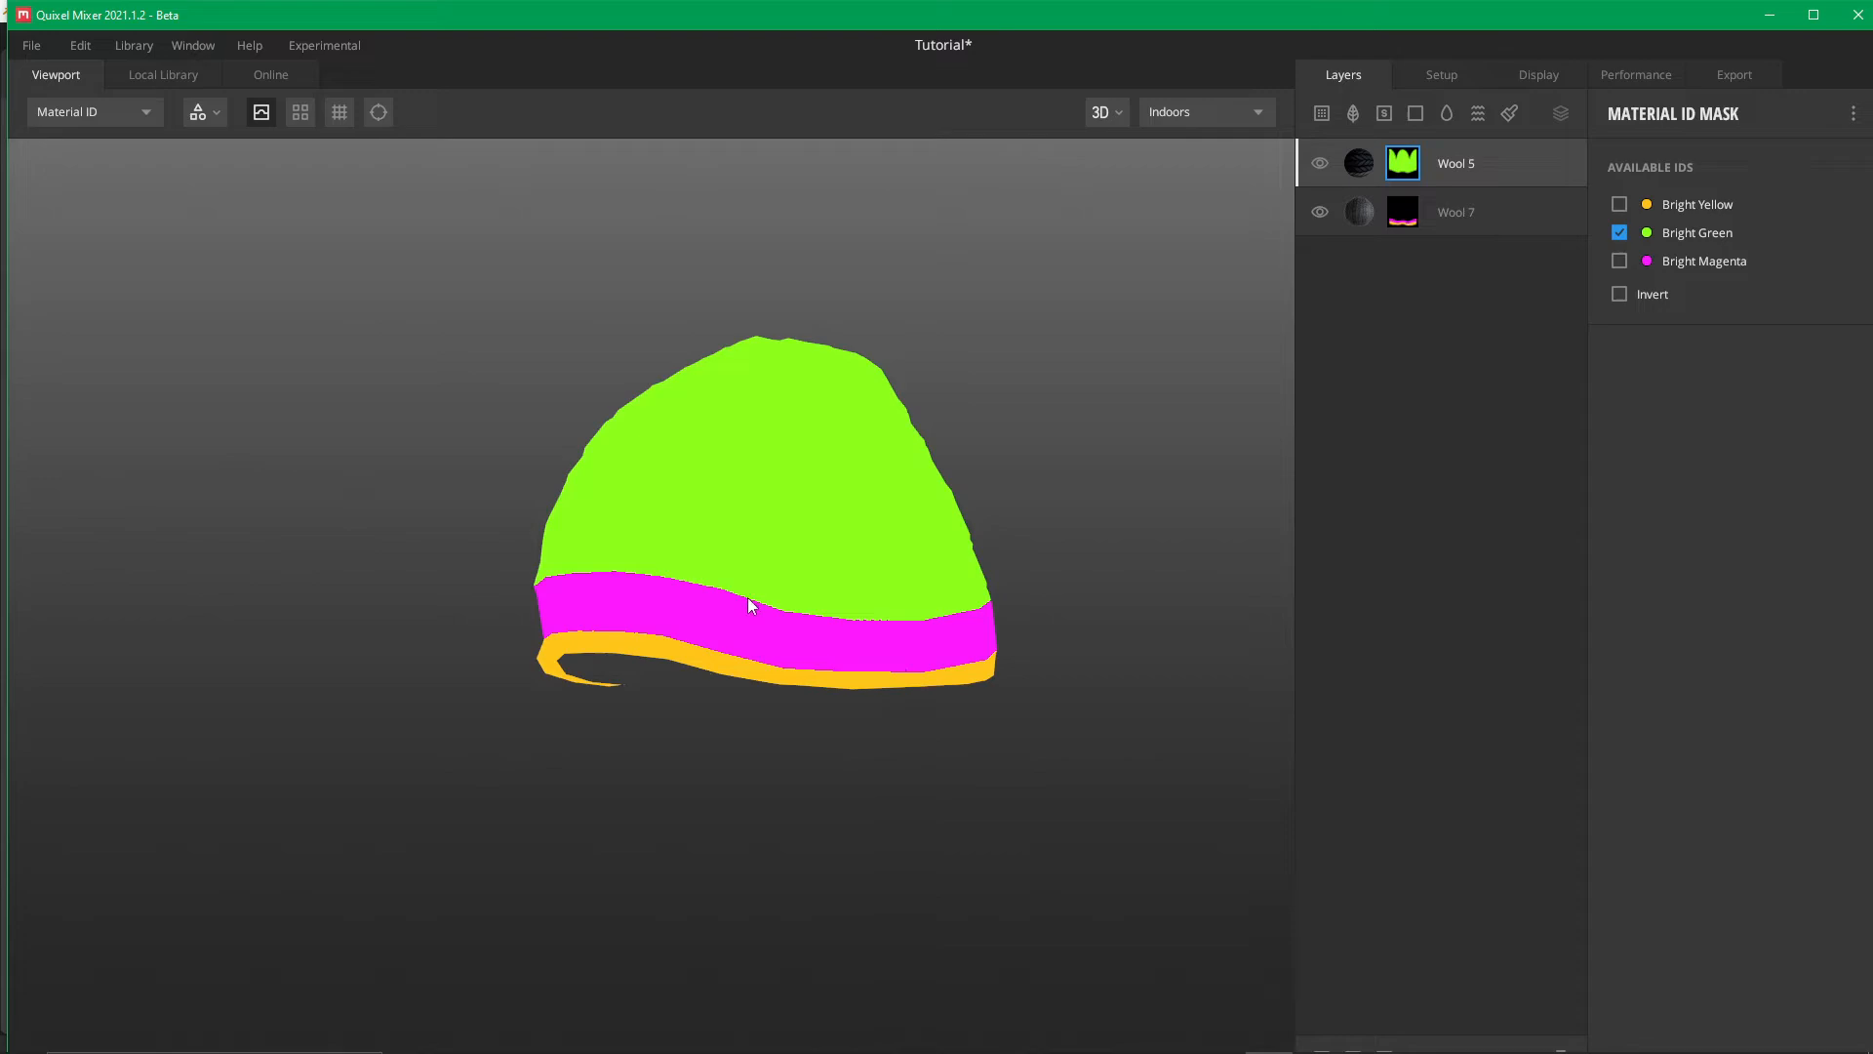
pyautogui.press('m')
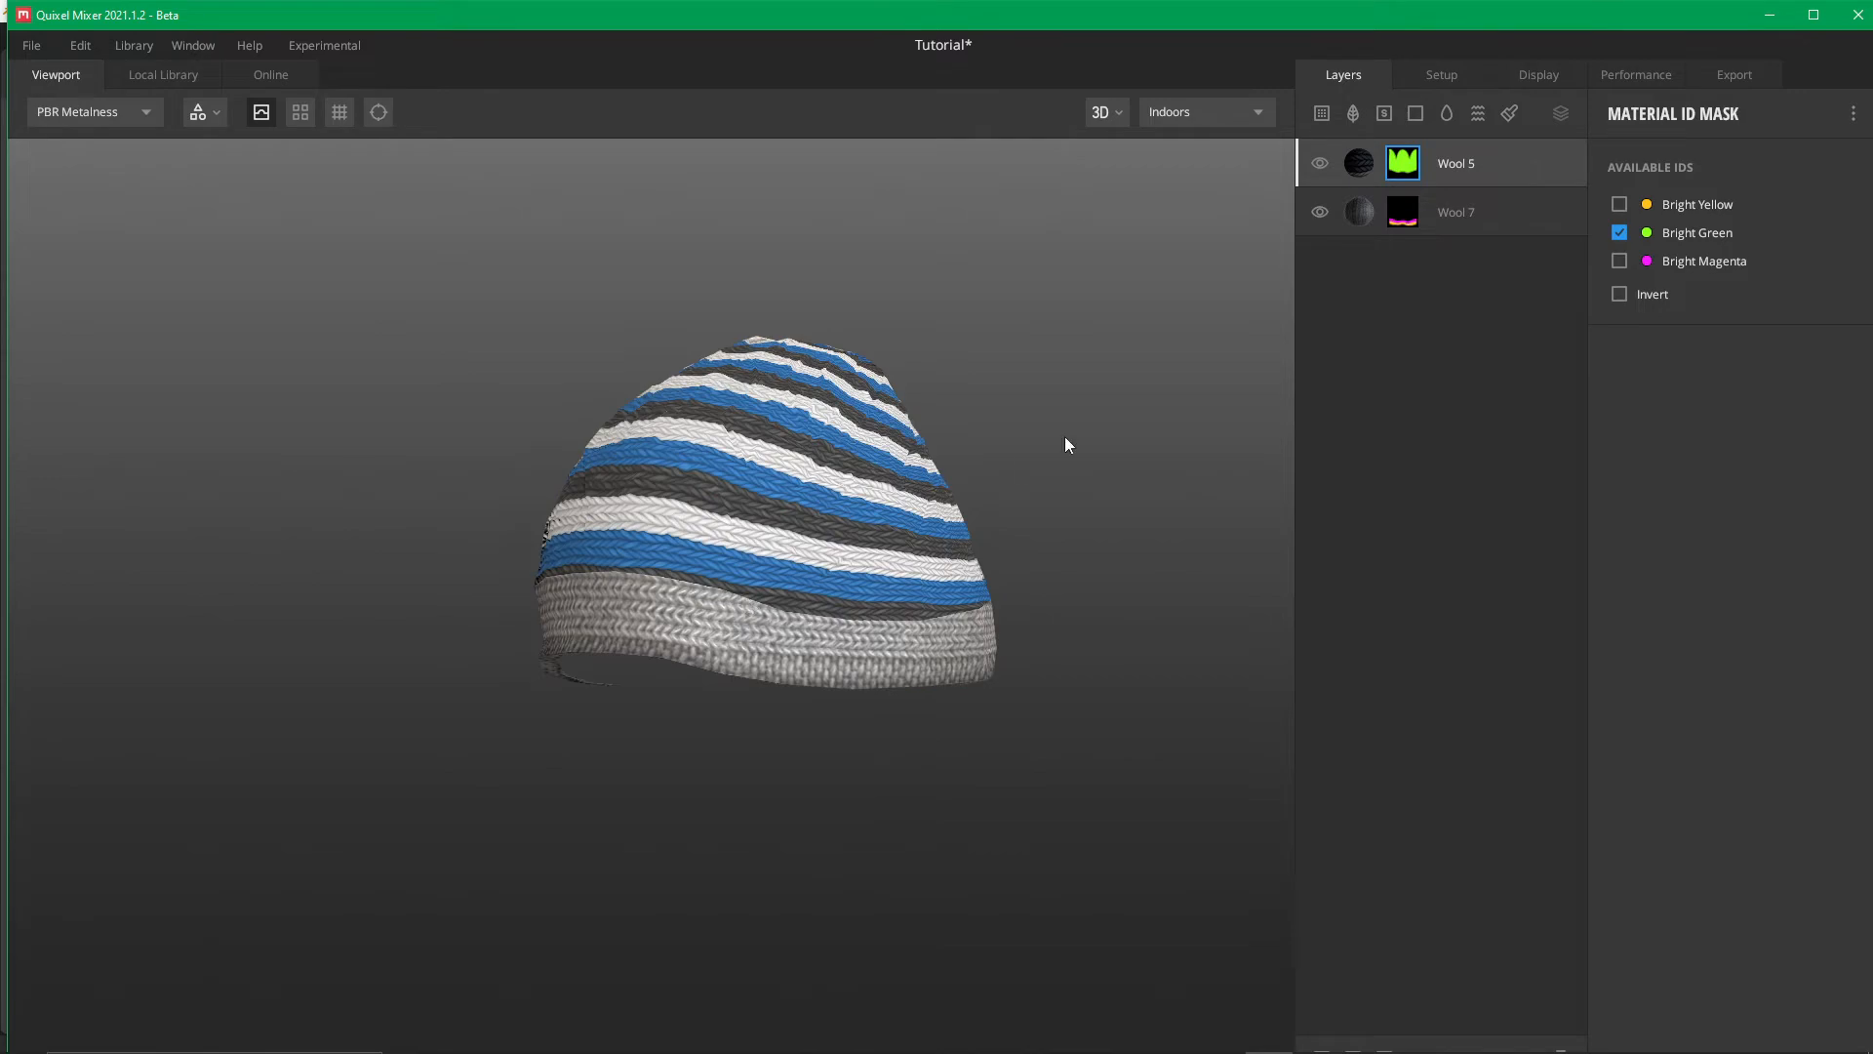
# Add Bright Magenta to the Wool 5 material ID mask and set the layer's Wrap to Underlying to 0.751
pyautogui.click(1620, 260)
pyautogui.scroll(5, 707, 841)
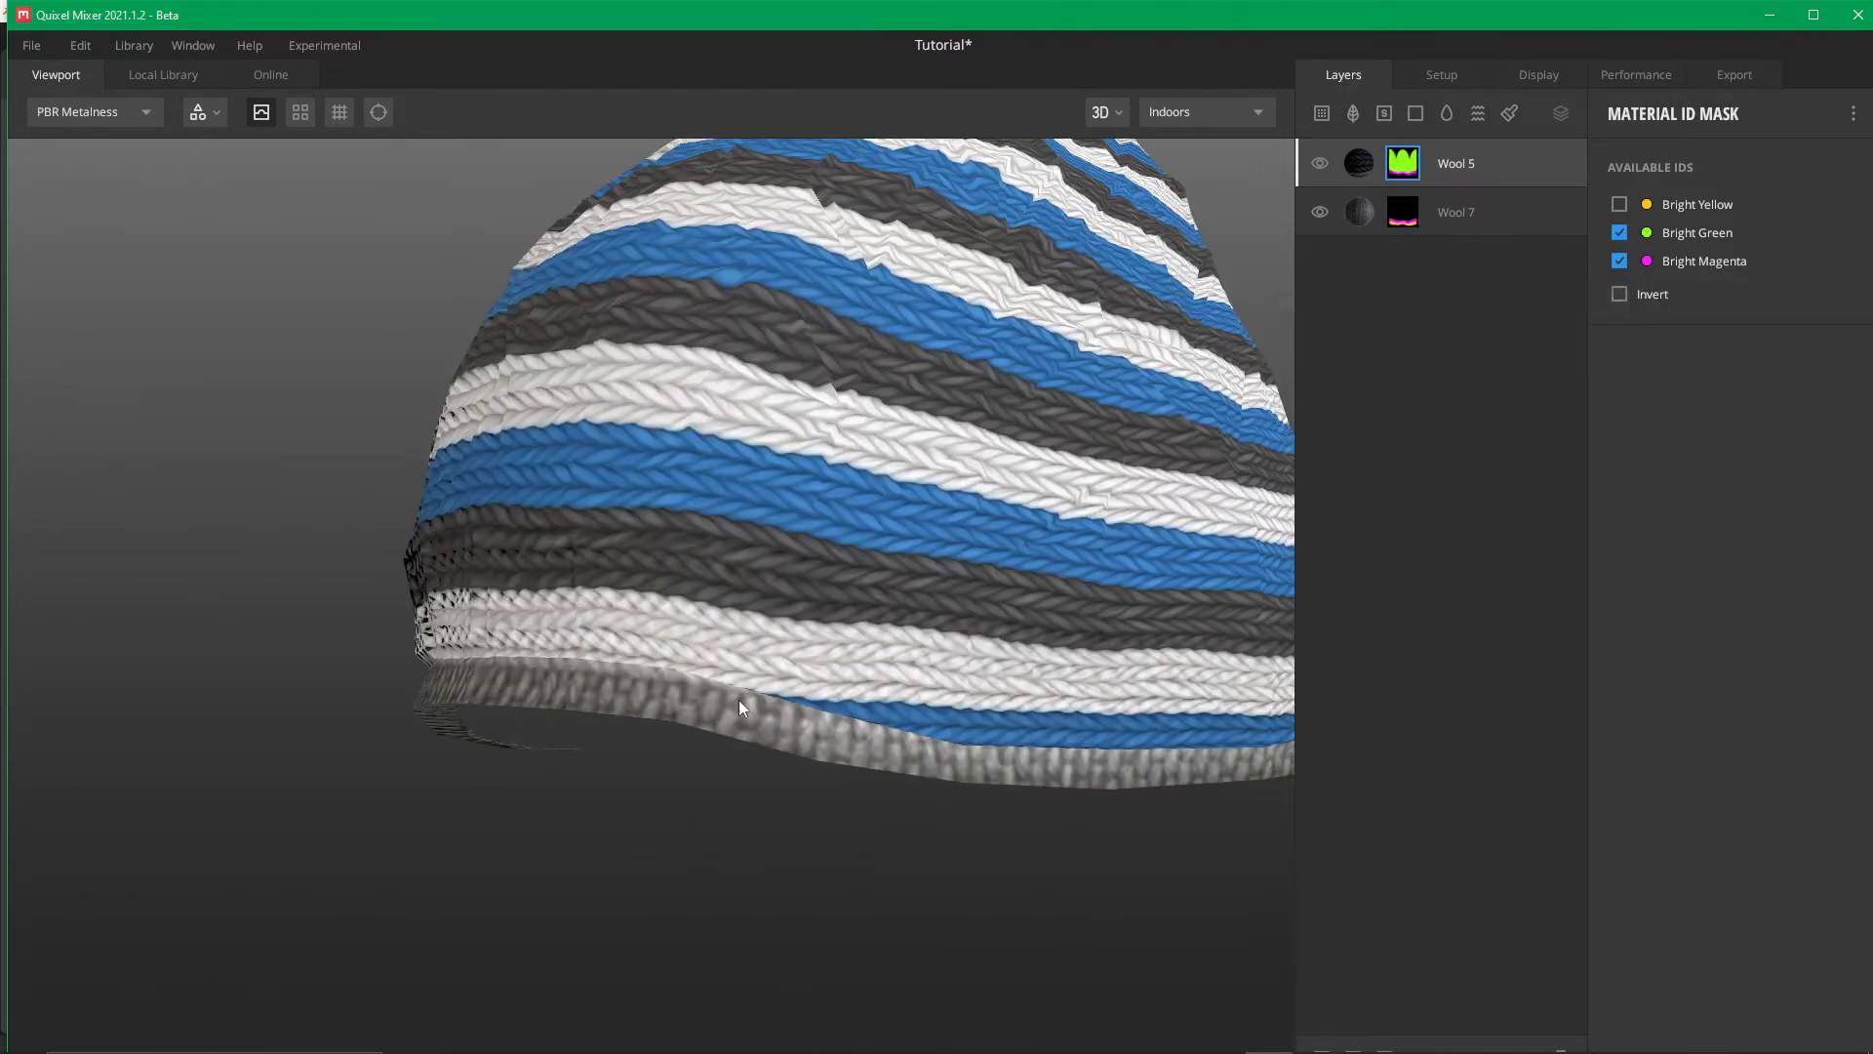
pyautogui.click(1442, 163)
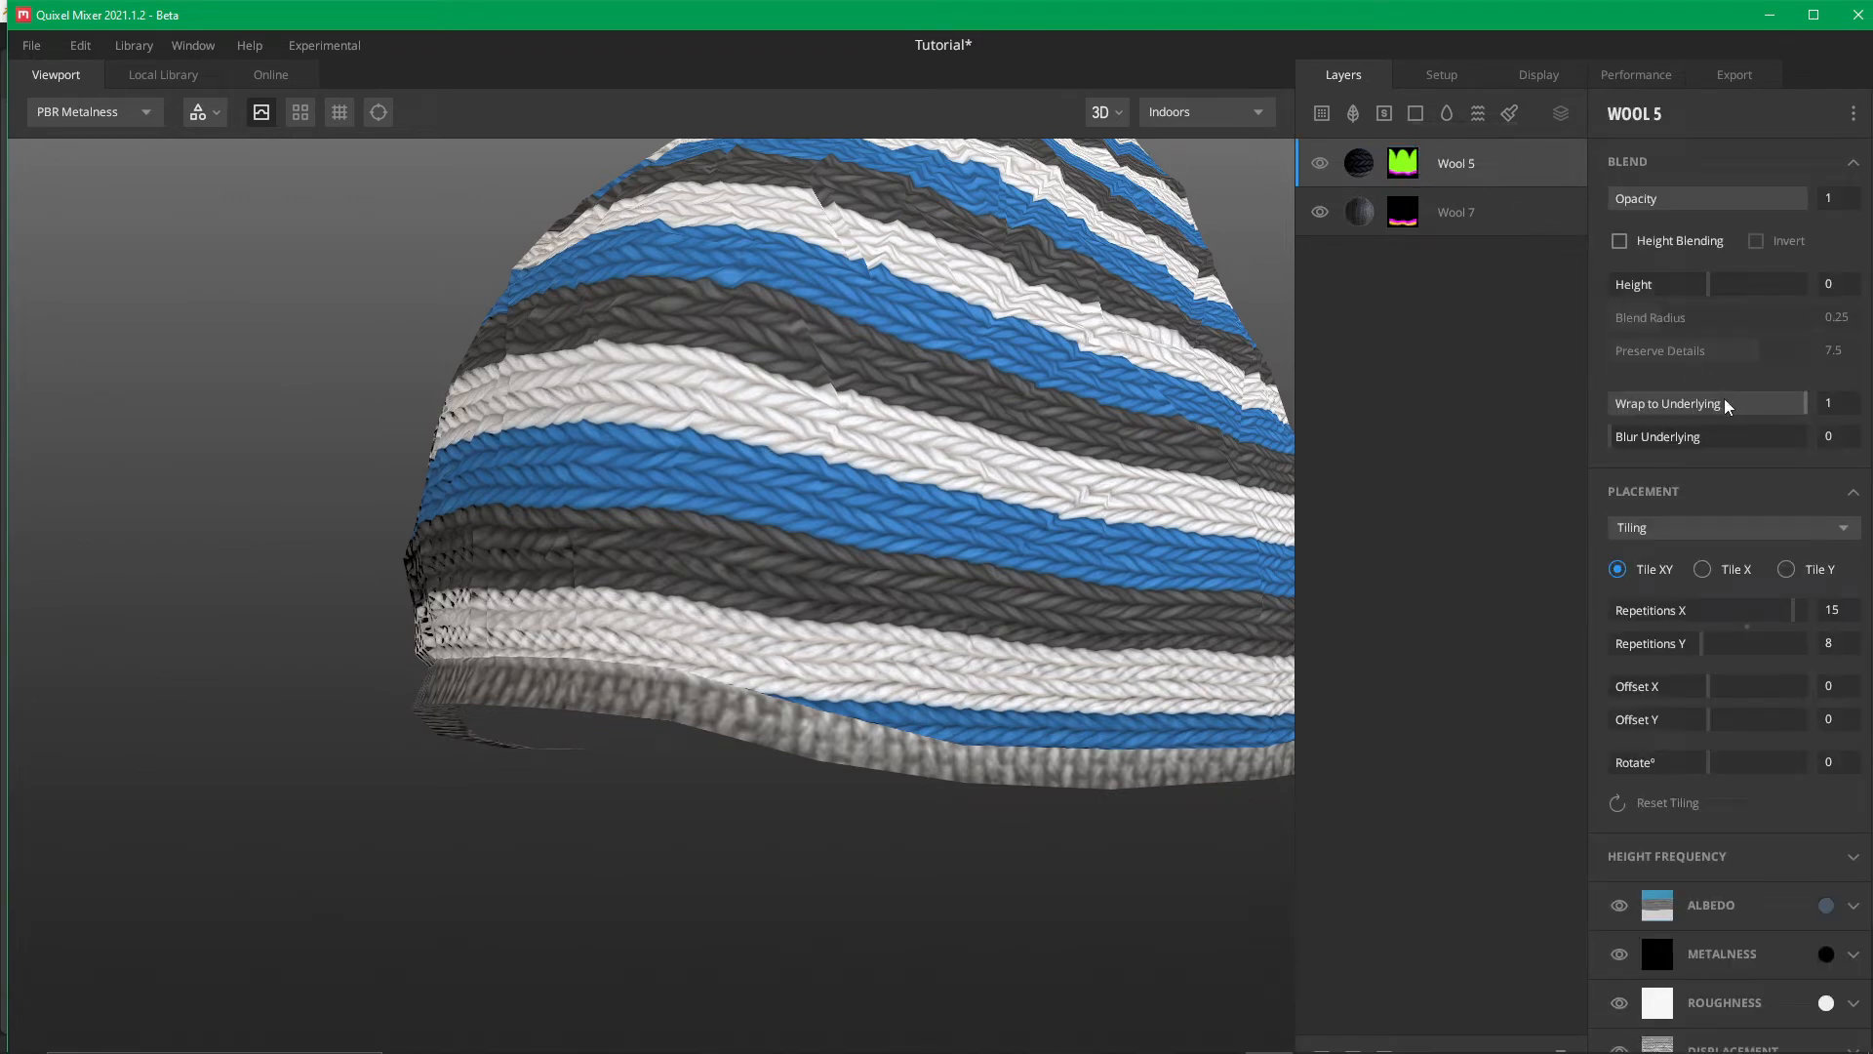
pyautogui.moveTo(1639, 439); pyautogui.dragTo(1589, 433)
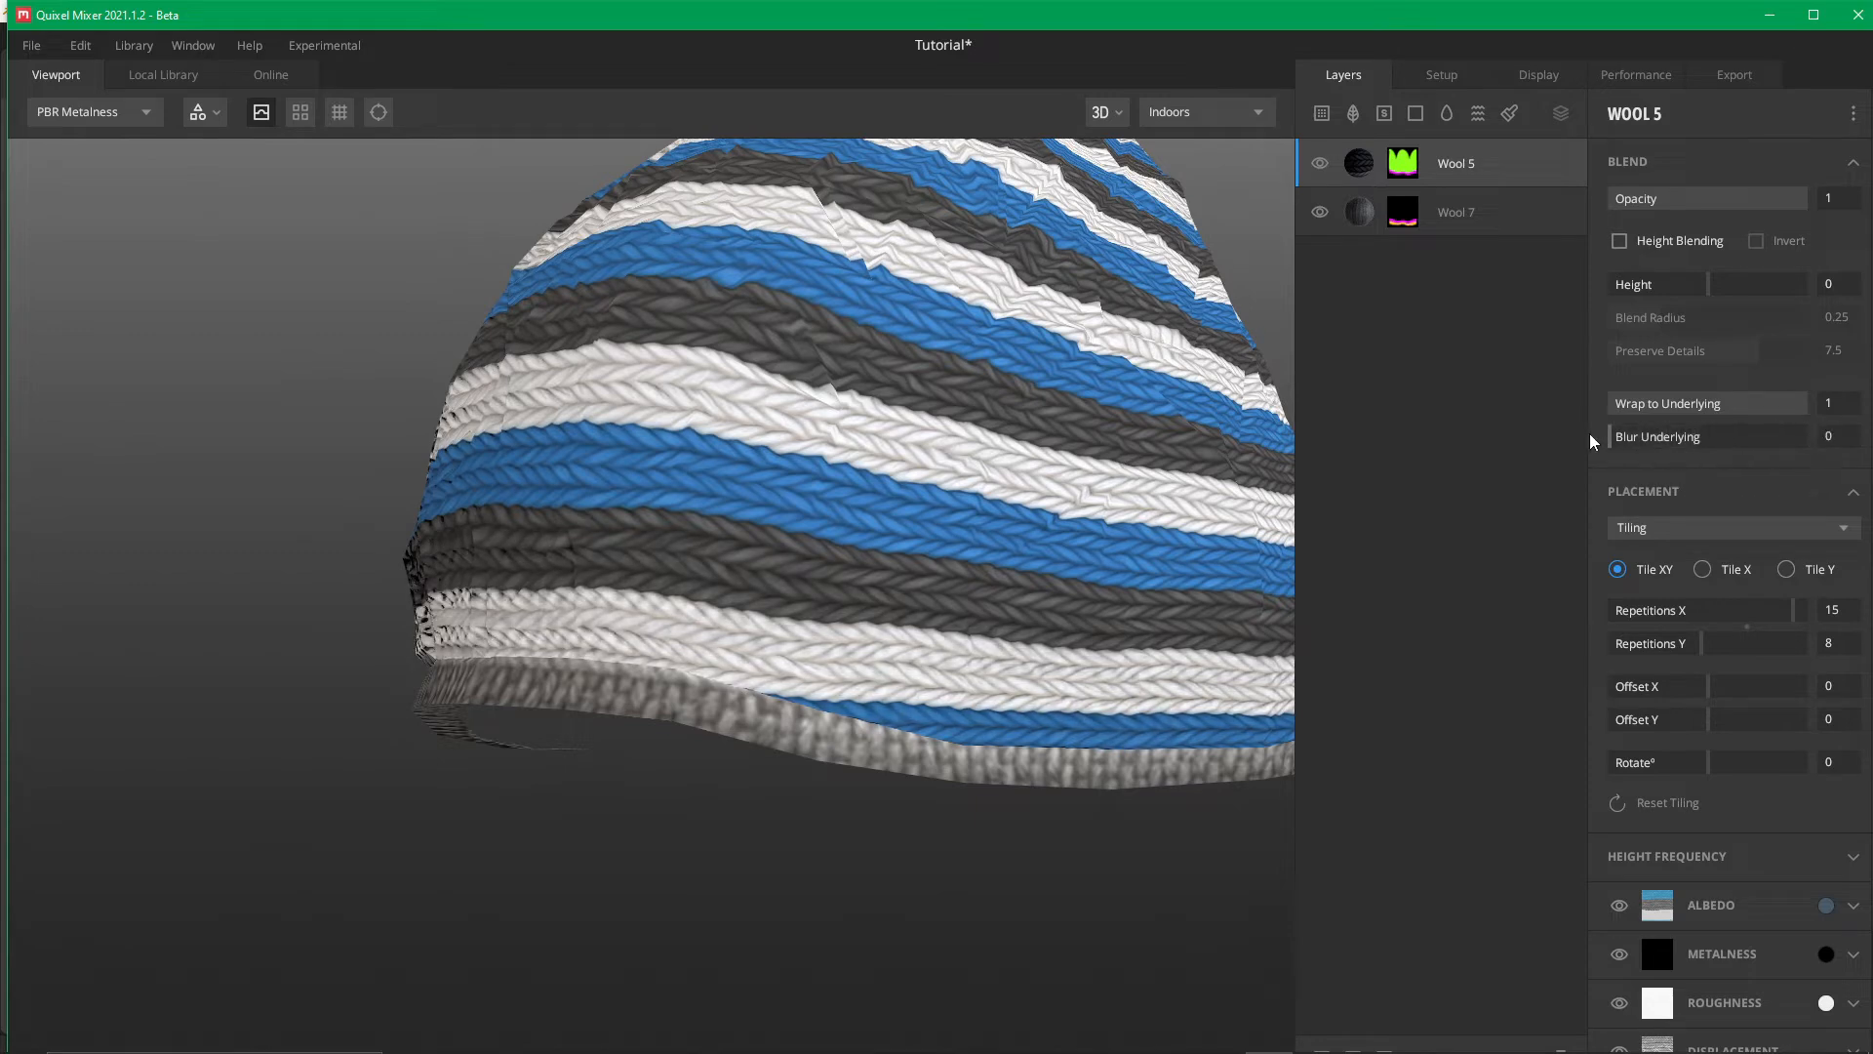
pyautogui.moveTo(1758, 401)
pyautogui.mouseDown()
pyautogui.moveTo(1608, 403)
pyautogui.moveTo(1746, 400)
pyautogui.mouseUp()
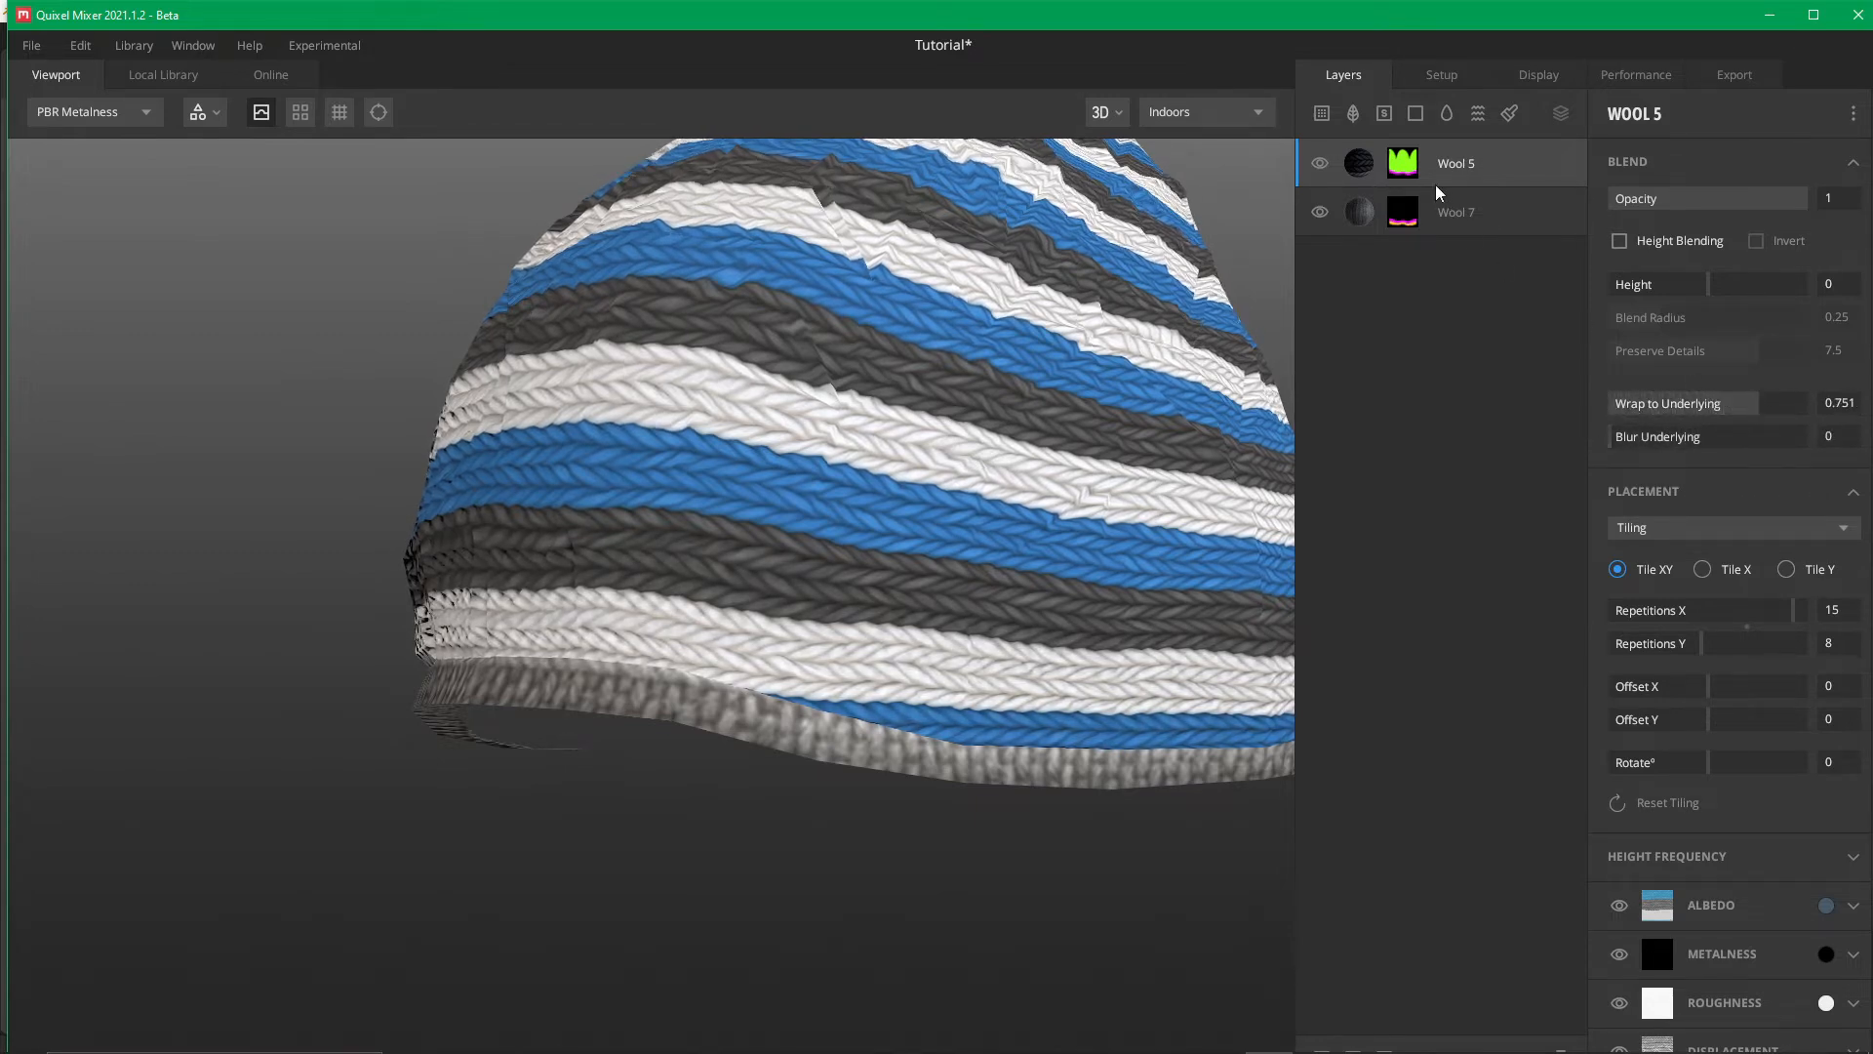
# Move the Wool 7 layer above Wool 5 and select the Wool 5 layer for its blend settings
pyautogui.moveTo(1449, 208); pyautogui.dragTo(1471, 131)
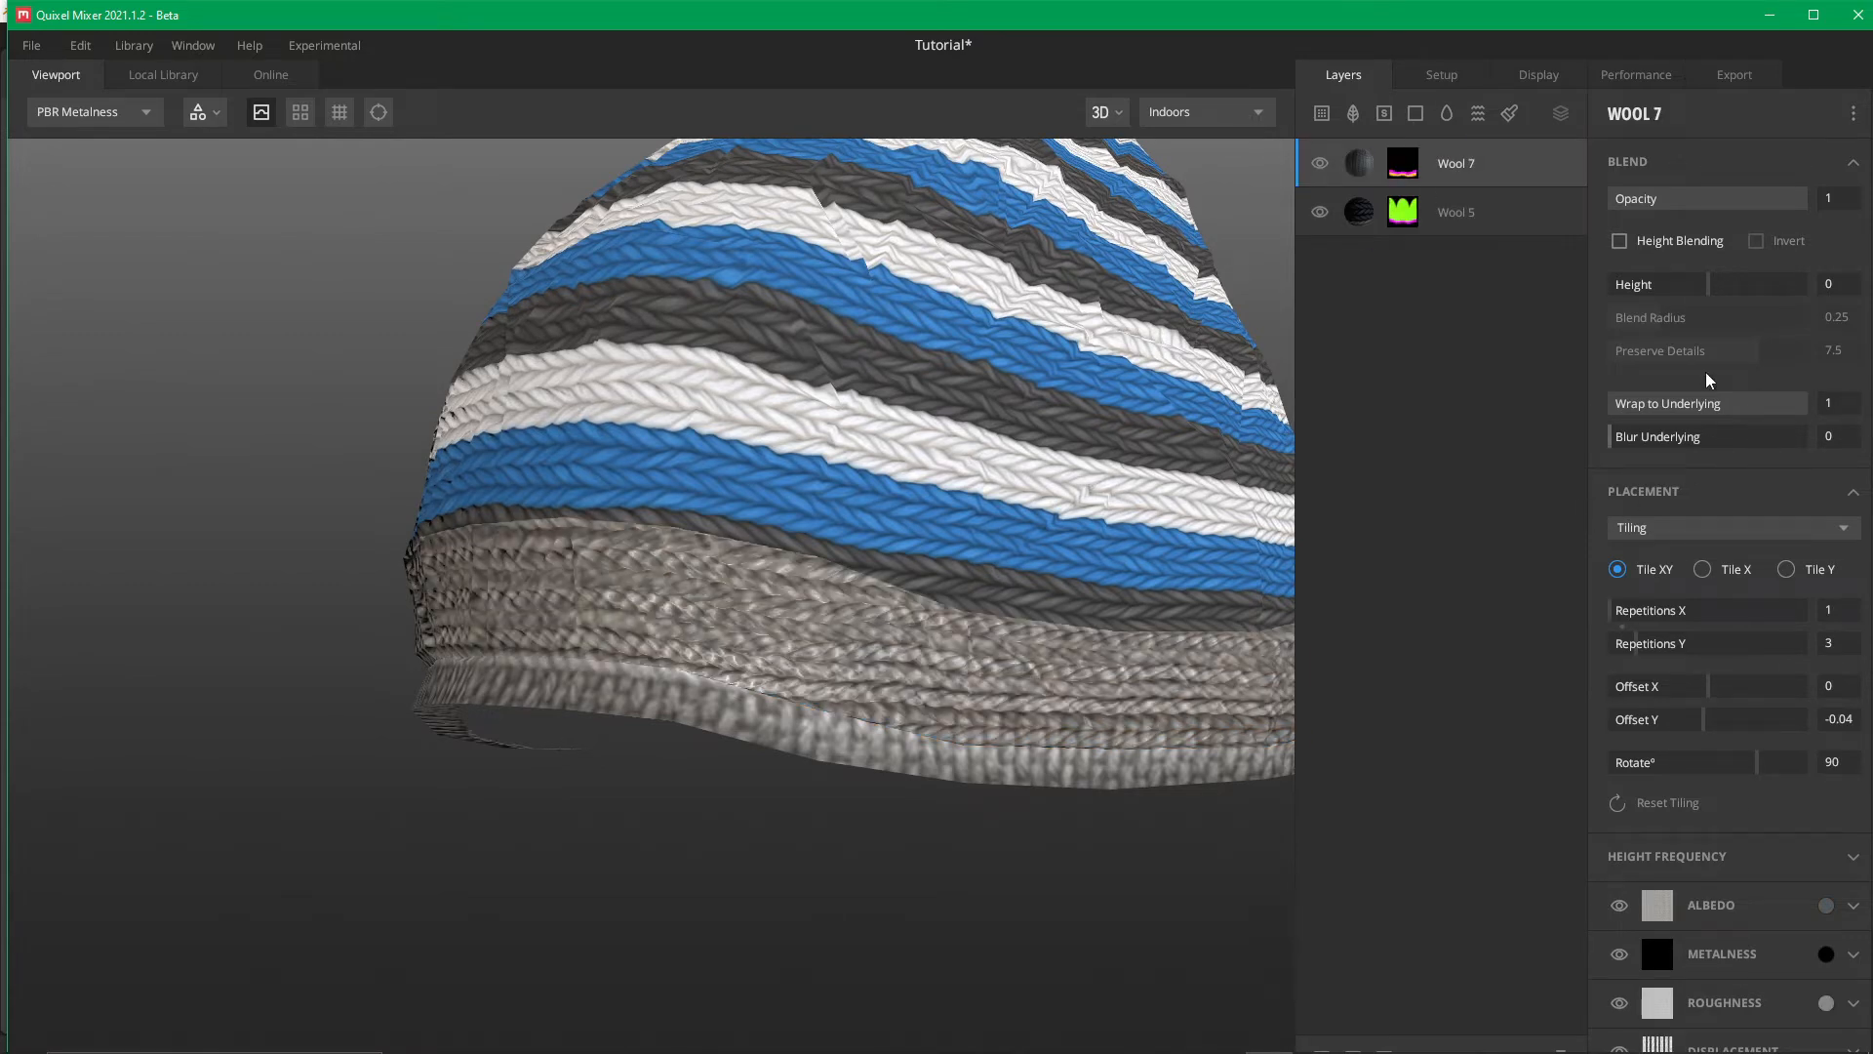
pyautogui.click(1446, 209)
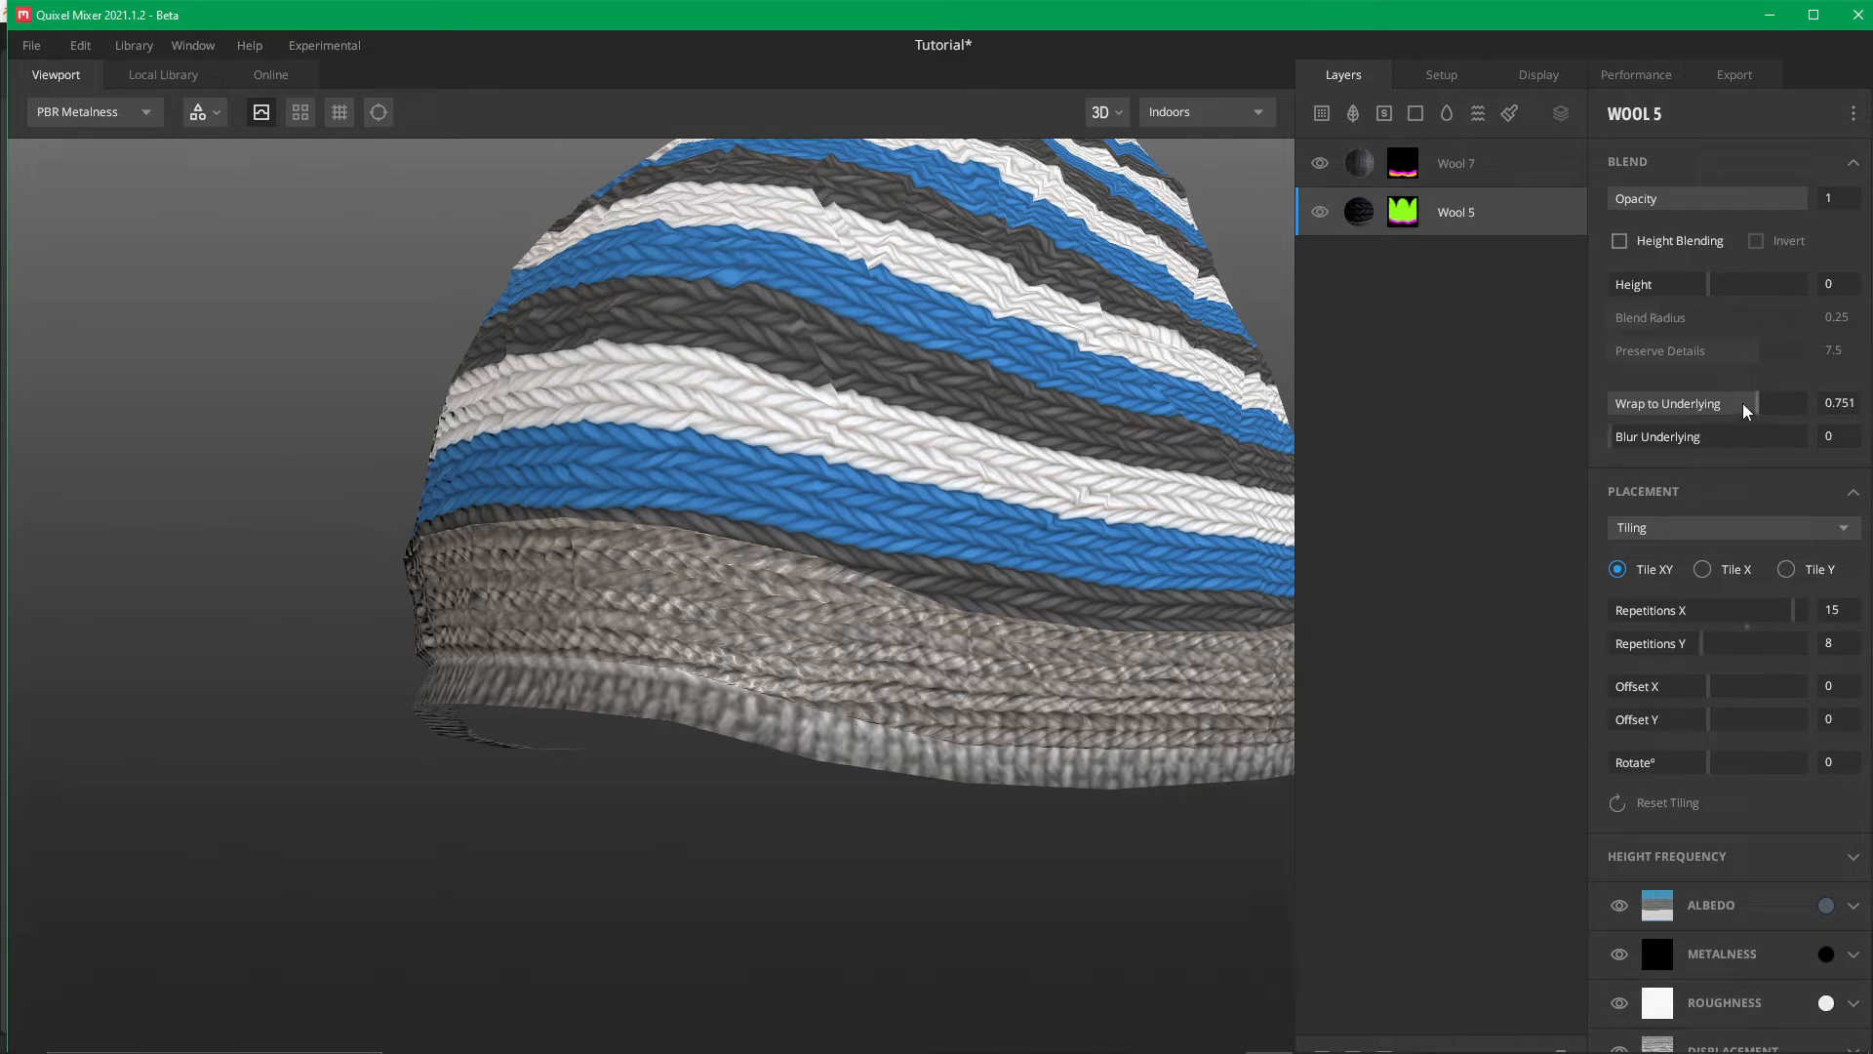
# Set Wrap to Underlying to 1 on the Wool 5 layer and to 0.333 on the Wool 7 layer
pyautogui.moveTo(1746, 403); pyautogui.dragTo(1507, 389)
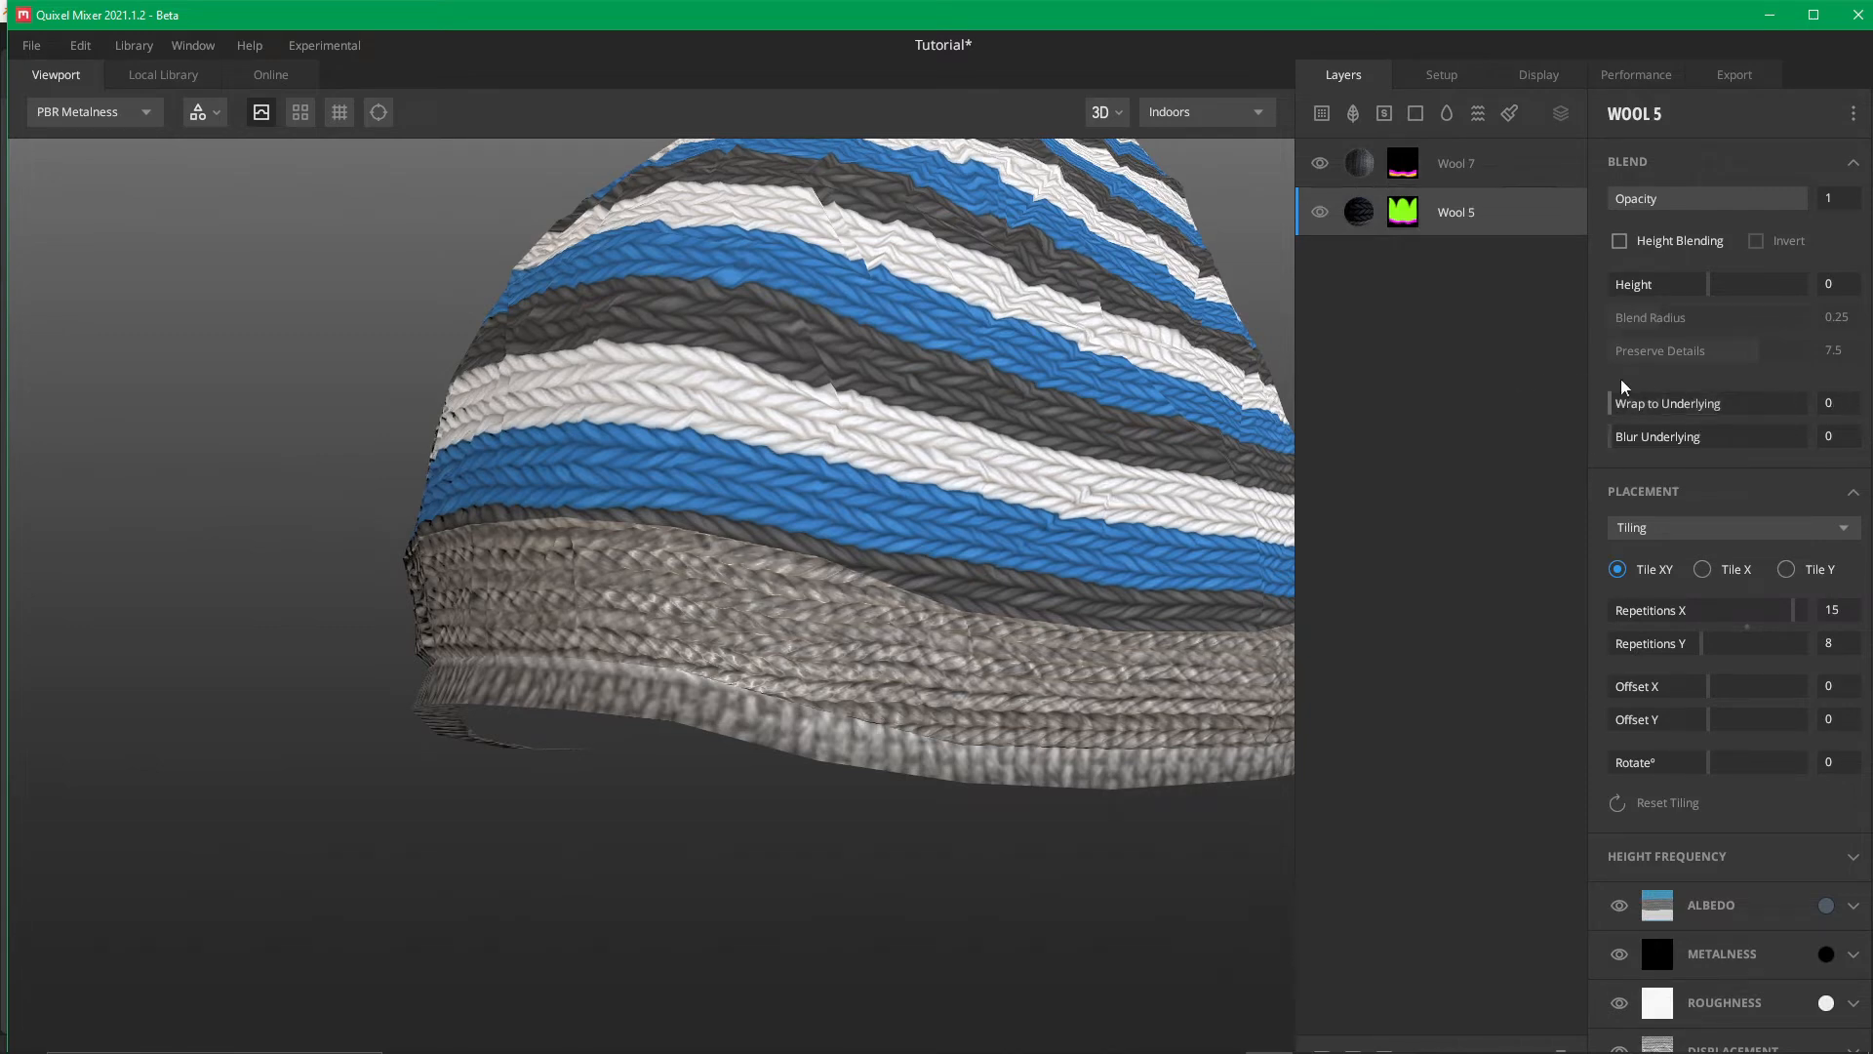
pyautogui.moveTo(1625, 387); pyautogui.dragTo(1807, 390)
pyautogui.click(1471, 173)
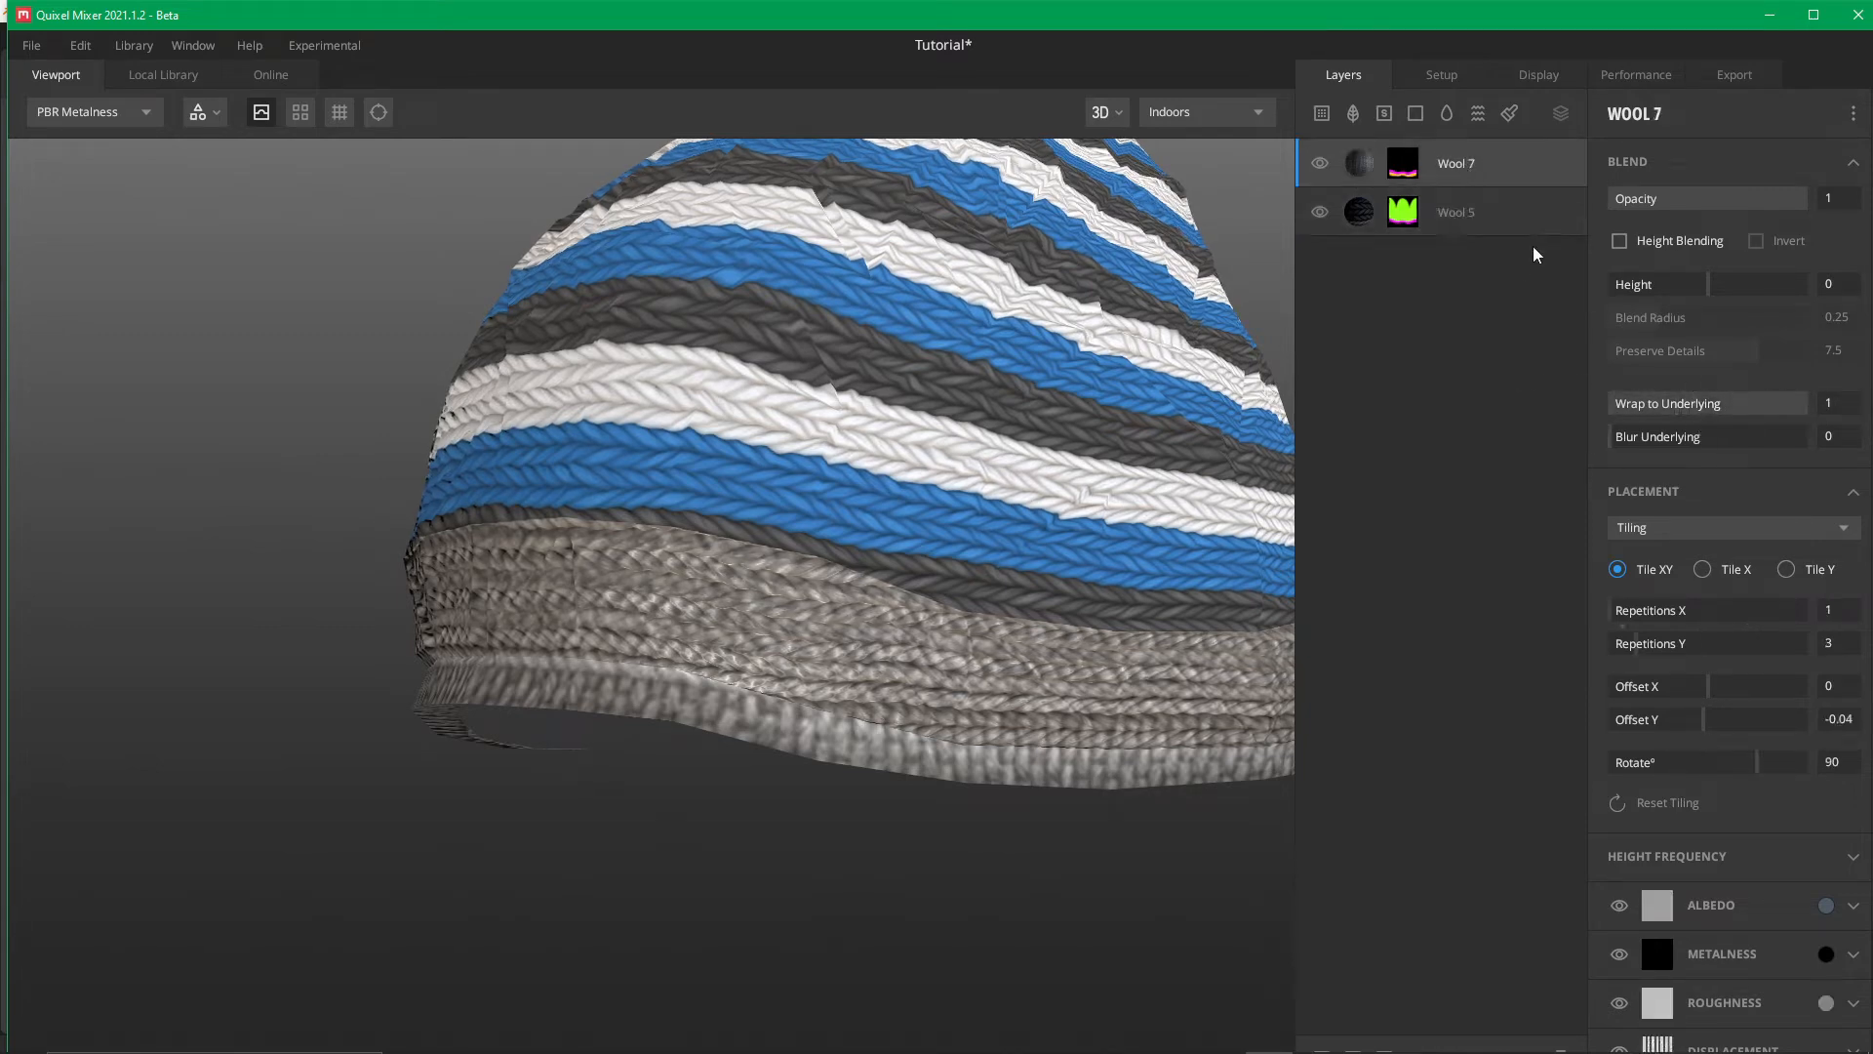
pyautogui.moveTo(1789, 406); pyautogui.dragTo(1679, 413)
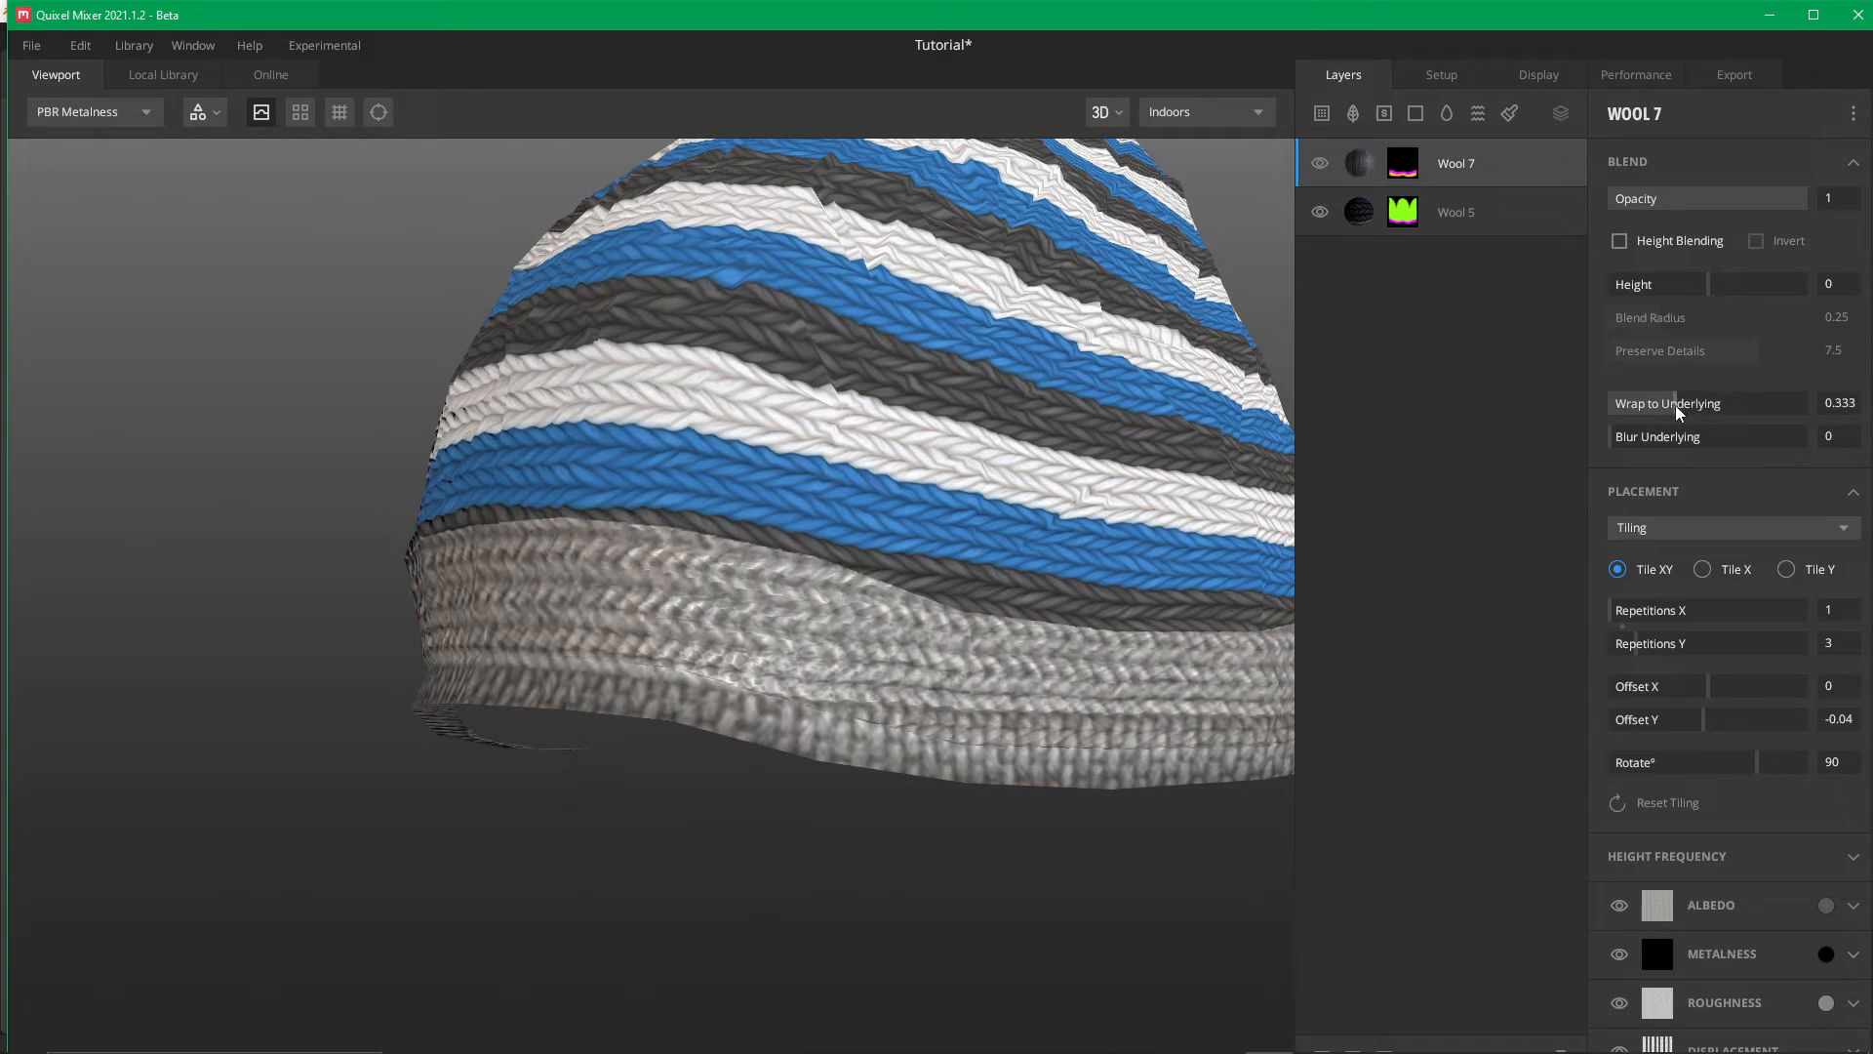
pyautogui.scroll(-5, 1043, 591)
pyautogui.moveTo(907, 664); pyautogui.dragTo(1003, 614, button='middle')
pyautogui.moveTo(707, 554); pyautogui.dragTo(1356, 409)
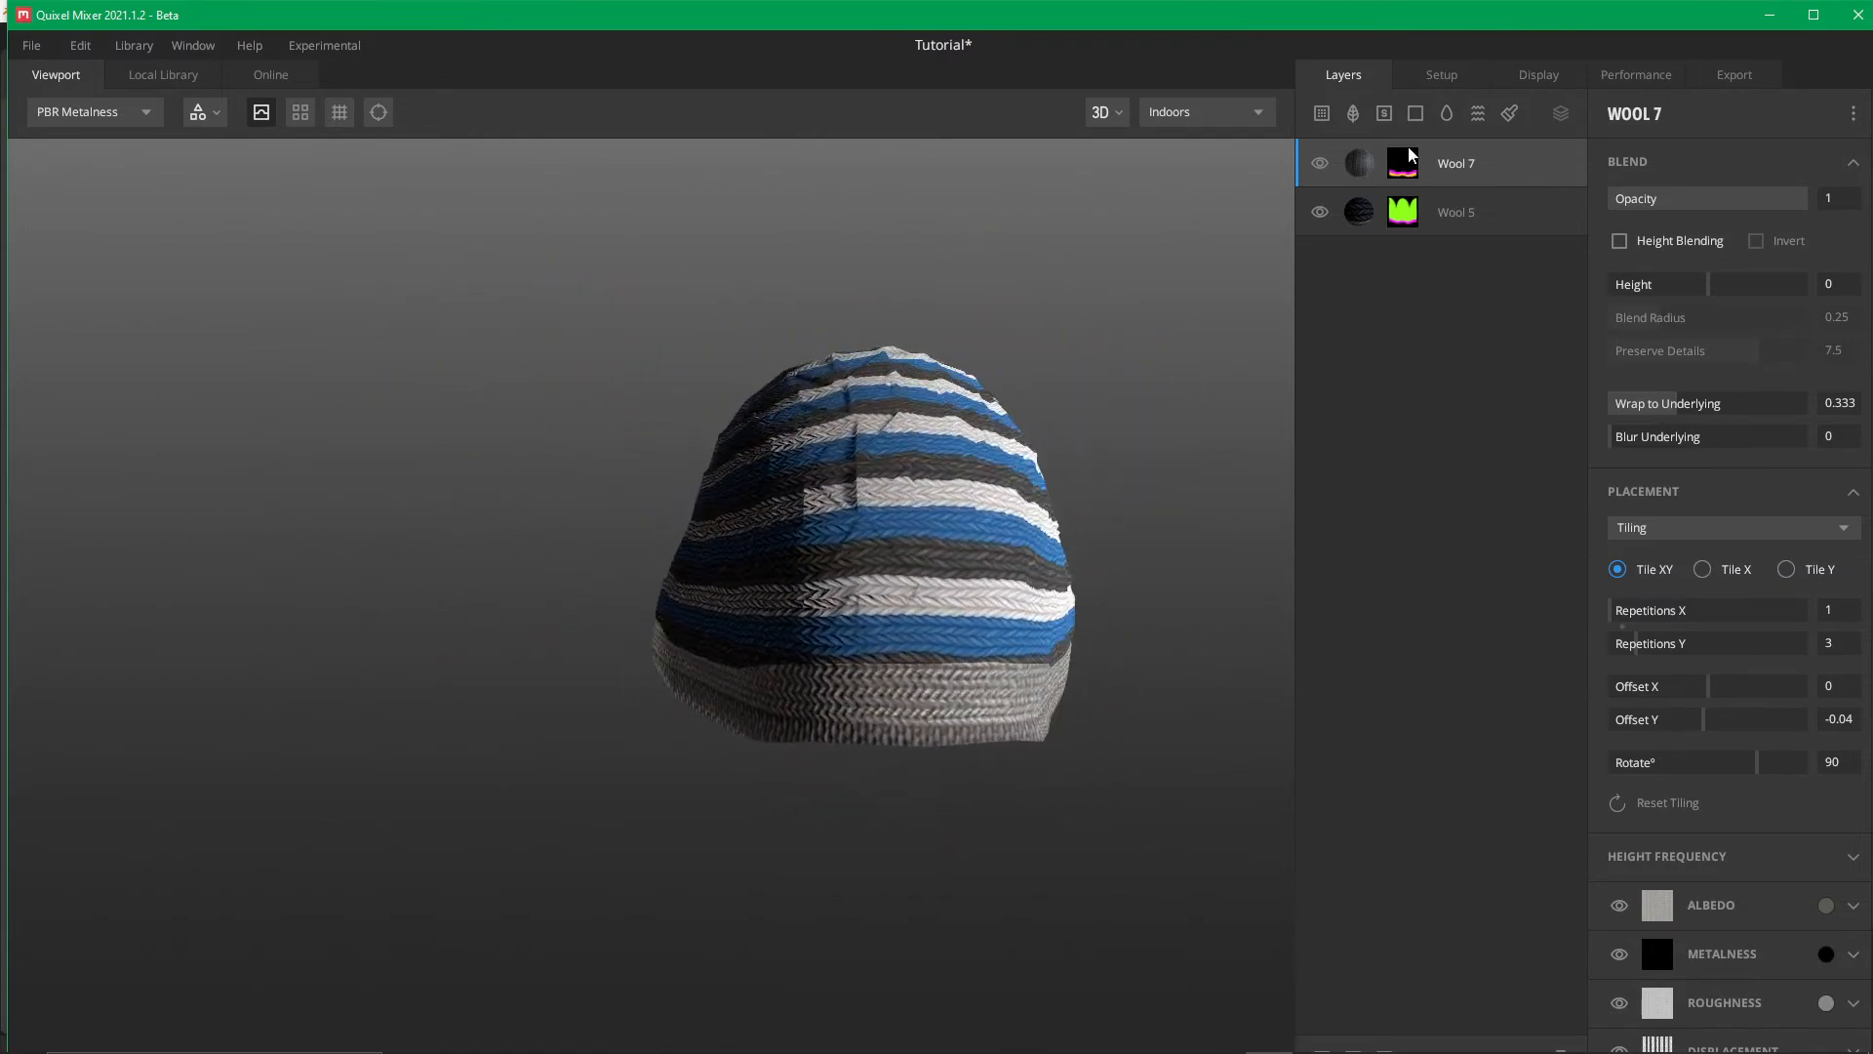
# Set the Wool 5 layer's Repetitions Y to 5 and check the wider stripes around the hat
pyautogui.click(1405, 163)
pyautogui.click(1459, 212)
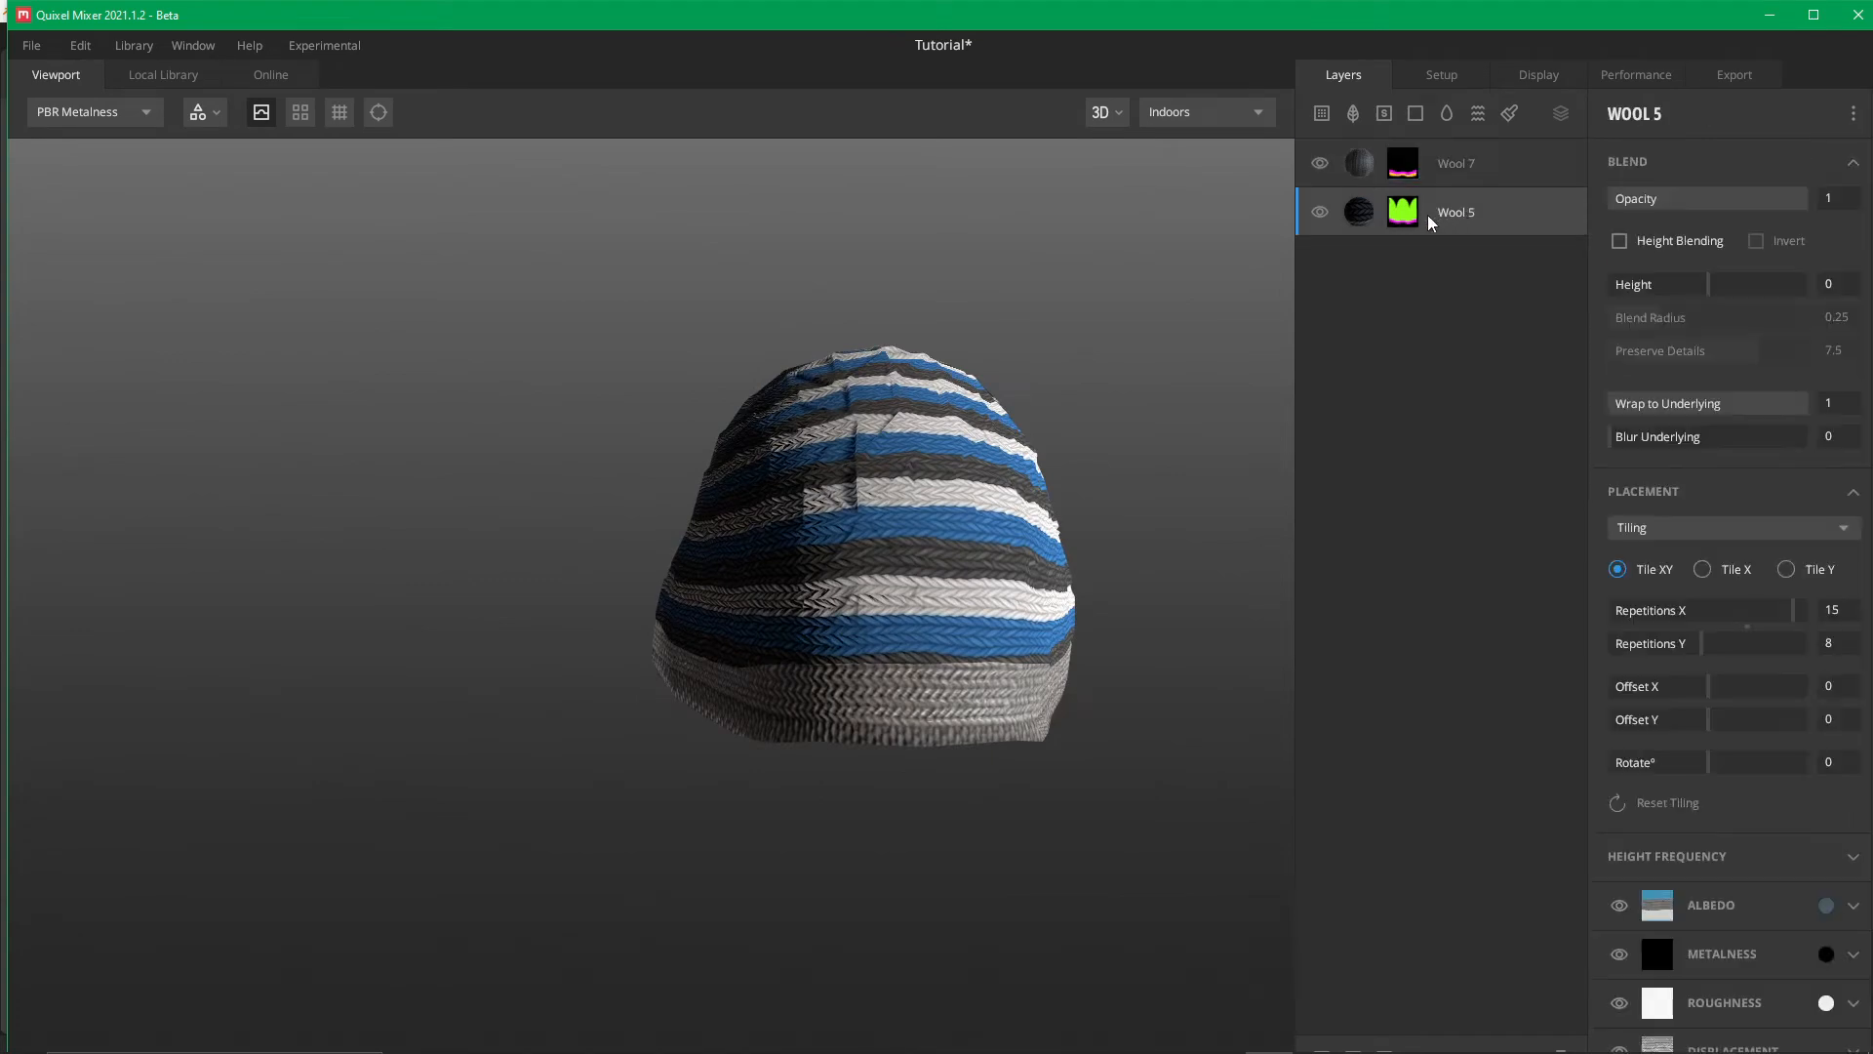
pyautogui.scroll(-3, 1718, 973)
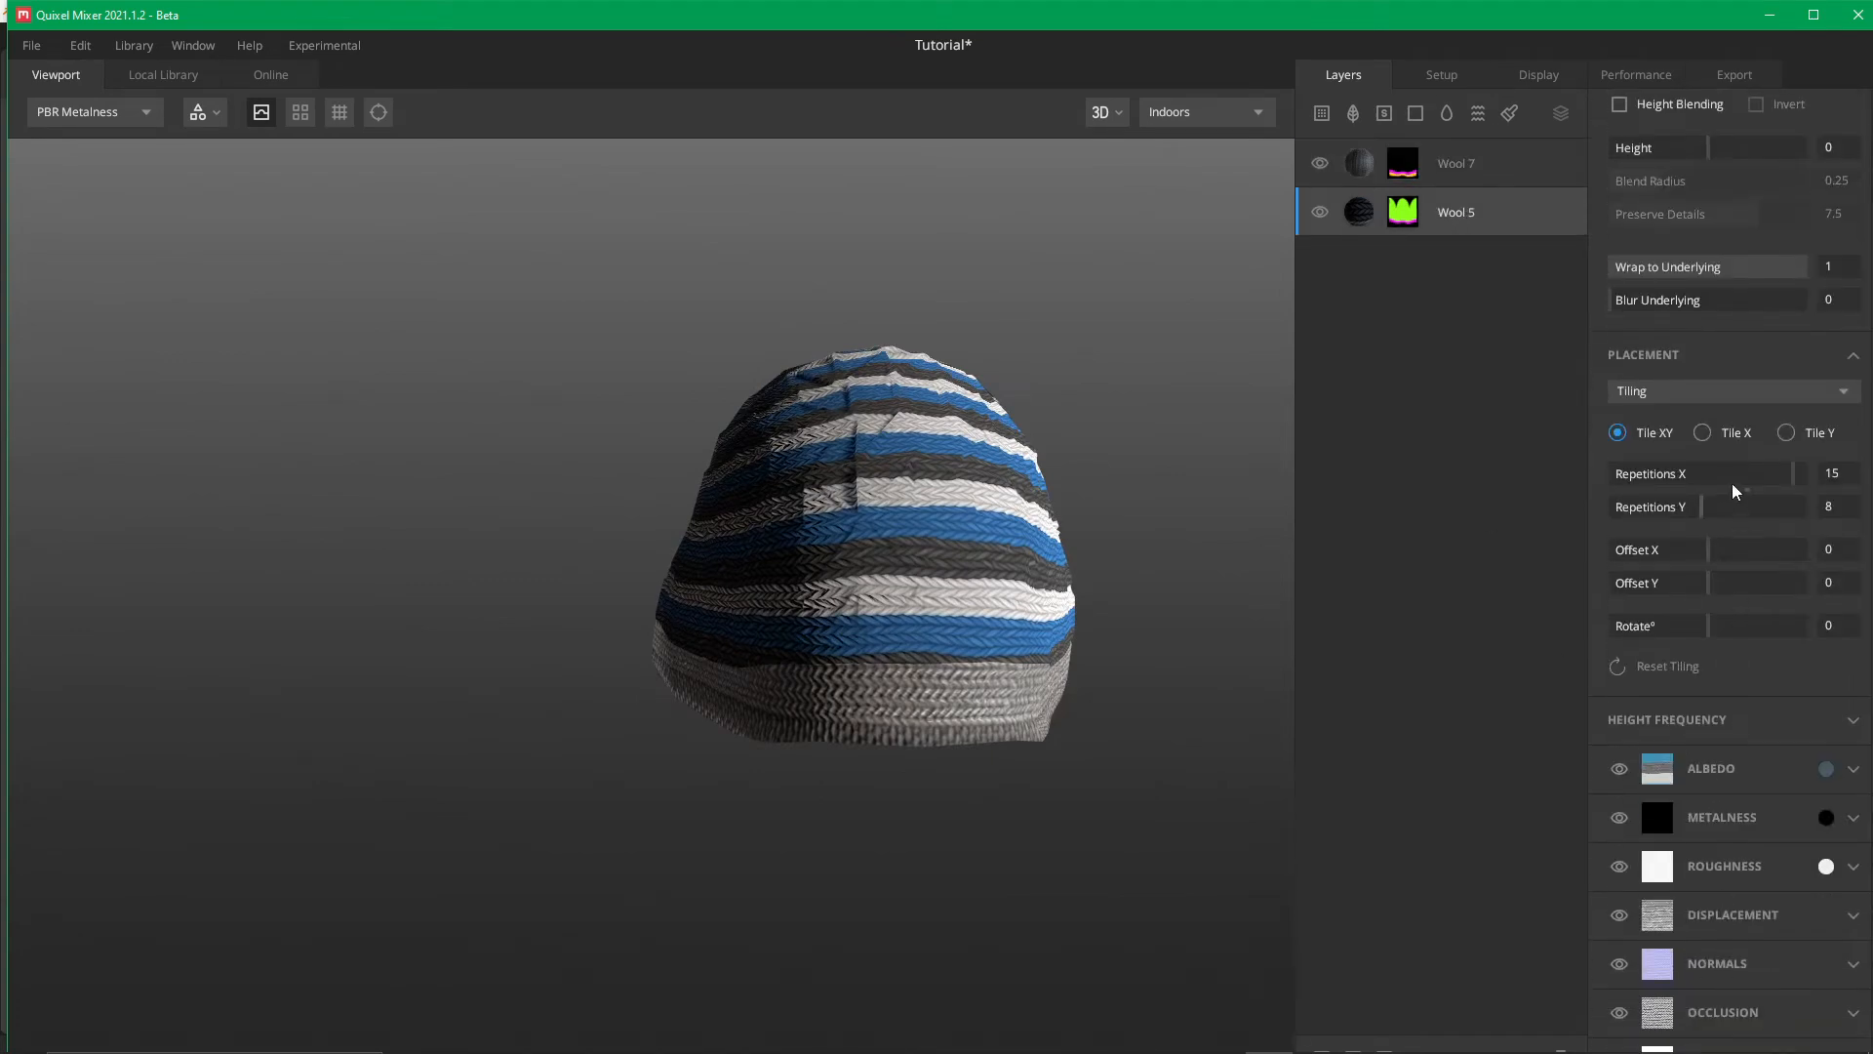
pyautogui.moveTo(1692, 511)
pyautogui.mouseDown()
pyautogui.moveTo(1714, 512)
pyautogui.moveTo(1615, 520)
pyautogui.moveTo(1666, 520)
pyautogui.mouseUp()
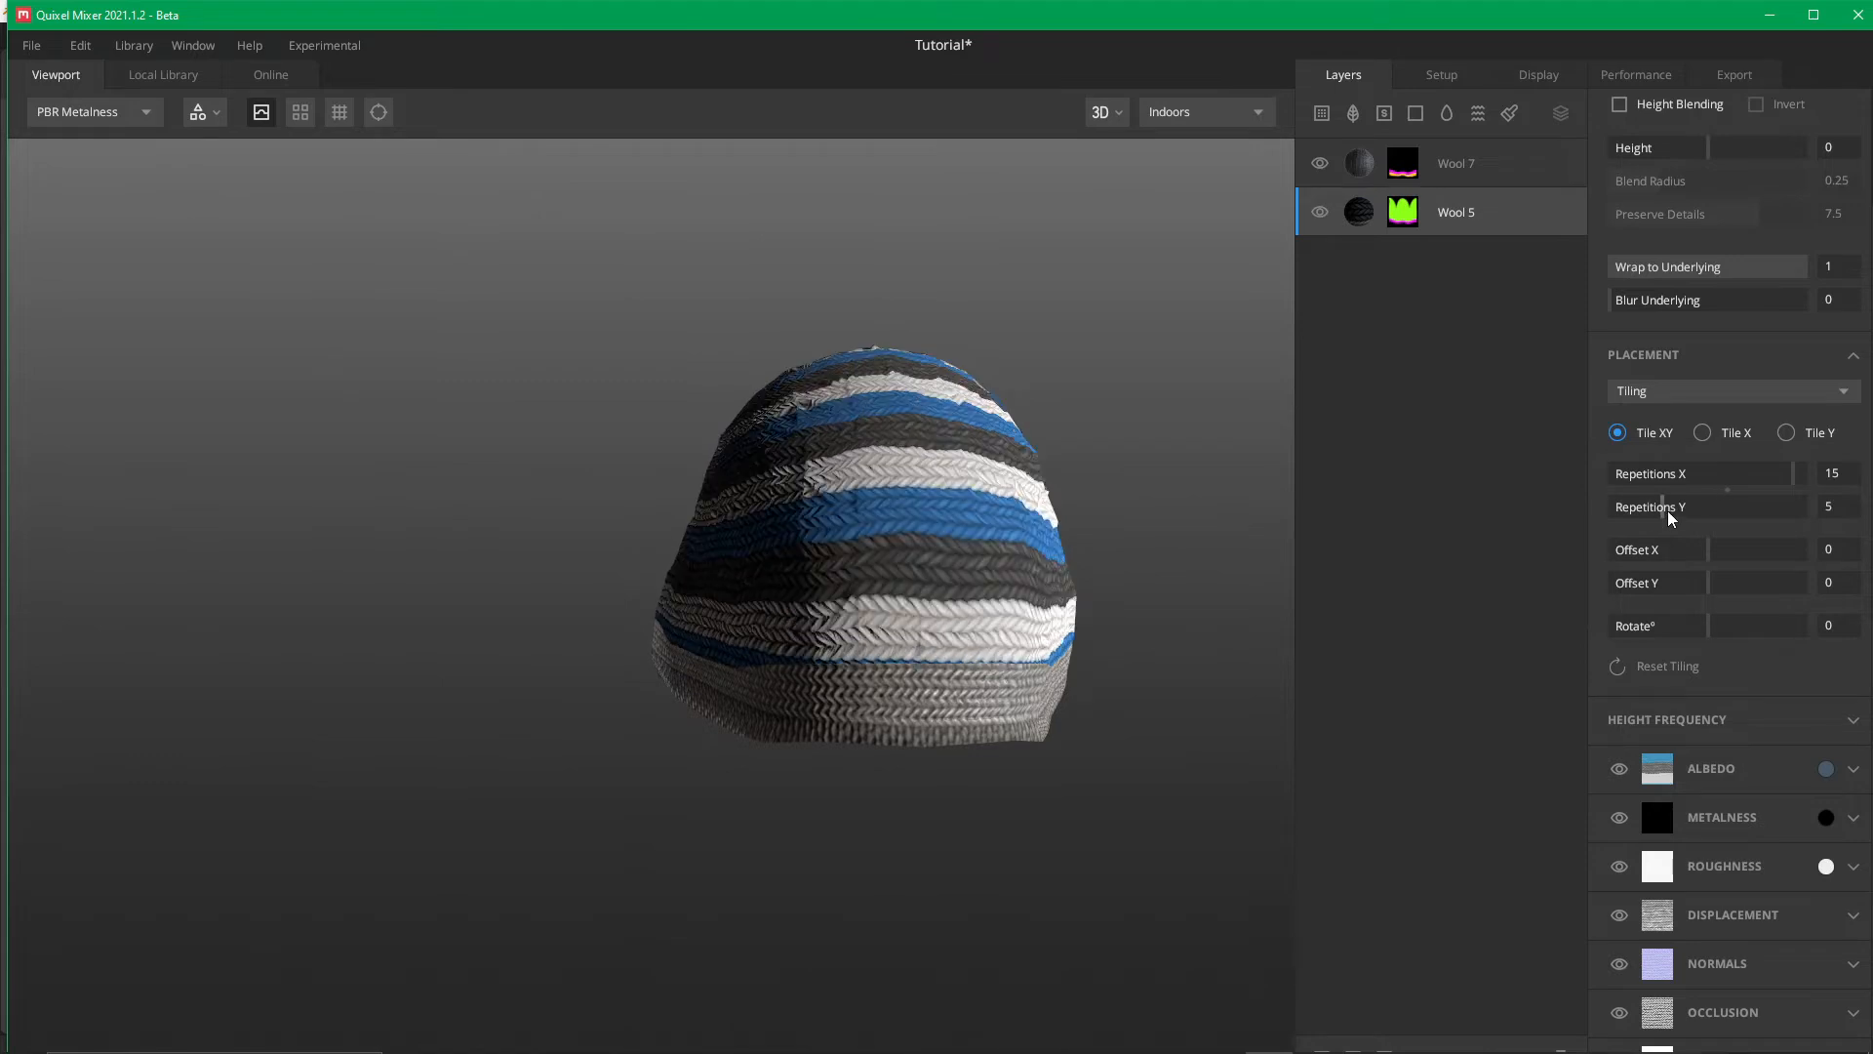
pyautogui.moveTo(1127, 756); pyautogui.dragTo(1118, 694)
pyautogui.scroll(-4, 711, 682)
pyautogui.scroll(4, 1103, 698)
pyautogui.moveTo(1035, 710); pyautogui.dragTo(1000, 668, button='middle')
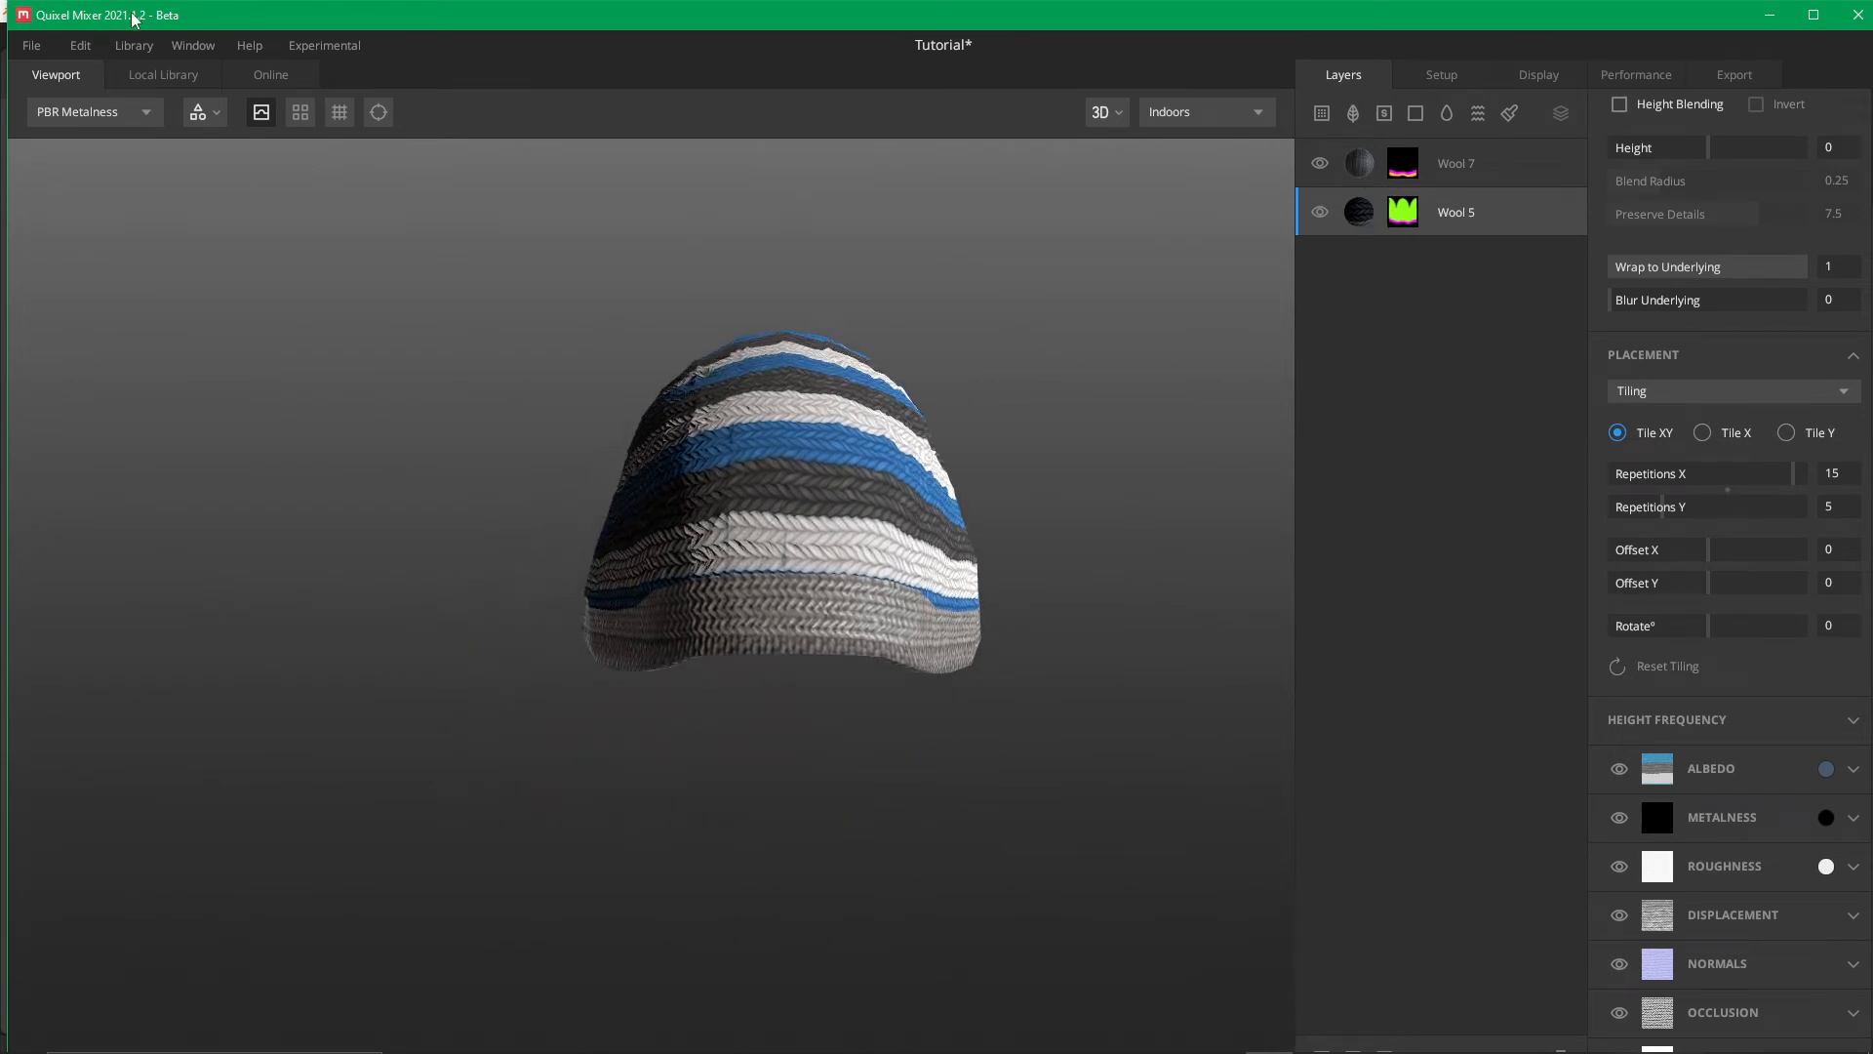
# Add the Redflan material from the local library as the top layer and set its placement to Tiling
pyautogui.click(171, 76)
pyautogui.moveTo(893, 263); pyautogui.dragTo(1456, 140)
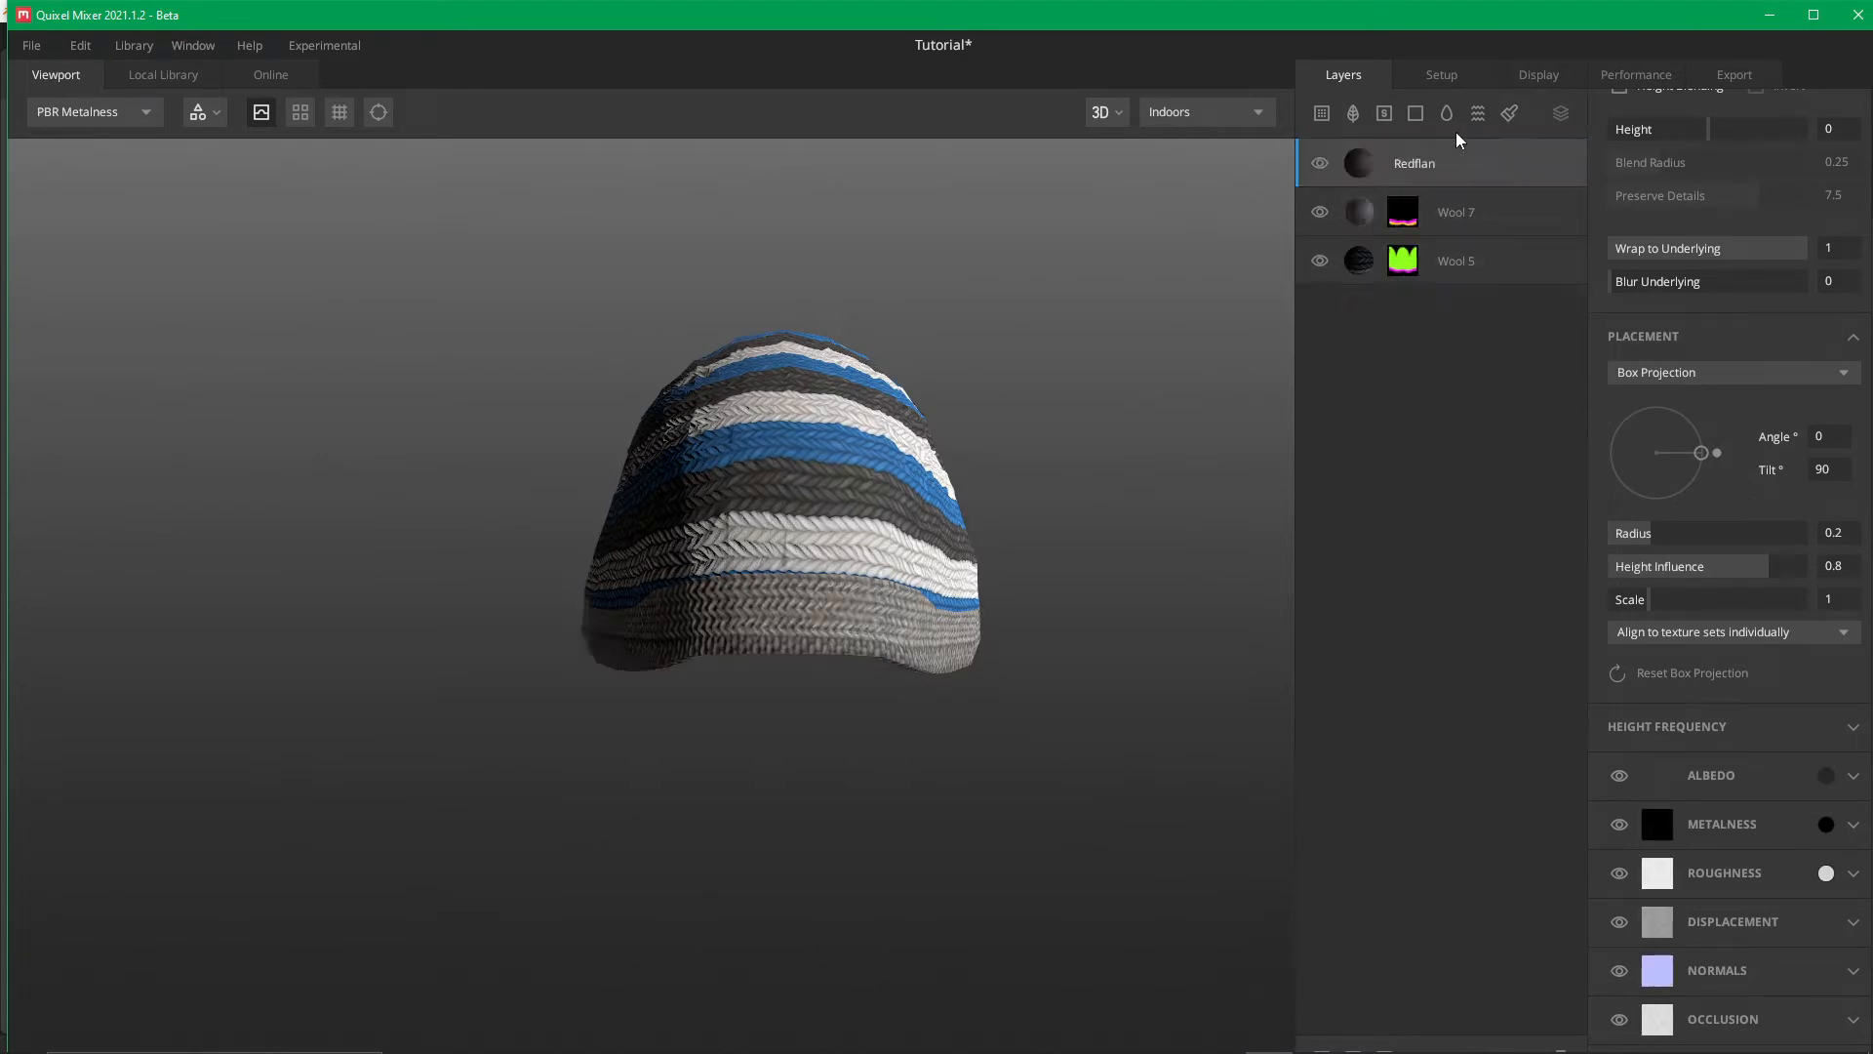
pyautogui.scroll(3, 981, 511)
pyautogui.moveTo(981, 511); pyautogui.dragTo(829, 655, button='middle')
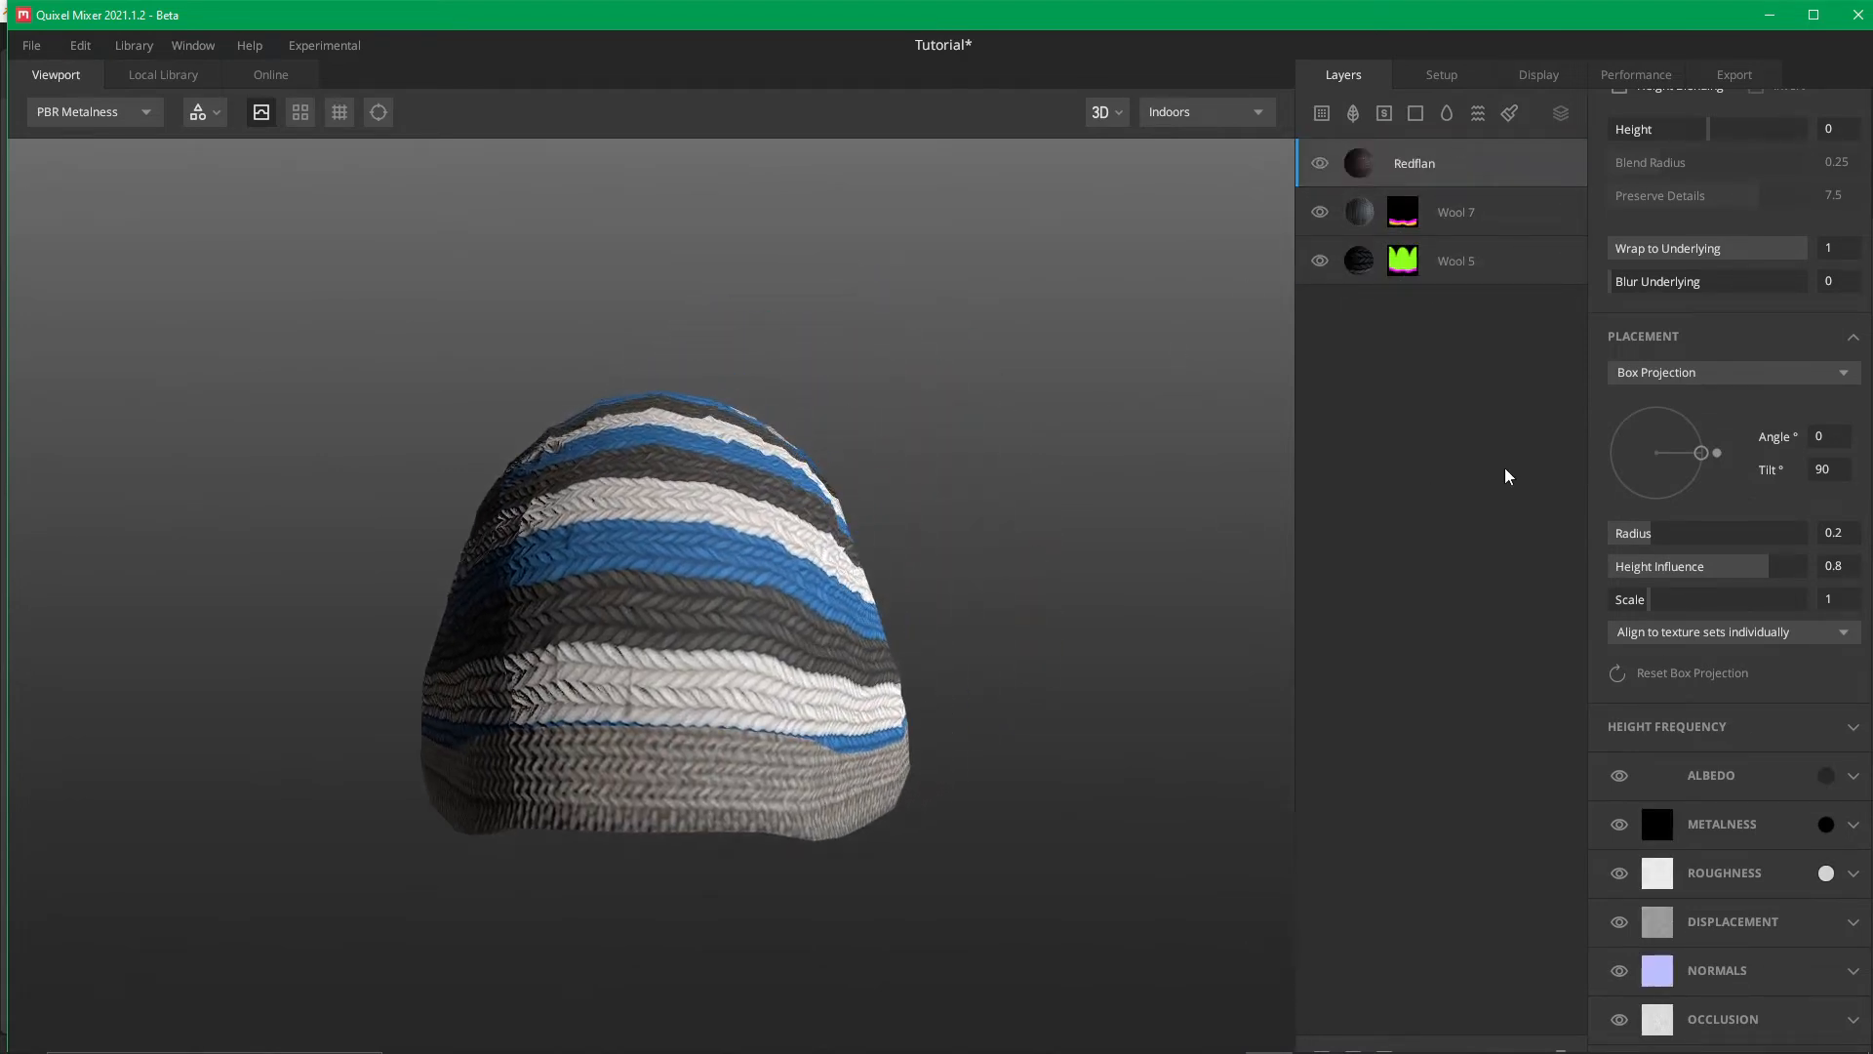
pyautogui.click(1702, 389)
pyautogui.click(1656, 395)
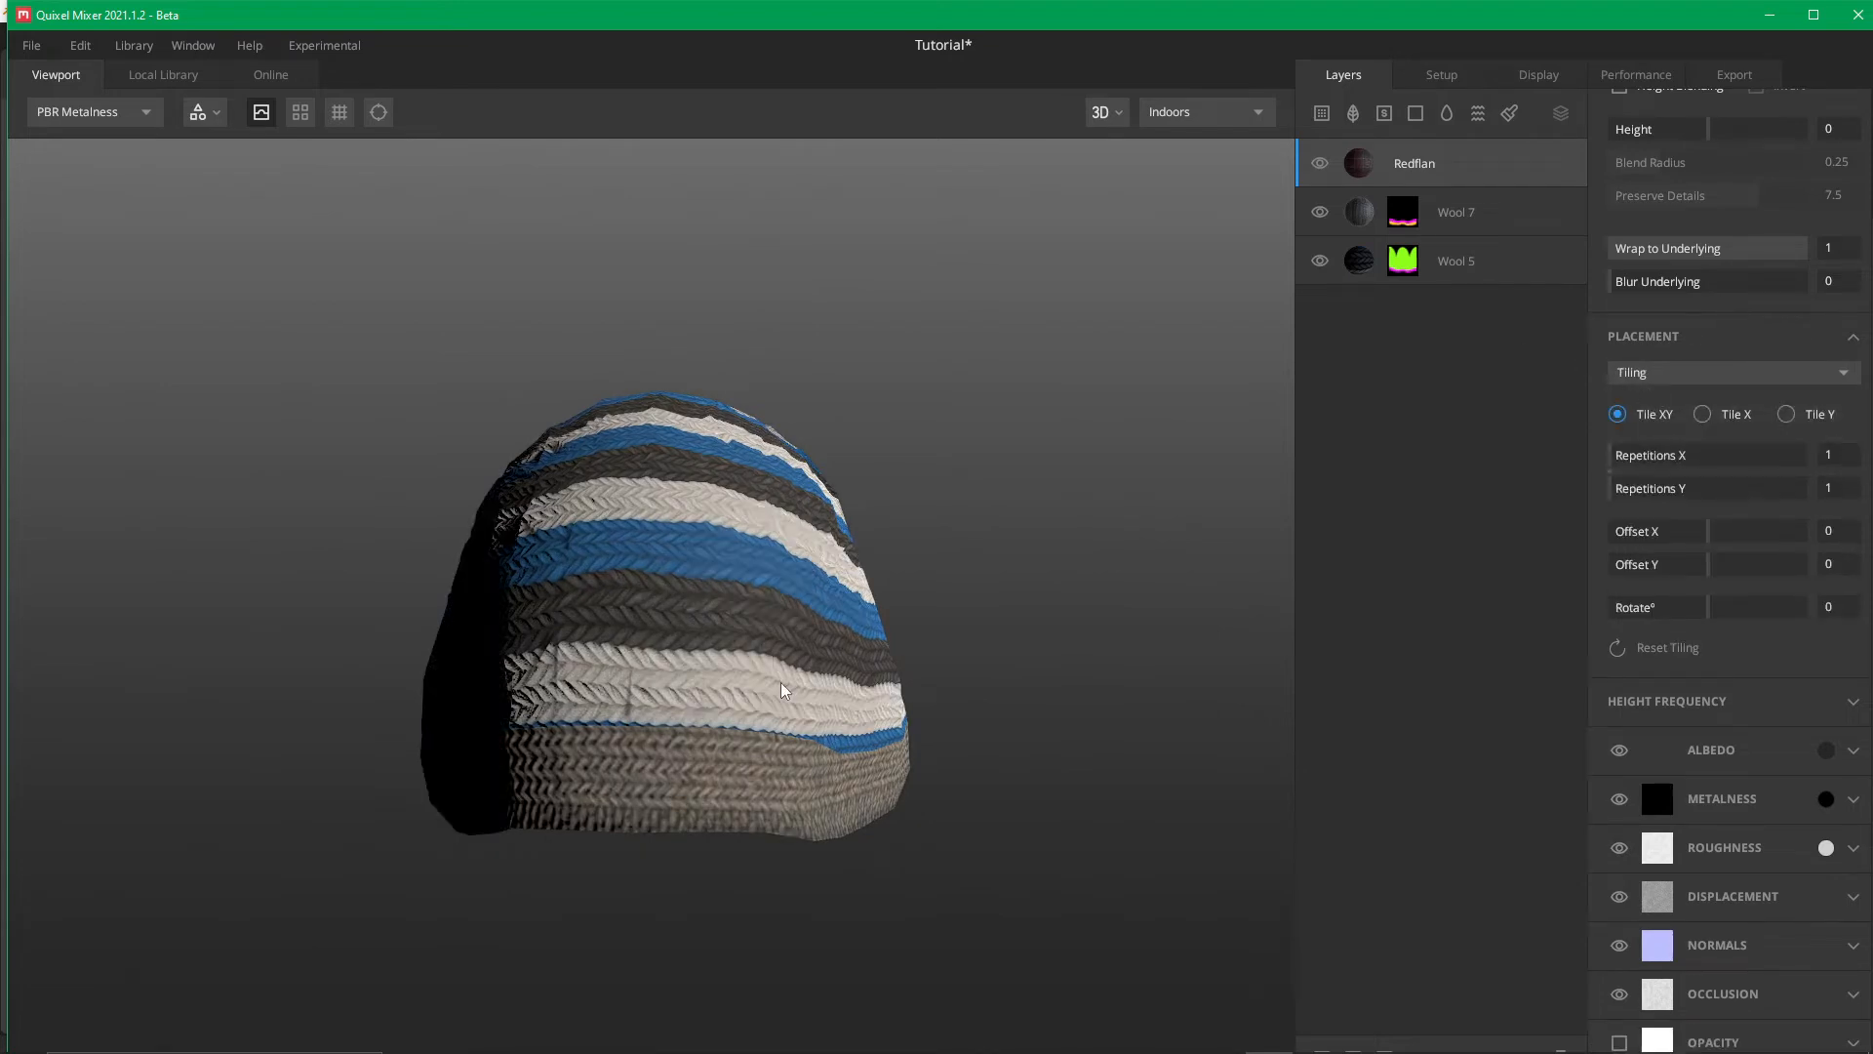
pyautogui.moveTo(861, 635); pyautogui.dragTo(534, 622)
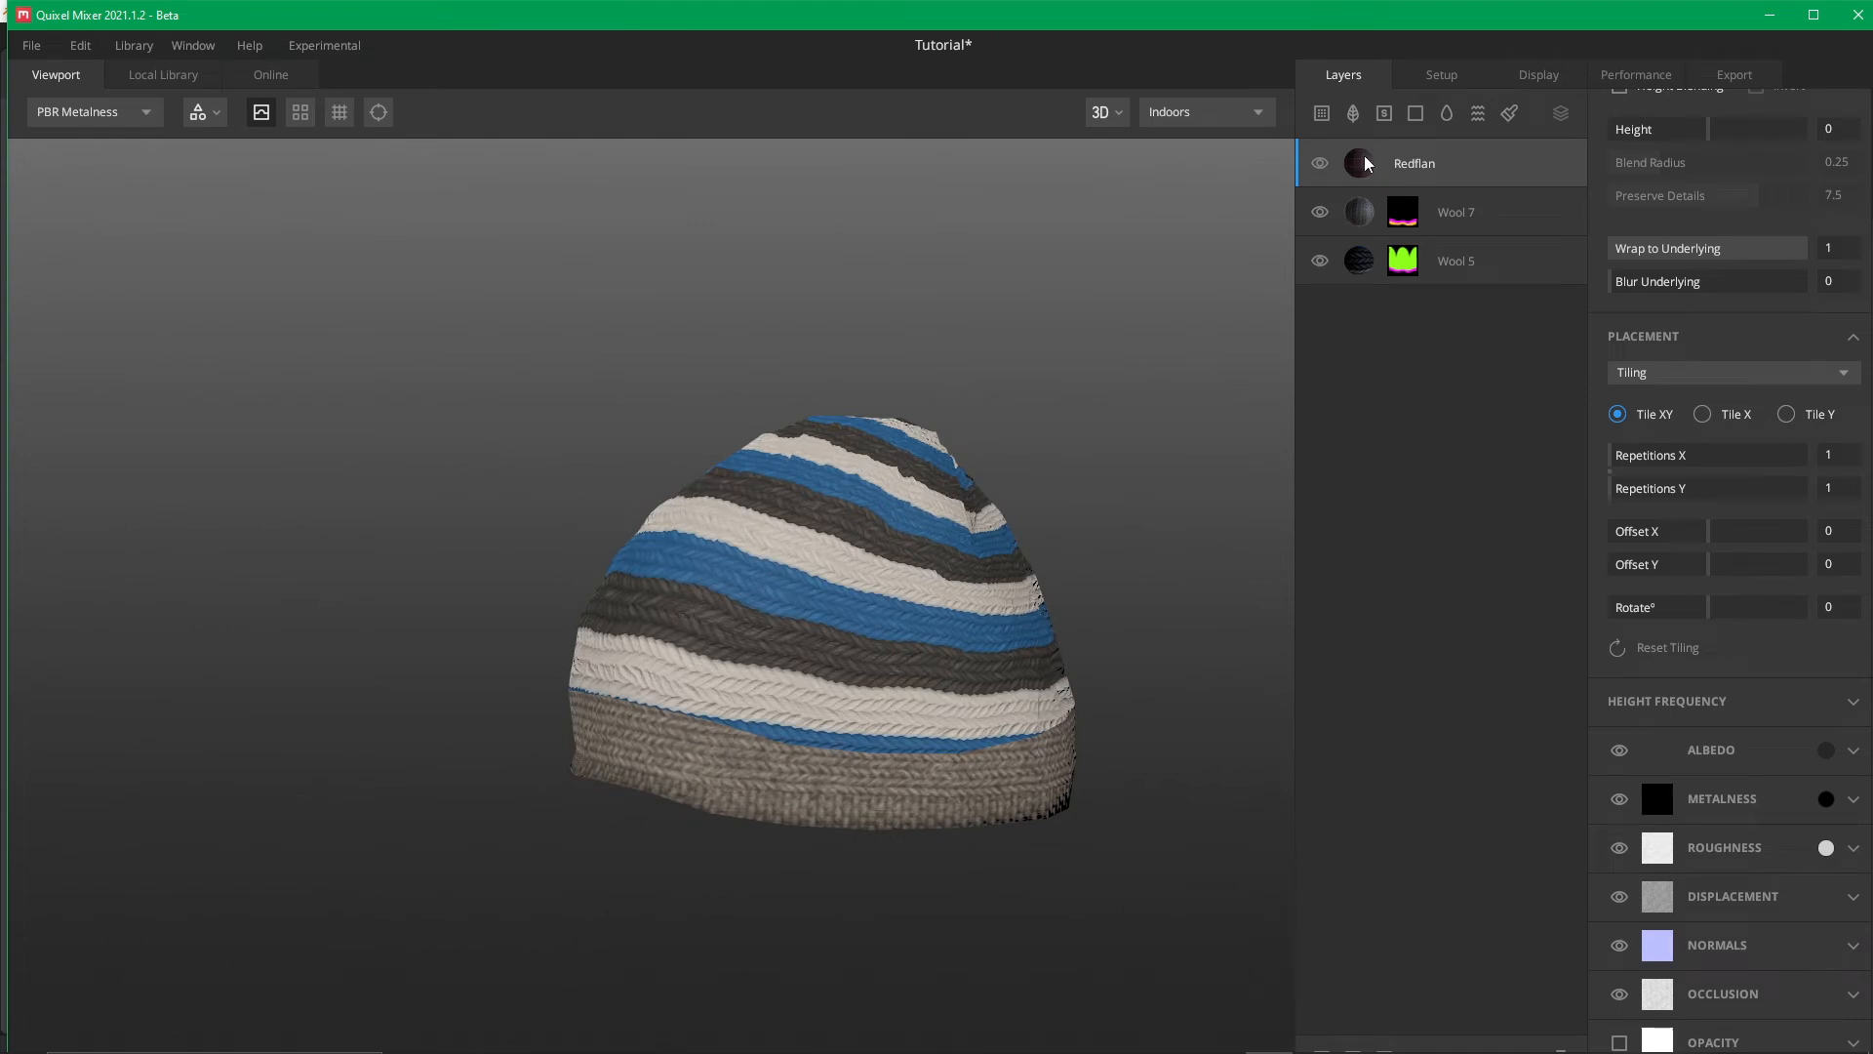
pyautogui.scroll(3, 768, 825)
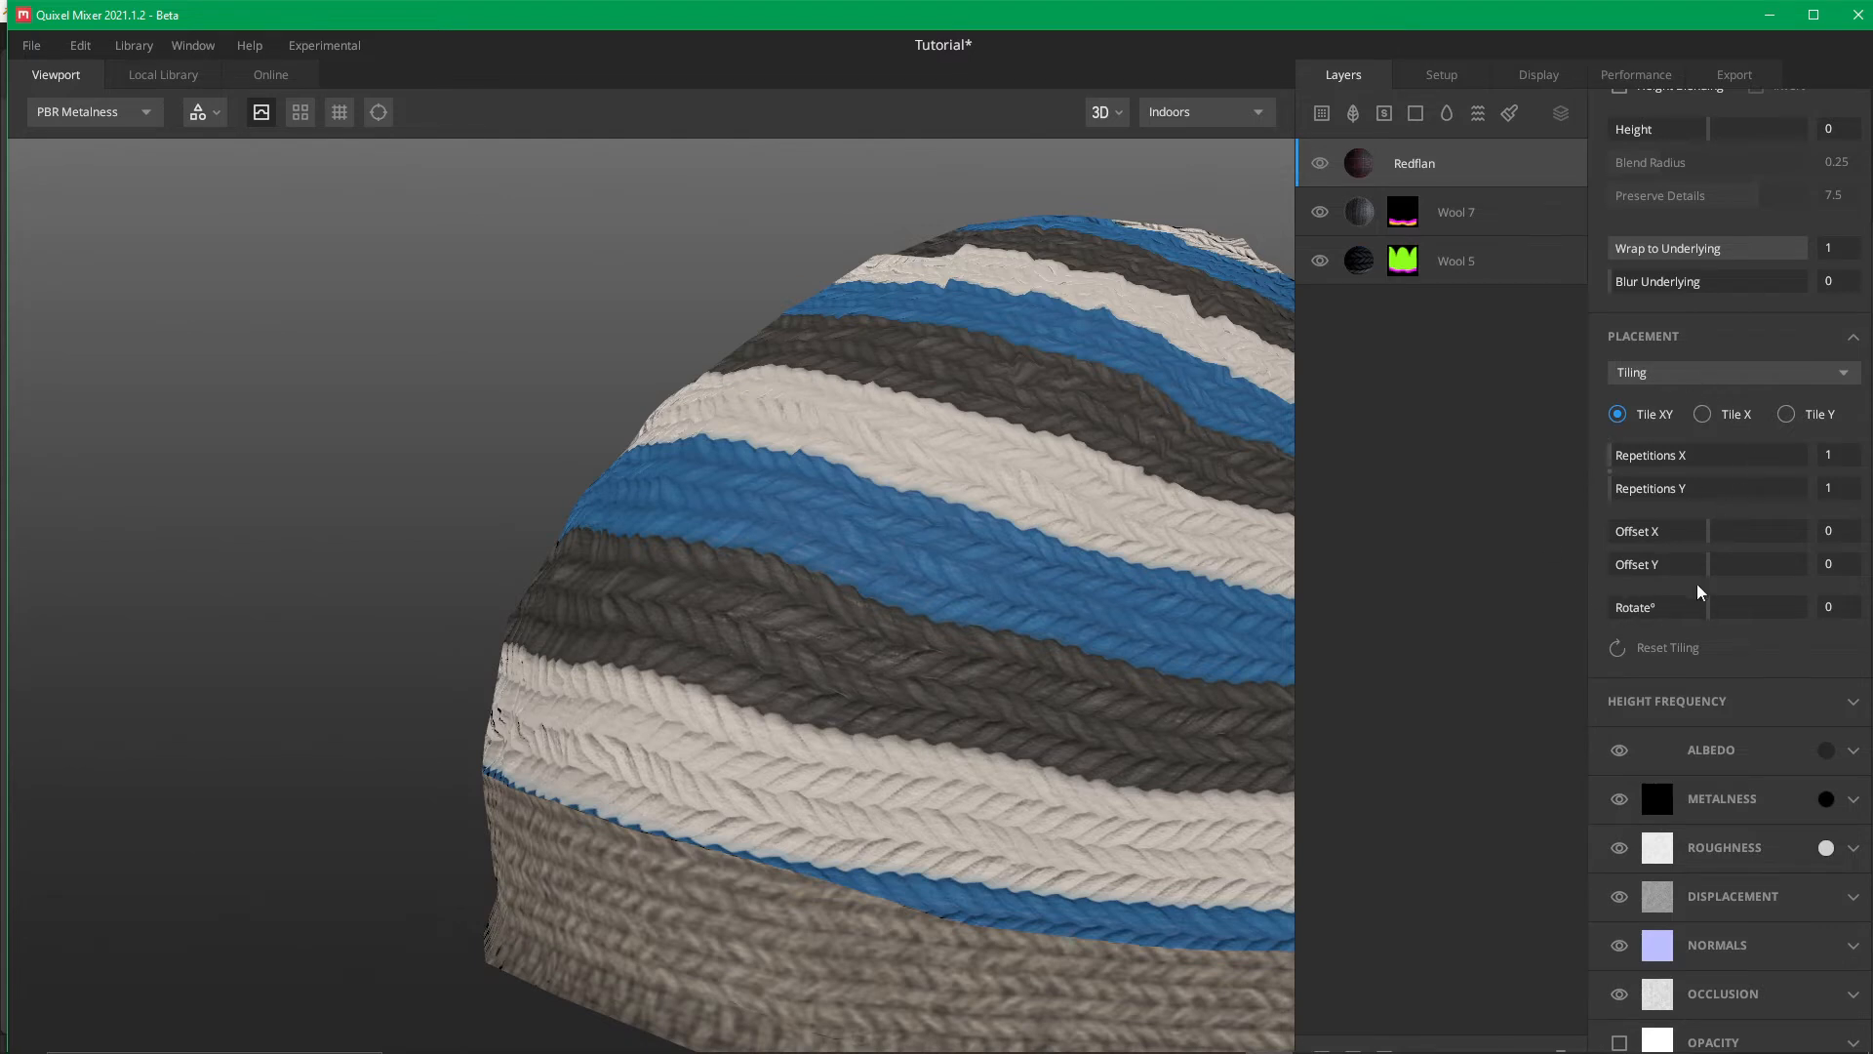
# Add a material ID mask to the Redflan layer that includes Bright Yellow, Bright Green and Bright Magenta
pyautogui.click(1405, 212)
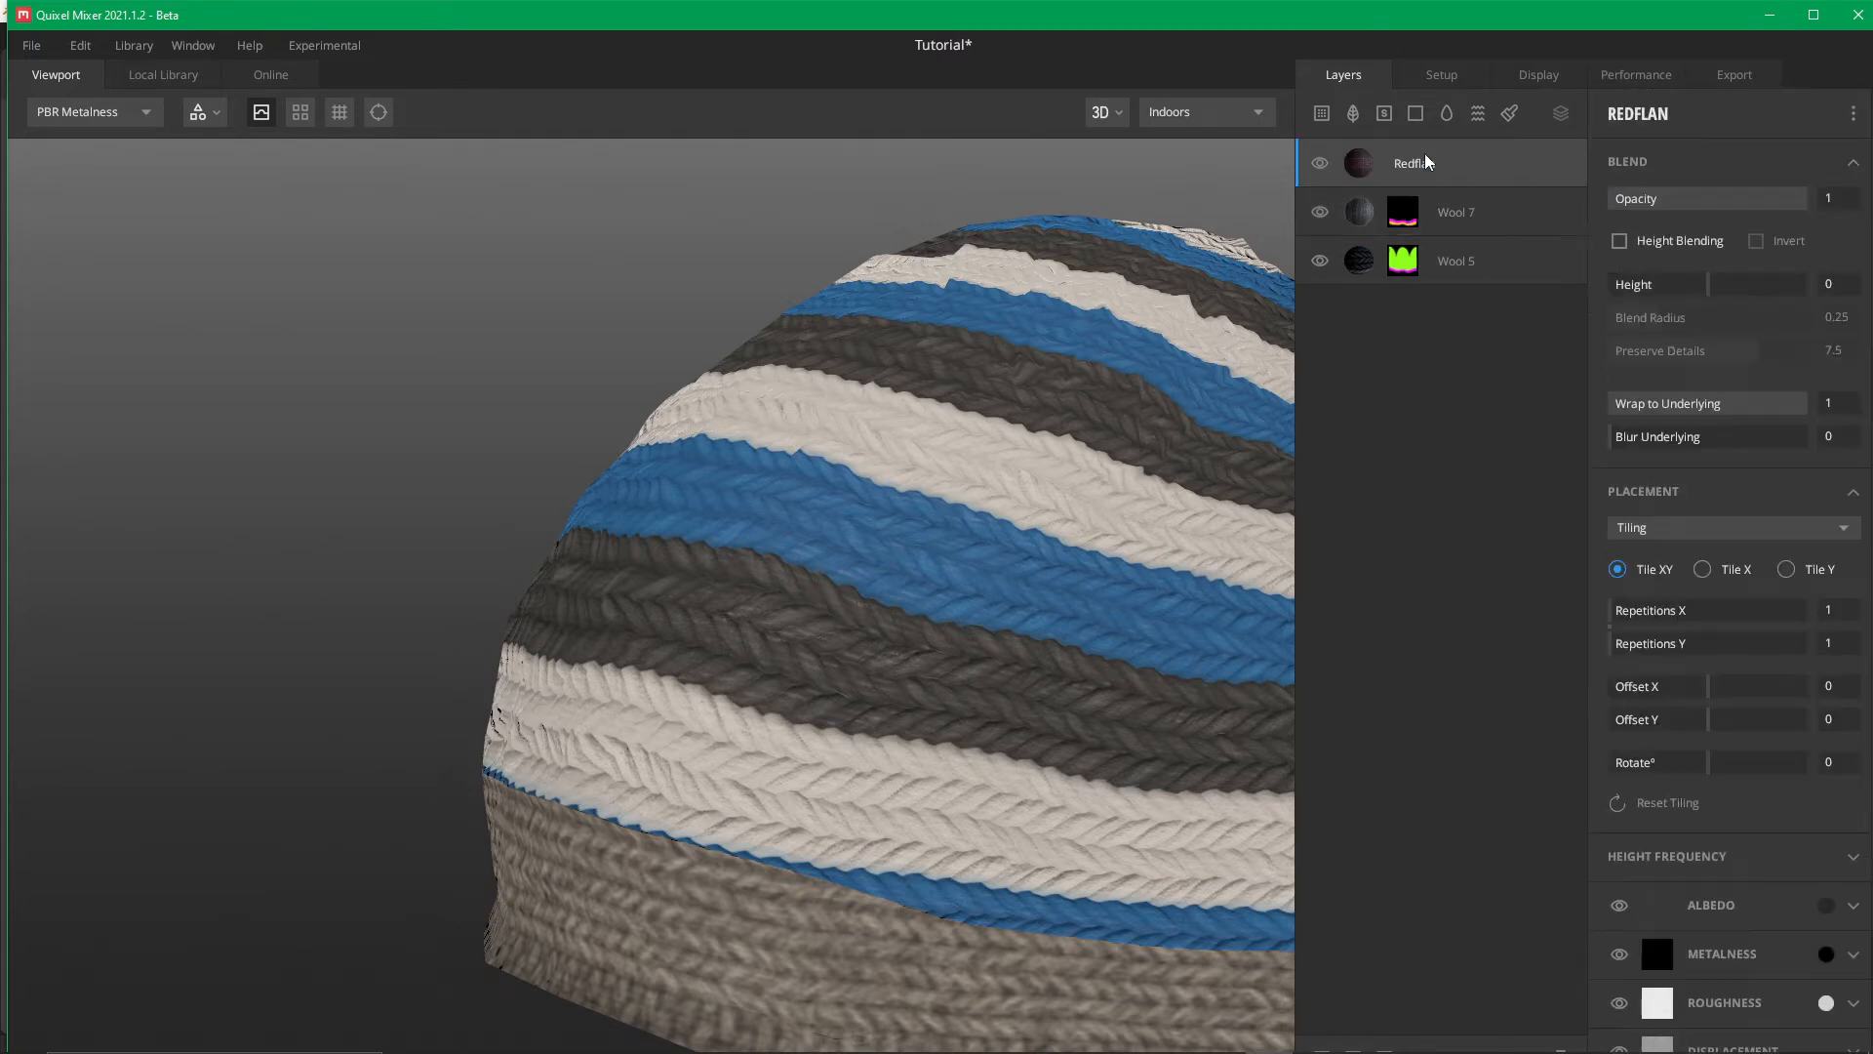
pyautogui.rightClick(1425, 154)
pyautogui.click(1489, 496)
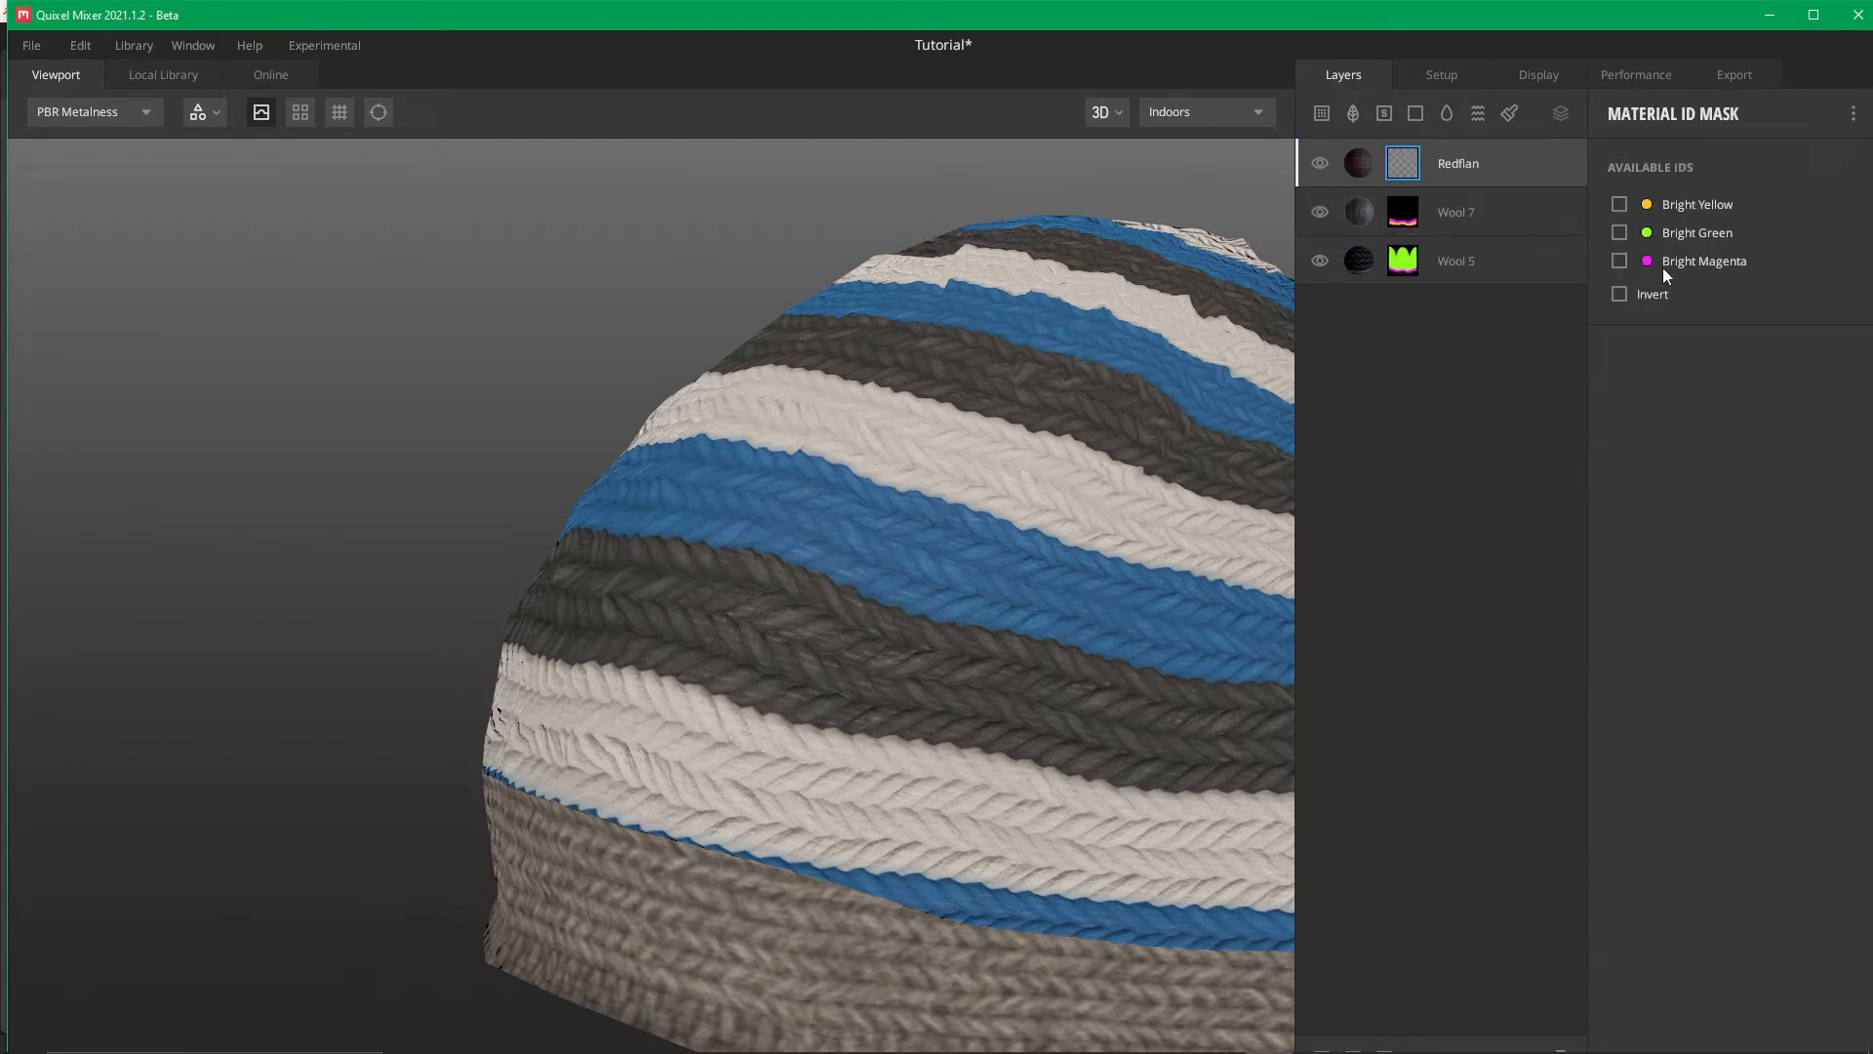
pyautogui.click(1620, 205)
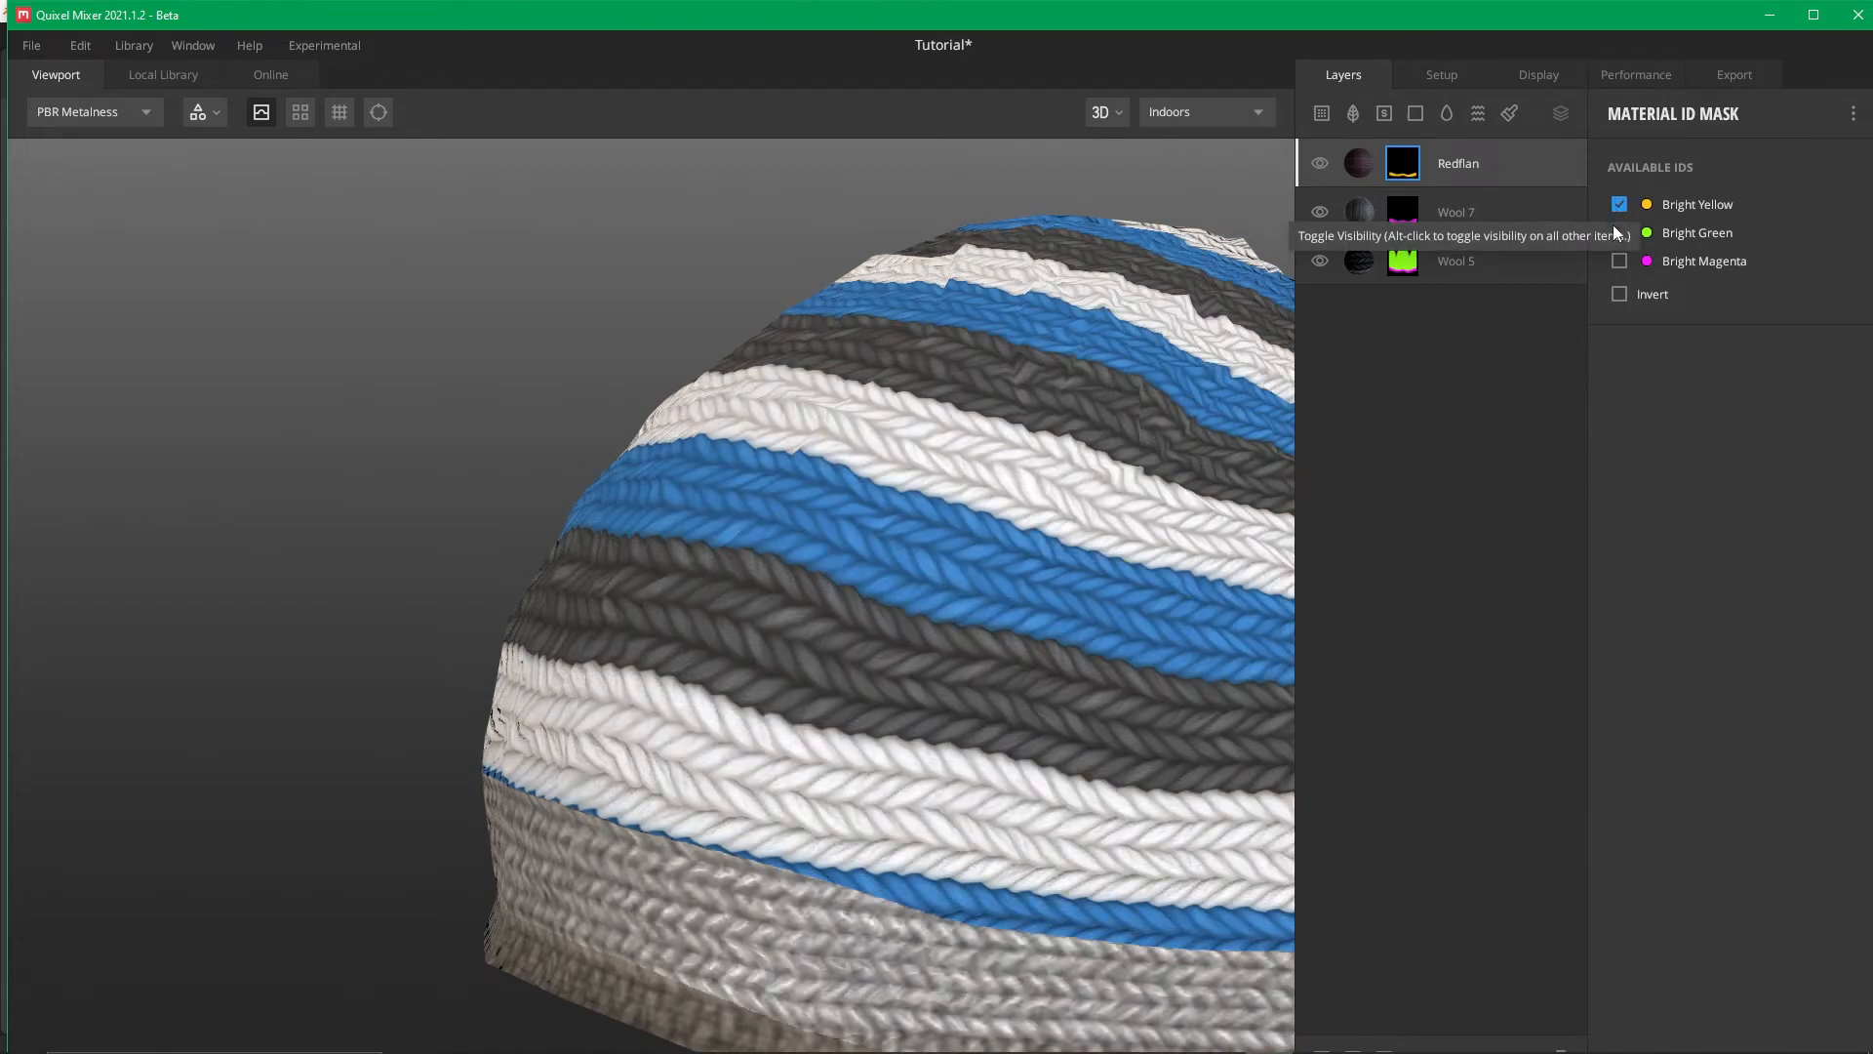
pyautogui.click(1616, 232)
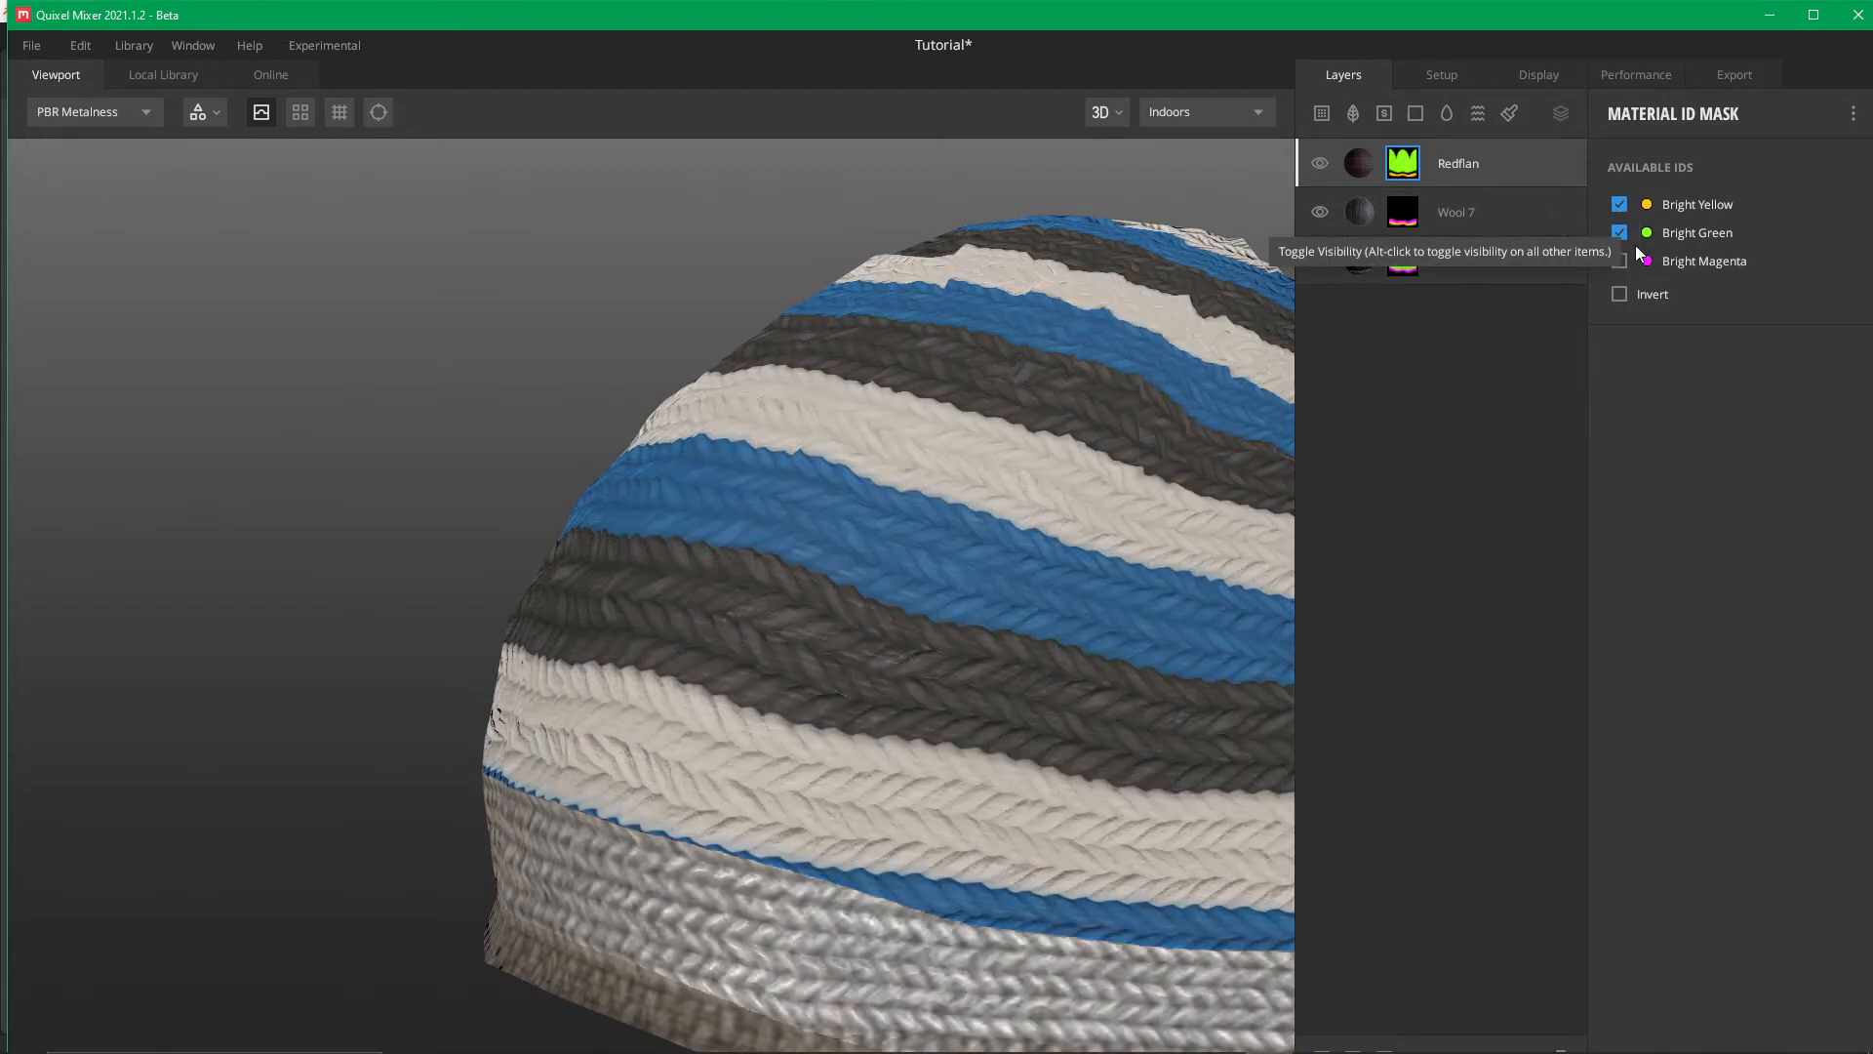
pyautogui.click(1620, 261)
pyautogui.moveTo(980, 792); pyautogui.dragTo(886, 740)
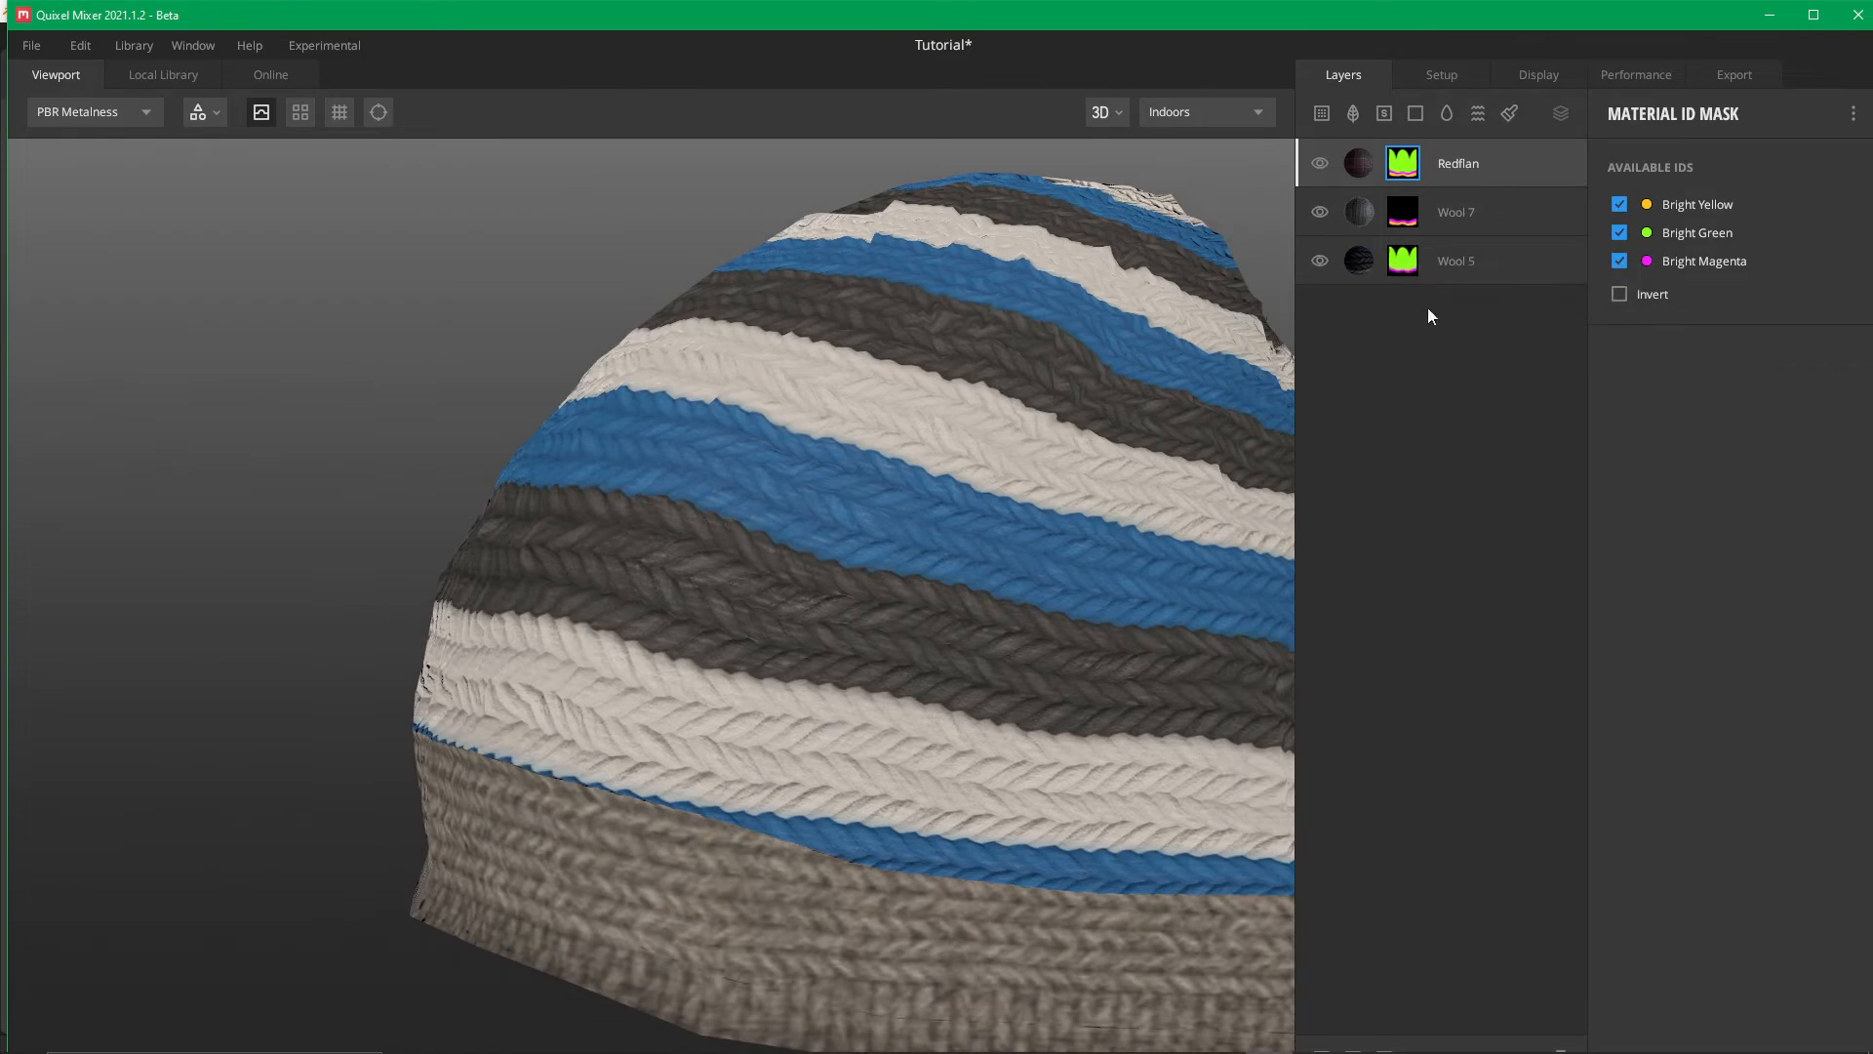
# Set the Redflan layer's Wrap to Underlying to 0.602
pyautogui.click(1445, 160)
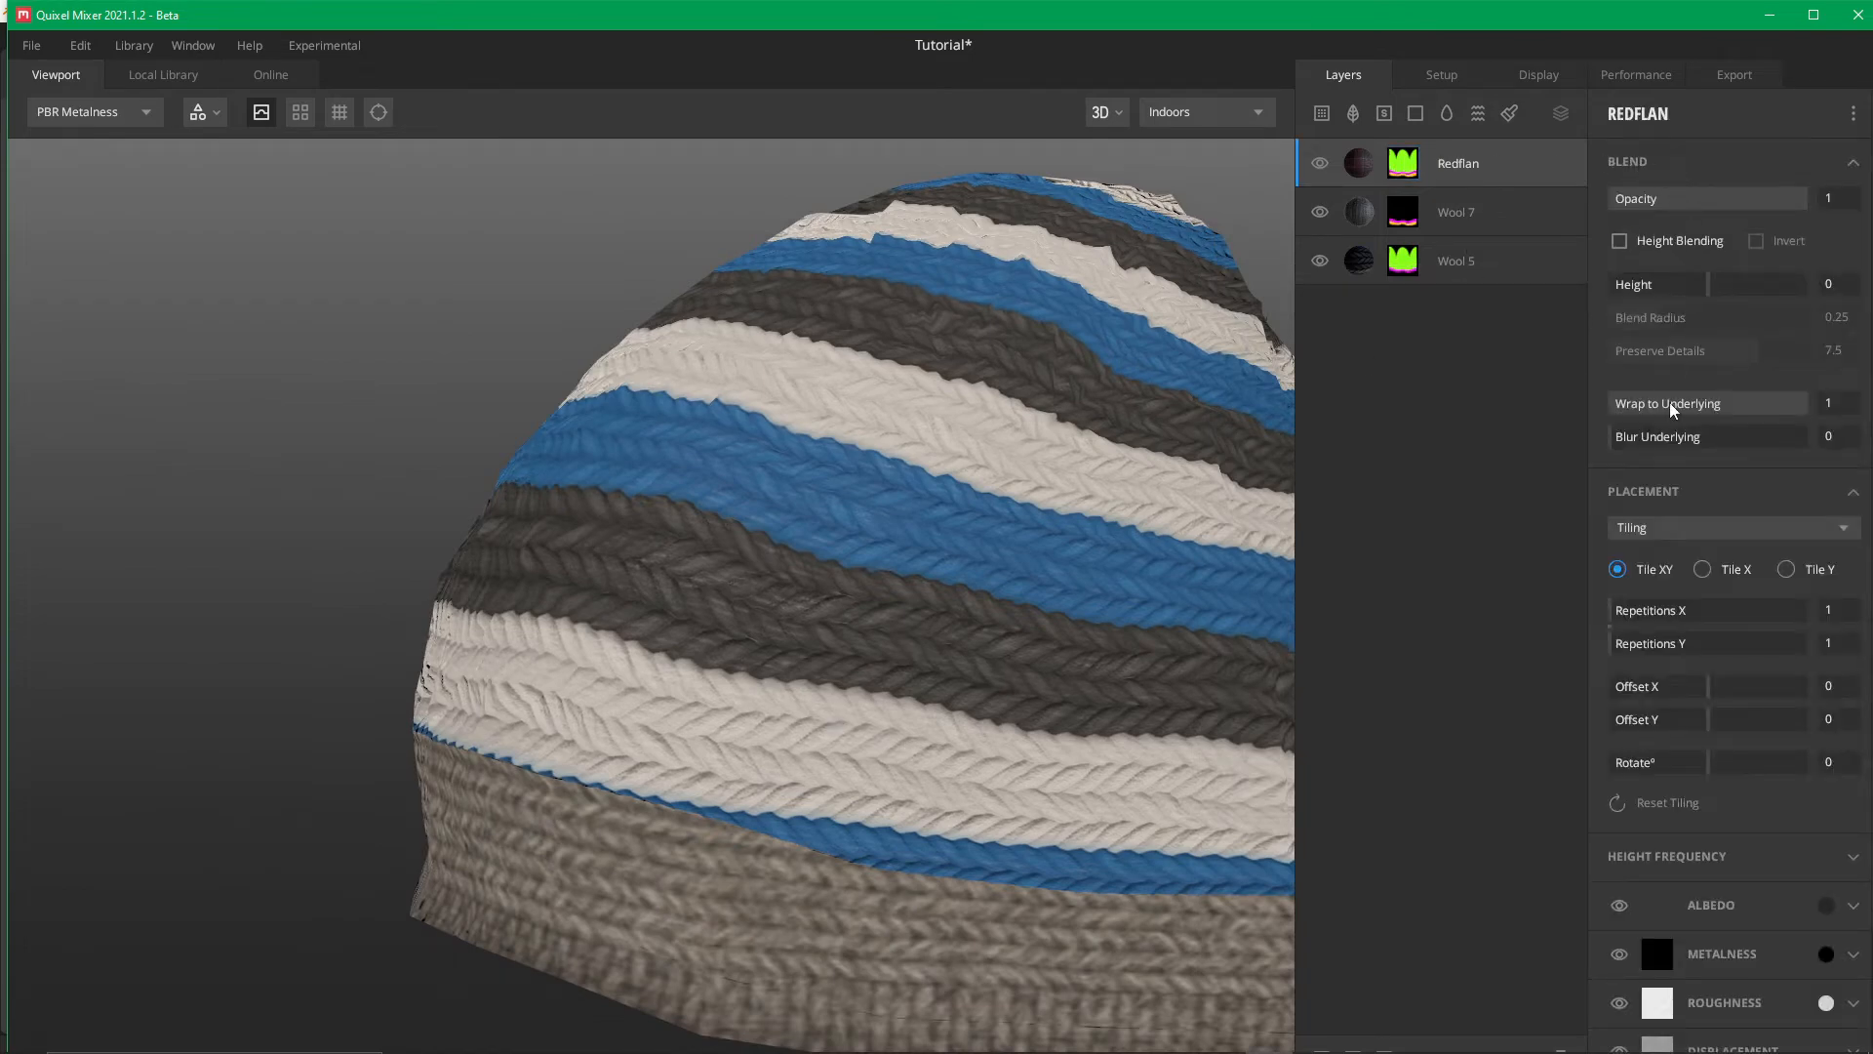
pyautogui.moveTo(1793, 410); pyautogui.dragTo(1470, 391)
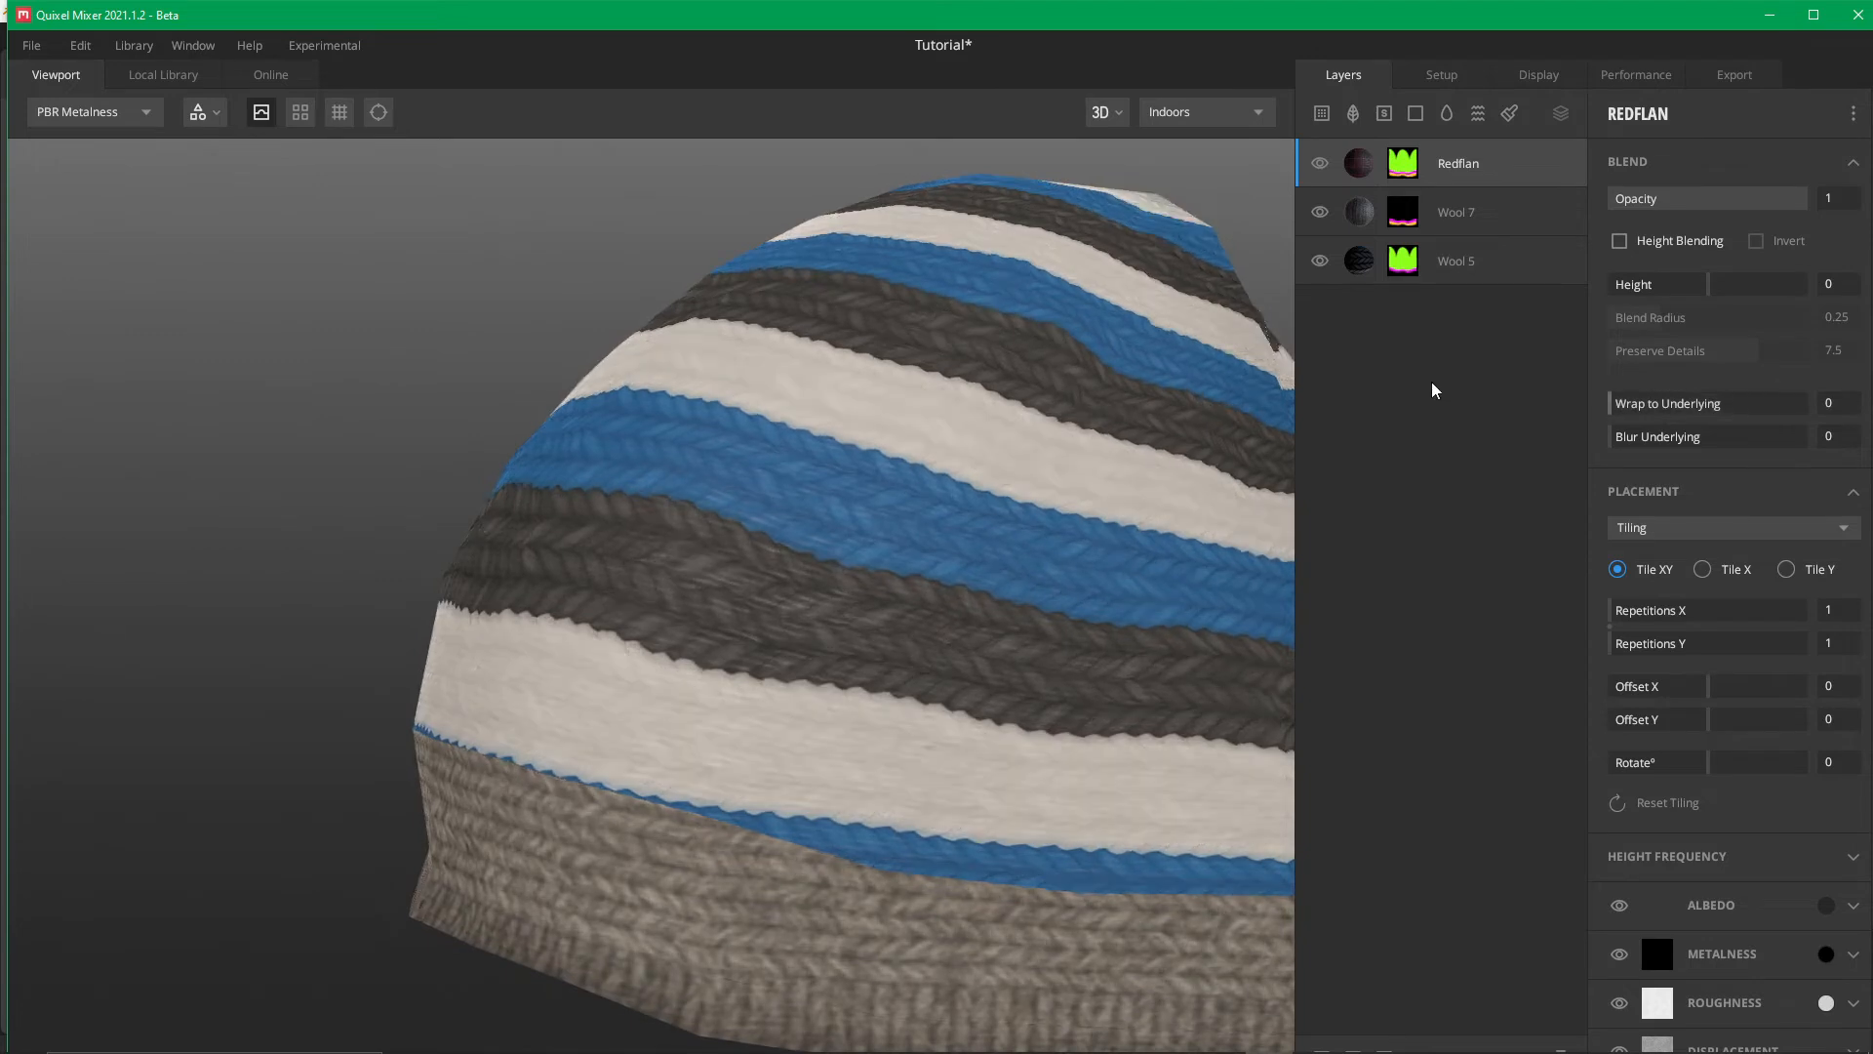
pyautogui.moveTo(1611, 388); pyautogui.dragTo(1729, 388)
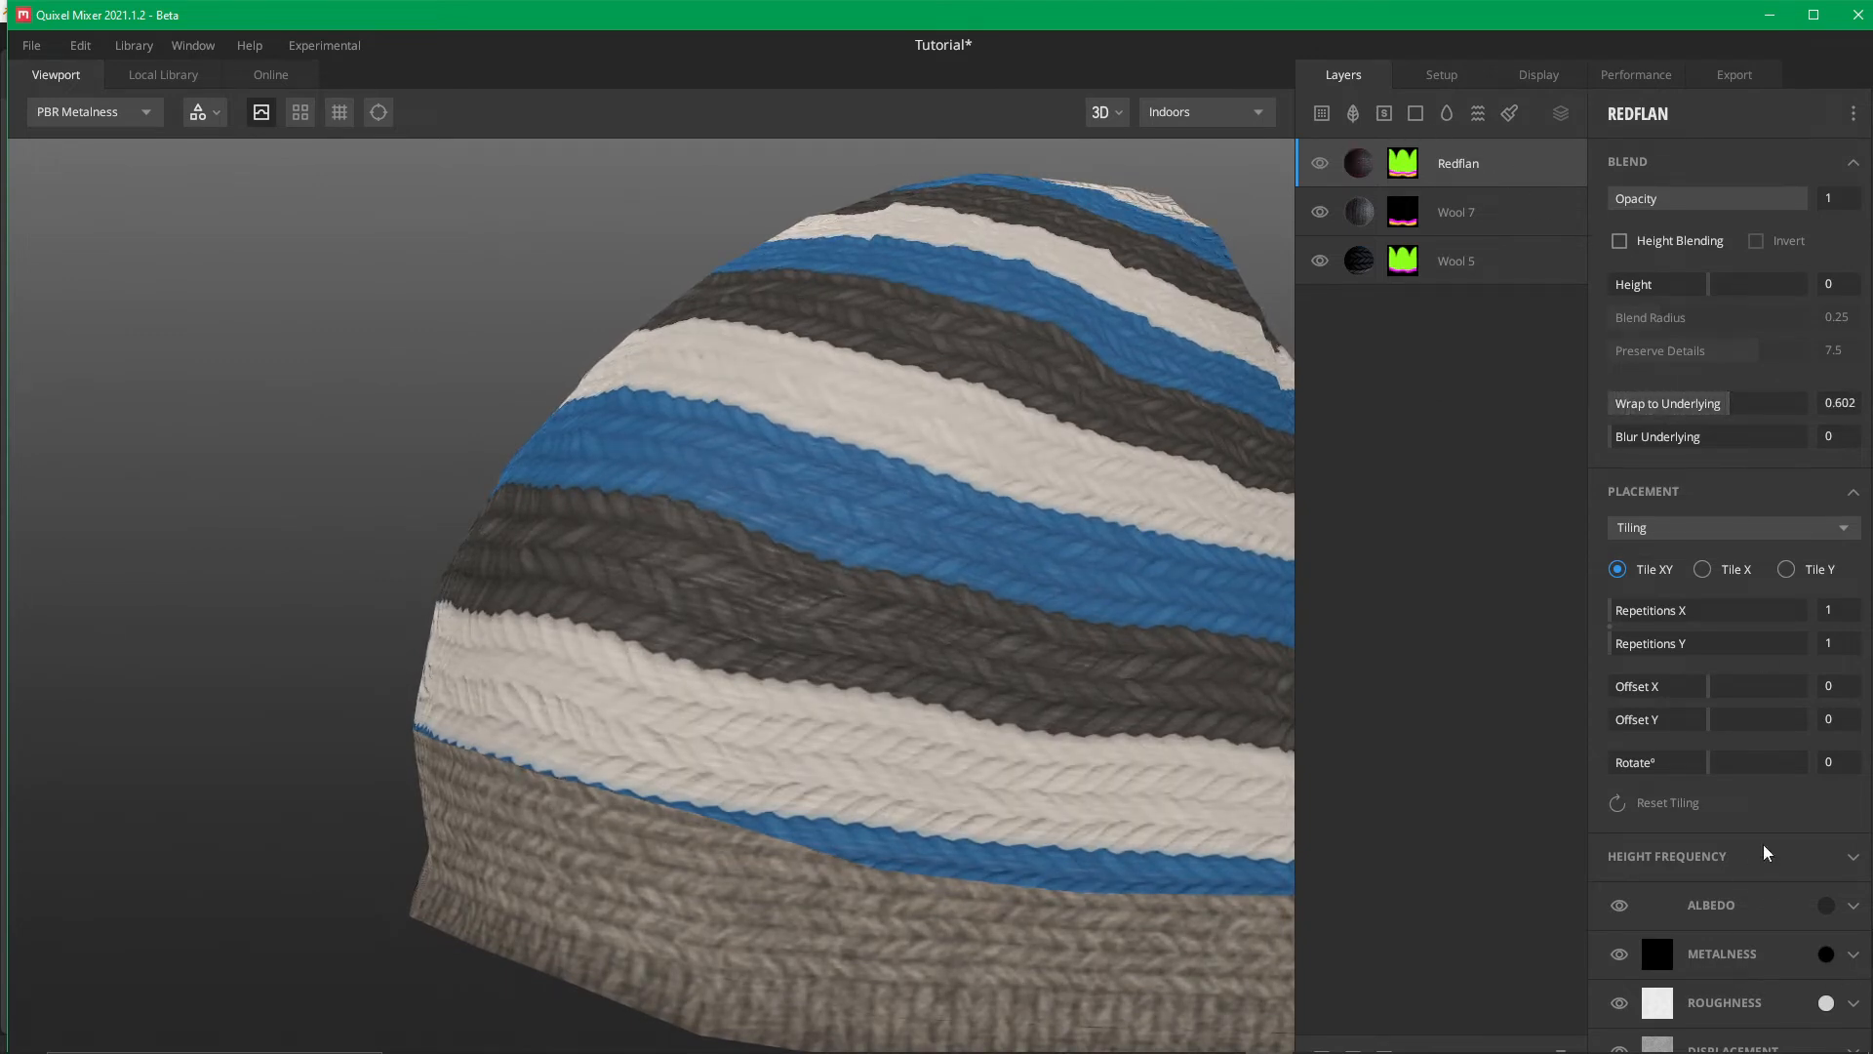
pyautogui.click(1826, 907)
pyautogui.click(1829, 905)
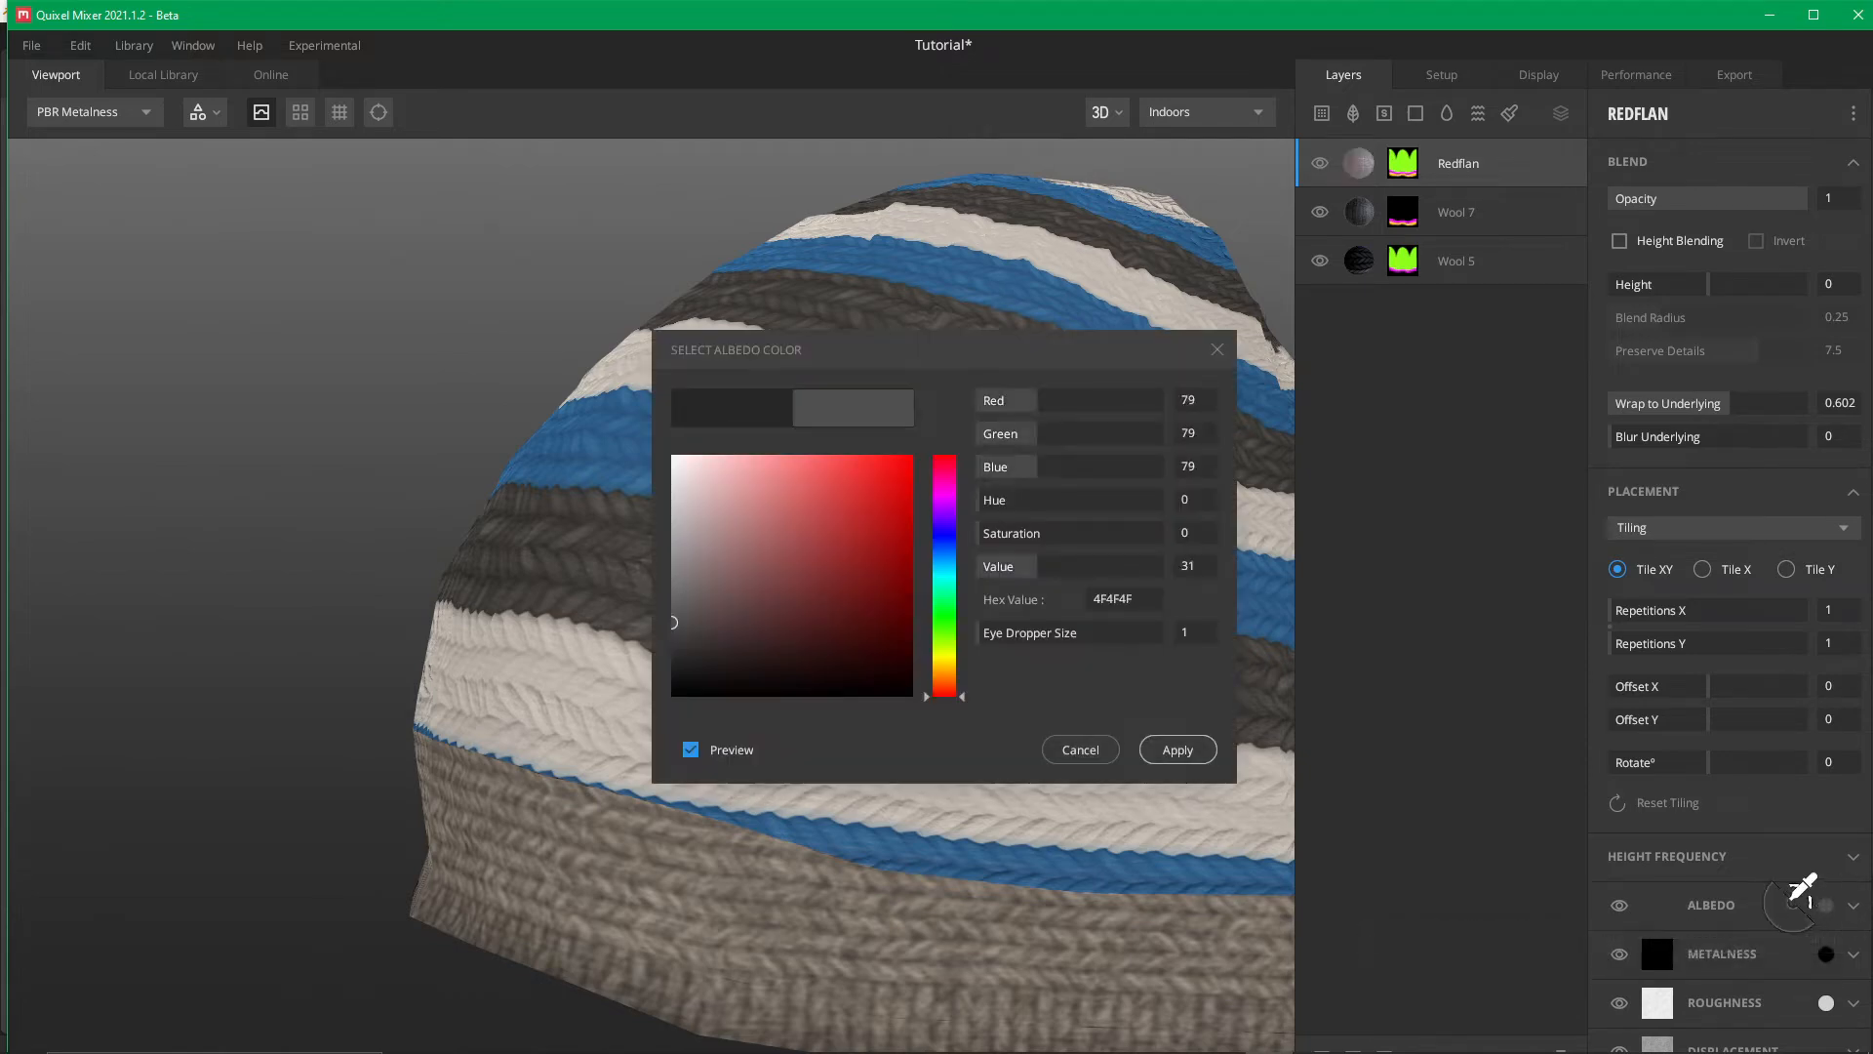
pyautogui.click(1740, 905)
pyautogui.click(1710, 904)
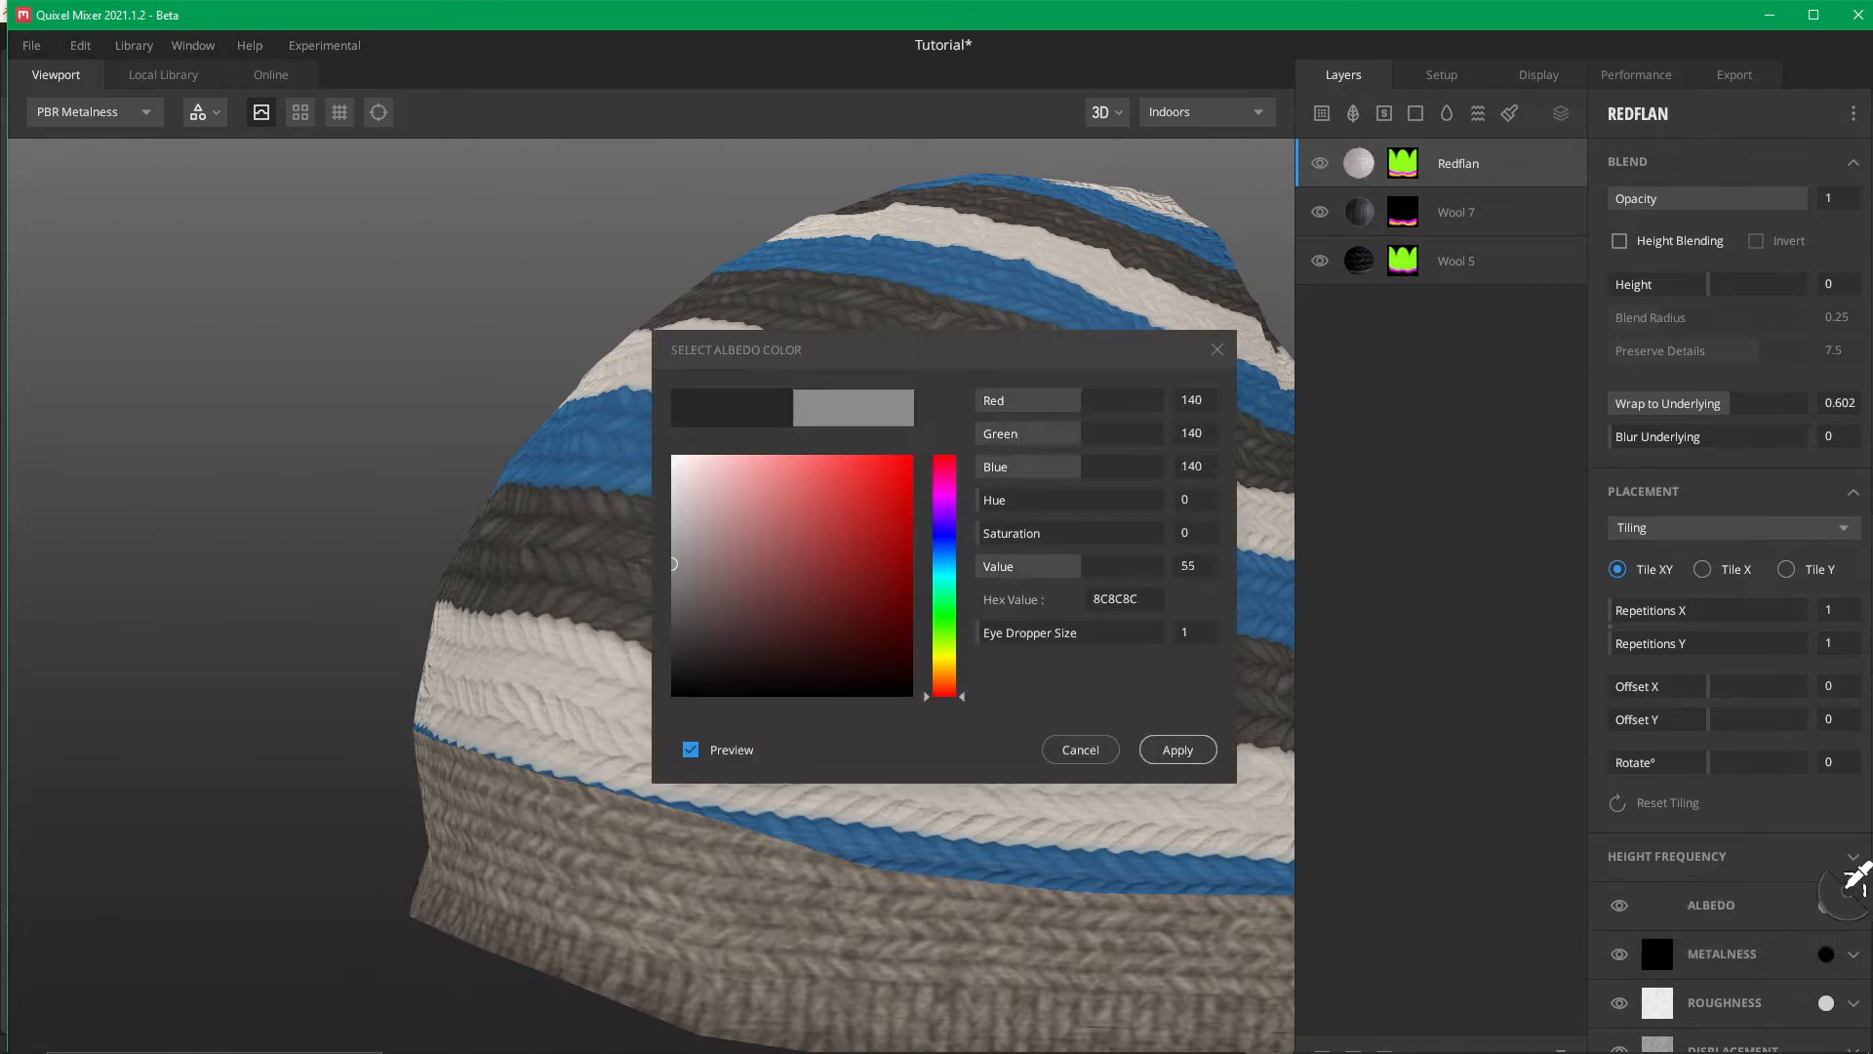
pyautogui.press('Escape')
# Load TexturesCom_Fabric_Flannel4_1K_albedo.tif from the Redflan folder as the Redflan layer's albedo map and check the plaid on the hat
pyautogui.click(1852, 908)
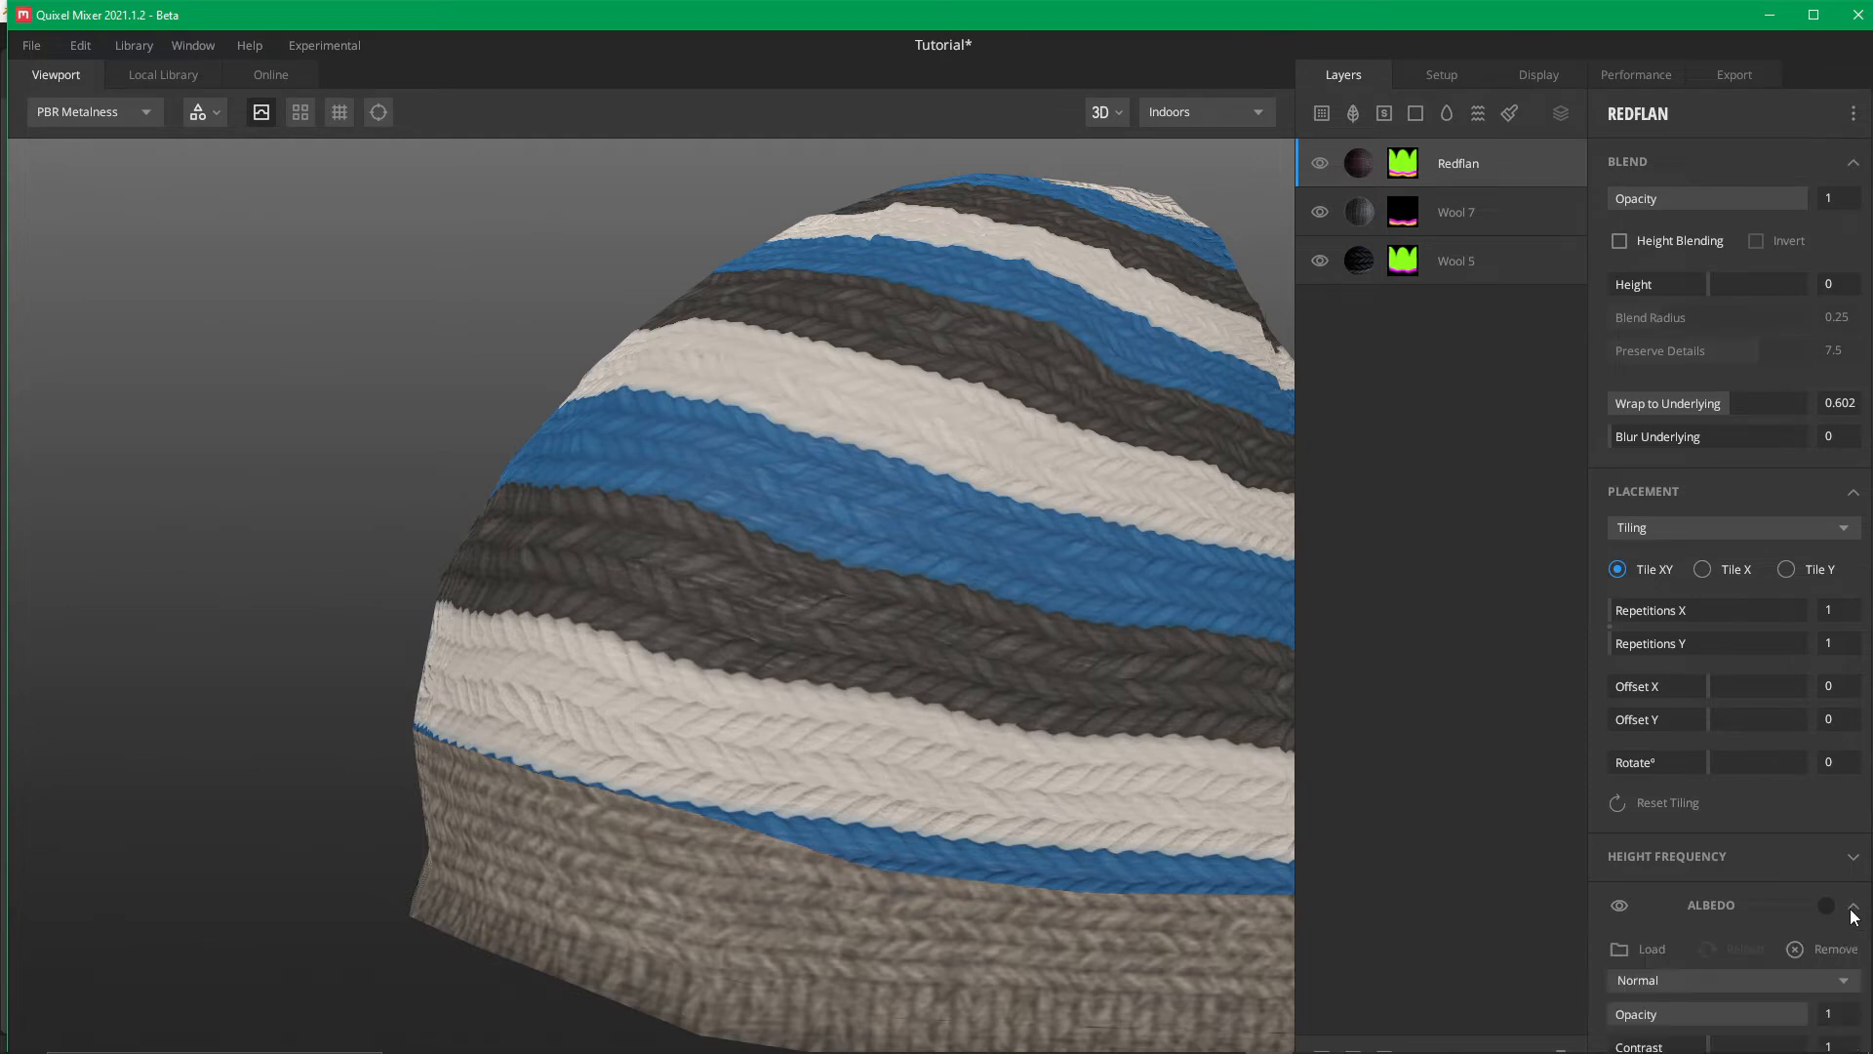
pyautogui.scroll(-2, 1692, 964)
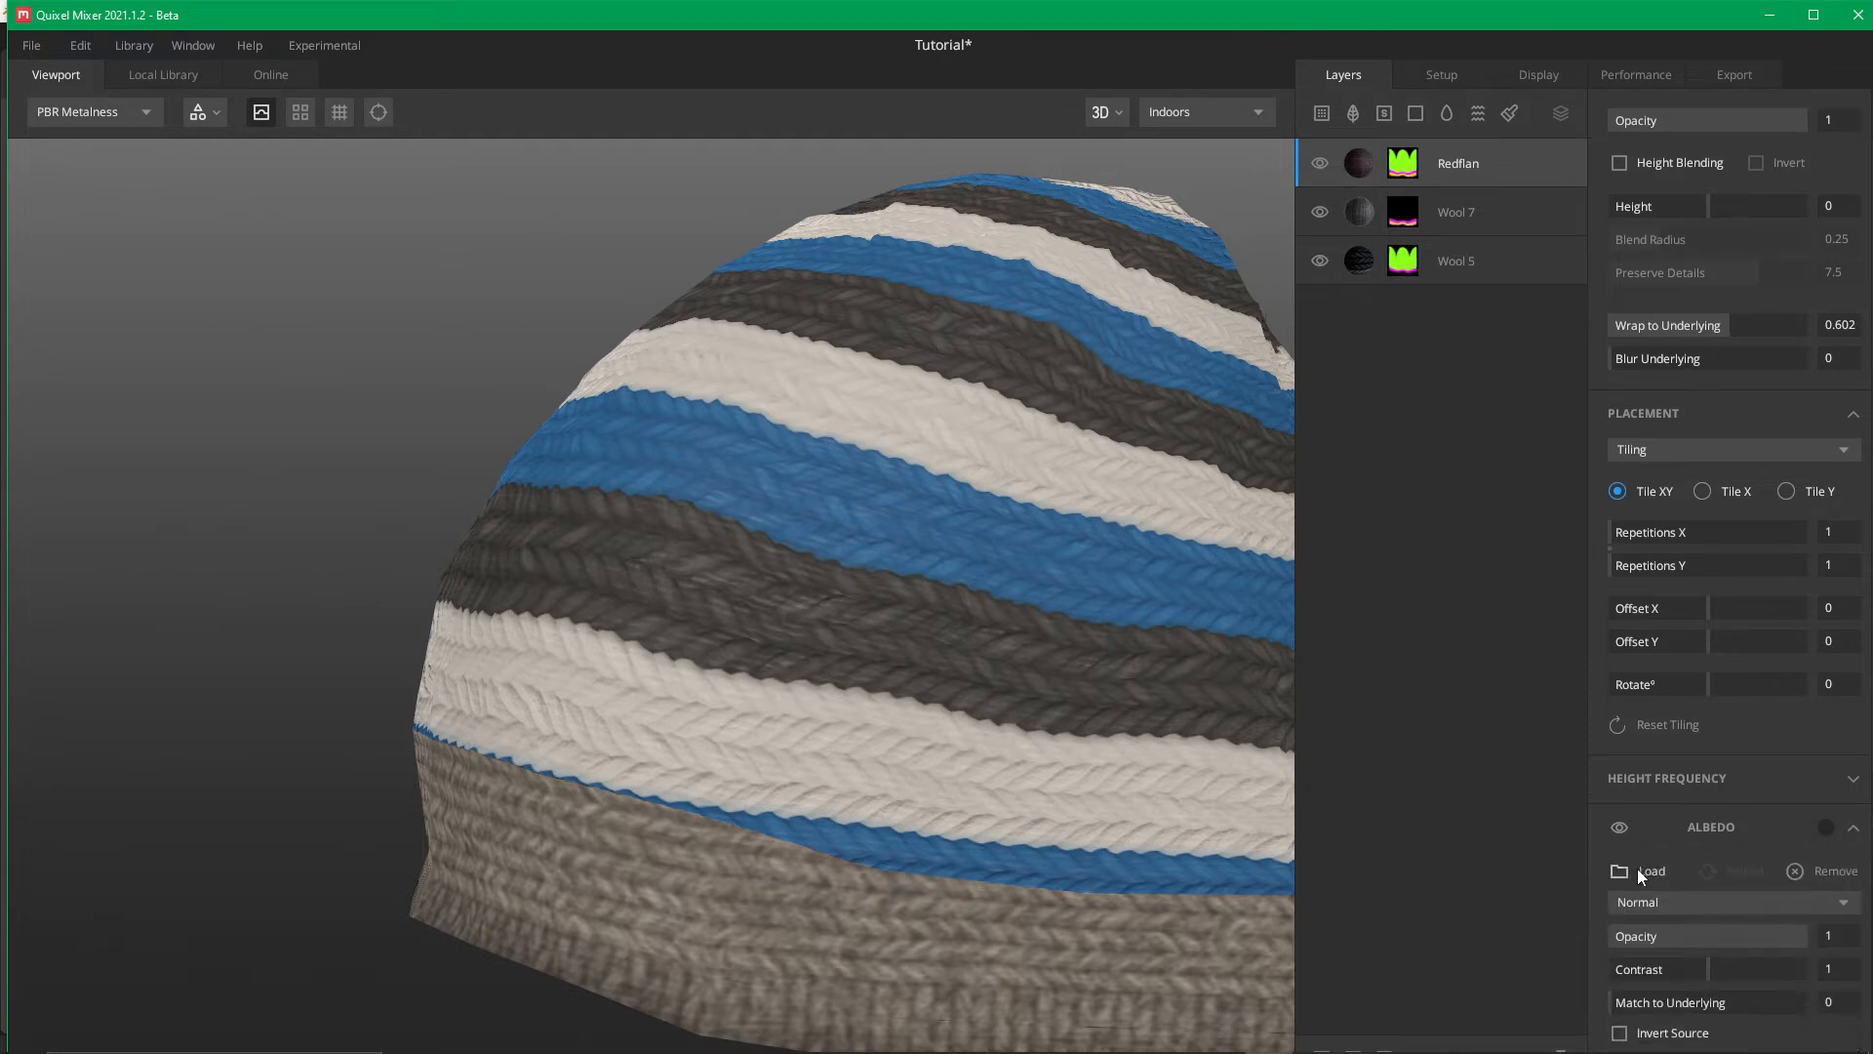
pyautogui.click(1645, 870)
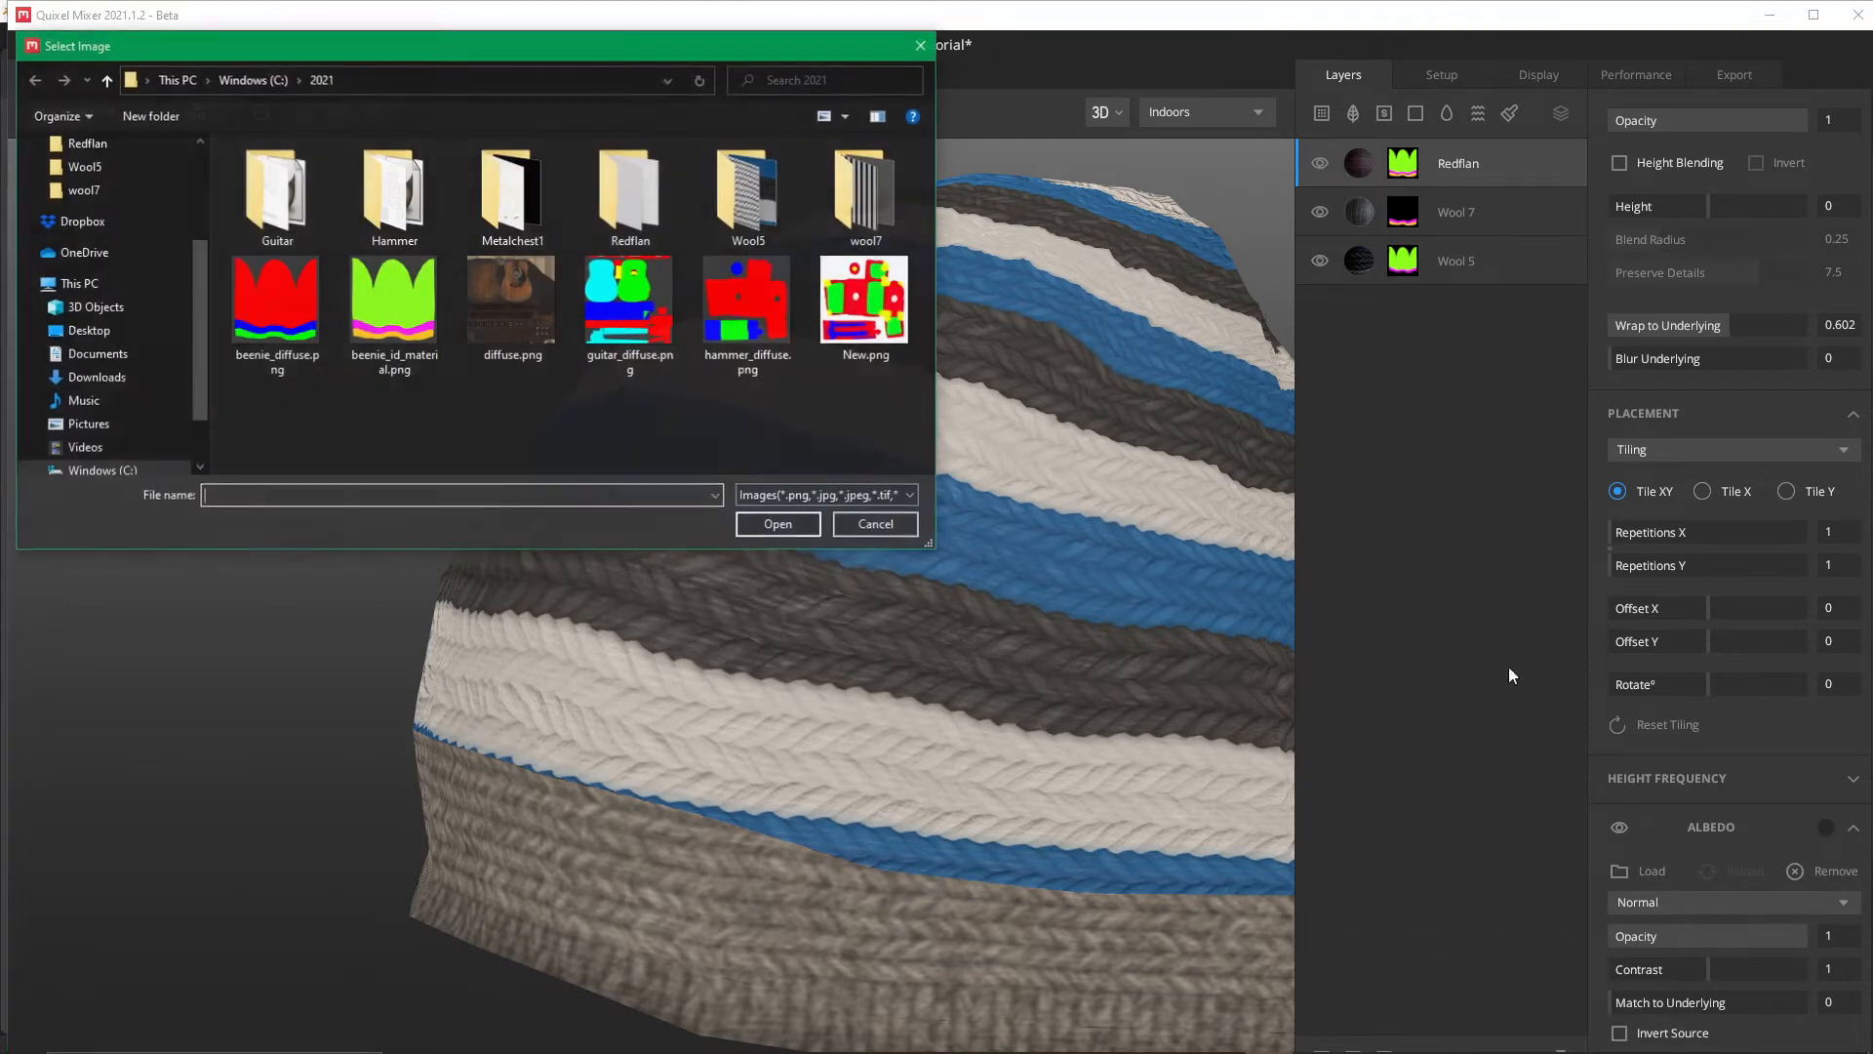
pyautogui.doubleClick(638, 185)
pyautogui.doubleClick(252, 185)
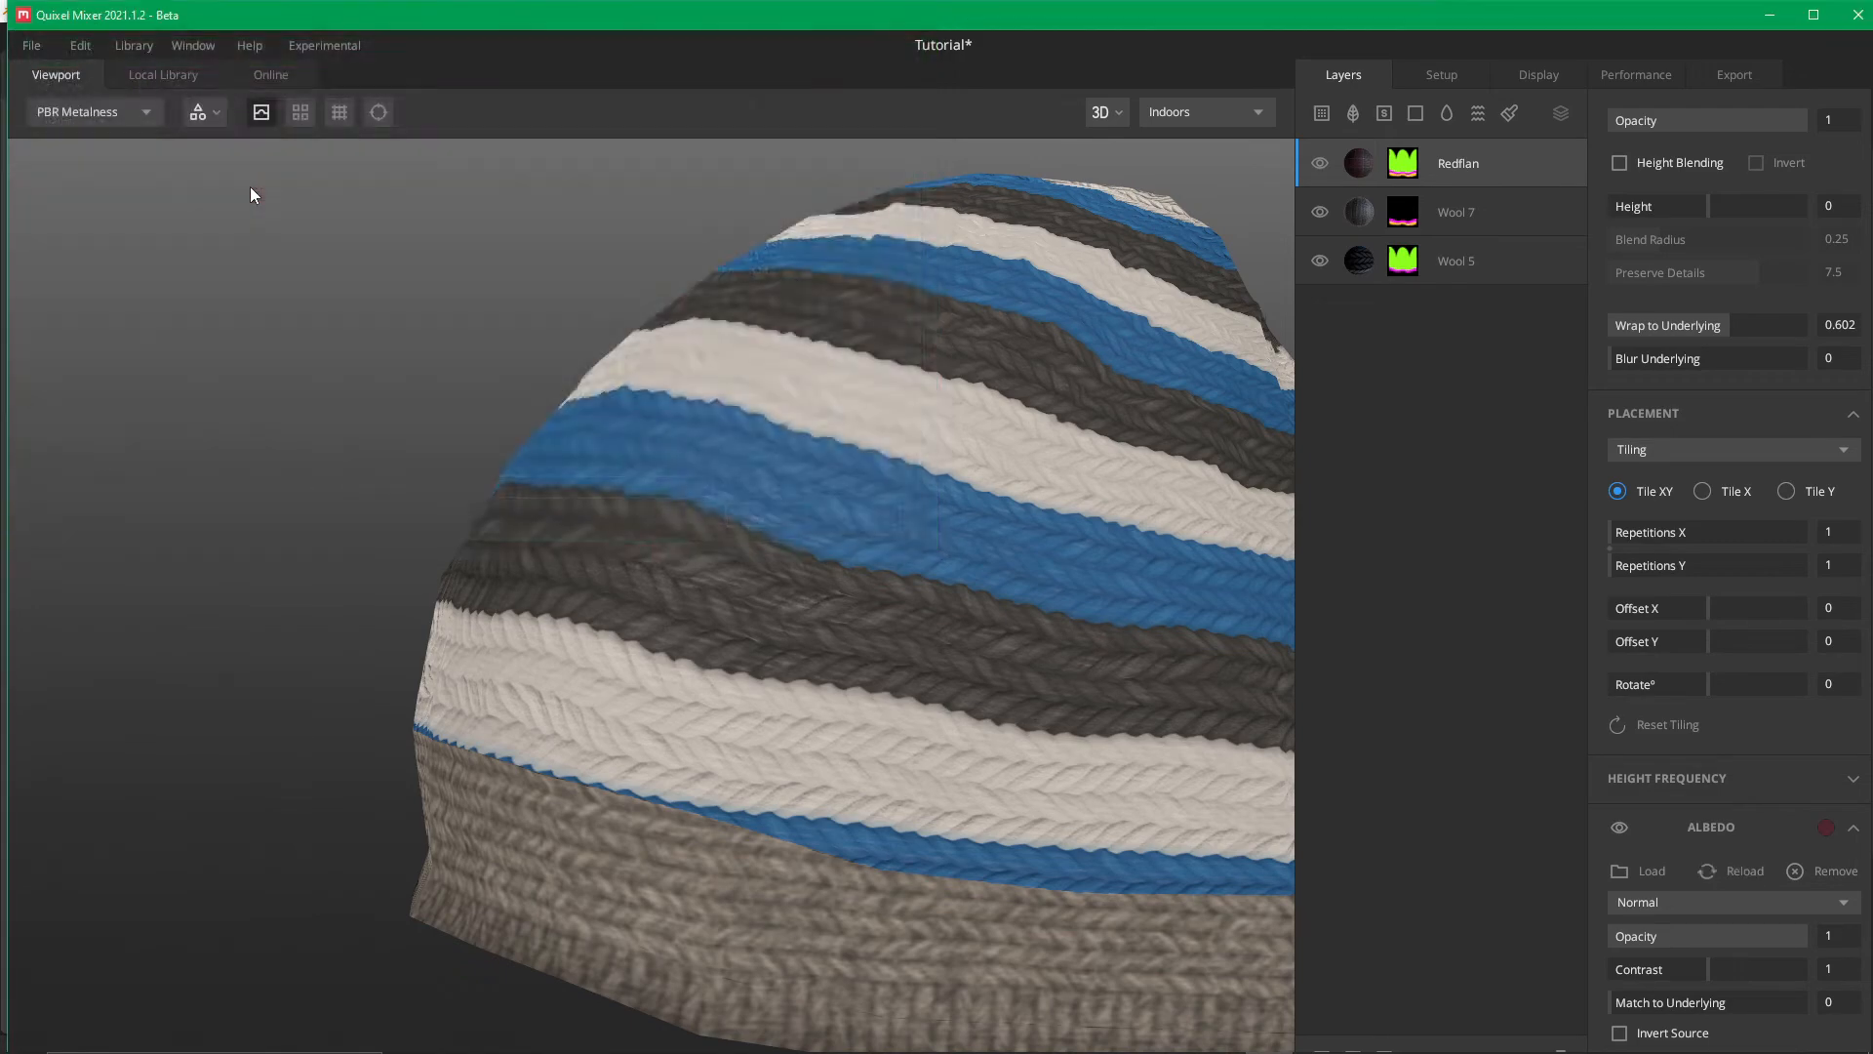
pyautogui.scroll(-5, 851, 607)
pyautogui.scroll(8, 778, 584)
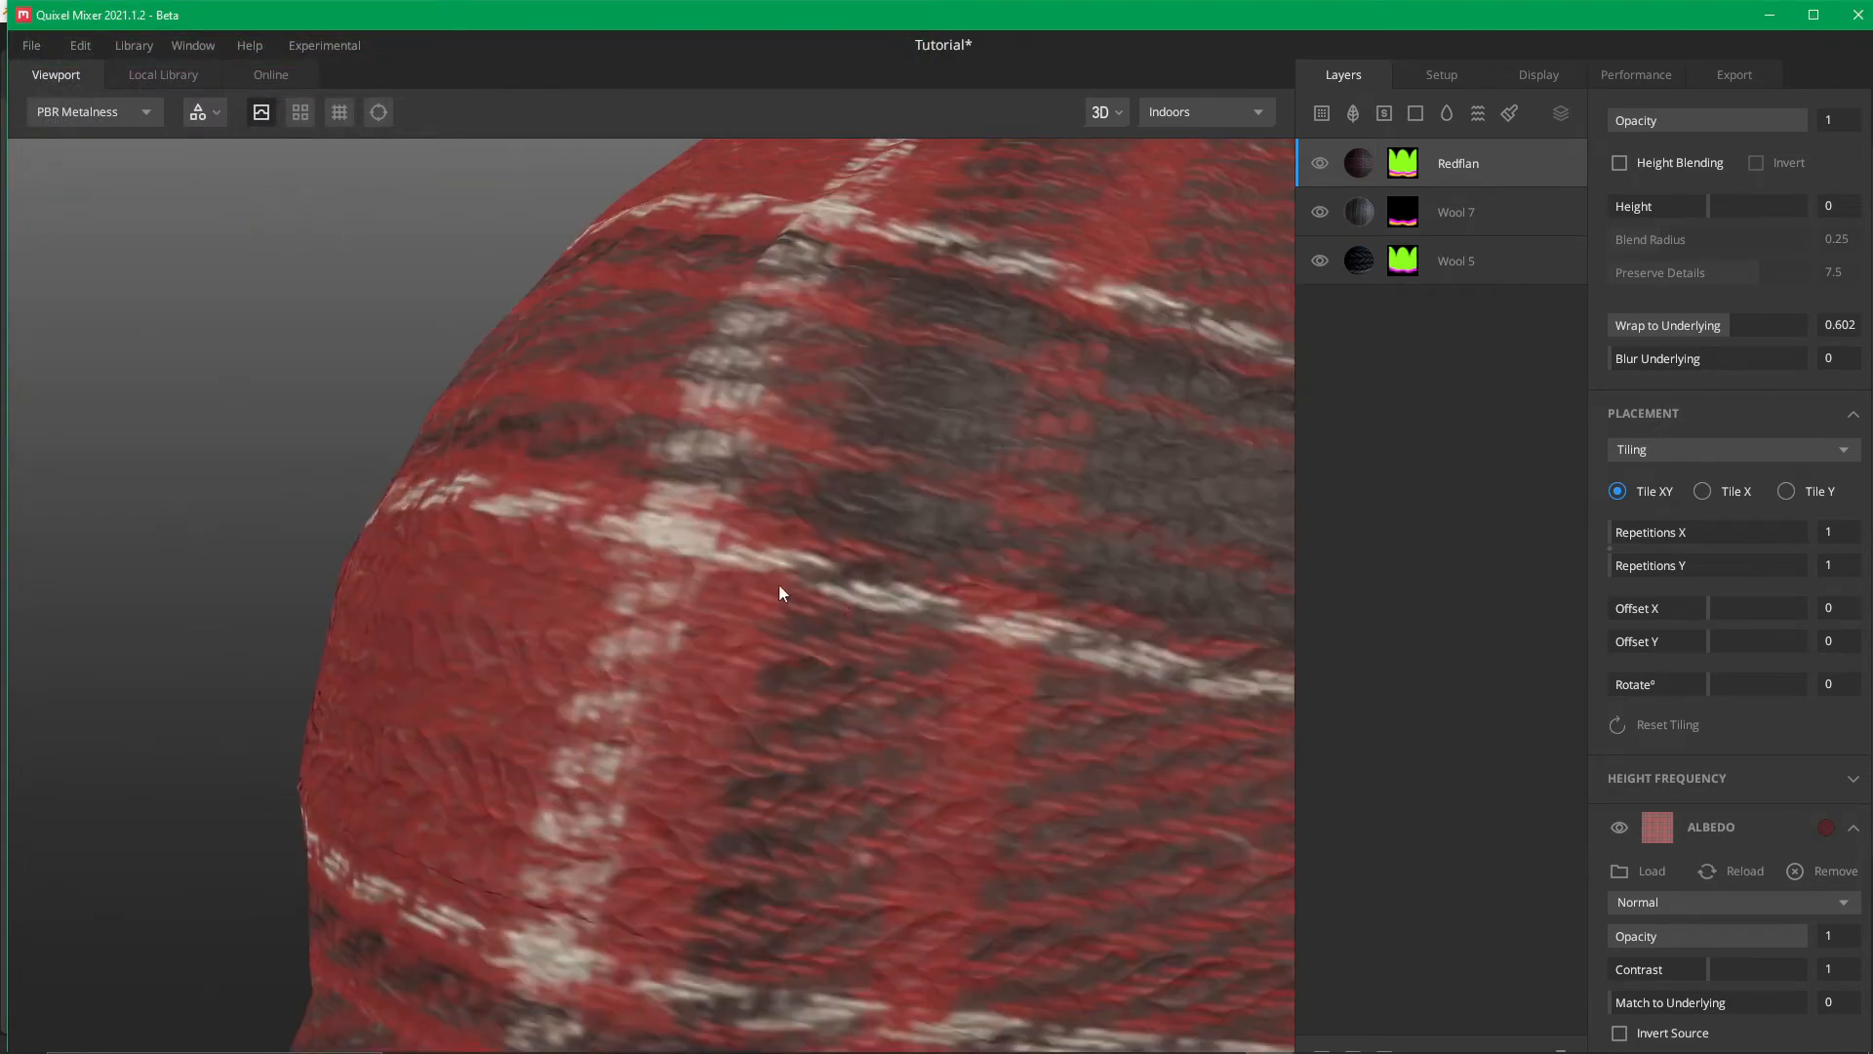
pyautogui.scroll(-6, 509, 401)
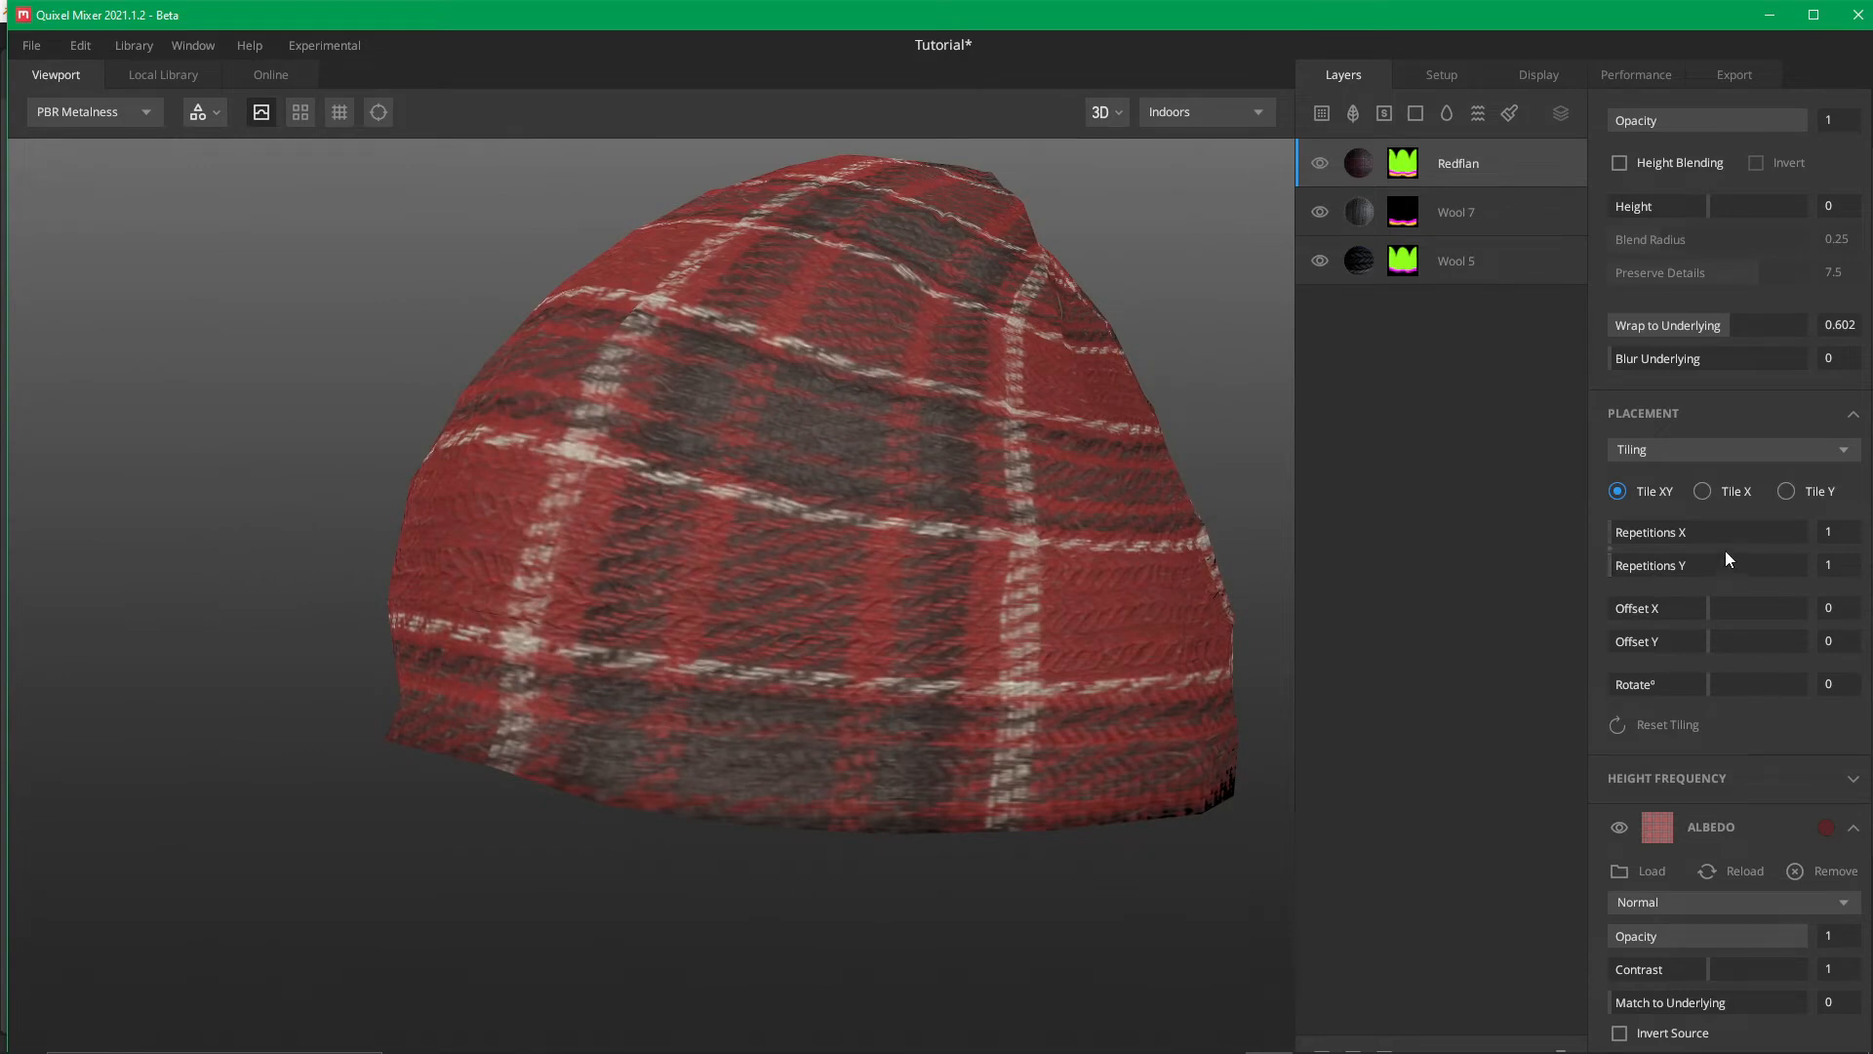
pyautogui.scroll(-3, 1701, 870)
pyautogui.click(1746, 689)
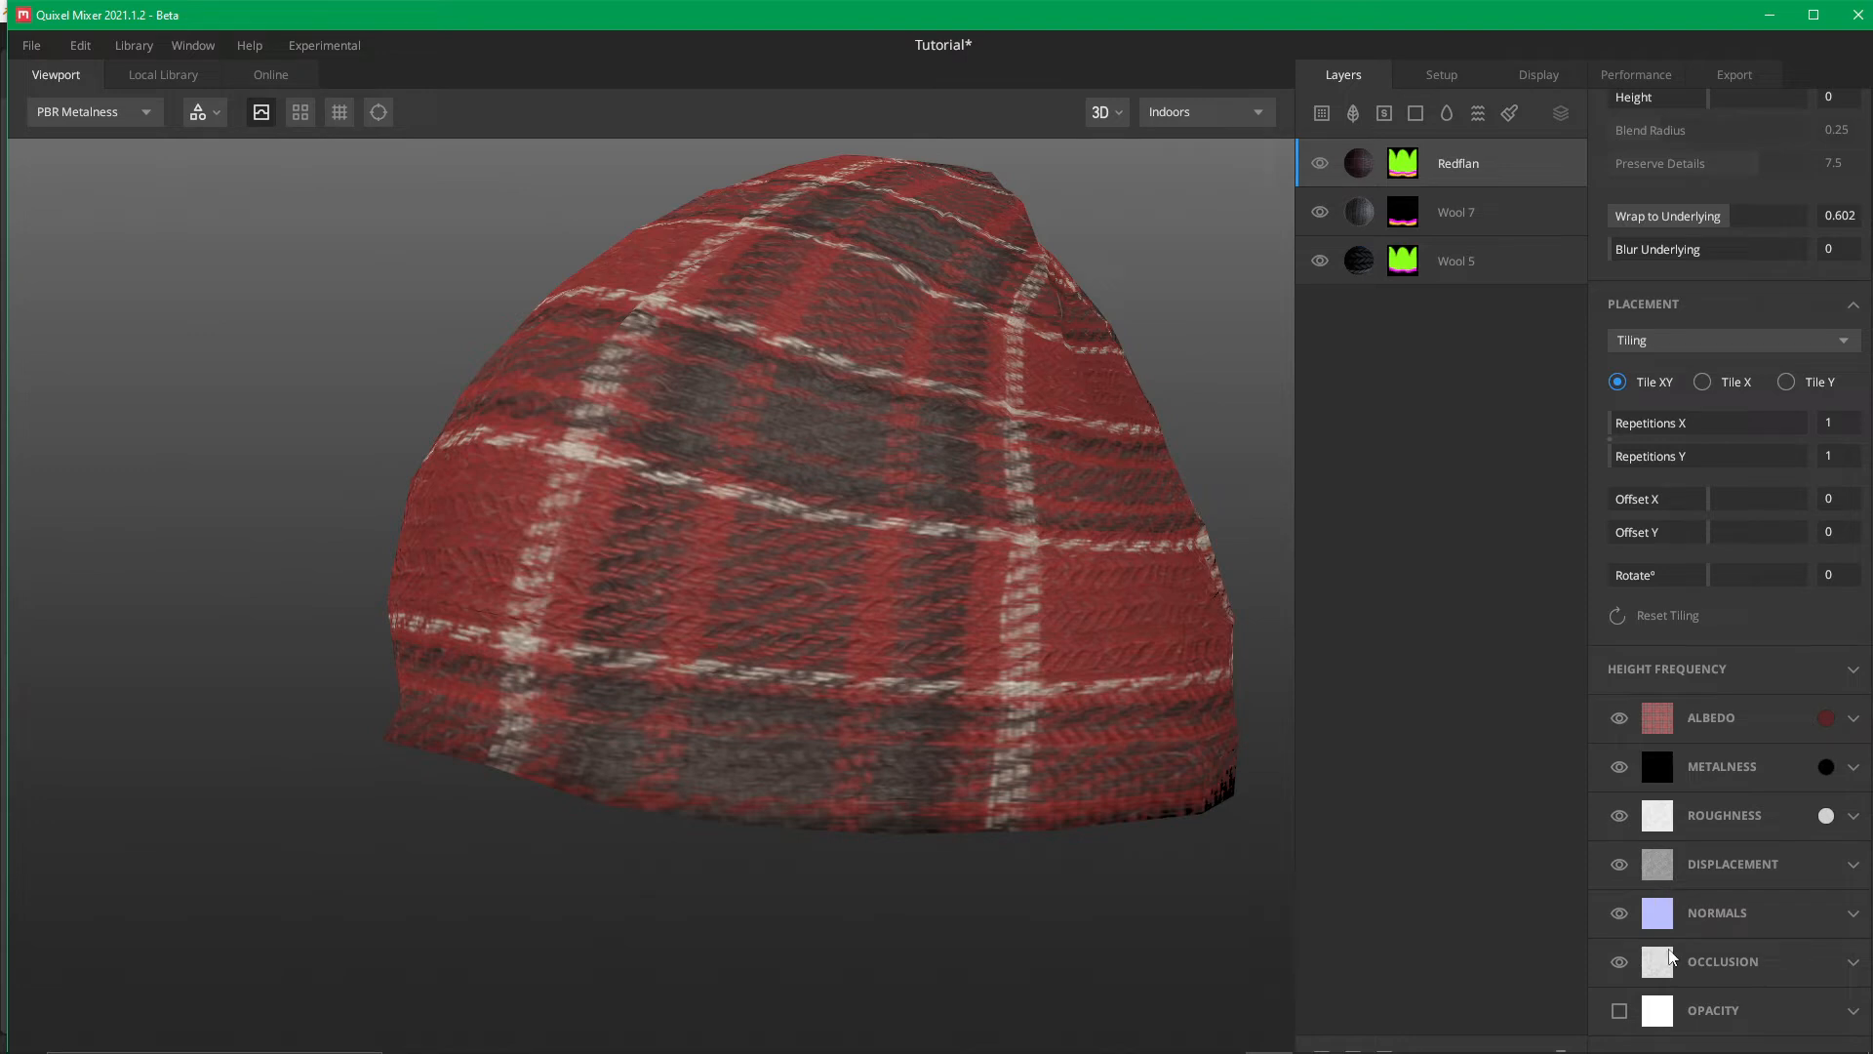
# Load TexturesCom_Fabric_Flannel4_1K_normal.tif as the Redflan layer's normals map
pyautogui.click(1852, 914)
pyautogui.click(1642, 957)
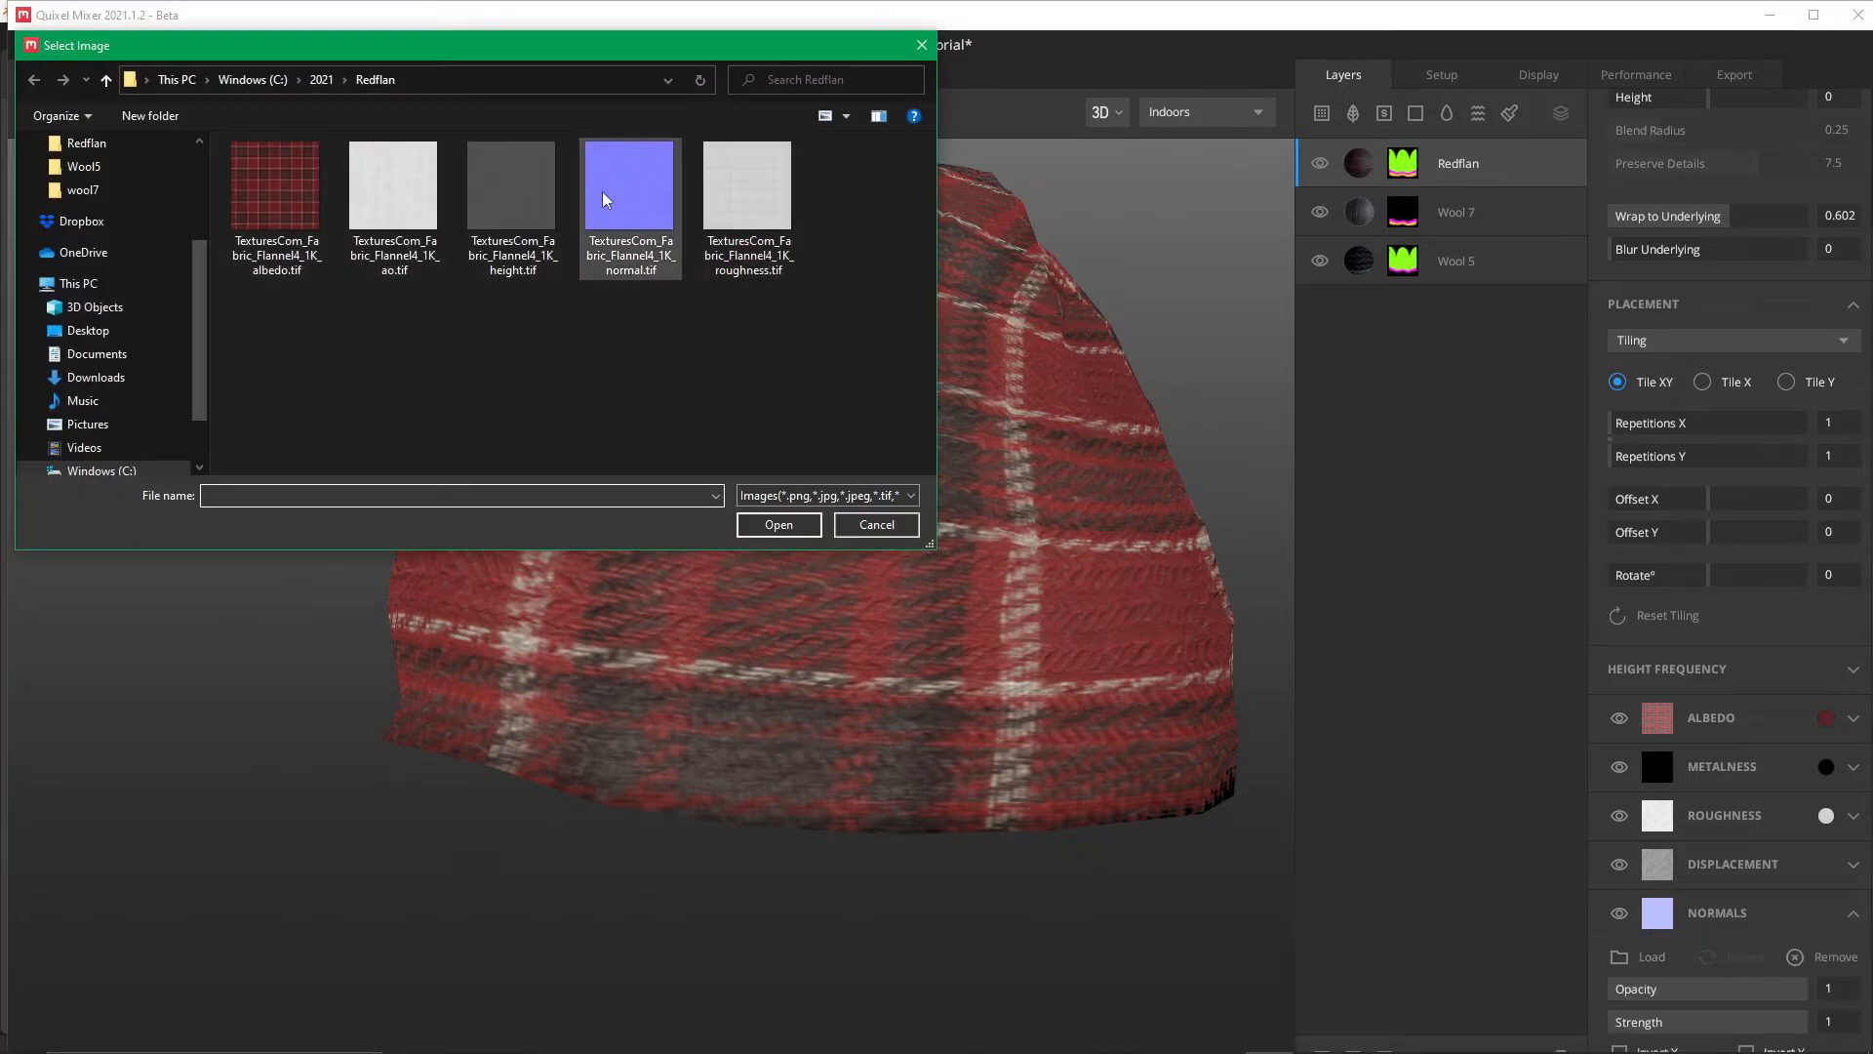
pyautogui.doubleClick(660, 187)
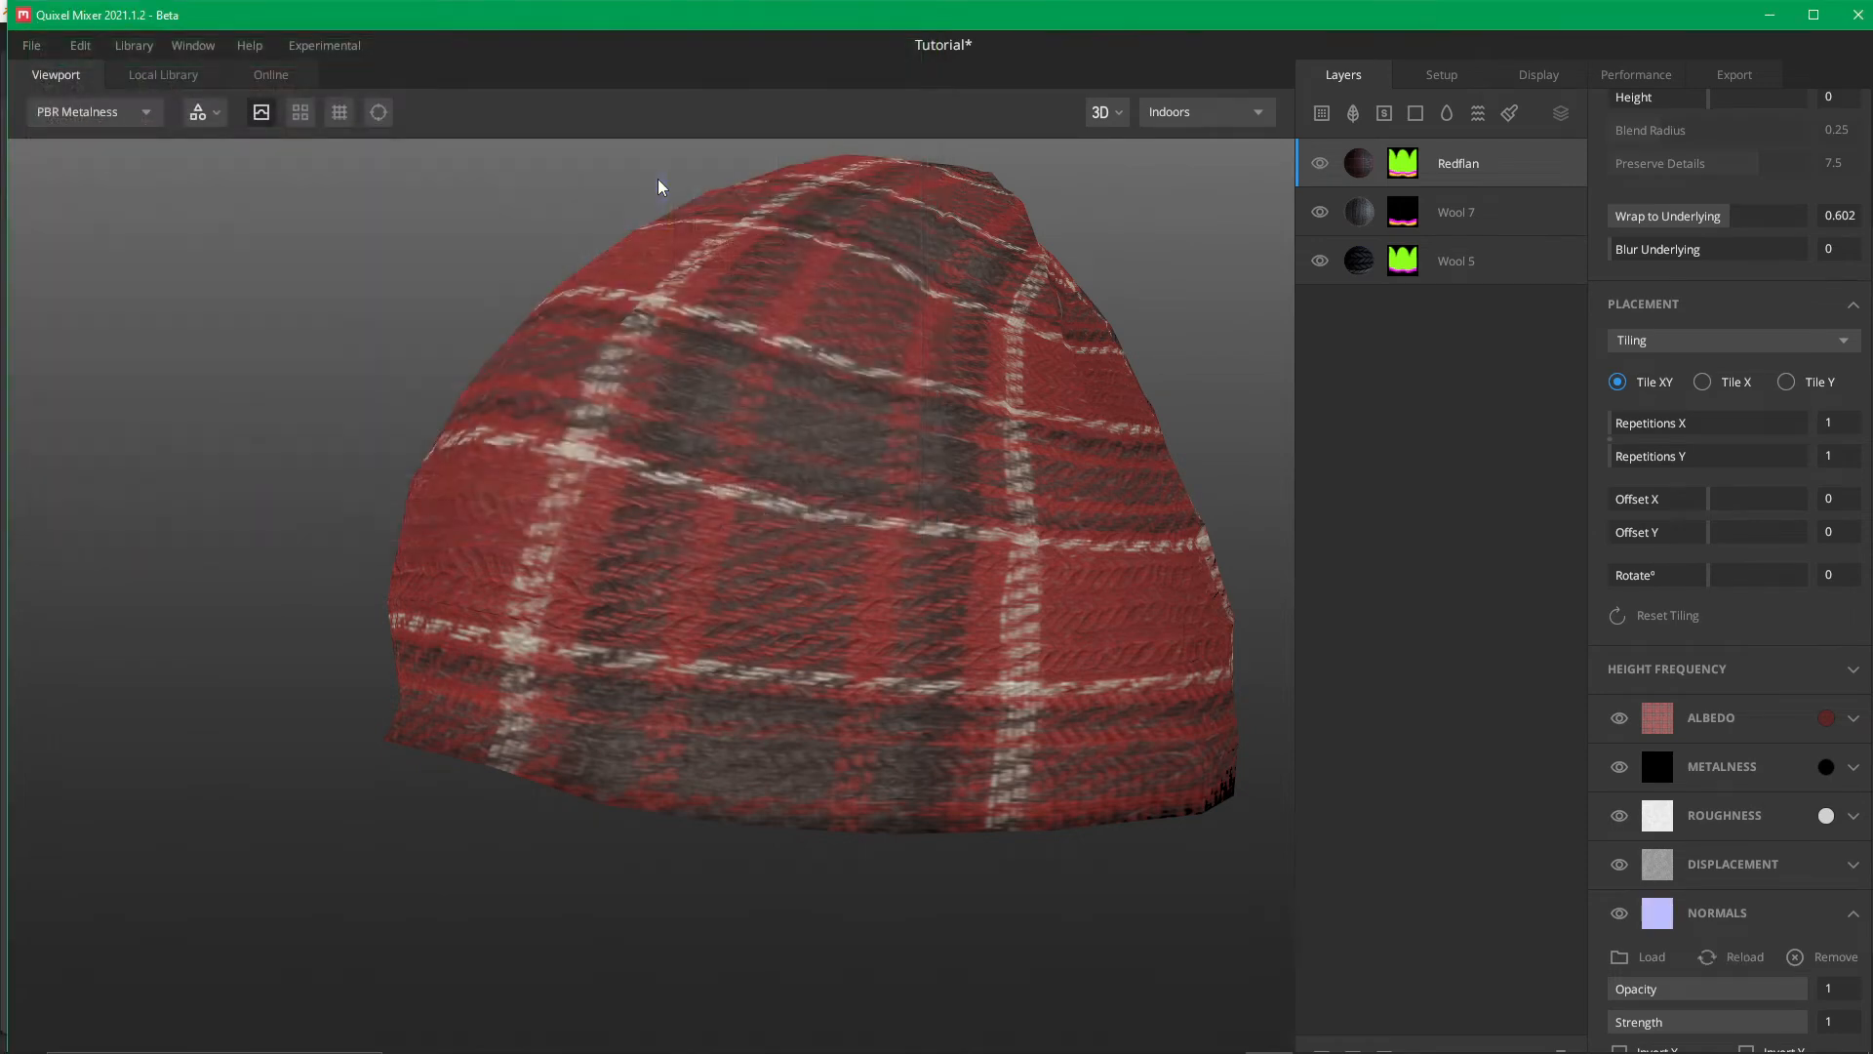
pyautogui.click(1853, 915)
# Load TexturesCom_Fabric_Flannel4_1K_height.tif as the Redflan layer's displacement map
pyautogui.click(1853, 866)
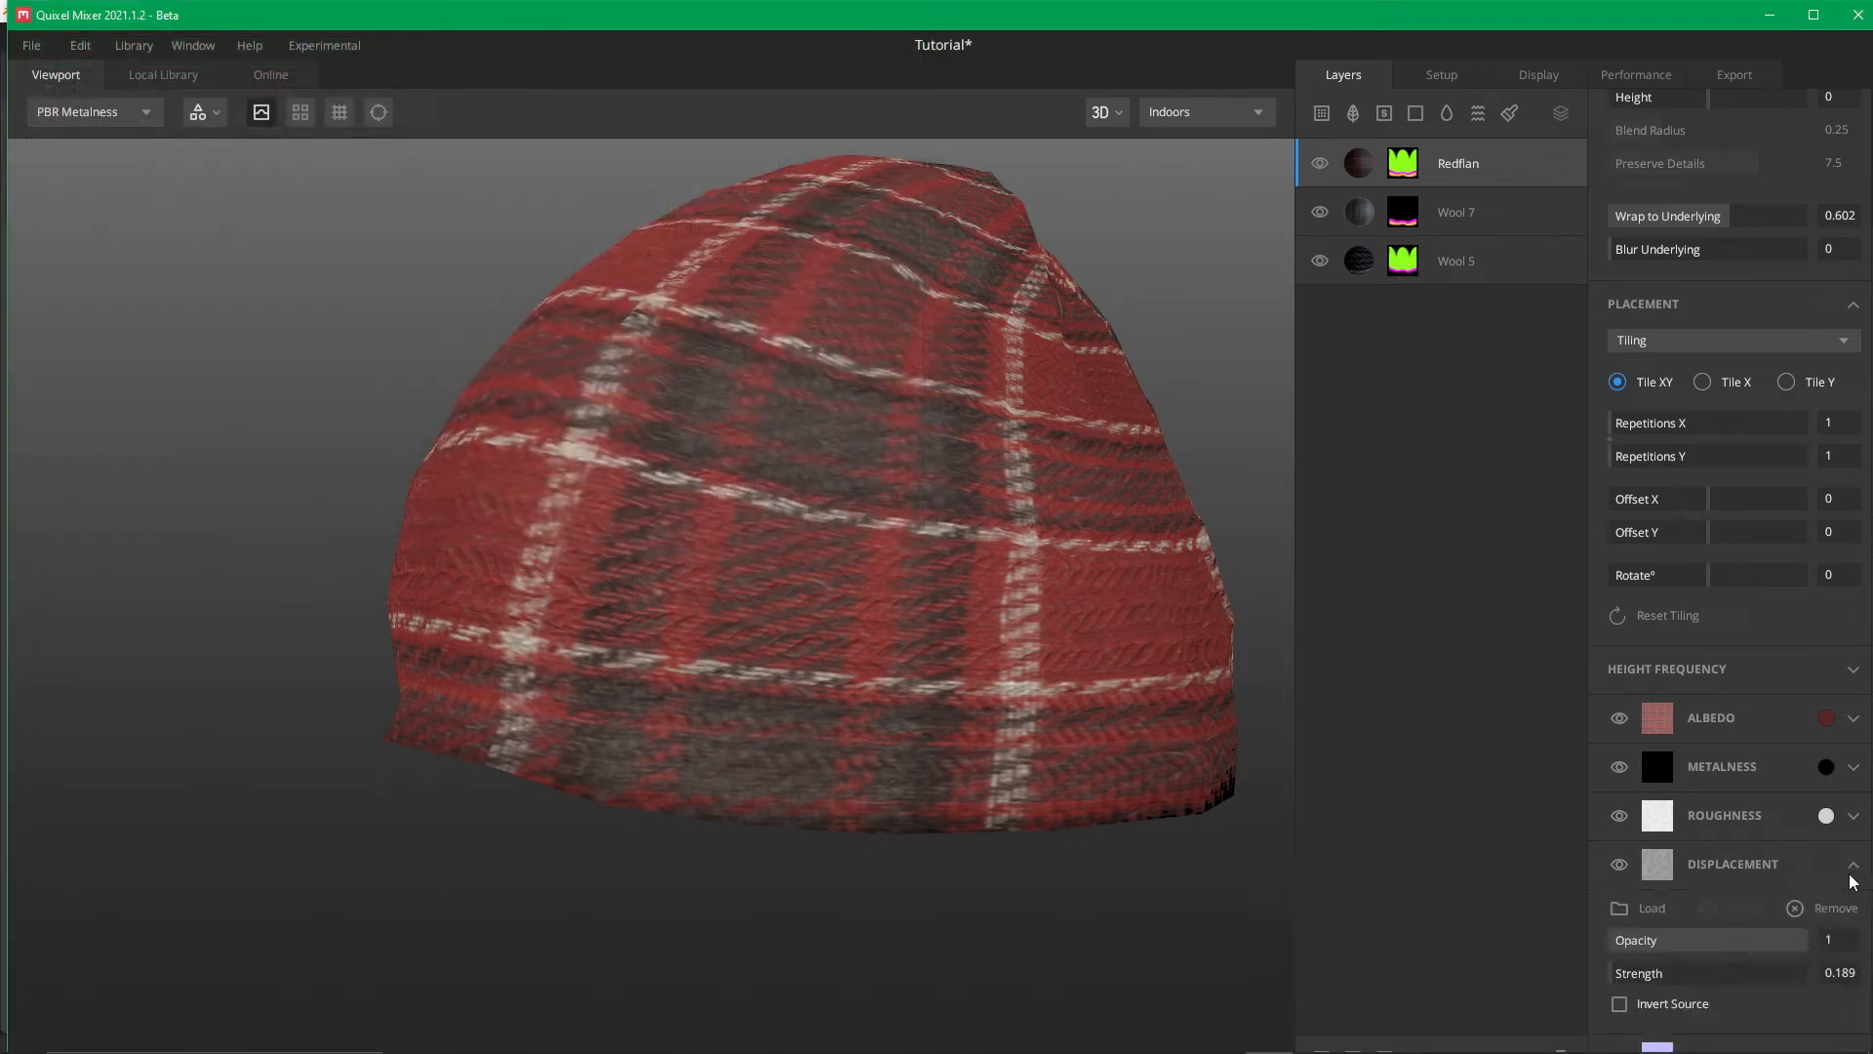
pyautogui.click(1652, 908)
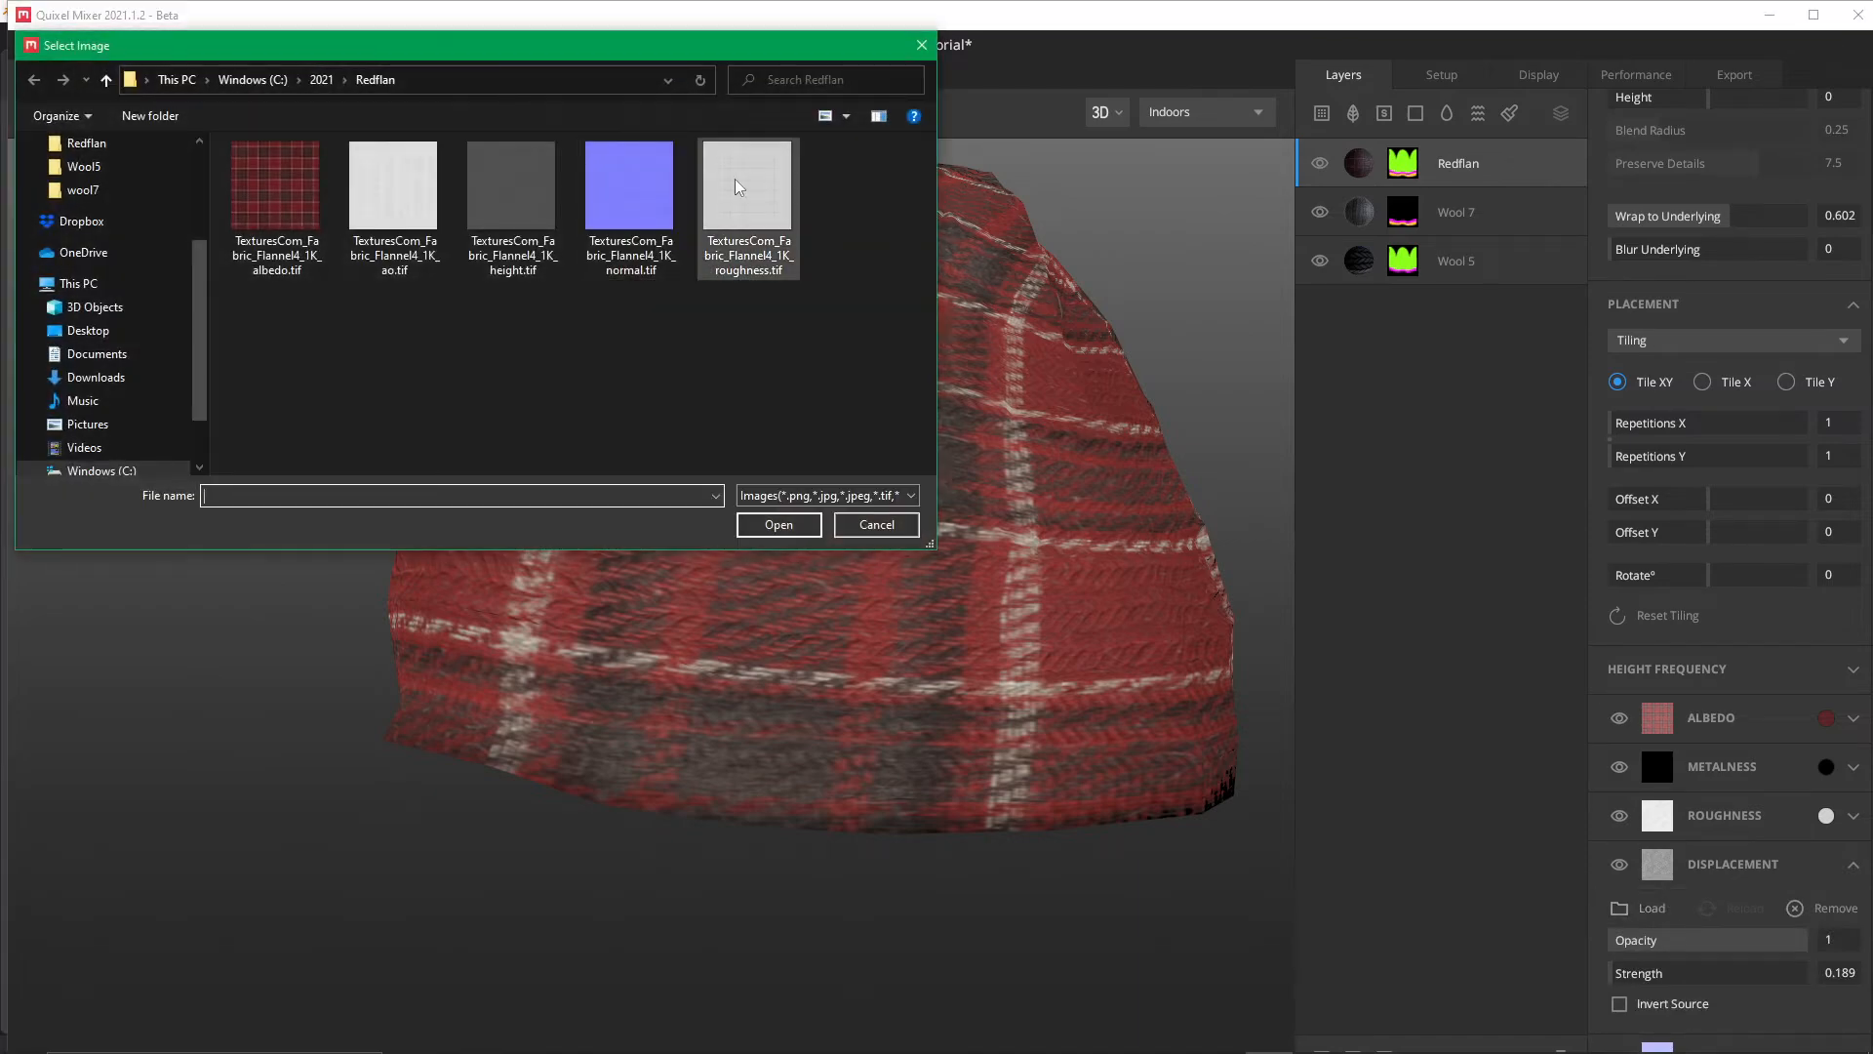
pyautogui.doubleClick(499, 186)
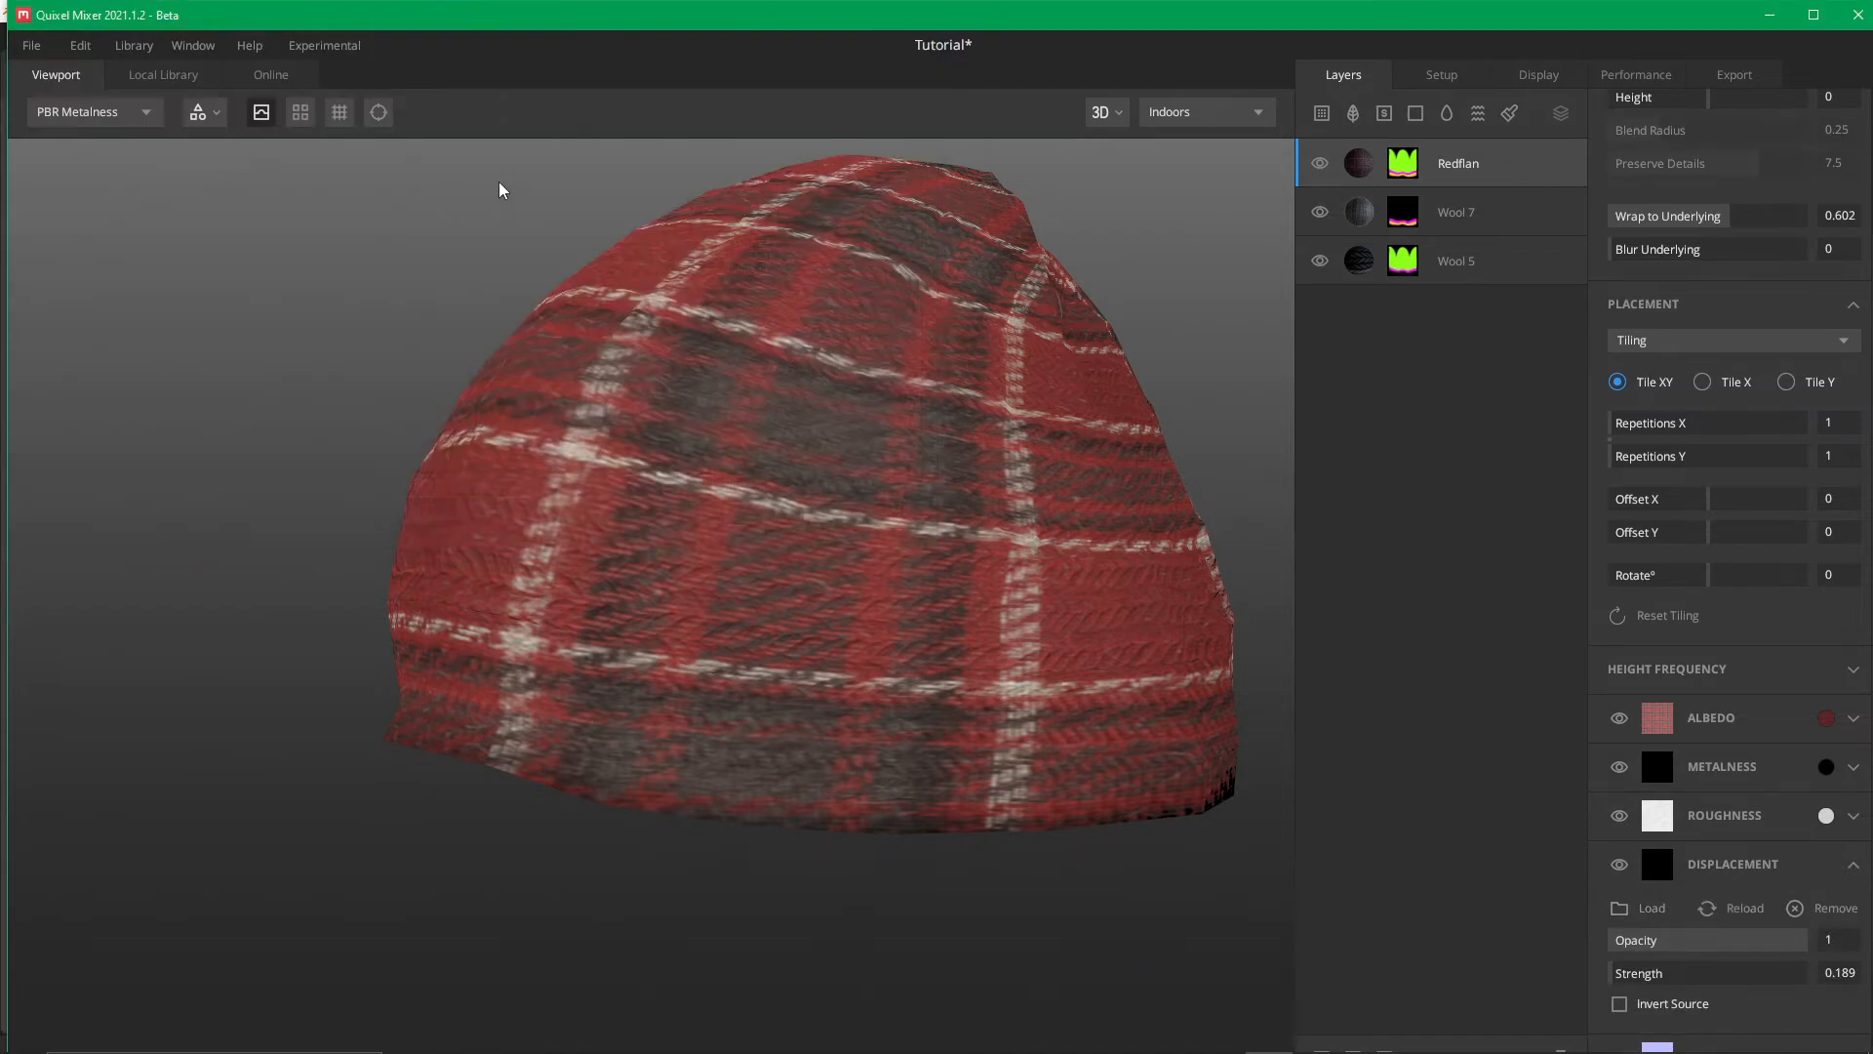
# Load TexturesCom_Fabric_Flannel4_1K_roughness.tif as the Redflan layer's roughness map
pyautogui.moveTo(931, 715); pyautogui.dragTo(1032, 721, button='middle')
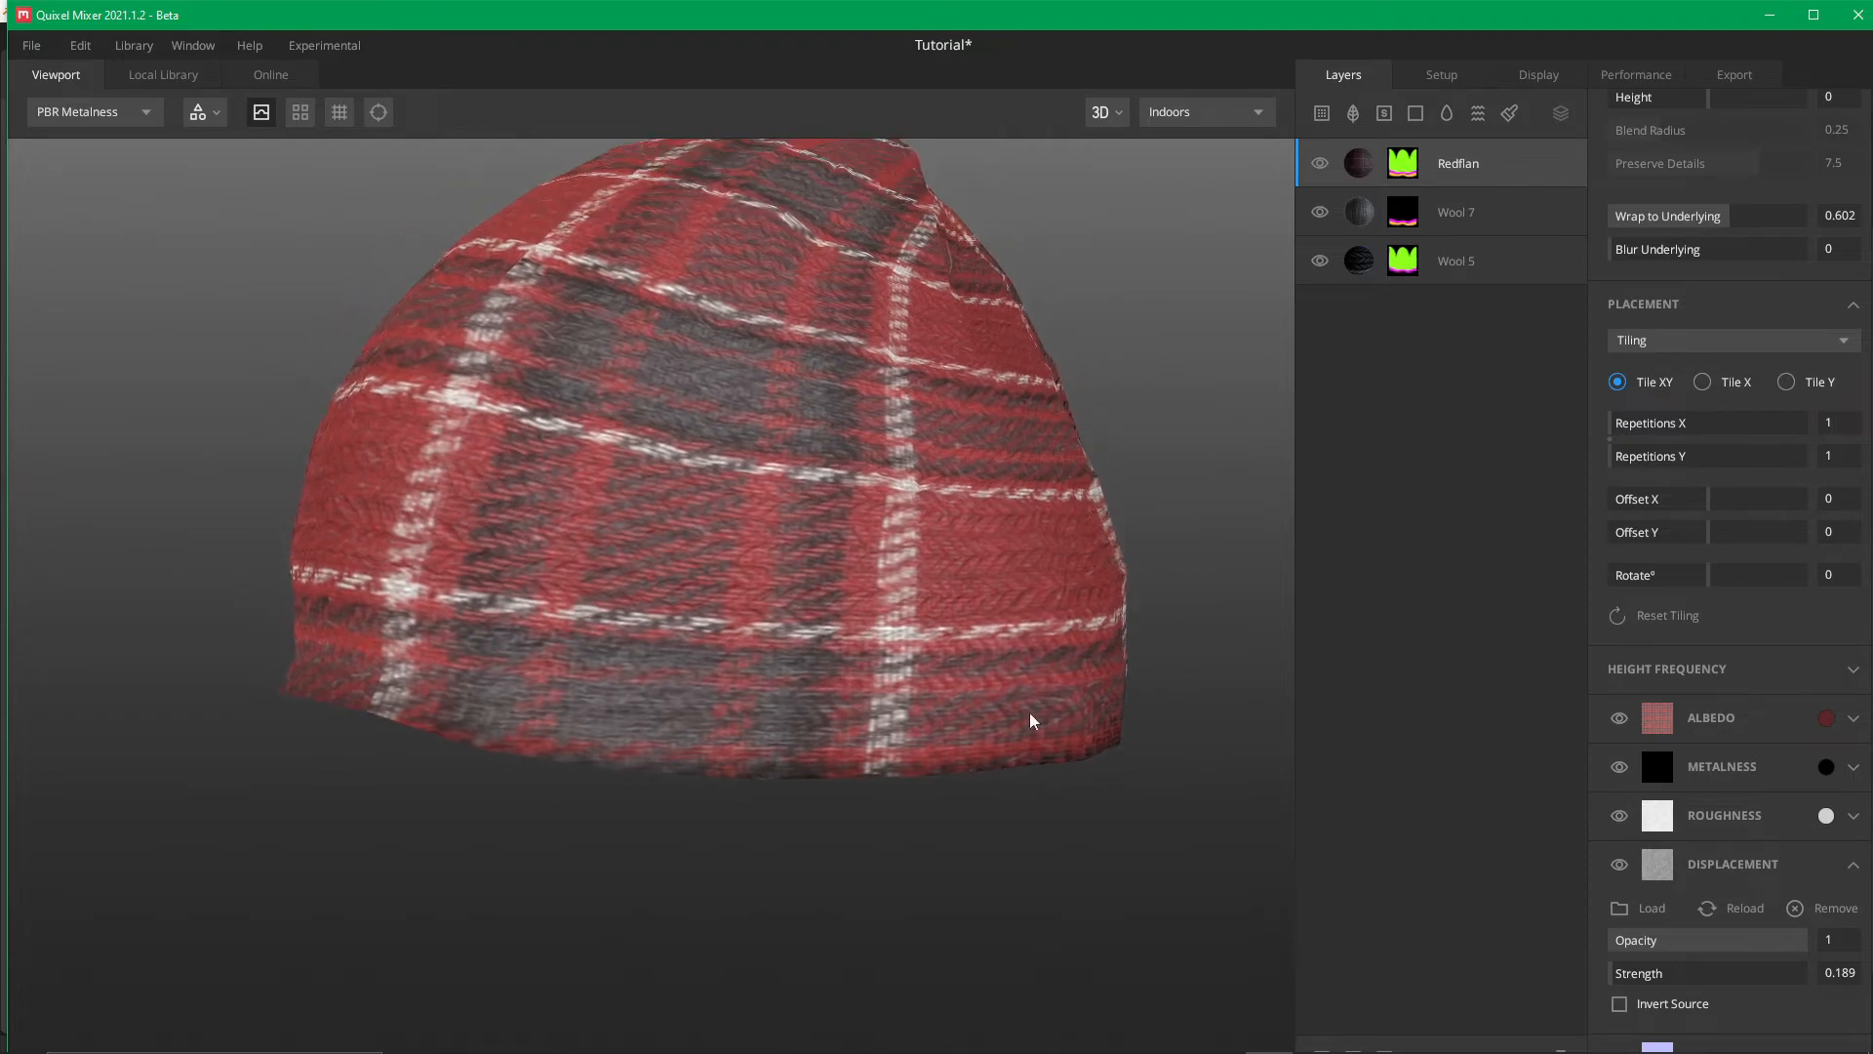
pyautogui.click(1853, 818)
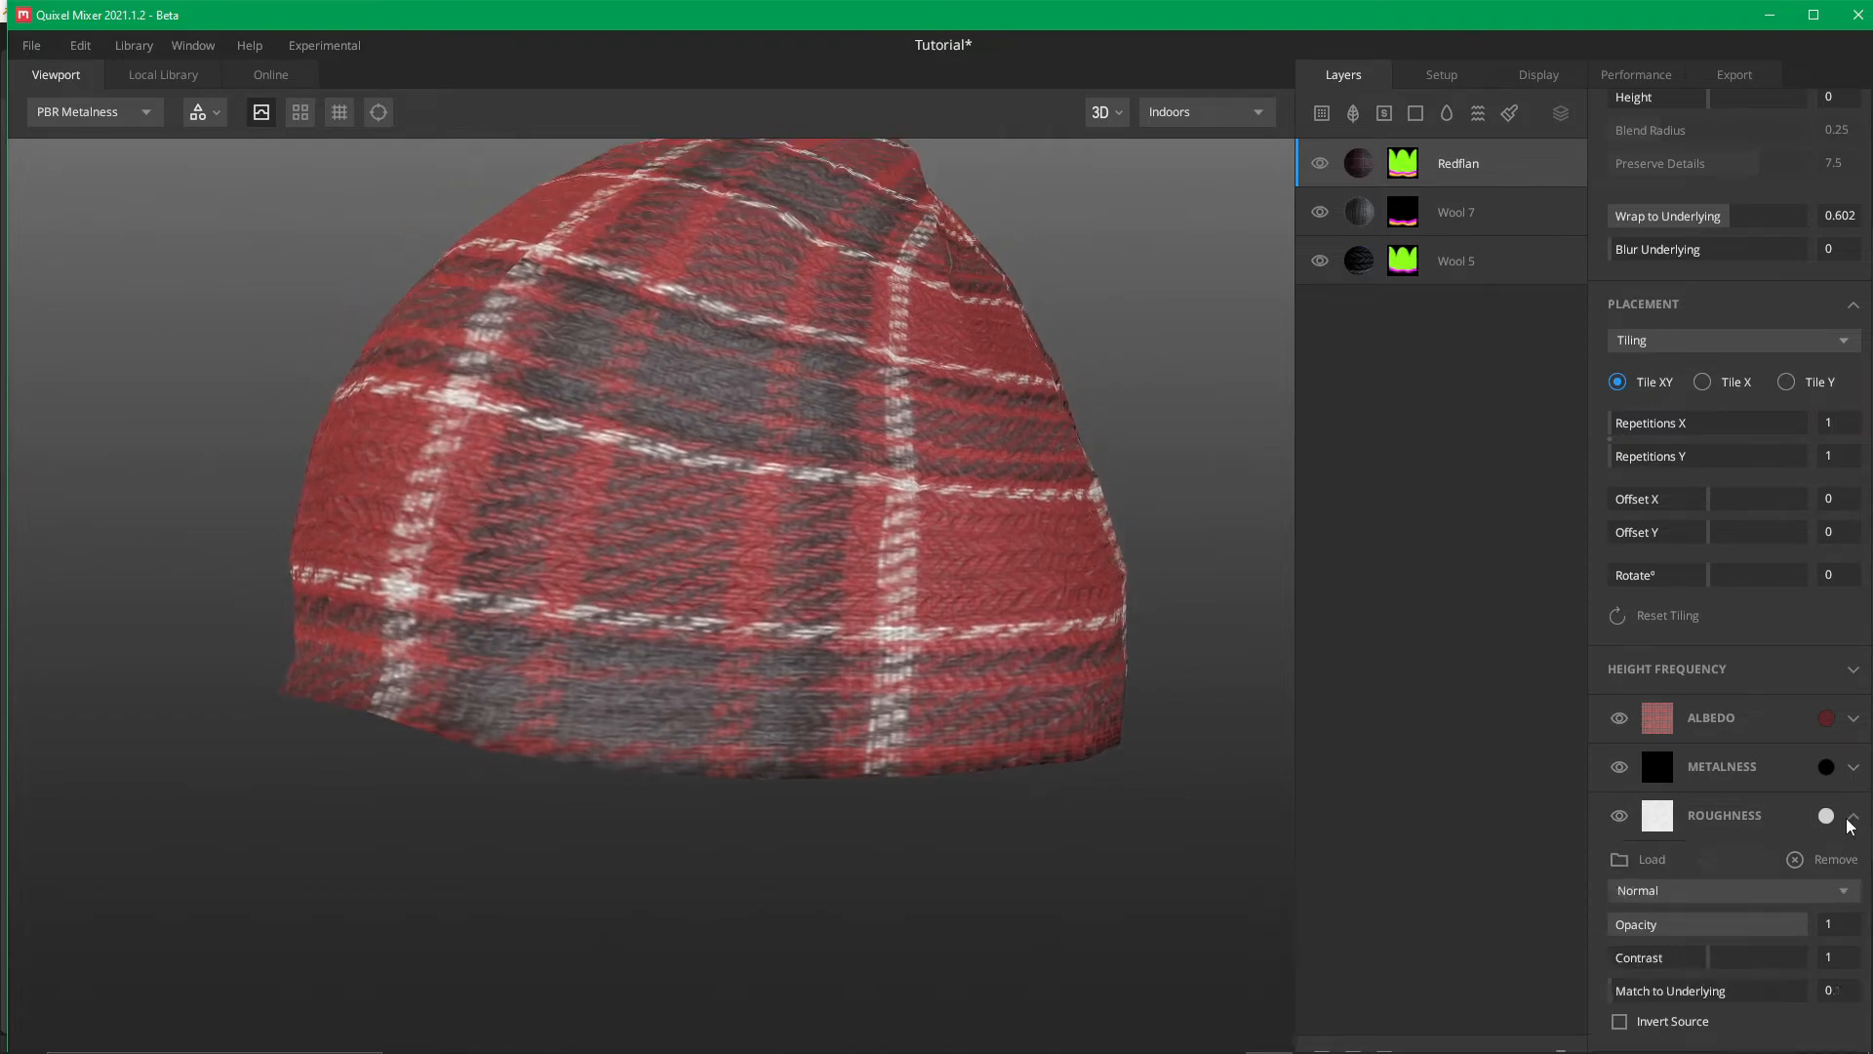
pyautogui.click(1625, 861)
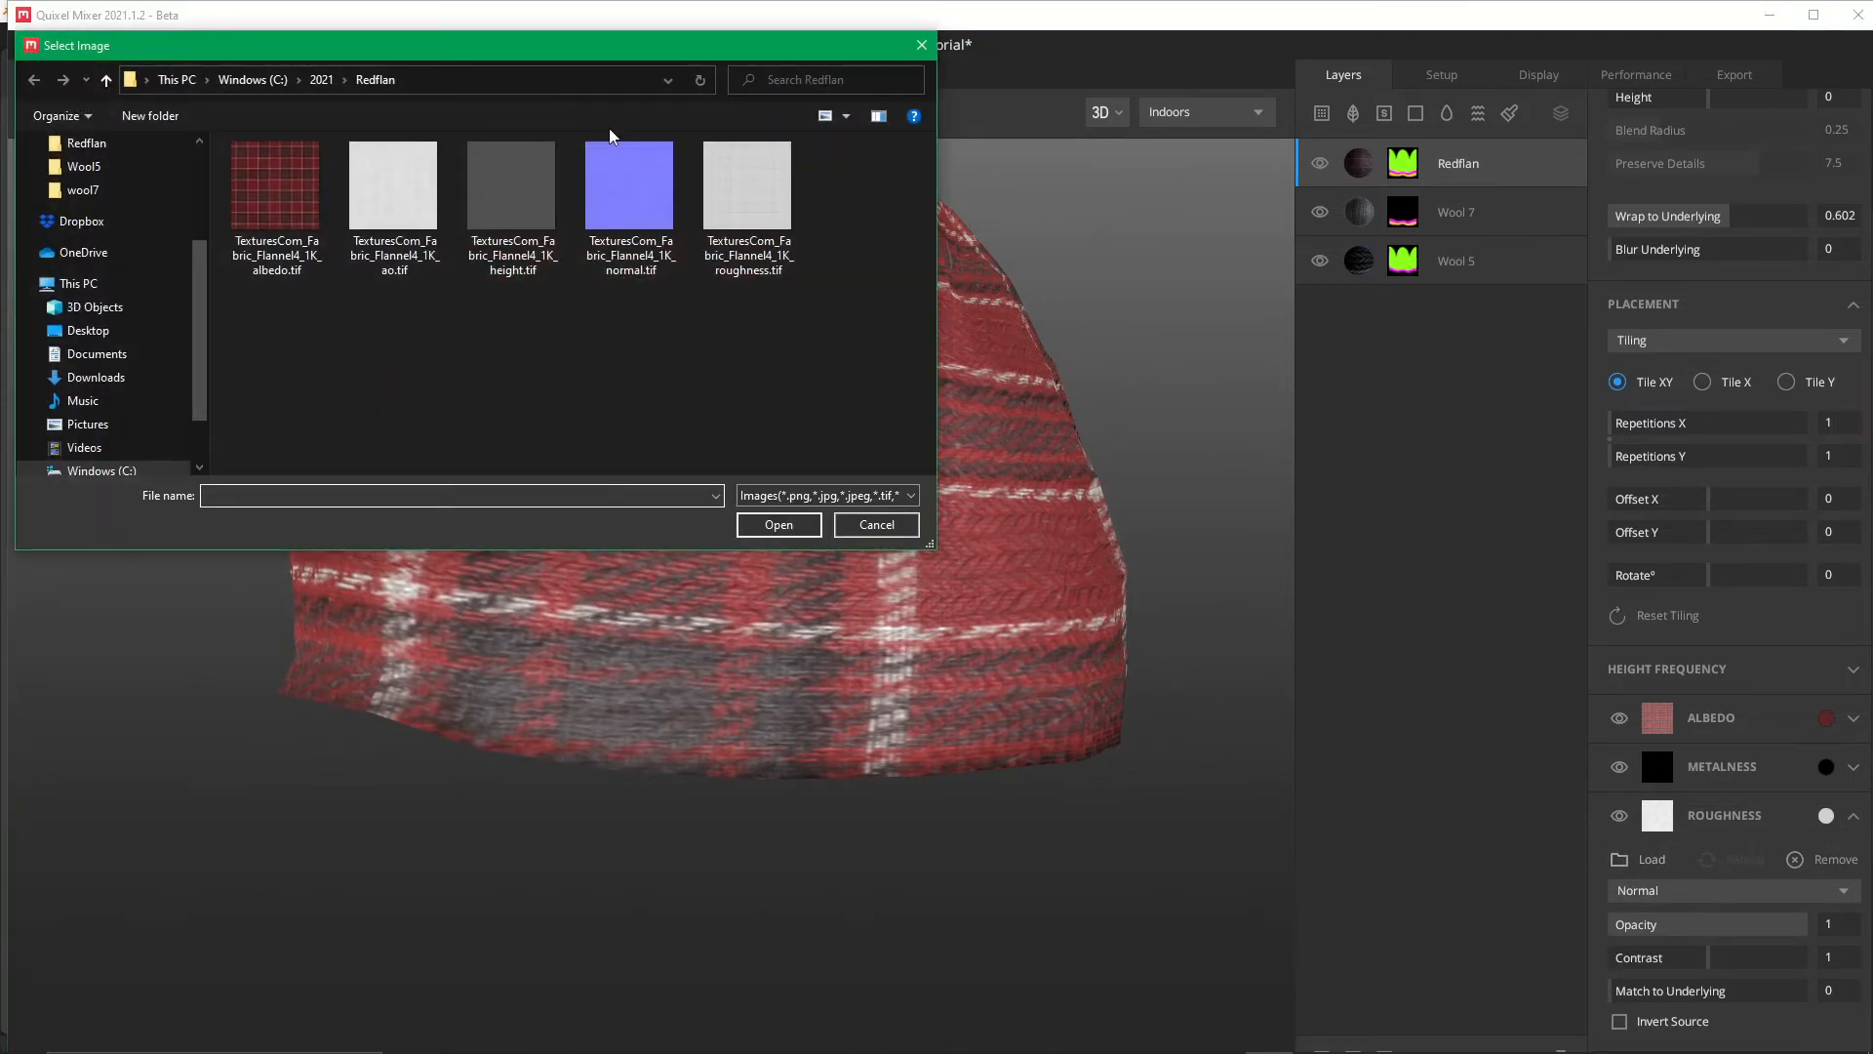
pyautogui.doubleClick(739, 210)
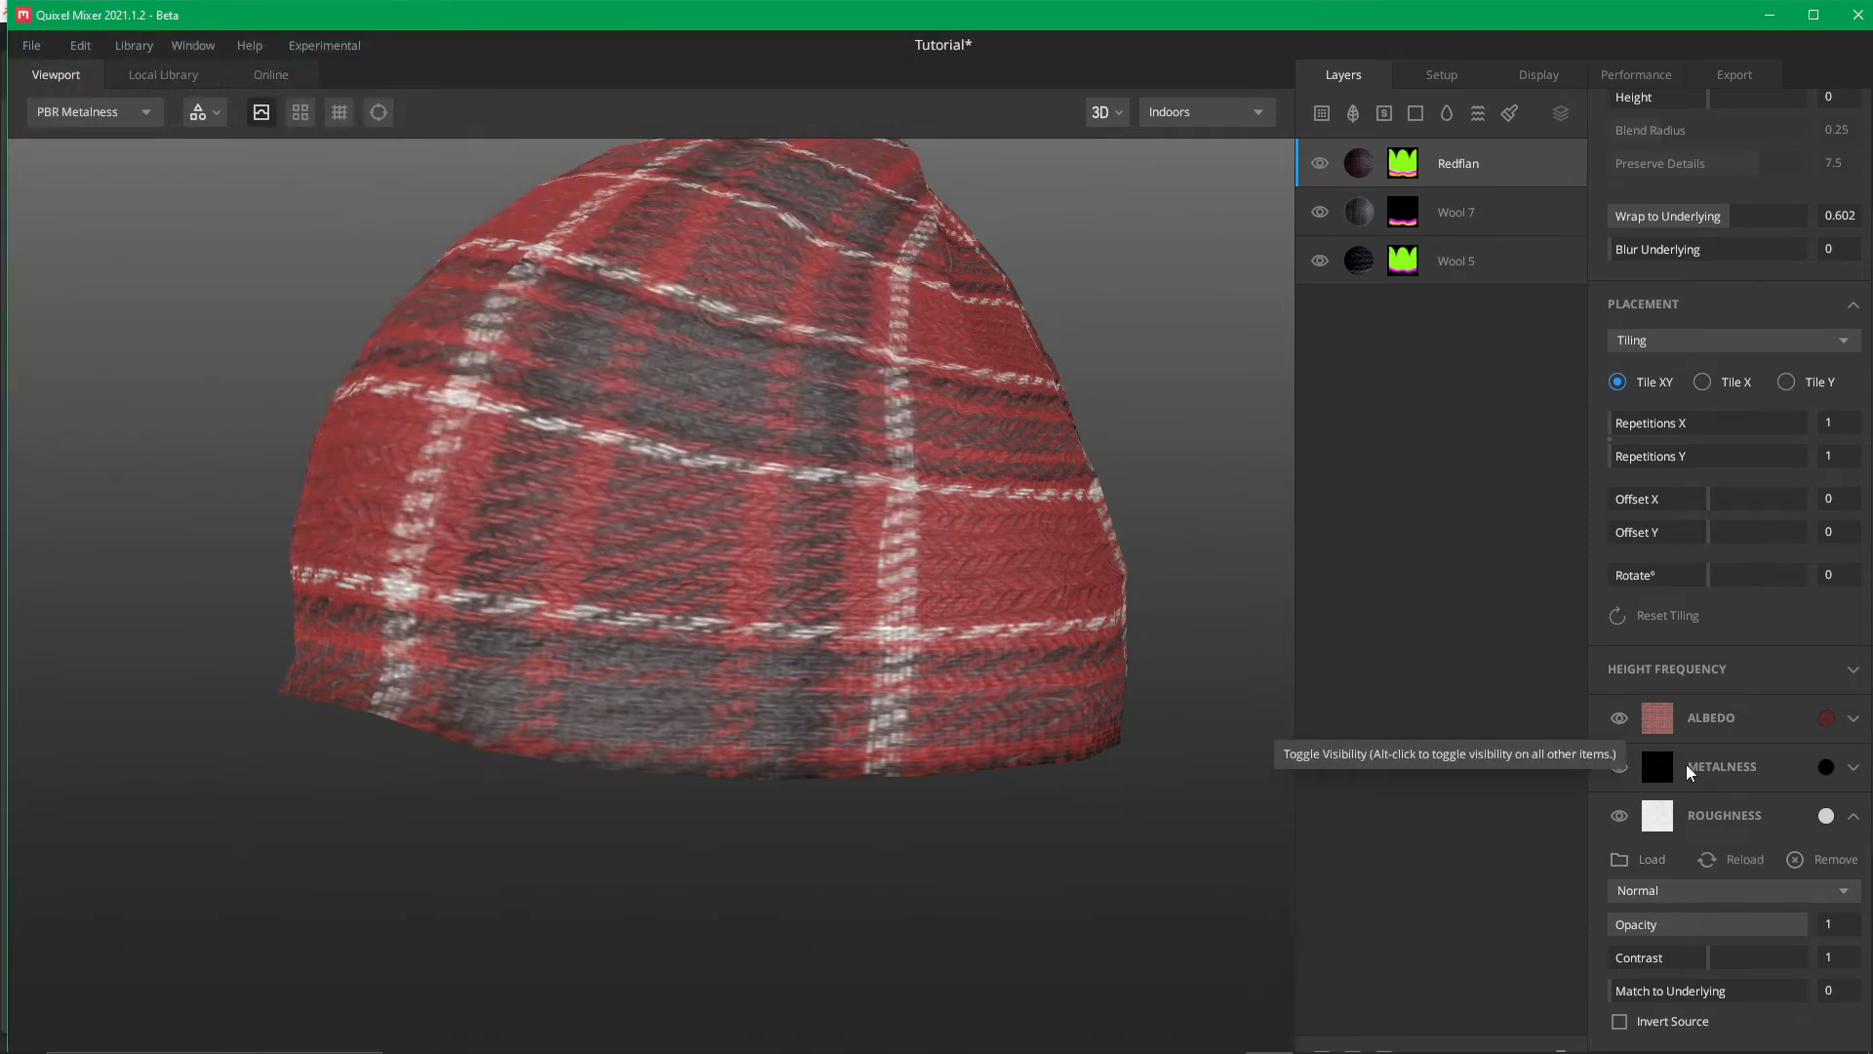
# Check the Redflan layer's displacement and occlusion sections and examine the plaid fabric from several sides of the hat
pyautogui.scroll(-4, 1680, 761)
pyautogui.scroll(-1, 1680, 766)
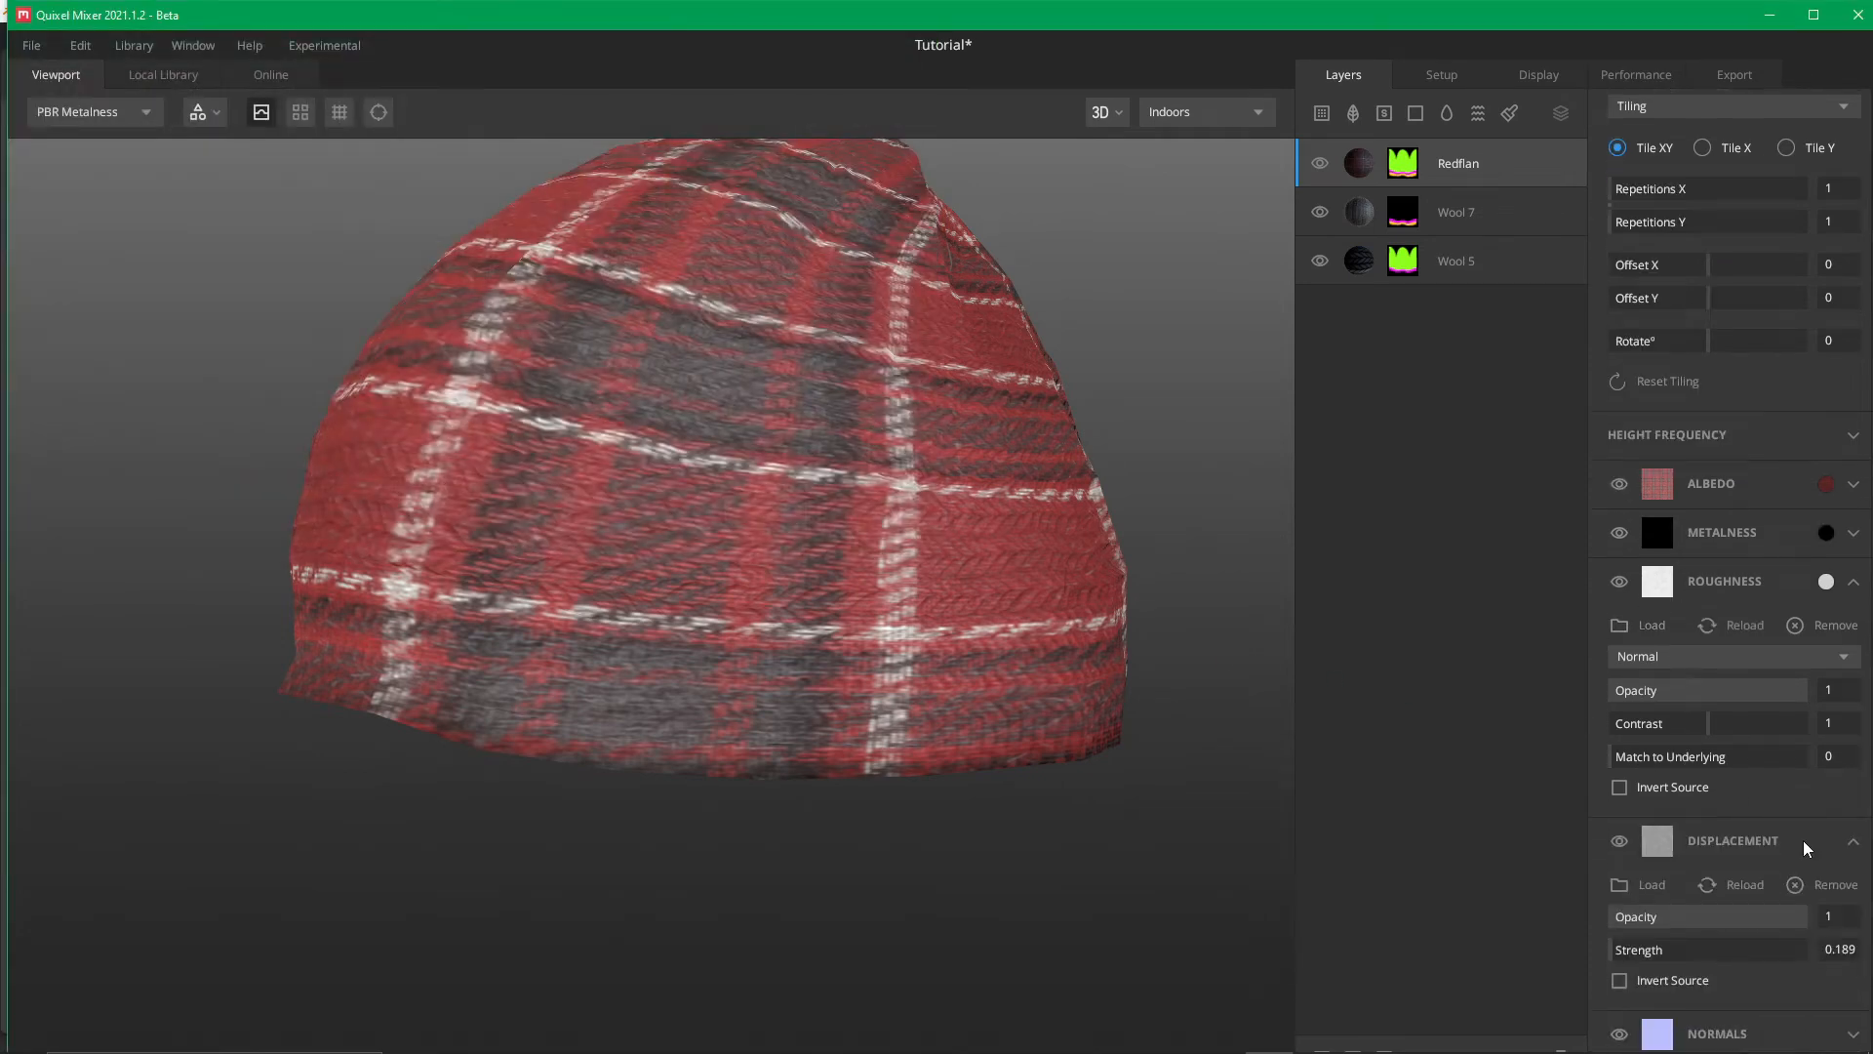
pyautogui.click(1850, 839)
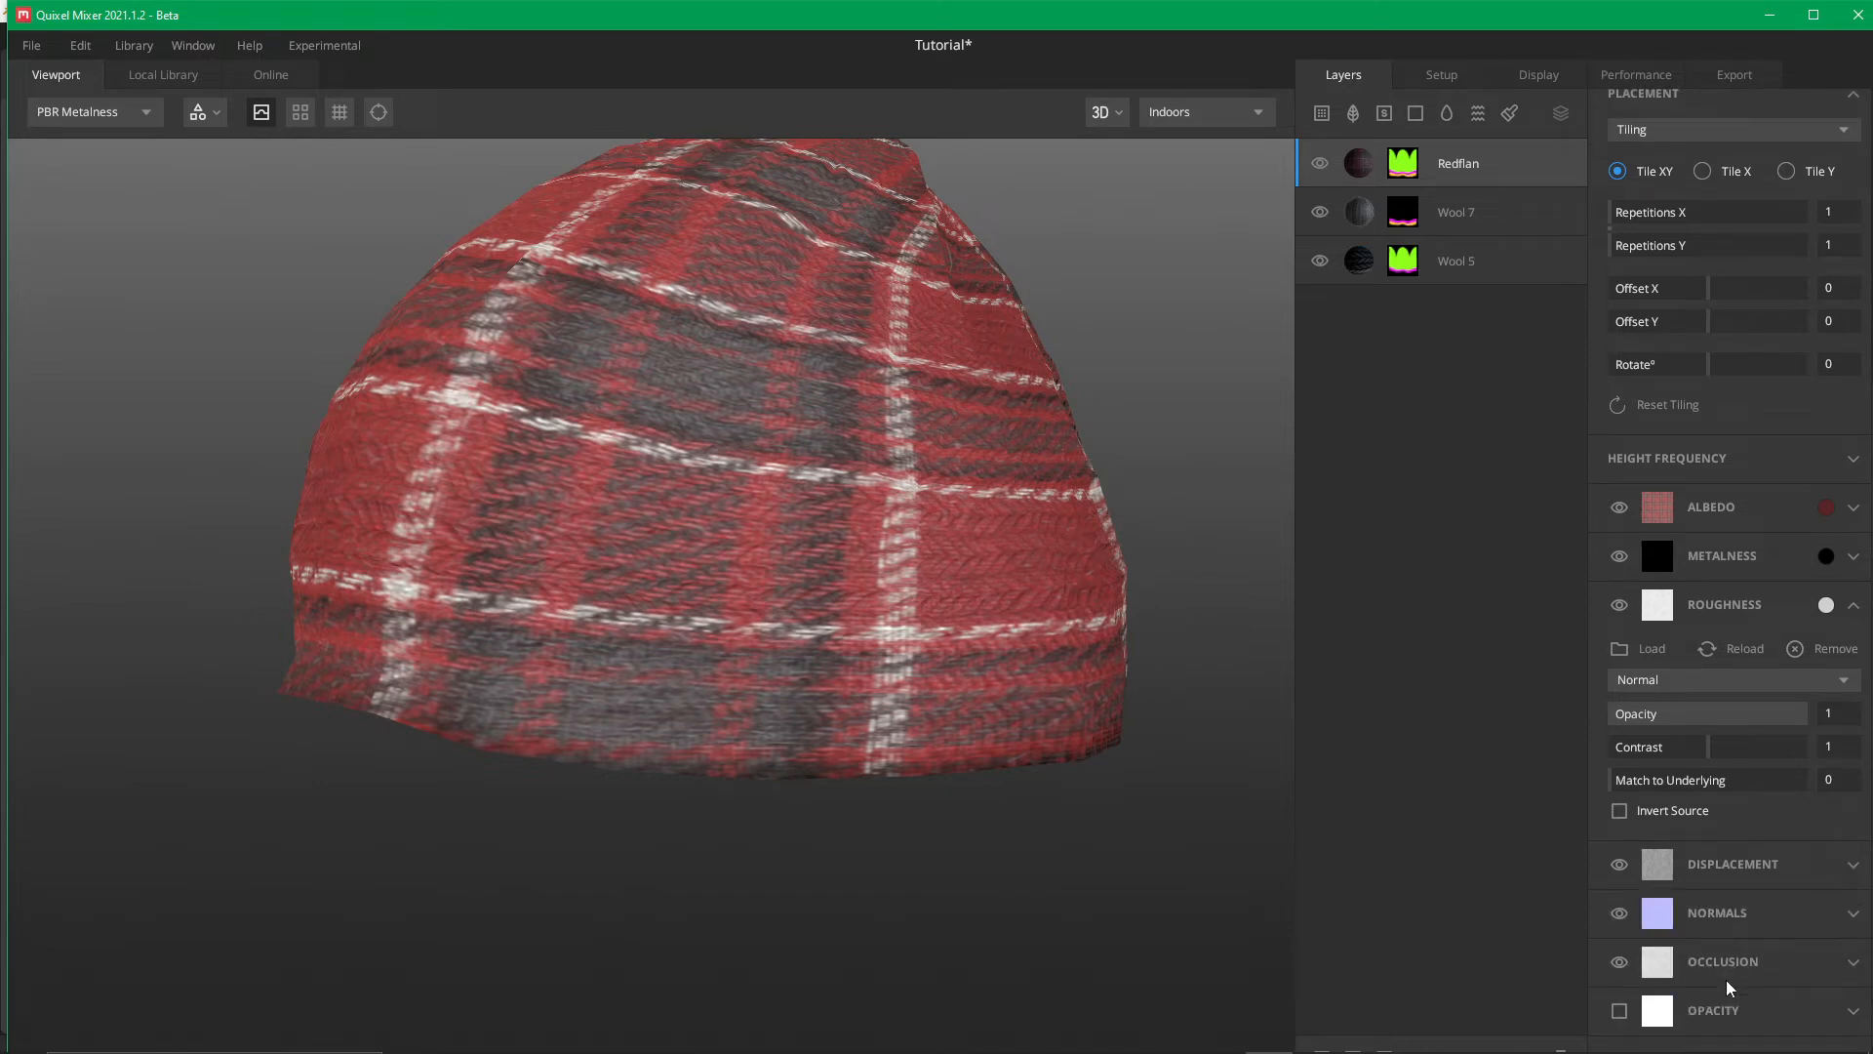
pyautogui.click(1852, 962)
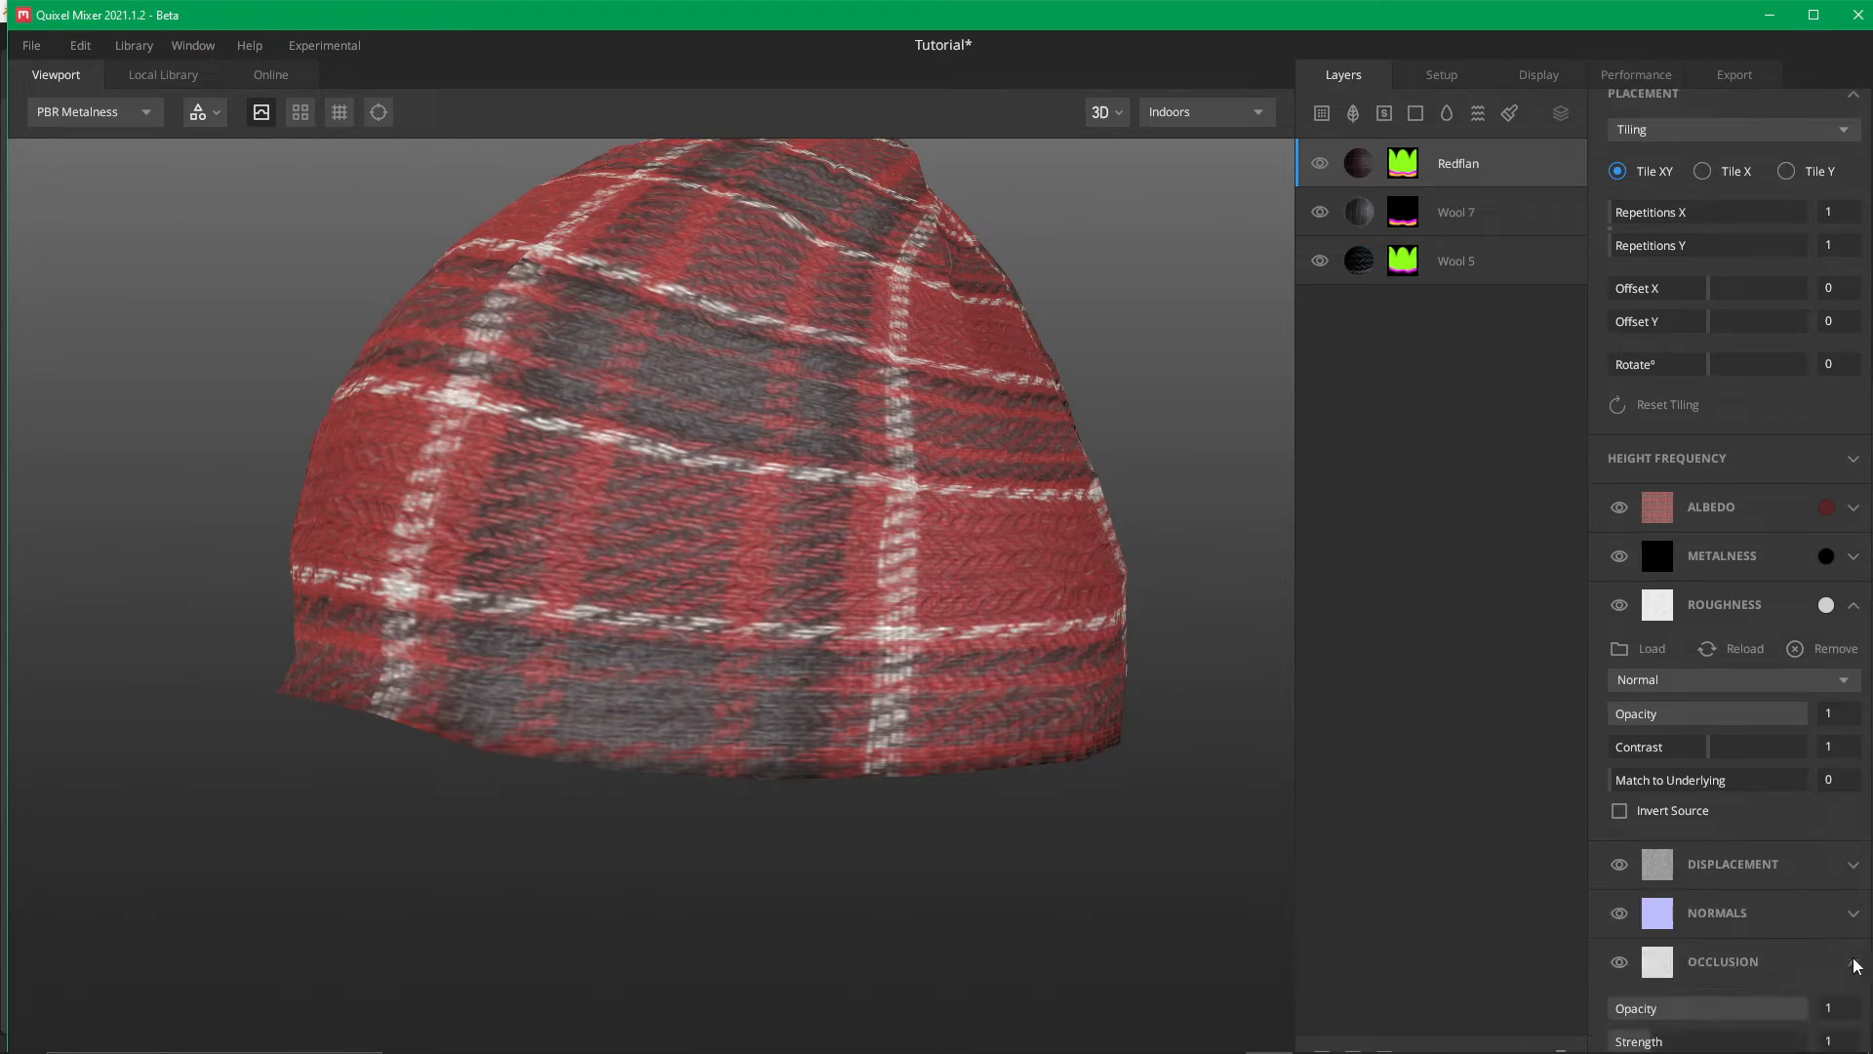
pyautogui.scroll(-2, 1610, 1000)
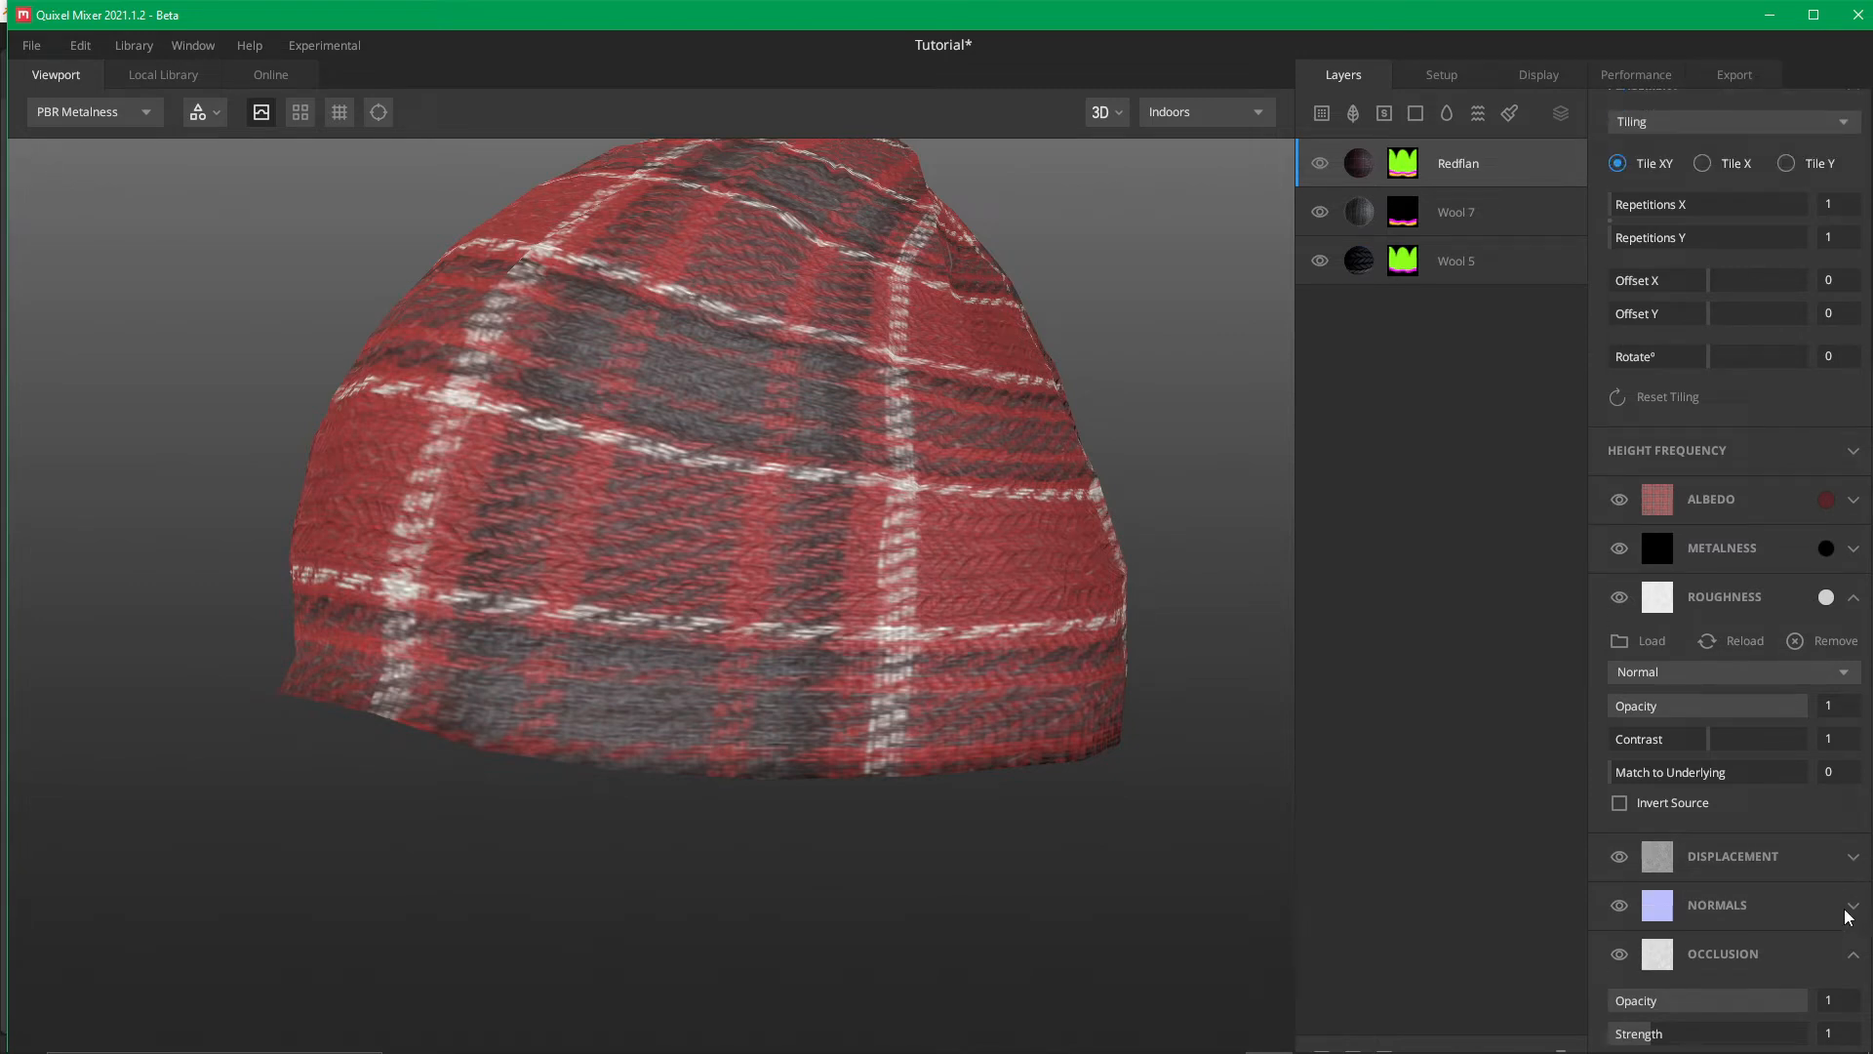
pyautogui.click(1853, 954)
pyautogui.moveTo(543, 343); pyautogui.dragTo(899, 392)
pyautogui.scroll(-5, 898, 393)
pyautogui.moveTo(925, 532); pyautogui.dragTo(816, 489)
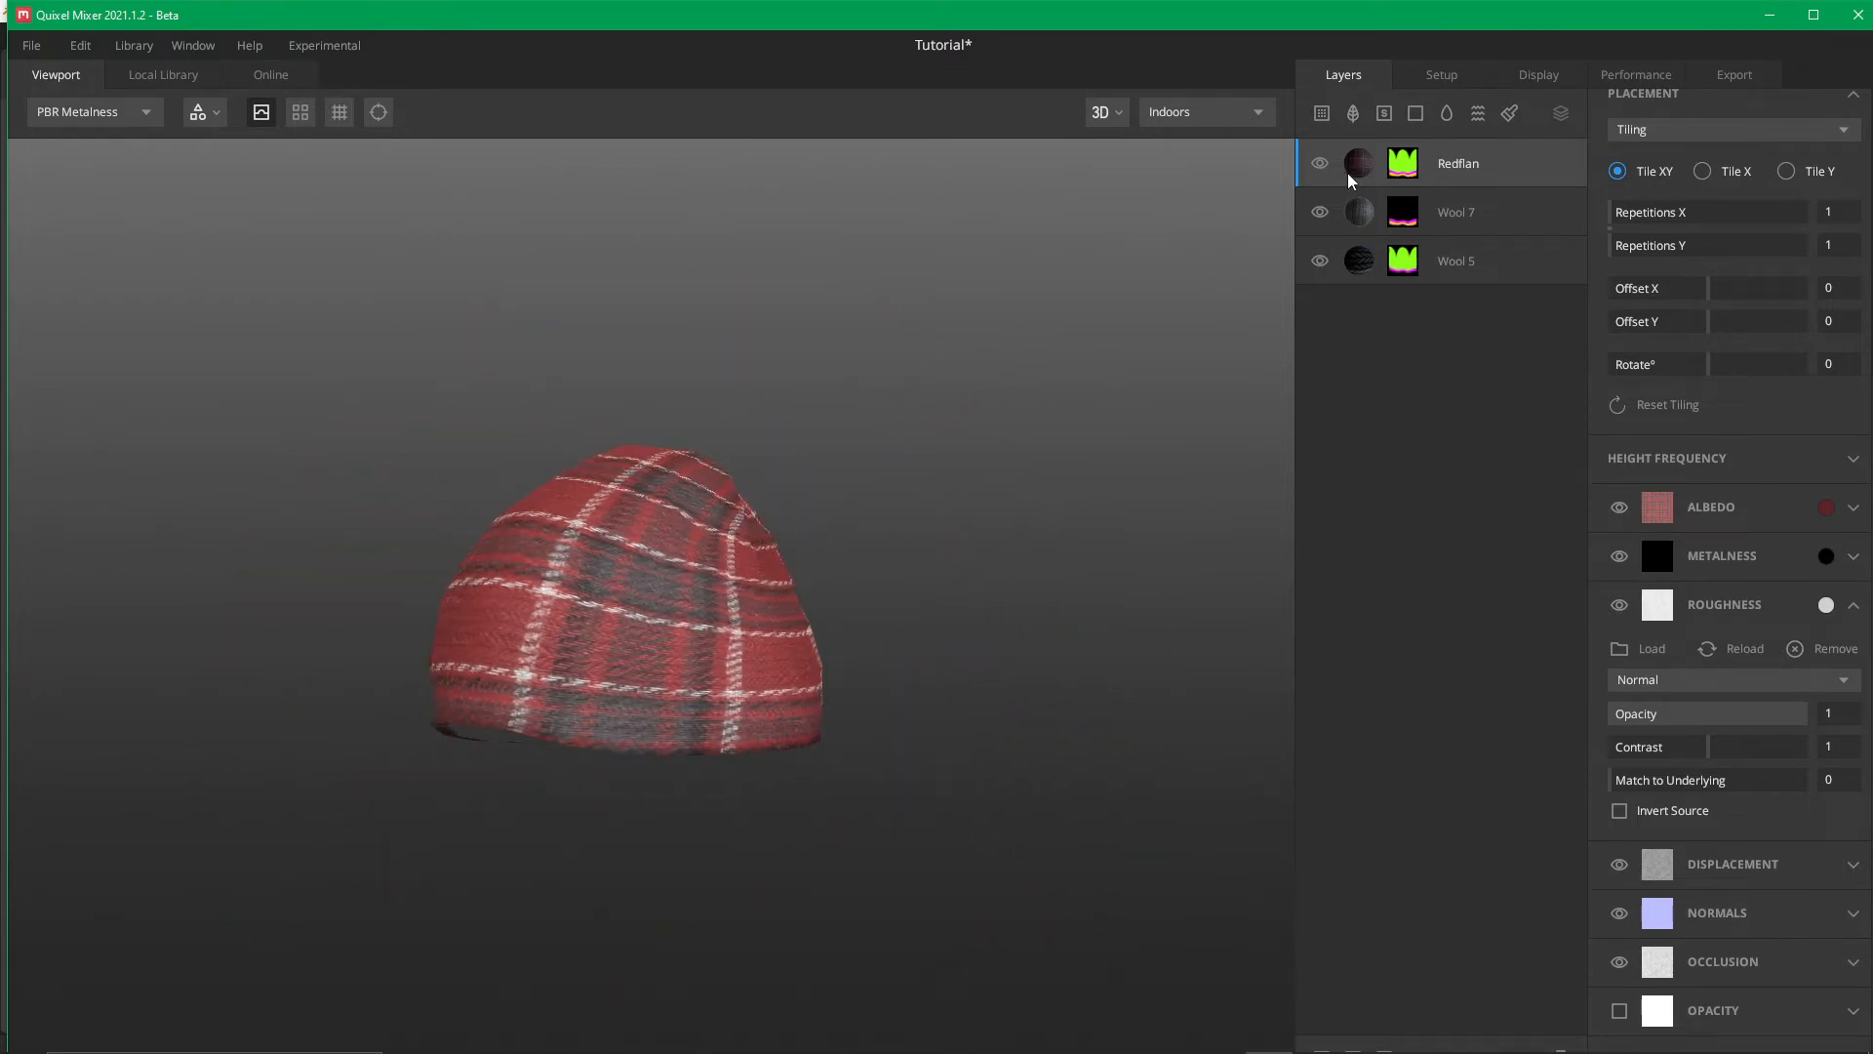
pyautogui.scroll(5, 558, 675)
pyautogui.moveTo(583, 676); pyautogui.dragTo(743, 676, button='middle')
pyautogui.moveTo(781, 680)
pyautogui.mouseDown()
pyautogui.moveTo(1108, 761)
pyautogui.moveTo(878, 823)
pyautogui.moveTo(525, 626)
pyautogui.moveTo(857, 750)
pyautogui.mouseUp()
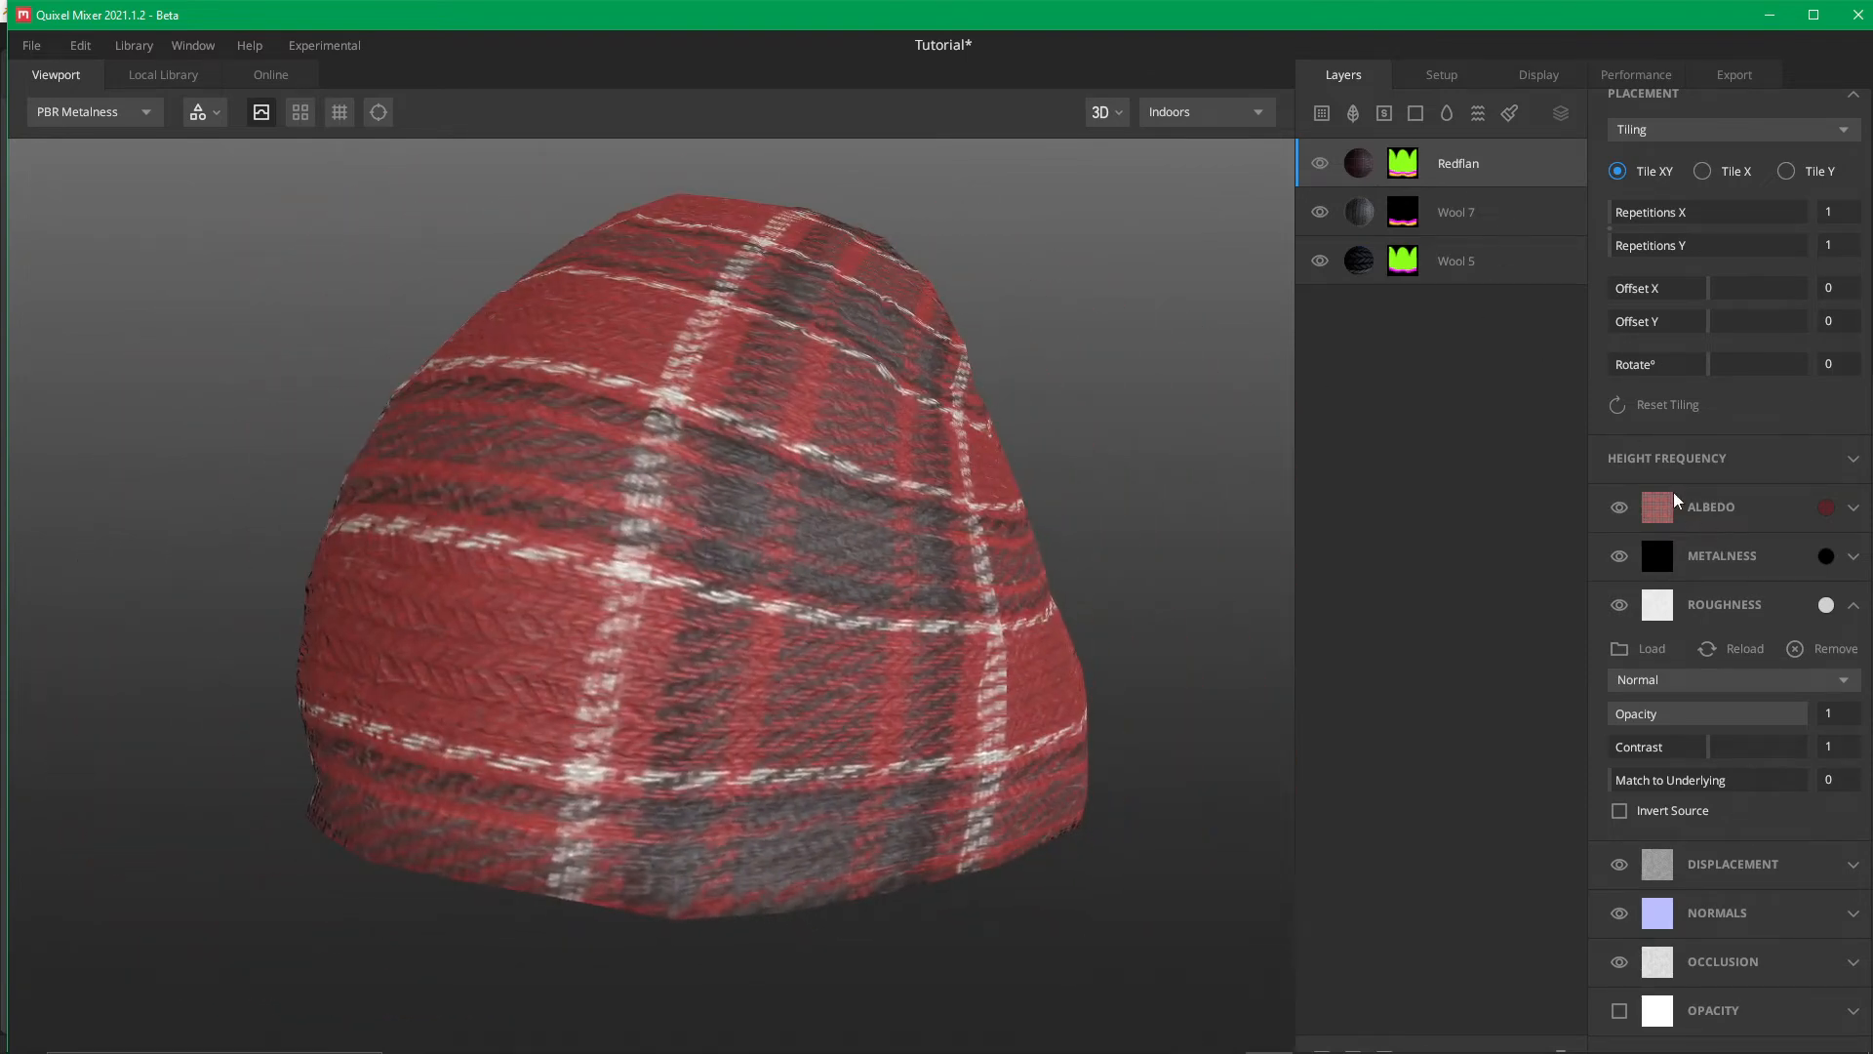
# Review the Redflan layer's Height Frequency settings and its tiling repetitions
pyautogui.scroll(1, 1796, 659)
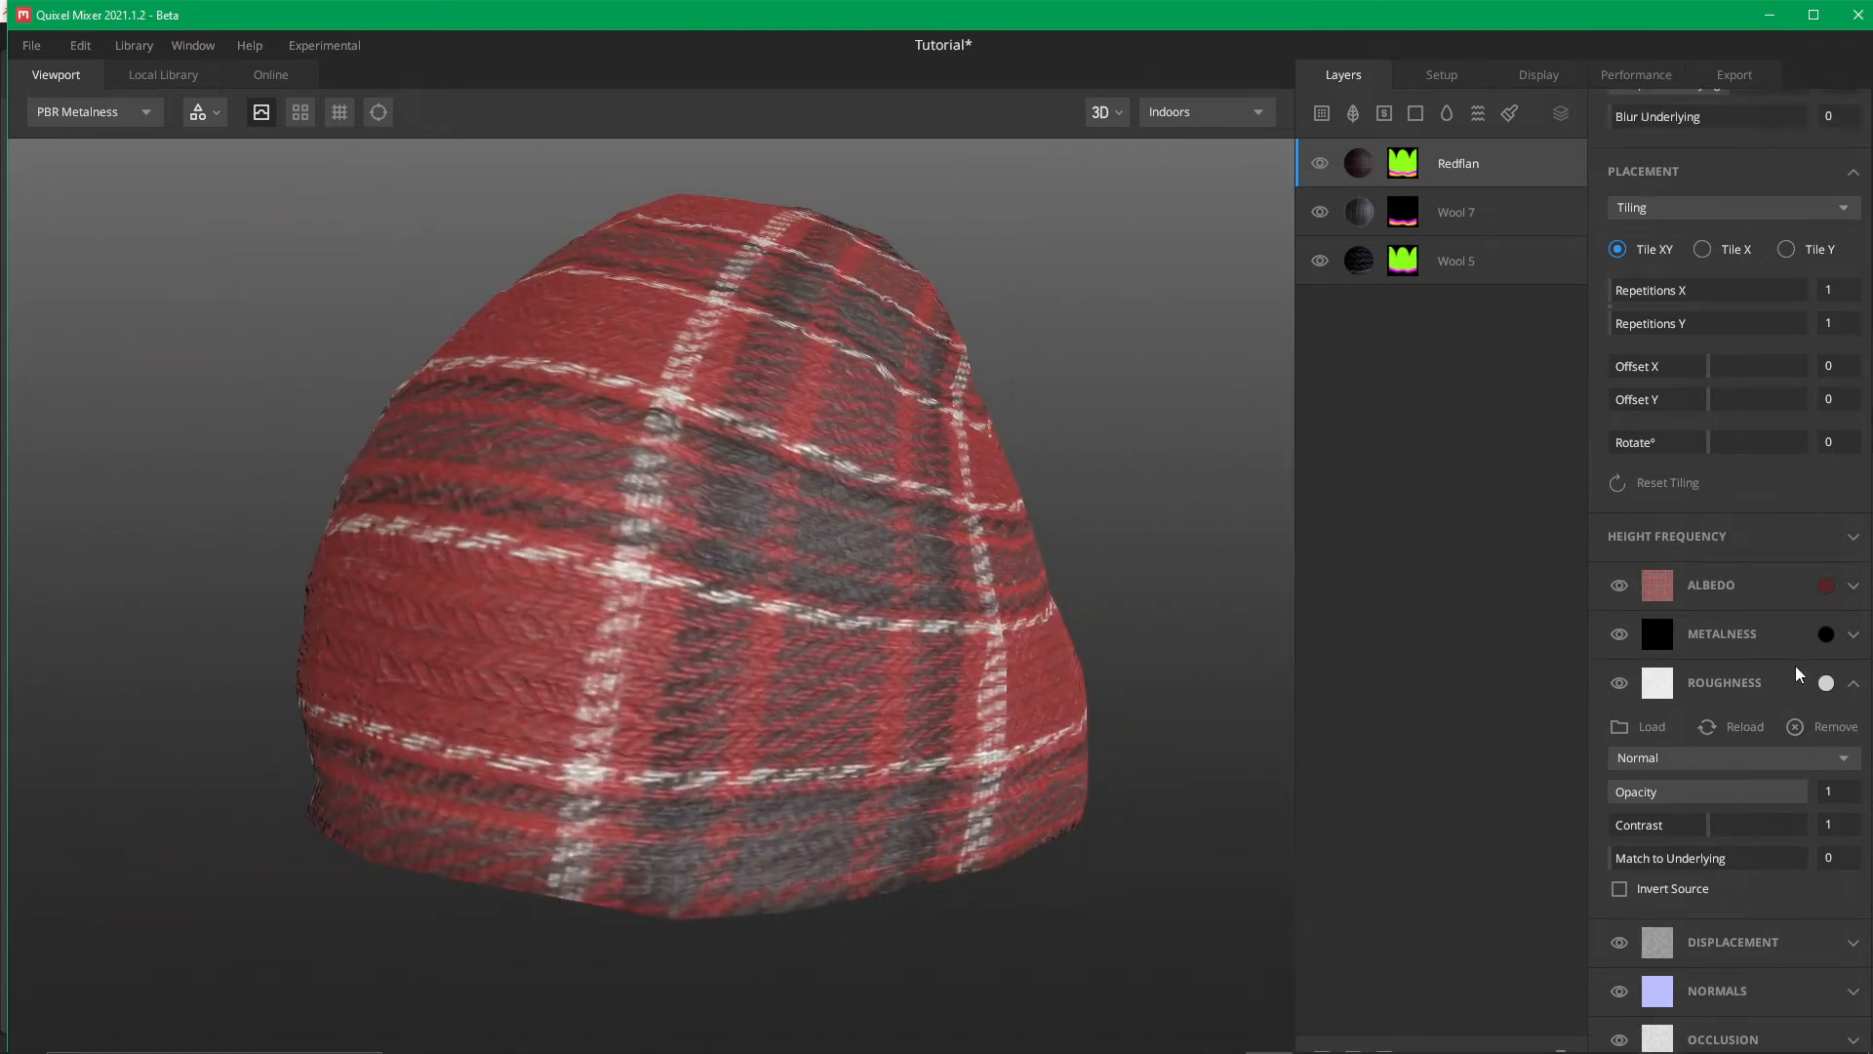
pyautogui.click(1843, 556)
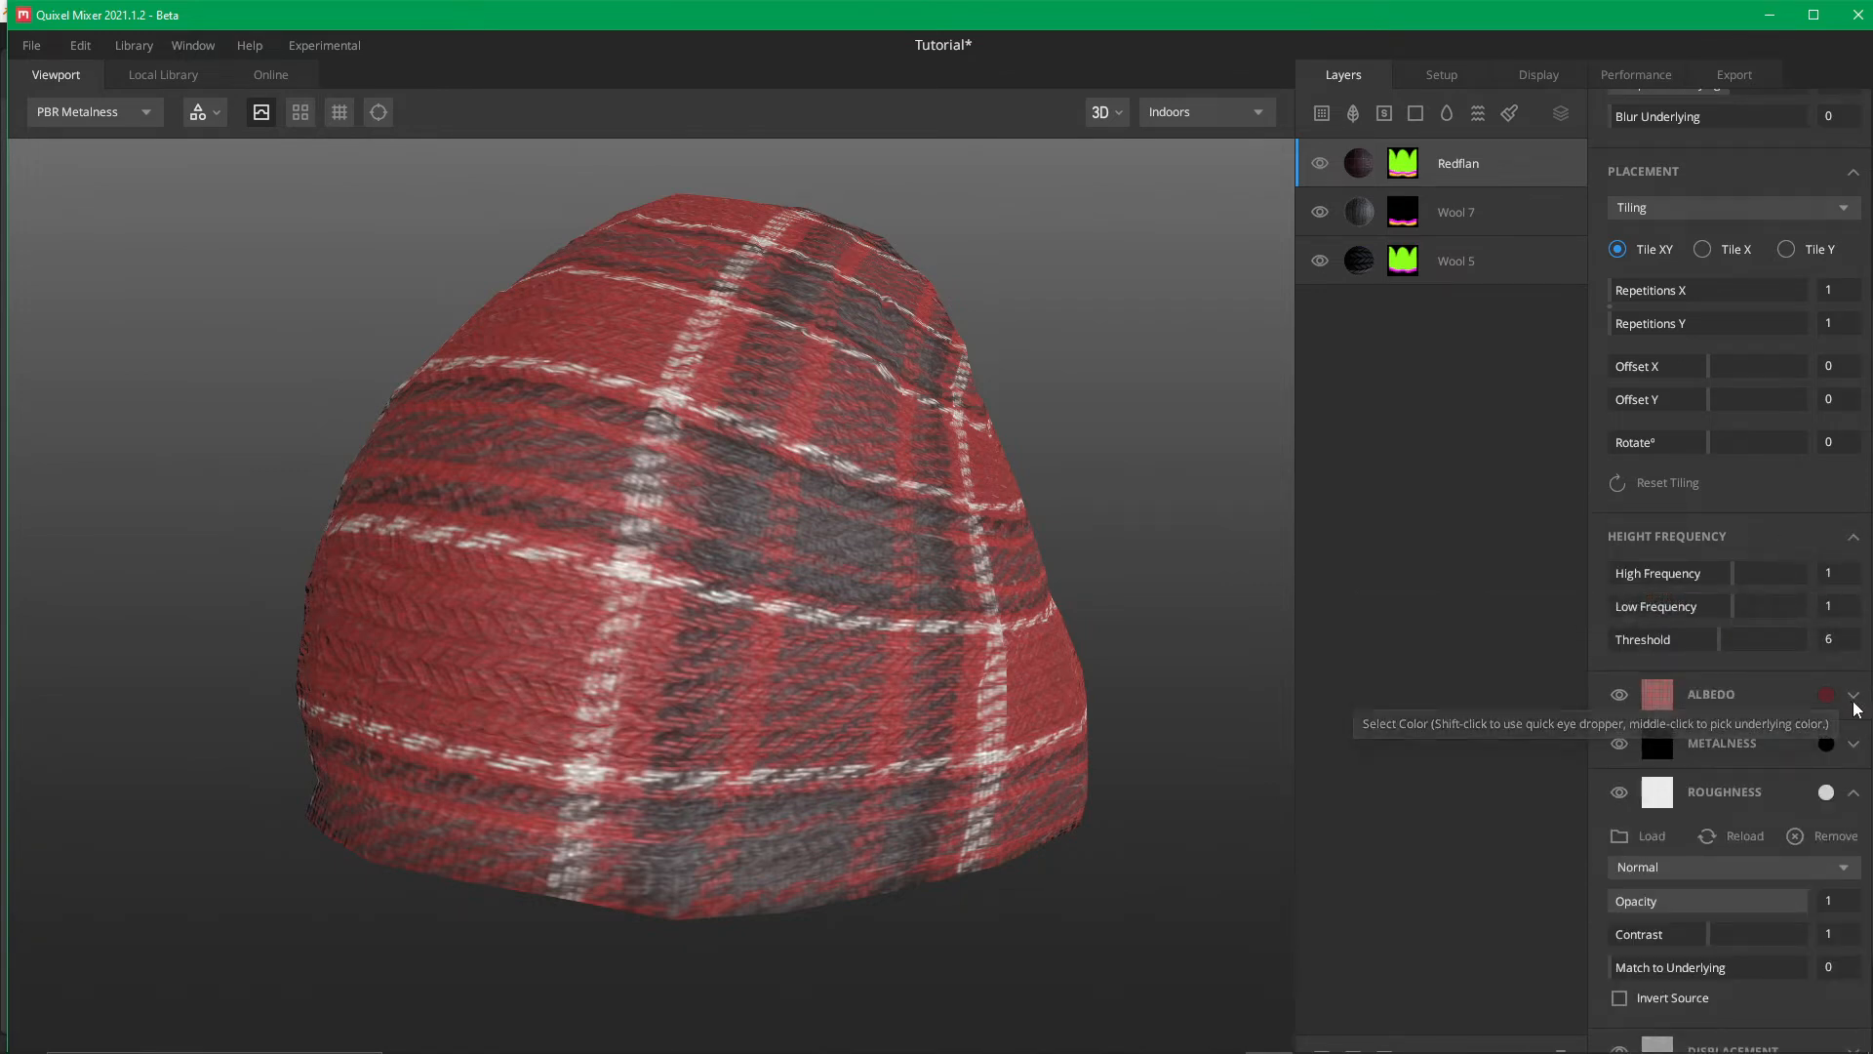
pyautogui.click(1854, 792)
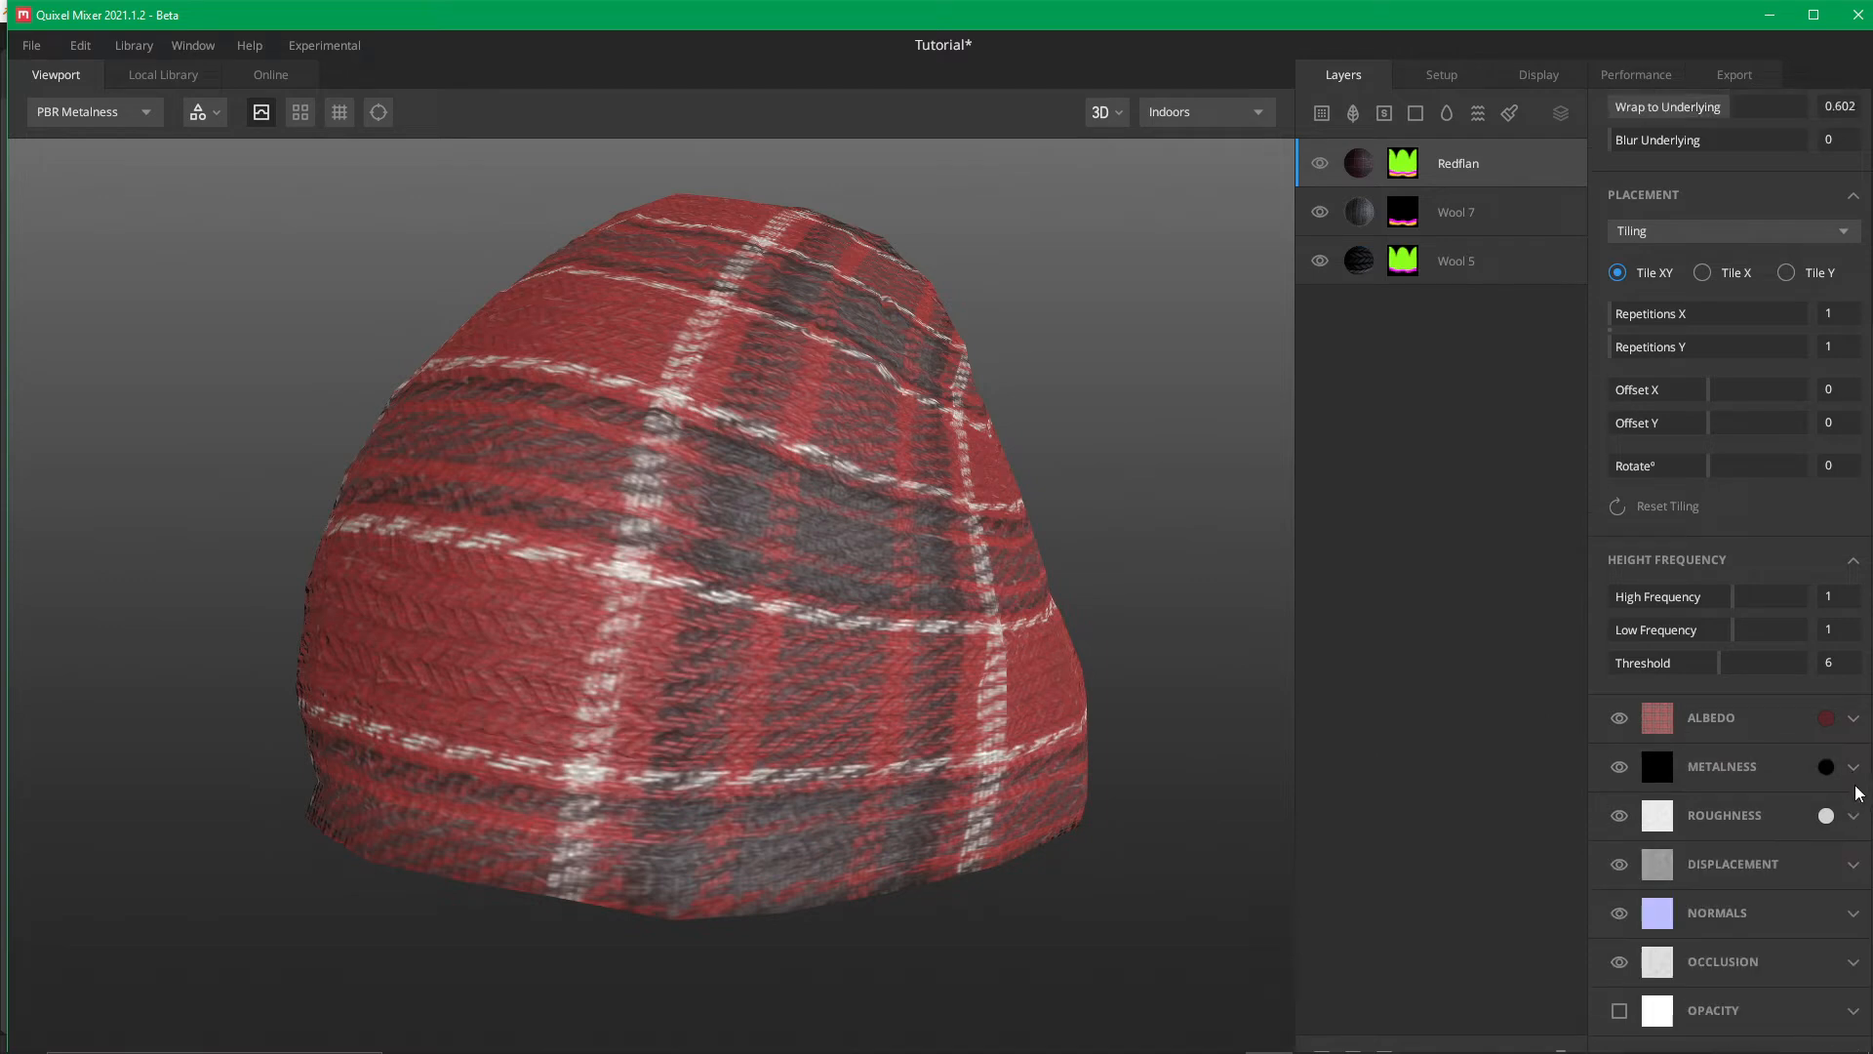
pyautogui.scroll(1, 1830, 700)
pyautogui.click(1853, 595)
pyautogui.scroll(2, 1756, 557)
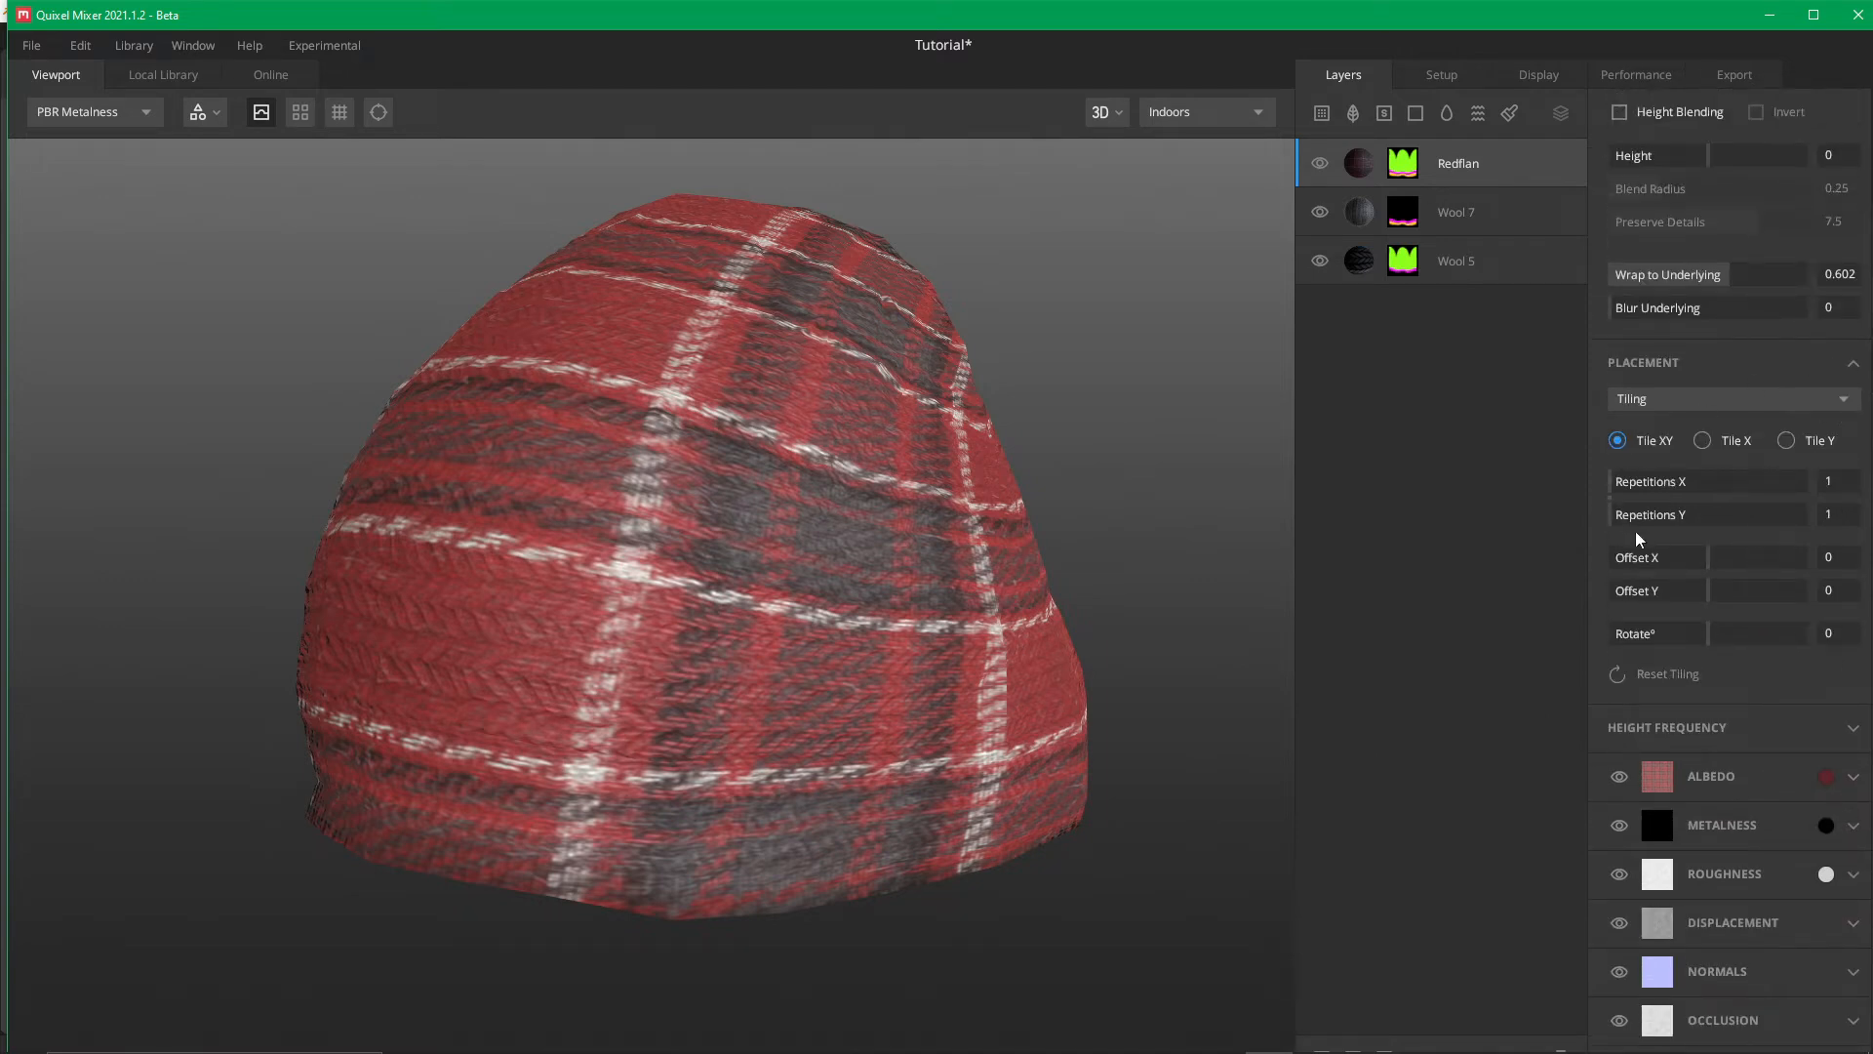
pyautogui.moveTo(1632, 490); pyautogui.dragTo(1573, 522)
pyautogui.click(1708, 483)
# Limit the Redflan layer's material ID mask to Bright Green by excluding Bright Magenta and Bright Yellow, and inspect the brim
pyautogui.keyDown('alt'); pyautogui.moveTo(554, 596); pyautogui.dragTo(612, 364); pyautogui.keyUp('alt')
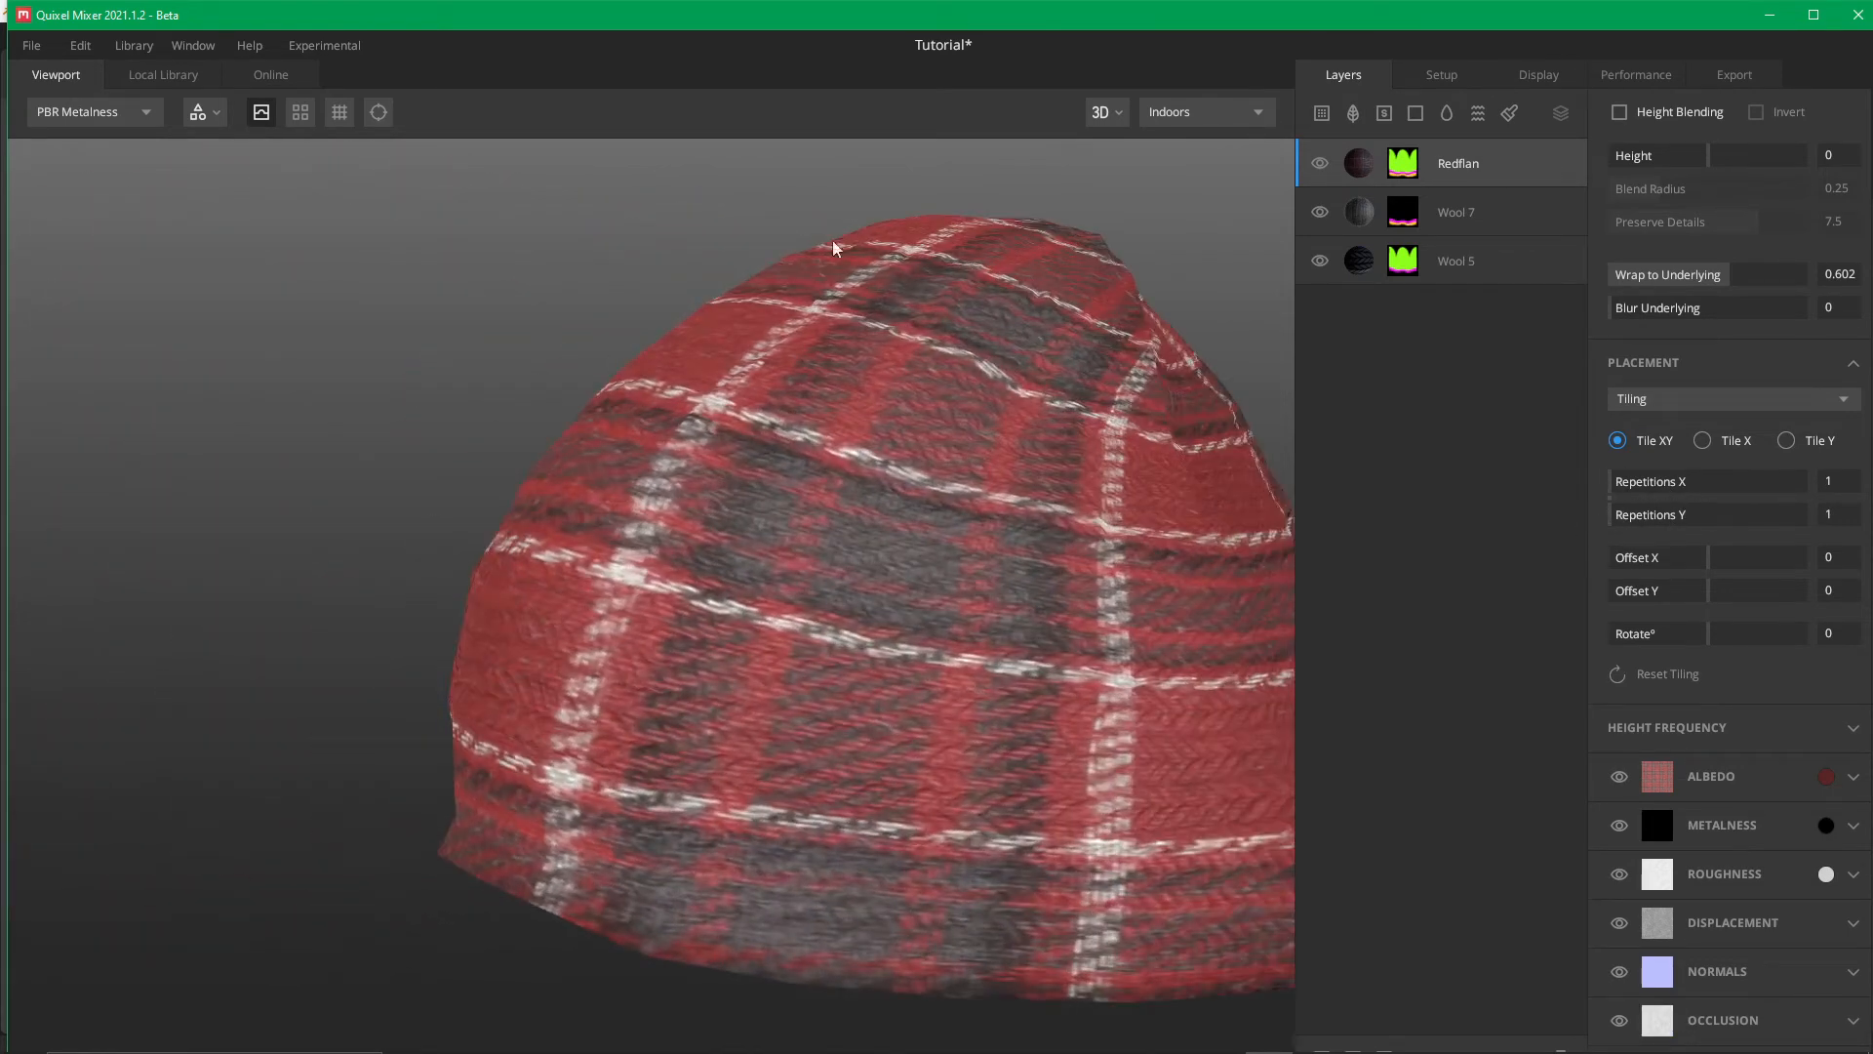
pyautogui.scroll(-5, 1045, 561)
pyautogui.keyDown('alt'); pyautogui.moveTo(786, 579); pyautogui.dragTo(961, 306); pyautogui.keyUp('alt')
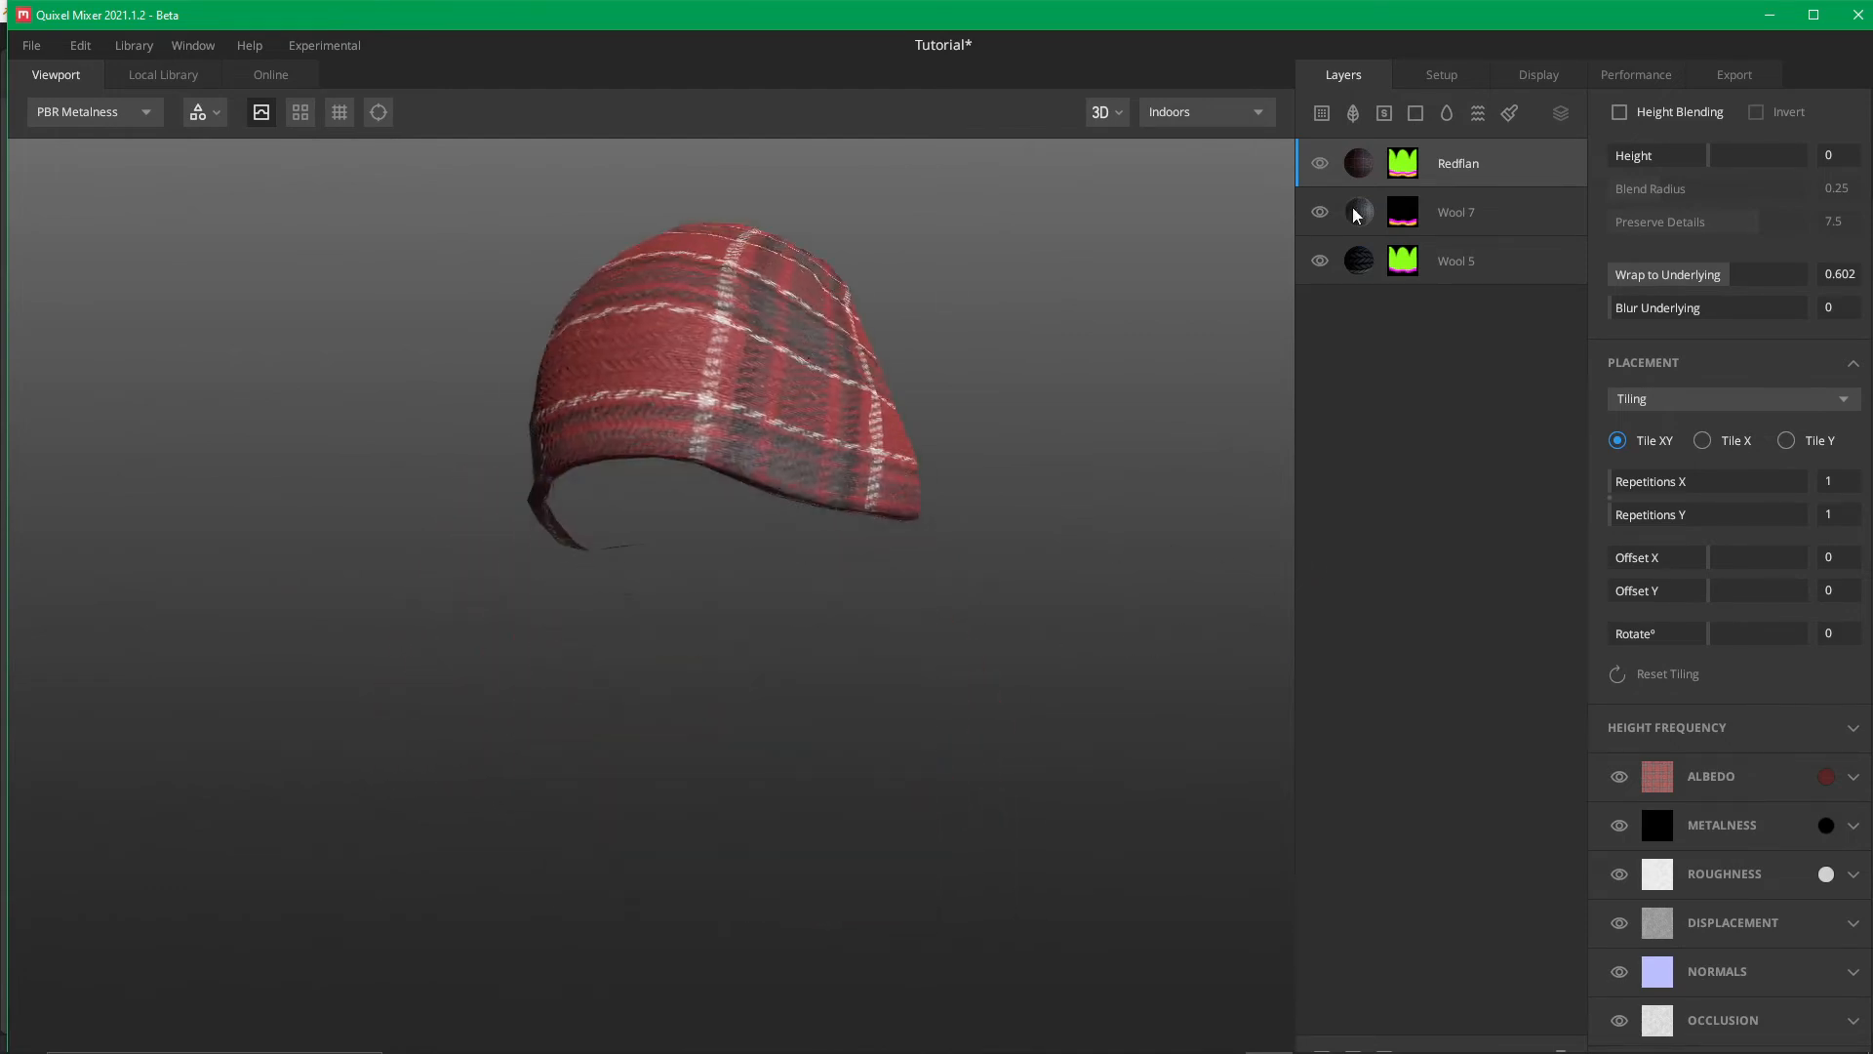
pyautogui.keyDown('alt'); pyautogui.moveTo(766, 397); pyautogui.dragTo(766, 585); pyautogui.keyUp('alt')
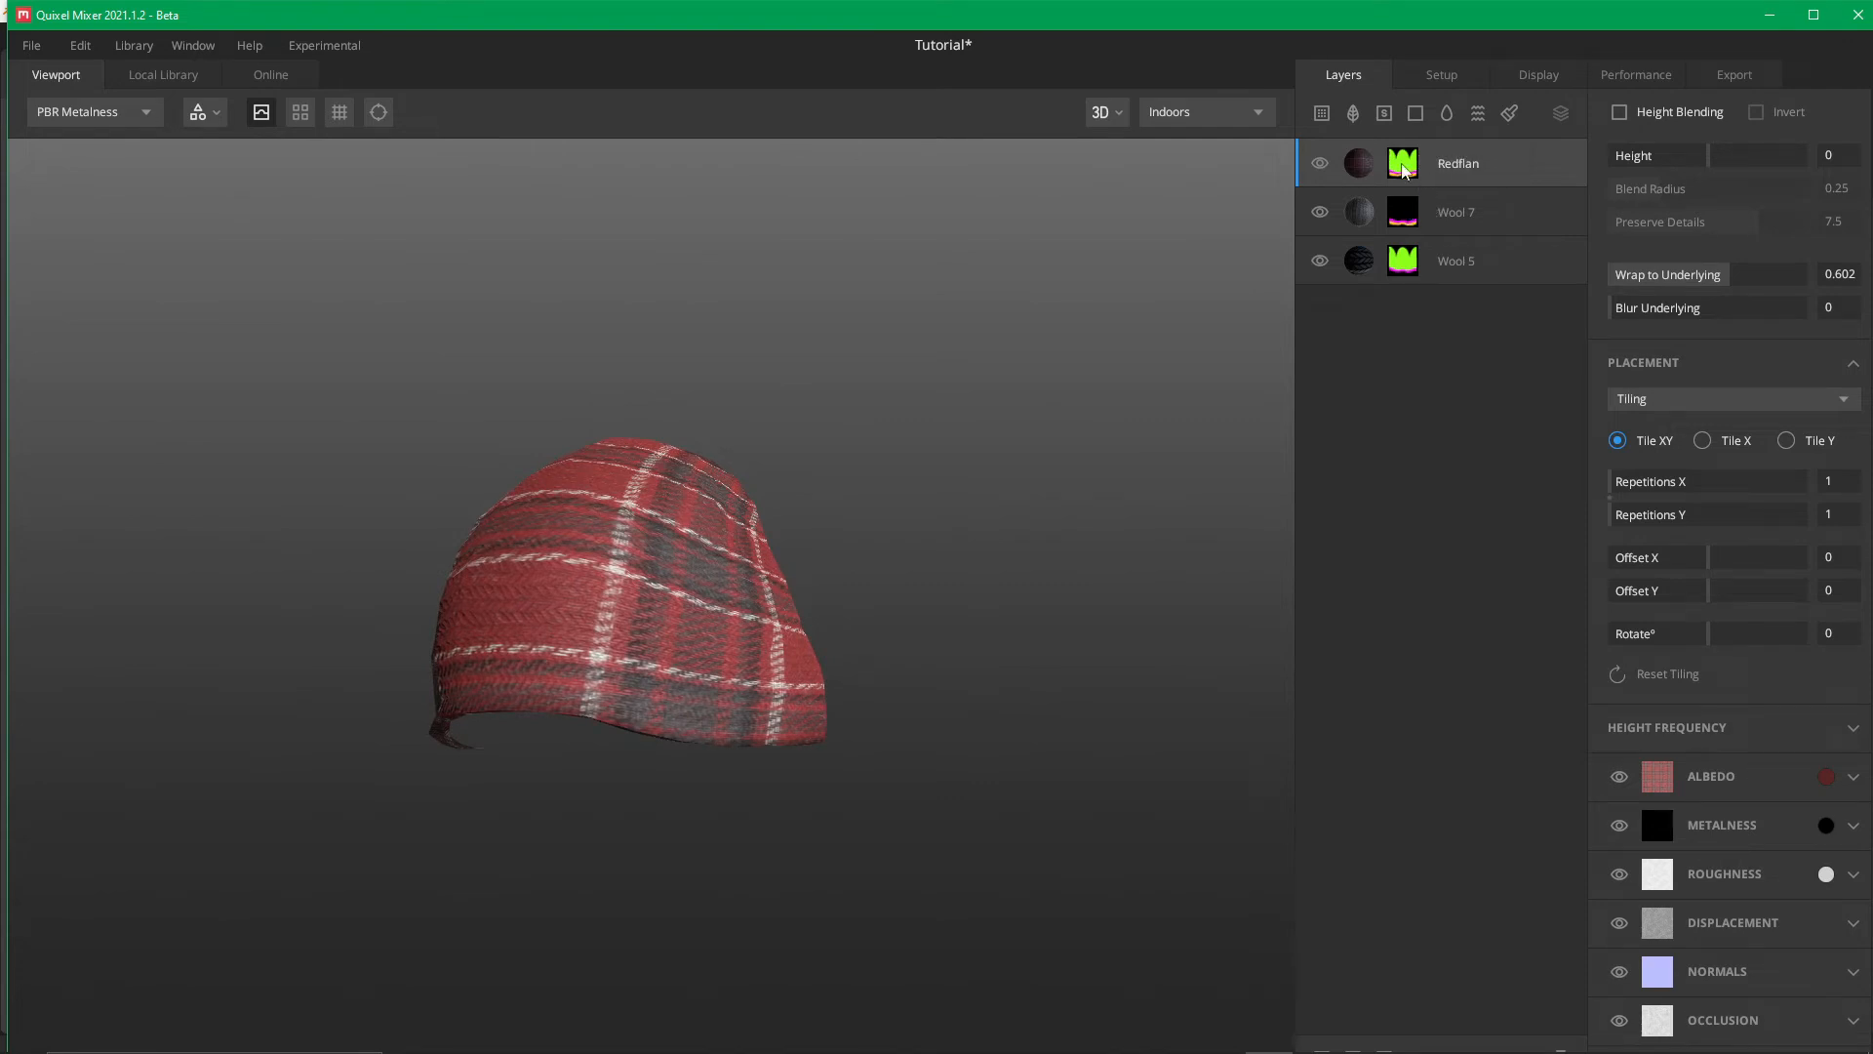
pyautogui.click(1405, 171)
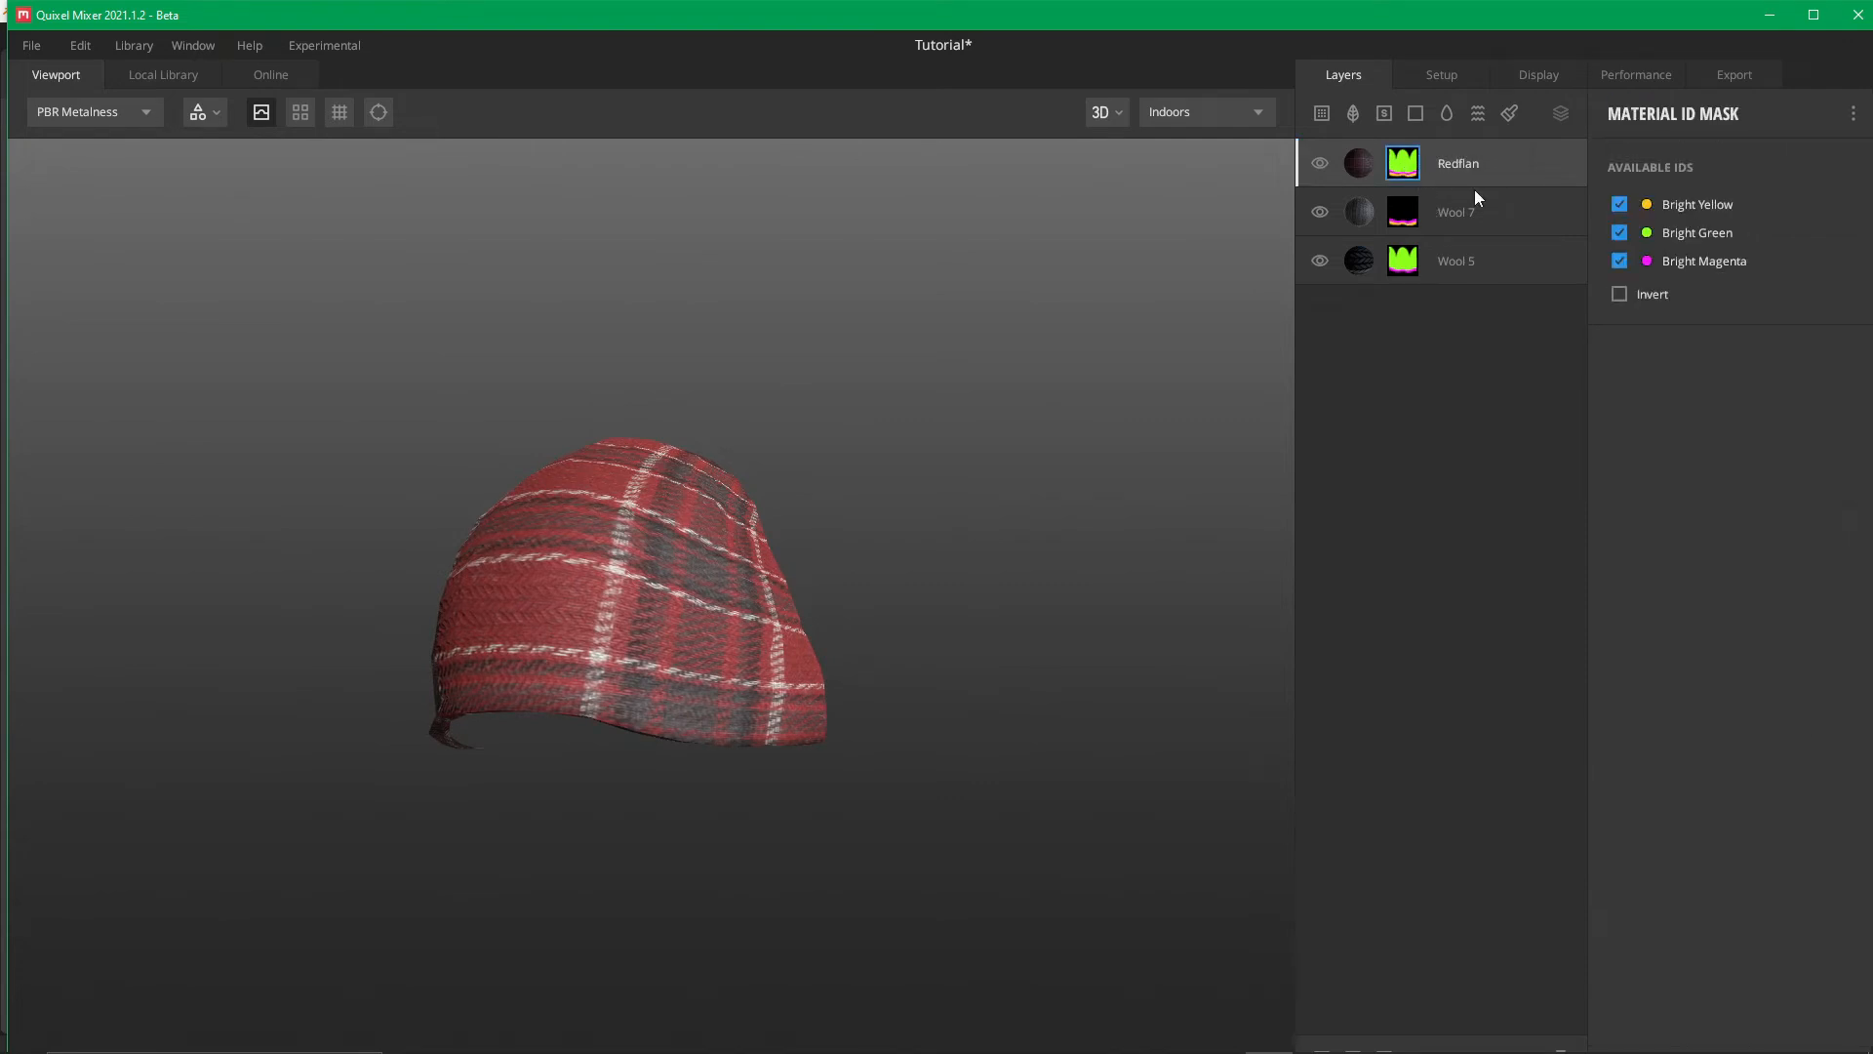
pyautogui.click(1619, 261)
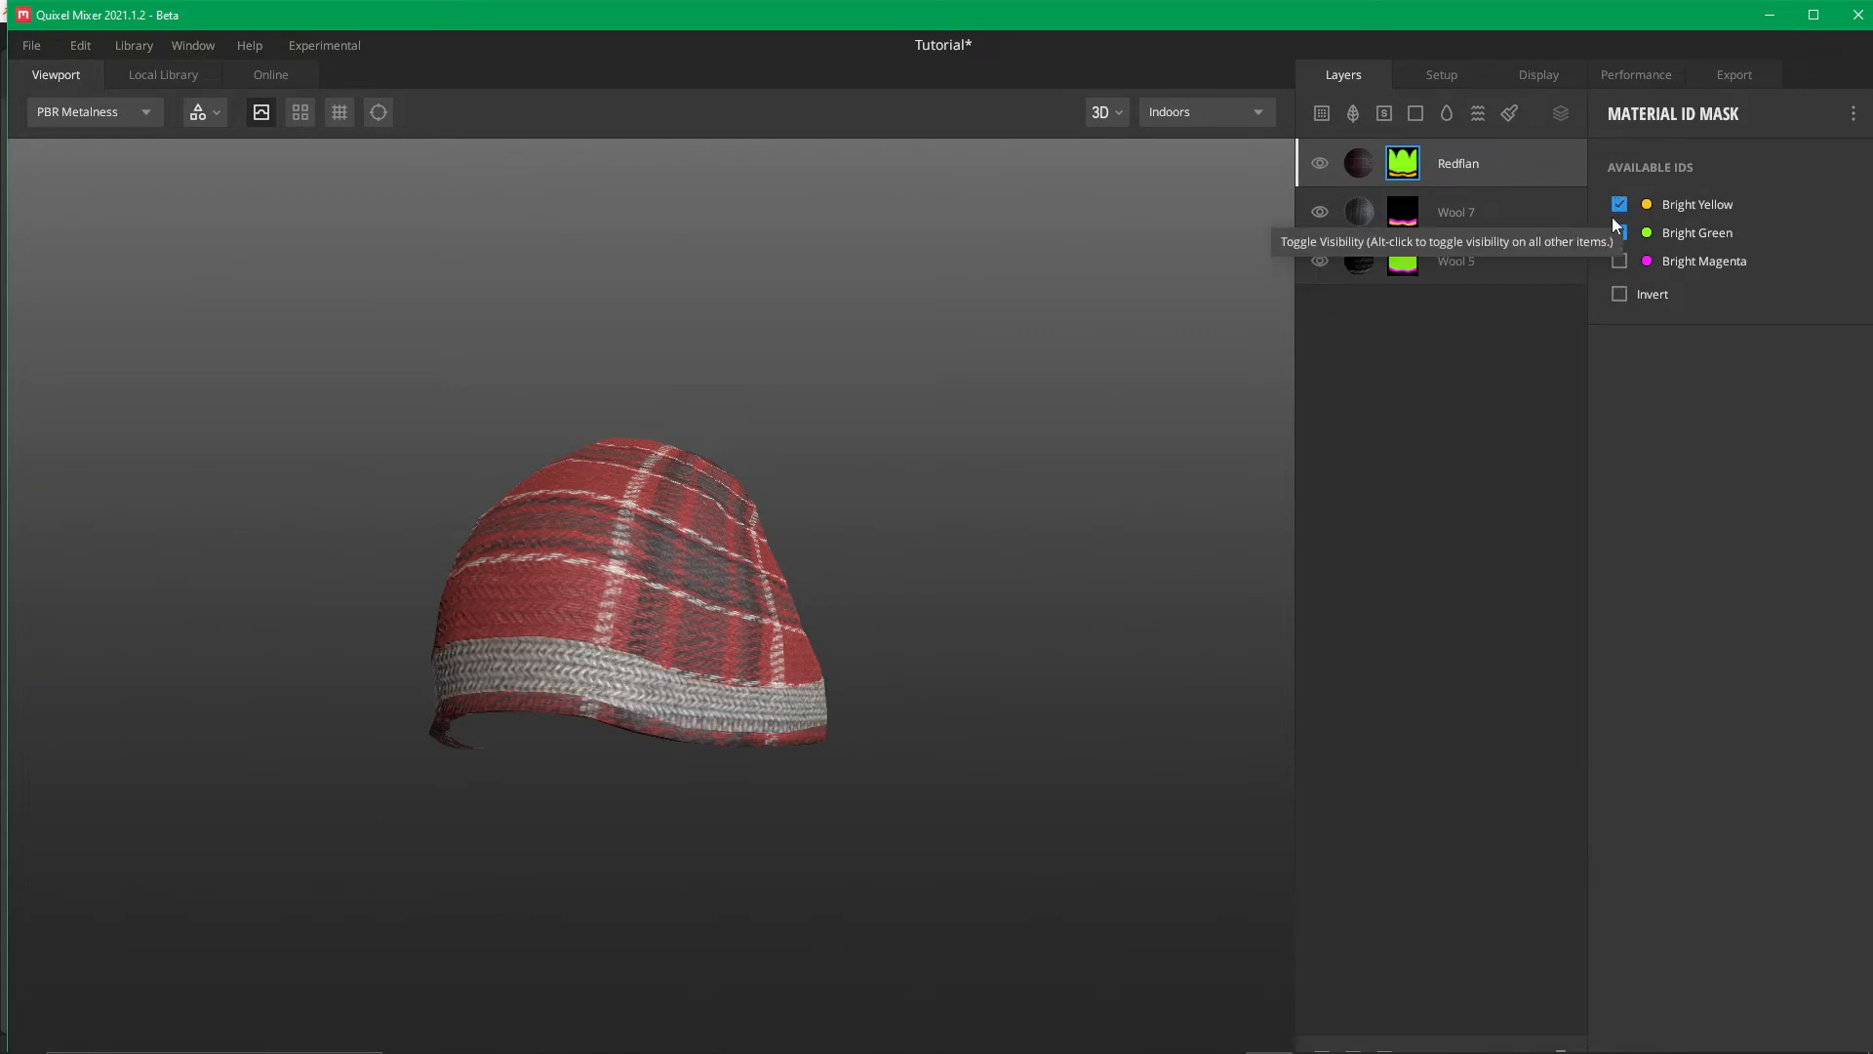
pyautogui.click(1619, 205)
pyautogui.scroll(5, 970, 647)
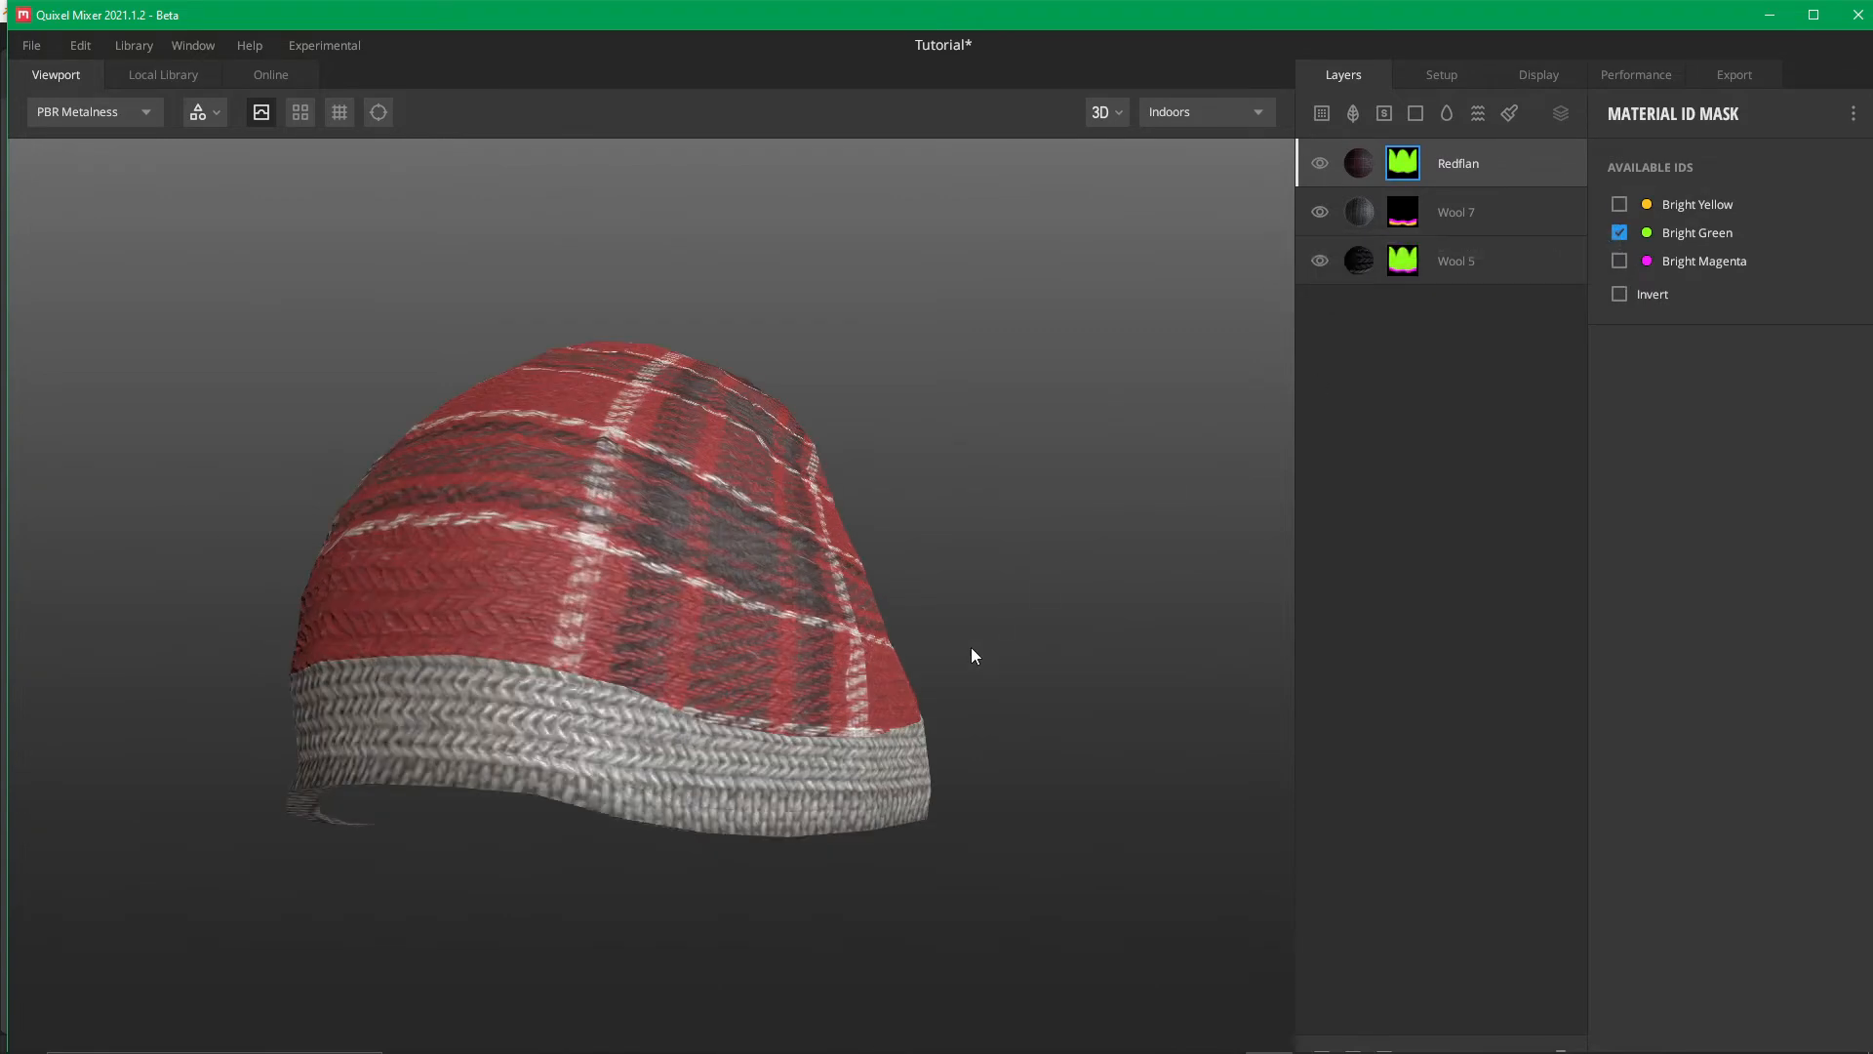
pyautogui.moveTo(970, 647); pyautogui.dragTo(666, 408, button='middle')
pyautogui.moveTo(665, 408); pyautogui.dragTo(732, 325)
pyautogui.moveTo(732, 324); pyautogui.dragTo(1044, 412, button='middle')
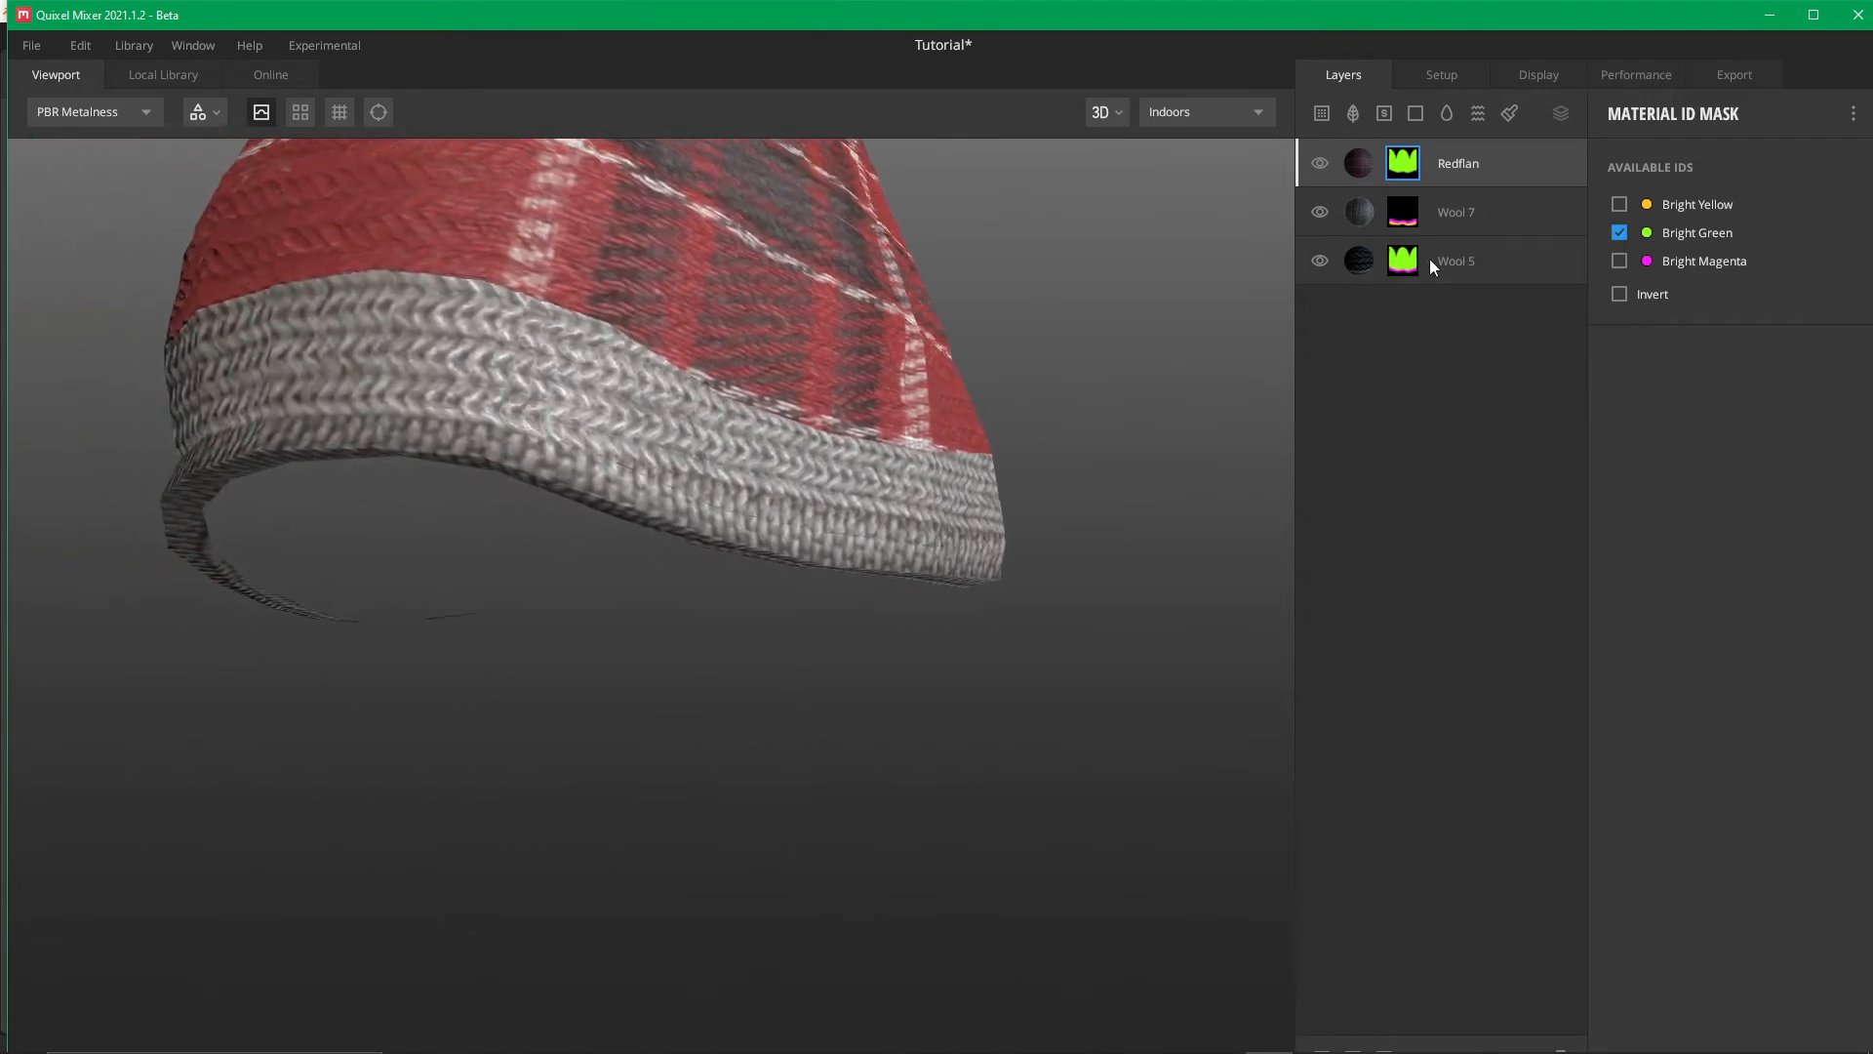
# Move the Wool 5 layer above Wool 7 in the layer stack and inspect the hat's band
pyautogui.moveTo(1356, 256); pyautogui.dragTo(1473, 182)
pyautogui.moveTo(888, 361); pyautogui.dragTo(888, 447, button='middle')
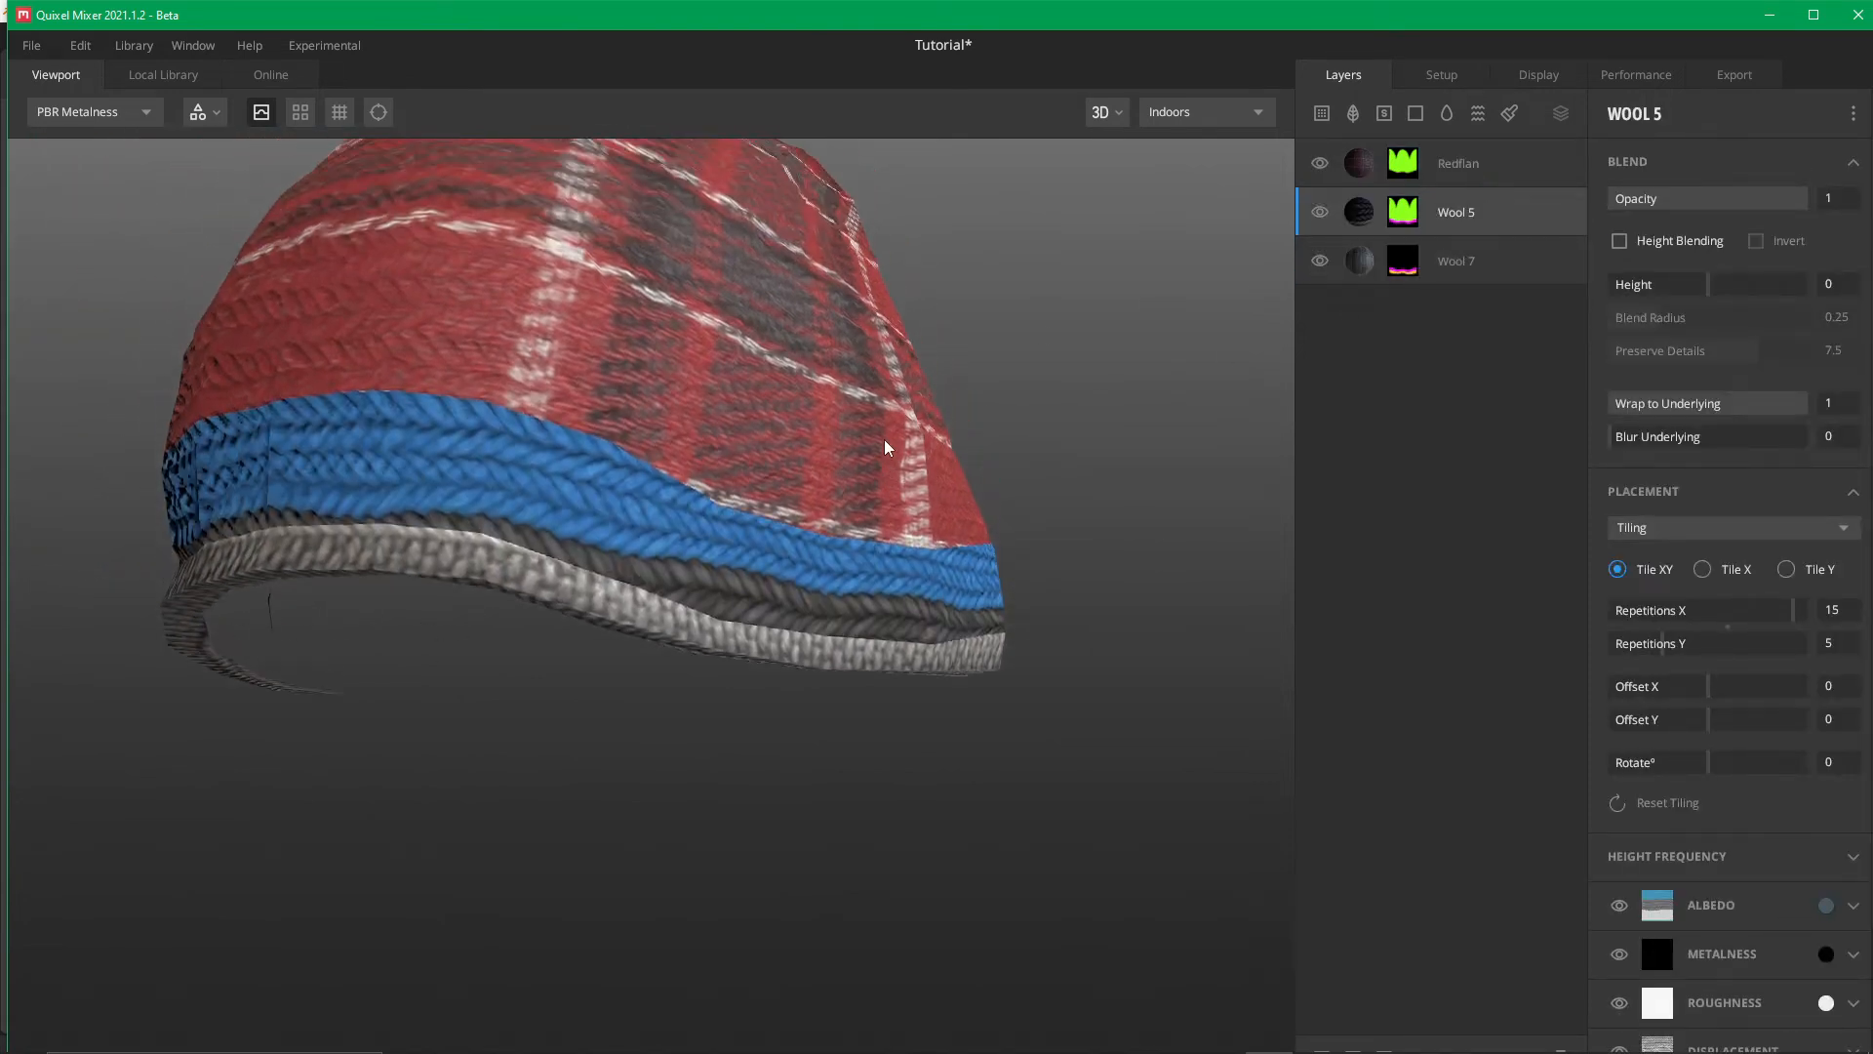
pyautogui.scroll(-5, 430, 598)
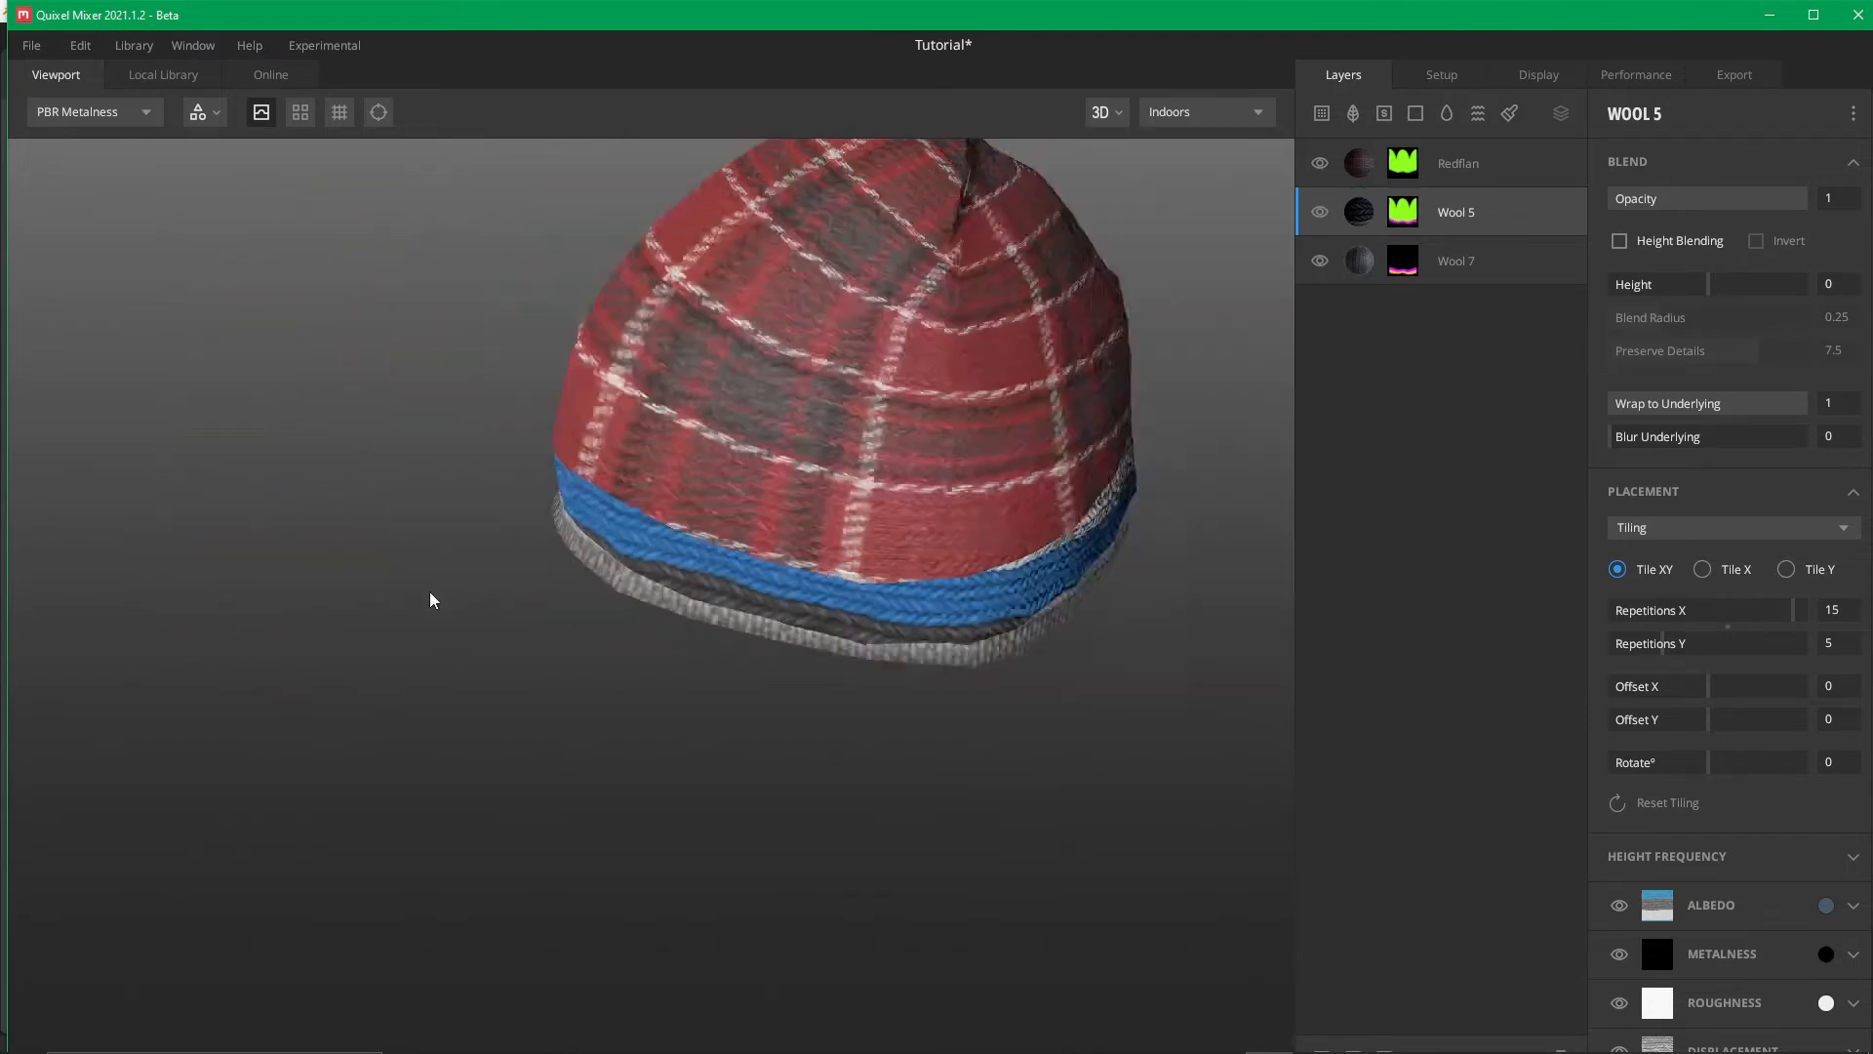
pyautogui.moveTo(430, 598); pyautogui.dragTo(634, 514)
pyautogui.scroll(5, 634, 514)
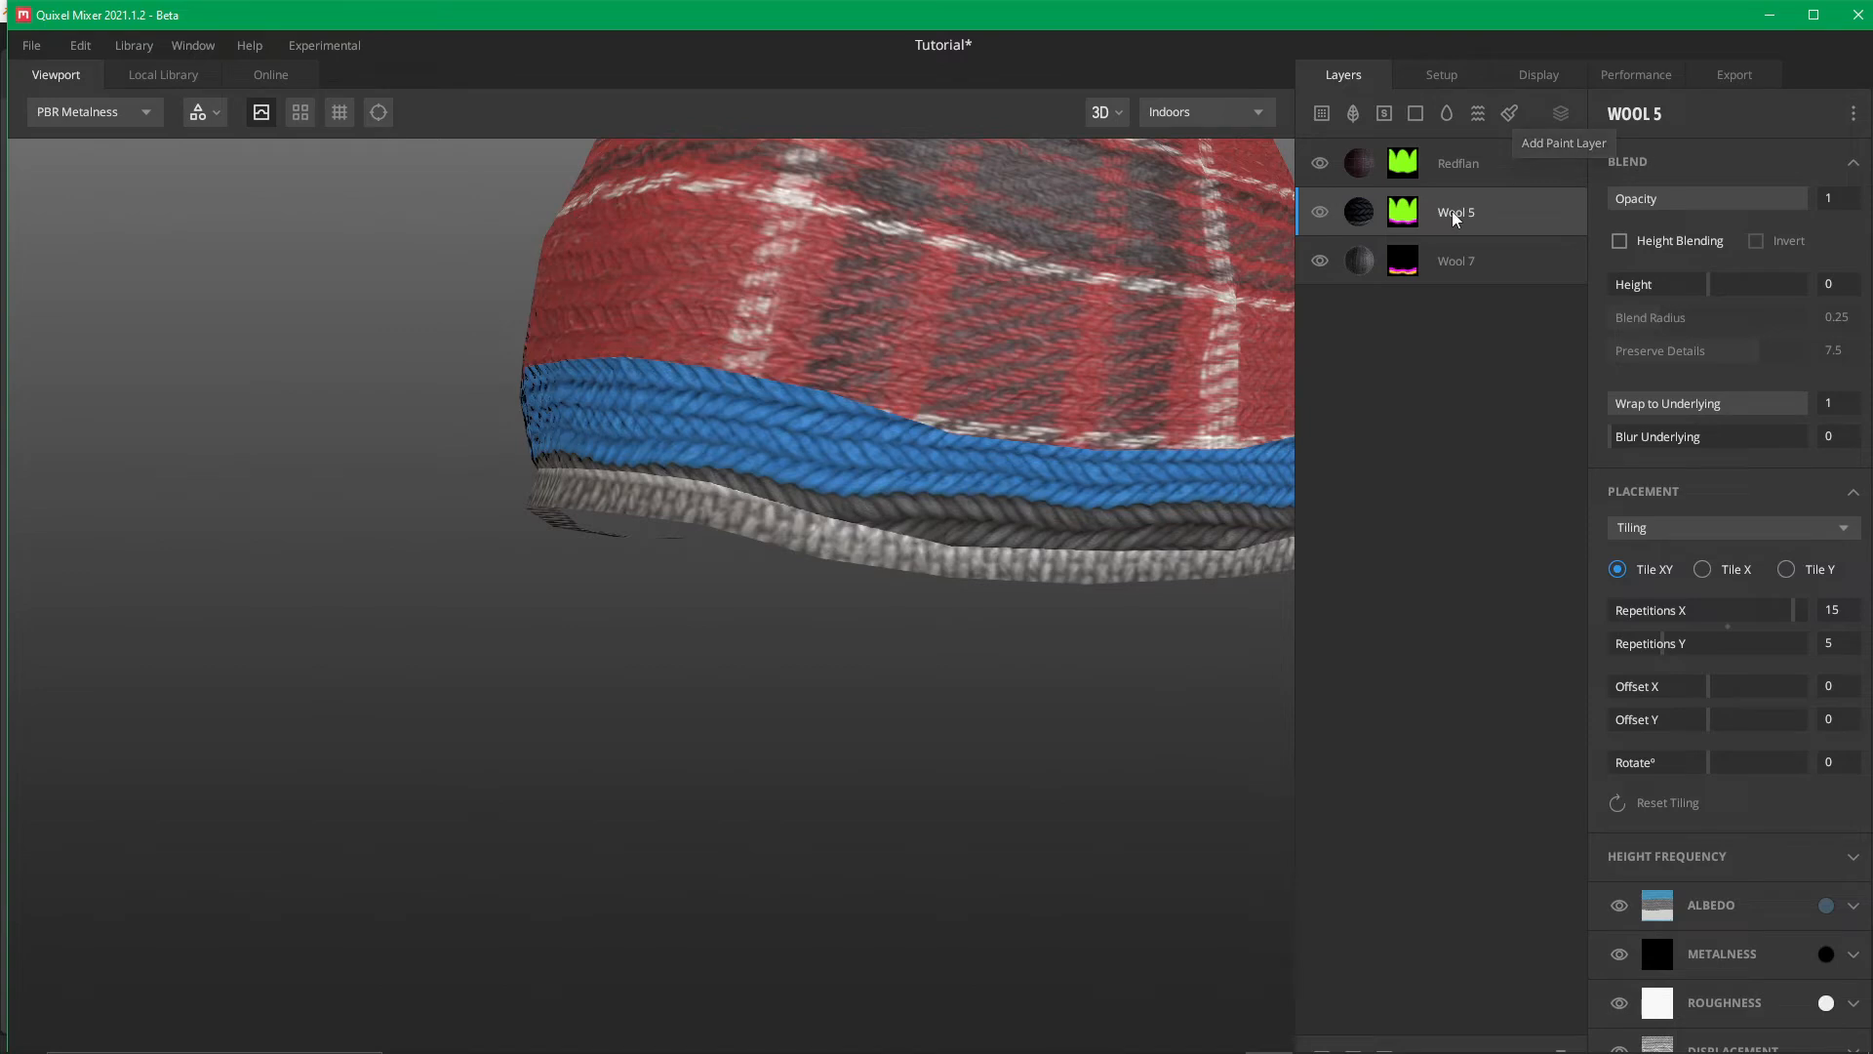
# Set Wrap to Underlying to 0 on the Wool 5, Wool 7 and Redflan layers
pyautogui.click(1747, 412)
pyautogui.moveTo(1721, 413); pyautogui.dragTo(1568, 396)
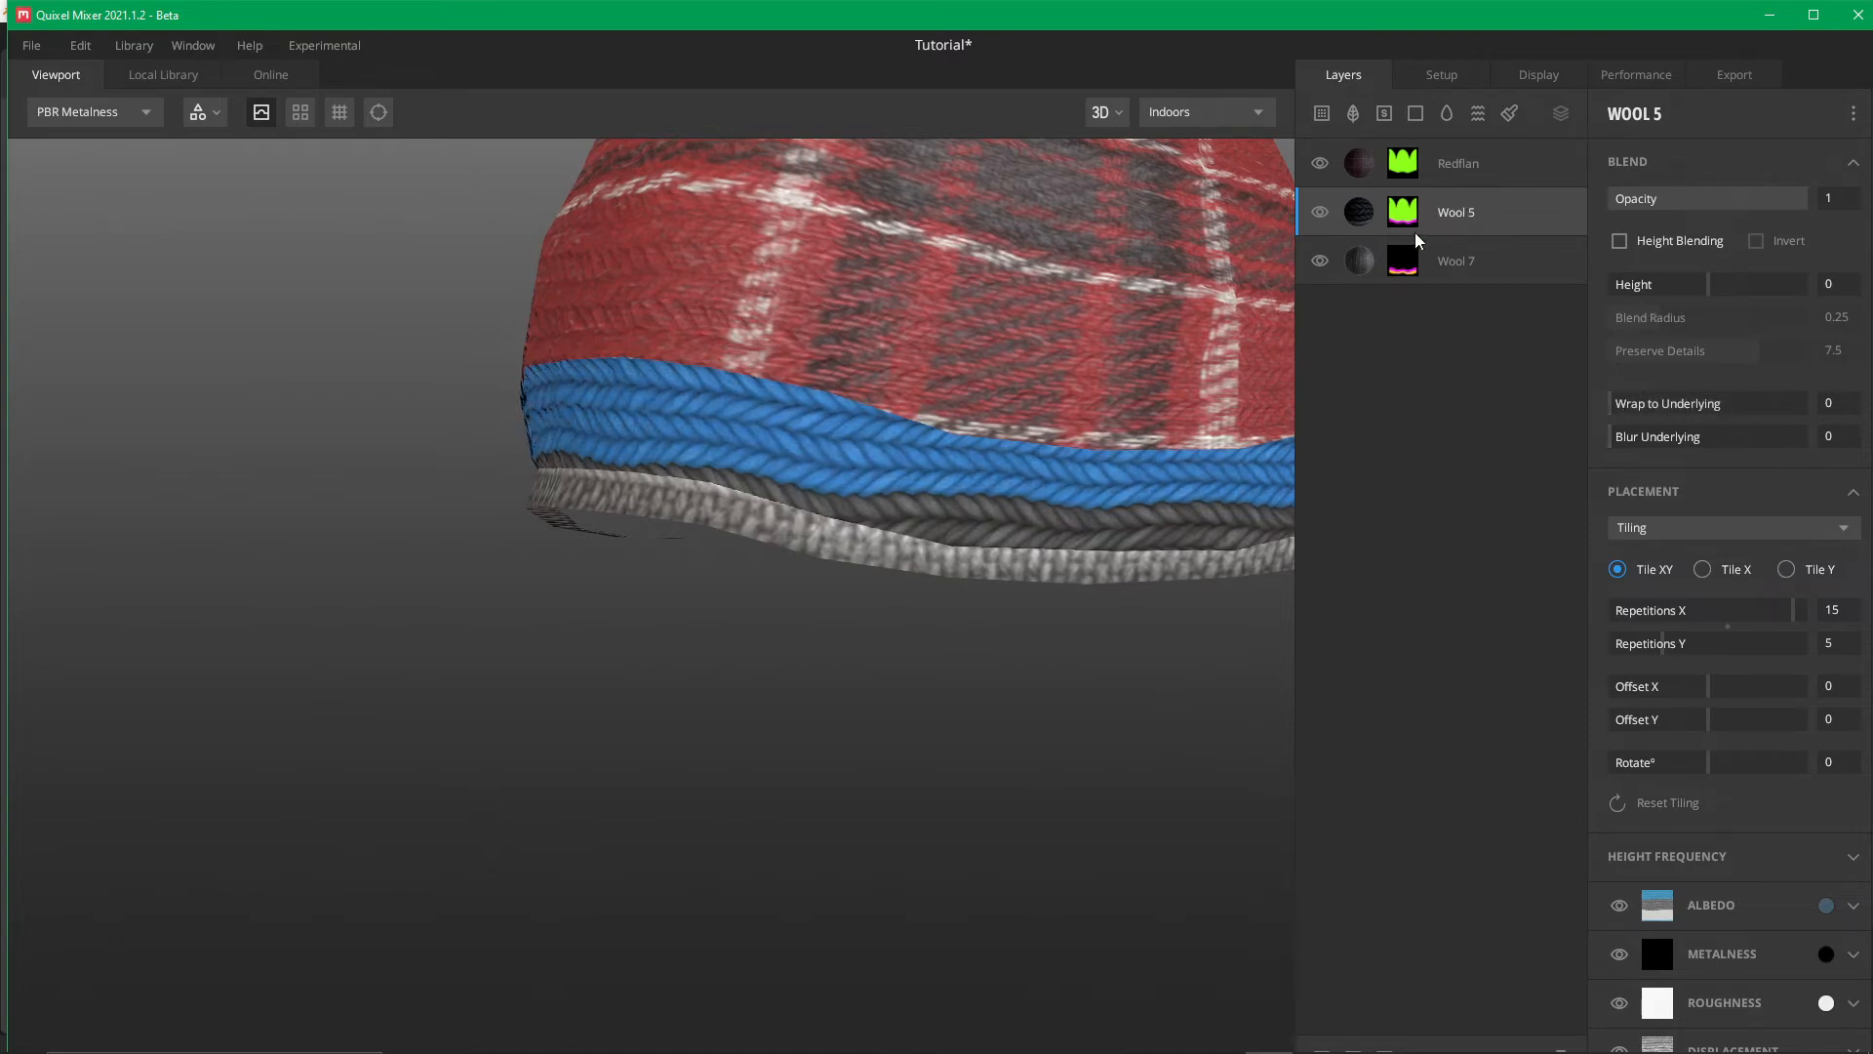
pyautogui.click(1422, 269)
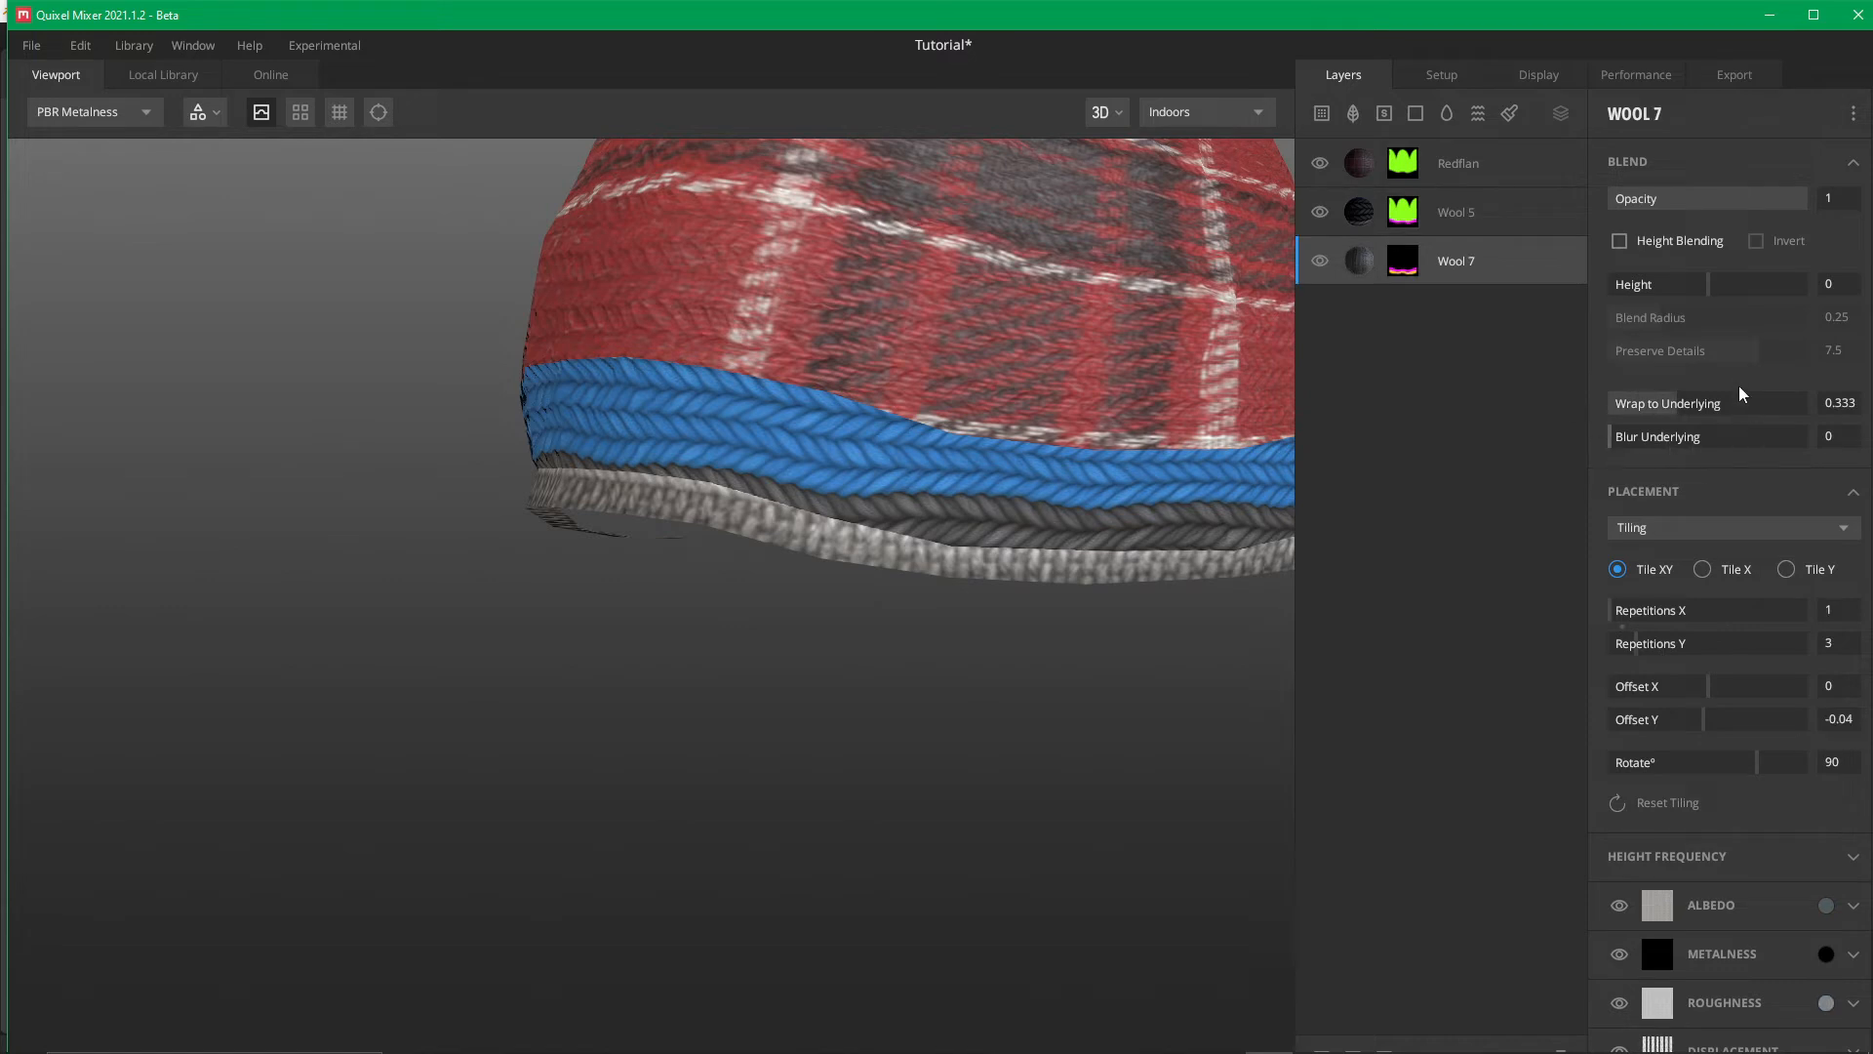
pyautogui.moveTo(1715, 401); pyautogui.dragTo(1522, 404)
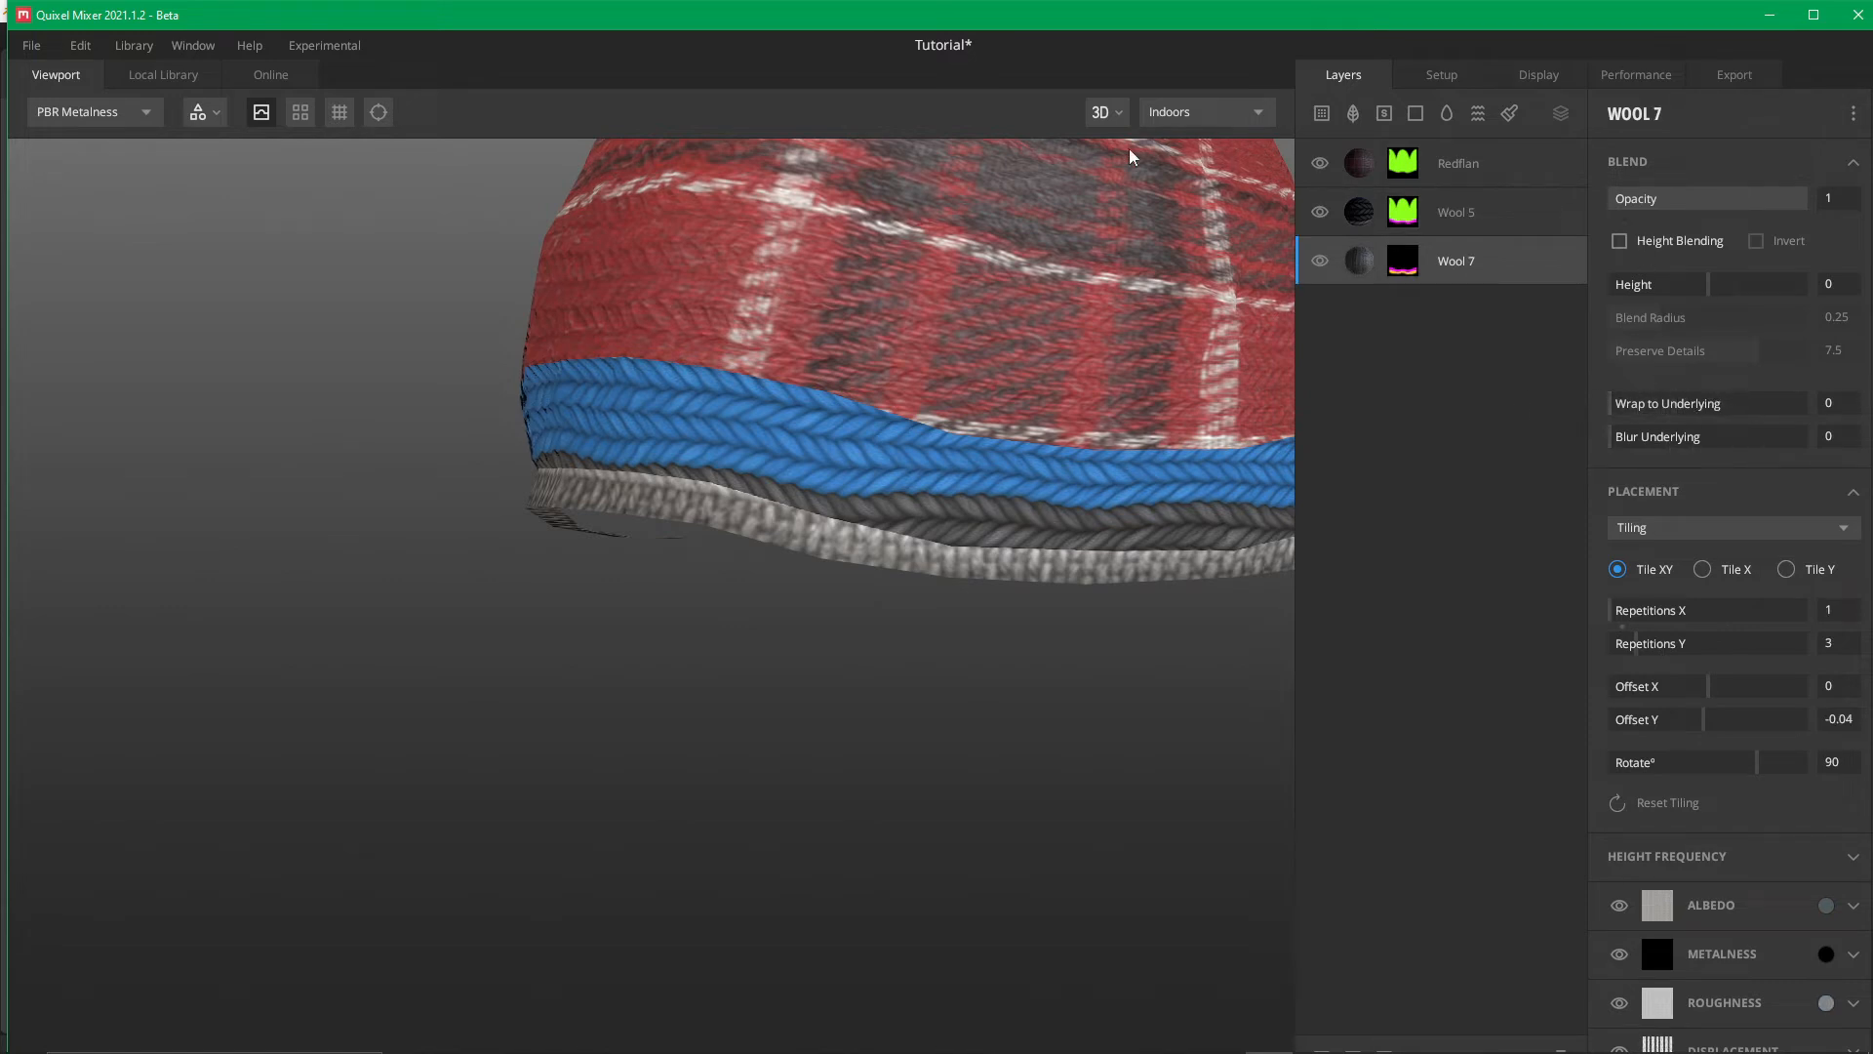
pyautogui.click(1490, 156)
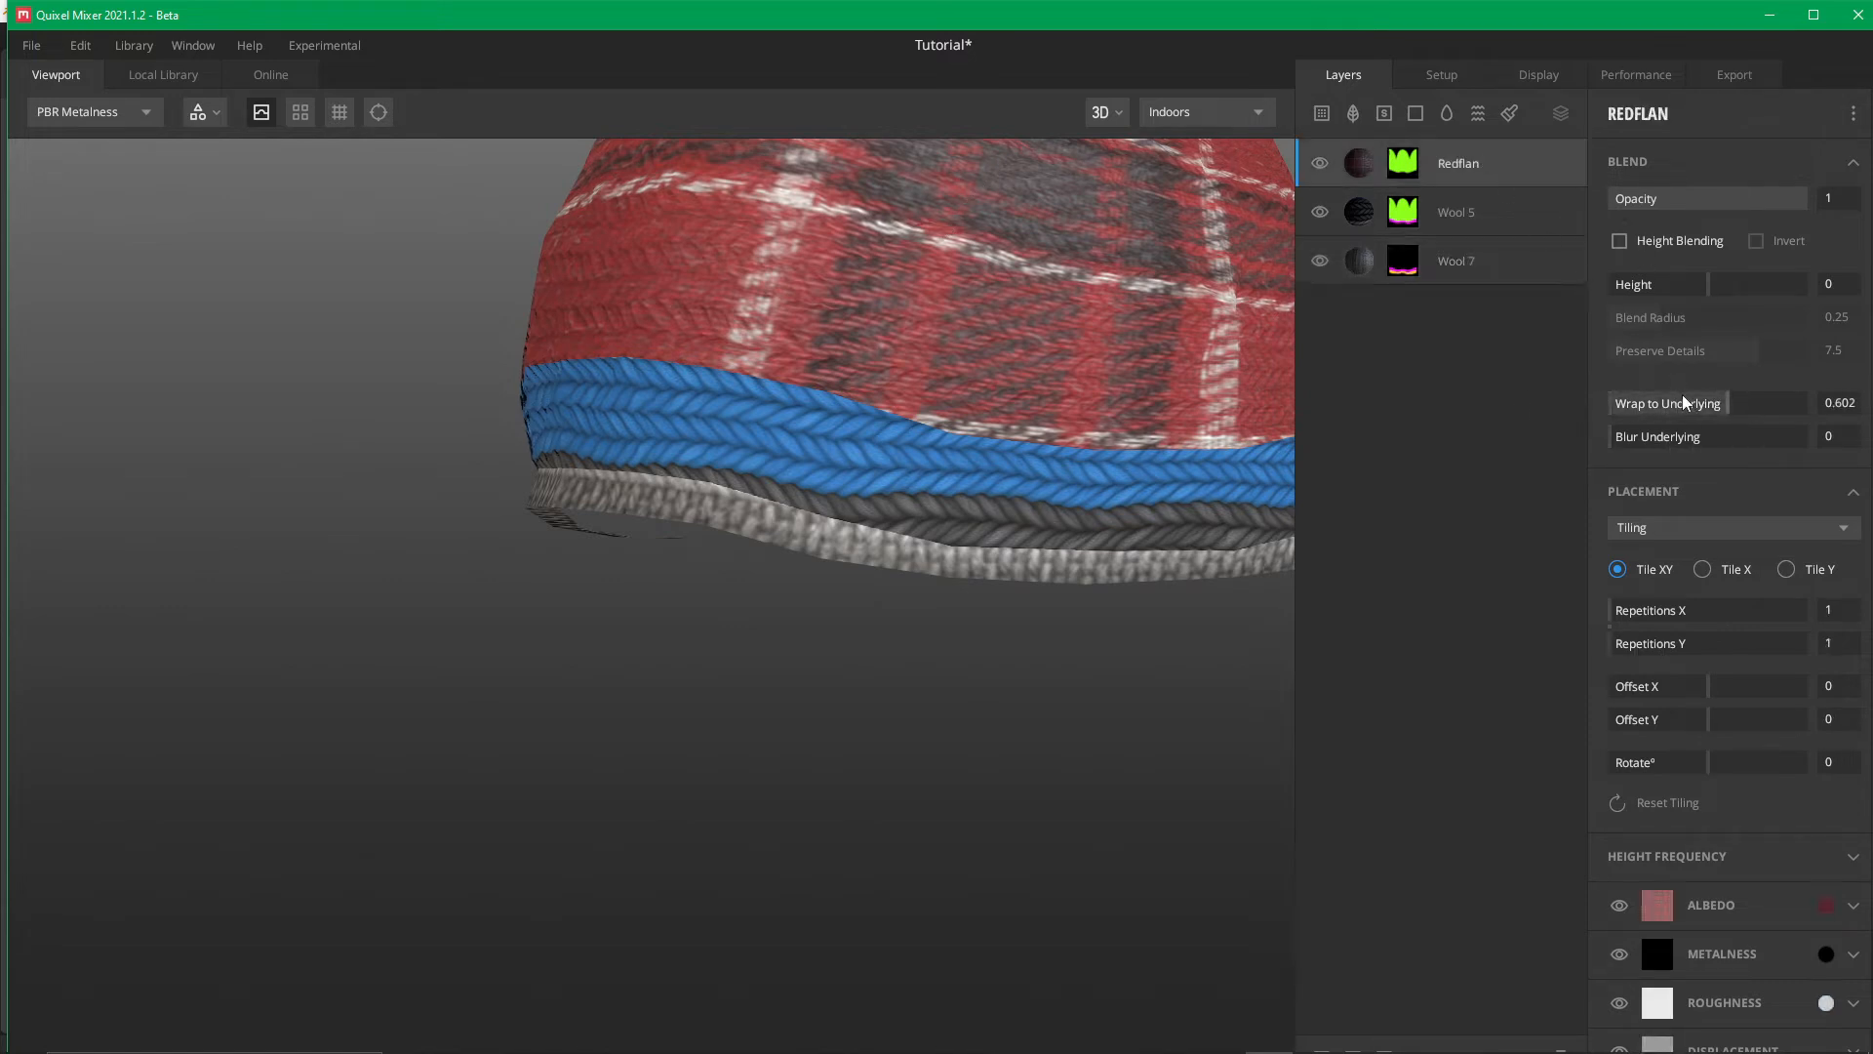
pyautogui.moveTo(1049, 313); pyautogui.dragTo(847, 490, button='middle')
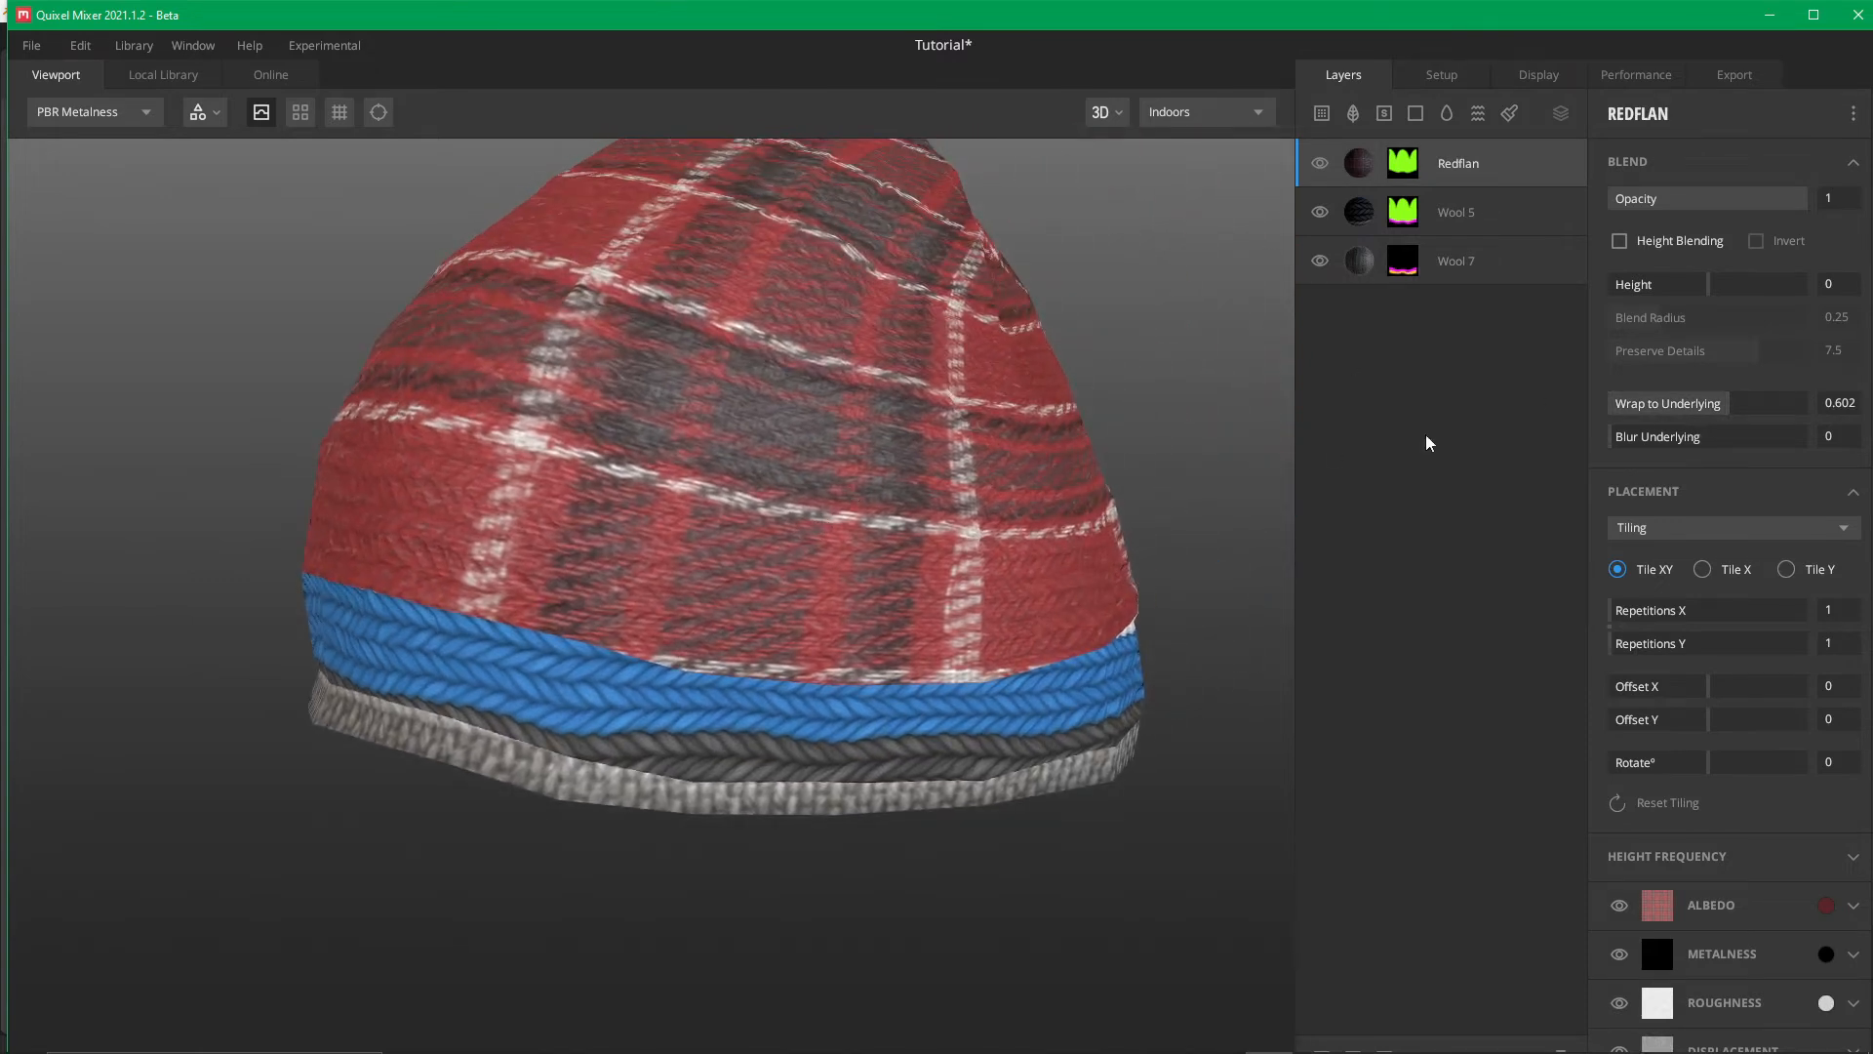
pyautogui.moveTo(1723, 403); pyautogui.dragTo(1564, 434)
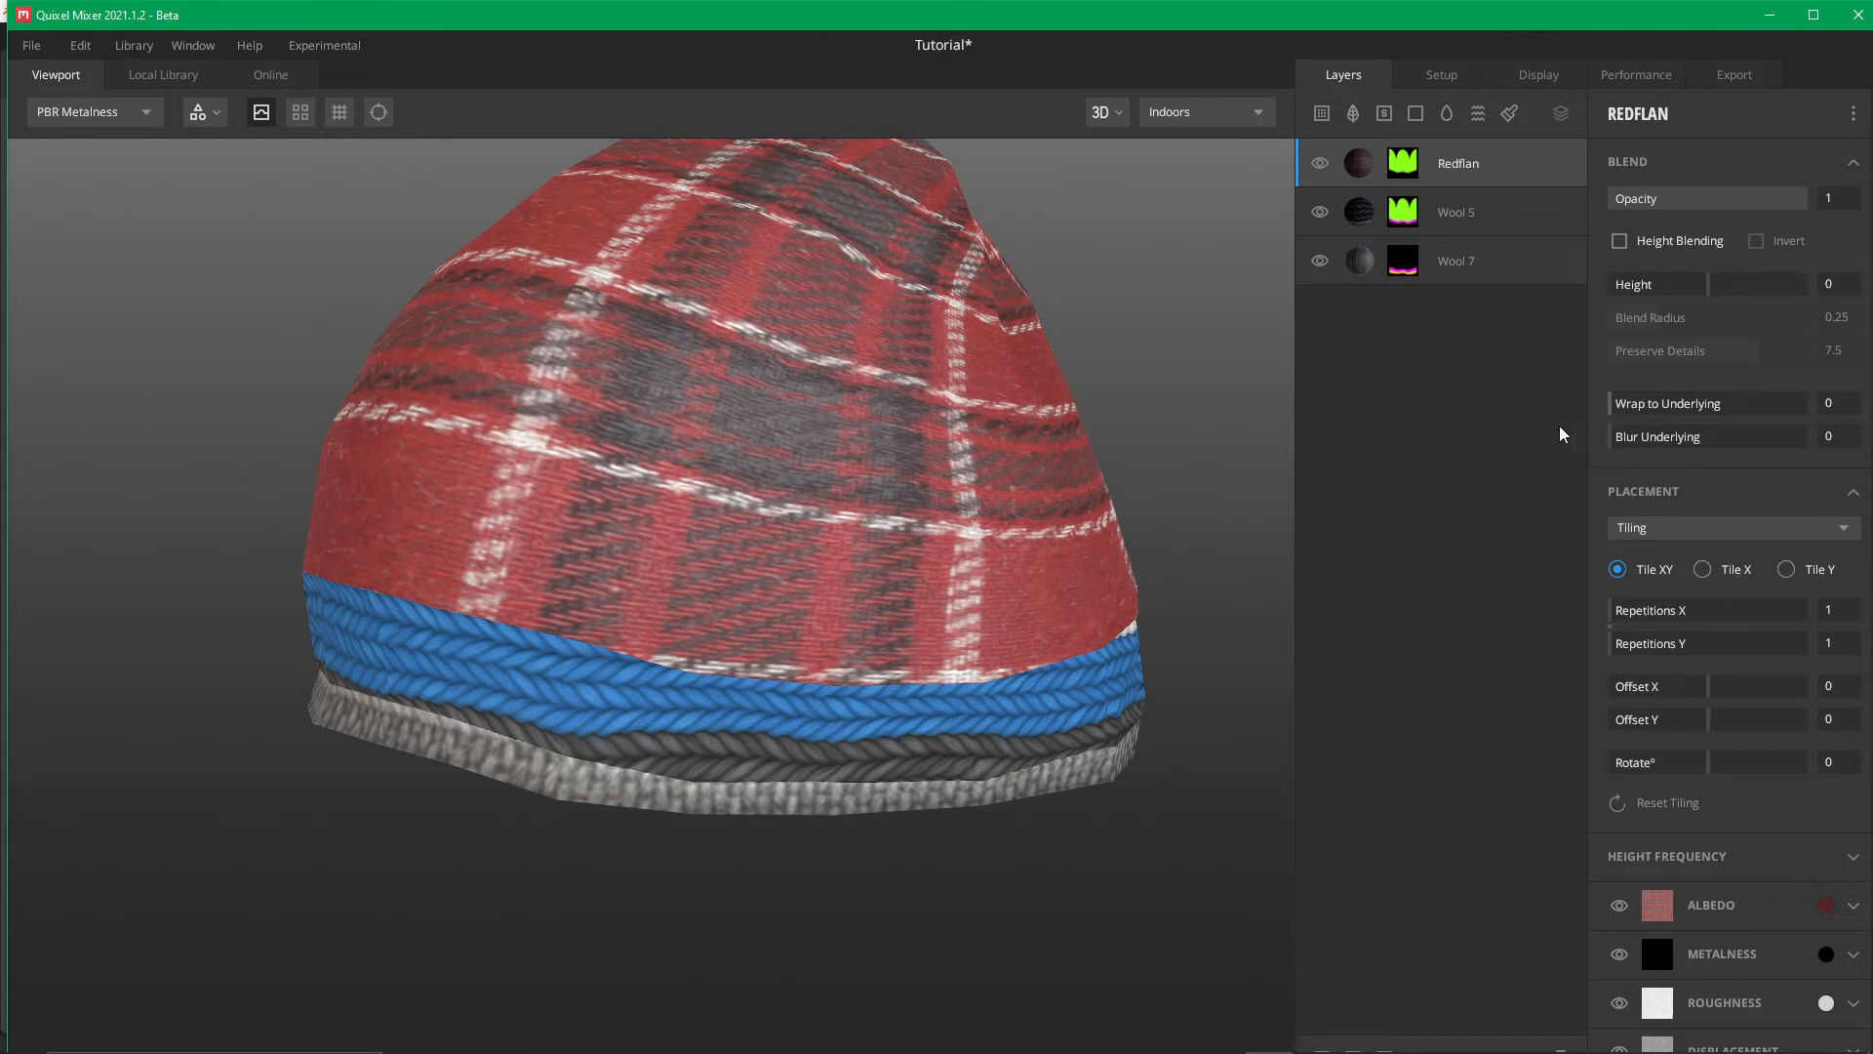
# Include Bright Magenta in the Redflan layer's material ID mask so the plaid also covers the upper band
pyautogui.click(1475, 224)
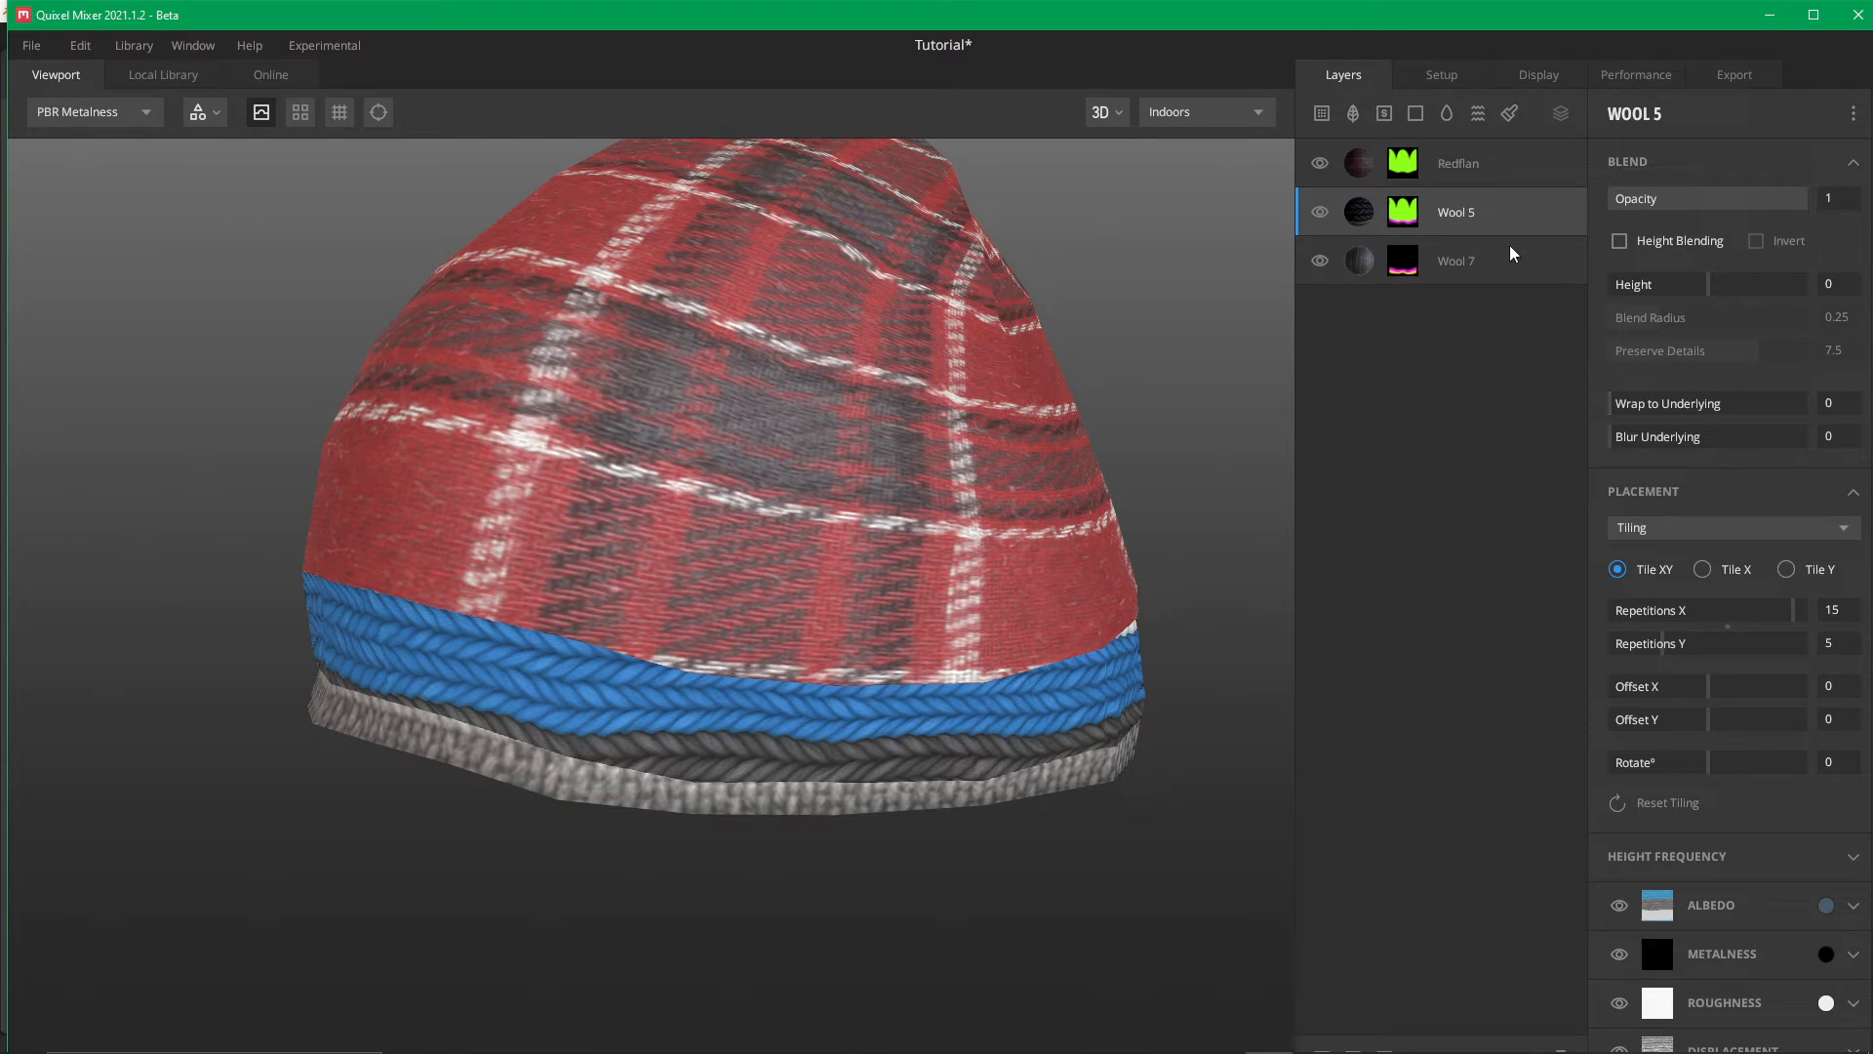
pyautogui.click(1405, 162)
pyautogui.click(1618, 262)
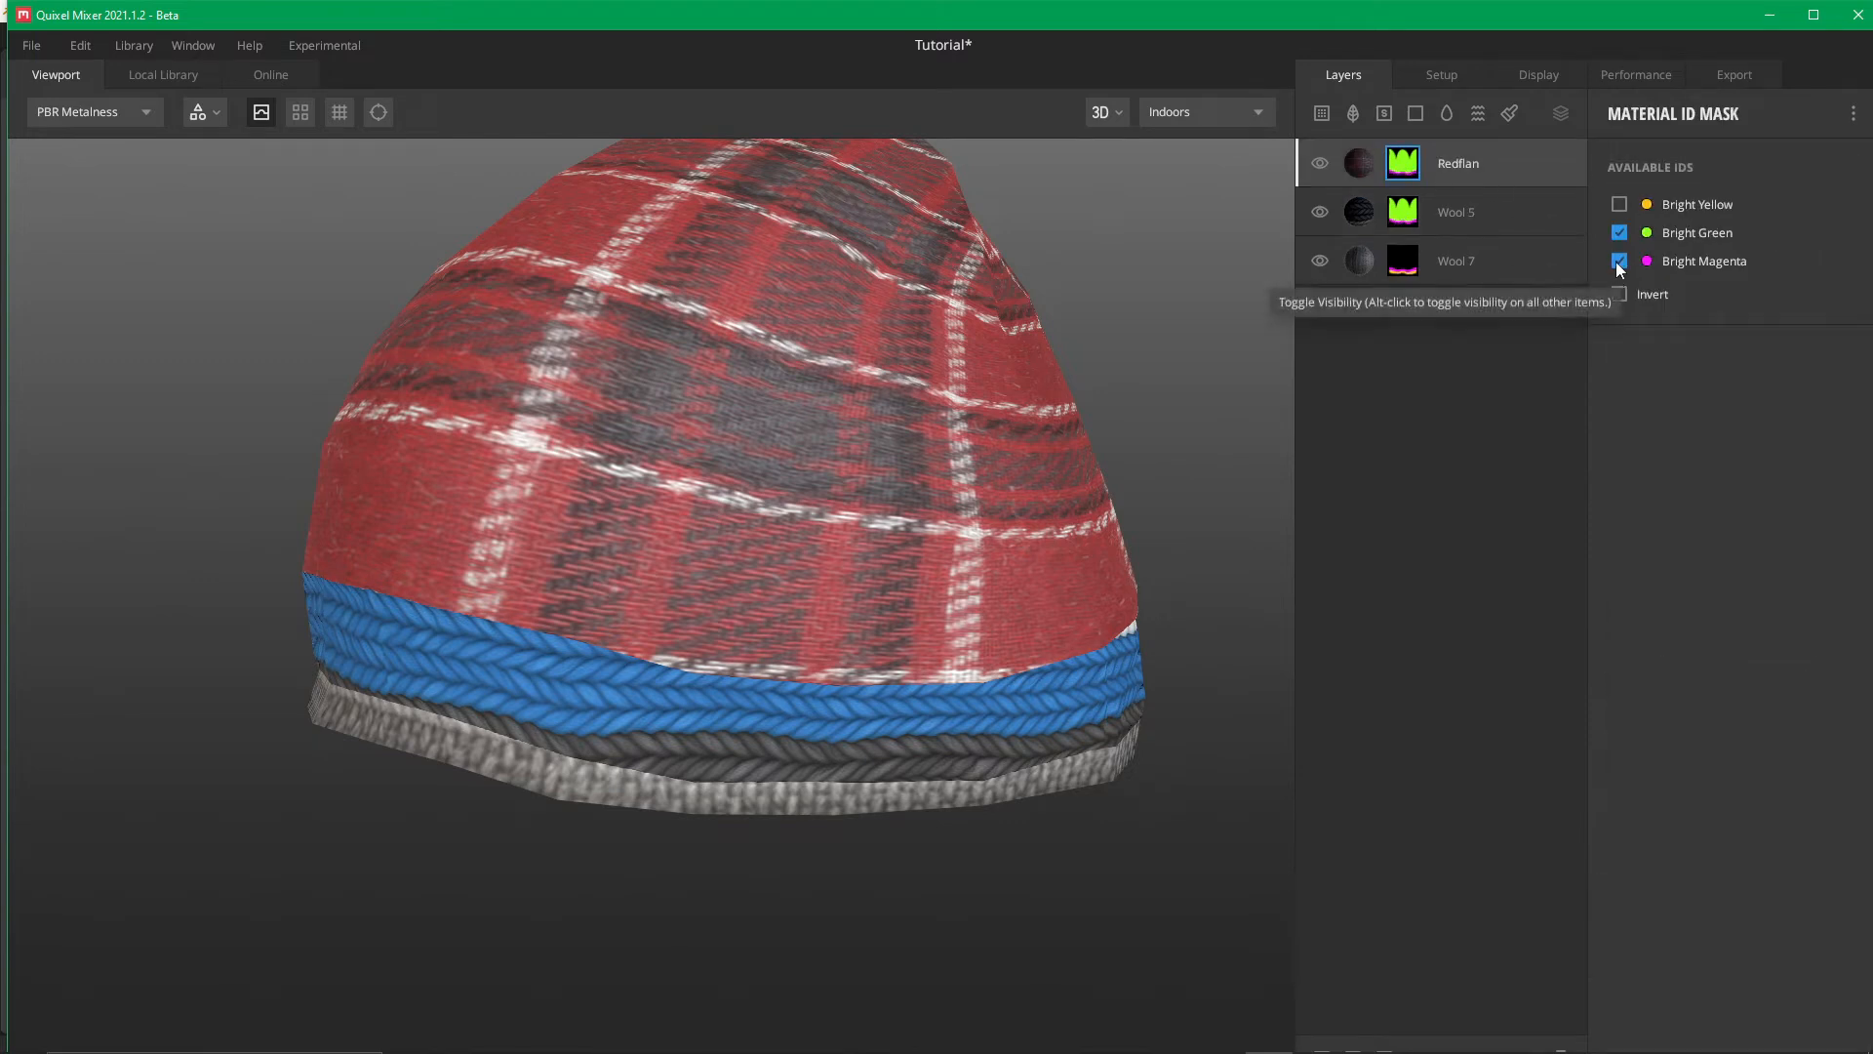
pyautogui.click(1428, 170)
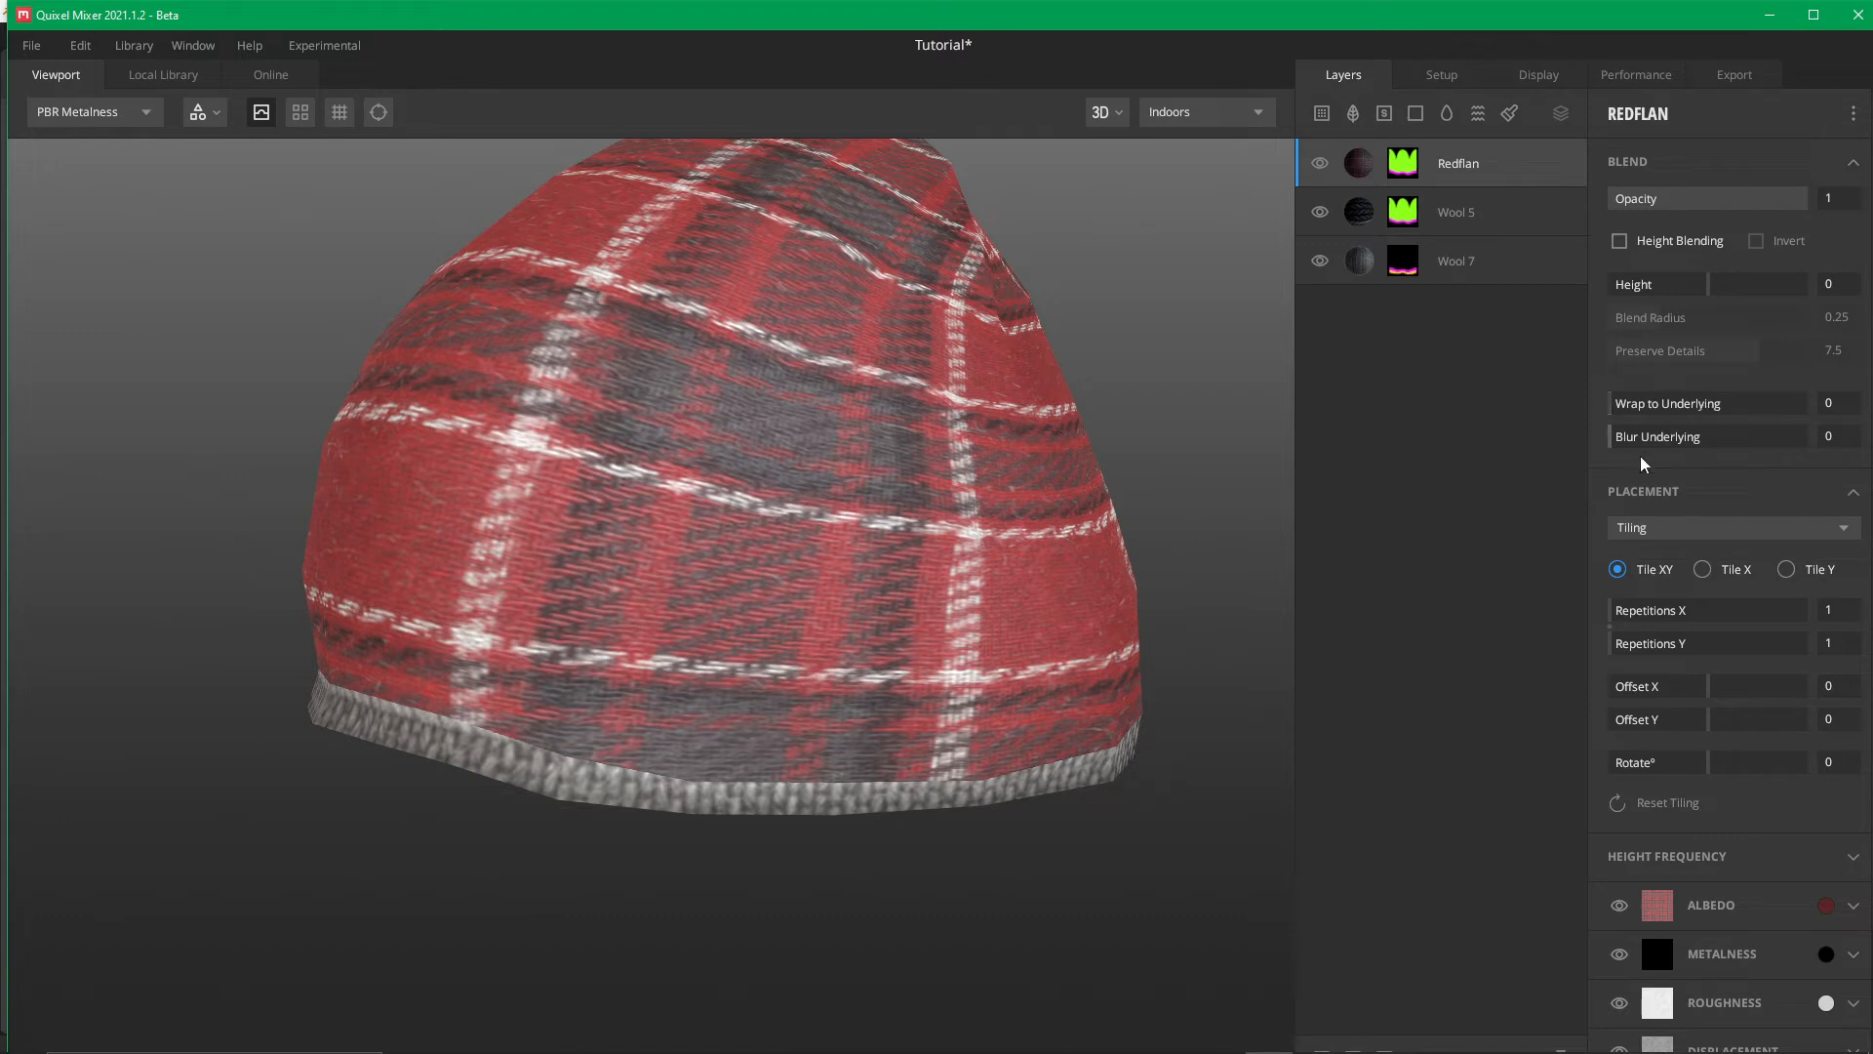
pyautogui.moveTo(1658, 439); pyautogui.dragTo(1605, 449)
# Add a second Redflan surface from the local library as a new layer directly below the masked Redflan layer
pyautogui.click(183, 82)
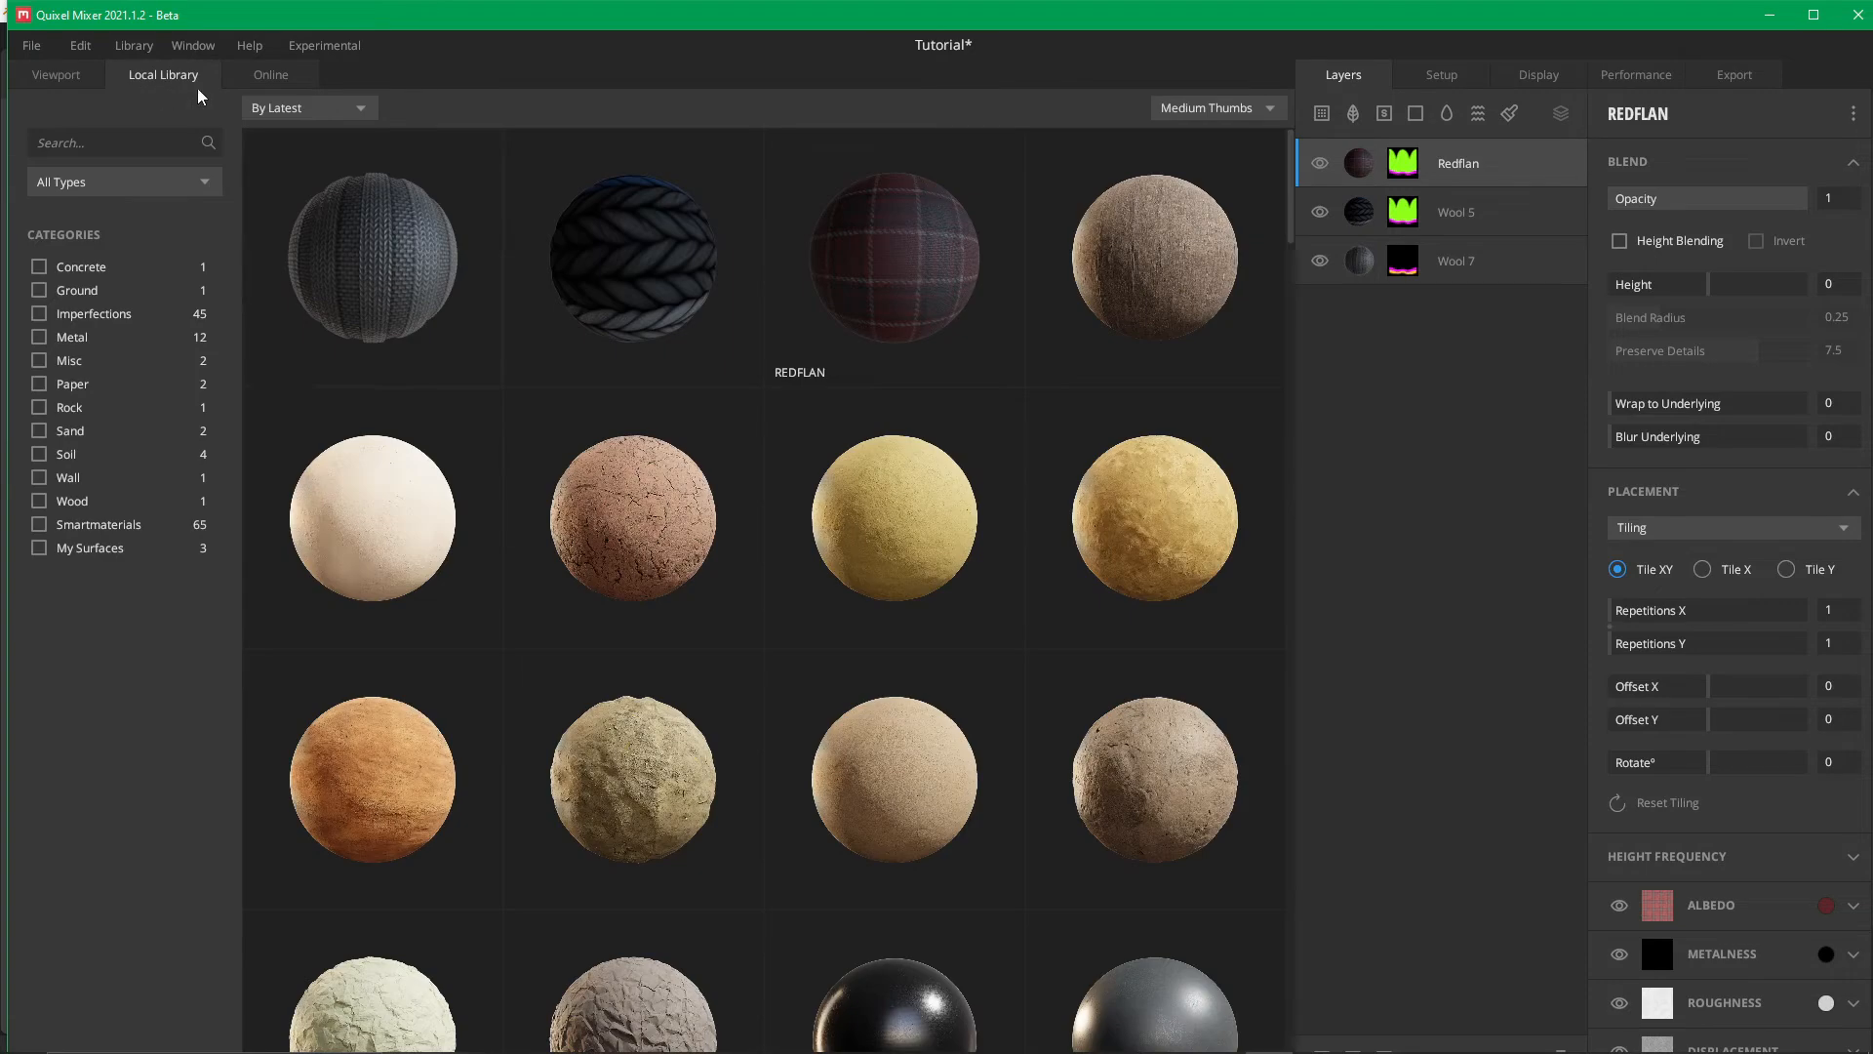
pyautogui.moveTo(894, 258); pyautogui.dragTo(1478, 181)
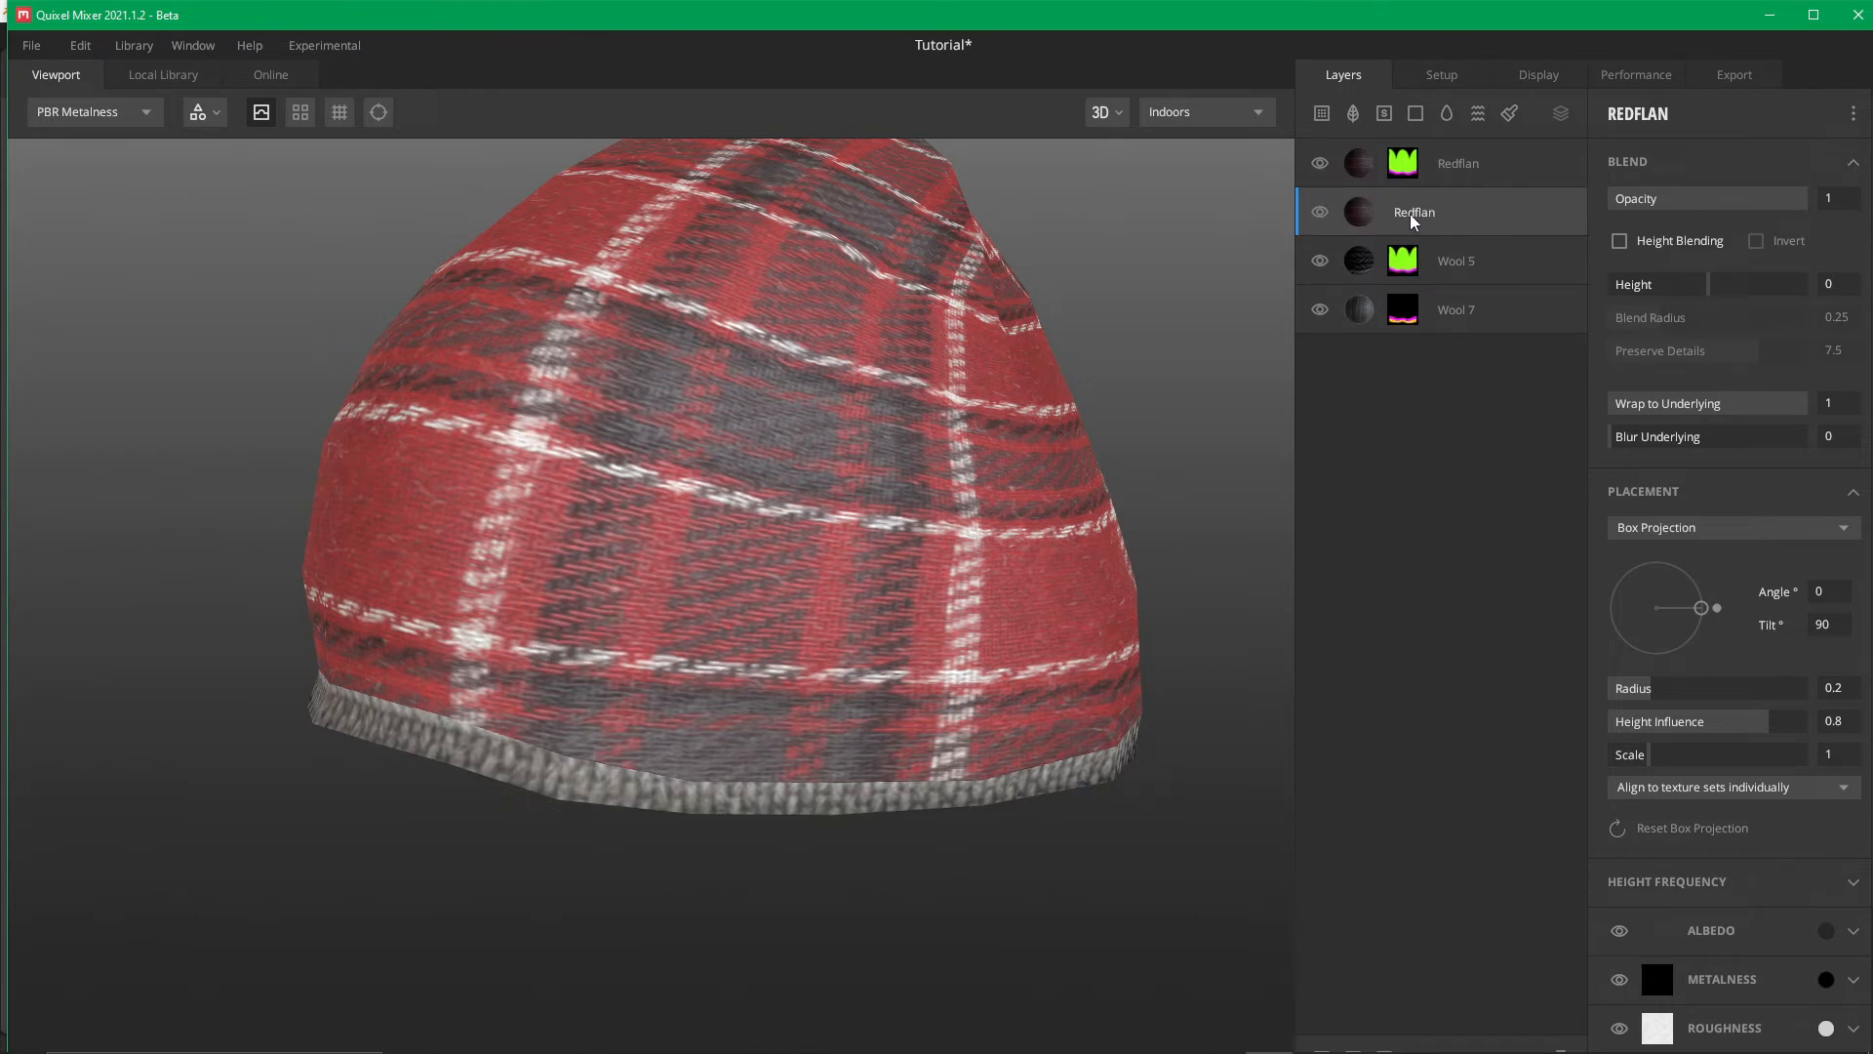
# Exclude Bright Magenta from the upper Redflan layer's ID mask and add an ID mask with only Bright Magenta to the lower Redflan layer
pyautogui.click(1402, 166)
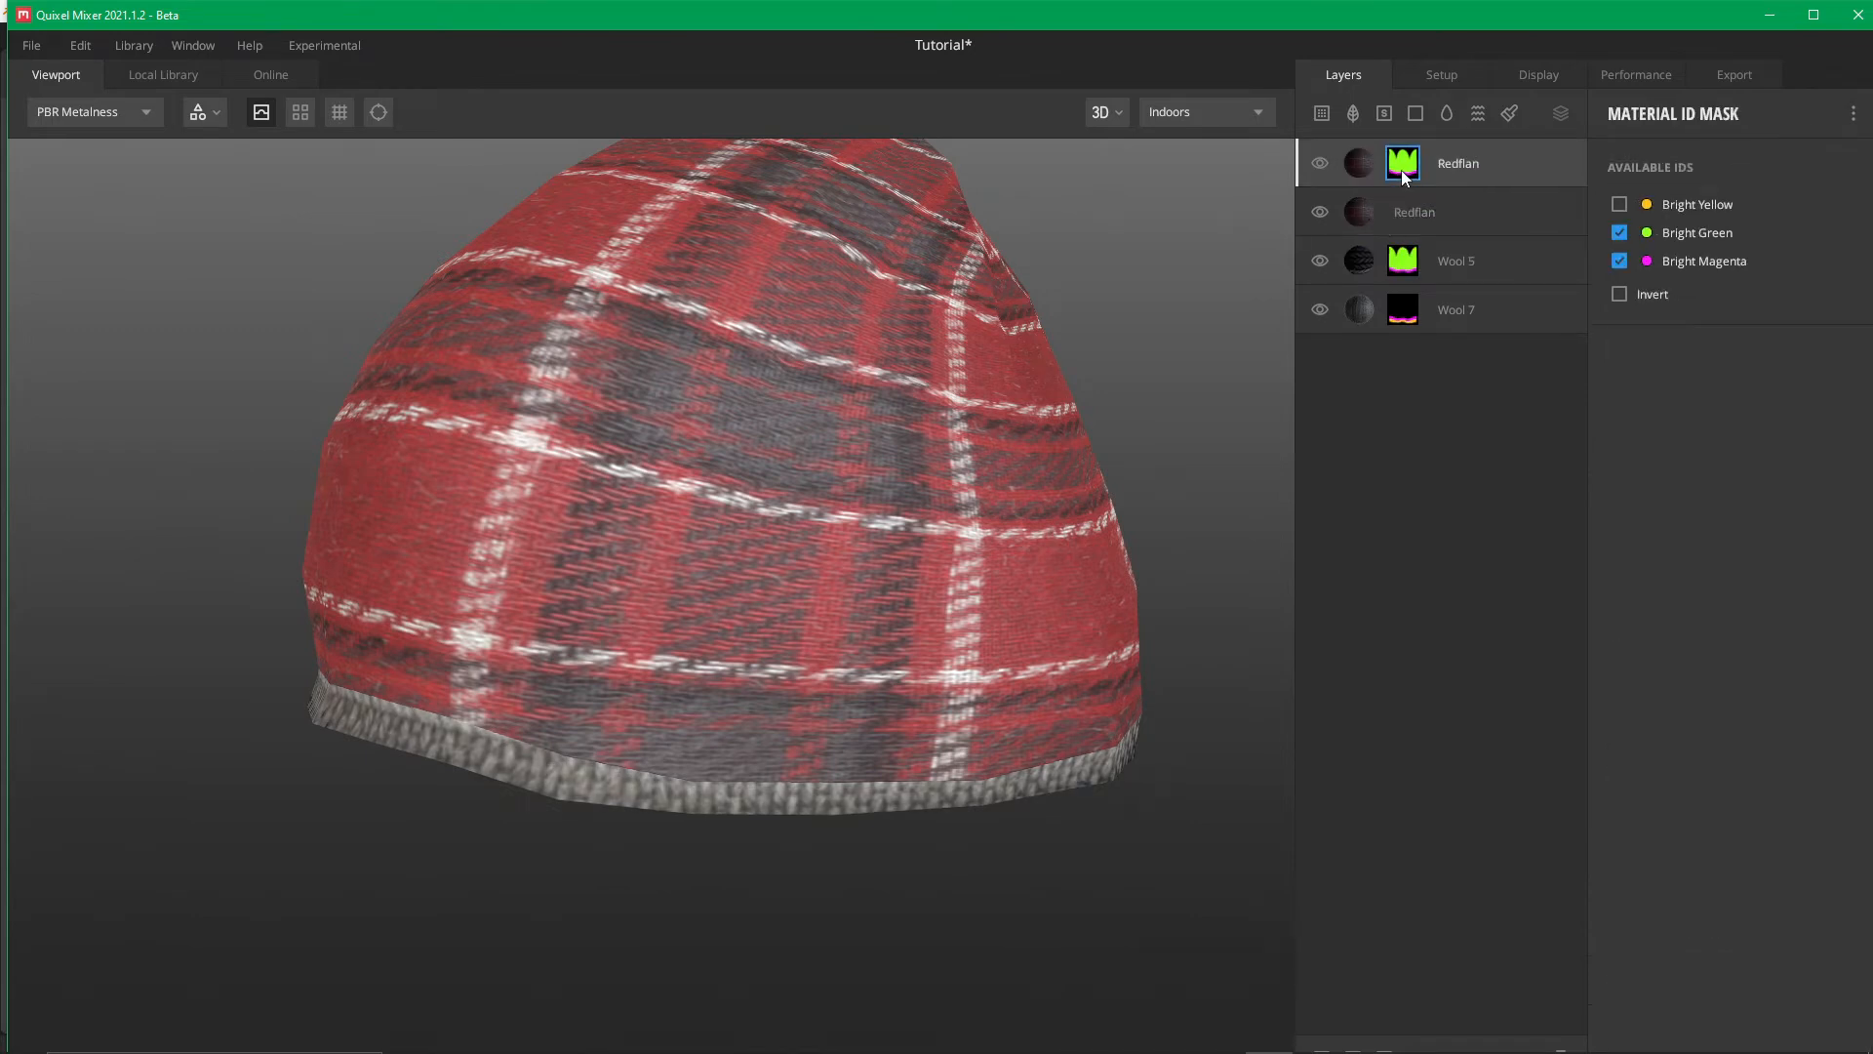
pyautogui.click(1623, 264)
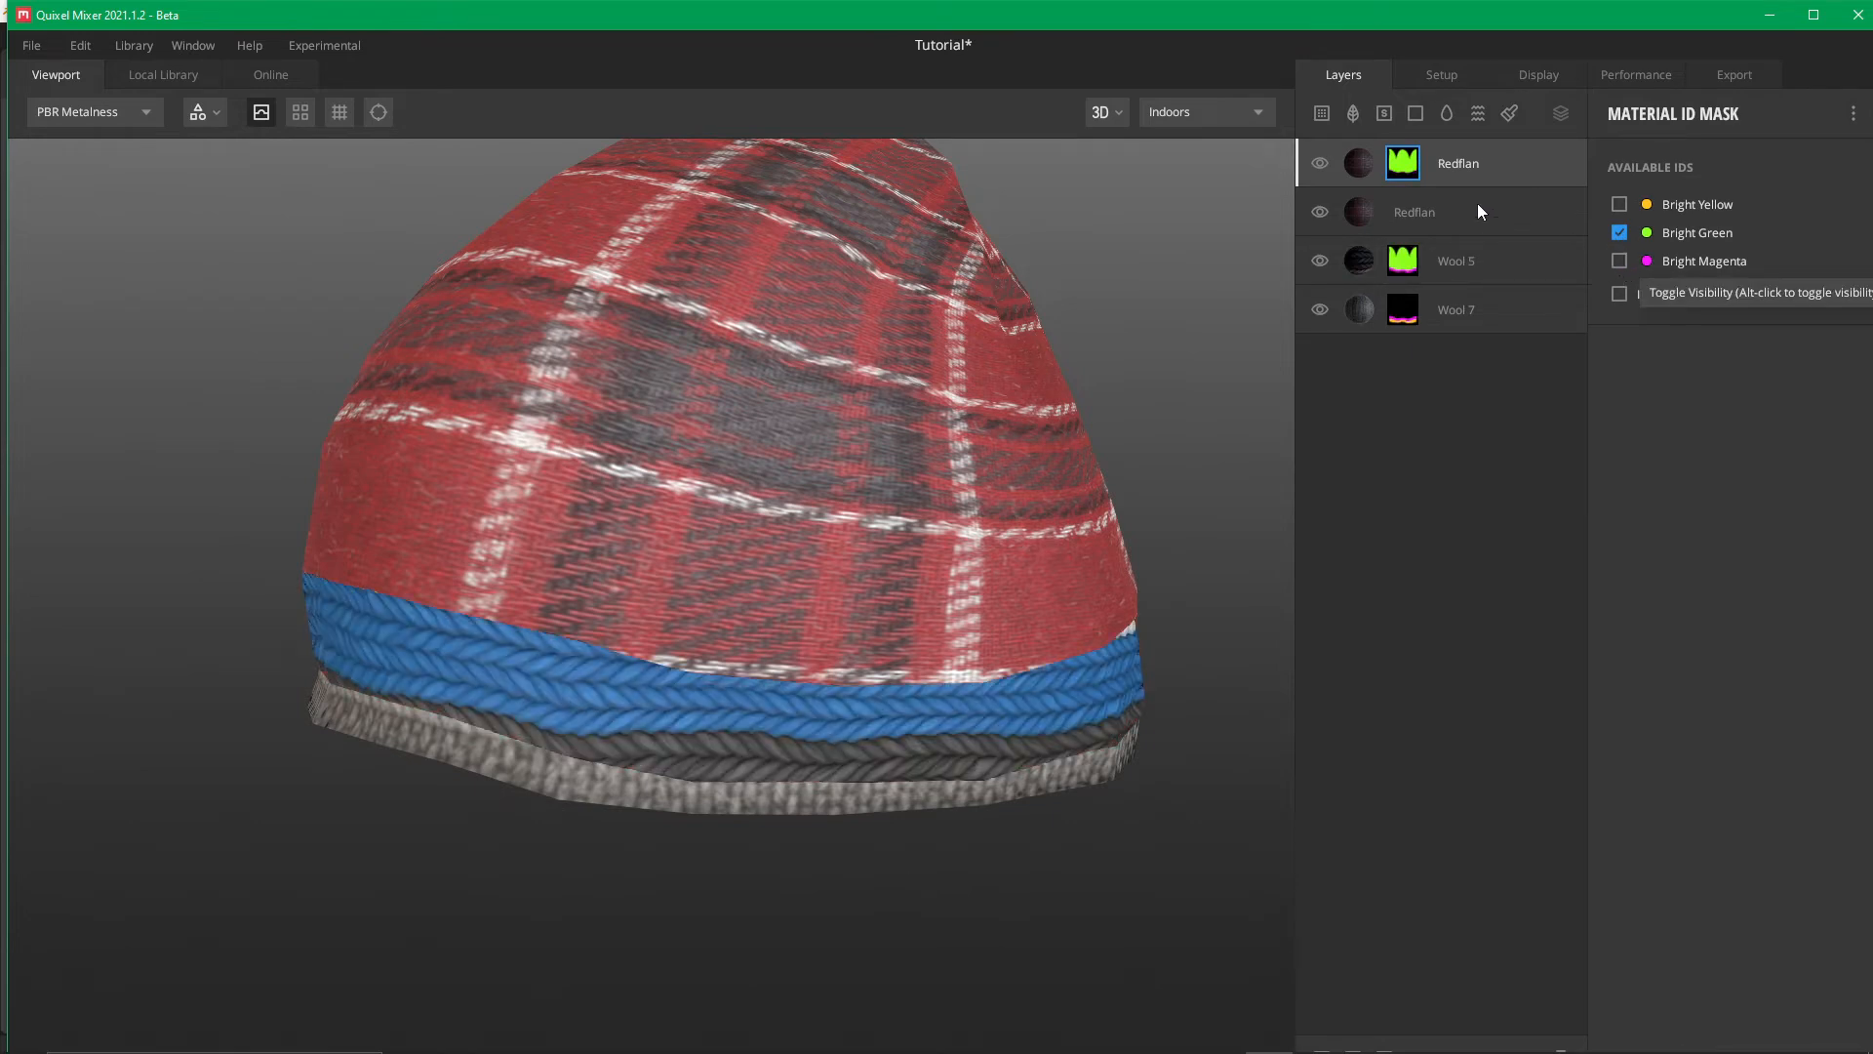
pyautogui.click(1412, 208)
pyautogui.rightClick(1434, 213)
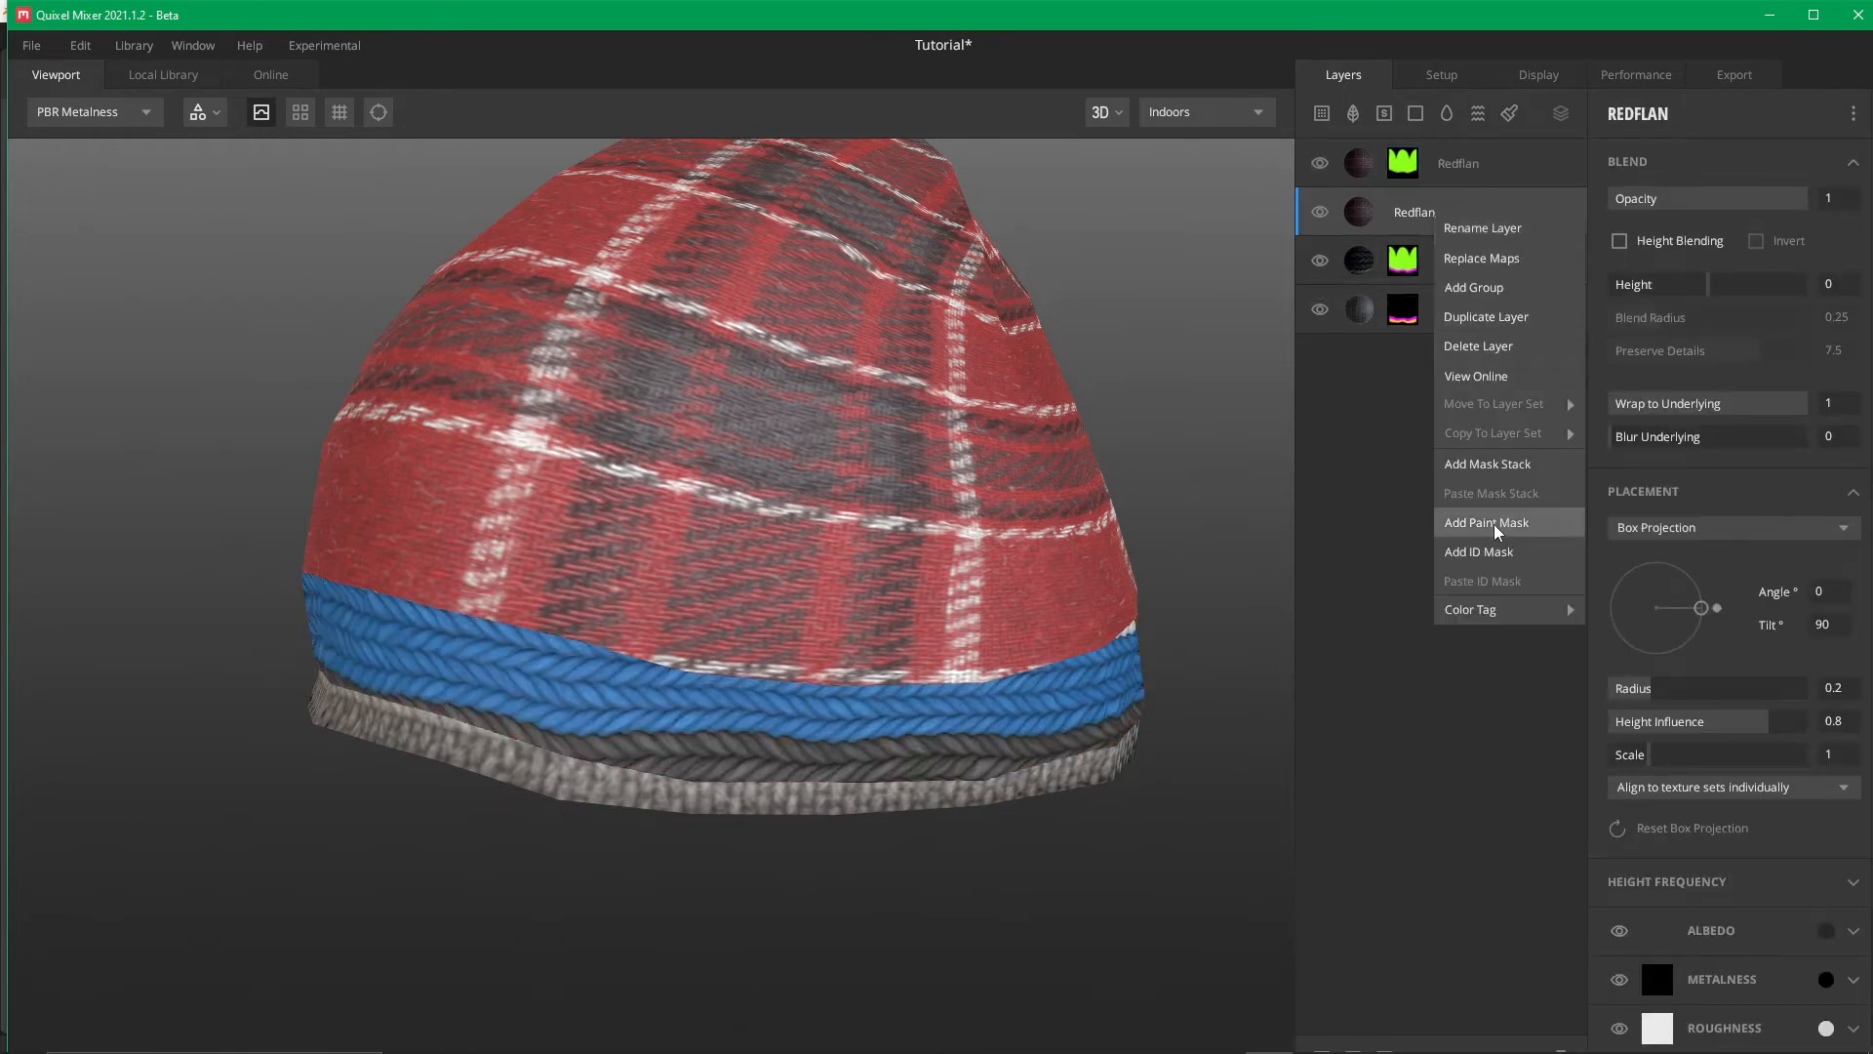
pyautogui.click(1502, 549)
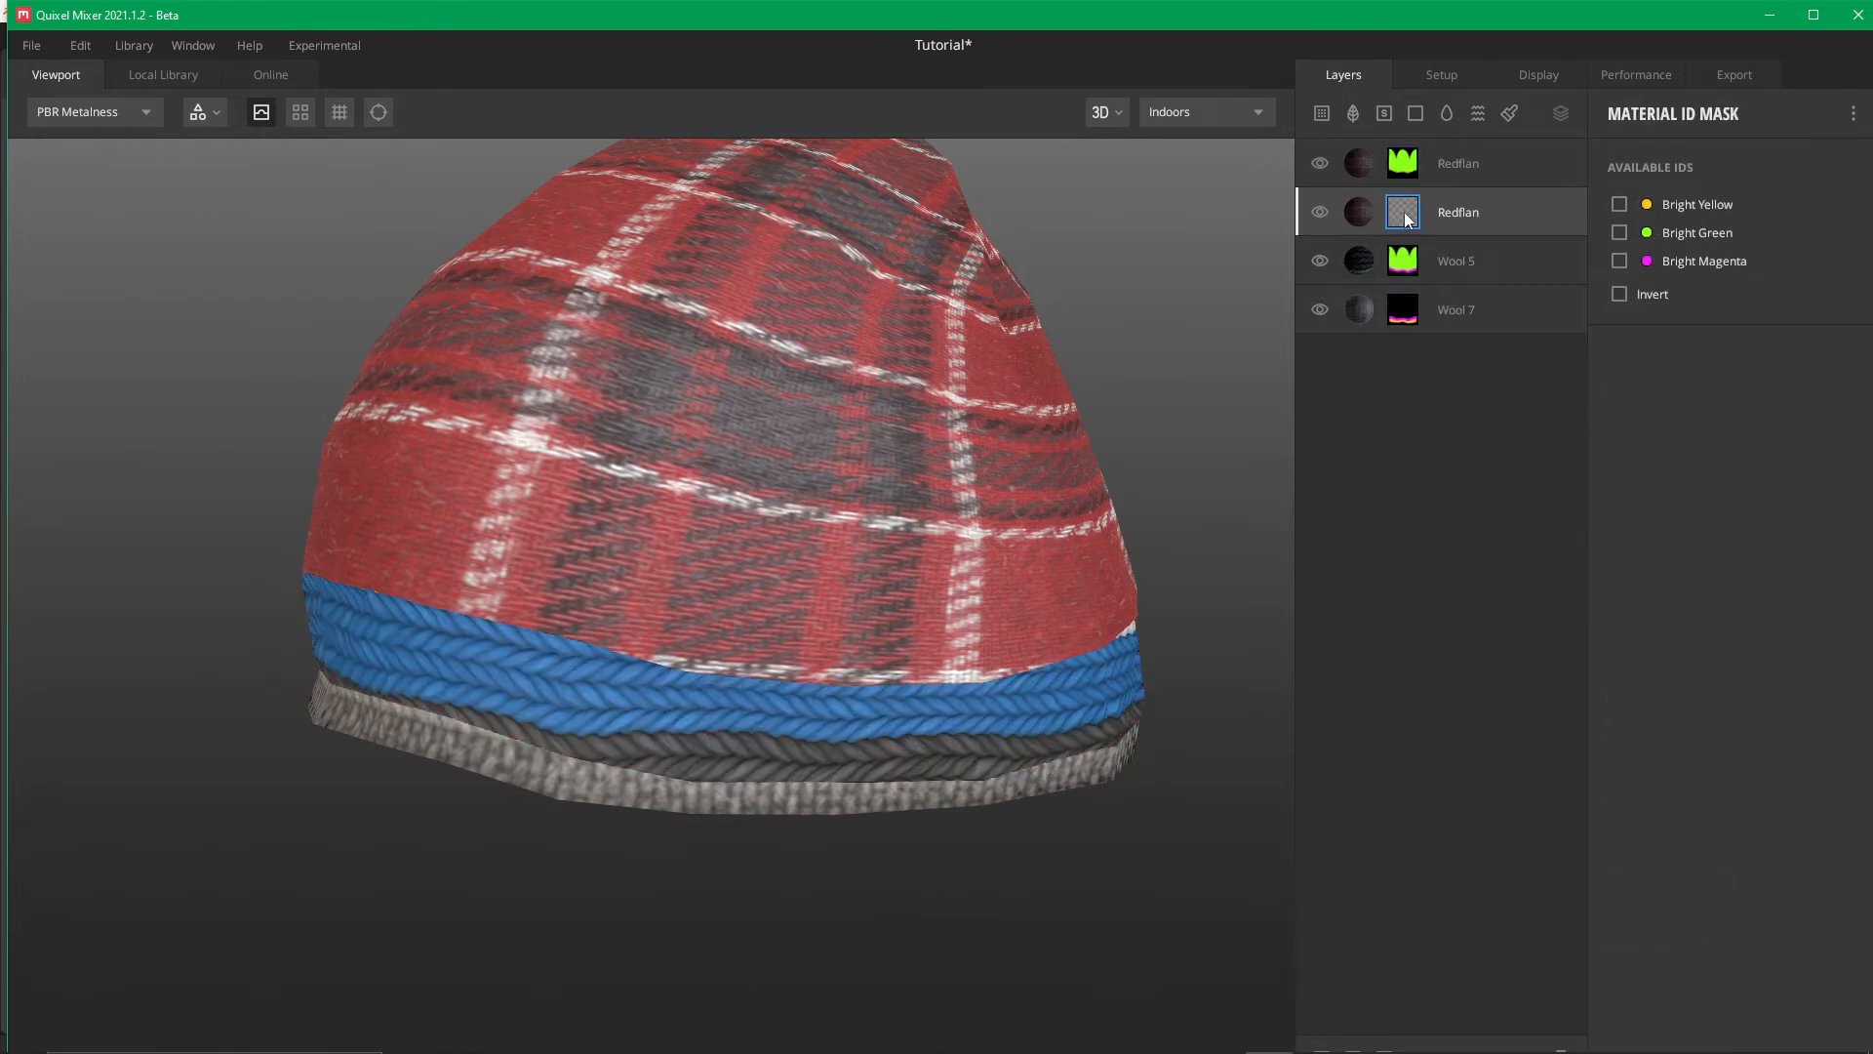
pyautogui.click(1618, 261)
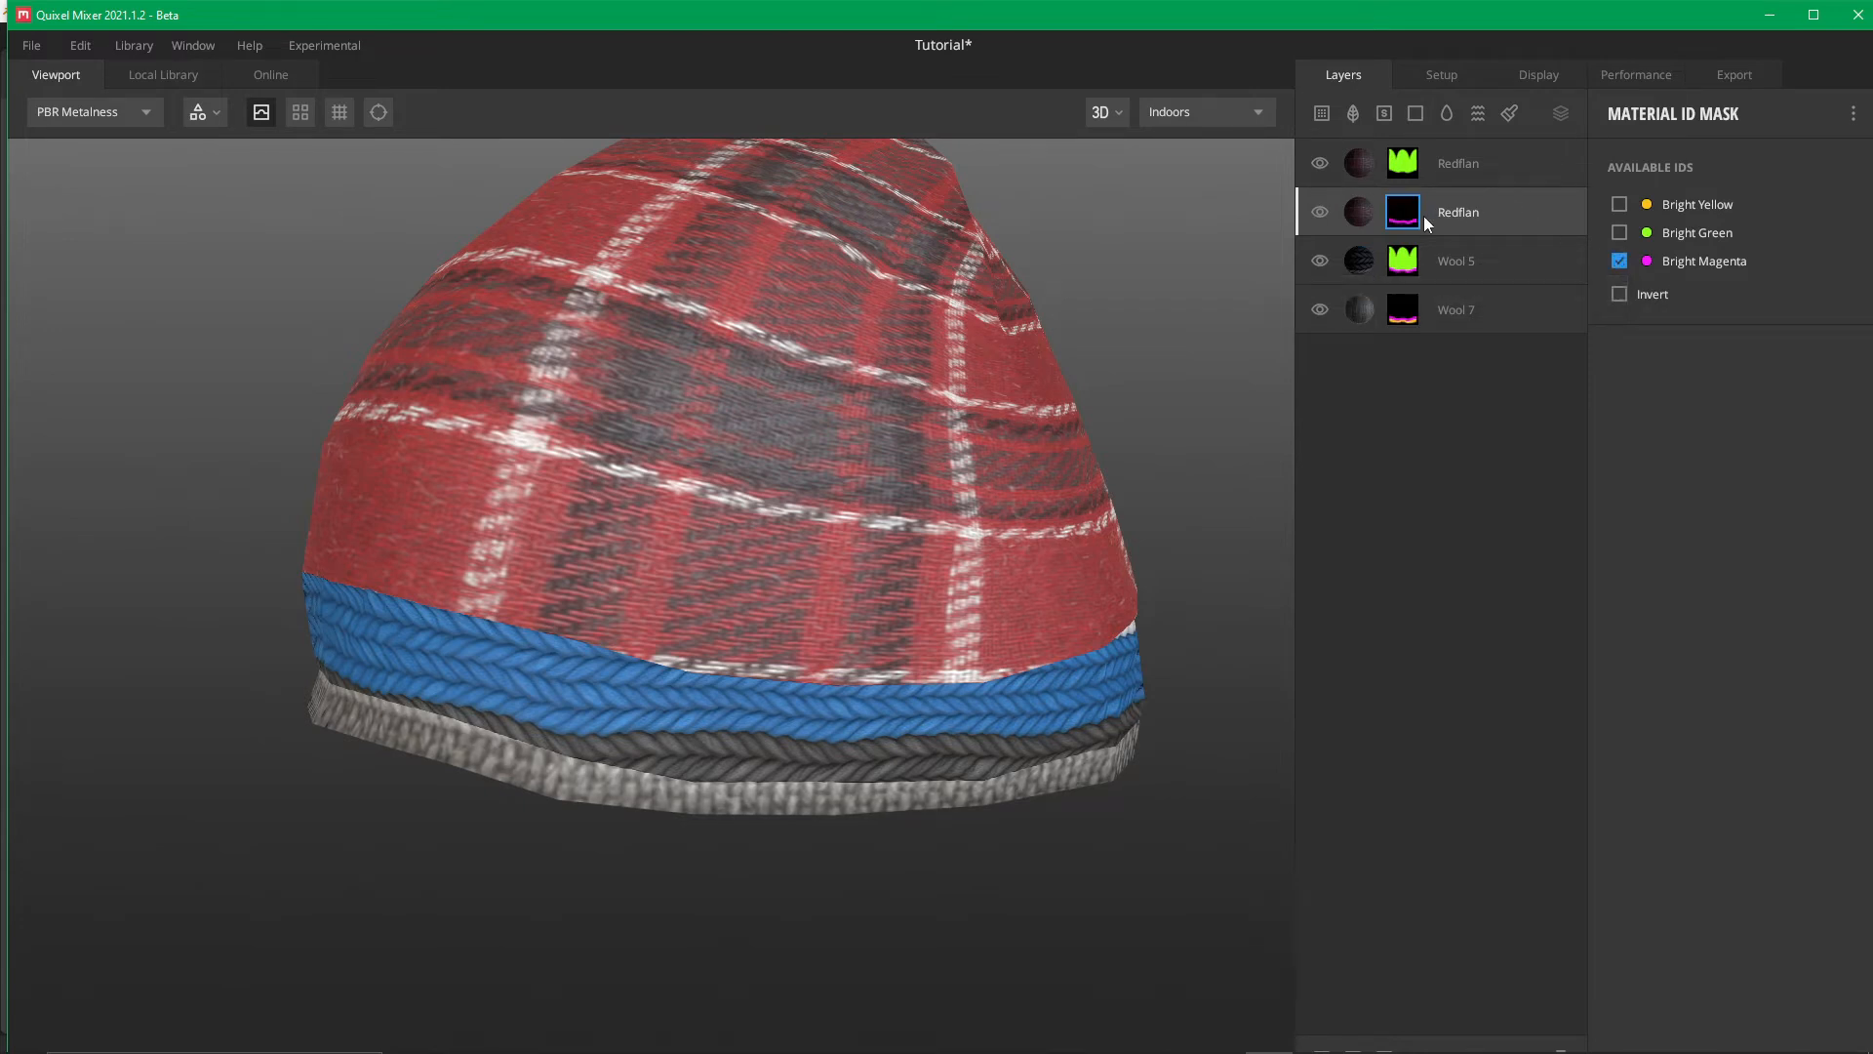
# Switch the lower Redflan layer's placement from Box Projection to Tiling
pyautogui.click(1466, 214)
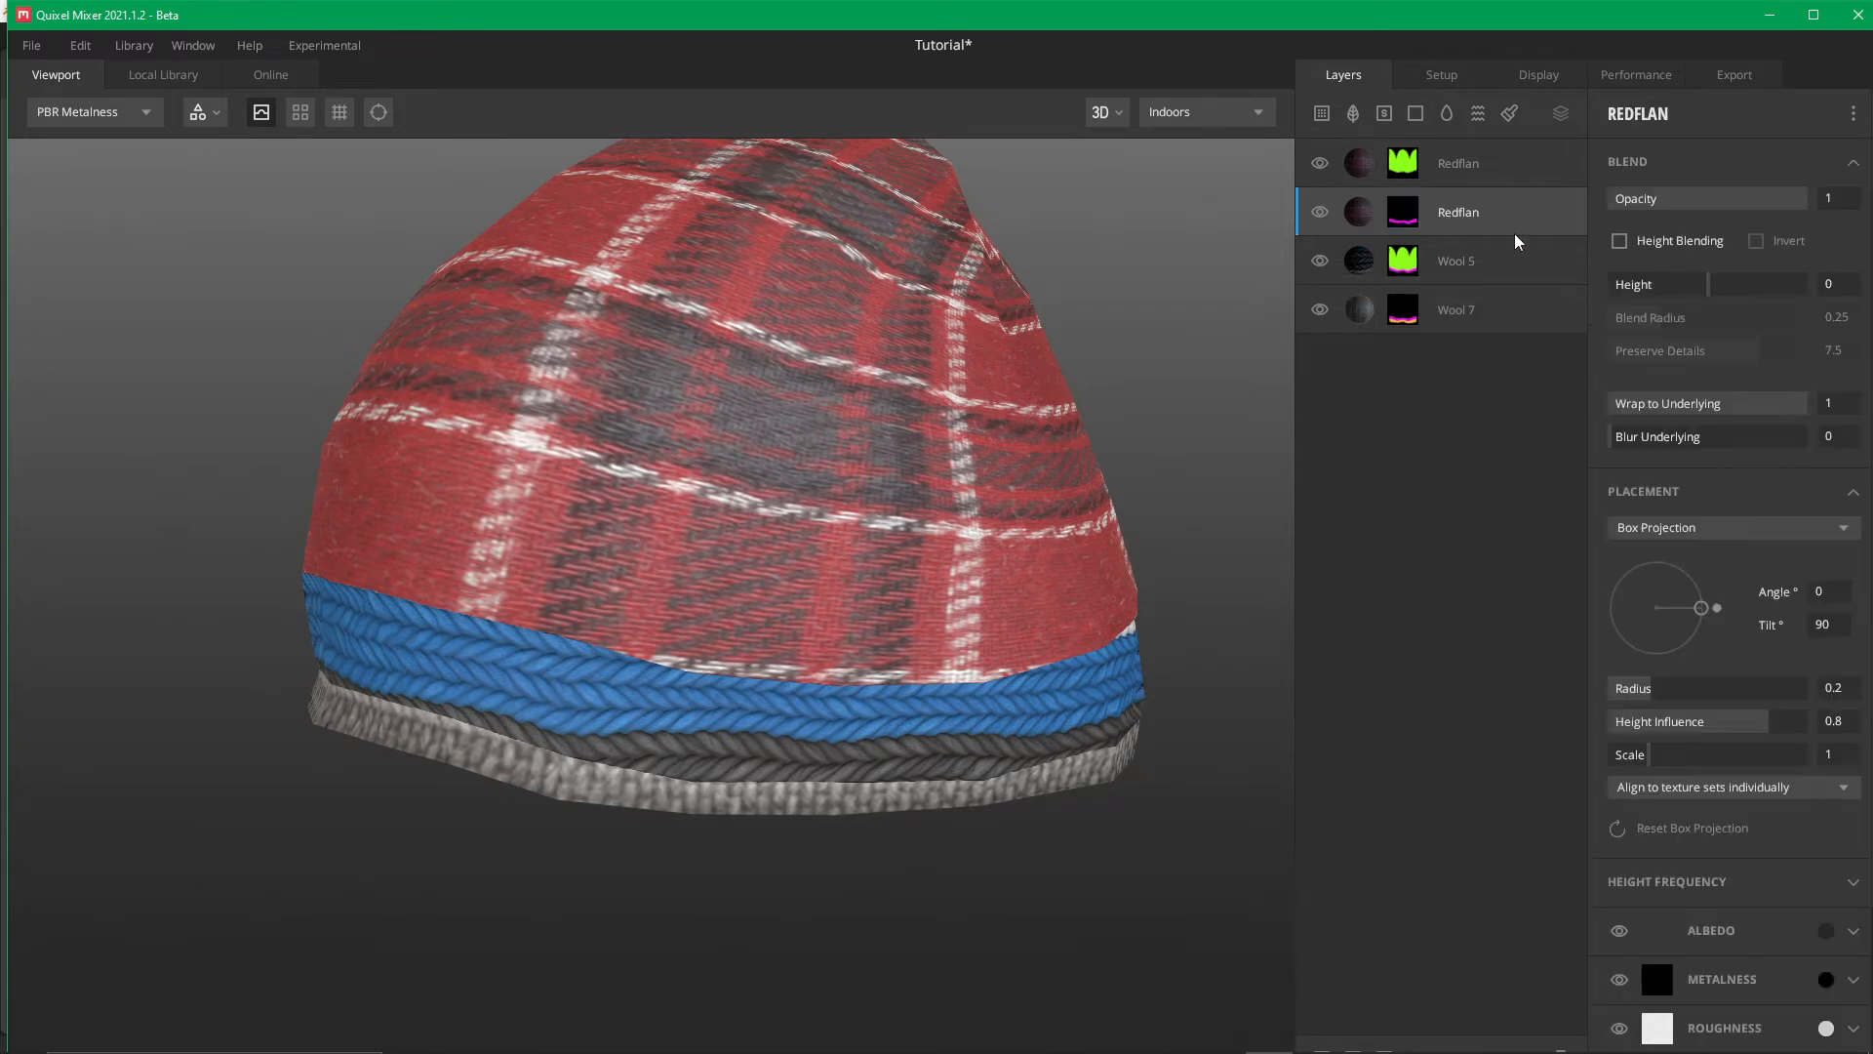
pyautogui.click(1673, 528)
pyautogui.click(1658, 553)
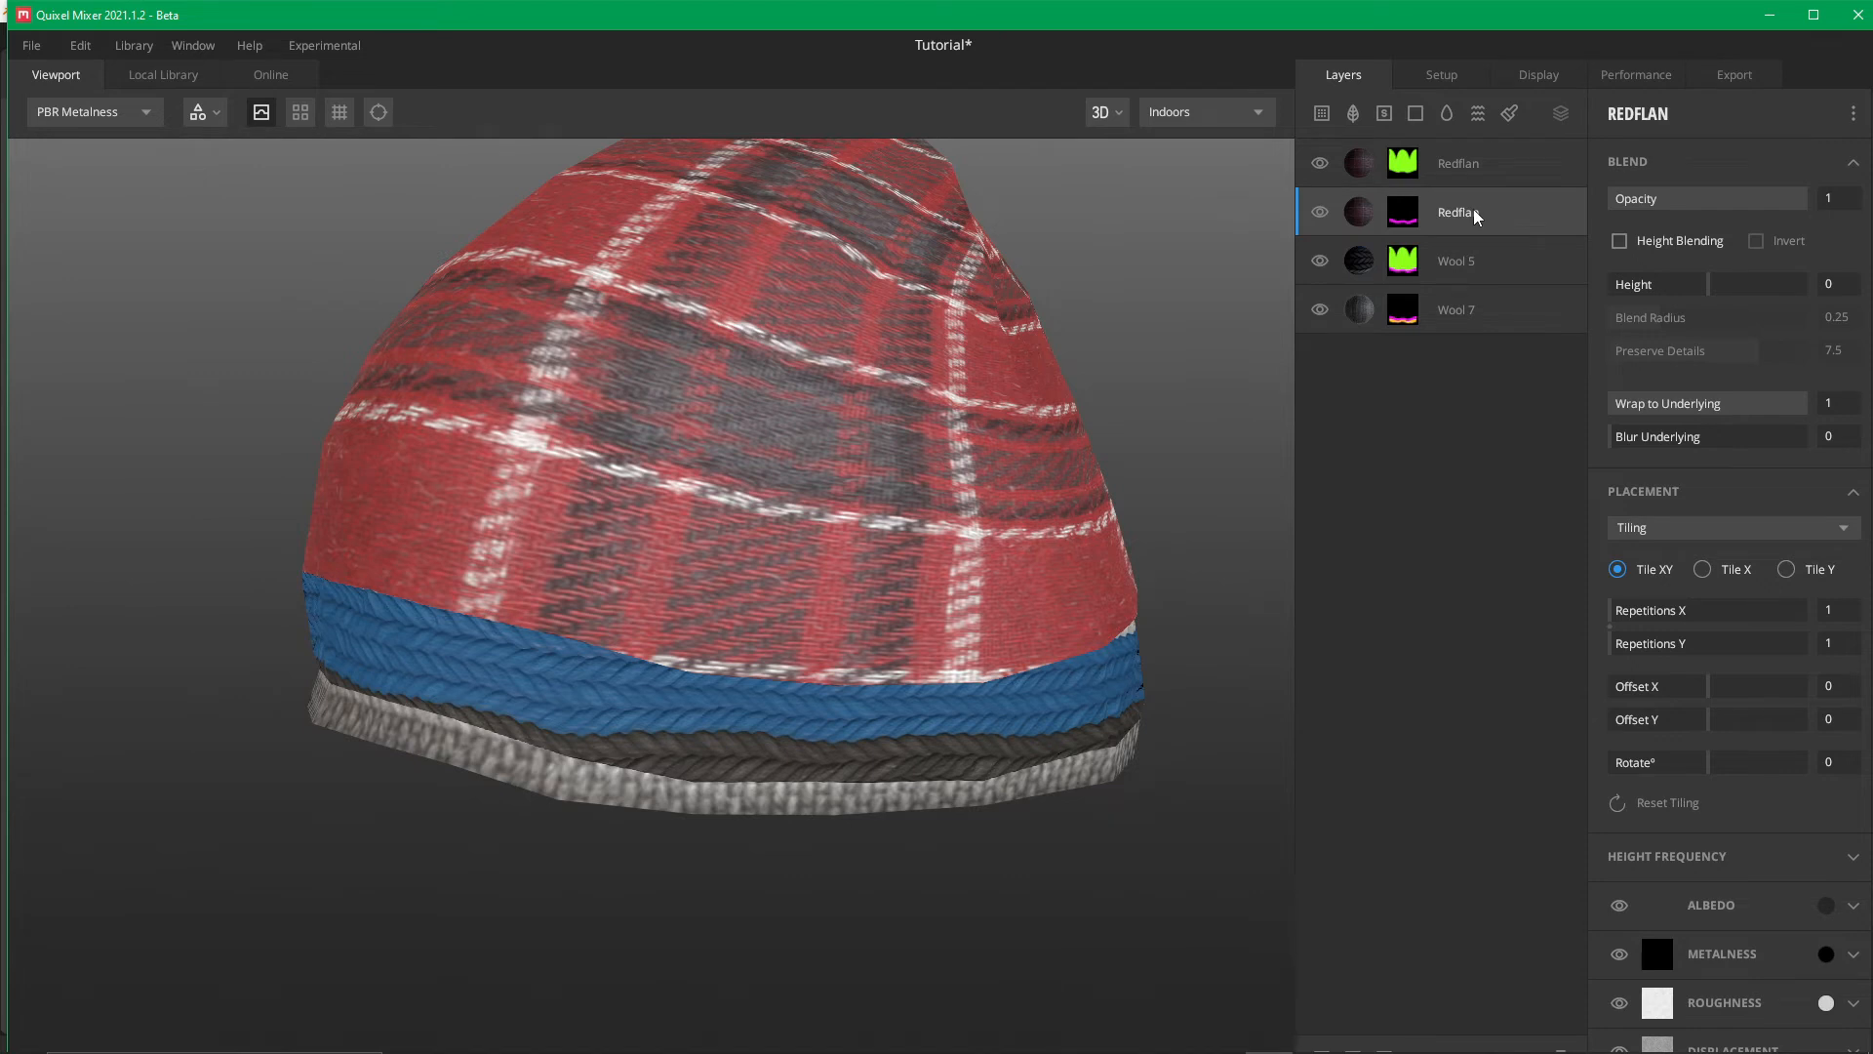
pyautogui.moveTo(1721, 407); pyautogui.dragTo(1506, 405)
pyautogui.hotkey('ctrl', 'z')
# Load TexturesCom_Fabric_Flannel4_1K_albedo.tif from the Redflan folder as the lower Redflan layer's albedo map
pyautogui.scroll(-2, 1719, 868)
pyautogui.click(1856, 782)
pyautogui.click(1857, 782)
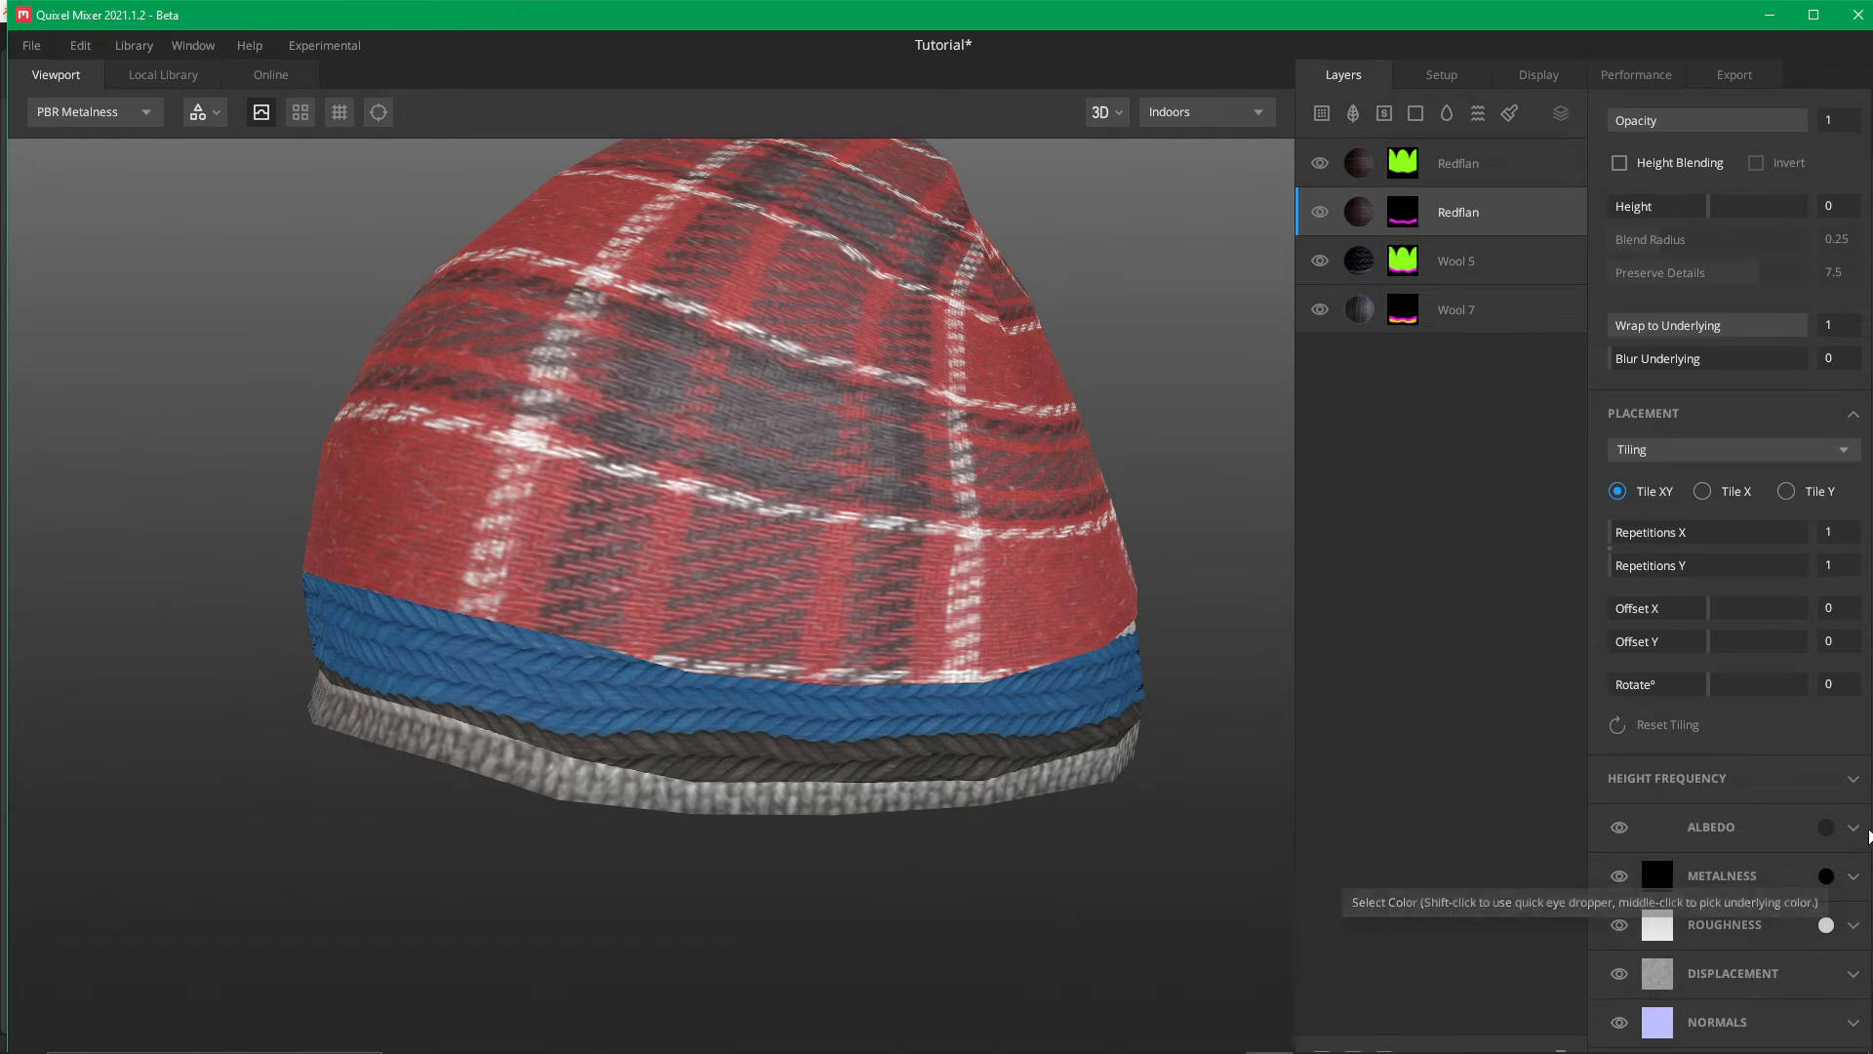
pyautogui.click(1856, 831)
pyautogui.click(1637, 879)
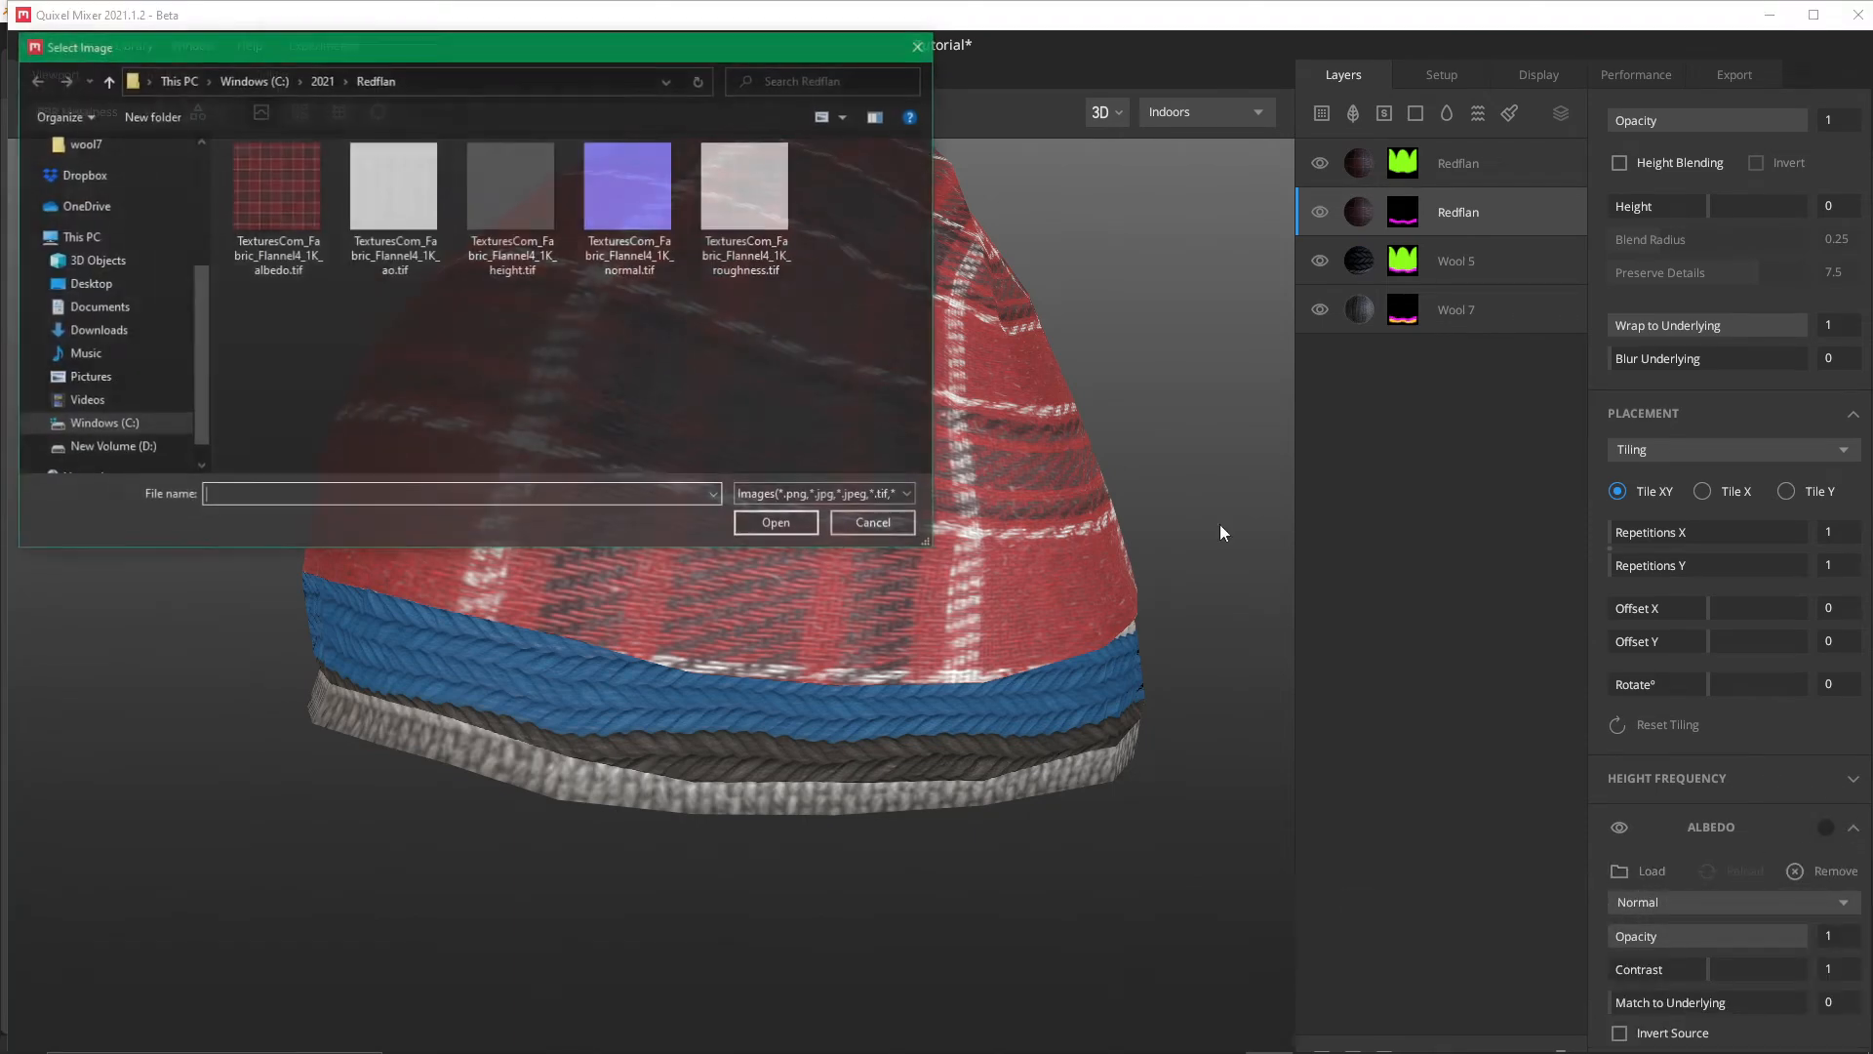
pyautogui.doubleClick(252, 189)
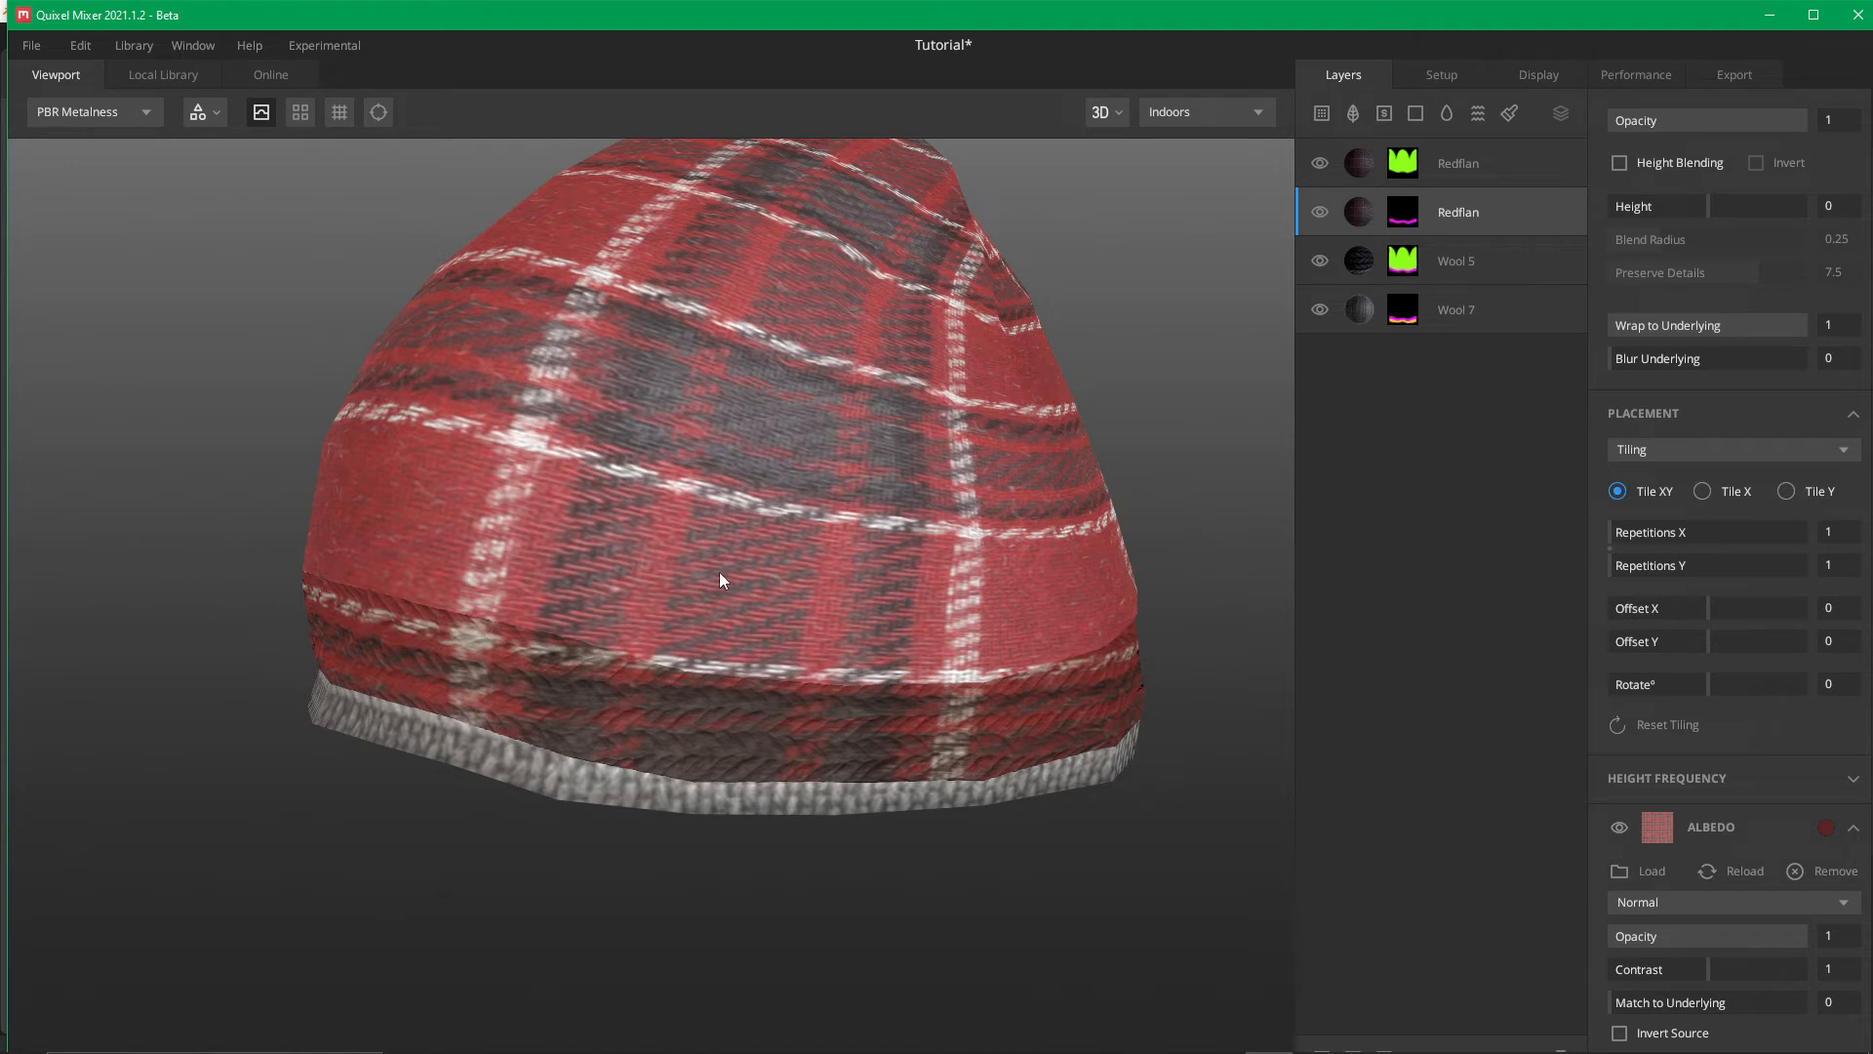
# Try a Height Frequency of 2.169 high and -2.368 low on the Wool 7 layer and inspect the hat's band
pyautogui.moveTo(905, 668); pyautogui.dragTo(686, 511)
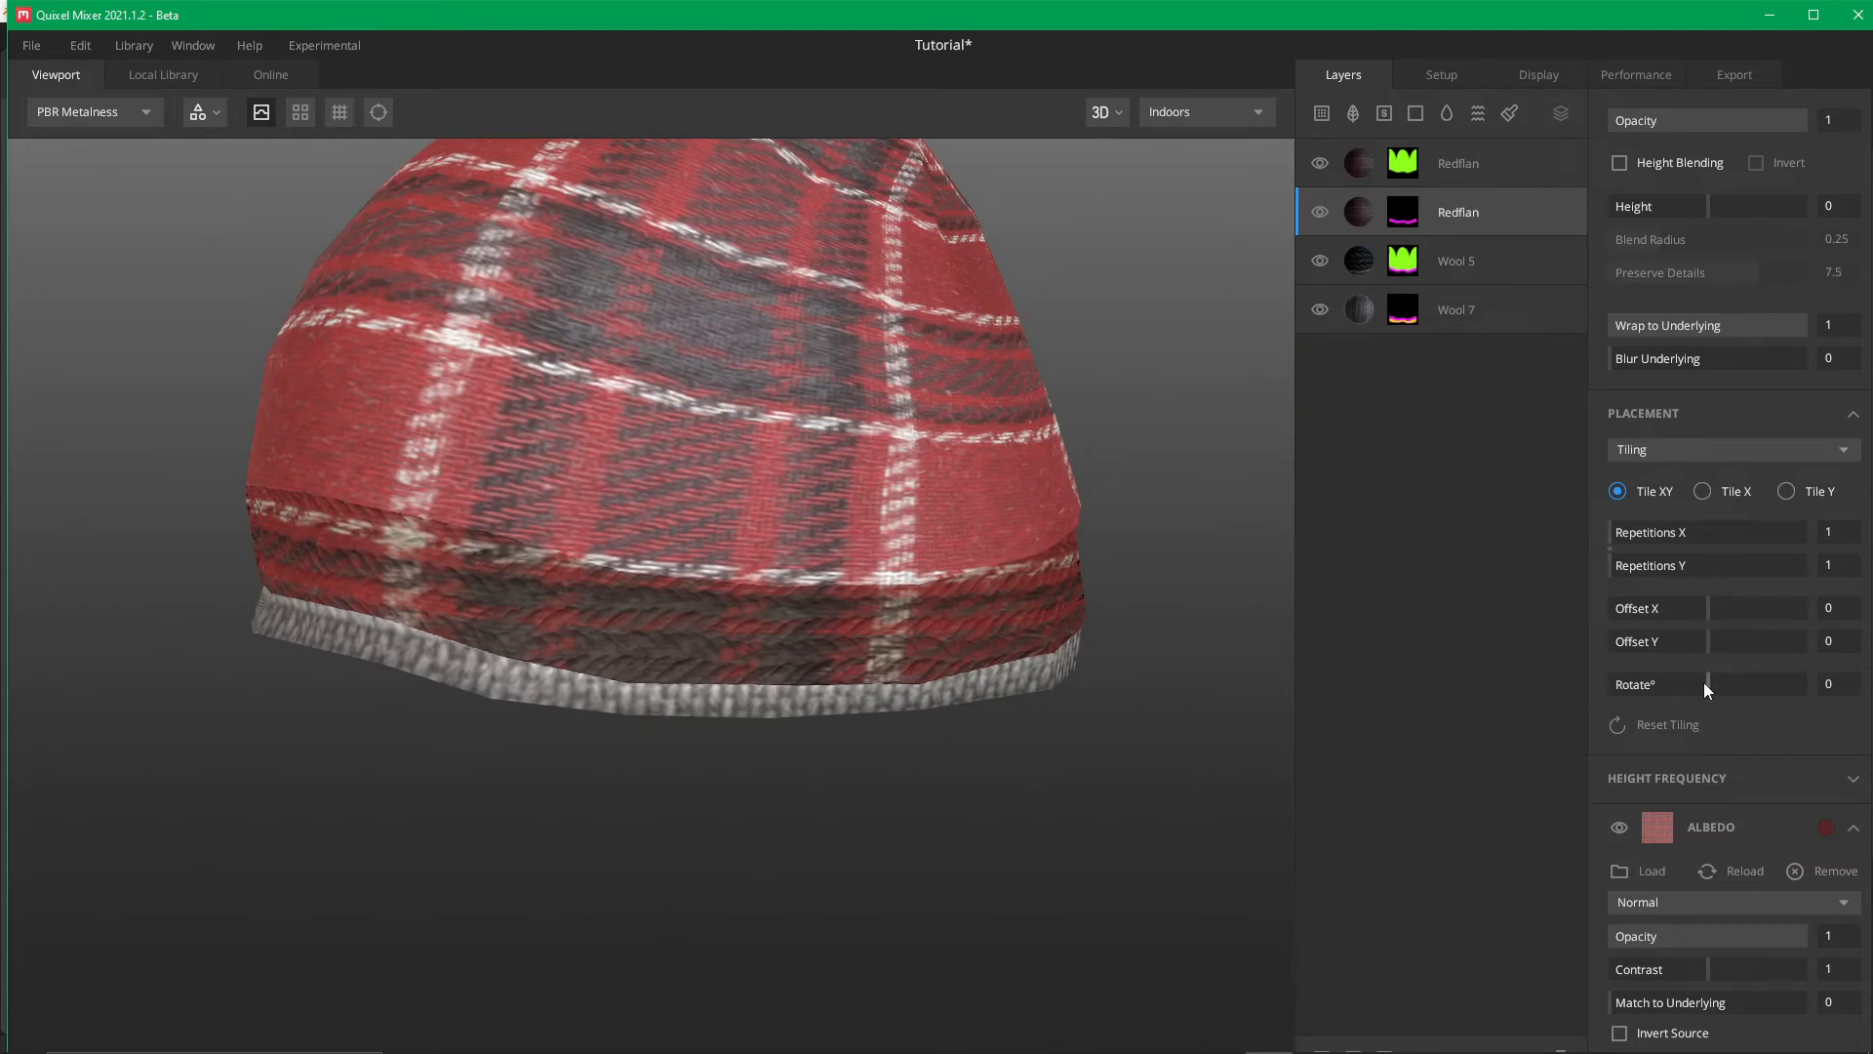
pyautogui.moveTo(686, 585); pyautogui.dragTo(1032, 566)
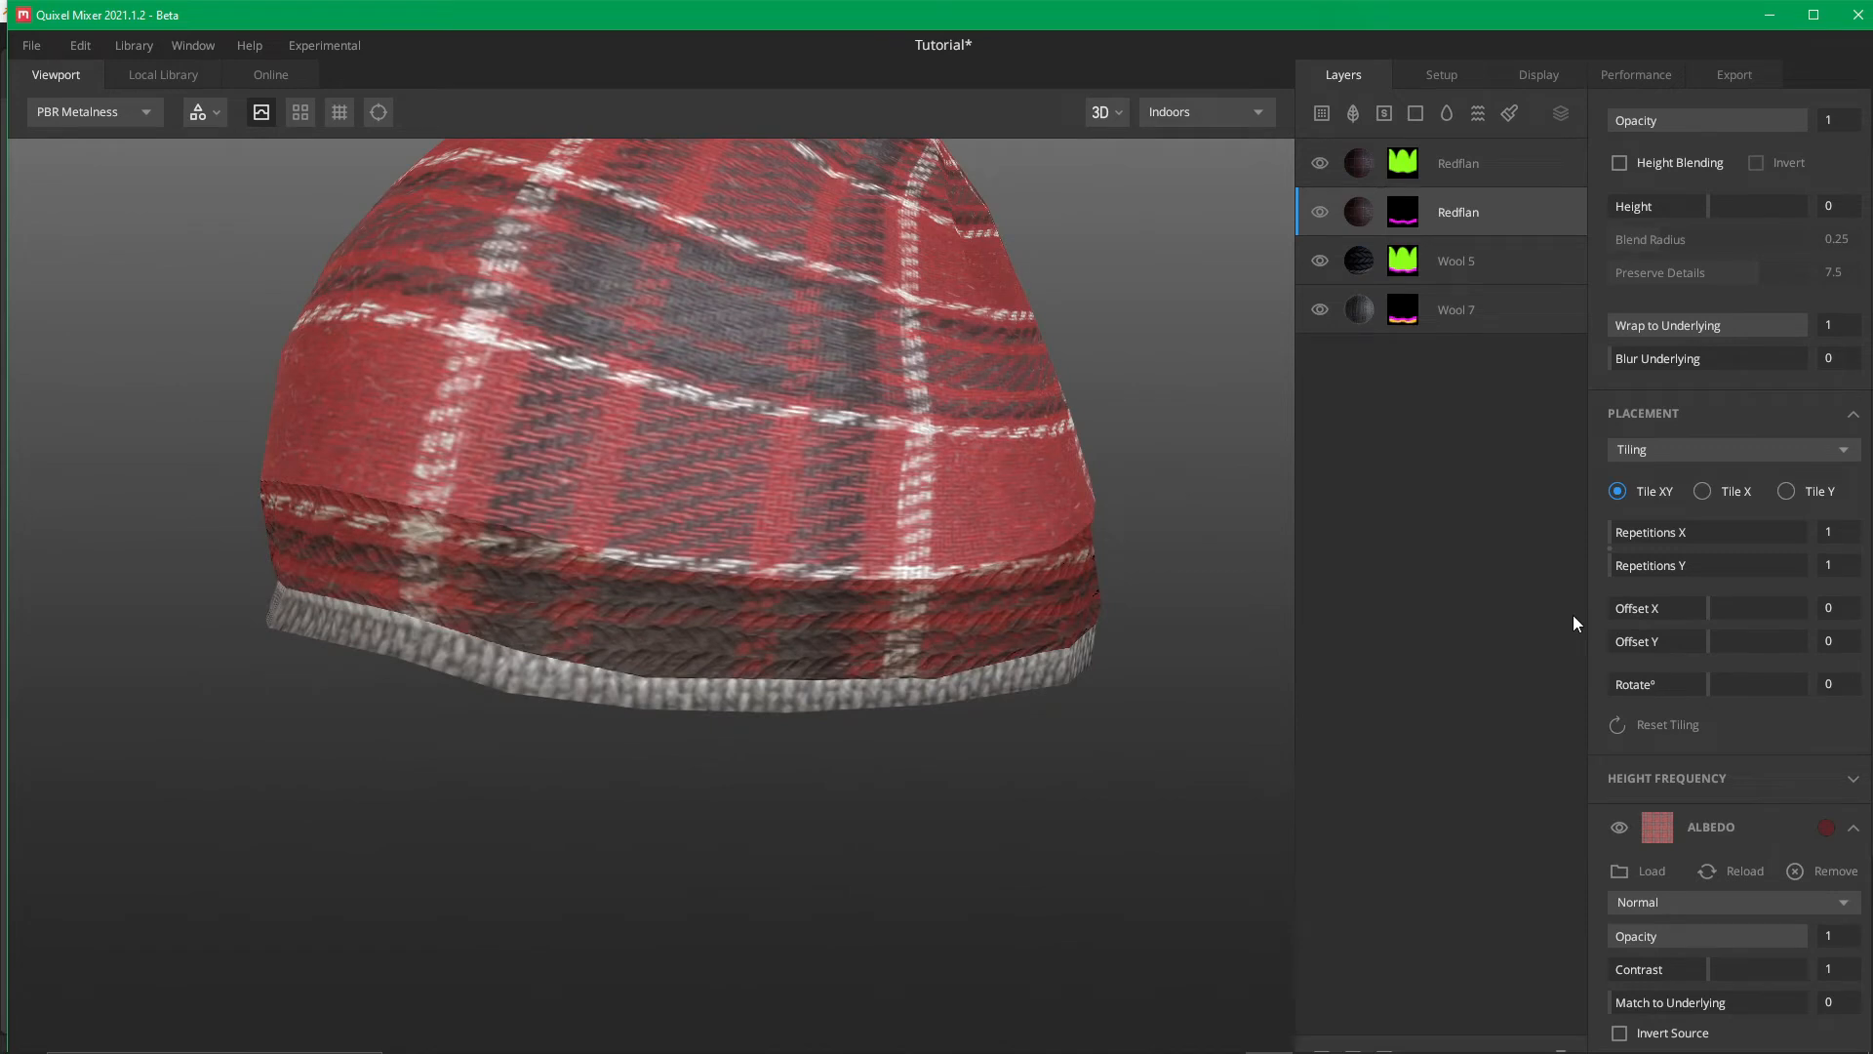
pyautogui.click(1366, 314)
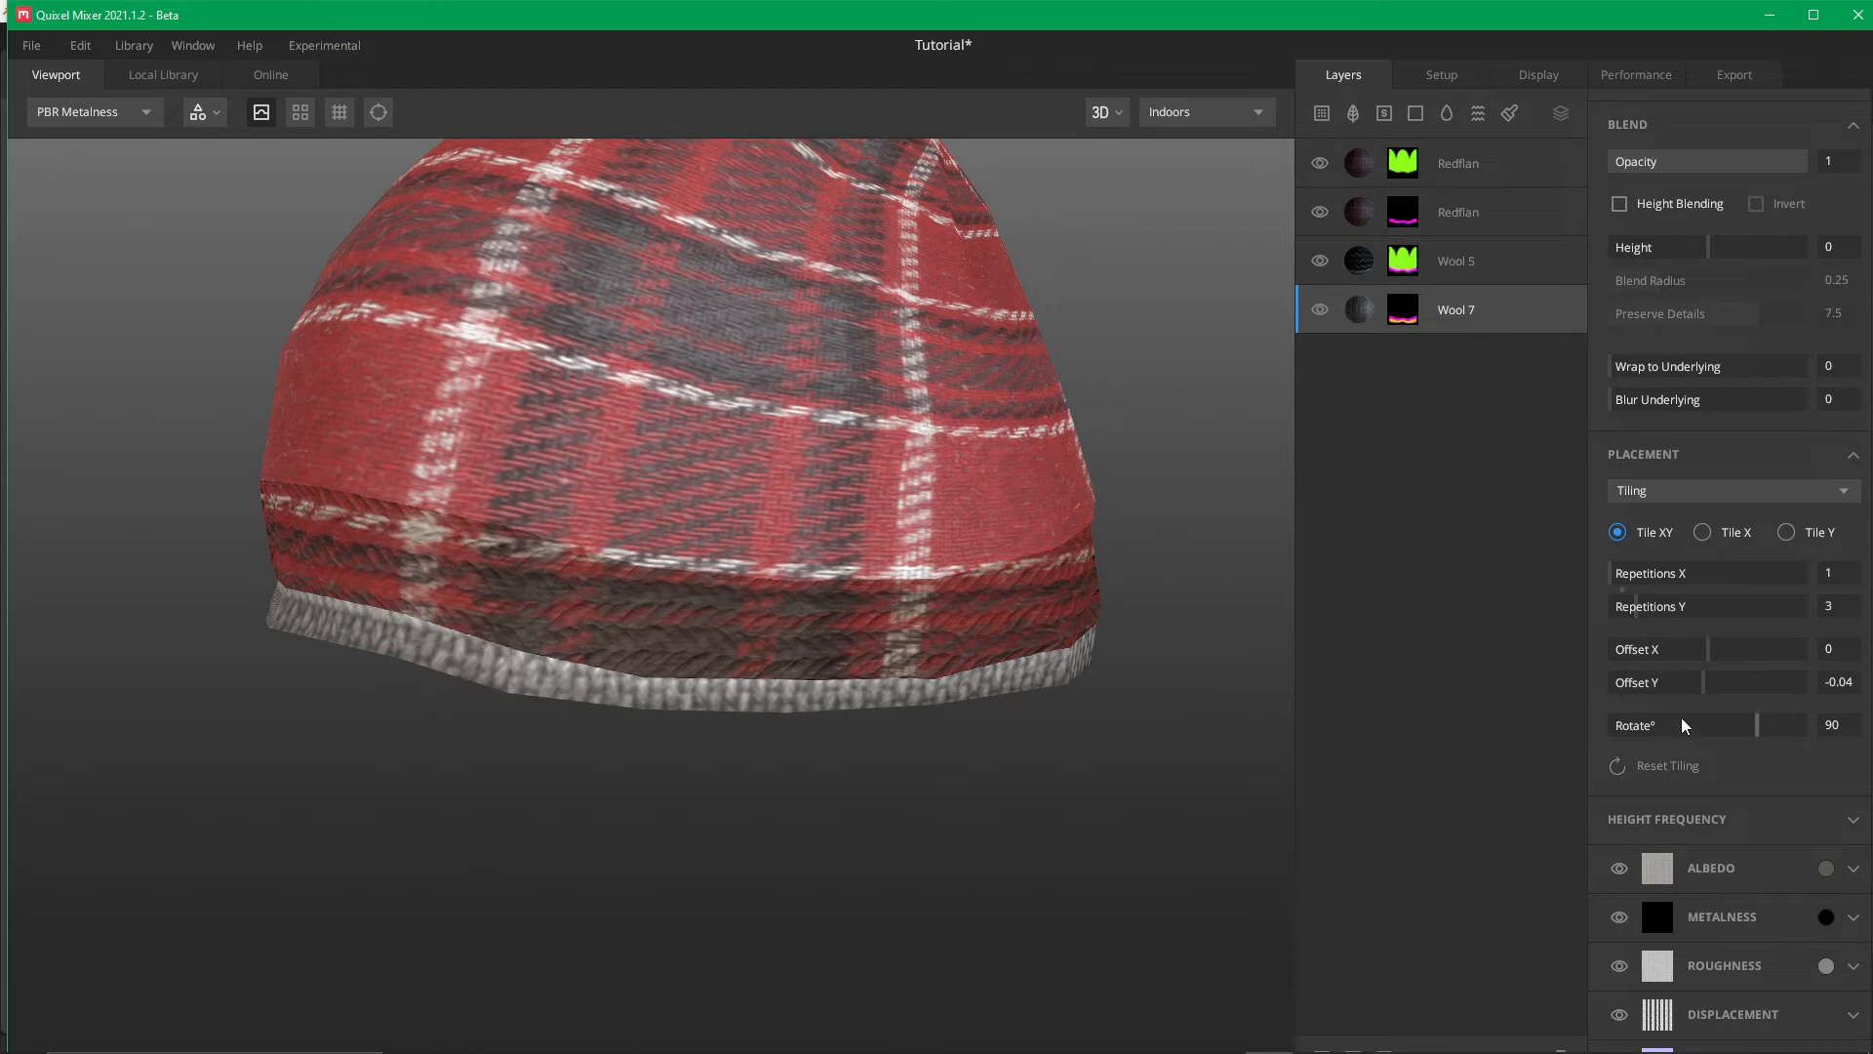
pyautogui.click(1704, 819)
pyautogui.moveTo(1709, 859)
pyautogui.mouseDown()
pyautogui.moveTo(1773, 858)
pyautogui.moveTo(1683, 858)
pyautogui.moveTo(1805, 859)
pyautogui.moveTo(1639, 858)
pyautogui.moveTo(1762, 856)
pyautogui.moveTo(1655, 890)
pyautogui.moveTo(1774, 896)
pyautogui.moveTo(1652, 906)
pyautogui.mouseUp()
pyautogui.moveTo(731, 505); pyautogui.dragTo(687, 639, button='middle')
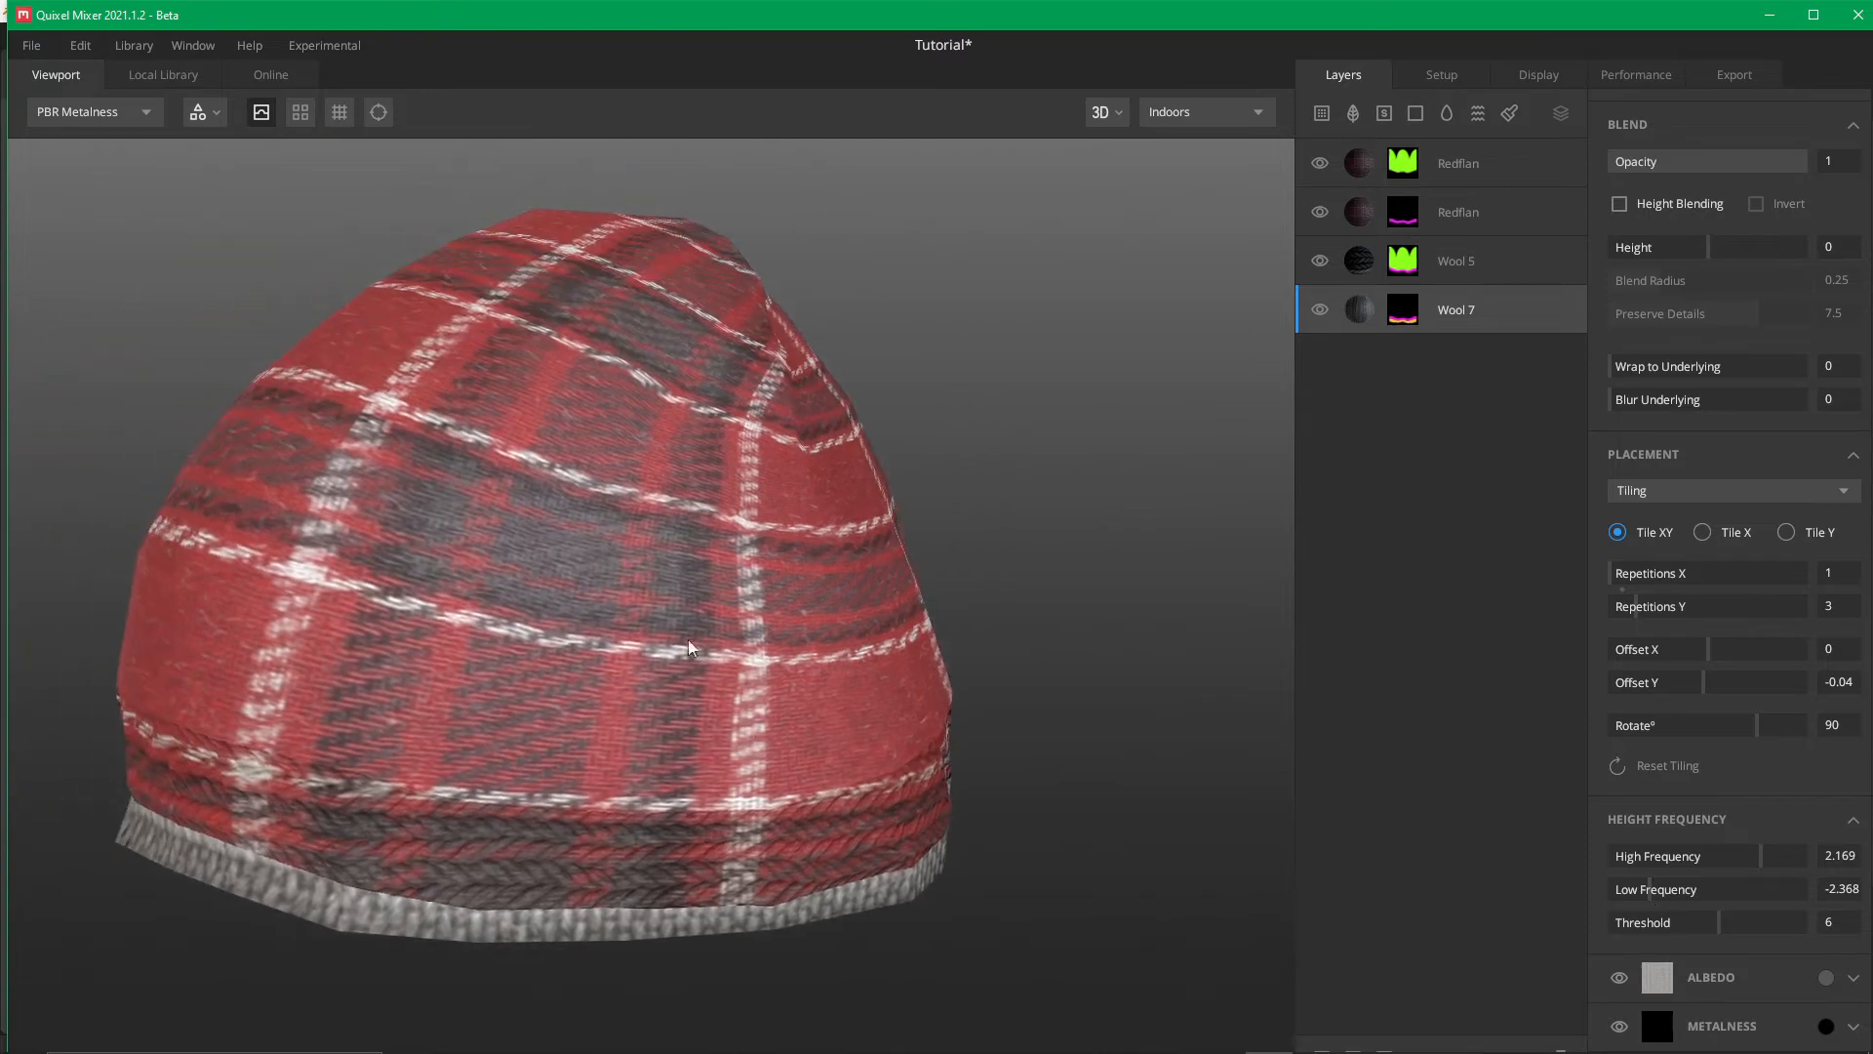
pyautogui.scroll(-3, 707, 616)
pyautogui.scroll(2, 711, 617)
pyautogui.moveTo(663, 613); pyautogui.dragTo(920, 555)
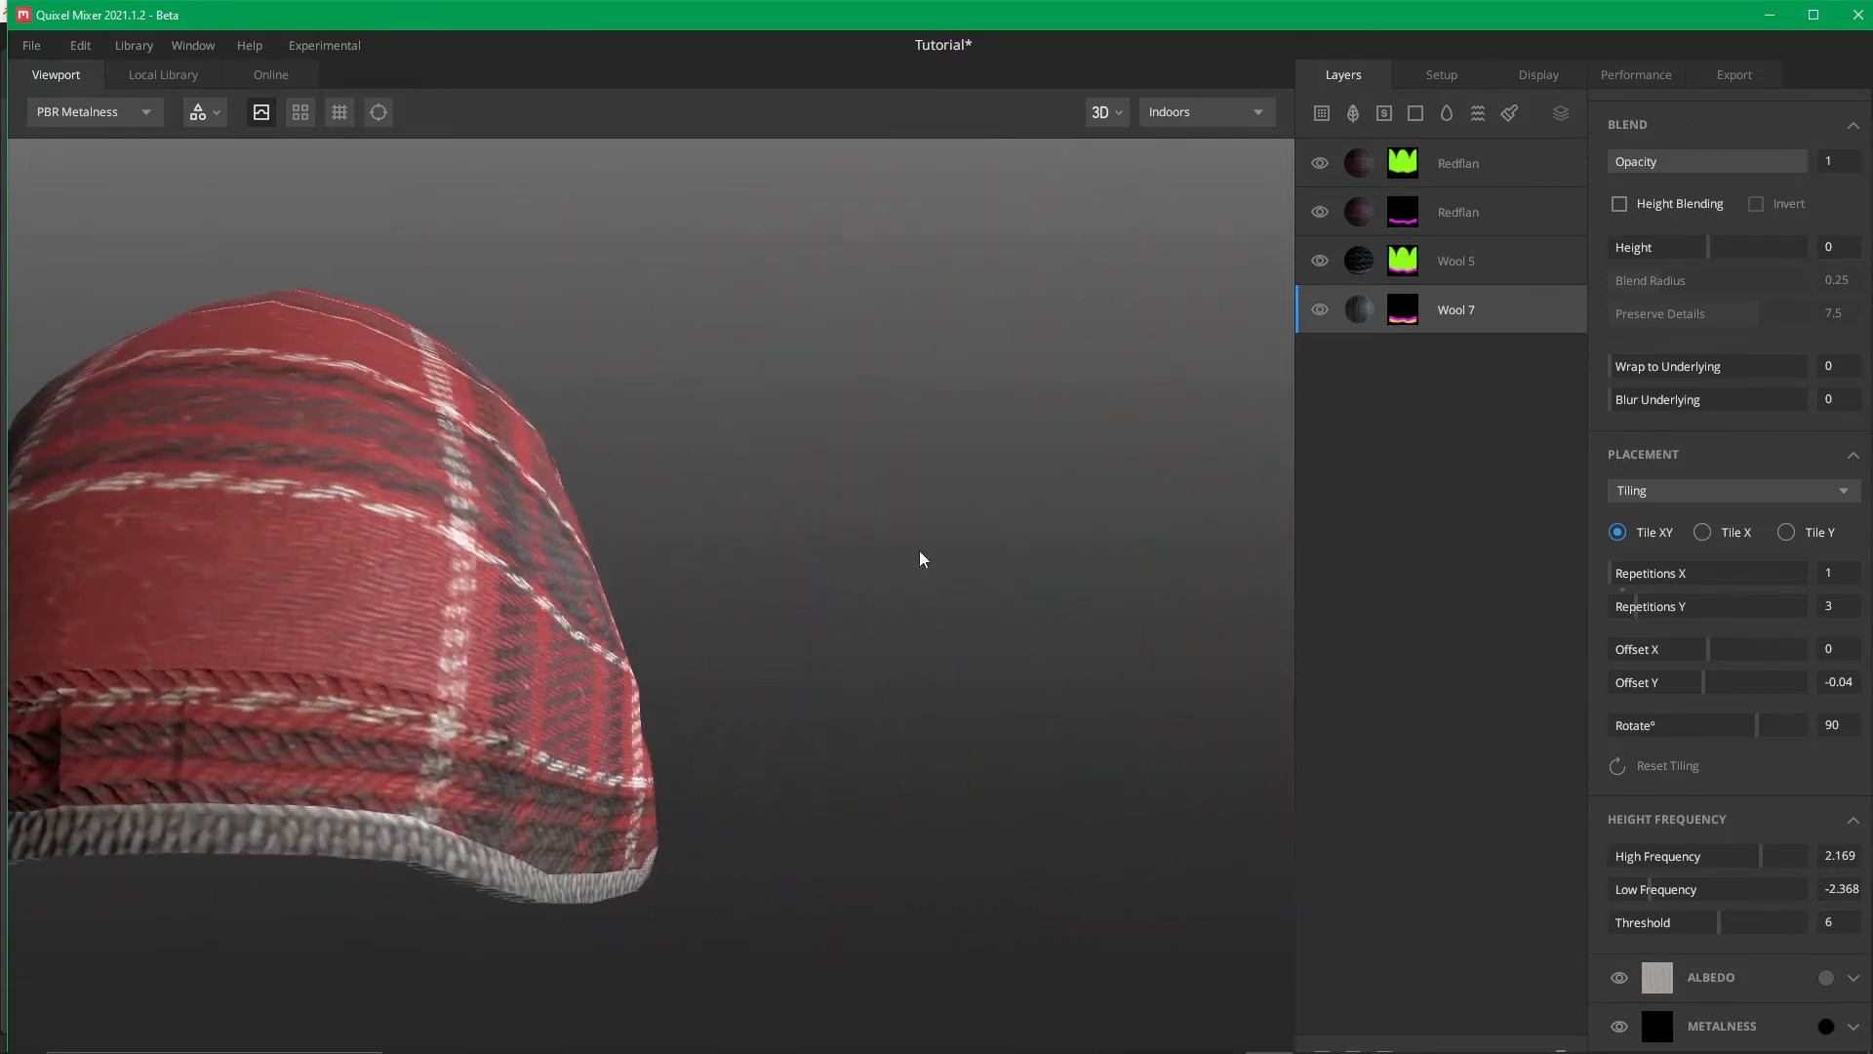
pyautogui.moveTo(816, 588); pyautogui.dragTo(1023, 504, button='middle')
pyautogui.moveTo(537, 516); pyautogui.dragTo(701, 547)
pyautogui.scroll(5, 705, 576)
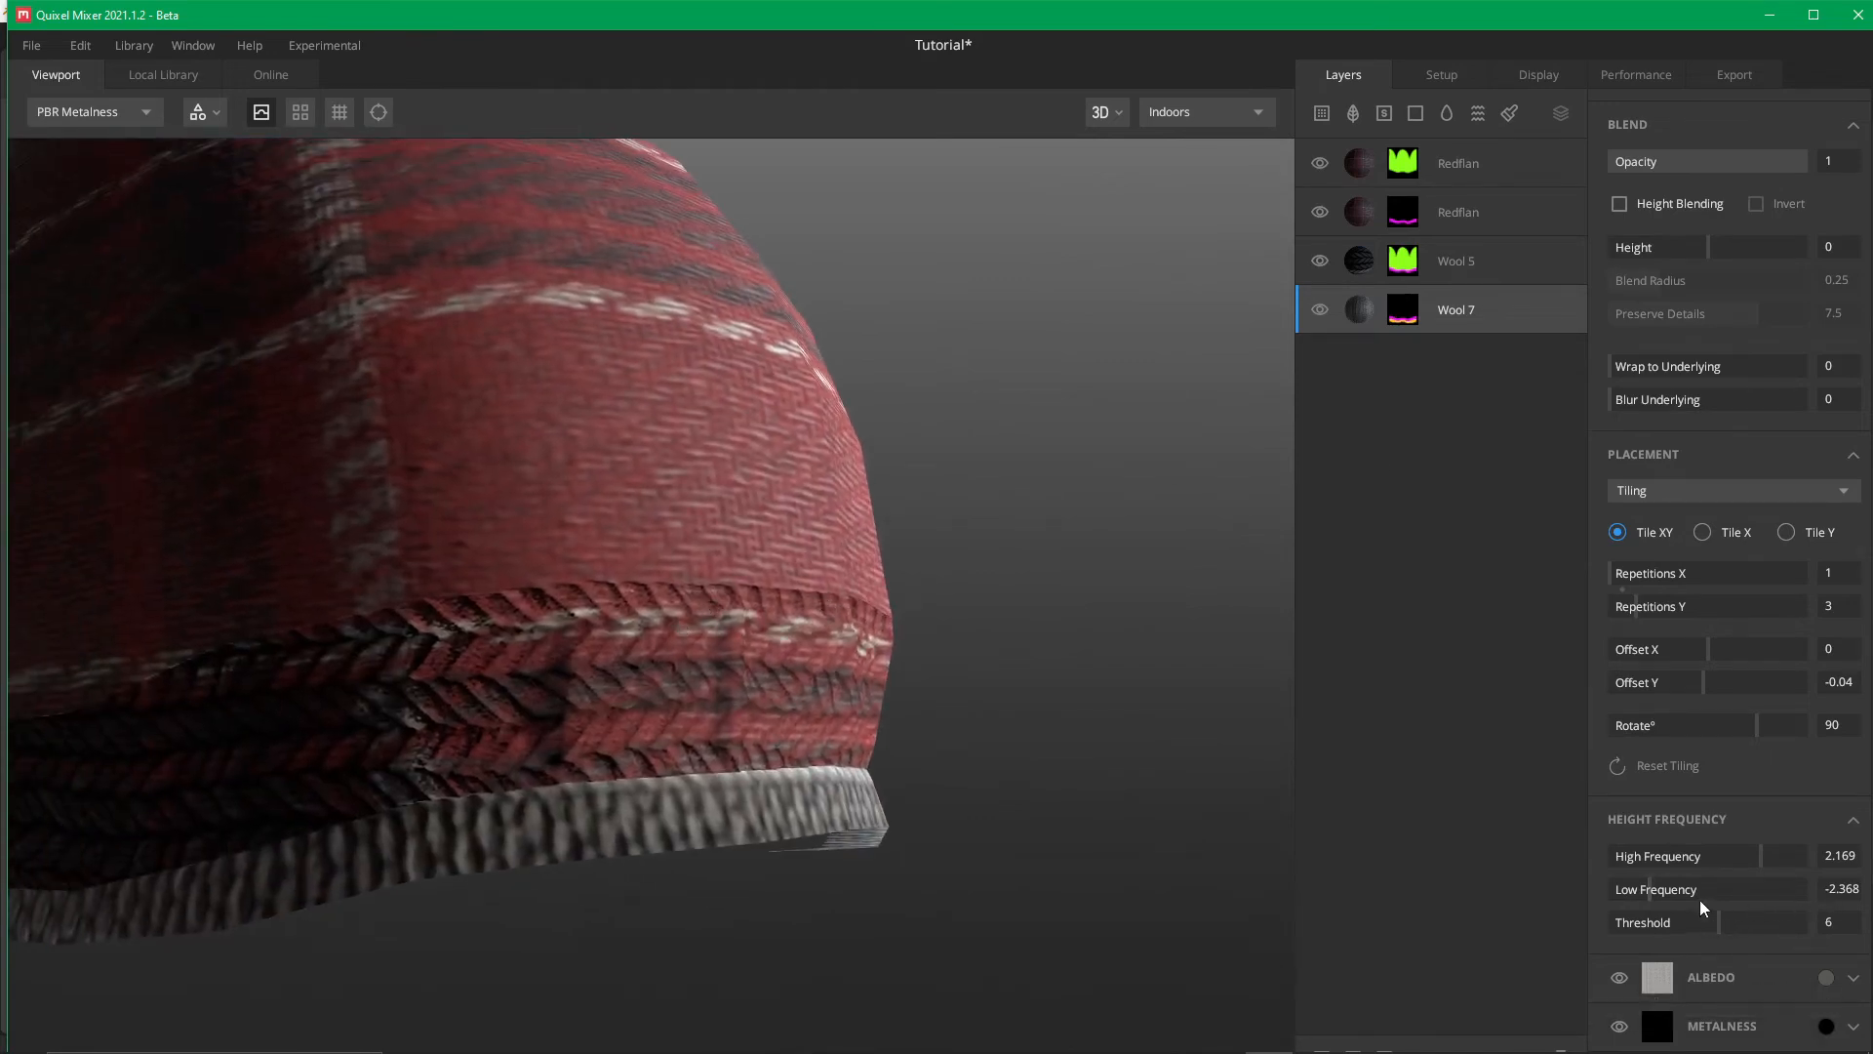
# Set the Wool 7 layer's Height Frequency to -0.1 high, -0.139 low and Threshold 3, and check the hat's band
pyautogui.moveTo(1723, 857); pyautogui.dragTo(1565, 843)
pyautogui.moveTo(1654, 889); pyautogui.dragTo(1558, 899)
pyautogui.moveTo(1709, 924); pyautogui.dragTo(1518, 919)
pyautogui.scroll(1, 1742, 856)
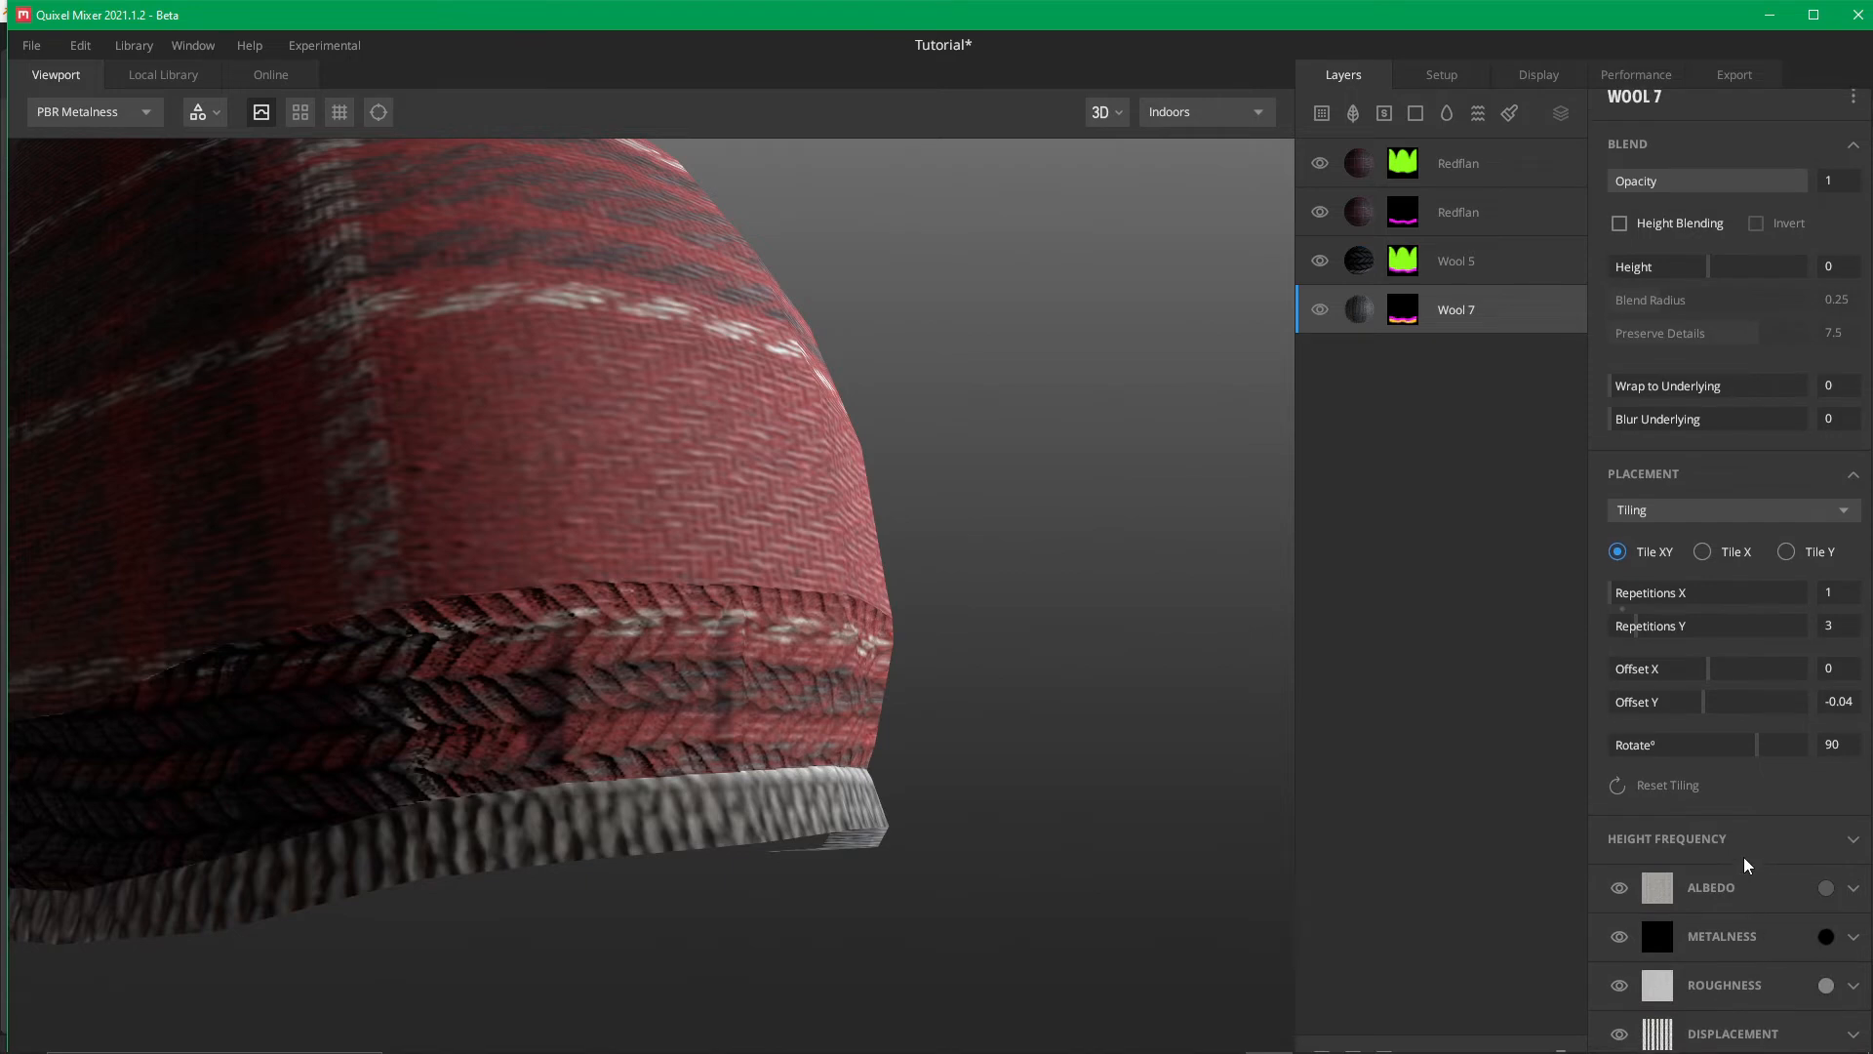
pyautogui.click(1705, 885)
pyautogui.click(1750, 917)
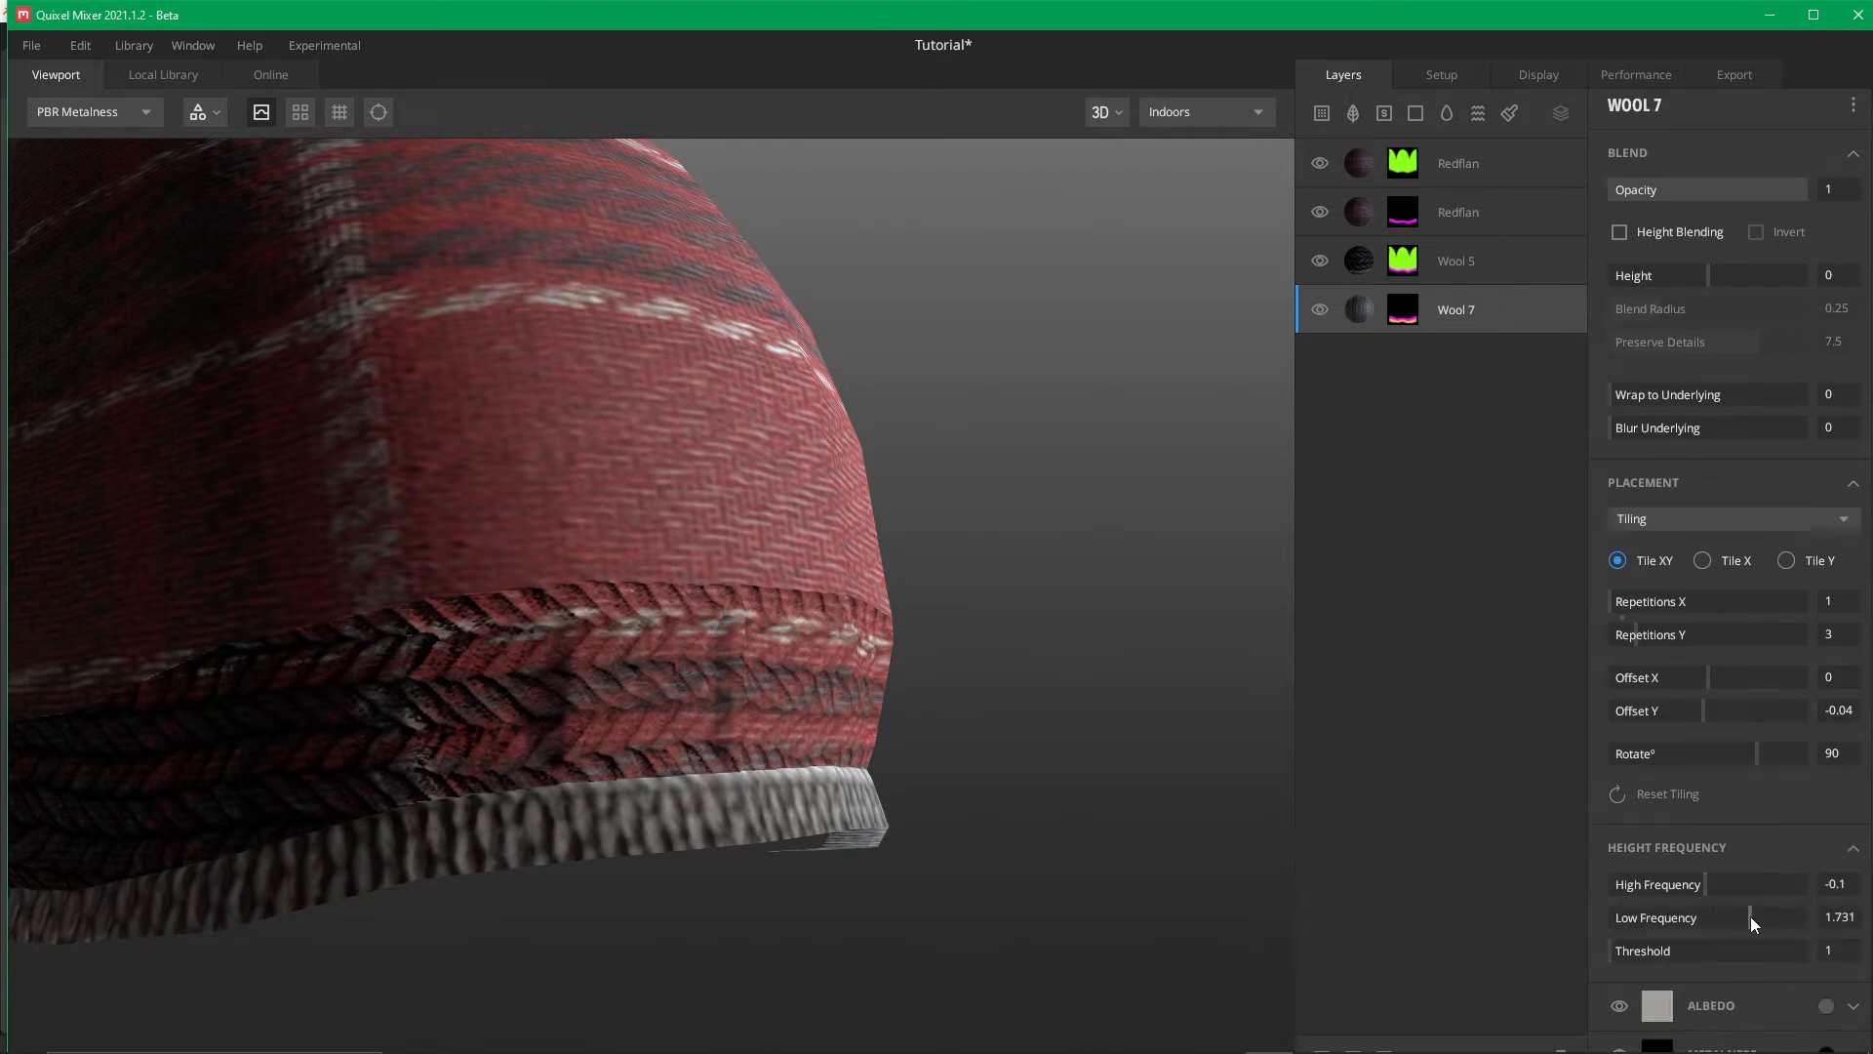
pyautogui.click(1676, 948)
pyautogui.click(1660, 953)
pyautogui.moveTo(1754, 917); pyautogui.dragTo(1706, 922)
pyautogui.moveTo(927, 610); pyautogui.dragTo(799, 617)
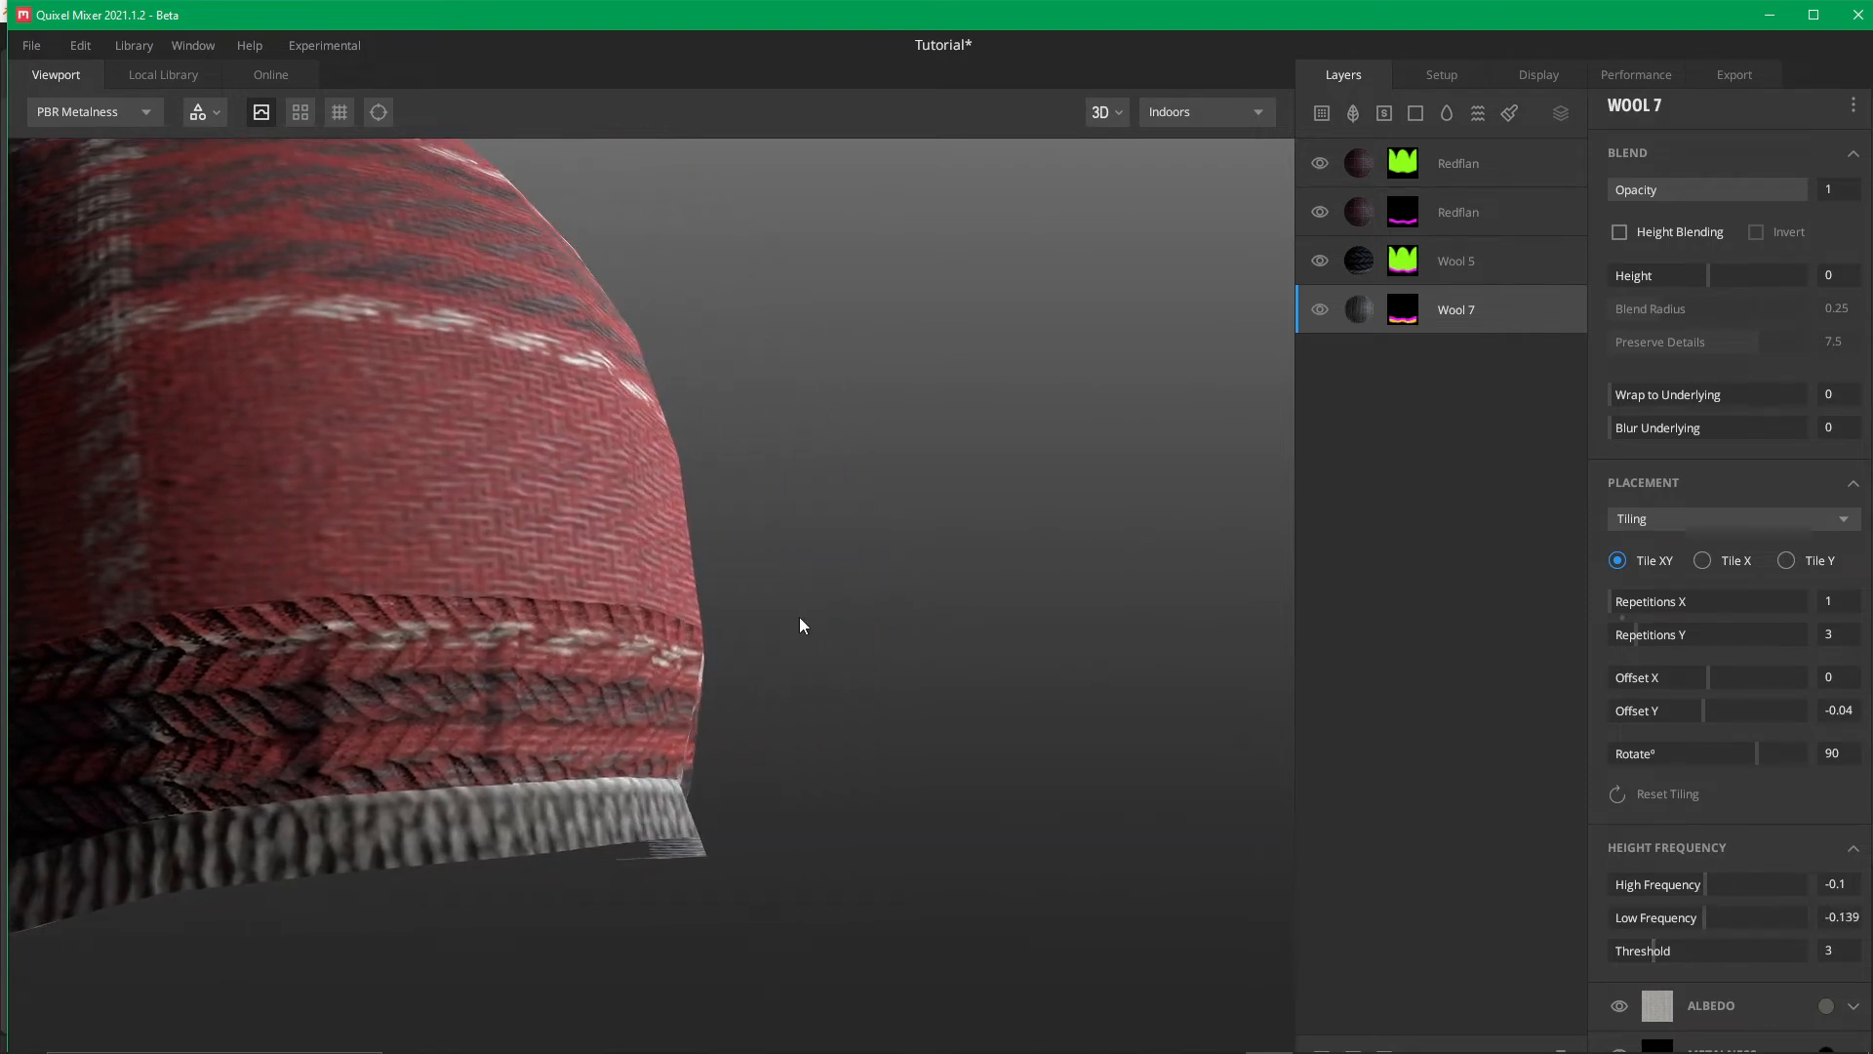
pyautogui.moveTo(1006, 601); pyautogui.dragTo(846, 639)
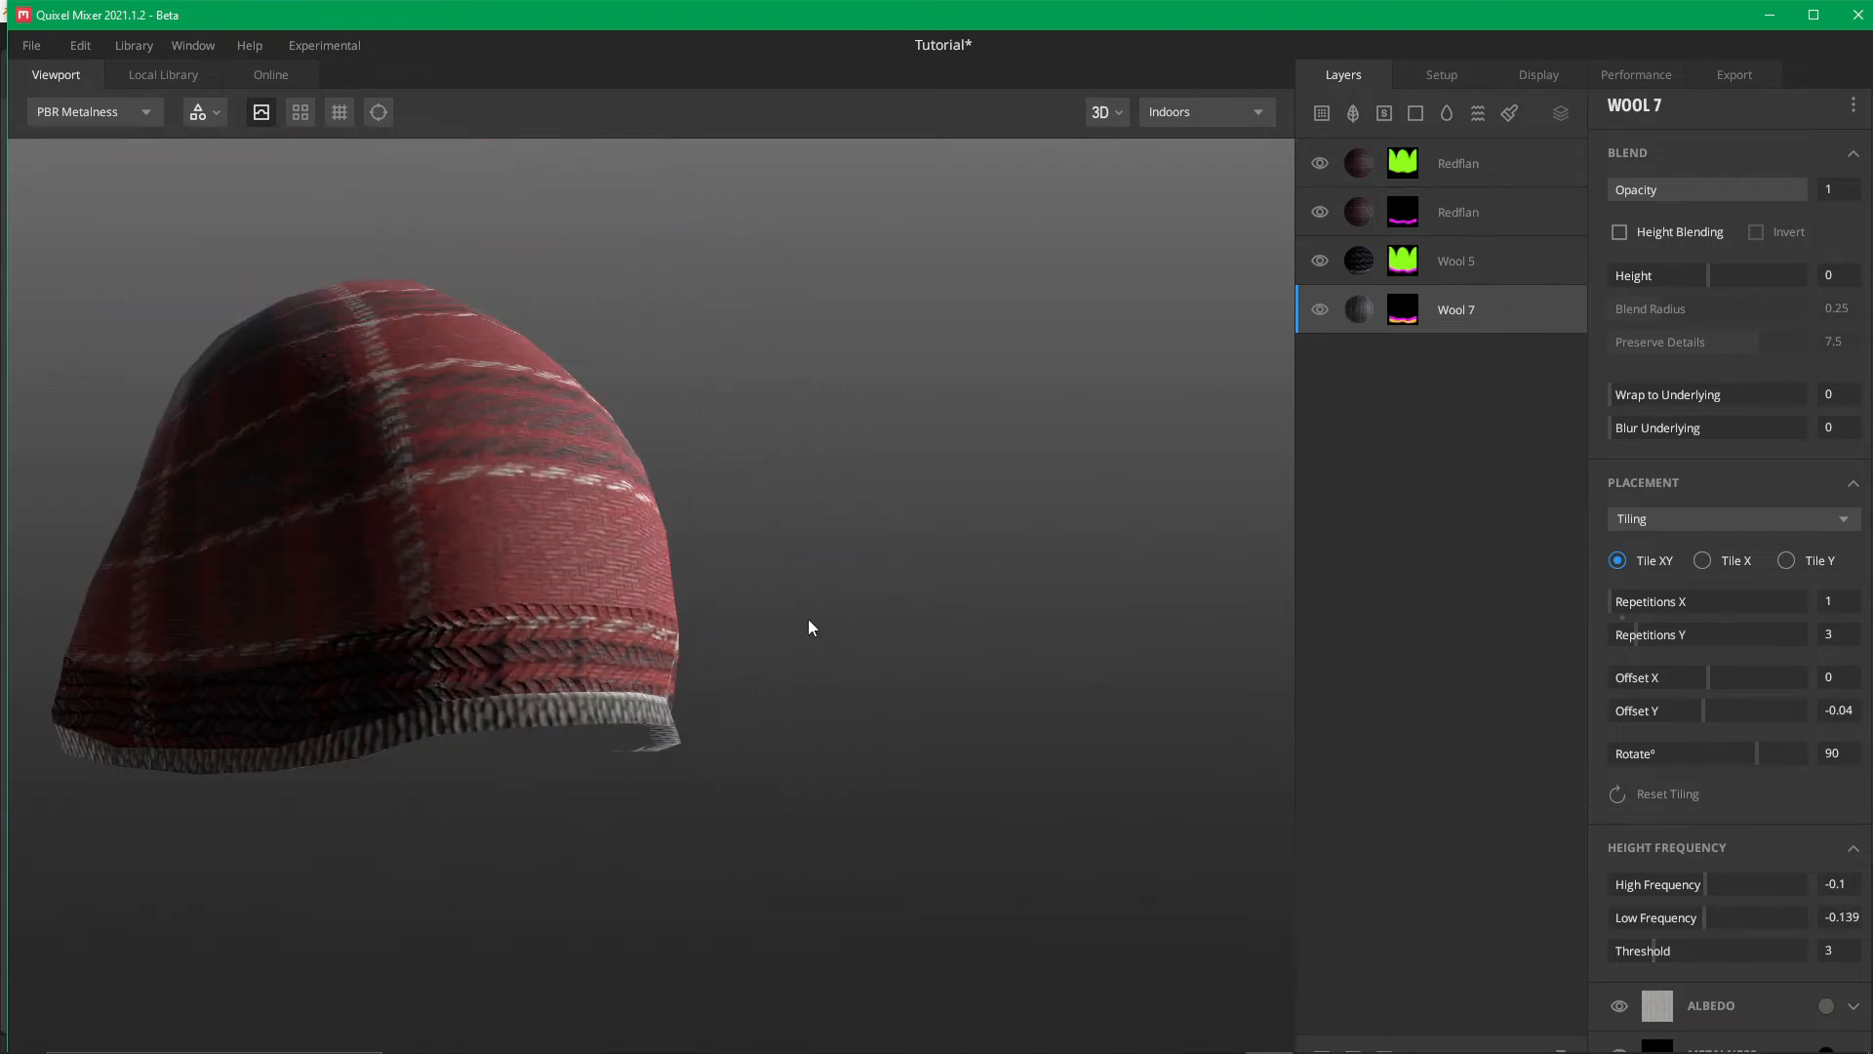
pyautogui.moveTo(766, 563); pyautogui.dragTo(936, 465)
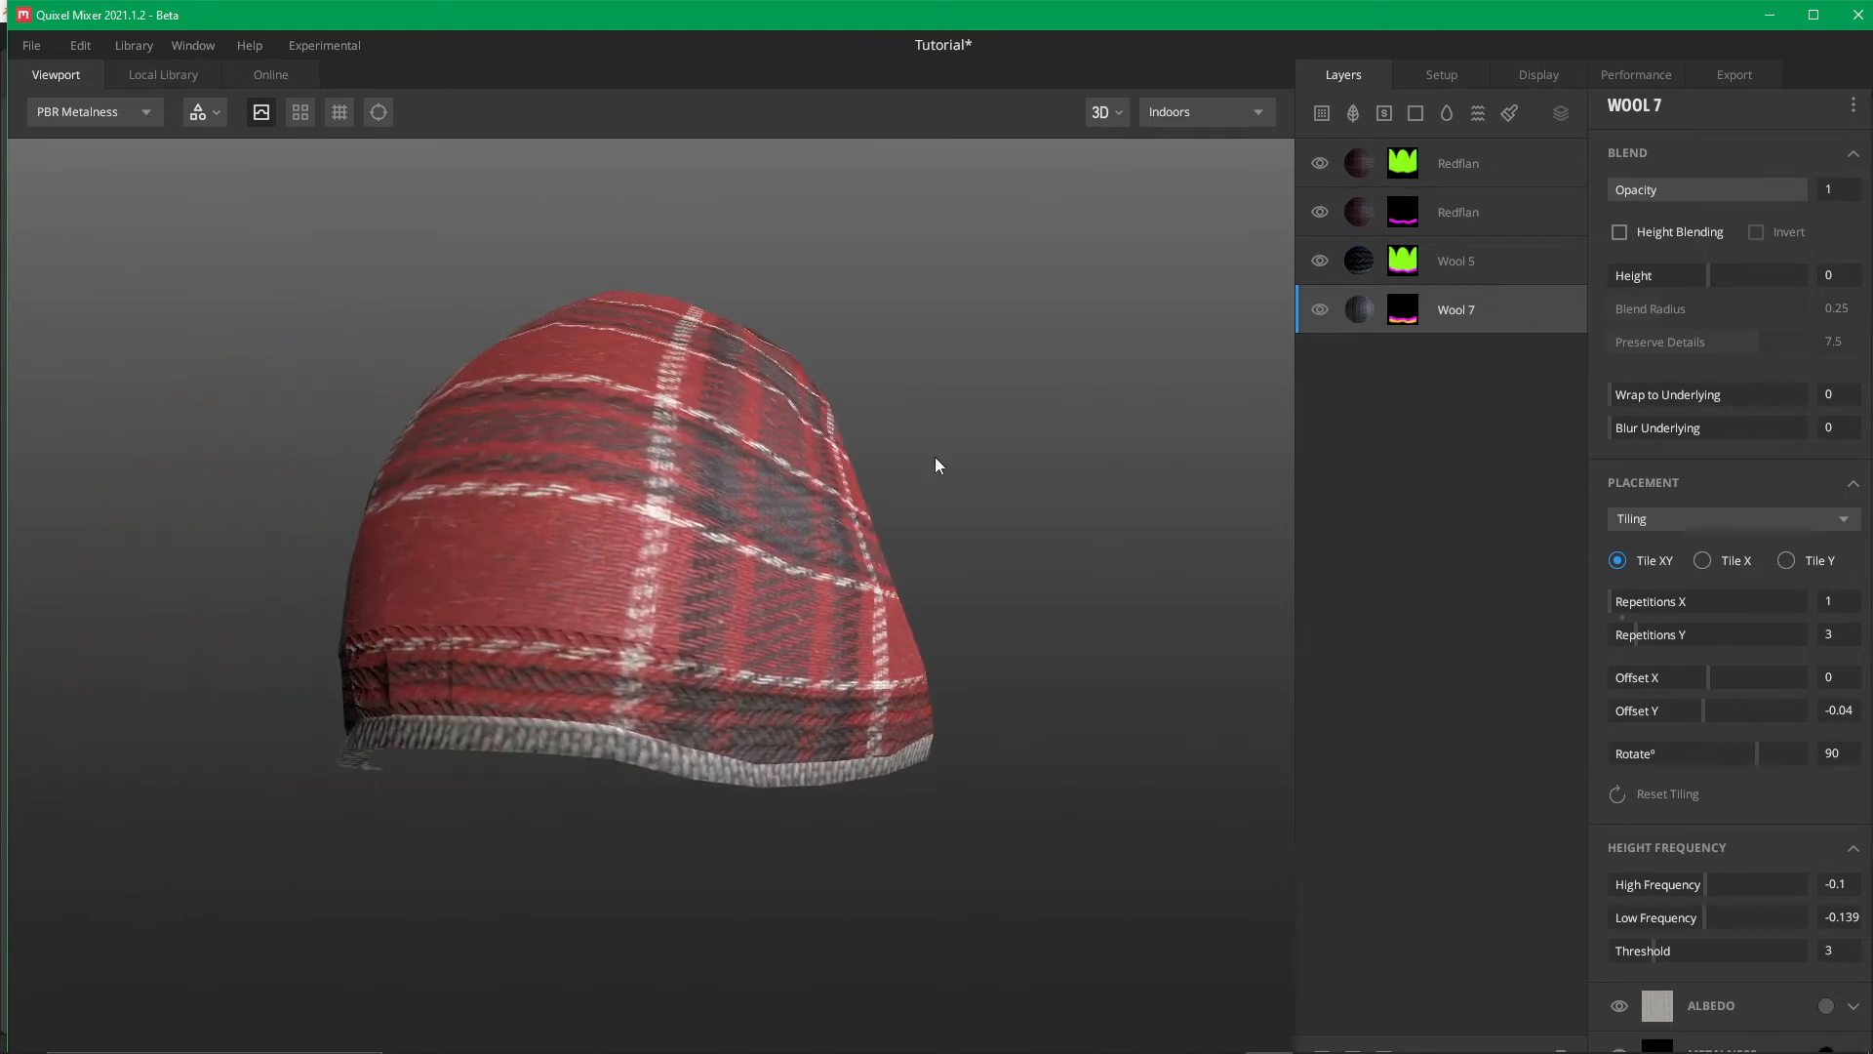
# Load TexturesCom_Fabric_Flannel4_1K_height.tif as the lower Redflan layer's displacement map
pyautogui.click(1401, 215)
pyautogui.click(1439, 218)
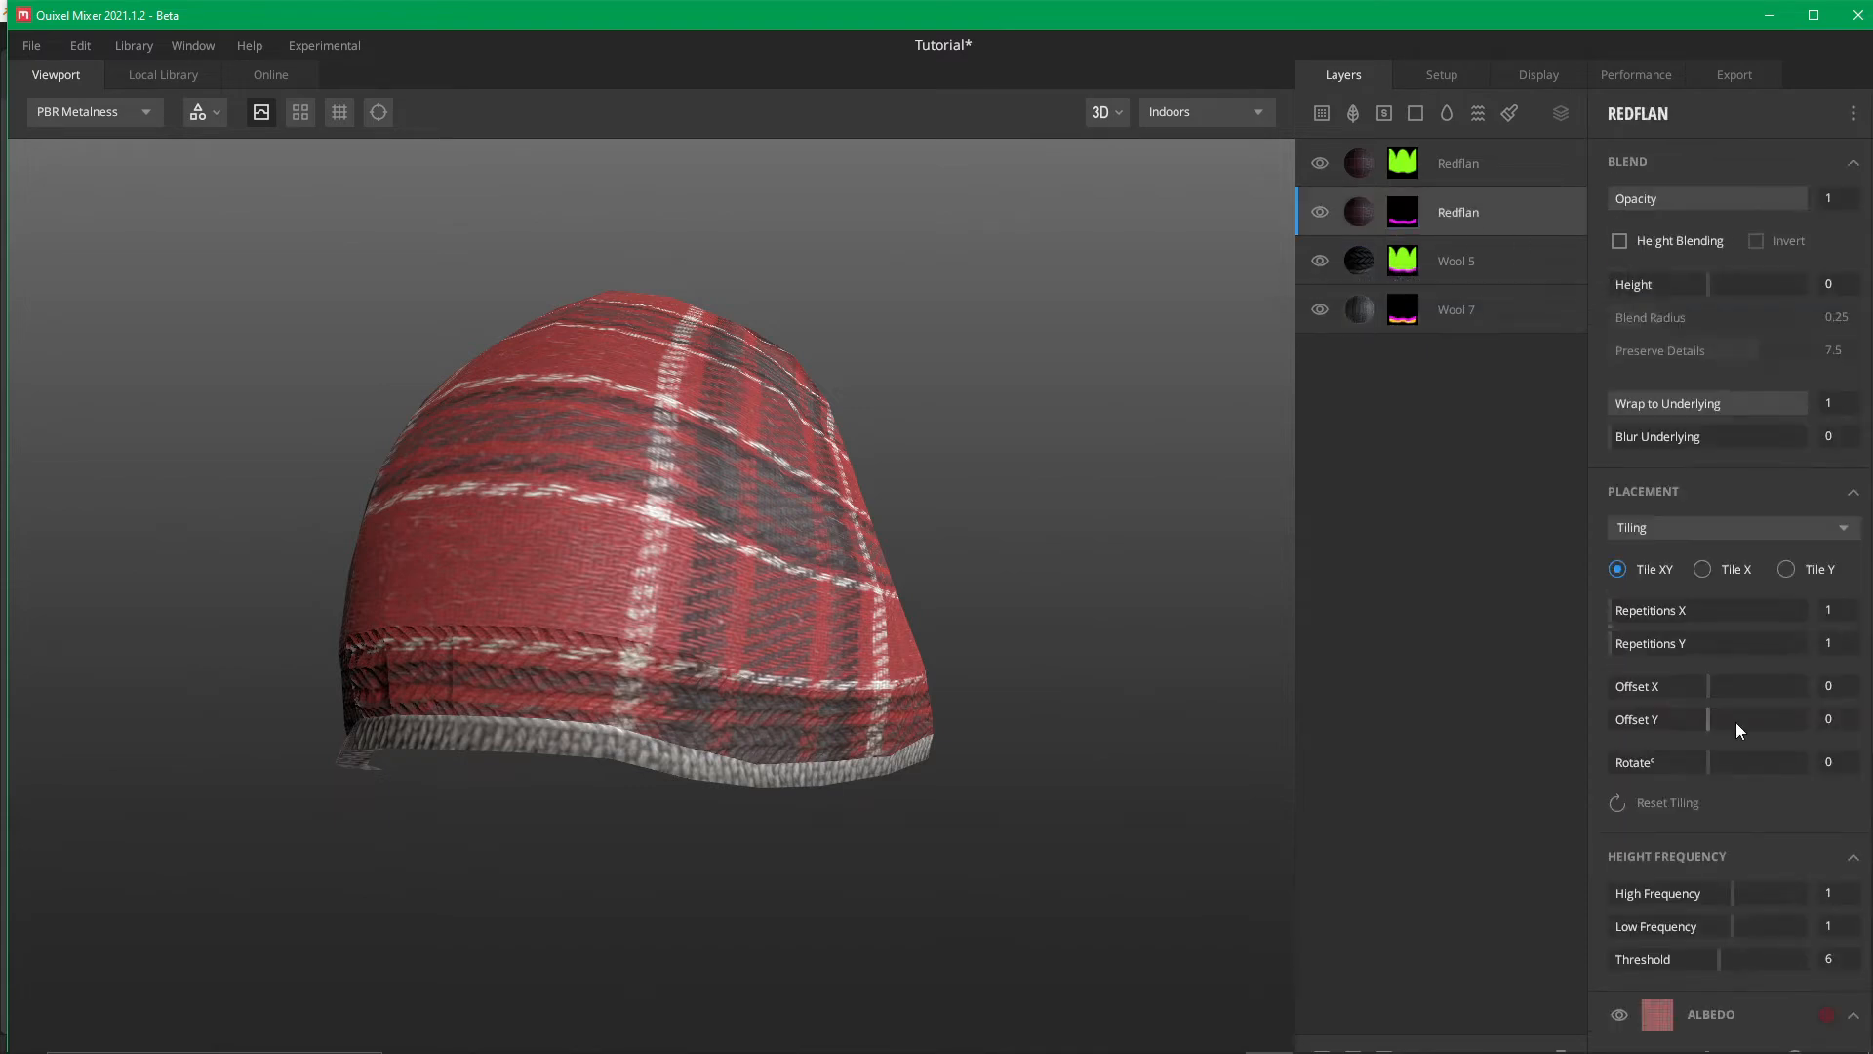
pyautogui.scroll(-8, 1761, 925)
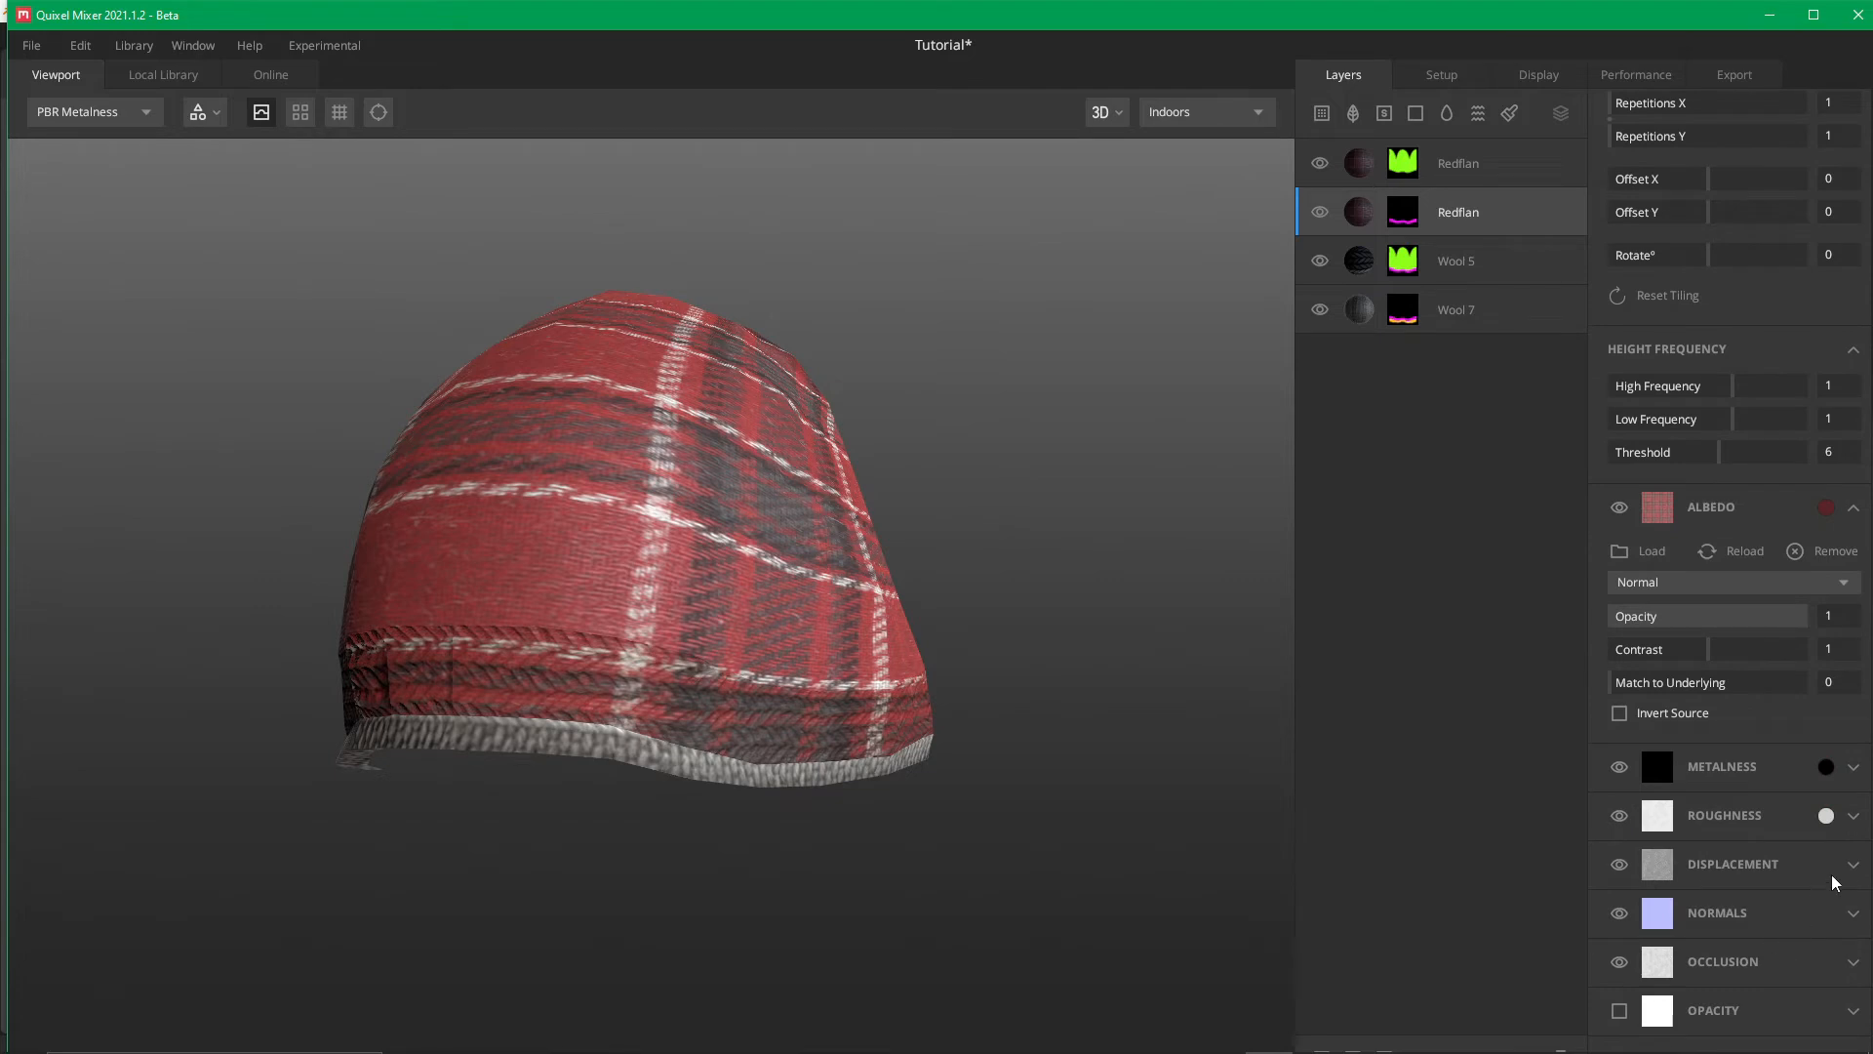
pyautogui.click(1855, 864)
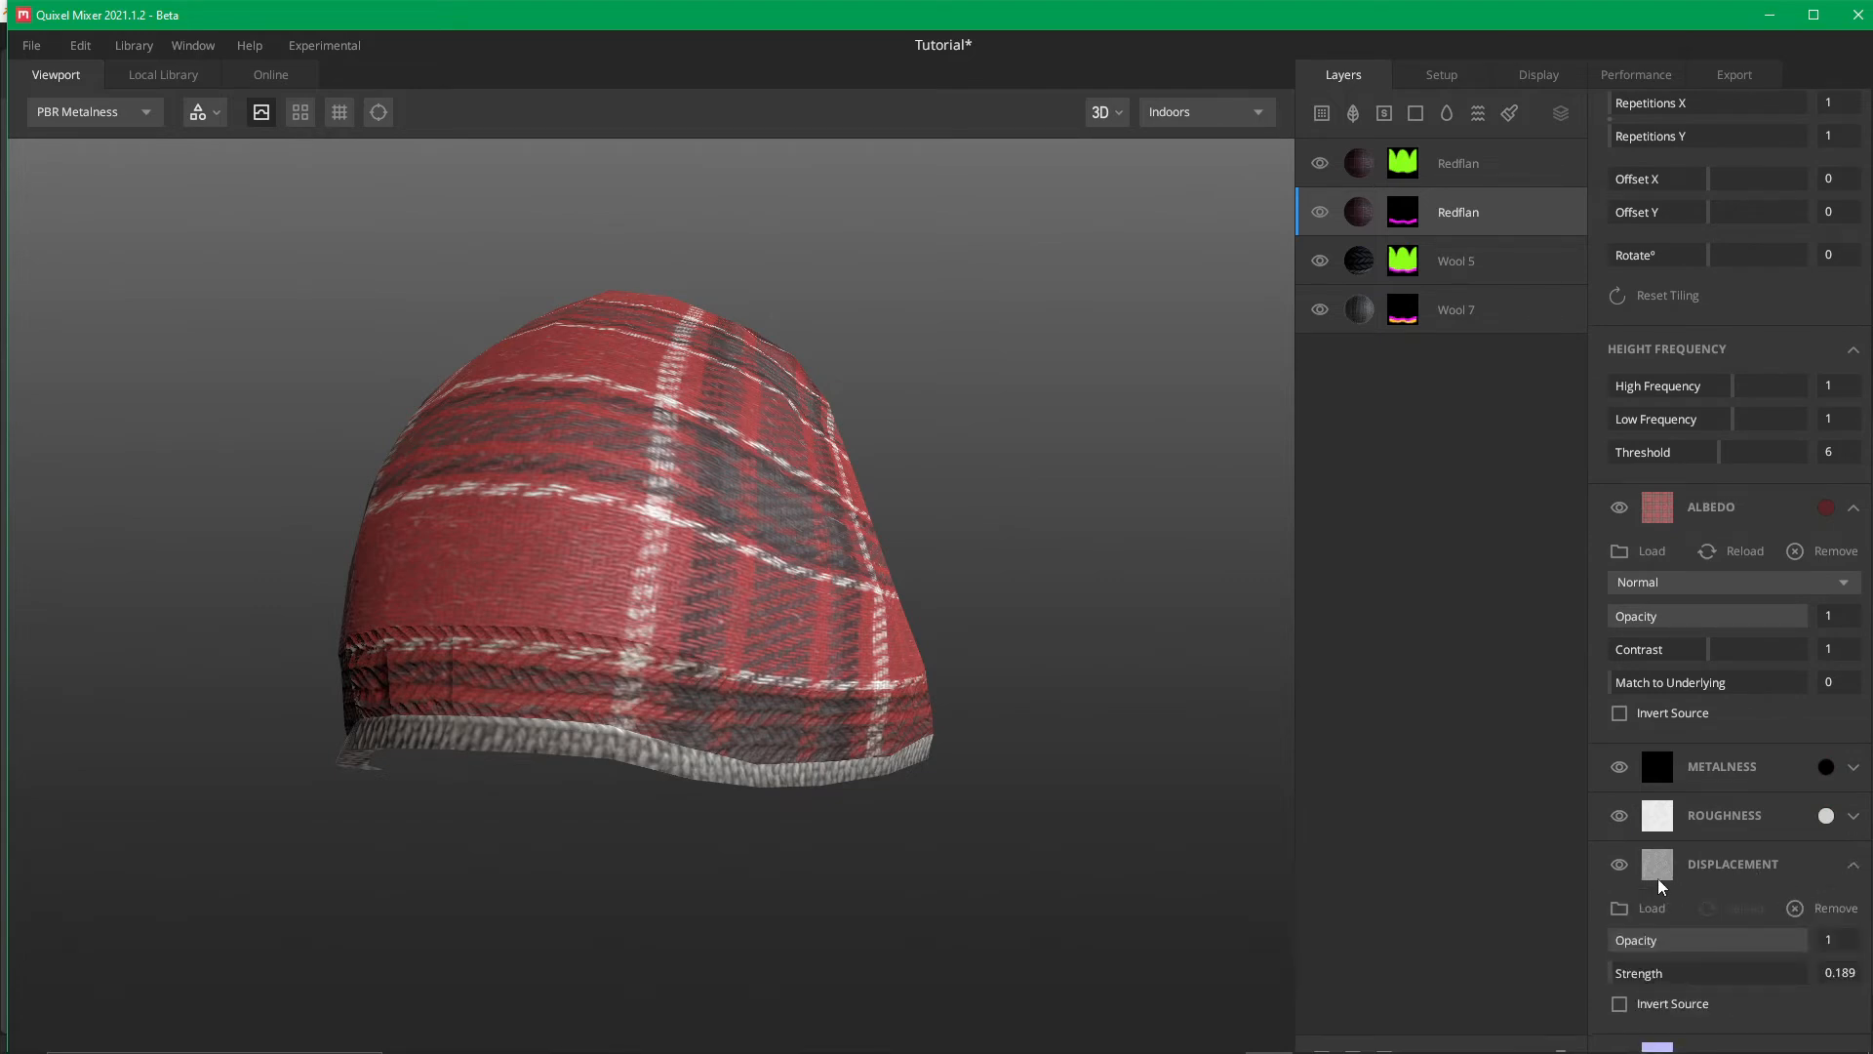
pyautogui.click(1627, 908)
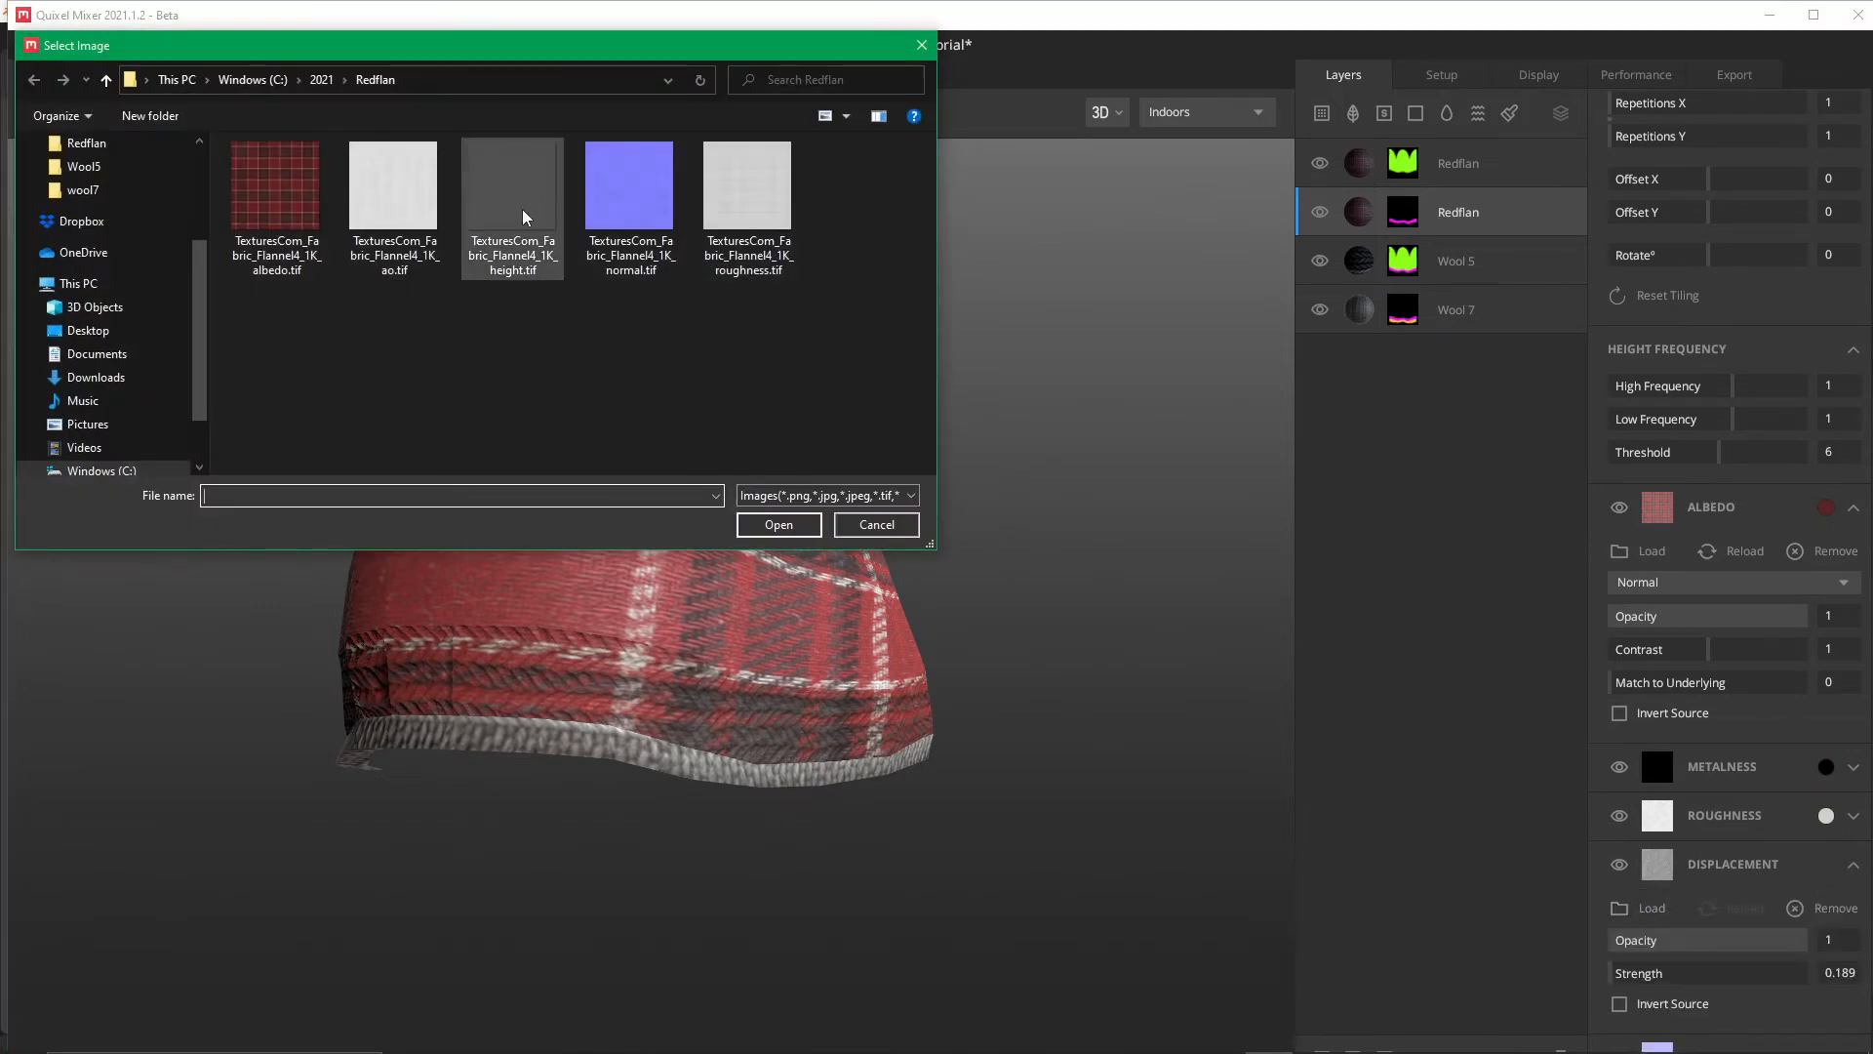
pyautogui.doubleClick(515, 200)
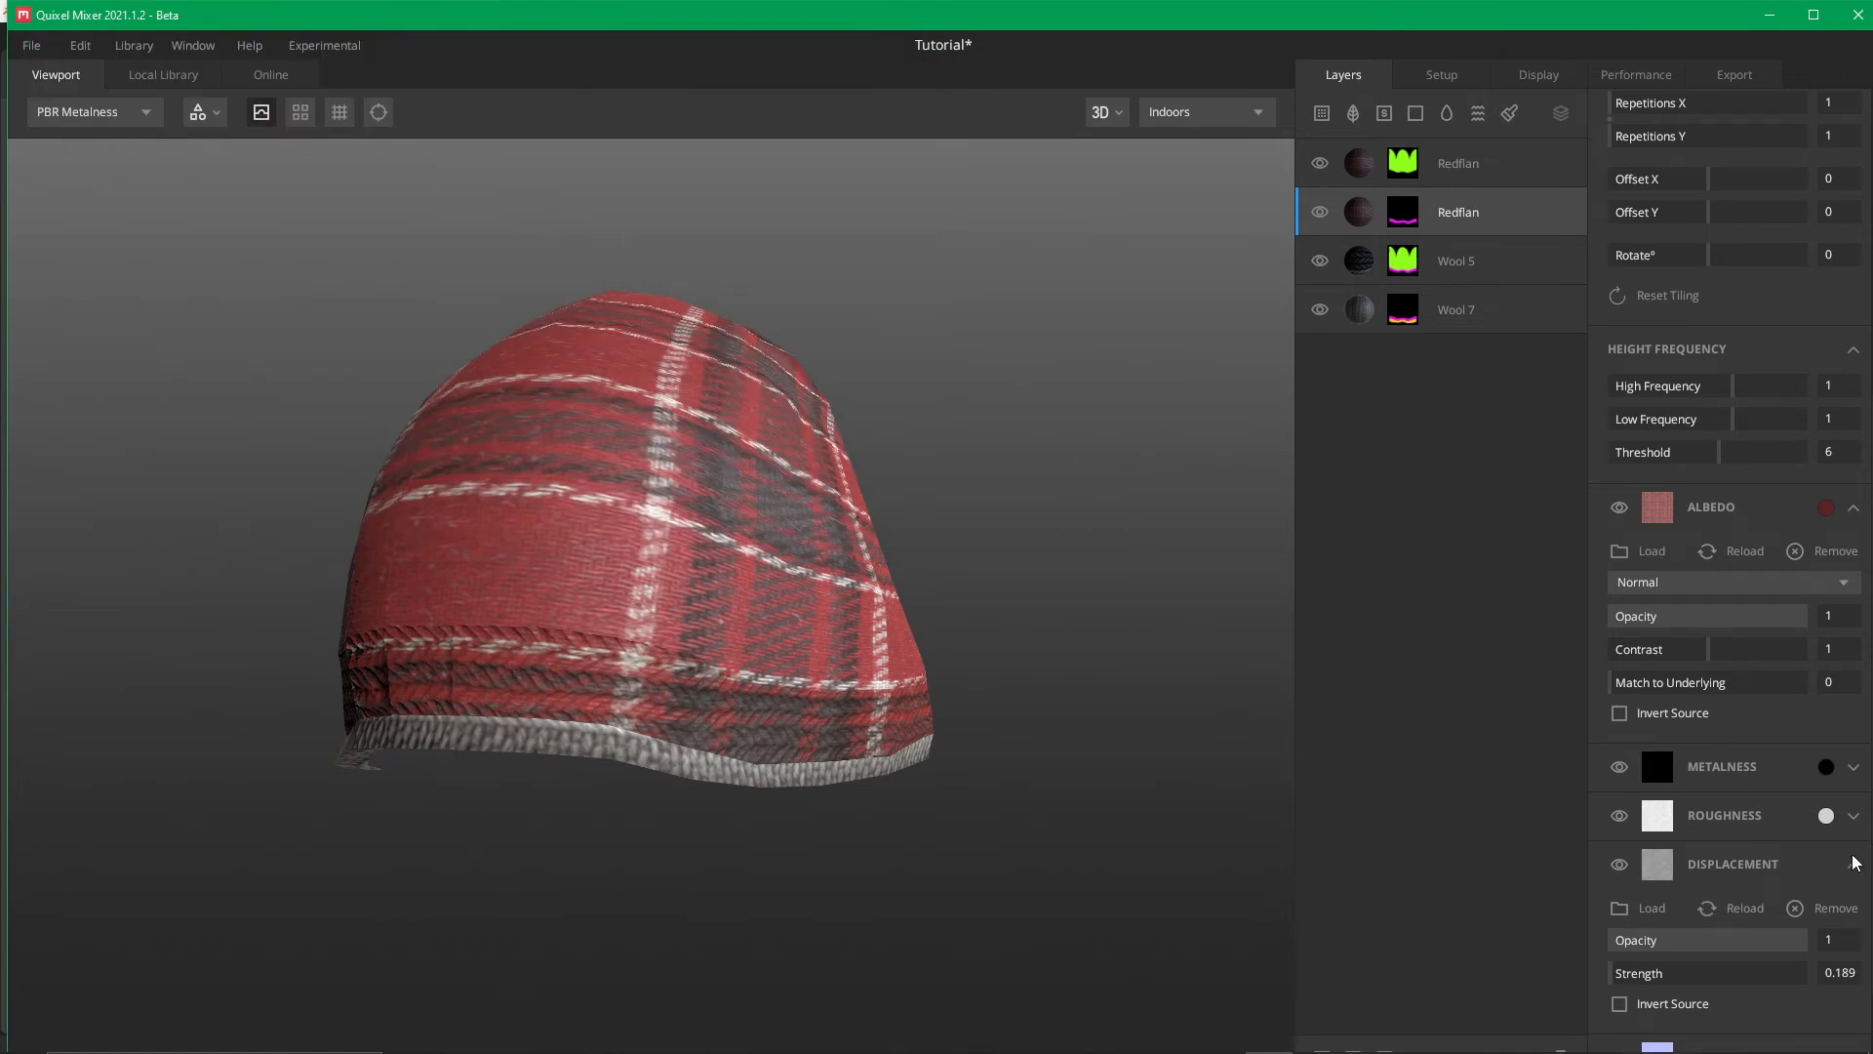
# Load TexturesCom_Fabric_Flannel4_1K_roughness.tif as the lower Redflan layer's roughness map
pyautogui.click(1853, 815)
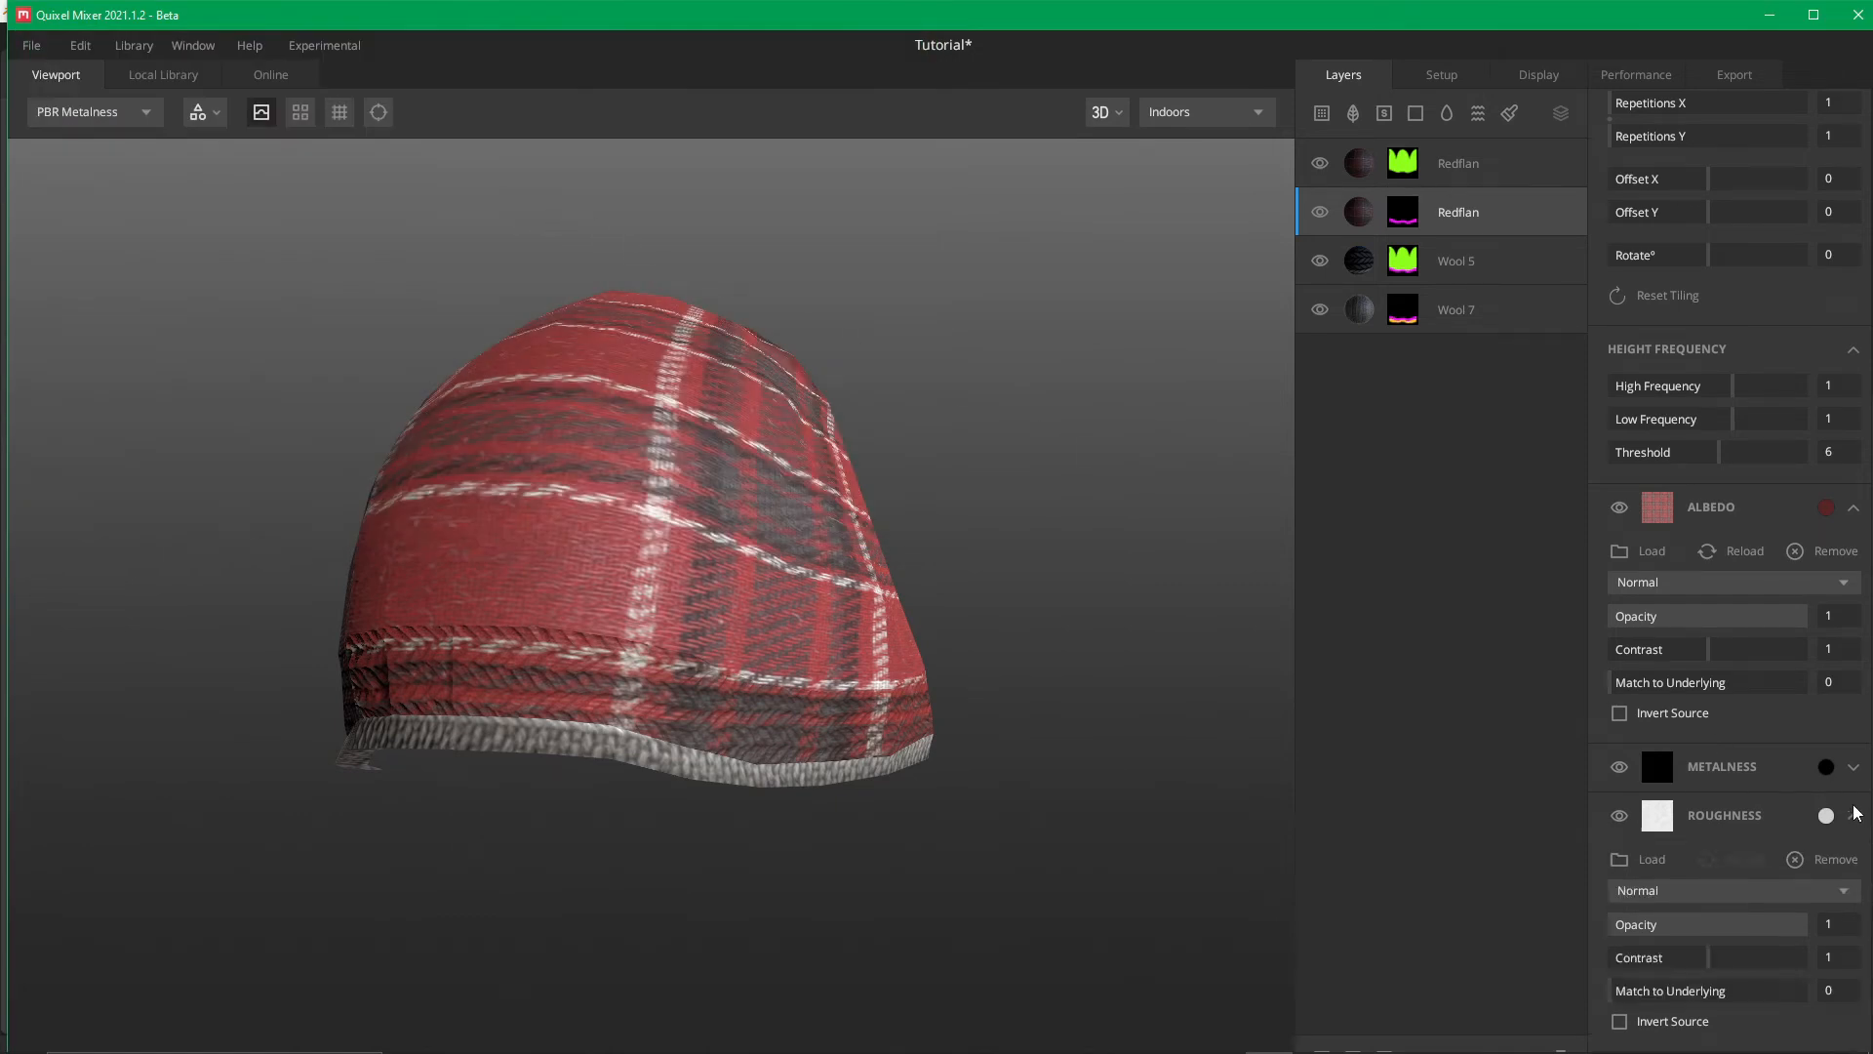
pyautogui.click(1647, 859)
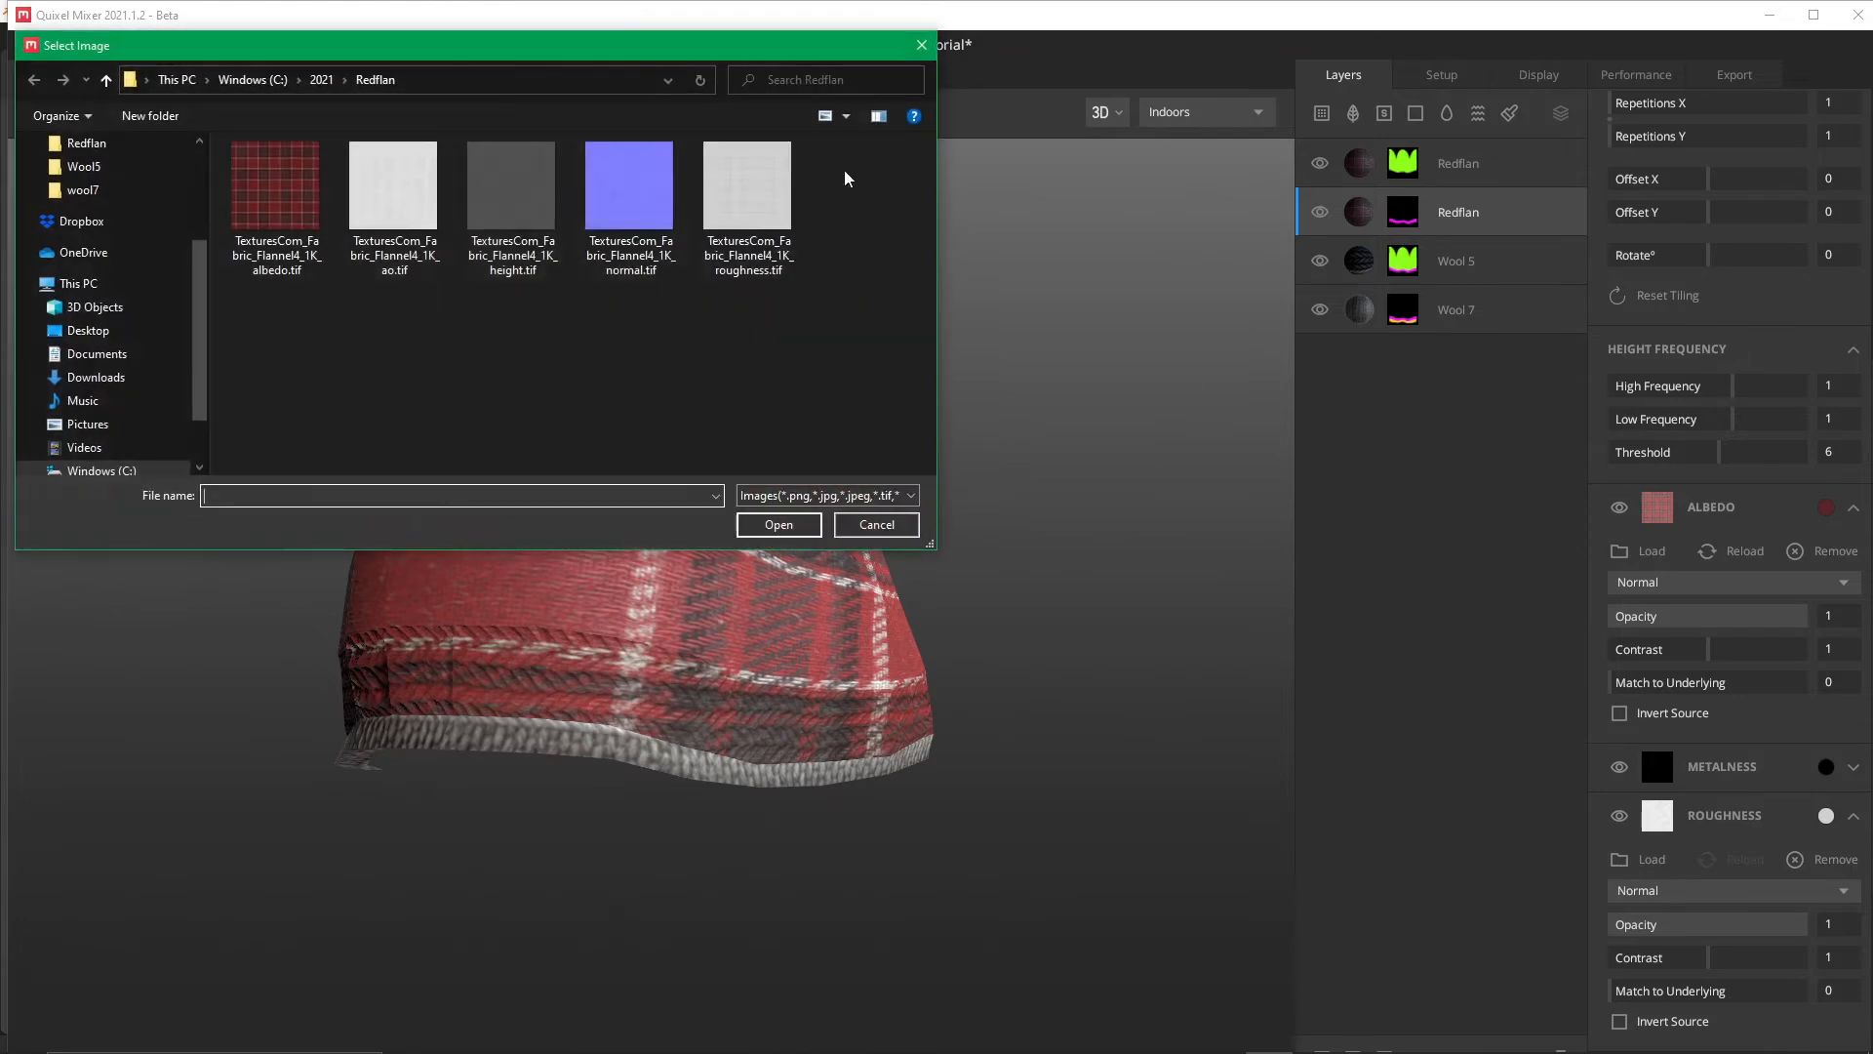
pyautogui.doubleClick(749, 219)
# Compare the hat's upper band with the lower Redflan layer hidden and shown, leaving the layer visible
pyautogui.moveTo(782, 615); pyautogui.dragTo(1045, 556)
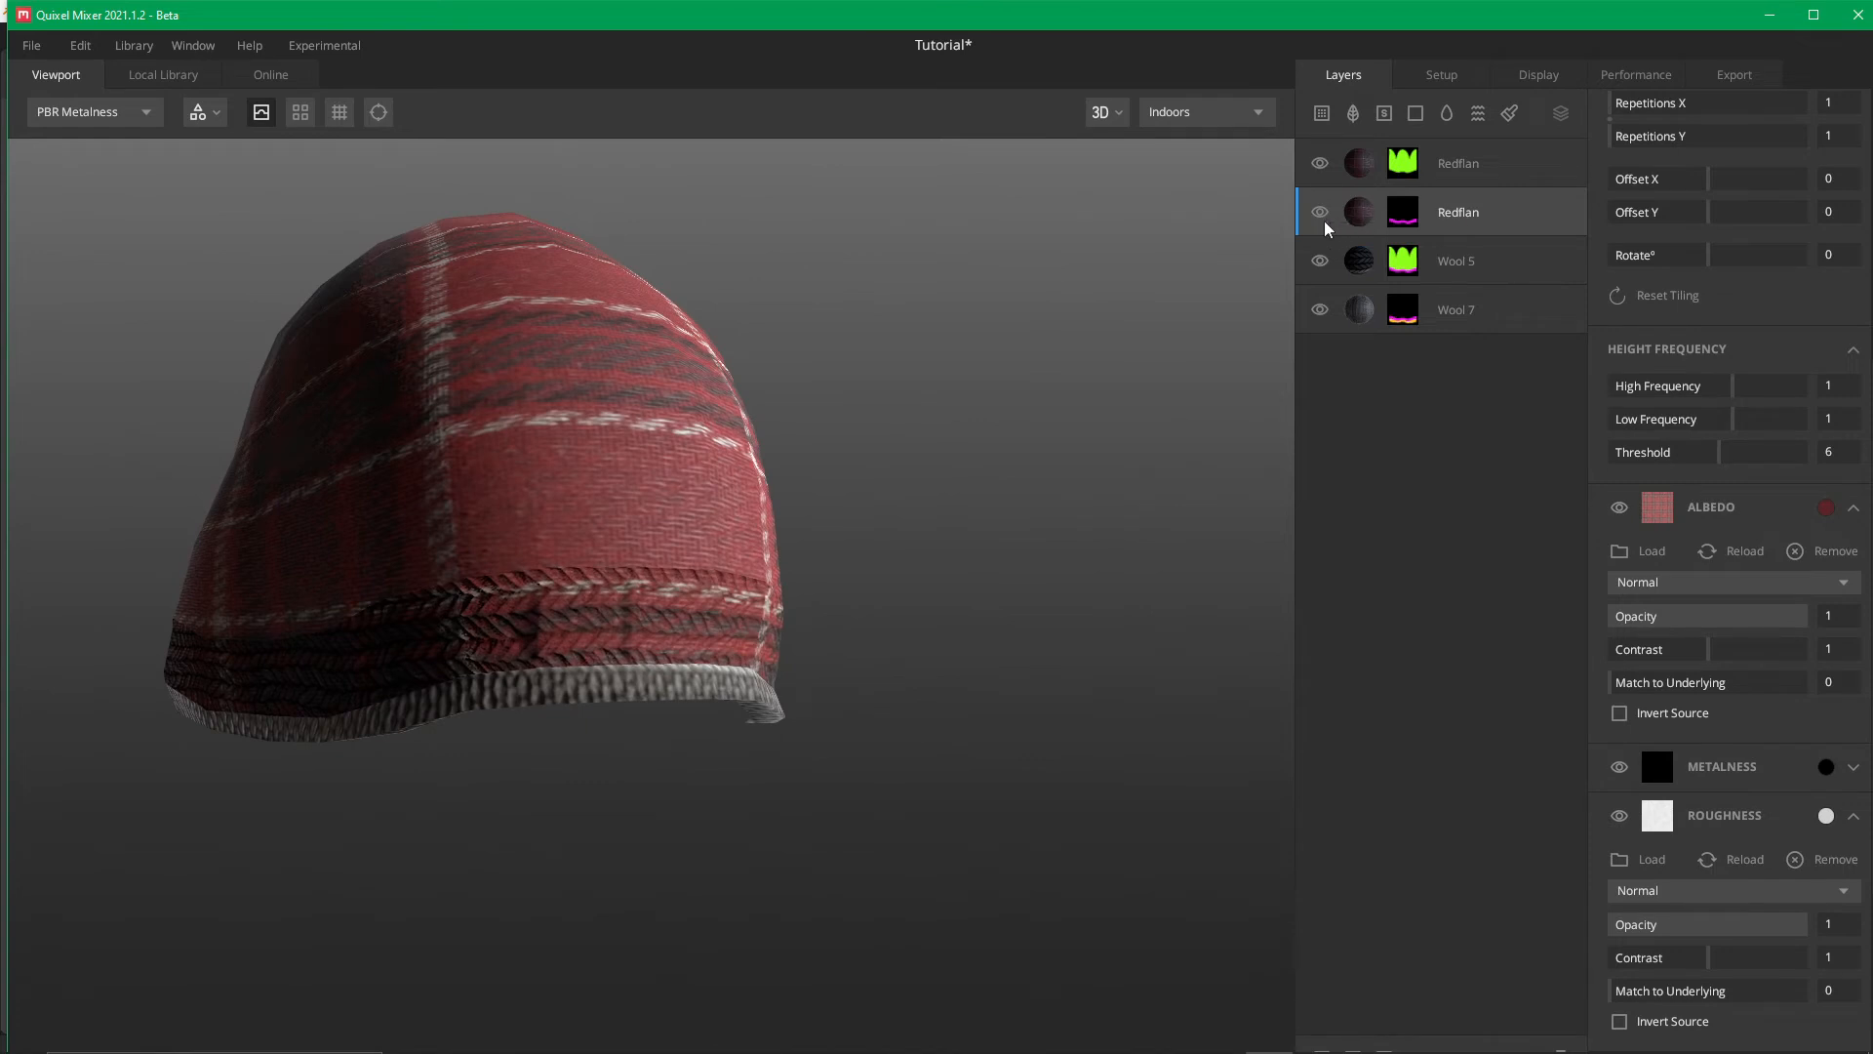
pyautogui.click(1323, 217)
pyautogui.click(1325, 225)
pyautogui.click(1325, 224)
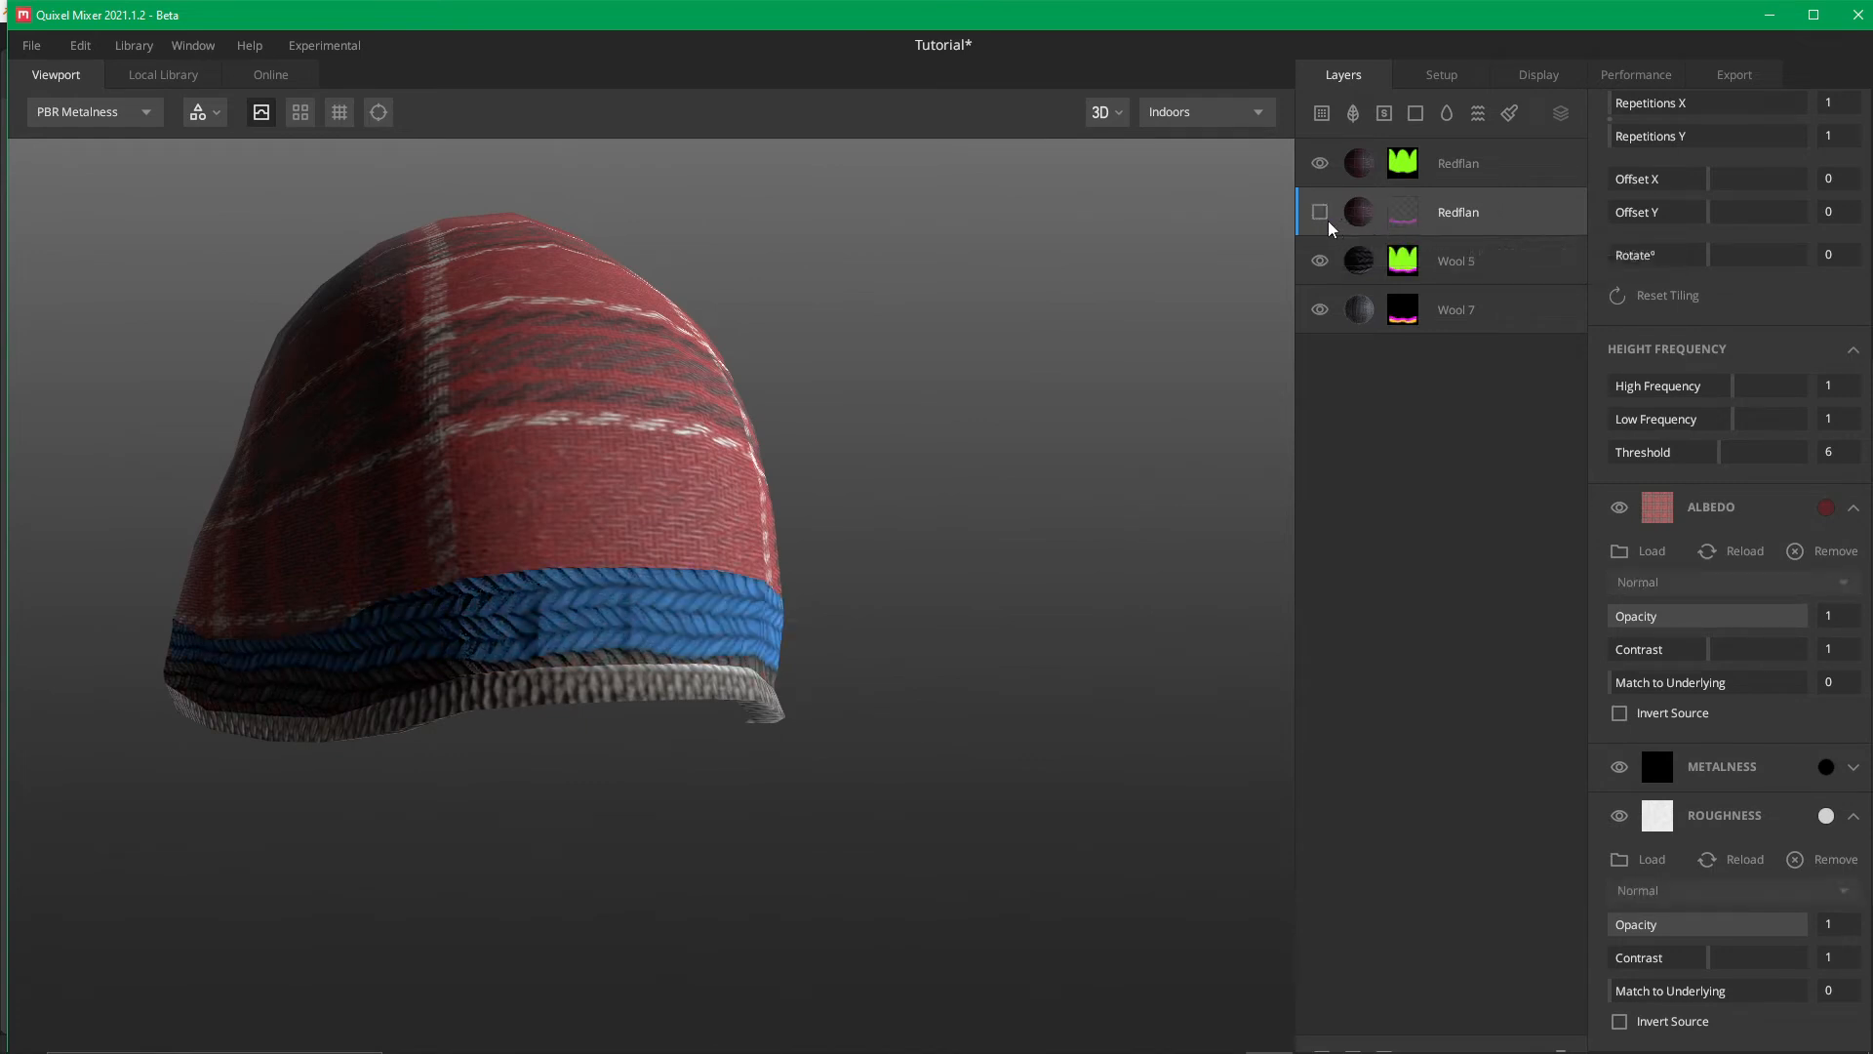
pyautogui.click(1326, 224)
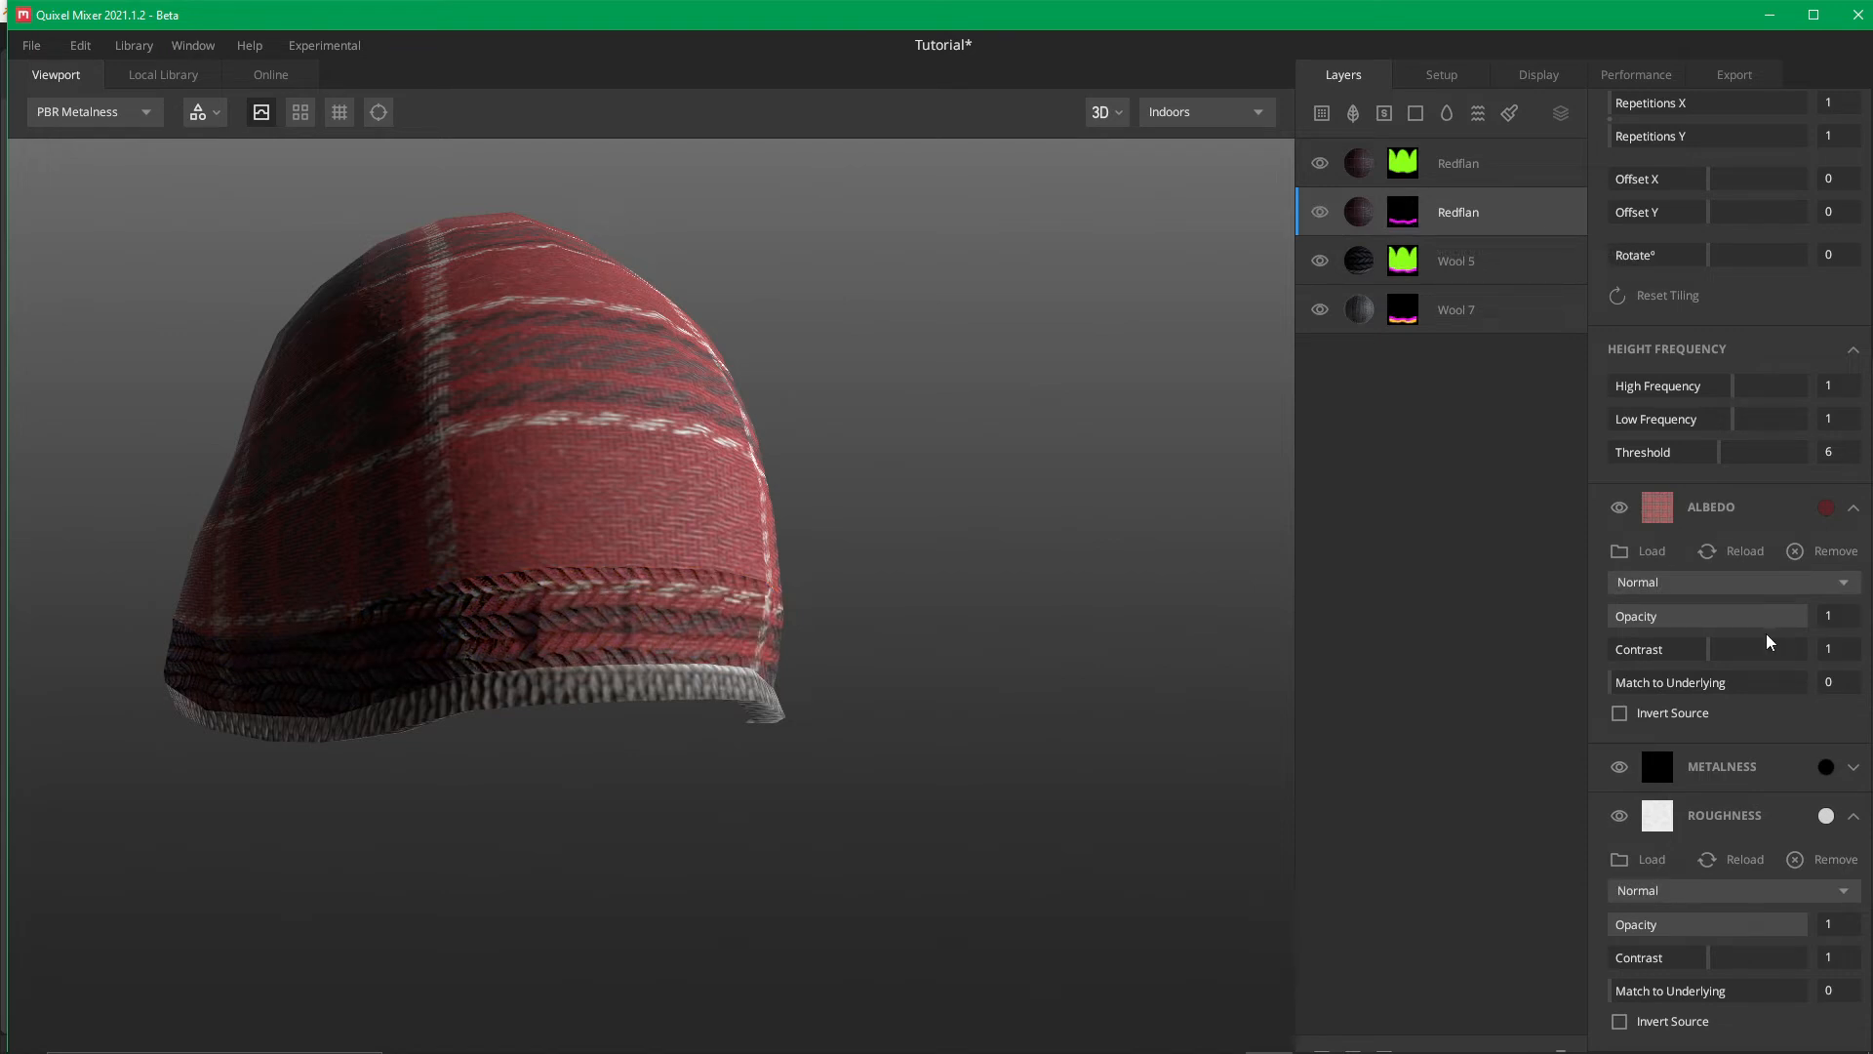
# Try the lower Redflan layer's albedo at 0.652 opacity and with Add blending, restoring Normal blending at full opacity
pyautogui.moveTo(1805, 616); pyautogui.dragTo(1742, 628)
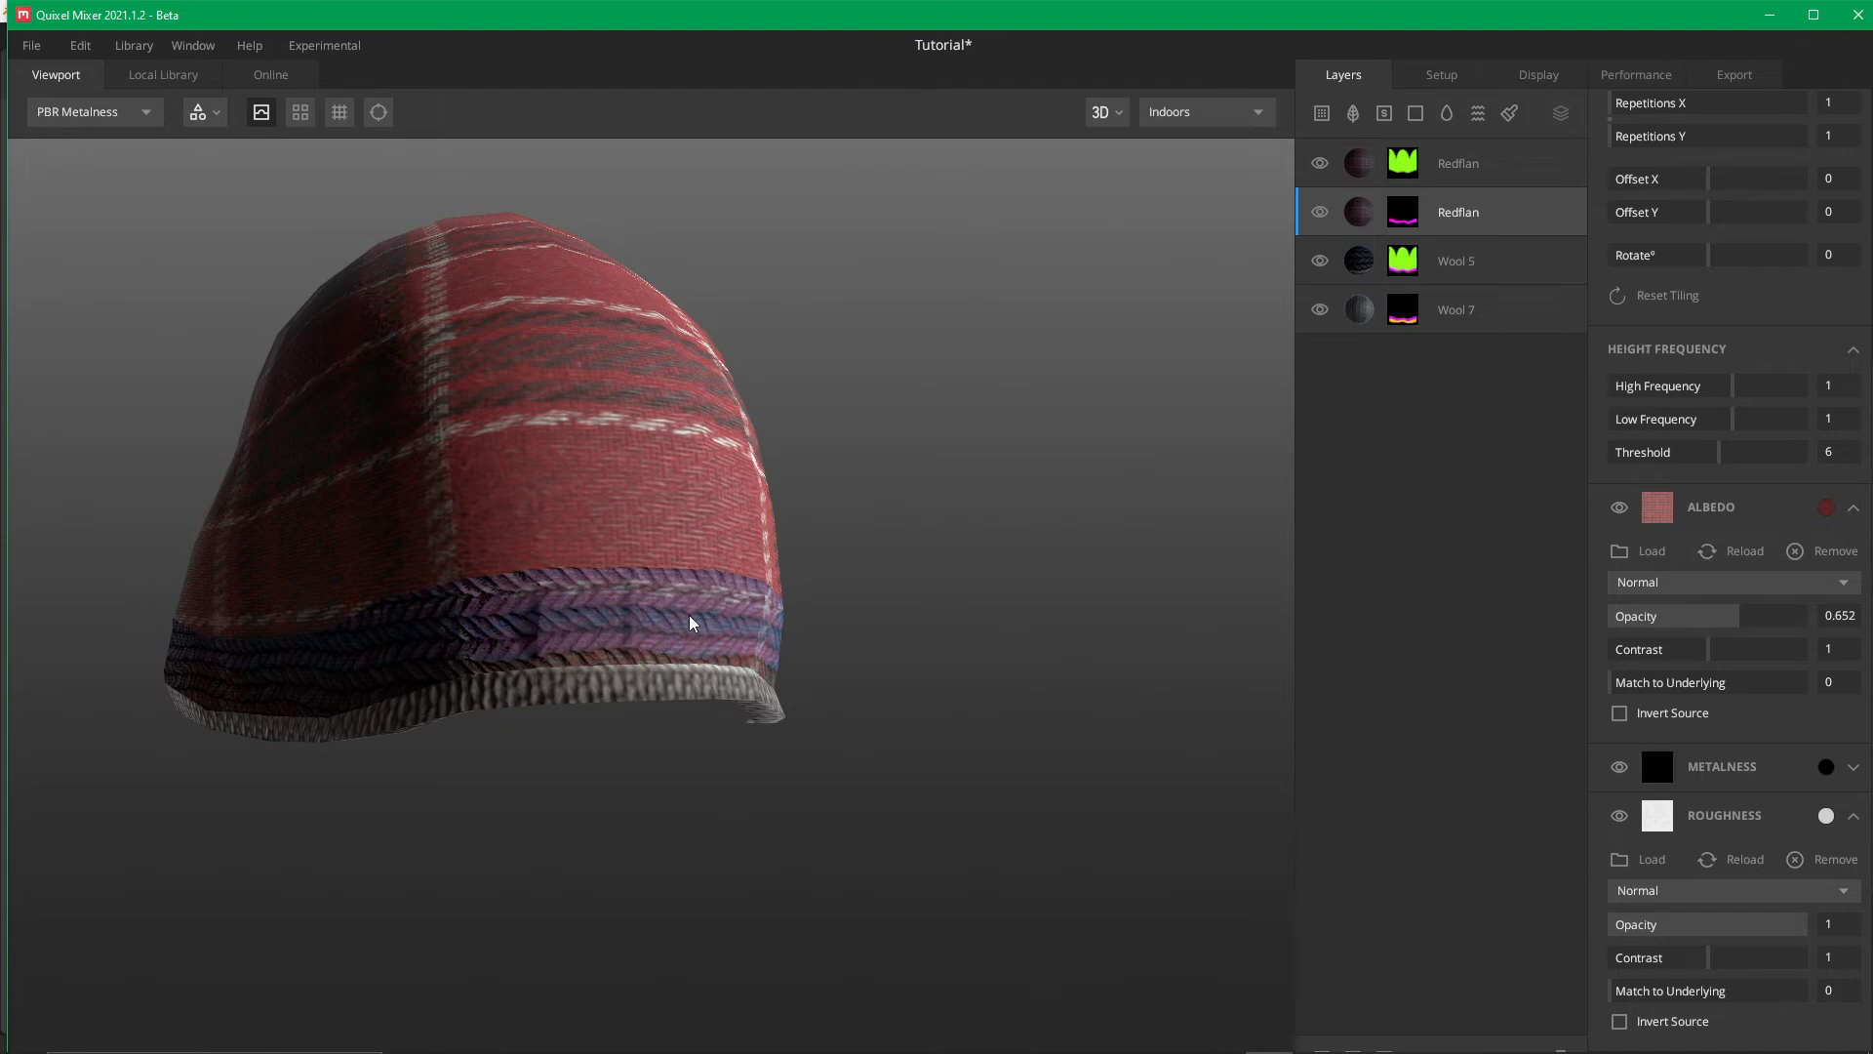
pyautogui.moveTo(995, 542); pyautogui.dragTo(627, 669)
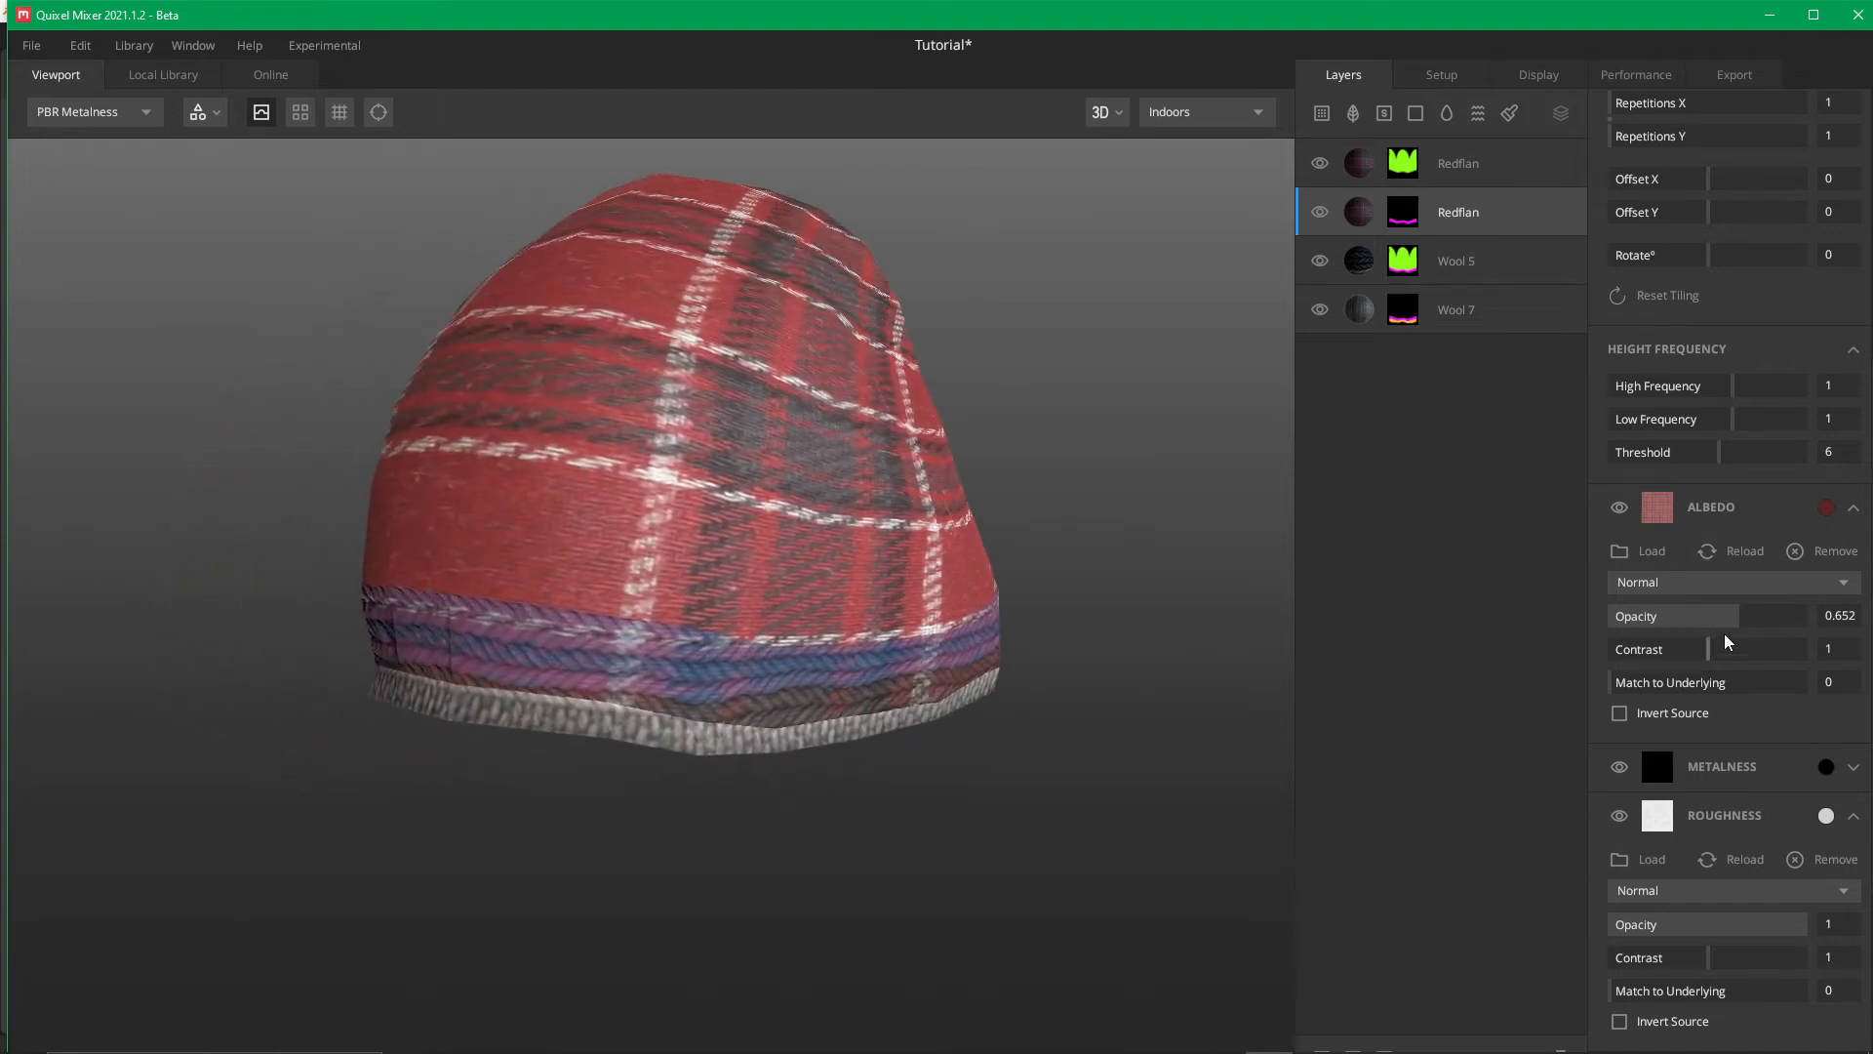
pyautogui.click(1744, 581)
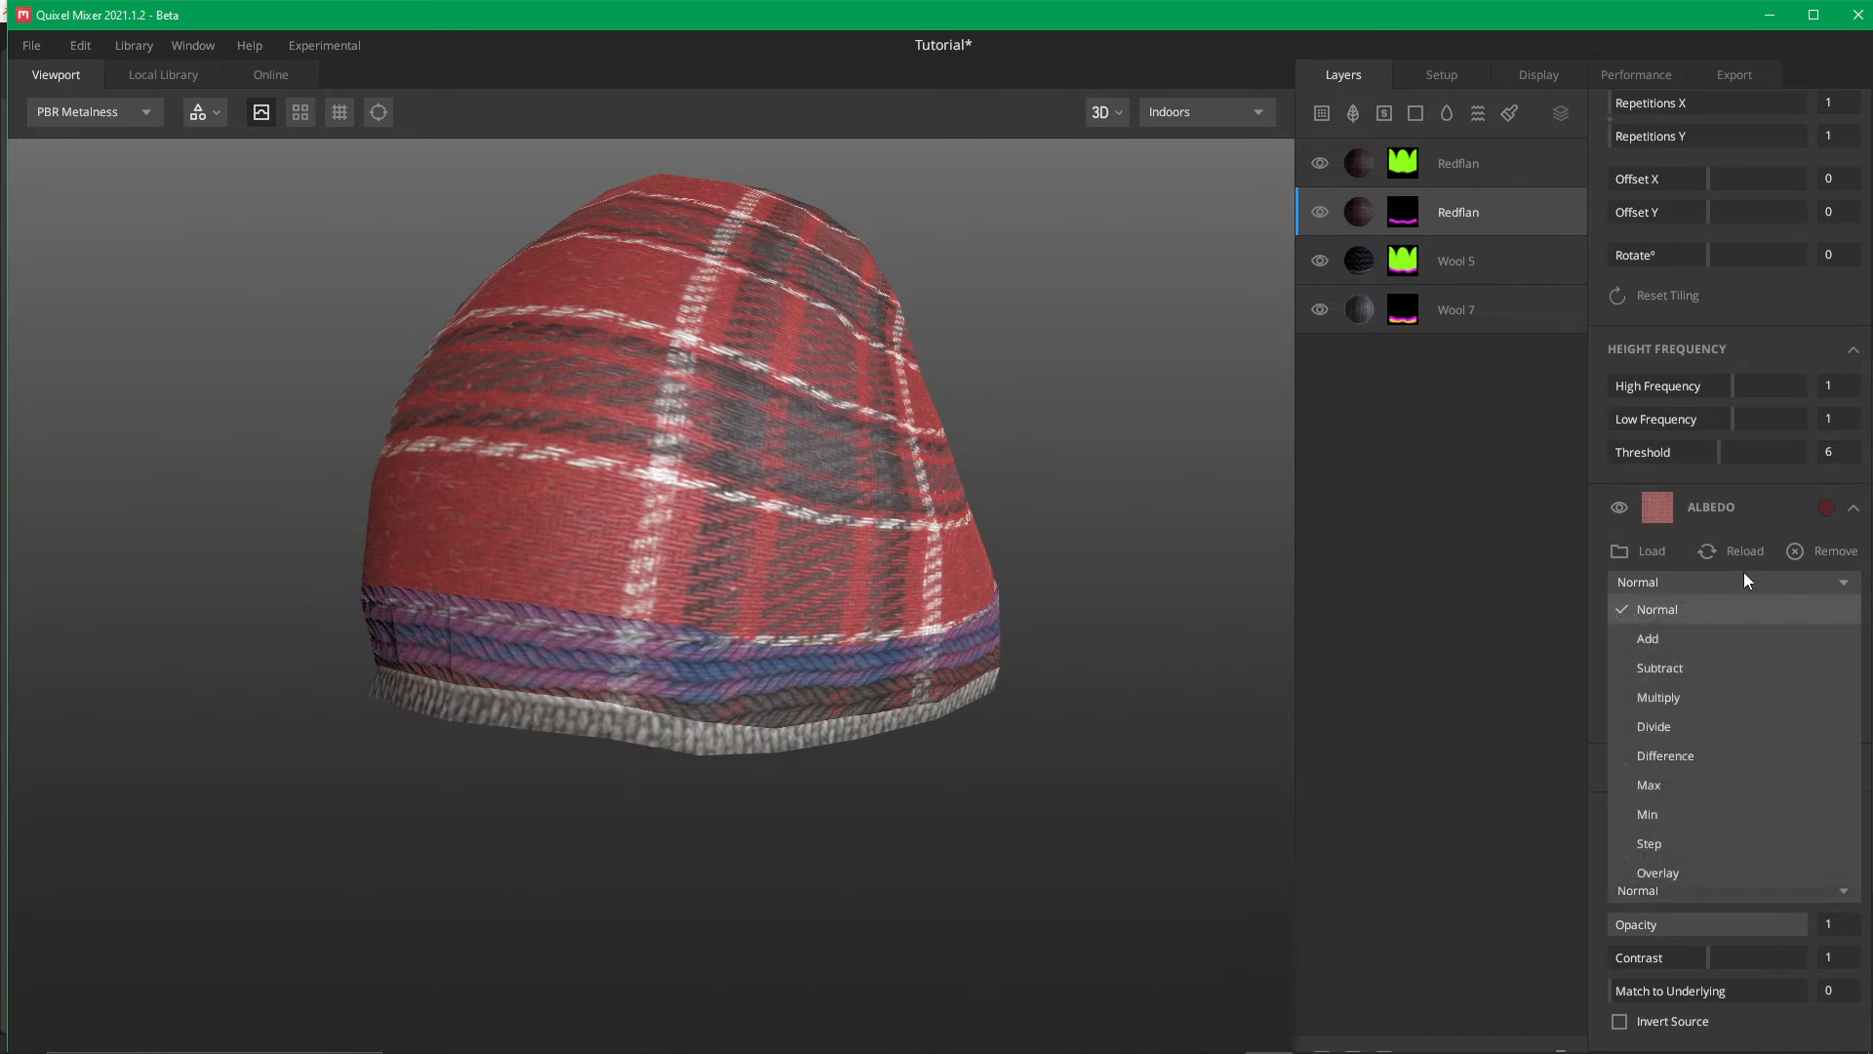
pyautogui.click(1690, 638)
pyautogui.moveTo(1717, 616); pyautogui.dragTo(1866, 619)
pyautogui.click(1732, 582)
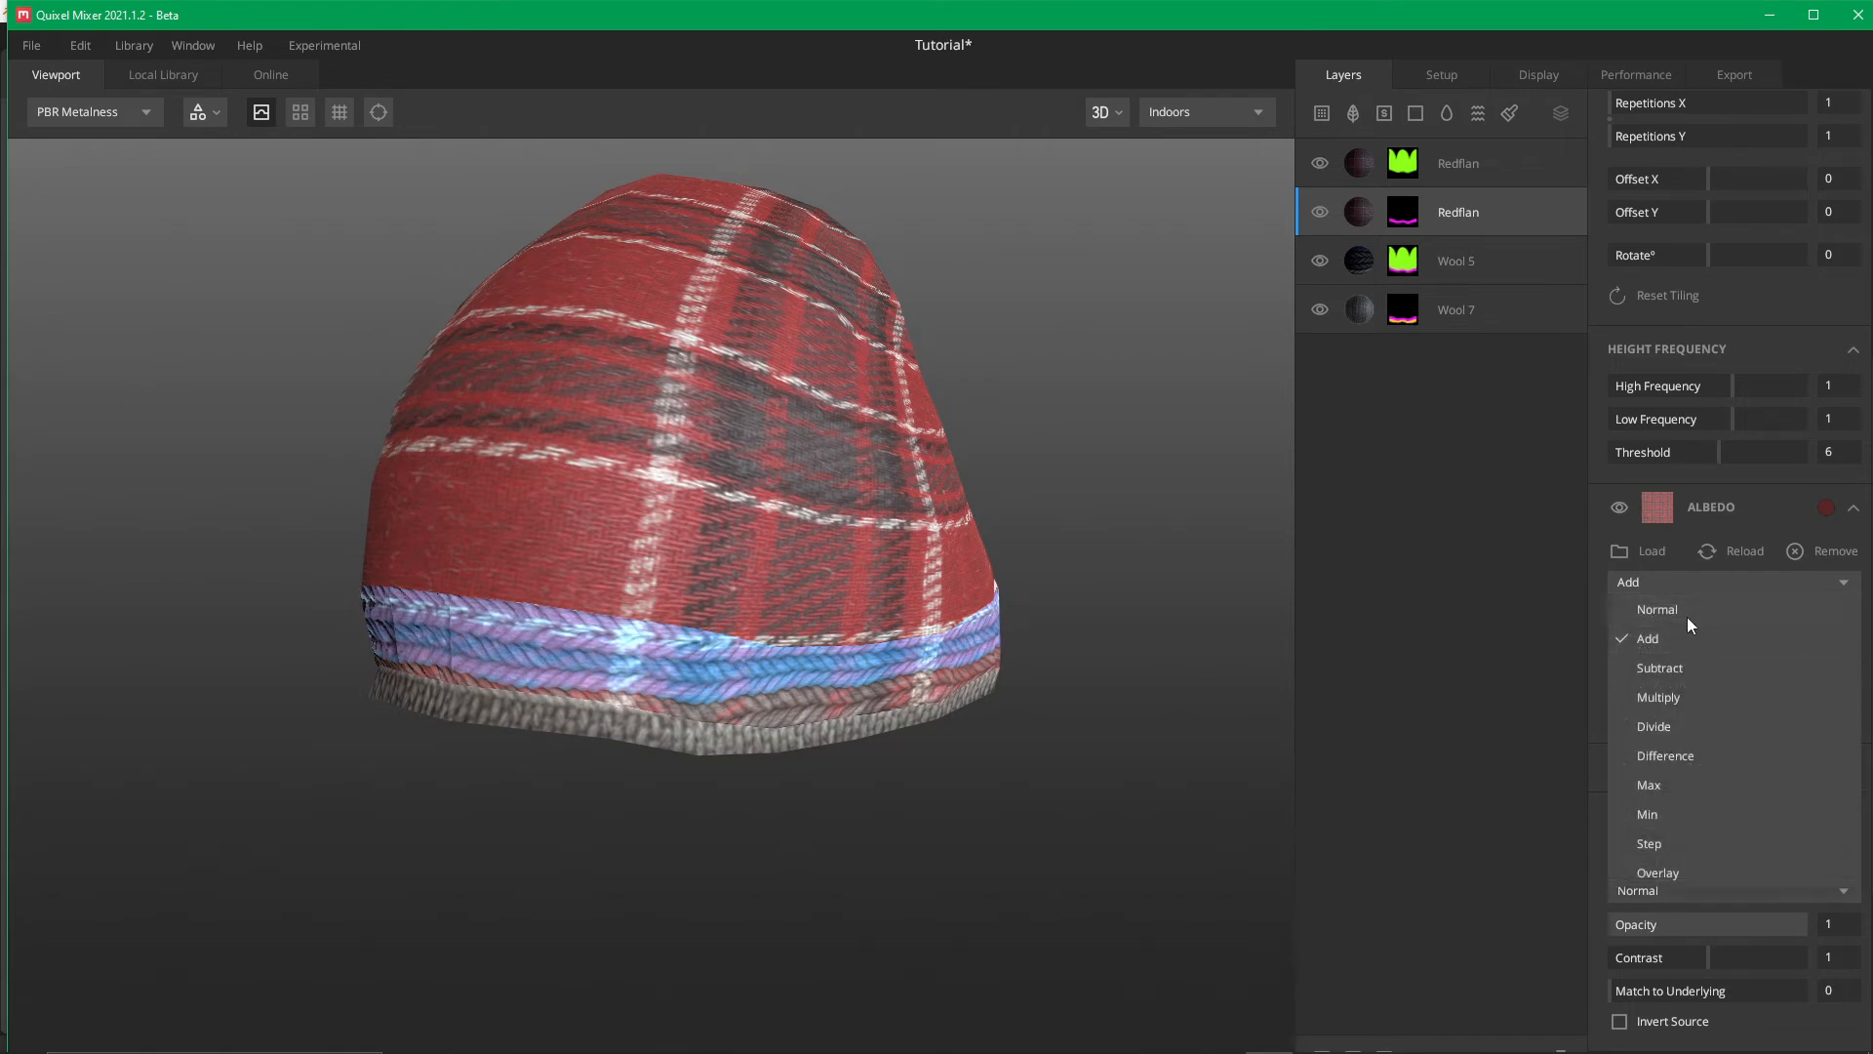
pyautogui.click(1688, 615)
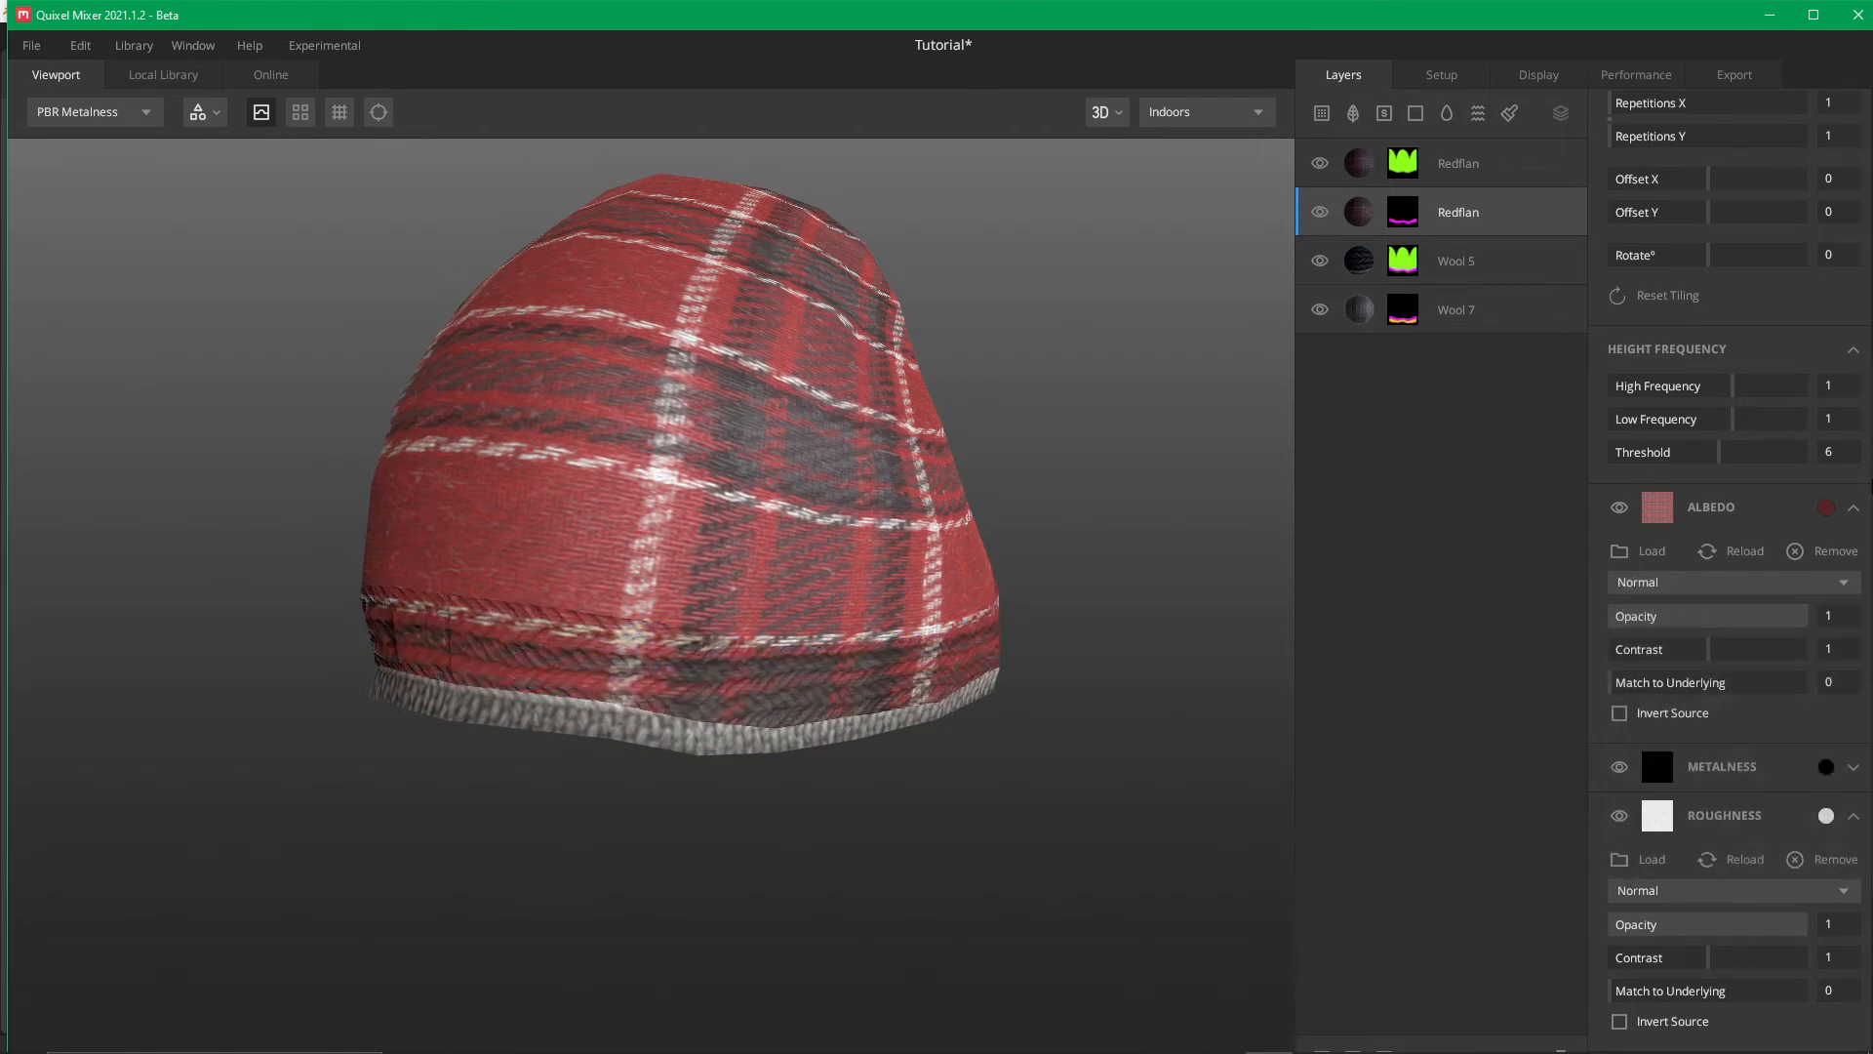
# Experiment with the lower Redflan layer's roughness opacity, including 0.368, and collapse the roughness settings
pyautogui.scroll(-4, 1770, 792)
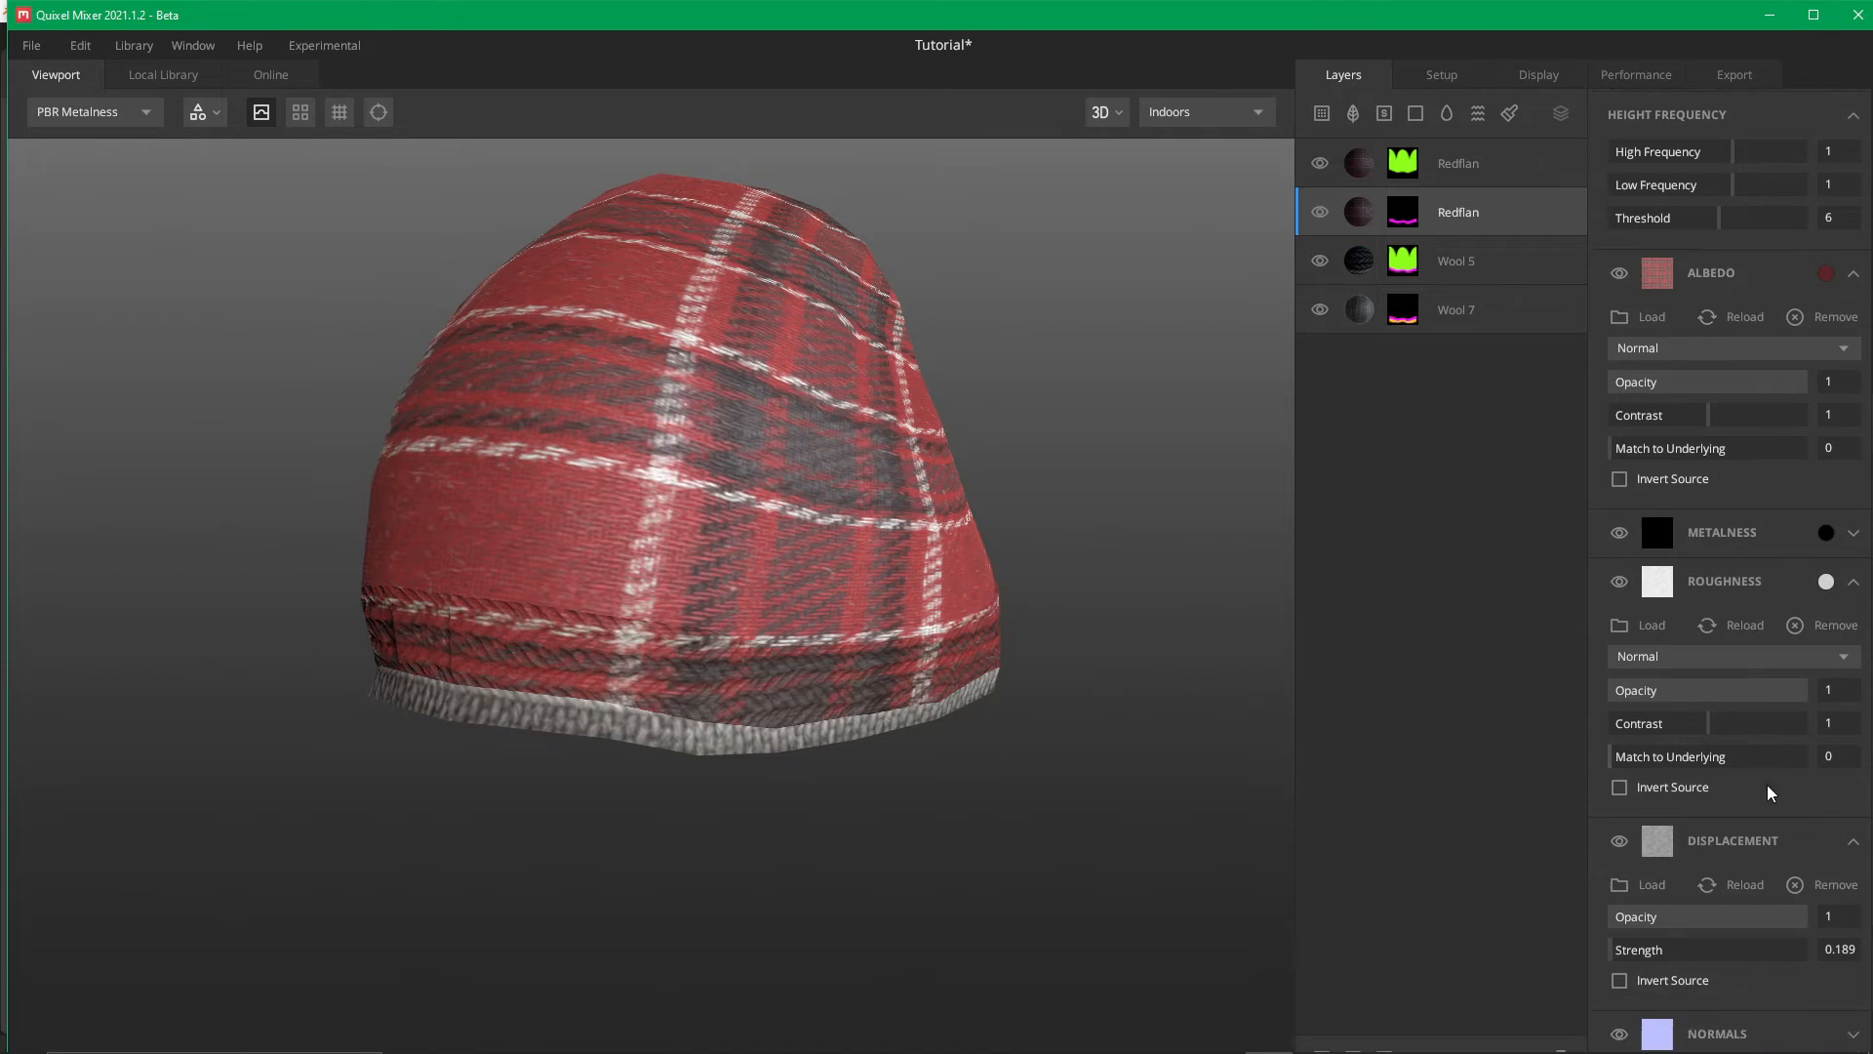
pyautogui.moveTo(1626, 754)
pyautogui.mouseDown()
pyautogui.moveTo(1758, 763)
pyautogui.moveTo(1555, 765)
pyautogui.moveTo(1760, 765)
pyautogui.moveTo(1608, 759)
pyautogui.mouseUp()
pyautogui.moveTo(1742, 695); pyautogui.dragTo(1693, 696)
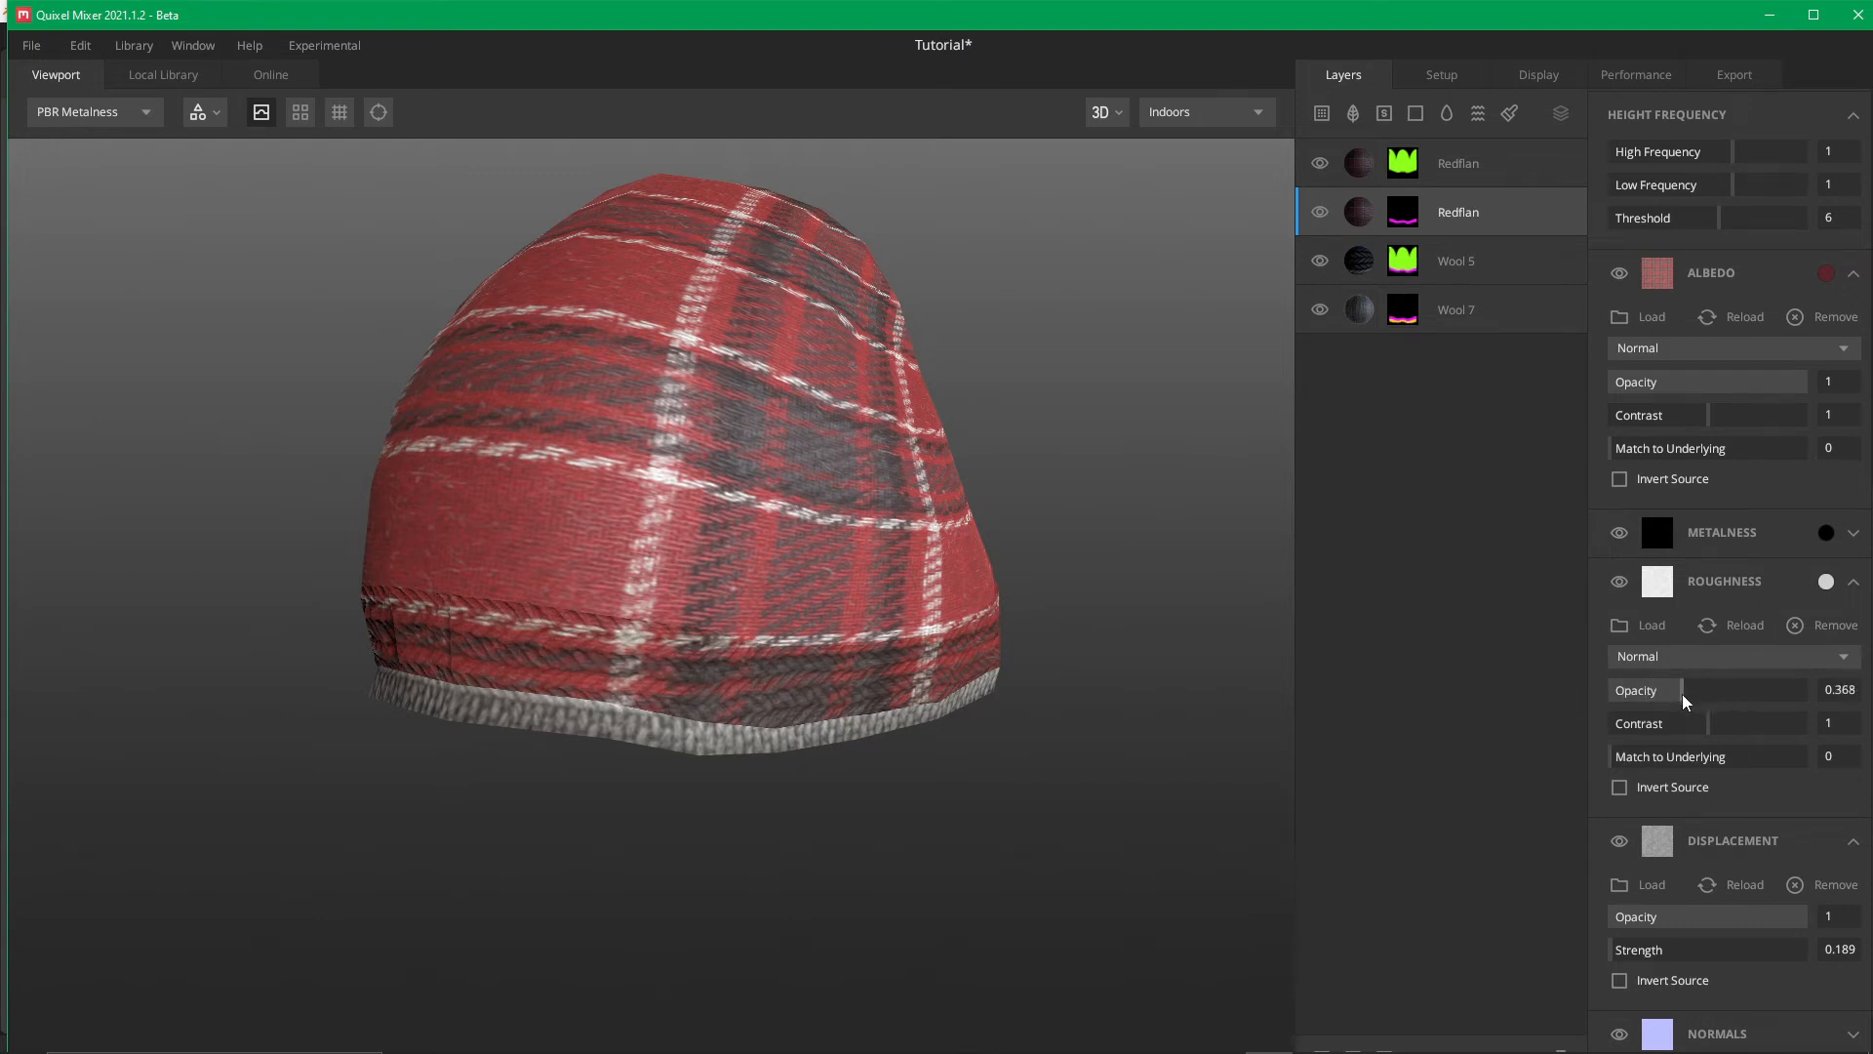
pyautogui.moveTo(1695, 702); pyautogui.dragTo(1732, 736)
pyautogui.click(1853, 583)
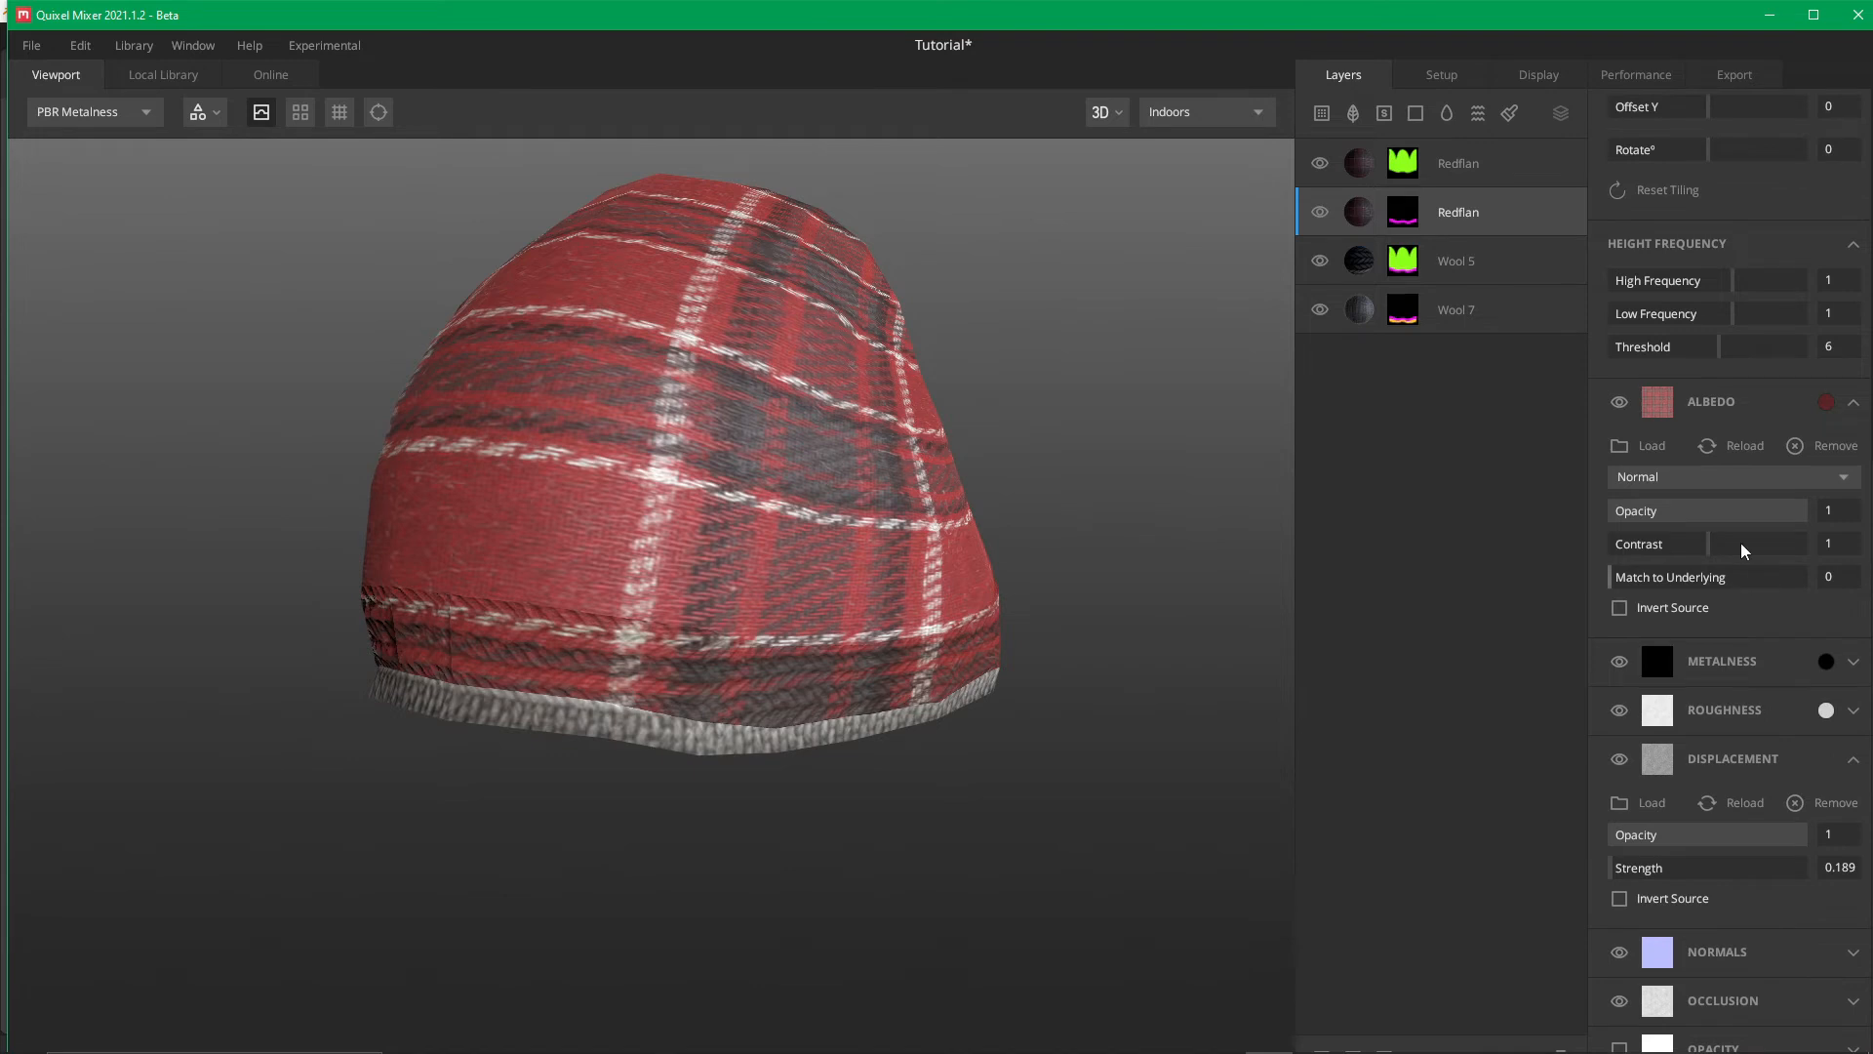
# Set the lower Redflan layer's albedo to opacity 1, contrast 0.726 and Match to Underlying 0.881, and inspect the hat
pyautogui.moveTo(1746, 507); pyautogui.dragTo(1785, 571)
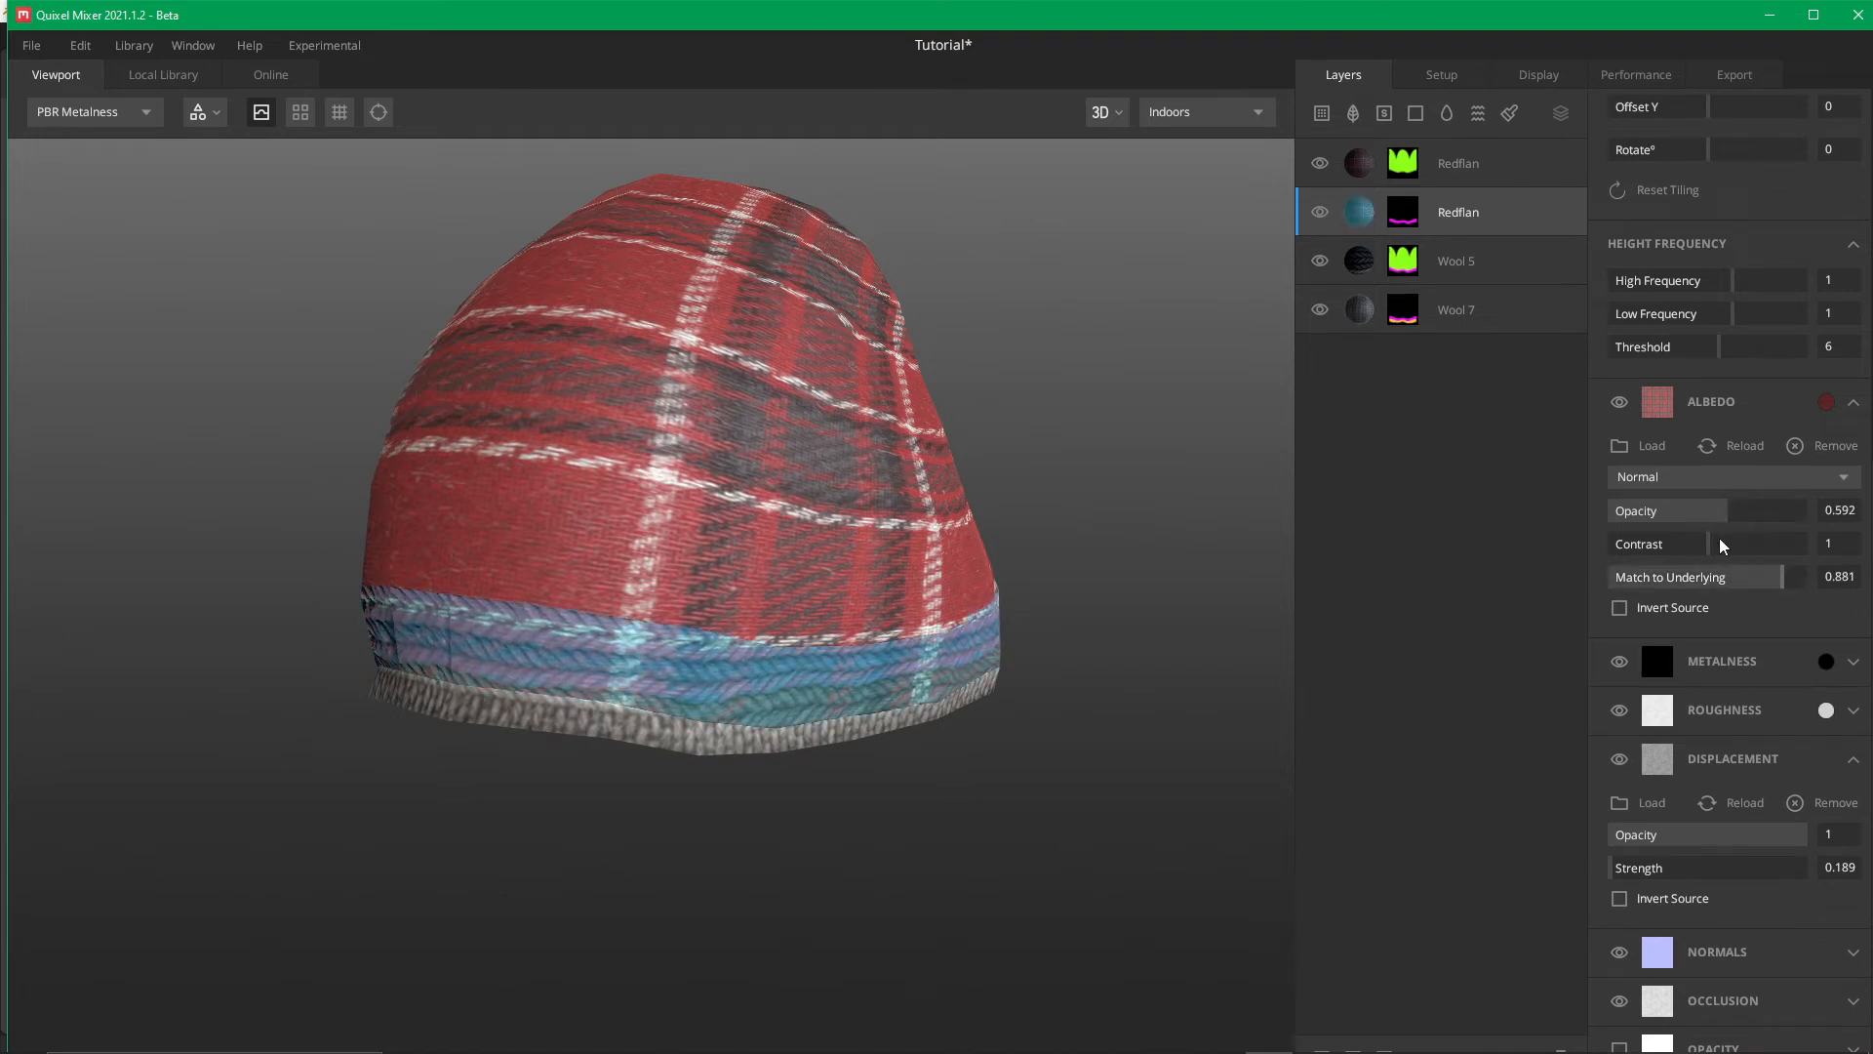
pyautogui.moveTo(1707, 511); pyautogui.dragTo(1865, 519)
pyautogui.moveTo(1704, 548); pyautogui.dragTo(1684, 549)
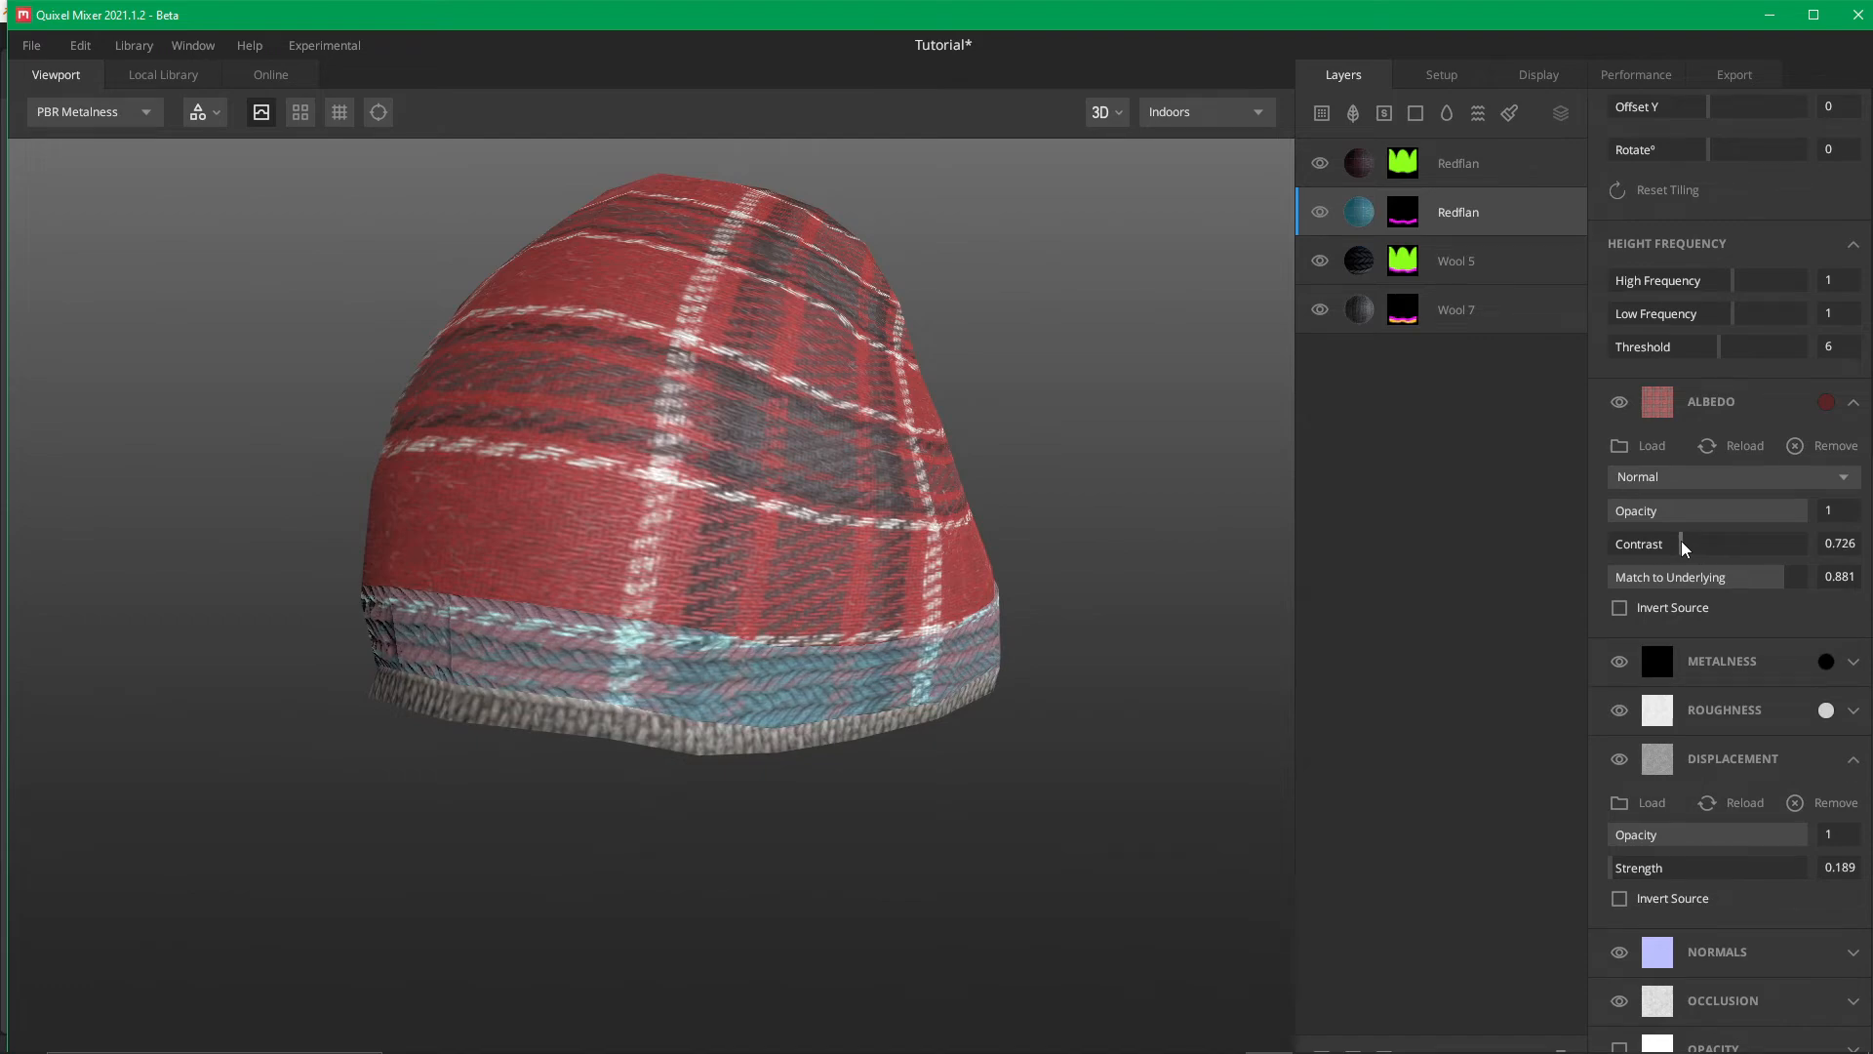
pyautogui.moveTo(1120, 635); pyautogui.dragTo(872, 627, button='middle')
pyautogui.press('Tab')
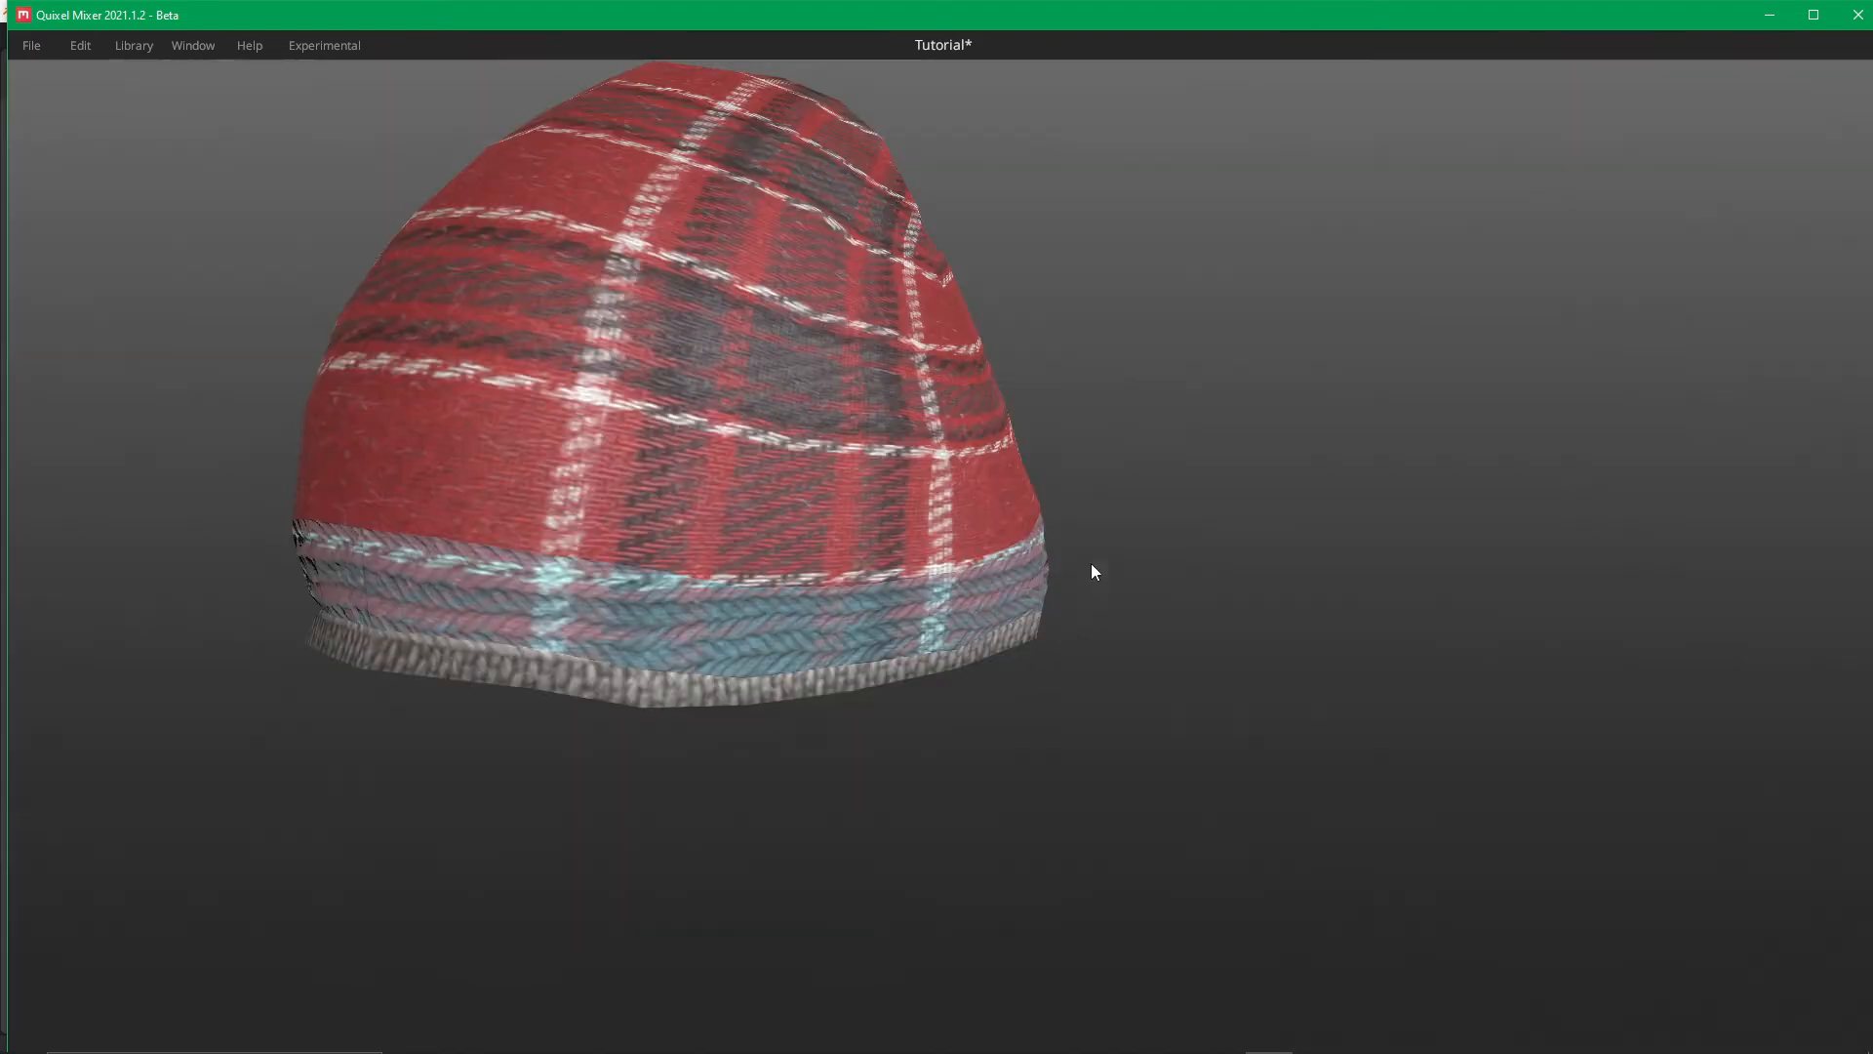
pyautogui.press('Tab')
pyautogui.moveTo(1208, 606); pyautogui.dragTo(1536, 589)
pyautogui.moveTo(769, 693); pyautogui.dragTo(708, 806)
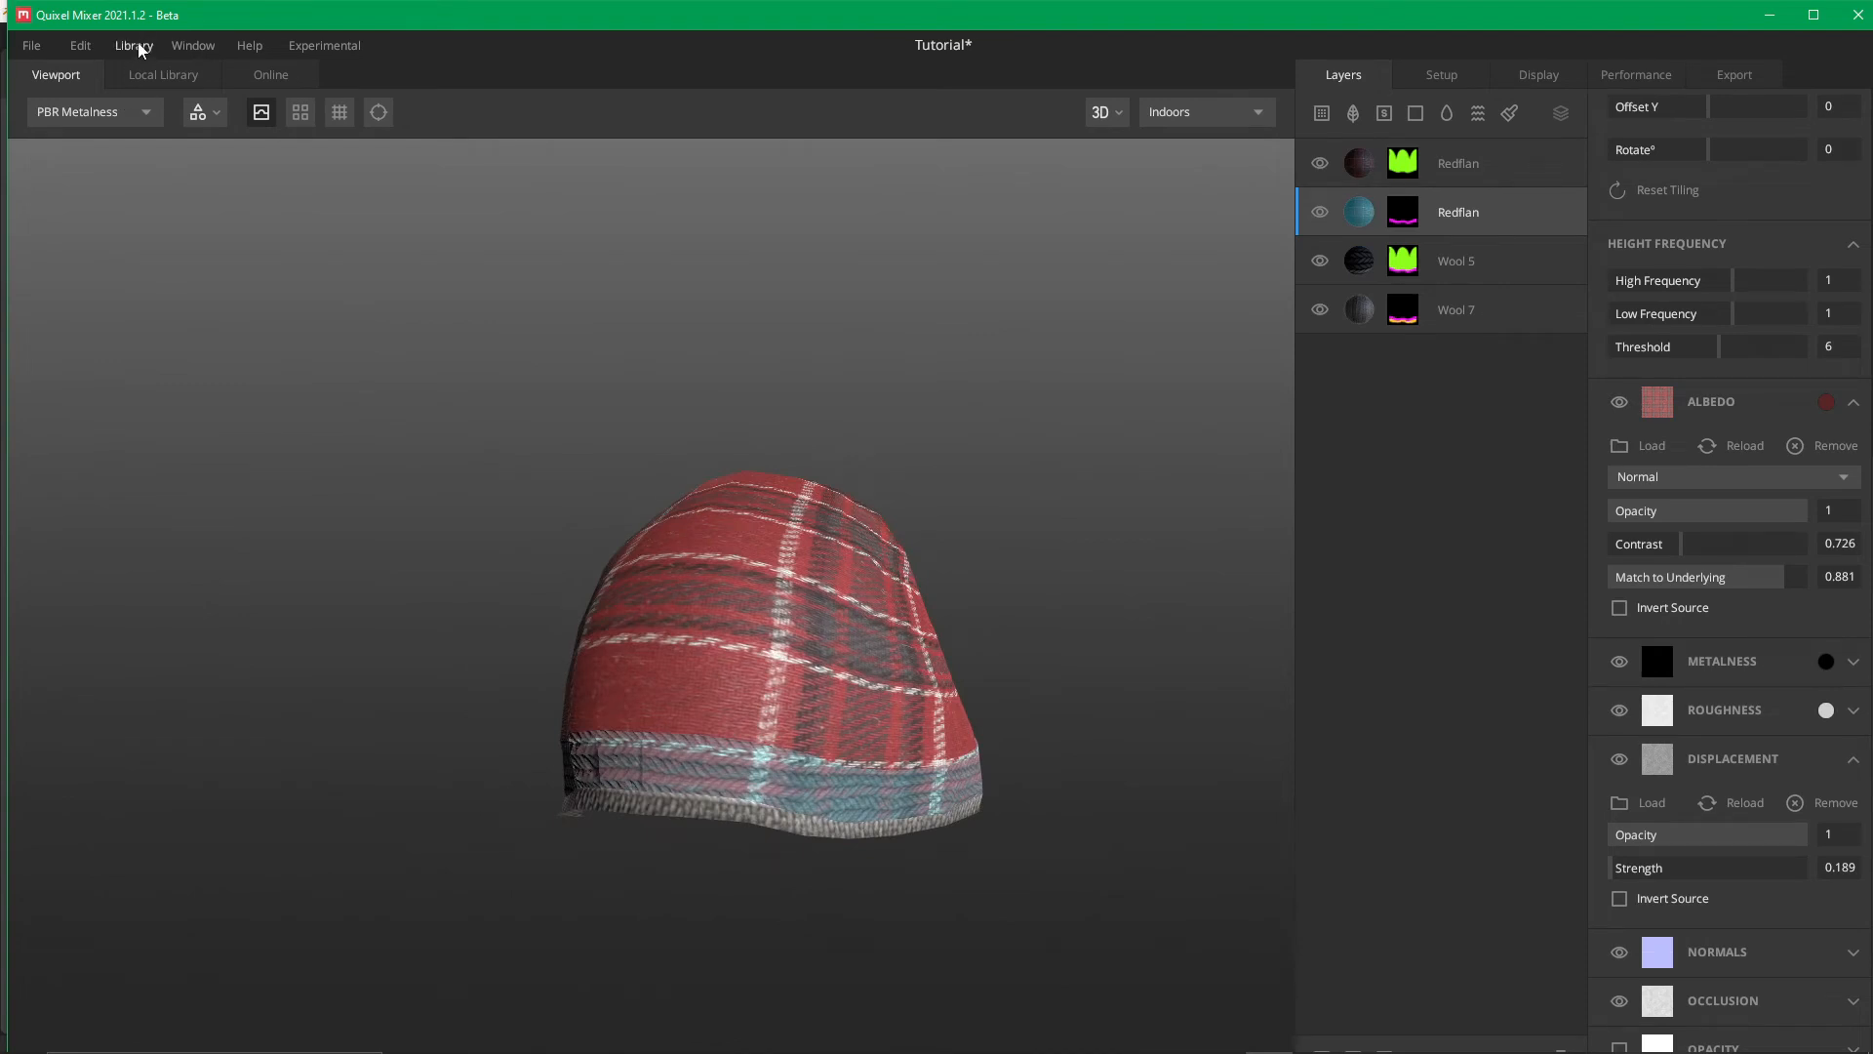
# Review the export settings, including the texture preset options and the list of texture maps
pyautogui.click(1734, 76)
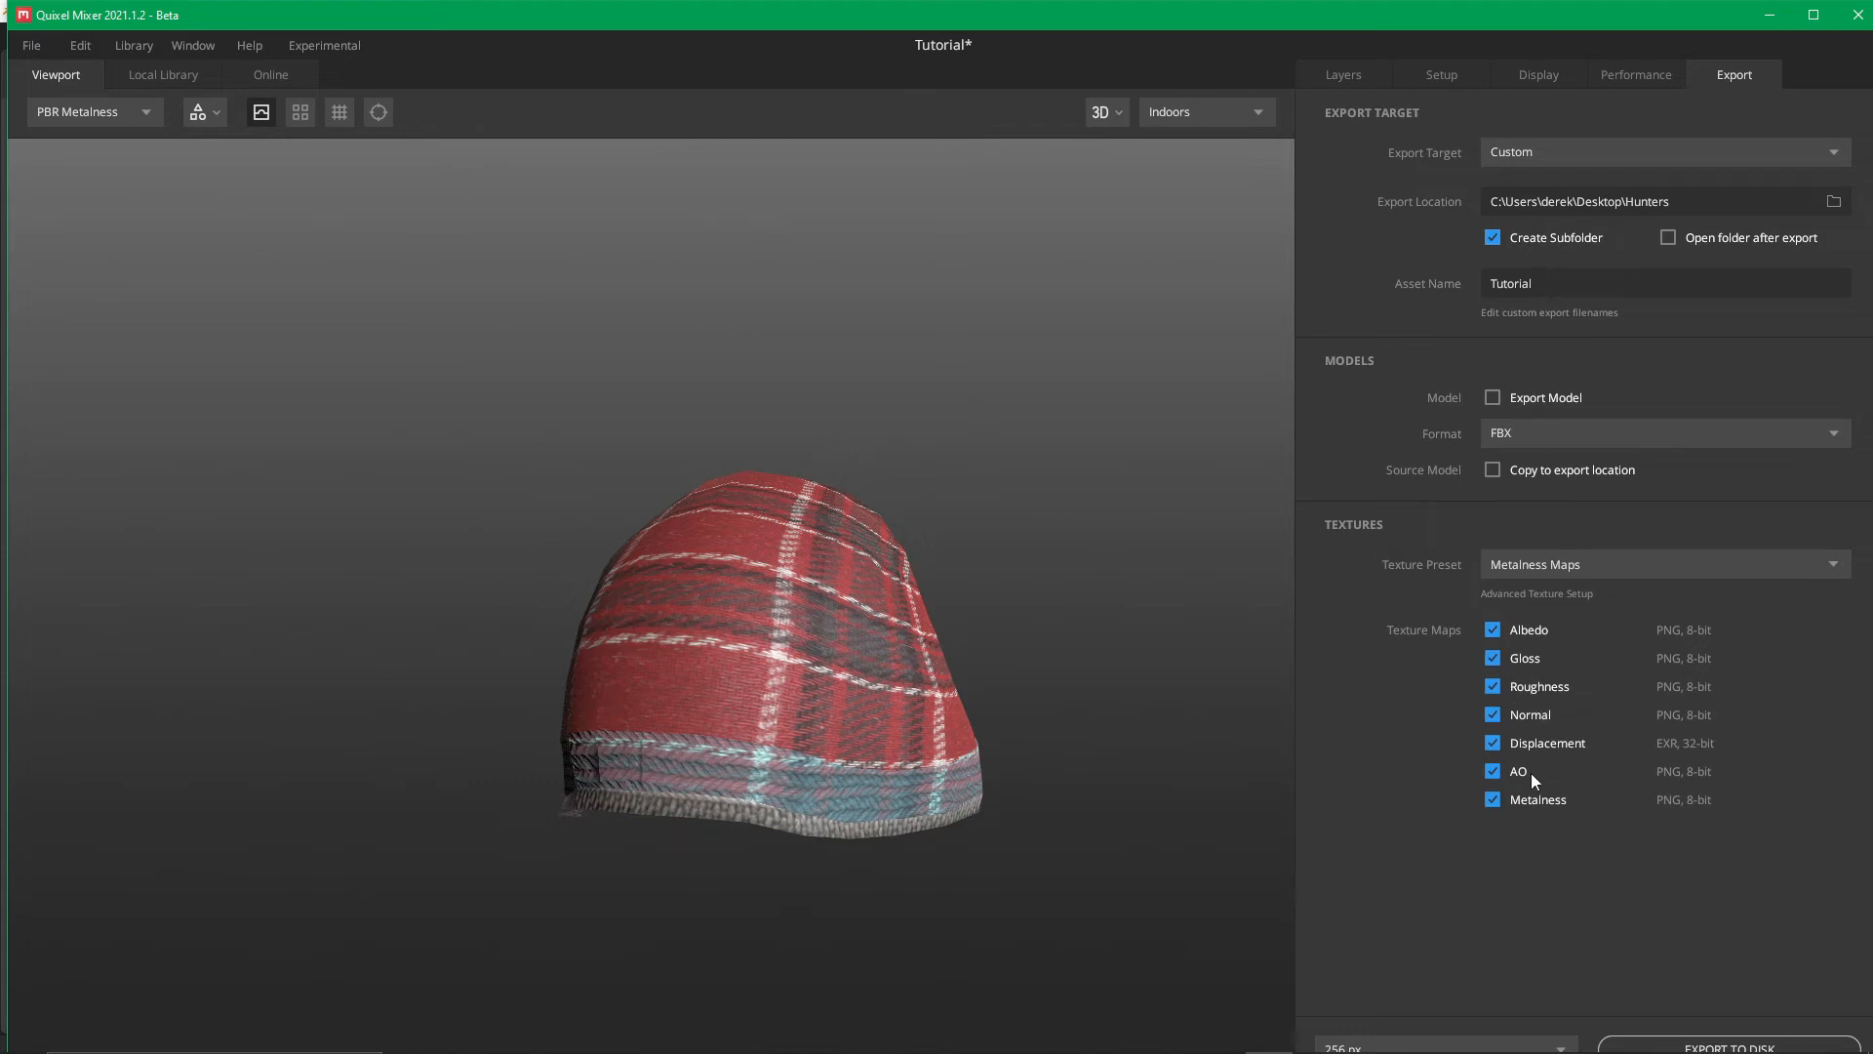
pyautogui.click(1595, 563)
pyautogui.click(1596, 560)
# Inspect the finished hat and save the mix as Tutorial in the Beenie project
pyautogui.moveTo(968, 831); pyautogui.dragTo(1023, 823, button='middle')
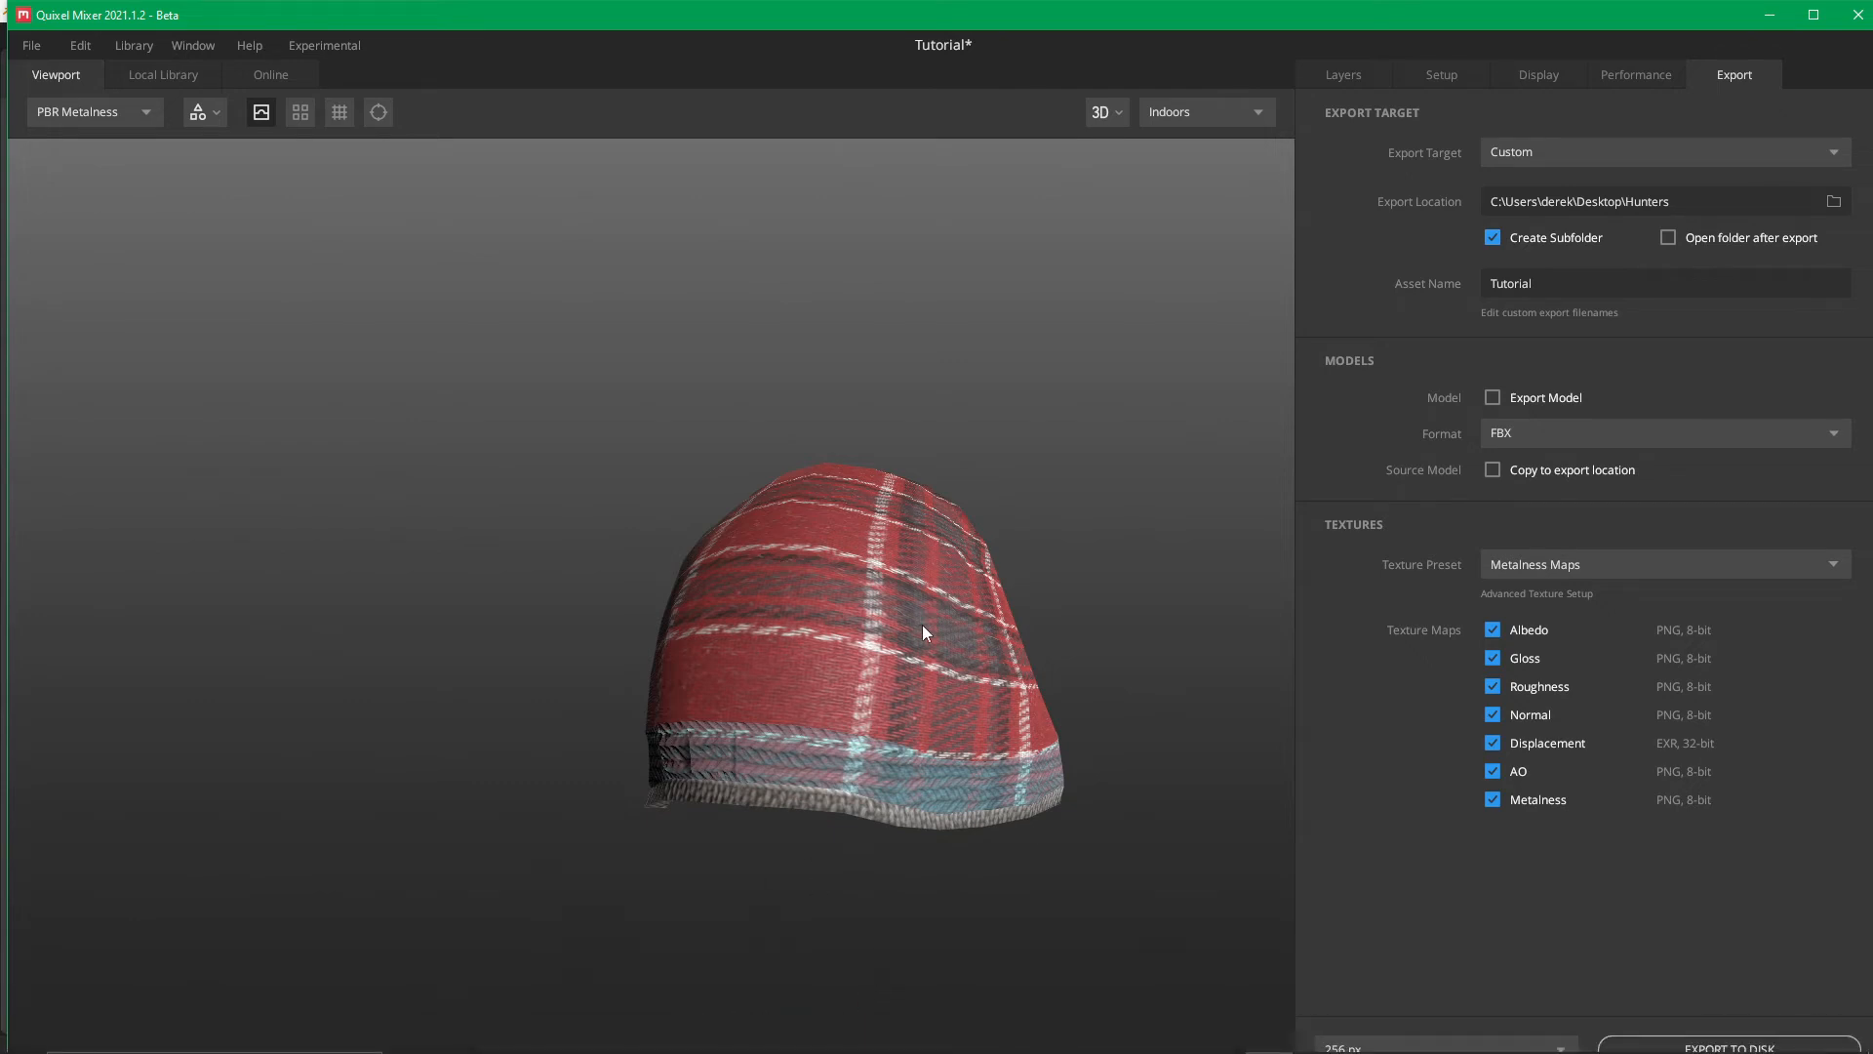
pyautogui.scroll(5, 804, 746)
pyautogui.moveTo(952, 767); pyautogui.dragTo(835, 733, button='middle')
pyautogui.scroll(-5, 794, 901)
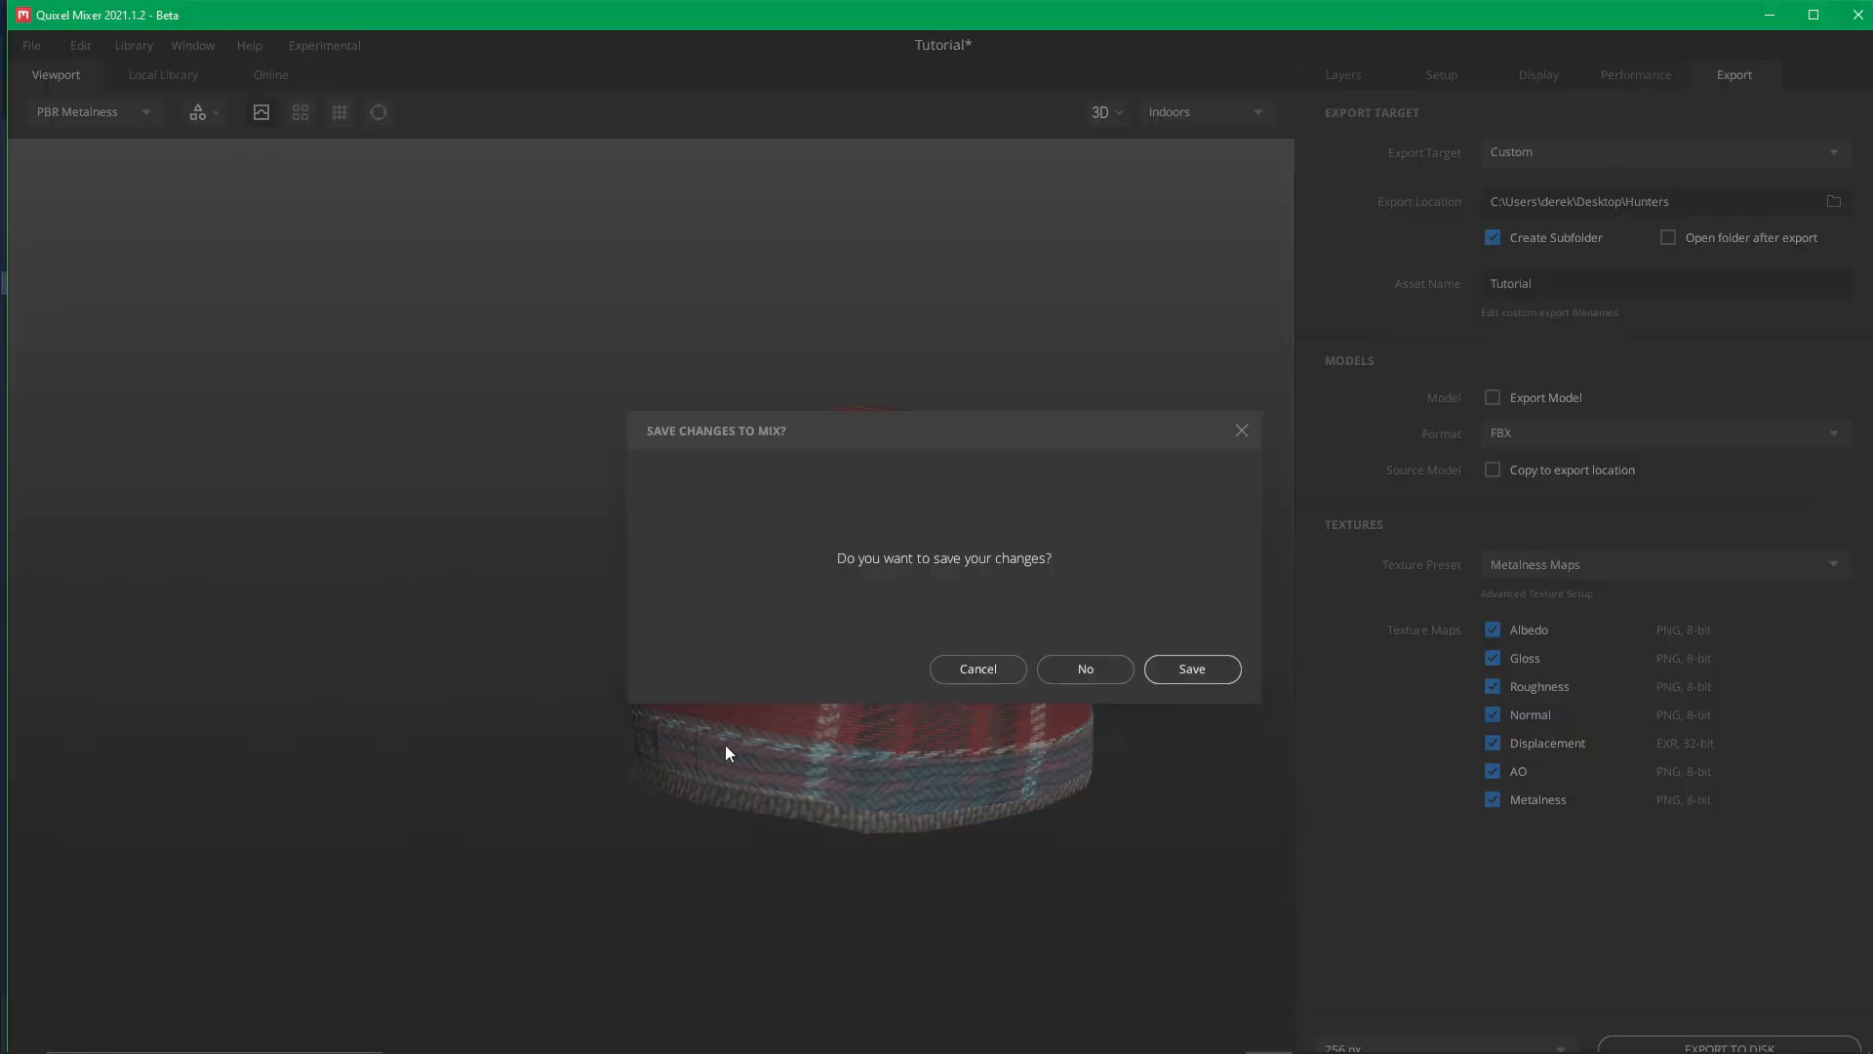
pyautogui.click(1189, 668)
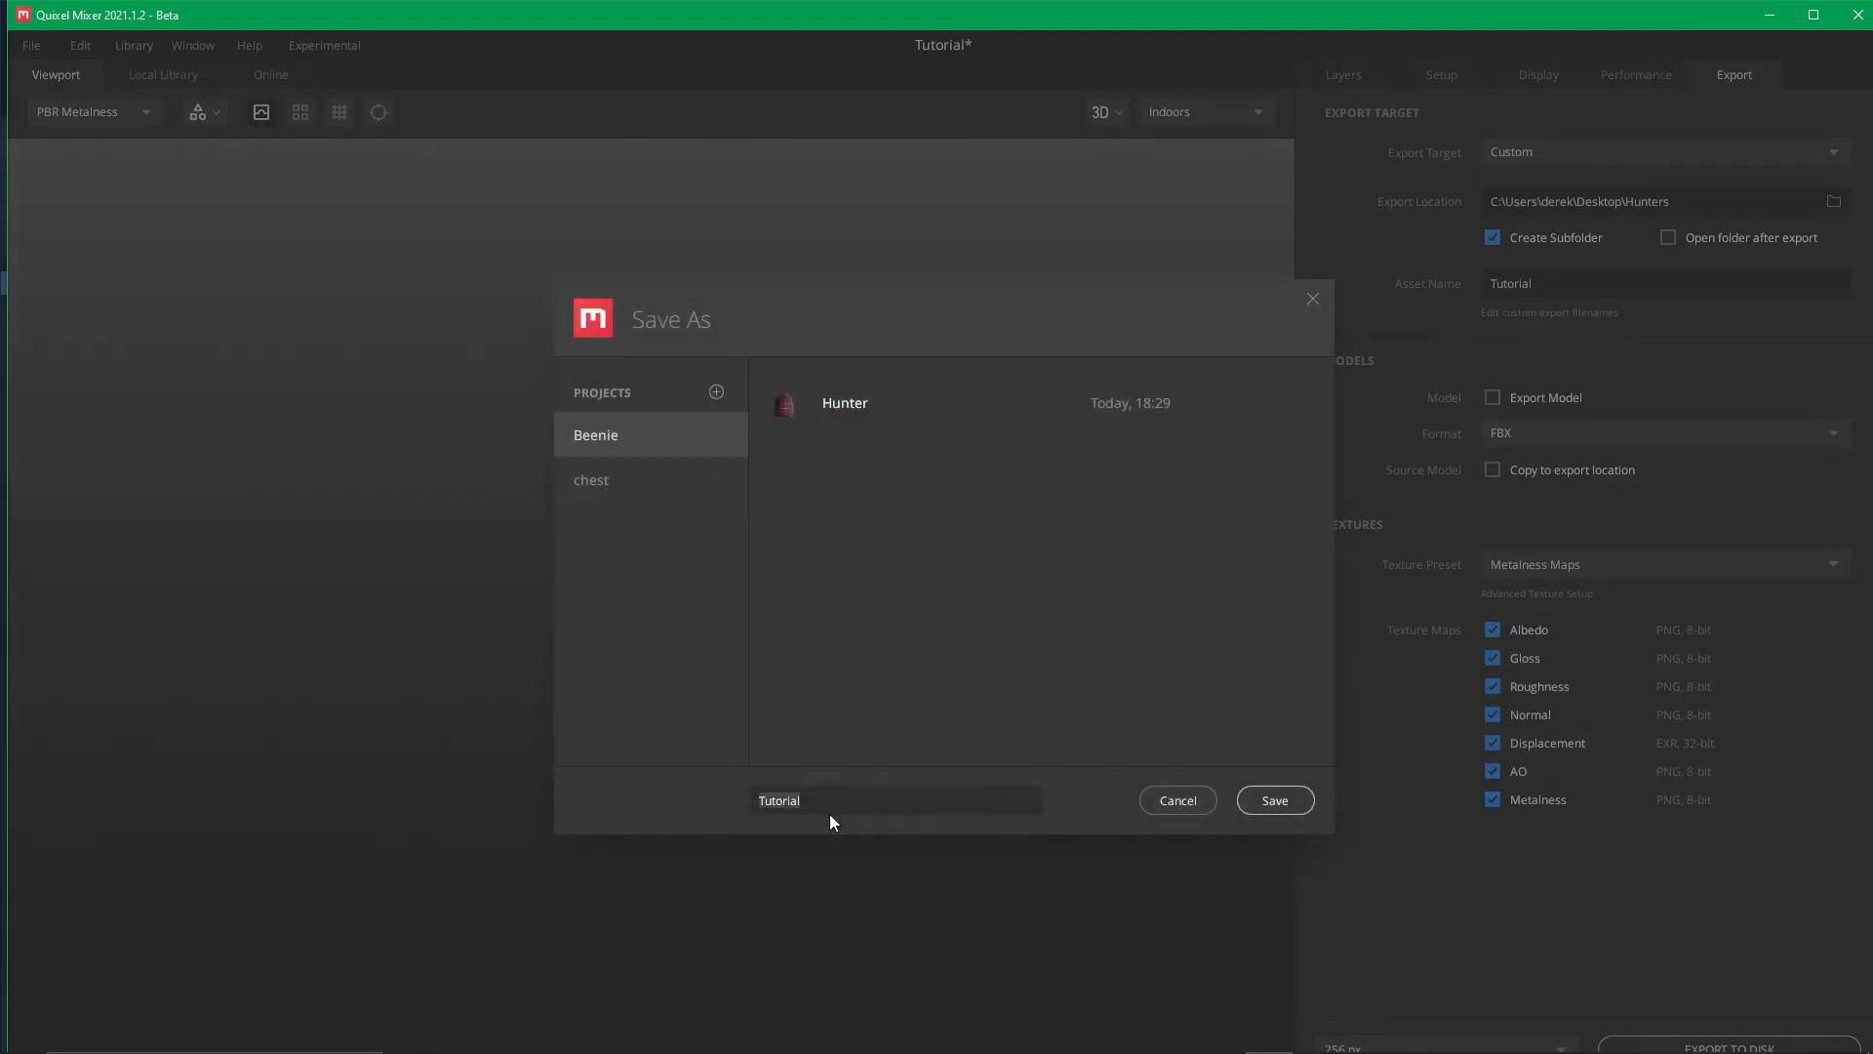
pyautogui.click(1276, 801)
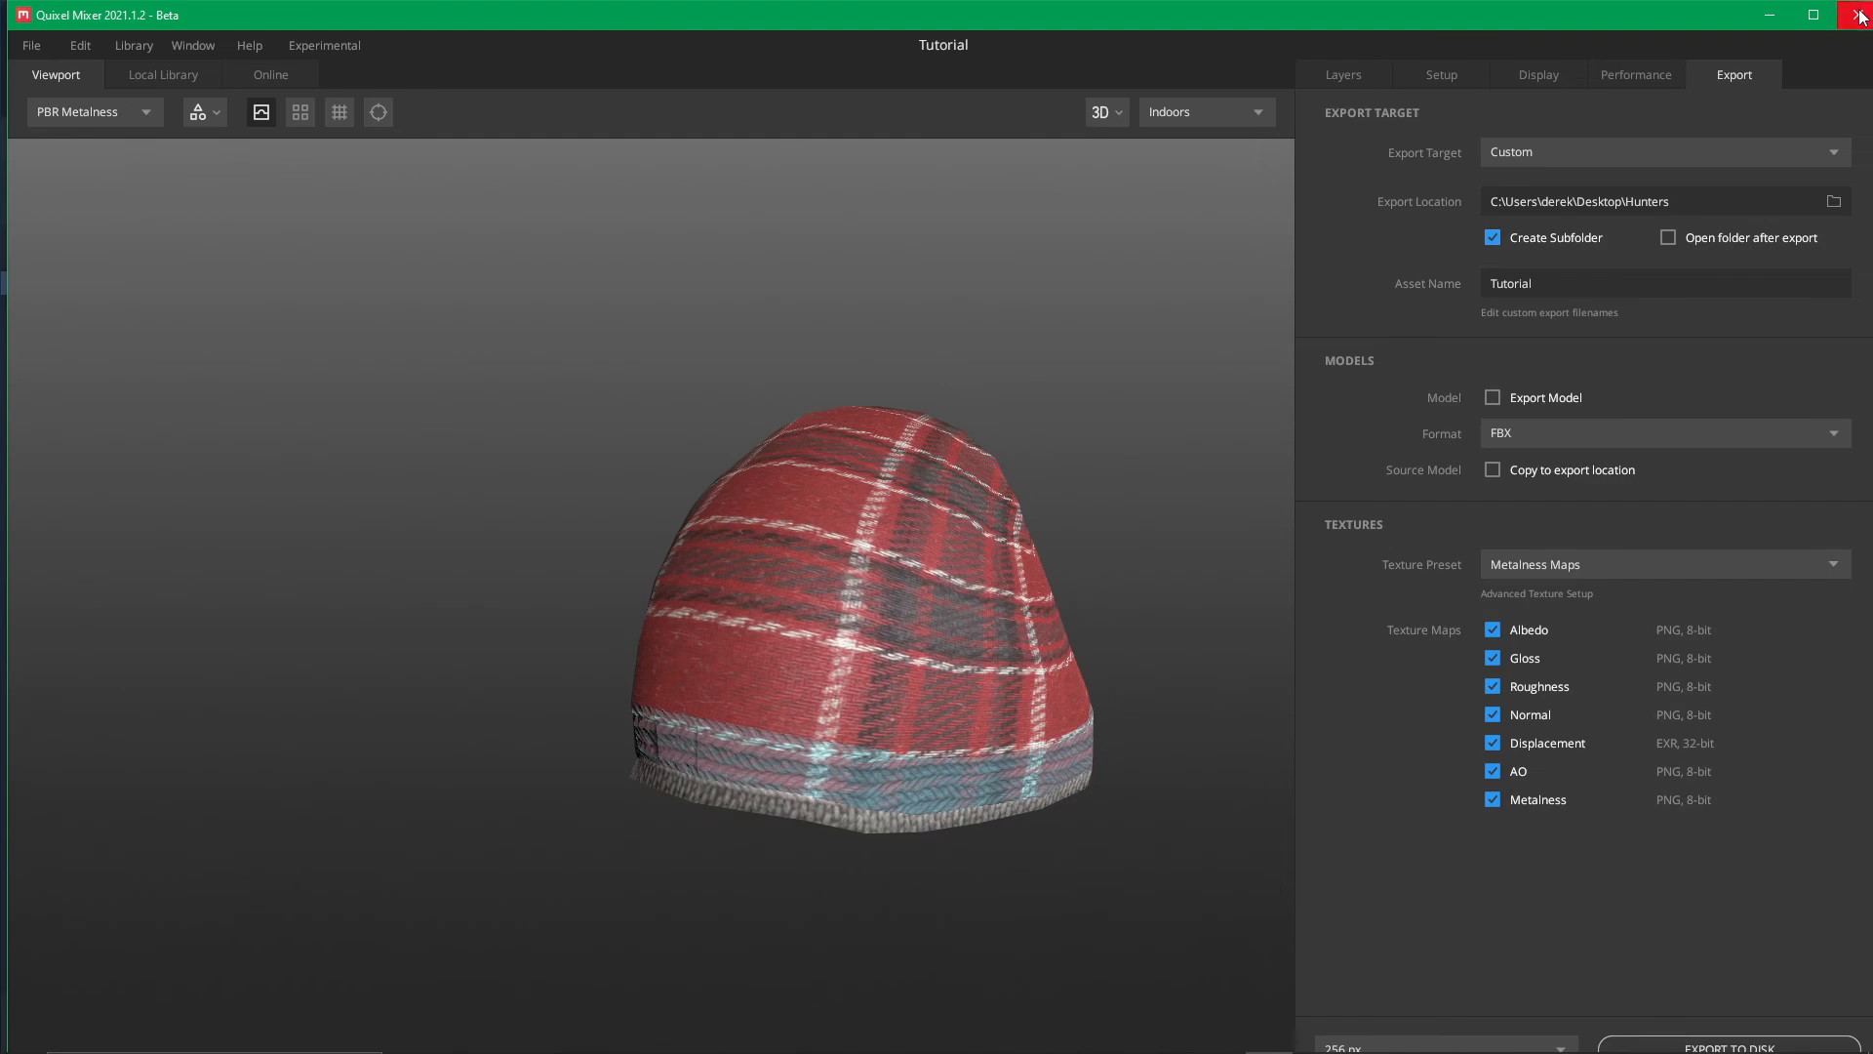
# Switch to Steam and launch Rust from the game library
pyautogui.moveTo(1227, 1038)
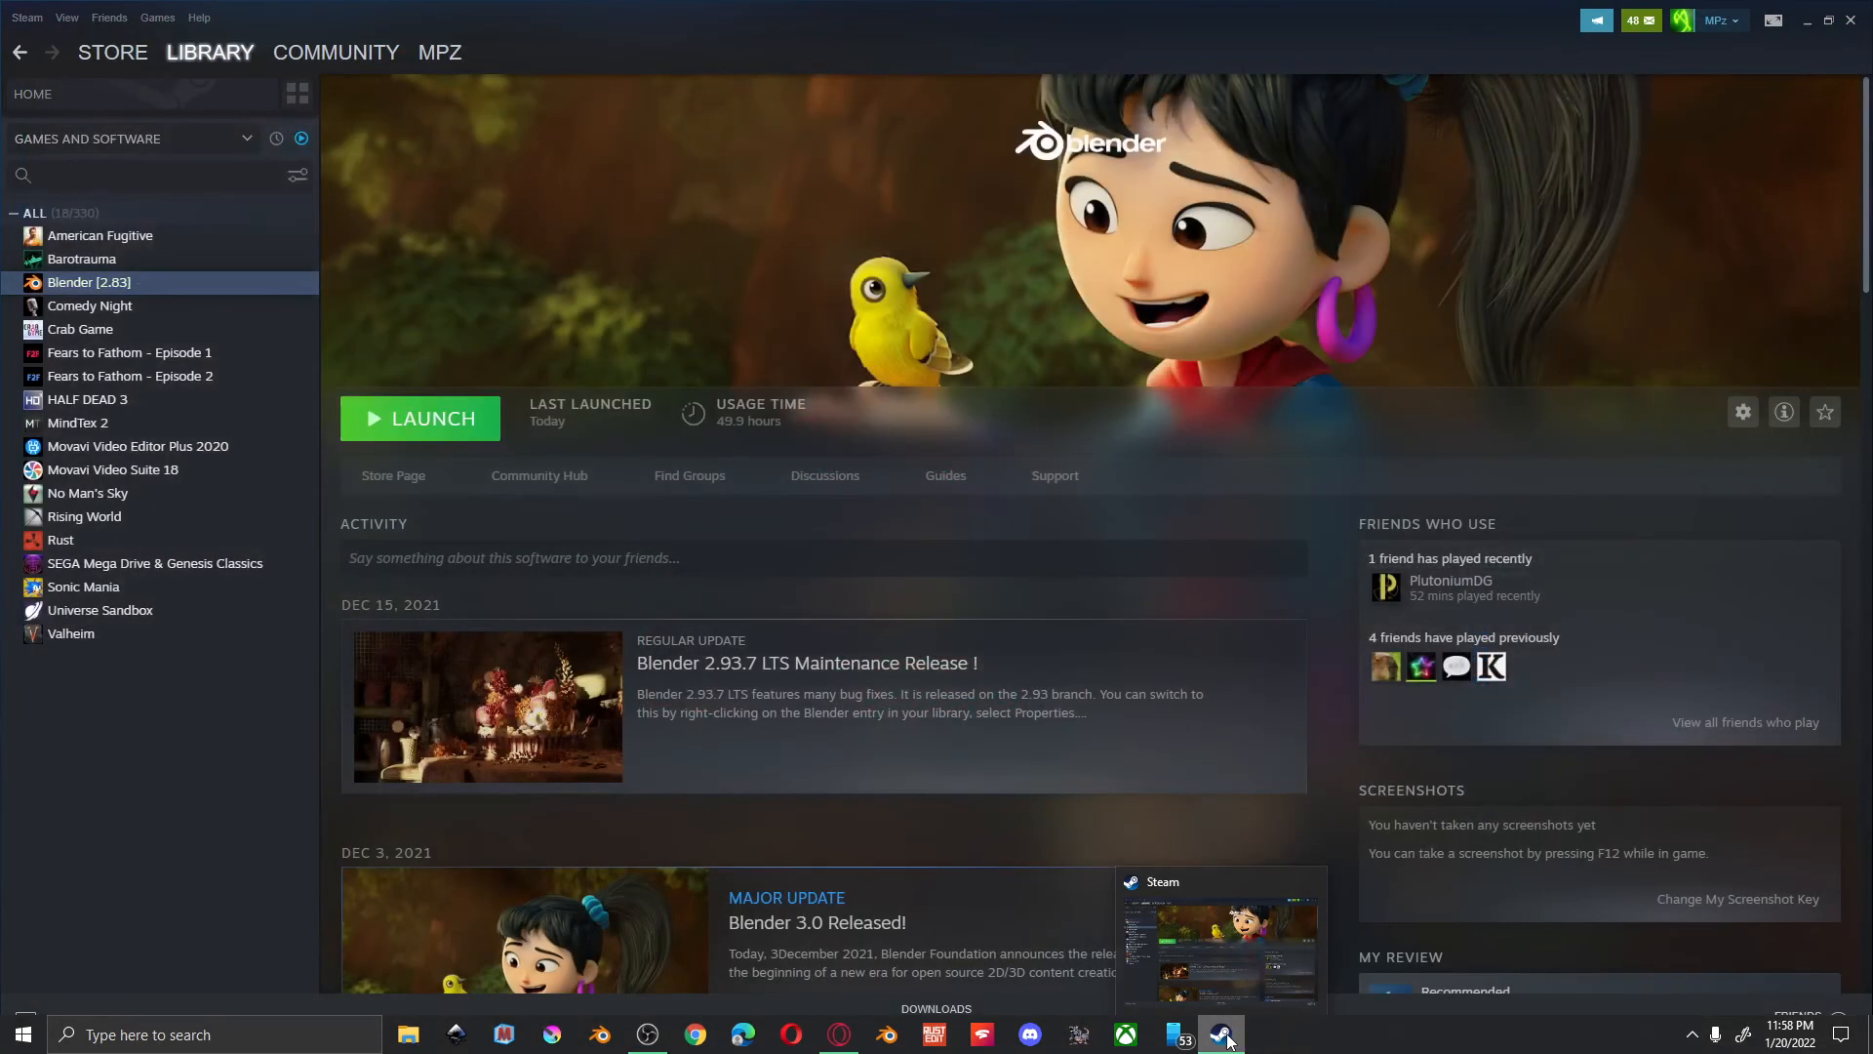
pyautogui.click(1227, 1039)
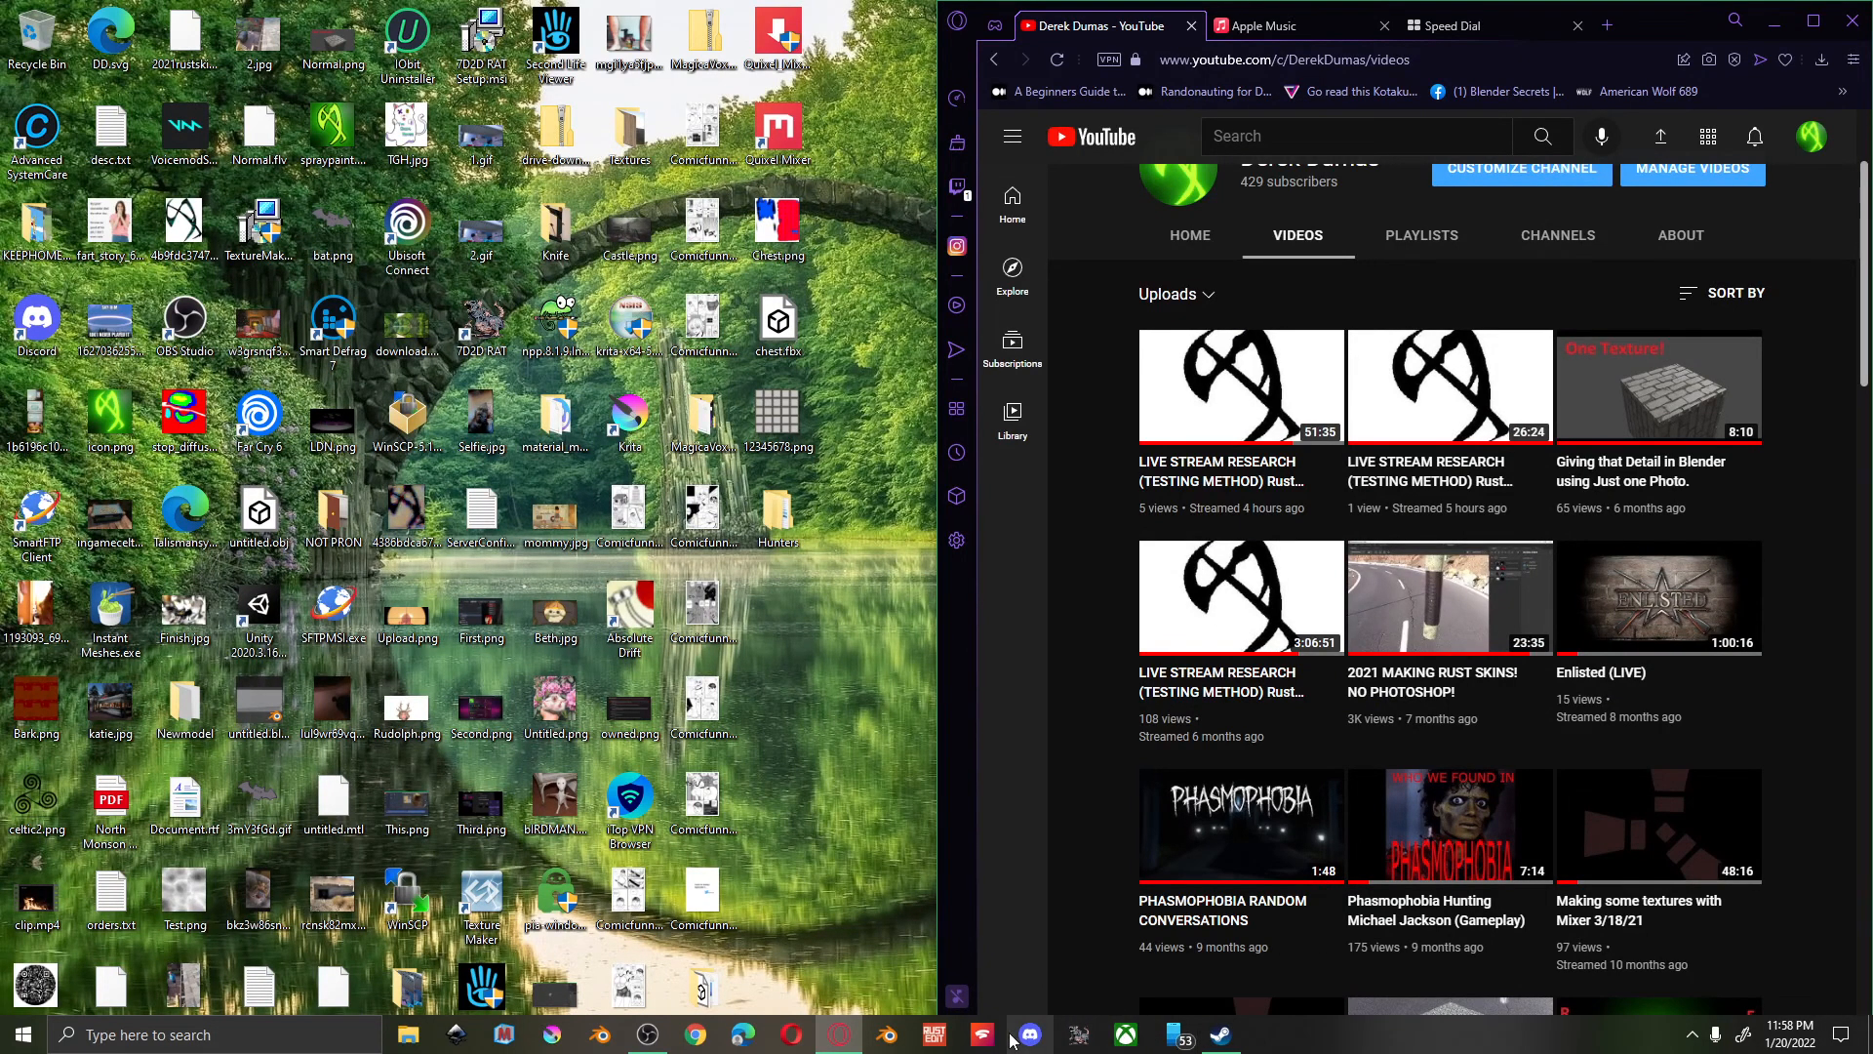
pyautogui.moveTo(1208, 1033)
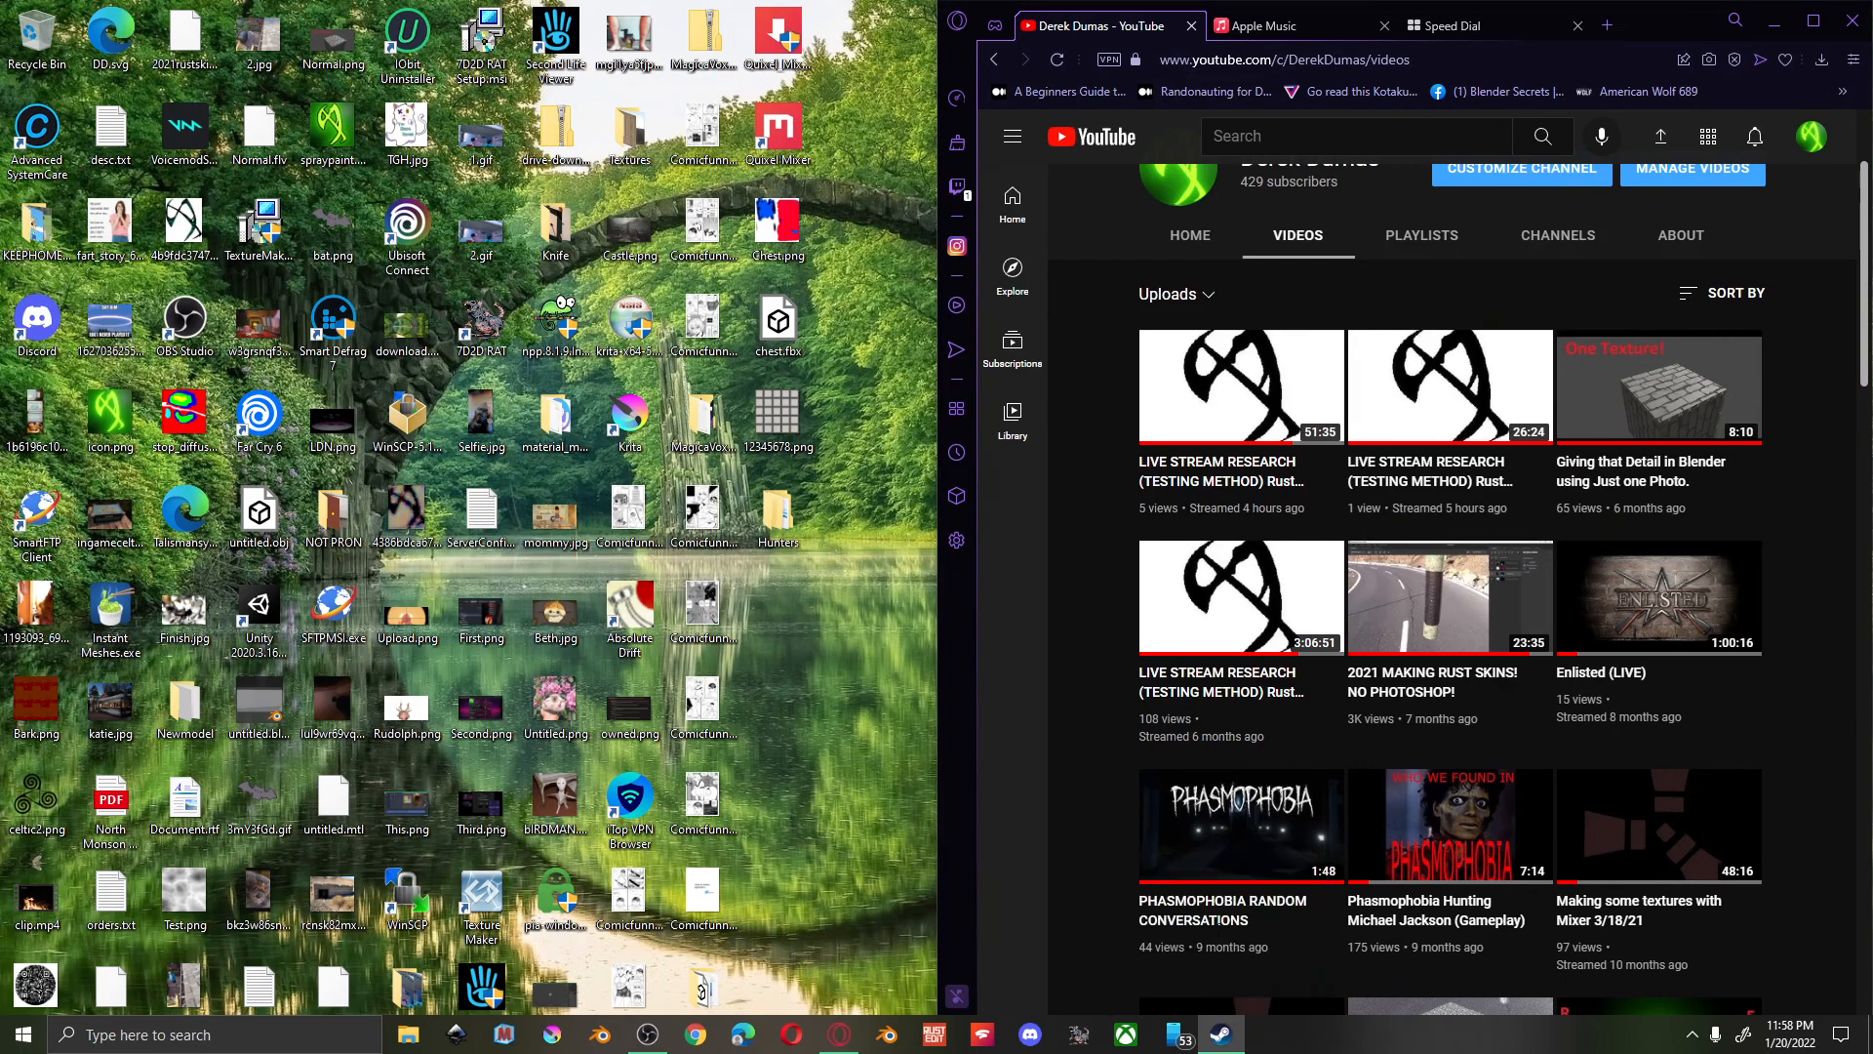
pyautogui.click(1215, 929)
pyautogui.click(132, 546)
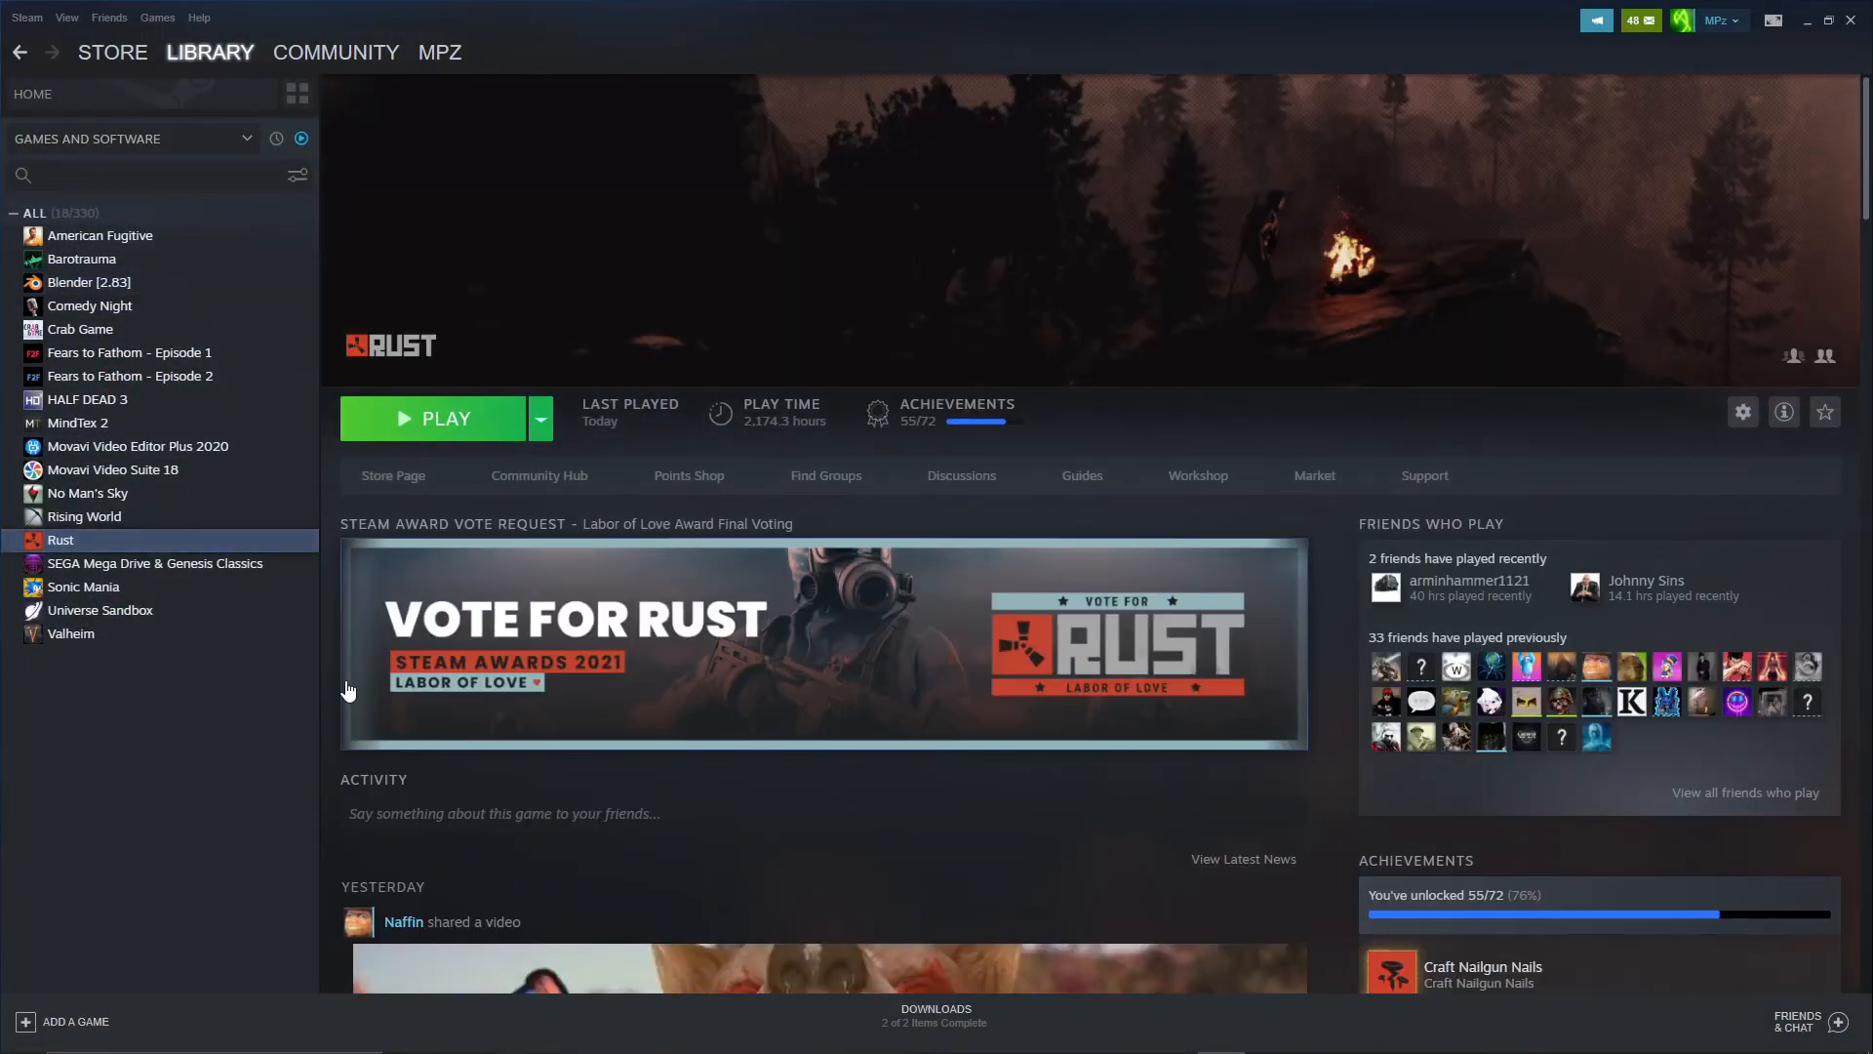
pyautogui.click(475, 422)
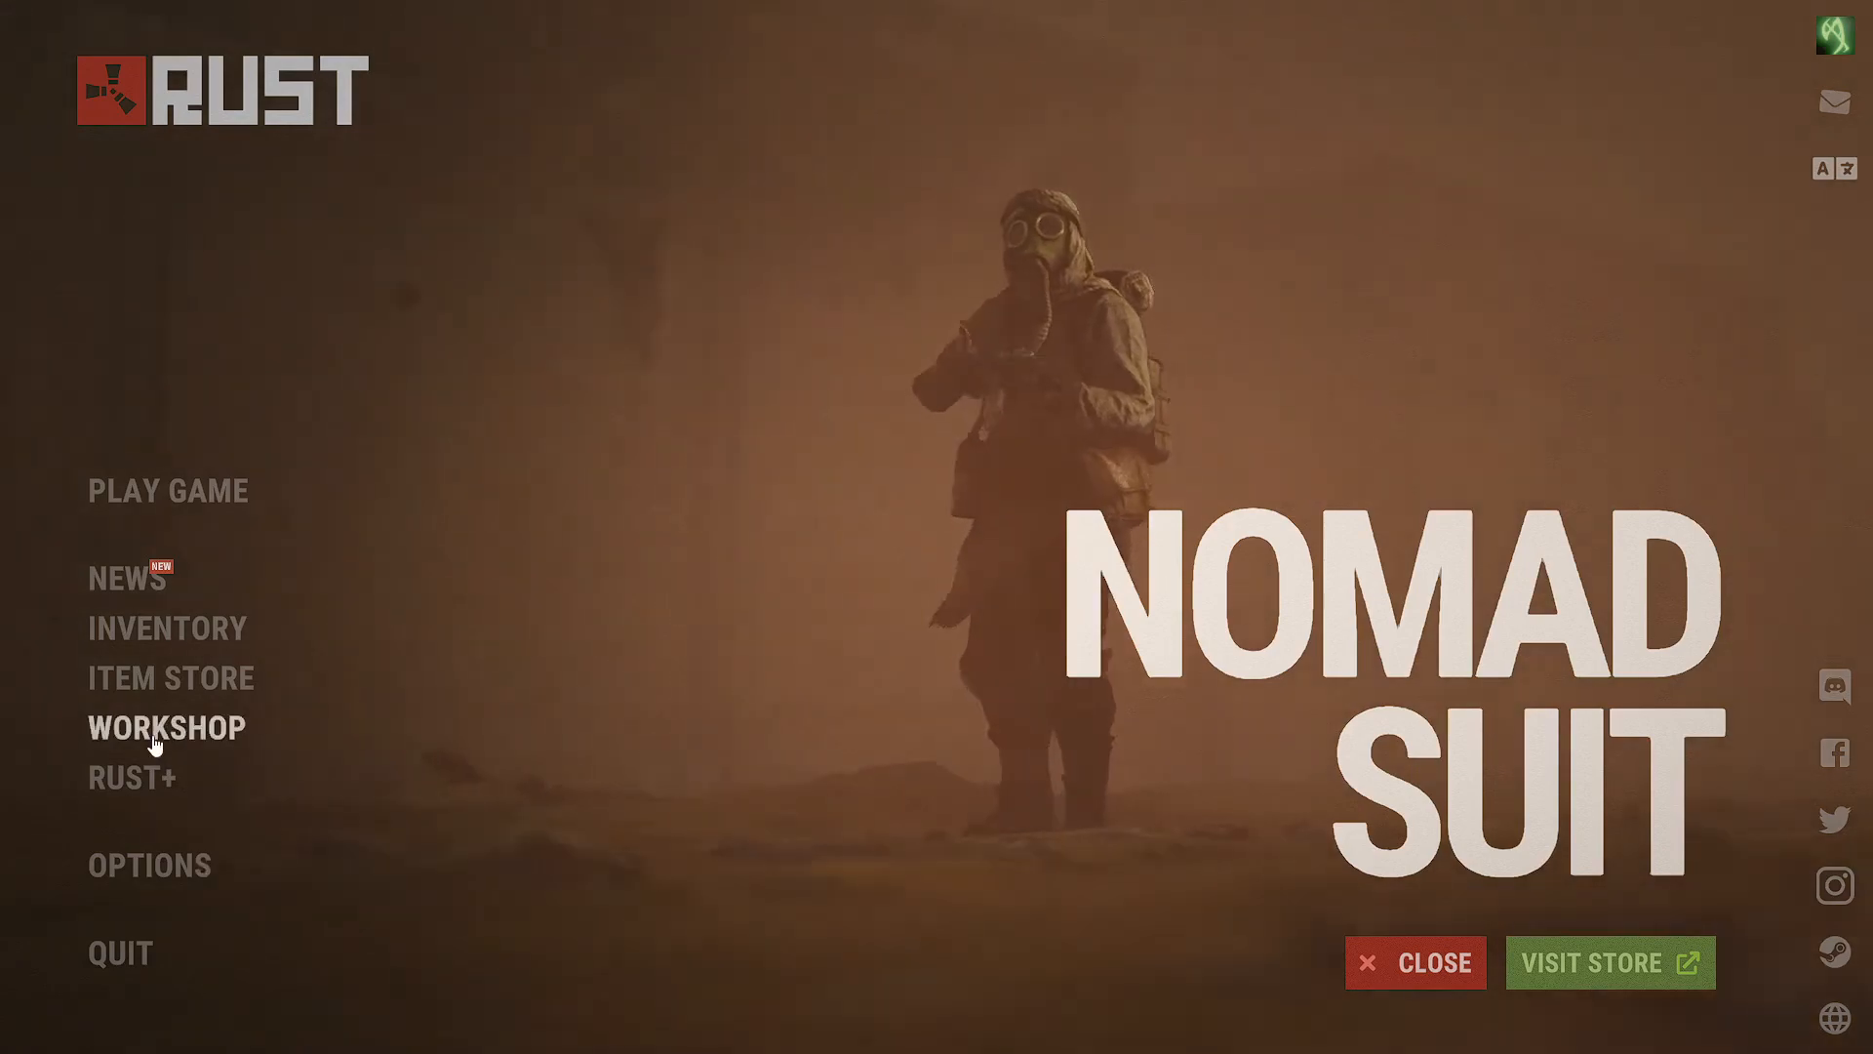
# Open the Hunter Beenie workshop item for editing its material settings
pyautogui.click(154, 739)
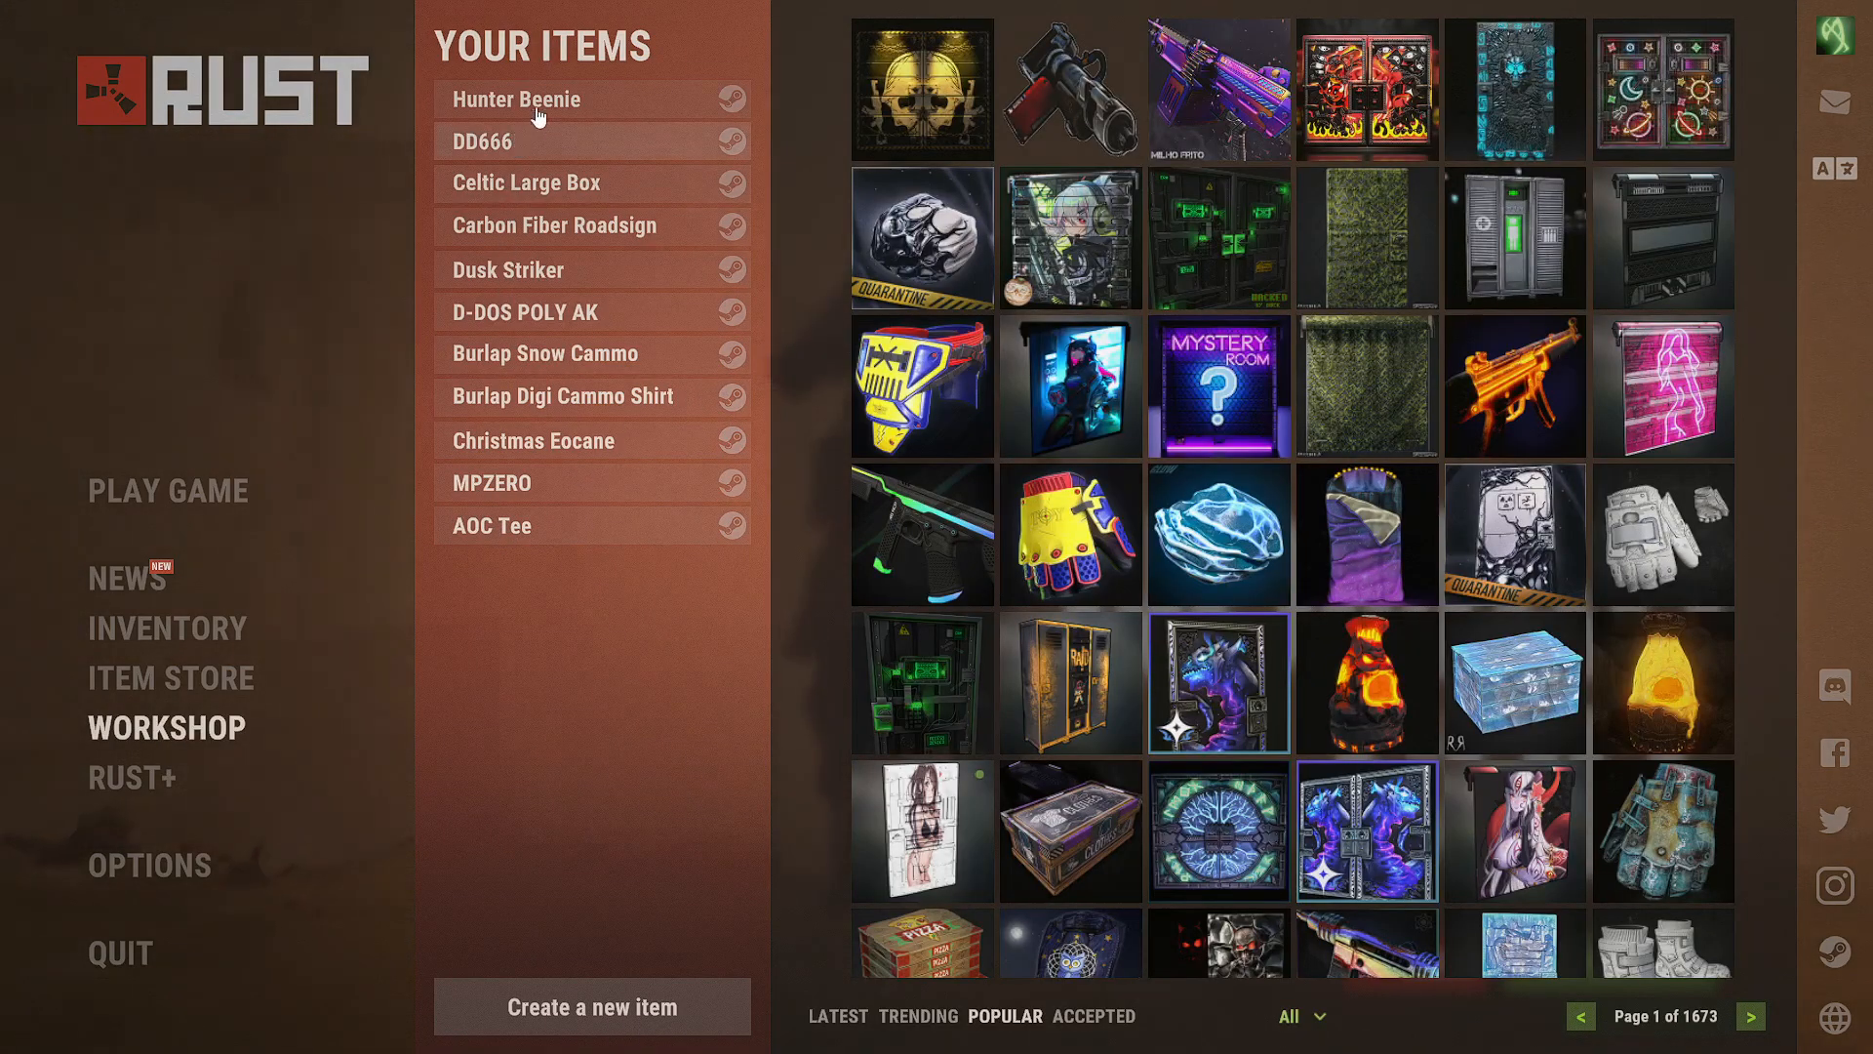
pyautogui.click(522, 142)
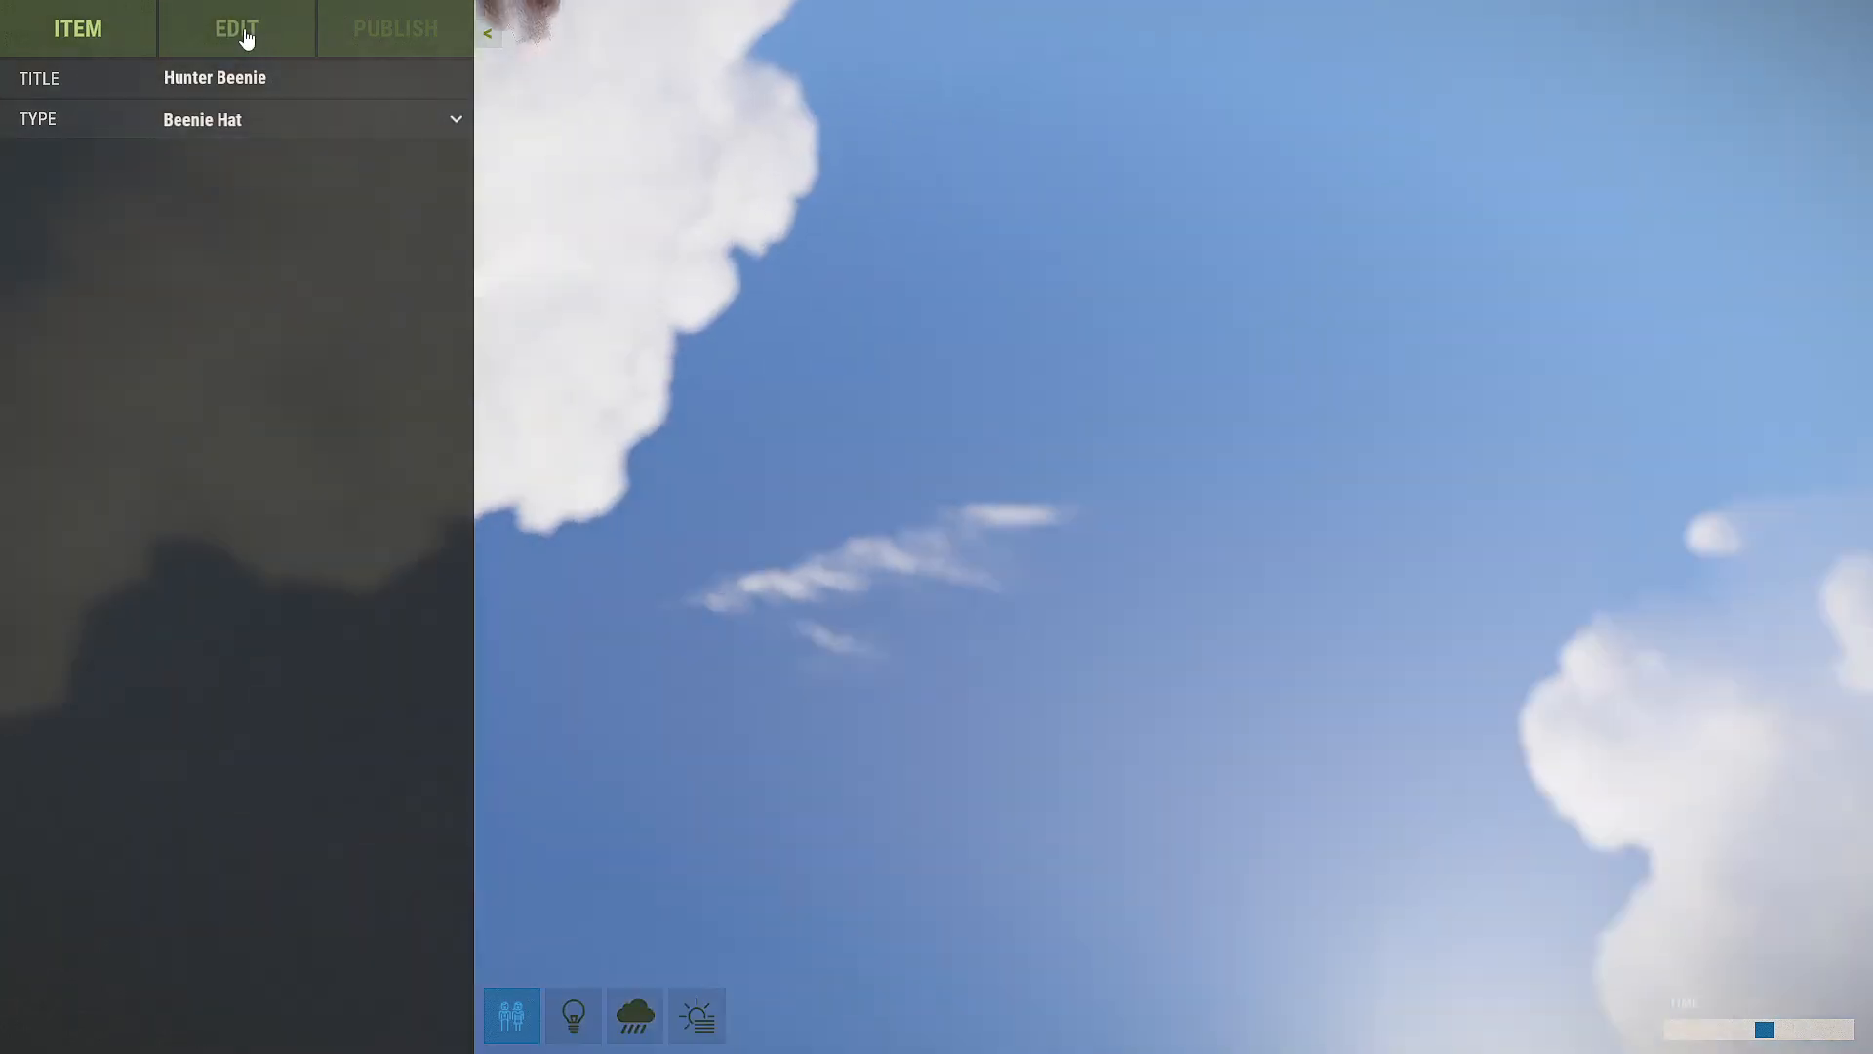
pyautogui.click(246, 31)
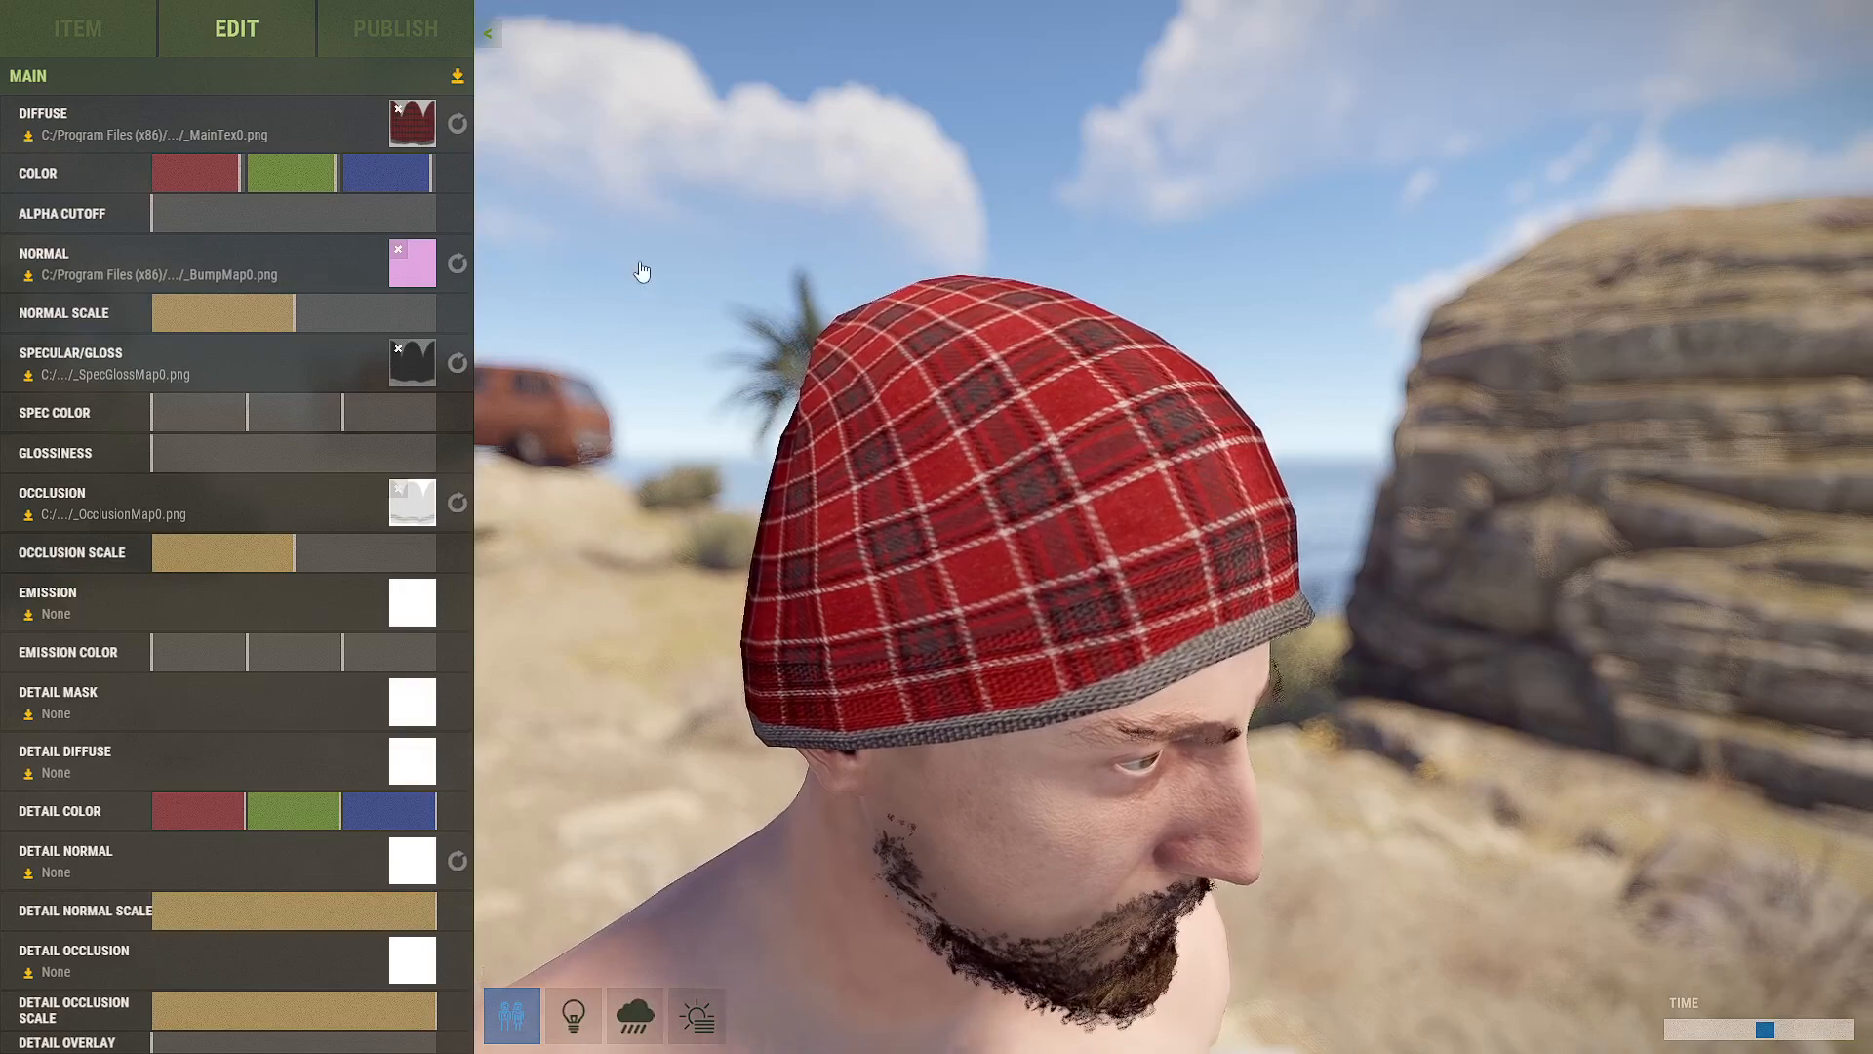
# Slightly lower the beanie's normal scale and occlusion scale, and set its glossiness to the minimum
pyautogui.moveTo(293, 322)
pyautogui.mouseDown()
pyautogui.moveTo(356, 327)
pyautogui.moveTo(163, 313)
pyautogui.moveTo(449, 320)
pyautogui.moveTo(151, 312)
pyautogui.moveTo(277, 306)
pyautogui.mouseUp()
pyautogui.moveTo(181, 459); pyautogui.dragTo(20, 444)
pyautogui.moveTo(315, 573)
pyautogui.mouseDown()
pyautogui.moveTo(444, 561)
pyautogui.moveTo(200, 556)
pyautogui.moveTo(478, 553)
pyautogui.moveTo(166, 553)
pyautogui.moveTo(267, 554)
pyautogui.mouseUp()
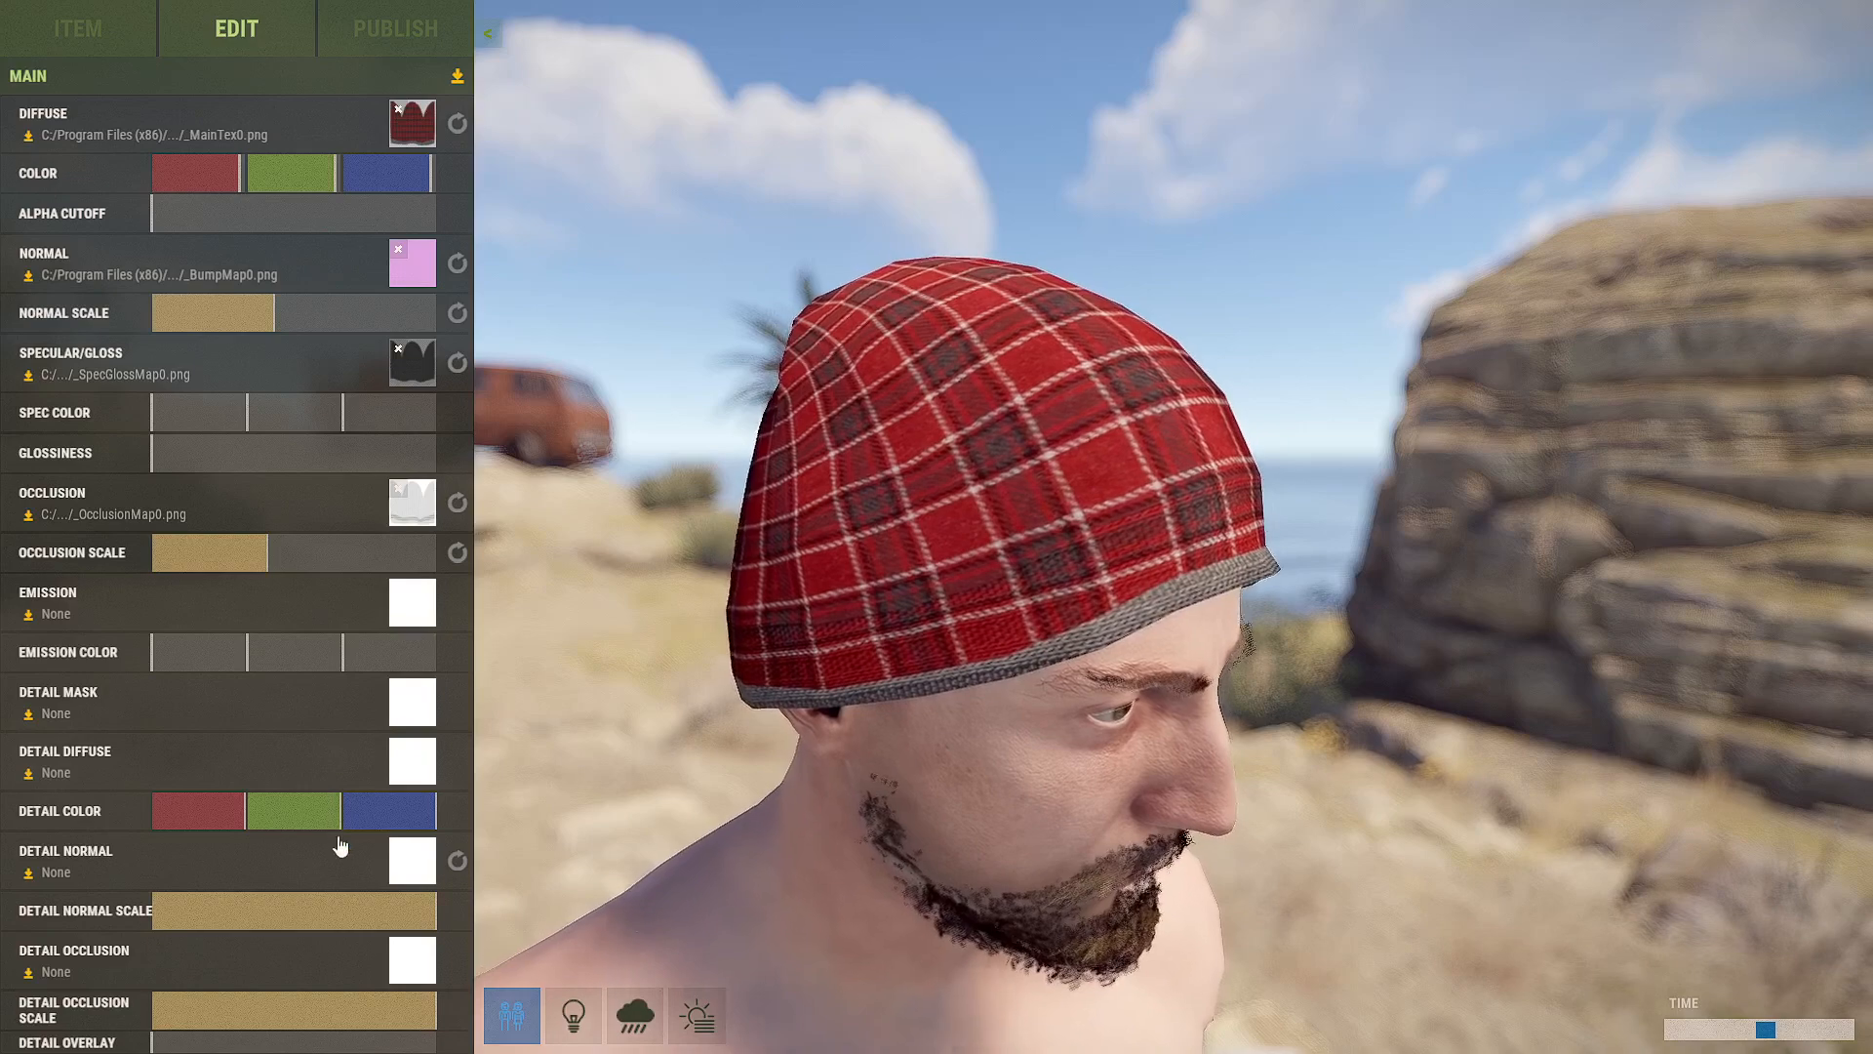
# Examine the plaid beanie on the character up close and from a distance, and return to the workshop item list
pyautogui.scroll(-5, 301, 922)
pyautogui.moveTo(1346, 585); pyautogui.dragTo(878, 480, button='right')
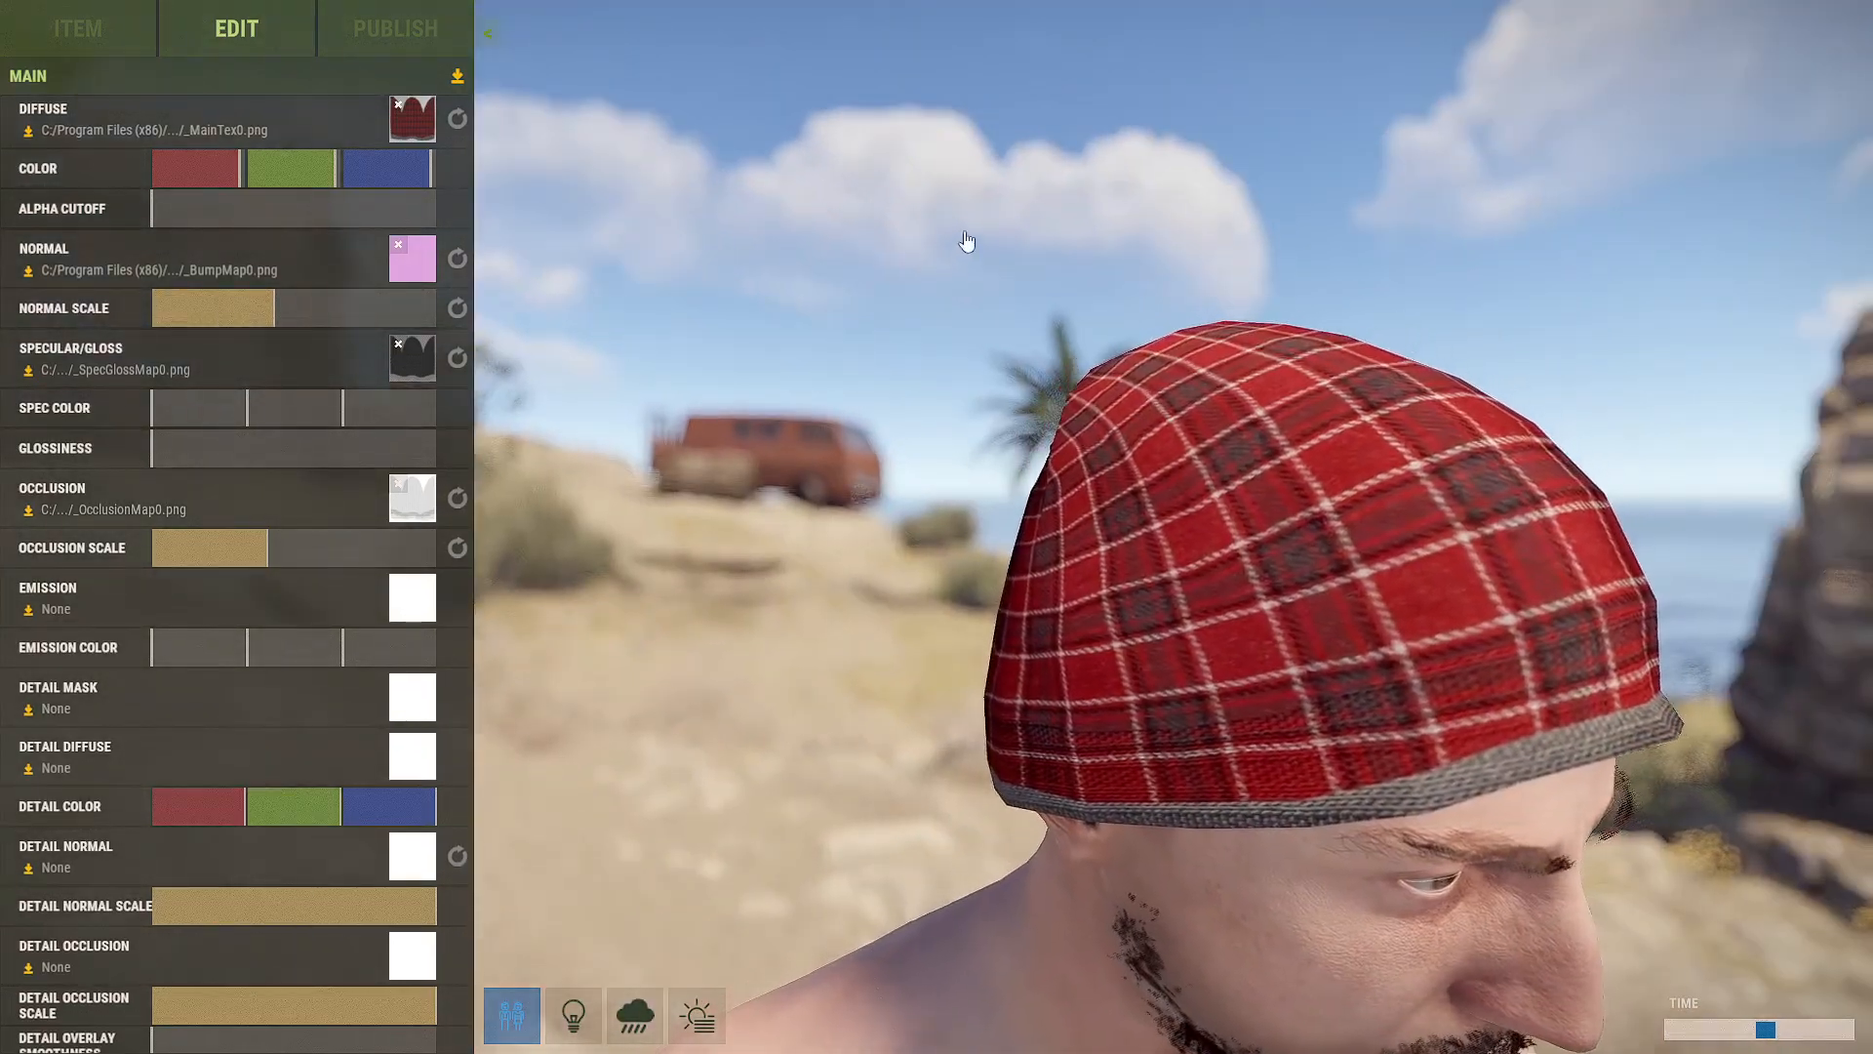
pyautogui.press('Escape')
pyautogui.press('Escape')
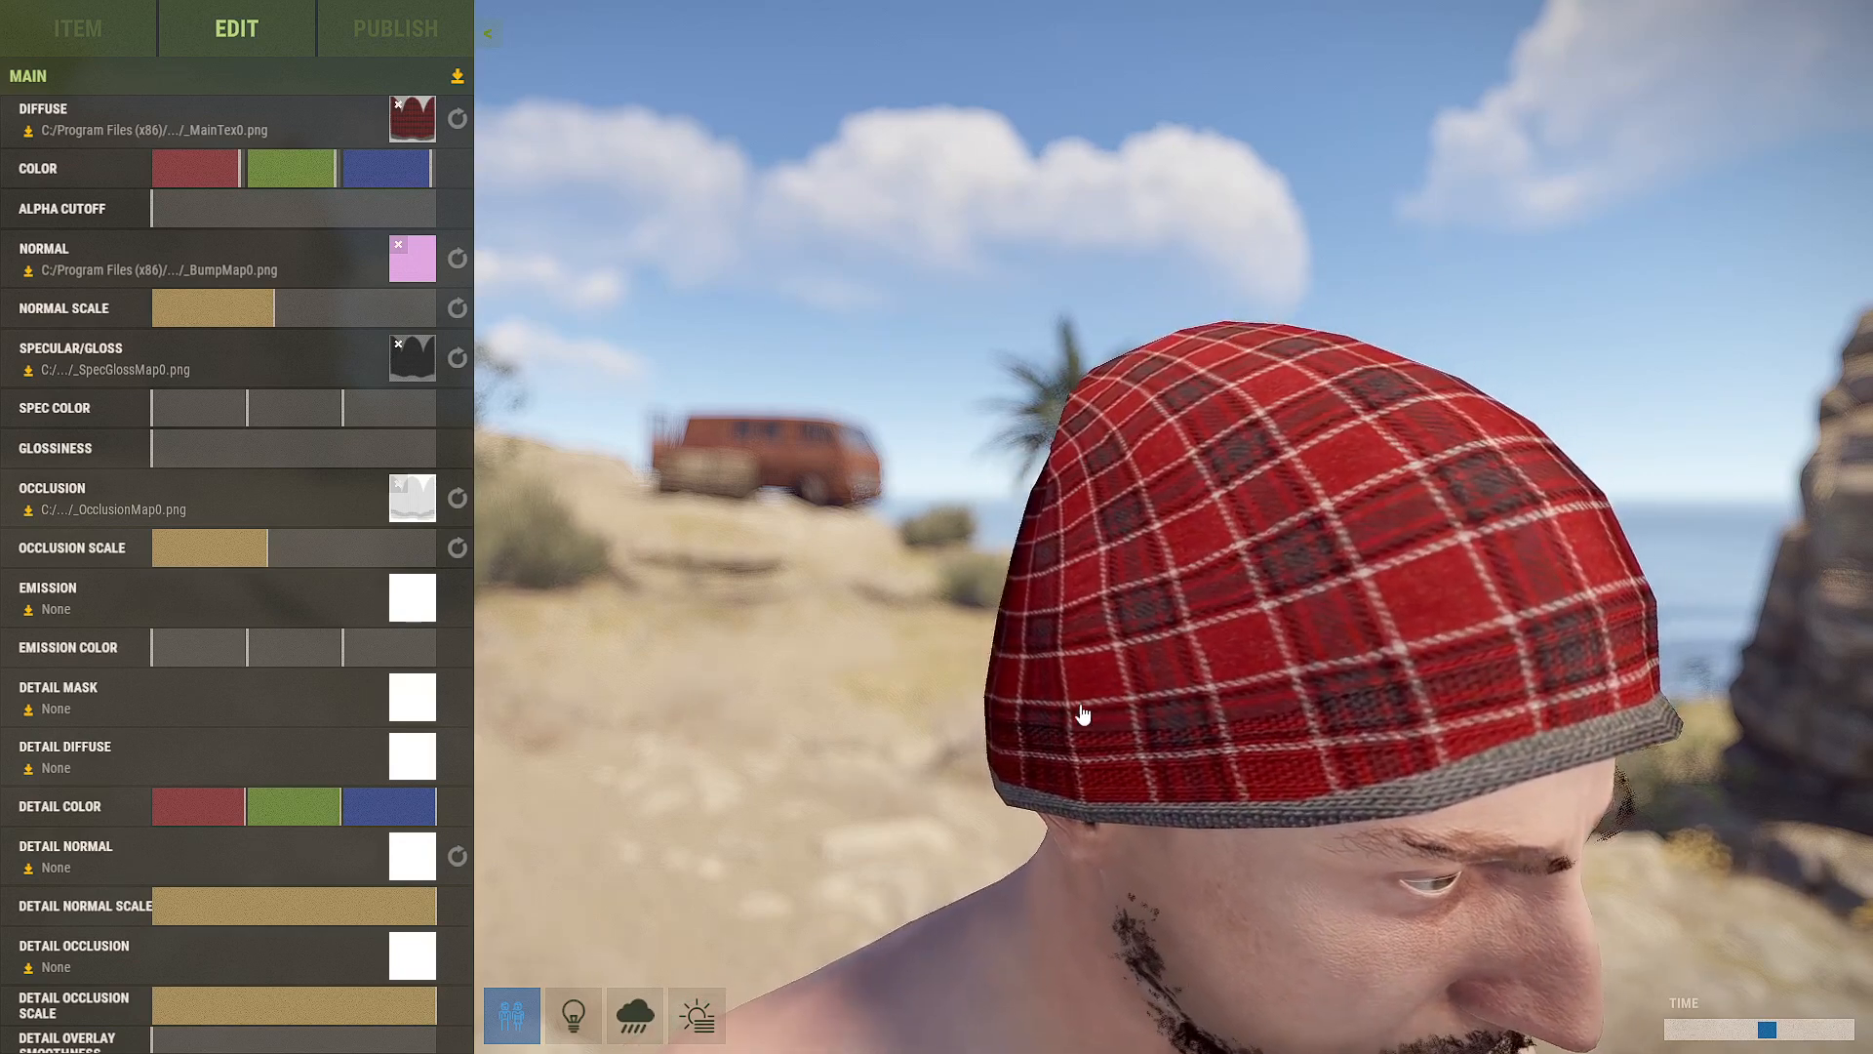
pyautogui.moveTo(1274, 747); pyautogui.dragTo(1114, 737)
pyautogui.scroll(-4, 1246, 727)
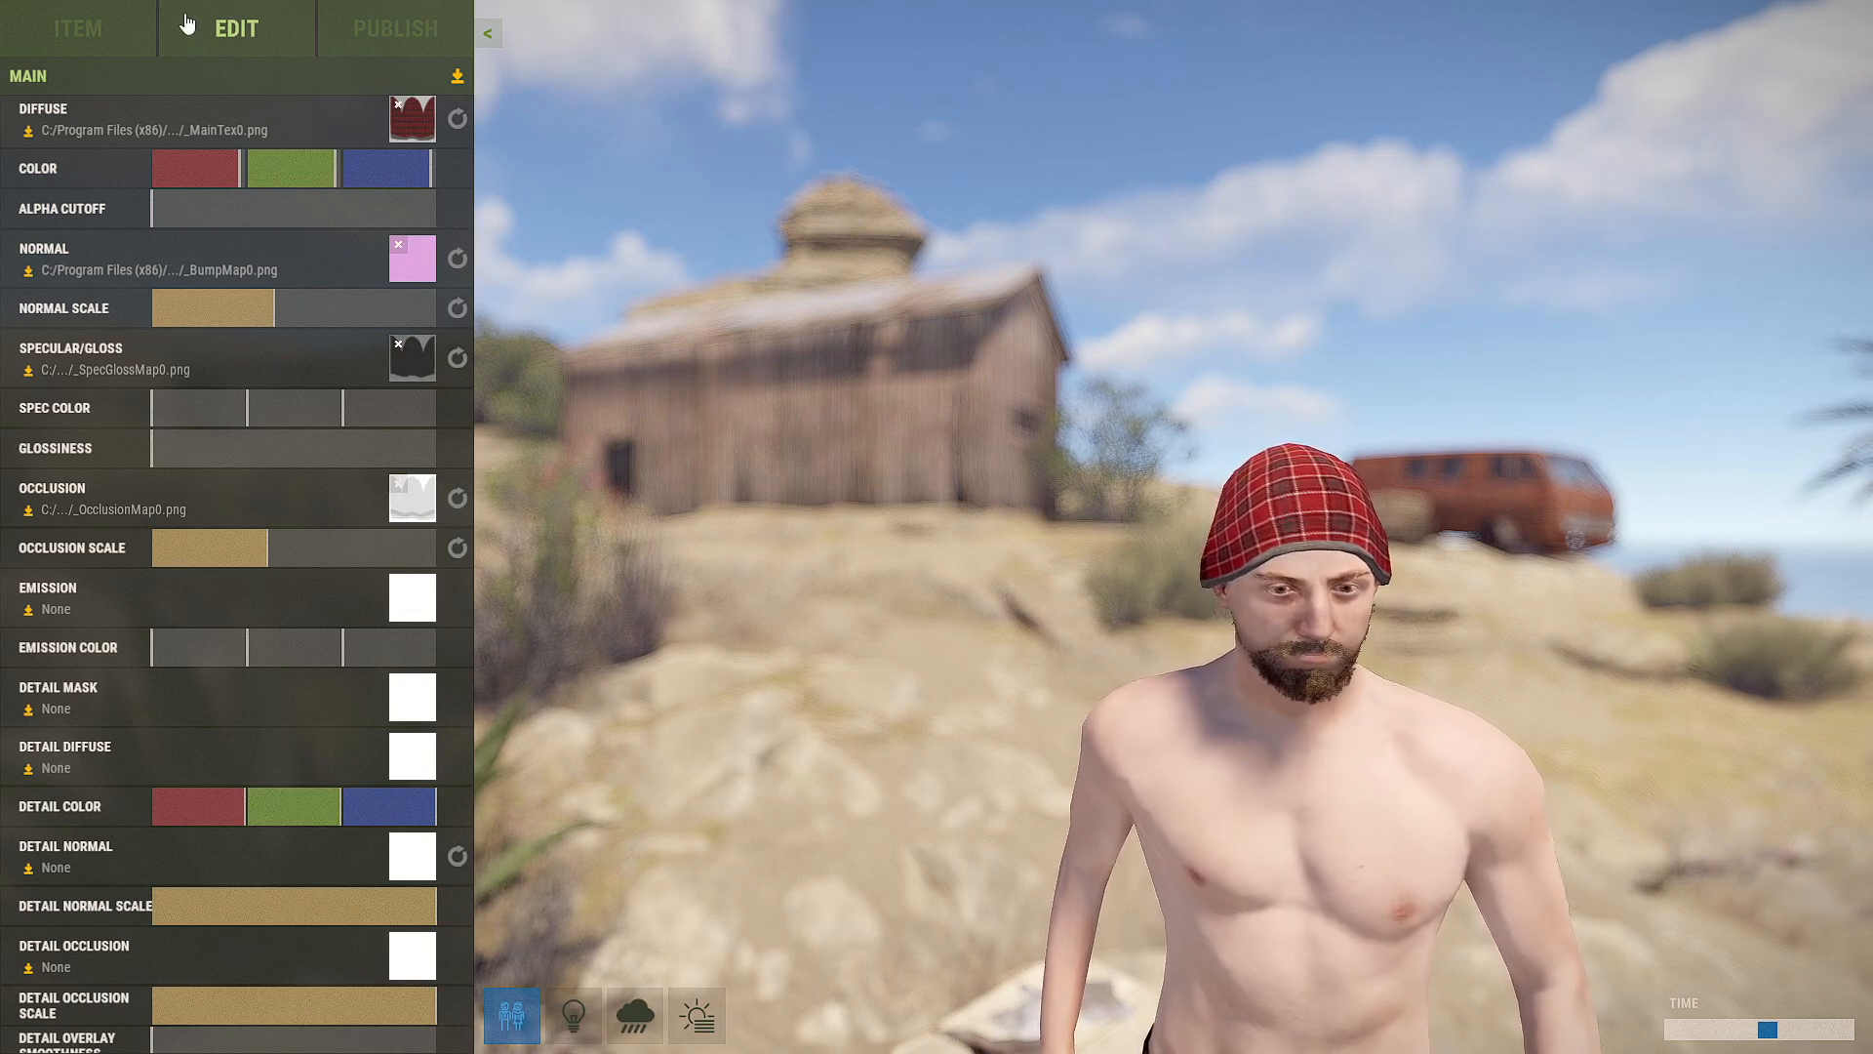
pyautogui.press('Escape')
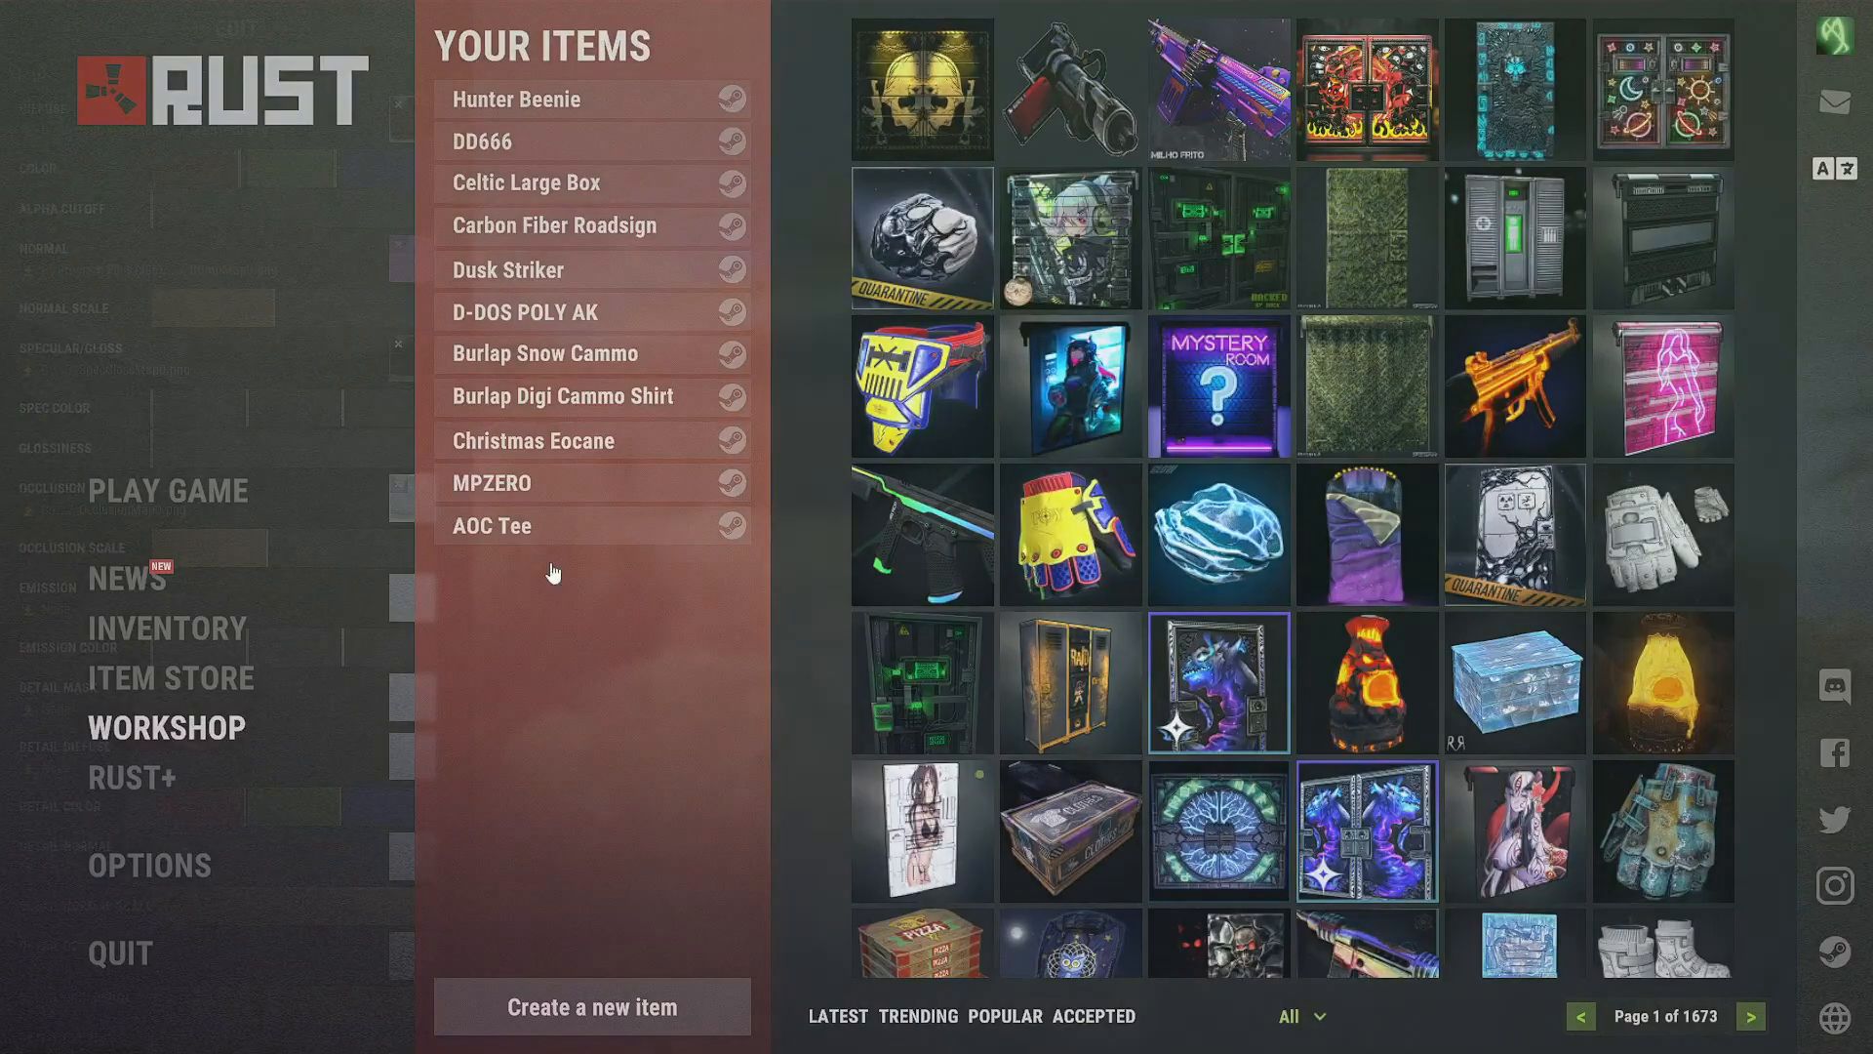